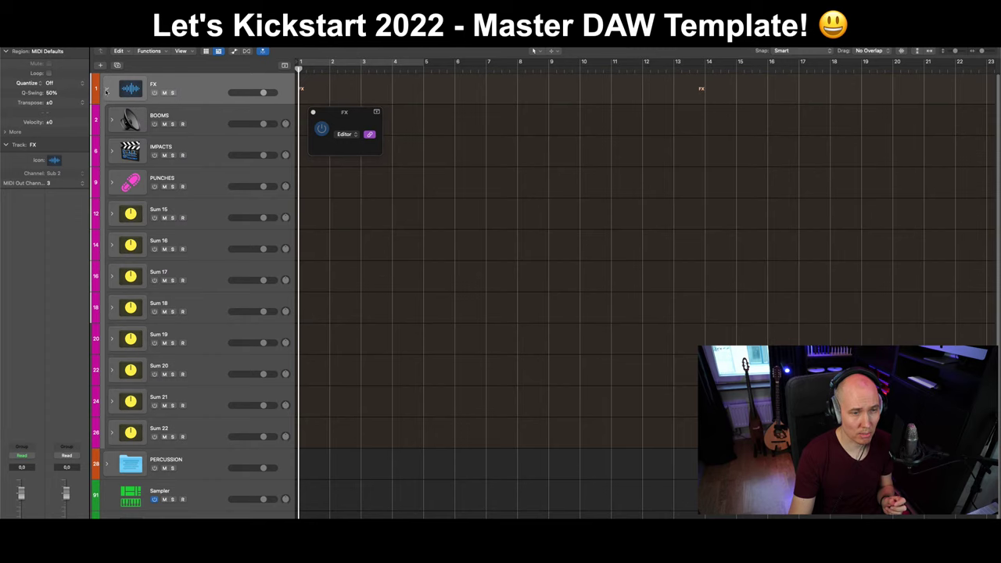
# Review the BOOMS, IMPACTS and PUNCHES stacks, and audition the Atlantica and Damage 2 tracks inside PUNCHES.
pyautogui.click(229, 129)
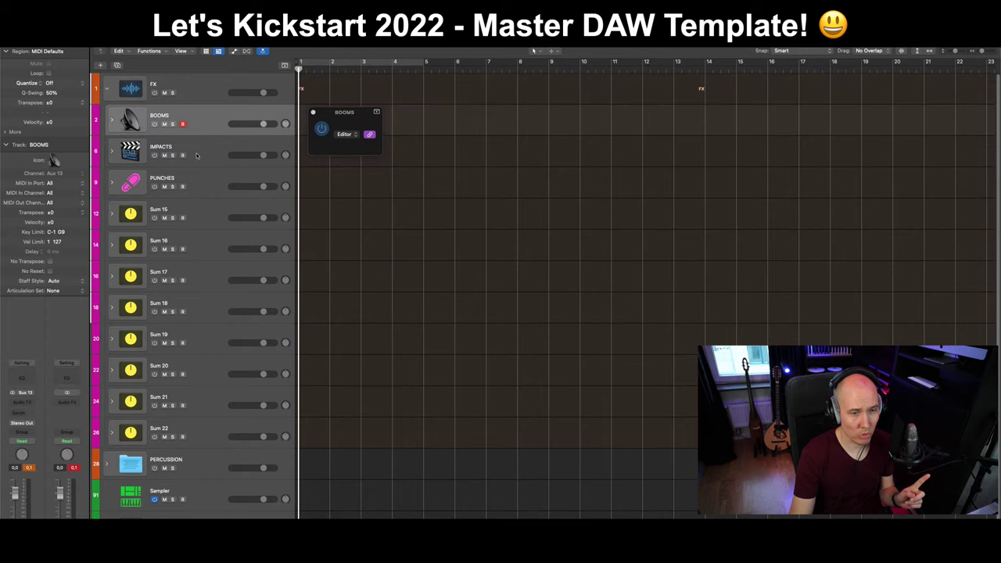
pyautogui.click(149, 159)
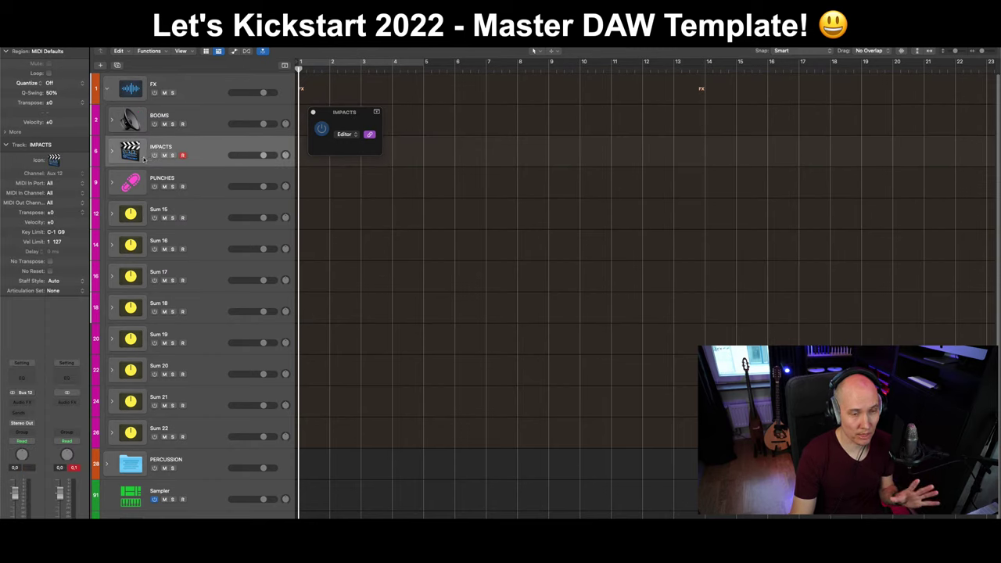
pyautogui.click(121, 185)
pyautogui.click(113, 183)
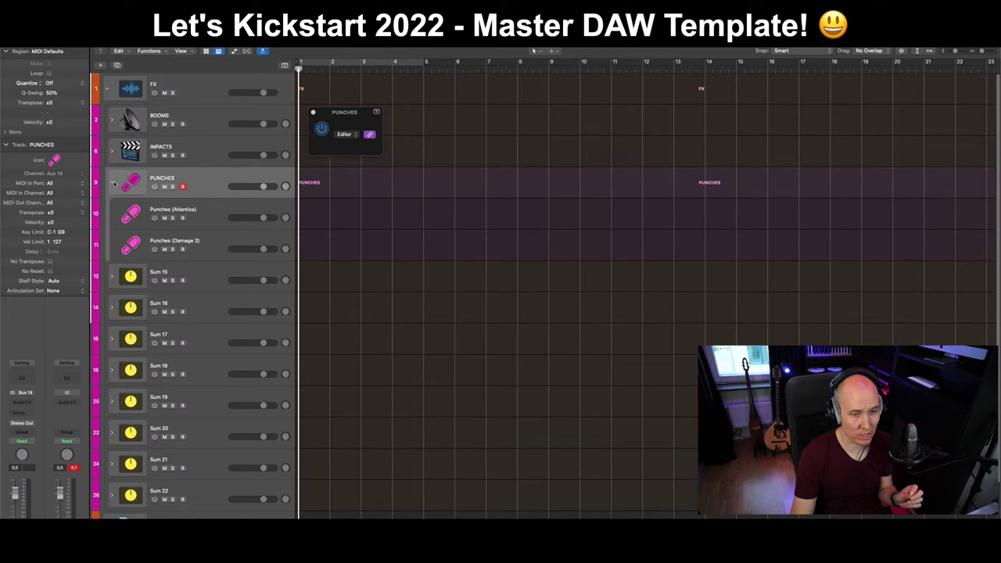
pyautogui.click(155, 218)
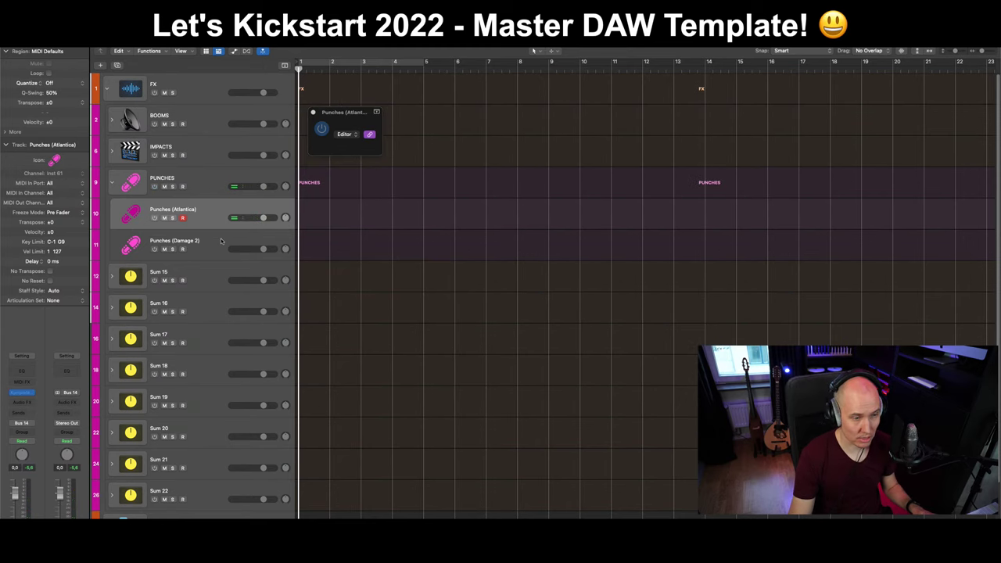
pyautogui.click(222, 241)
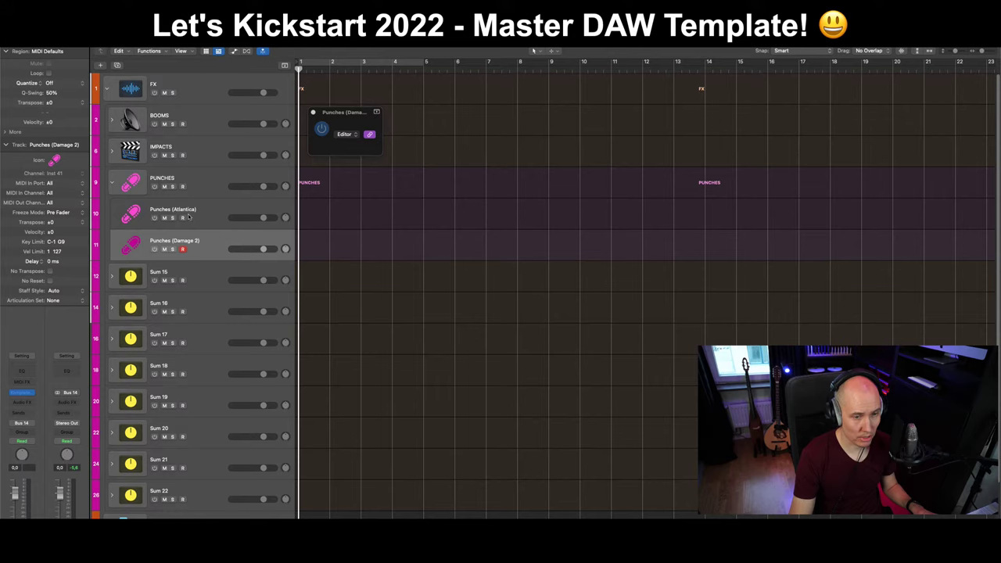
pyautogui.click(113, 184)
pyautogui.click(114, 219)
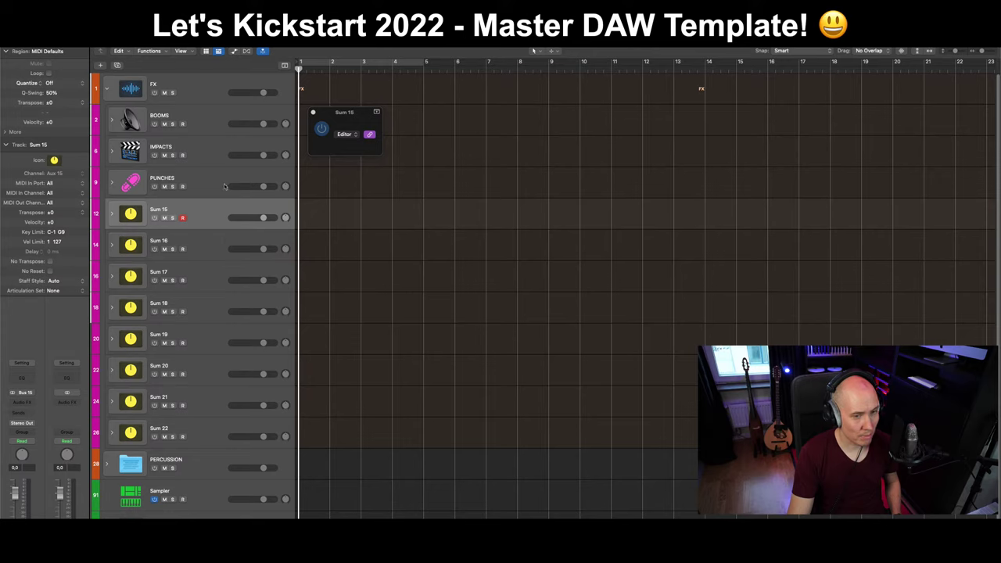
# Examine the subtracks inside the BOOMS stack, including Booms (Damage 2), and collapse the stack again.
pyautogui.click(211, 133)
pyautogui.click(111, 118)
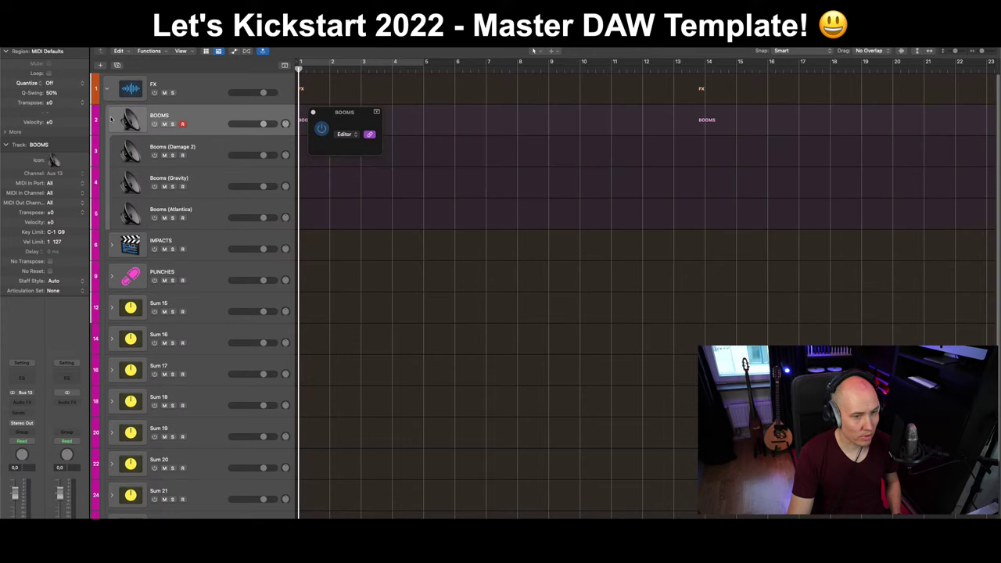
pyautogui.click(212, 155)
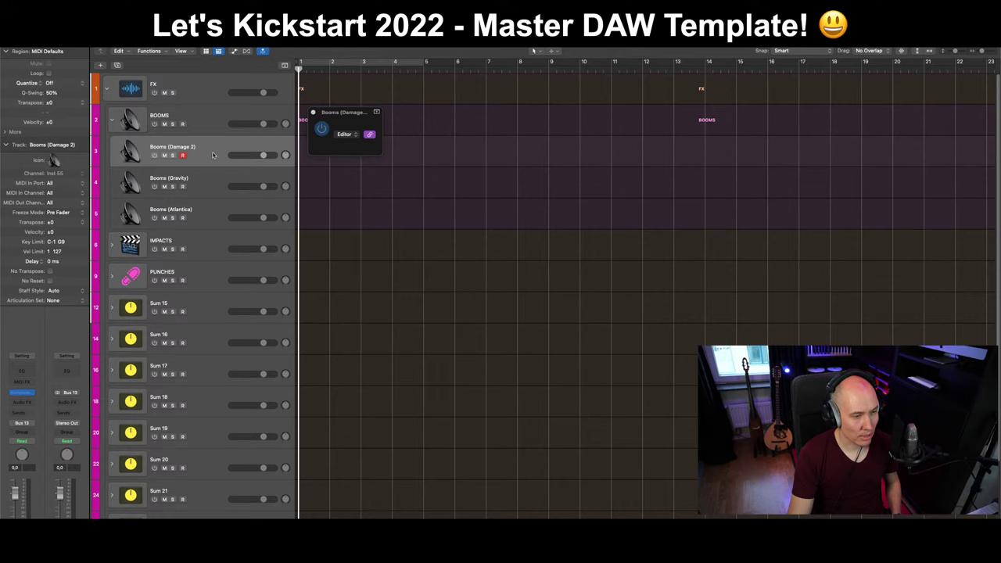
pyautogui.click(113, 120)
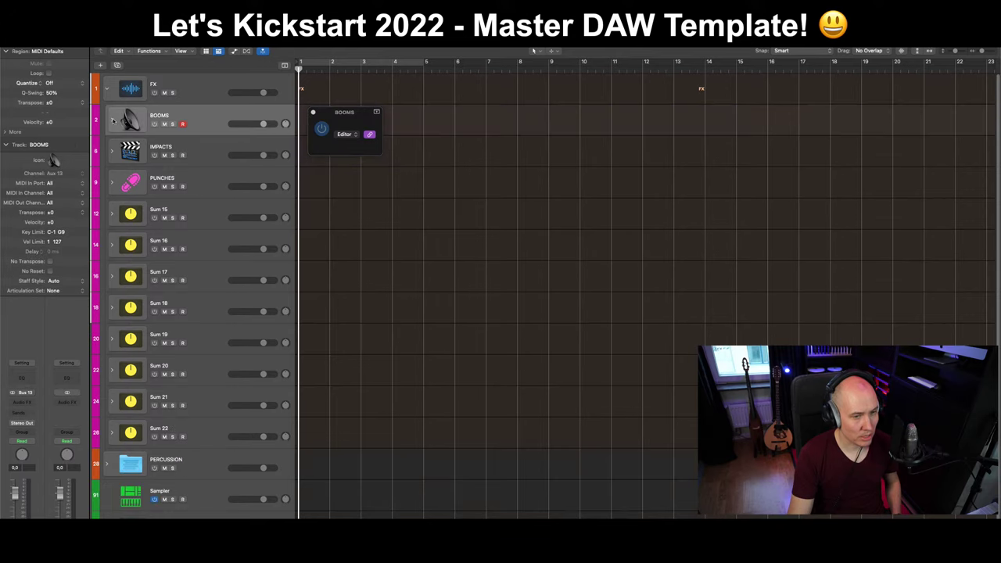
pyautogui.click(111, 121)
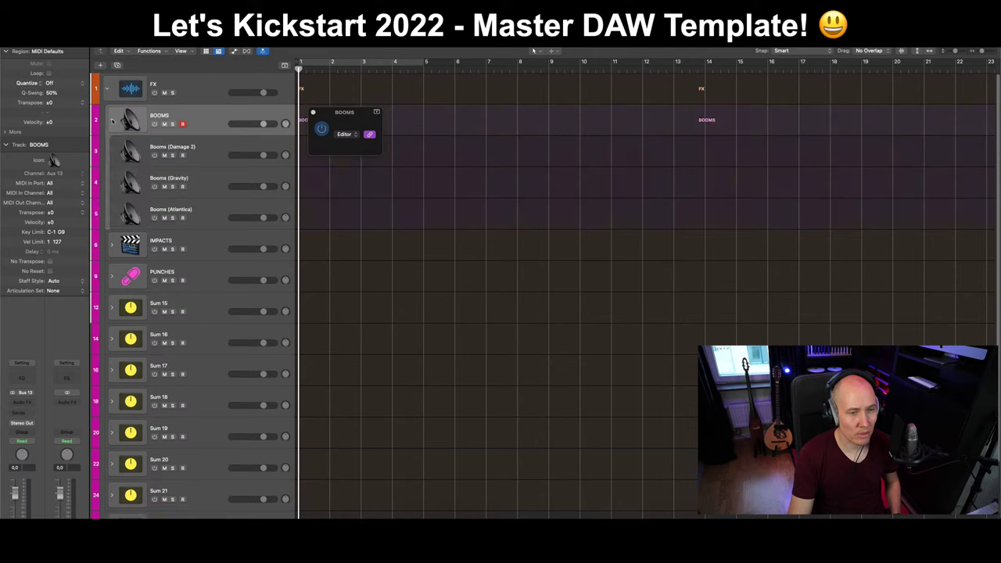
pyautogui.click(113, 121)
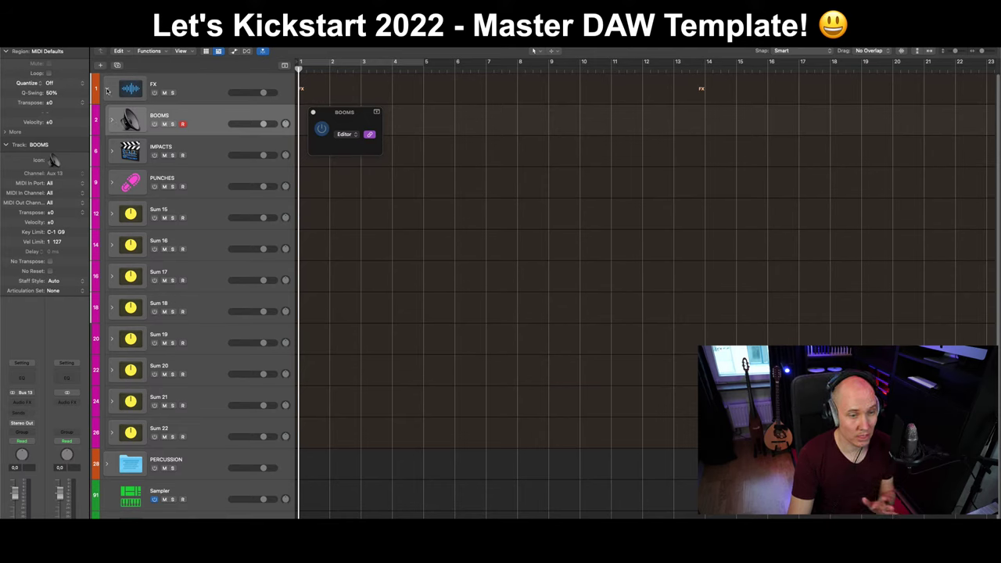
pyautogui.click(112, 120)
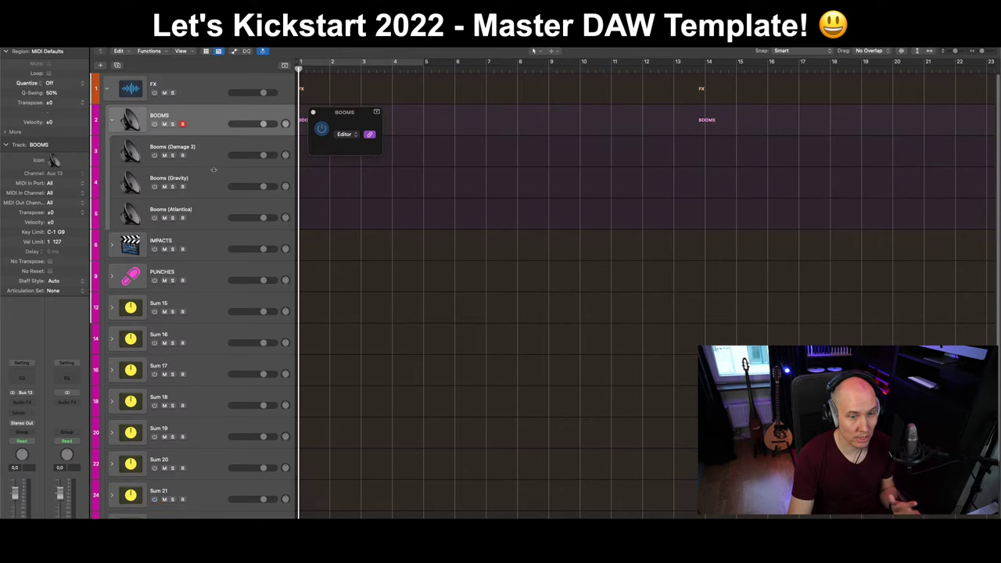
pyautogui.click(109, 122)
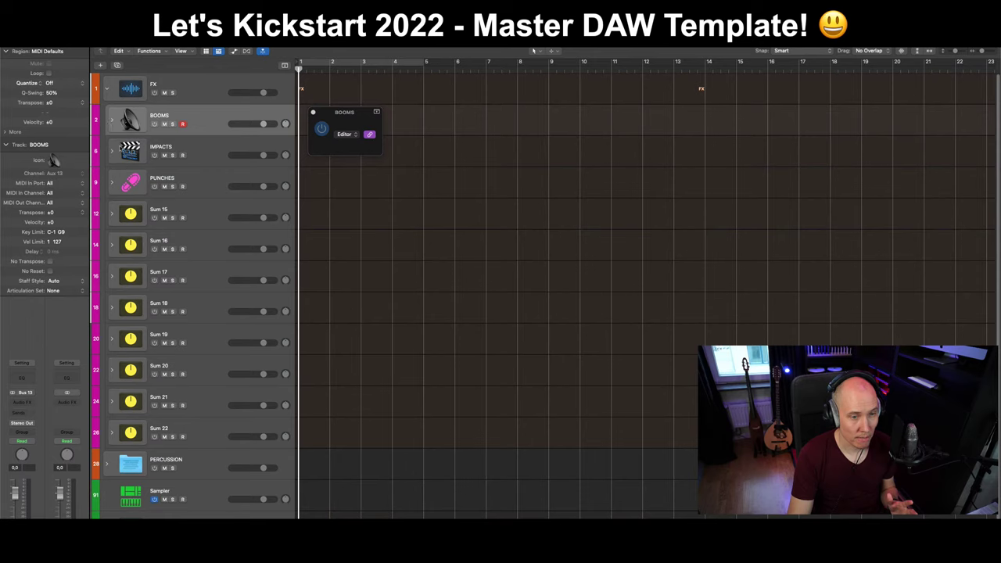
# Audition the Impacts (Damage 2) track in the IMPACTS stack, switch the track off and collapse the stack.
pyautogui.click(111, 150)
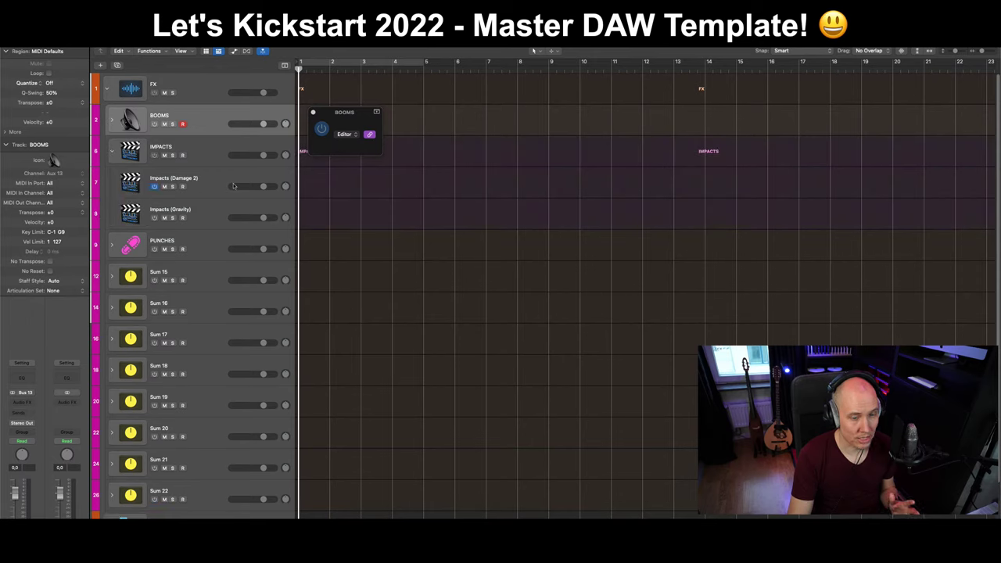
pyautogui.click(217, 183)
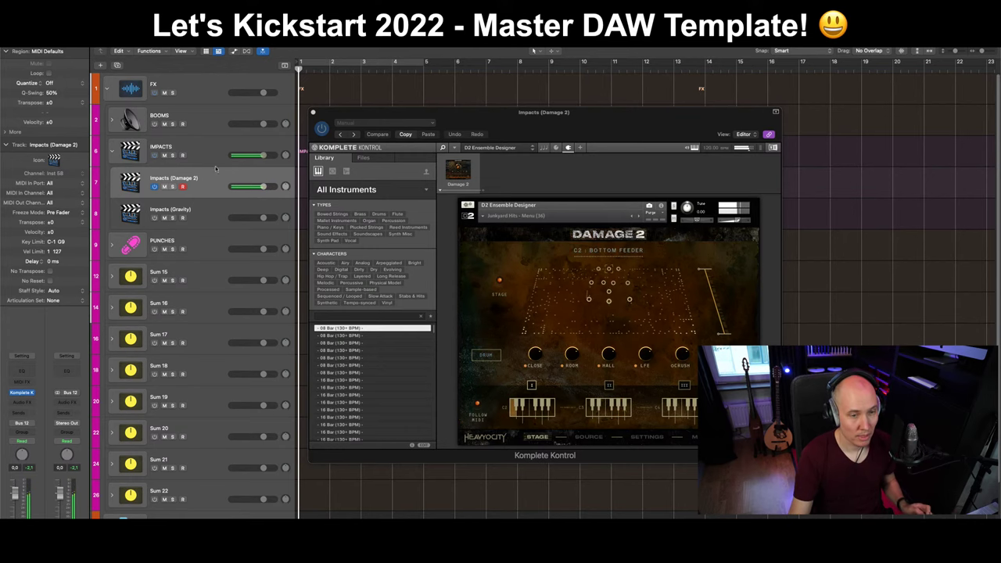
pyautogui.click(155, 186)
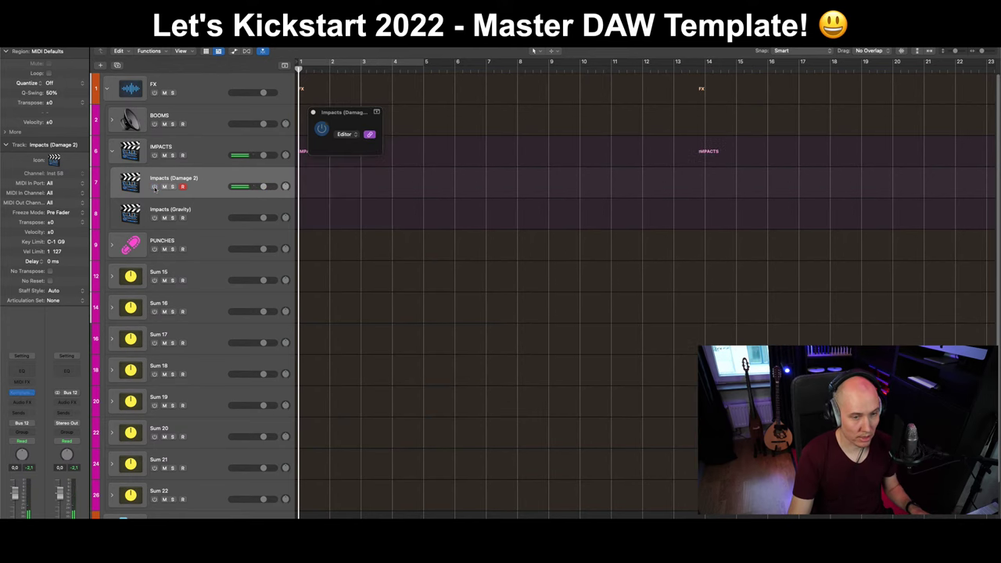
pyautogui.click(113, 151)
# Load Komplete Kontrol in stereo as the instrument plug-in on the Instrument track inside the Sum 15 stack.
pyautogui.click(221, 217)
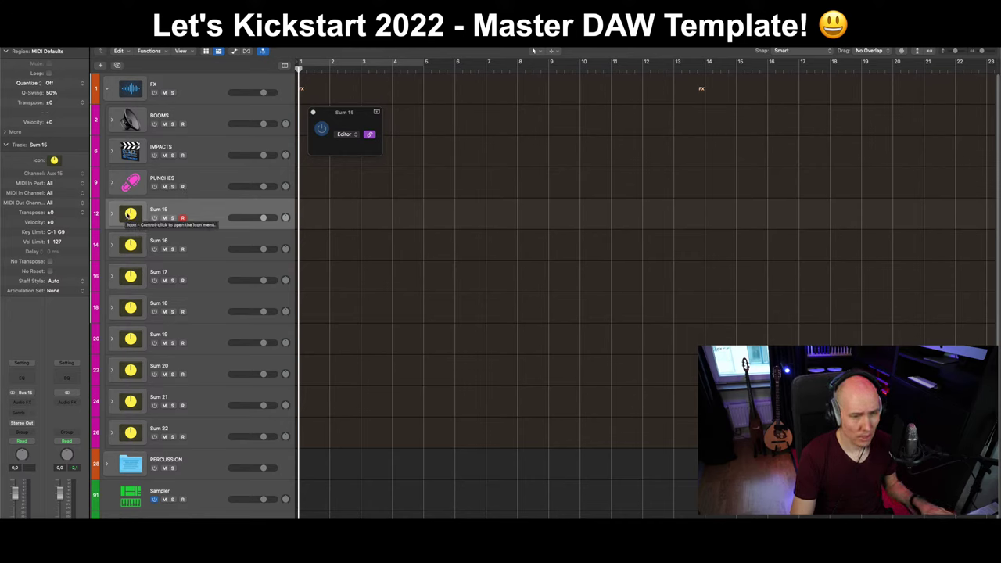
pyautogui.click(111, 214)
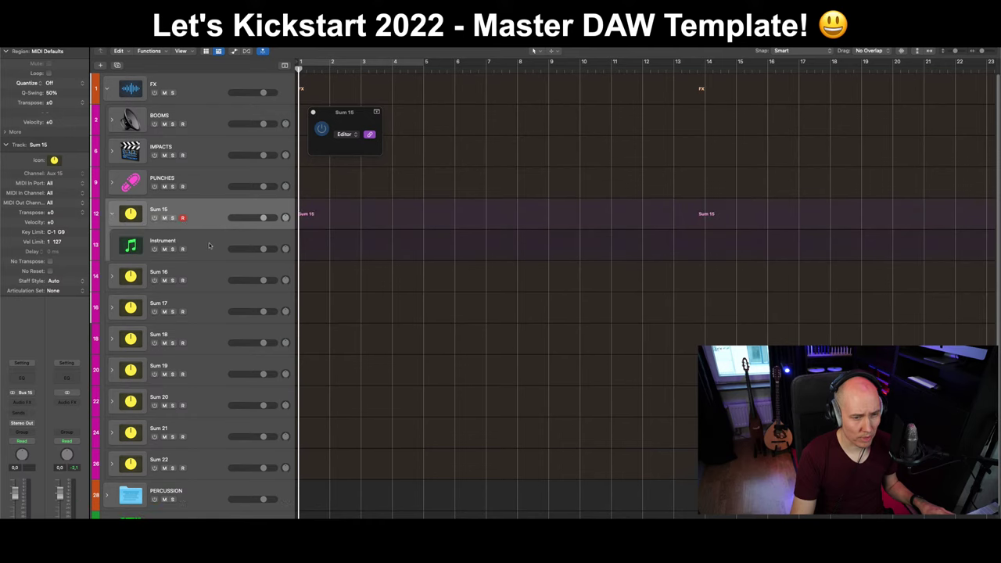
pyautogui.click(212, 246)
pyautogui.click(25, 393)
pyautogui.moveTo(41, 426)
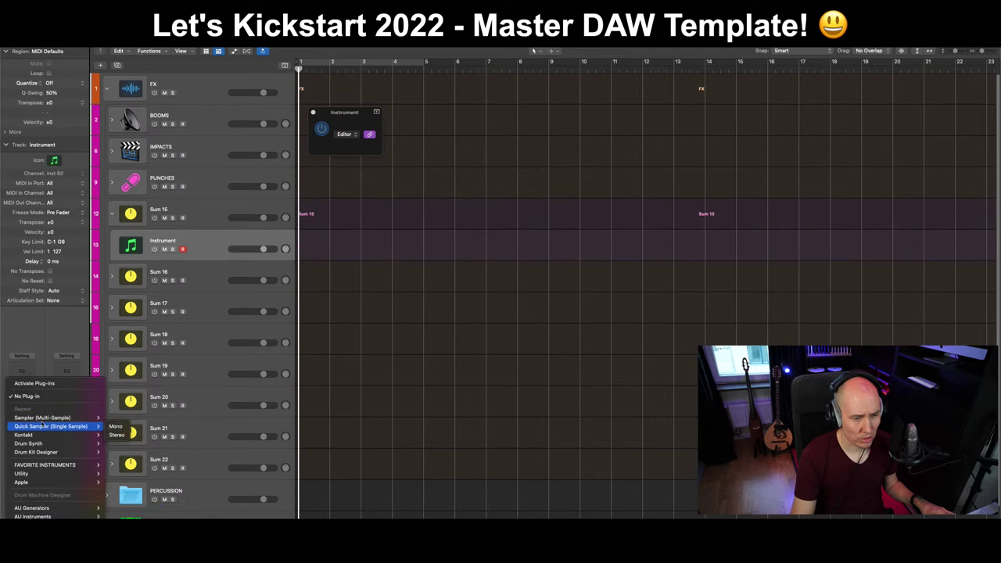
pyautogui.moveTo(71, 465)
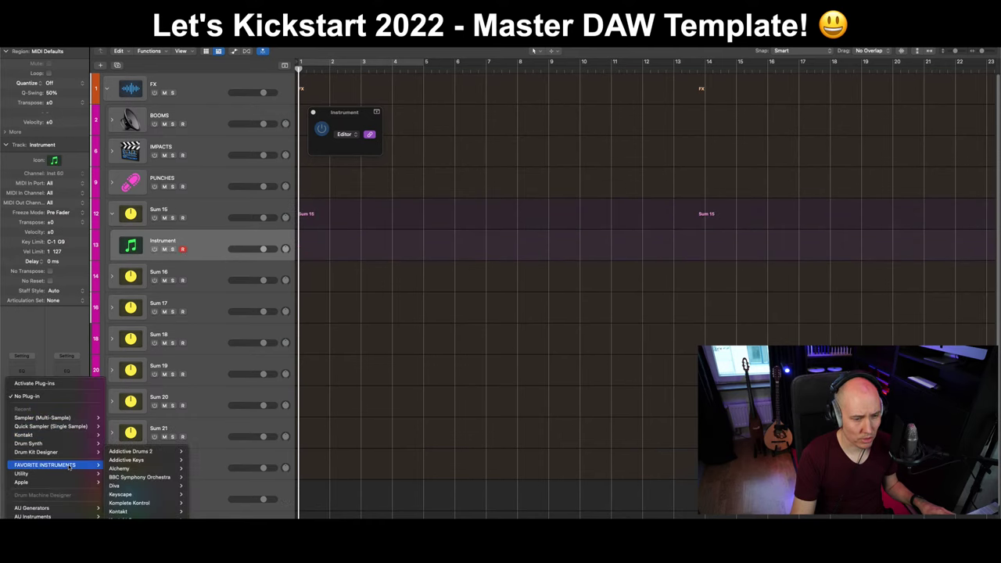
pyautogui.moveTo(121, 461)
pyautogui.moveTo(152, 503)
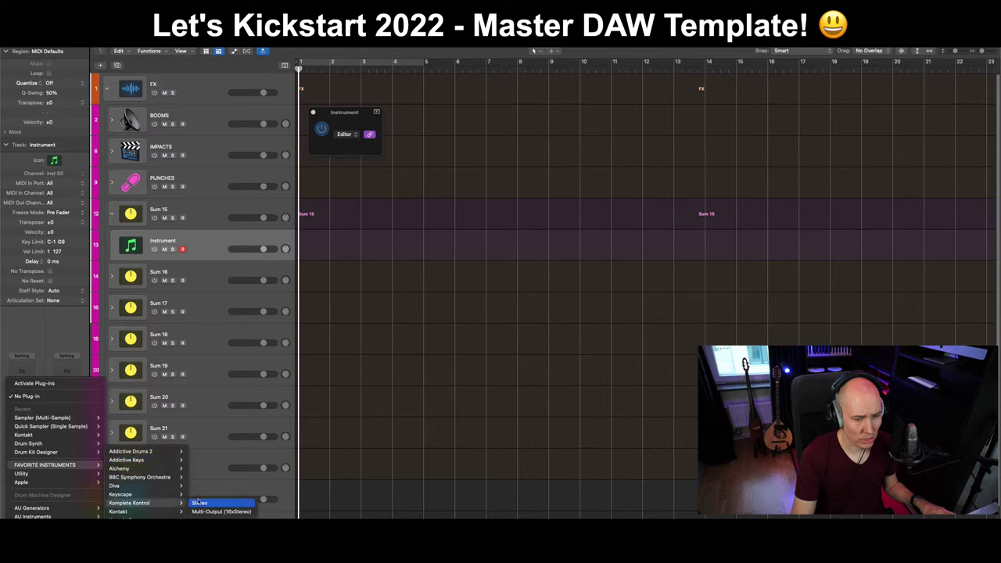
pyautogui.click(199, 502)
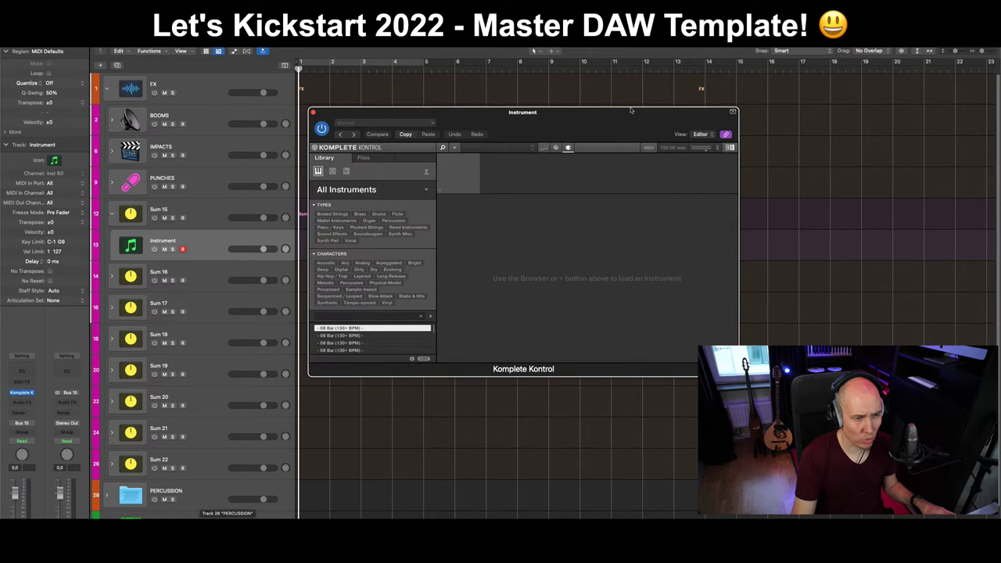
# Browse Komplete Kontrol's files to the Kontakt folder on the M2 drive to examine the available libraries.
pyautogui.moveTo(597, 130); pyautogui.dragTo(507, 139)
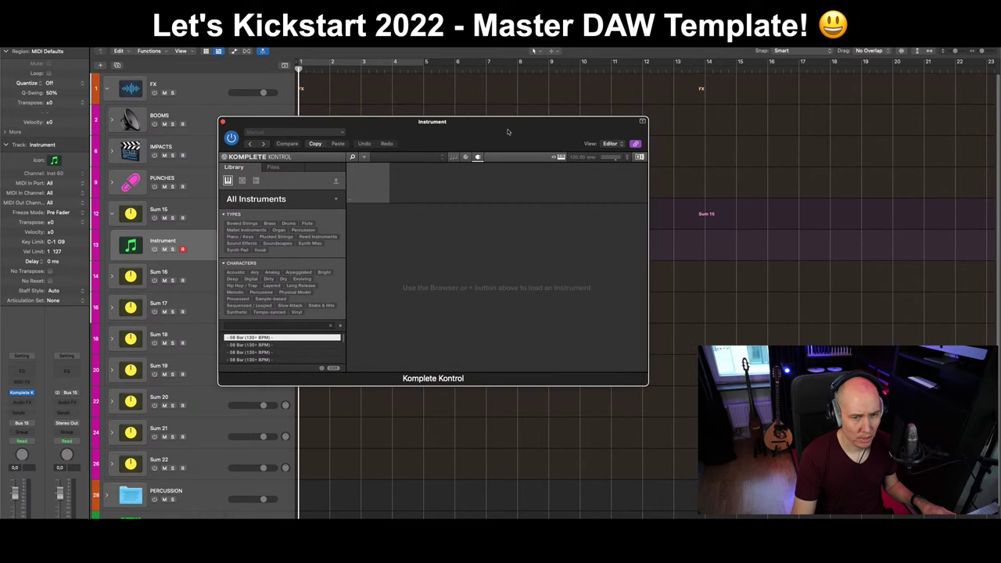
pyautogui.click(273, 168)
pyautogui.doubleClick(247, 234)
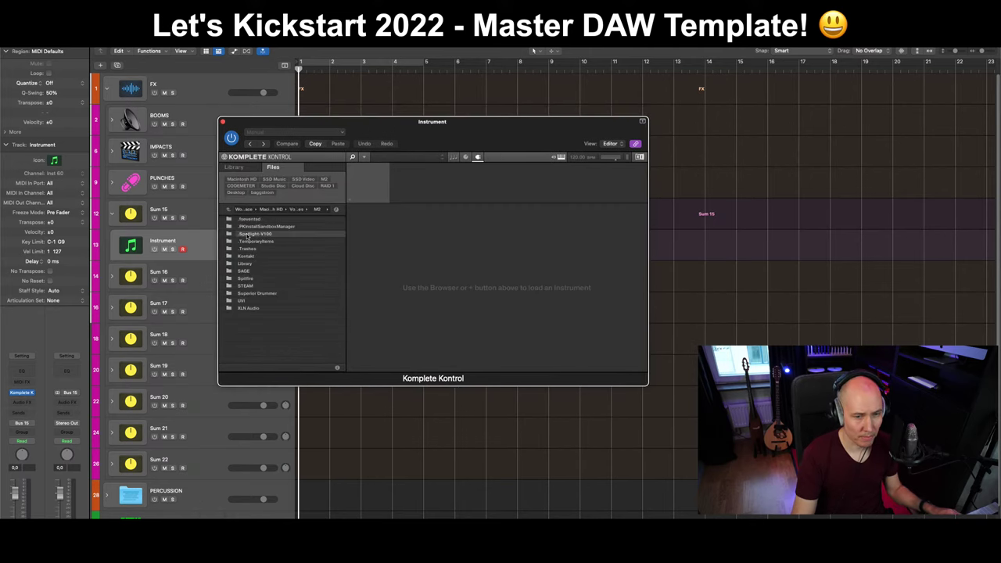
pyautogui.doubleClick(245, 257)
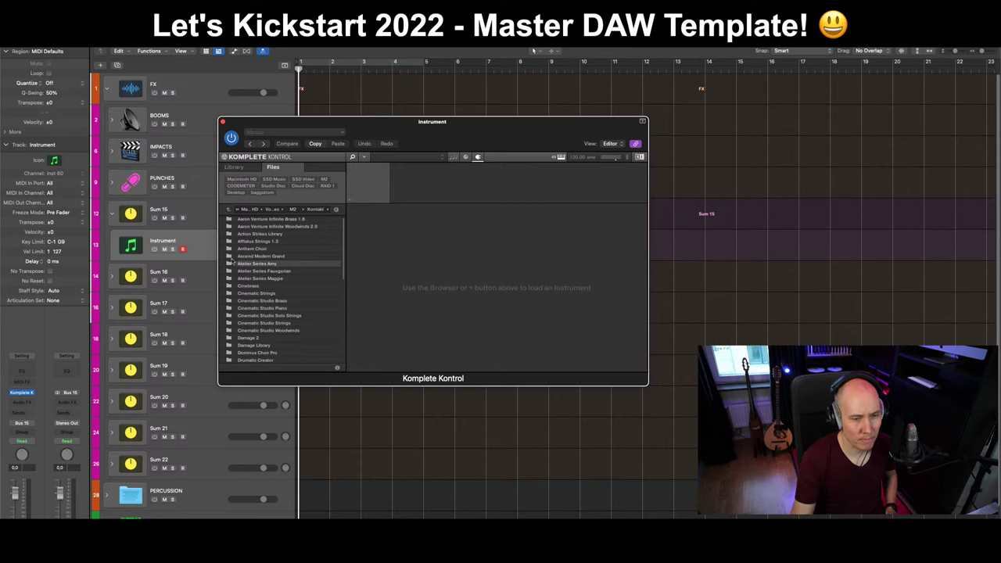
# Rename the Sum 15 track stack as DRONES.
pyautogui.doubleClick(159, 209)
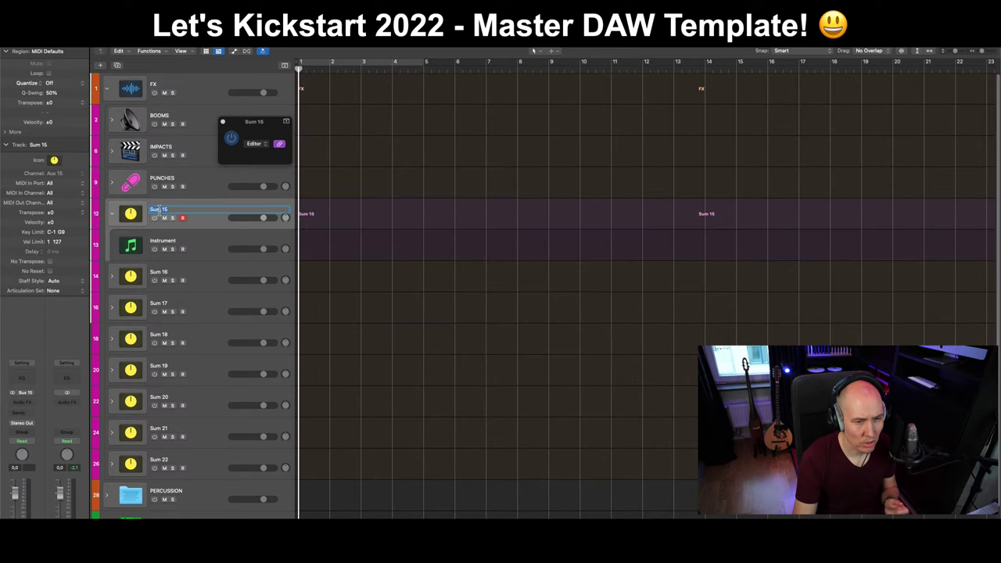
pyautogui.write('DRO')
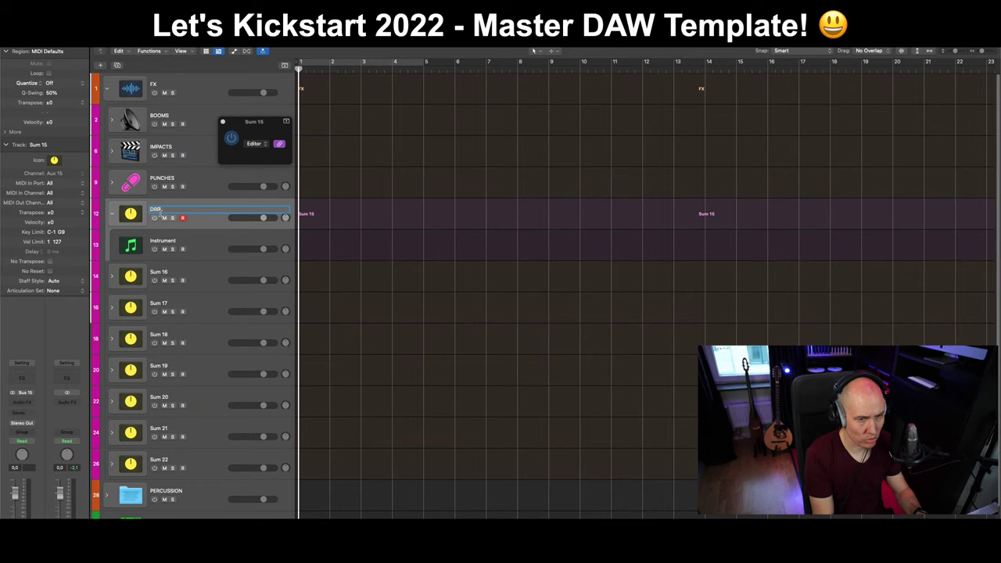
pyautogui.write('NES')
pyautogui.press('Return')
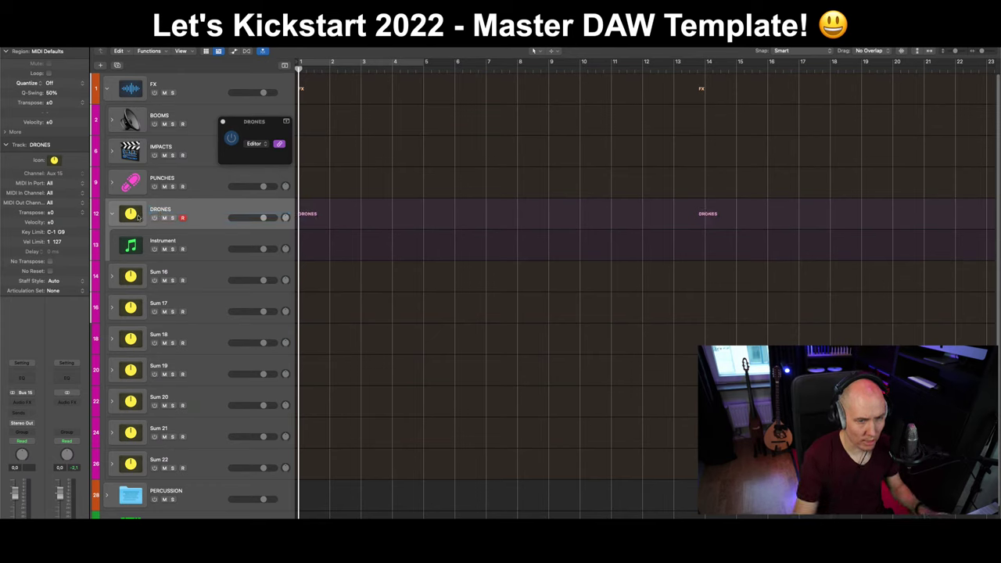
# Browse the icon categories for the DRONES stack and assign it the black synthesizer icon from Keyboards.
pyautogui.click(138, 217)
pyautogui.moveTo(240, 126); pyautogui.dragTo(243, 116)
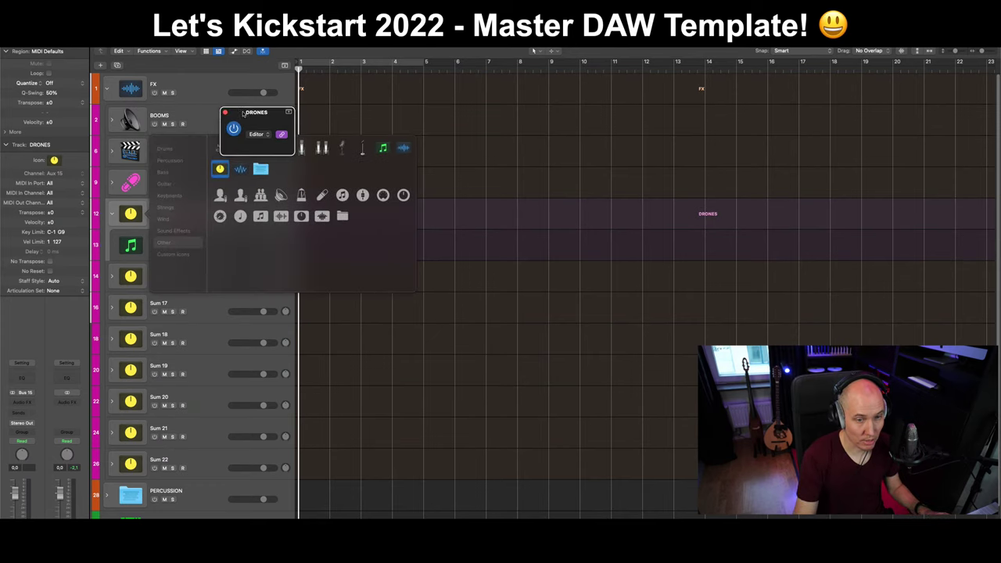
pyautogui.click(225, 113)
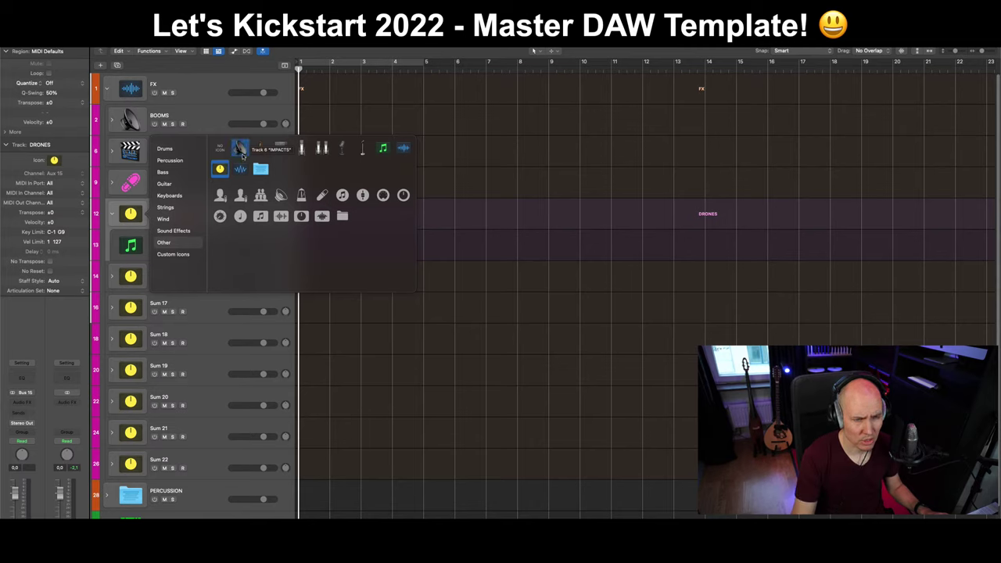
pyautogui.click(168, 184)
pyautogui.click(169, 195)
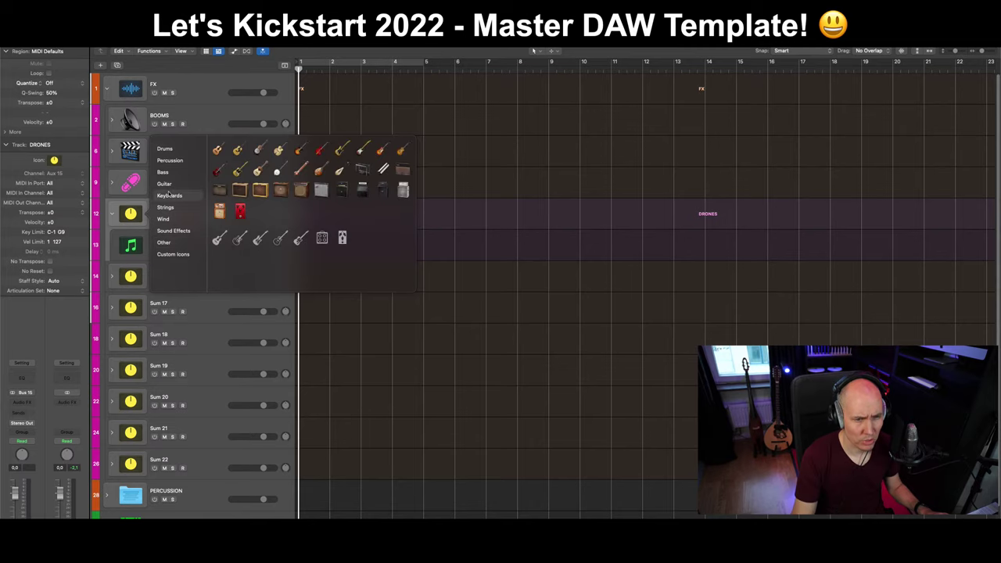
pyautogui.click(171, 174)
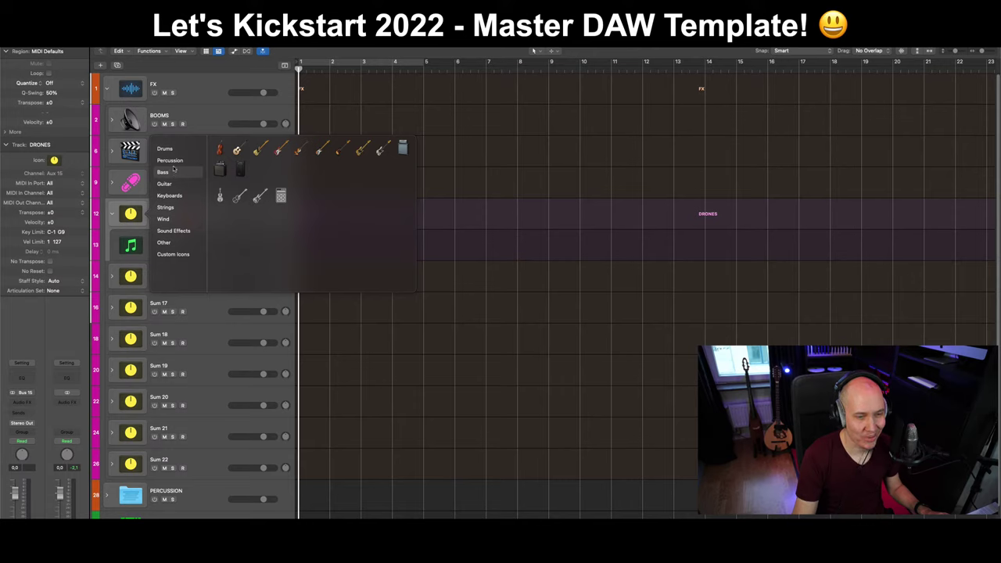
pyautogui.click(175, 165)
pyautogui.click(163, 172)
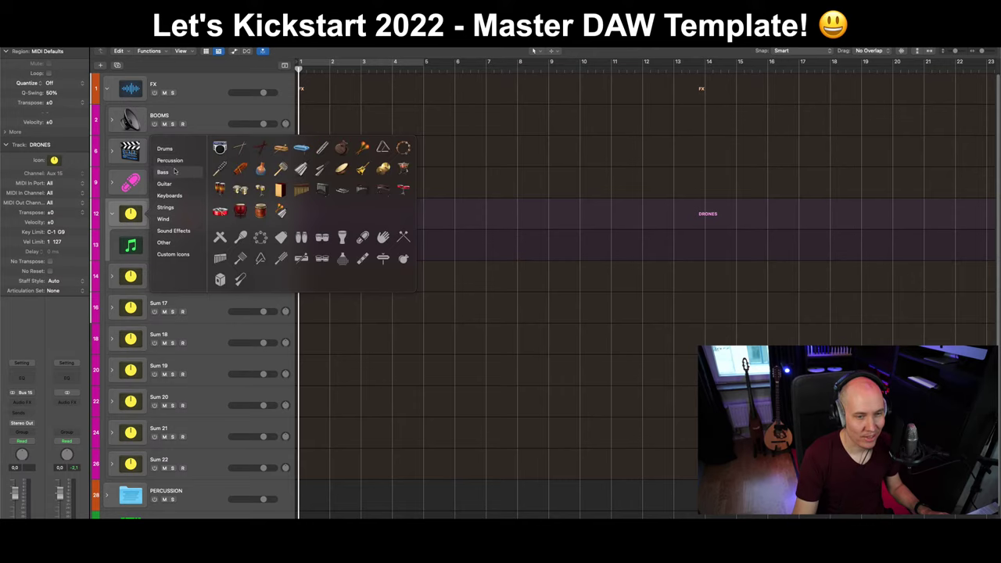
pyautogui.click(164, 184)
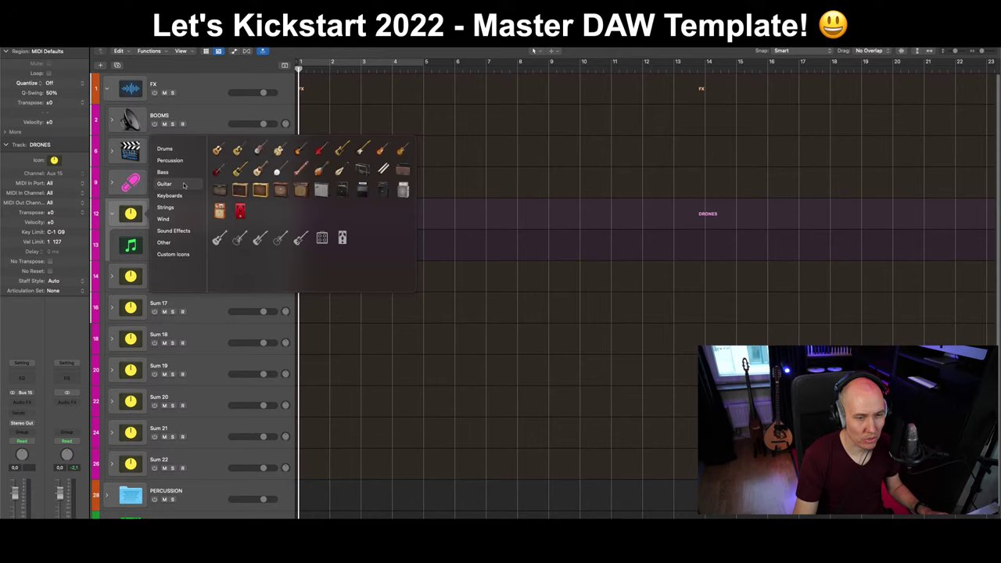
pyautogui.click(161, 196)
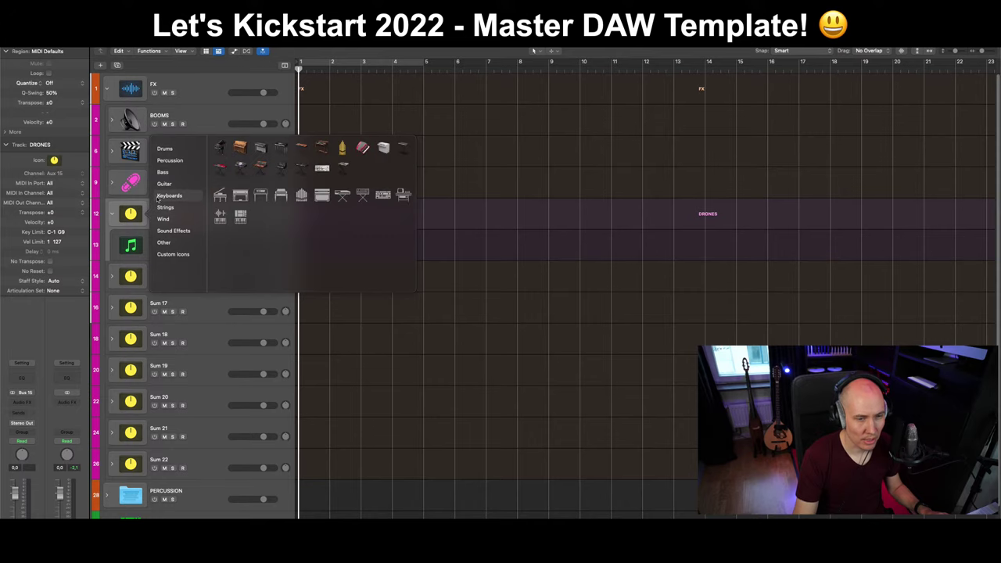
pyautogui.click(281, 169)
# Replace Komplete Kontrol with UVI Workstation as the instrument plug-in on the Instrument track inside the DRONES stack.
pyautogui.click(124, 232)
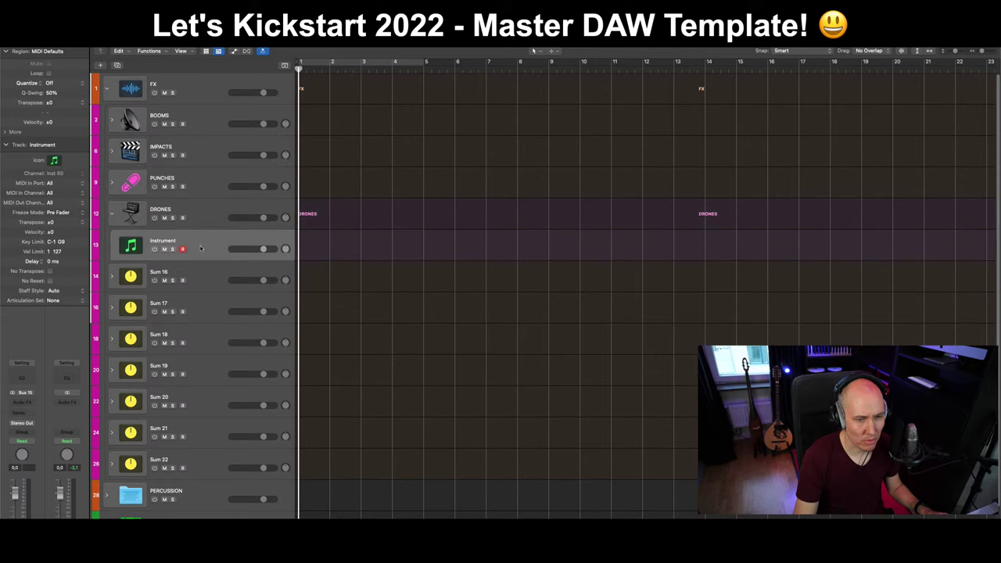
pyautogui.click(33, 393)
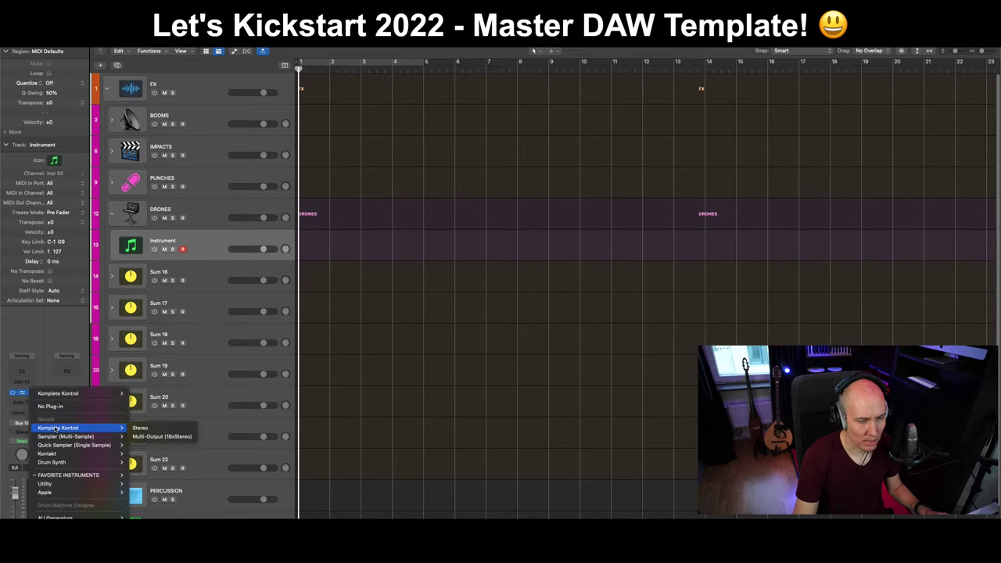
pyautogui.moveTo(70, 474)
pyautogui.moveTo(63, 525)
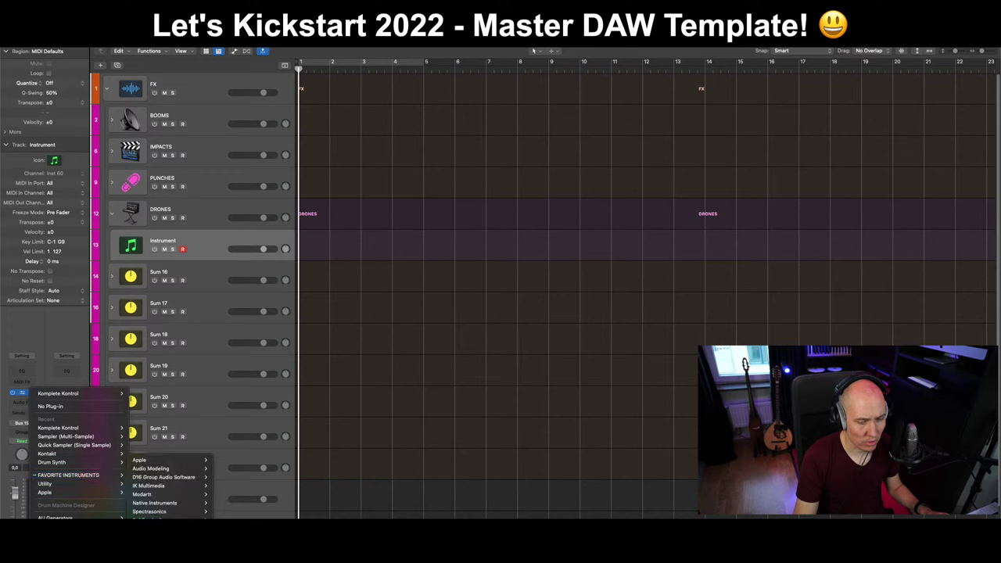
pyautogui.press('Escape')
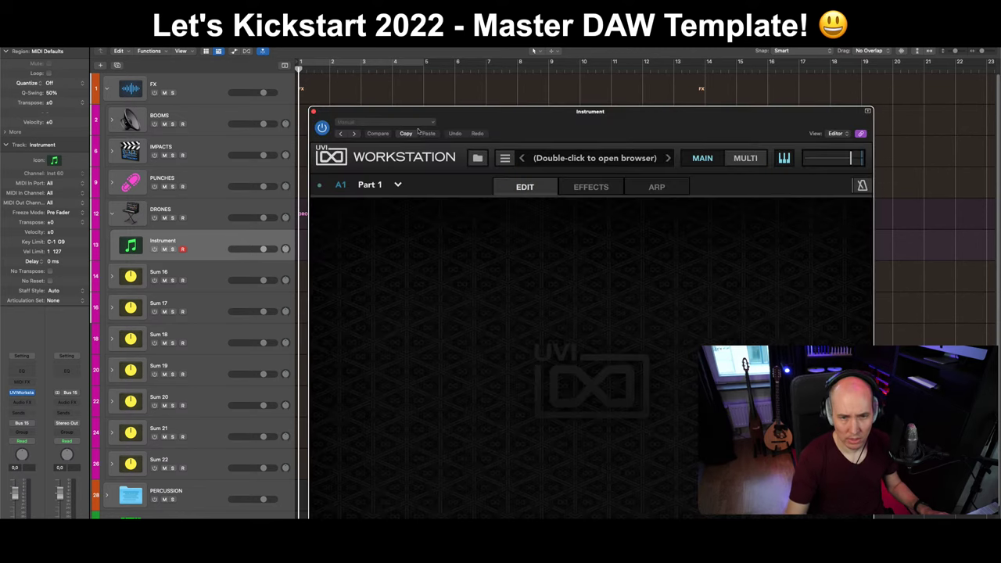
pyautogui.moveTo(511, 110); pyautogui.dragTo(410, 69)
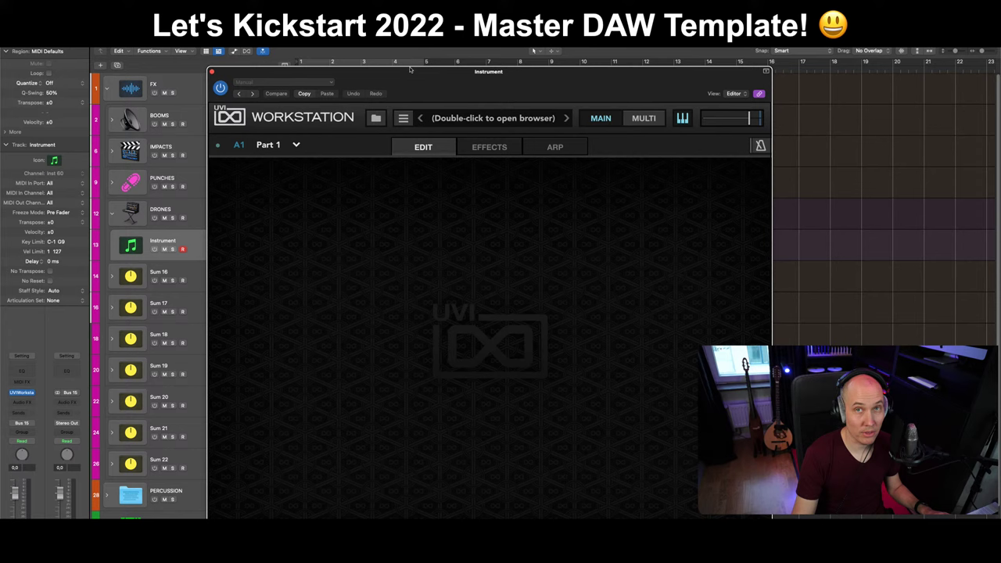
# Load the Stereo version of the Drone soundbank in UVI Workstation.
pyautogui.doubleClick(455, 119)
pyautogui.scroll(-3, 262, 297)
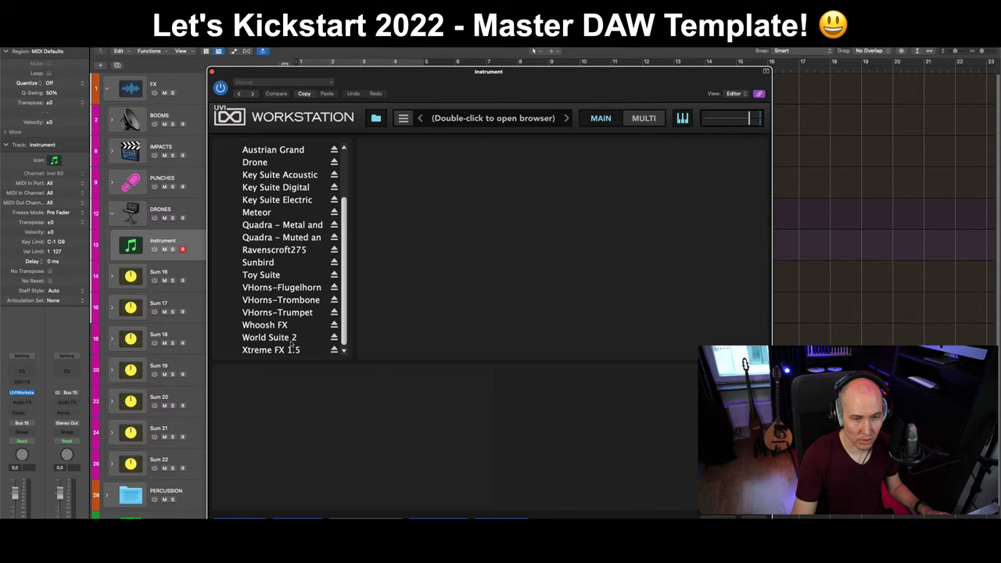
pyautogui.scroll(3, 280, 201)
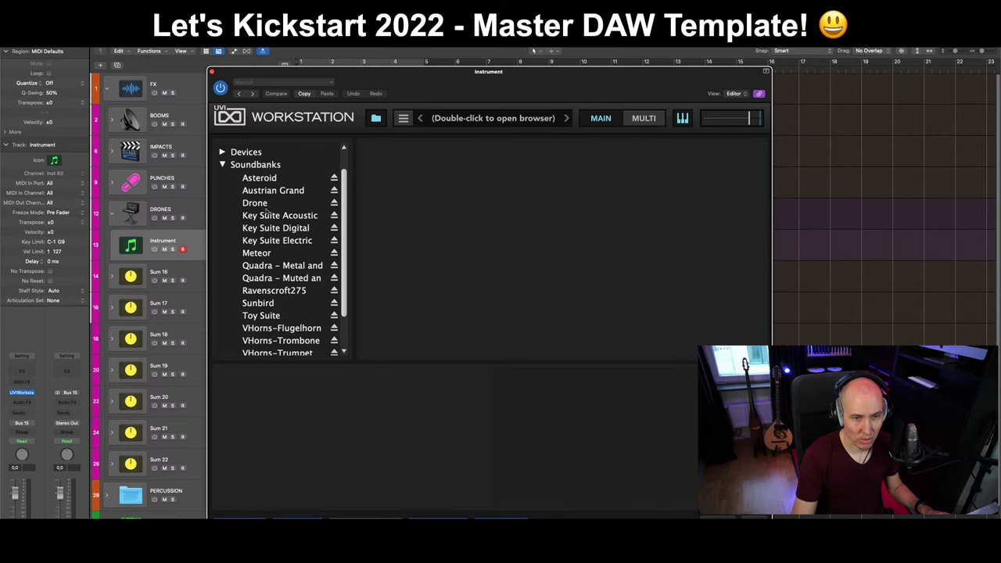
pyautogui.click(268, 203)
pyautogui.click(391, 173)
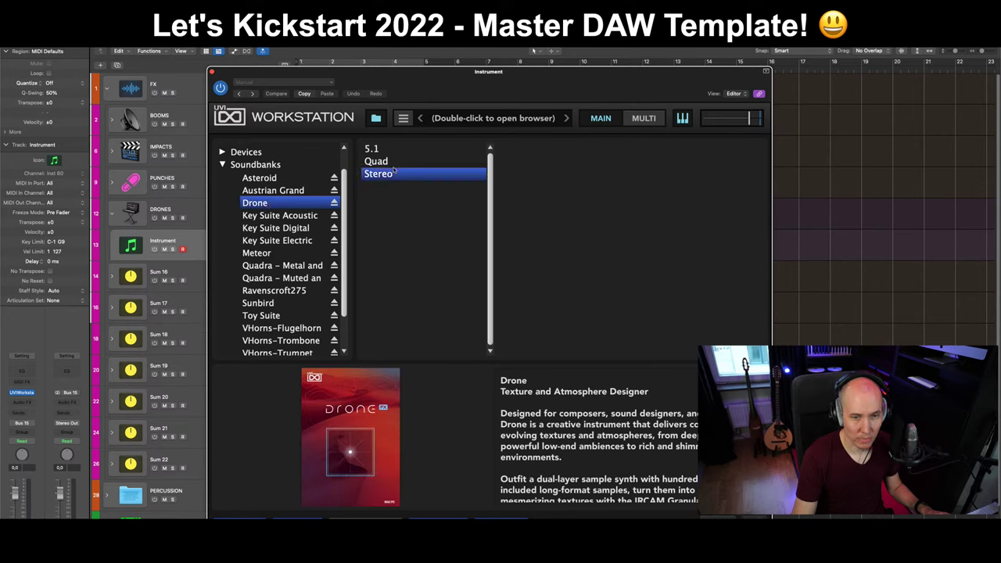
pyautogui.doubleClick(389, 174)
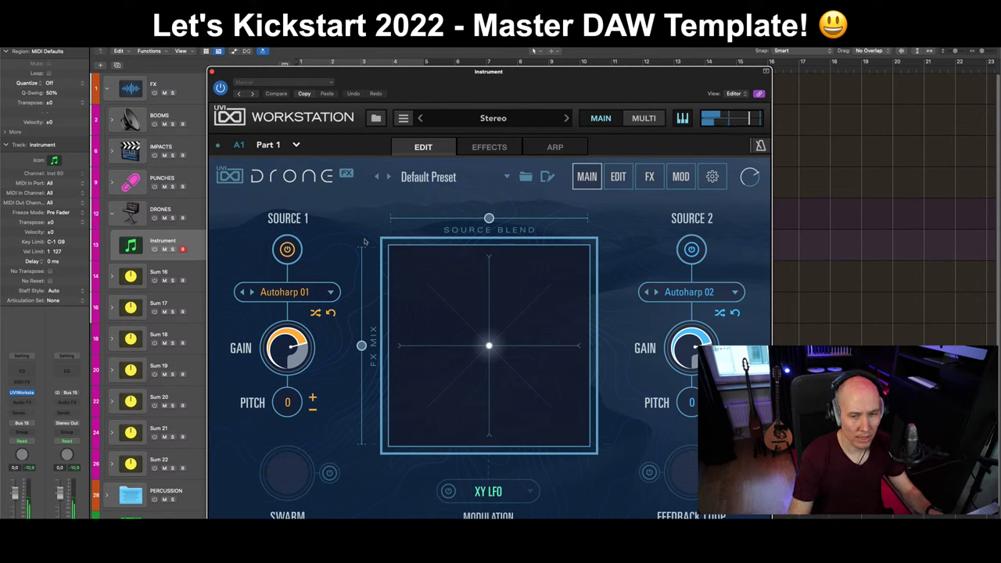
# Audition the Drone instrument by checking the Source 1 sound categories and moving the source blend and FX mix point, and hide the plug-in window.
pyautogui.click(307, 293)
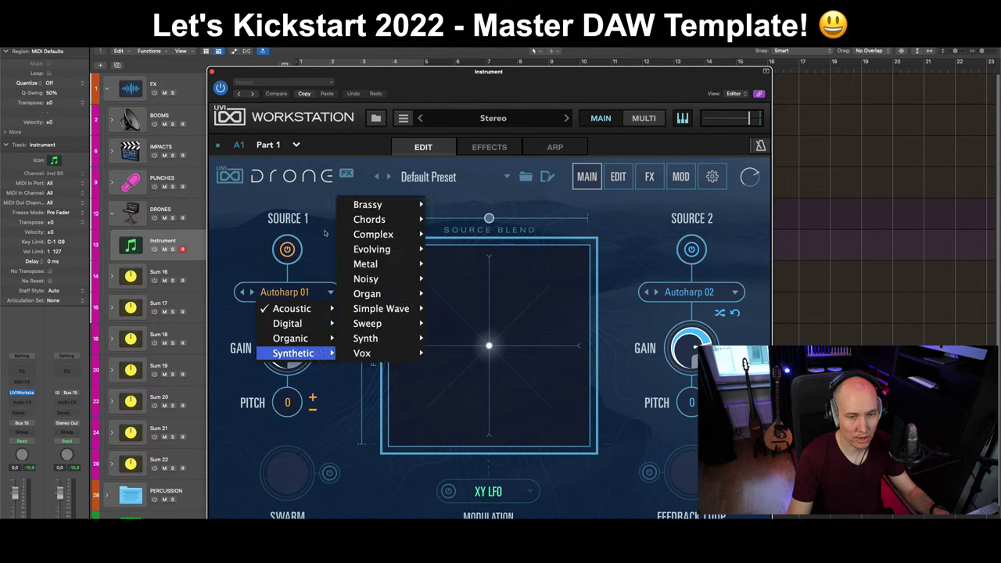
pyautogui.click(490, 350)
pyautogui.moveTo(489, 347); pyautogui.dragTo(516, 372)
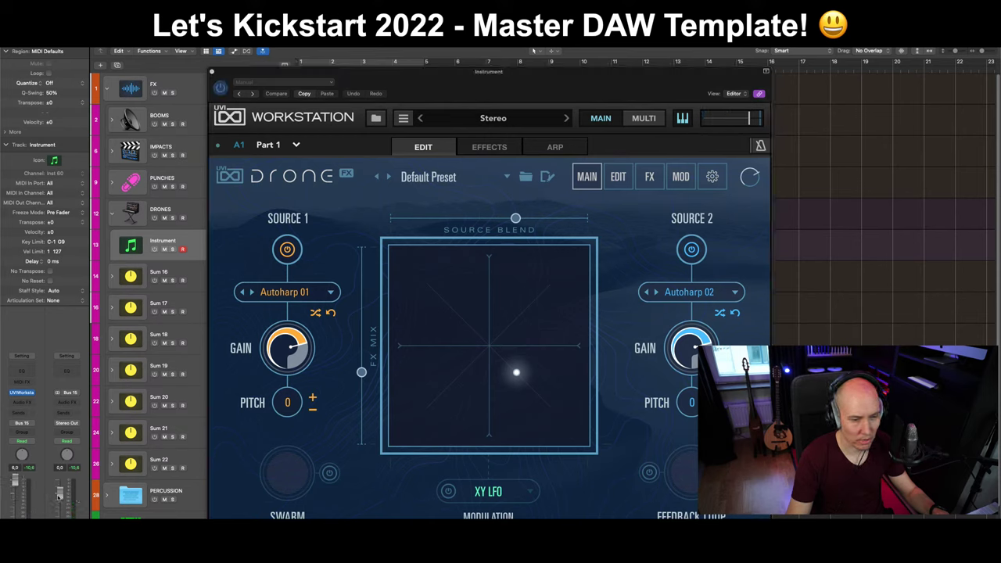
pyautogui.moveTo(516, 372); pyautogui.dragTo(506, 312)
pyautogui.doubleClick(506, 312)
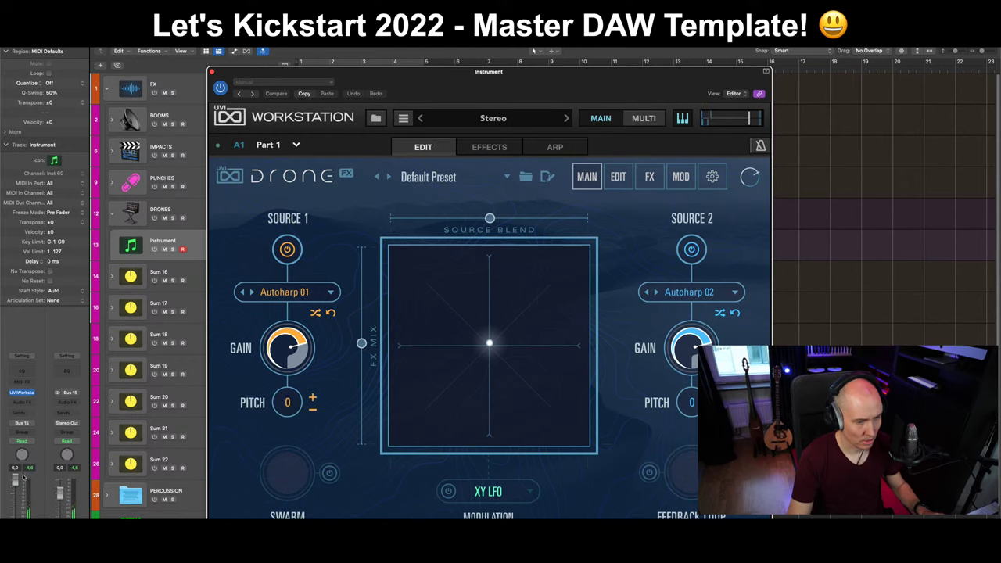
pyautogui.press('v')
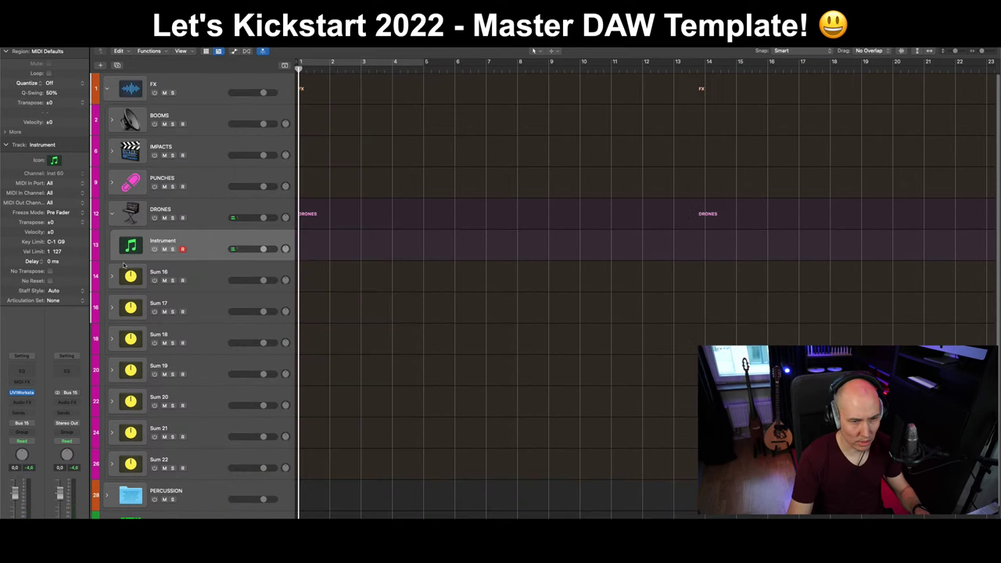
pyautogui.click(175, 226)
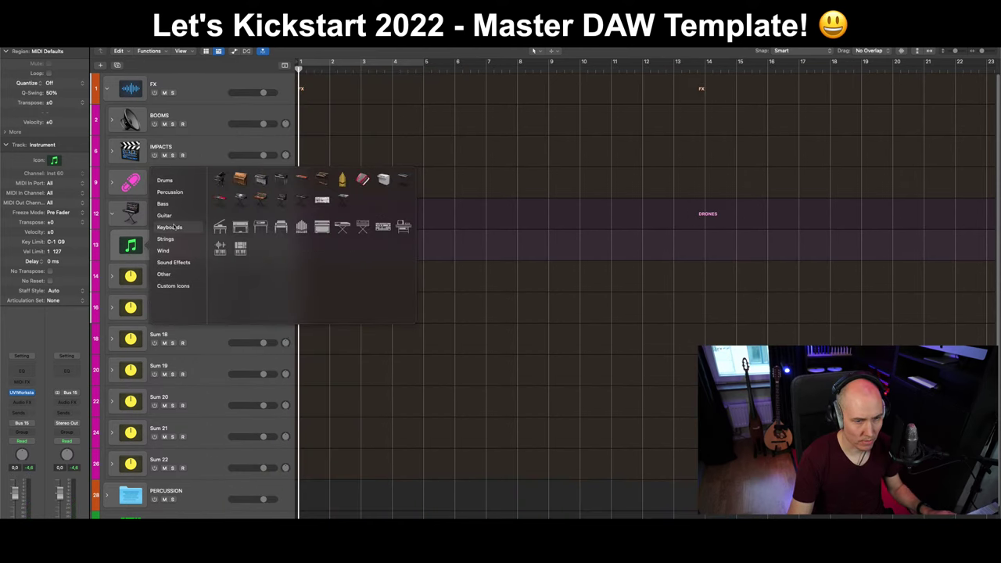
pyautogui.click(177, 214)
pyautogui.click(166, 203)
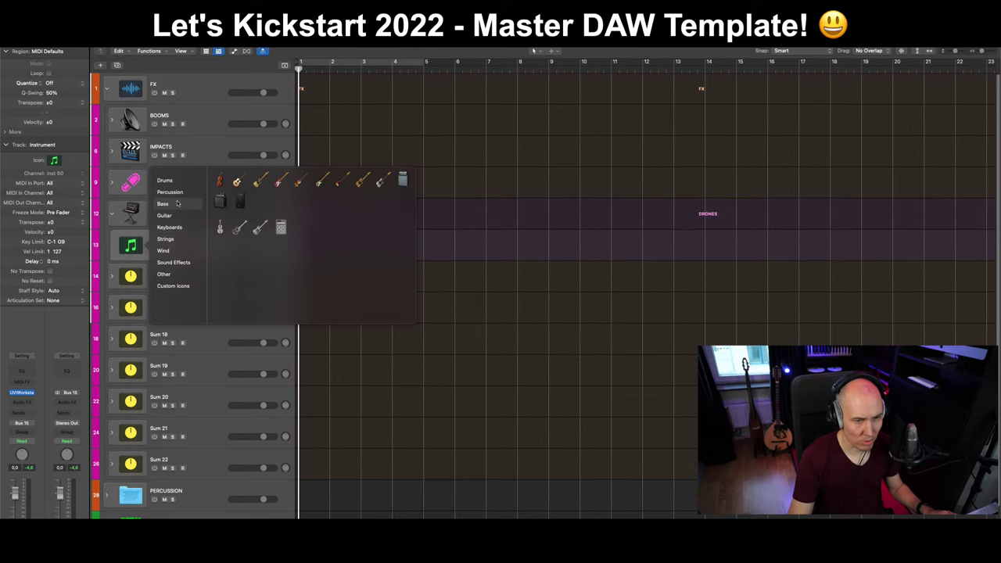
pyautogui.click(178, 191)
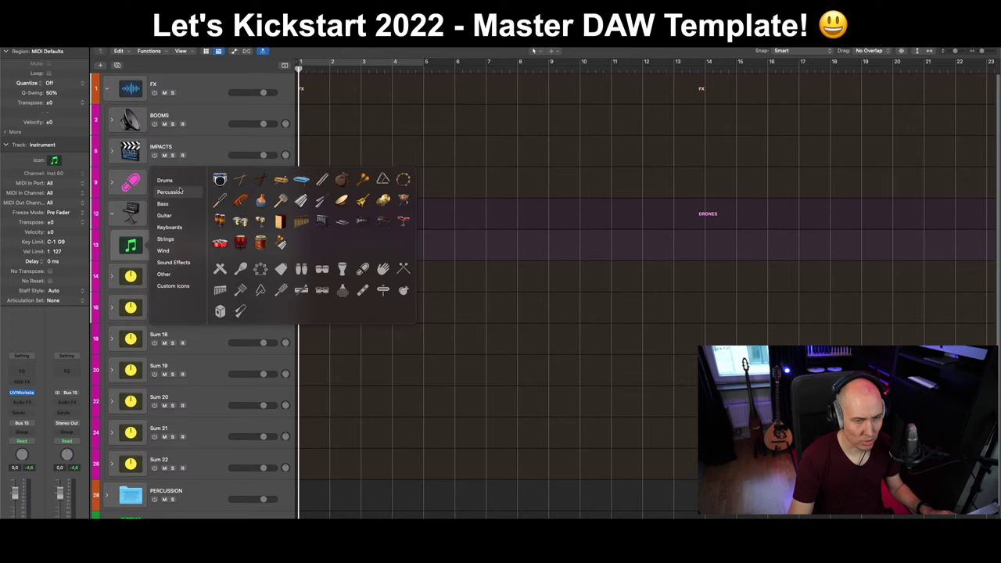
pyautogui.click(219, 343)
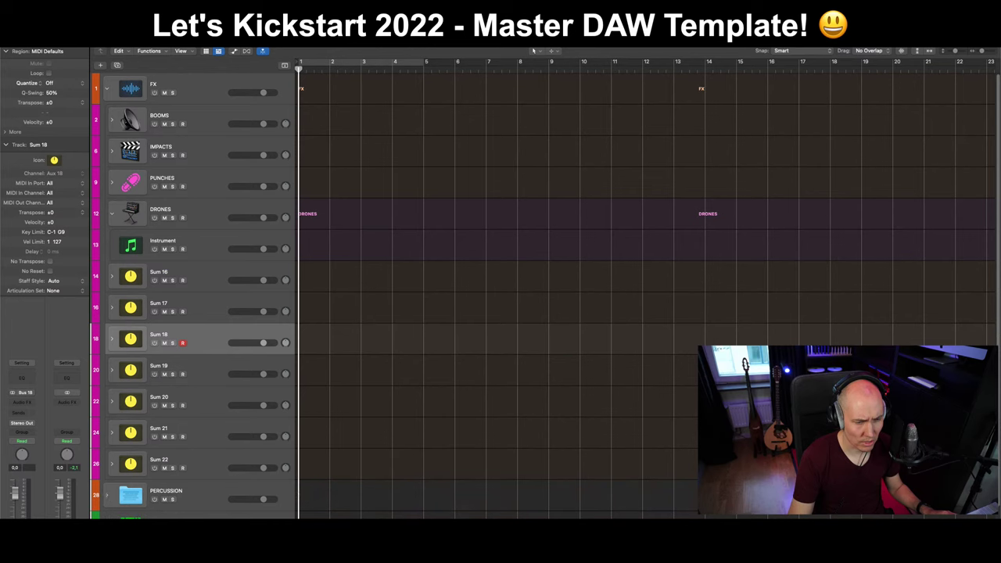
# Collapse the PERCUSSION track stack.
pyautogui.scroll(-3, 110, 443)
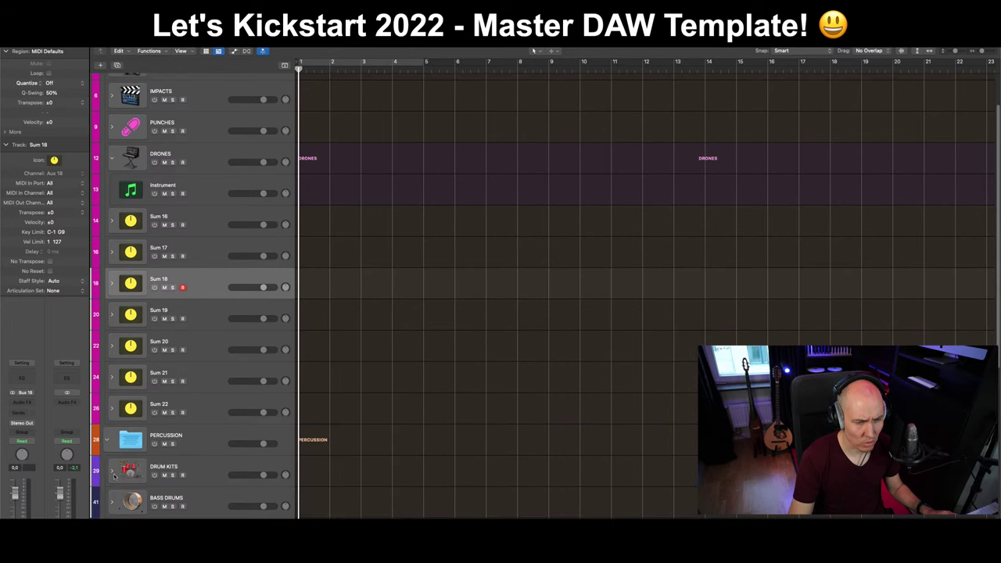
pyautogui.click(107, 440)
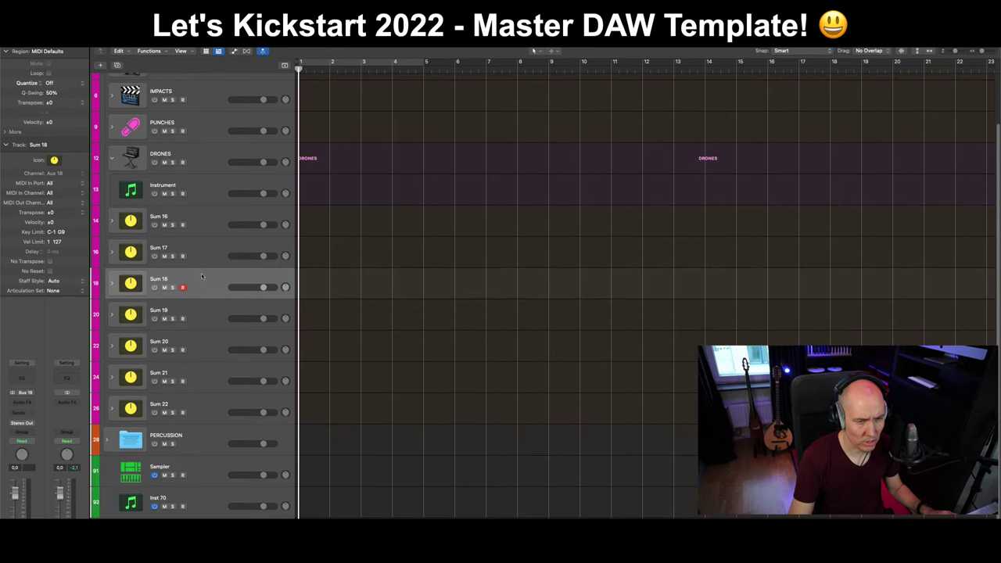
# Select the DRONES stack together with its Instrument track and give both the black synthesizer icon from Keyboards.
pyautogui.click(199, 196)
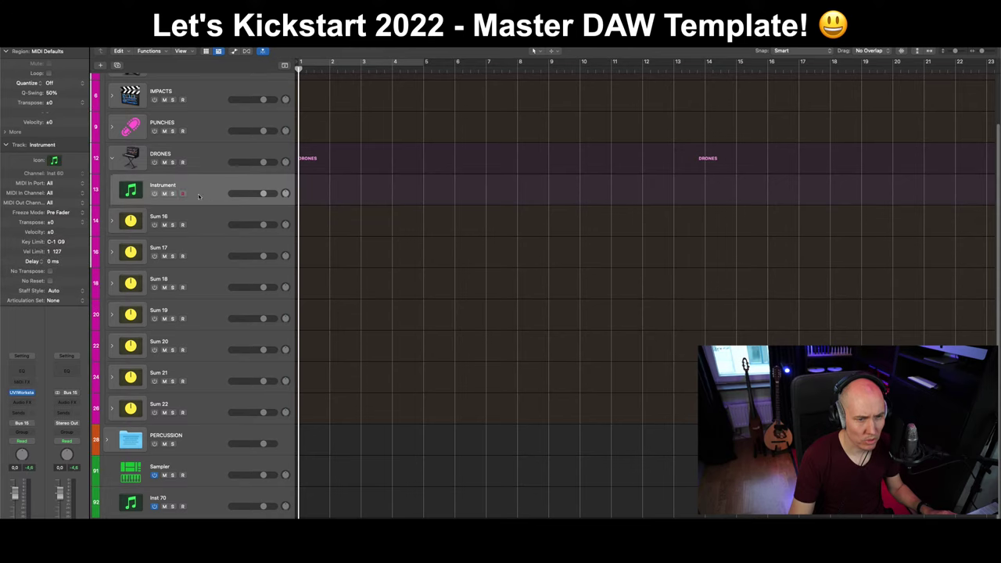
pyautogui.click(210, 160)
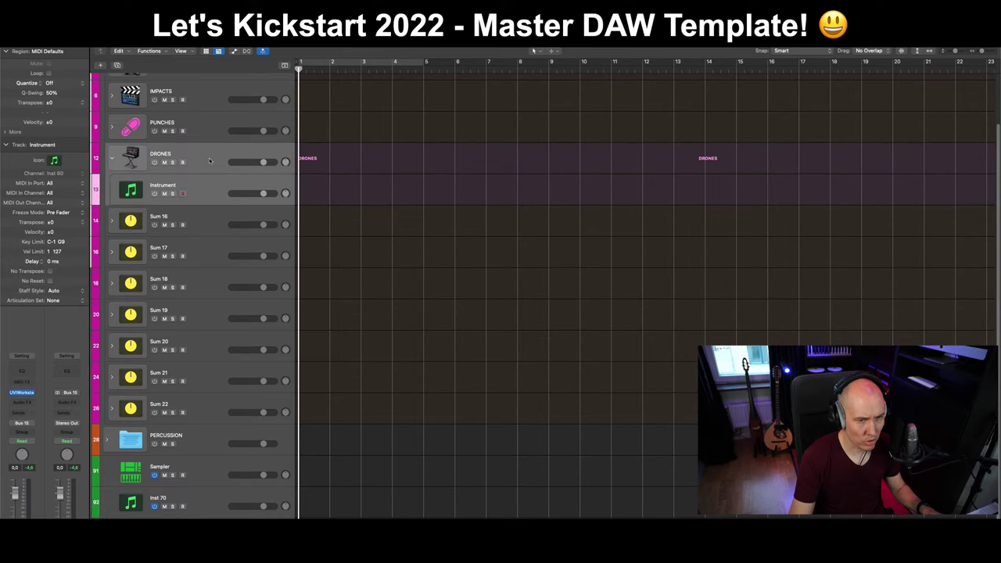
pyautogui.click(137, 190)
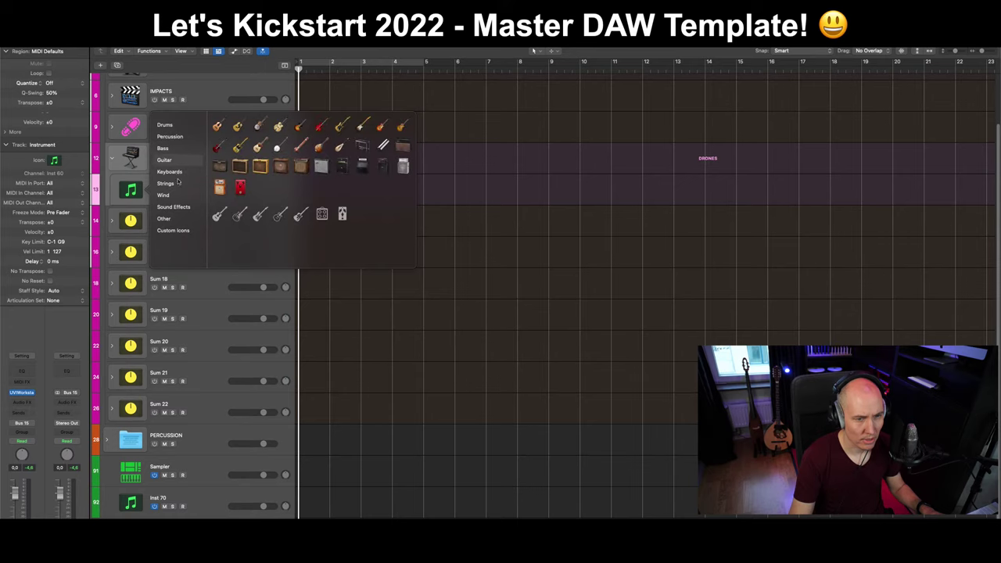
pyautogui.moveTo(179, 178)
pyautogui.click(263, 145)
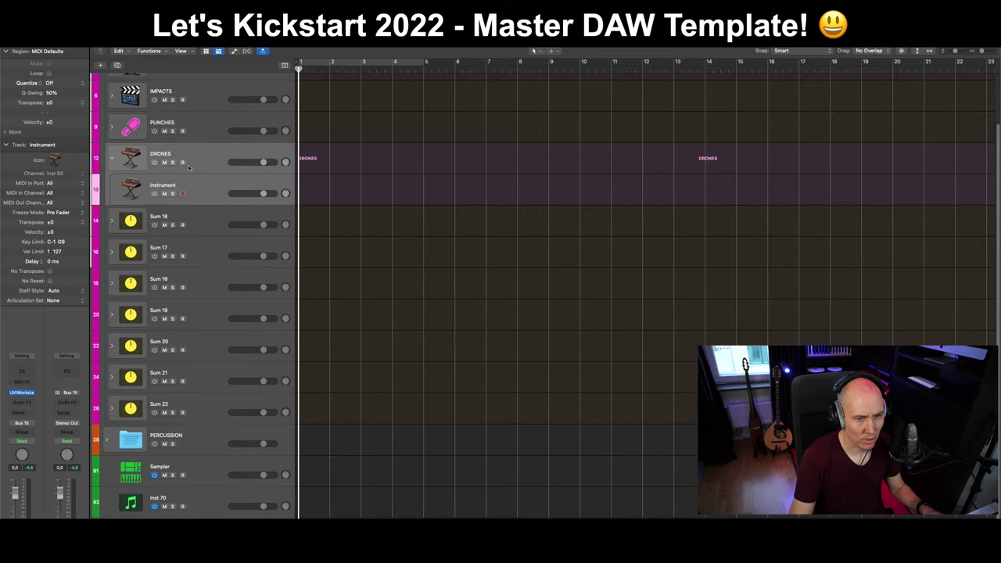
pyautogui.click(136, 190)
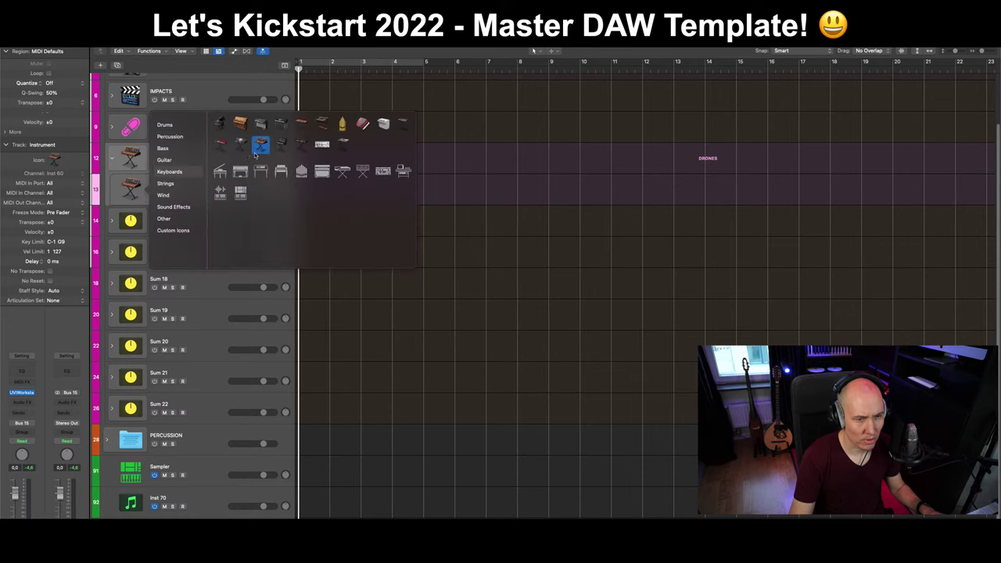
pyautogui.click(279, 145)
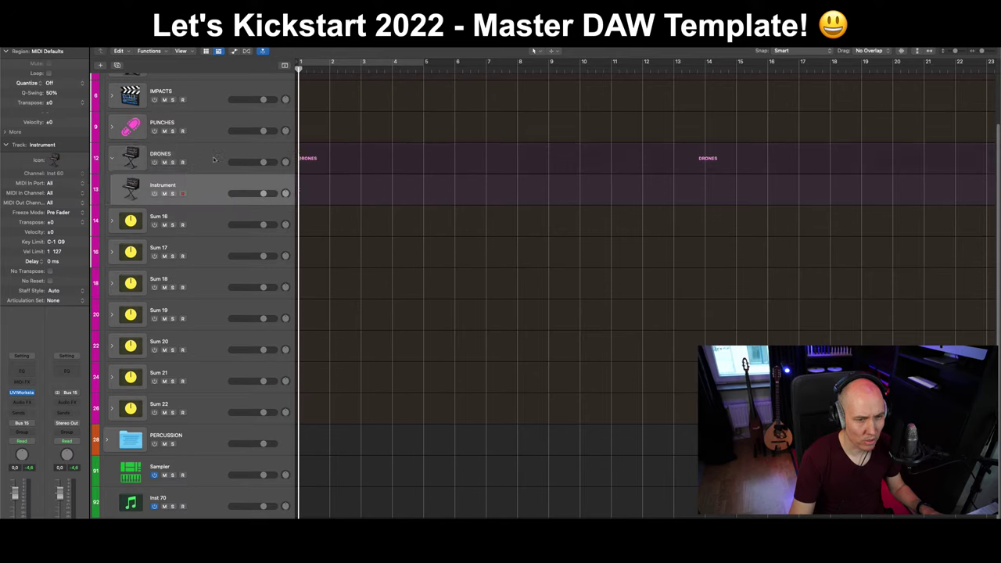
# Rename the Instrument track inside the DRONES stack as Drone (UVI).
pyautogui.doubleClick(169, 185)
pyautogui.write('D')
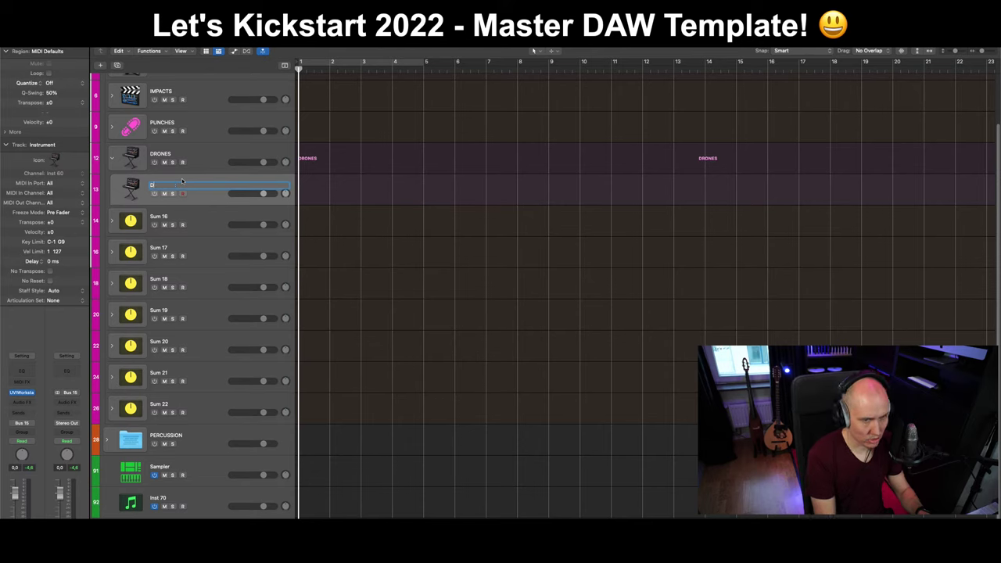
pyautogui.write('rone (U')
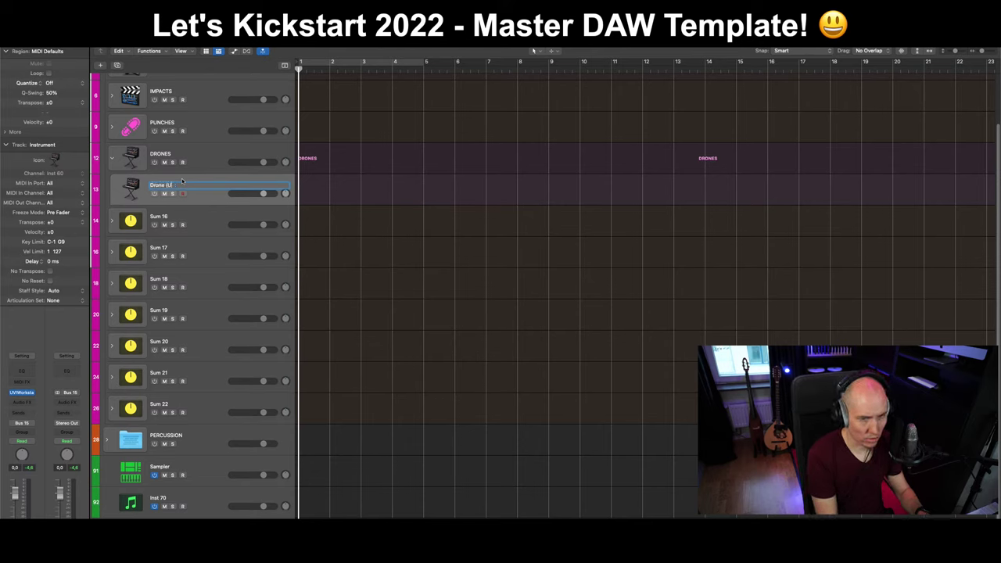
pyautogui.write('VI)')
pyautogui.press('Return')
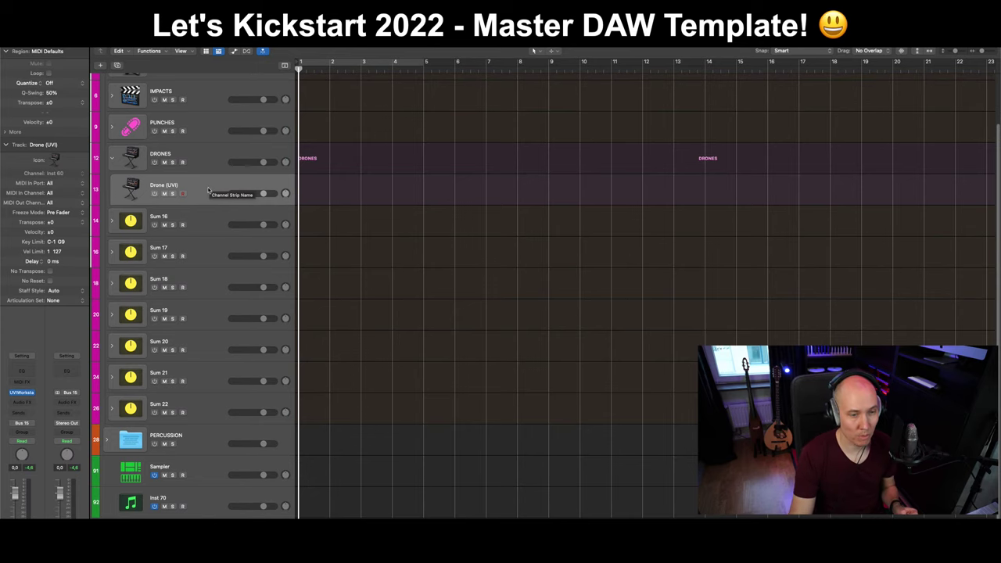
# Duplicate the Drone (UVI) track with its settings and load Spectrasonics Omnisphere as the new track's instrument.
pyautogui.scroll(1, 208, 189)
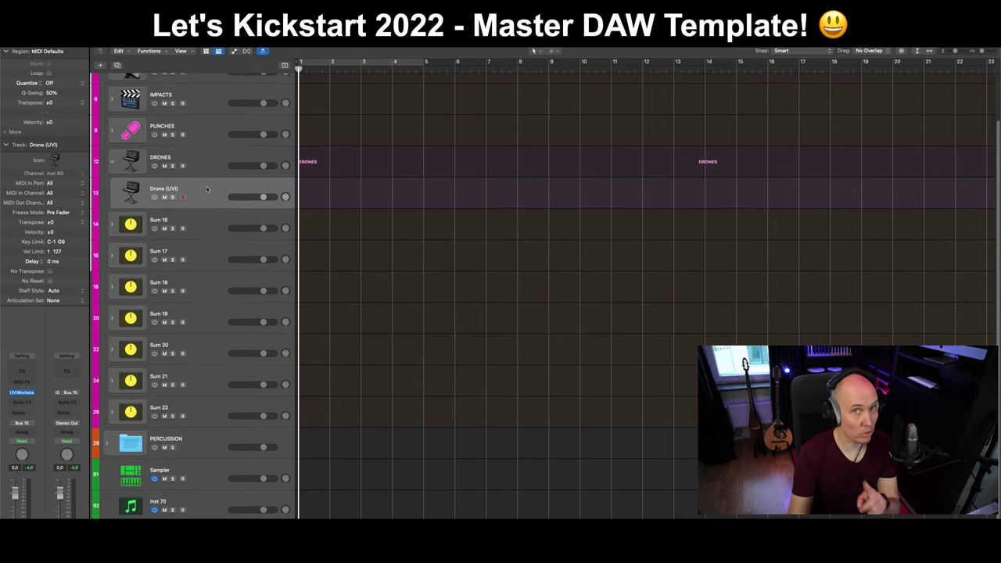
pyautogui.click(116, 66)
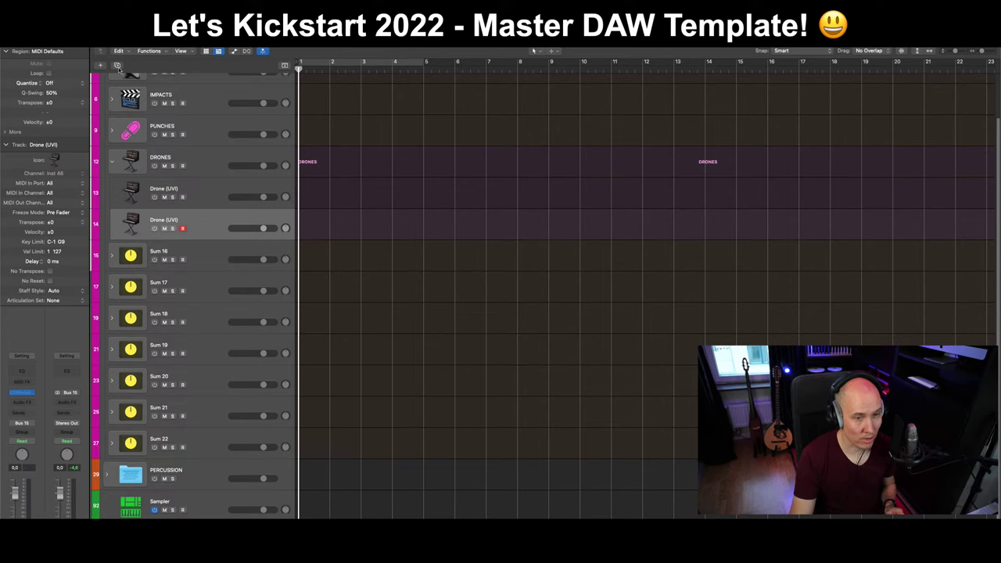
pyautogui.click(33, 393)
pyautogui.click(33, 394)
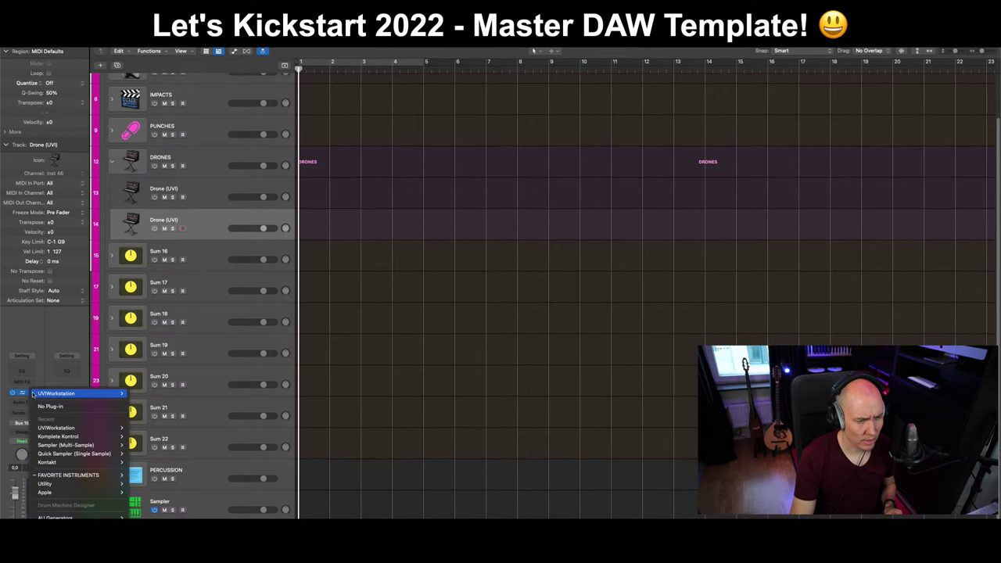
pyautogui.moveTo(70, 515)
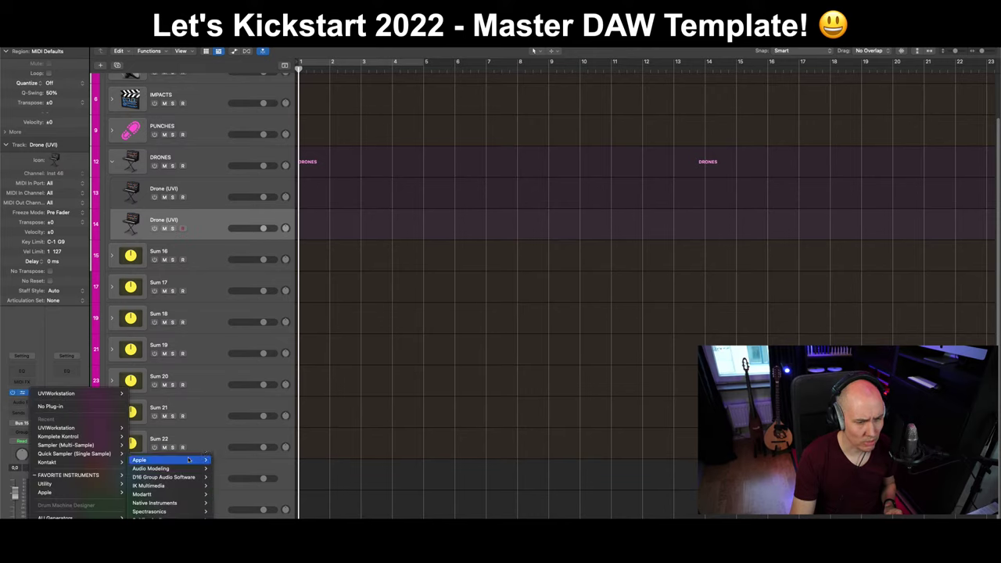
pyautogui.moveTo(168, 512)
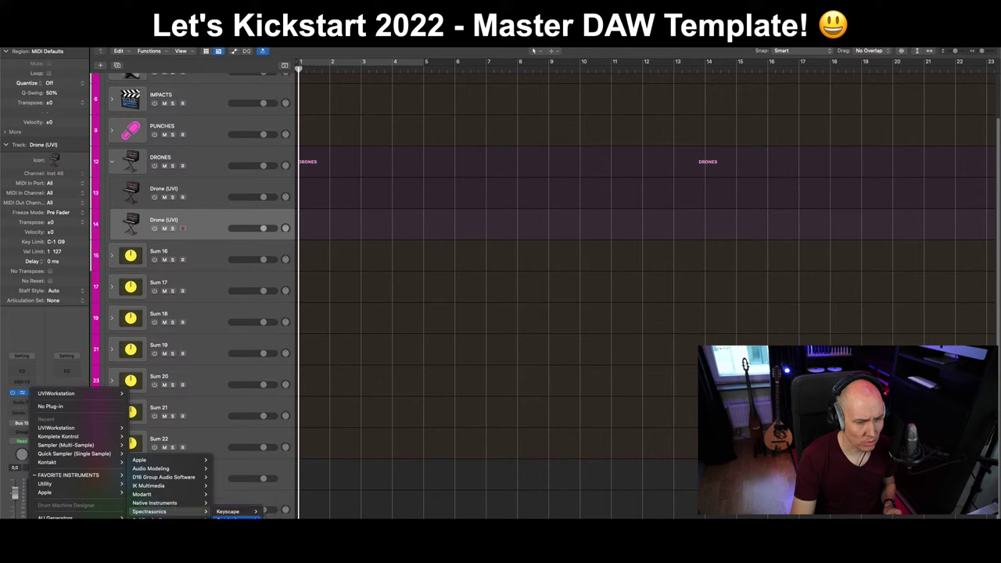
pyautogui.click(309, 509)
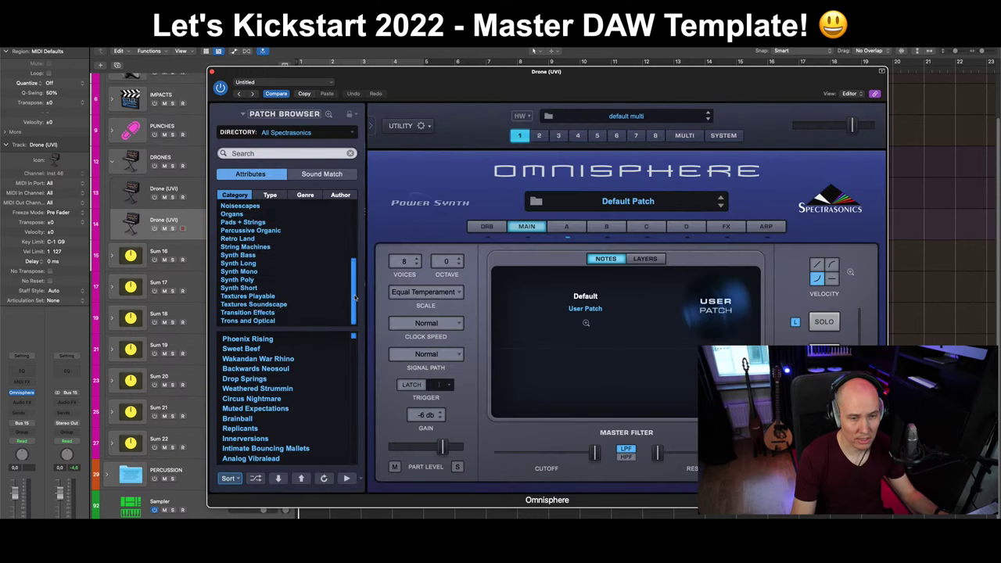
# Filter Omnisphere's patches by category Pads + Strings and type Dreaming, and load the D50 - Fantasia Grains patch.
pyautogui.moveTo(353, 233); pyautogui.dragTo(353, 300)
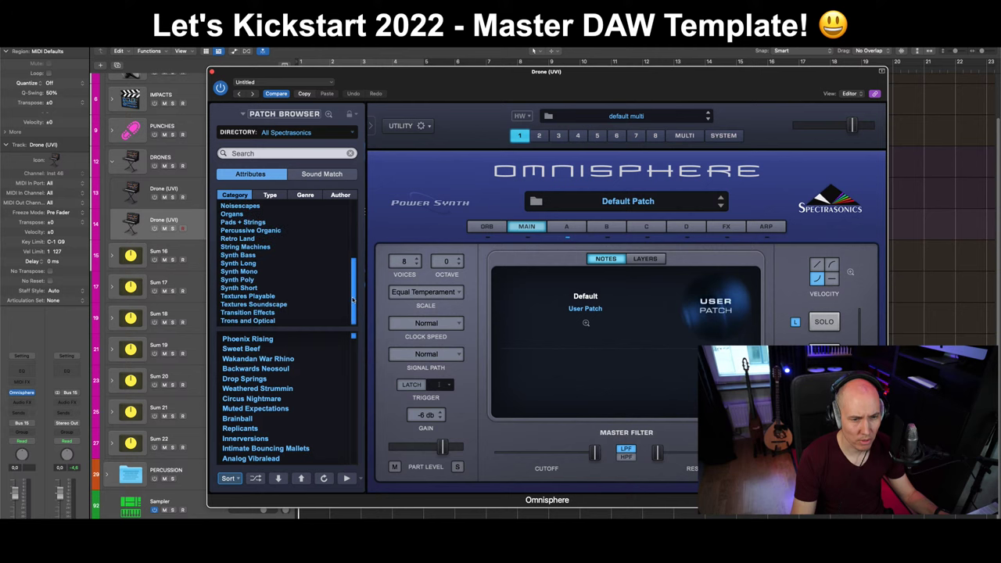
pyautogui.click(255, 223)
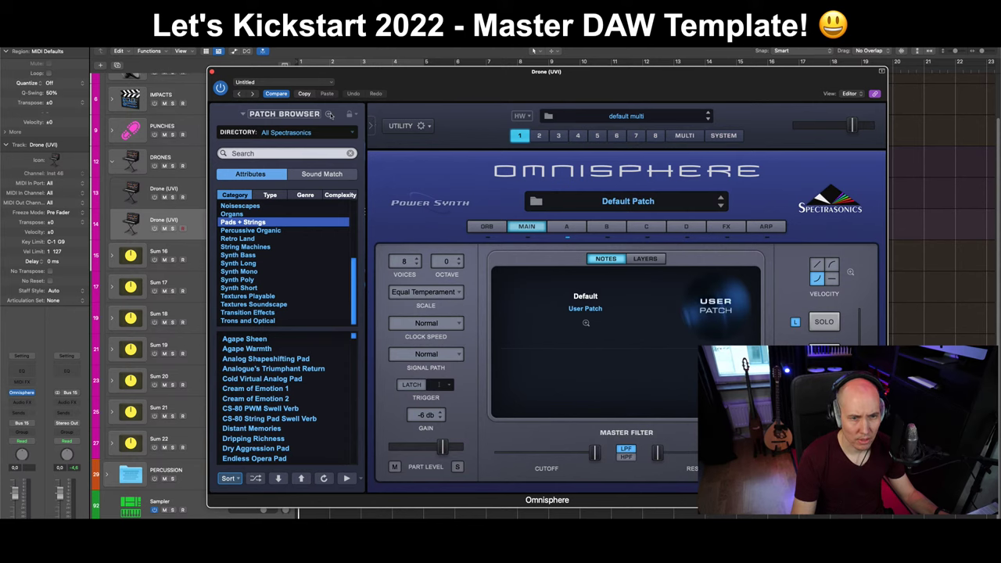
pyautogui.click(329, 114)
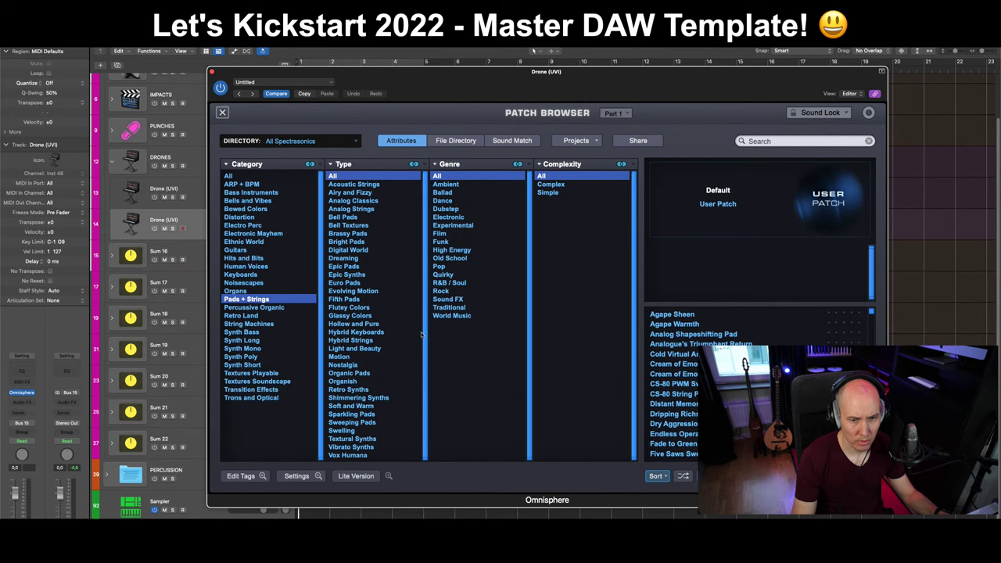
pyautogui.click(352, 266)
pyautogui.click(352, 259)
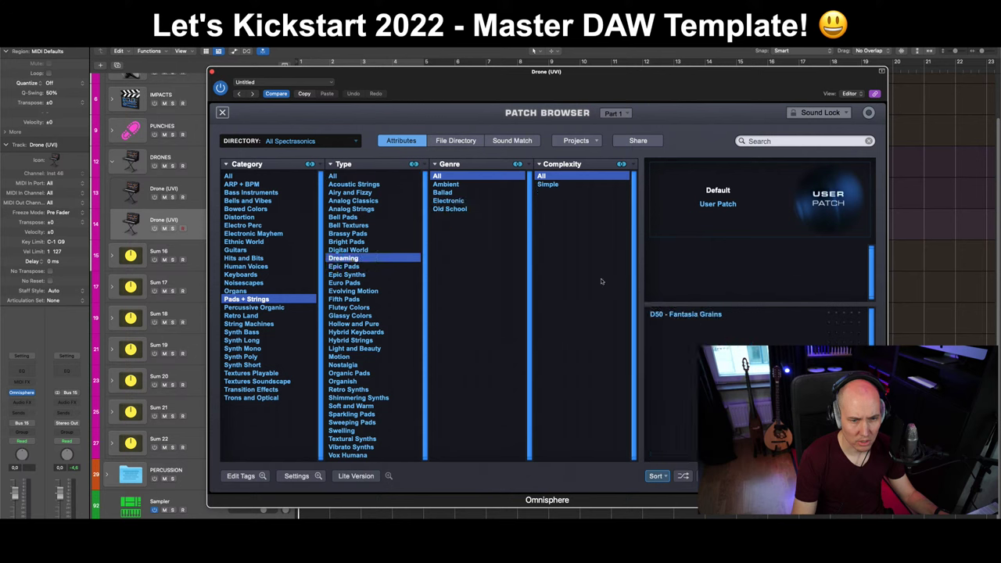
pyautogui.click(666, 315)
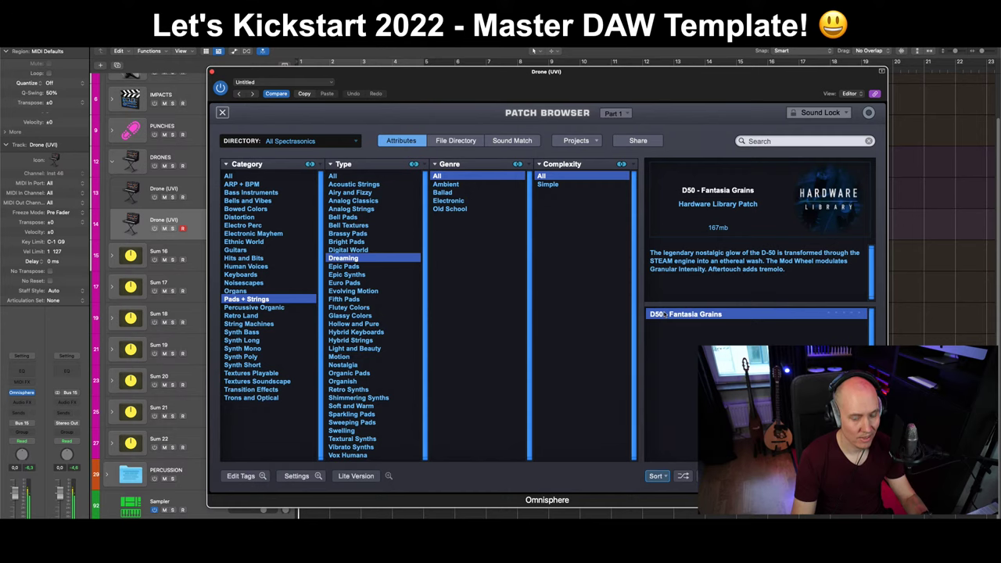
# Hide the plug-in window and rename the duplicated track as Drone (Omnisphere).
pyautogui.press('v')
pyautogui.doubleClick(175, 221)
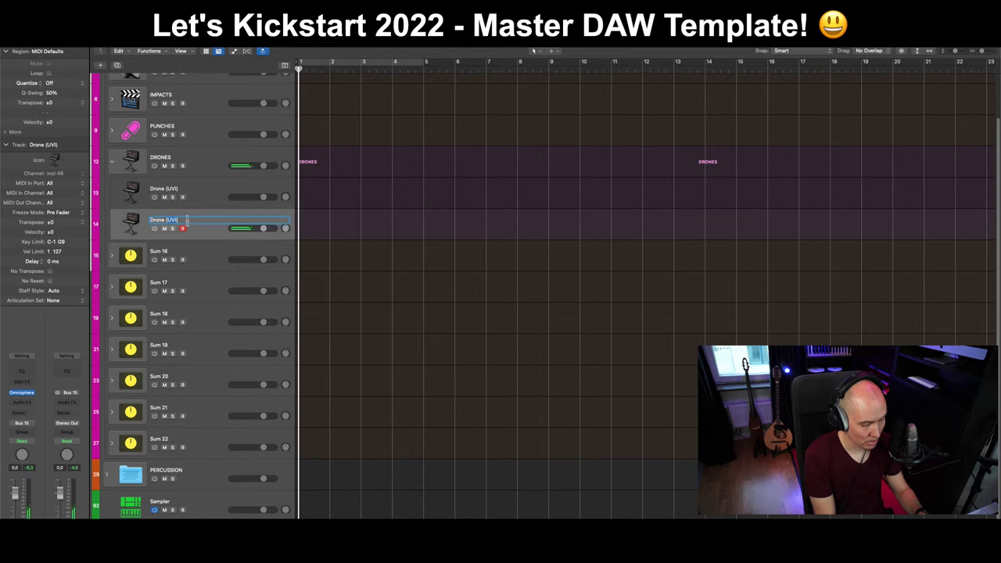
pyautogui.write('Drone (Omnisphere)')
pyautogui.press('Return')
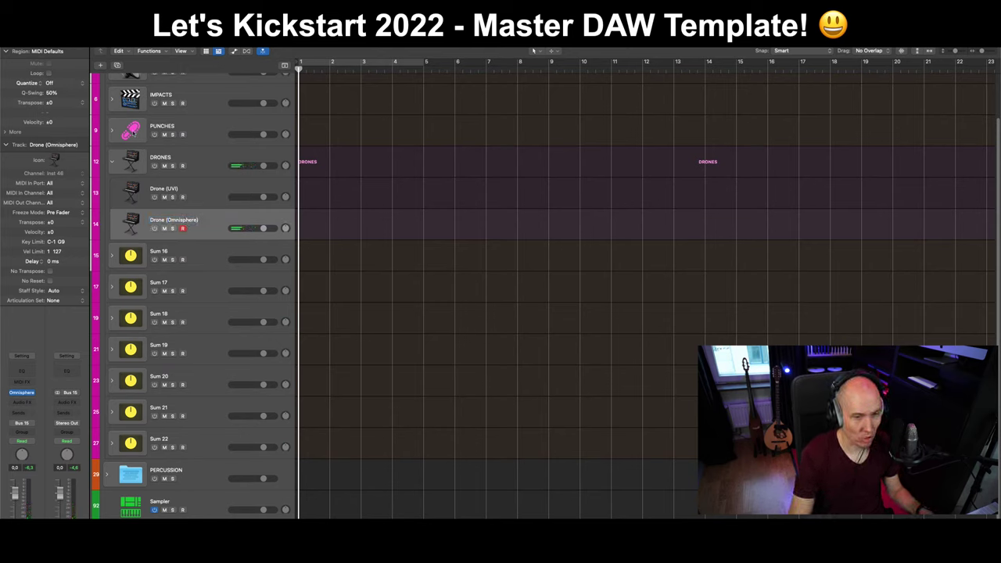
# Duplicate the Drone (Omnisphere) track and replace the copy's instrument with Apple's Alchemy in stereo.
pyautogui.click(117, 65)
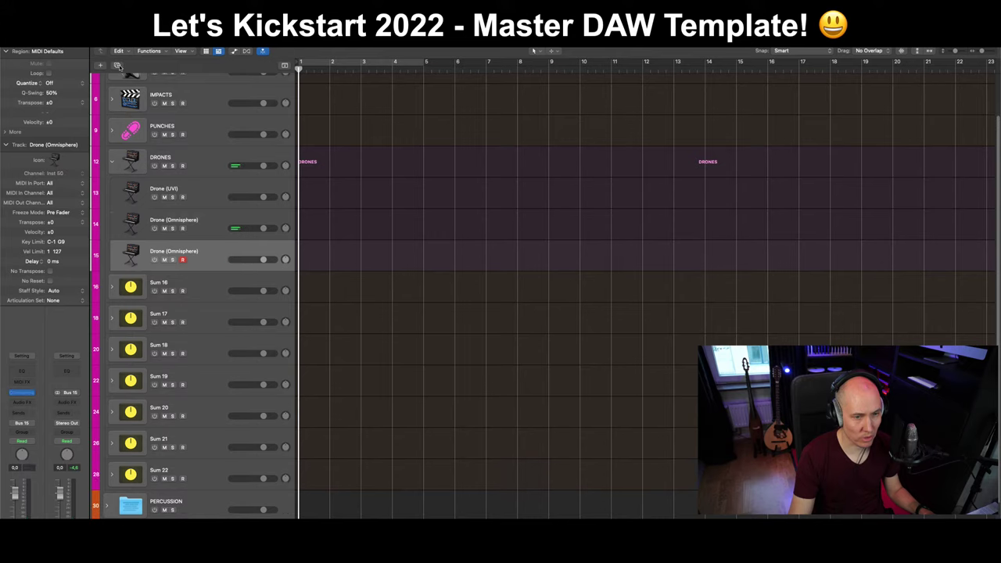
pyautogui.click(34, 395)
pyautogui.click(33, 395)
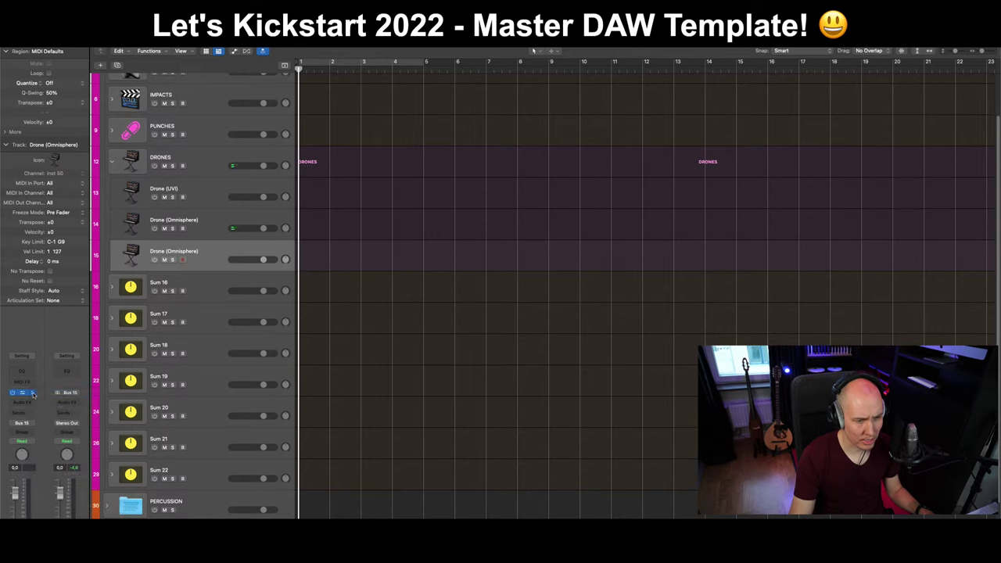
pyautogui.click(33, 395)
pyautogui.moveTo(52, 446)
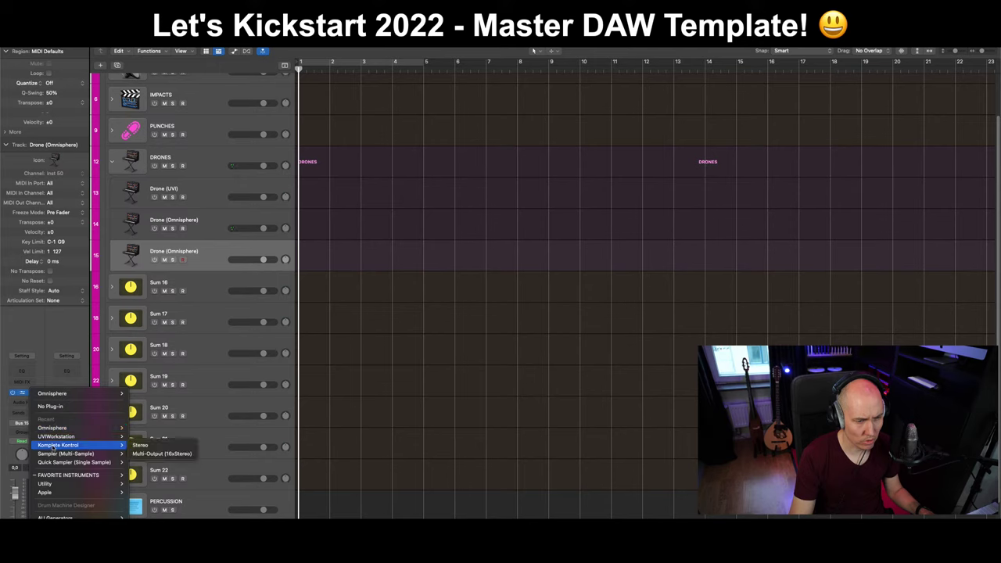
pyautogui.moveTo(59, 522)
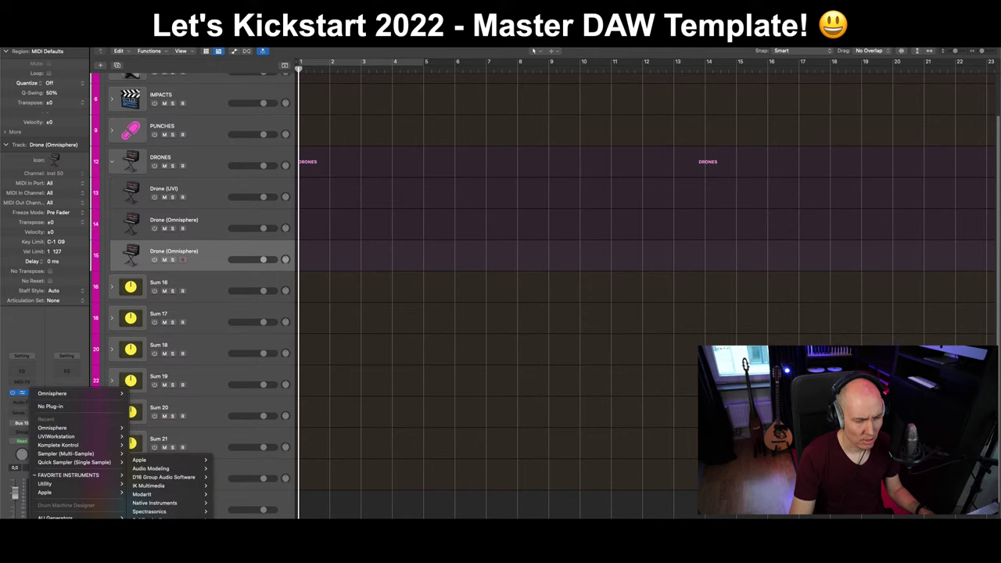
pyautogui.moveTo(168, 518)
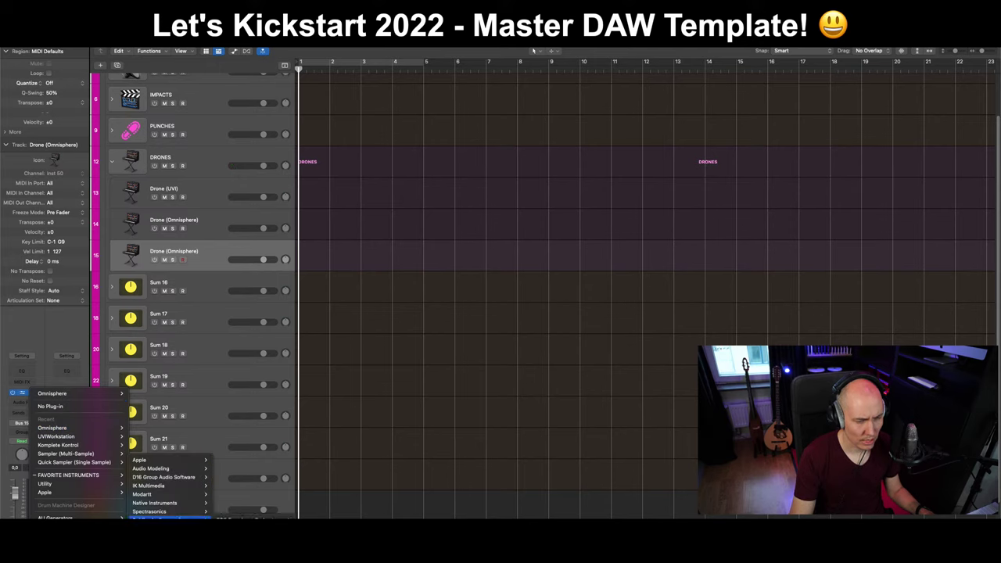
pyautogui.moveTo(47, 492)
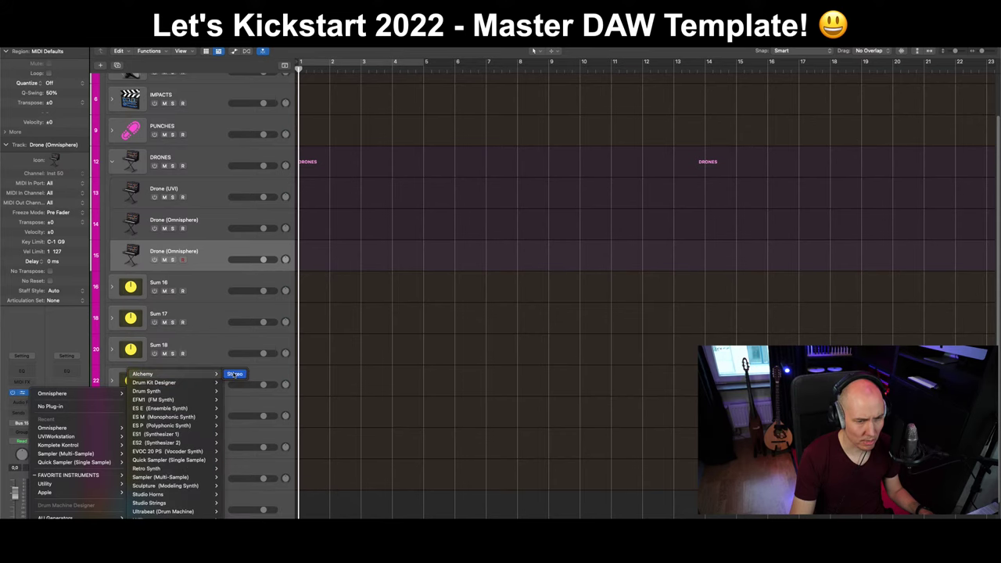
pyautogui.click(234, 374)
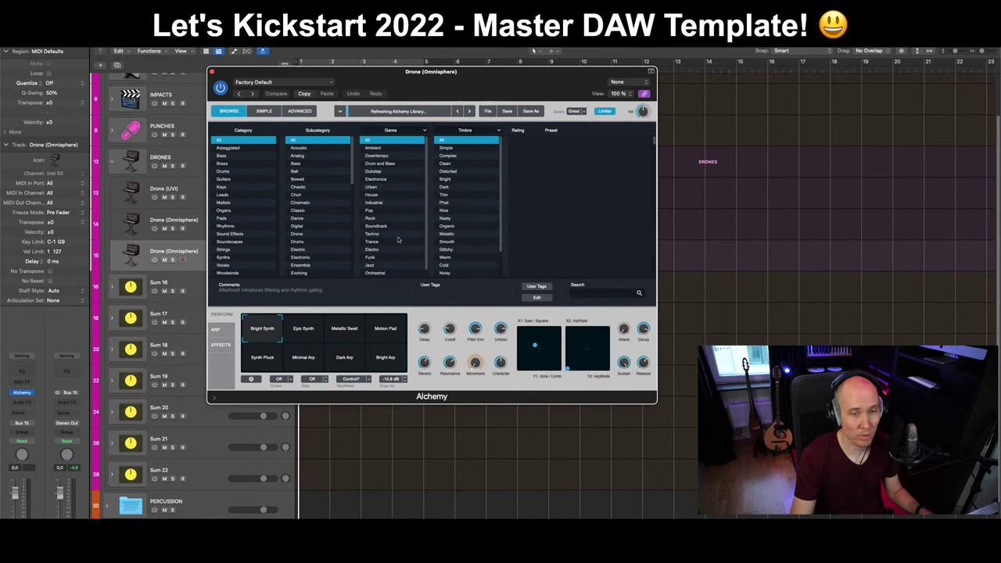
# Filter Alchemy's presets by category Soundscapes and subcategory Drone, and load the Aether Choir preset.
pyautogui.moveTo(456, 85); pyautogui.dragTo(478, 143)
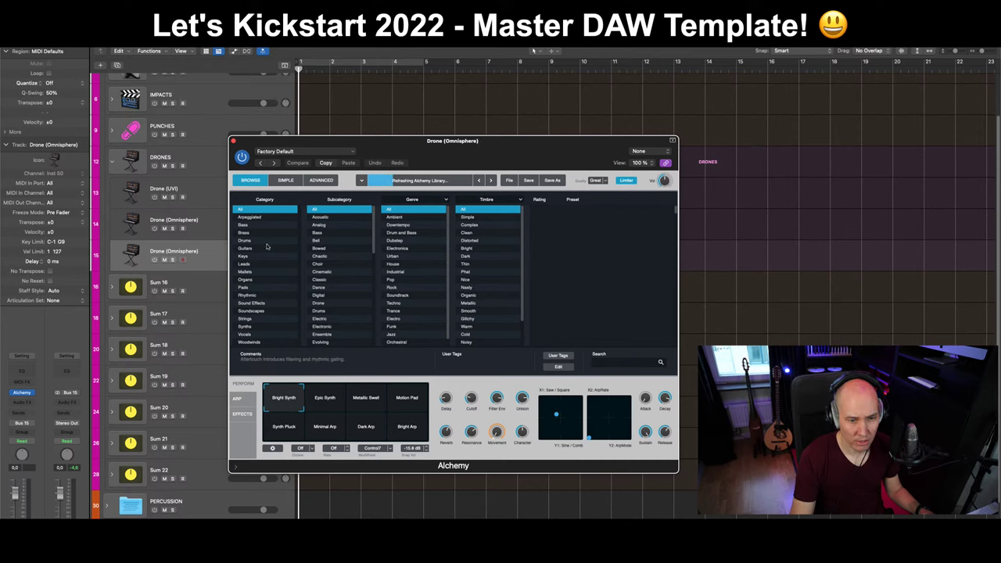
pyautogui.click(261, 310)
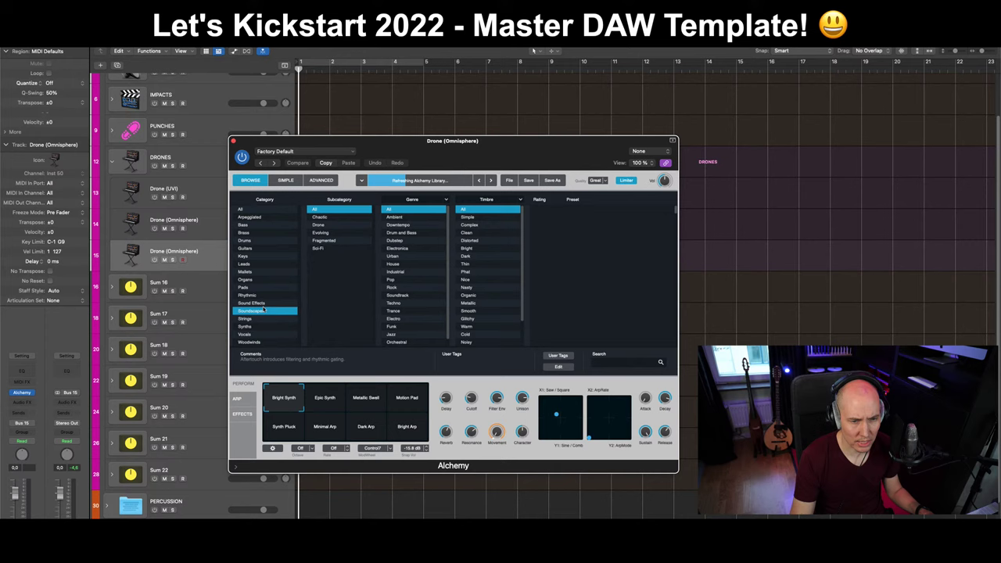
pyautogui.click(324, 225)
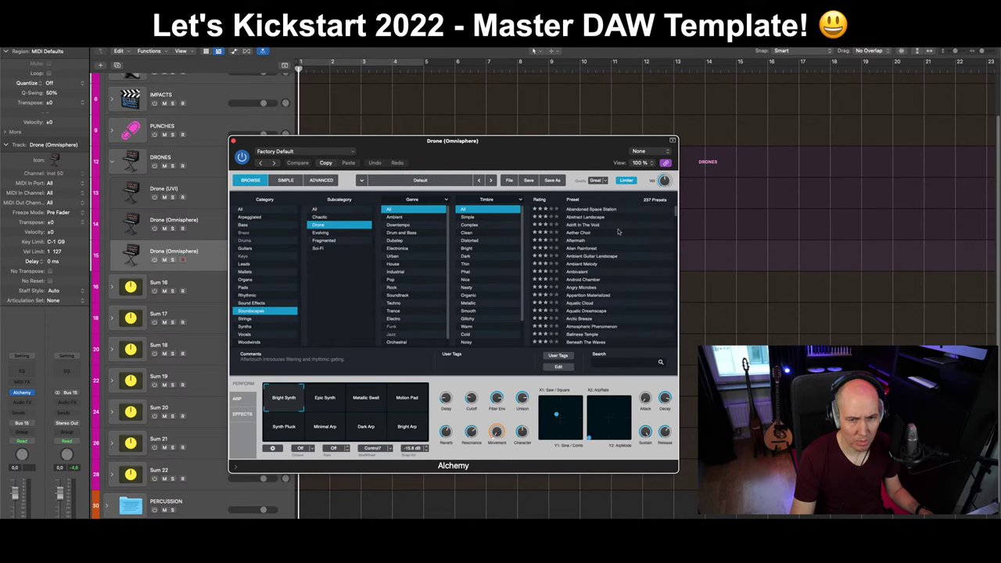
pyautogui.click(593, 233)
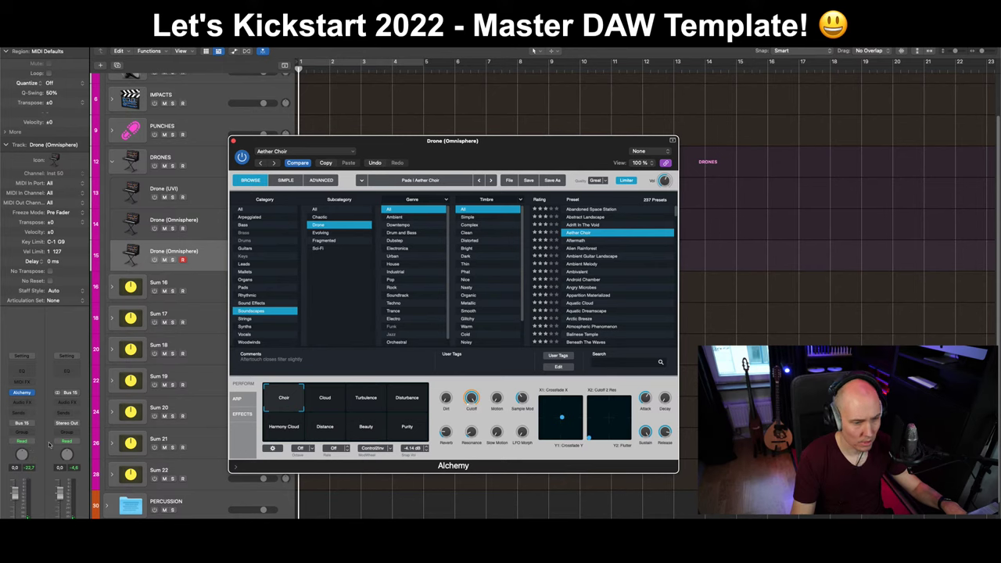
# Insert a Gain plug-in on the DRONES stack's channel, raise its gain to about +12.2 dB and close the plug-in window.
pyautogui.click(70, 402)
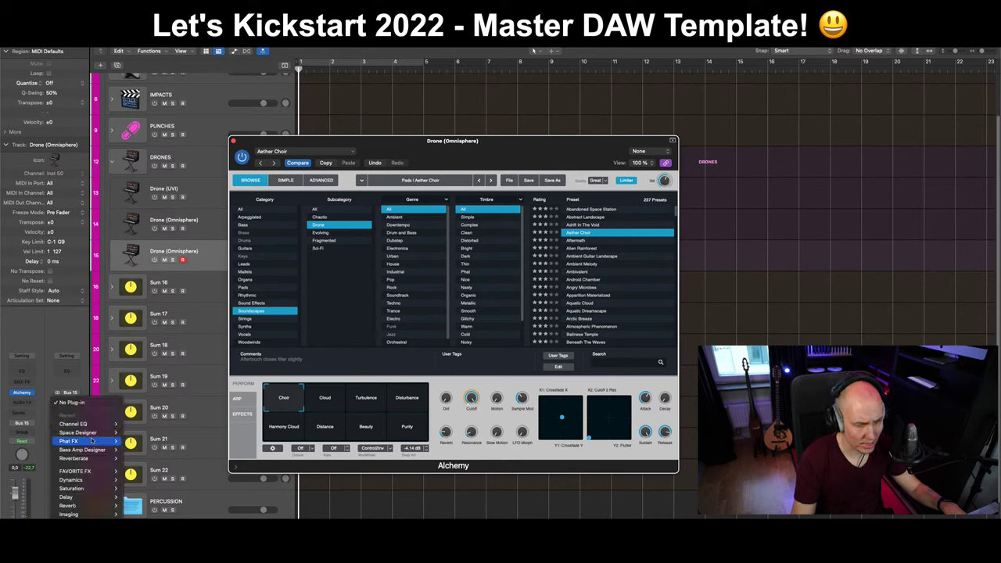
pyautogui.scroll(-3, 86, 470)
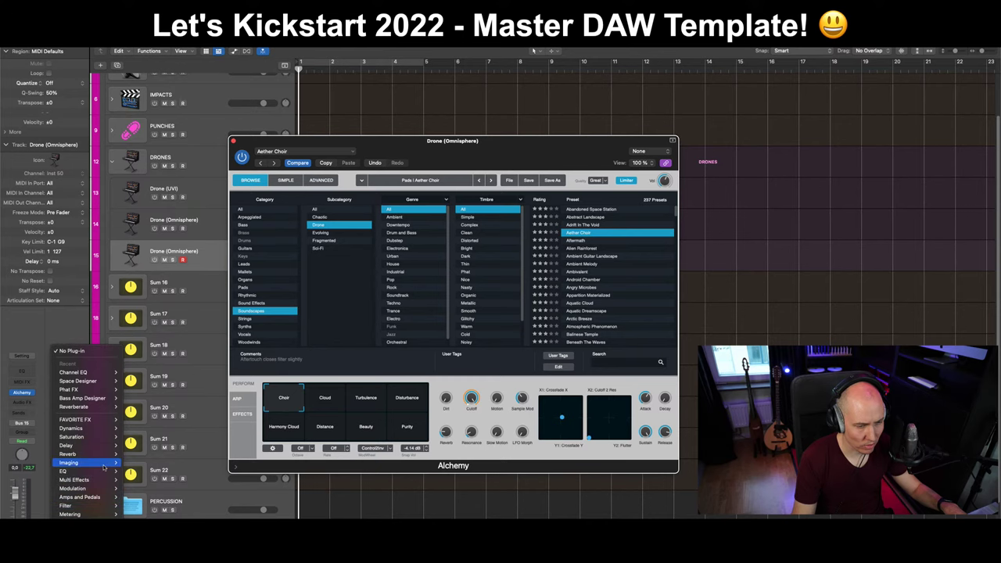
pyautogui.moveTo(103, 474)
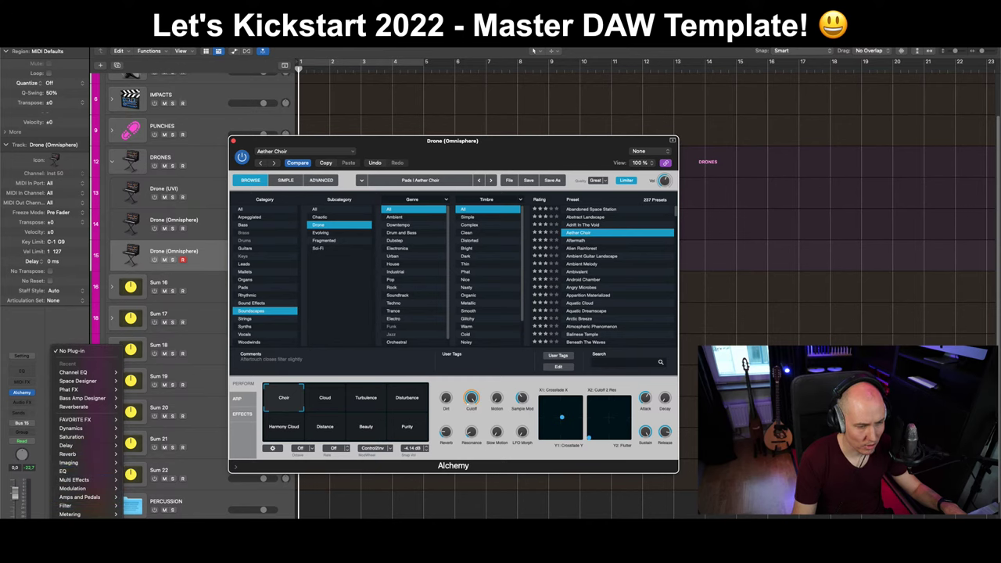
pyautogui.click(149, 518)
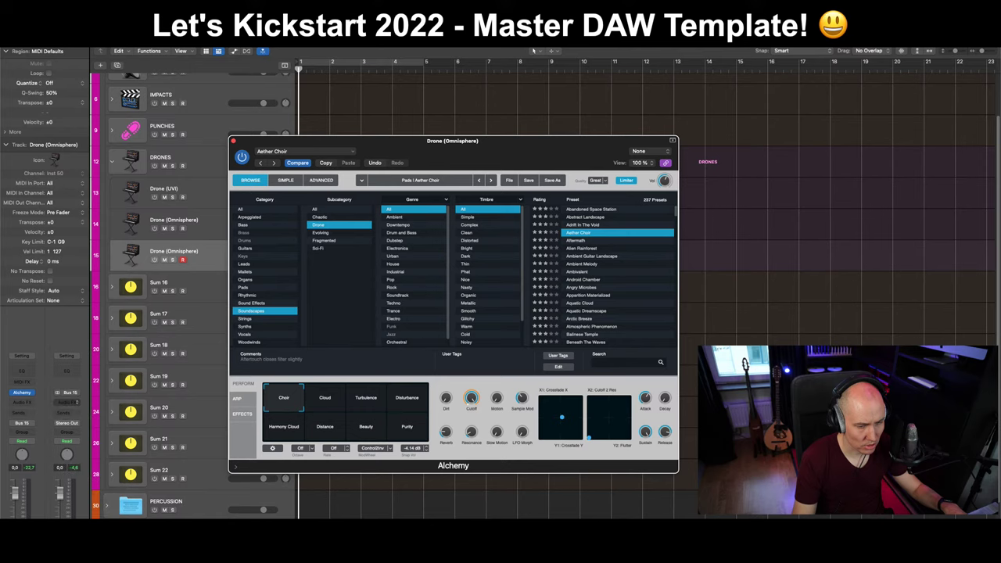
pyautogui.moveTo(256, 207); pyautogui.dragTo(258, 190)
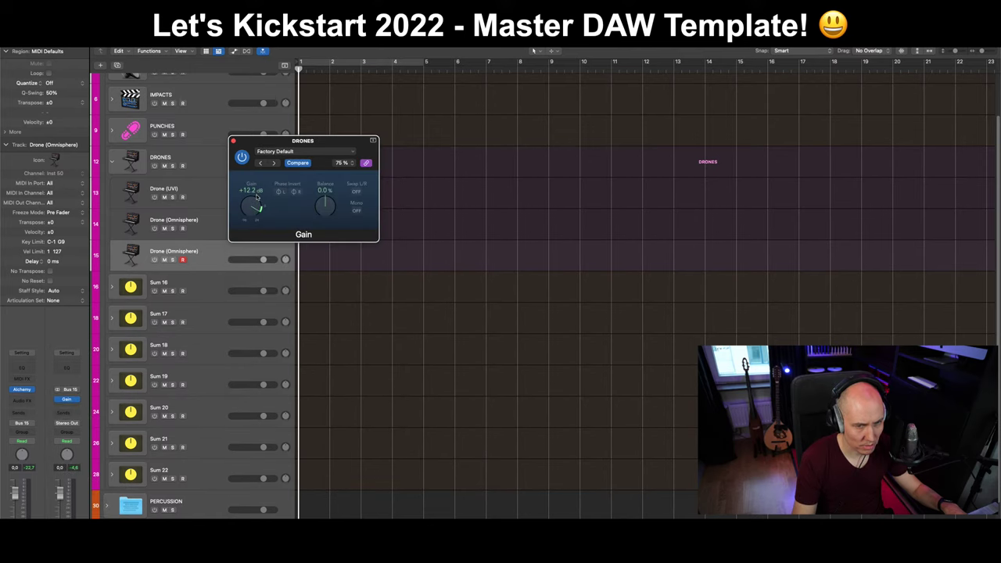
pyautogui.click(234, 141)
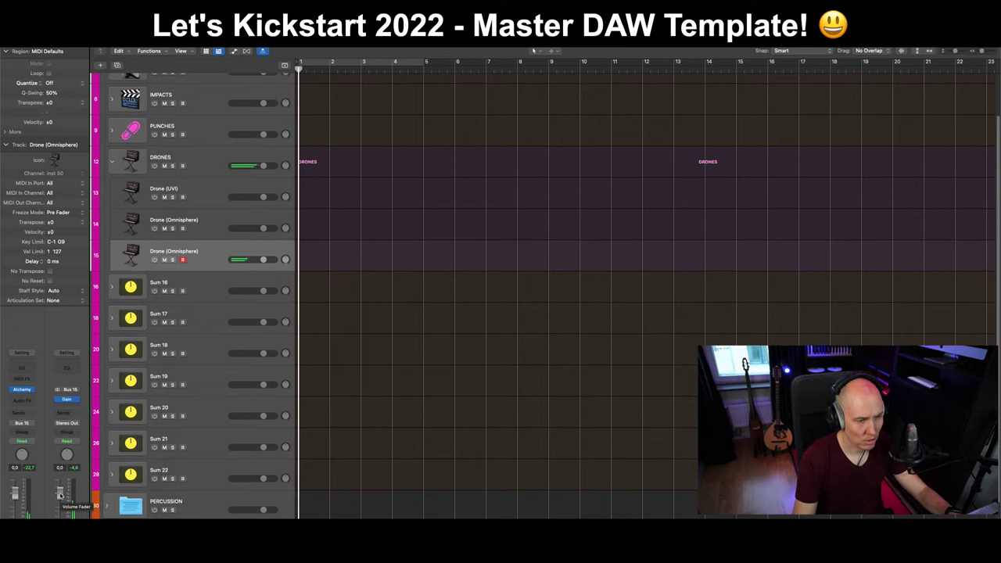
# Rename the third instrument track in the DRONES stack as Drone (Alchemy).
pyautogui.doubleClick(173, 251)
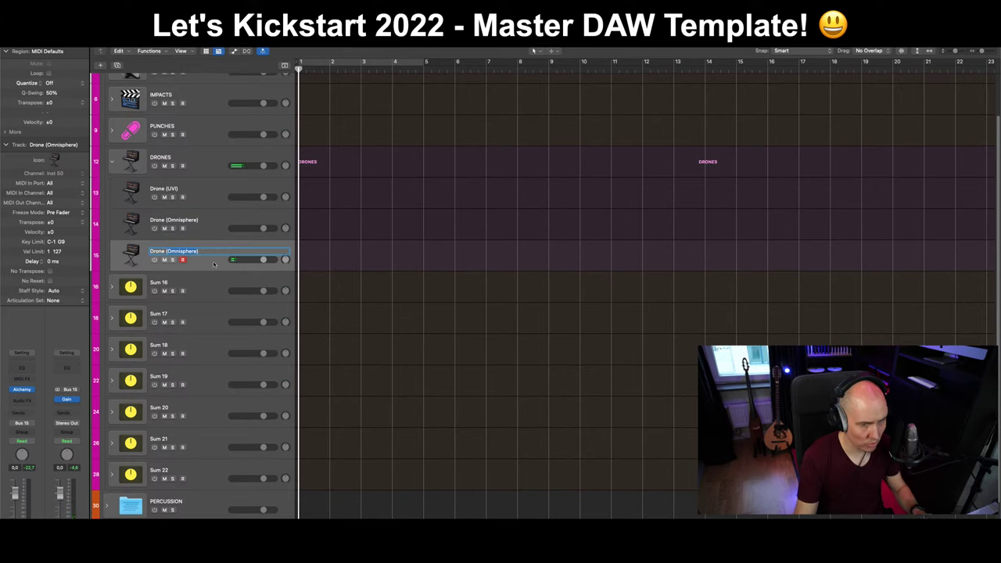
pyautogui.press('Return')
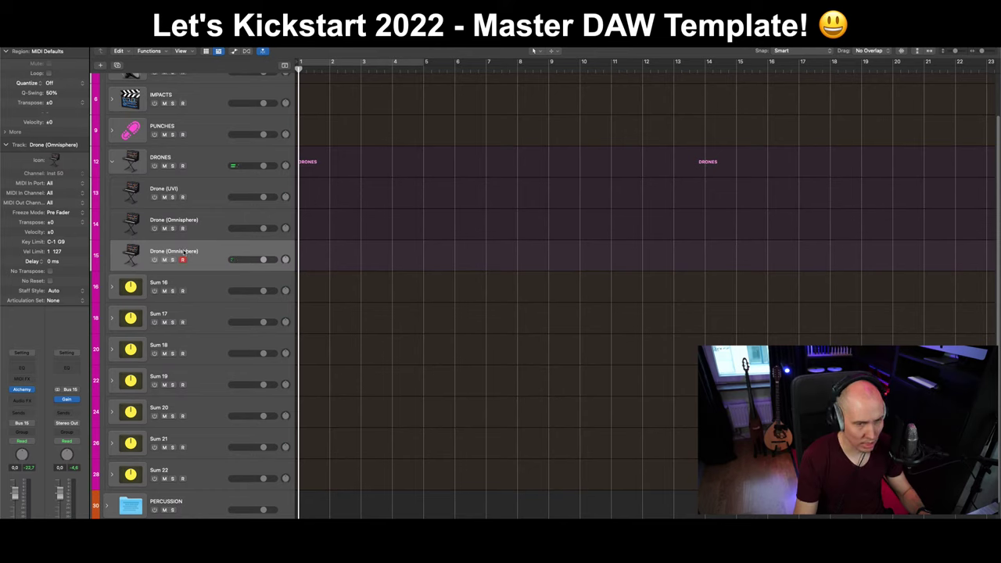
pyautogui.doubleClick(186, 251)
pyautogui.write('Drone (Alc')
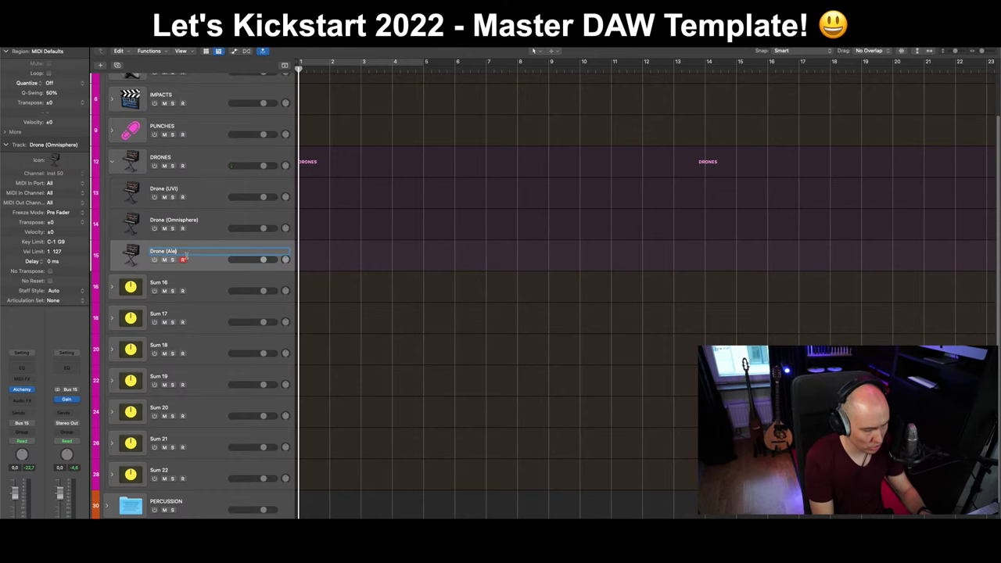
pyautogui.write('hemy)')
pyautogui.press('Return')
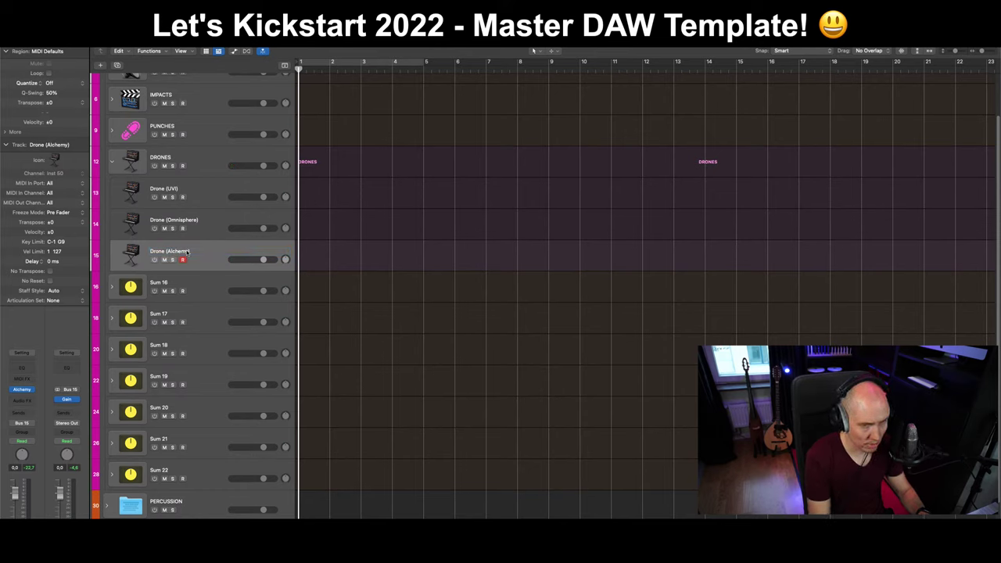
# Audition the Aether Choir transform pad around Choir, Cloud and Harmony Cloud, return it to Choir and close the instrument window.
pyautogui.press('v')
pyautogui.moveTo(469, 111); pyautogui.dragTo(370, 136)
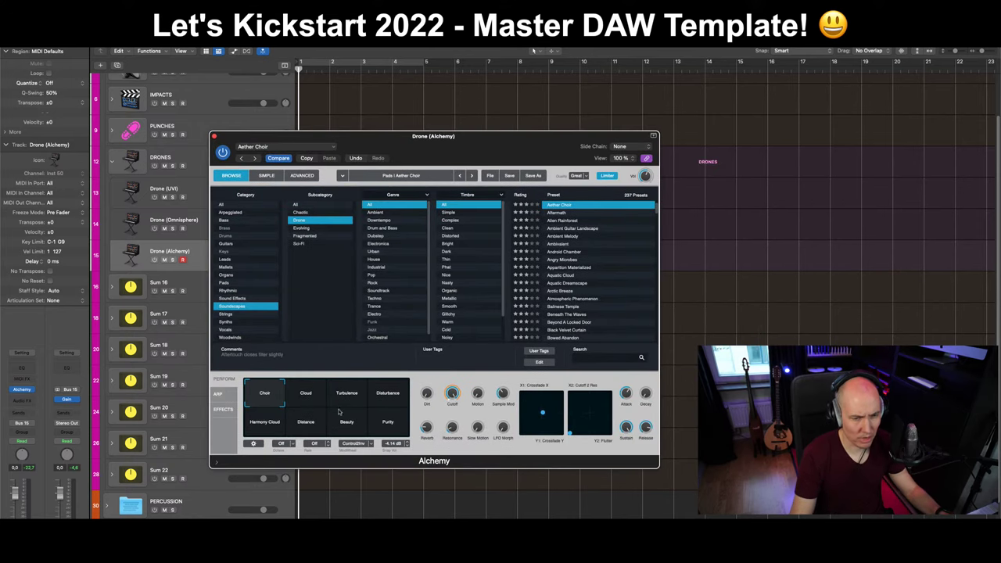
pyautogui.moveTo(272, 401); pyautogui.dragTo(319, 407)
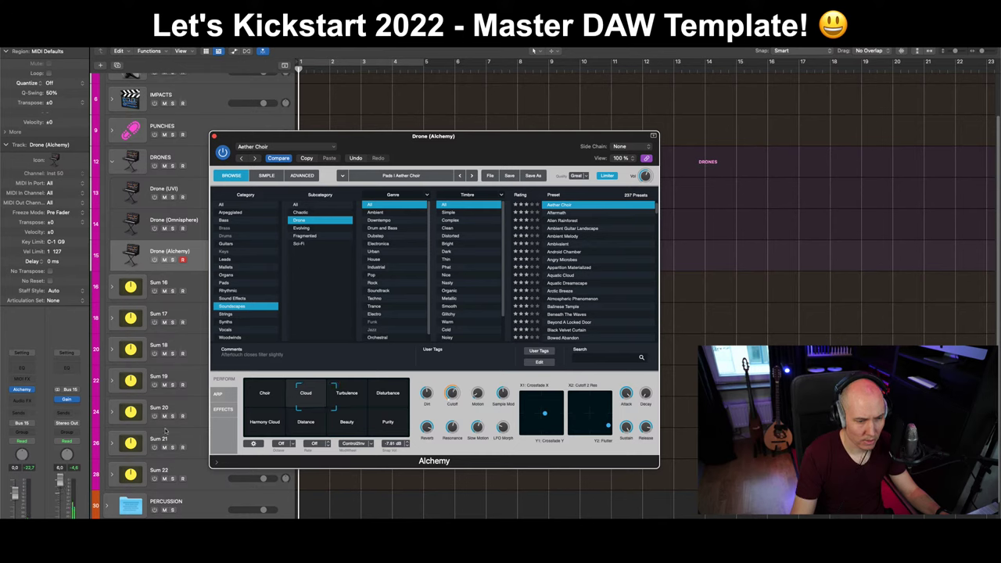
pyautogui.click(278, 408)
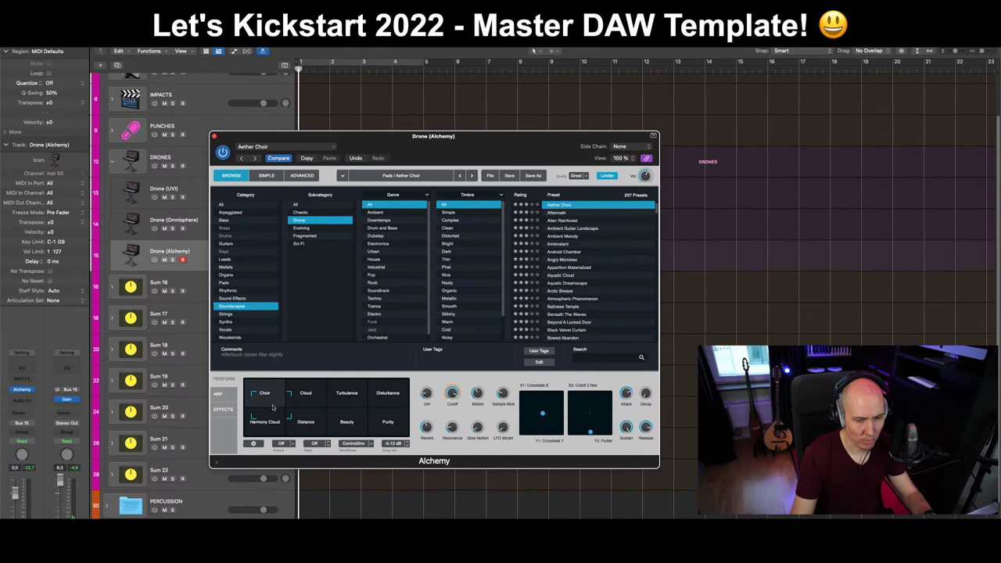
pyautogui.moveTo(275, 409)
pyautogui.mouseDown()
pyautogui.moveTo(344, 399)
pyautogui.moveTo(373, 410)
pyautogui.moveTo(383, 399)
pyautogui.moveTo(348, 415)
pyautogui.moveTo(269, 409)
pyautogui.moveTo(284, 415)
pyautogui.moveTo(265, 396)
pyautogui.mouseUp()
pyautogui.press('super+w')
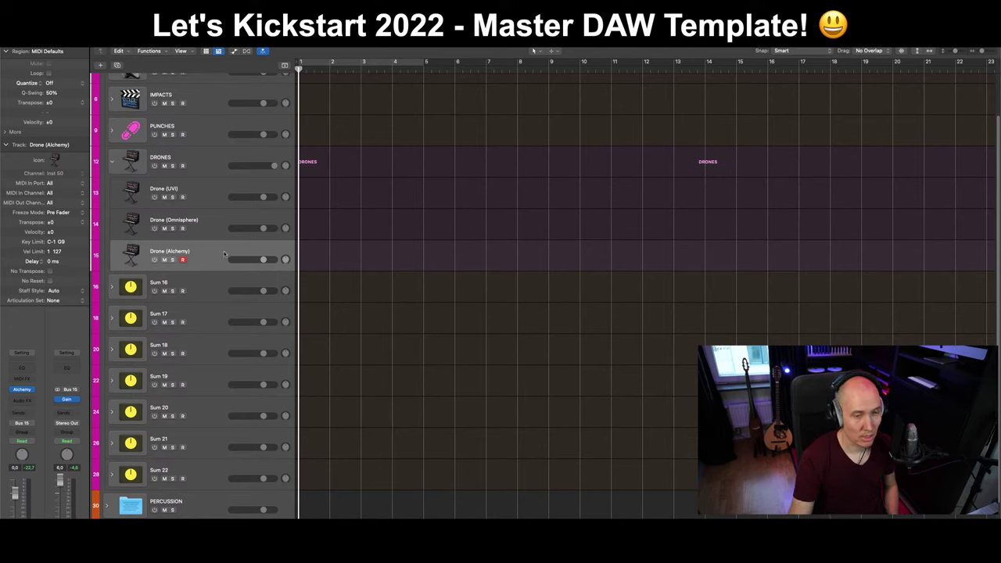
# Select the DRONES track stack and collapse it.
pyautogui.click(214, 171)
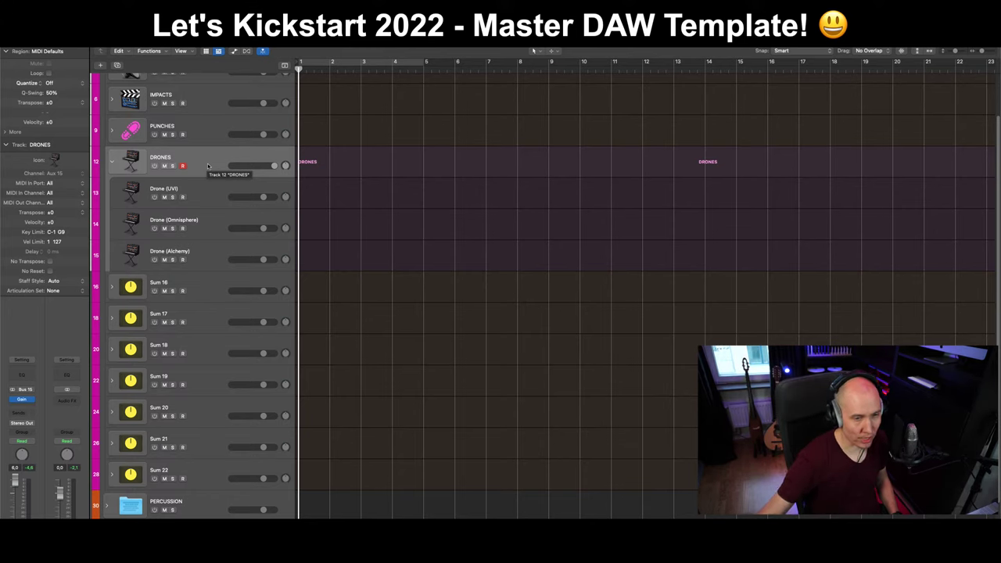
pyautogui.click(111, 162)
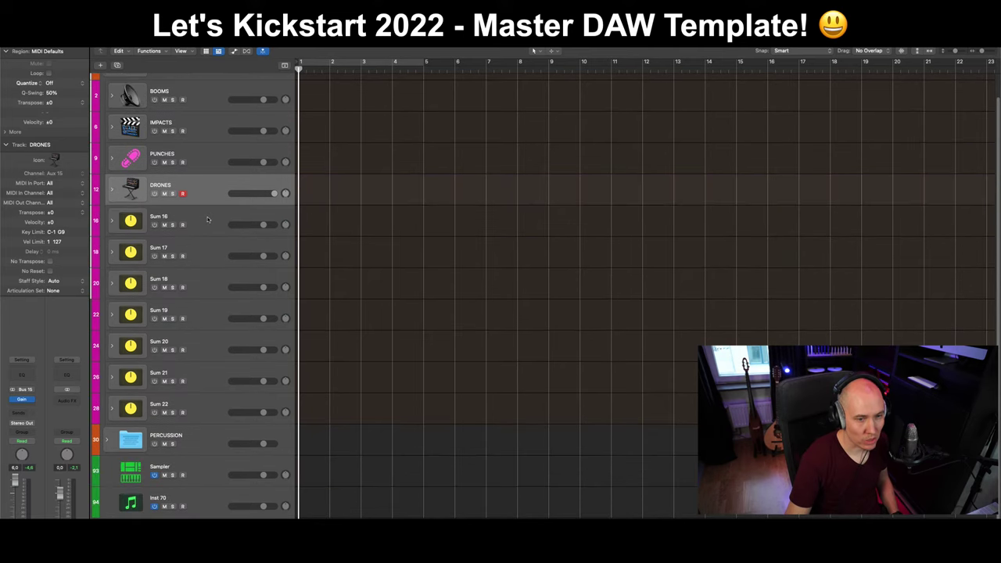
pyautogui.click(113, 188)
pyautogui.click(112, 187)
# Change the Sum 16 stack's icon to the satellite dish, keeping the stack collapsed.
pyautogui.click(115, 223)
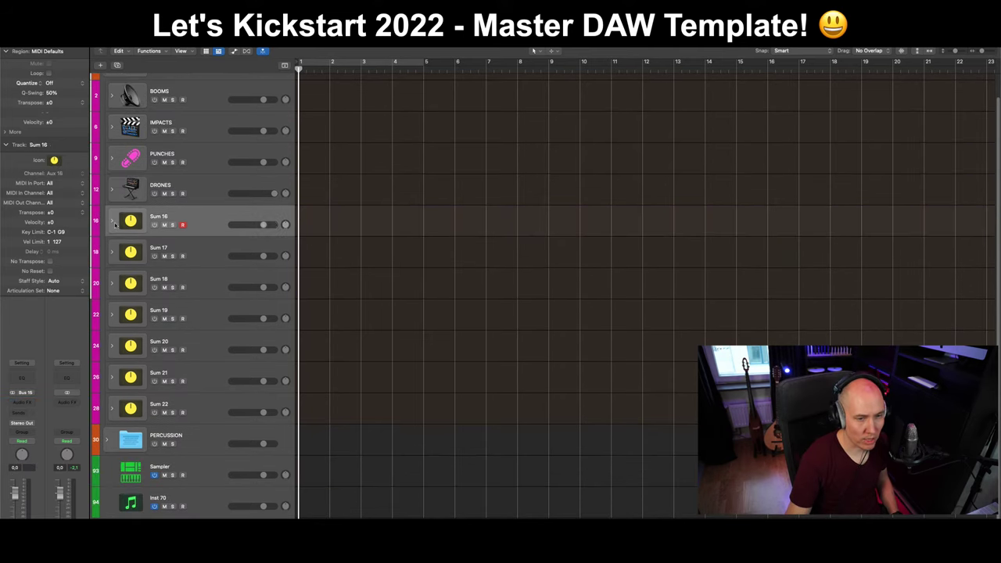
pyautogui.scroll(2, 220, 212)
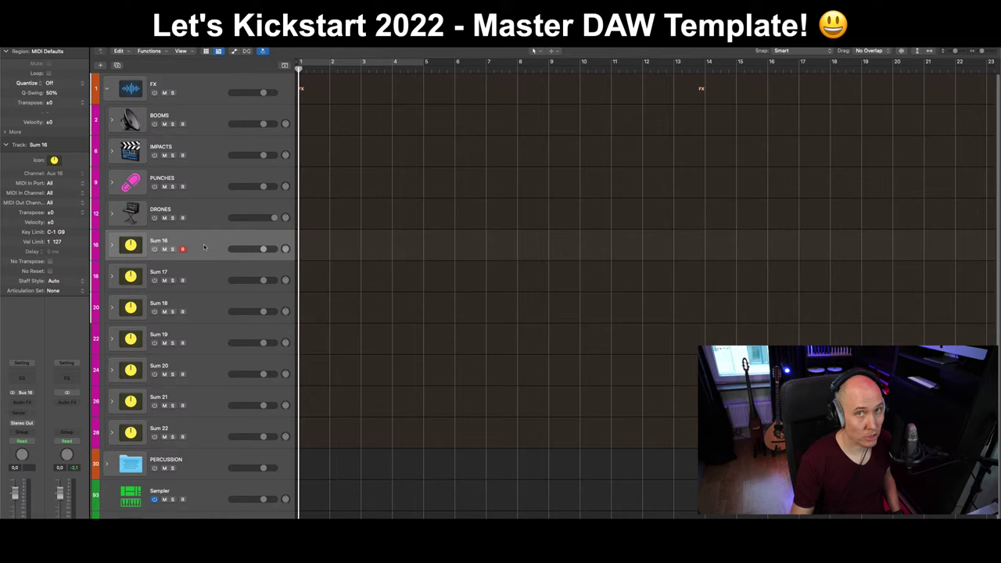
pyautogui.click(130, 246)
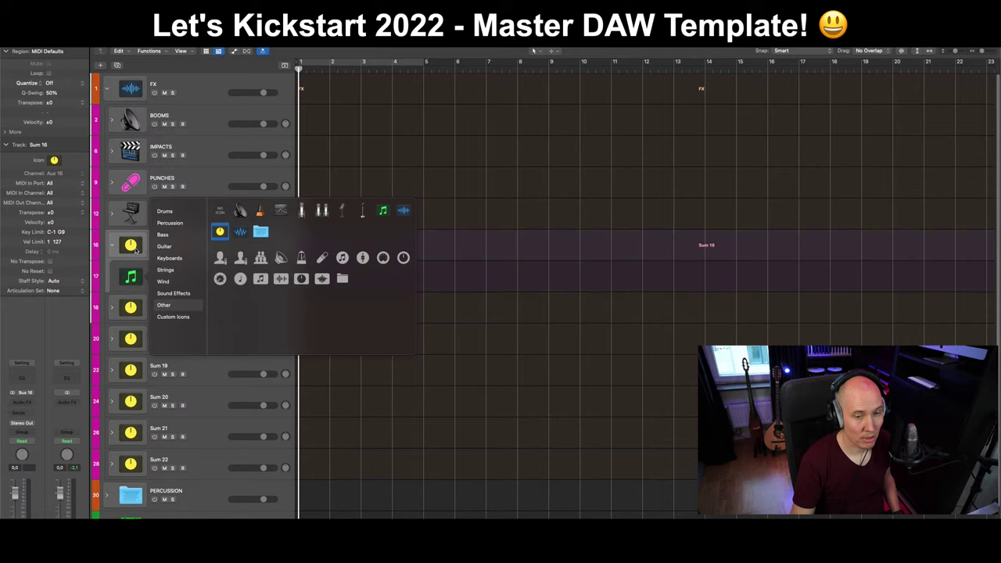
pyautogui.click(139, 249)
pyautogui.click(117, 247)
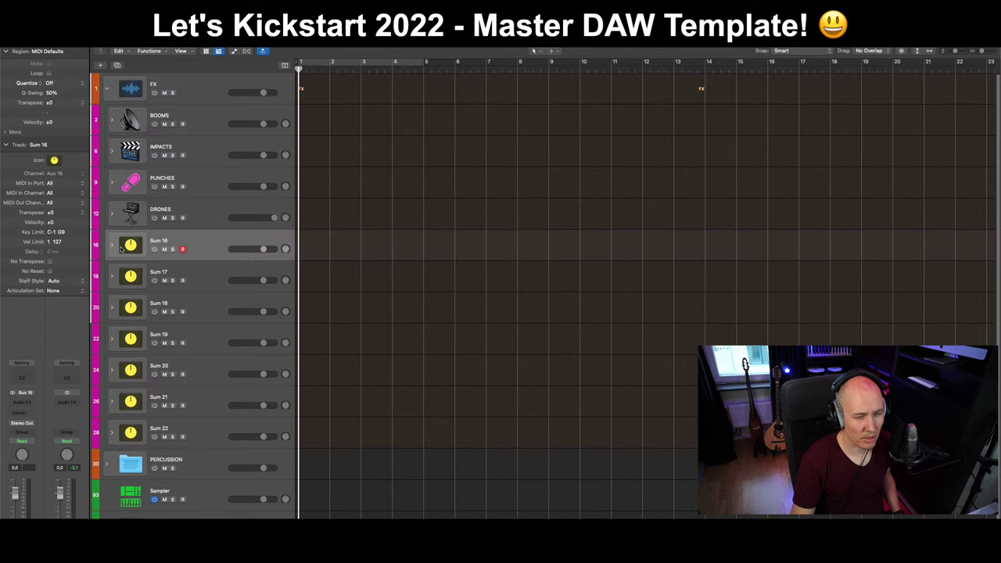
pyautogui.click(132, 245)
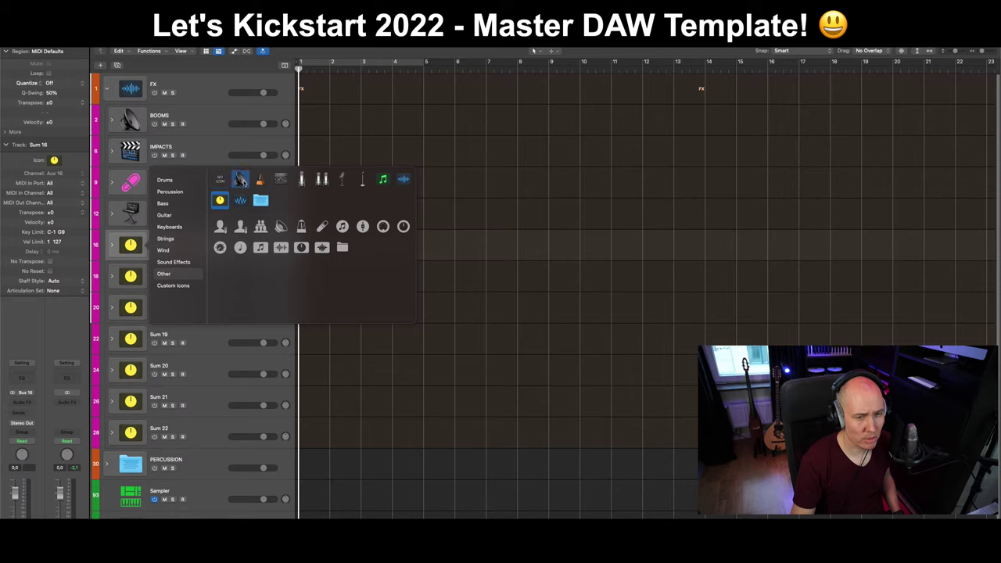
pyautogui.click(241, 180)
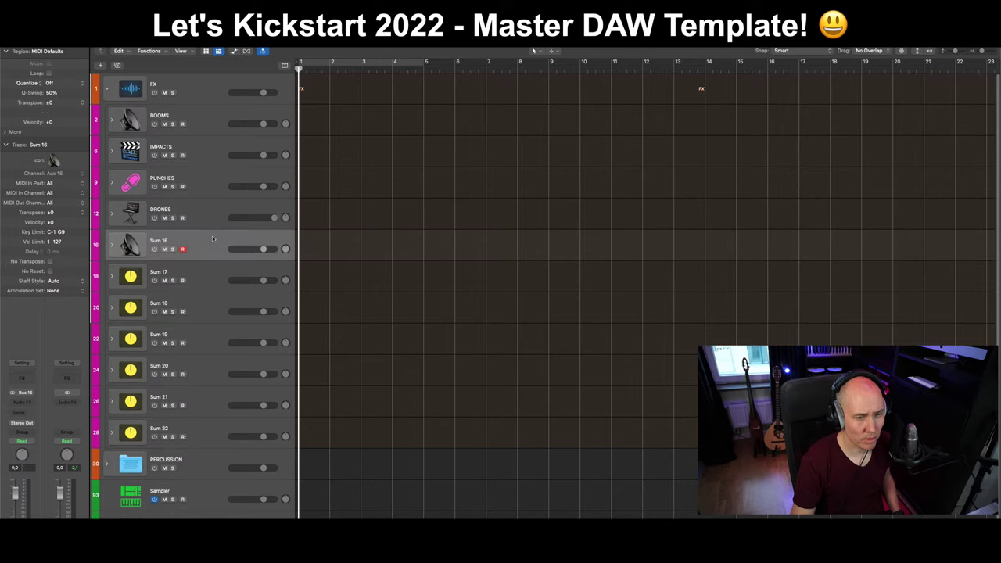
# Rename the Sum 16 stack as DOWNERS and expand it to show its instrument track.
pyautogui.doubleClick(160, 241)
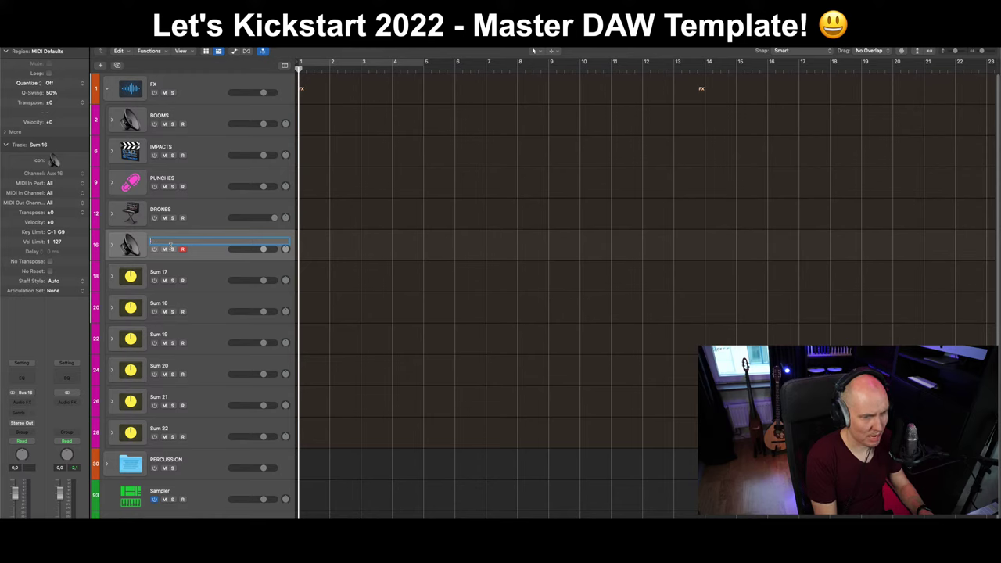
pyautogui.write('DOWNERS')
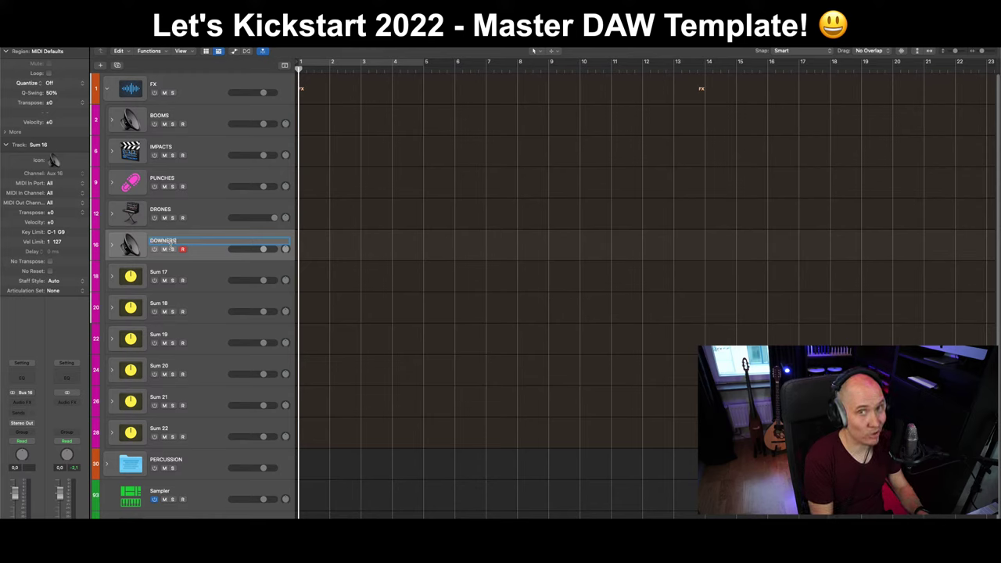
pyautogui.press('Return')
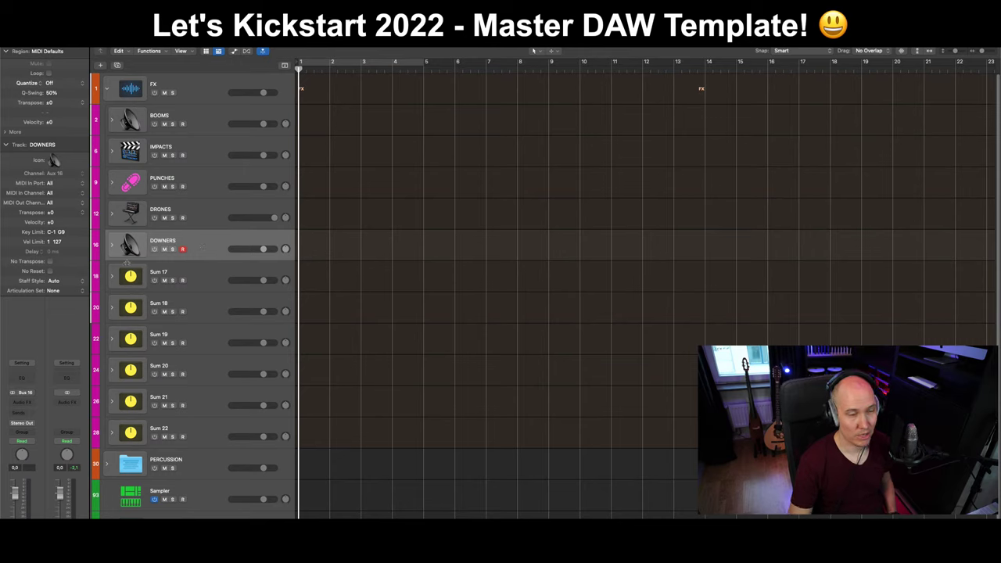
pyautogui.press('super+alt+s')
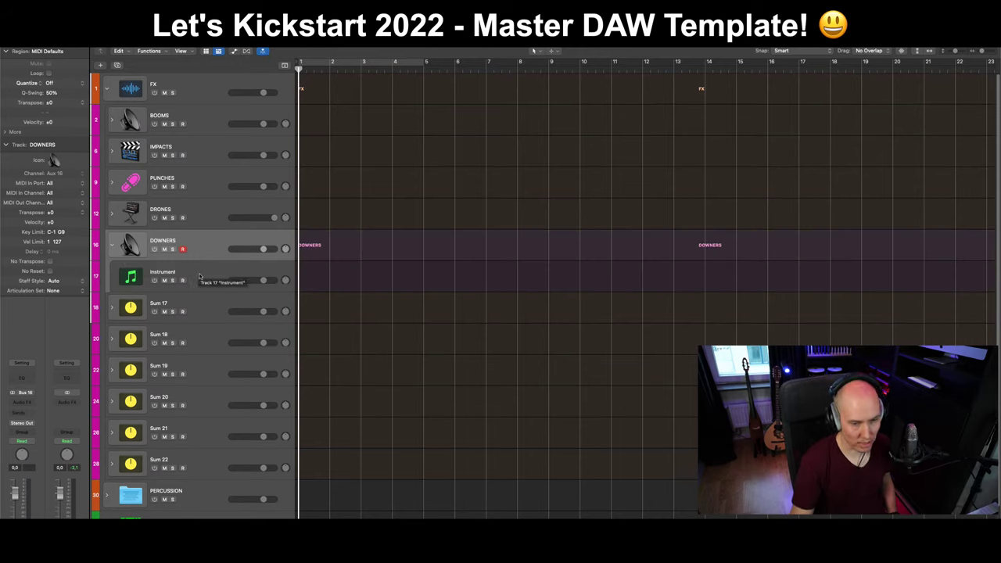
# Load Komplete Kontrol in stereo on the instrument track inside DOWNERS and move its window clear of the track headers.
pyautogui.click(199, 276)
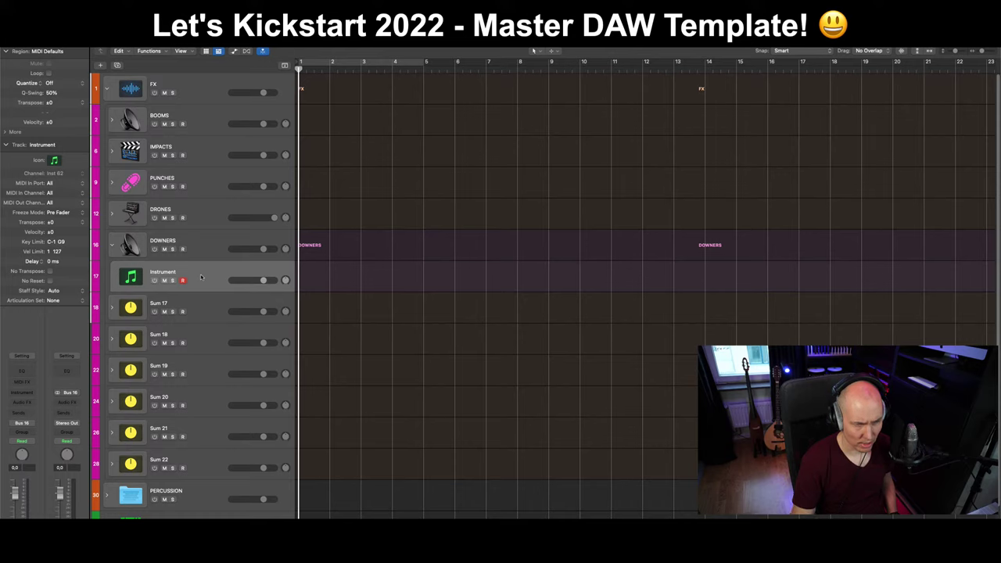
pyautogui.click(32, 394)
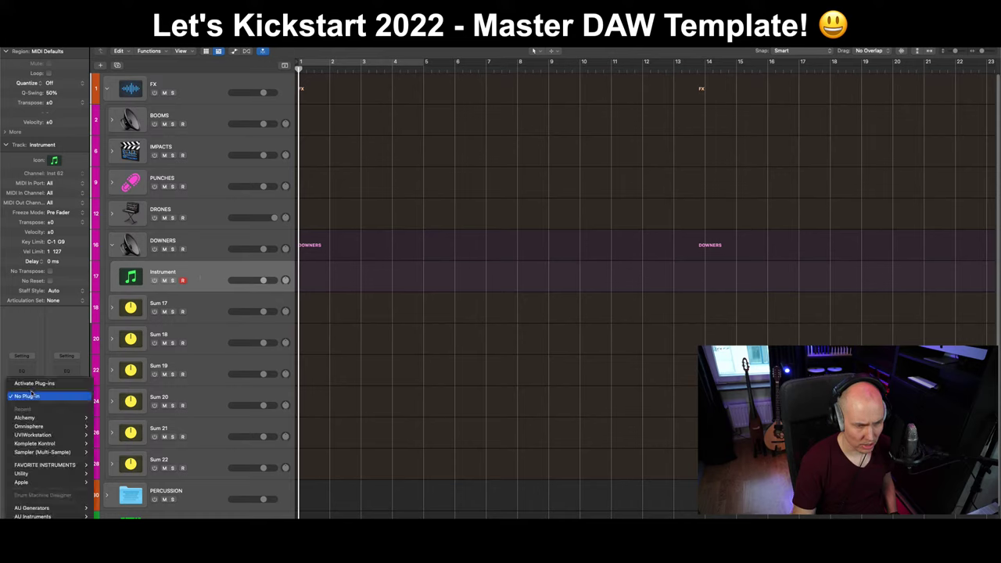
pyautogui.moveTo(55, 443)
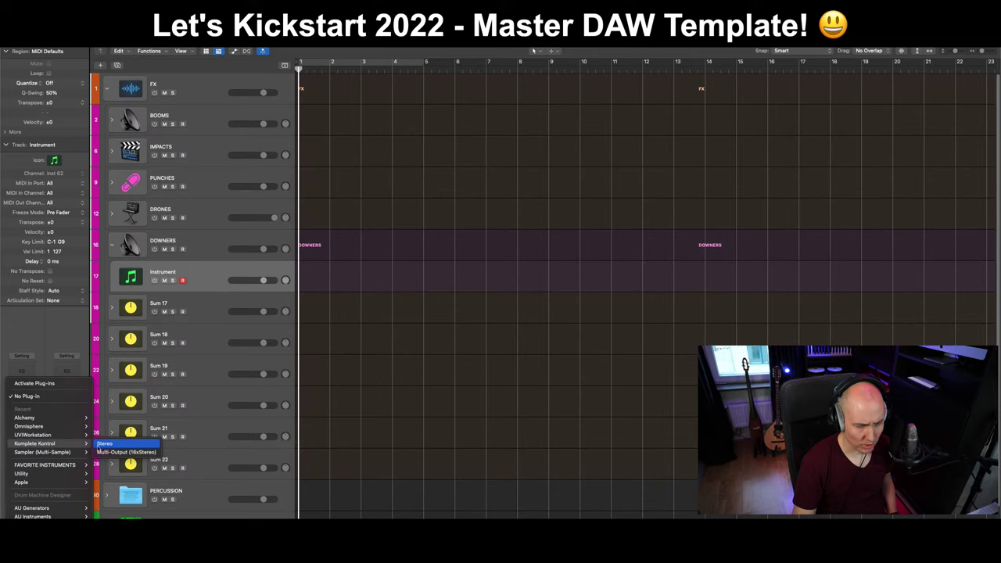
pyautogui.click(100, 444)
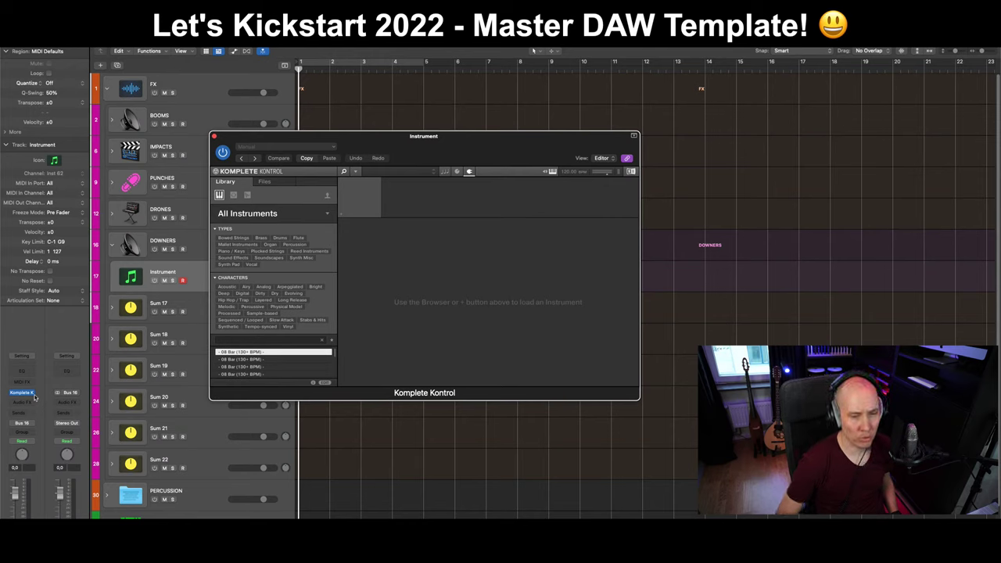
pyautogui.moveTo(422, 140); pyautogui.dragTo(517, 148)
# Replace Komplete Kontrol with Omnisphere on the instrument track in the DOWNERS stack.
pyautogui.click(179, 280)
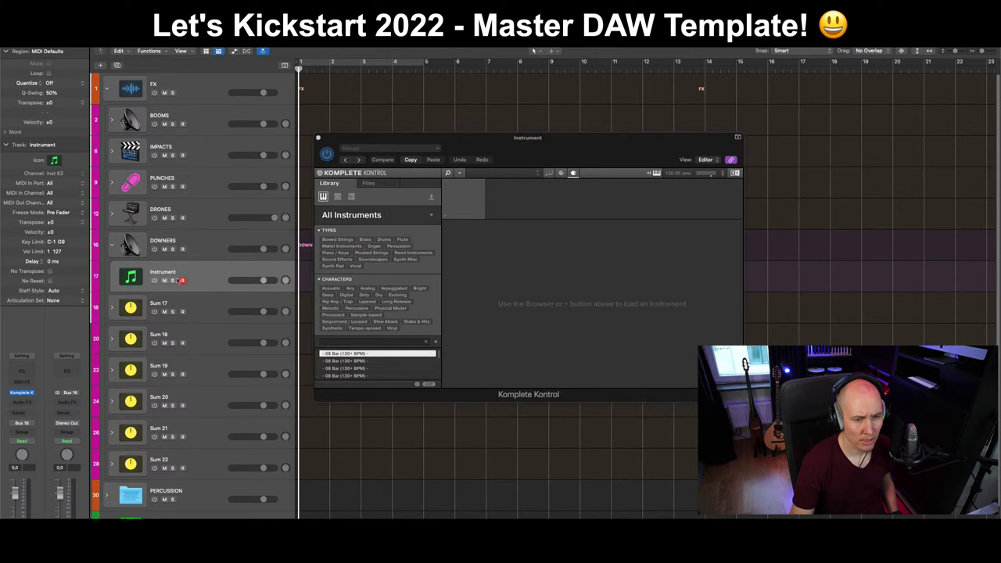
pyautogui.click(24, 392)
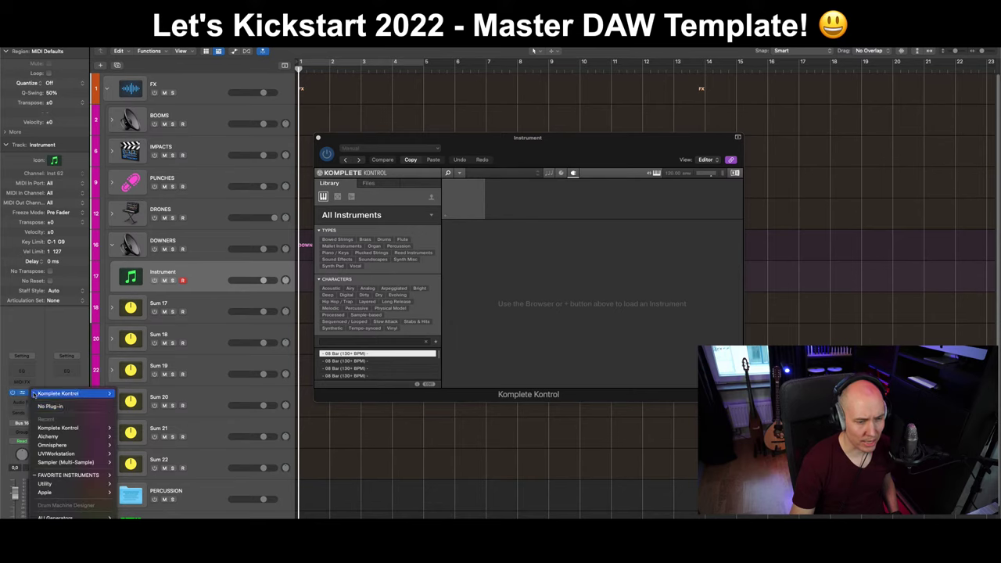
pyautogui.moveTo(73, 448)
pyautogui.click(126, 446)
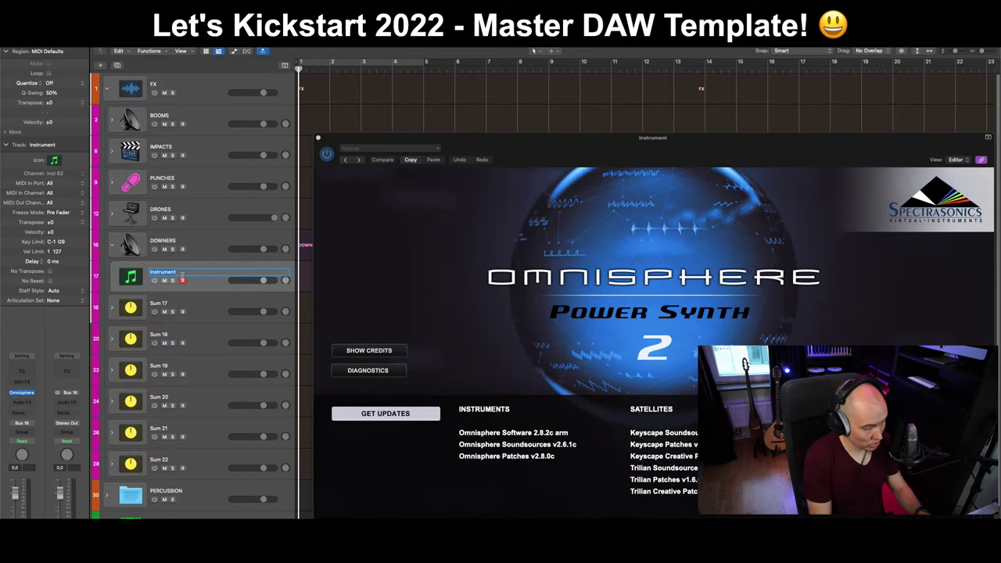
# Rename the instrument track in the DOWNERS stack as Downer (Omnisphere).
pyautogui.doubleClick(162, 272)
pyautogui.write('Downde')
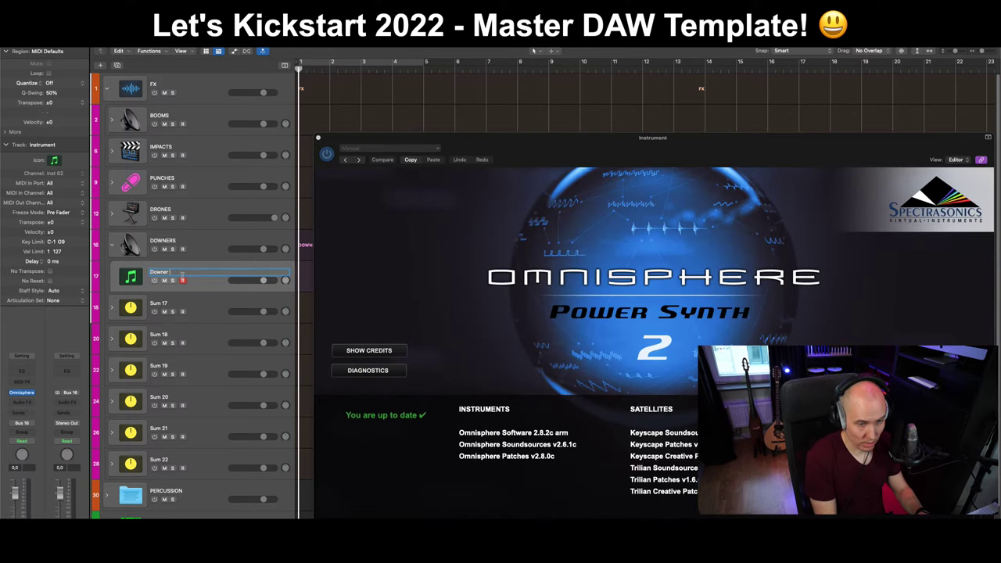
pyautogui.write(' (')
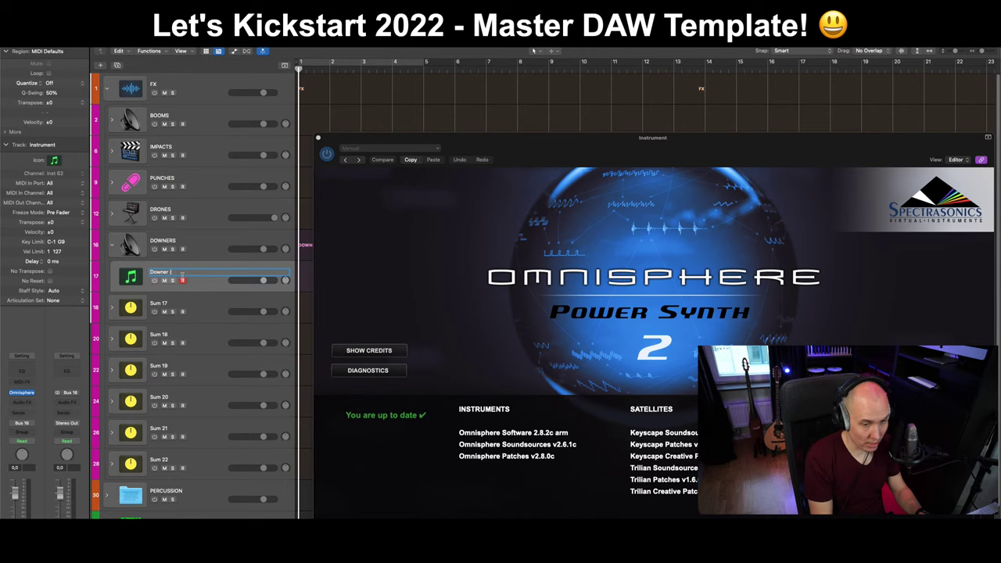
pyautogui.write('O')
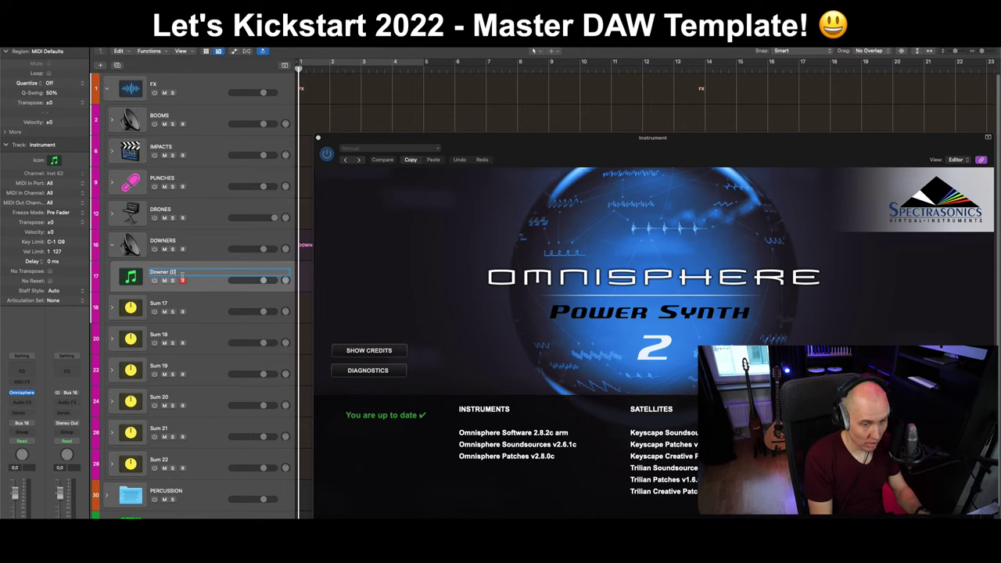
pyautogui.write('mnisphere)')
pyautogui.press('Return')
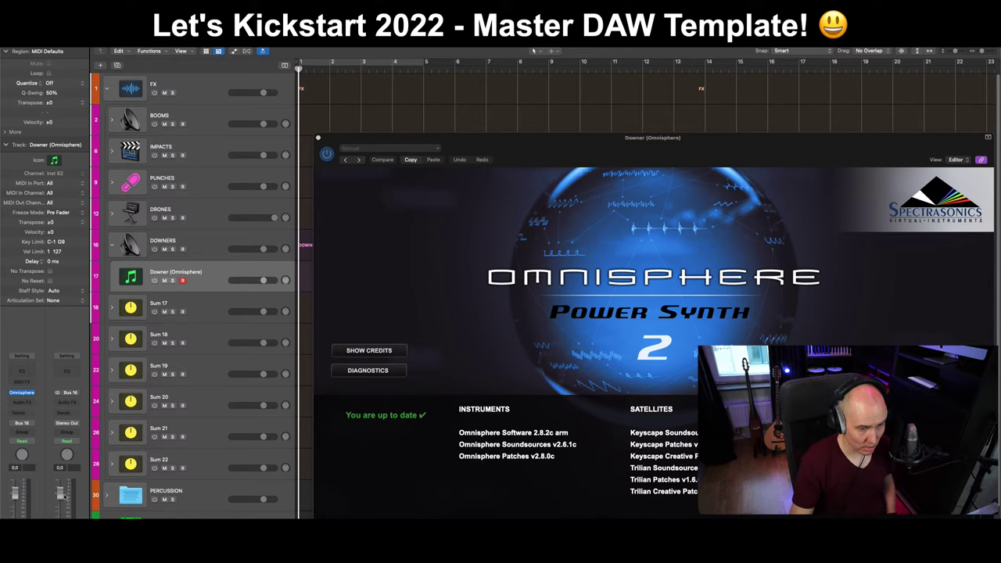
# Expand the DRONES stack and remove the Gain plug-in from its channel.
pyautogui.click(220, 215)
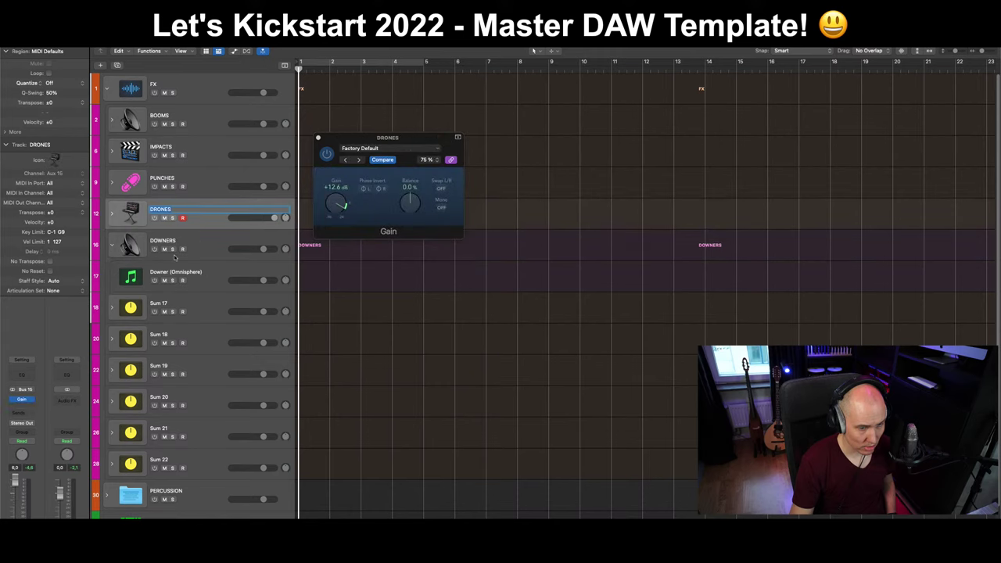
pyautogui.click(203, 222)
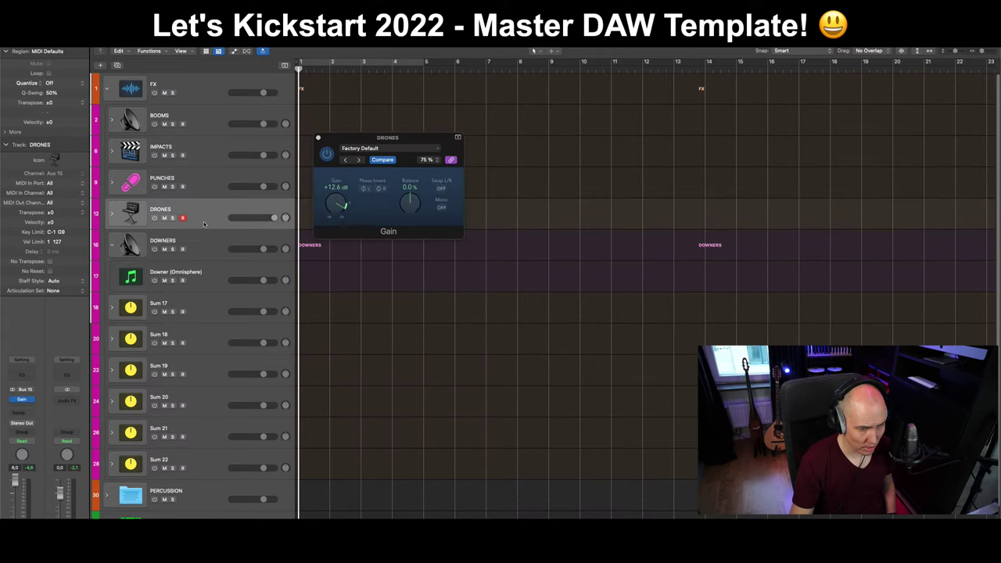
pyautogui.click(112, 212)
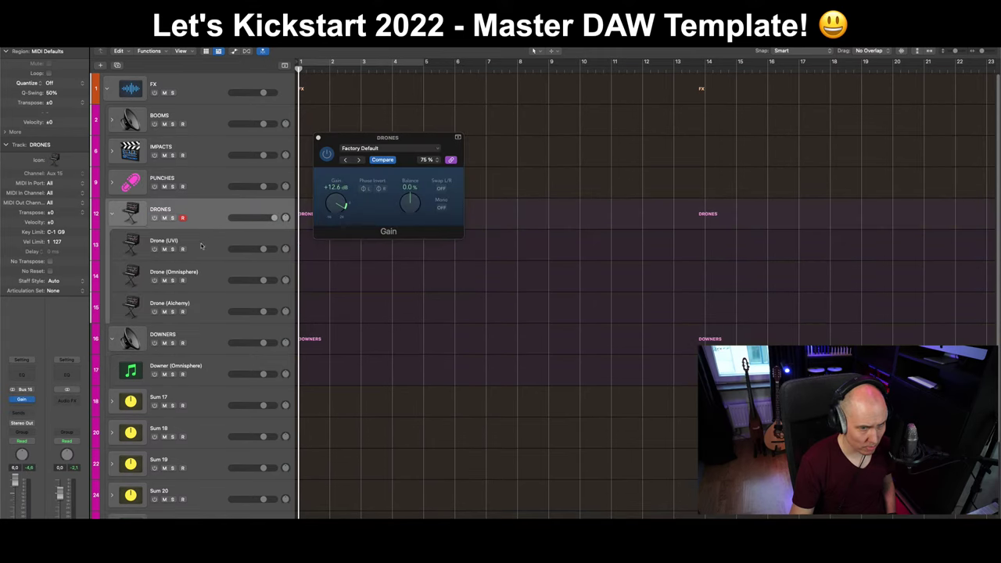
pyautogui.click(201, 247)
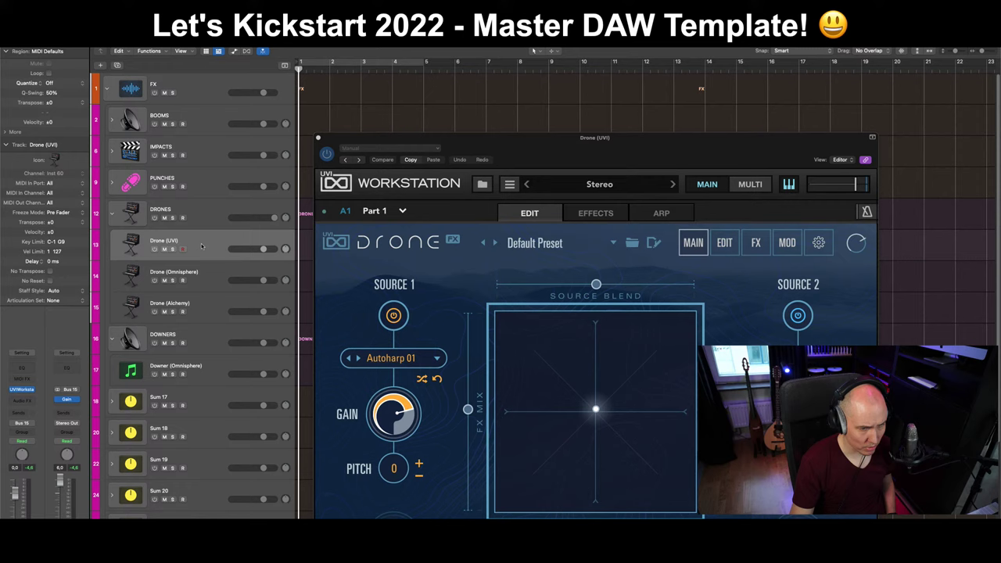
pyautogui.click(77, 404)
pyautogui.click(102, 345)
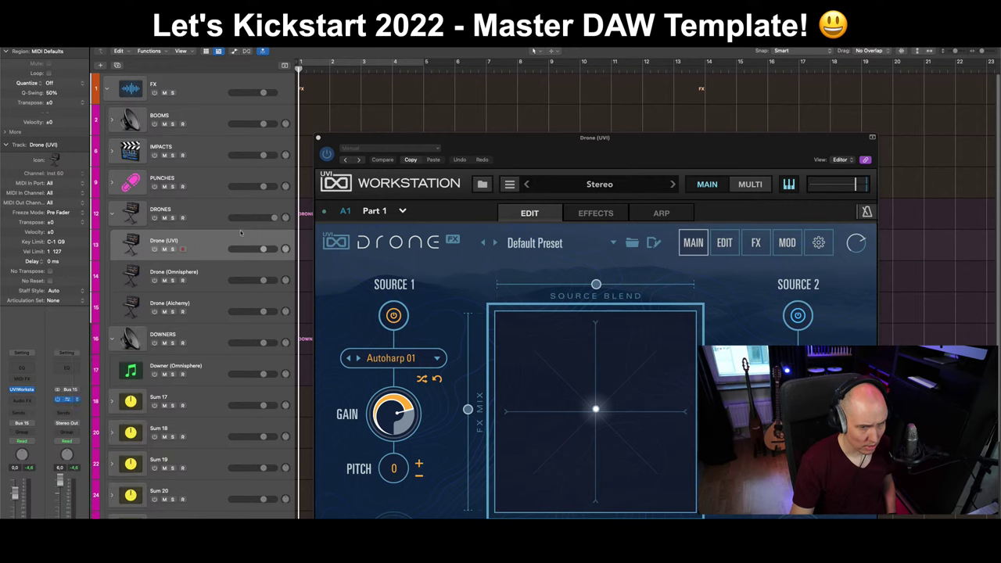
# Check the Omnisphere and Alchemy drone tracks, then collapse the DRONES stack.
pyautogui.click(220, 280)
pyautogui.click(222, 304)
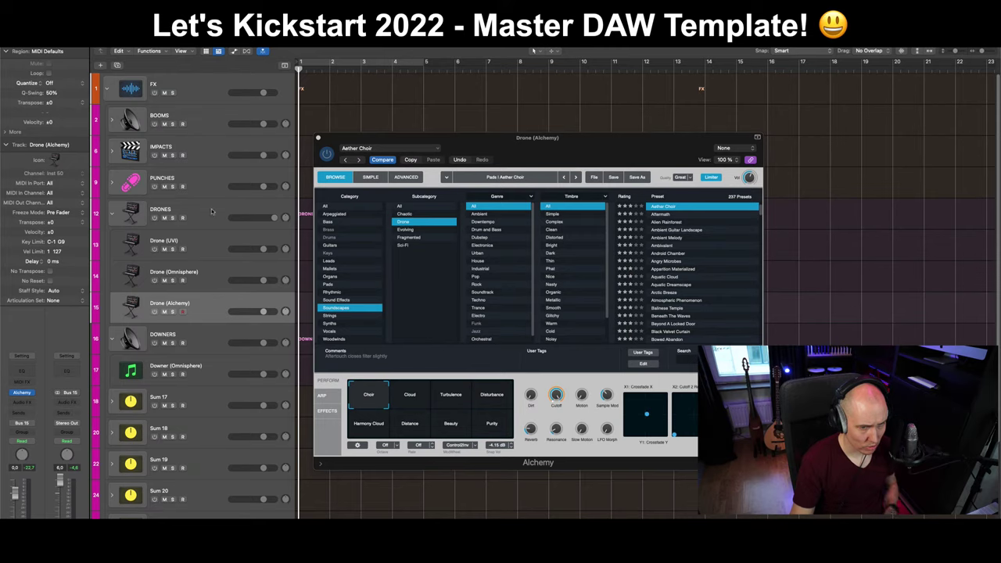
pyautogui.click(211, 211)
pyautogui.click(112, 212)
# Insert a Gain plug-in on the Stereo Out channel and set its gain to about +12.2 dB.
pyautogui.press('x')
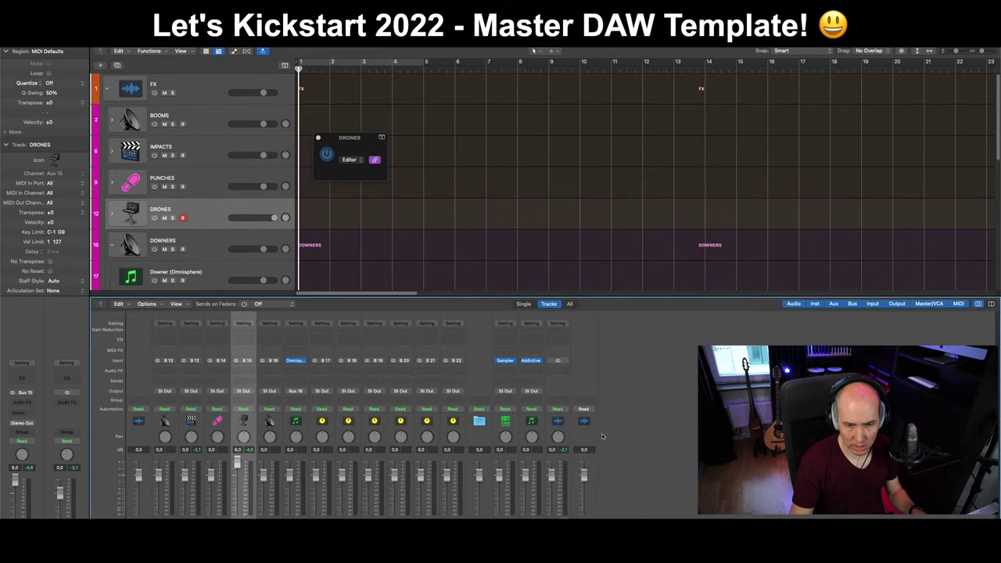
pyautogui.click(557, 373)
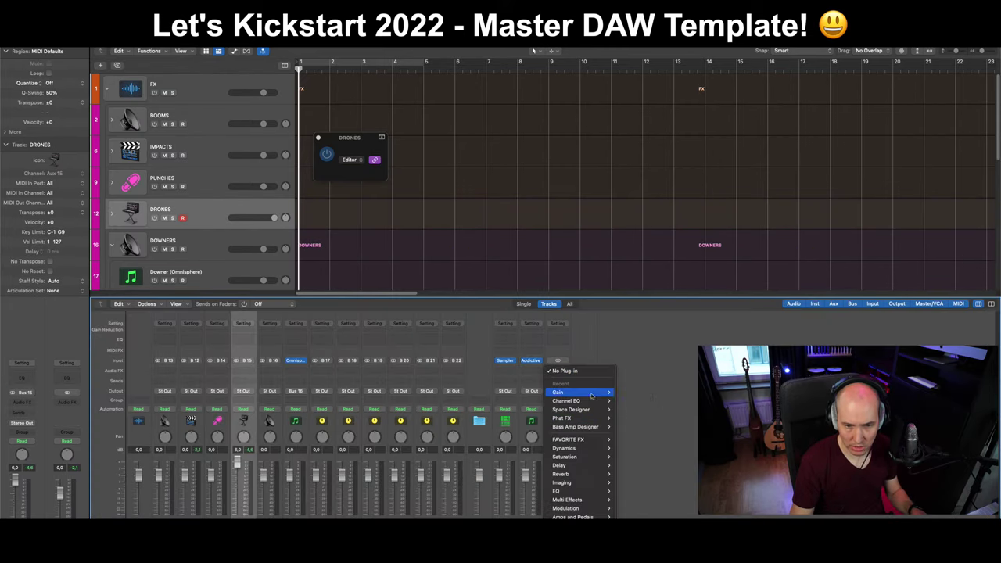
pyautogui.moveTo(592, 393)
pyautogui.click(630, 392)
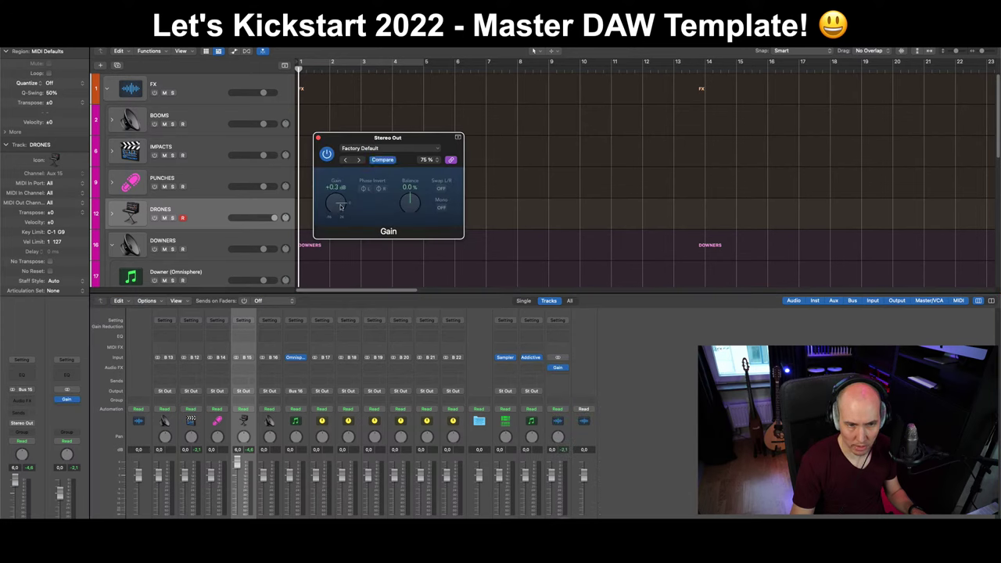
pyautogui.moveTo(340, 205); pyautogui.dragTo(341, 194)
# Add a Compressor from the Dynamics plug-ins after the Gain on the Stereo Out channel.
pyautogui.click(557, 375)
pyautogui.moveTo(579, 420)
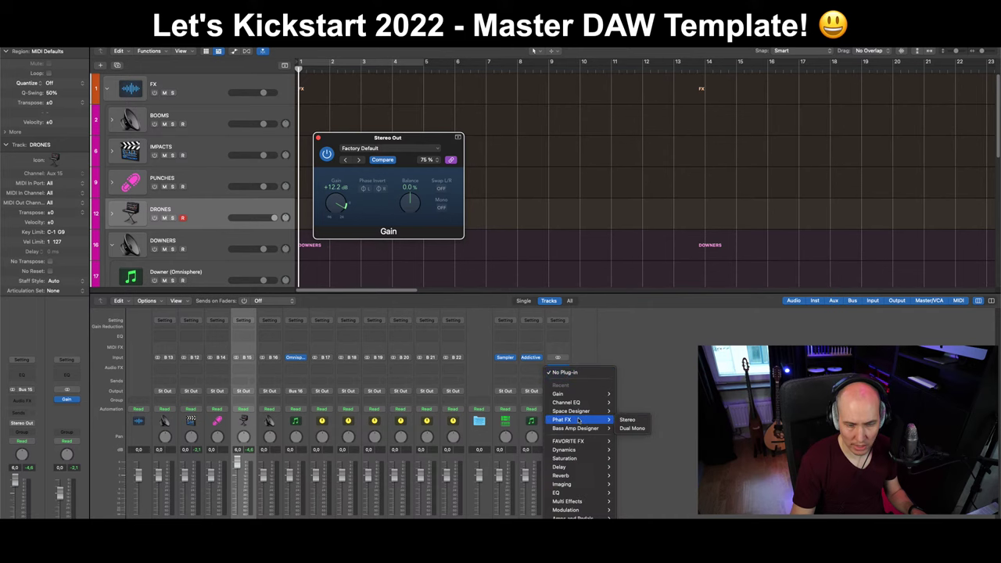
pyautogui.moveTo(583, 450)
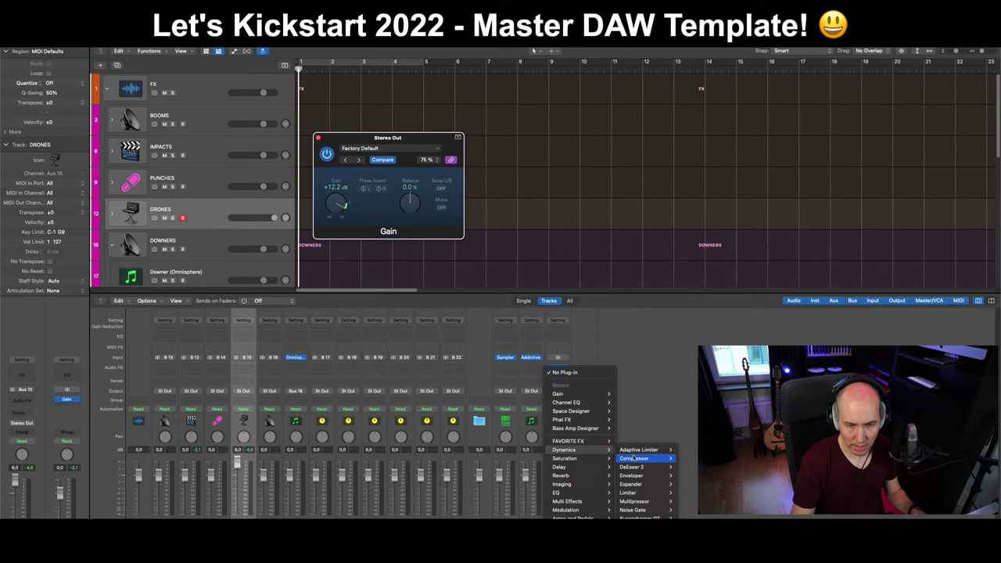
pyautogui.moveTo(642, 458)
pyautogui.click(689, 458)
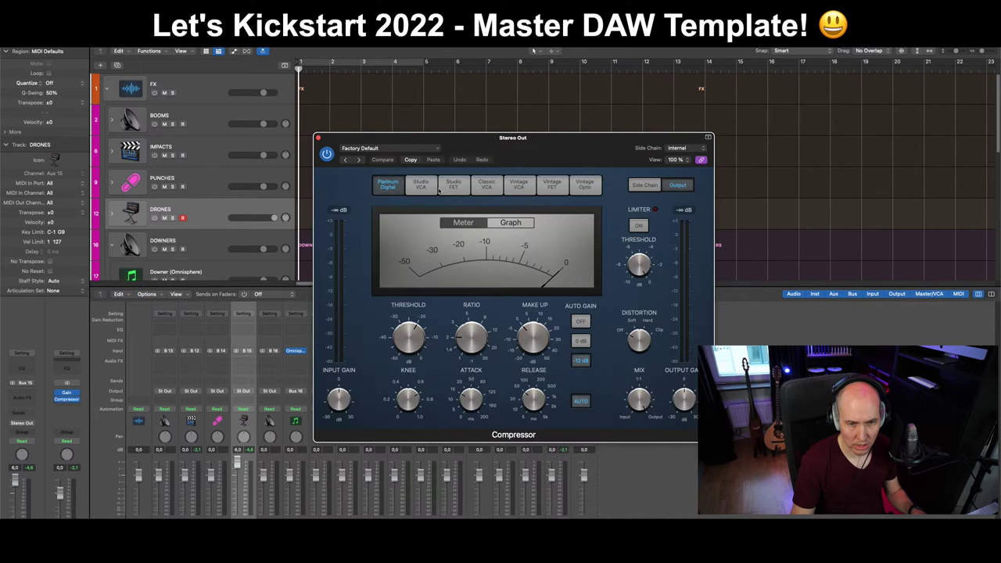
# Enable the Compressor's limiter at -0.1 dB, with auto gain at 0 dB and compression threshold at -10 dB, and close the plug-in and mixer.
pyautogui.click(639, 225)
pyautogui.moveTo(639, 263); pyautogui.dragTo(642, 266)
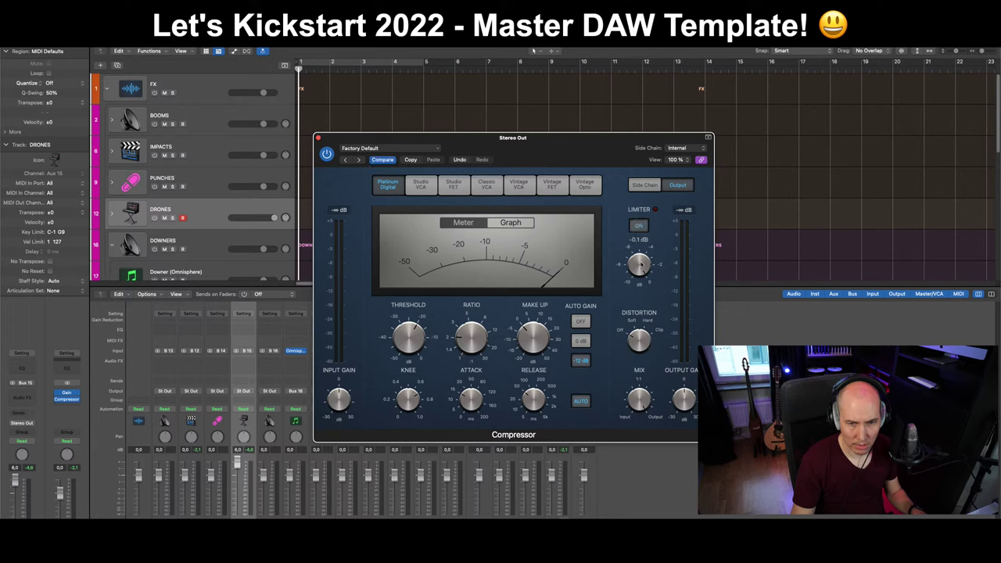
pyautogui.click(584, 342)
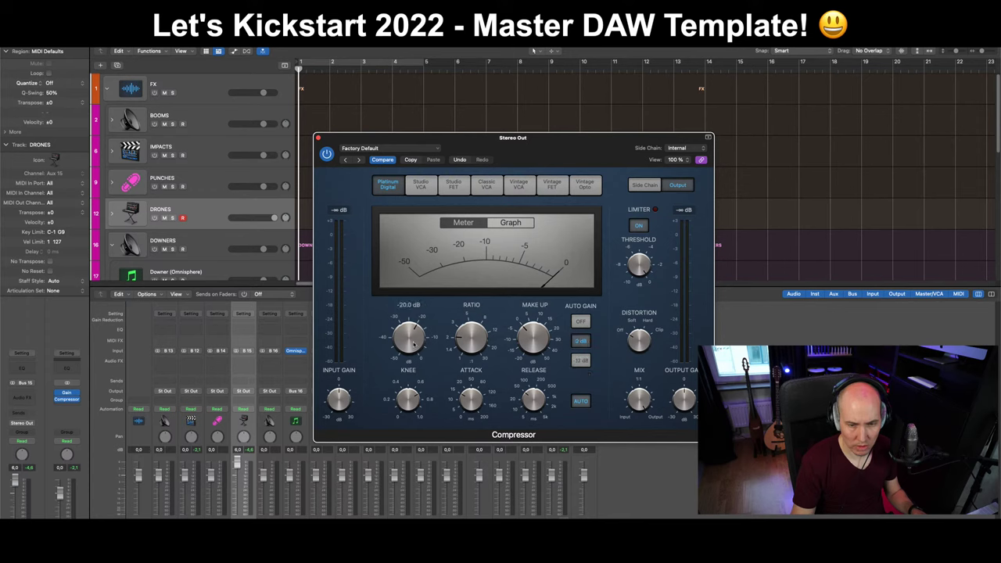
pyautogui.moveTo(409, 326); pyautogui.dragTo(408, 322)
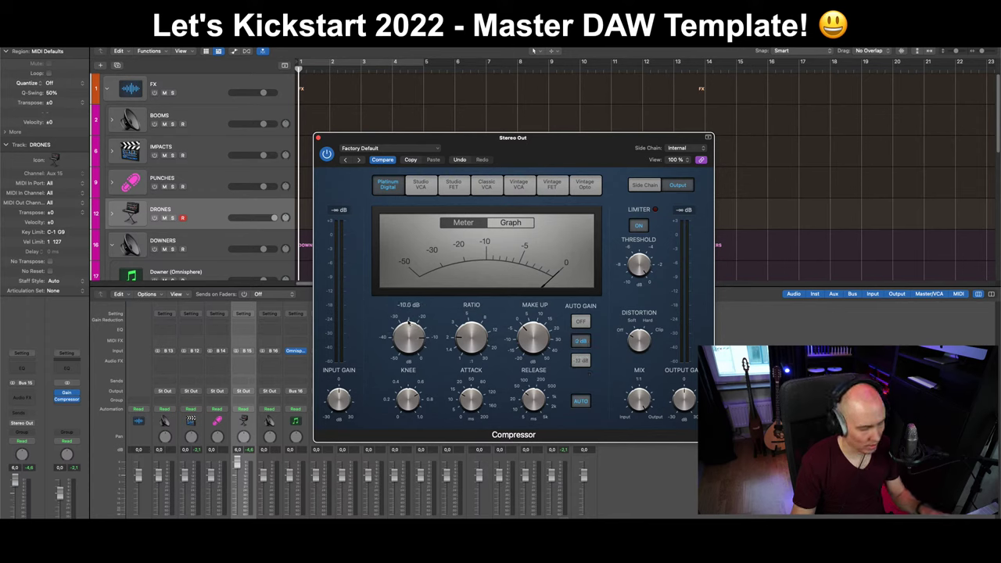
pyautogui.press('super+w')
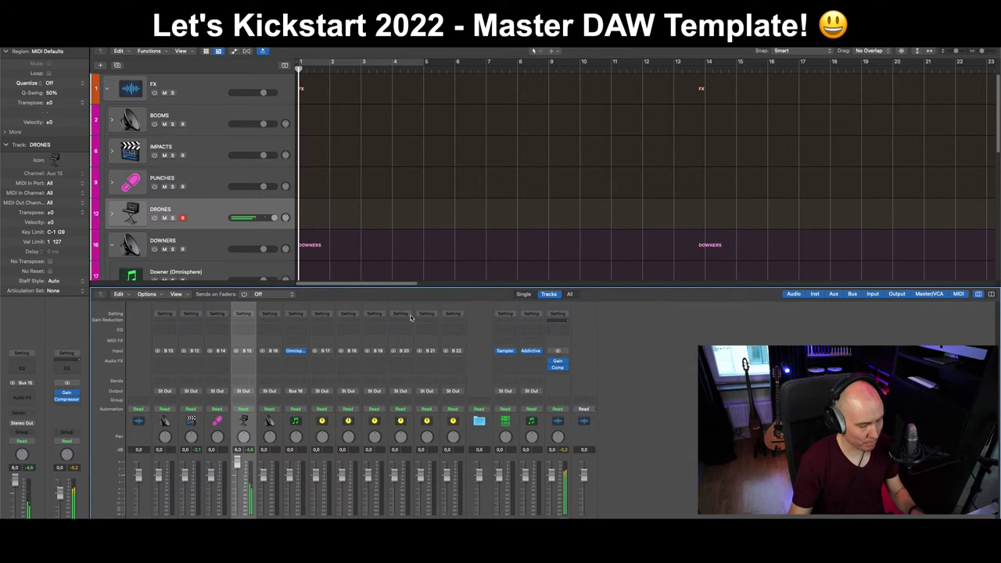
pyautogui.press('x')
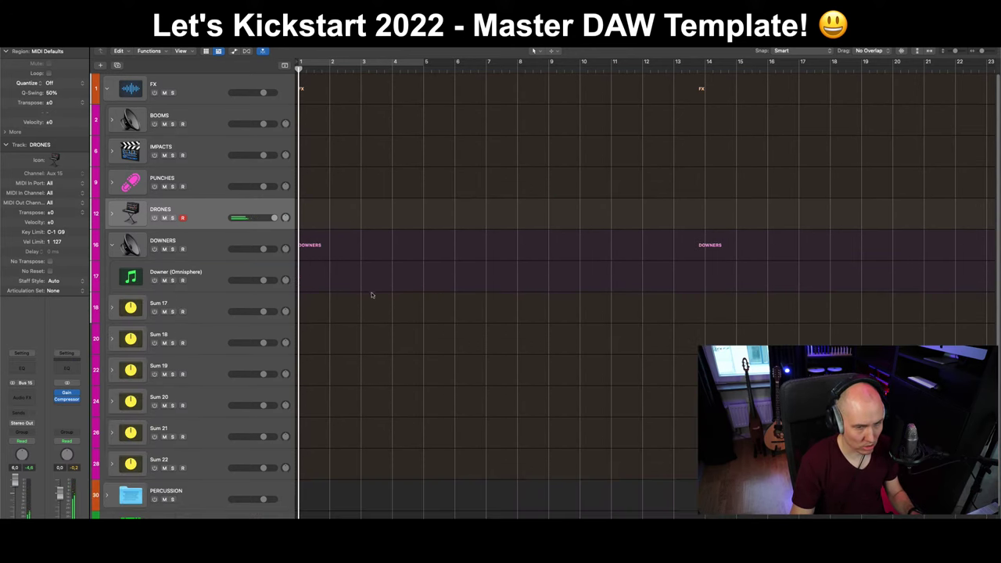
# Switch the UVI, Omnisphere and Alchemy drone tracks on and back off together with the DRONES stack, and collapse the stack.
pyautogui.click(112, 215)
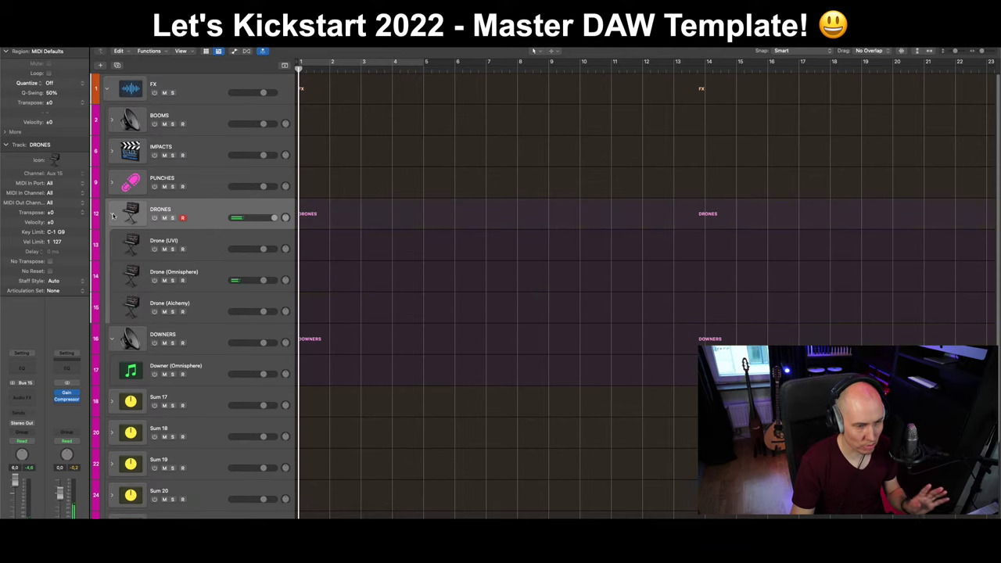
pyautogui.click(207, 233)
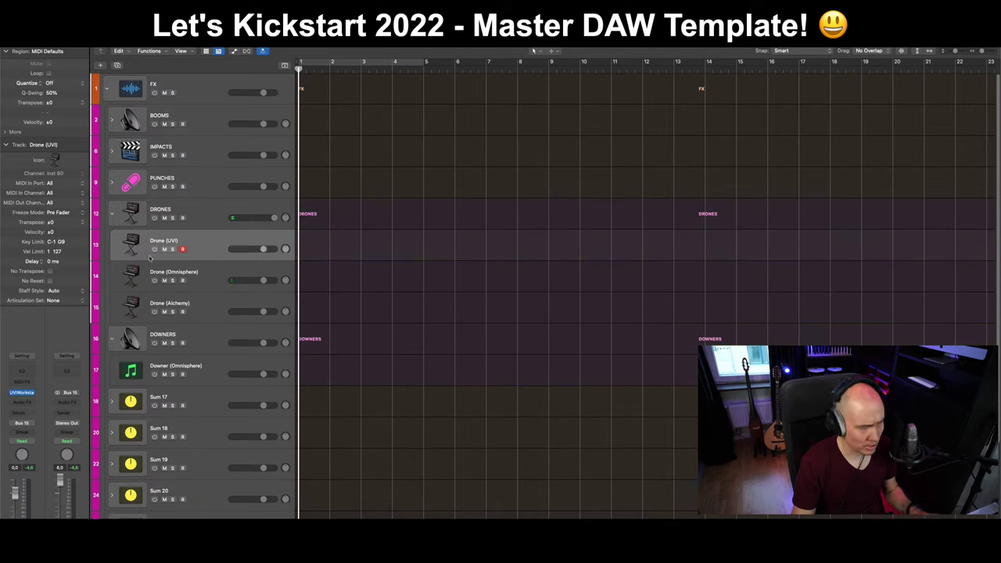
pyautogui.keyDown('shift'); pyautogui.click(132, 306); pyautogui.keyUp('shift')
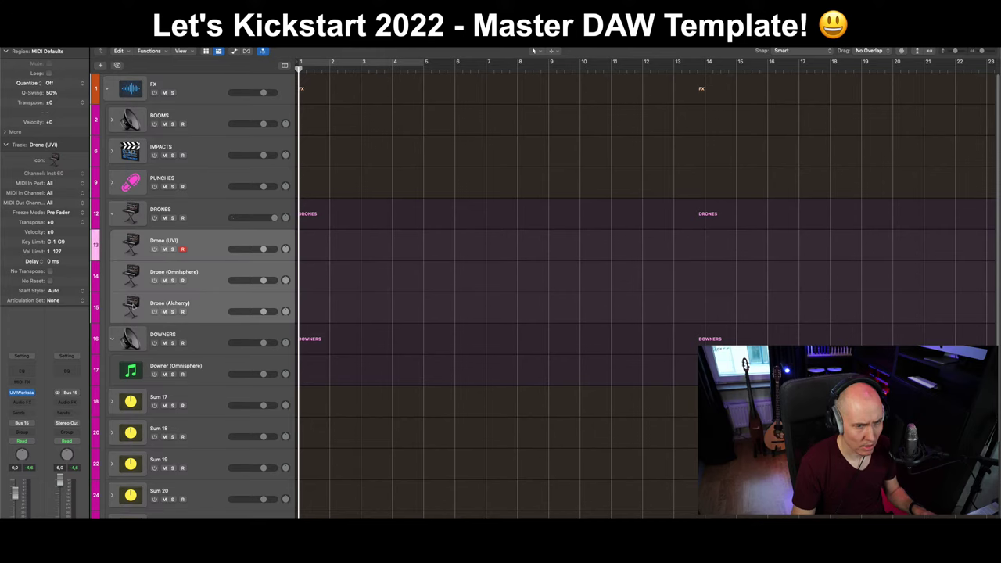
pyautogui.rightClick(158, 313)
pyautogui.click(73, 72)
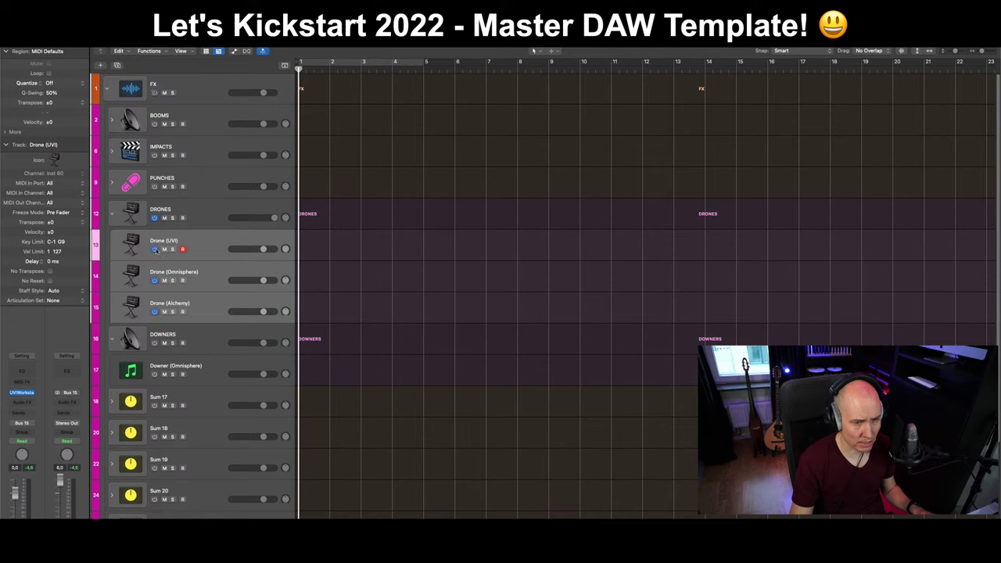
pyautogui.click(205, 220)
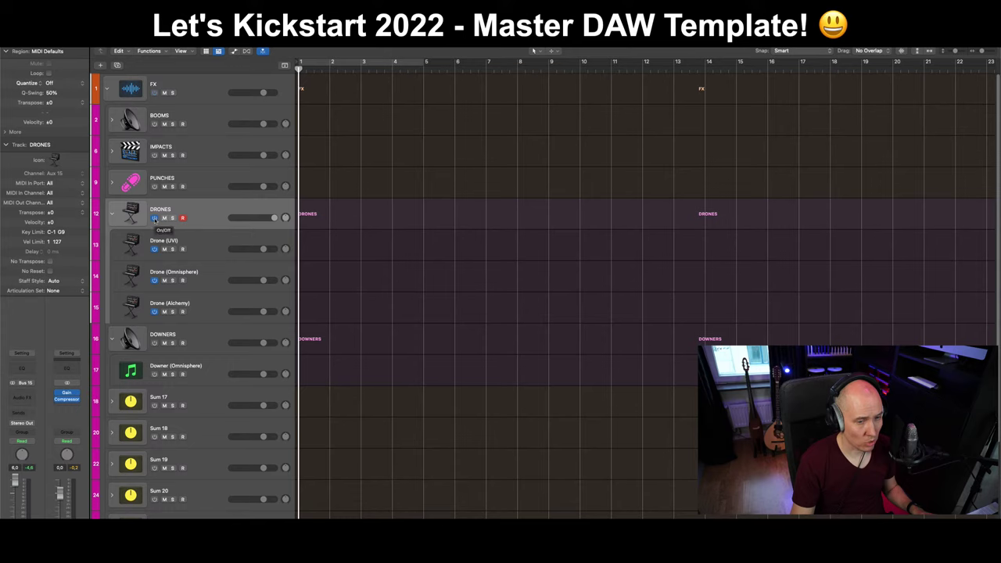
pyautogui.keyDown('shift'); pyautogui.click(209, 305); pyautogui.keyUp('shift')
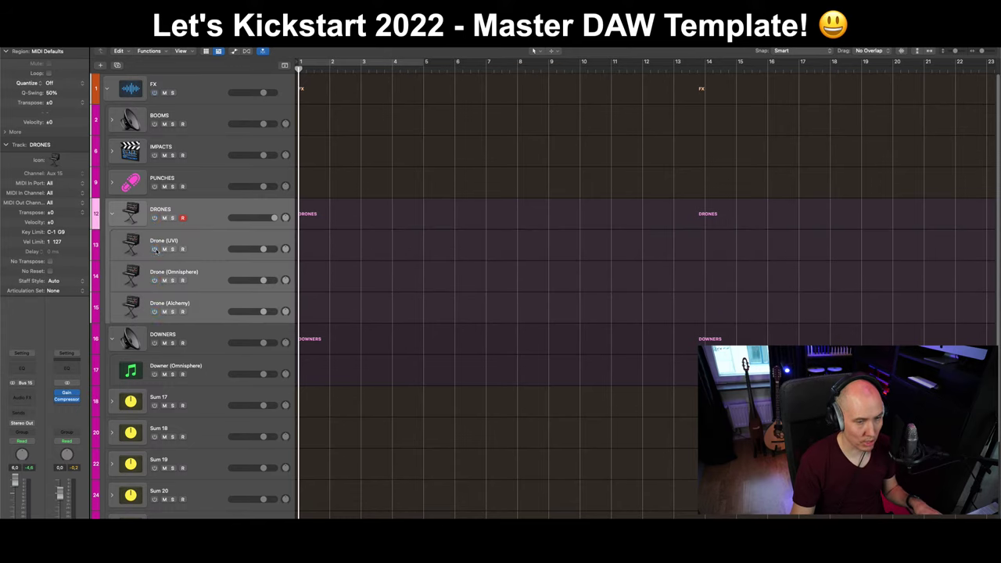
pyautogui.click(223, 247)
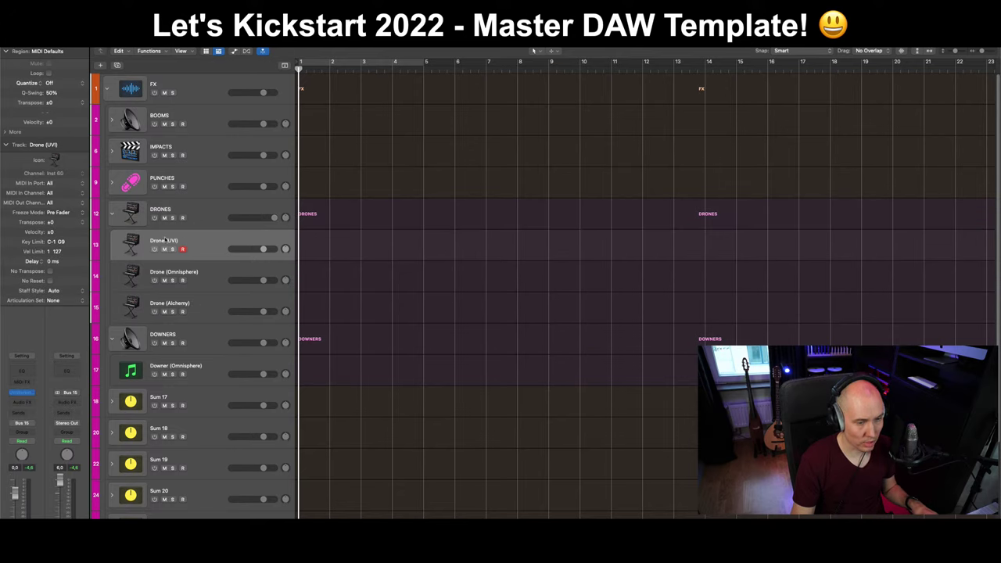
pyautogui.click(112, 211)
# Open Omnisphere on the Downer (Omnisphere) track and set layer A's oscillator waveform to Sine.
pyautogui.click(219, 246)
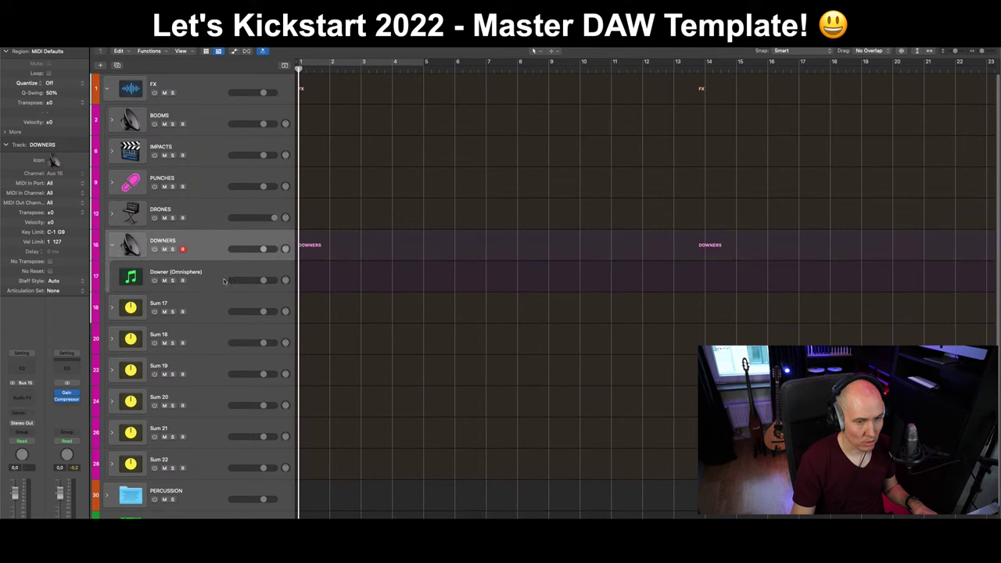
pyautogui.click(193, 292)
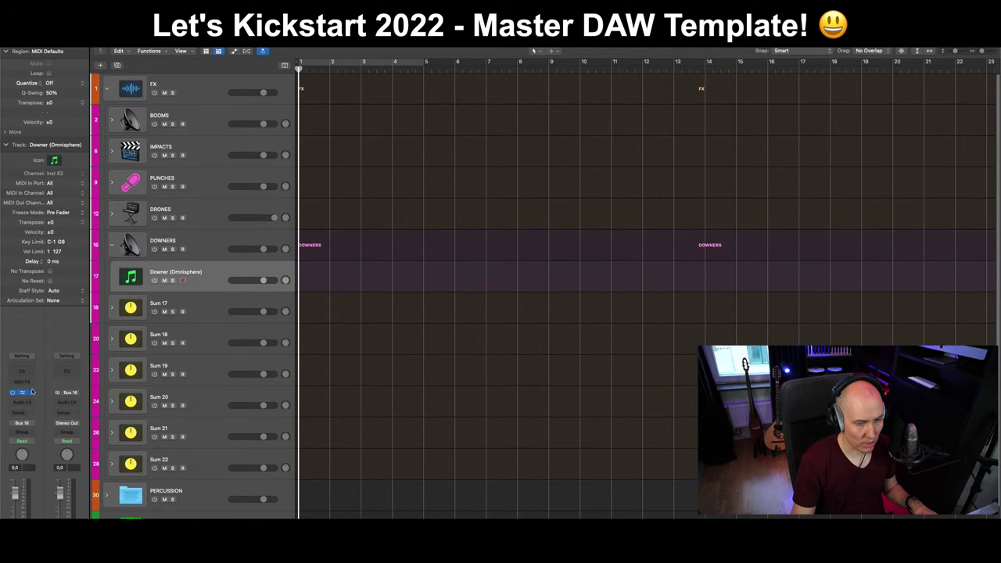
pyautogui.click(22, 392)
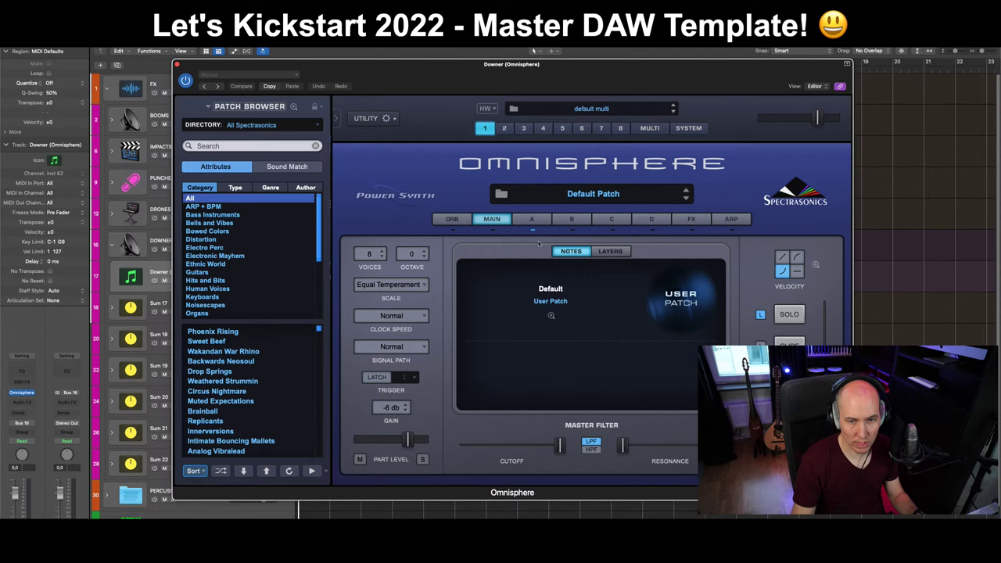
pyautogui.click(532, 219)
pyautogui.click(578, 193)
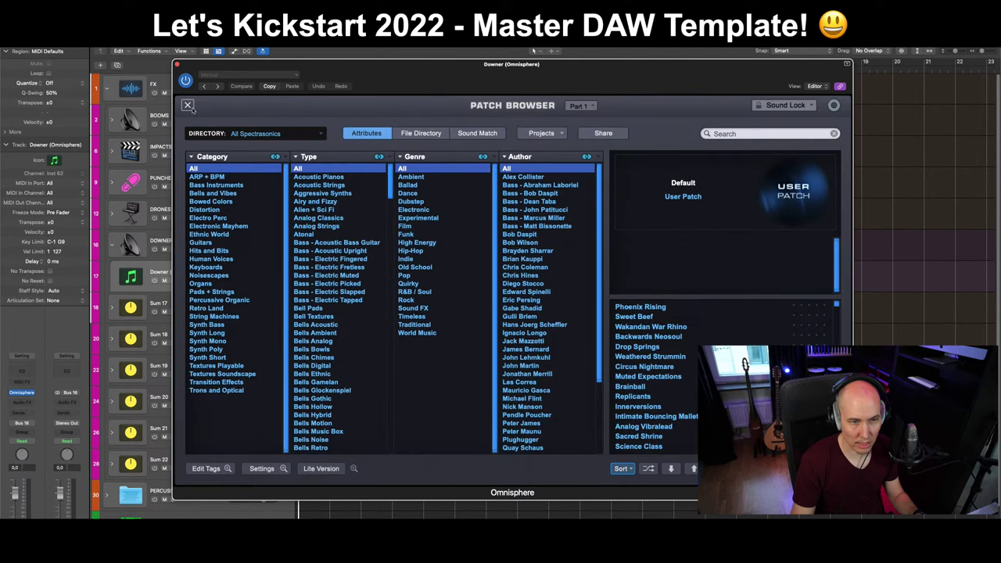
pyautogui.click(187, 105)
pyautogui.click(594, 295)
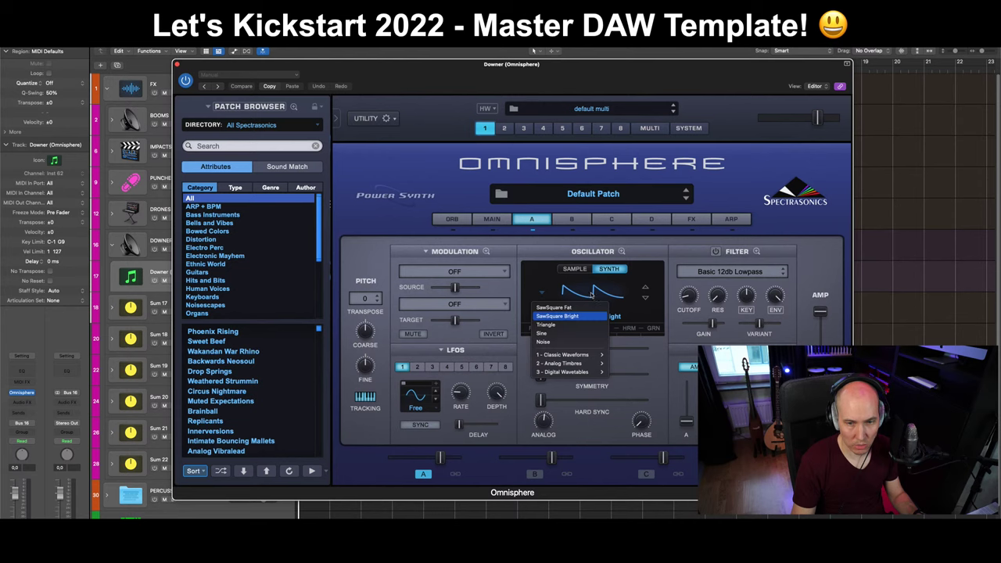
pyautogui.click(579, 335)
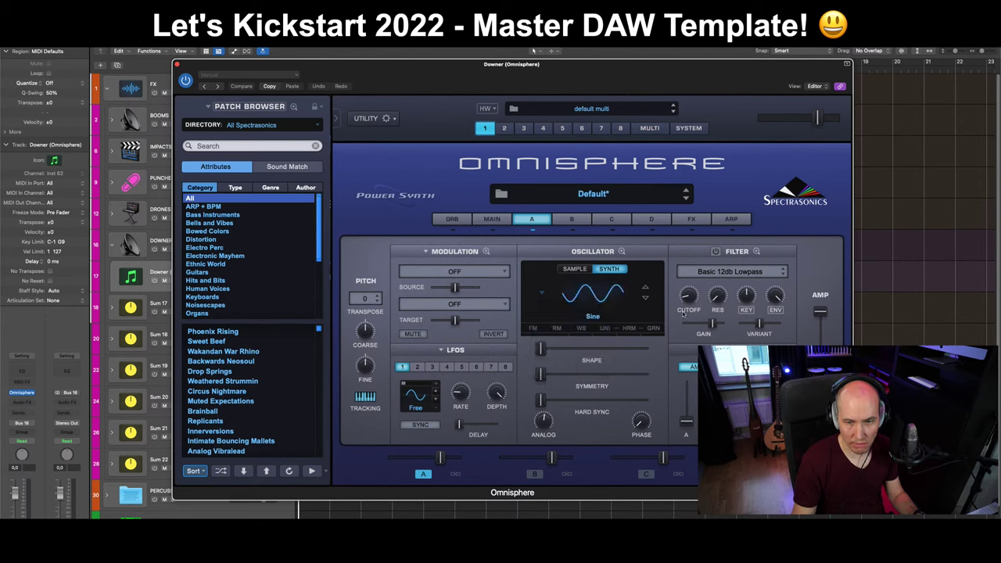
# Set layer A's filter preset to Rich and Moogie1, lower the filter's envelope amount, and hide the Omnisphere window.
pyautogui.click(711, 274)
pyautogui.moveTo(714, 273)
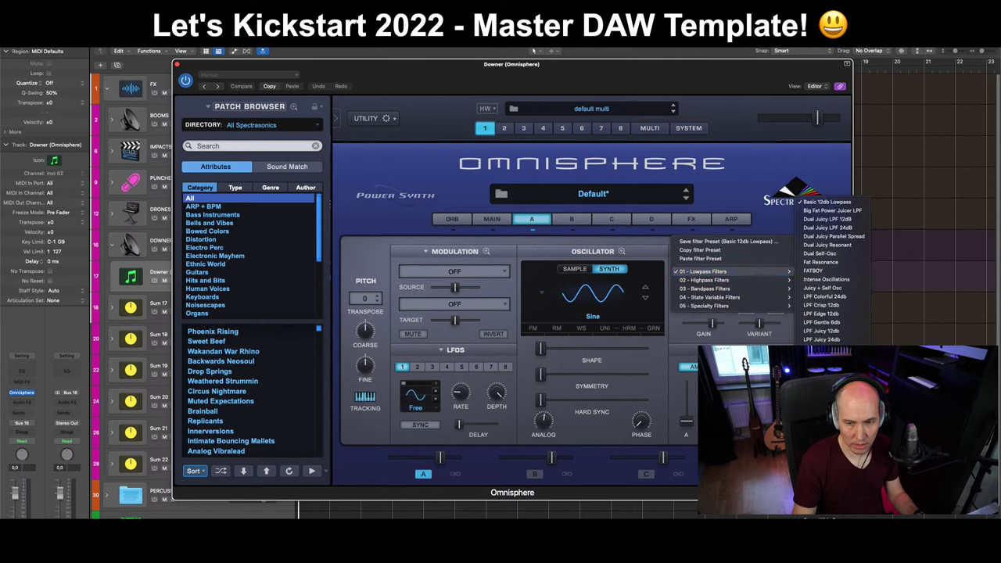
pyautogui.click(825, 391)
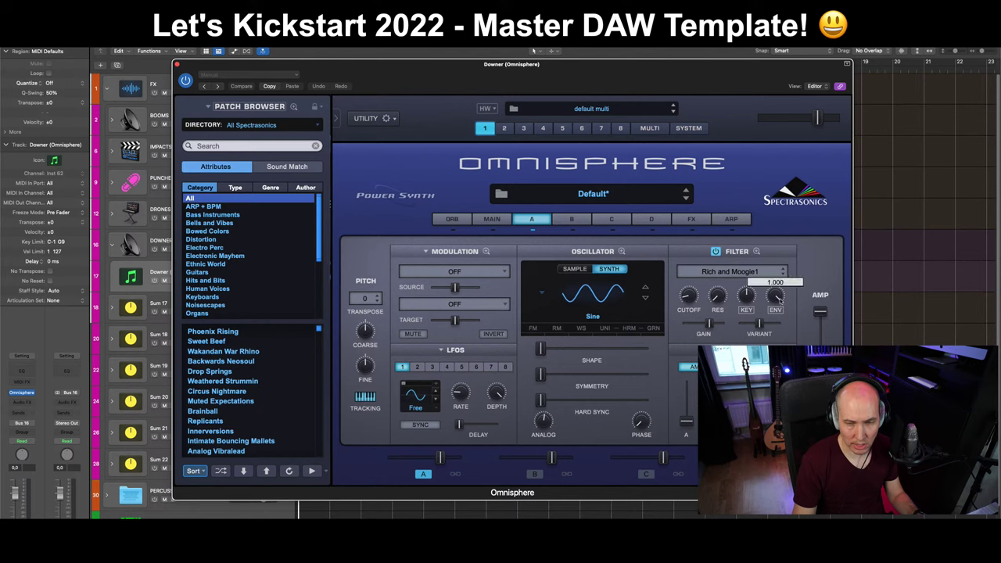
pyautogui.moveTo(688, 297)
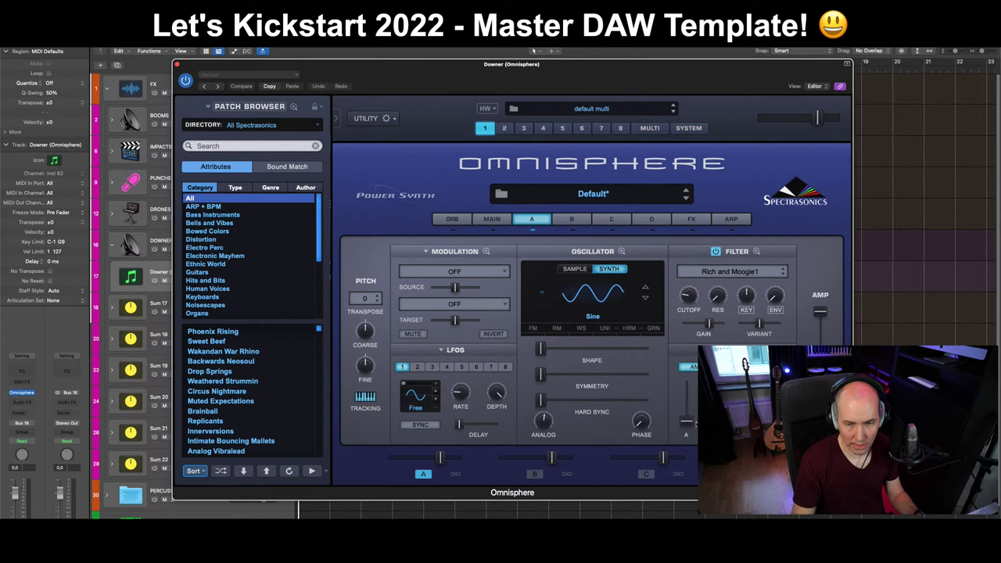
pyautogui.click(488, 219)
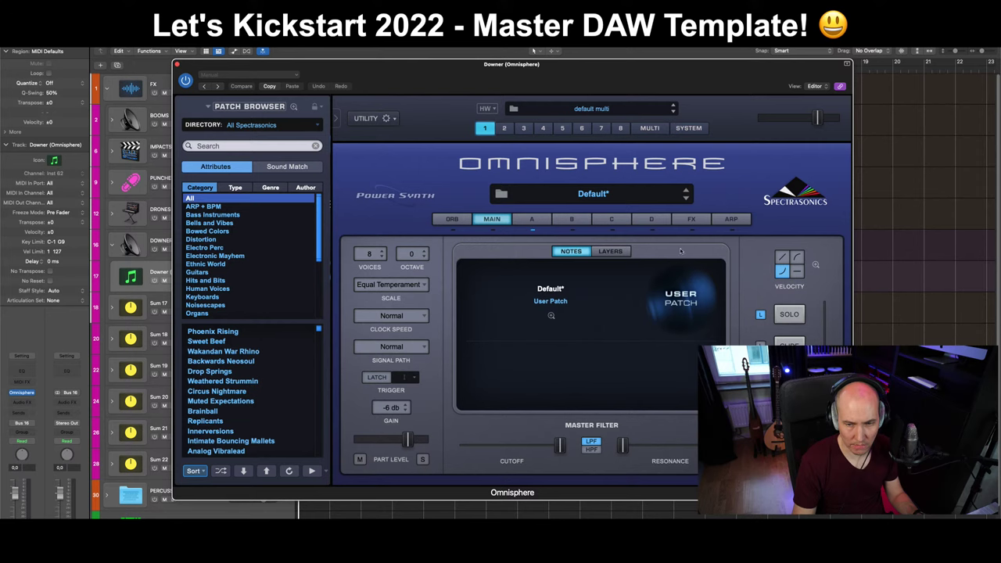
pyautogui.click(540, 220)
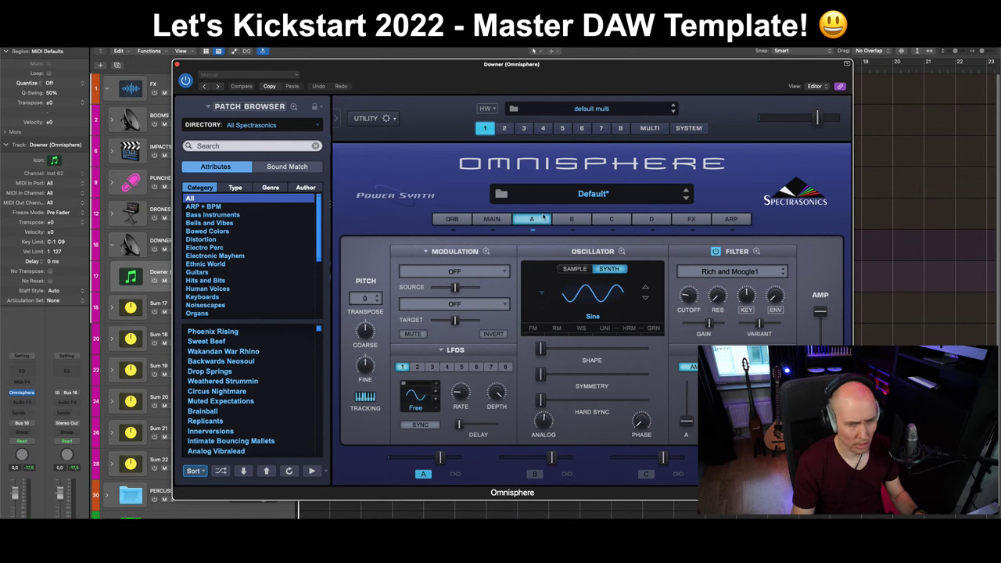
pyautogui.moveTo(533, 77); pyautogui.dragTo(473, 96)
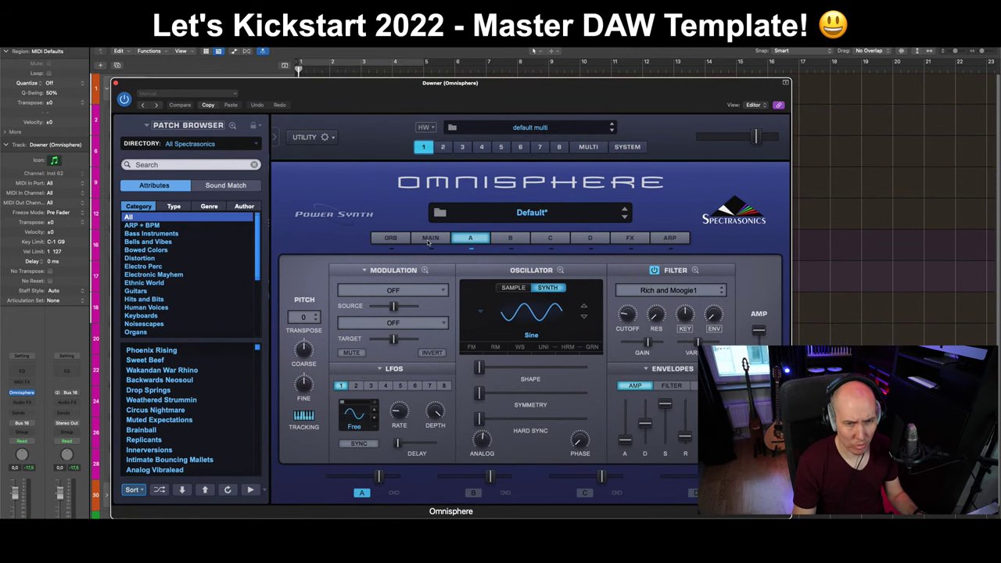
pyautogui.press('v')
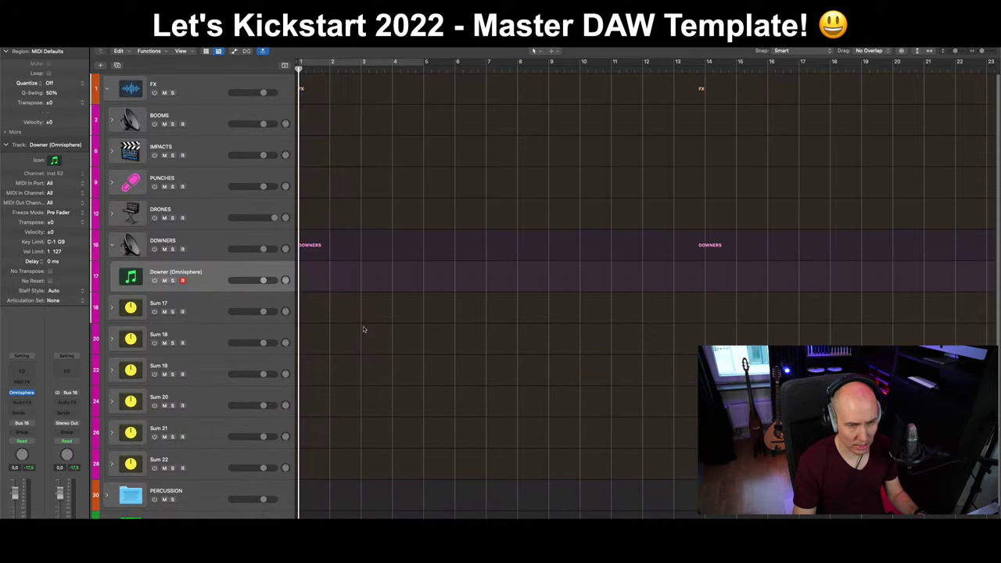
# Create an empty one-bar MIDI region at bar 1 on the Downer (Omnisphere) track, open it in the Piano Roll and switch the track on.
pyautogui.rightClick(321, 283)
pyautogui.click(335, 284)
pyautogui.doubleClick(323, 280)
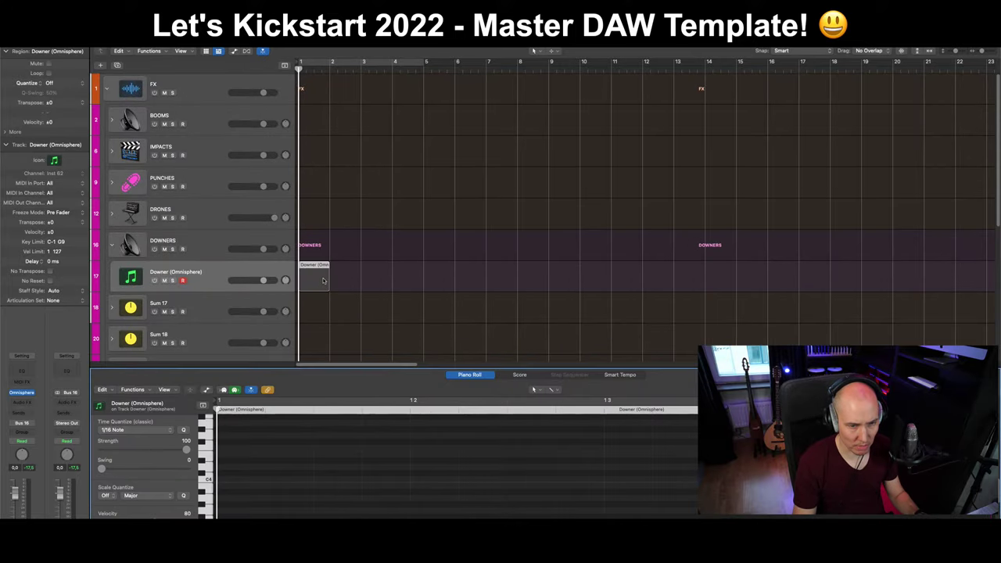
pyautogui.click(315, 278)
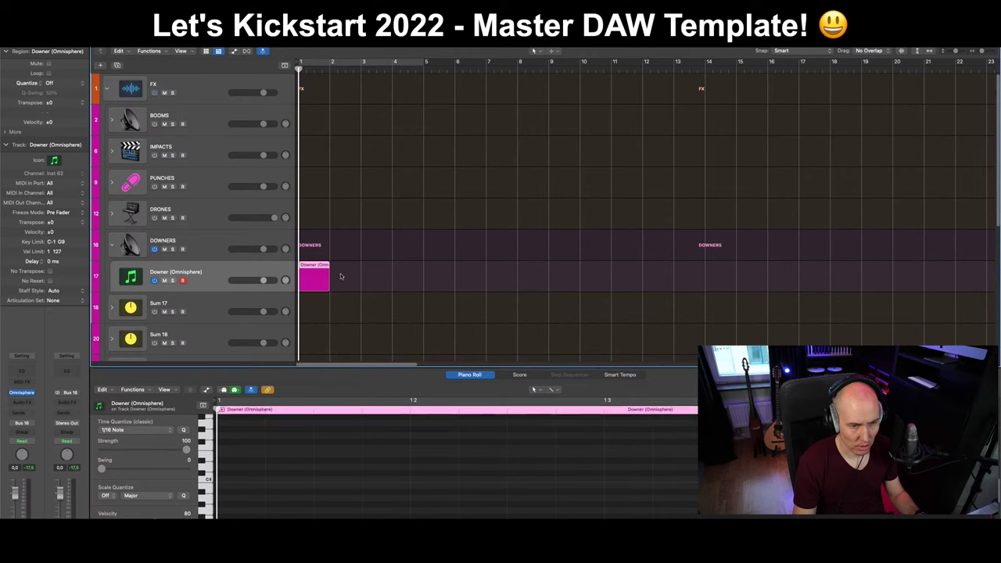
# Enlarge the Piano Roll and draw a note about one beat long just above C2 at the start of the Downer region.
pyautogui.moveTo(345, 363); pyautogui.dragTo(366, 186)
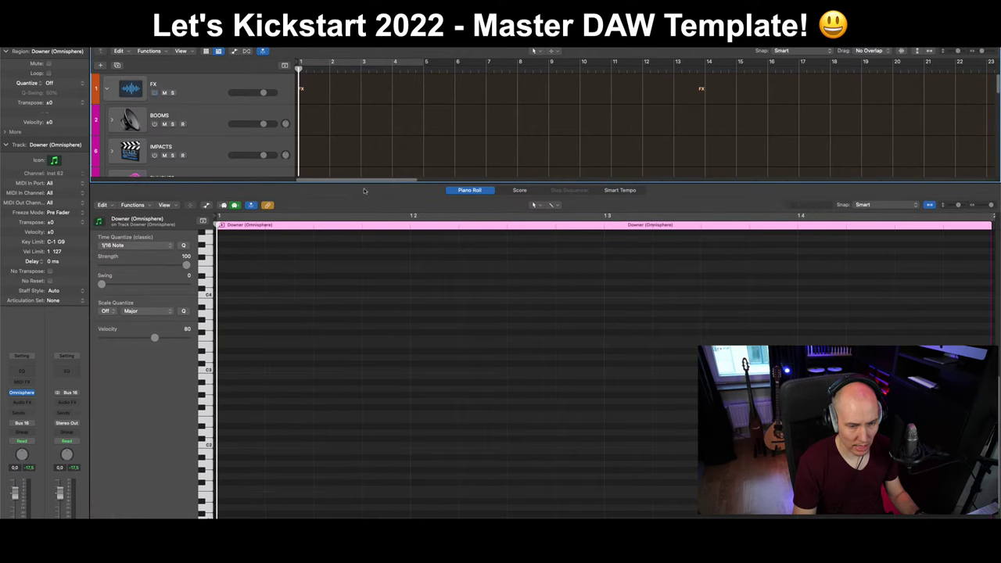
pyautogui.click(228, 458)
pyautogui.moveTo(229, 459); pyautogui.dragTo(395, 370)
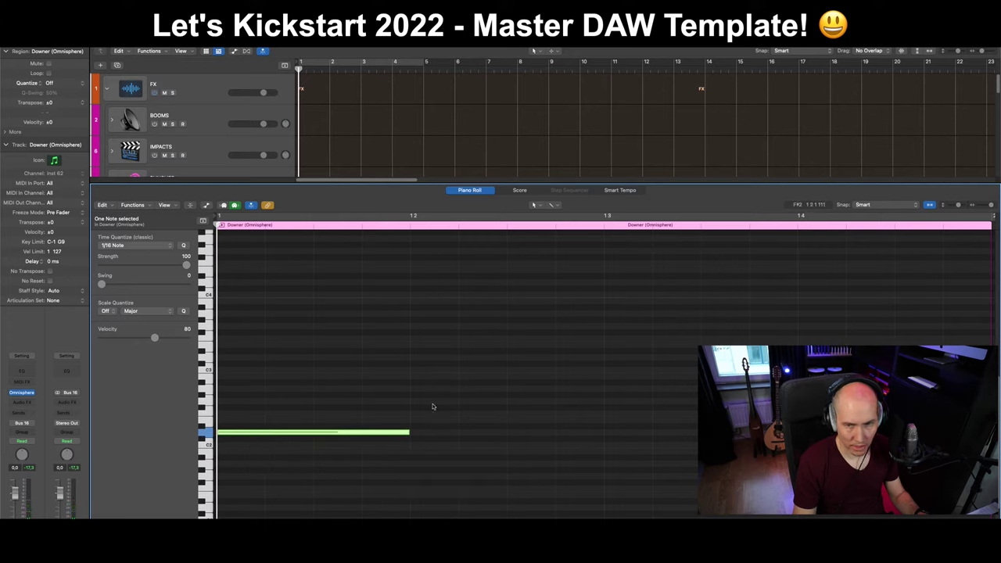
# Extend the Downer note to the end of the bar and draw region Pitch Bend automation descending from 0 at its start.
pyautogui.press('super+Left')
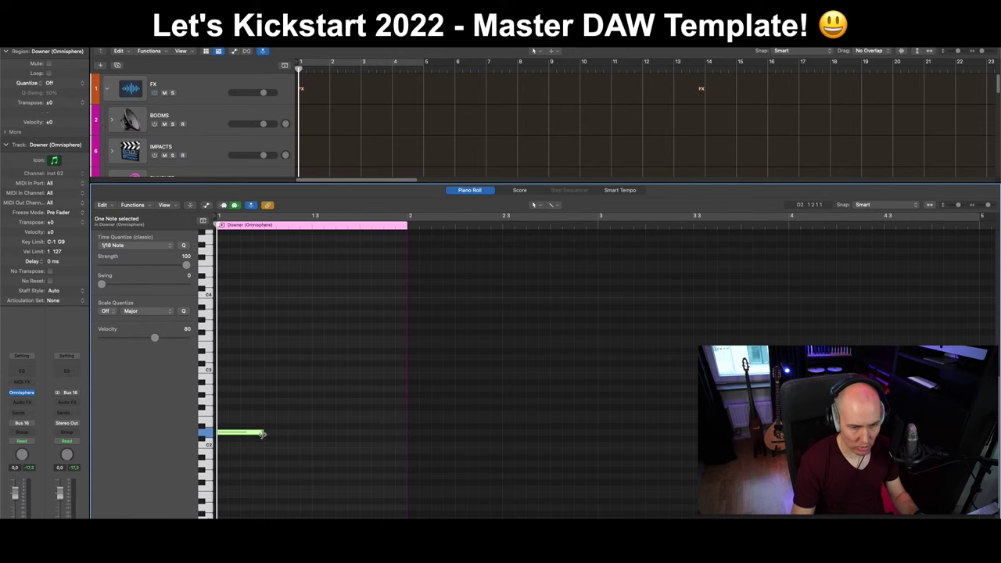
pyautogui.moveTo(264, 431); pyautogui.dragTo(406, 429)
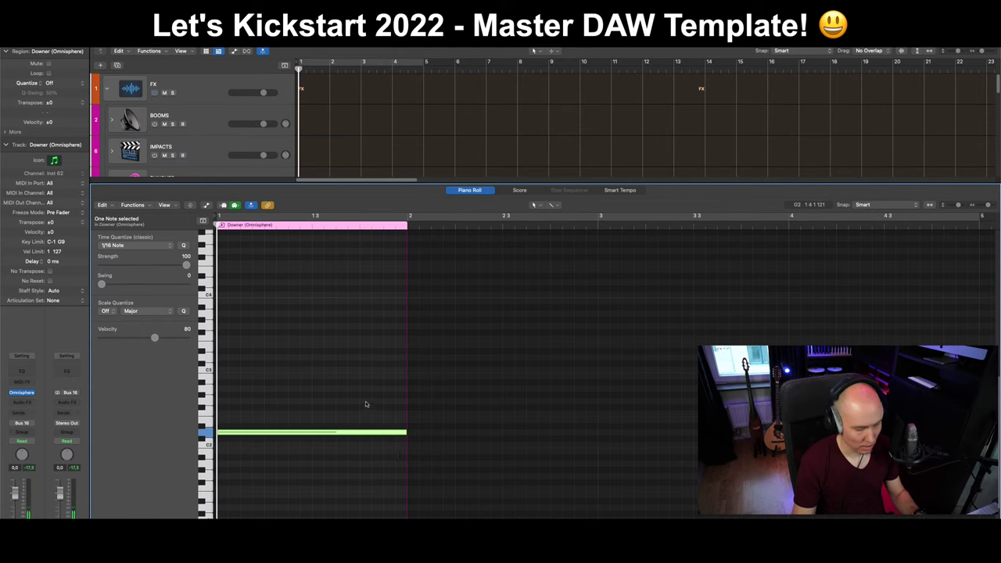
pyautogui.press('a')
pyautogui.click(181, 427)
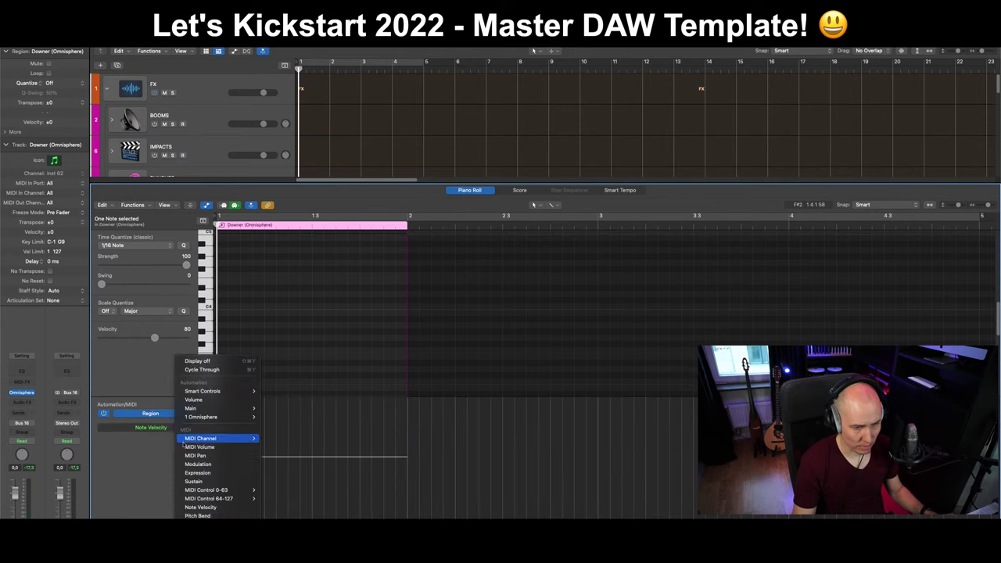
pyautogui.click(219, 516)
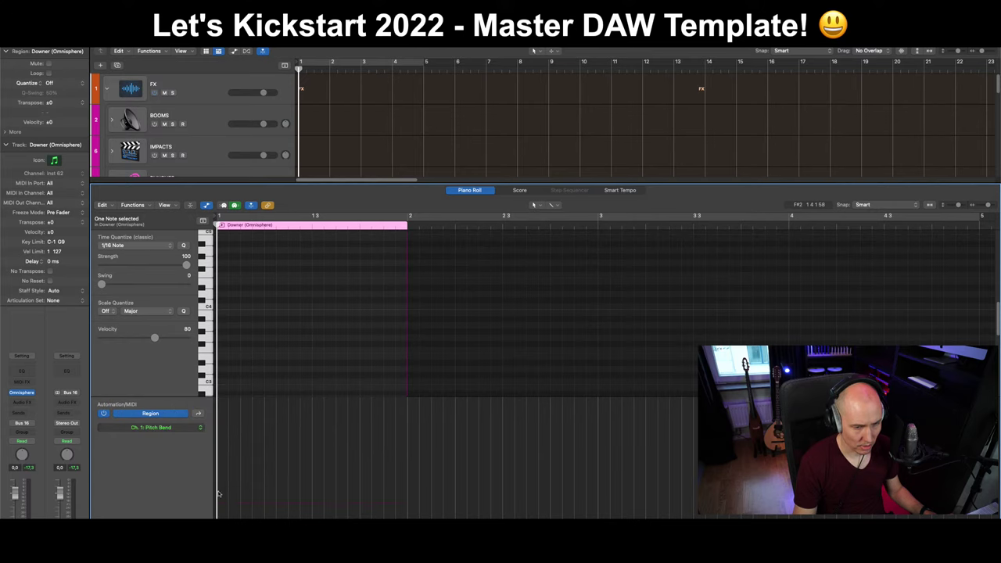
pyautogui.click(220, 477)
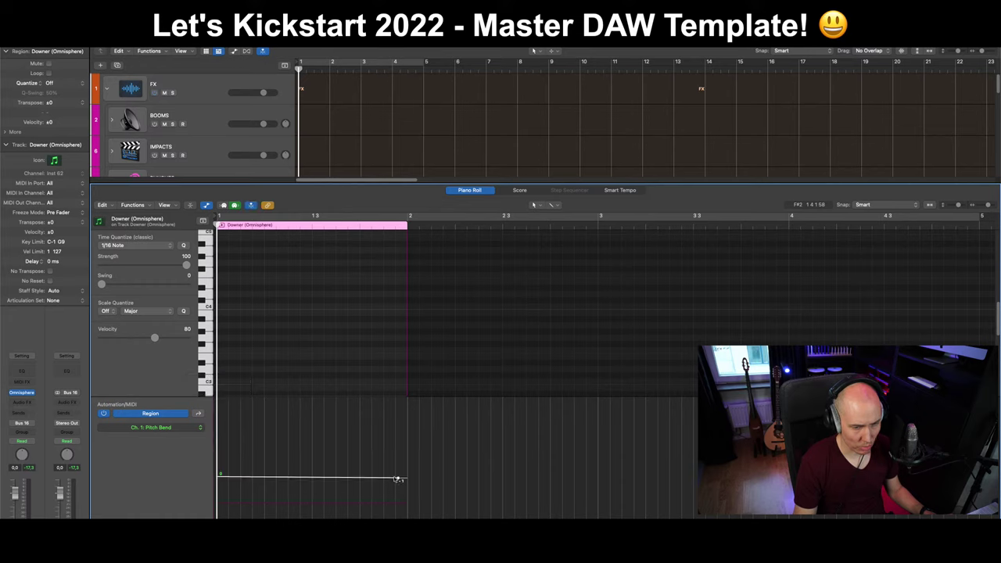
pyautogui.moveTo(399, 478); pyautogui.dragTo(403, 508)
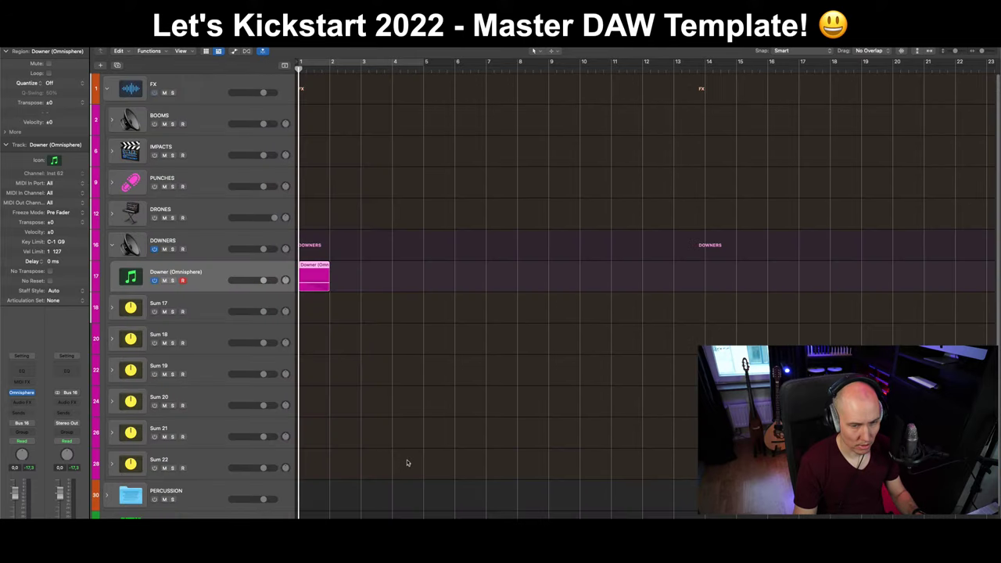
# Play back the Downer region to audition the pitch drop, and stop playback.
pyautogui.click(407, 457)
pyautogui.press('space')
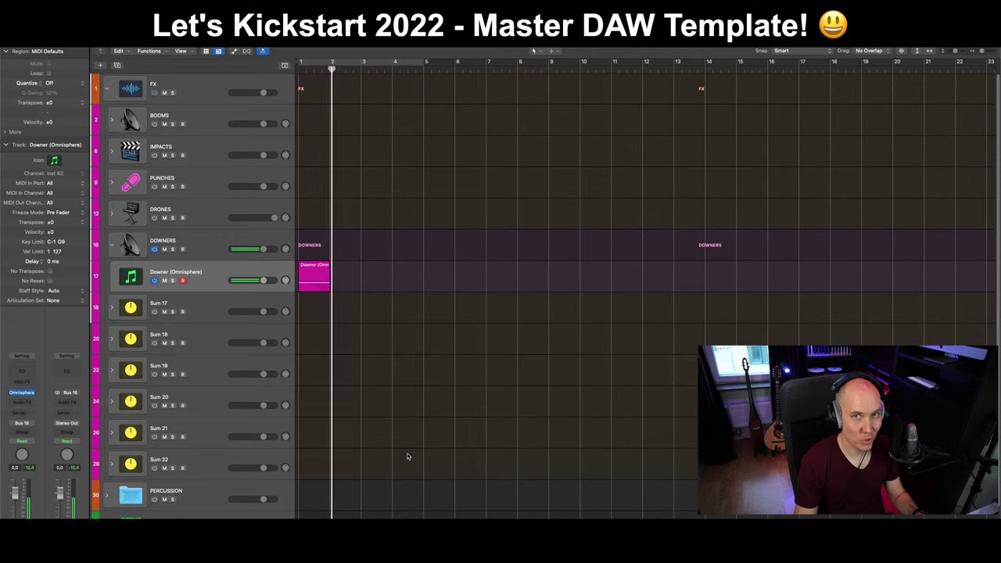
pyautogui.press('space')
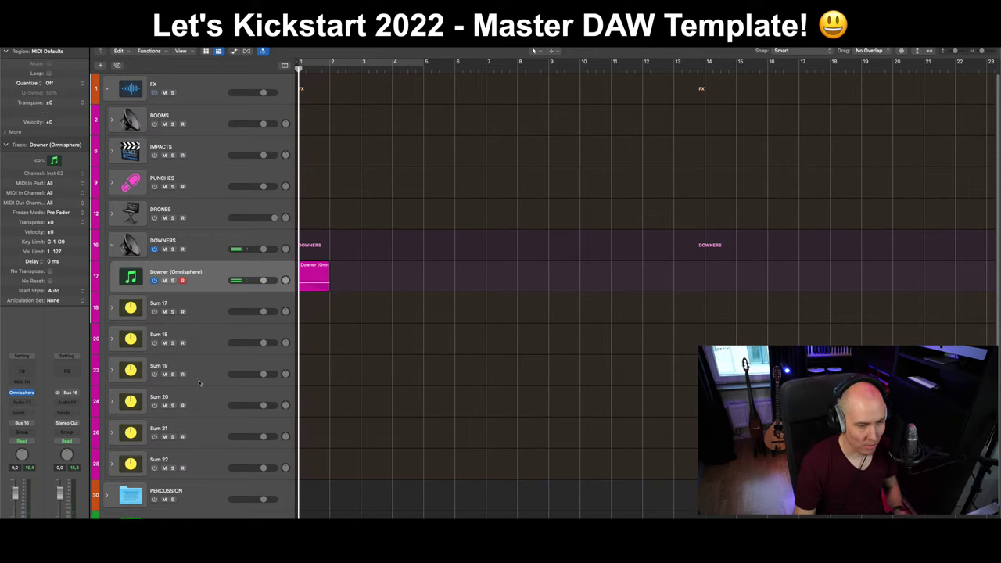
# Insert Phat FX on the Downer (Omnisphere) track, load its Overblown bass preset, close the plug-in and audition the region.
pyautogui.click(323, 280)
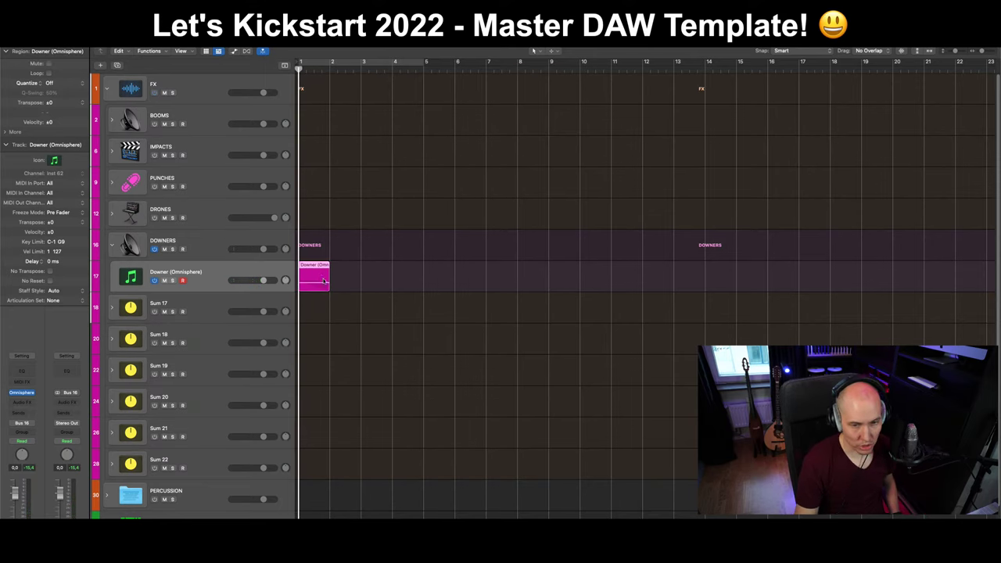
pyautogui.click(22, 402)
pyautogui.moveTo(45, 430)
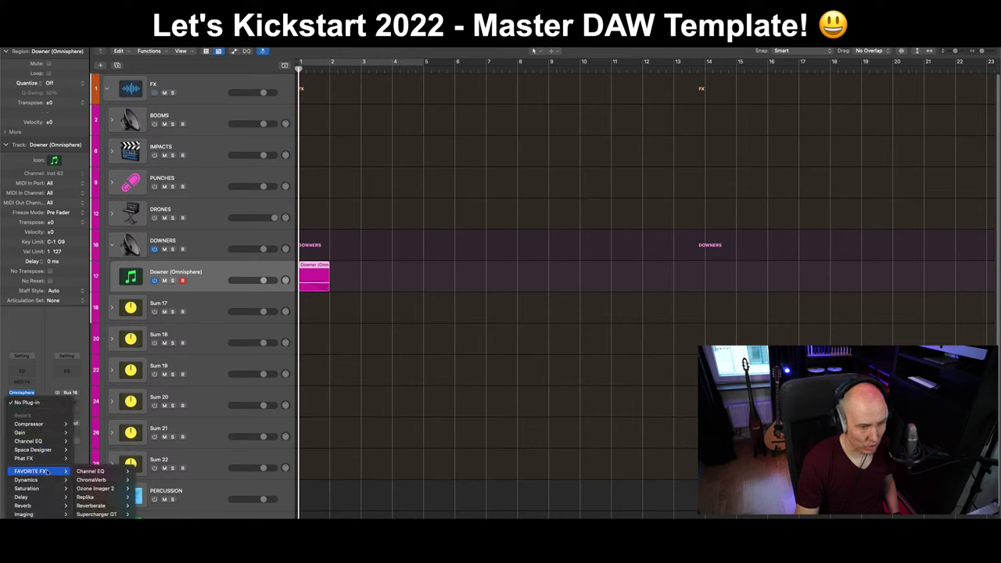
pyautogui.click(96, 452)
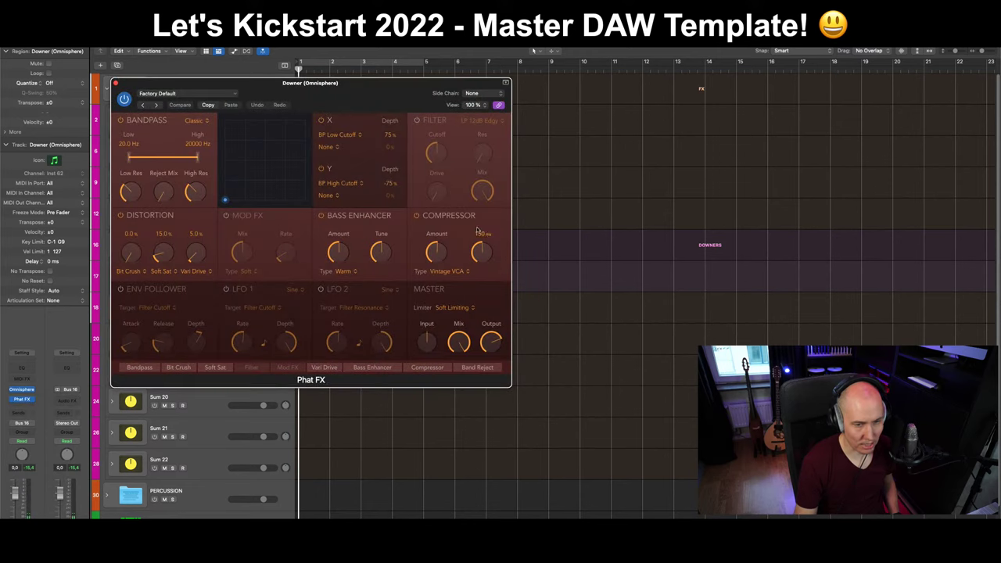
pyautogui.click(185, 100)
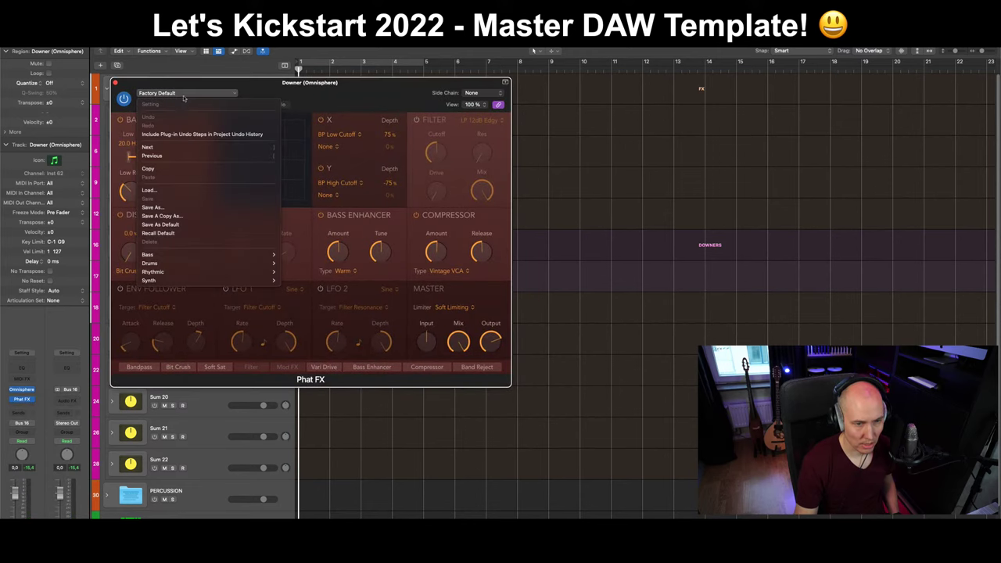
pyautogui.moveTo(213, 254)
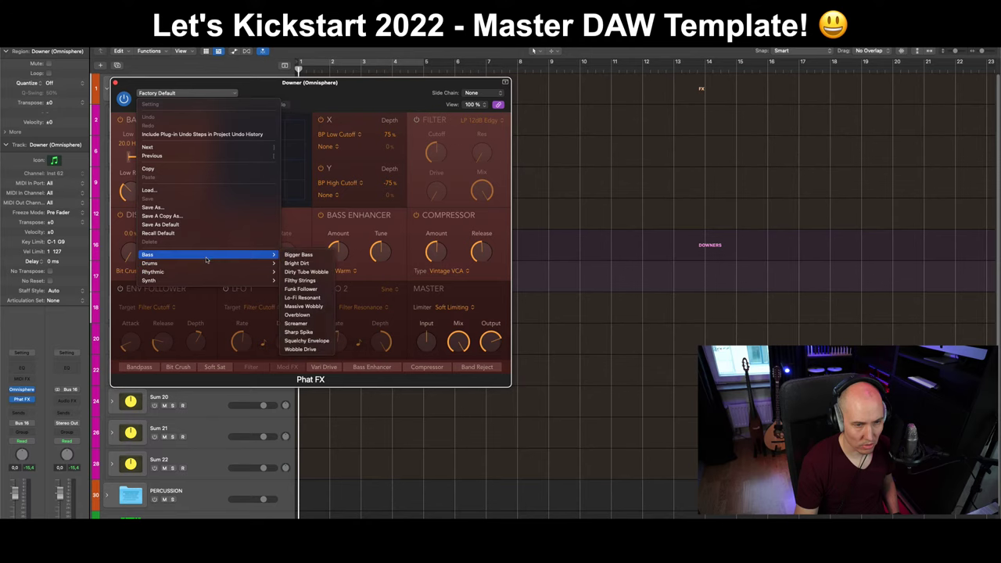
pyautogui.click(307, 314)
pyautogui.press('super+w')
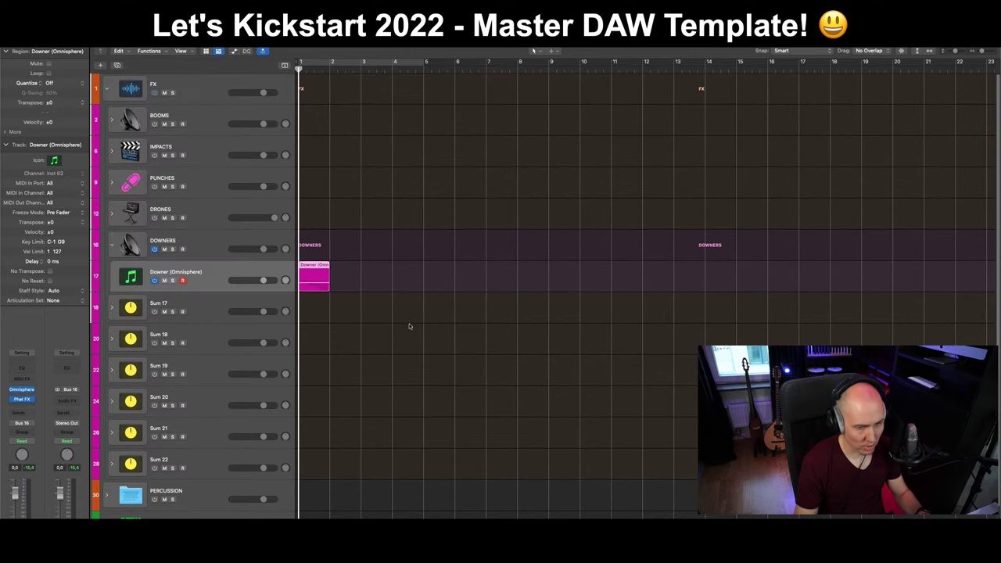
pyautogui.press('space')
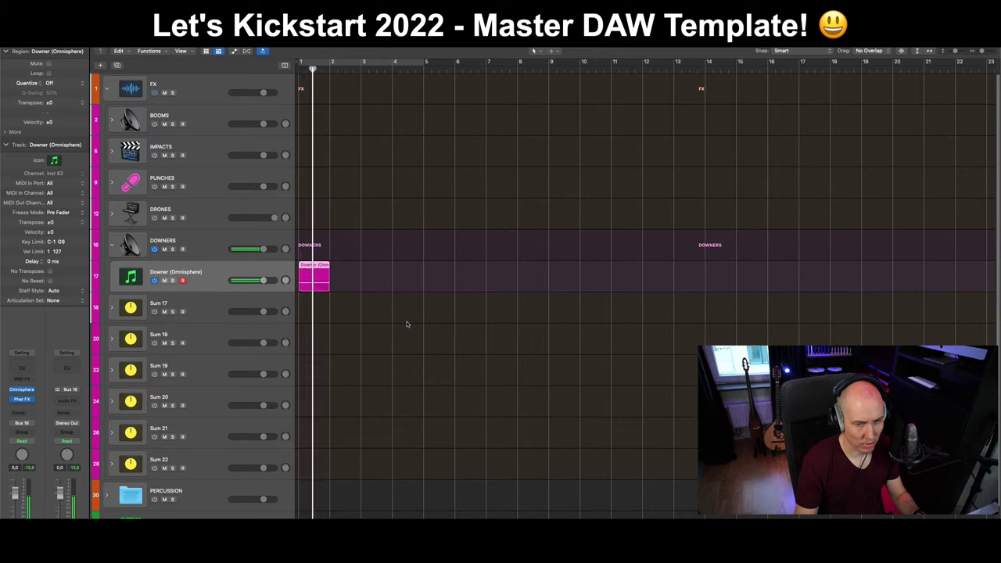
# Remove Phat FX from the Downer (Omnisphere) channel.
pyautogui.click(24, 399)
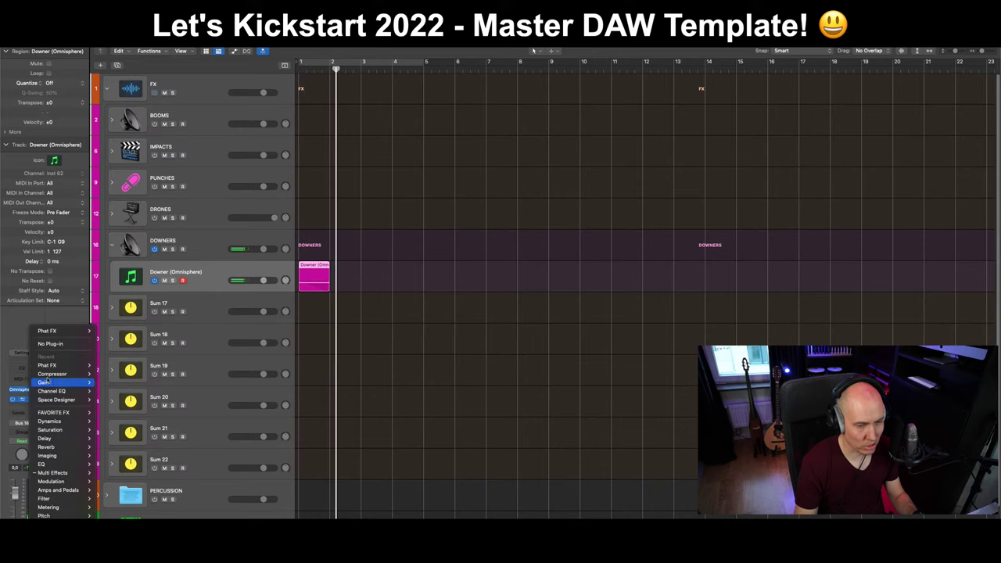
pyautogui.click(82, 344)
pyautogui.press('space')
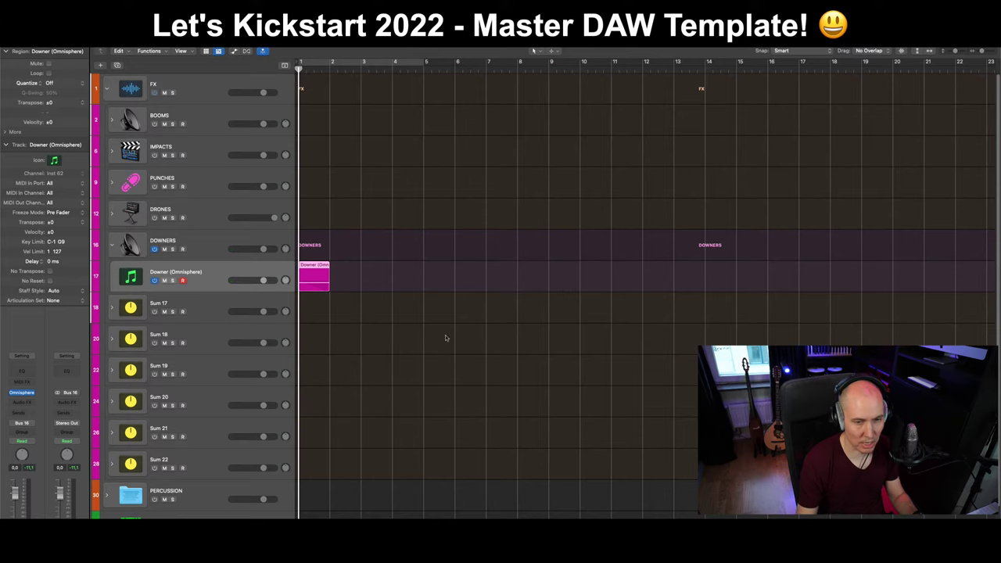
# Delete the test MIDI region at bar 1 on the Downer (Omnisphere) track.
pyautogui.click(326, 296)
pyautogui.click(321, 282)
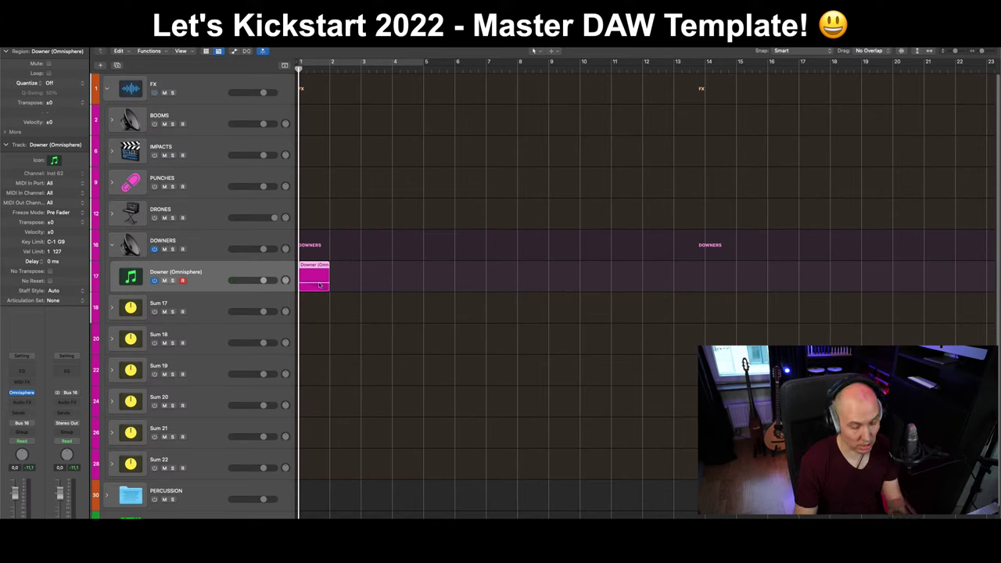
pyautogui.press('Delete')
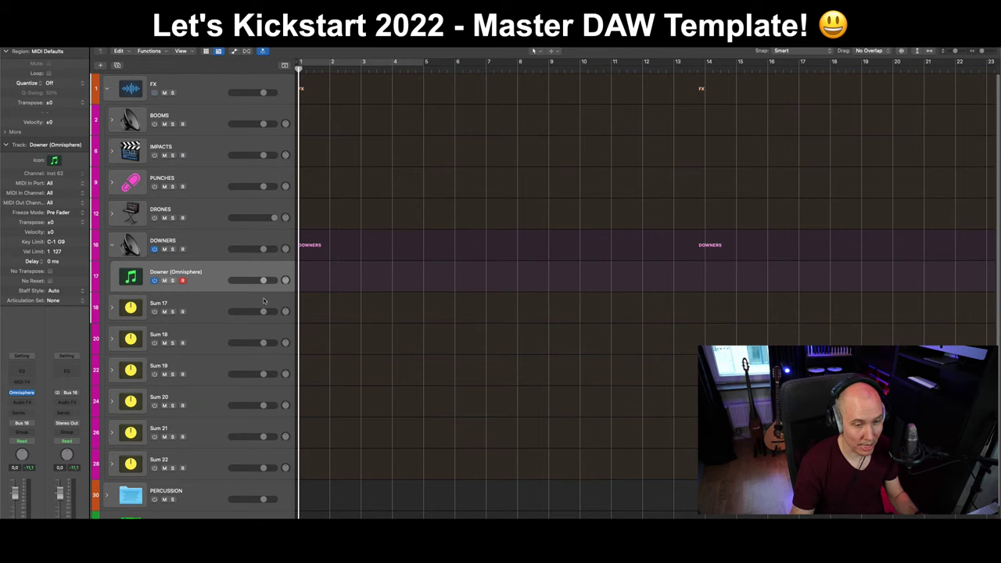
# Change the Downer (Omnisphere) track's icon to the satellite dish used by the DOWNERS stack.
pyautogui.click(214, 255)
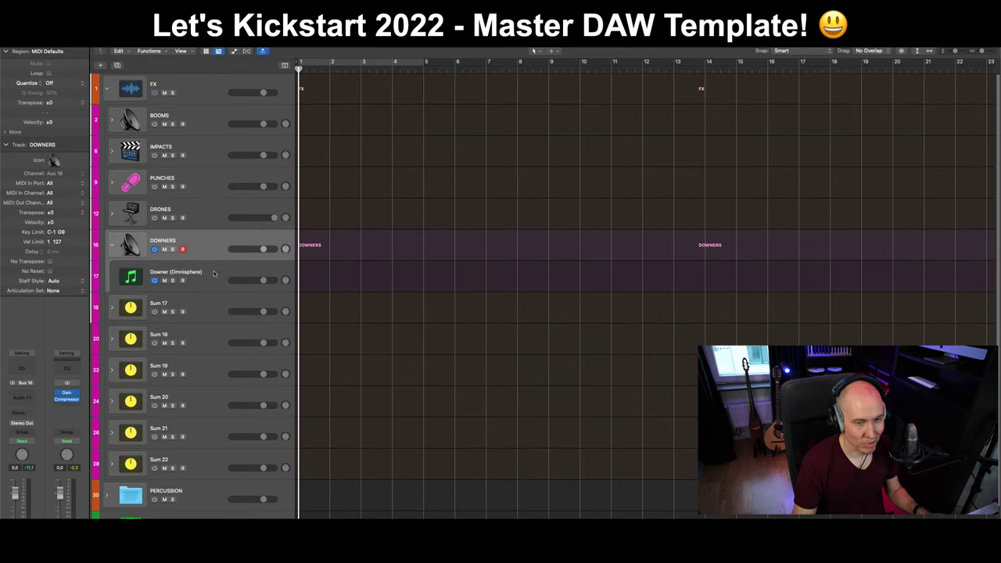
pyautogui.click(215, 273)
pyautogui.rightClick(130, 277)
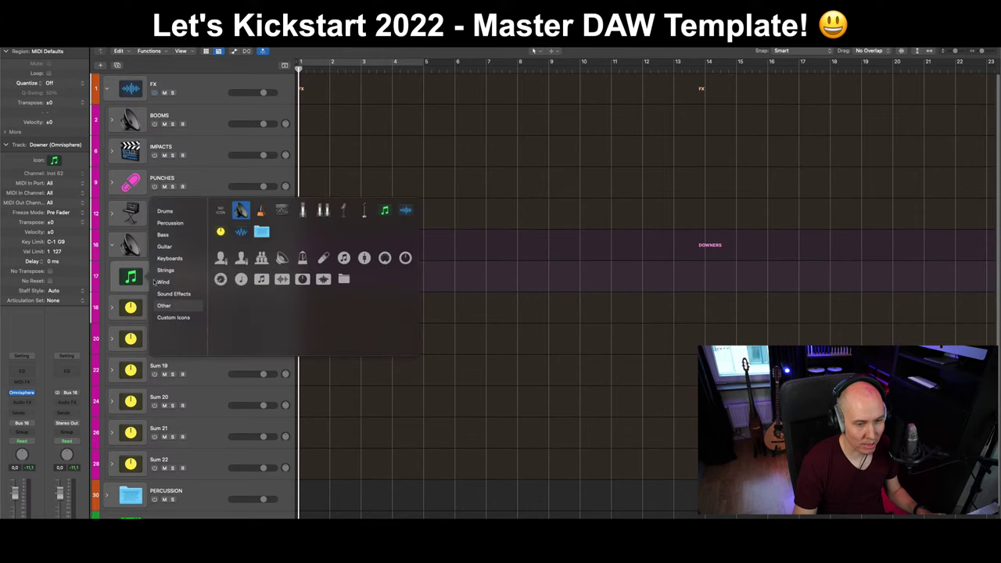
pyautogui.click(149, 286)
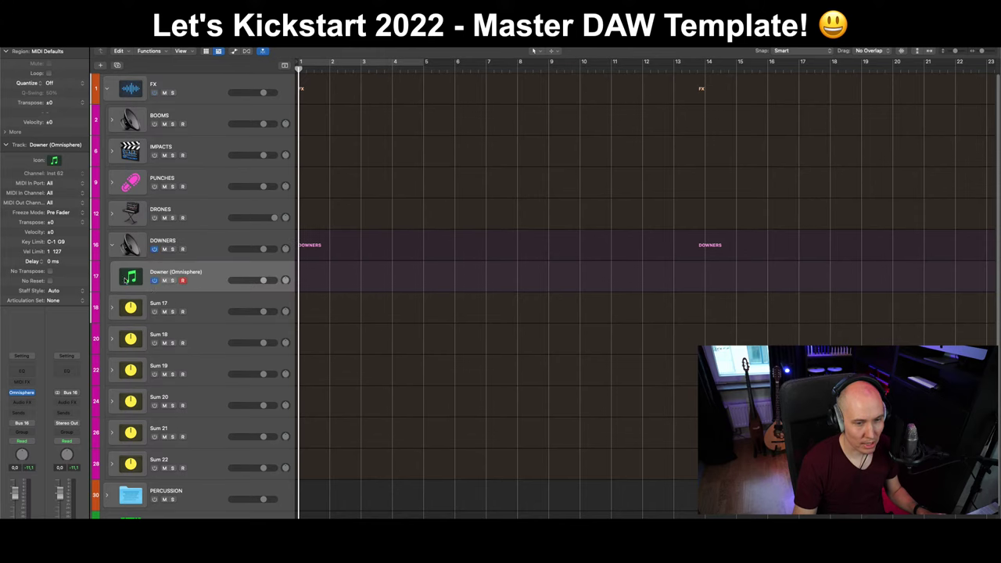
pyautogui.rightClick(126, 280)
pyautogui.click(160, 302)
pyautogui.rightClick(137, 280)
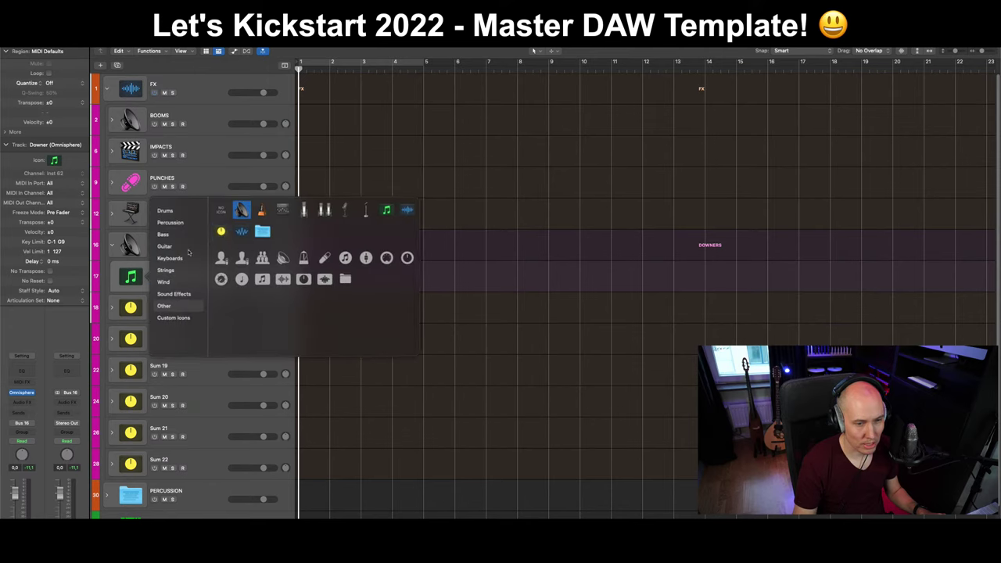
pyautogui.click(260, 211)
pyautogui.rightClick(130, 277)
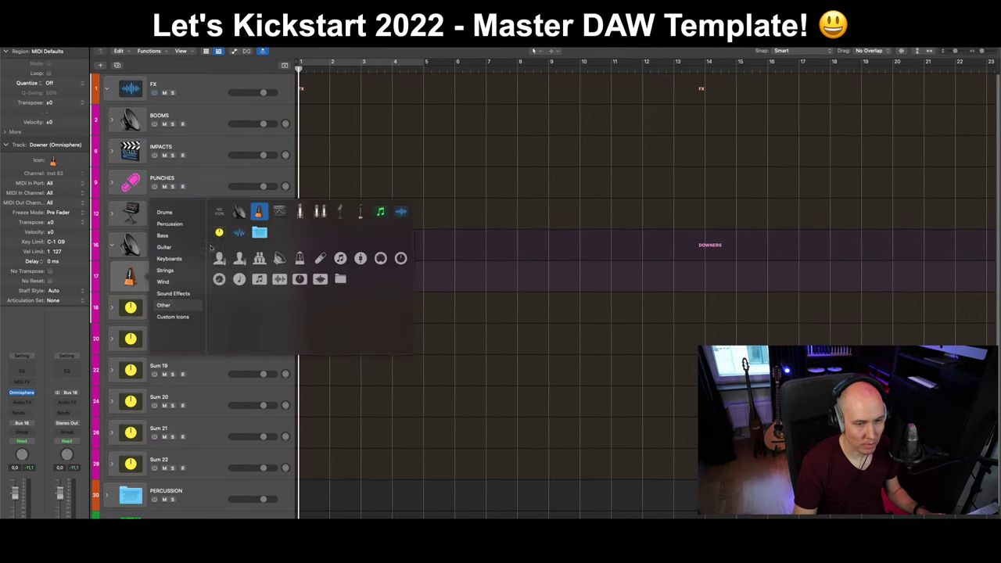
pyautogui.click(241, 211)
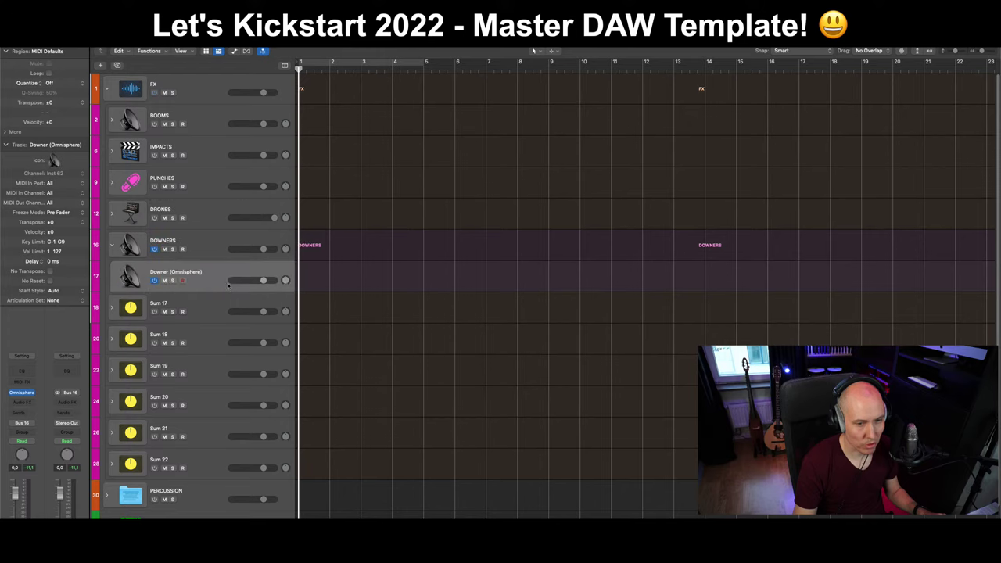
# Duplicate the Downer (Omnisphere) track with its settings and save the project.
pyautogui.click(117, 64)
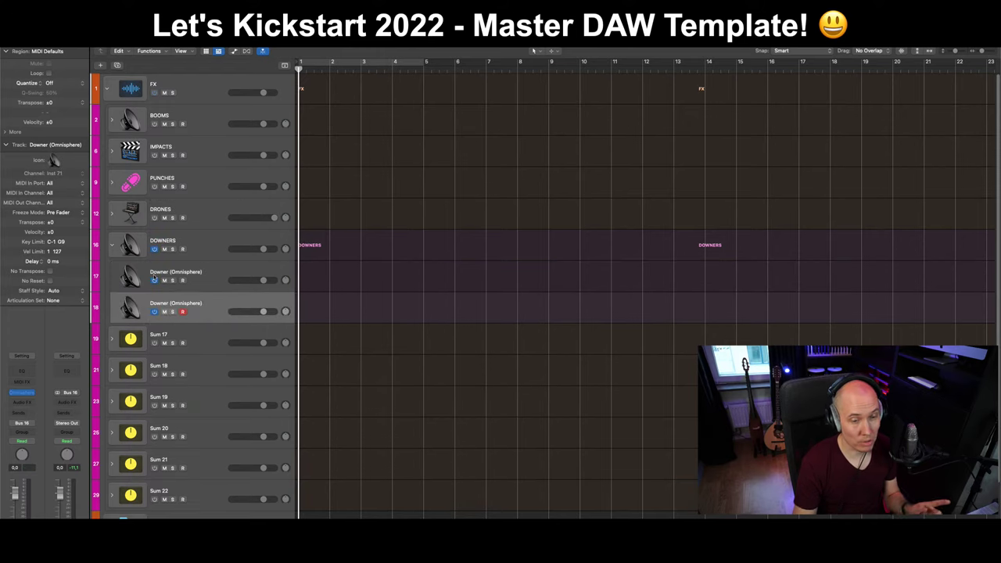
pyautogui.click(59, 44)
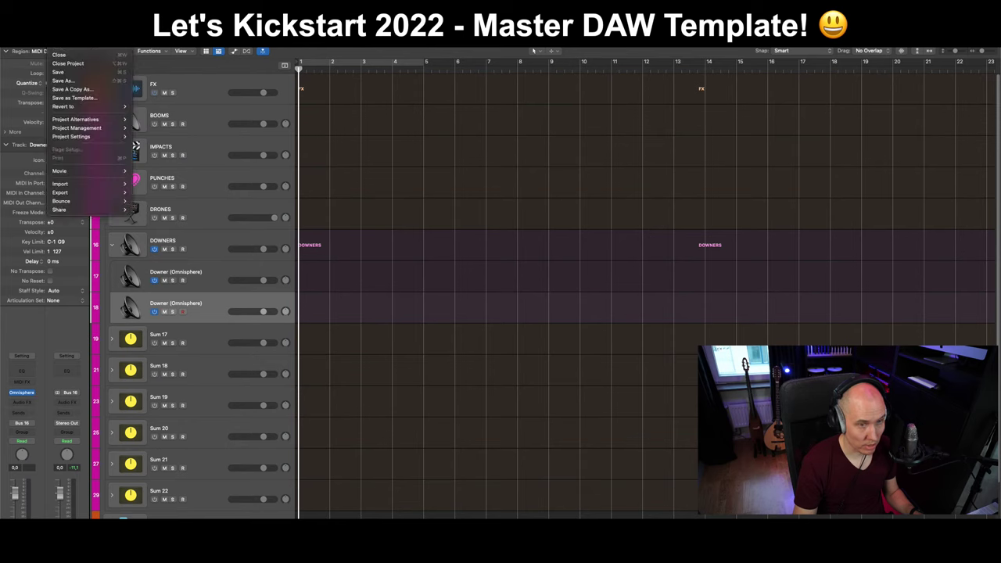
pyautogui.click(72, 73)
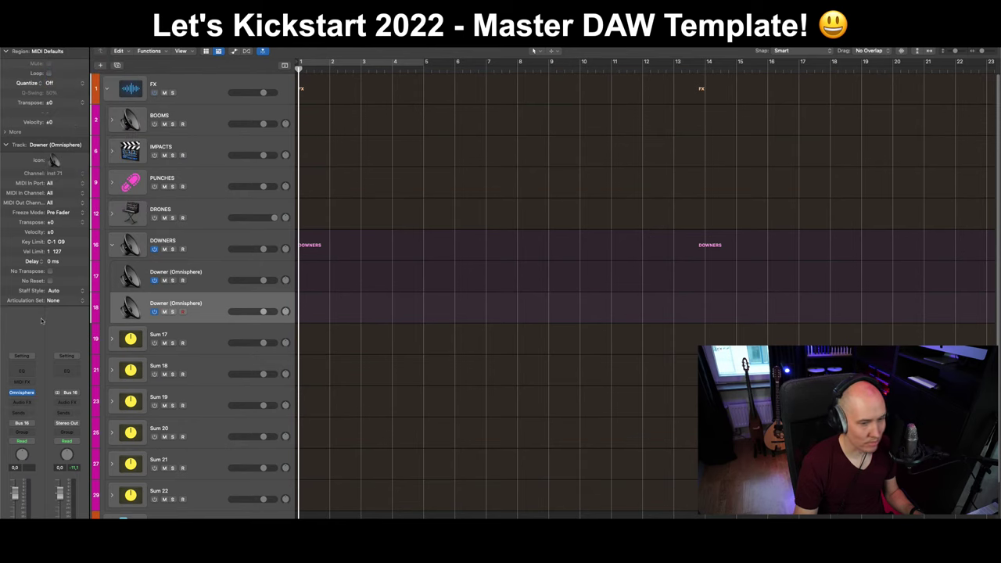
# Replace Omnisphere with Komplete Kontrol on the duplicated Downer track and switch the plug-in to browsing files.
pyautogui.click(35, 392)
pyautogui.click(141, 436)
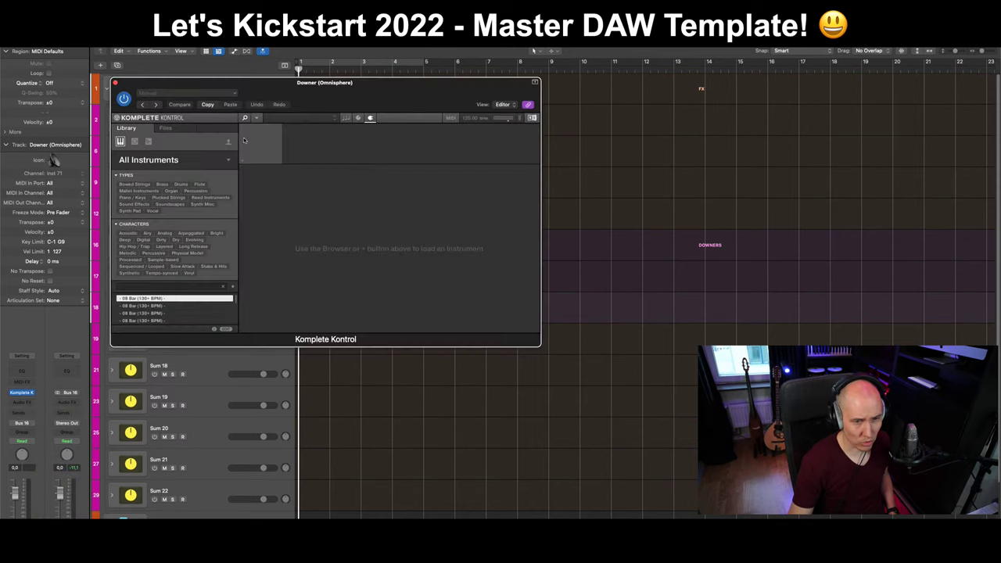
pyautogui.click(167, 128)
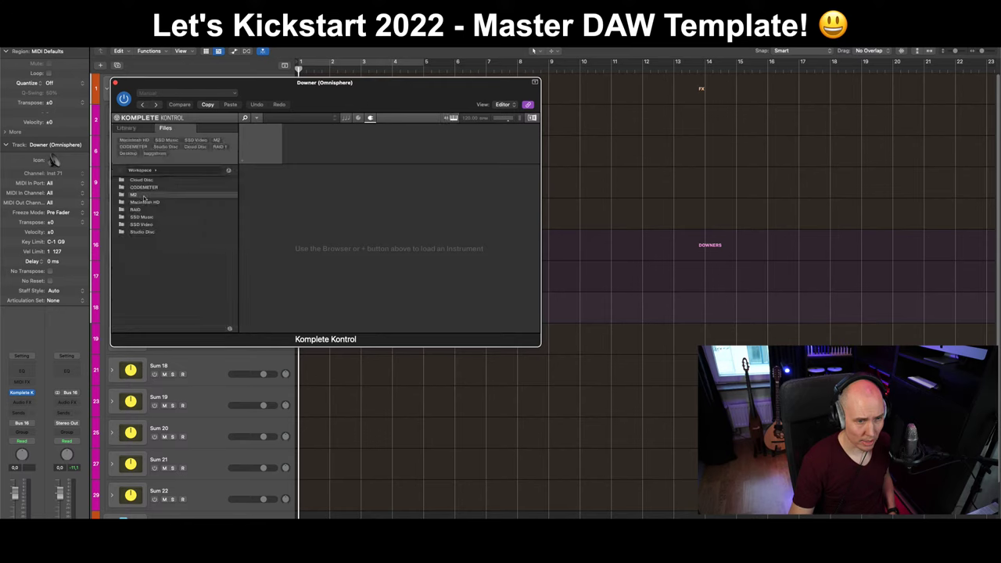
# Browse the M2 drive's Kontakt libraries into Gravity's Stings instruments and examine the Elements folder.
pyautogui.doubleClick(143, 197)
pyautogui.doubleClick(141, 220)
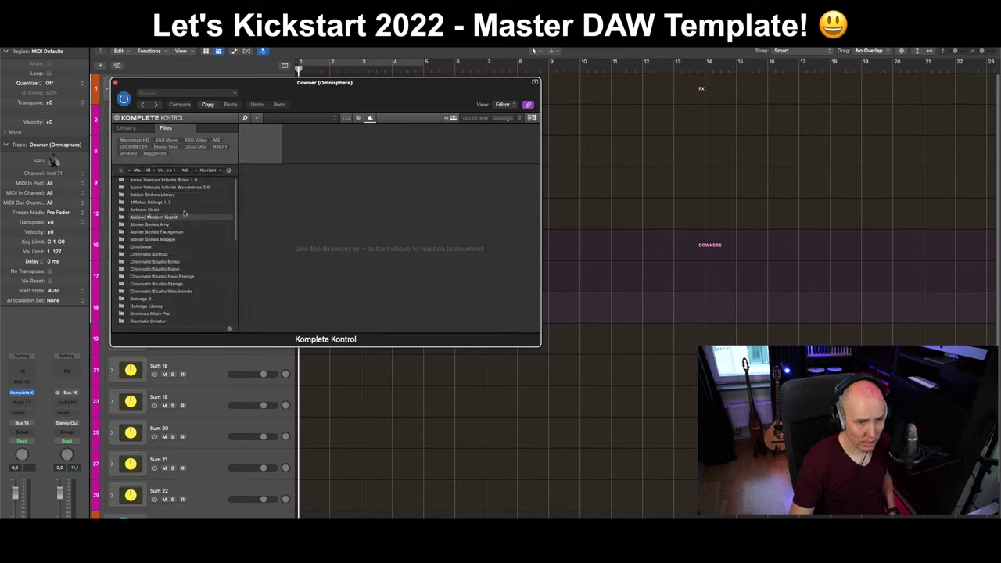
pyautogui.moveTo(236, 206); pyautogui.dragTo(236, 209)
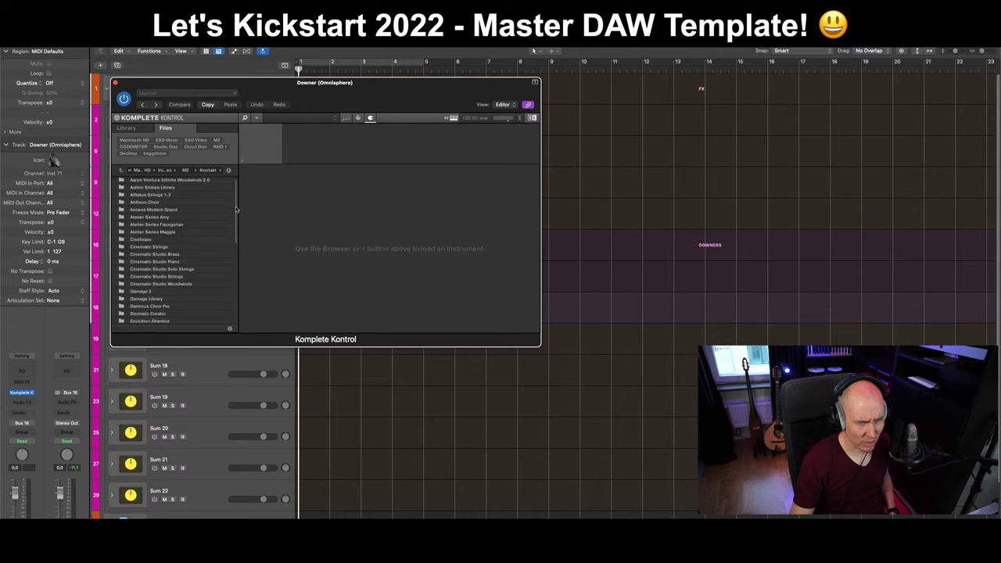
pyautogui.scroll(-3, 172, 258)
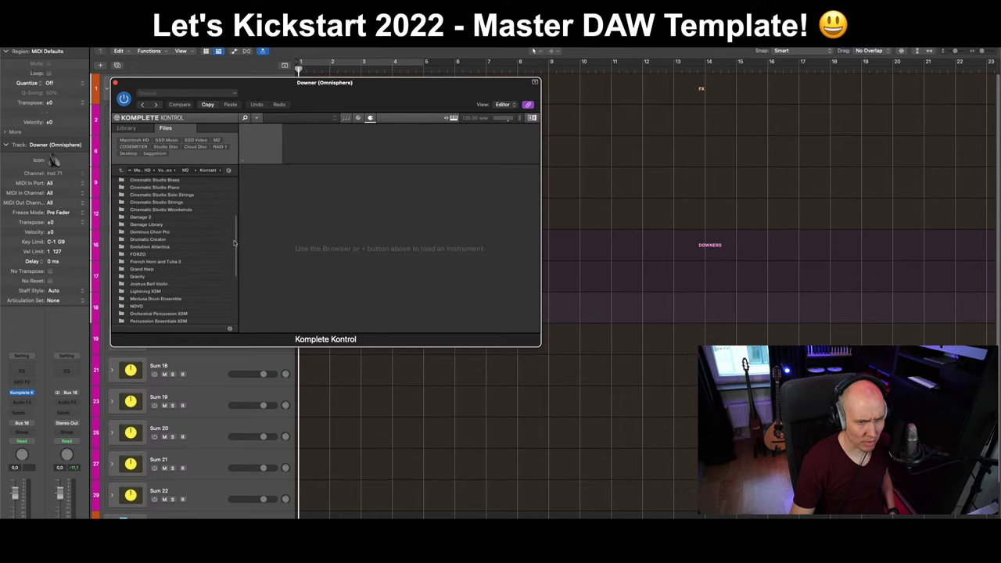
pyautogui.doubleClick(153, 278)
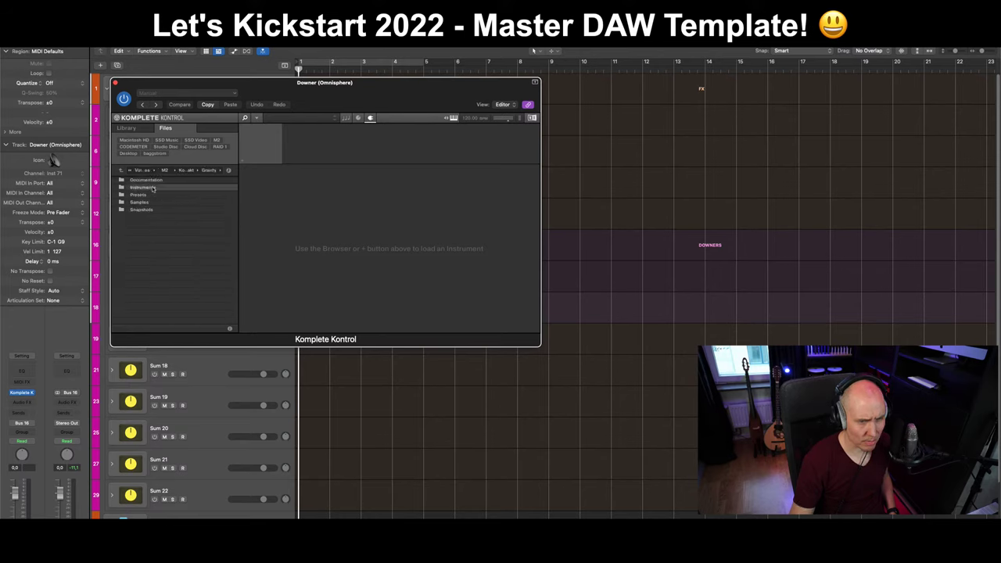
pyautogui.doubleClick(144, 188)
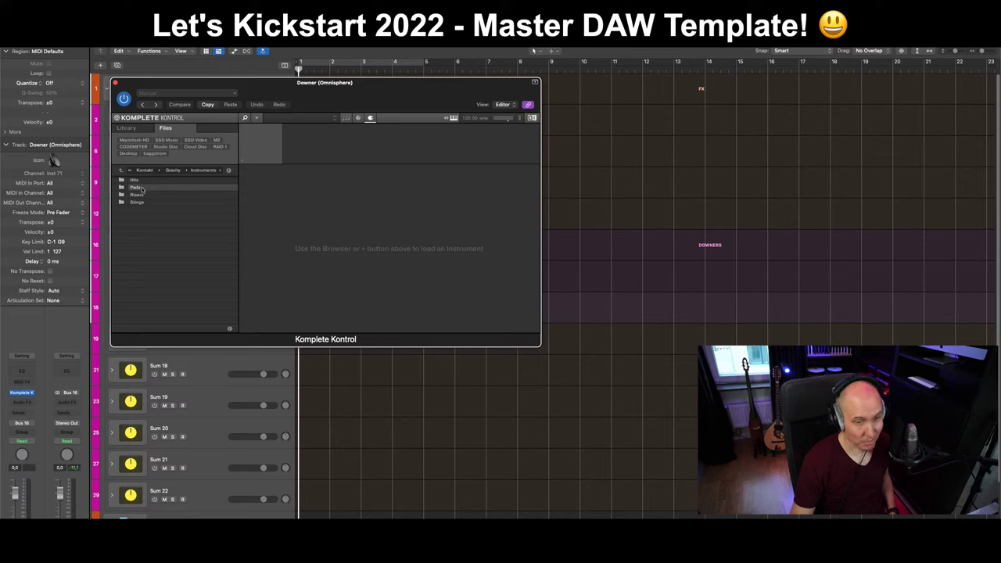
pyautogui.doubleClick(137, 202)
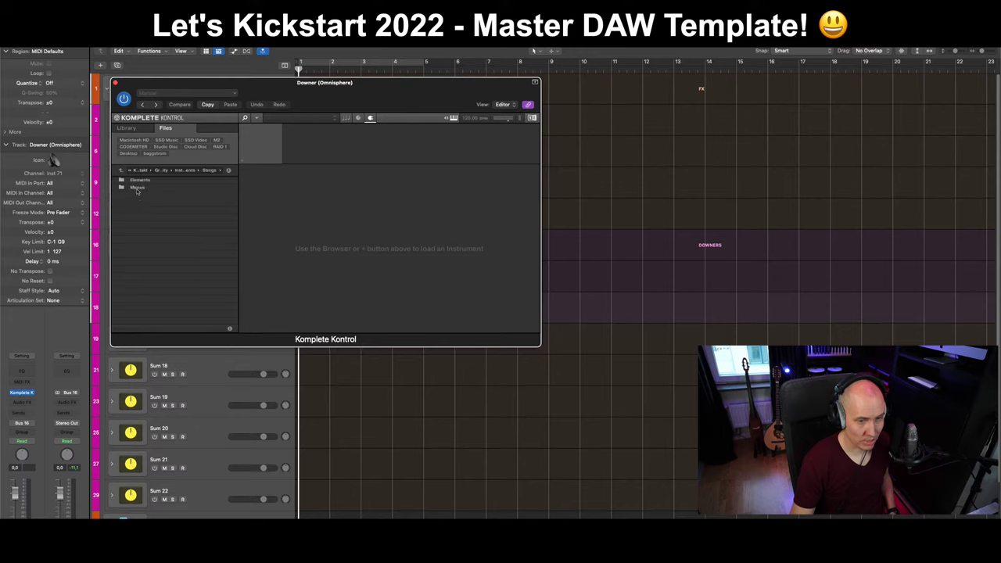
pyautogui.click(129, 180)
pyautogui.doubleClick(129, 180)
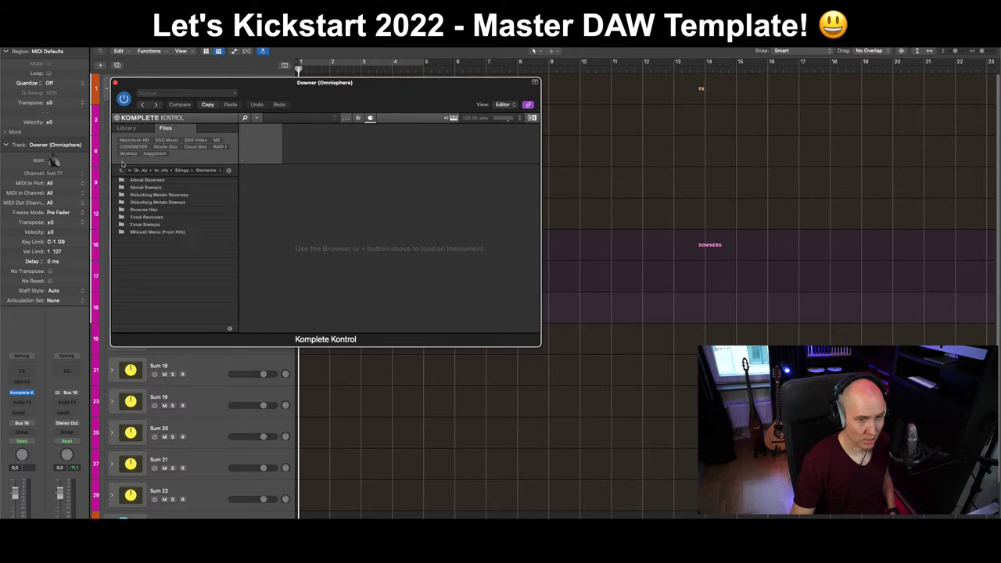
# Return to the M2 Kontakt folder and look through its libraries for one with downer sounds.
pyautogui.click(121, 170)
pyautogui.click(121, 170)
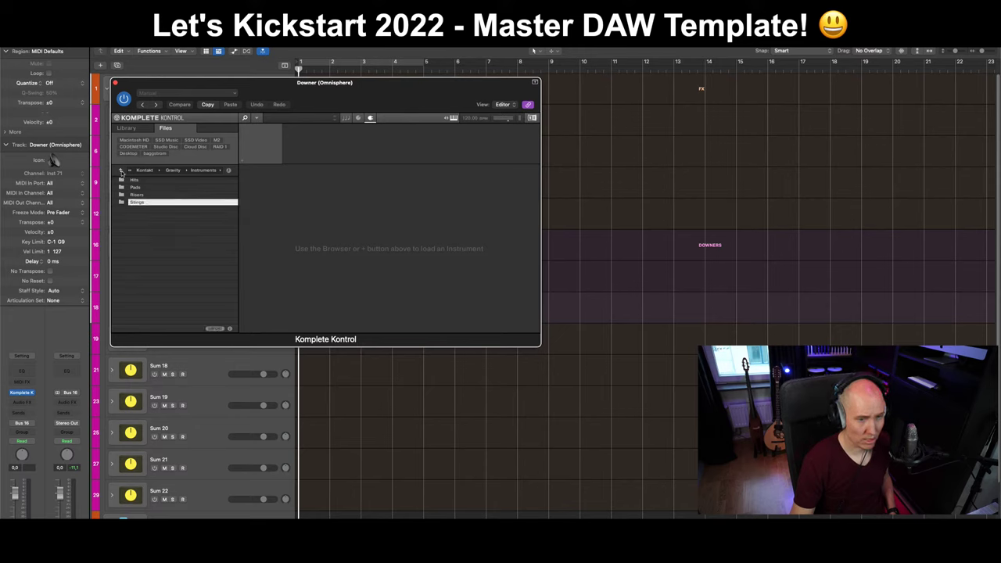
pyautogui.click(121, 170)
pyautogui.click(121, 169)
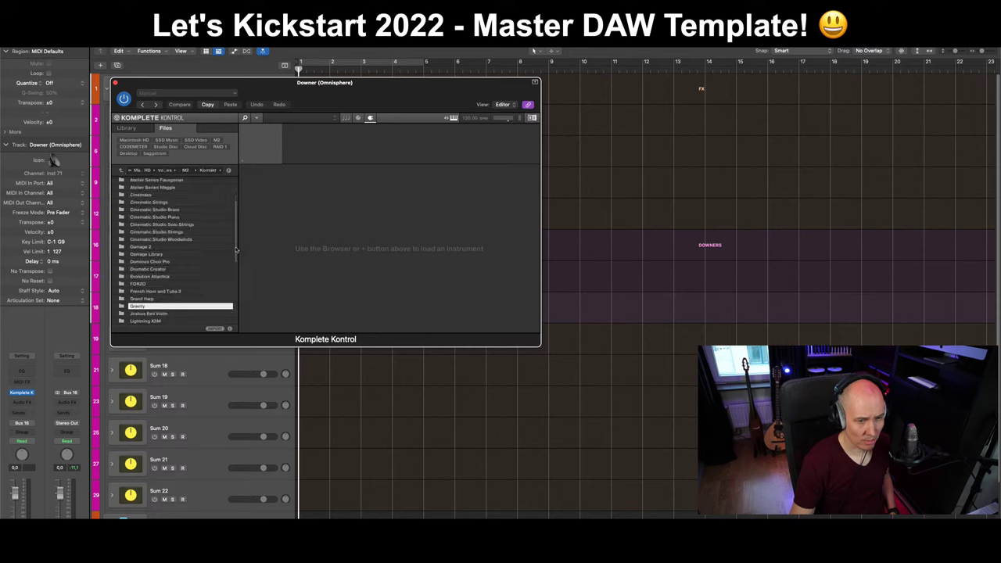
pyautogui.scroll(-5, 237, 241)
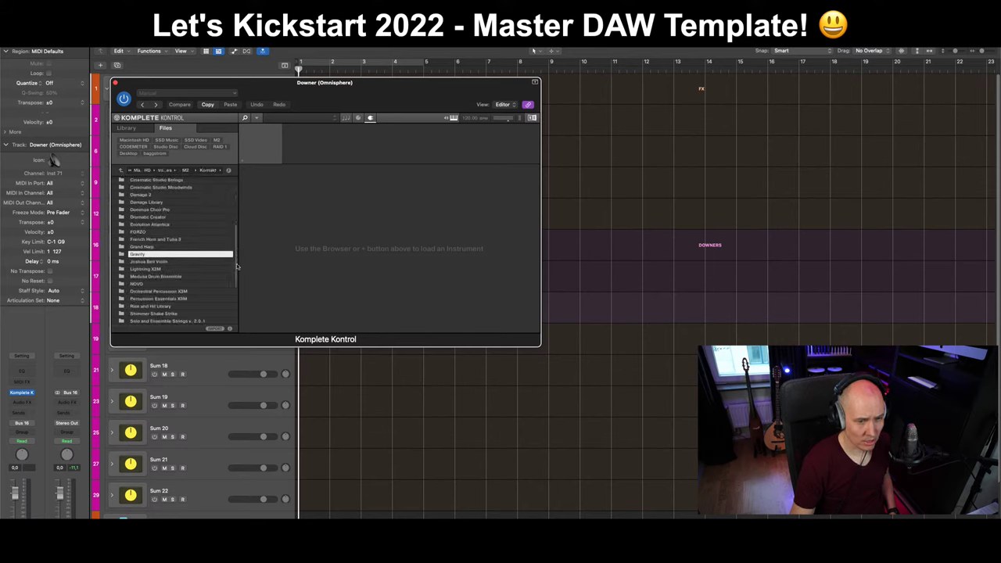
pyautogui.scroll(-1, 237, 269)
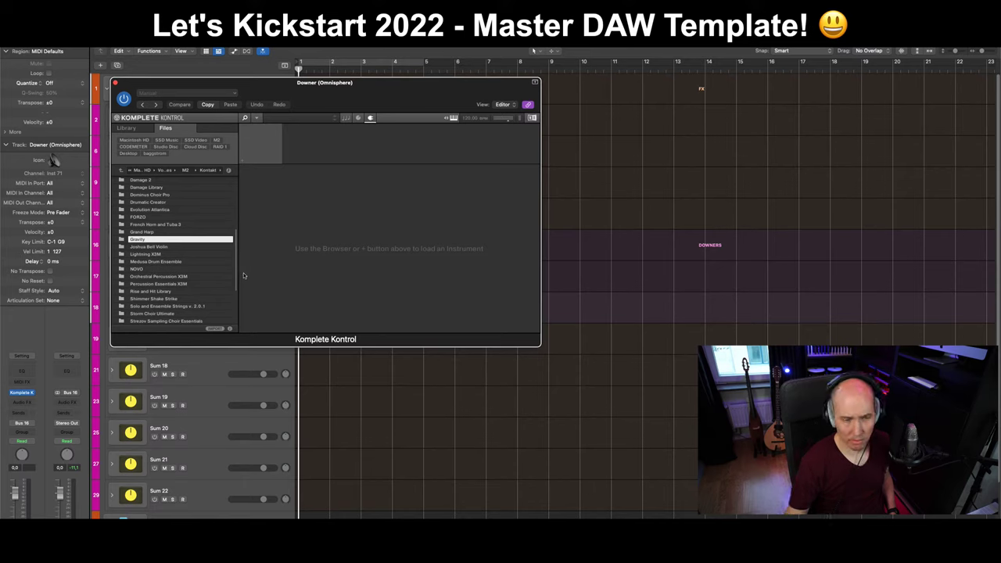
pyautogui.moveTo(238, 236); pyautogui.dragTo(241, 184)
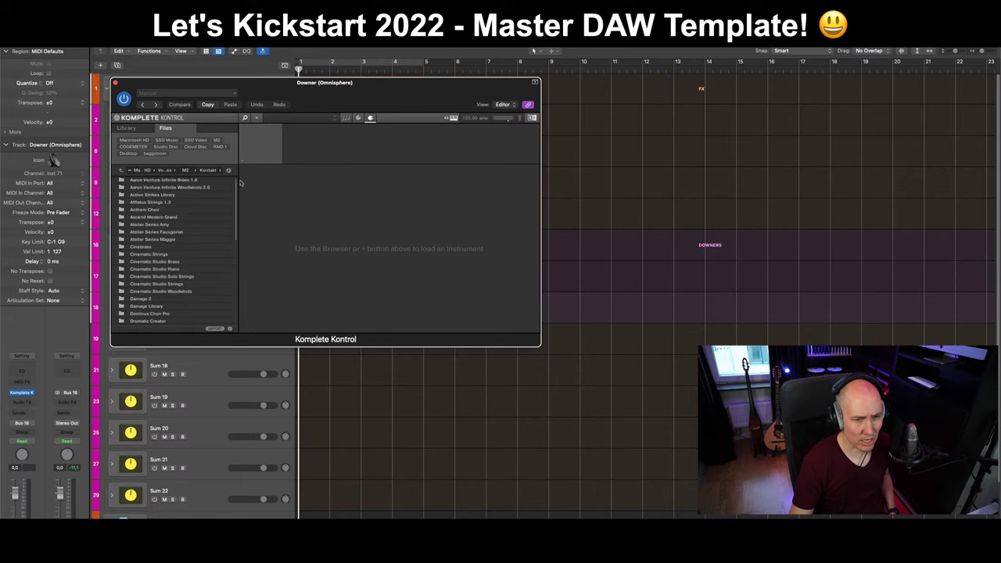
# Load D2 Ensemble Designer.nki from the Damage 2 Instruments folder into Komplete Kontrol.
pyautogui.doubleClick(159, 299)
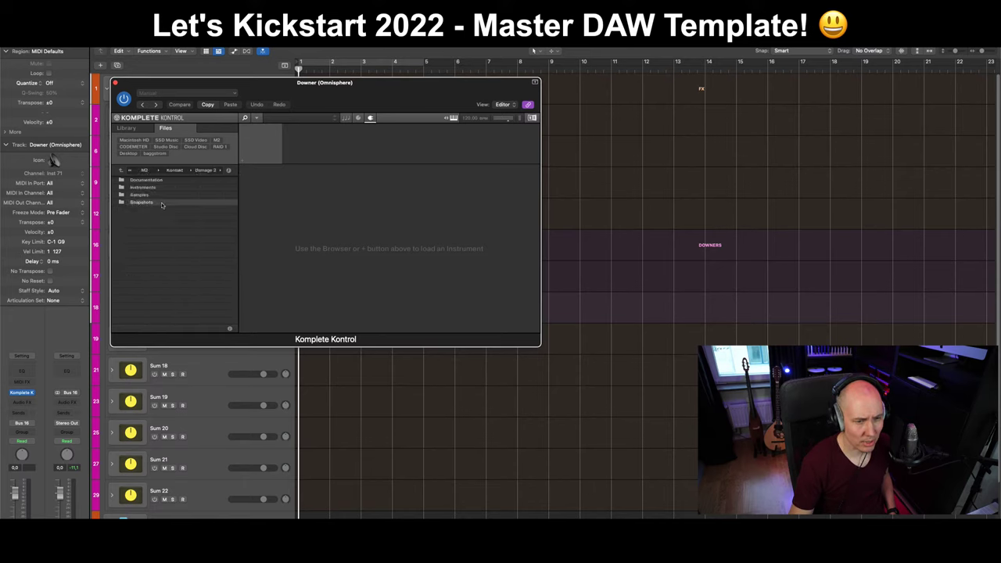
pyautogui.doubleClick(153, 187)
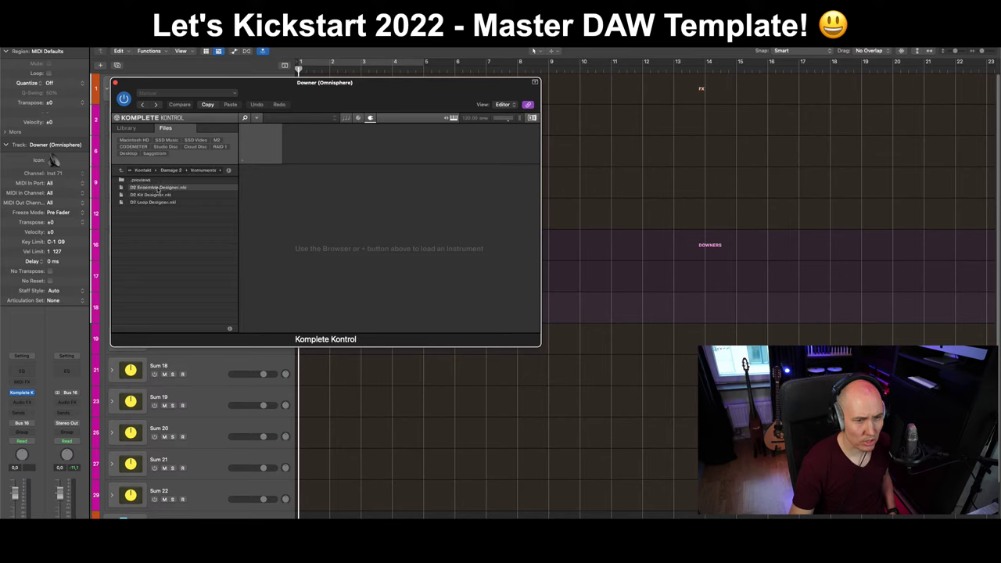
pyautogui.click(158, 187)
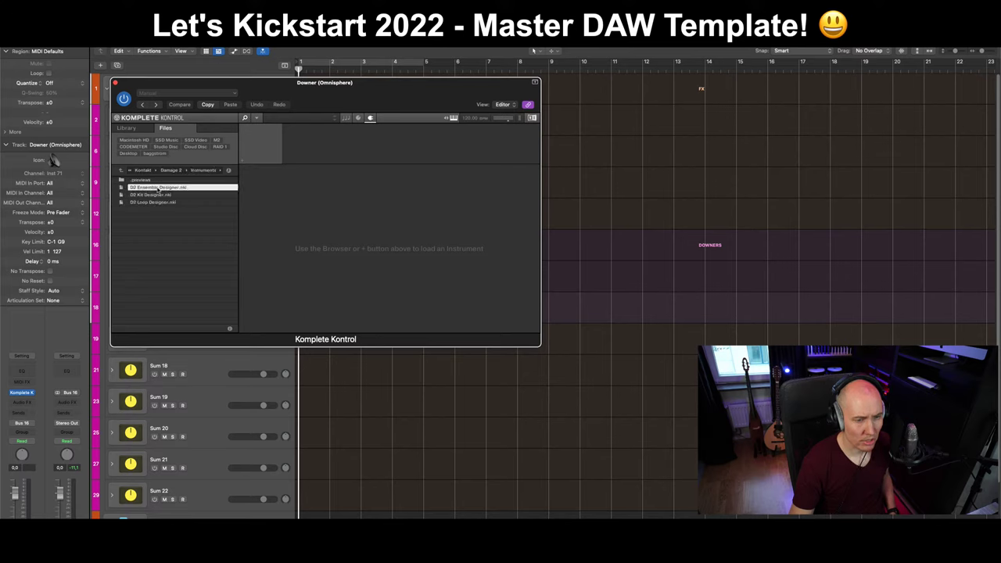
pyautogui.doubleClick(158, 188)
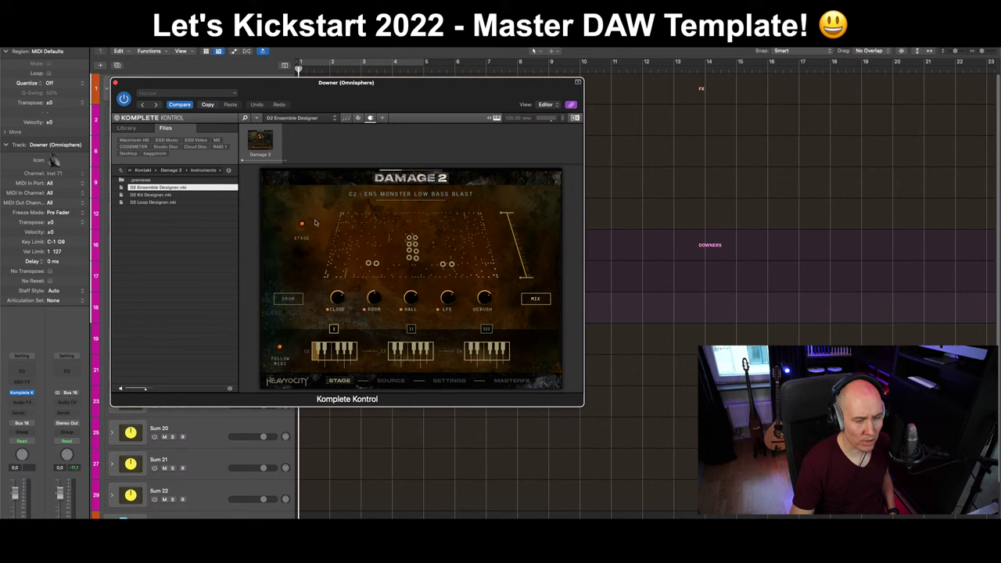
# Show the Damage 2 instrument header, examine its 10 Transitions snapshots, and close the plug-in window.
pyautogui.moveTo(432, 97); pyautogui.dragTo(450, 129)
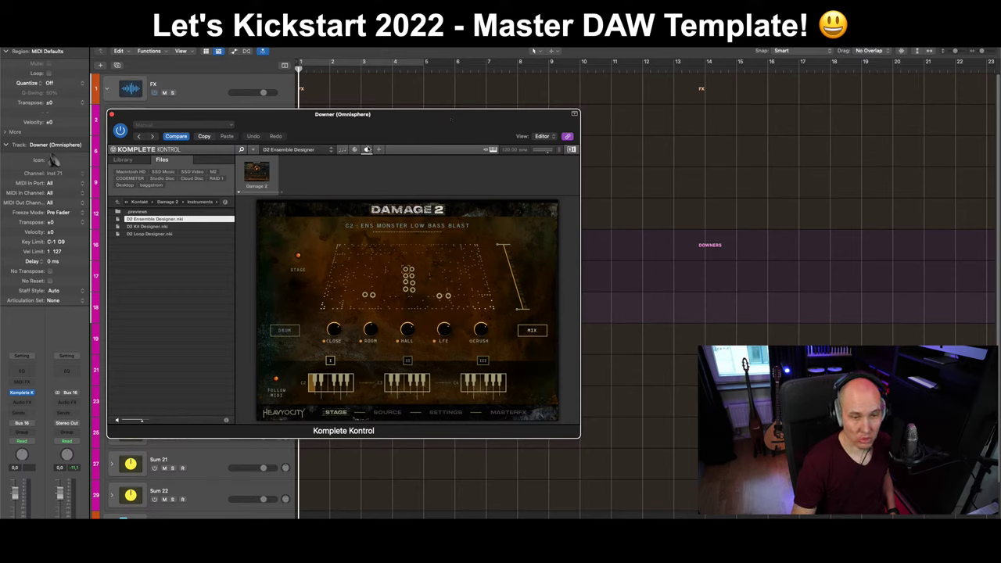
pyautogui.click(380, 149)
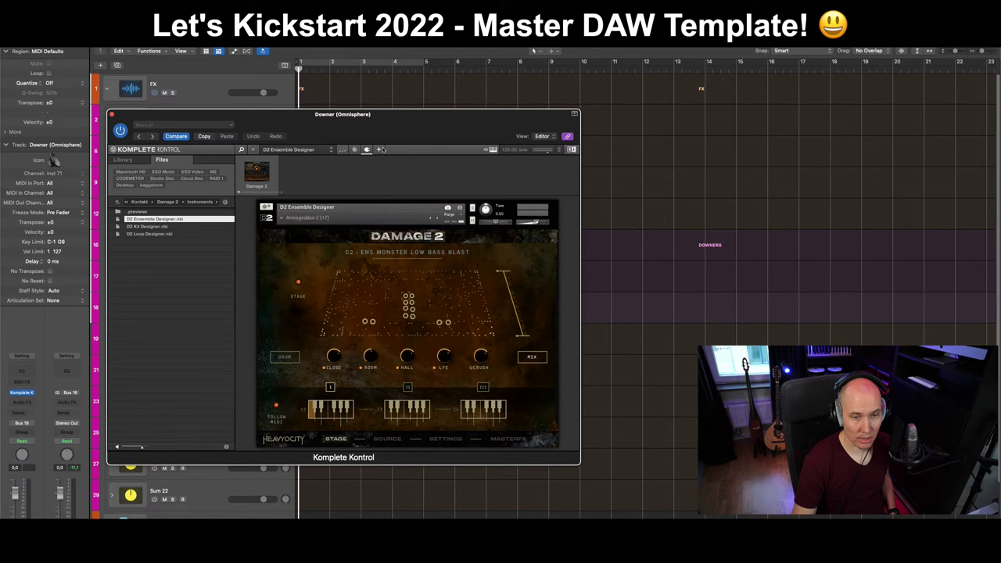
pyautogui.click(282, 218)
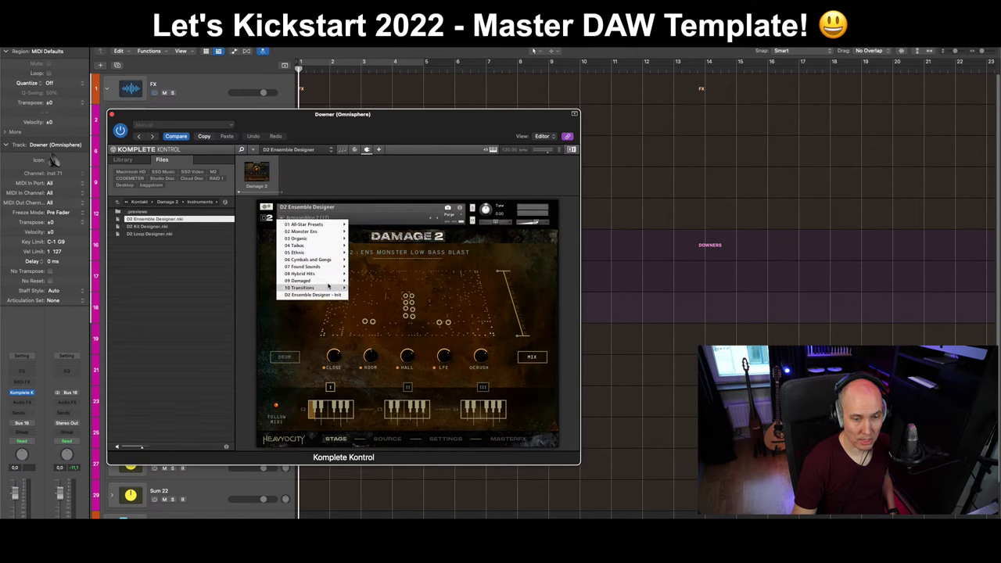
pyautogui.moveTo(330, 287)
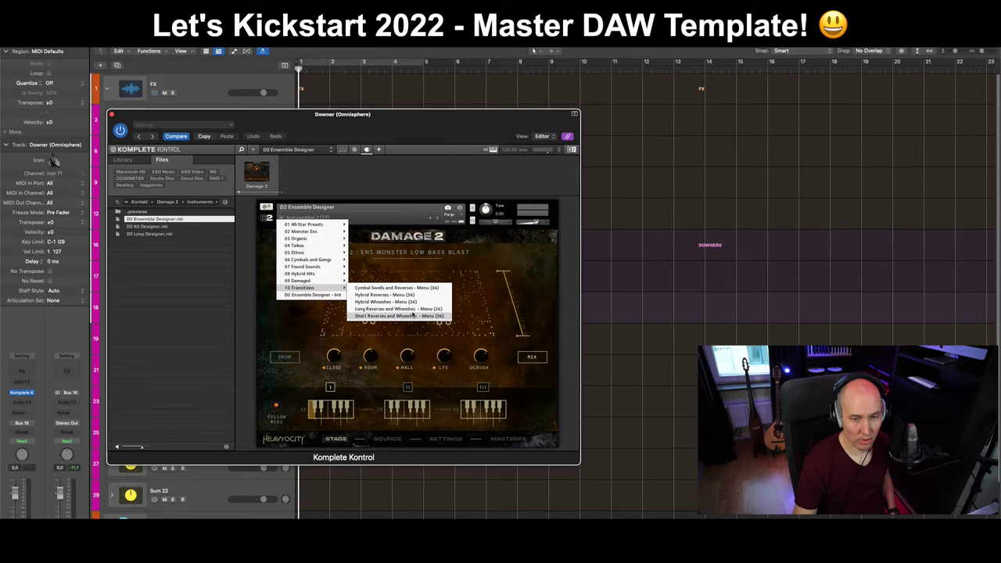
pyautogui.press('super+w')
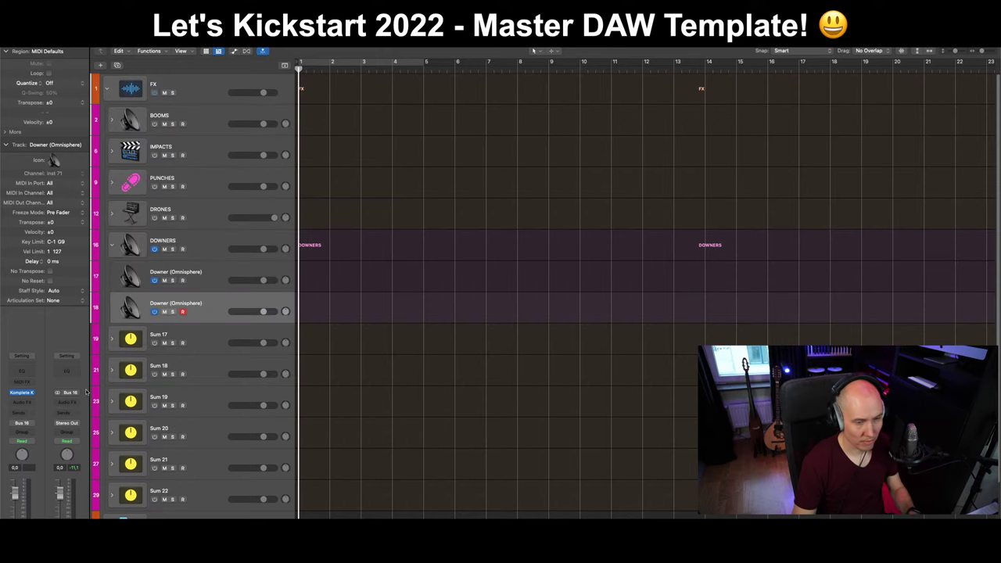
# Replace Komplete Kontrol with Alchemy on the second Downer (Omnisphere) track.
pyautogui.click(33, 393)
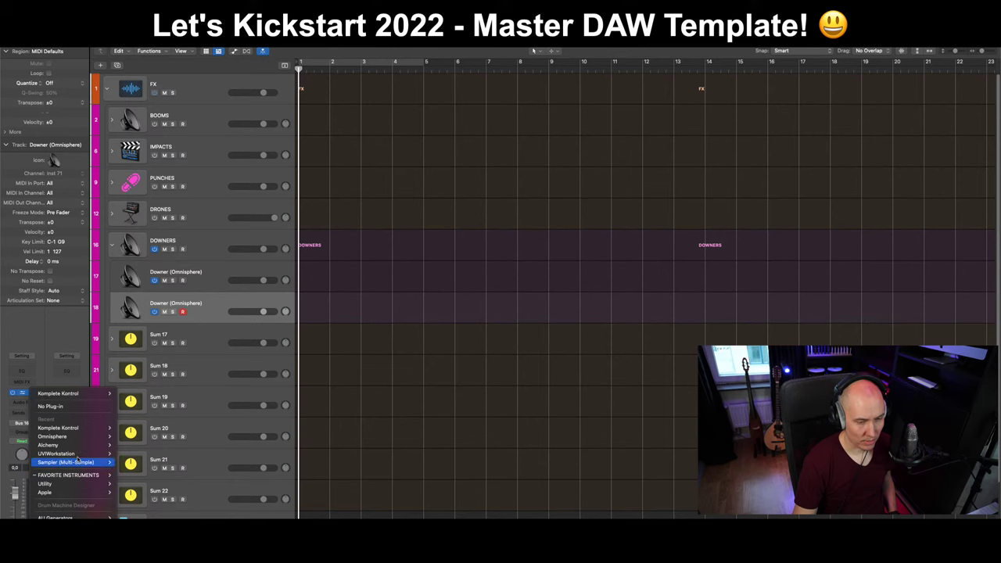
pyautogui.moveTo(78, 445)
pyautogui.click(132, 446)
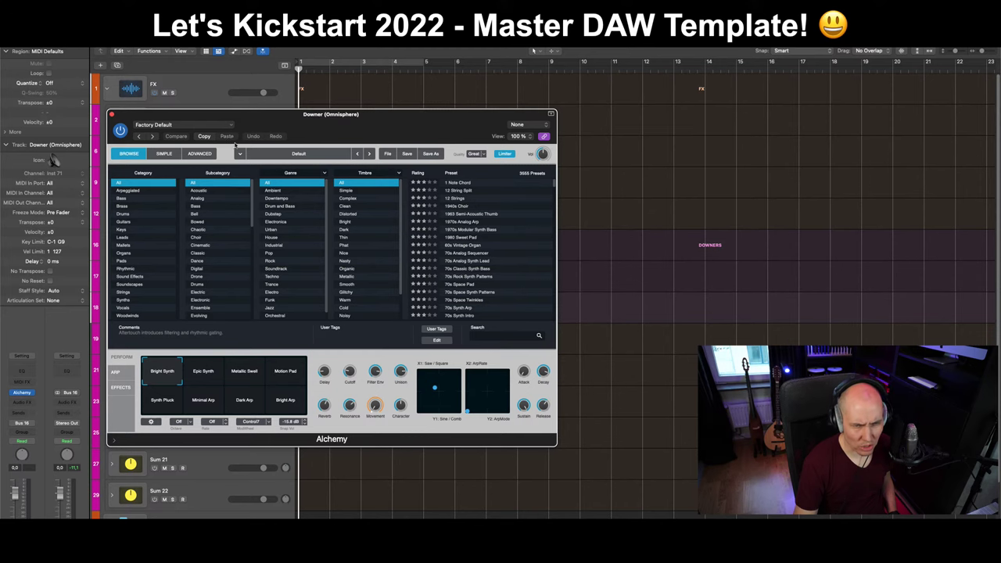
pyautogui.moveTo(438, 120); pyautogui.dragTo(441, 122)
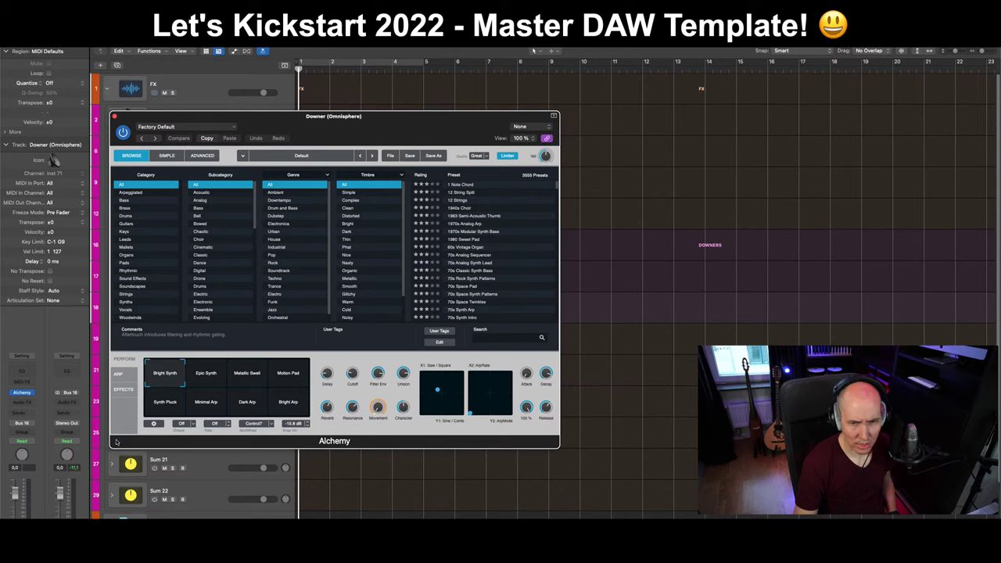
# Filter Alchemy's presets to the Sound Effects category and enlarge the plug-in window to 145%.
pyautogui.click(143, 279)
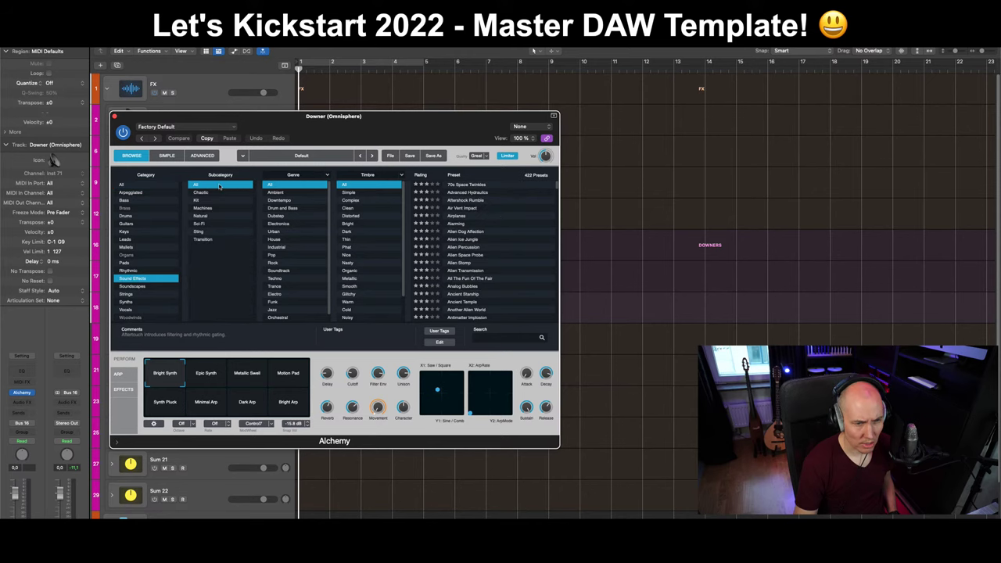
pyautogui.click(301, 156)
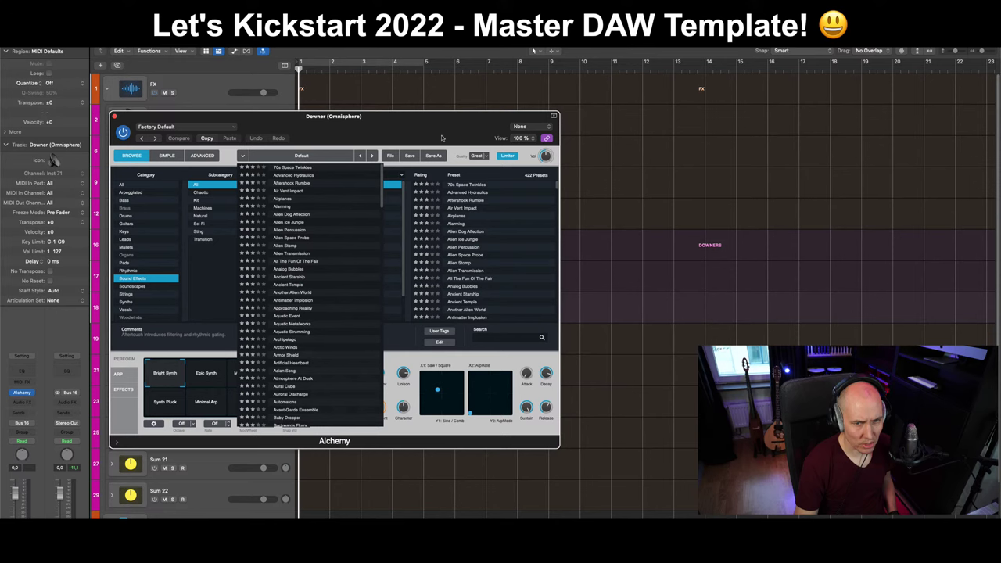
pyautogui.click(328, 157)
pyautogui.moveTo(336, 116); pyautogui.dragTo(364, 78)
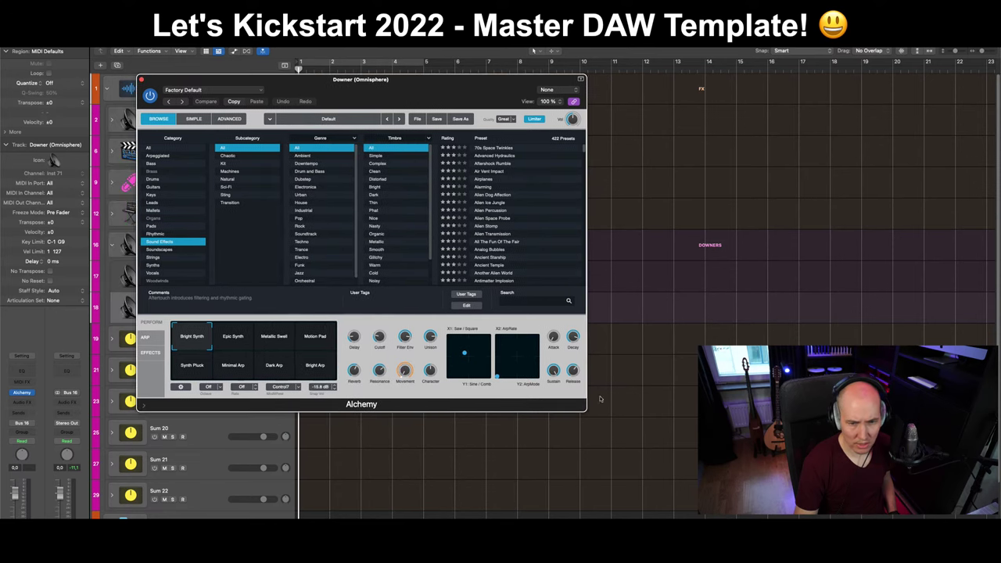
pyautogui.moveTo(587, 422); pyautogui.dragTo(789, 559)
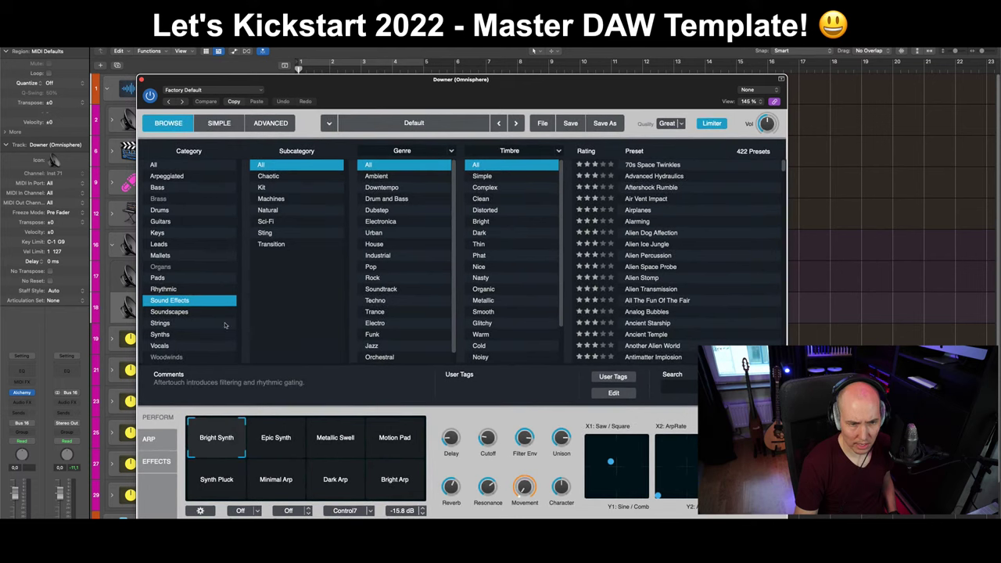
# Load Alchemy's Analog Slow Sweep preset from the Bass category's Sweep subcategory and close the plug-in window.
pyautogui.click(186, 188)
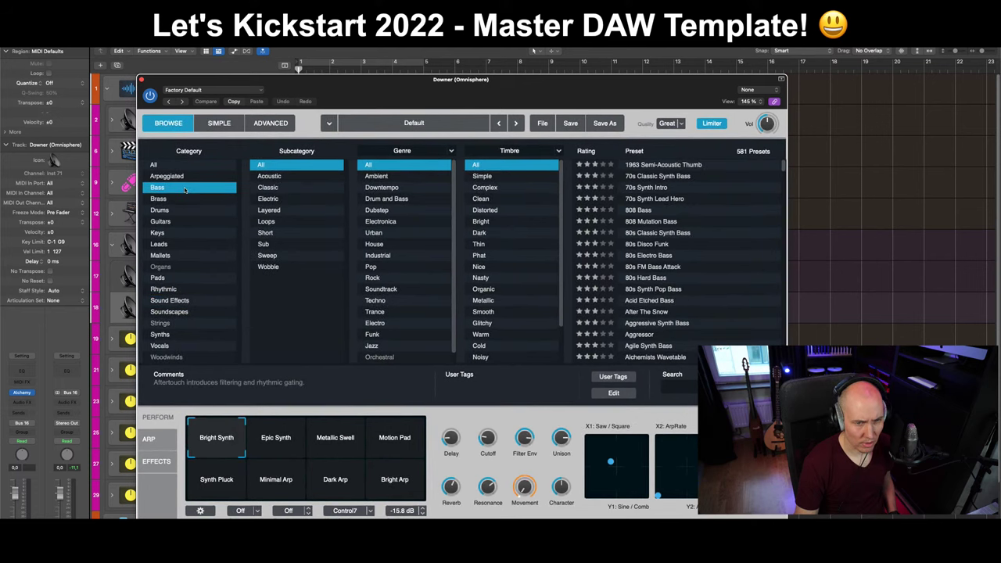
pyautogui.click(274, 245)
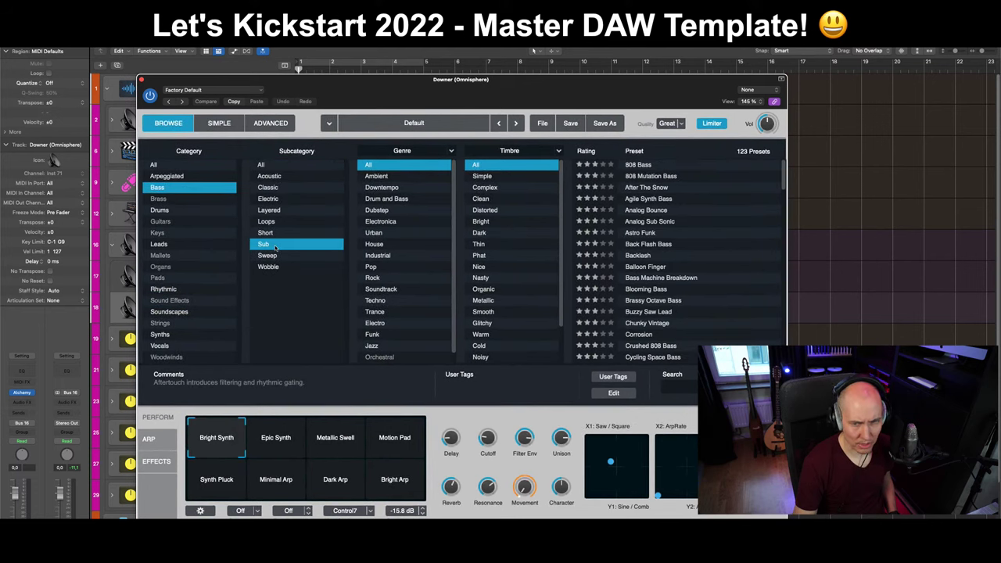
pyautogui.click(297, 255)
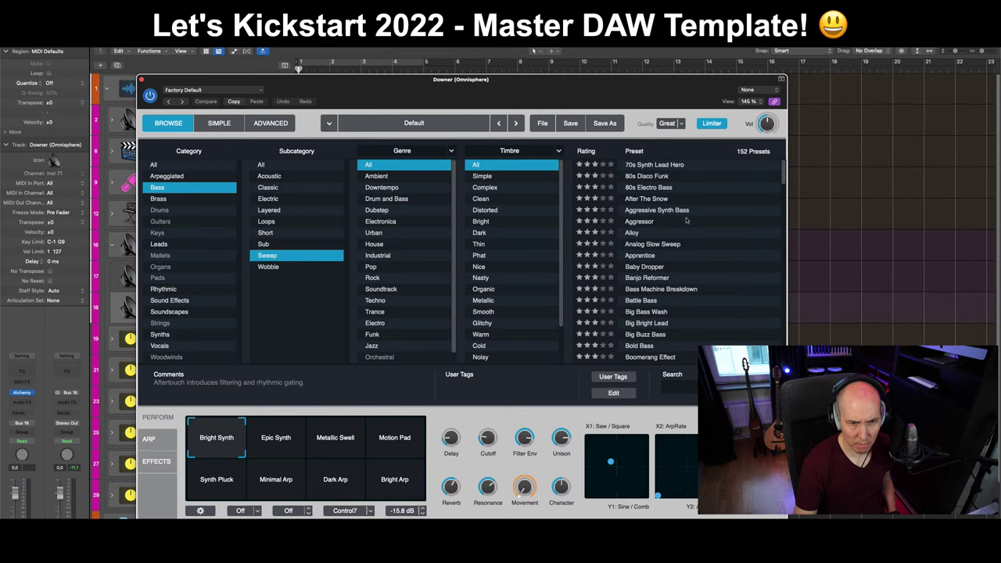
pyautogui.click(638, 244)
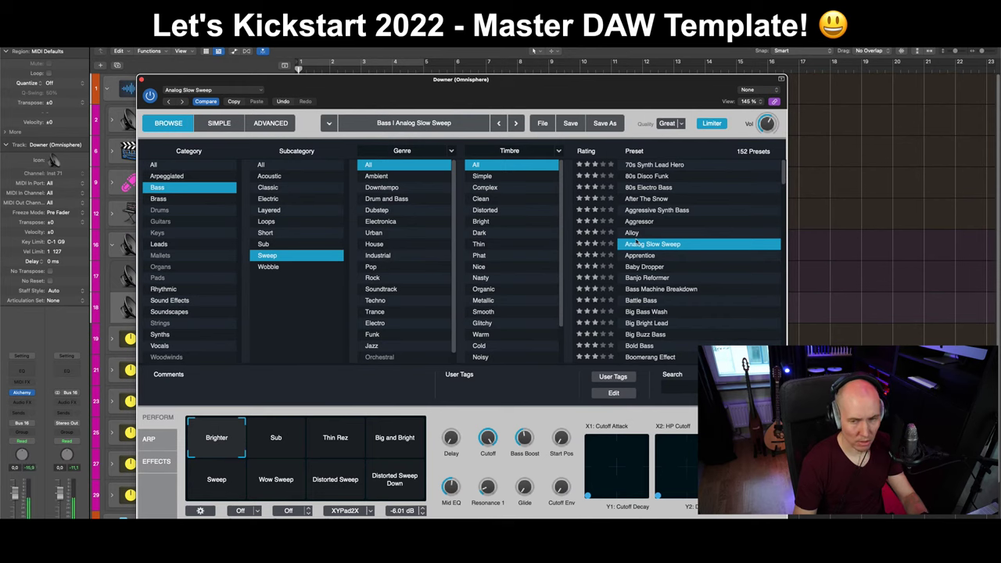
pyautogui.press('super+w')
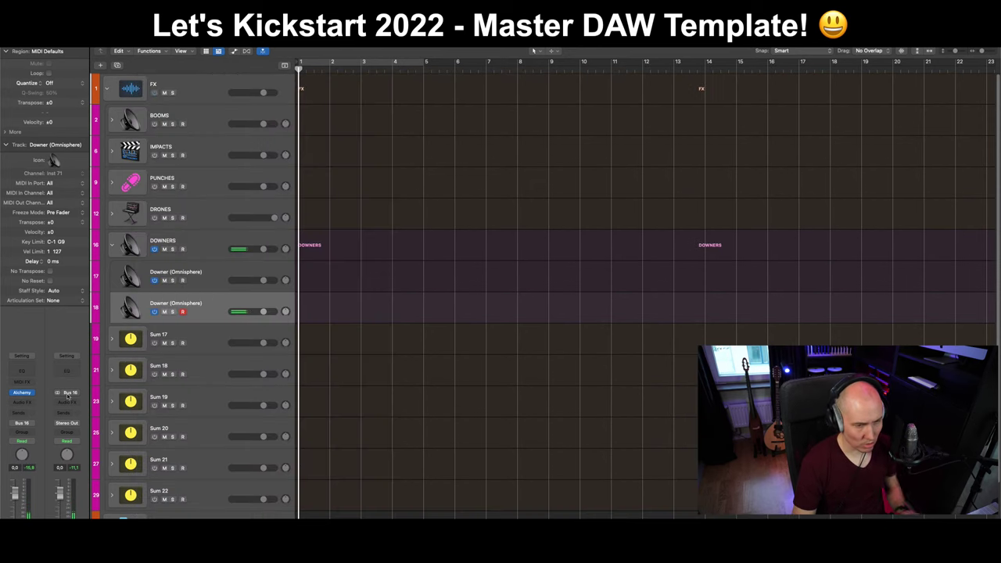
# Replace Alchemy with the stereo Diva instrument on the second Downer (Omnisphere) track and hide its plug-in window.
pyautogui.click(30, 392)
pyautogui.moveTo(57, 444)
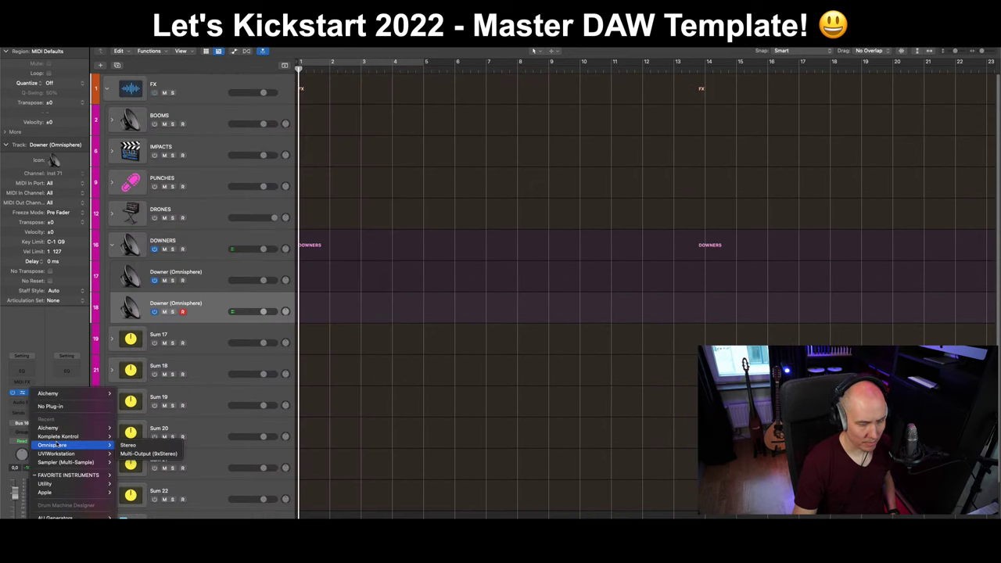
pyautogui.moveTo(76, 475)
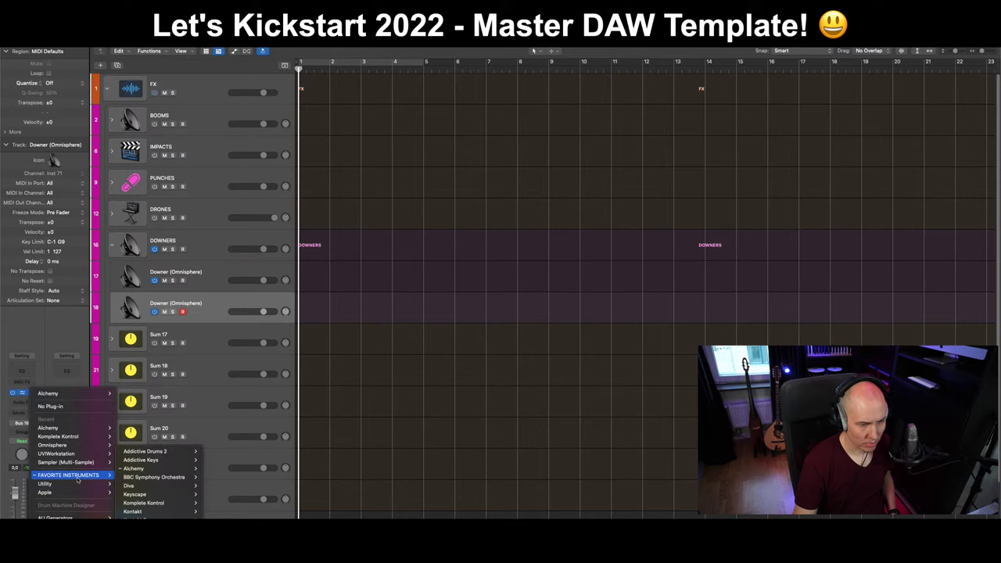
pyautogui.moveTo(191, 485)
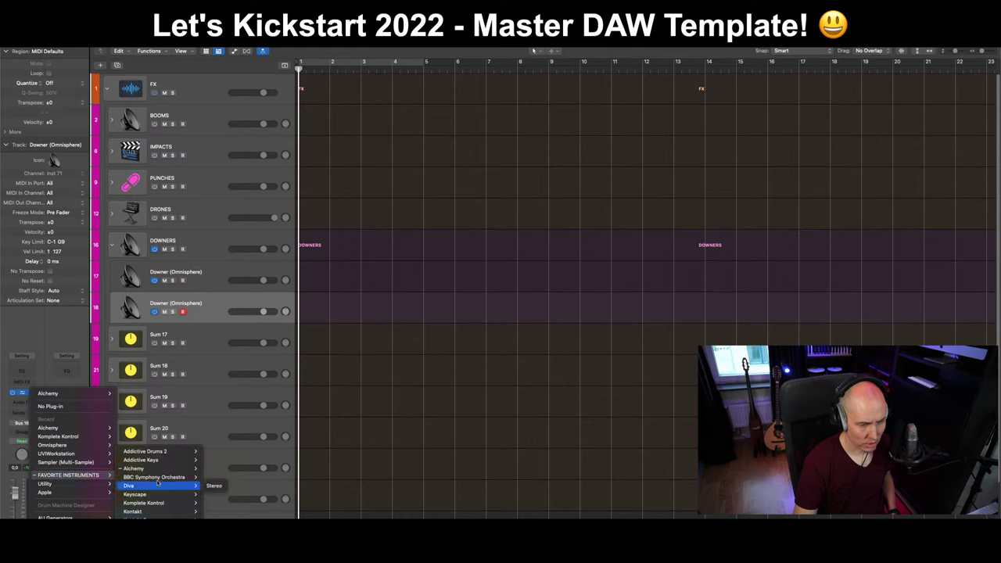
pyautogui.click(209, 487)
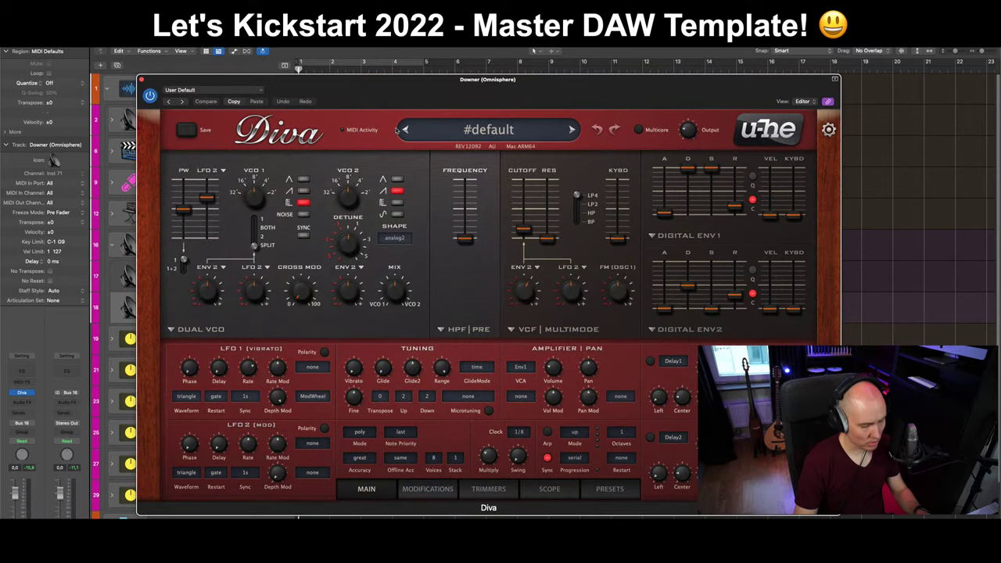
pyautogui.press('v')
pyautogui.press('v')
pyautogui.press('v')
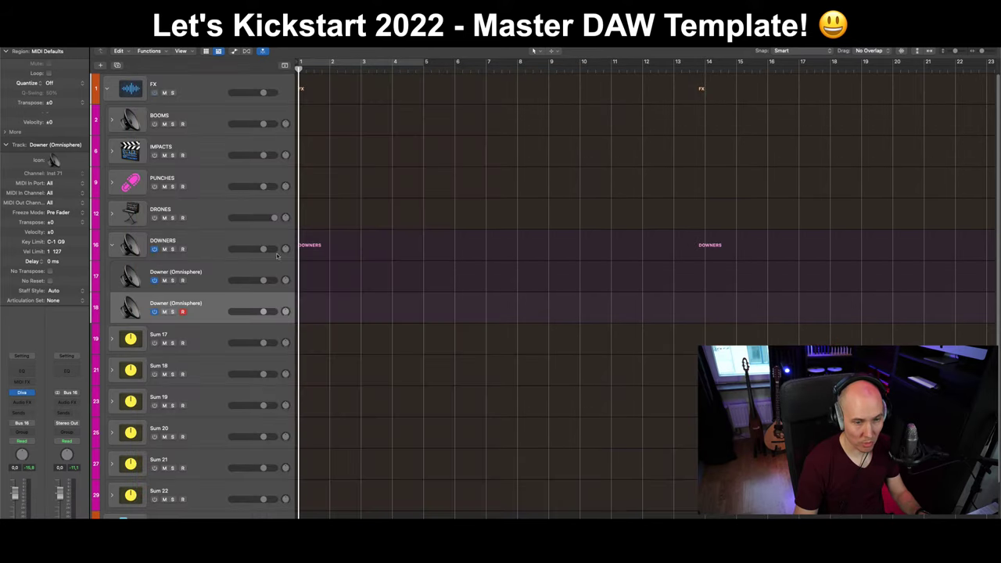
pyautogui.press('v')
pyautogui.press('v')
# Rename the second Downer track to "Downer (DIVA)" and duplicate it with its settings.
pyautogui.doubleClick(191, 305)
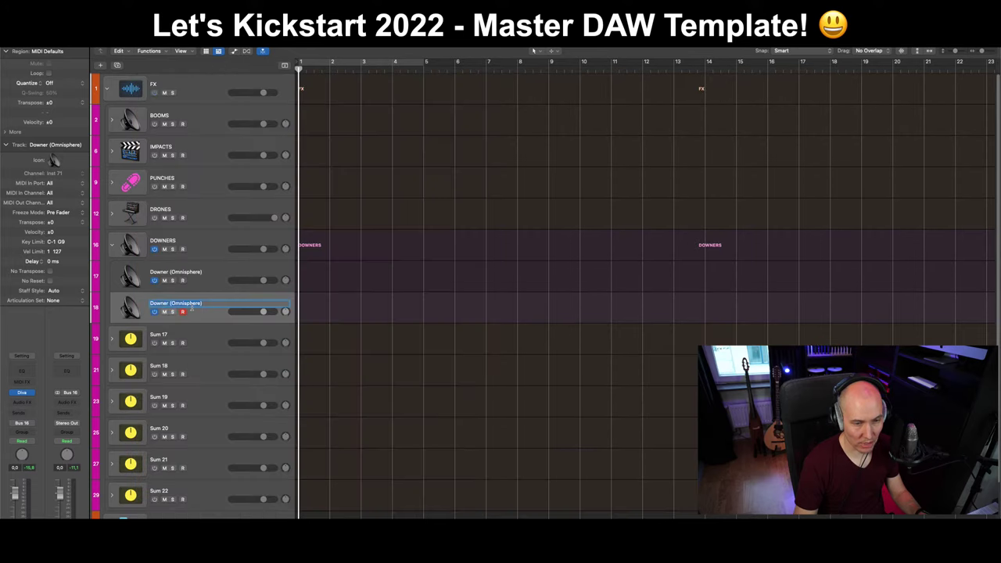
pyautogui.write('Downer (DIVA)')
pyautogui.press('Return')
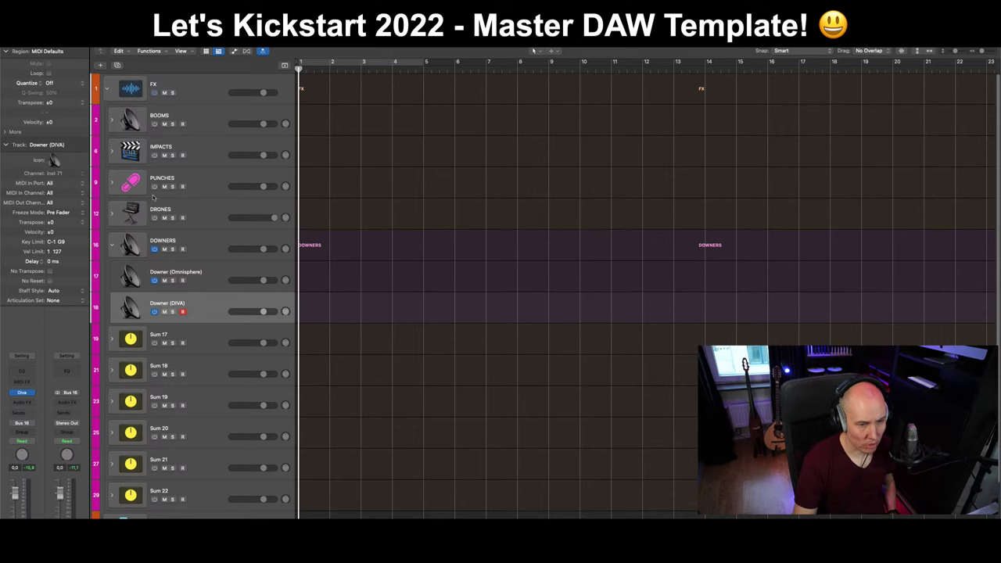
pyautogui.click(117, 65)
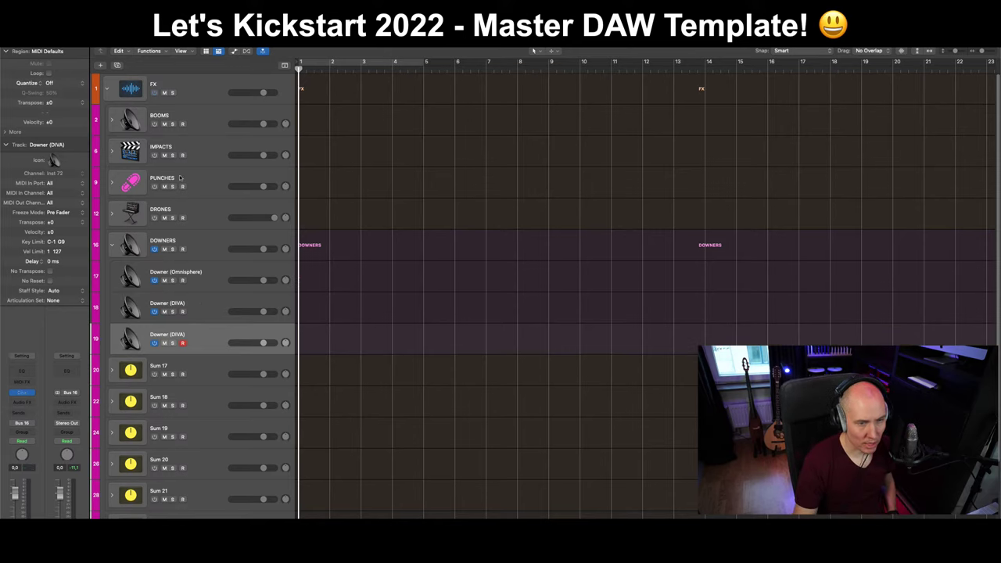
# Select the first Downer (DIVA) track, look at its default Diva patch and close the plug-in window.
pyautogui.doubleClick(207, 313)
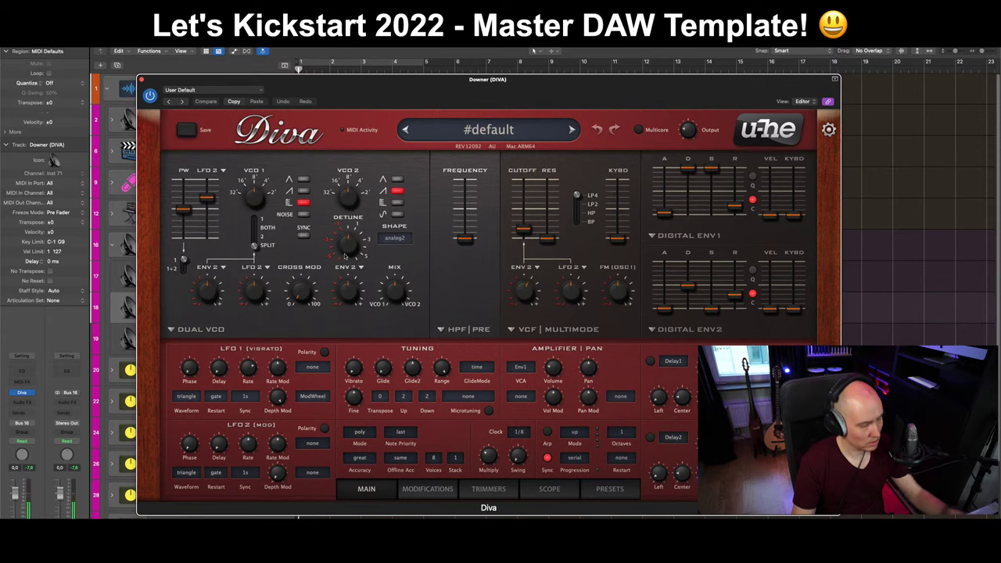
pyautogui.press('super+w')
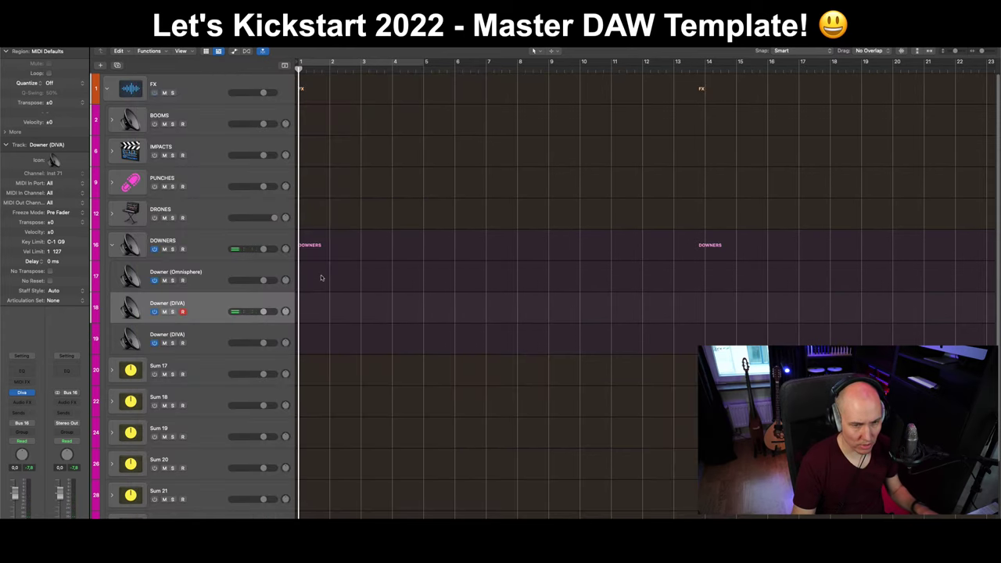
pyautogui.click(75, 36)
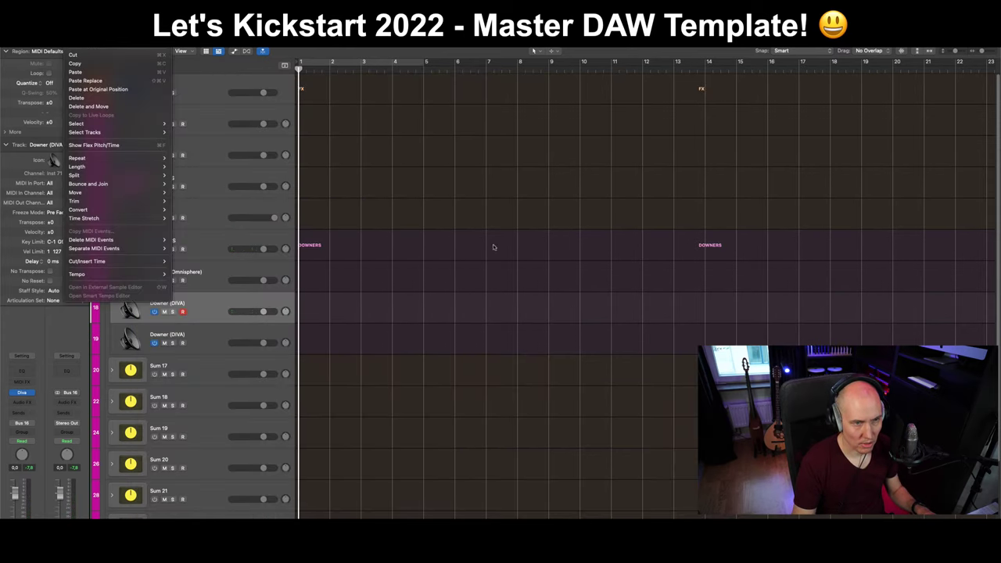
pyautogui.click(338, 314)
# Create a MIDI region at bar 1, place it on the first Downer (DIVA) track and open it in the Piano Roll.
pyautogui.rightClick(314, 333)
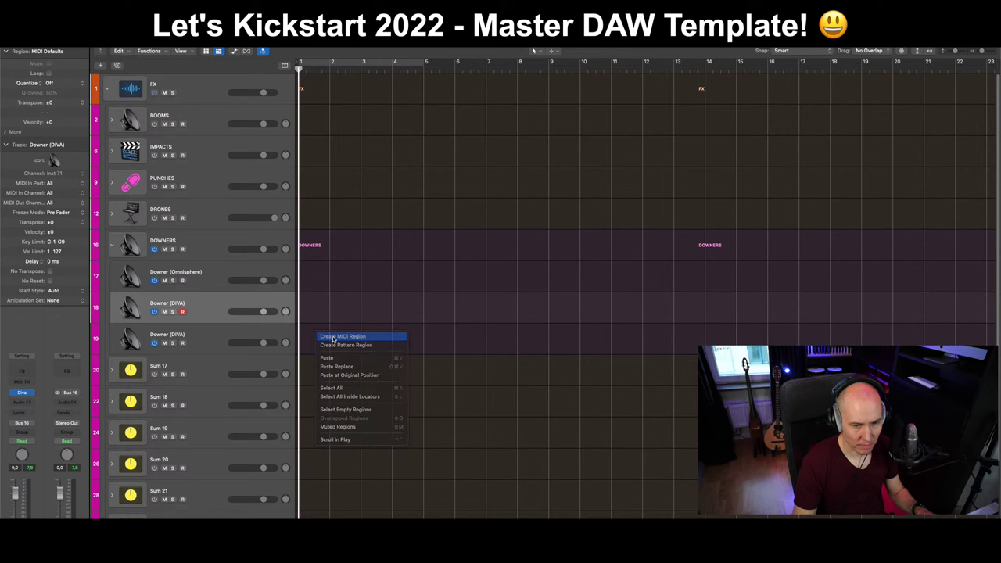
pyautogui.click(320, 338)
pyautogui.moveTo(317, 333); pyautogui.dragTo(317, 307)
pyautogui.doubleClick(316, 306)
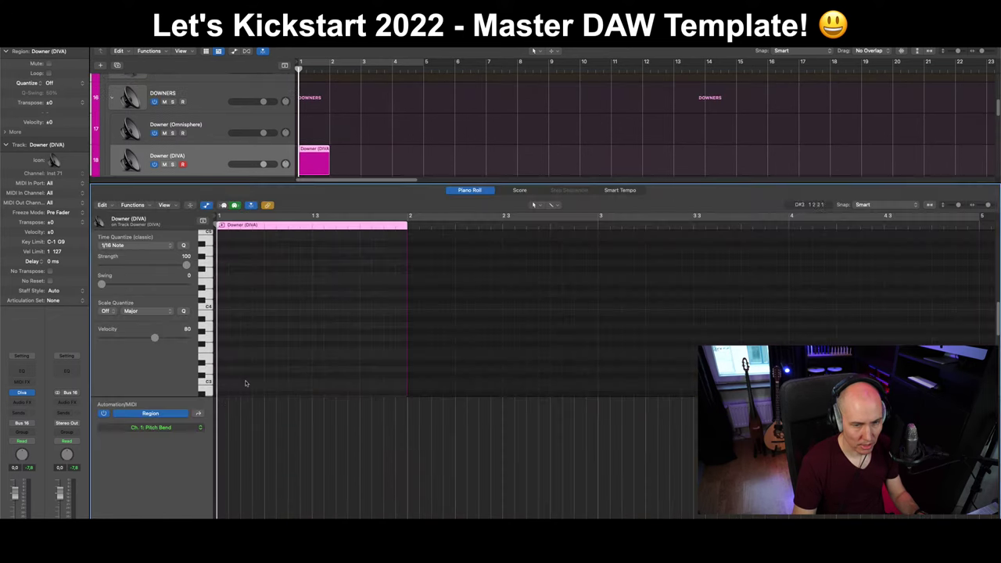
# Draw a one-bar C2 note with pitch bend automation falling to the minimum at the region's end, and play it with the editor closed.
pyautogui.scroll(-3, 228, 376)
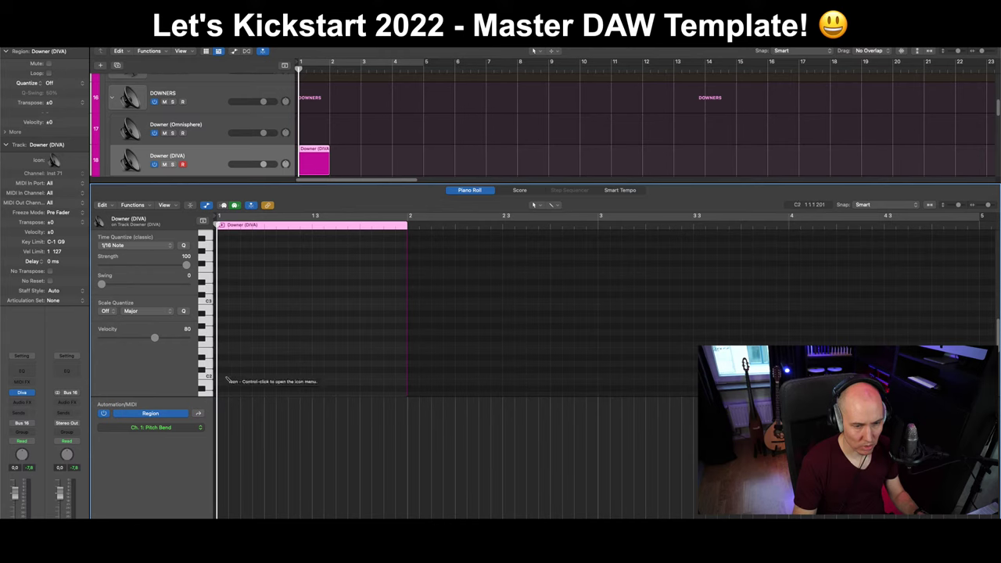
pyautogui.click(227, 377)
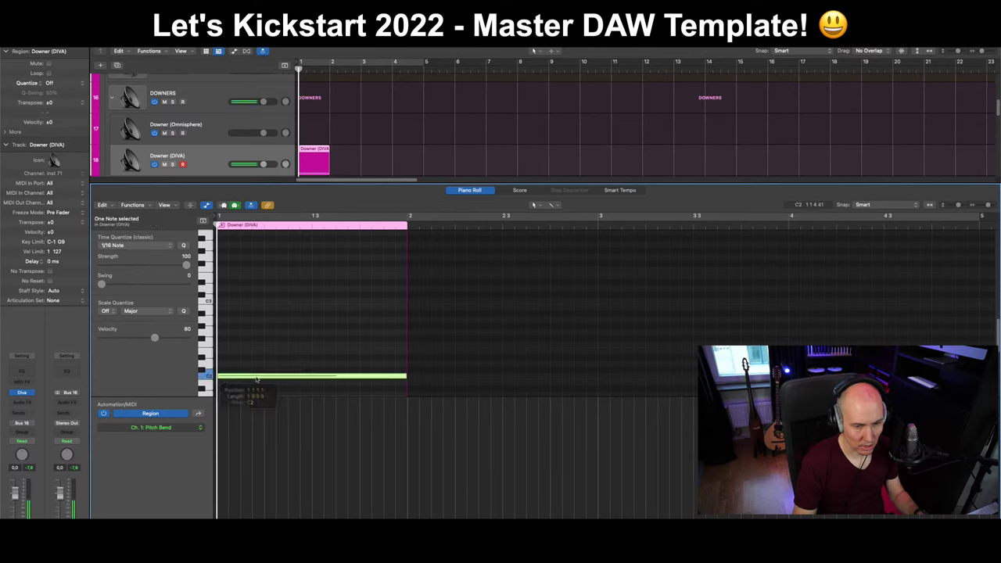
pyautogui.click(230, 490)
pyautogui.moveTo(218, 492); pyautogui.dragTo(219, 473)
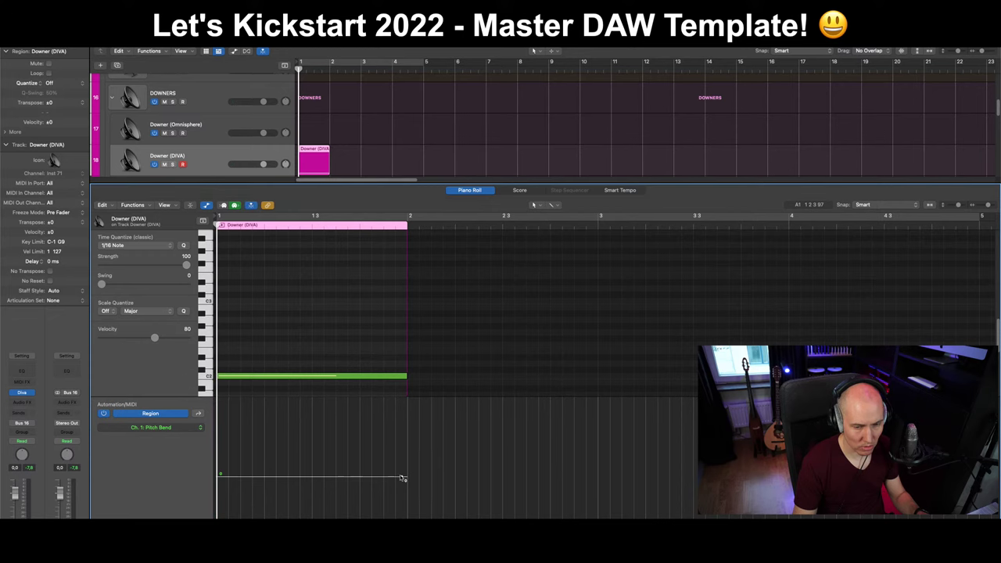
pyautogui.moveTo(402, 477); pyautogui.dragTo(403, 517)
pyautogui.press('e')
pyautogui.press('space')
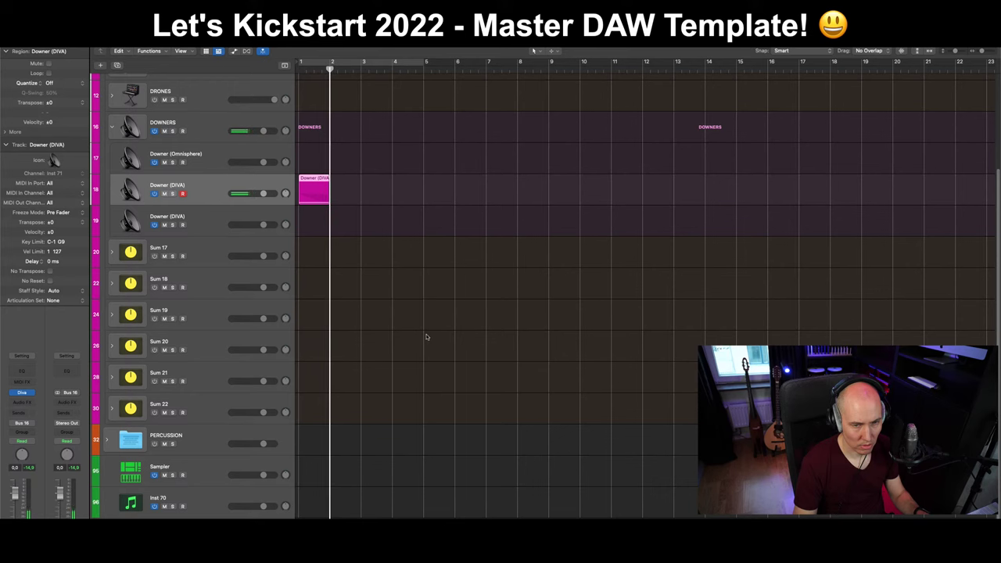
# Examine Diva's Modifications, Trimmers, Scope and Presets pages, return to the Main page and close the plug-in window.
pyautogui.press('v')
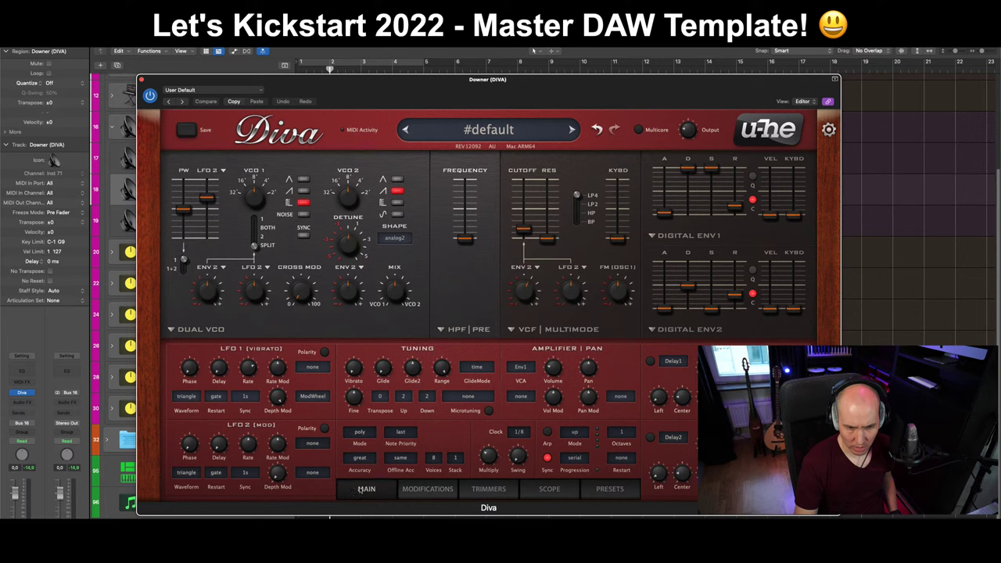
pyautogui.click(428, 489)
pyautogui.click(487, 490)
pyautogui.click(548, 490)
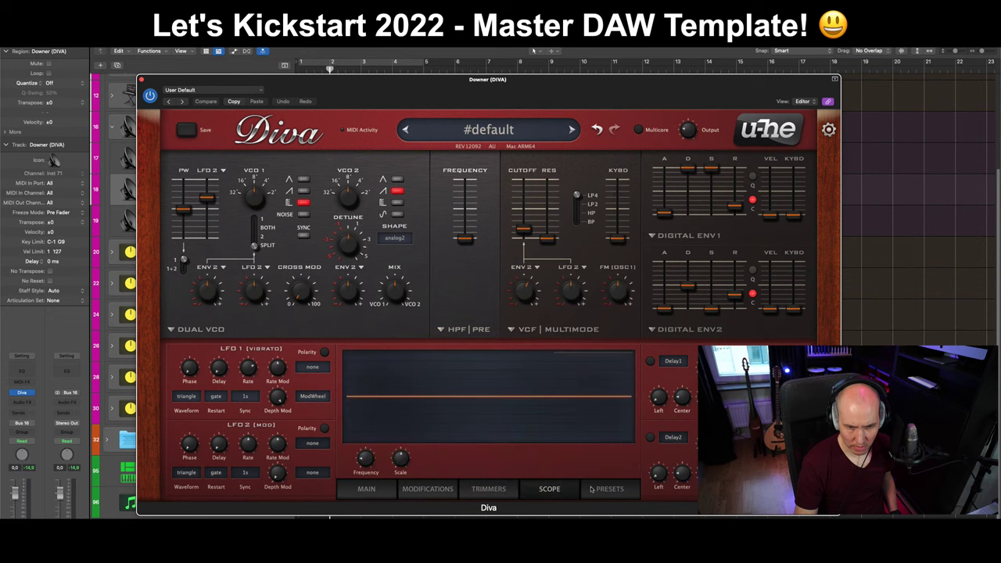
pyautogui.click(593, 489)
pyautogui.click(389, 489)
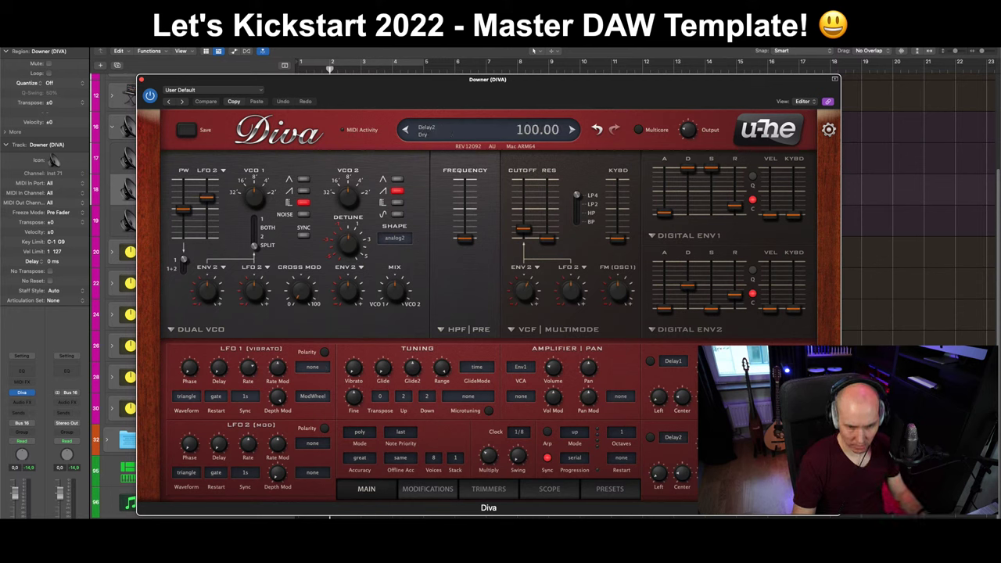
pyautogui.press('super+w')
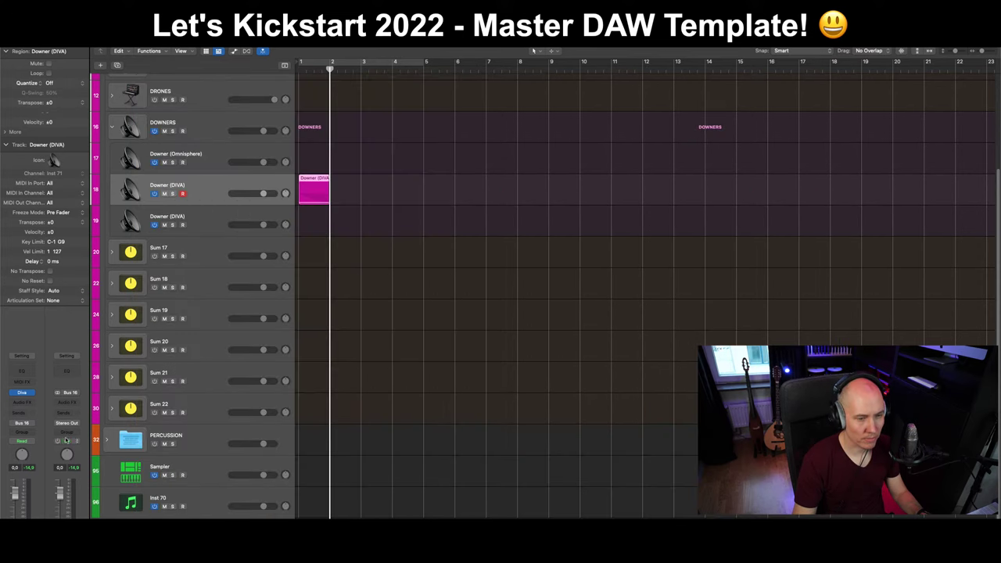
# Replace Diva with Komplete Kontrol on the first Downer (DIVA) track and browse its files up to the Kontakt folder on M2.
pyautogui.click(32, 393)
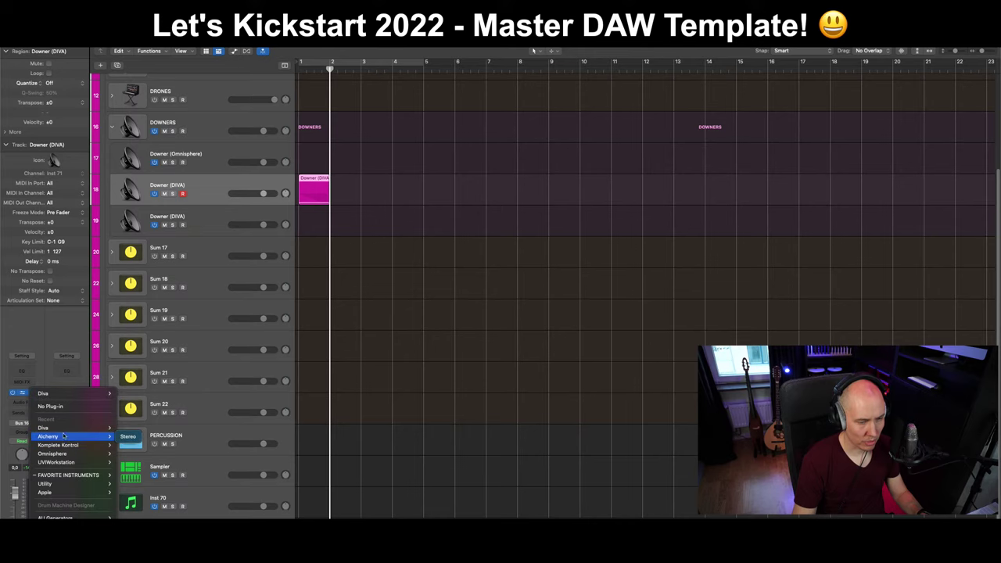
pyautogui.moveTo(75, 457)
pyautogui.click(129, 453)
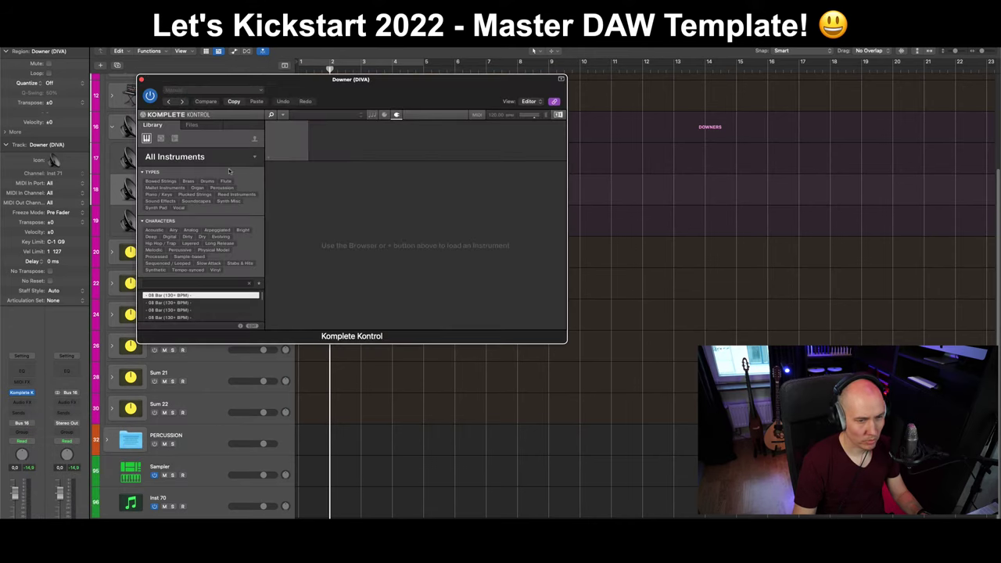
pyautogui.click(201, 126)
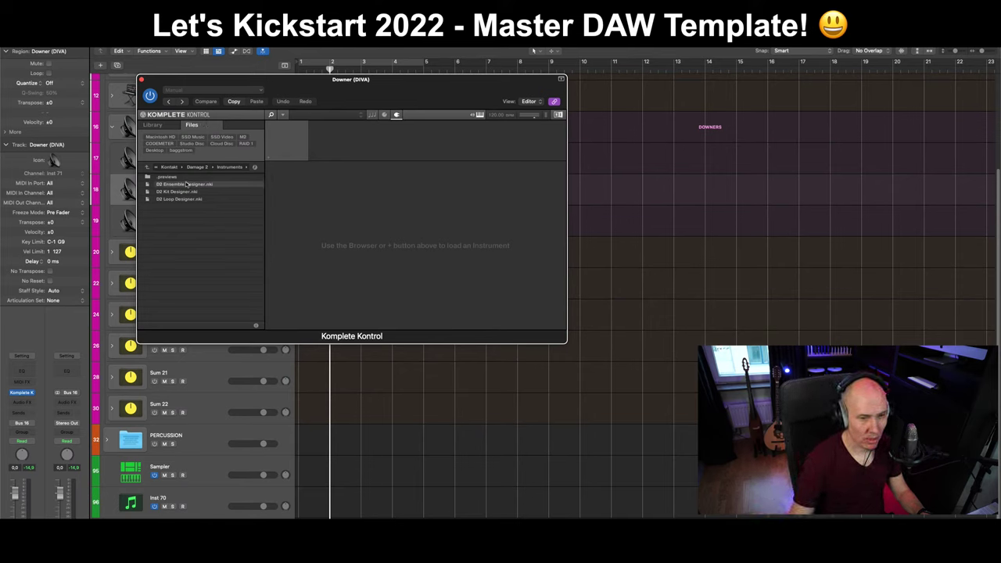
pyautogui.click(147, 167)
pyautogui.click(147, 166)
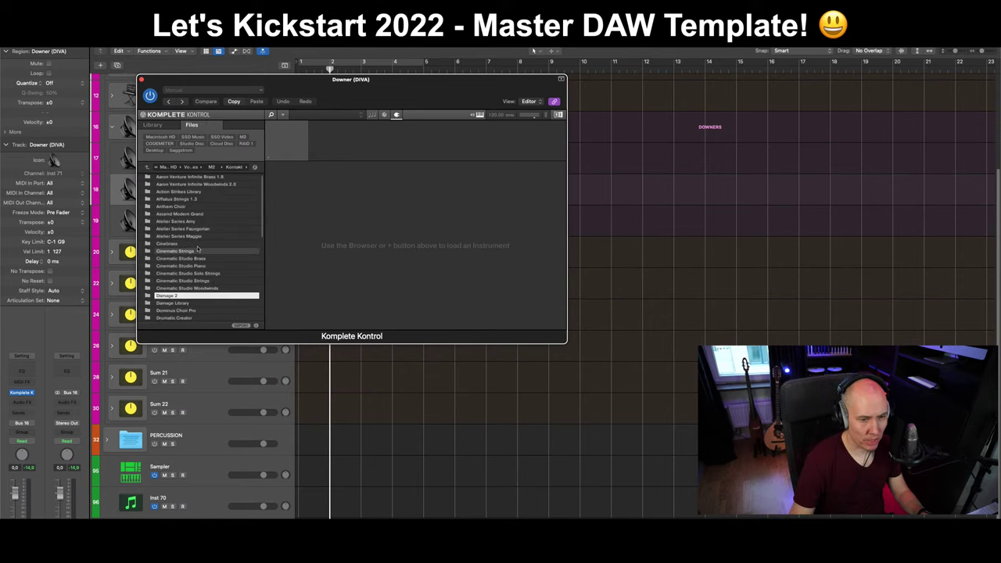
# Load 12. DROPS.nki from the Instruments folder of the Evolution Atlantica library.
pyautogui.scroll(-1, 198, 249)
pyautogui.scroll(-3, 198, 249)
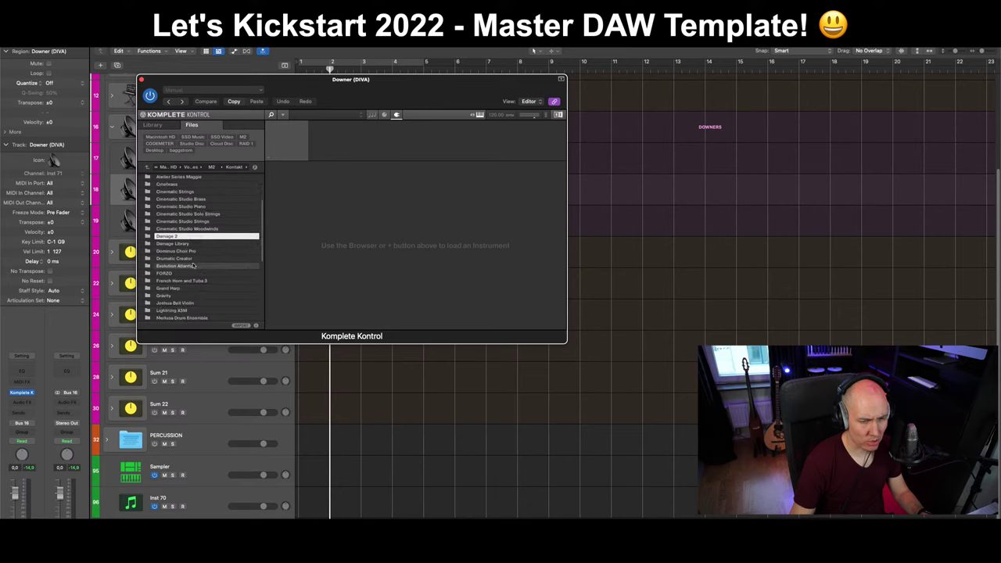
pyautogui.scroll(-1, 193, 267)
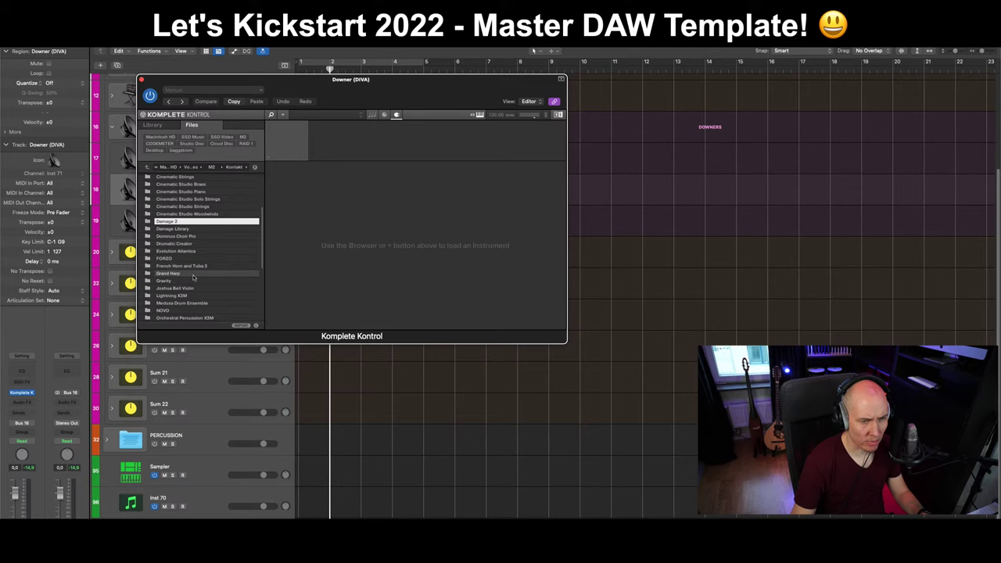
pyautogui.scroll(-1, 193, 277)
pyautogui.scroll(5, 193, 277)
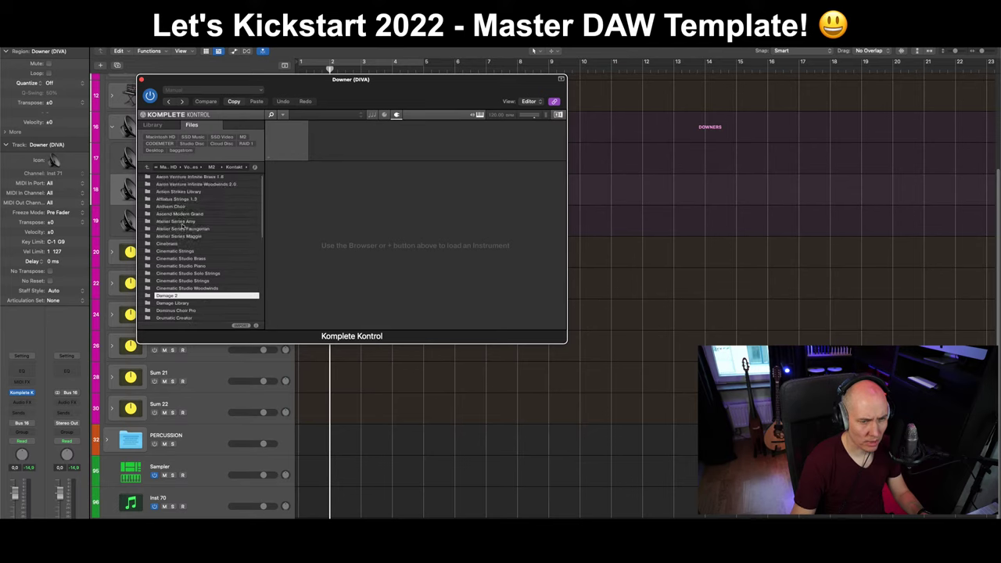
pyautogui.scroll(-5, 182, 226)
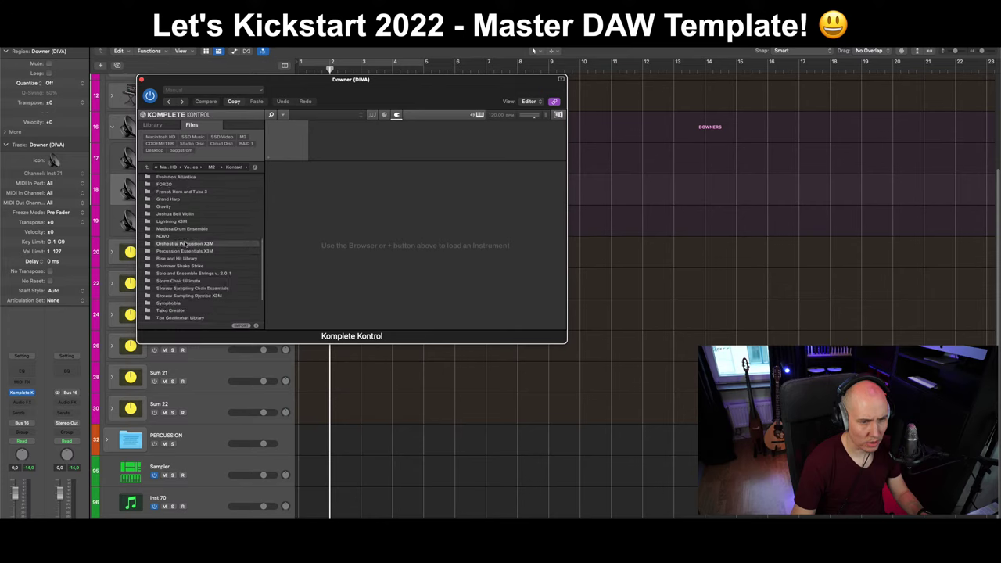
pyautogui.doubleClick(190, 178)
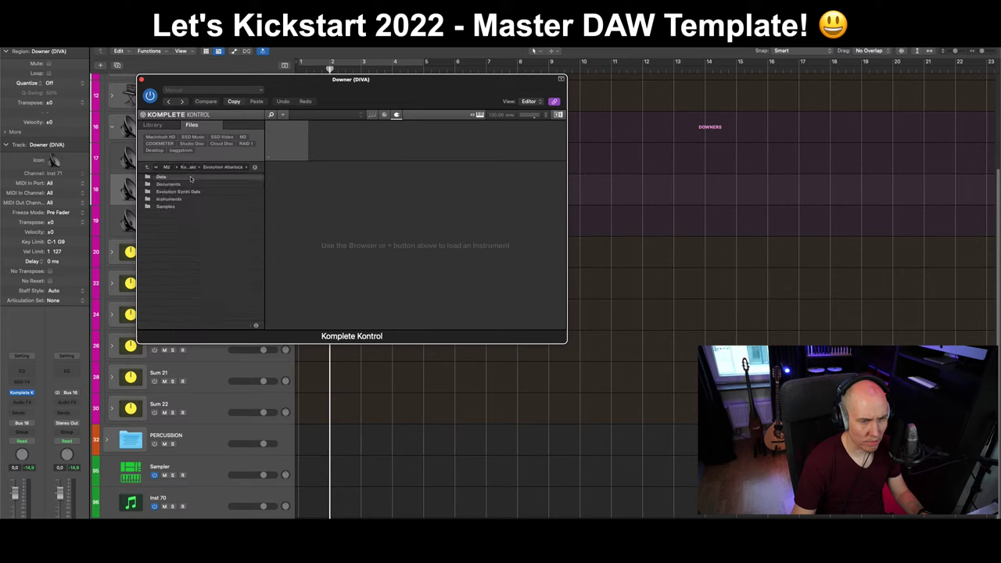
pyautogui.doubleClick(183, 199)
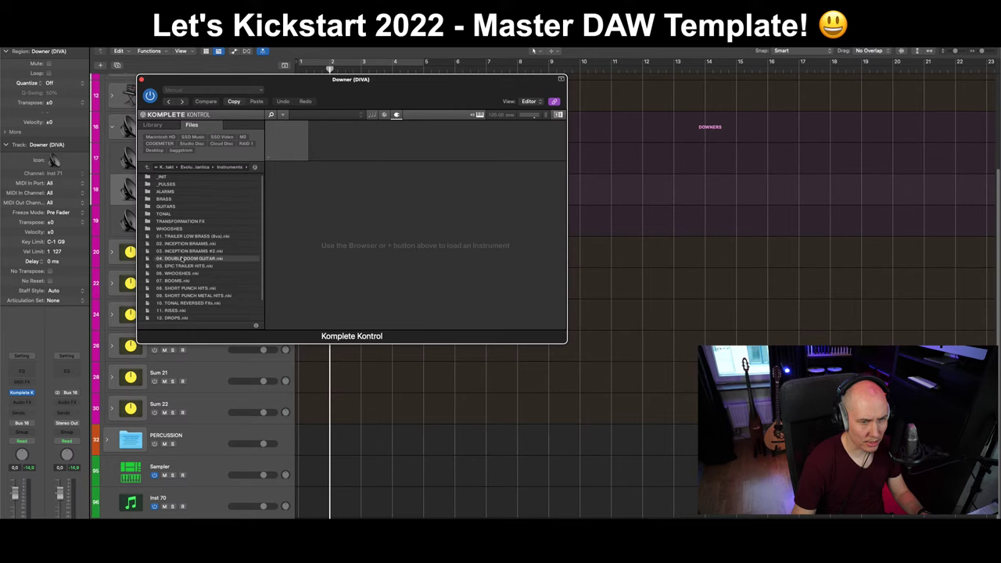
pyautogui.scroll(-1, 182, 262)
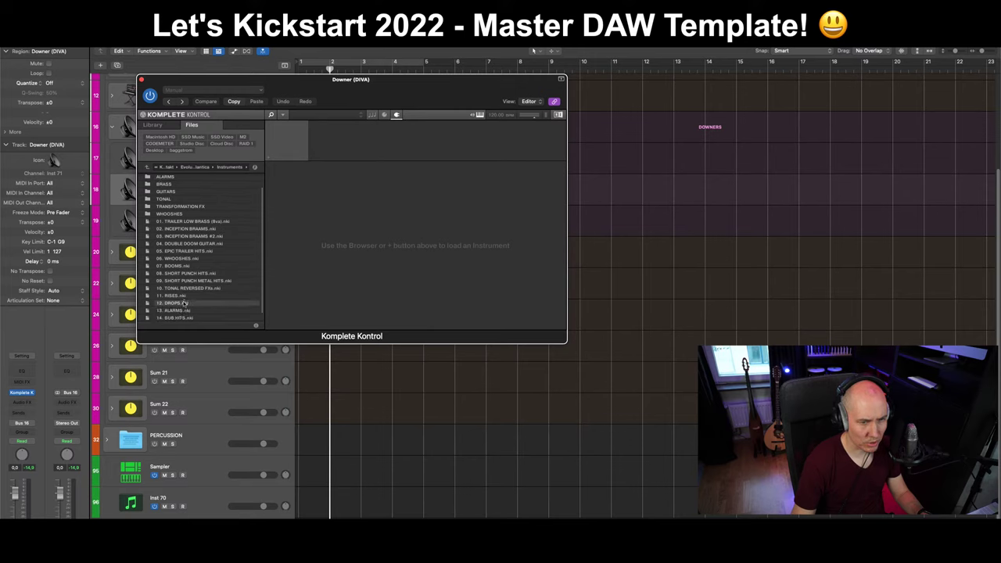
pyautogui.click(182, 305)
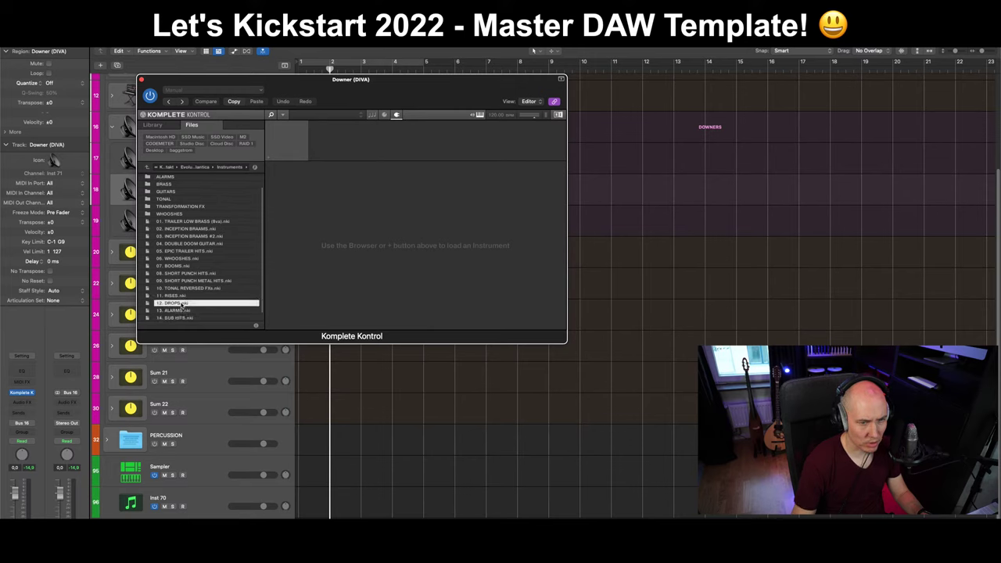
pyautogui.doubleClick(181, 305)
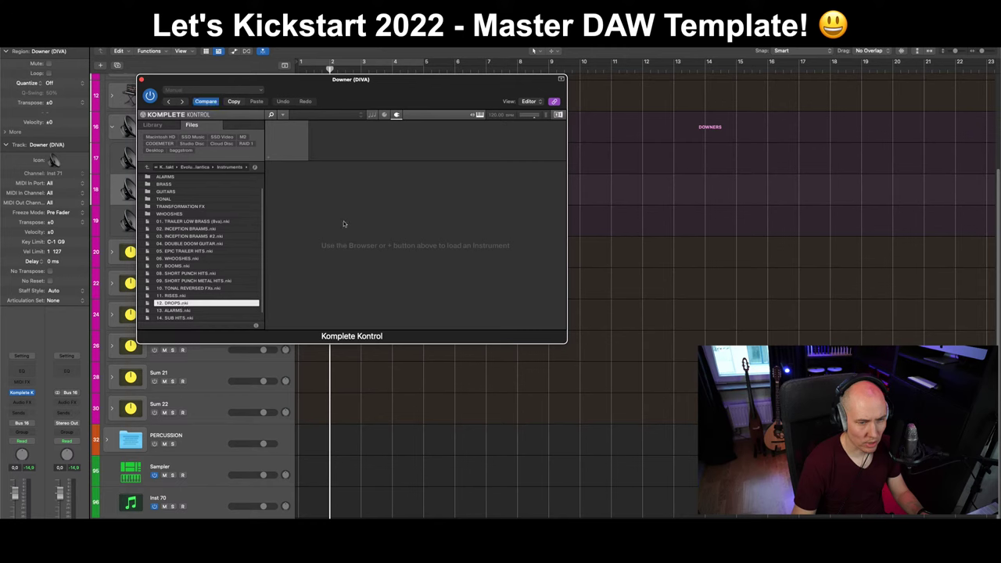
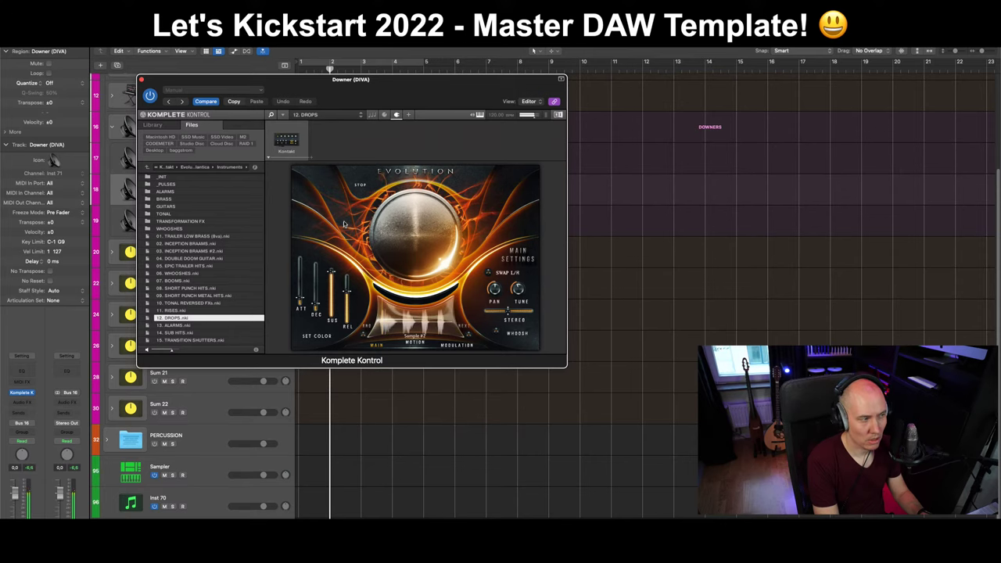
# Close the Komplete Kontrol window and rename the first Downer (DIVA) track as Downer (Atlantica).
pyautogui.press('super+w')
pyautogui.doubleClick(179, 185)
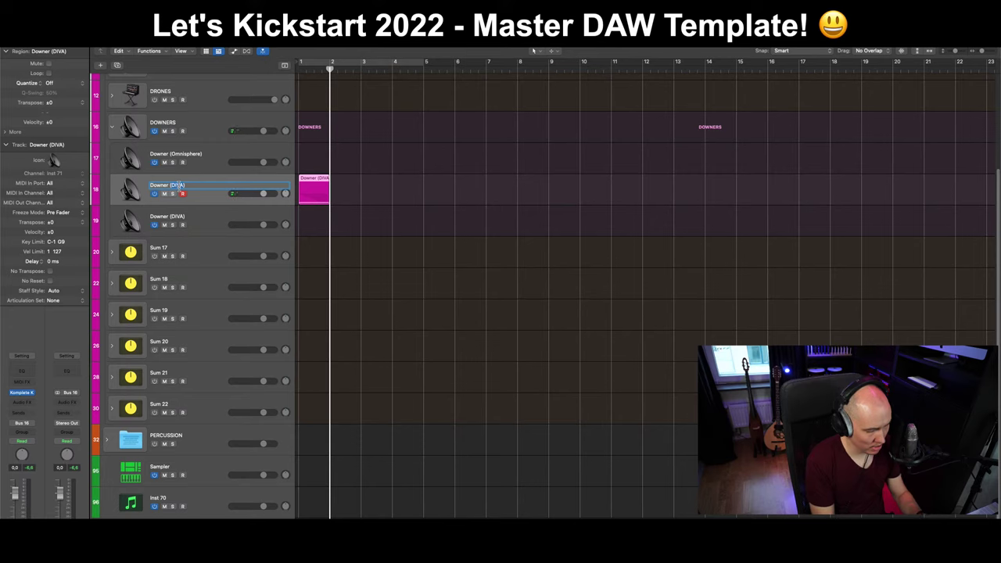
pyautogui.press('BackSpace')
pyautogui.press('BackSpace')
pyautogui.press('BackSpace')
pyautogui.press('BackSpace')
pyautogui.press('BackSpace')
pyautogui.write('Atmo')
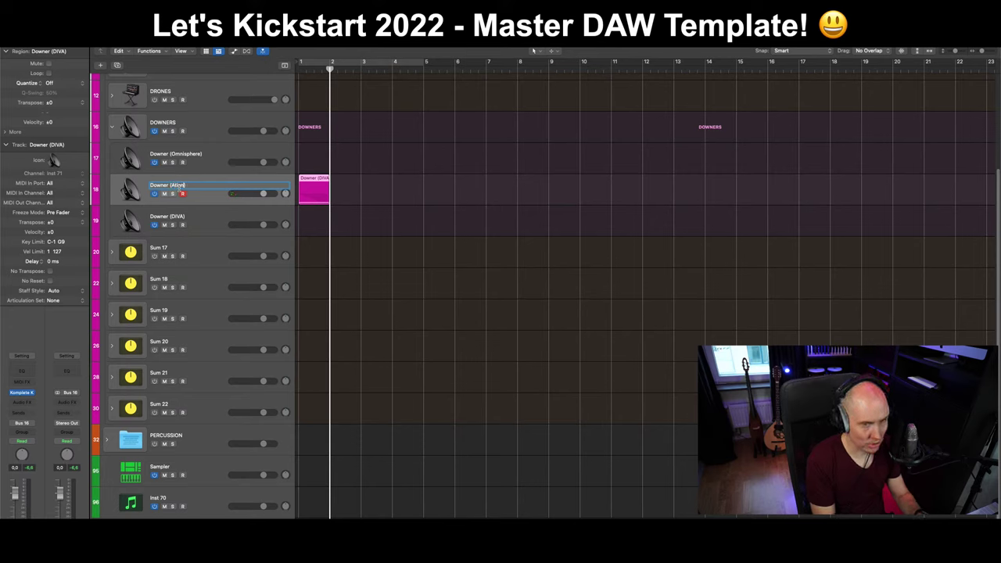
pyautogui.write('tica)')
pyautogui.press('Return')
# Delete the remaining Downer (DIVA) track and collapse the DOWNERS stack.
pyautogui.click(205, 210)
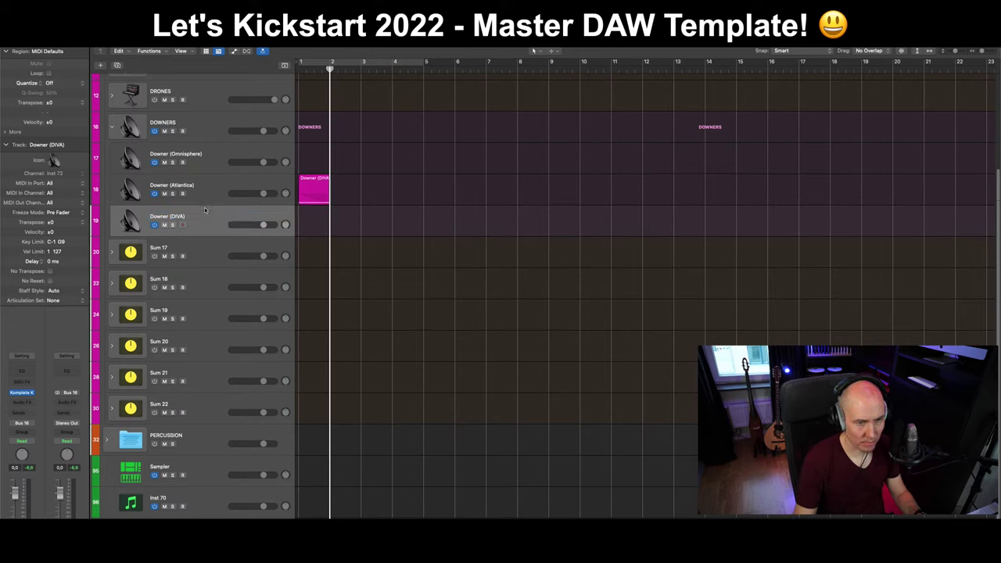
pyautogui.press('super+BackSpace')
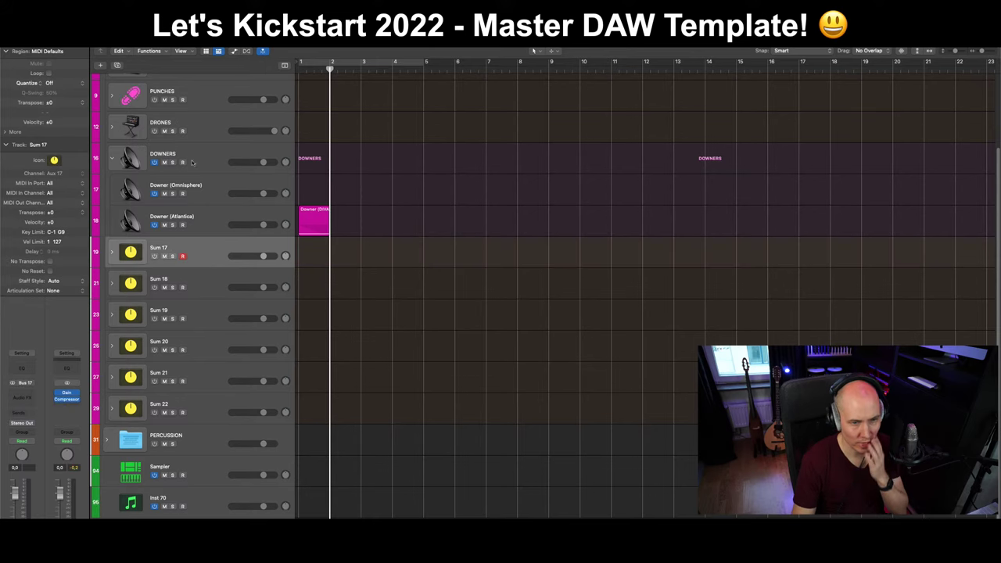
pyautogui.click(219, 227)
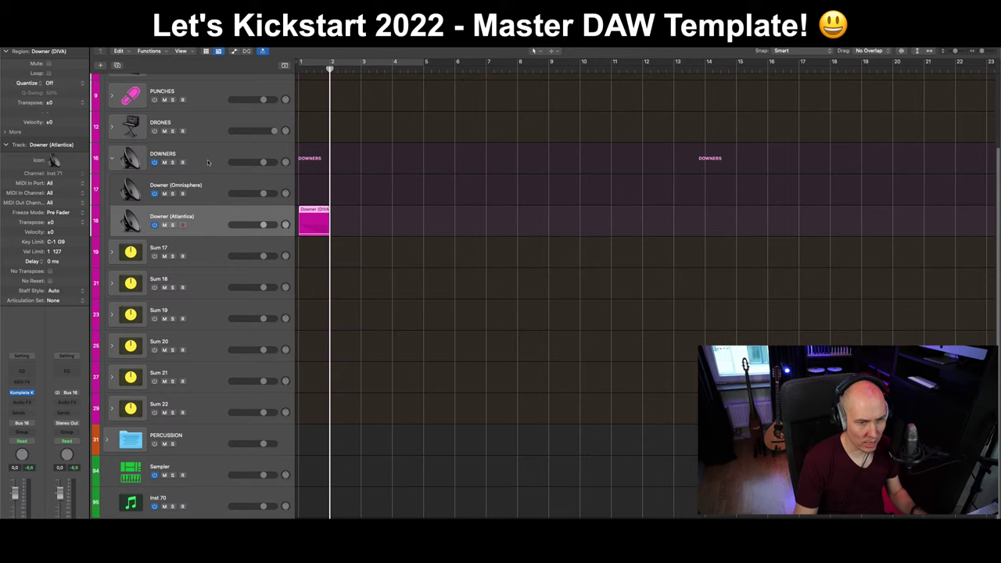
pyautogui.click(139, 156)
pyautogui.click(112, 158)
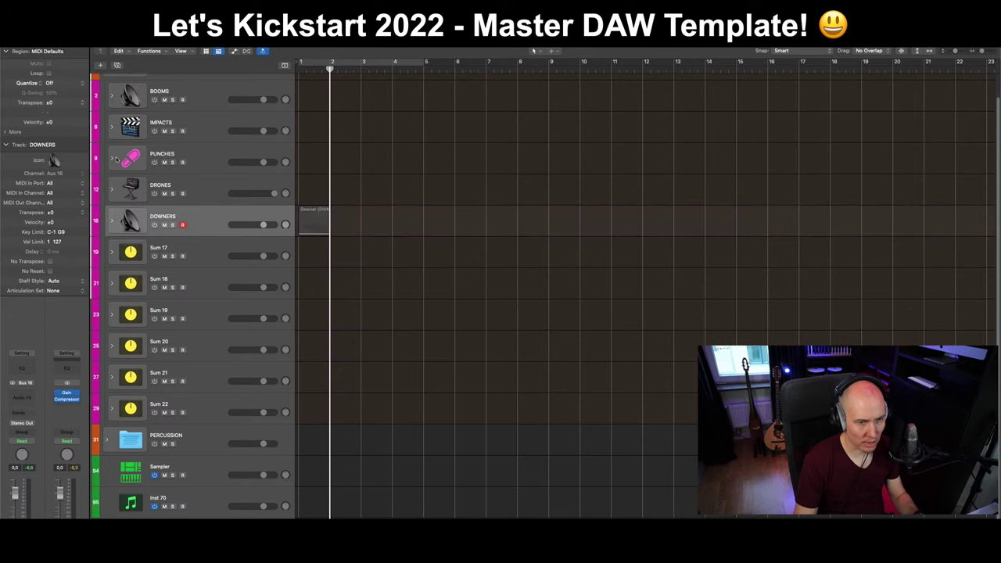
# Expand the Sum 17 stack and give its main track the upward-arrow Sound Effects icon.
pyautogui.click(200, 252)
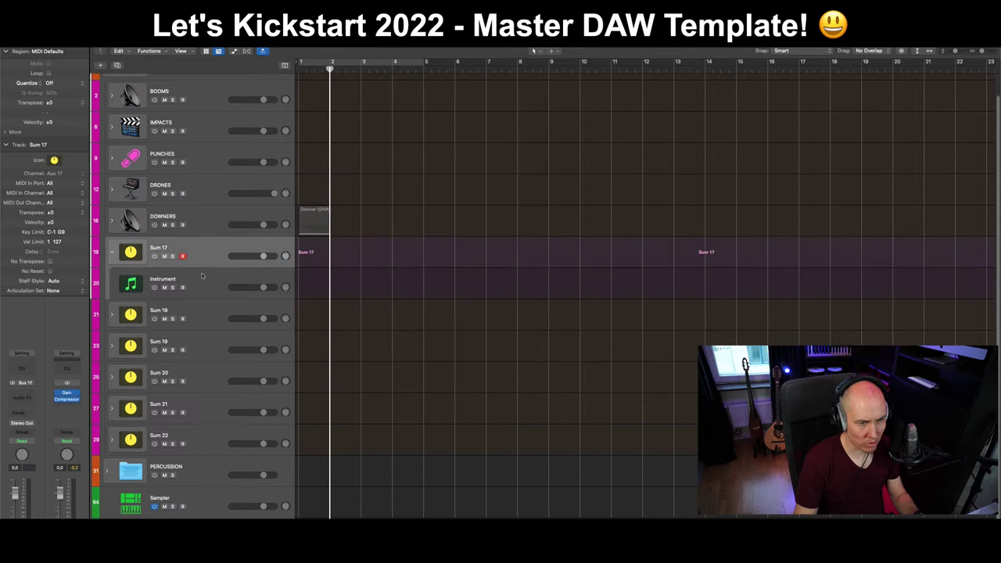
pyautogui.click(200, 280)
pyautogui.press('x')
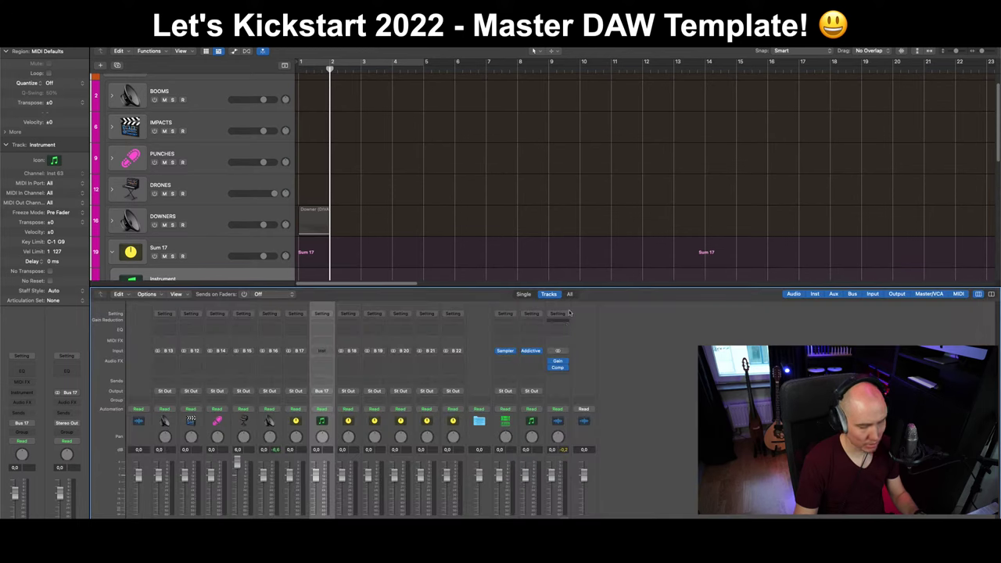
pyautogui.press('x')
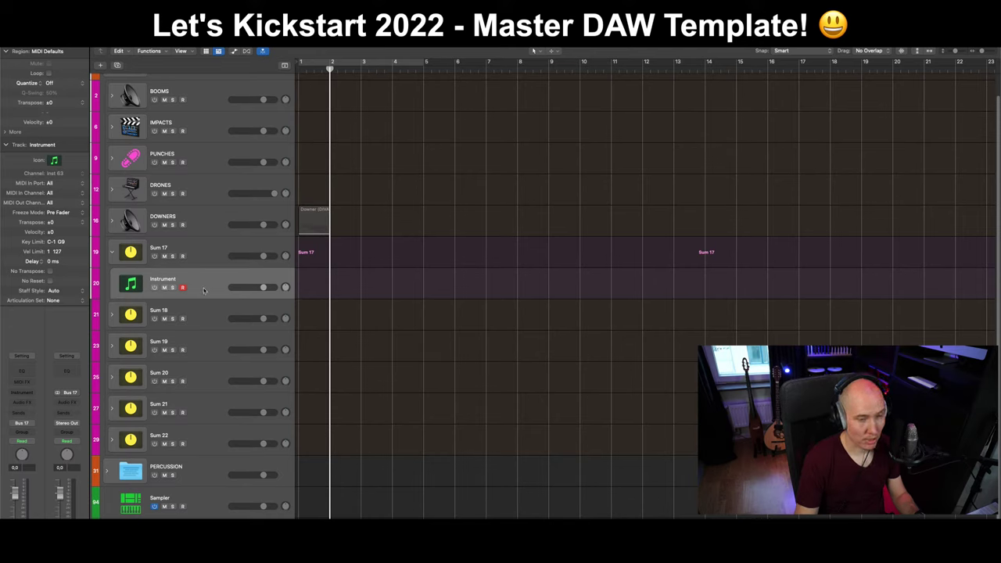
pyautogui.click(208, 248)
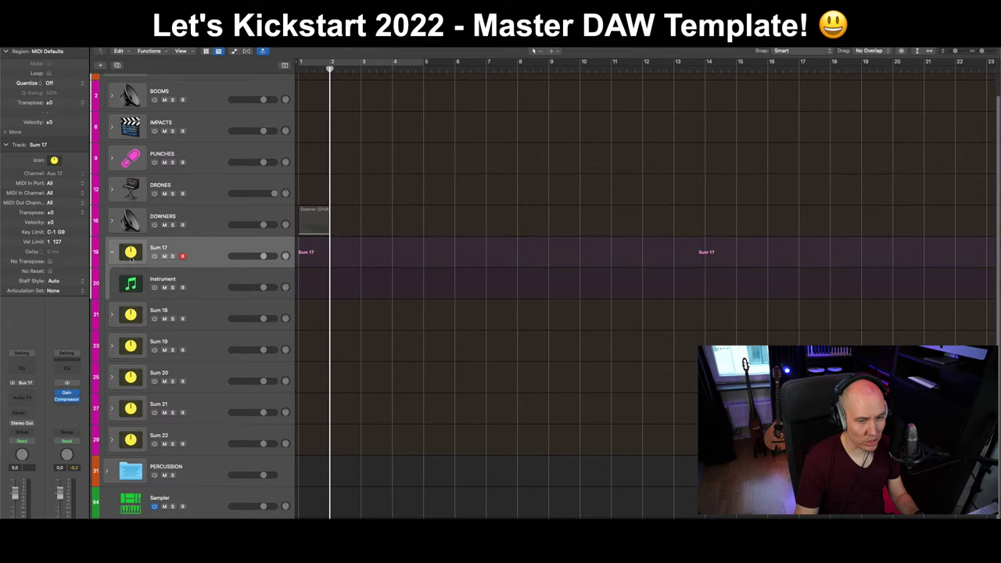
pyautogui.click(130, 252)
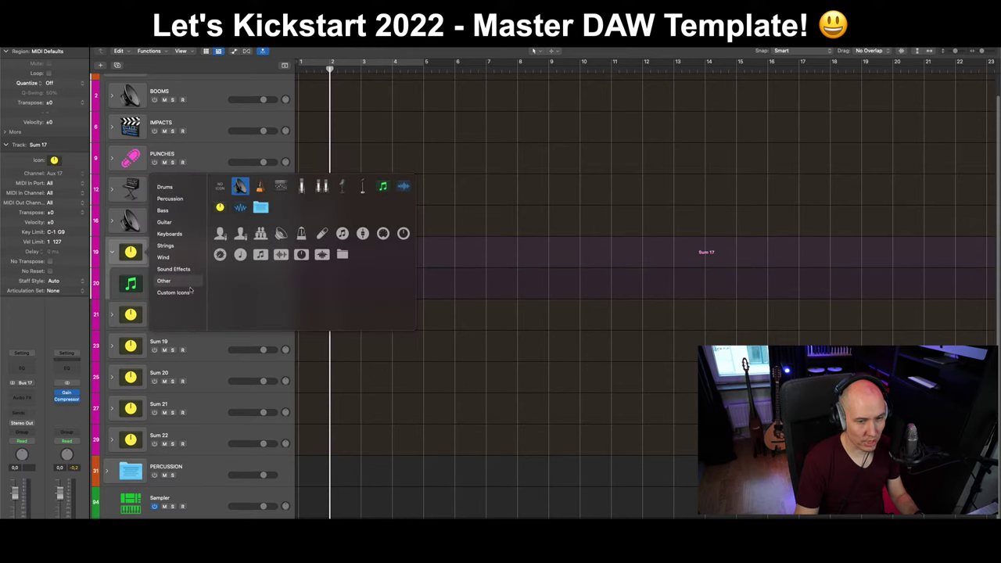
pyautogui.moveTo(186, 270)
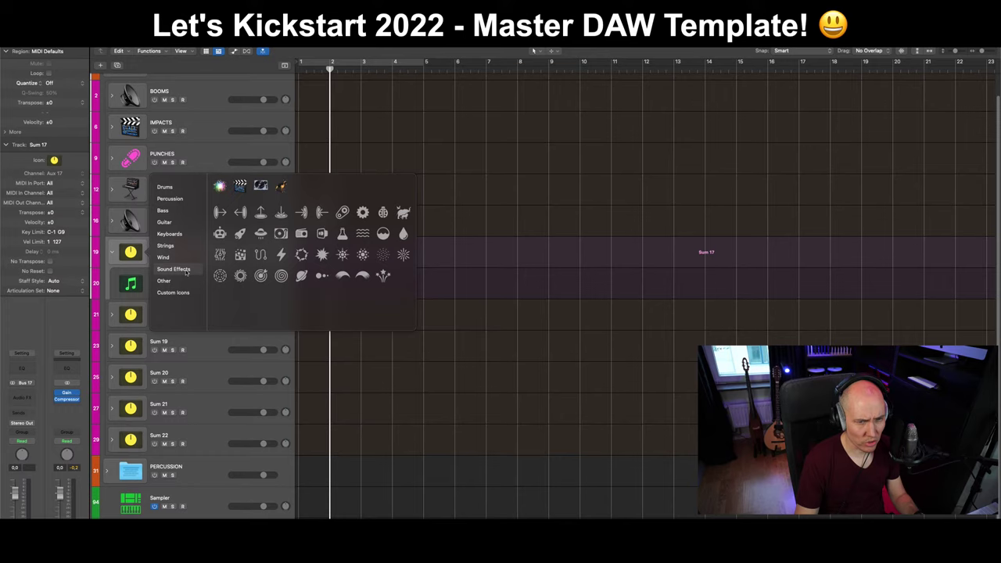
pyautogui.click(261, 212)
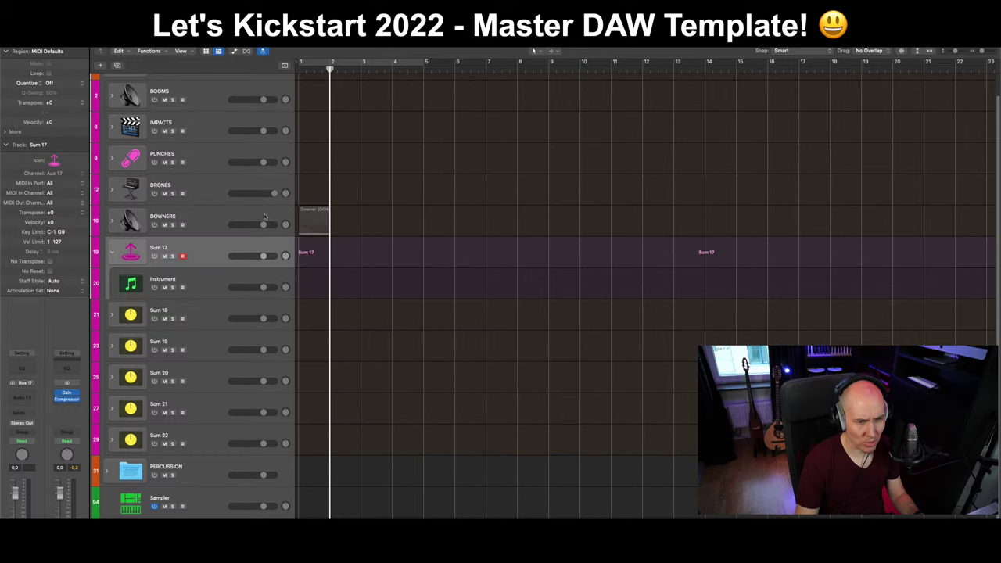
pyautogui.click(149, 224)
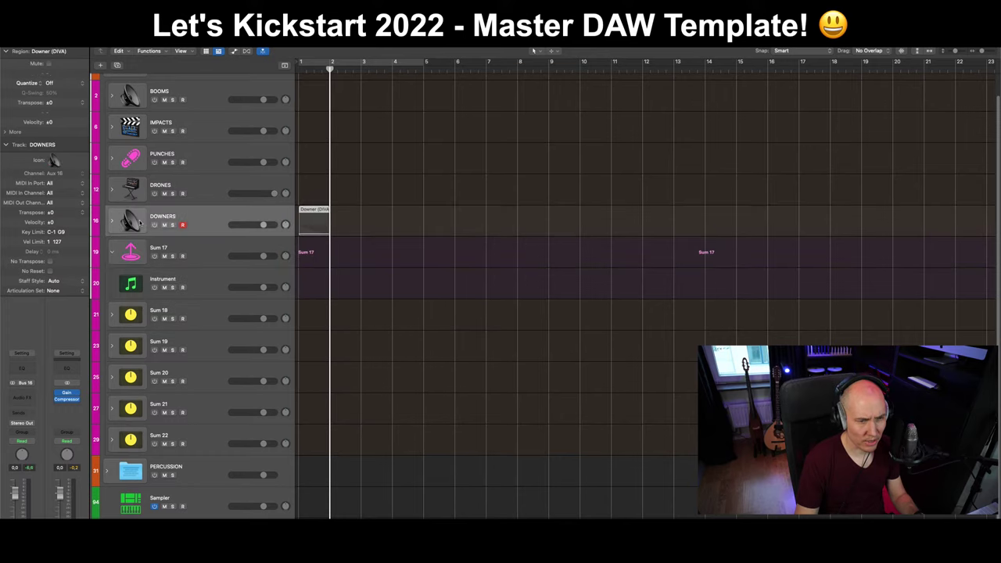
pyautogui.click(132, 222)
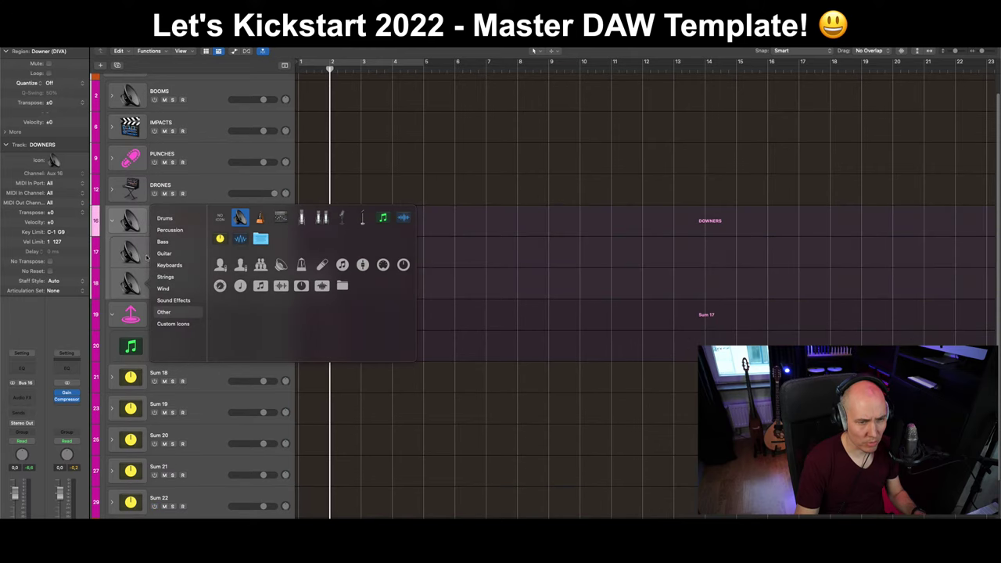
pyautogui.click(240, 191)
pyautogui.click(148, 226)
pyautogui.click(112, 222)
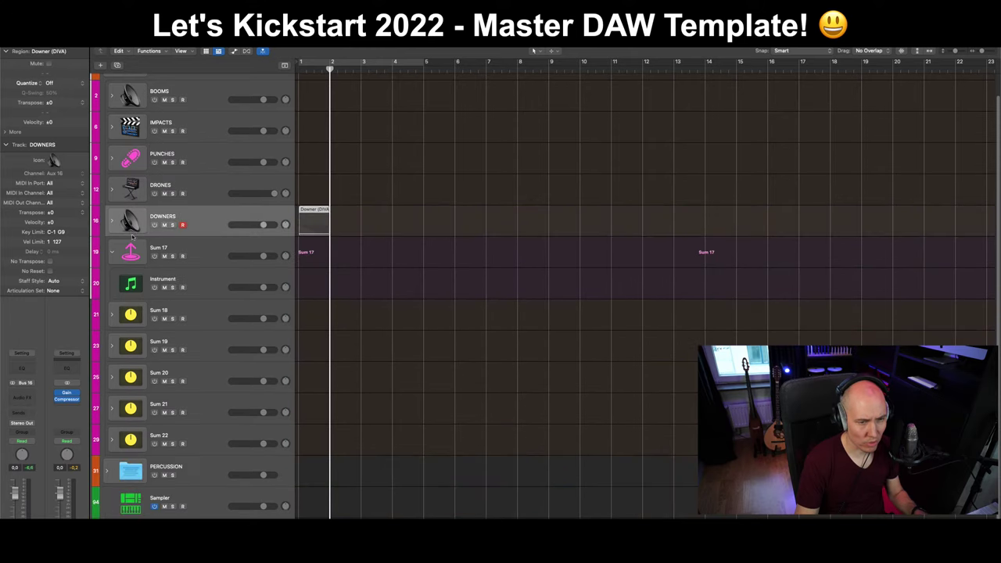
# Change the icon of the DOWNERS stack and its two tracks to the downward-arrow Sound Effects icon, leaving the stack collapsed.
pyautogui.click(112, 222)
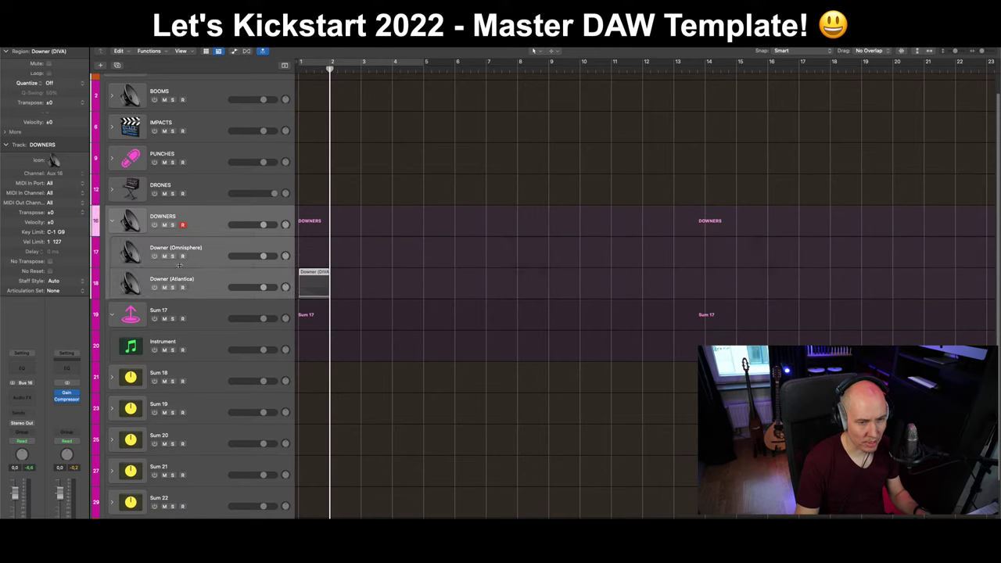
pyautogui.click(133, 225)
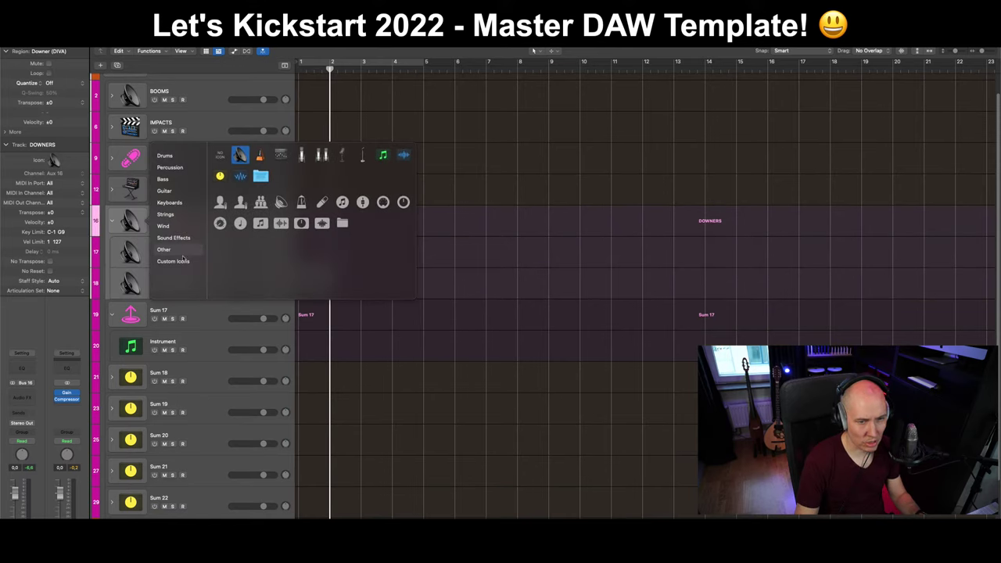
pyautogui.moveTo(181, 239)
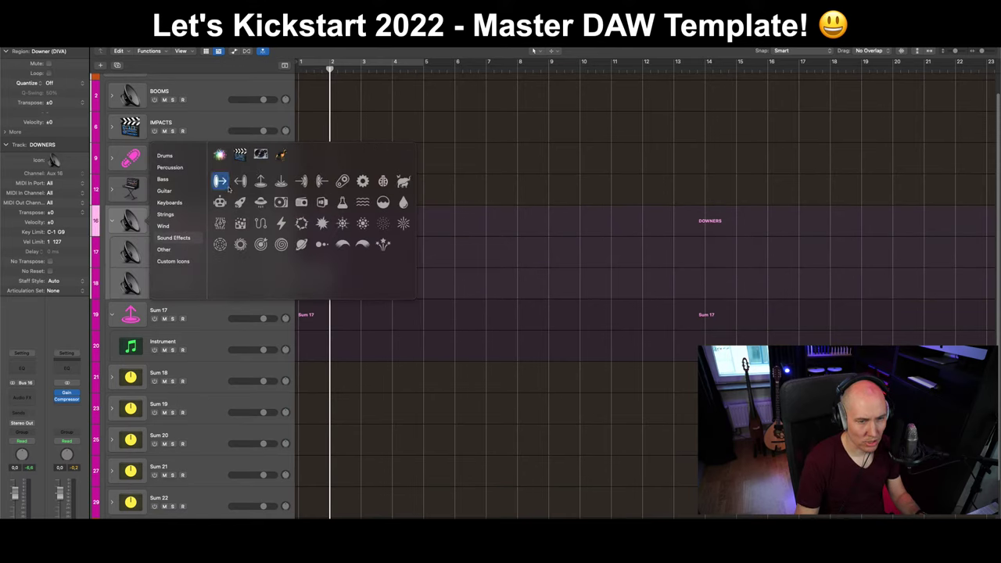
pyautogui.click(280, 182)
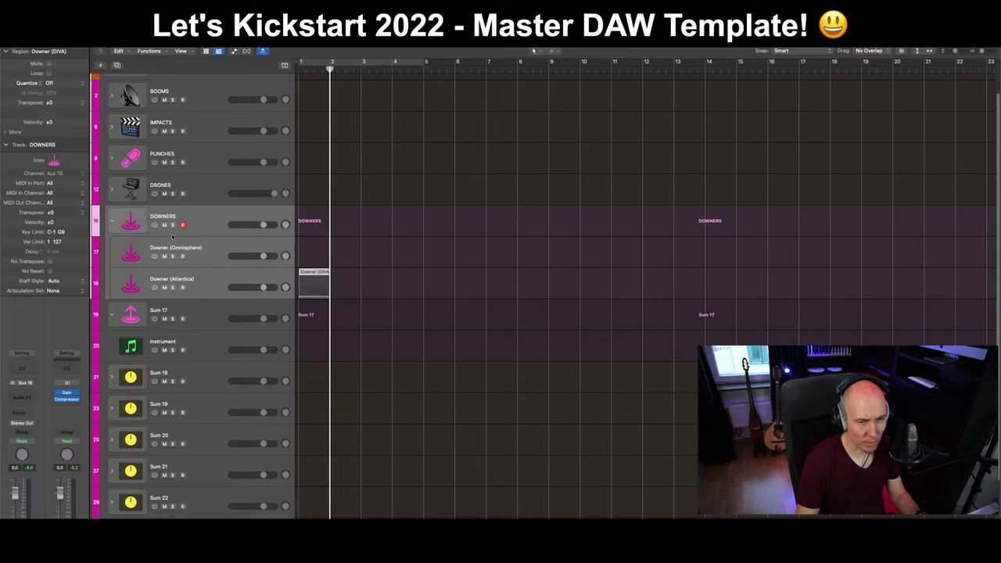
pyautogui.click(206, 219)
pyautogui.click(112, 220)
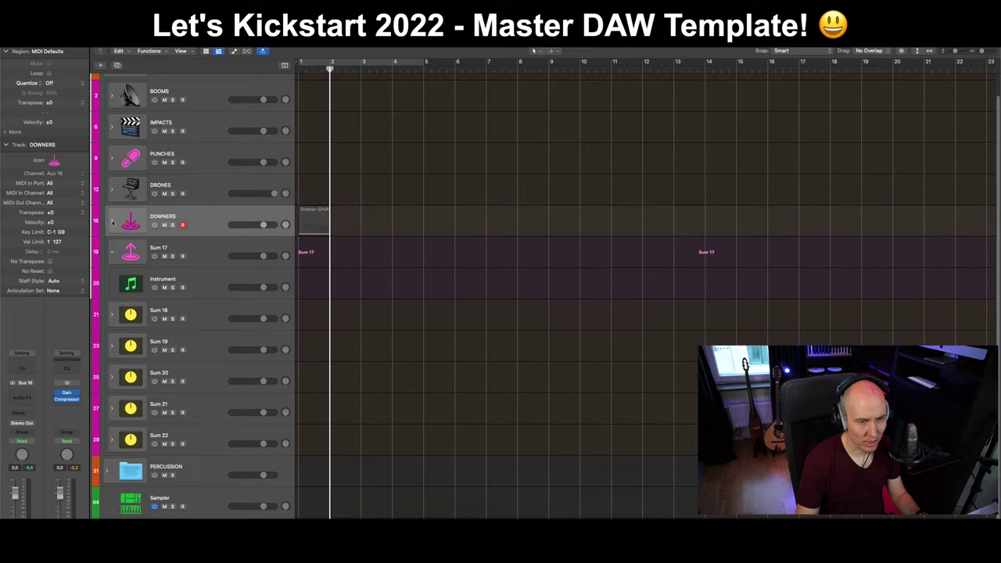
# Rename the Sum 17 stack as RISERS and collapse it.
pyautogui.click(217, 256)
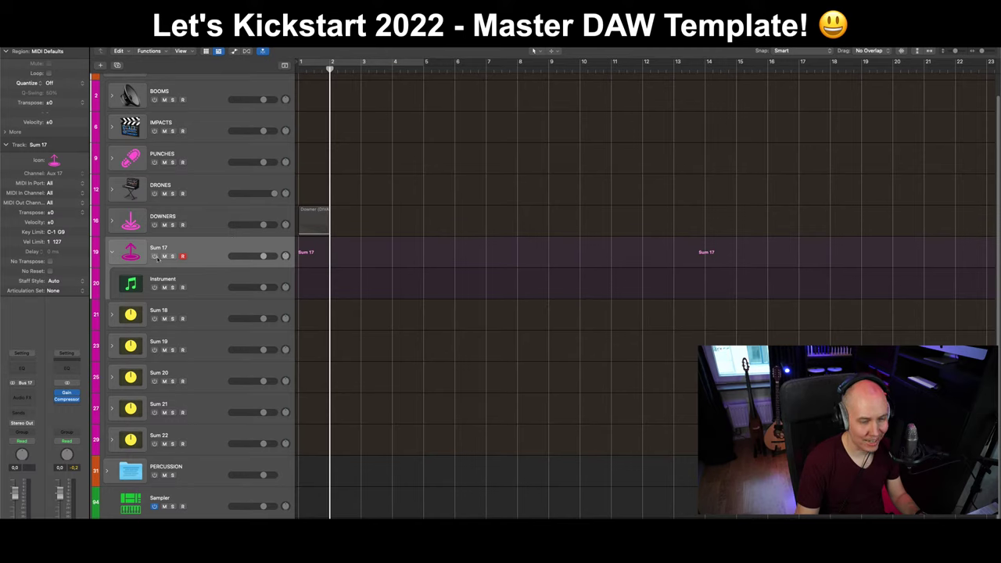
pyautogui.write('RISERS')
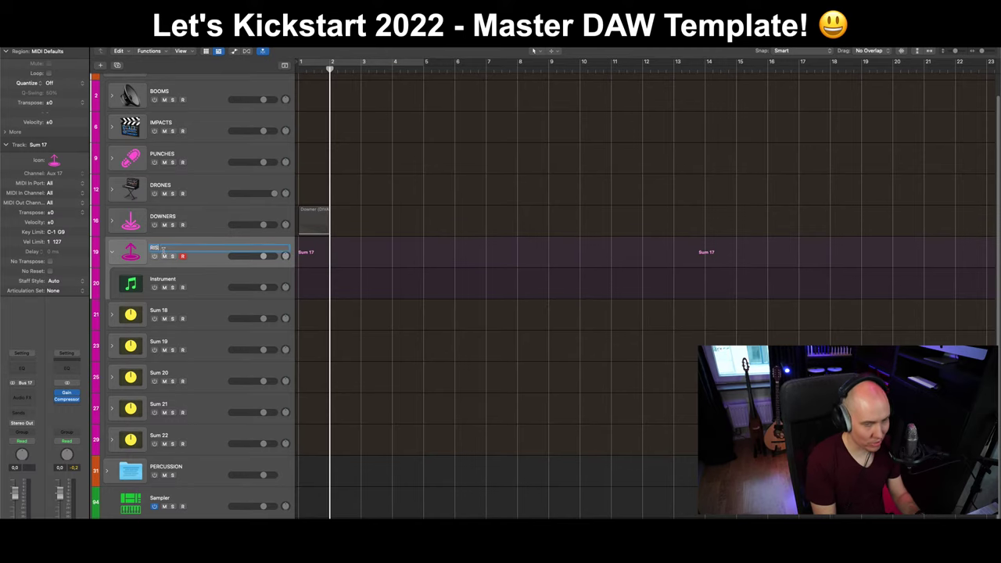
pyautogui.press('Return')
pyautogui.click(112, 252)
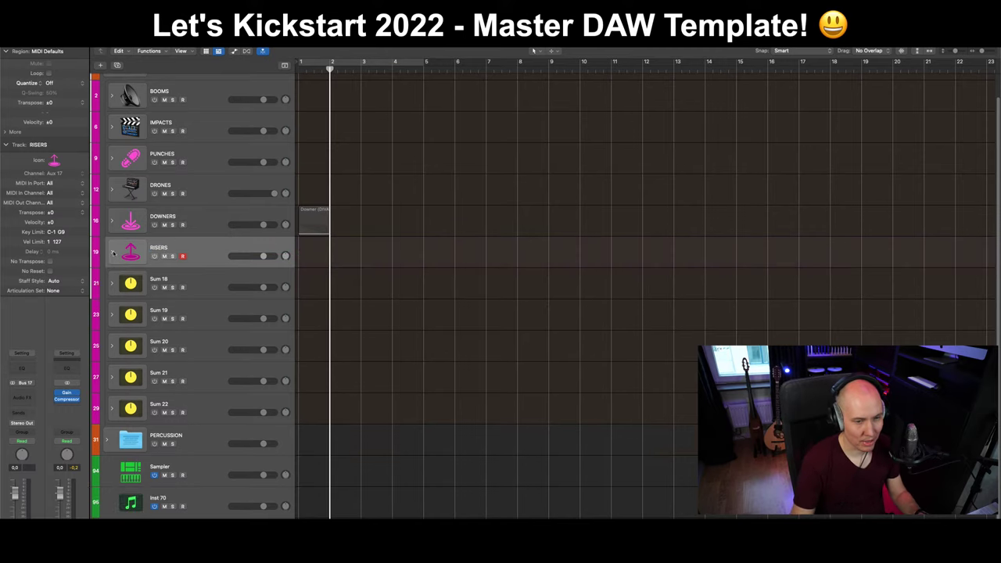
# Duplicate the Downer (Omnisphere) track, move the copy into the RISERS stack above Instrument, and collapse DOWNERS.
pyautogui.click(112, 221)
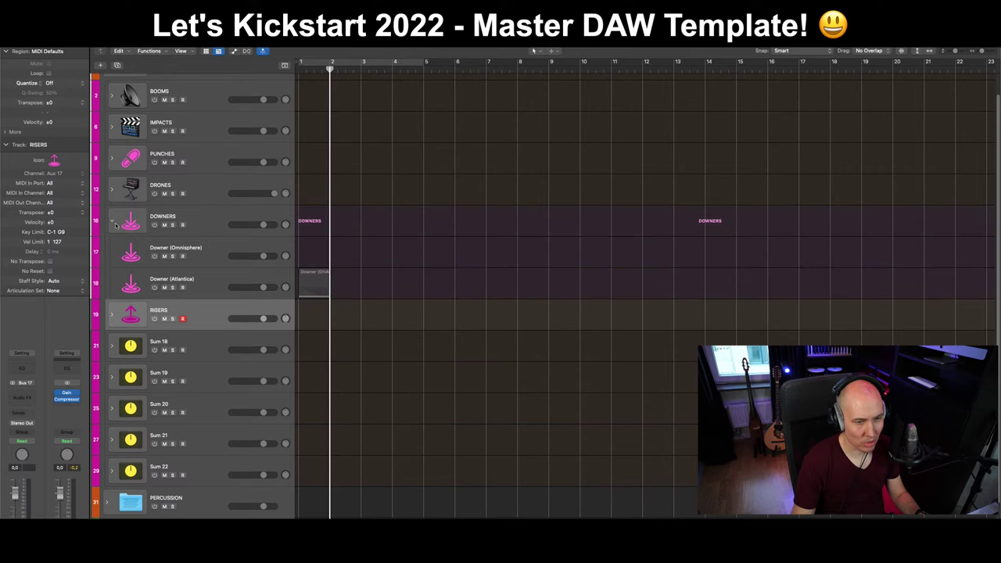
pyautogui.click(209, 250)
pyautogui.click(117, 66)
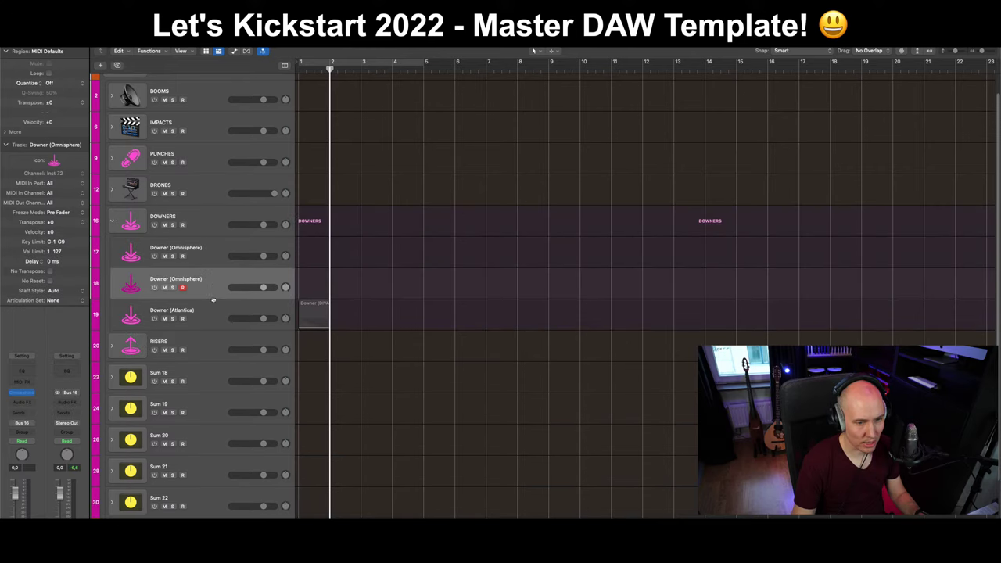
pyautogui.moveTo(213, 301); pyautogui.dragTo(148, 251)
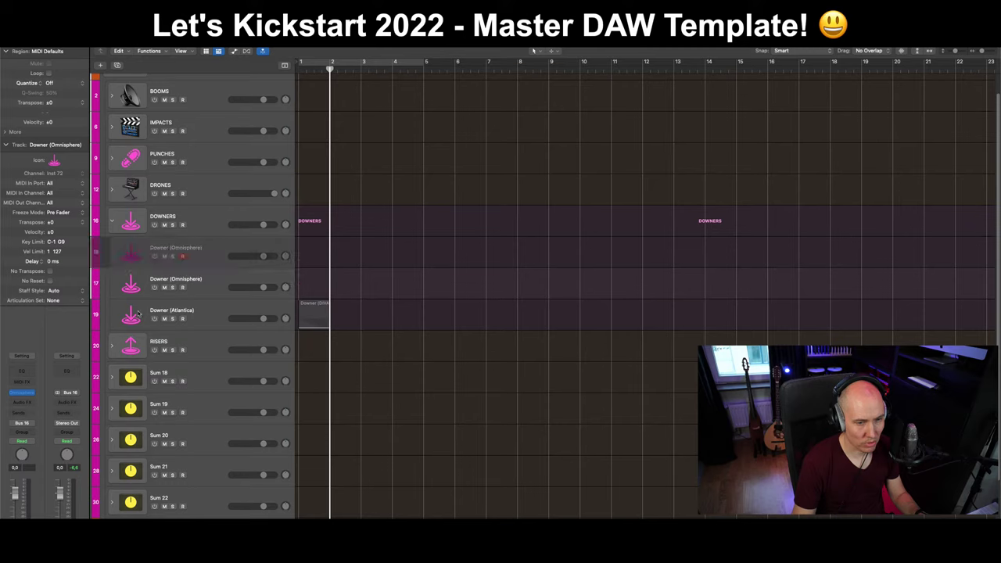
pyautogui.moveTo(139, 313); pyautogui.dragTo(208, 351)
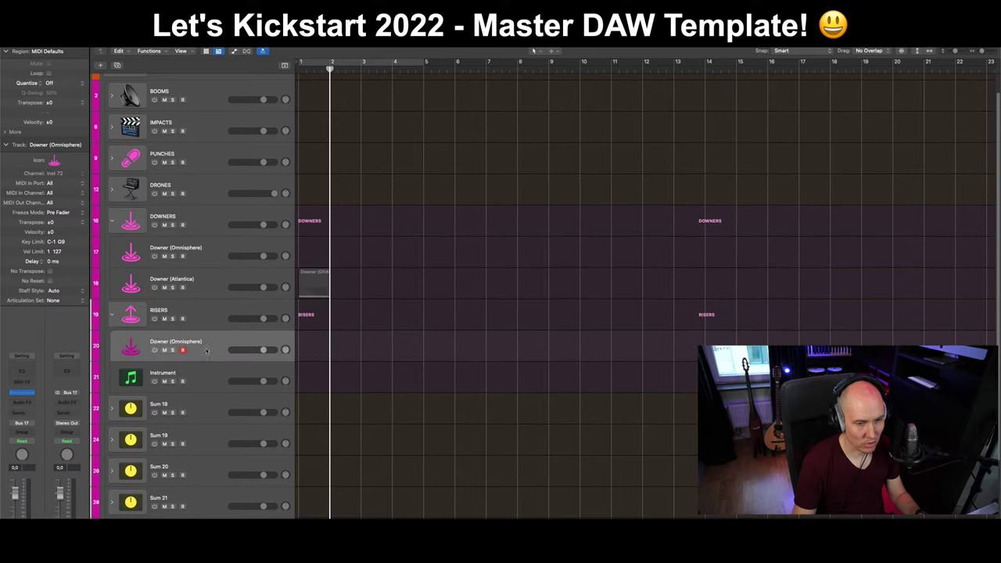
pyautogui.click(110, 221)
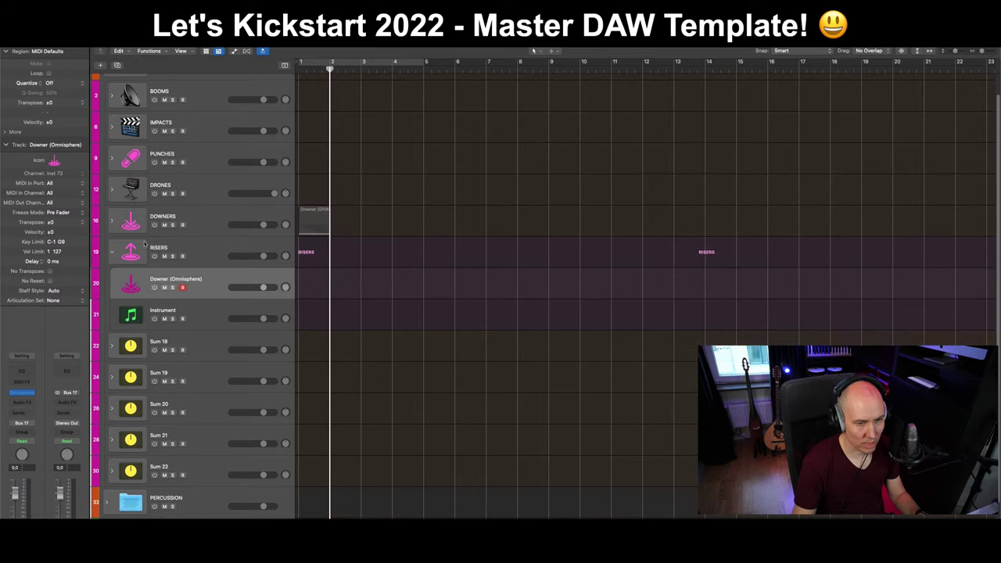
# Turn on the Downer (Omnisphere) track in the RISERS stack and save the project.
pyautogui.click(154, 288)
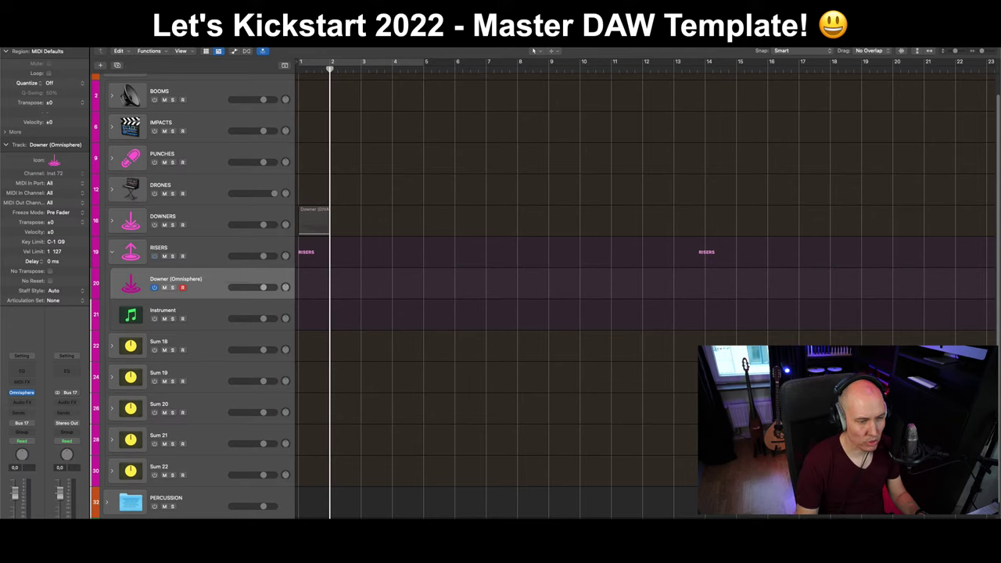
pyautogui.click(61, 47)
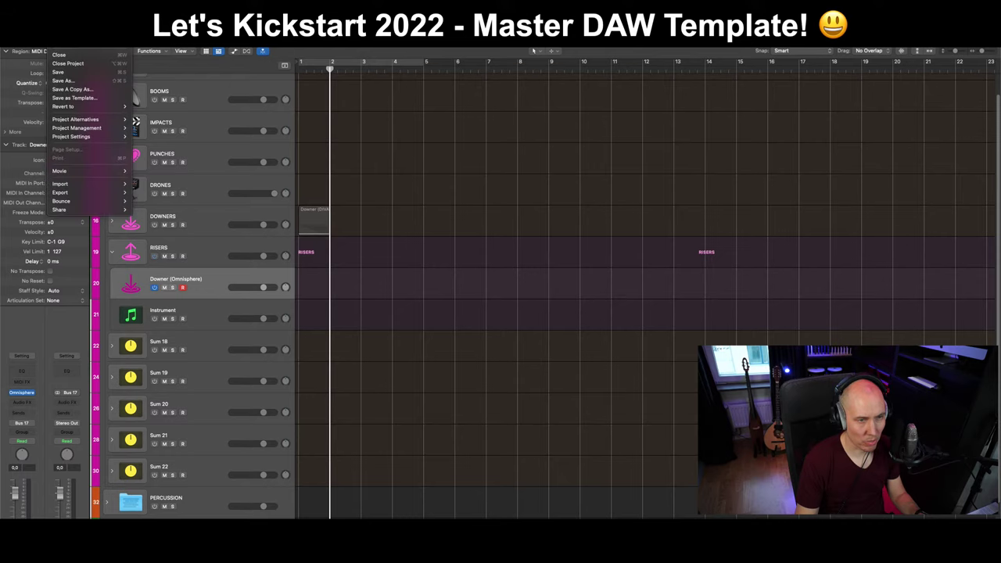
pyautogui.click(79, 72)
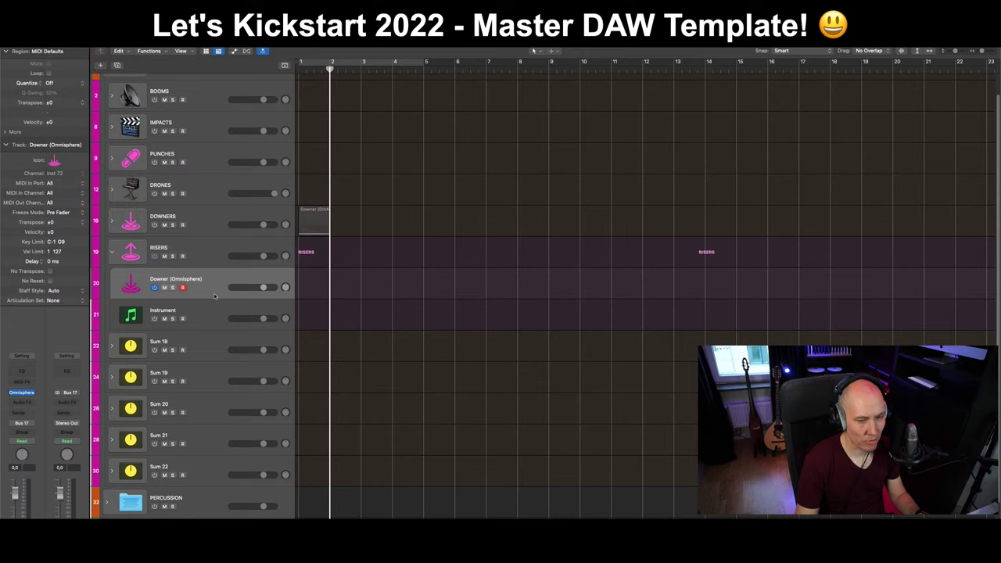
# Rename the Downer (Omnisphere) track in the RISERS stack to Riser (Omnisphere).
pyautogui.click(210, 316)
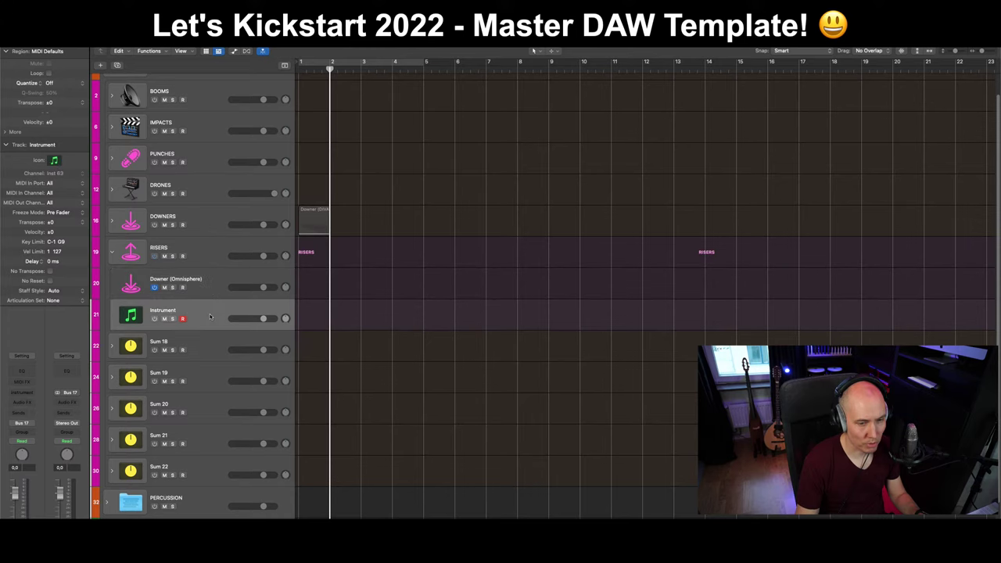
pyautogui.click(219, 288)
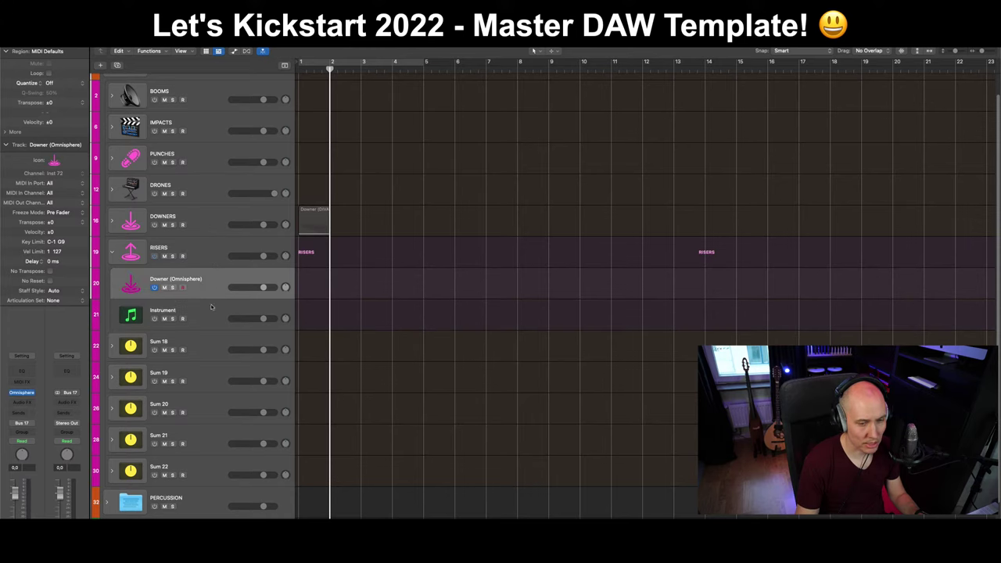
pyautogui.click(210, 309)
pyautogui.click(172, 283)
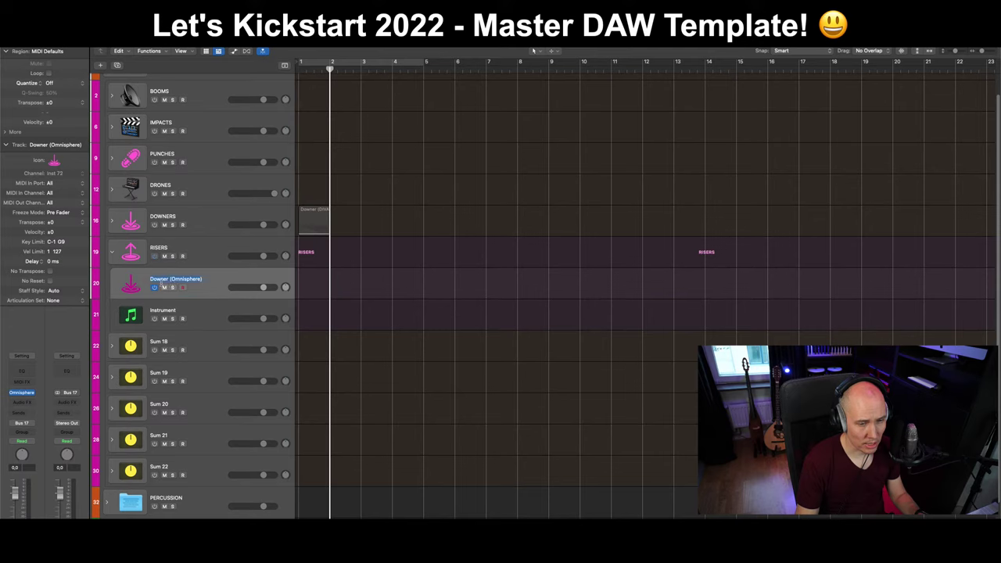
pyautogui.doubleClick(160, 282)
pyautogui.write('Riser')
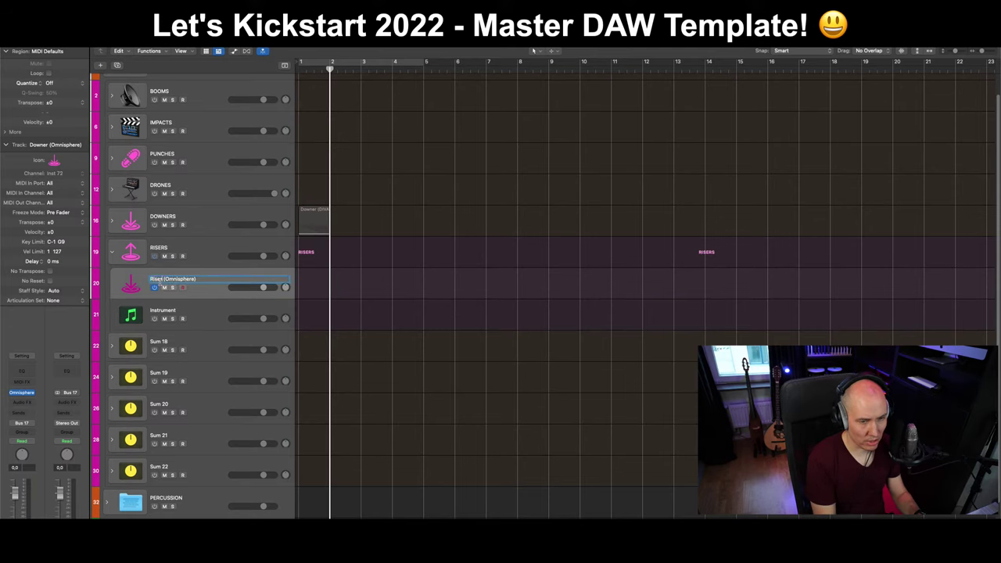
pyautogui.press('Return')
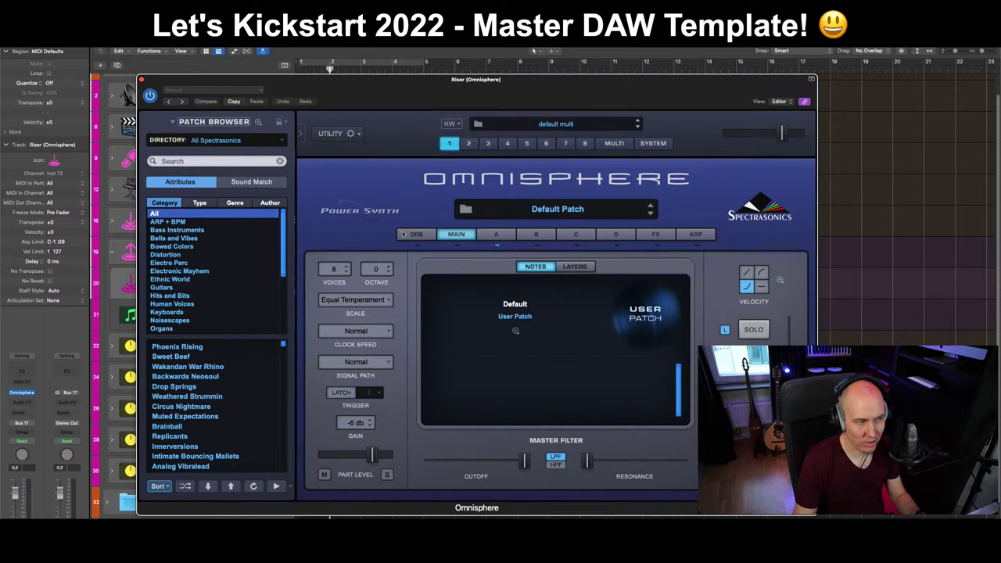
# Adjust the upward pitch bend range of the default patch in the Riser track's Omnisphere, then close the instrument window.
pyautogui.moveTo(561, 98); pyautogui.dragTo(515, 82)
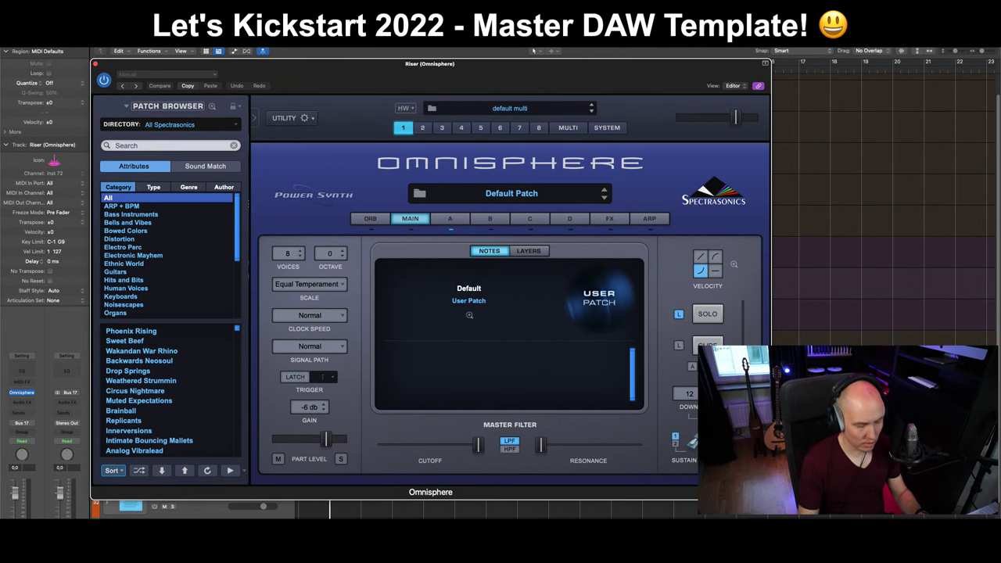
pyautogui.press('v')
pyautogui.press('v')
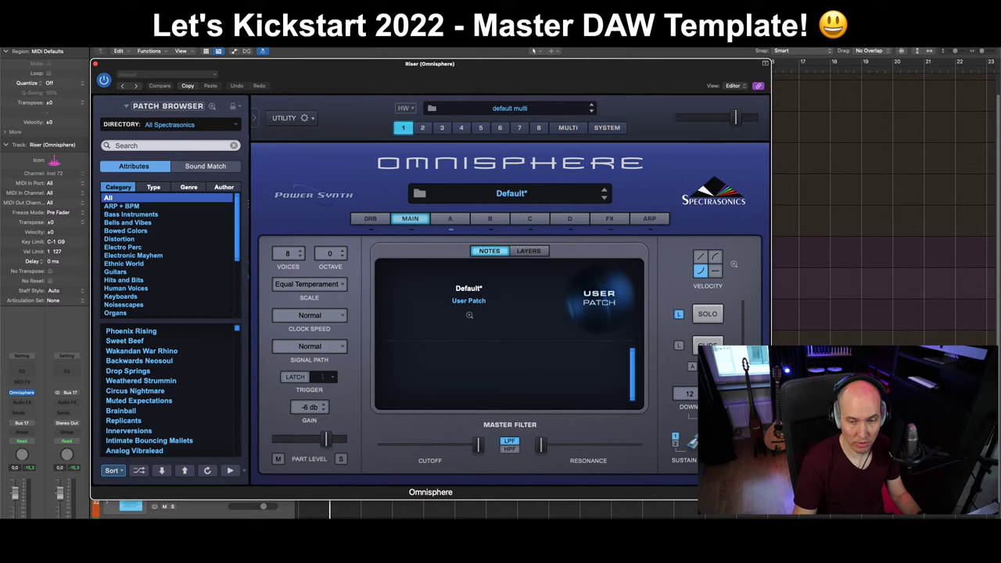
pyautogui.press('super+w')
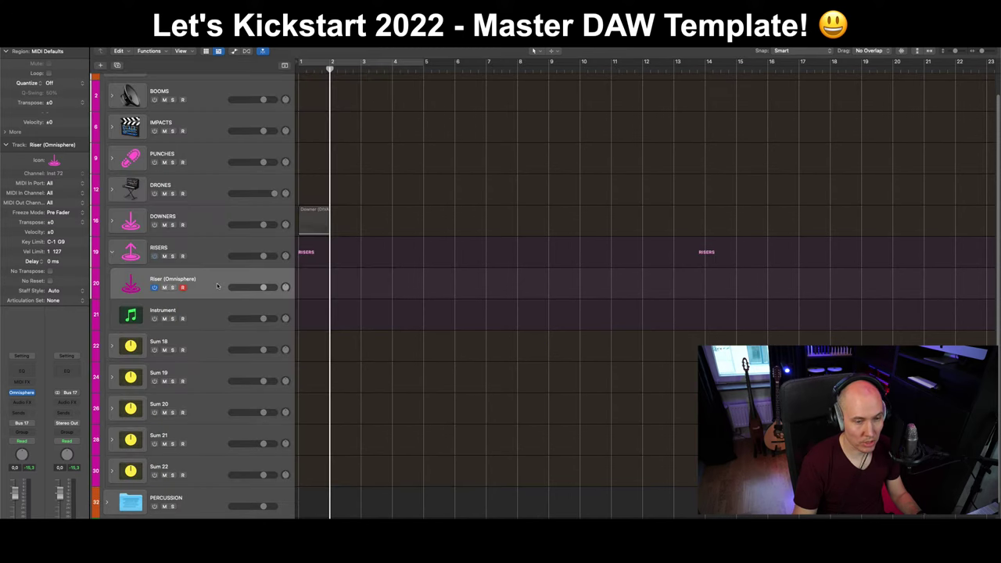
# Copy the Downer (DIVA) region onto the Riser (Omnisphere) track at bar 1 and reshape its pitch bend curve to rise.
pyautogui.moveTo(318, 232); pyautogui.dragTo(309, 339)
pyautogui.doubleClick(310, 341)
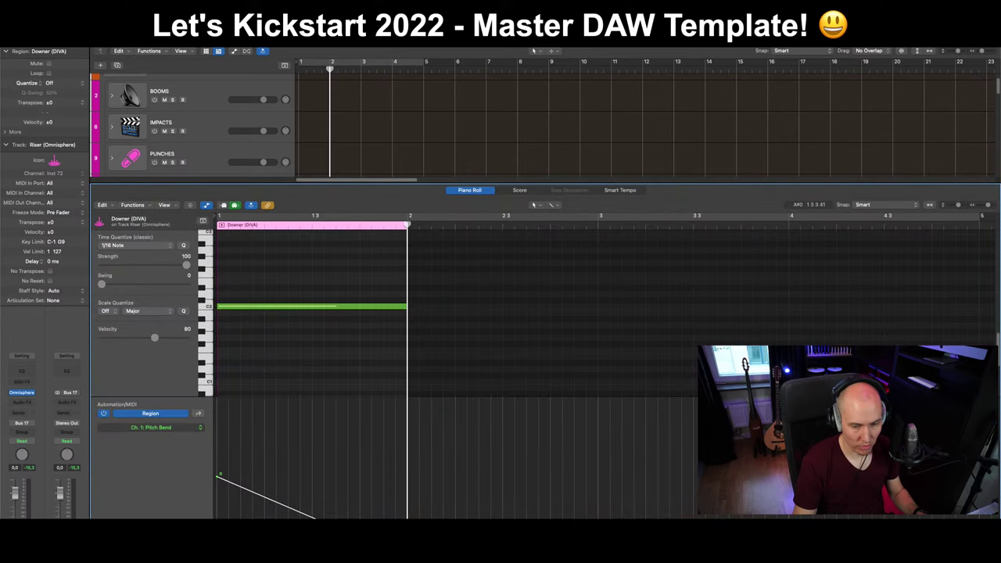
pyautogui.moveTo(402, 384); pyautogui.dragTo(402, 397)
pyautogui.press('e')
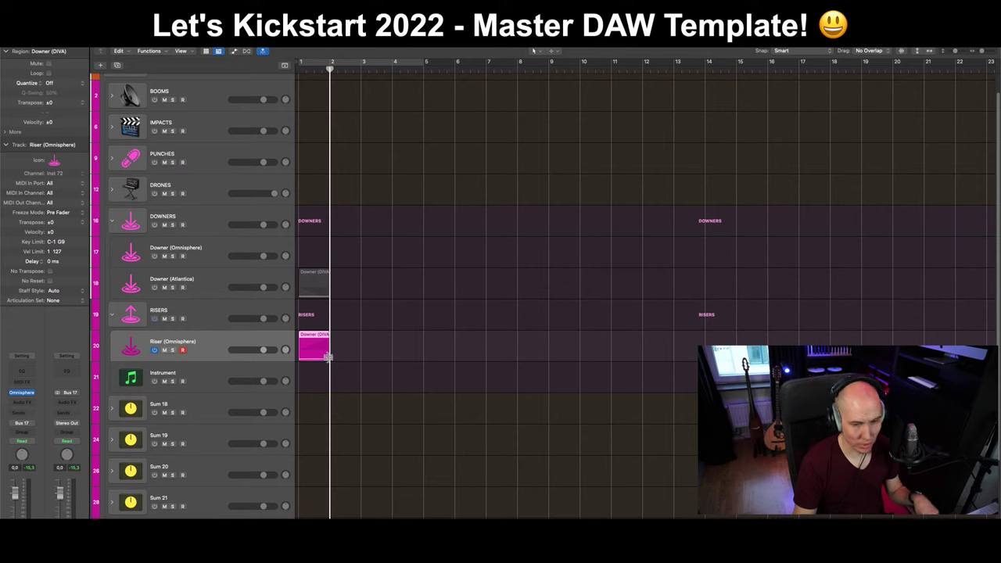
# Stretch the copied region to two bars, ending at bar 3, and name it after its track, Riser (Omnisphere).
pyautogui.moveTo(328, 356); pyautogui.dragTo(359, 359)
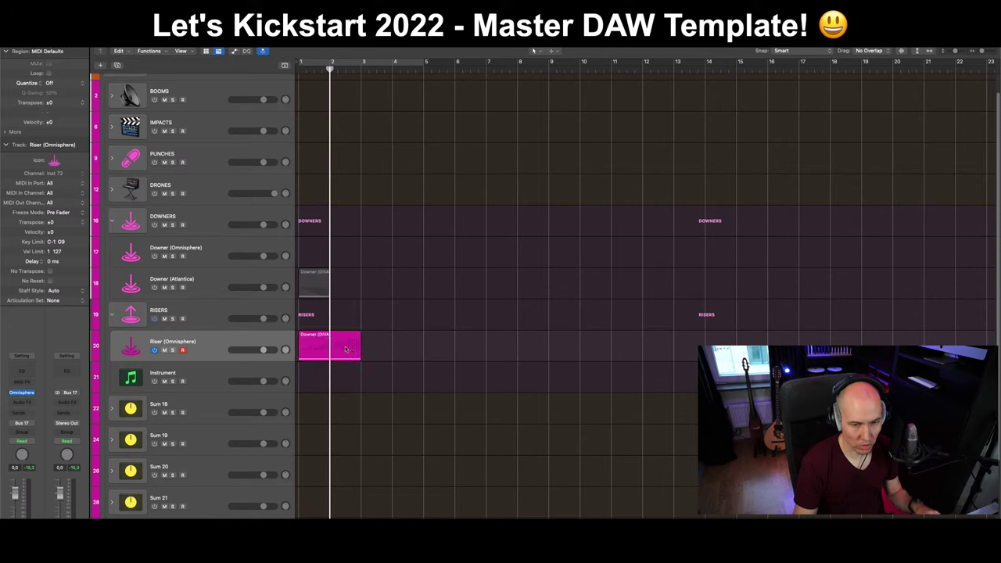
pyautogui.press('Return')
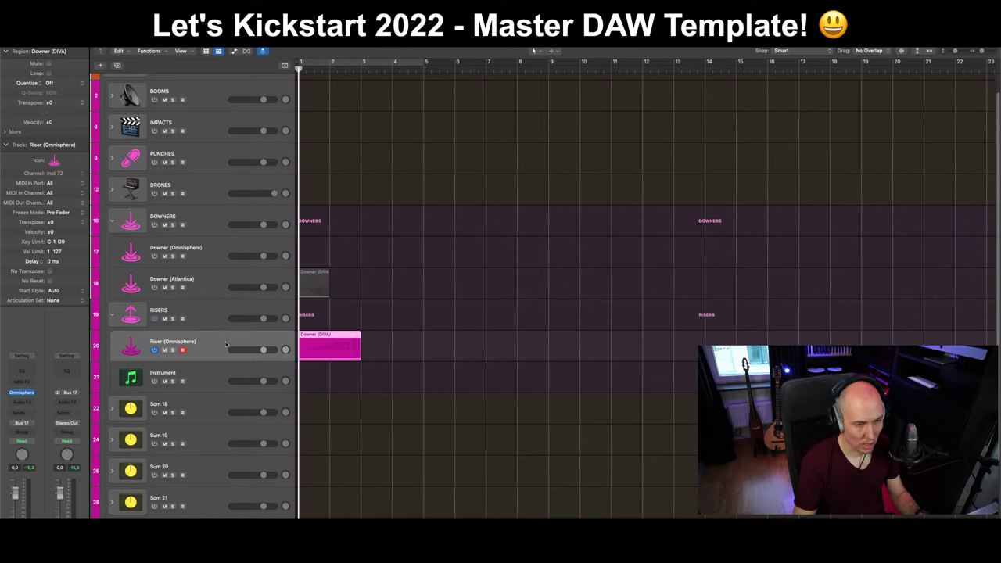
pyautogui.hotkey('alt', 'shift', 'n')
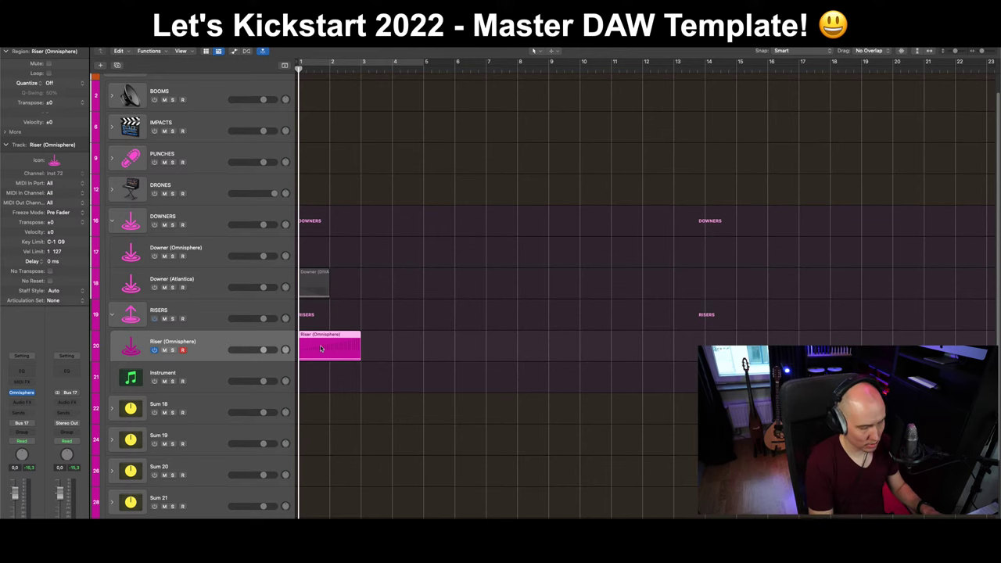
# Enable Sound Lock for Pitch Bend Range in the Riser track's Omnisphere.
pyautogui.press('v')
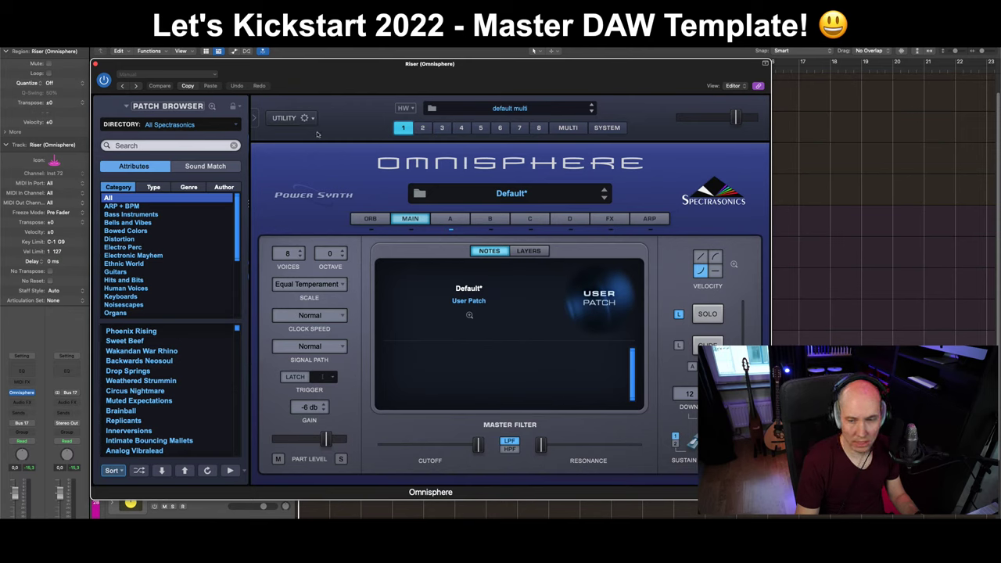
pyautogui.click(287, 117)
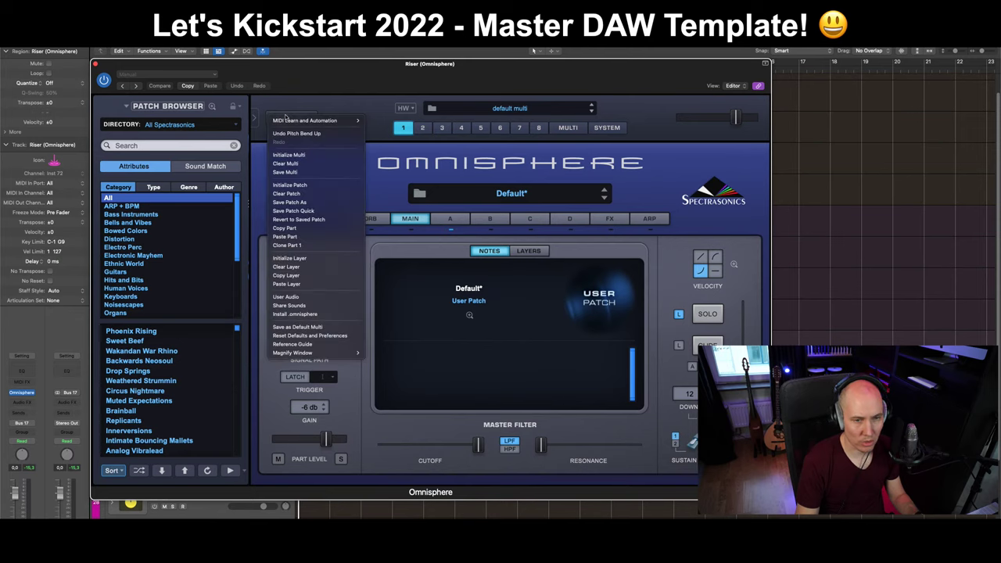
pyautogui.click(265, 113)
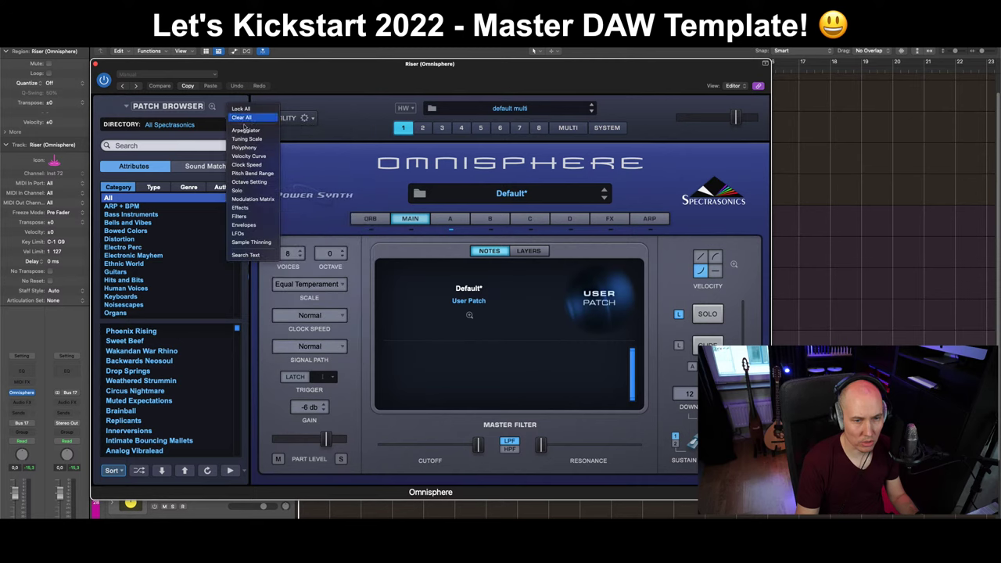
pyautogui.click(254, 177)
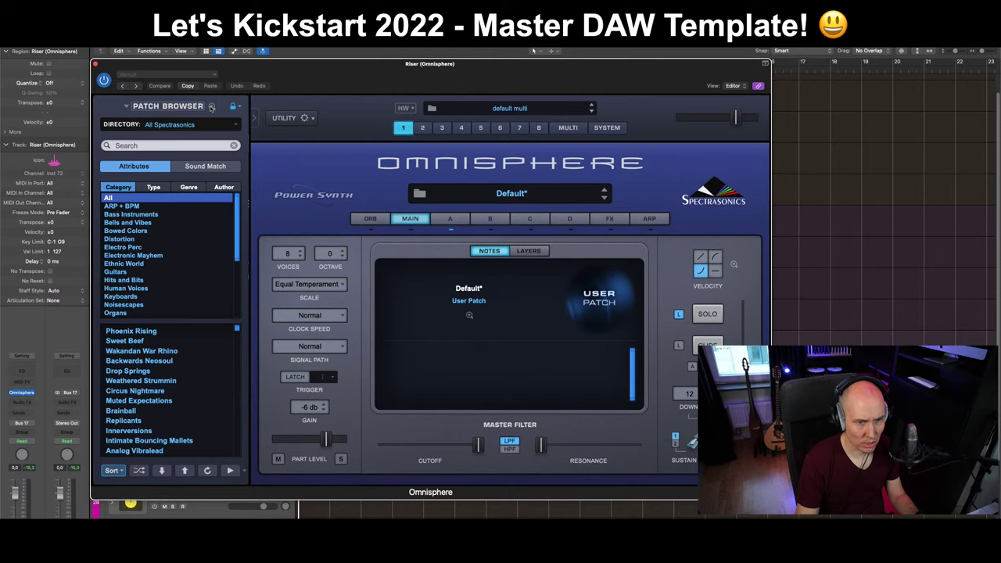
# Load the Drama King patch from Omnisphere's Synth Long category and close the instrument window.
pyautogui.click(211, 107)
pyautogui.click(141, 291)
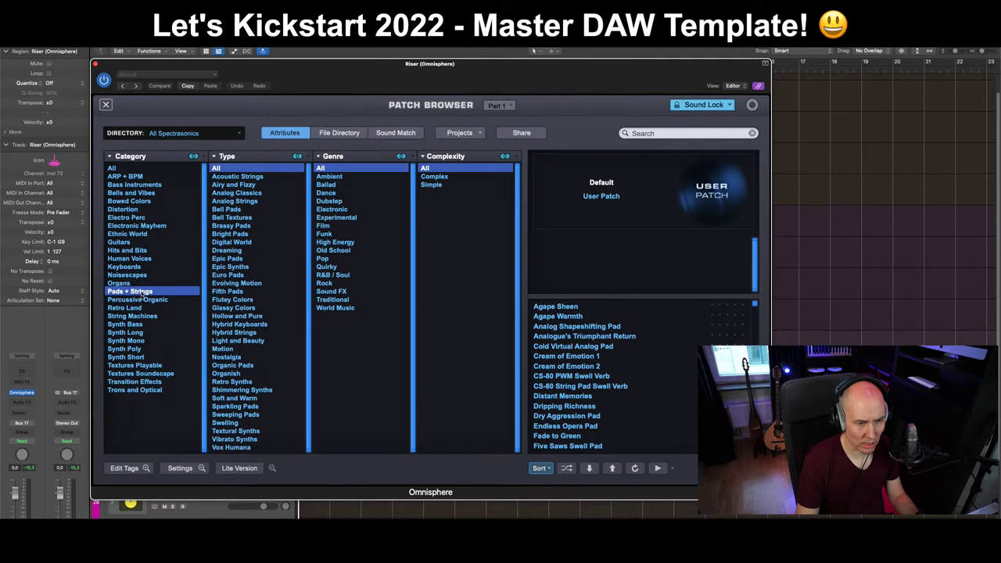
pyautogui.click(133, 332)
pyautogui.click(579, 366)
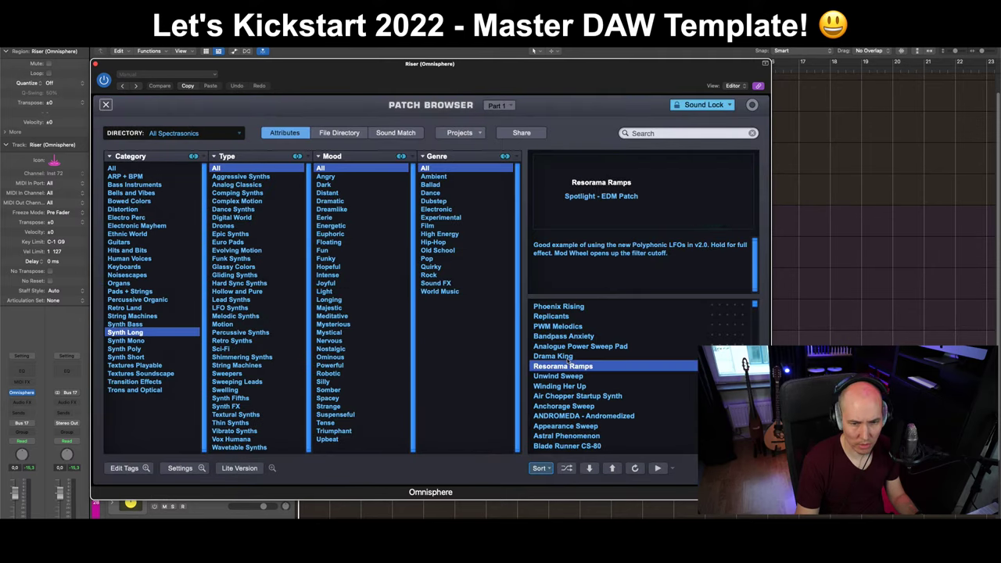
pyautogui.click(568, 358)
pyautogui.press('super+w')
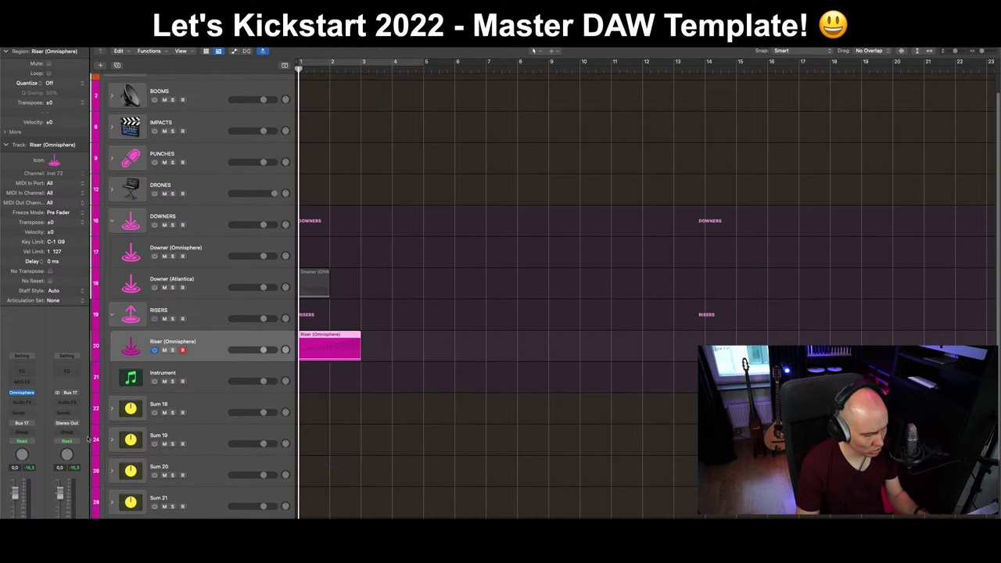
# Check the mixer channels and play back the riser region with the Drama King patch.
pyautogui.press('x')
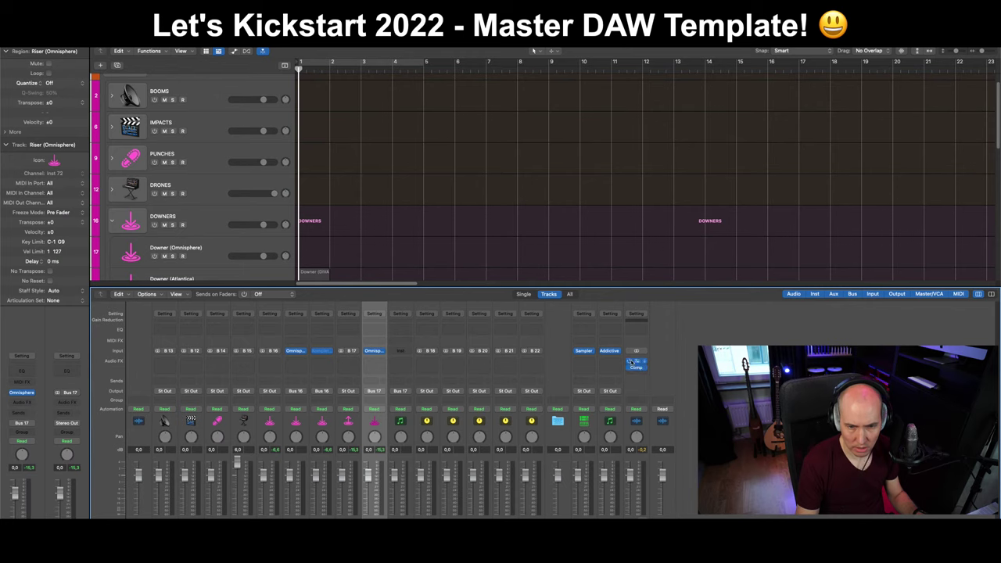
pyautogui.press('x')
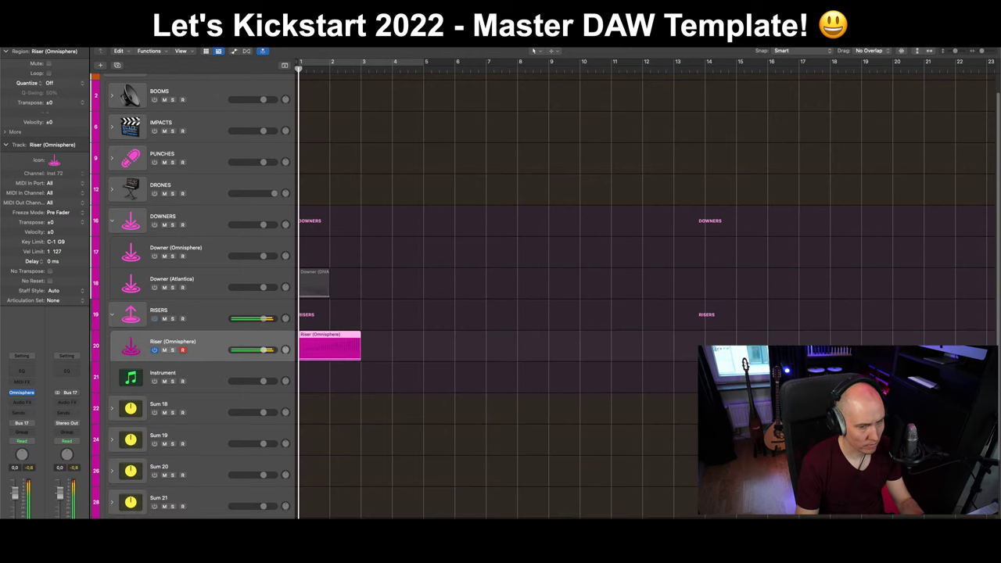
pyautogui.press('v')
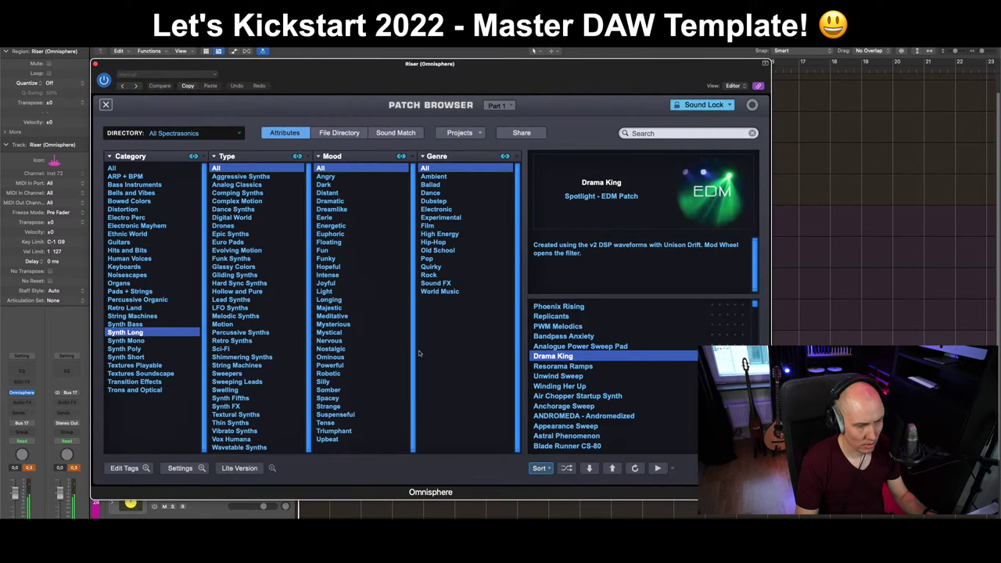
pyautogui.press('v')
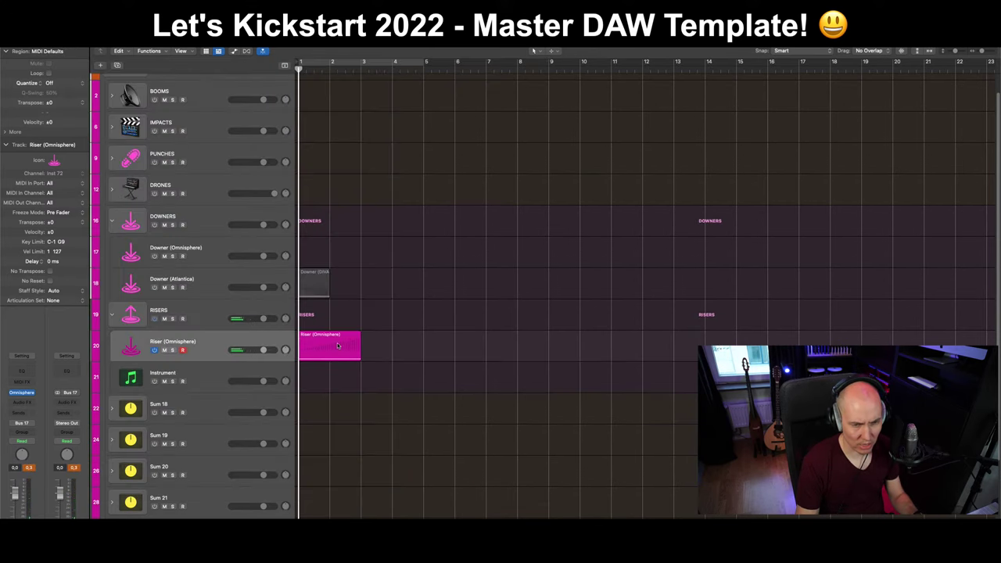
pyautogui.press('space')
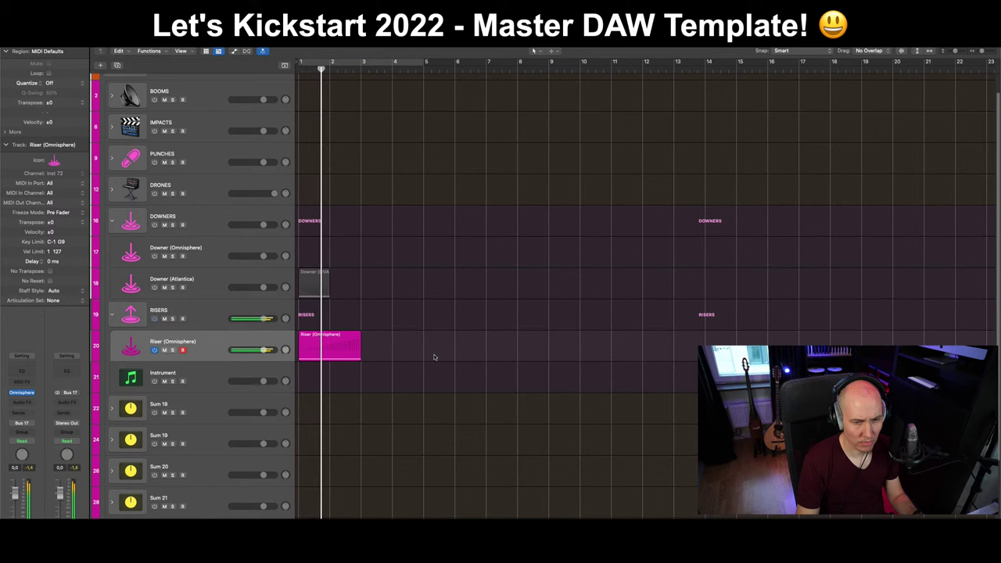
# Examine the Drama King patch's layer settings and the riser region's note and pitch bend curve.
pyautogui.press('v')
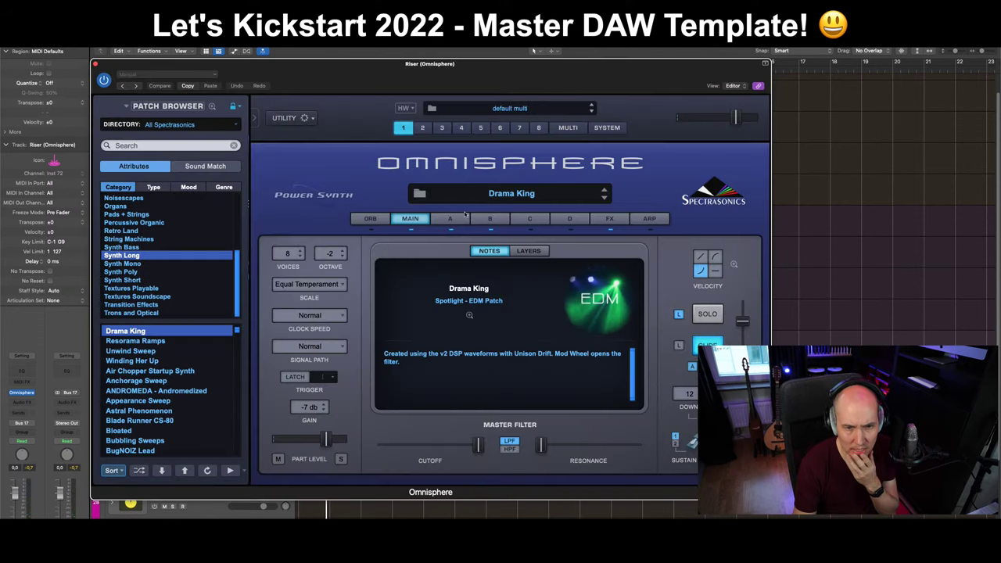
pyautogui.click(488, 219)
pyautogui.click(463, 223)
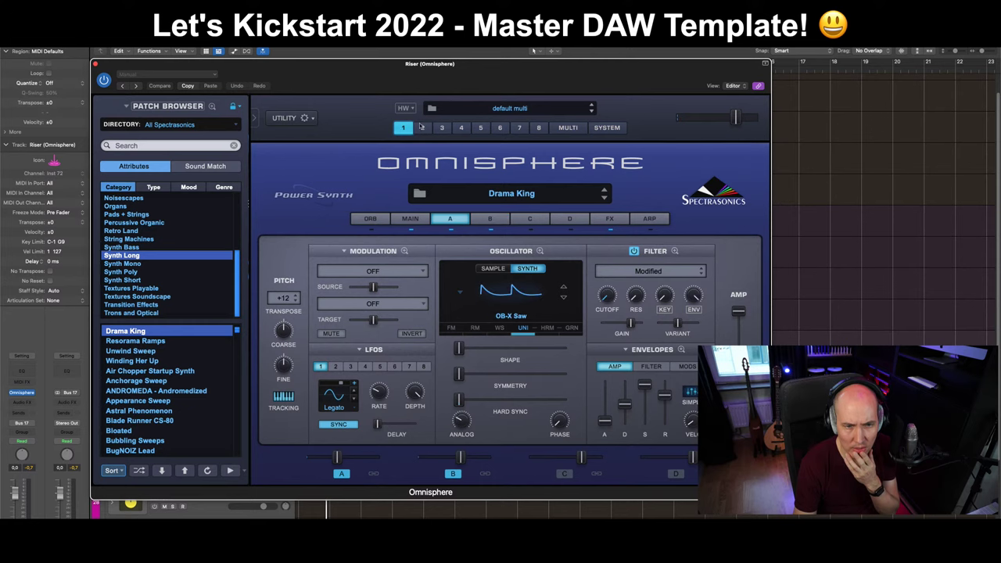
pyautogui.click(412, 219)
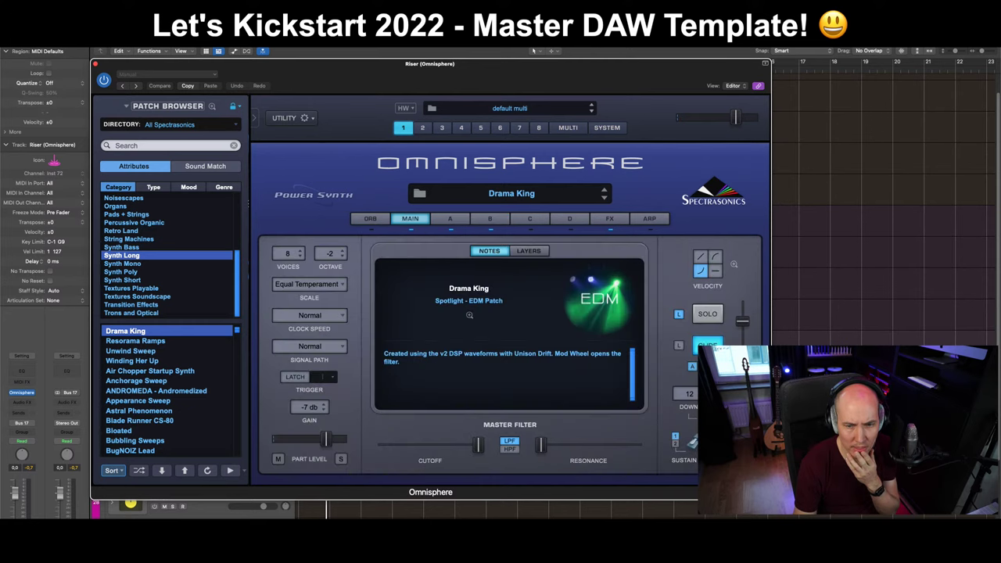
pyautogui.press('super+w')
pyautogui.doubleClick(336, 352)
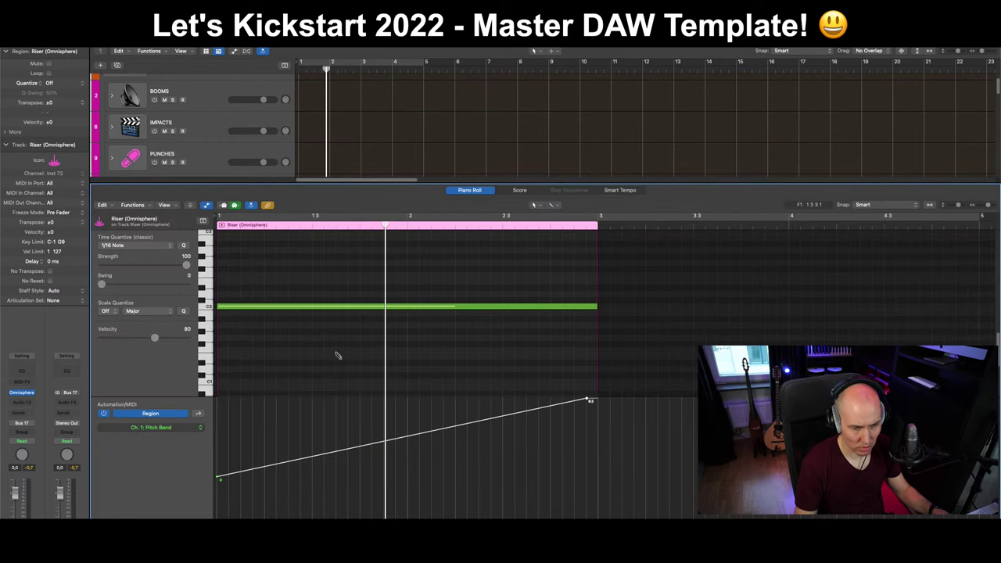
pyautogui.press('e')
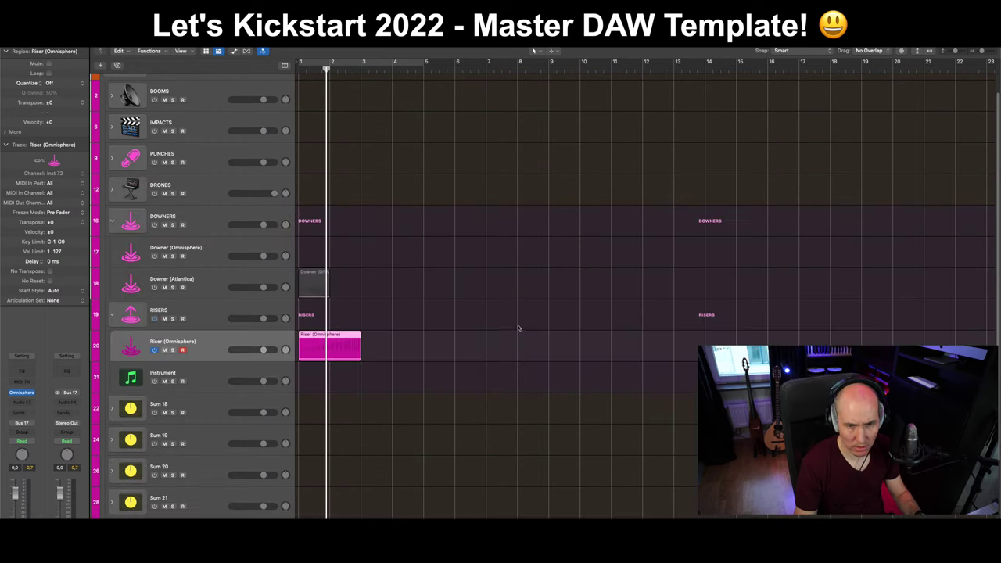
# Browse Omnisphere's Percussive Organic category for another riser patch.
pyautogui.press('v')
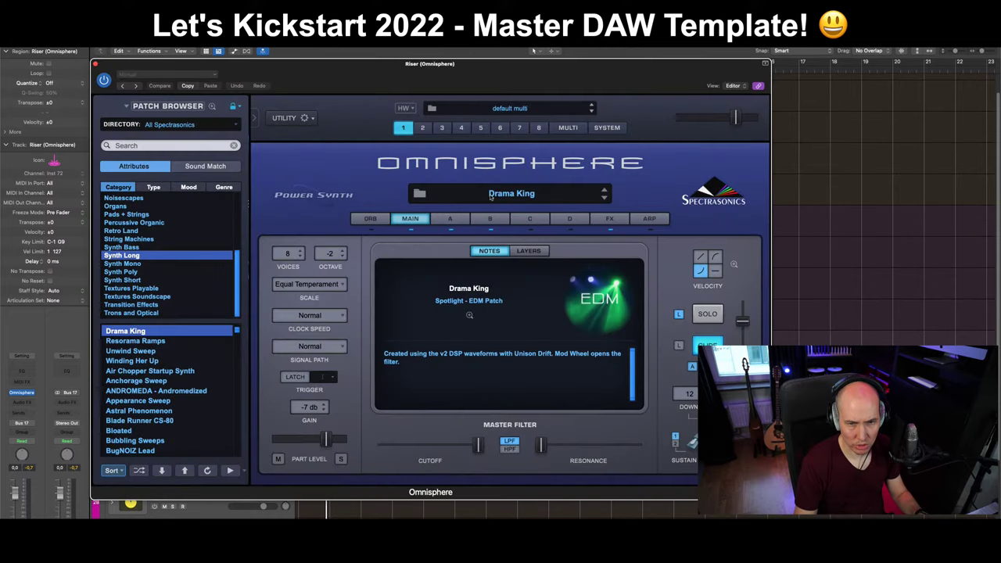
pyautogui.click(490, 198)
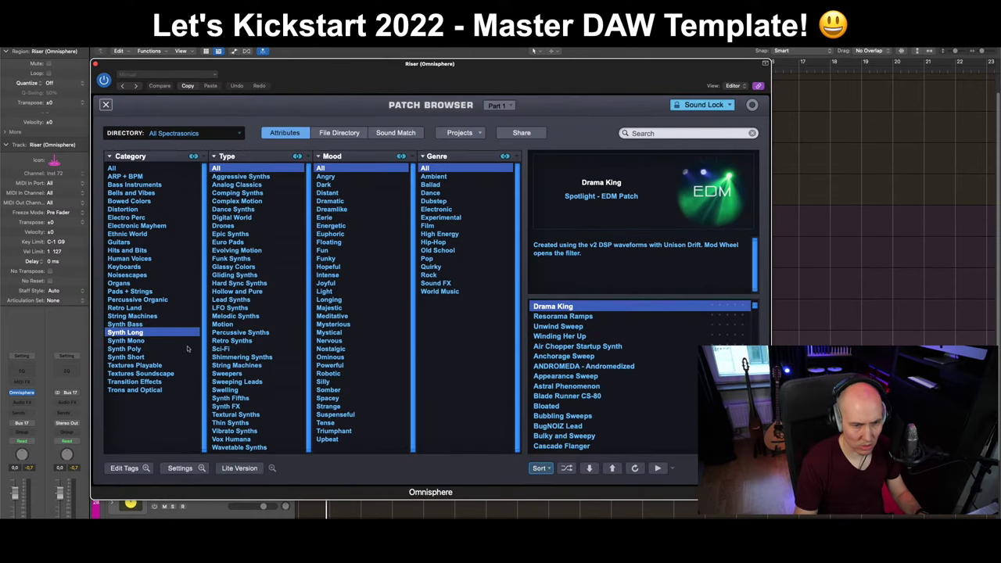
pyautogui.click(136, 299)
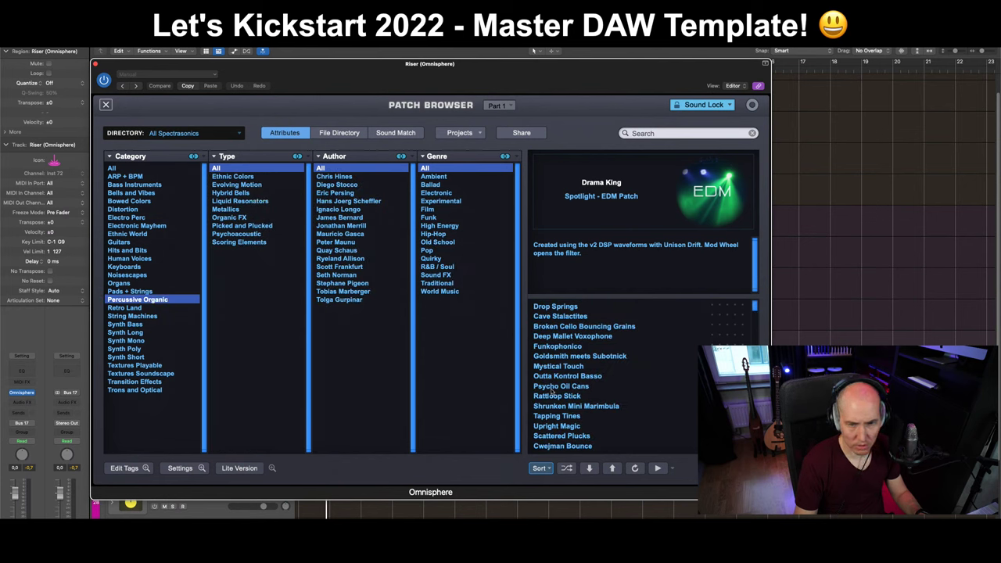
# Load the Cream of Emotion 1 patch from the Pads + Strings category and audition it against the riser region.
pyautogui.click(142, 292)
pyautogui.click(586, 359)
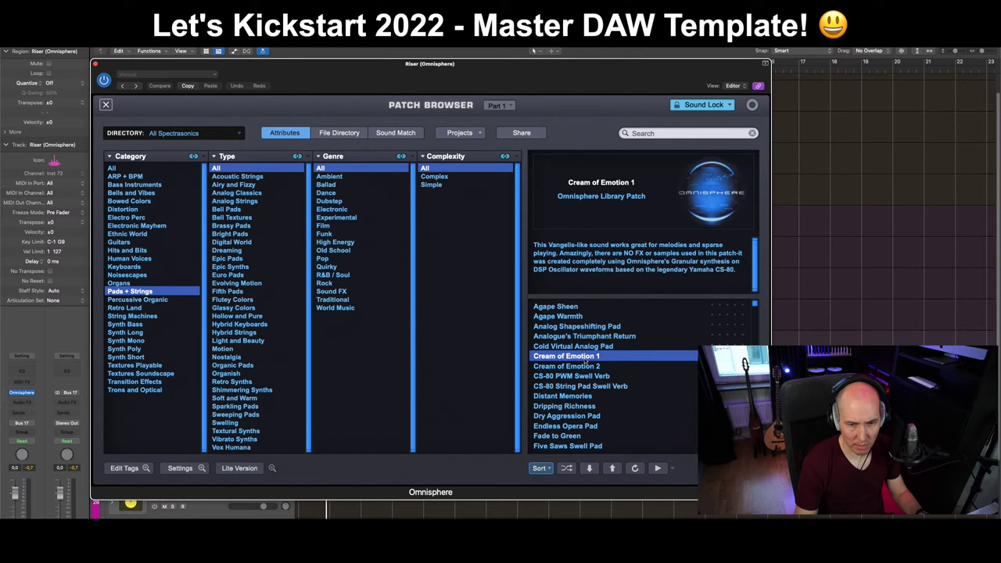
pyautogui.press('super+w')
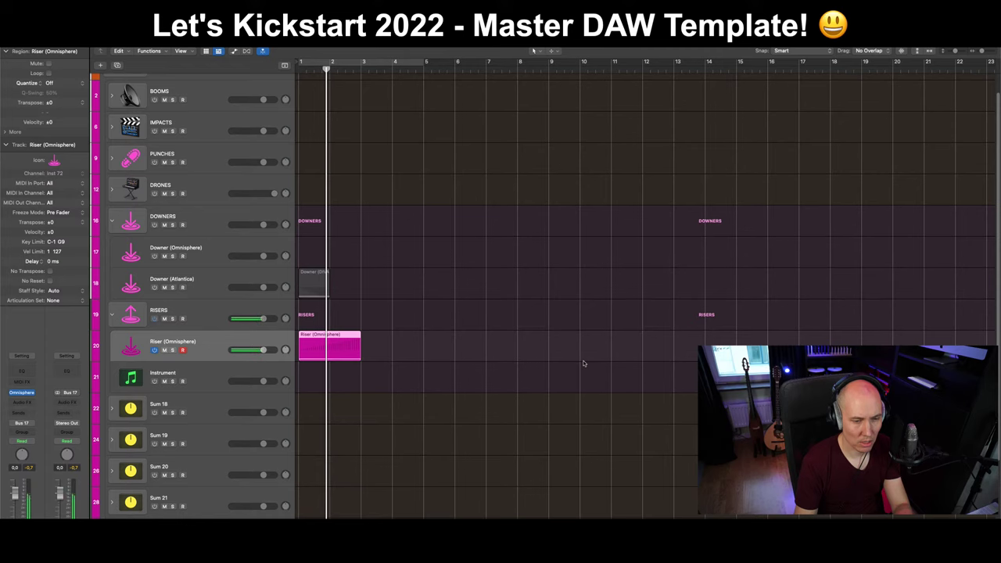
pyautogui.press('space')
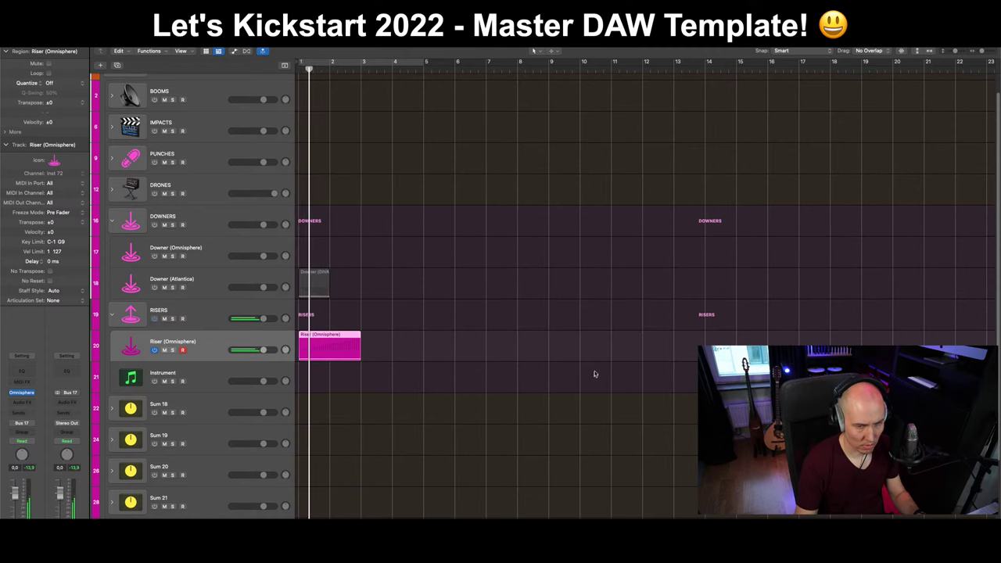
pyautogui.press('space')
# Delete the long C2 note from the Riser (Omnisphere) region, keeping its pitch bend ramp, and play the region back.
pyautogui.doubleClick(343, 345)
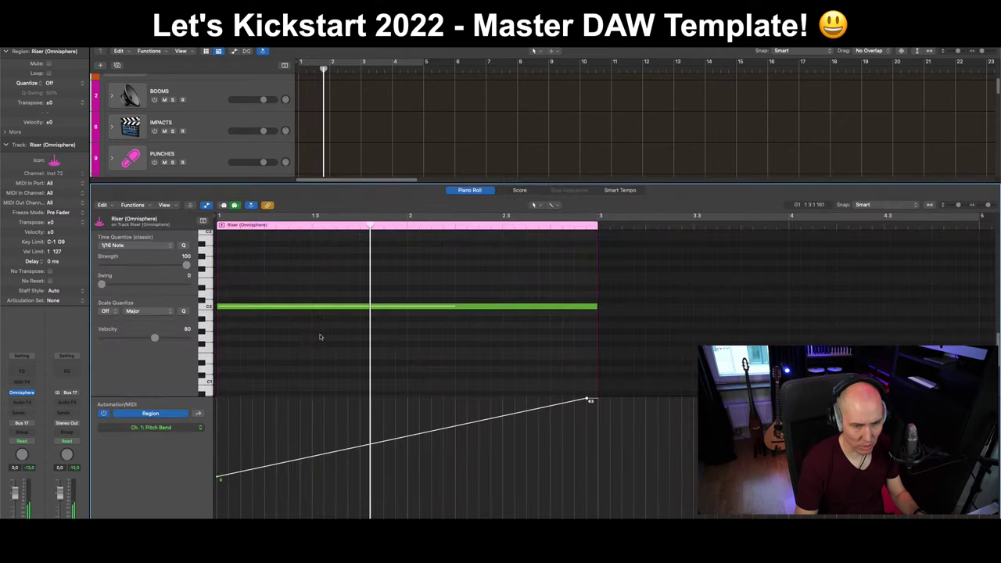
pyautogui.press('Delete')
pyautogui.press('space')
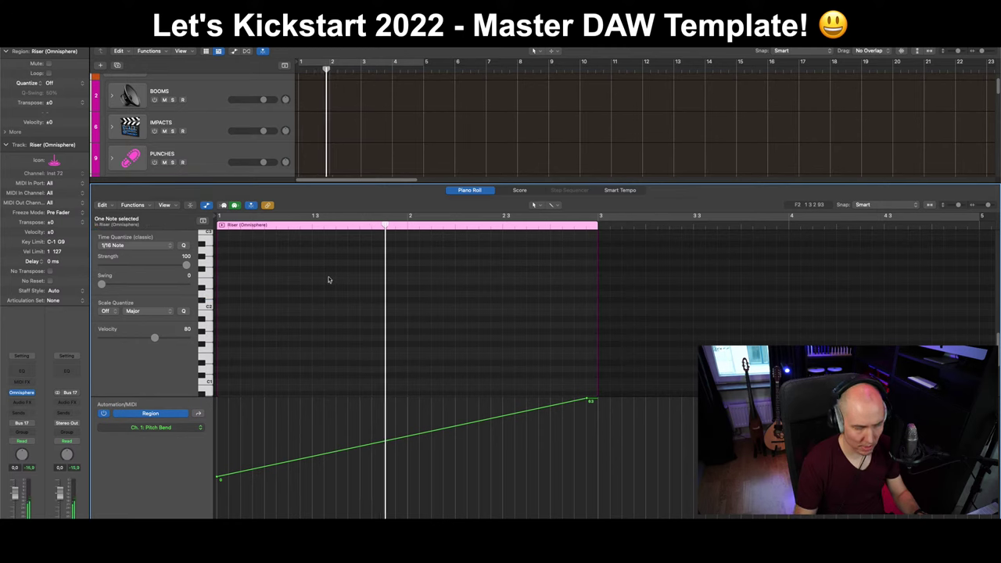
pyautogui.press('Return')
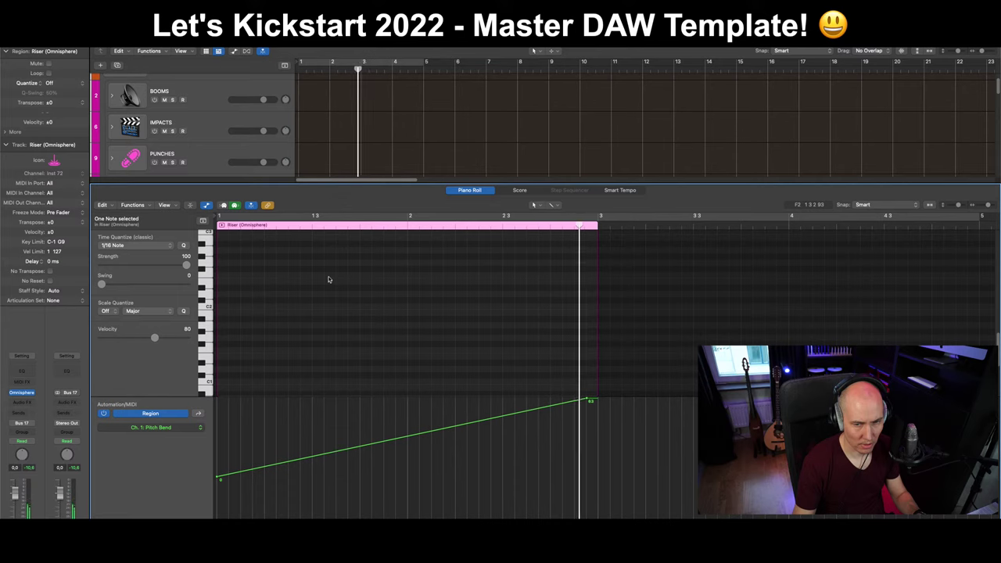
# Load the CS-80 PWM Swell Verb patch for the riser and return the playhead to the project start.
pyautogui.press('v')
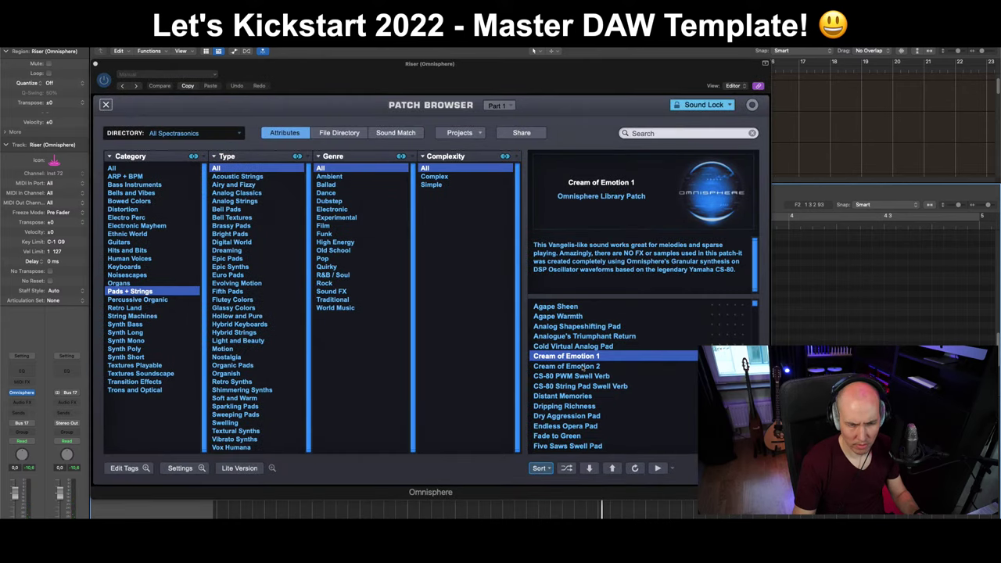
pyautogui.click(585, 376)
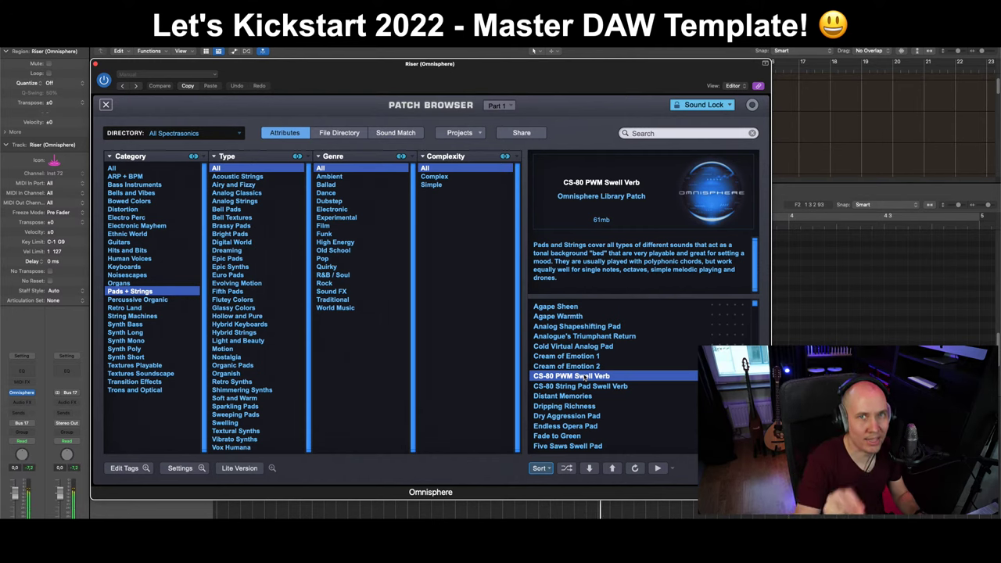
pyautogui.press('super+w')
pyautogui.press('e')
pyautogui.press('Return')
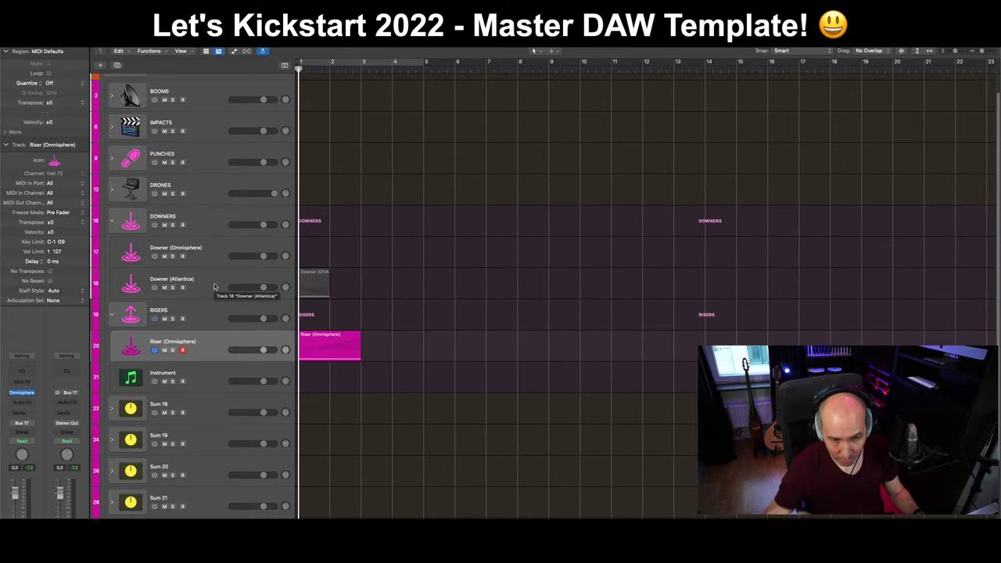
# Lengthen the Riser (Omnisphere) region to end at bar 5 and play it back.
pyautogui.press('space')
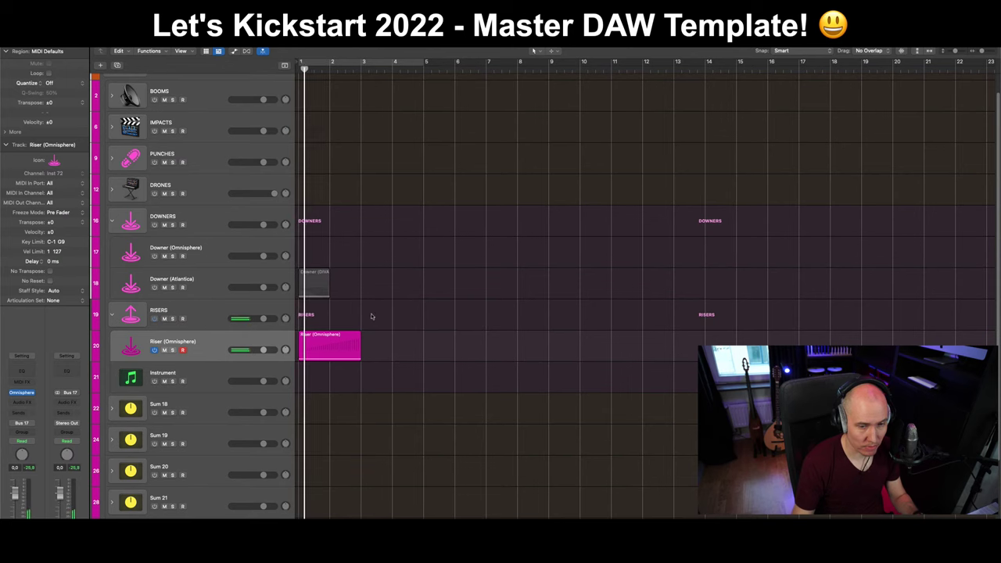
pyautogui.moveTo(359, 357); pyautogui.dragTo(423, 357)
pyautogui.press('space')
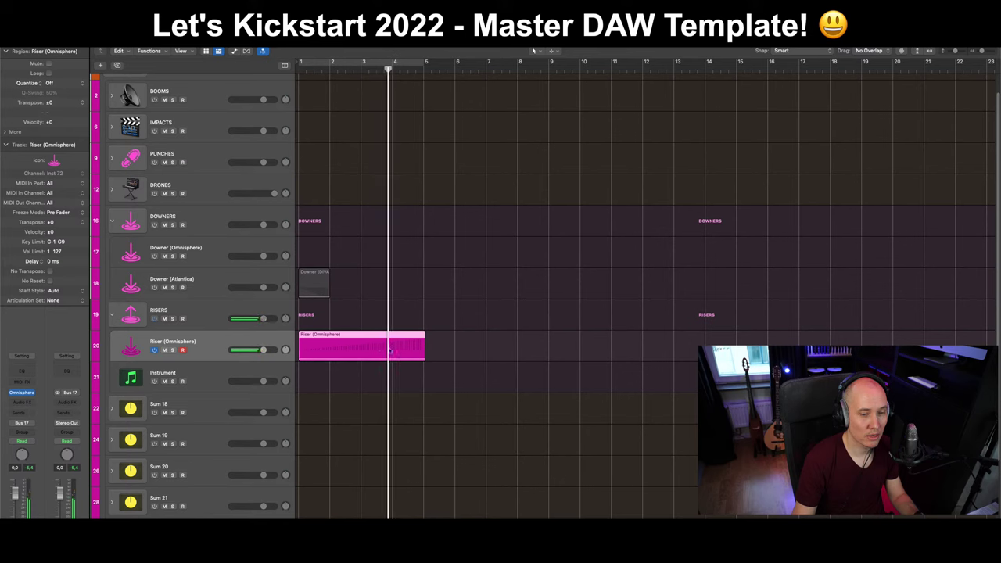
pyautogui.press('space')
# In the patch's layer A, lengthen the amp envelope's attack and decay and shorten its release while auditioning the riser.
pyautogui.press('v')
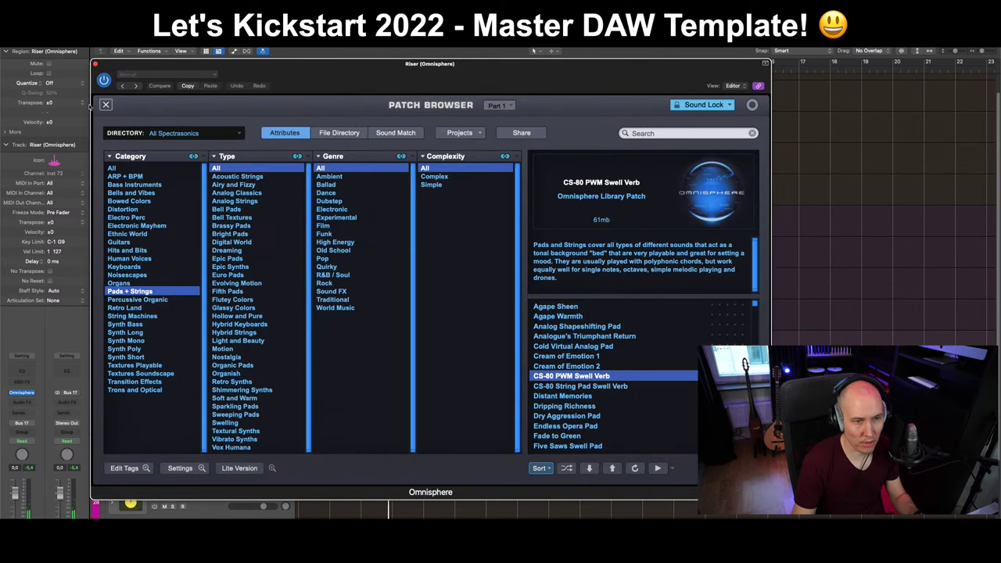
pyautogui.click(107, 104)
pyautogui.click(449, 219)
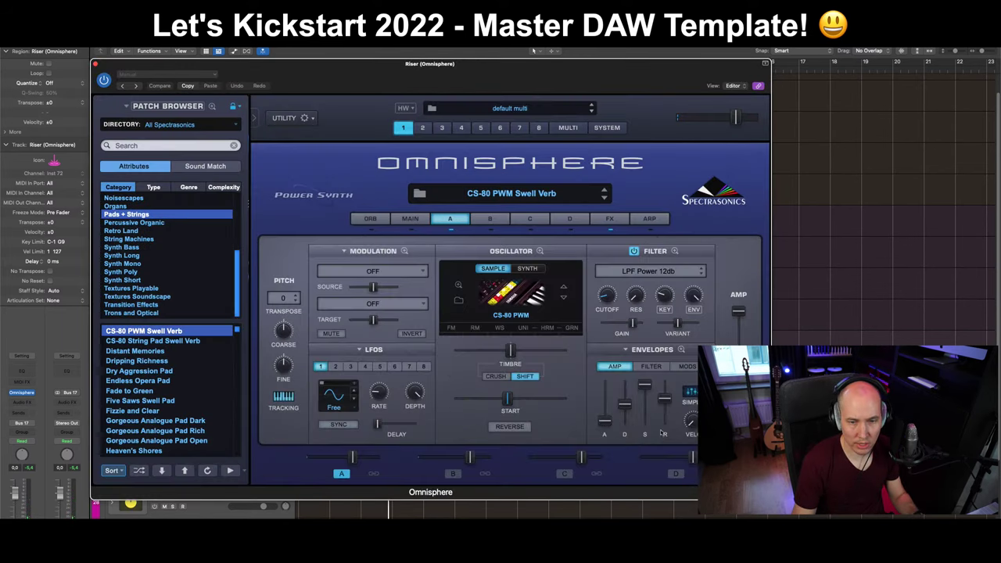
pyautogui.moveTo(669, 399)
pyautogui.mouseDown()
pyautogui.moveTo(666, 415)
pyautogui.moveTo(623, 385)
pyautogui.moveTo(605, 413)
pyautogui.moveTo(643, 385)
pyautogui.moveTo(664, 405)
pyautogui.mouseUp()
pyautogui.click(646, 367)
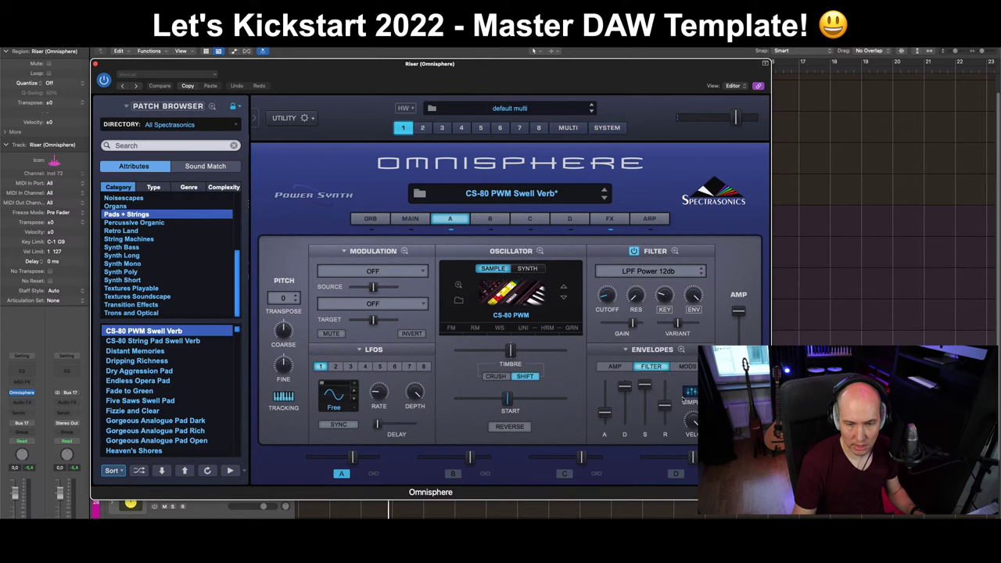
pyautogui.press('space')
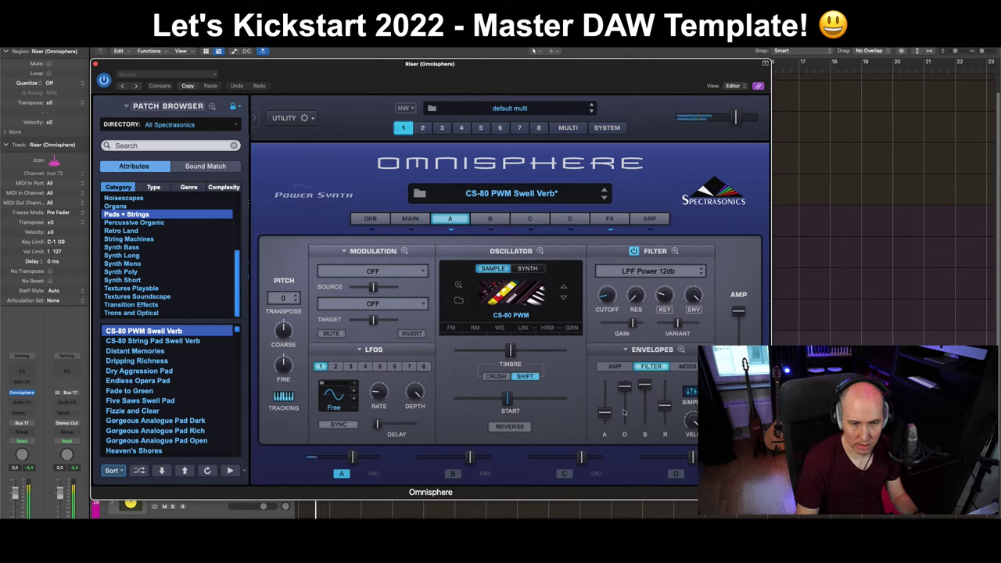
pyautogui.click(615, 367)
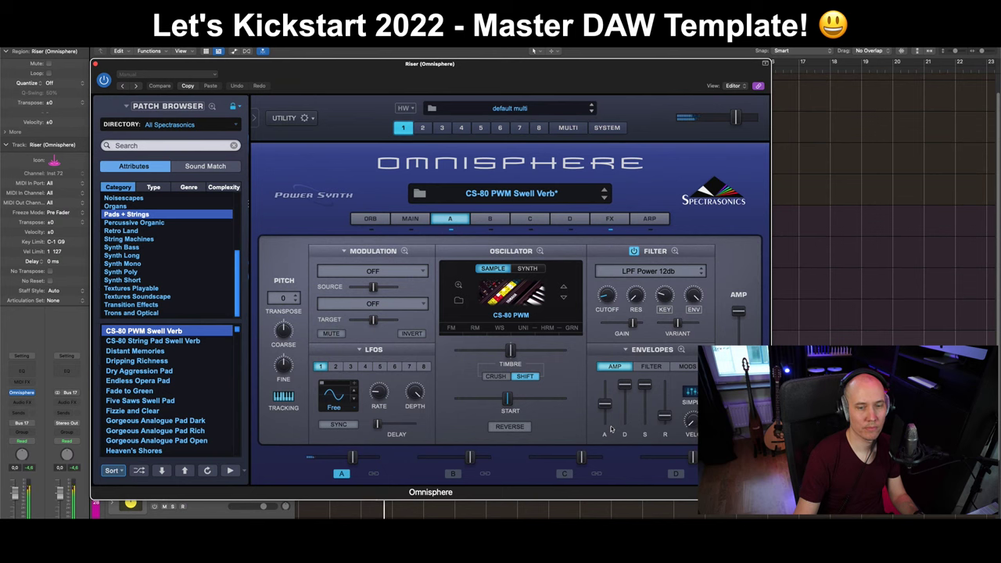
# Lower the mix of the Pro-Verb, Chorus Echo and Analog Chorus aux effects, and power off the Riser (Omnisphere) track.
pyautogui.click(610, 218)
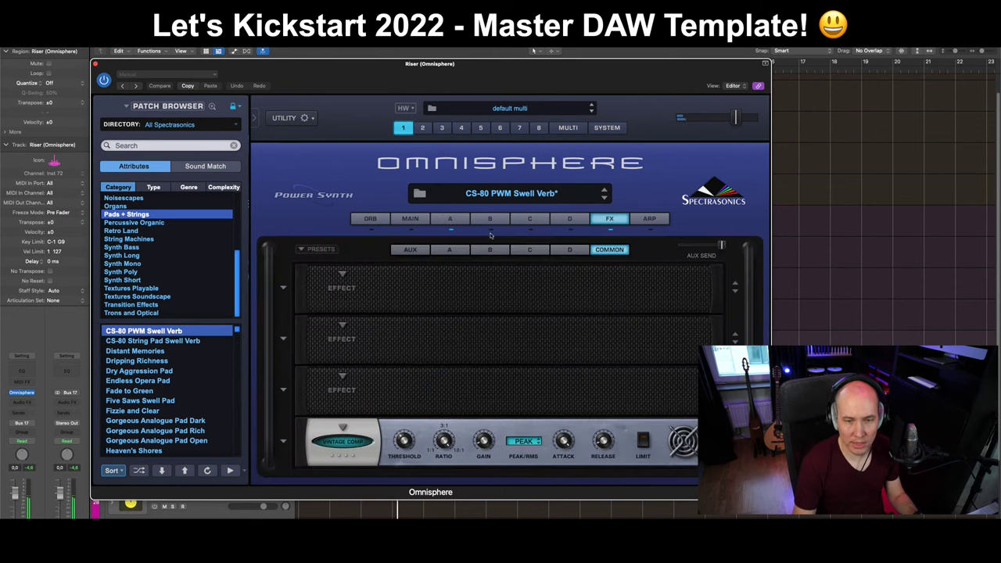
pyautogui.click(409, 249)
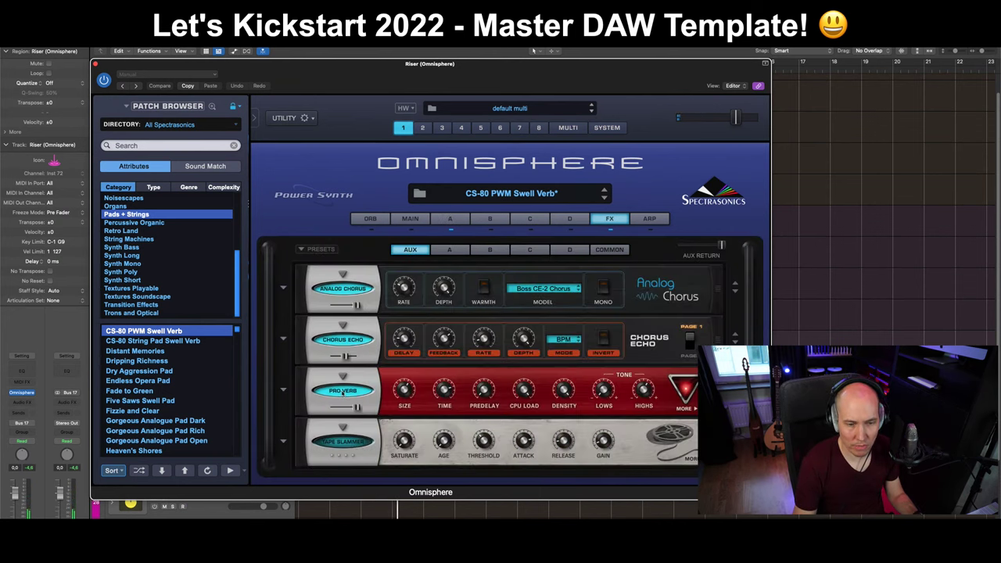
pyautogui.moveTo(354, 408)
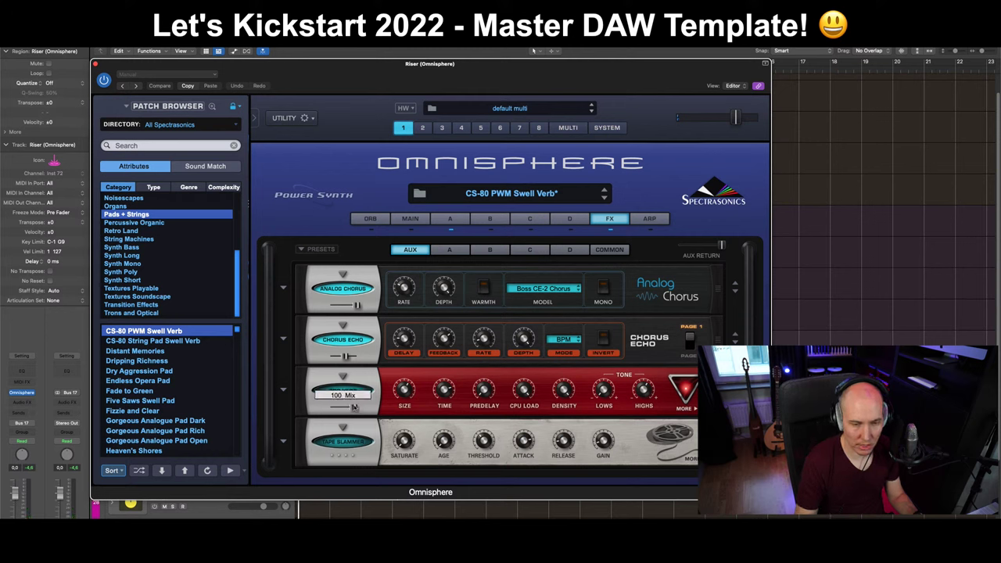
pyautogui.moveTo(353, 407); pyautogui.dragTo(338, 407)
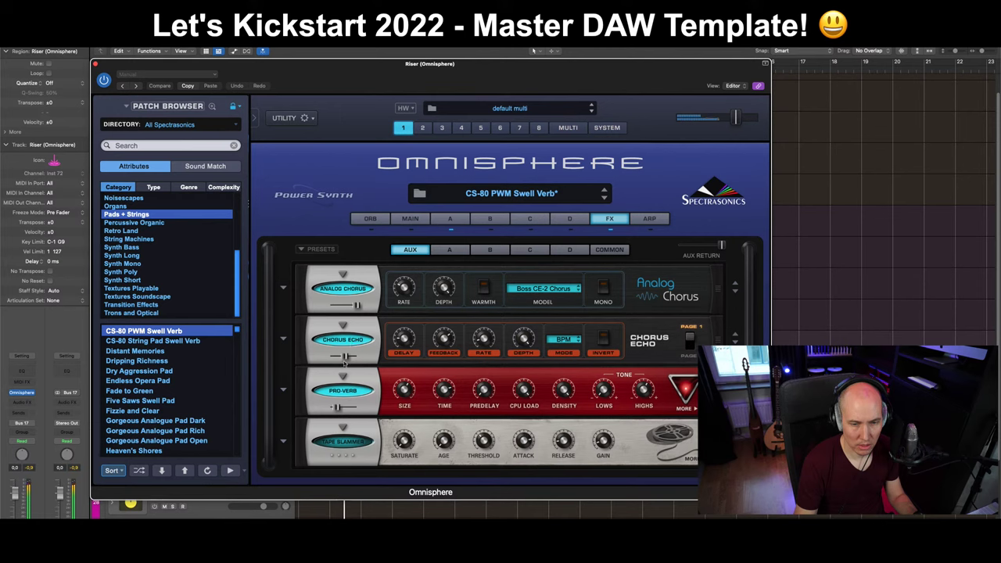
pyautogui.moveTo(345, 358); pyautogui.dragTo(336, 358)
pyautogui.moveTo(354, 305); pyautogui.dragTo(344, 305)
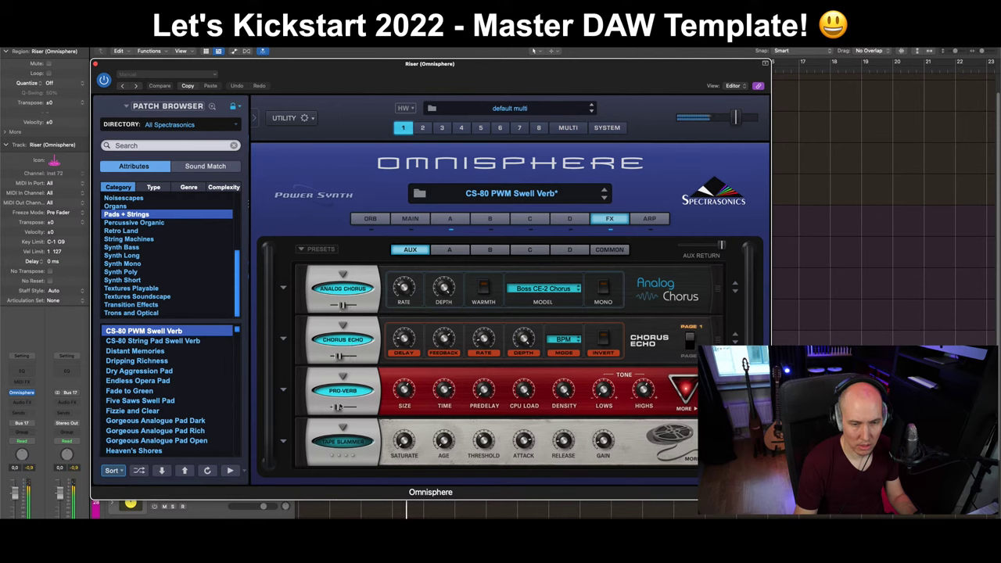
pyautogui.press('super+w')
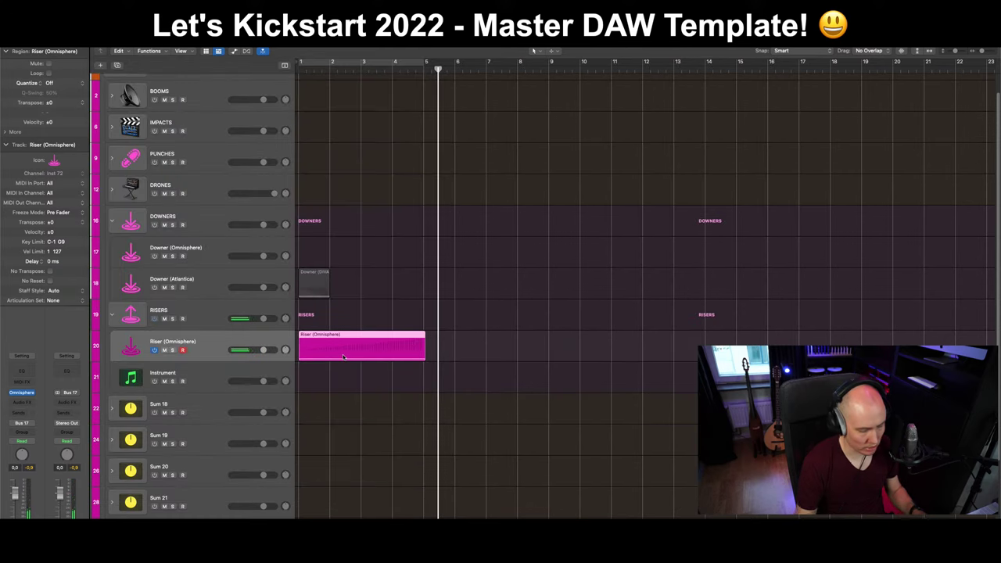
pyautogui.click(155, 350)
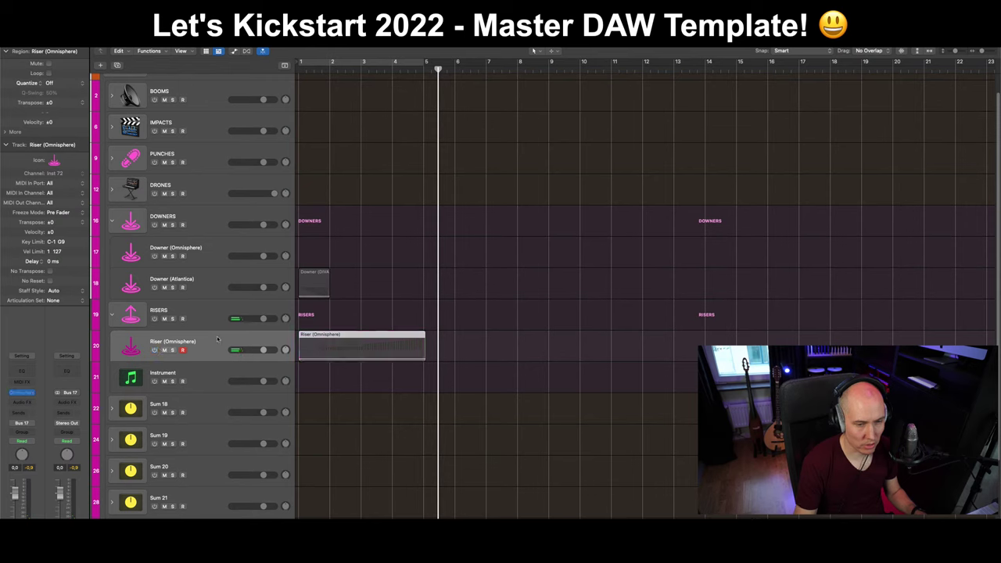
# Load a stereo Retro Synth on the empty Instrument track in the RISERS stack.
pyautogui.click(199, 374)
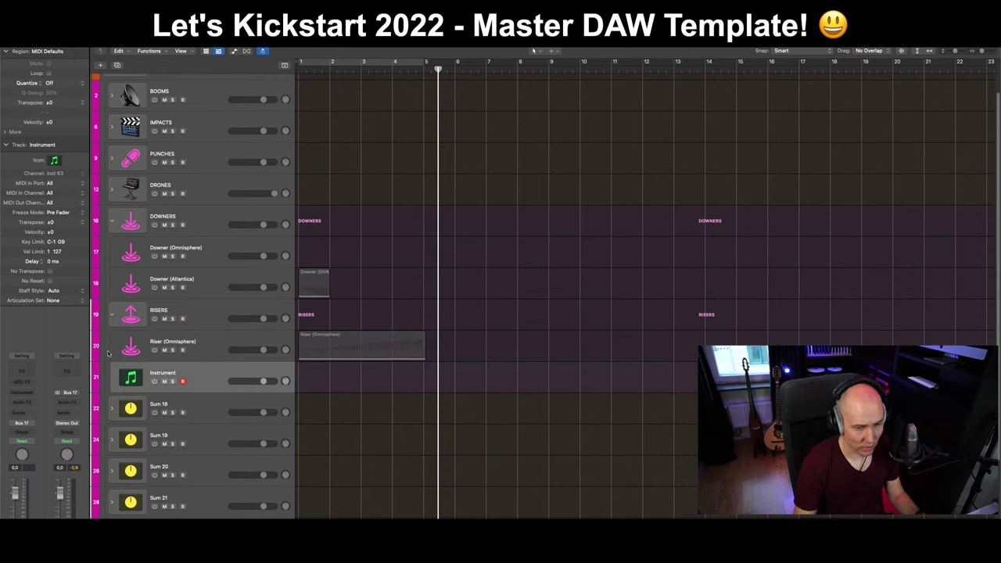
pyautogui.click(25, 394)
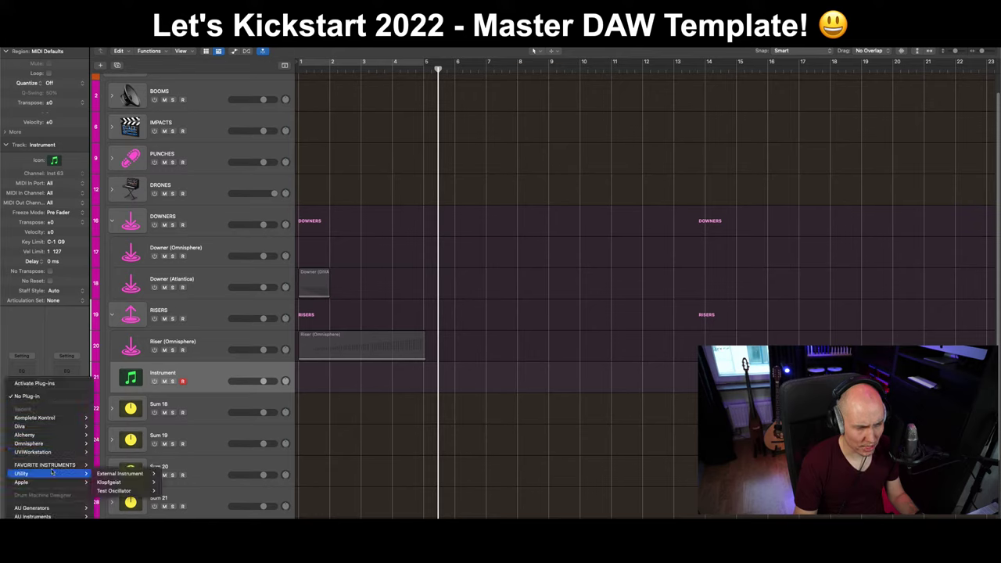
pyautogui.moveTo(53, 466)
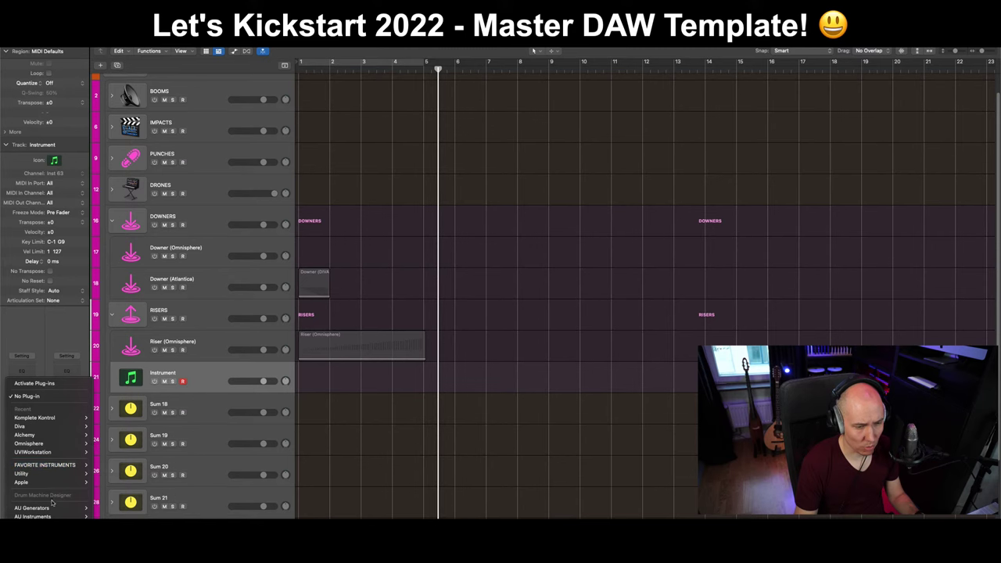
pyautogui.moveTo(24, 482)
pyautogui.moveTo(122, 479)
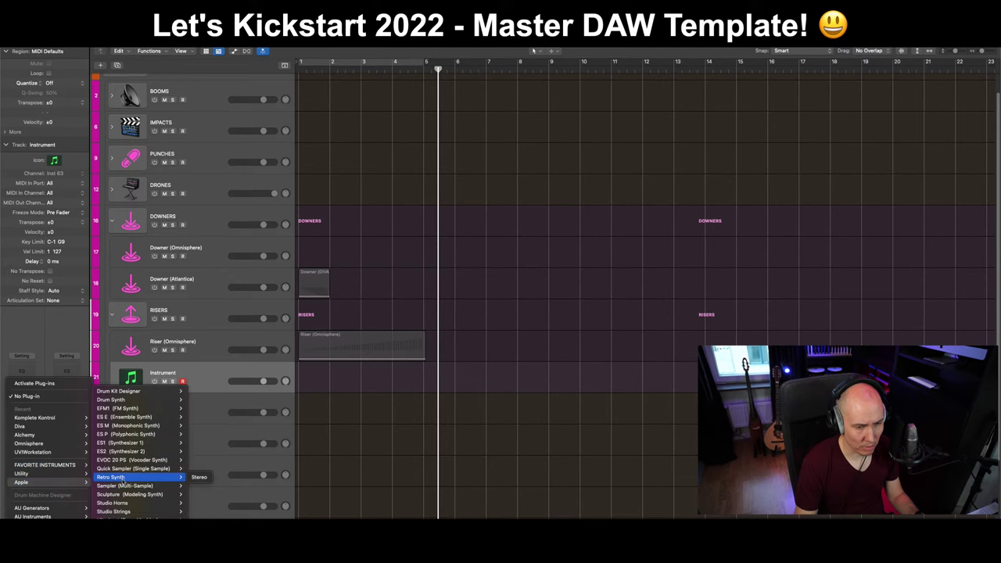
pyautogui.click(199, 477)
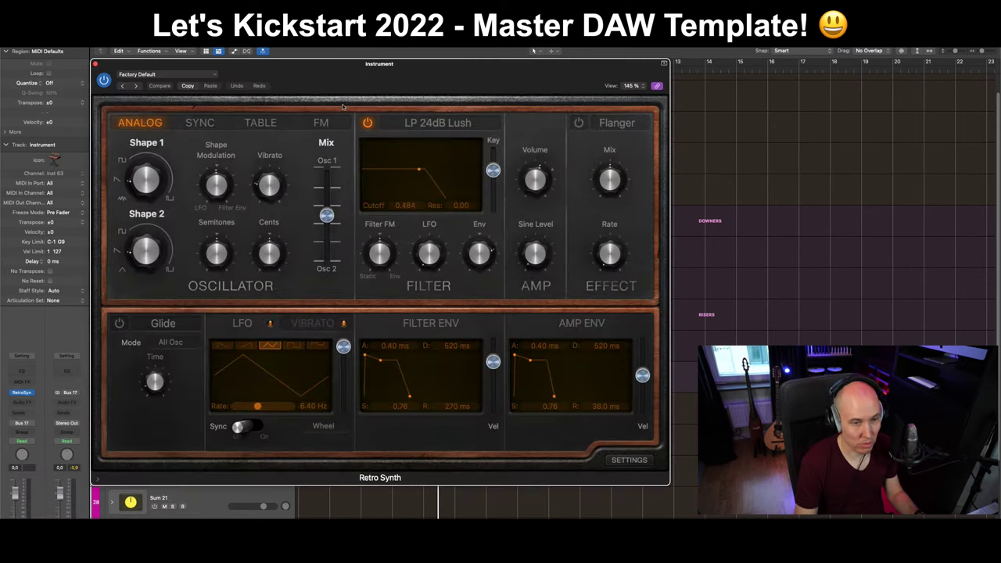
# Set the pitch bend range to 2 oct in Retro Synth's global settings.
pyautogui.click(638, 461)
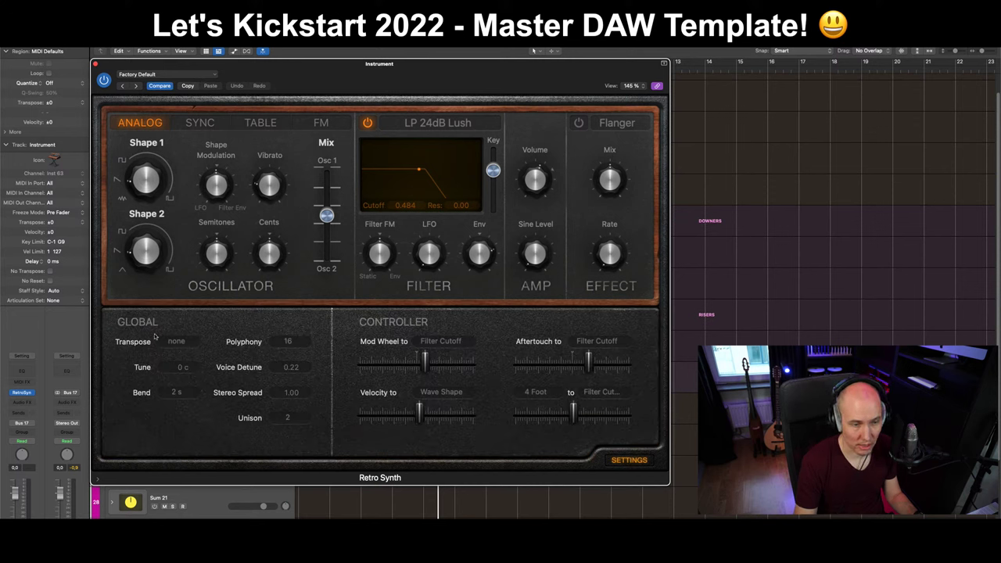
pyautogui.click(175, 392)
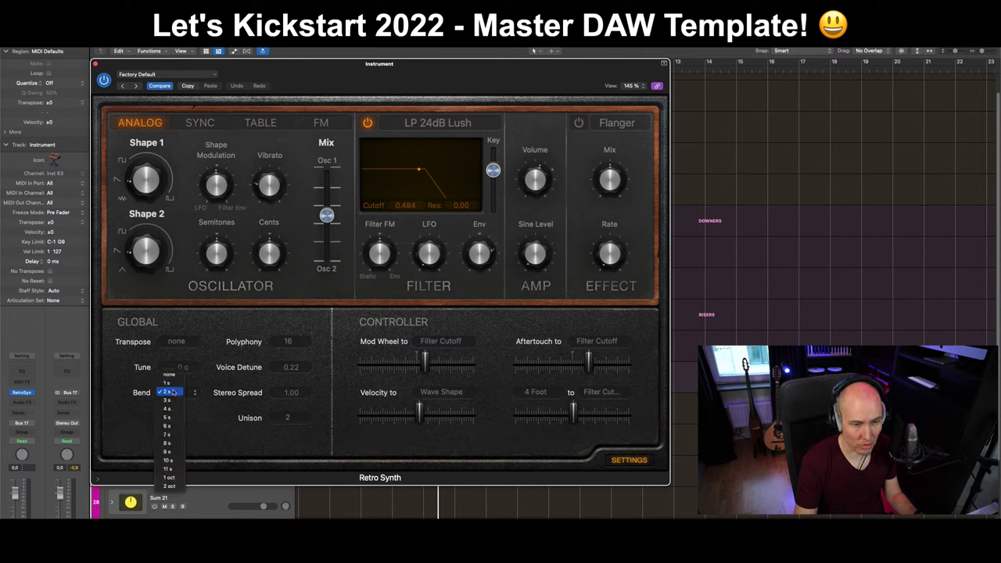
pyautogui.click(169, 486)
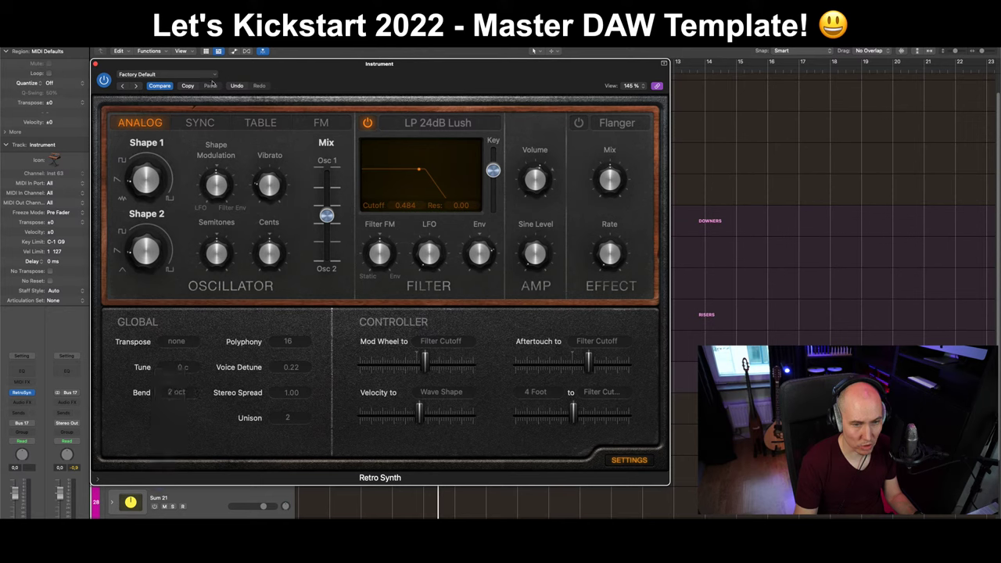
# Load the Deep Sigh preset in Retro Synth and set its pitch bend range to 2 oct.
pyautogui.click(201, 72)
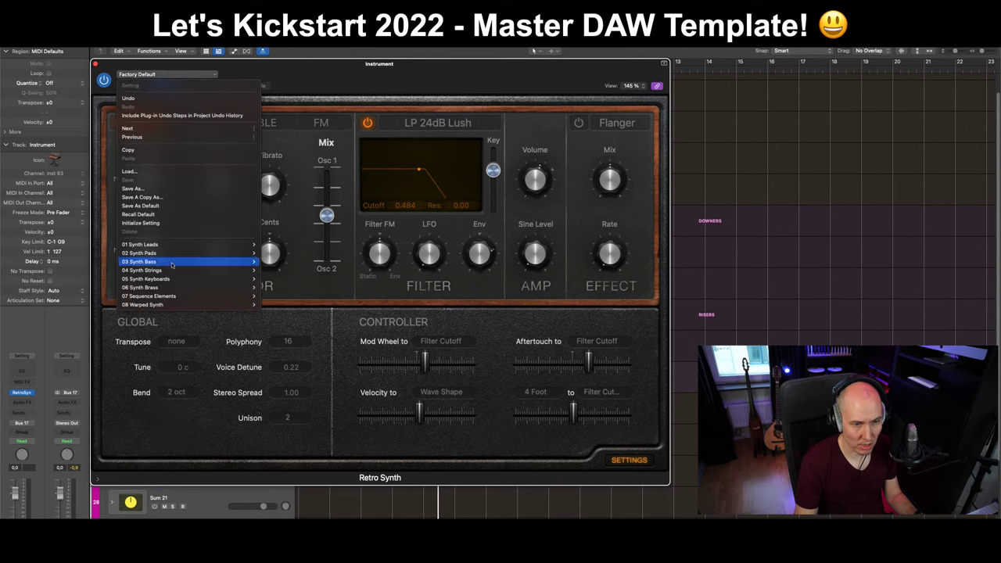
pyautogui.moveTo(235, 247)
pyautogui.click(276, 287)
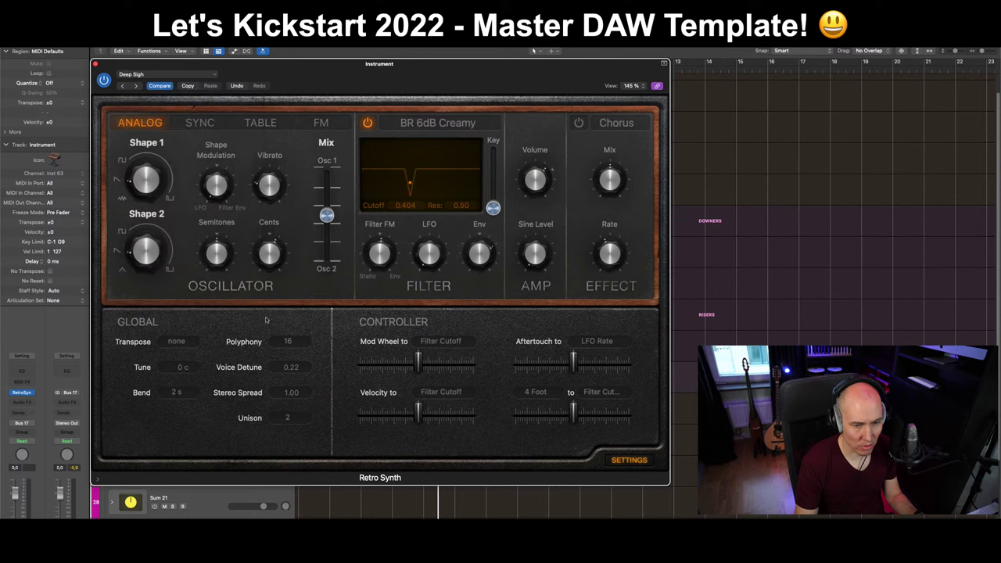
pyautogui.click(176, 393)
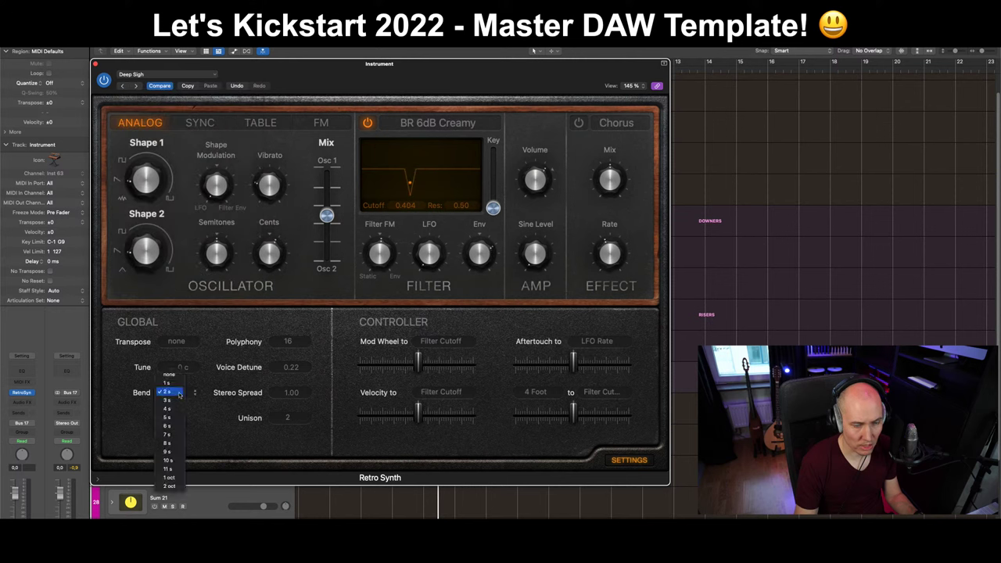
pyautogui.click(169, 485)
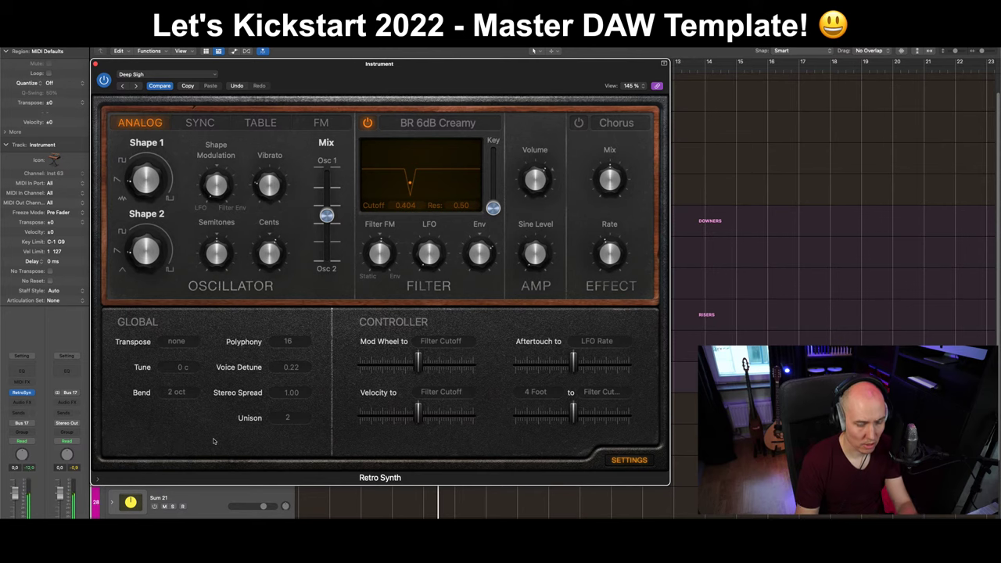
# Browse through the following Retro Synth presets to Digital Waves and set its pitch bend range to 2 oct.
pyautogui.click(136, 86)
pyautogui.press('super+w')
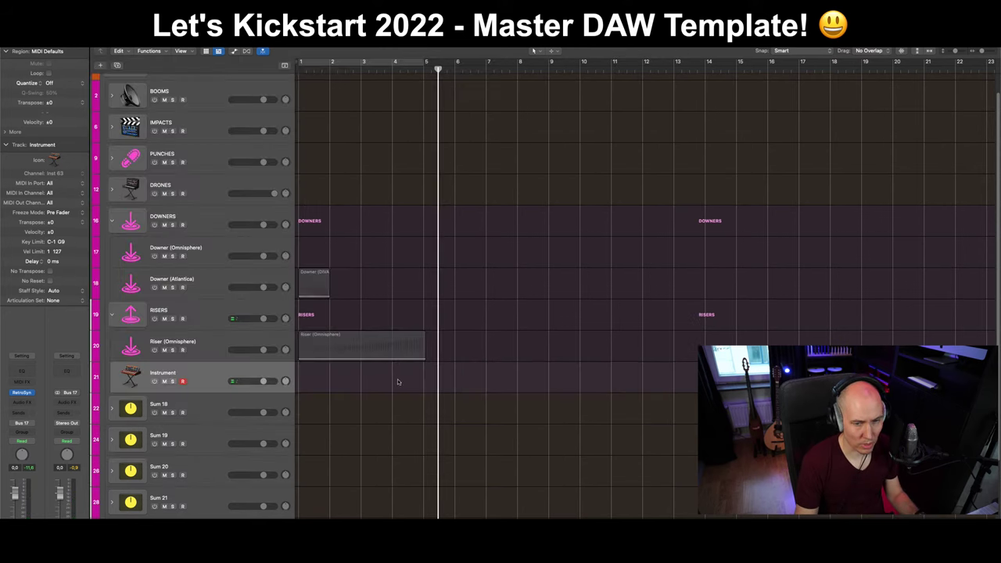
pyautogui.press('v')
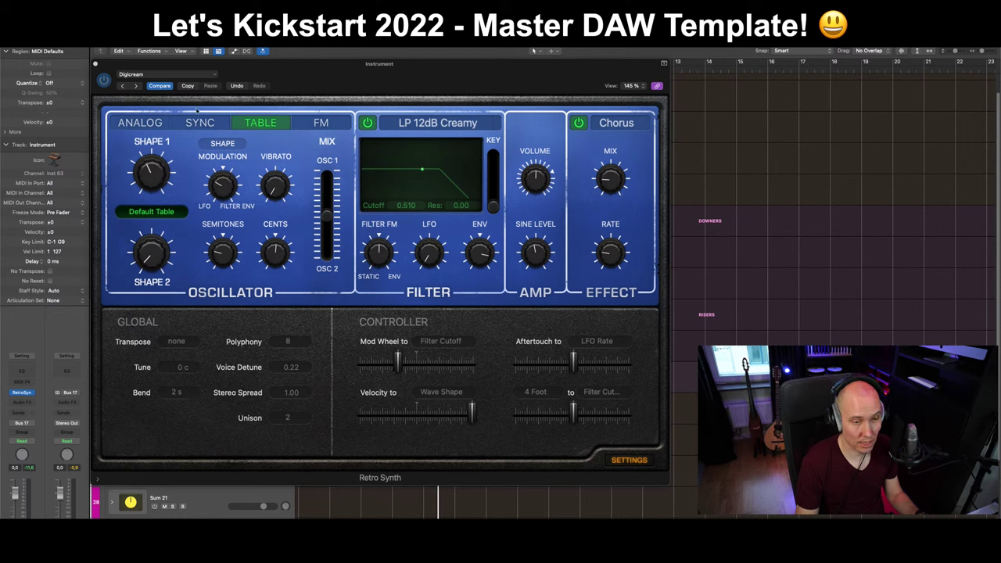
pyautogui.click(136, 87)
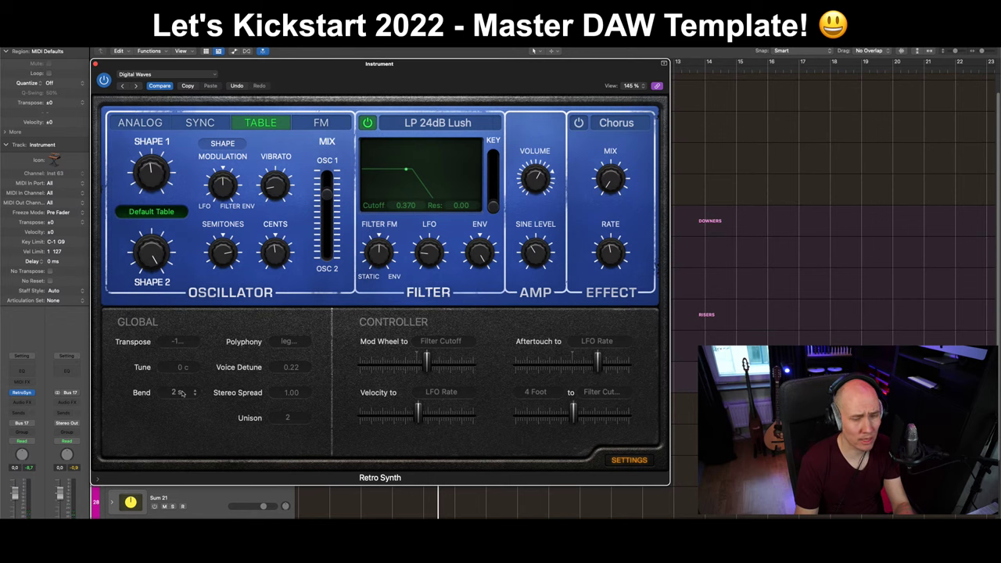
pyautogui.click(182, 394)
pyautogui.click(166, 485)
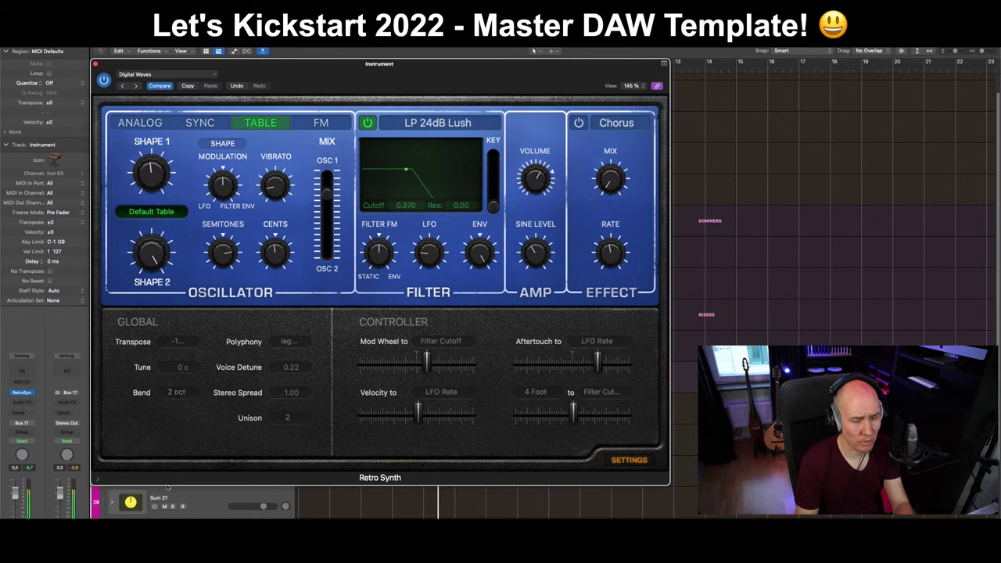
# Load the Eerie Strings preset from the Synth Strings category in Retro Synth and close the plug-in window.
pyautogui.click(142, 76)
pyautogui.moveTo(195, 270)
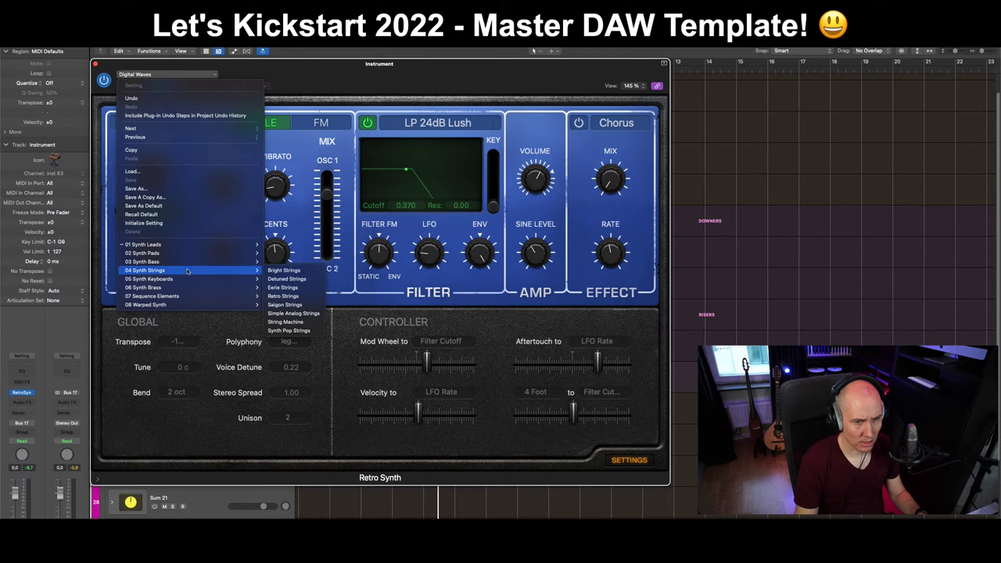
pyautogui.click(295, 288)
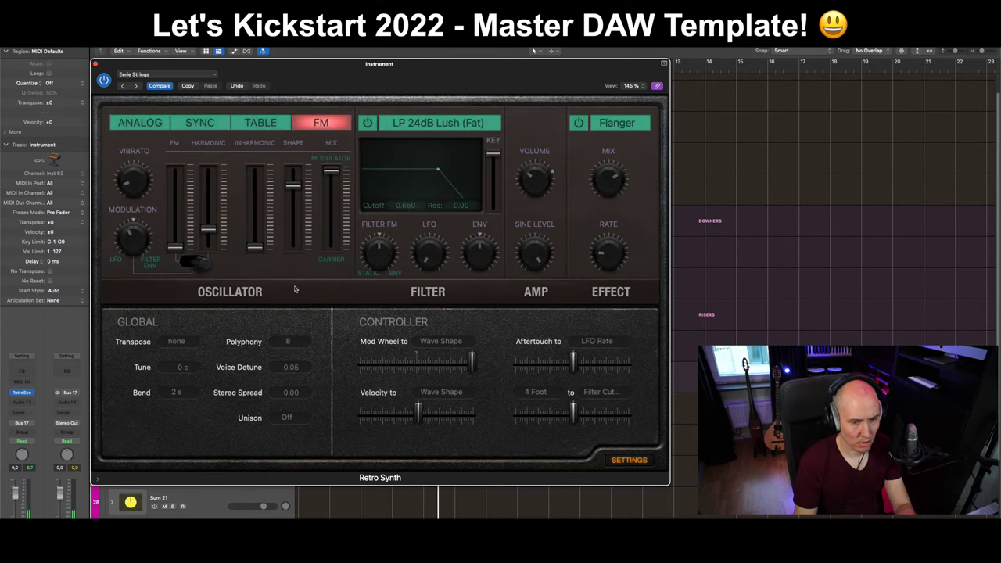
pyautogui.press('super+w')
# Copy the Riser (Omnisphere) region onto the Instrument track and power on both riser tracks.
pyautogui.moveTo(360, 344); pyautogui.dragTo(359, 376)
pyautogui.click(156, 380)
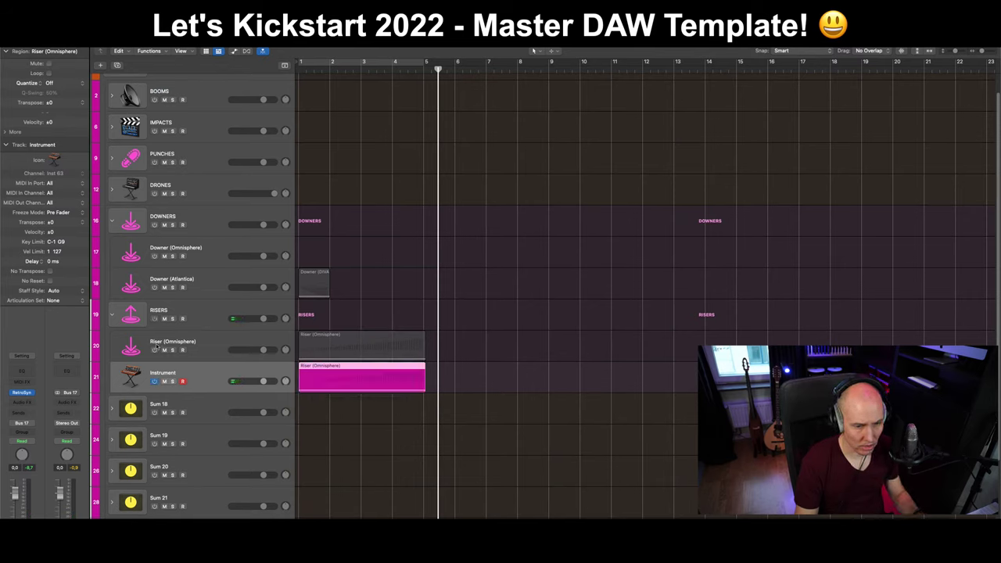
pyautogui.click(156, 349)
# Solo the Instrument track and play the copied riser region from the start.
pyautogui.press('s')
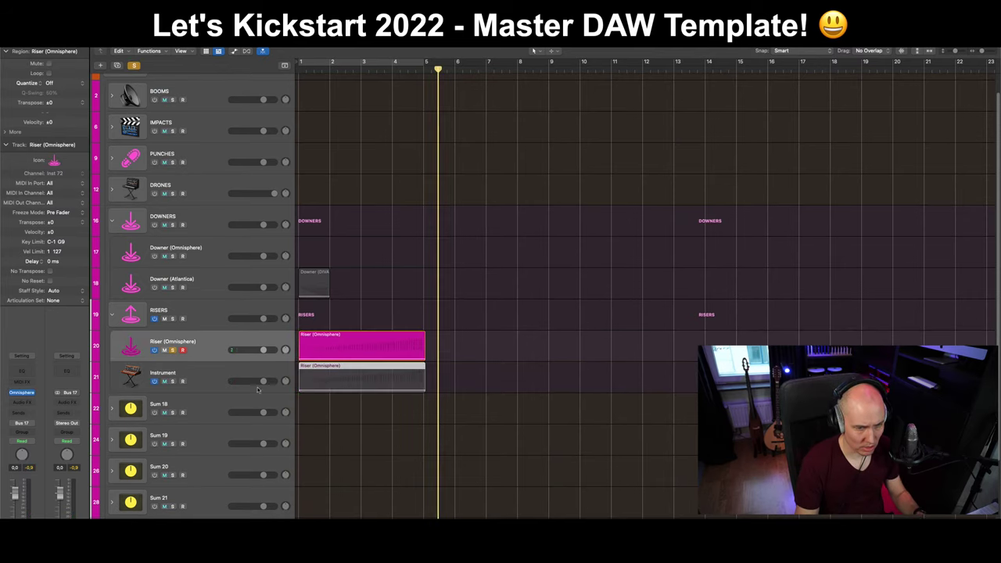
pyautogui.click(200, 380)
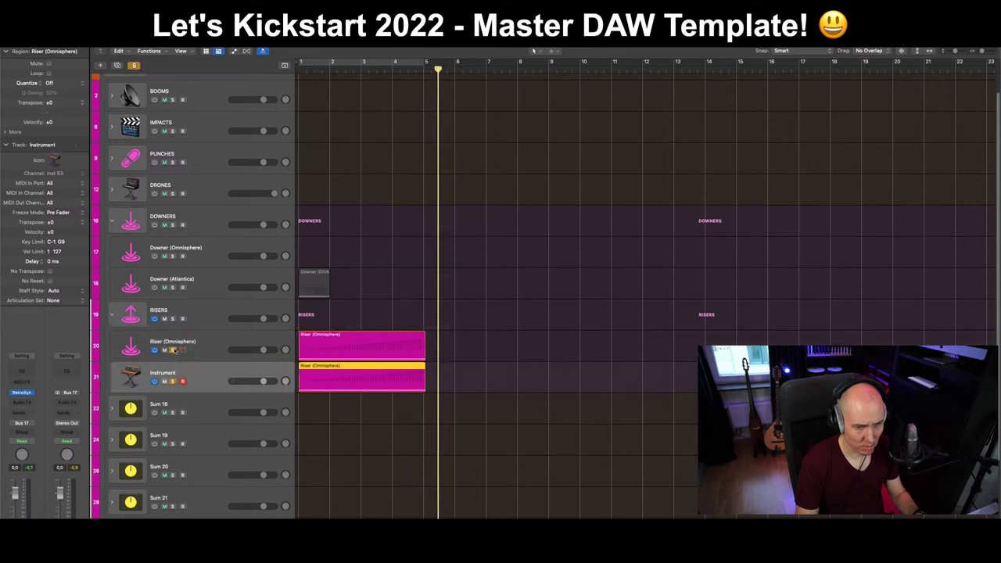
pyautogui.press('Return')
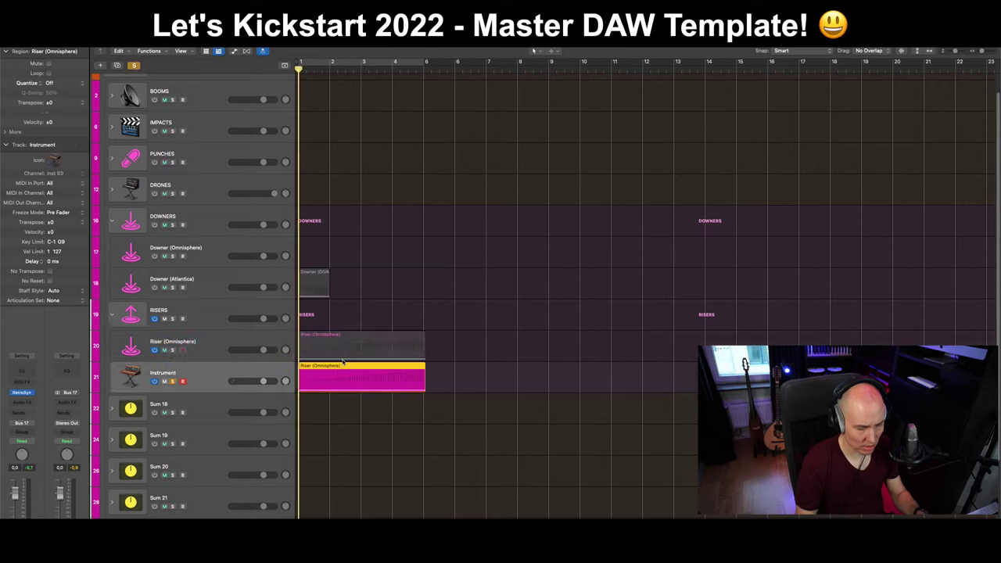
pyautogui.press('space')
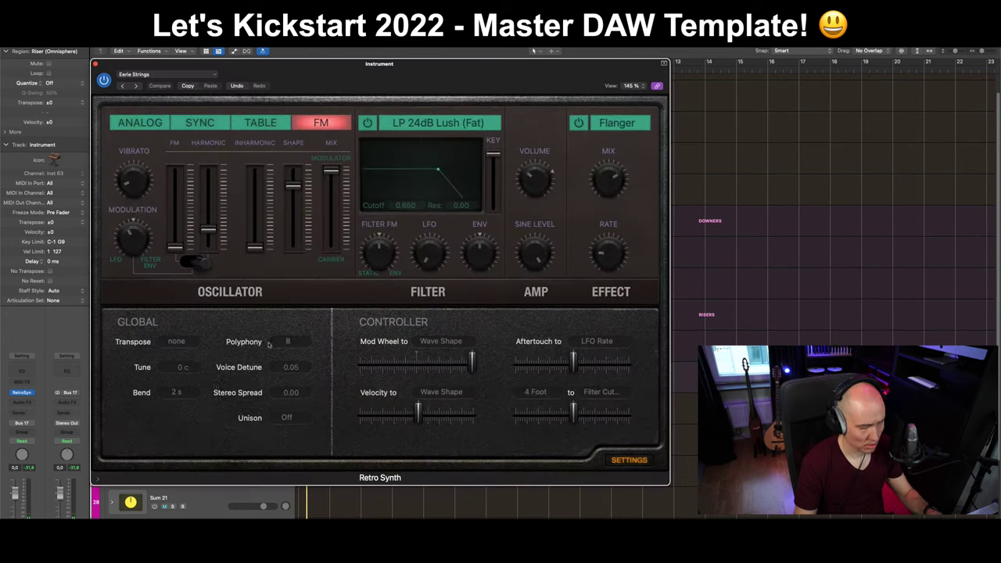
# Load Retro Synth's Retro Strings preset, with the bend range at 2 oct, filter cutoff at 0.536 and resonance at 0.00.
pyautogui.press('v')
pyautogui.click(138, 85)
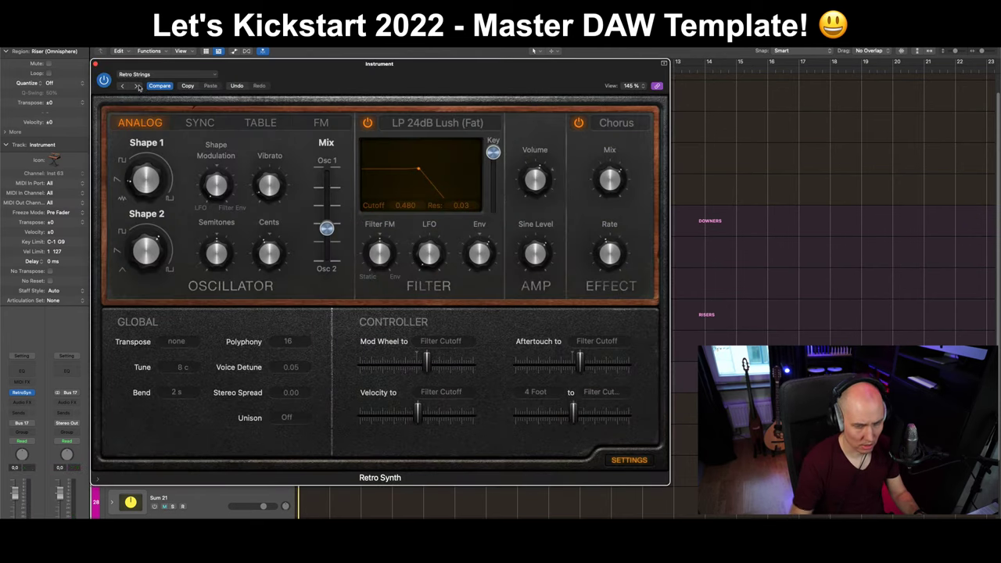
pyautogui.click(185, 393)
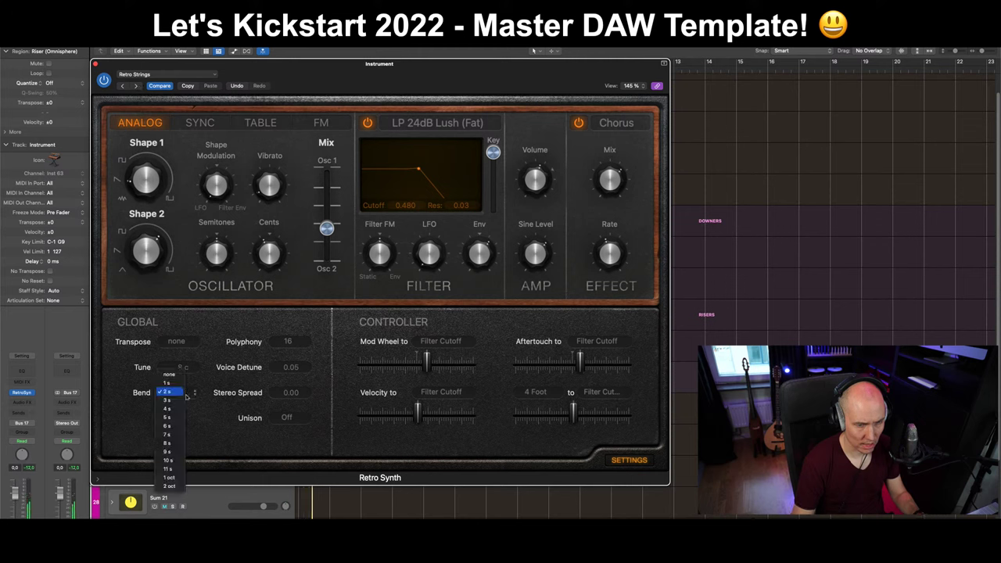
pyautogui.click(179, 485)
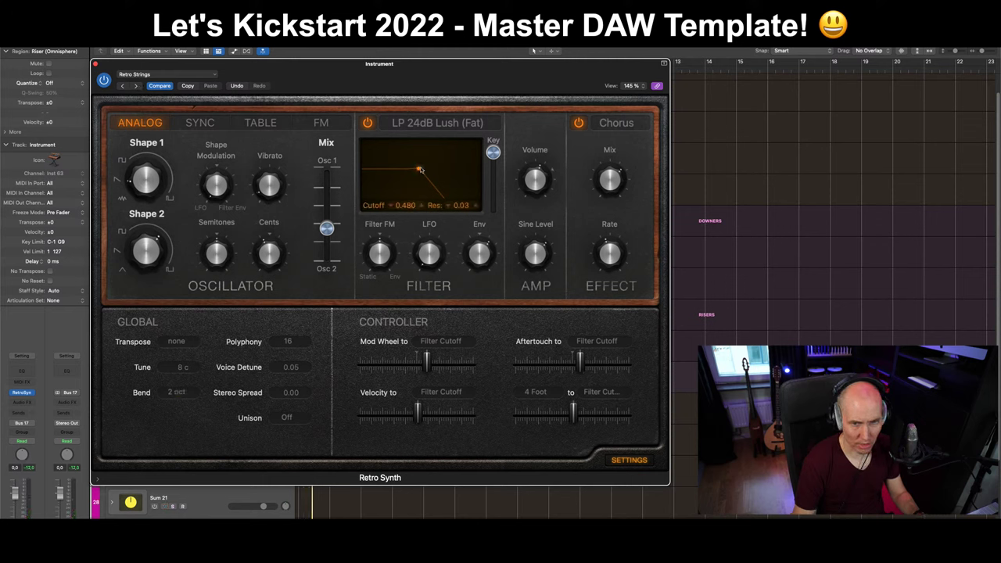
pyautogui.click(629, 460)
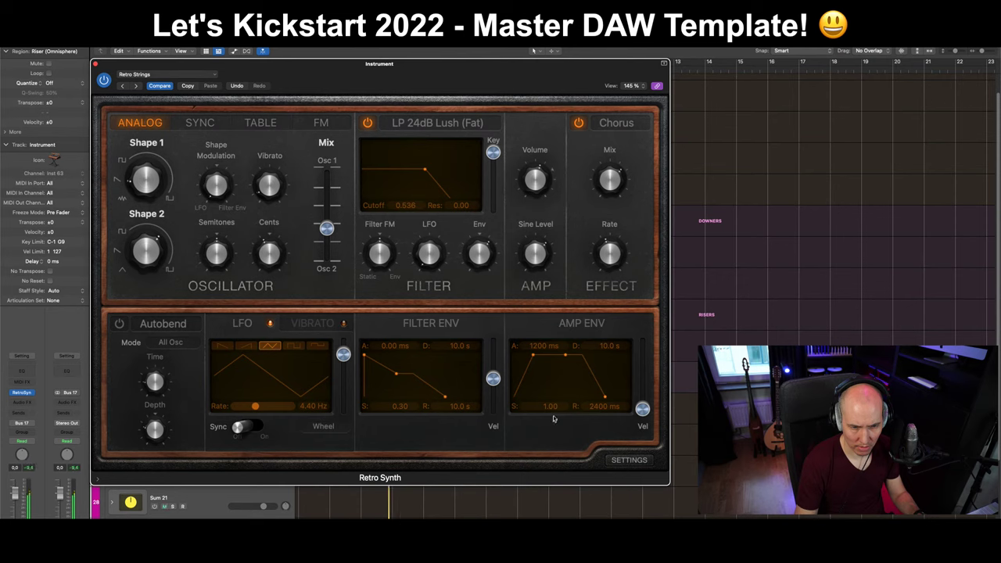
pyautogui.press('super+w')
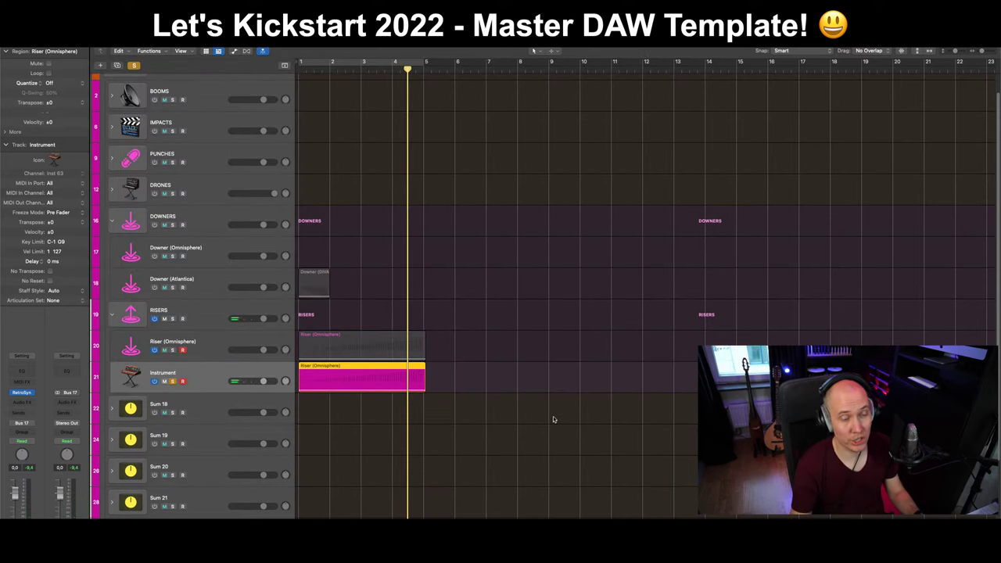
# Unsolo the Instrument track and rename it "Riser (Retro Synth".
pyautogui.click(498, 345)
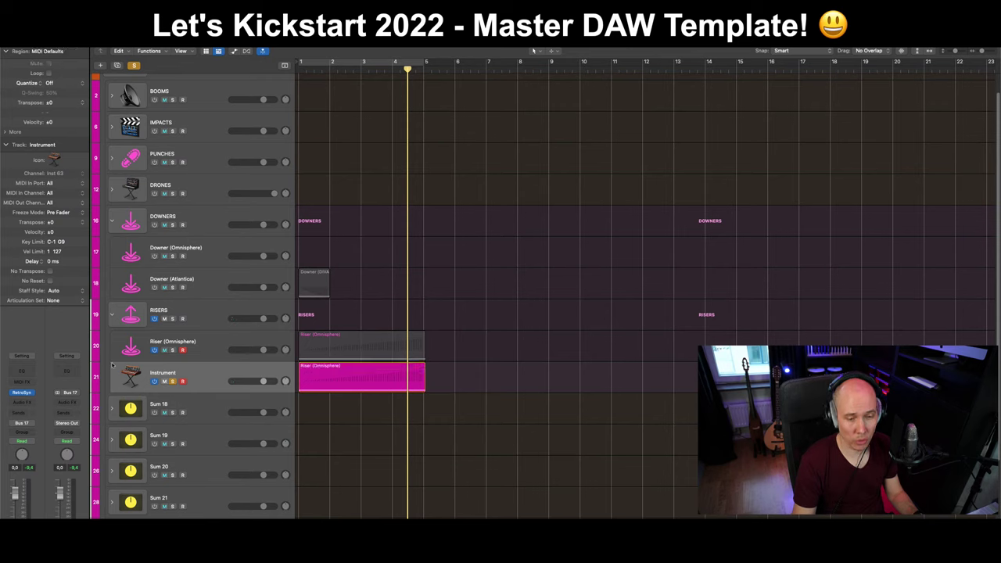
pyautogui.click(174, 381)
pyautogui.doubleClick(168, 373)
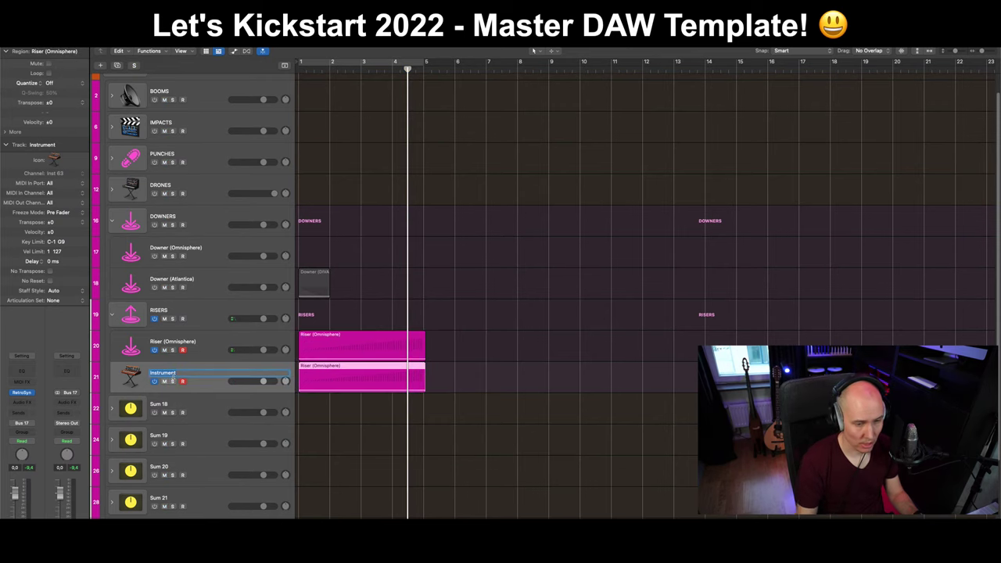
pyautogui.write('Riser (')
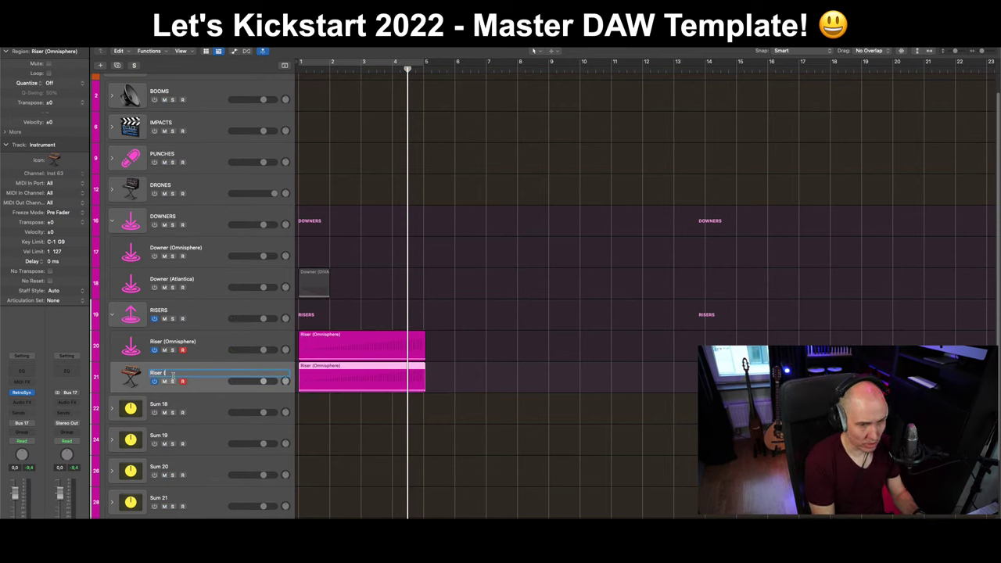
pyautogui.write('Retro Synth')
pyautogui.press('Return')
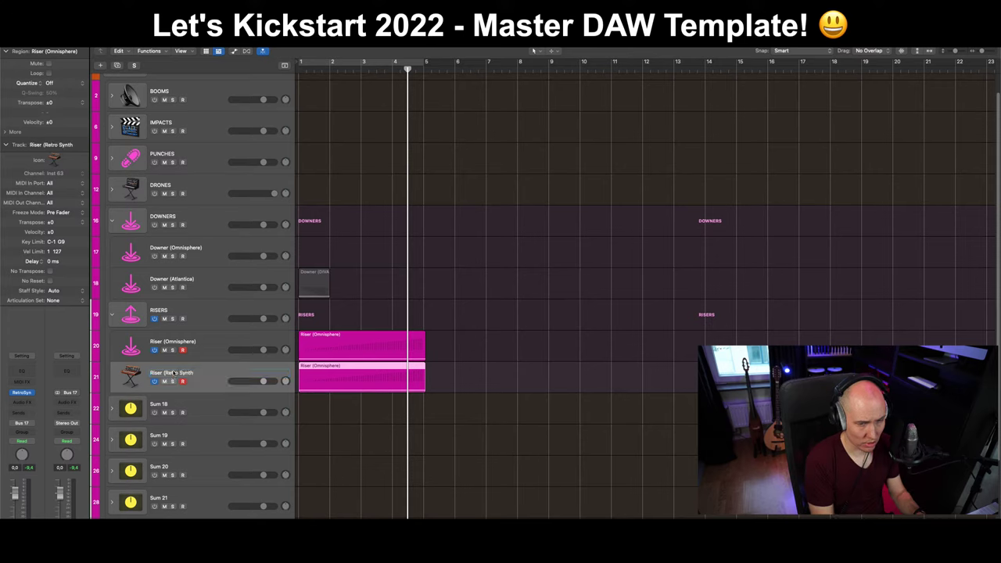
# Give both riser tracks the upward-arrow icon from the Sound Effects category.
pyautogui.keyDown('shift'); pyautogui.click(213, 353); pyautogui.keyUp('shift')
pyautogui.click(132, 345)
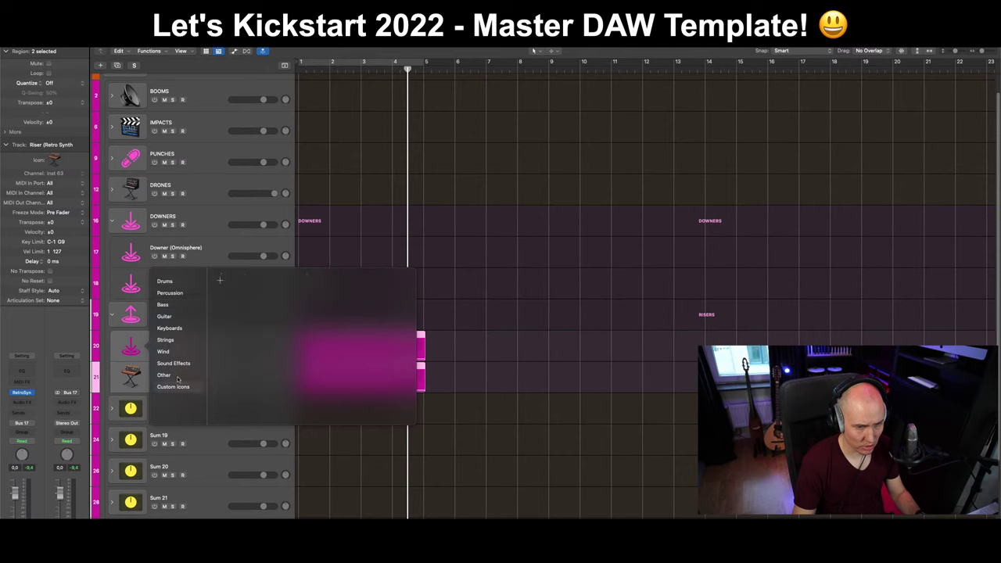
pyautogui.moveTo(184, 361)
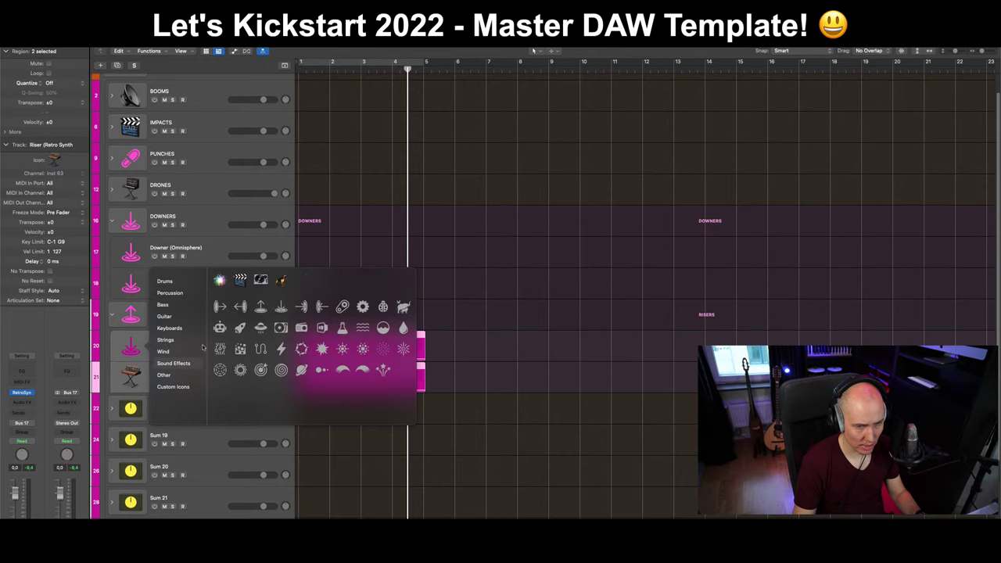
pyautogui.click(261, 307)
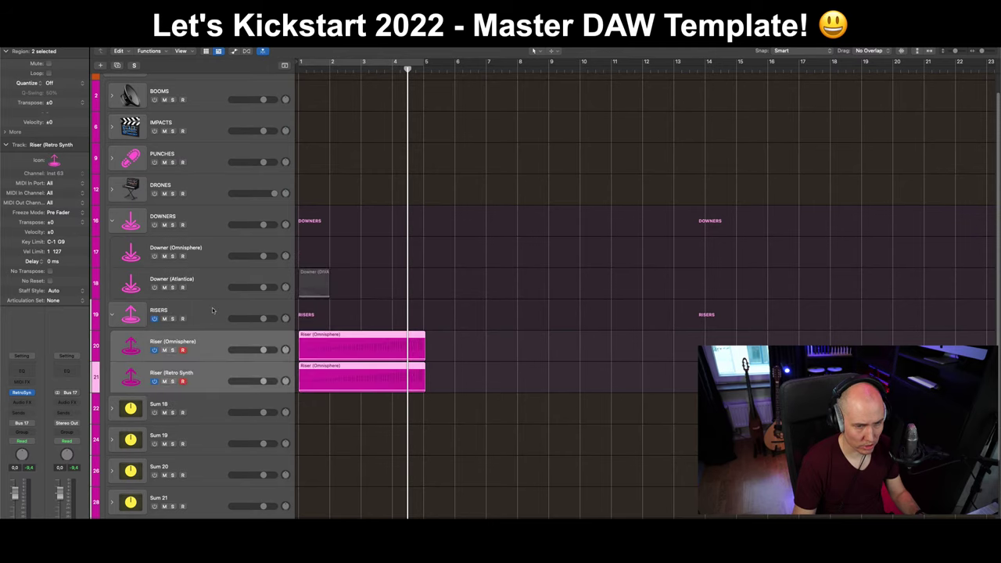
# Power off the RISERS stack and collapse both the RISERS and DOWNERS stacks.
pyautogui.click(132, 318)
pyautogui.click(112, 315)
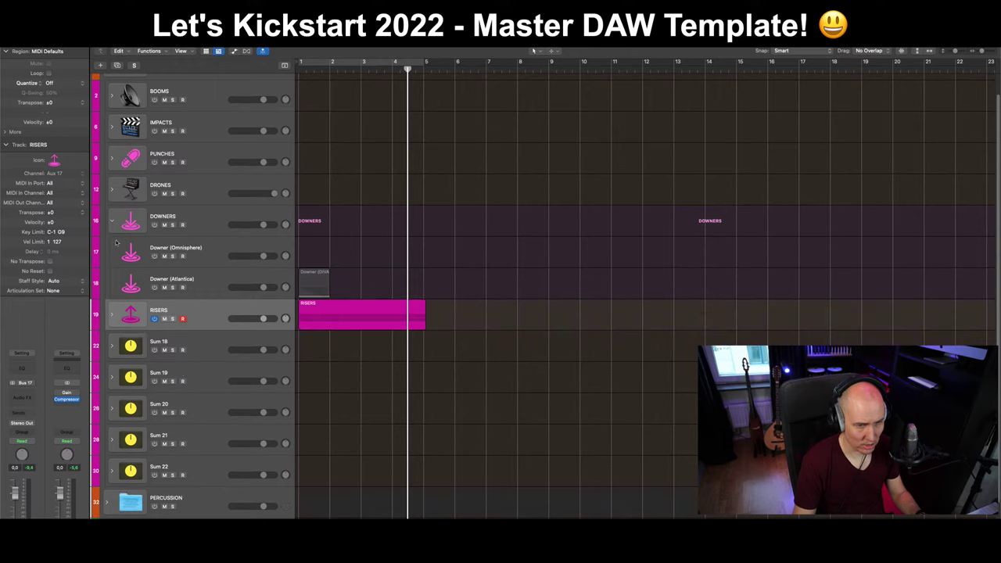
pyautogui.click(115, 317)
pyautogui.hotkey('ctrl', 'm')
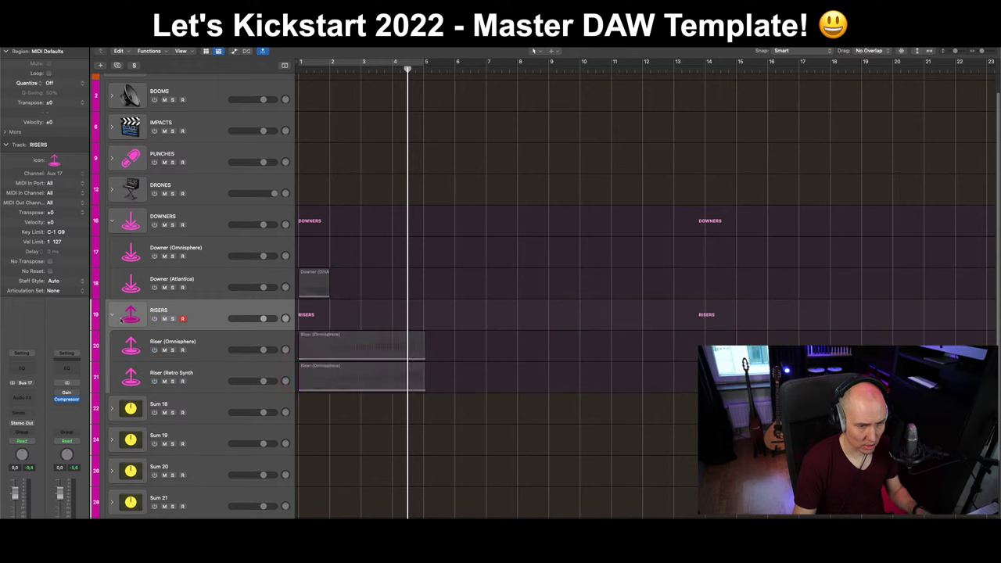
pyautogui.click(113, 316)
pyautogui.click(113, 221)
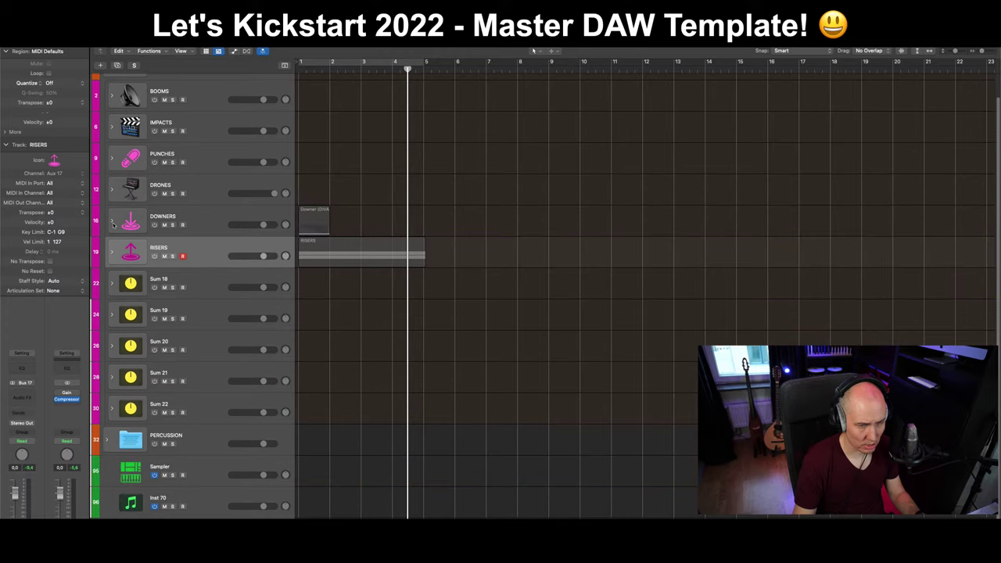
# Expand the RISERS stack and duplicate the Retro Synth riser track.
pyautogui.click(202, 295)
pyautogui.click(128, 248)
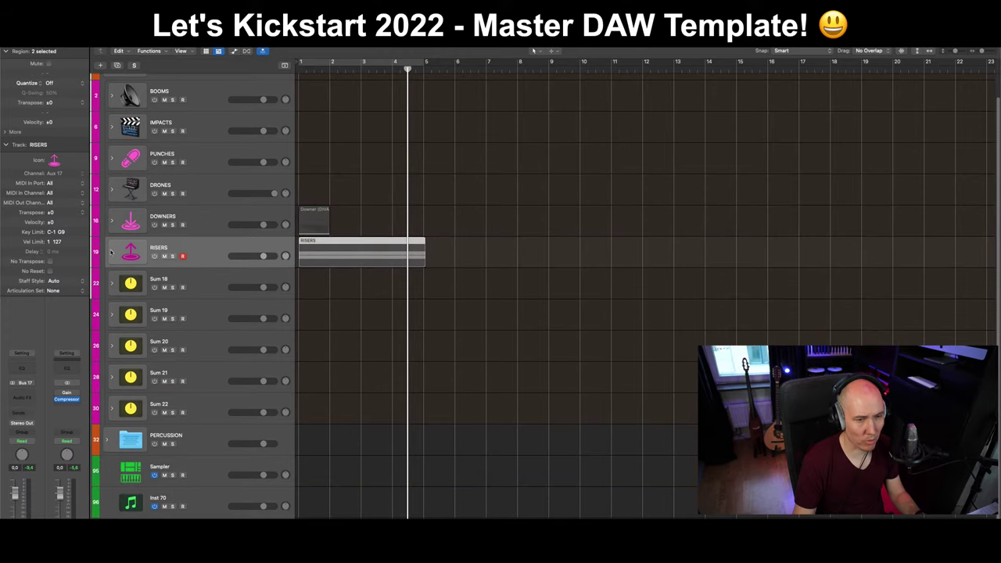
pyautogui.click(111, 252)
pyautogui.click(213, 312)
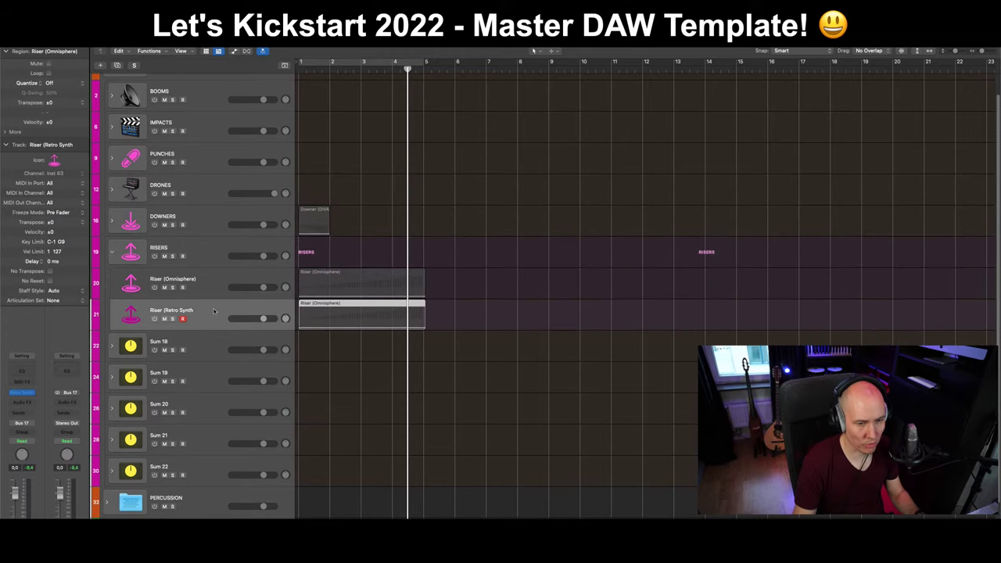
pyautogui.click(117, 65)
# Load Komplete Kontrol on the duplicated riser track and open 11. RISES.nki from the Evolution Atlantica Instruments folder.
pyautogui.click(24, 393)
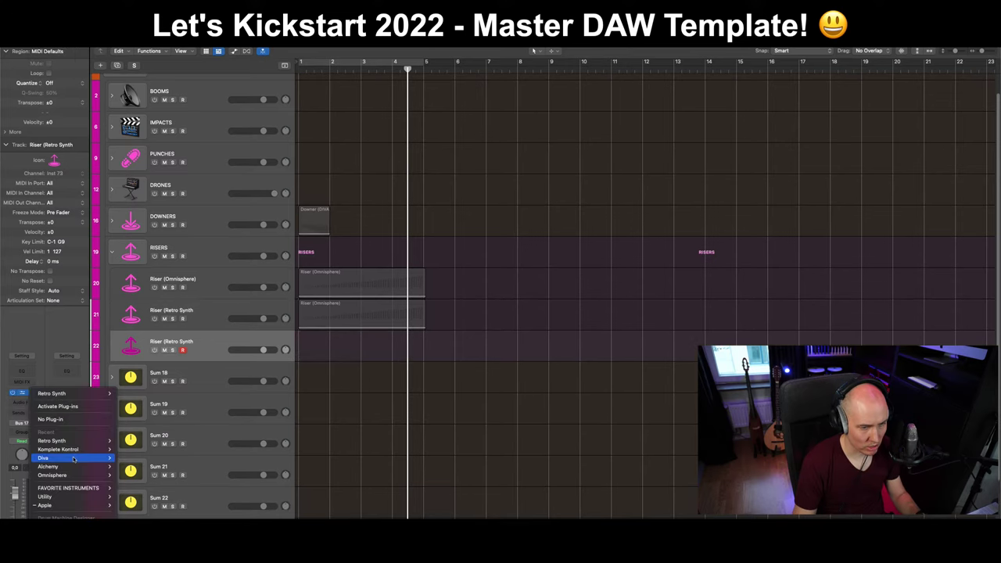
pyautogui.click(147, 454)
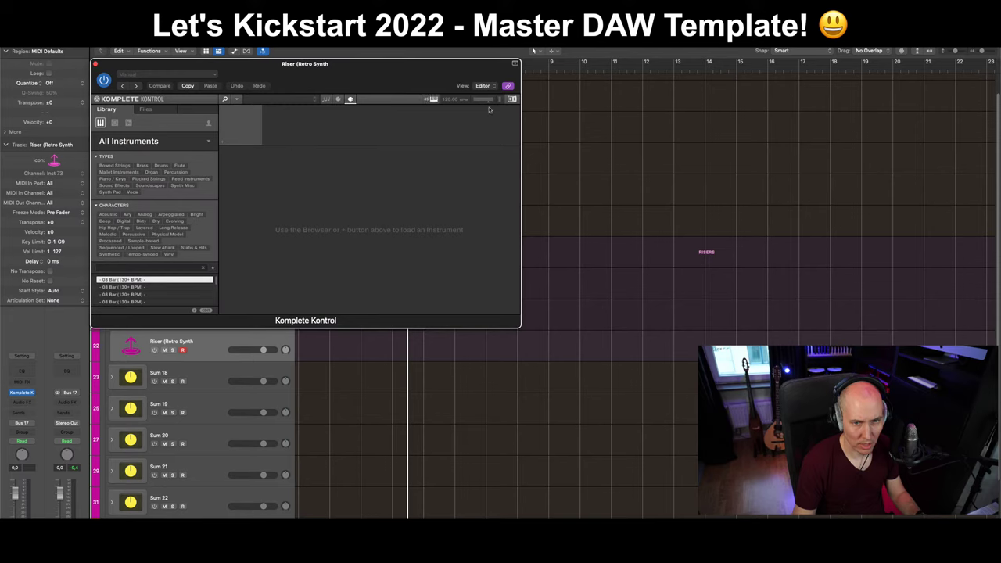
pyautogui.click(150, 110)
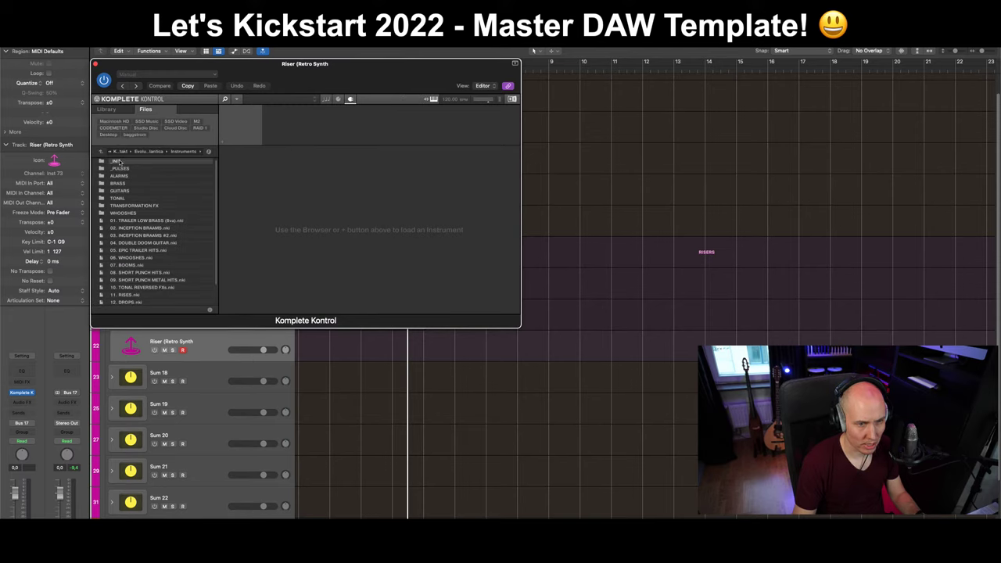
pyautogui.click(102, 151)
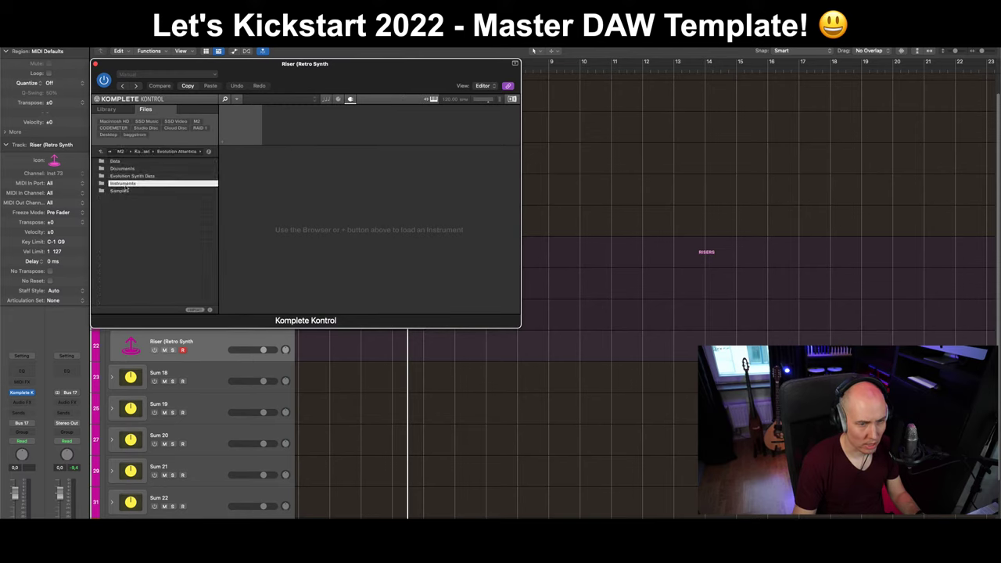
pyautogui.doubleClick(124, 184)
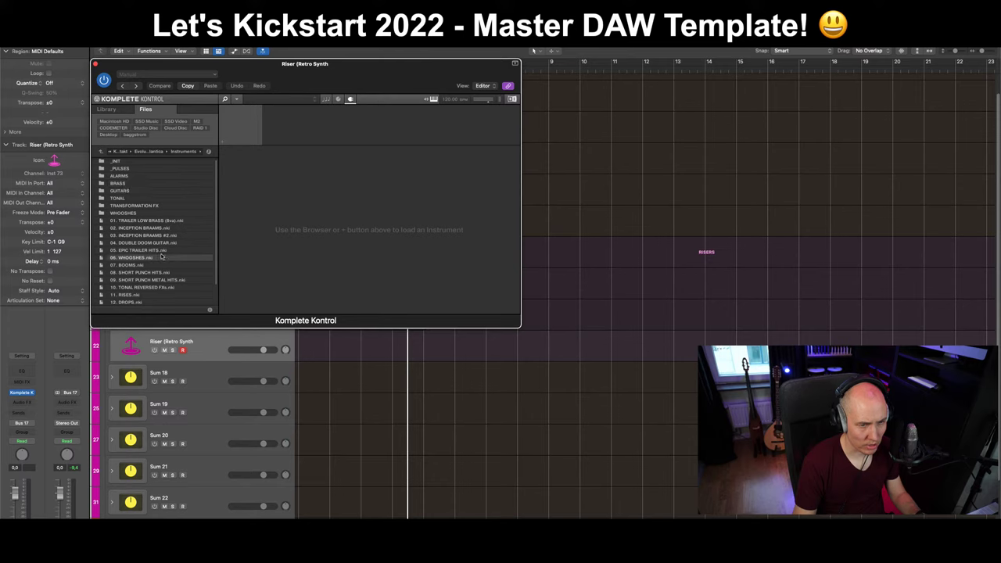
pyautogui.click(140, 296)
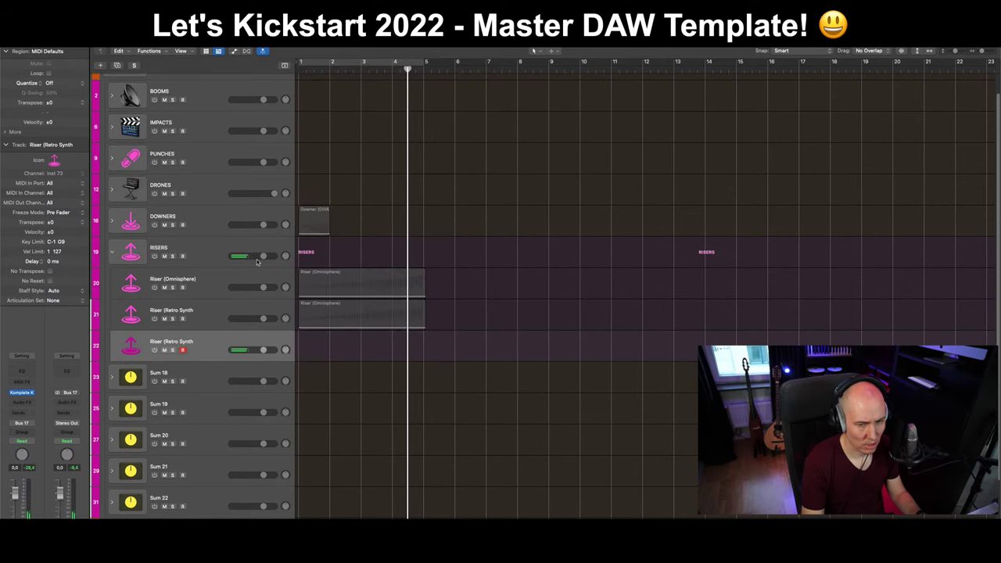
pyautogui.press('super+w')
# Reopen Komplete Kontrol on the duplicated riser track and load Rise & Hit.nki from the Rise and Hit Library's Instruments folder.
pyautogui.click(34, 392)
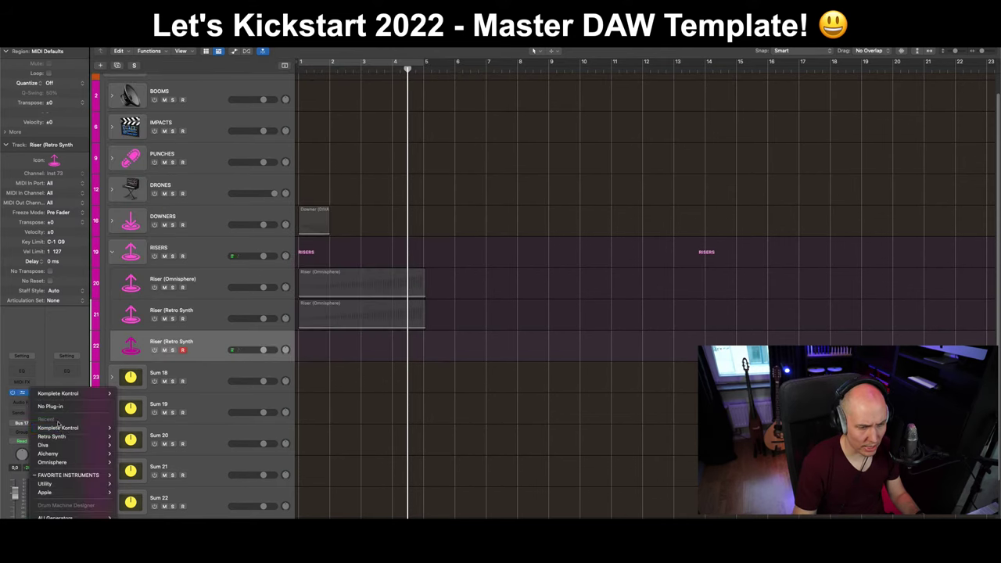
pyautogui.click(149, 436)
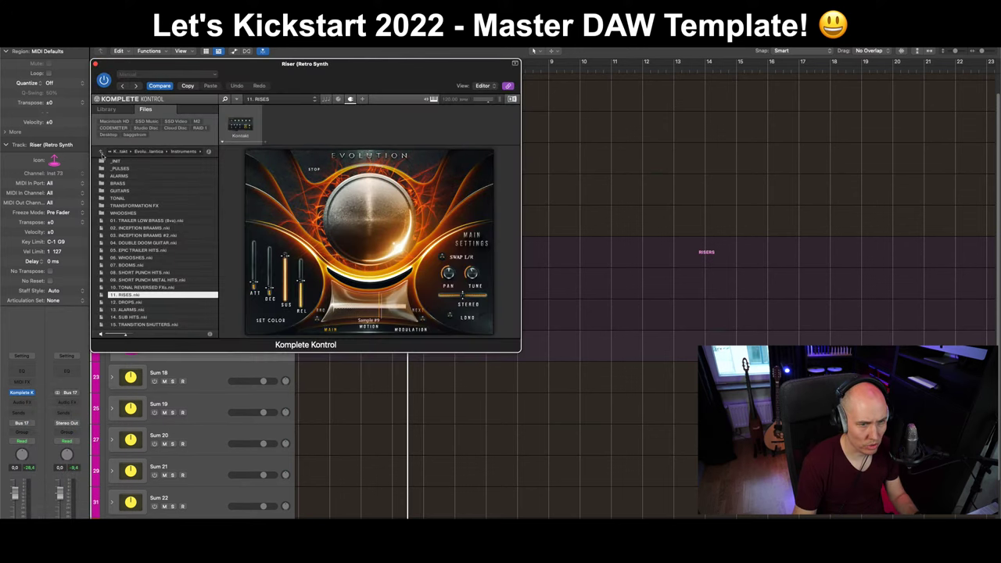
pyautogui.click(100, 151)
pyautogui.click(101, 151)
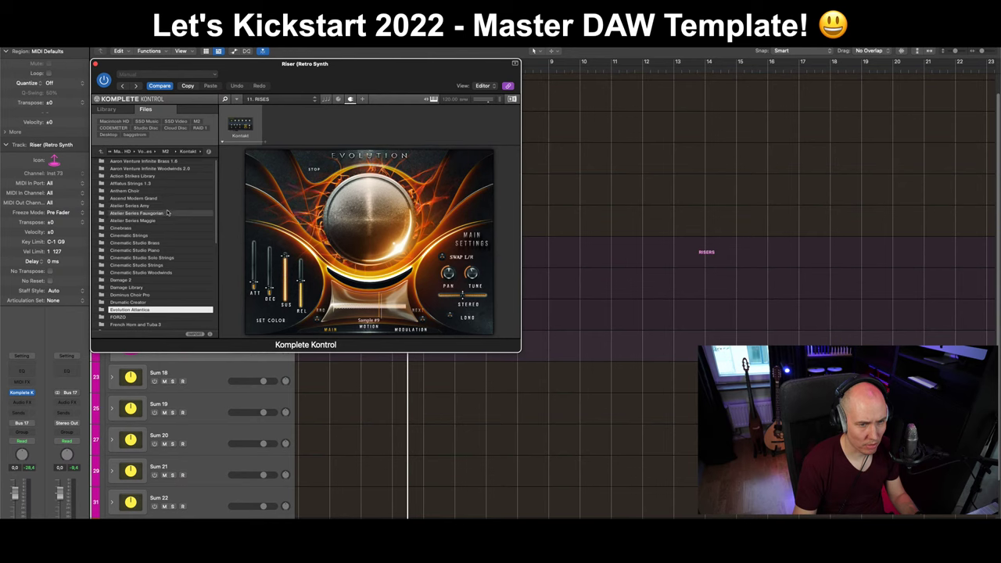
pyautogui.scroll(-5, 165, 214)
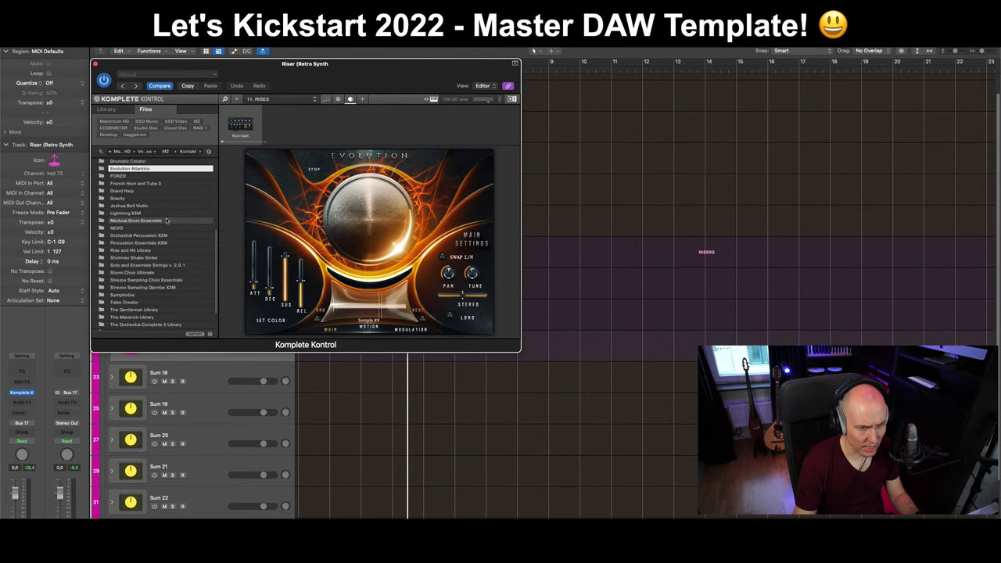
pyautogui.scroll(-2, 145, 235)
pyautogui.click(126, 243)
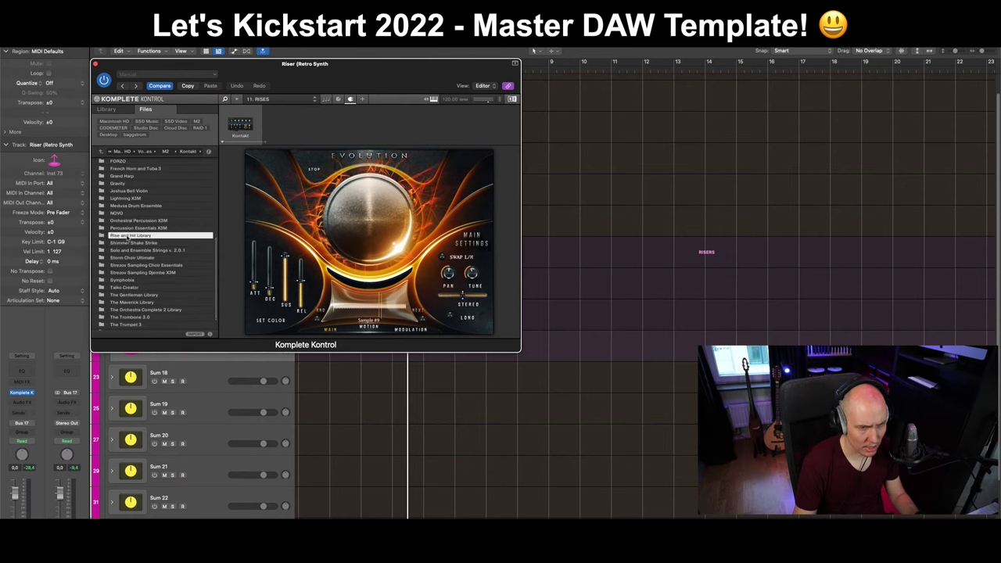
pyautogui.doubleClick(125, 235)
pyautogui.doubleClick(127, 176)
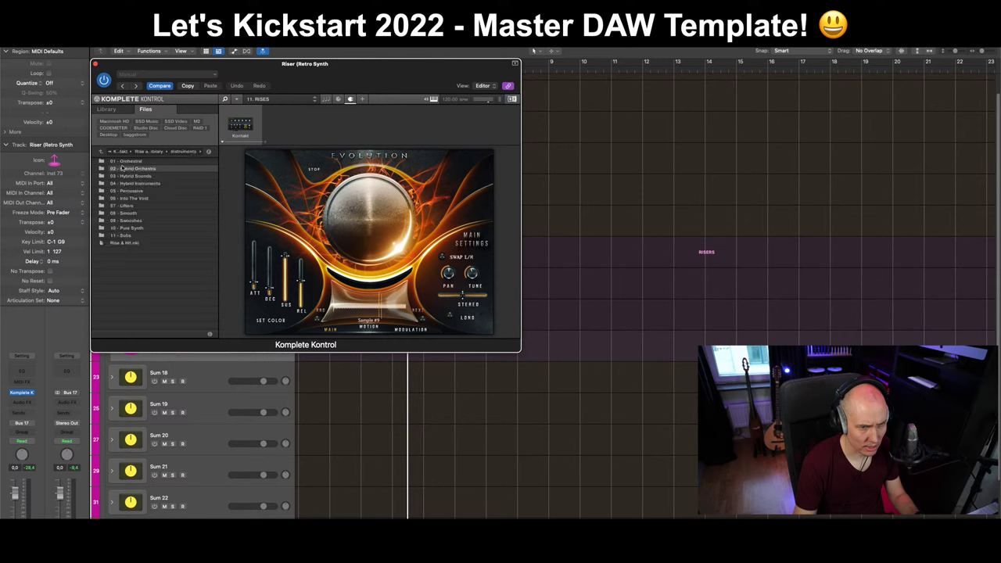
pyautogui.doubleClick(125, 243)
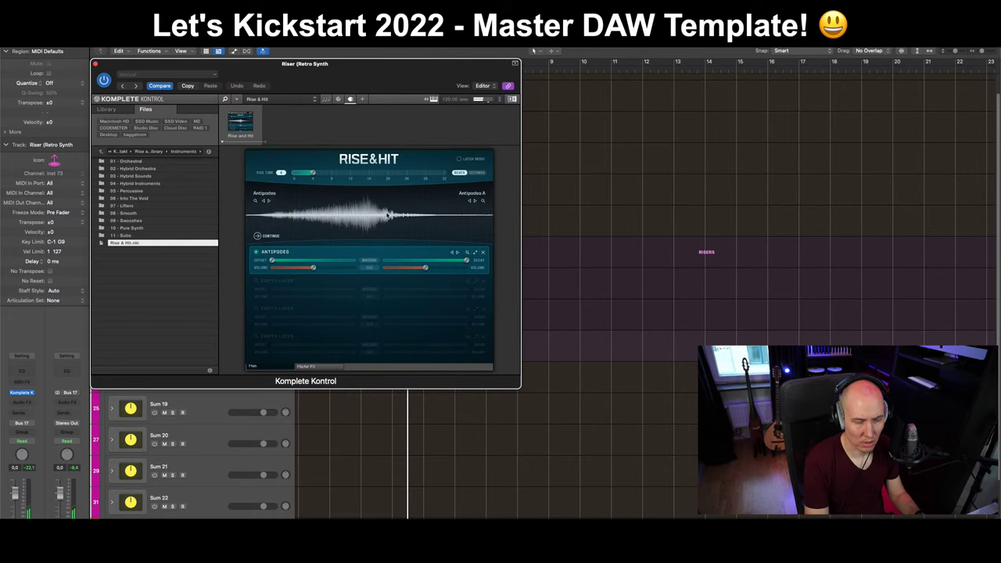
pyautogui.press('super+w')
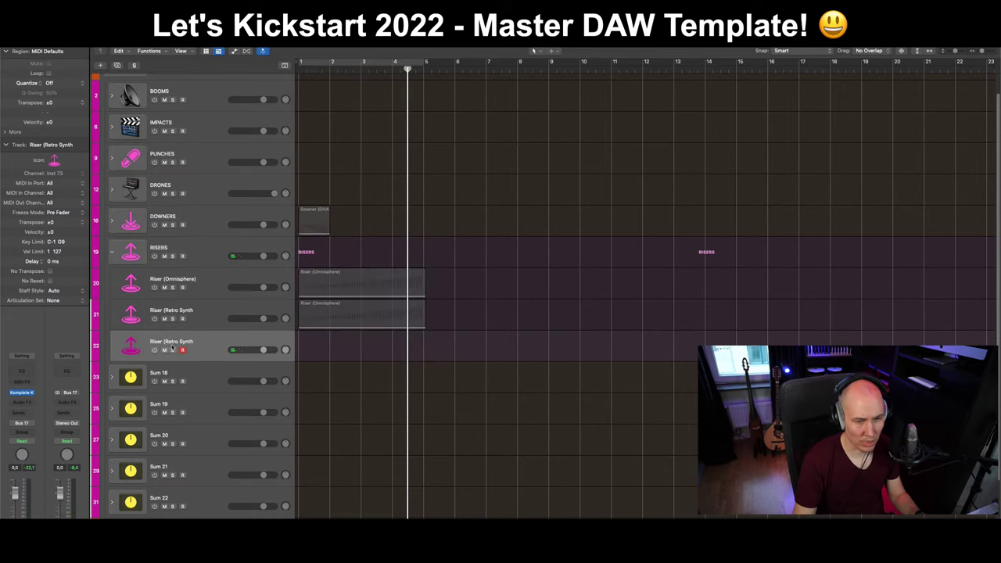
# Rename the Komplete Kontrol riser track to "Riser (Rise & Hit)".
pyautogui.doubleClick(173, 342)
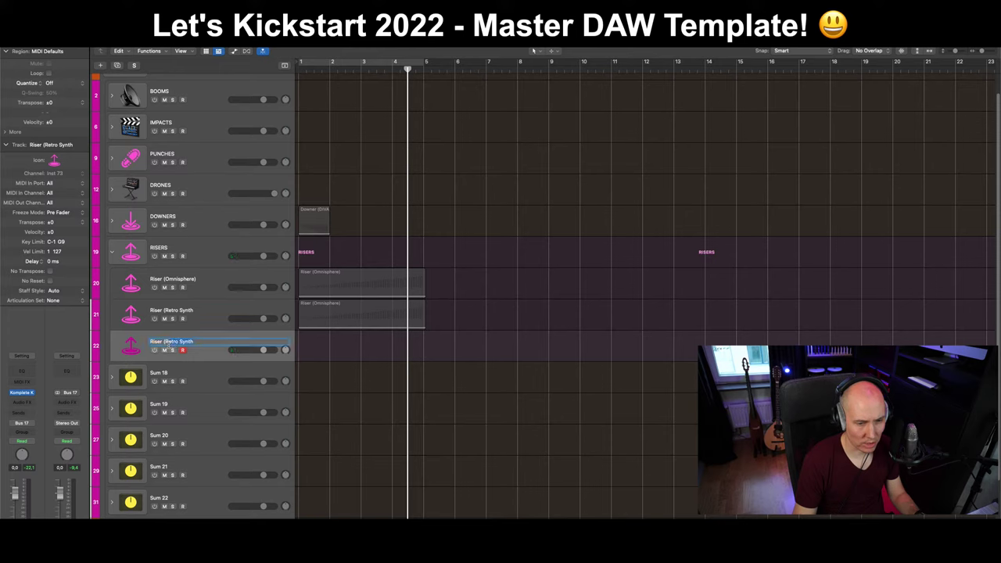
pyautogui.write('Rise &')
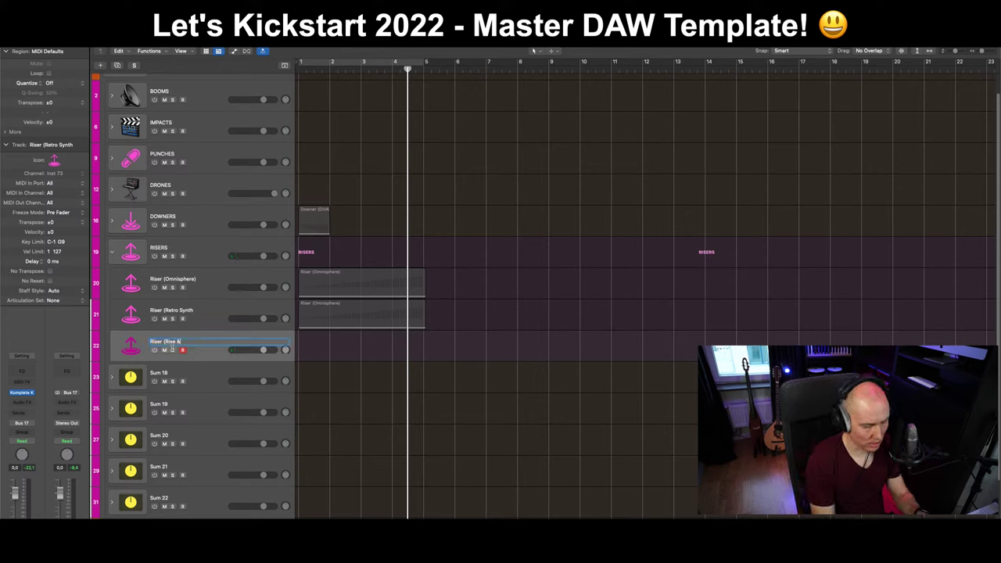
pyautogui.write(' Hit)')
pyautogui.press('Return')
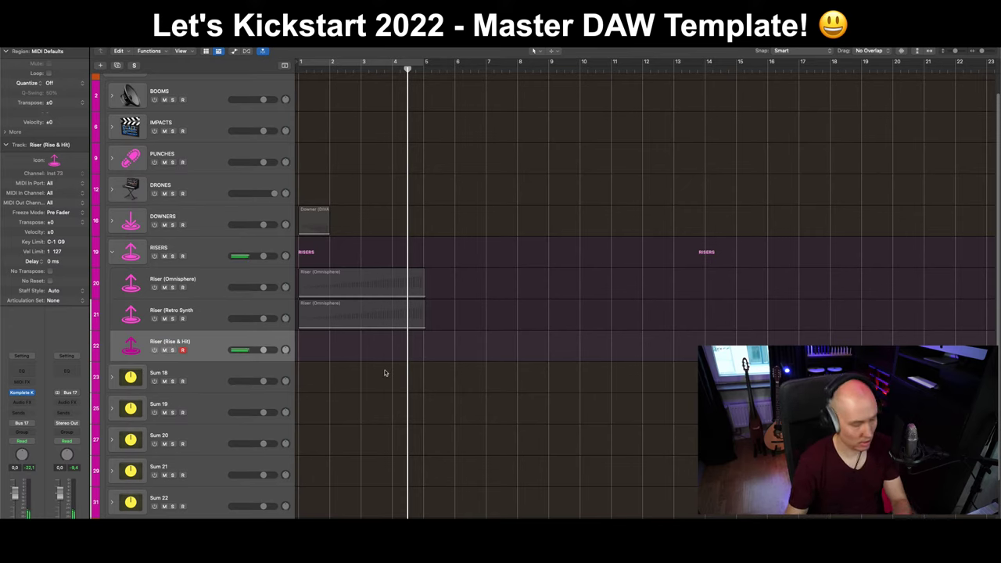
pyautogui.press('x')
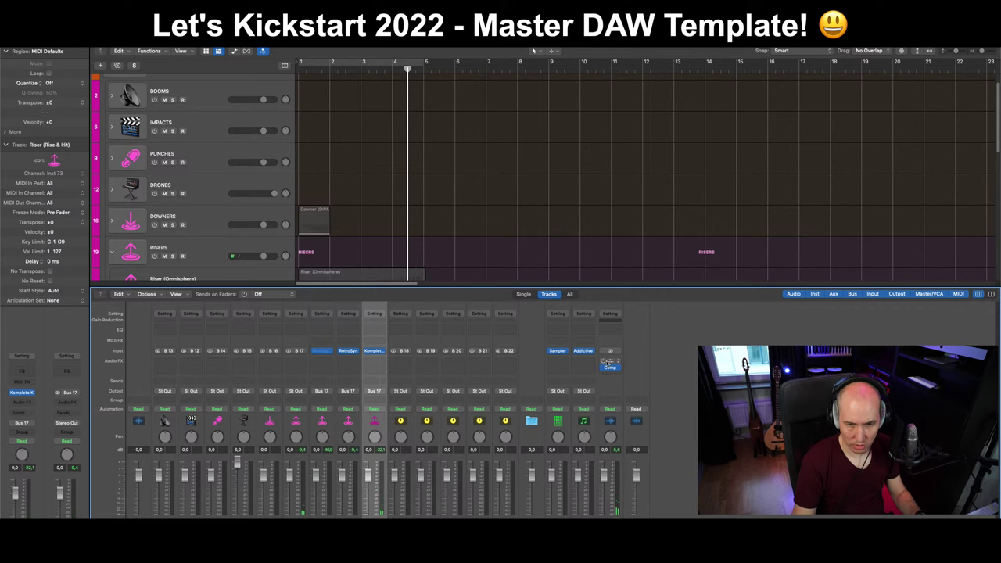
pyautogui.press('x')
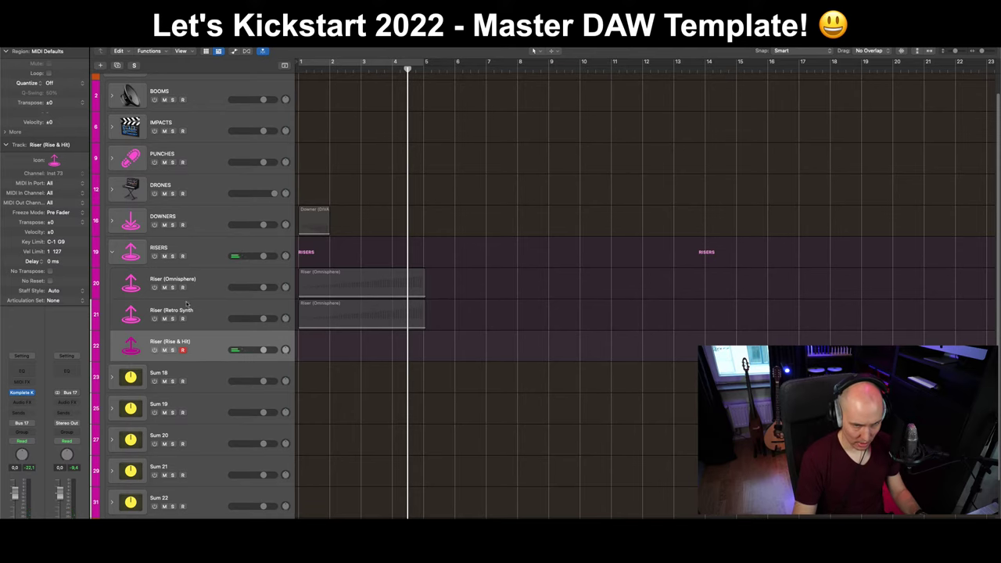
# Power on the Riser (Rise & Hit) track and add a new track below it with duplicate settings.
pyautogui.click(126, 256)
pyautogui.click(174, 353)
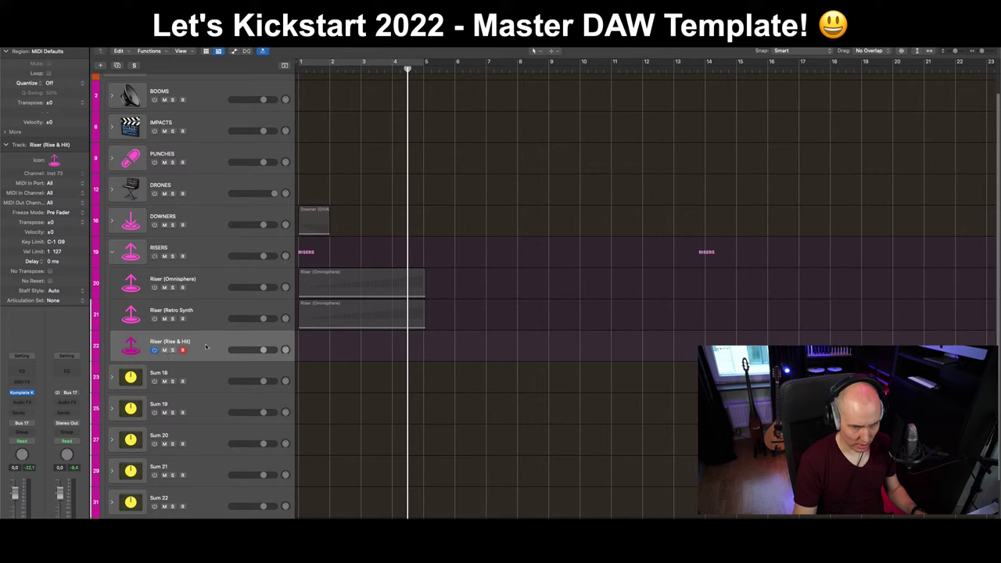
pyautogui.click(117, 65)
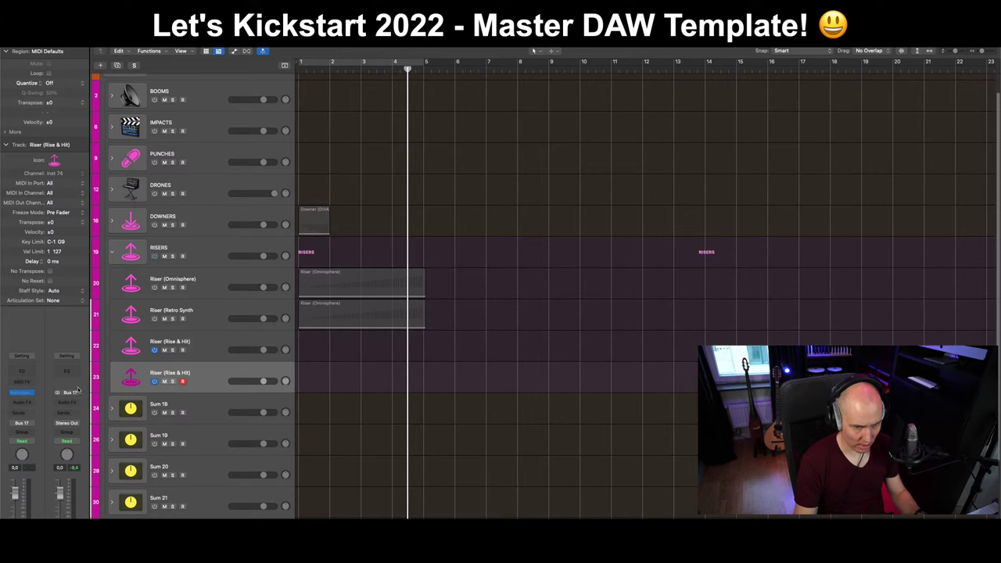
# Replace the instrument on the new duplicate riser track with UVI Workstation from the favorite instruments.
pyautogui.click(34, 392)
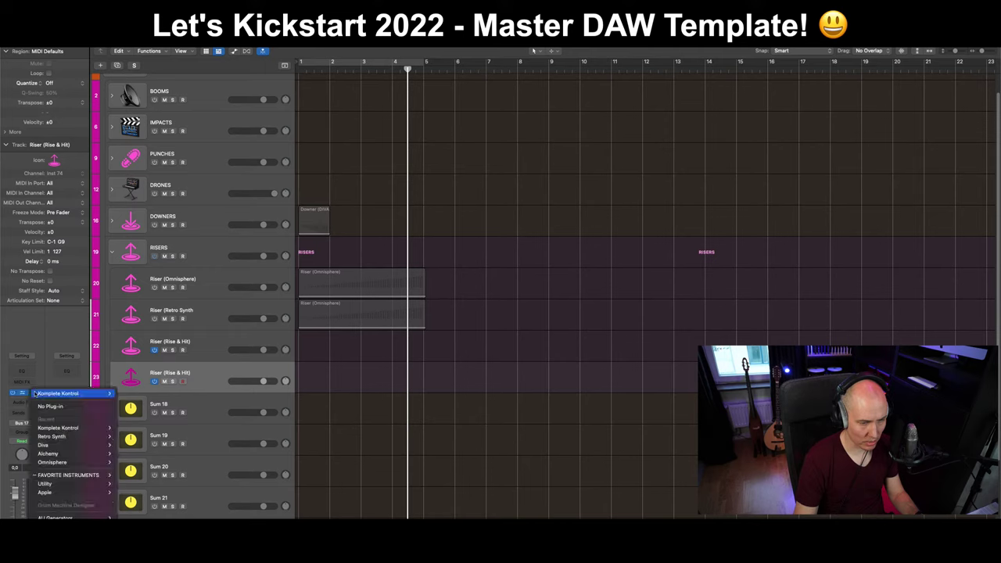
pyautogui.moveTo(96, 446)
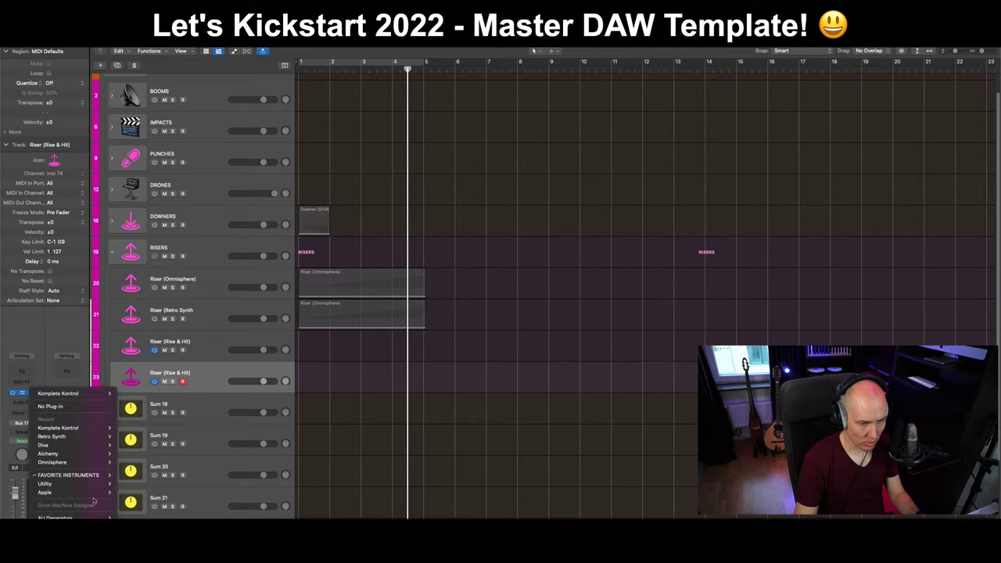
pyautogui.moveTo(94, 475)
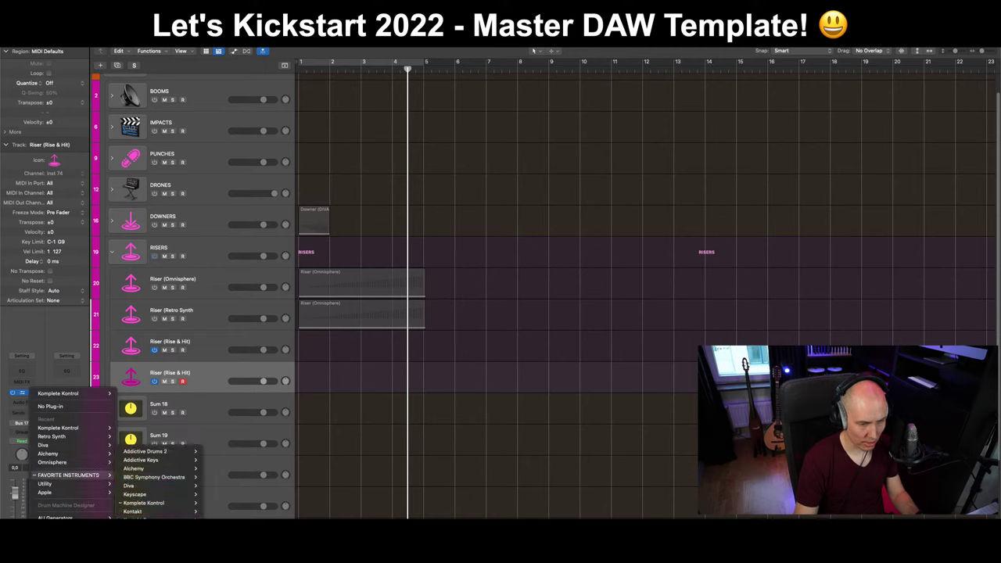
pyautogui.click(149, 516)
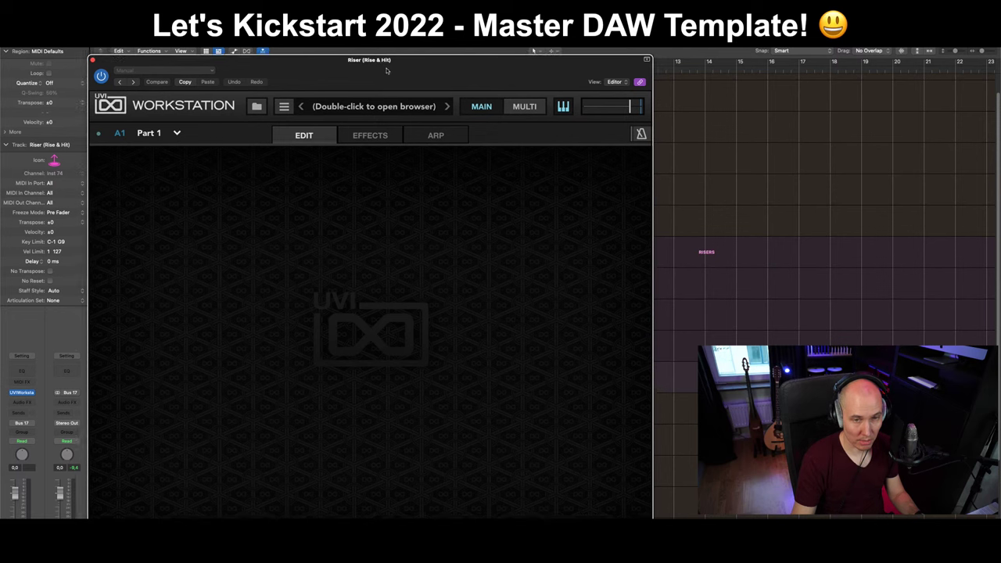
# Load the Whoosh instrument from the Whoosh FX soundbank into UVI Workstation.
pyautogui.doubleClick(361, 102)
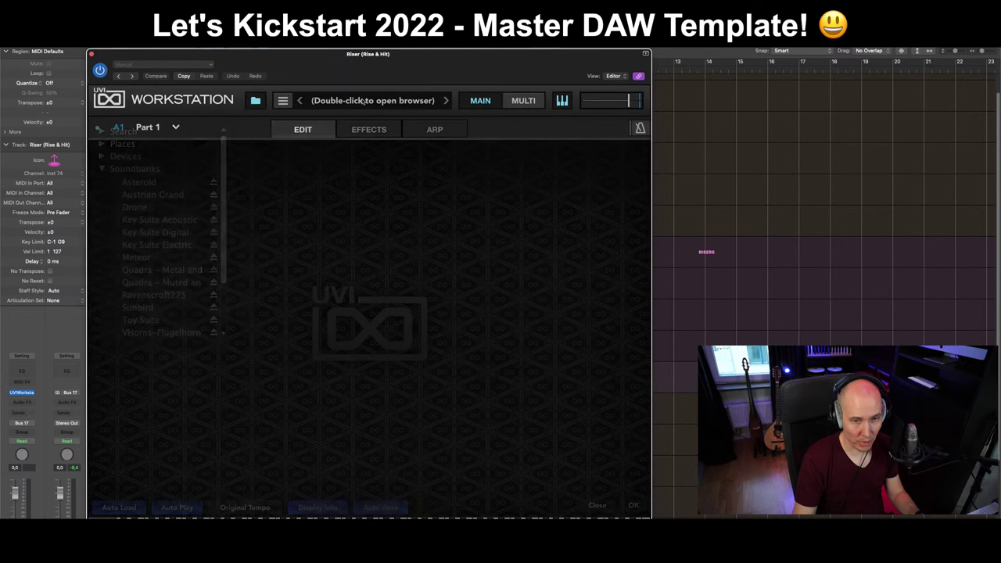
pyautogui.scroll(-4, 154, 237)
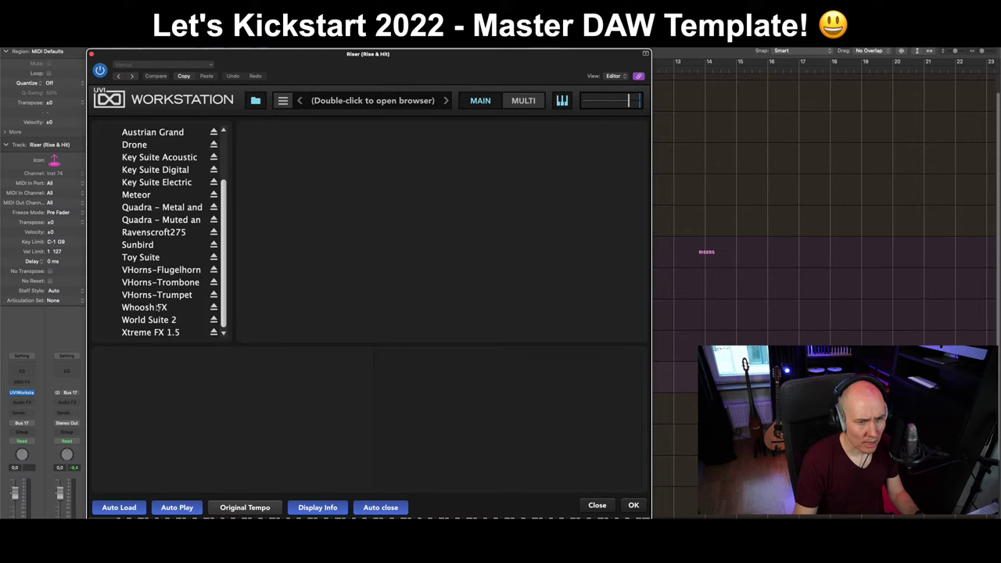
pyautogui.click(140, 195)
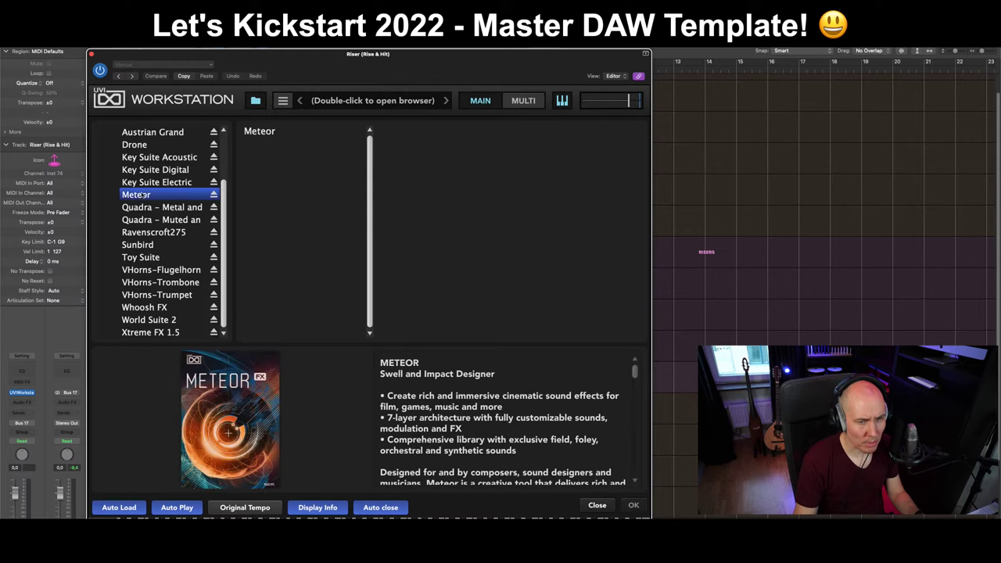
pyautogui.click(146, 308)
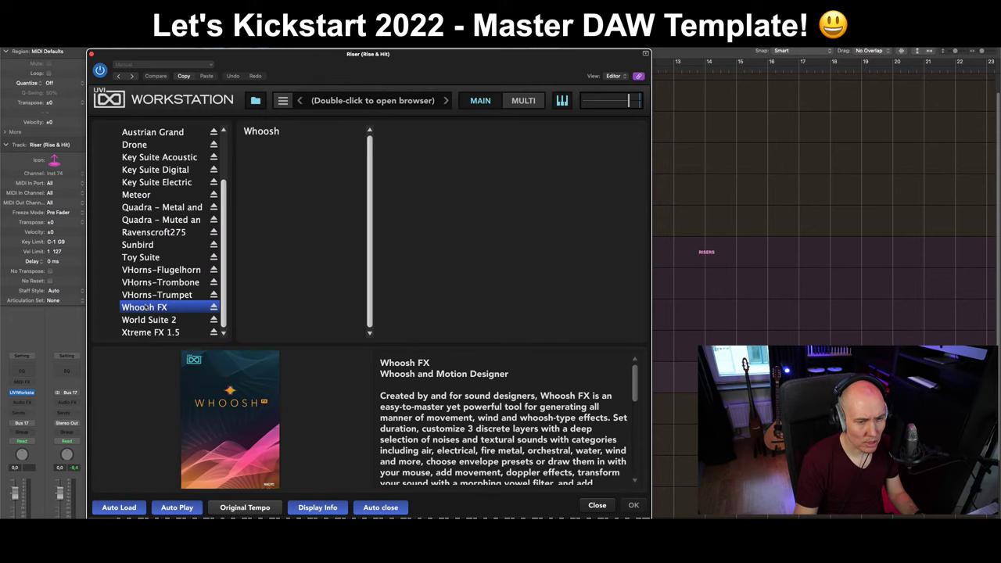
pyautogui.click(264, 133)
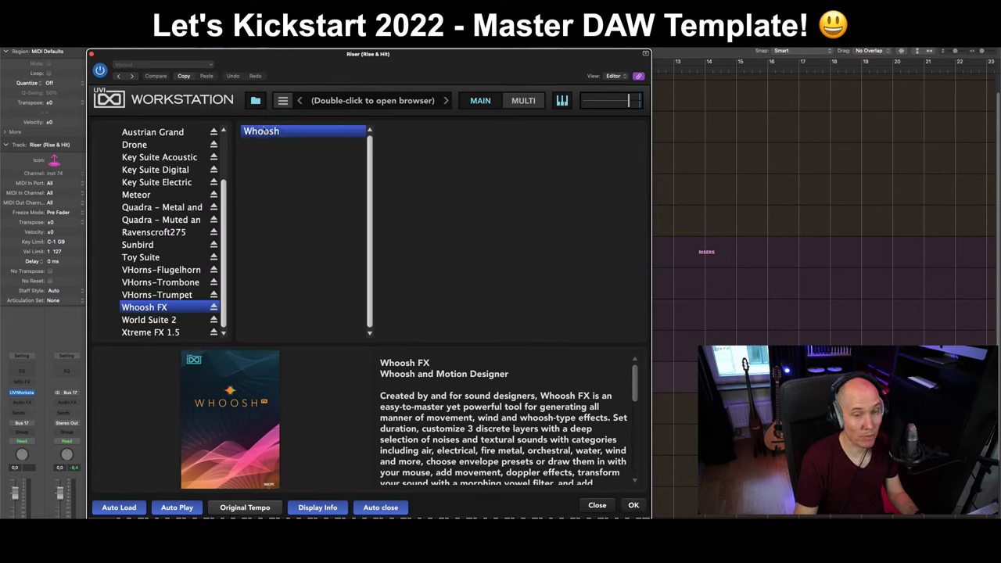
pyautogui.click(633, 506)
# Choose the Against The Clock preset from Whoosh's 07 - Rises category and hide the plug-in window.
pyautogui.click(305, 156)
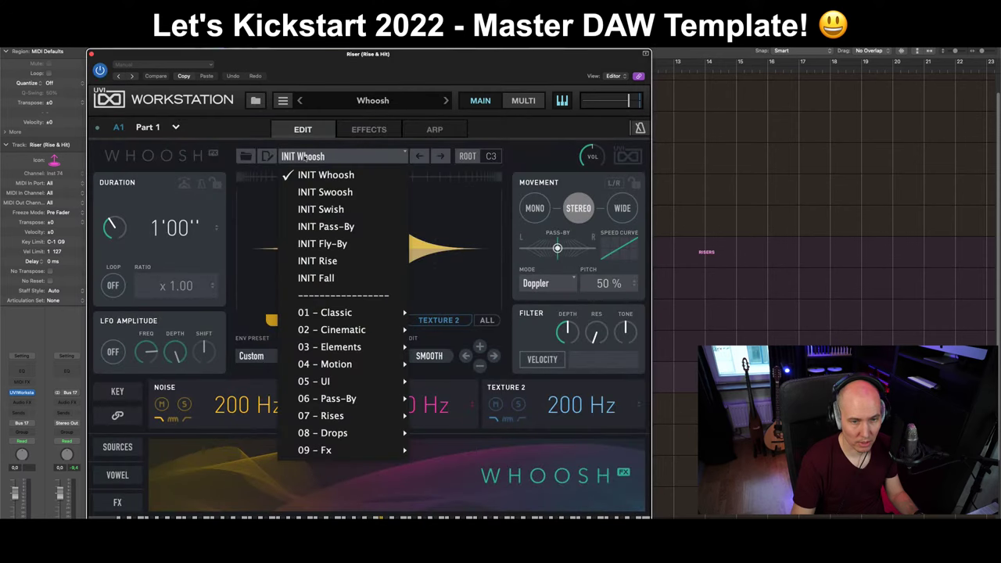
pyautogui.moveTo(327, 348)
pyautogui.moveTo(320, 415)
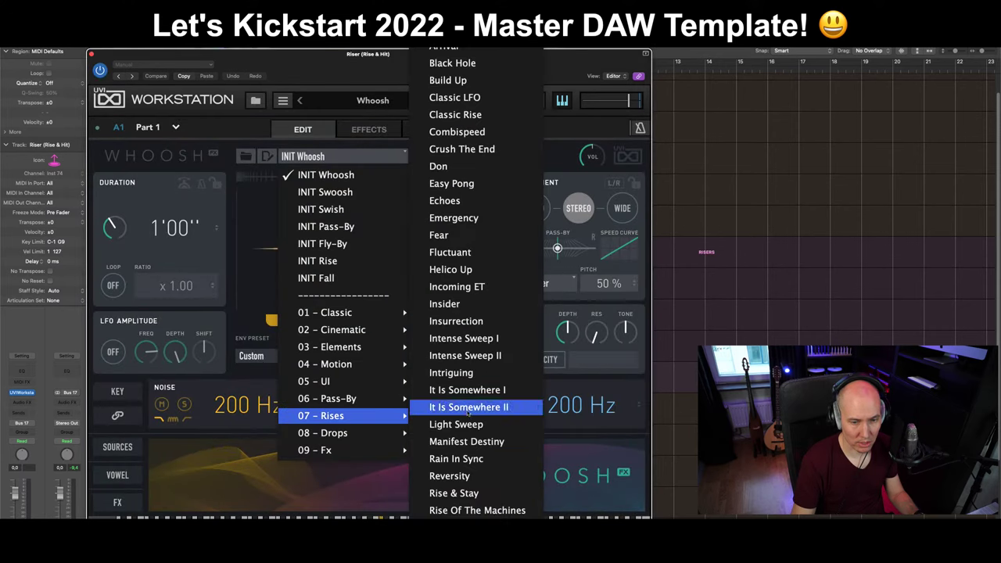
pyautogui.click(458, 28)
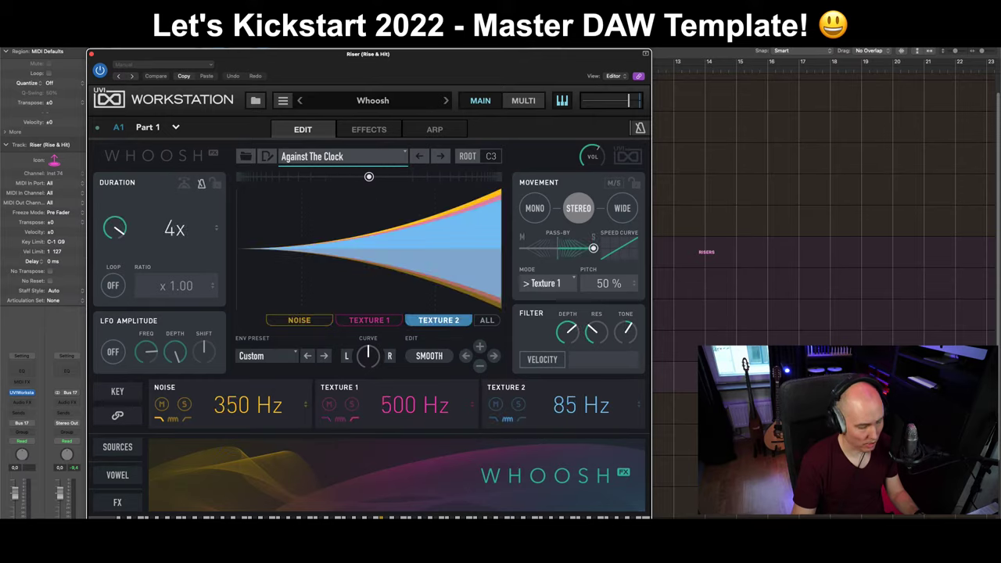
pyautogui.press('v')
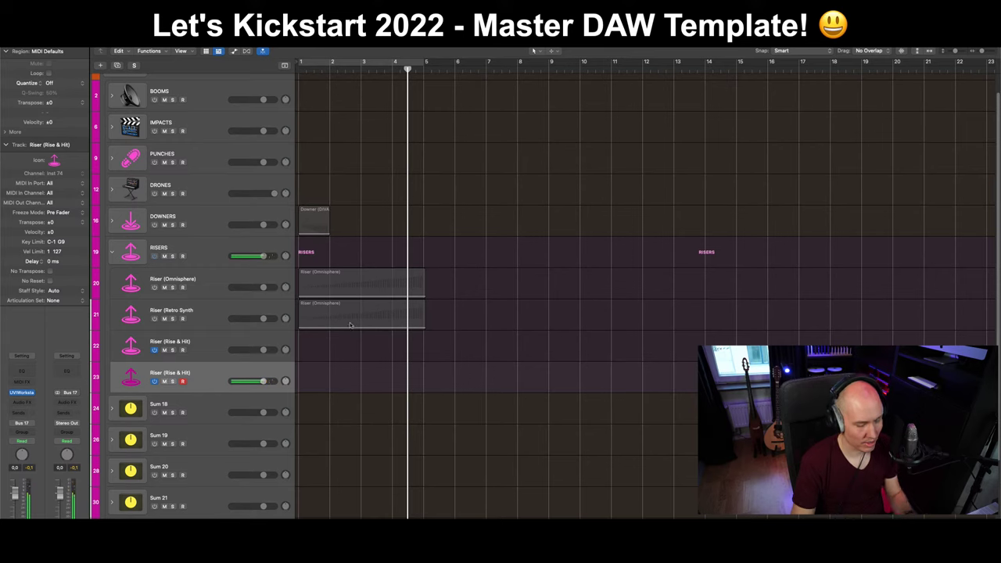
# Rename the UVI Workstation riser track to "Riser (UVI Whoosh)".
pyautogui.hotkey('shift', 'n')
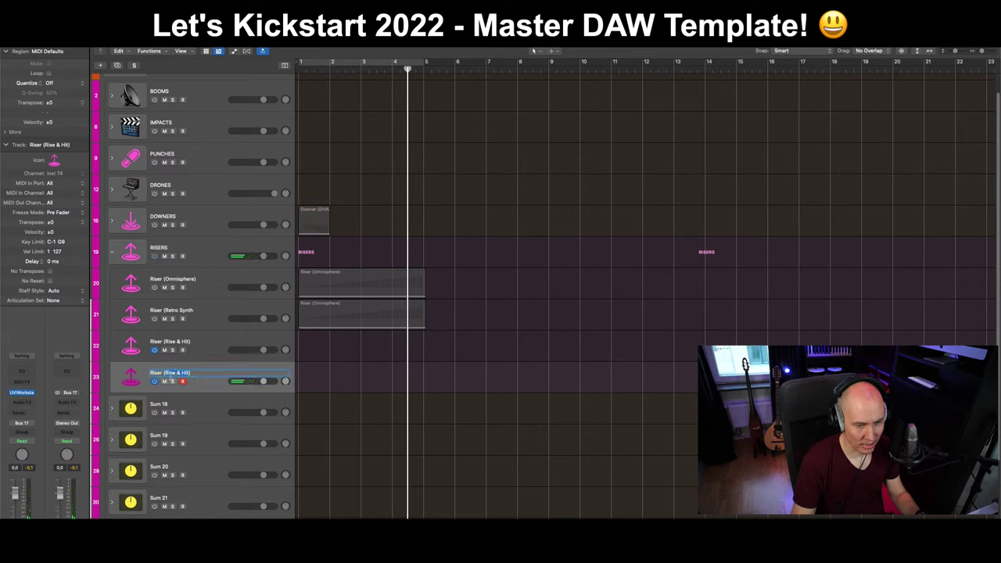
pyautogui.write('Riser (UVI')
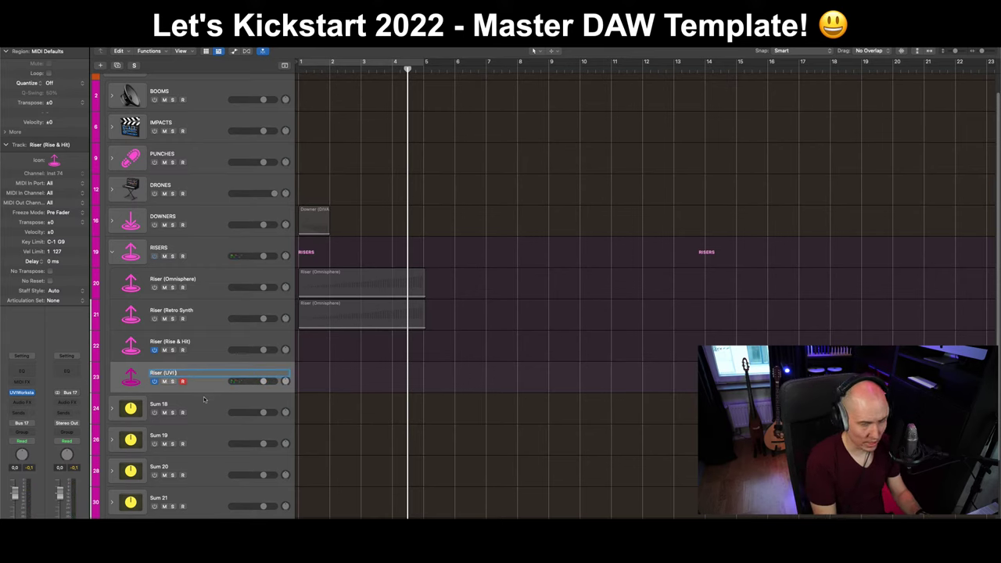
pyautogui.write(' Whoosh)')
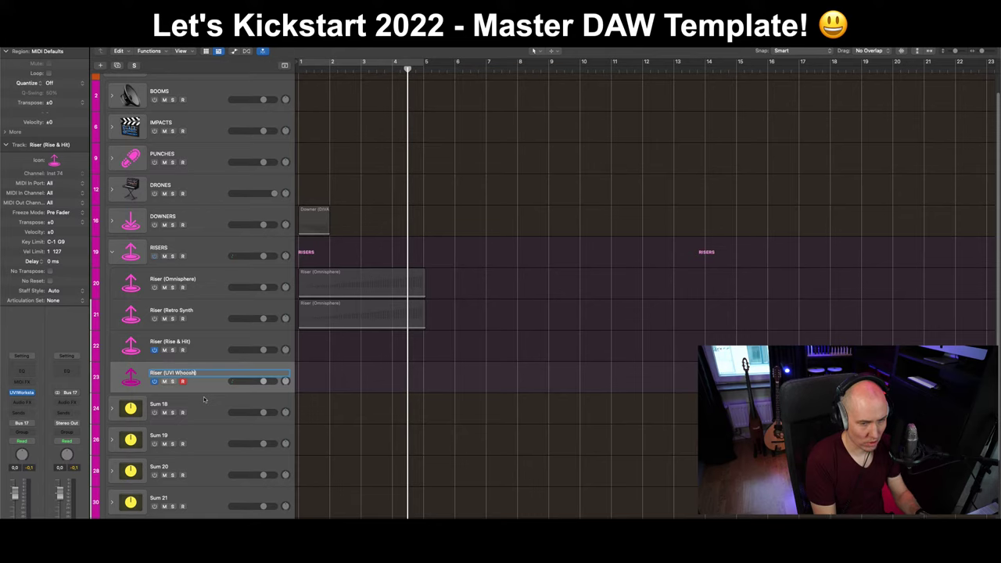
pyautogui.press('Return')
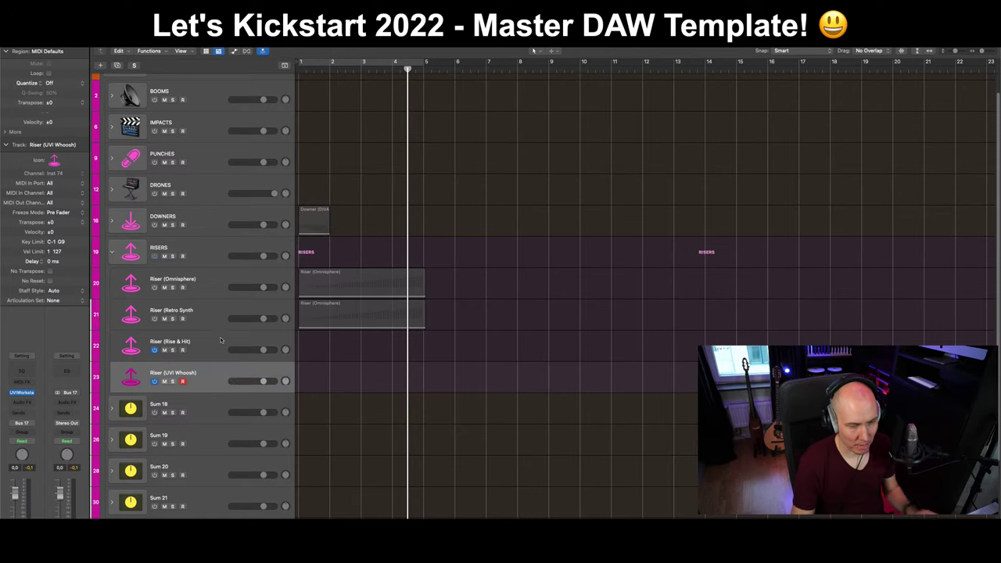
# Power off both the Riser (Rise & Hit) and Riser (UVI Whoosh) tracks and select the RISERS stack.
pyautogui.click(221, 340)
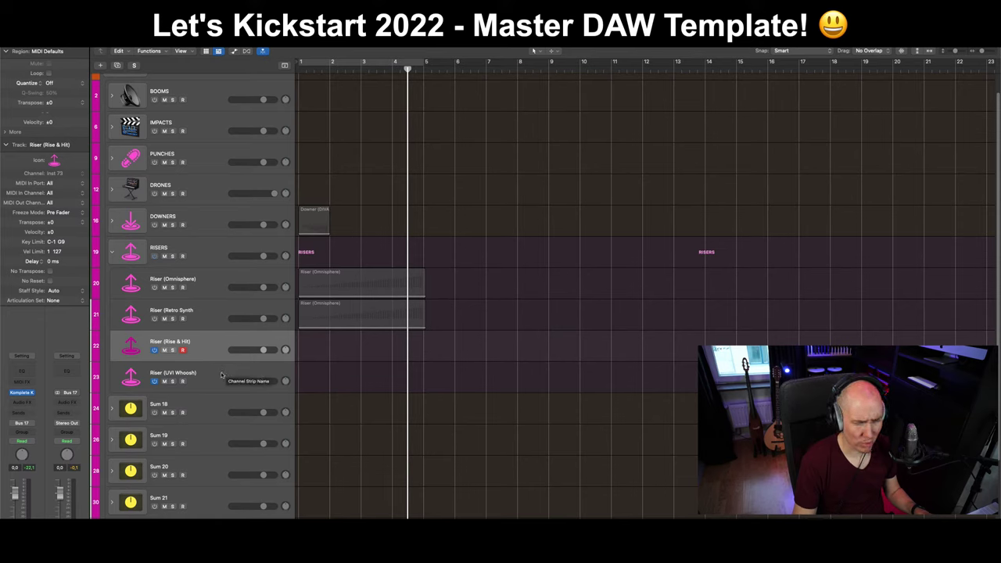
pyautogui.keyDown('shift'); pyautogui.click(220, 378); pyautogui.keyUp('shift')
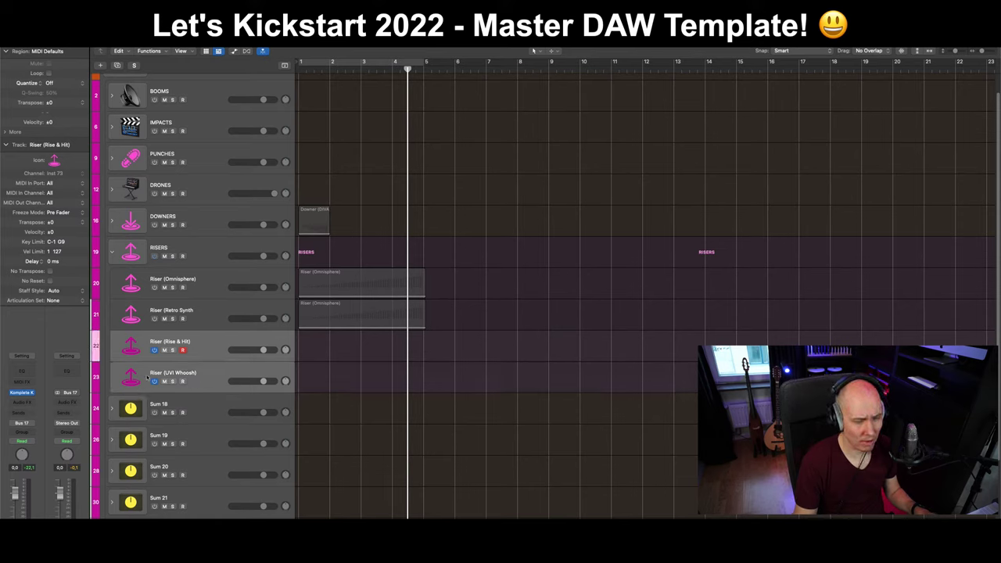
pyautogui.click(153, 382)
pyautogui.click(207, 255)
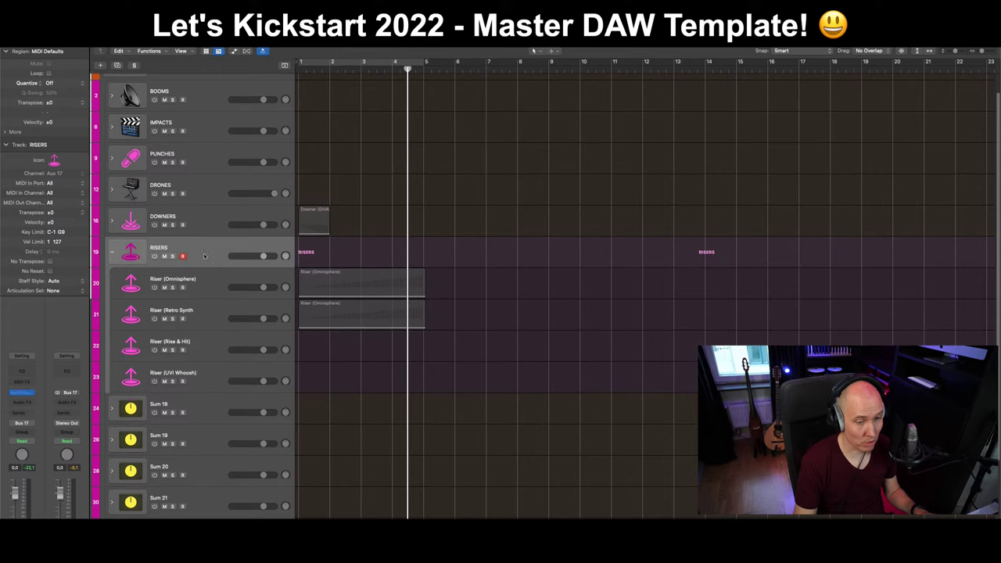
# Power off the Riser (Retro Synth) track and check the other tracks in the RISERS stack one by one.
pyautogui.click(226, 290)
pyautogui.click(160, 326)
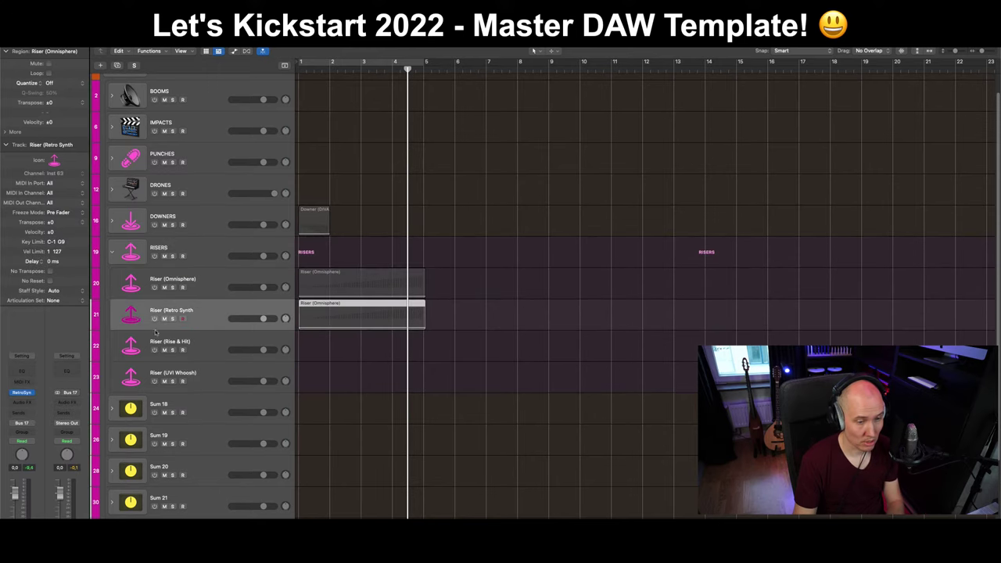
pyautogui.click(154, 319)
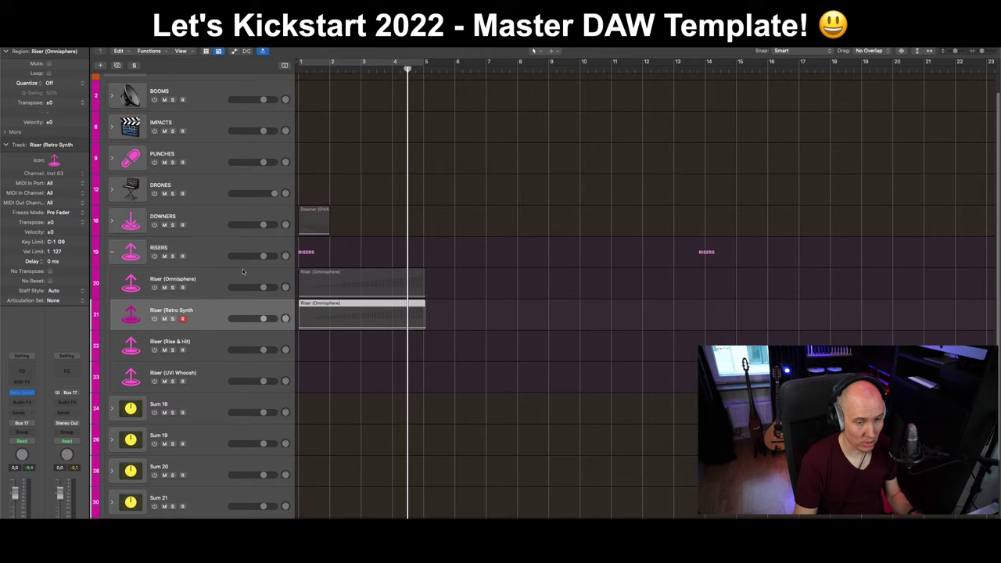
pyautogui.click(208, 256)
pyautogui.press('Down')
pyautogui.press('Down')
pyautogui.press('Down')
pyautogui.press('Down')
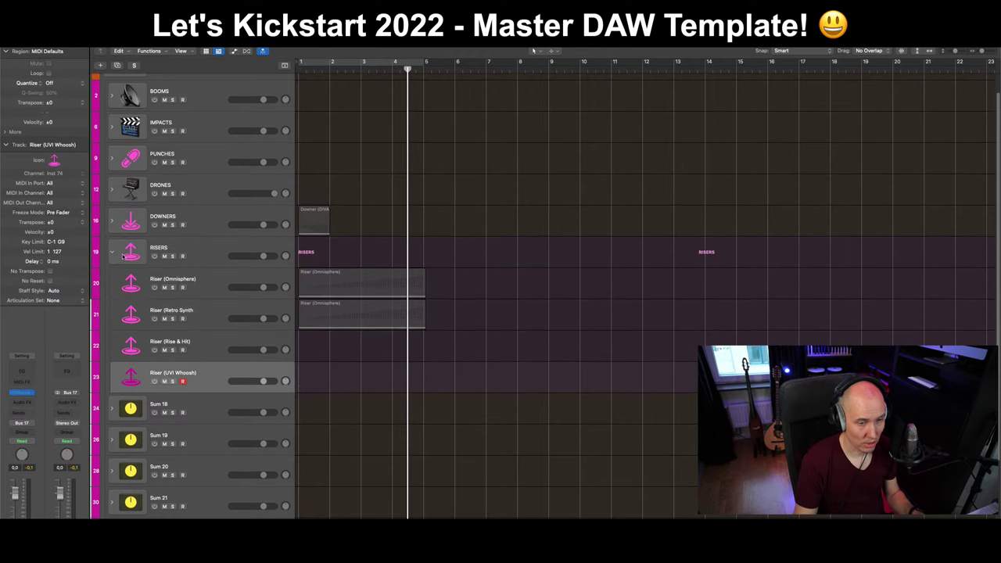
# Collapse the RISERS stack and save the project.
pyautogui.click(113, 253)
pyautogui.click(59, 47)
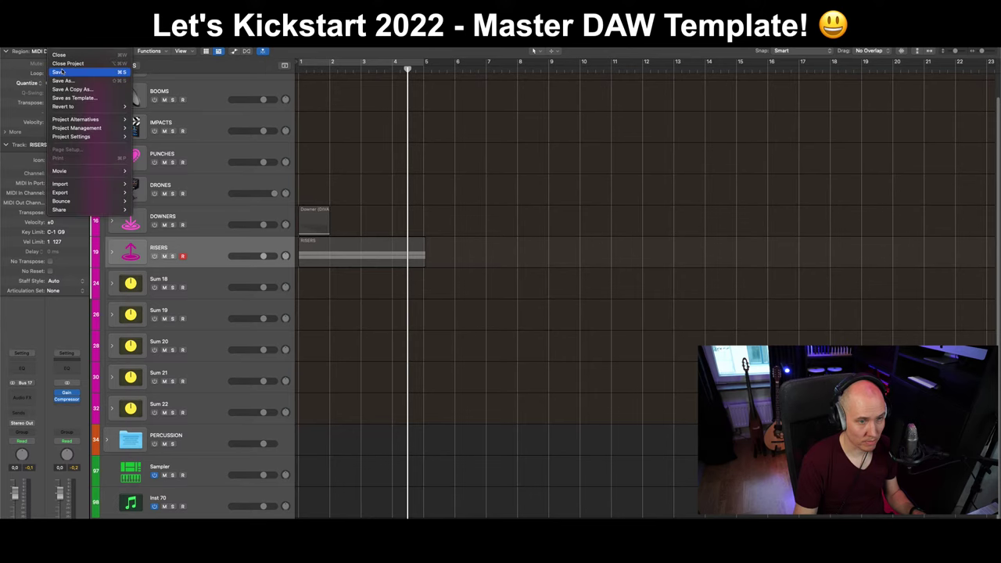
pyautogui.click(58, 71)
# Expand the PUNCHES stack and place a copy of the Sampler track in it, above Punches (Atlantica).
pyautogui.scroll(1, 224, 232)
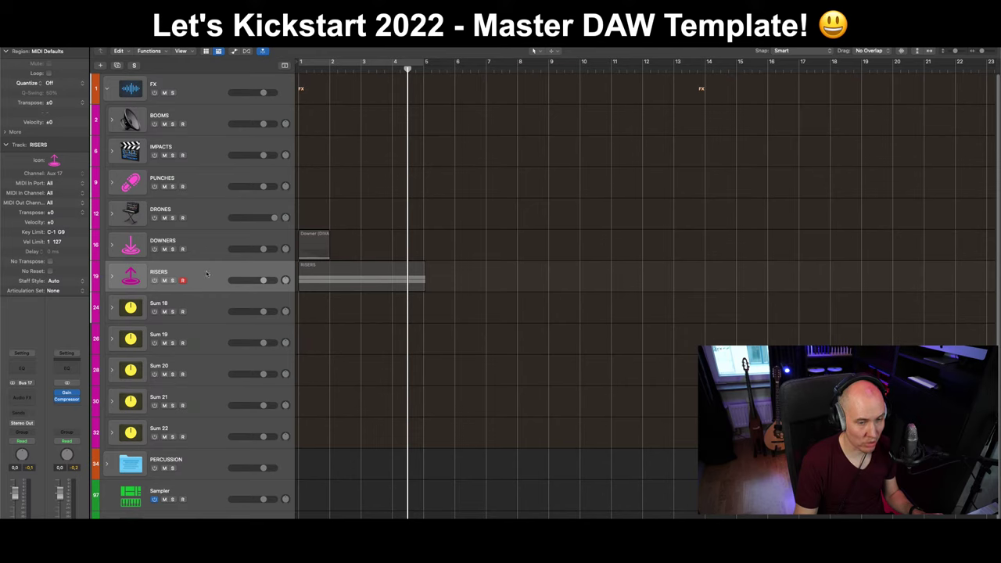
pyautogui.click(123, 184)
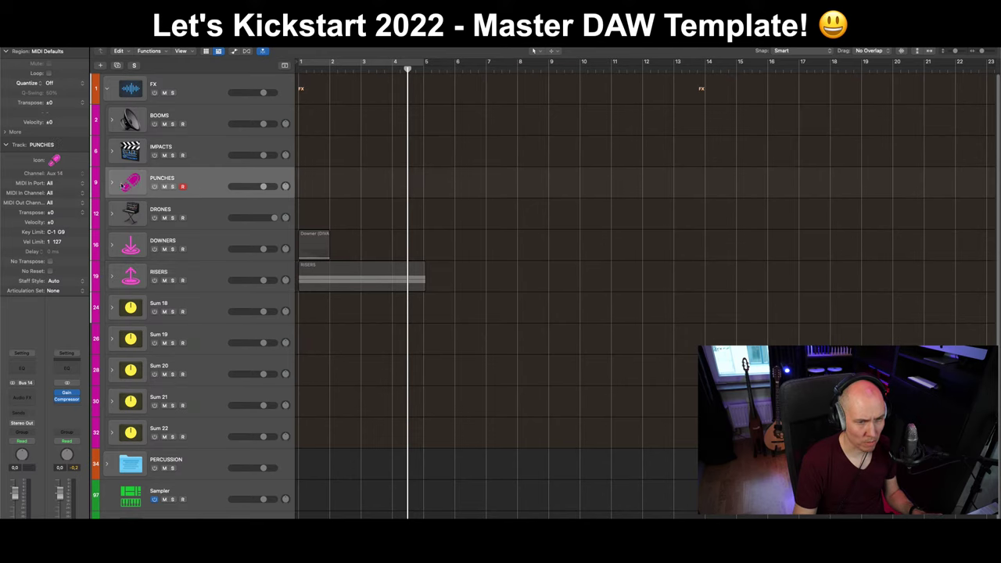
pyautogui.click(111, 185)
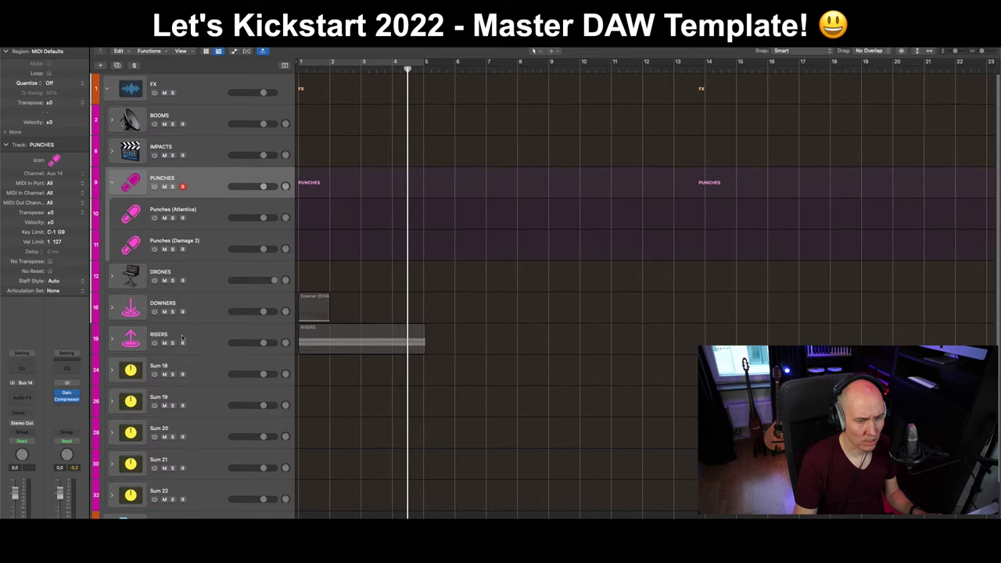
pyautogui.scroll(-3, 182, 338)
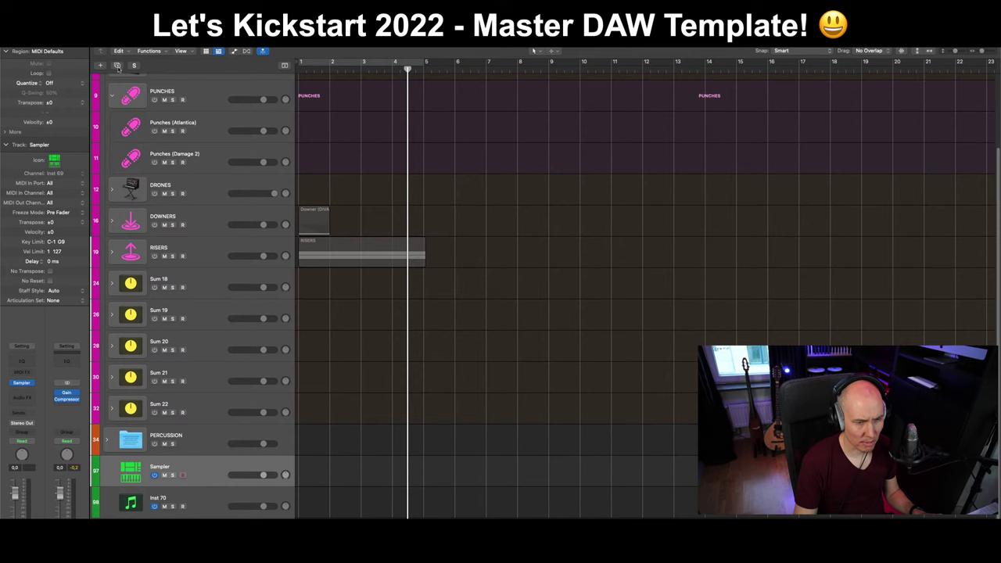
pyautogui.moveTo(160, 473); pyautogui.dragTo(146, 120)
# Rename the copied Sampler track "Punches (Sampler)" and give it the drum-machine icon from the Drums category.
pyautogui.doubleClick(164, 124)
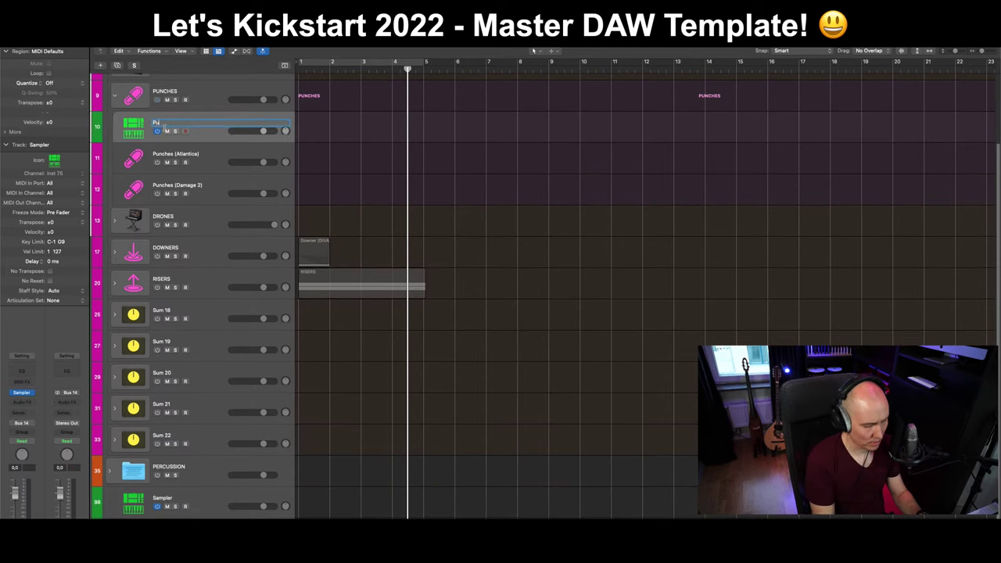
pyautogui.write('Punches (')
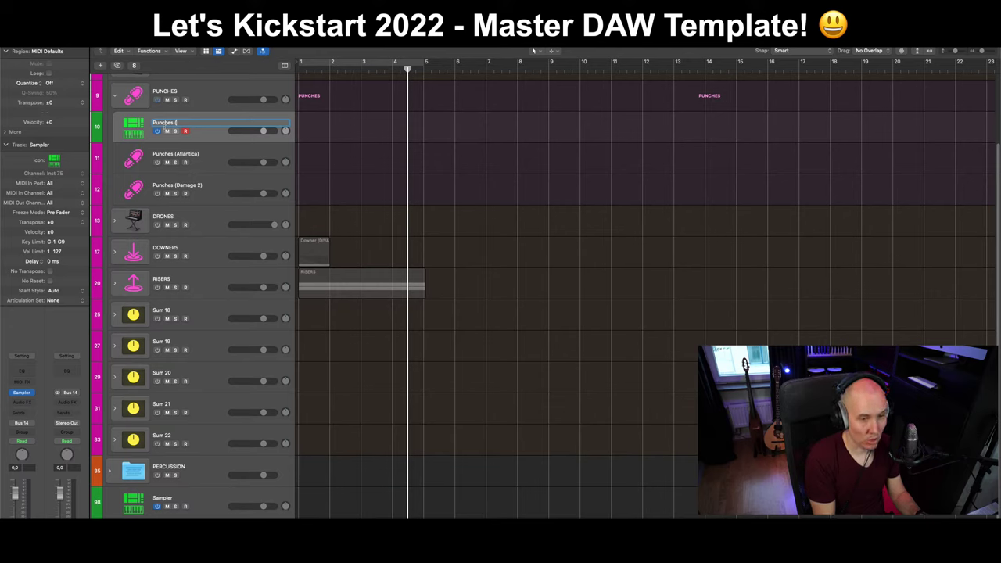
pyautogui.write('Samp')
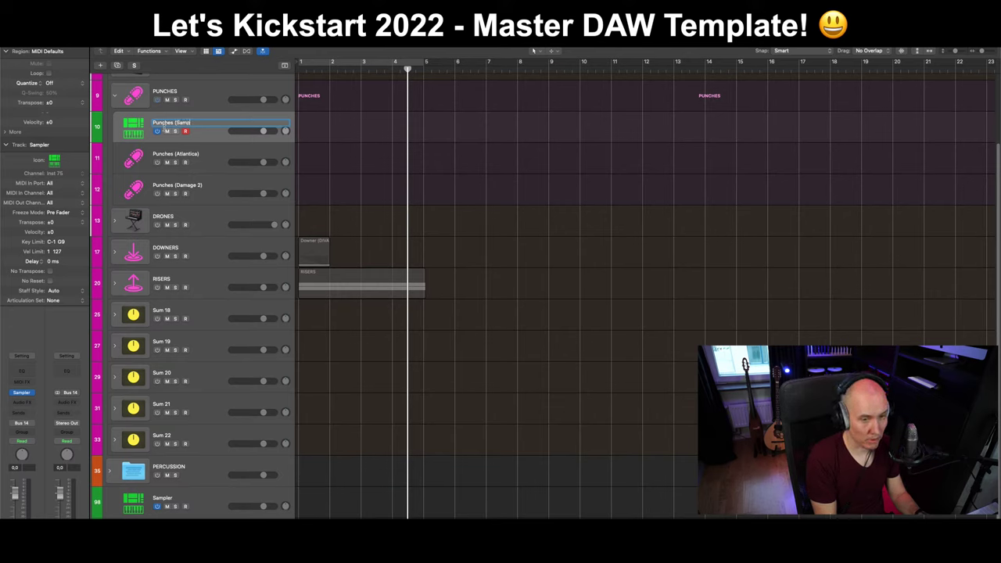
pyautogui.write('ler)')
pyautogui.press('Return')
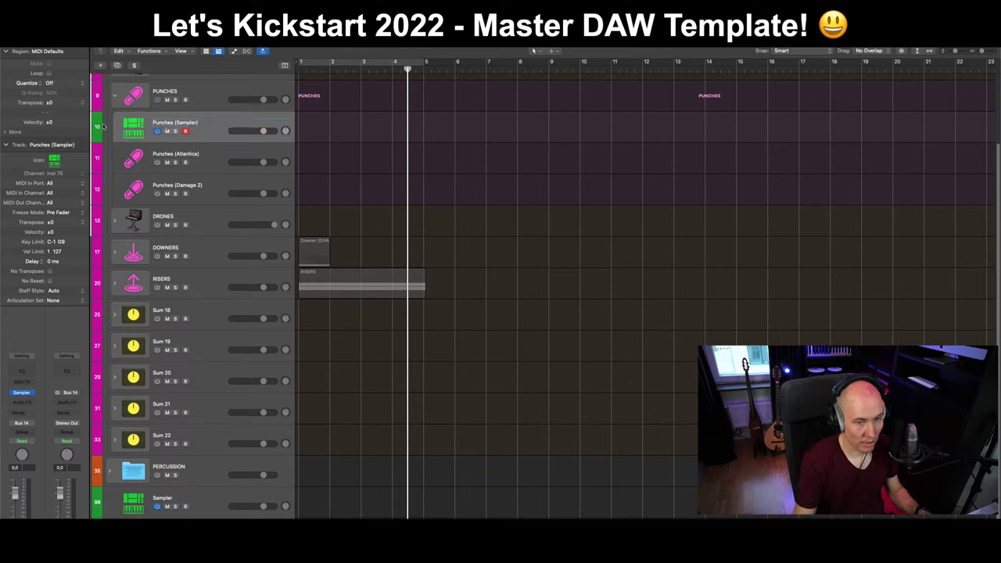
pyautogui.rightClick(128, 125)
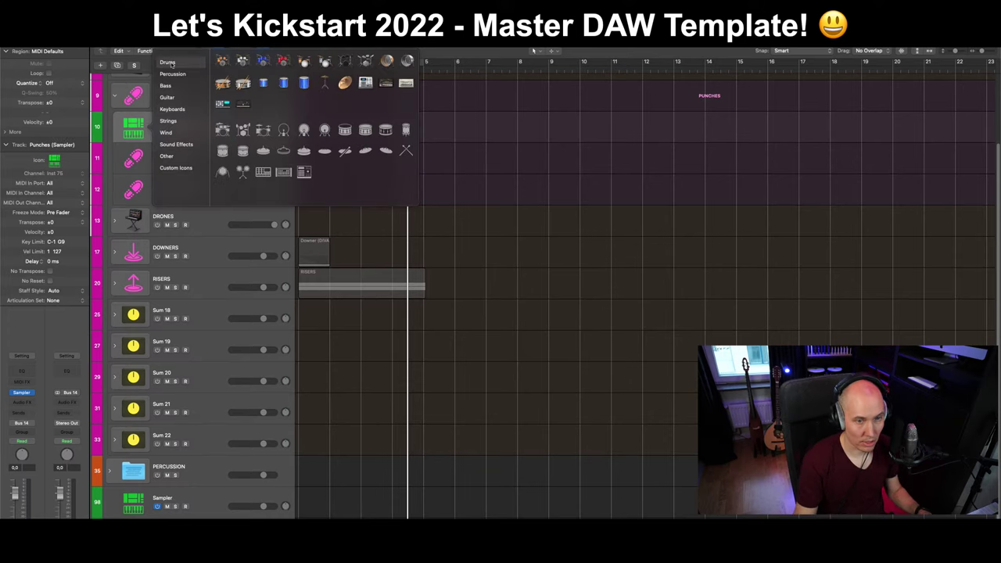
pyautogui.click(365, 82)
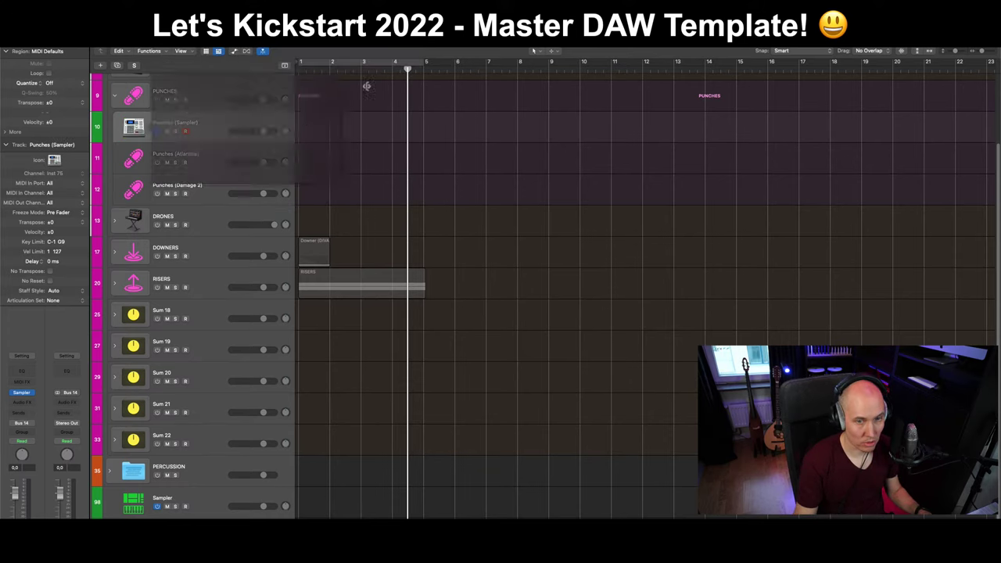
# Inspect the mapping section of the Punches (Sampler) track's Sampler instrument and close the plug-in window.
pyautogui.doubleClick(239, 125)
pyautogui.moveTo(361, 72); pyautogui.dragTo(416, 75)
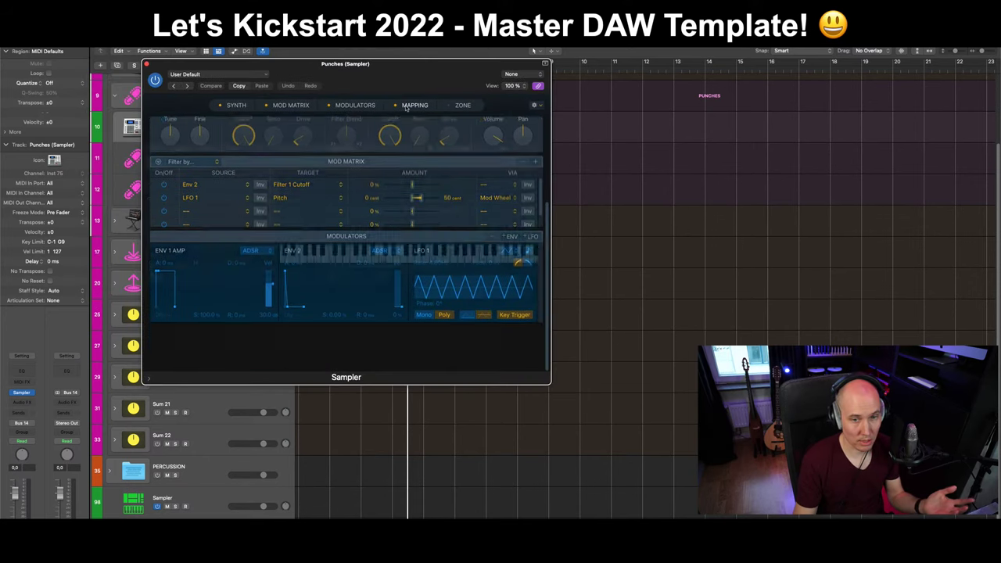
pyautogui.click(406, 108)
pyautogui.press('super+w')
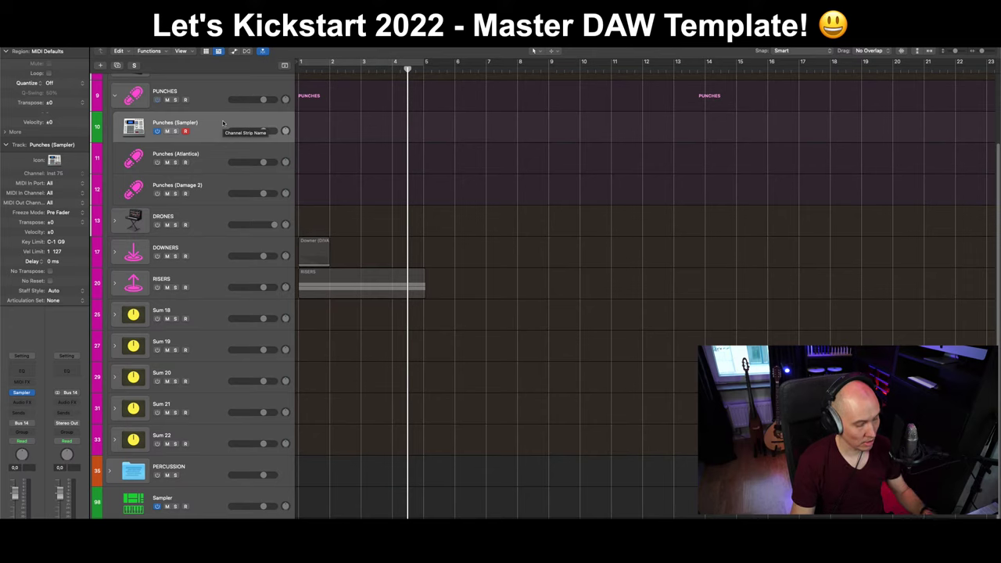
# Color the Punches (Sampler) track magenta like the rest of the FX tracks and collapse the PUNCHES stack.
pyautogui.hotkey('alt', 'c')
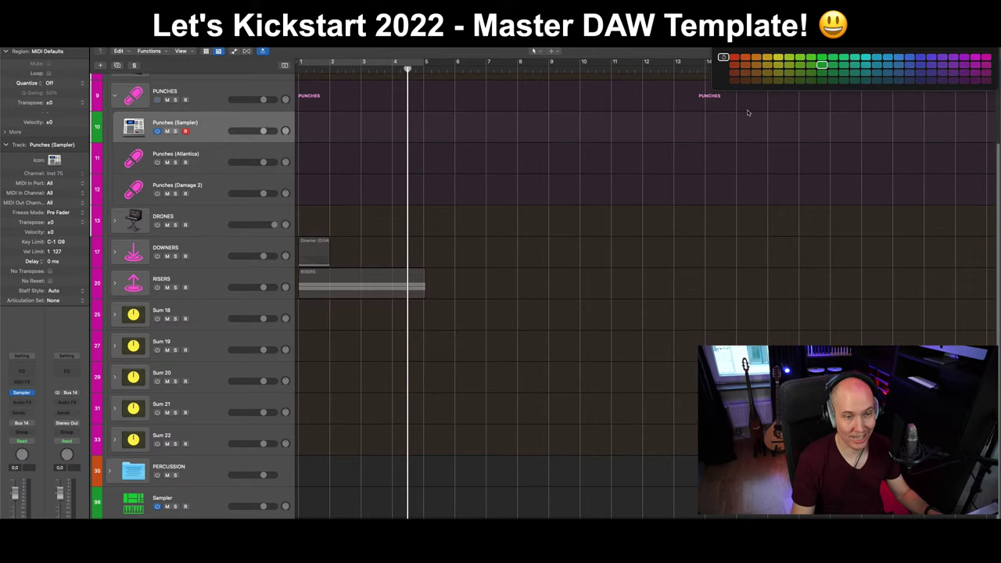
pyautogui.click(986, 57)
pyautogui.click(206, 91)
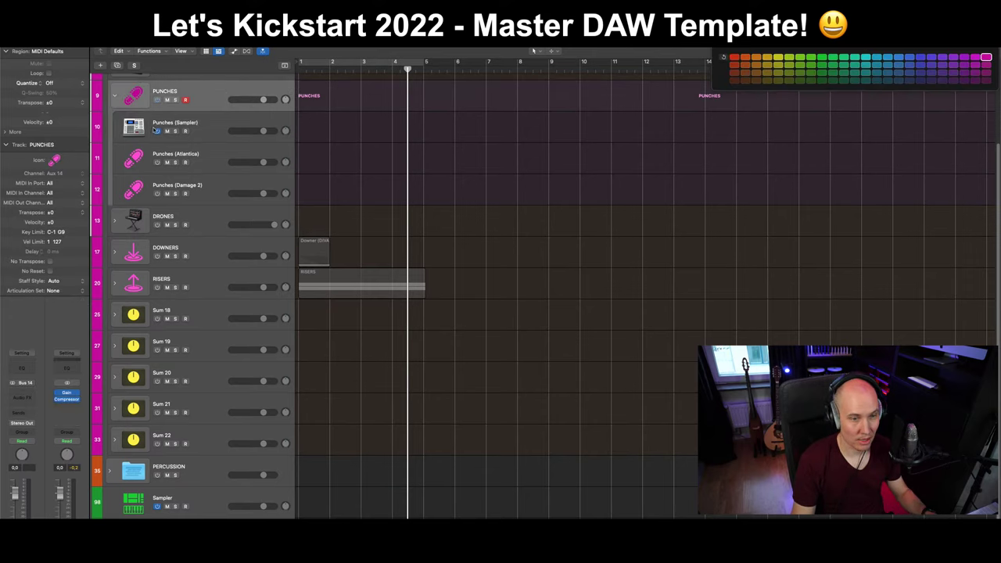
pyautogui.click(111, 94)
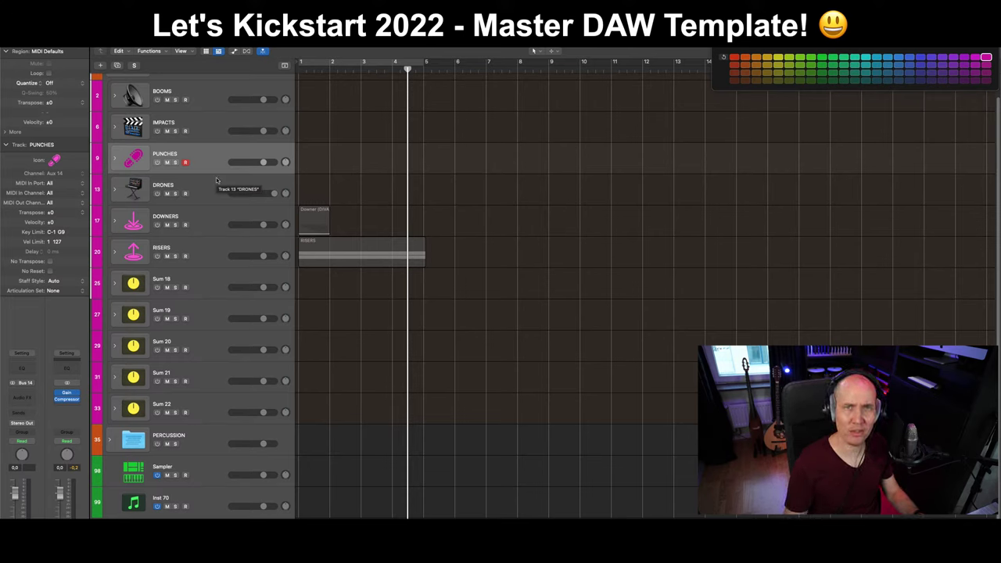
pyautogui.click(206, 259)
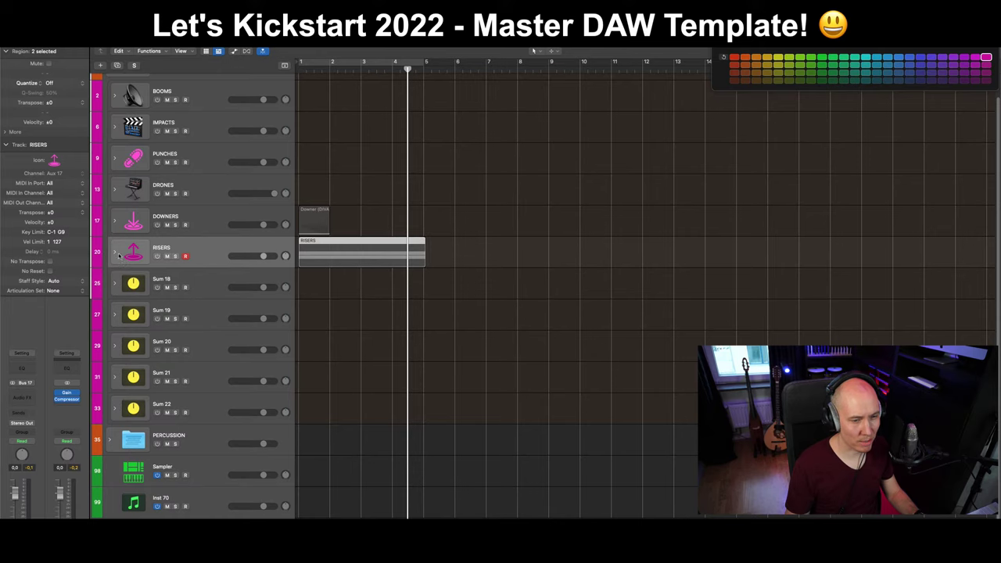
pyautogui.click(115, 252)
pyautogui.click(115, 253)
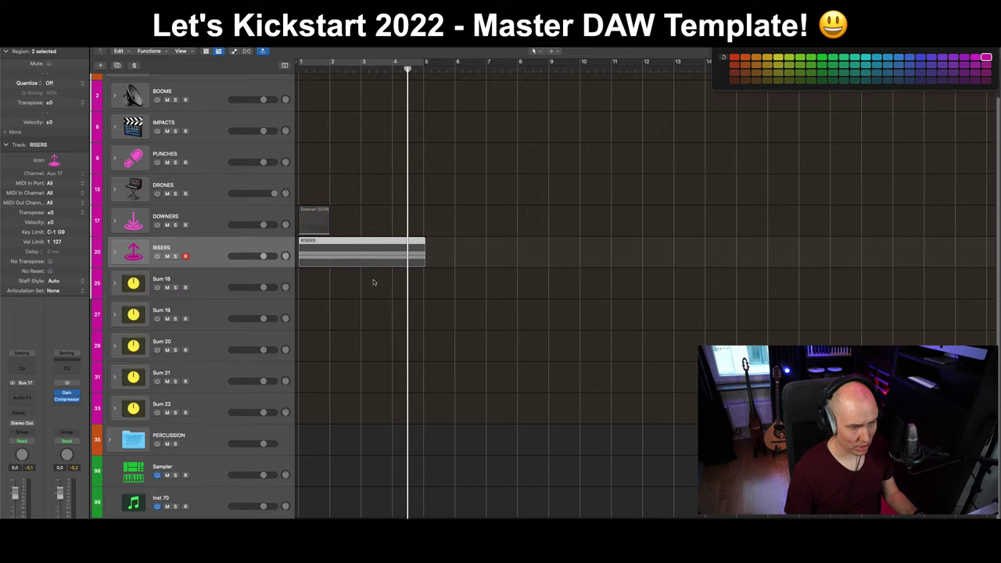
pyautogui.click(309, 222)
pyautogui.click(489, 280)
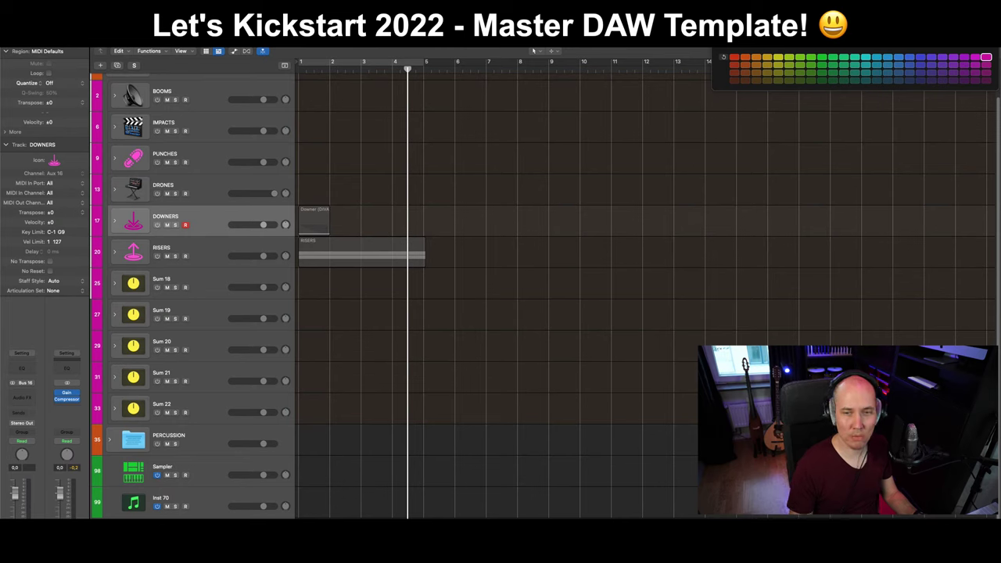
# Close the color palette, return the playhead to bar 1 and select the RISERS stack.
pyautogui.click(717, 48)
pyautogui.click(317, 215)
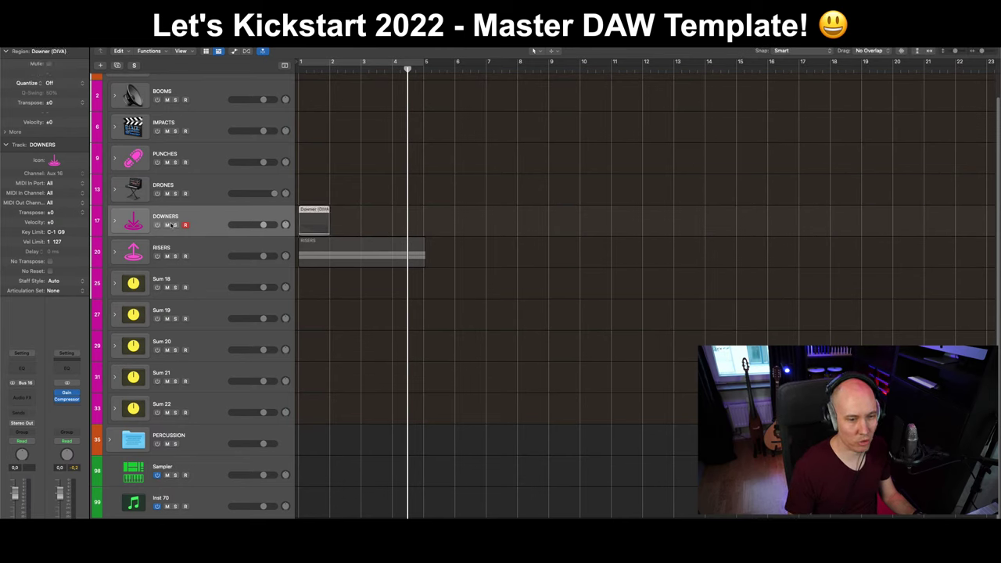
pyautogui.click(348, 214)
pyautogui.moveTo(320, 75); pyautogui.dragTo(297, 70)
pyautogui.click(340, 256)
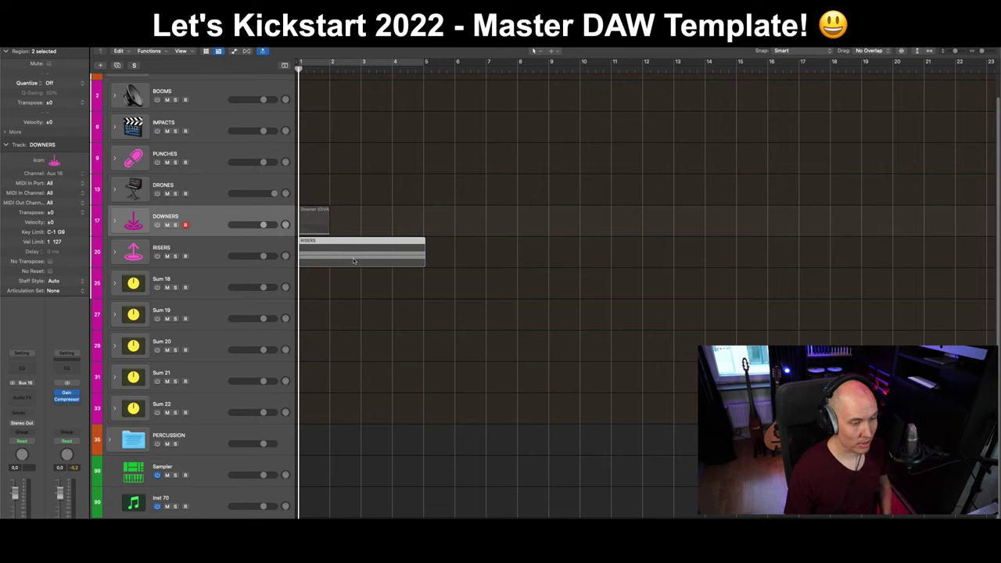
pyautogui.click(207, 255)
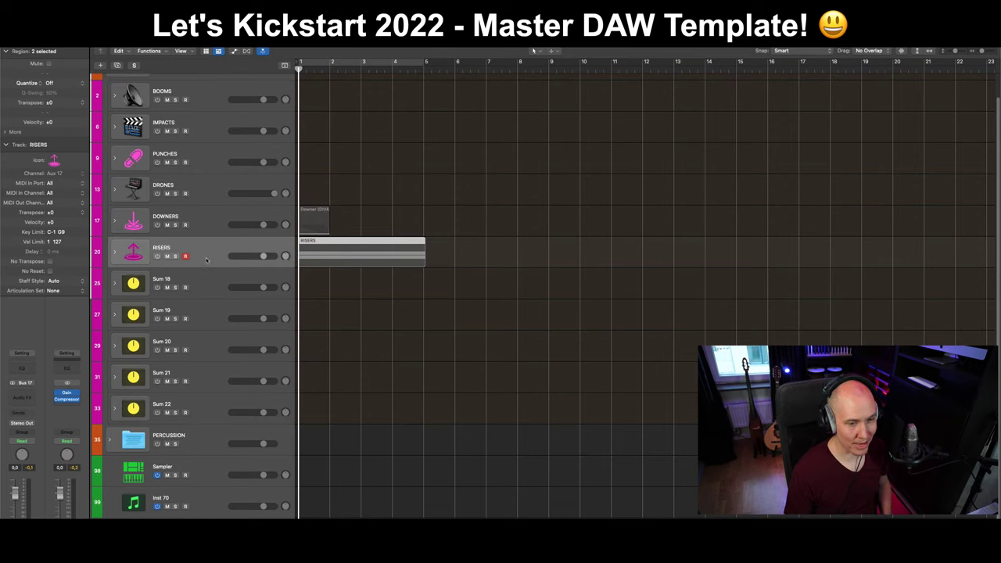
# Look inside the Sum 18 stack and review the FX stacks in order from BOOMS down to Sum 18.
pyautogui.click(197, 279)
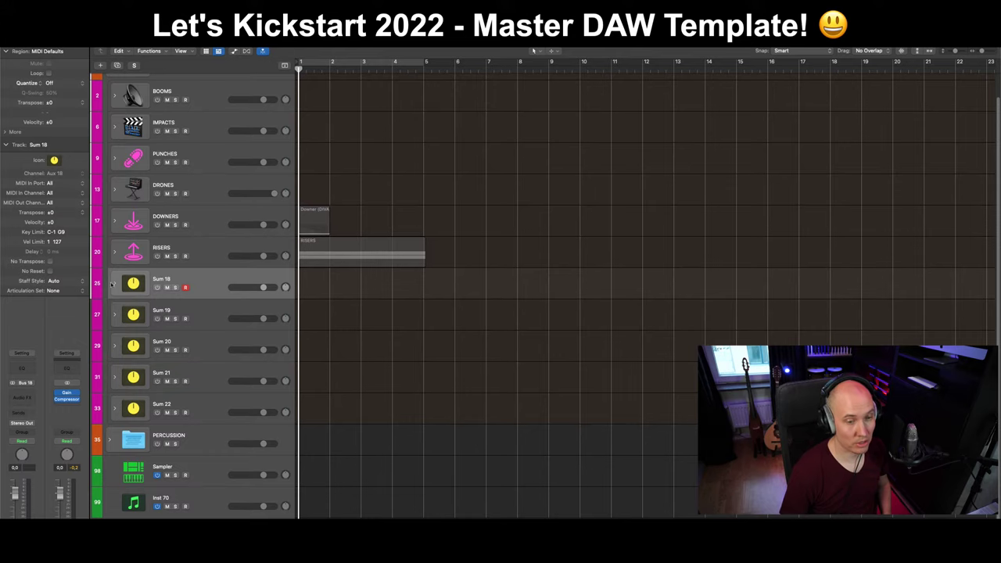
pyautogui.click(114, 283)
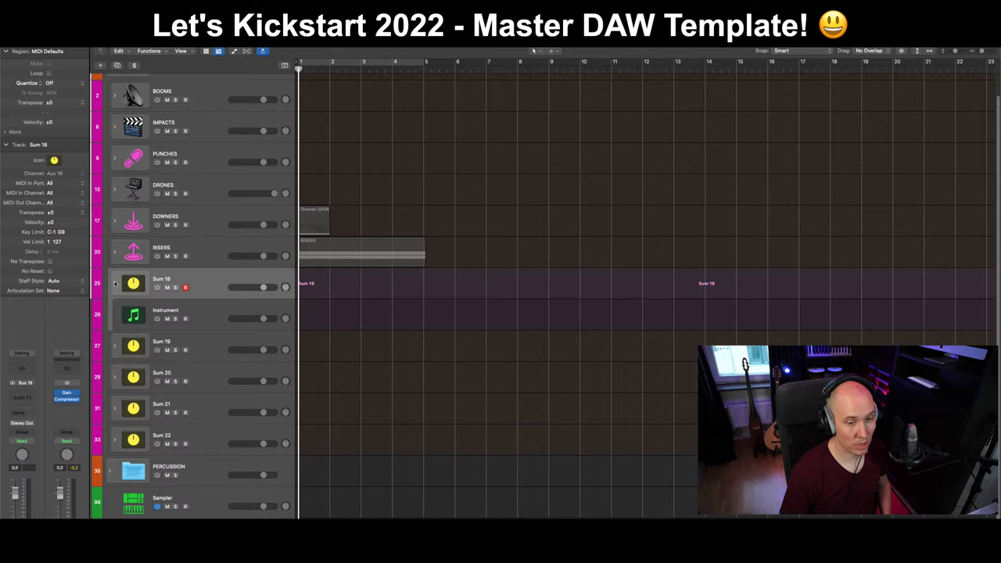
pyautogui.click(114, 283)
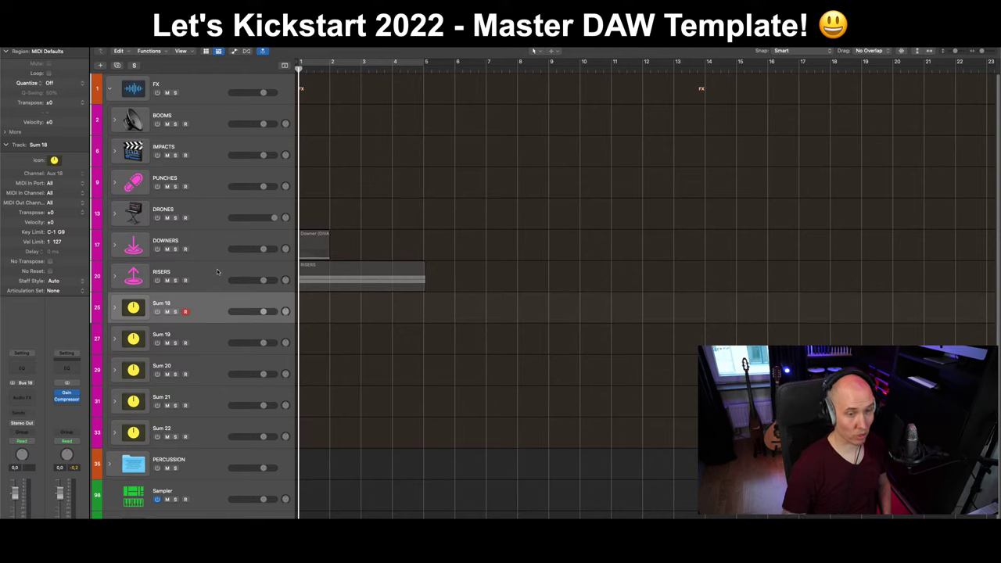
pyautogui.click(208, 93)
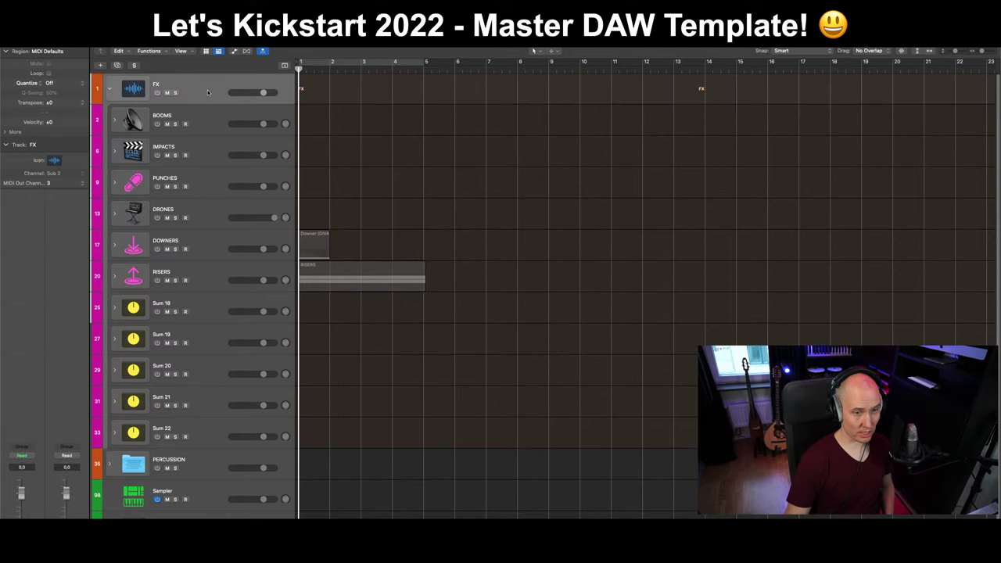
pyautogui.press('Down')
pyautogui.press('Down')
pyautogui.press('Down')
pyautogui.press('Down')
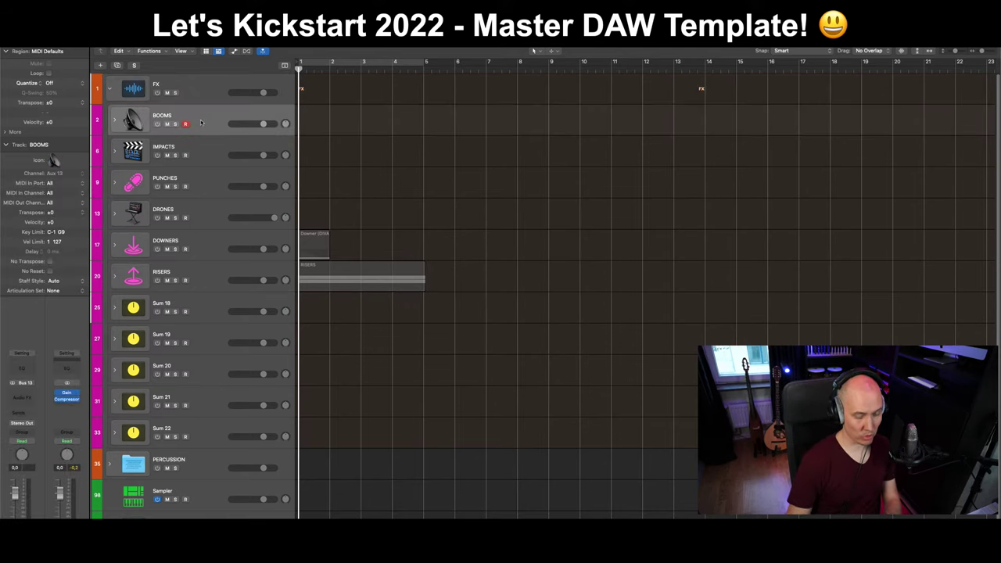
pyautogui.press('Down')
pyautogui.press('Down')
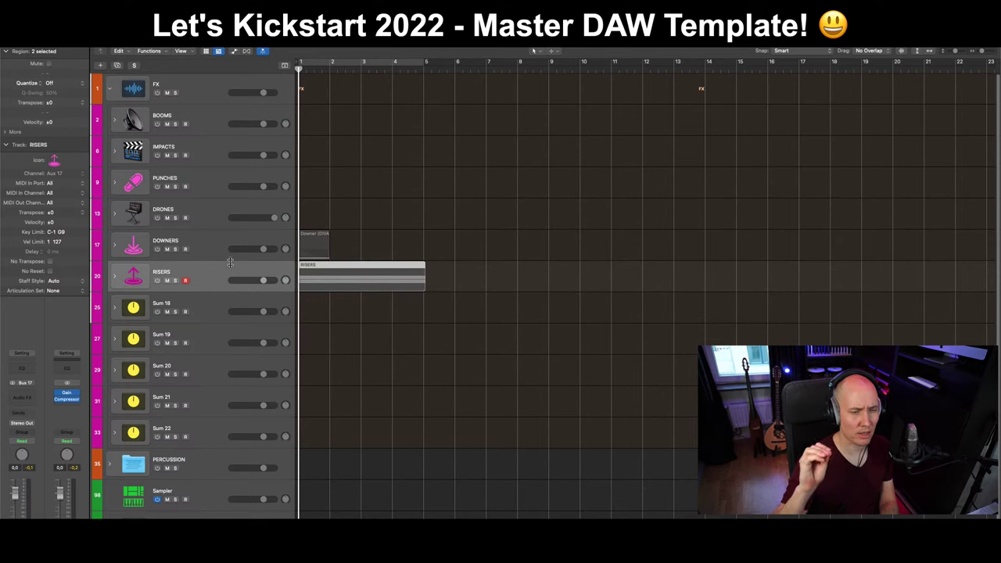
pyautogui.press('Down')
pyautogui.rightClick(133, 307)
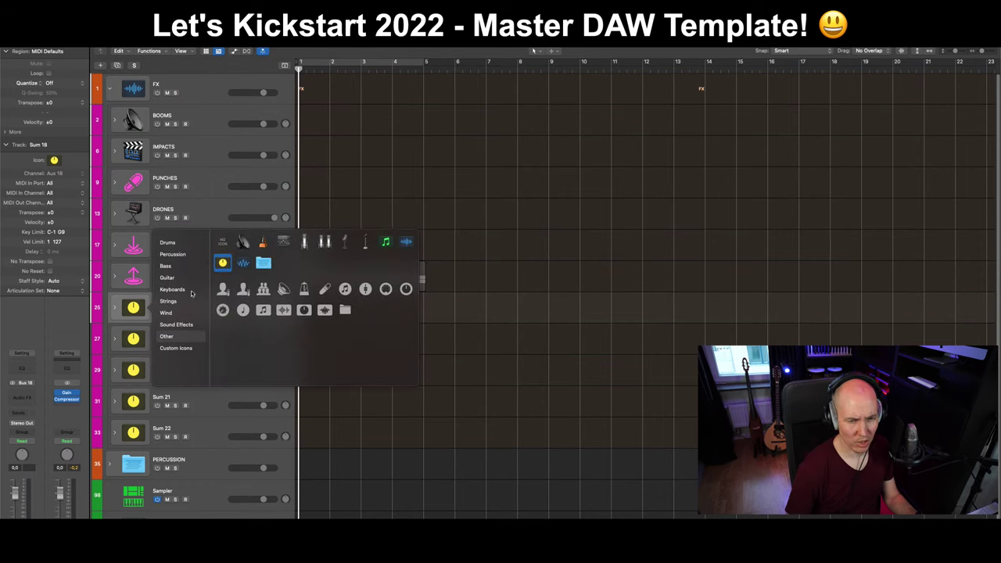
pyautogui.click(188, 327)
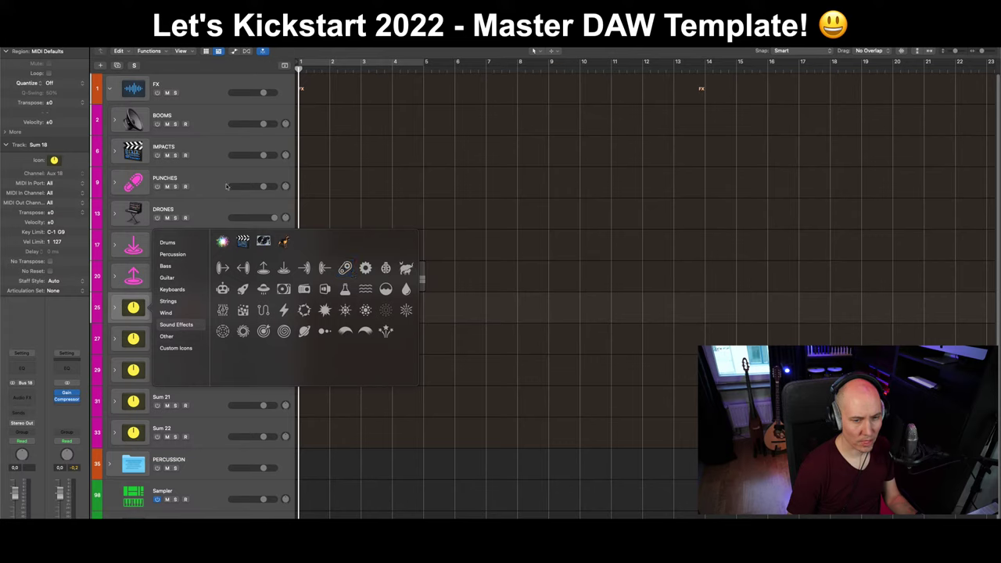
pyautogui.click(115, 215)
# Give the DRONES stack and its three drone tracks the Sound Effects icon with two linked circles, and collapse the stack.
pyautogui.click(115, 214)
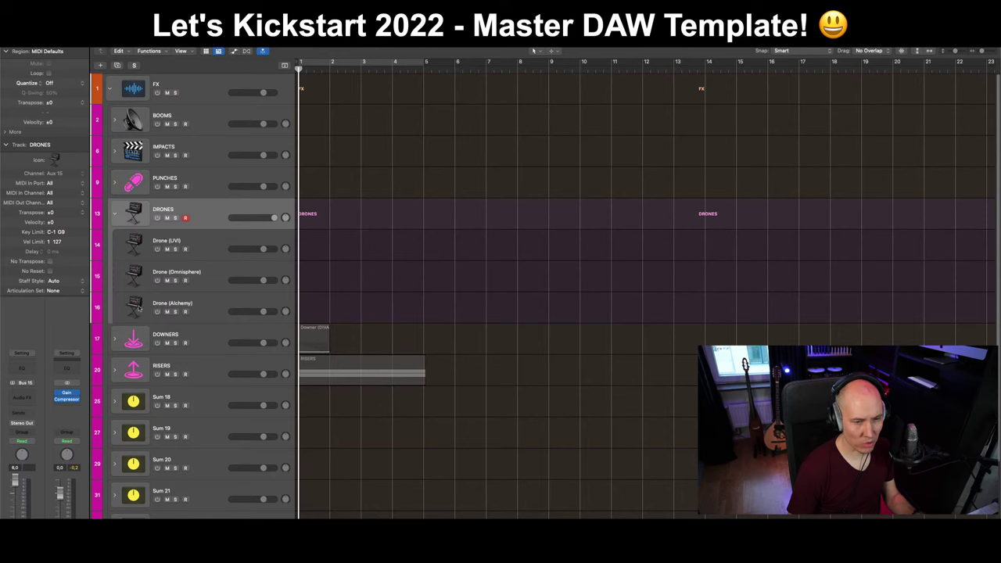
pyautogui.click(140, 306)
pyautogui.click(165, 313)
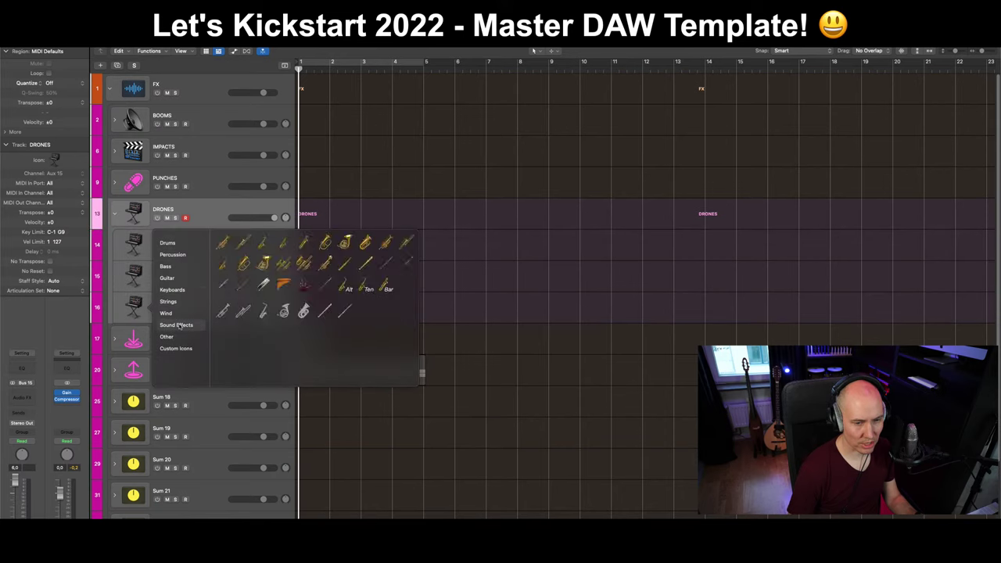
pyautogui.click(176, 325)
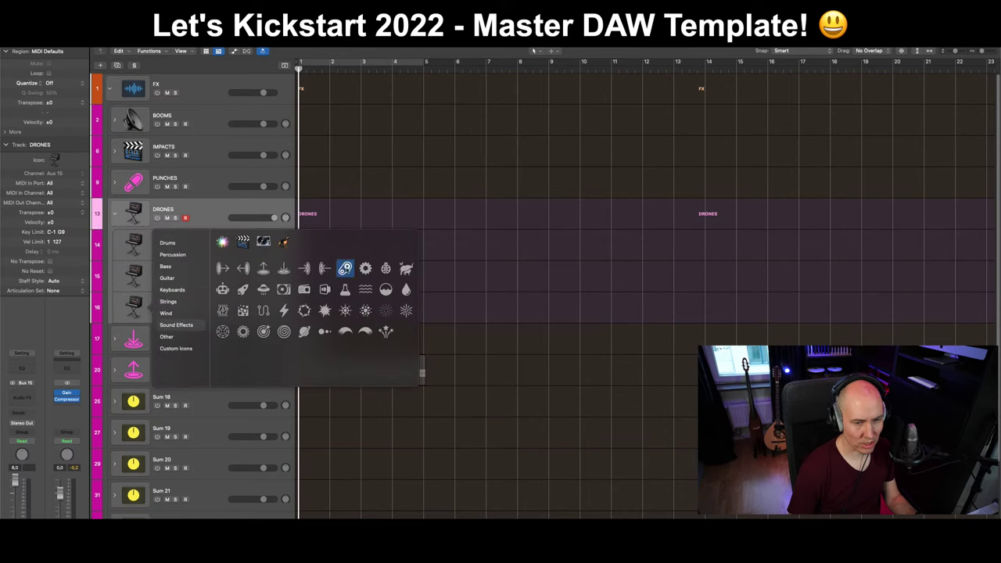
pyautogui.click(345, 268)
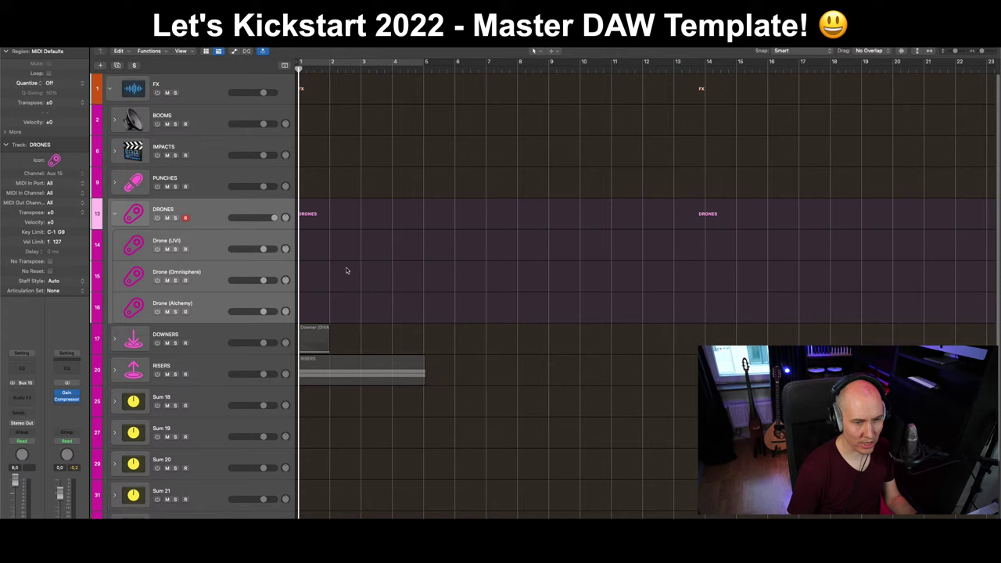
pyautogui.click(116, 212)
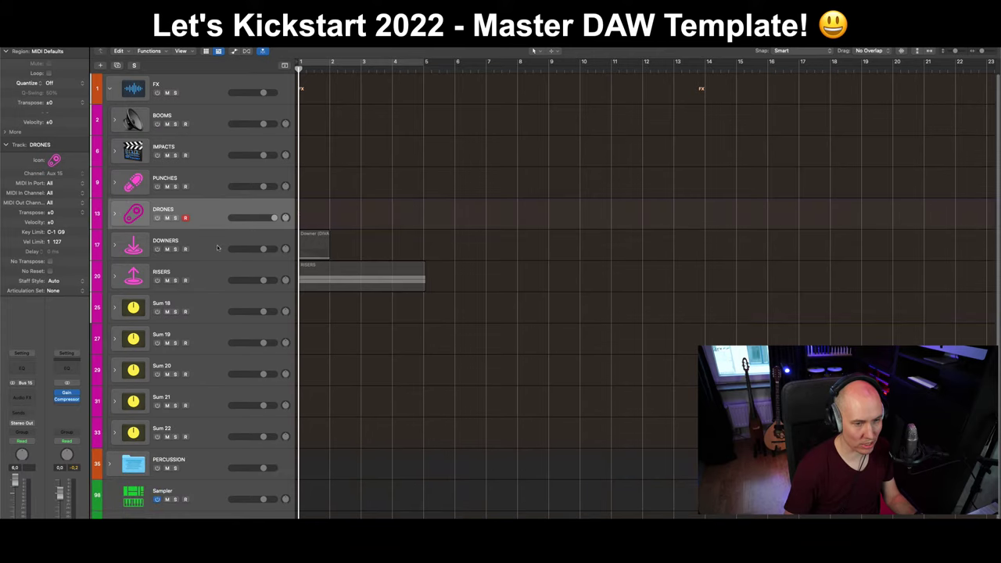
pyautogui.click(217, 248)
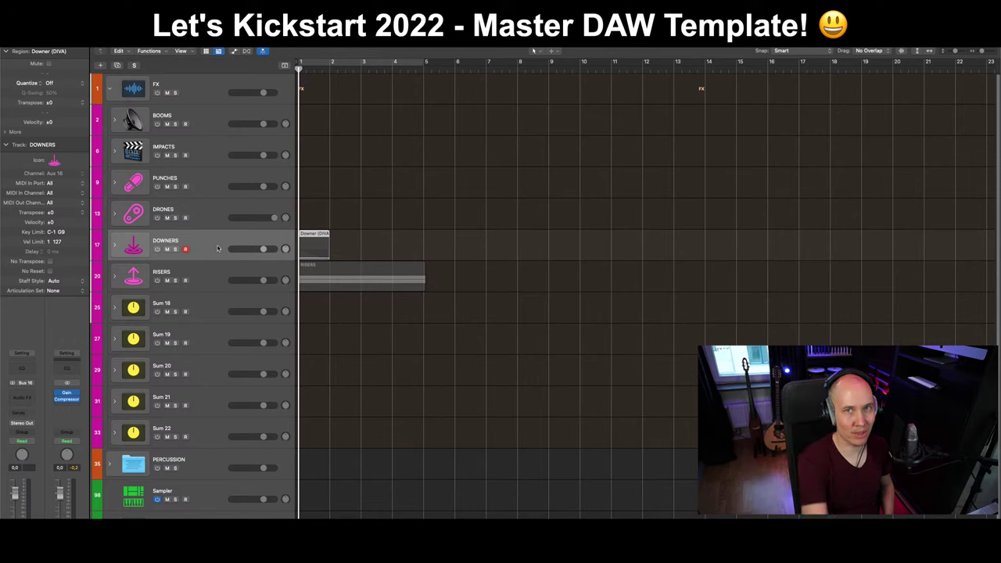
pyautogui.click(118, 51)
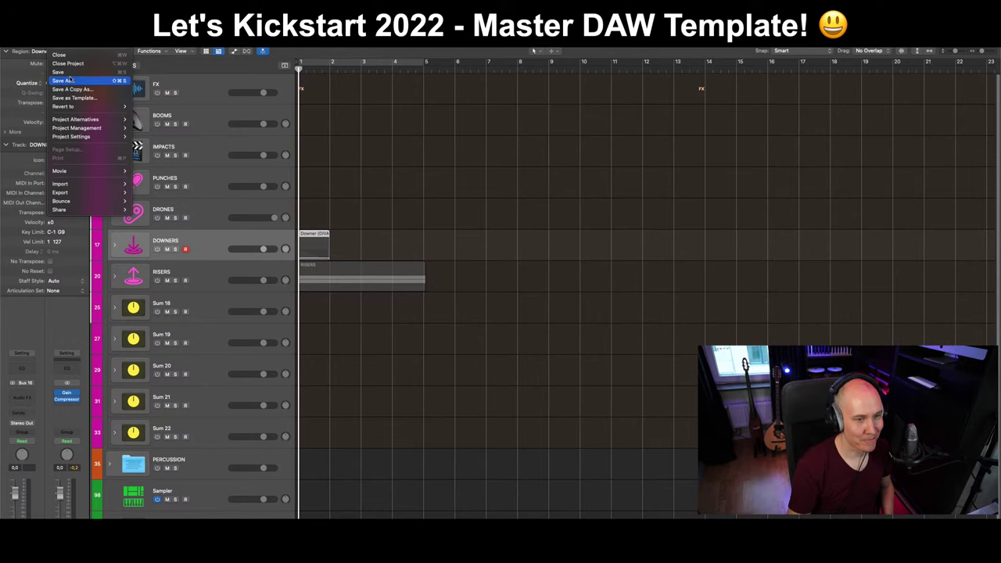
pyautogui.press('Escape')
pyautogui.click(204, 281)
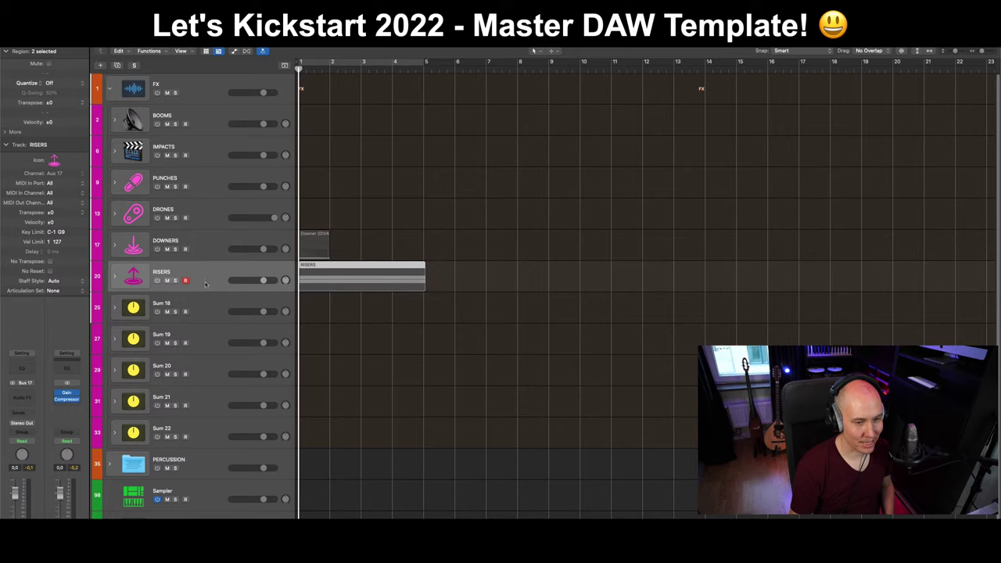
# Assign the rocket icon from the Sound Effects category to the Sum 18 stack and the Instrument track inside it.
pyautogui.click(138, 313)
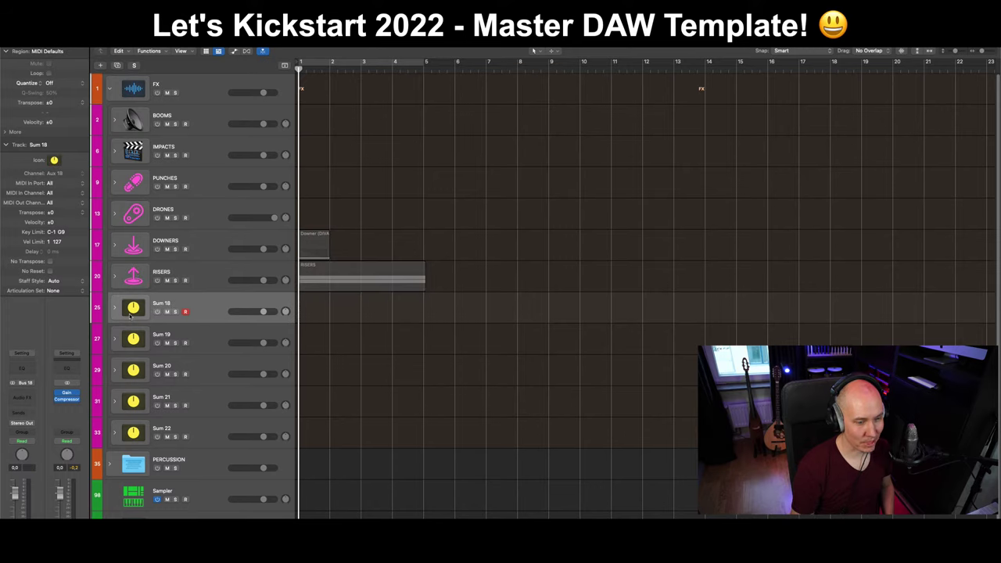
pyautogui.click(115, 308)
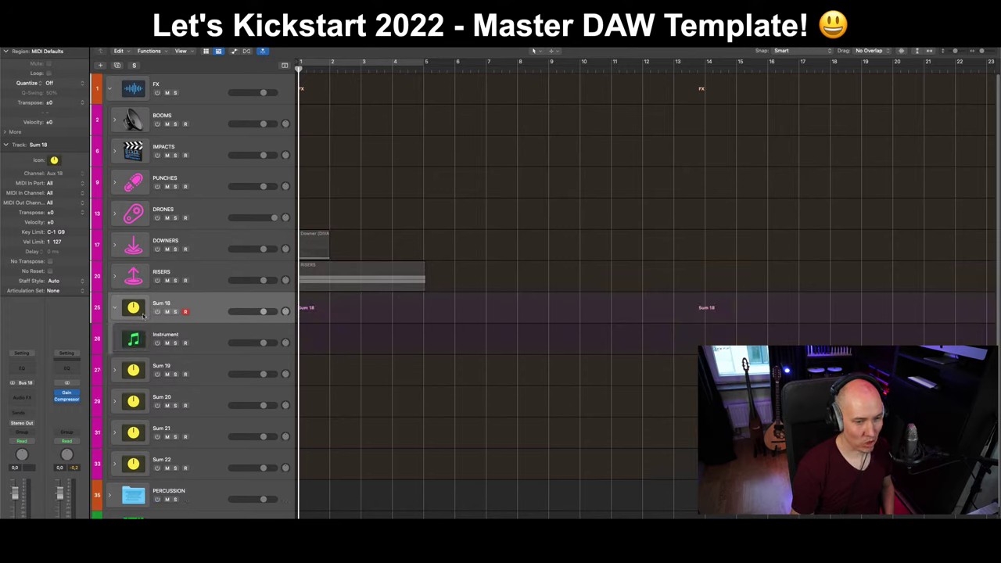
pyautogui.rightClick(143, 316)
pyautogui.click(176, 325)
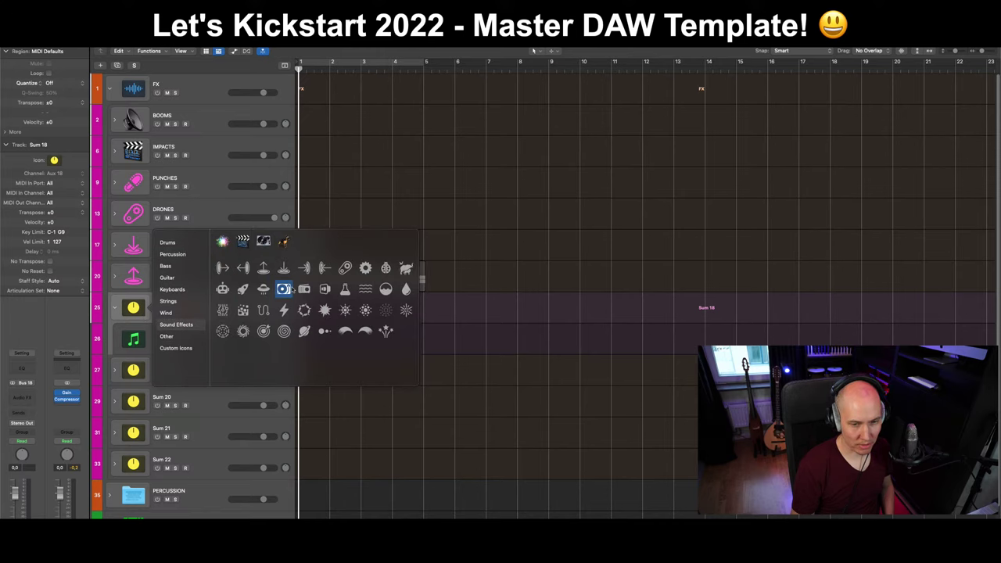
pyautogui.click(243, 288)
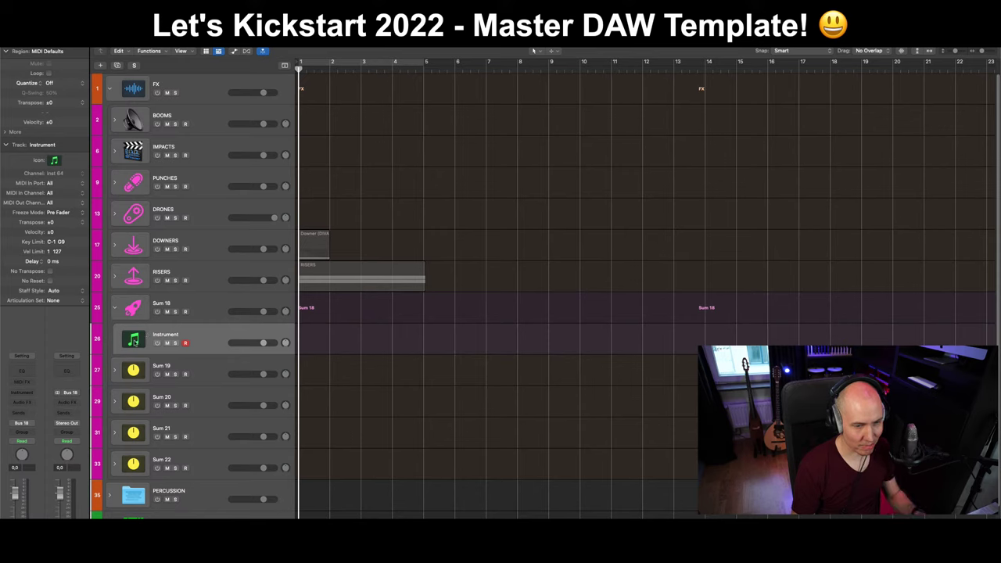
pyautogui.click(134, 341)
pyautogui.click(189, 357)
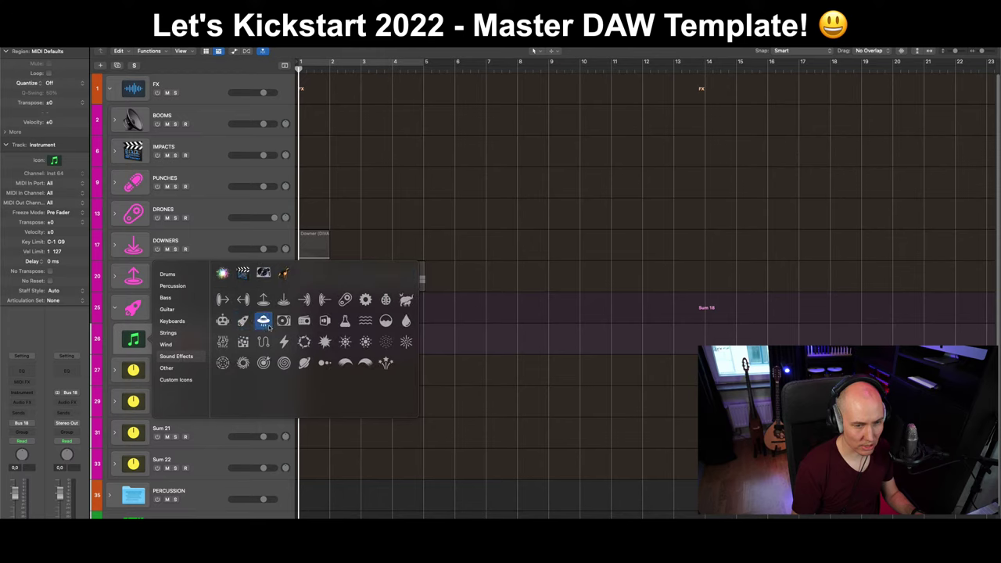
pyautogui.click(242, 321)
# Rename the Sum 18 stack to WHOOSHES and its instrument track to Whoosh (UVI Whoosh).
pyautogui.click(165, 305)
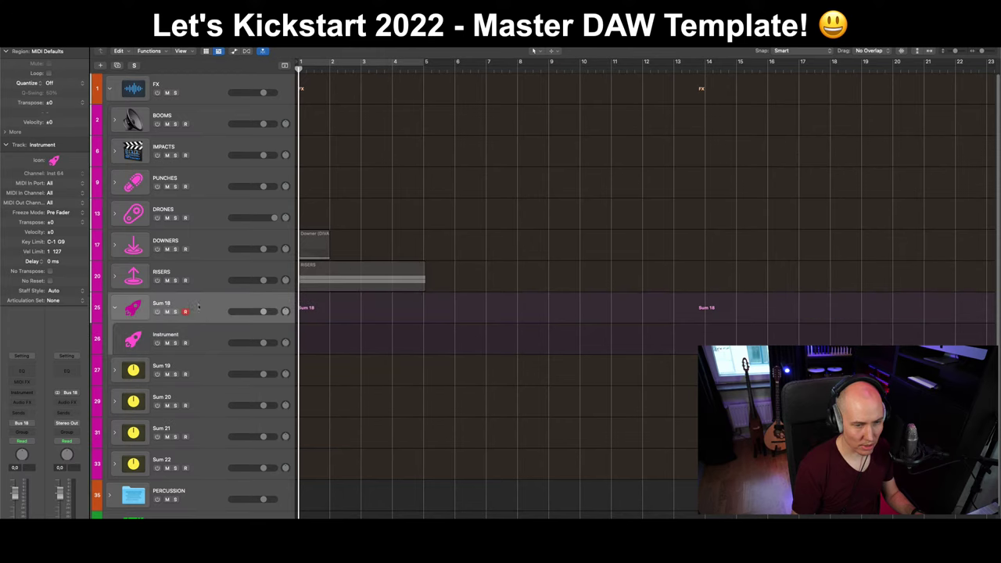
pyautogui.doubleClick(165, 306)
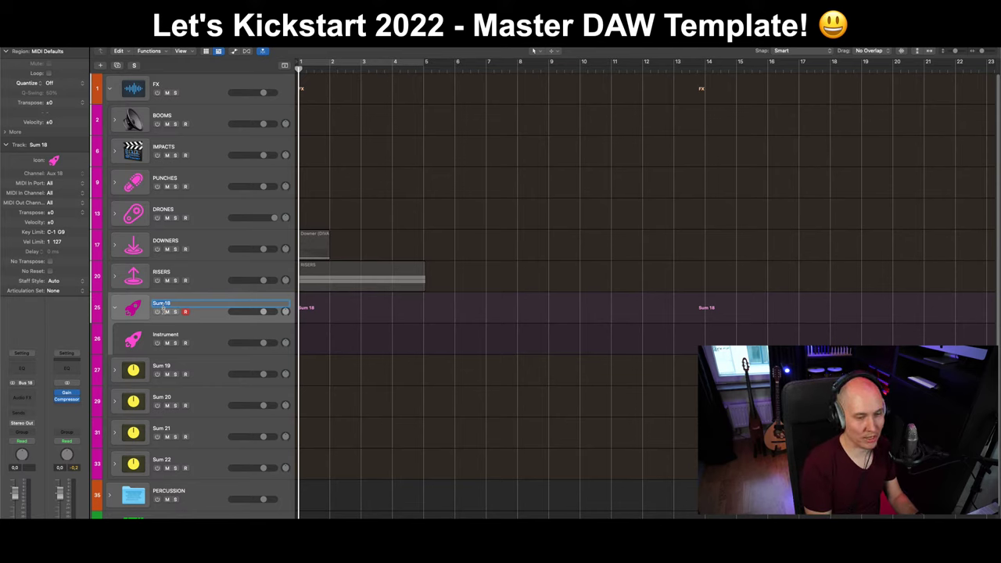
pyautogui.write('WHOOSHES')
pyautogui.press('Return')
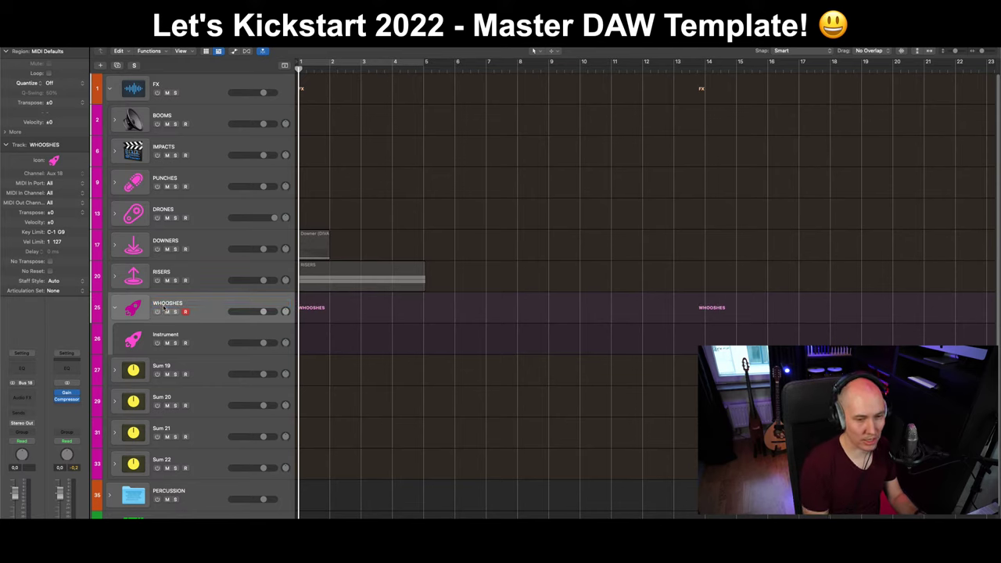
pyautogui.doubleClick(166, 334)
pyautogui.write('W')
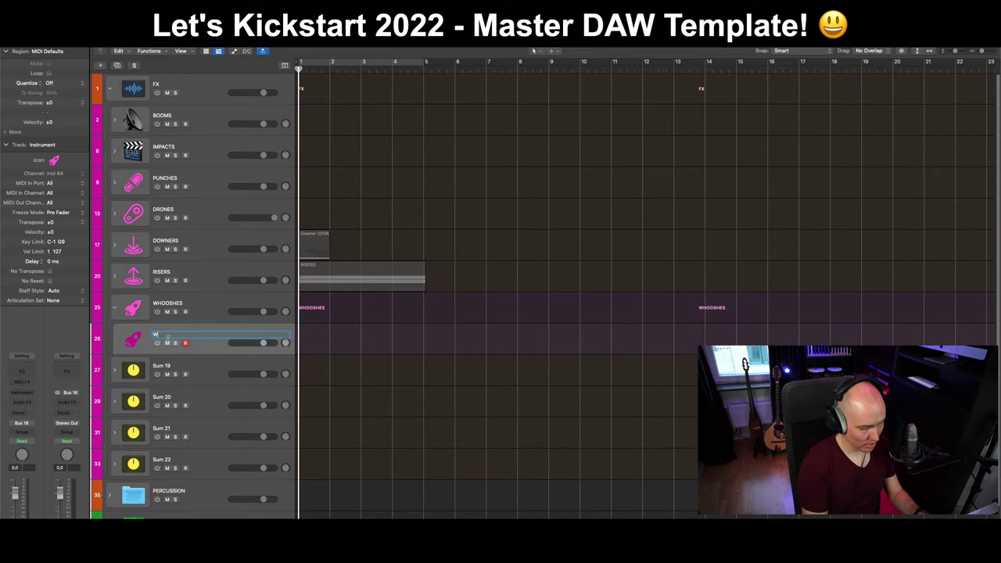
pyautogui.write('hoosh (')
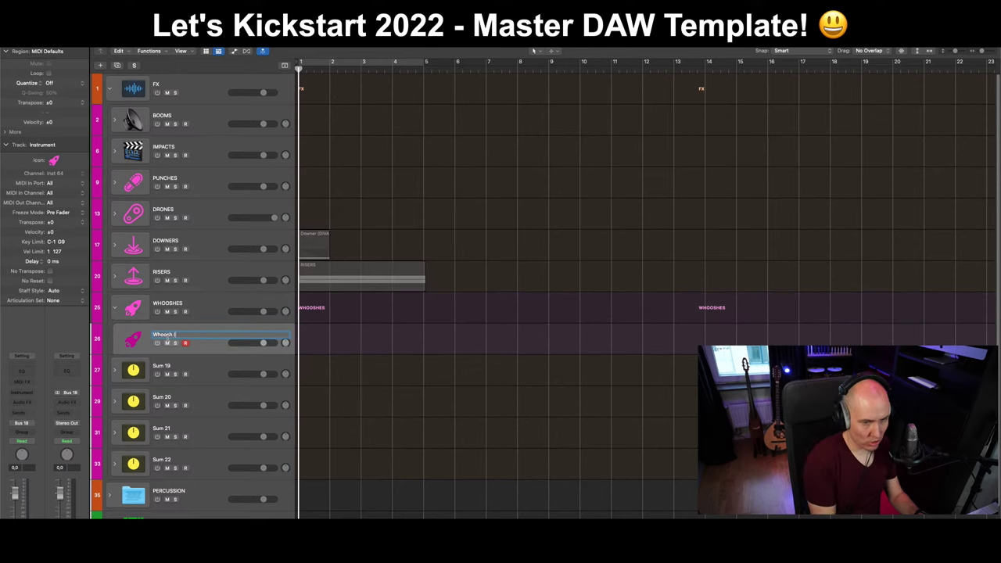
pyautogui.write('UVI Whoosh)')
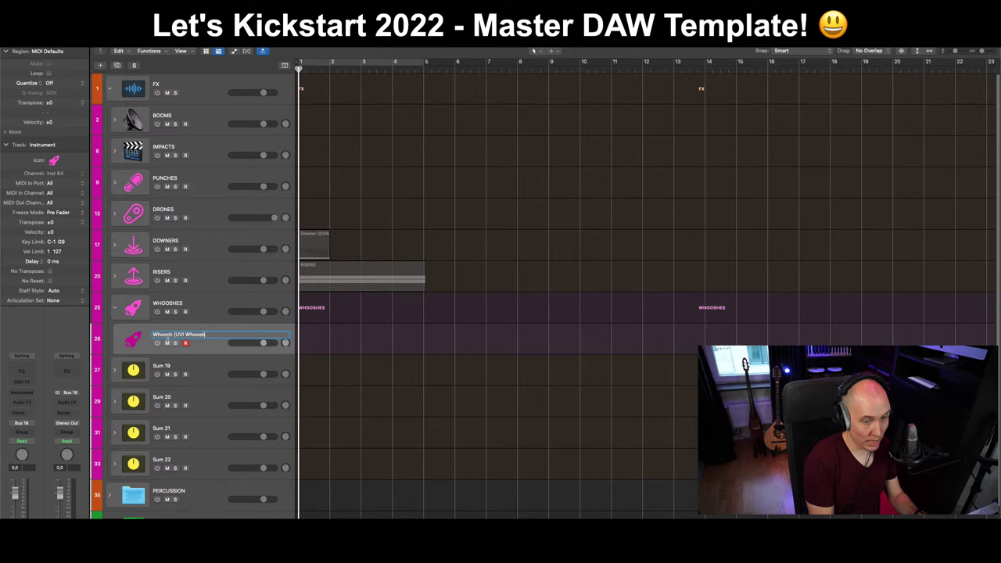
pyautogui.press('Return')
# Load the stereo UVIWorkstation instrument on the Whoosh (UVI Whoosh) track and reposition its plug-in window.
pyautogui.click(23, 392)
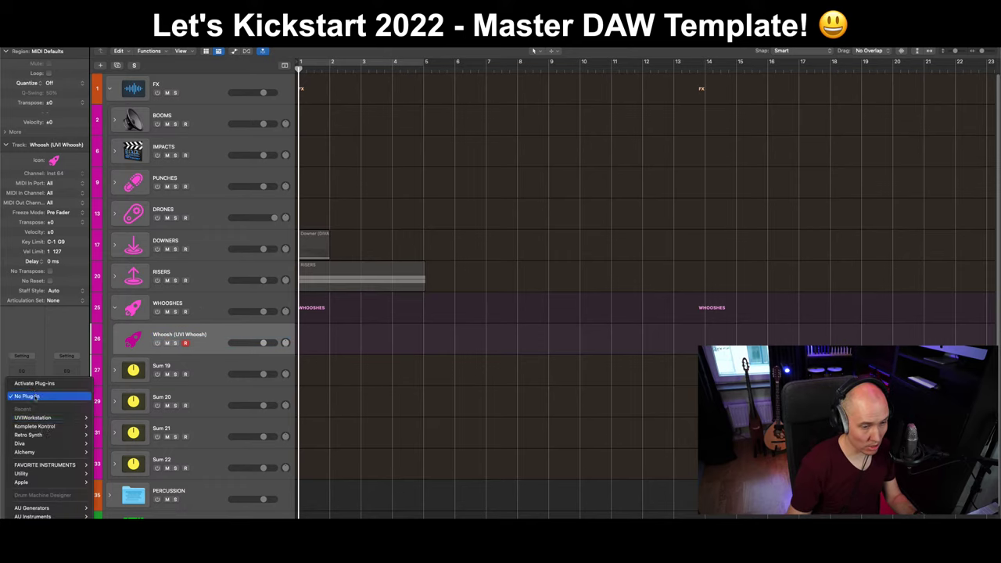
pyautogui.moveTo(75, 427)
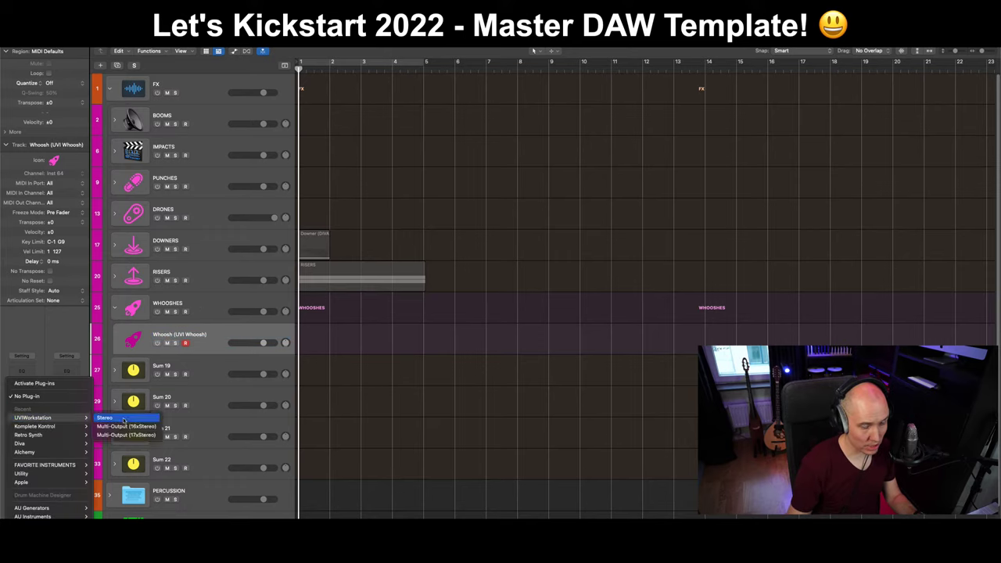
pyautogui.click(123, 420)
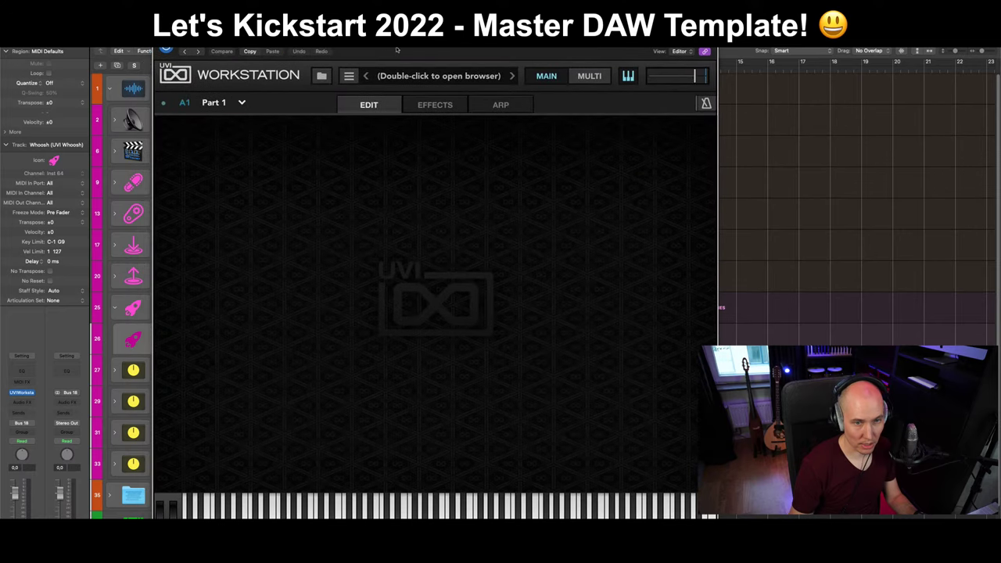
pyautogui.moveTo(396, 50); pyautogui.dragTo(415, 48)
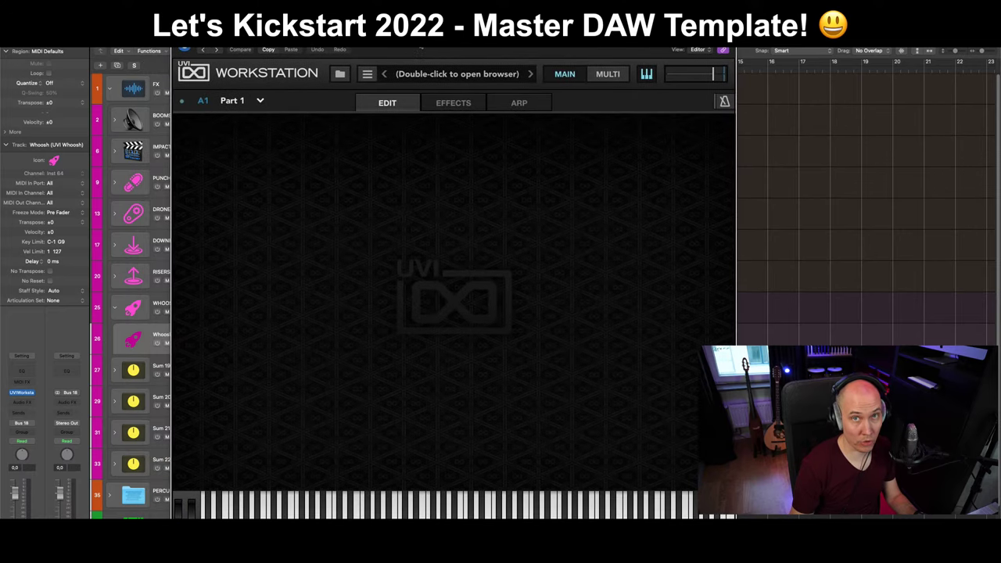
# Load the Whoosh patch from the Whoosh FX soundbank into UVI Workstation.
pyautogui.doubleClick(442, 74)
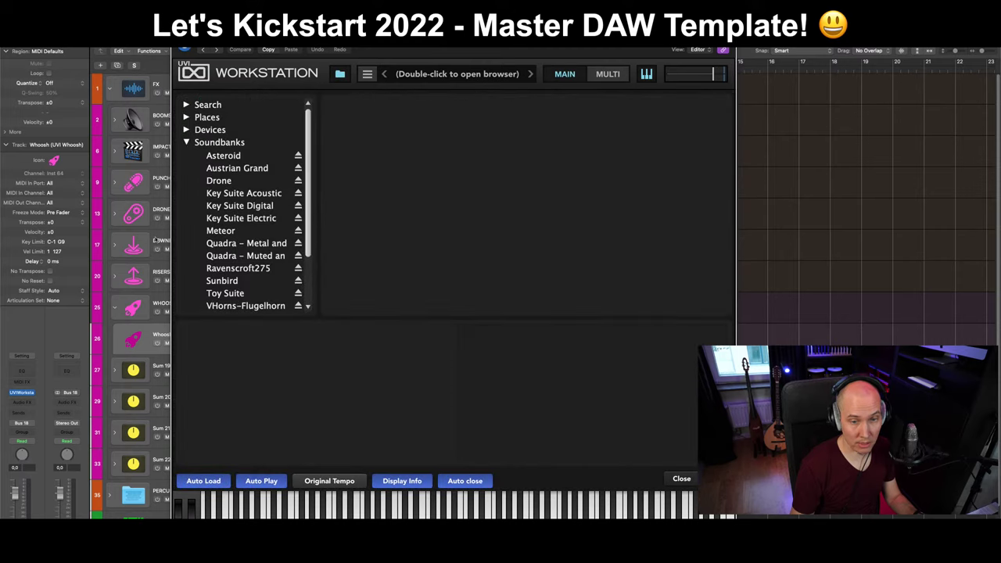
pyautogui.doubleClick(457, 77)
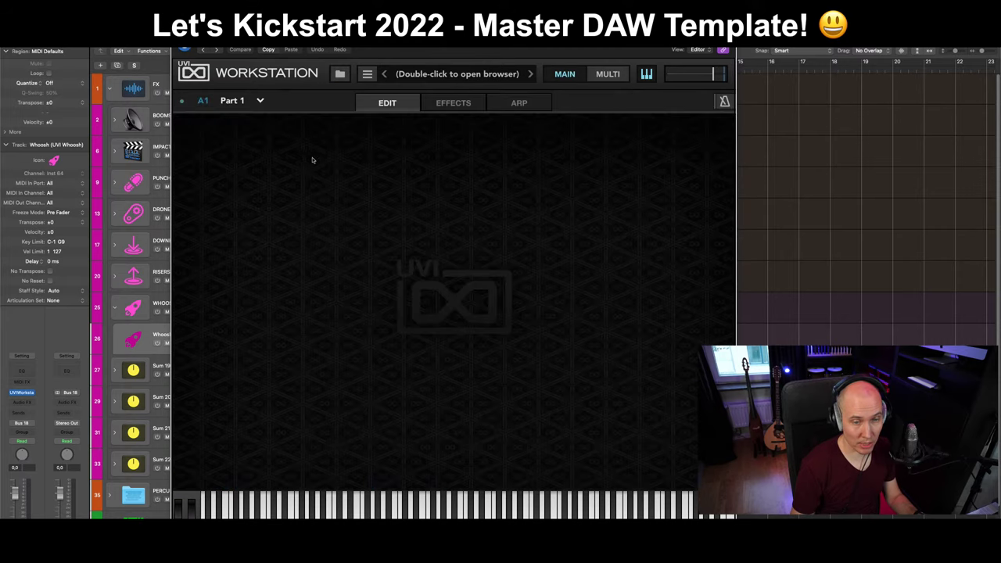
pyautogui.doubleClick(458, 76)
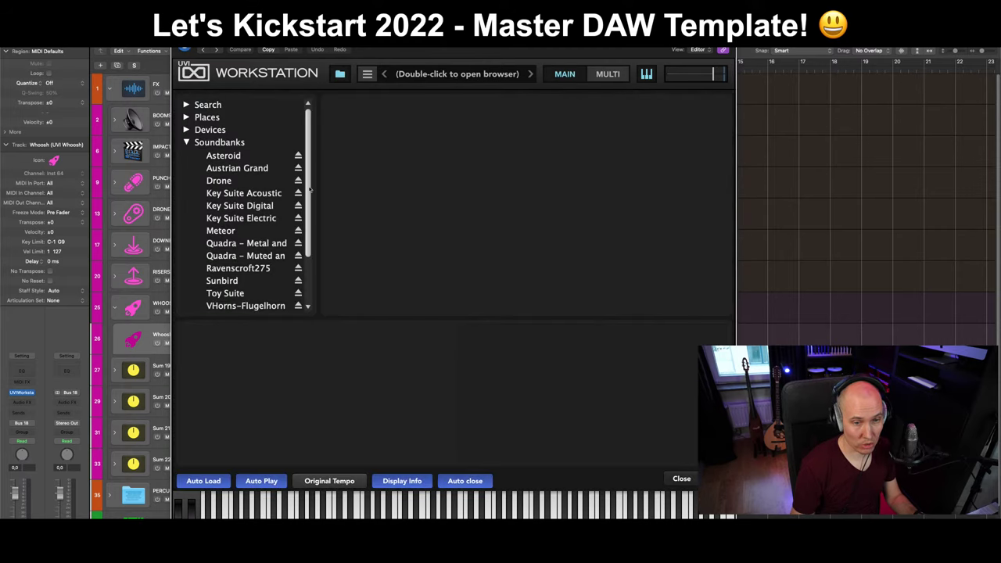
pyautogui.scroll(-3, 305, 204)
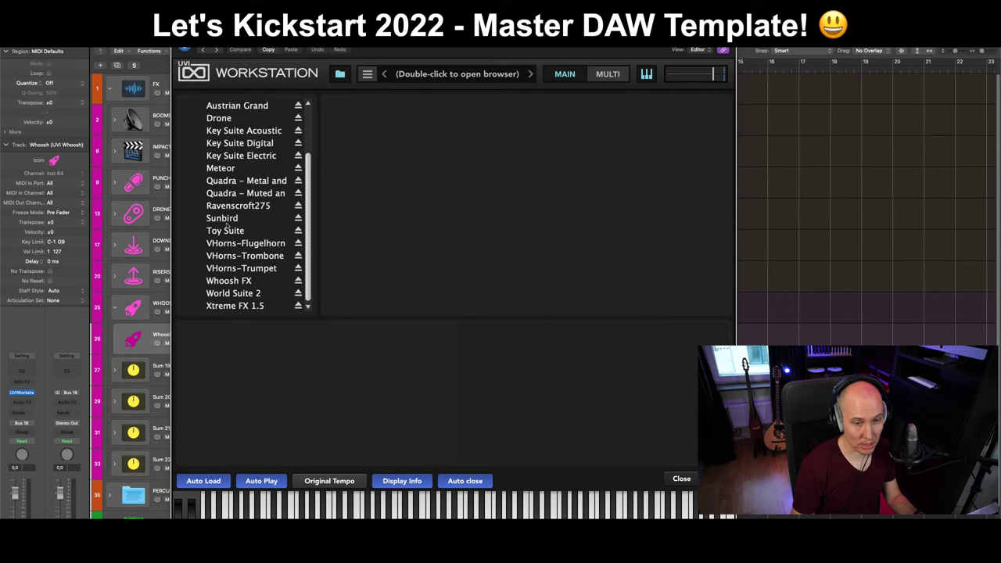
pyautogui.click(255, 284)
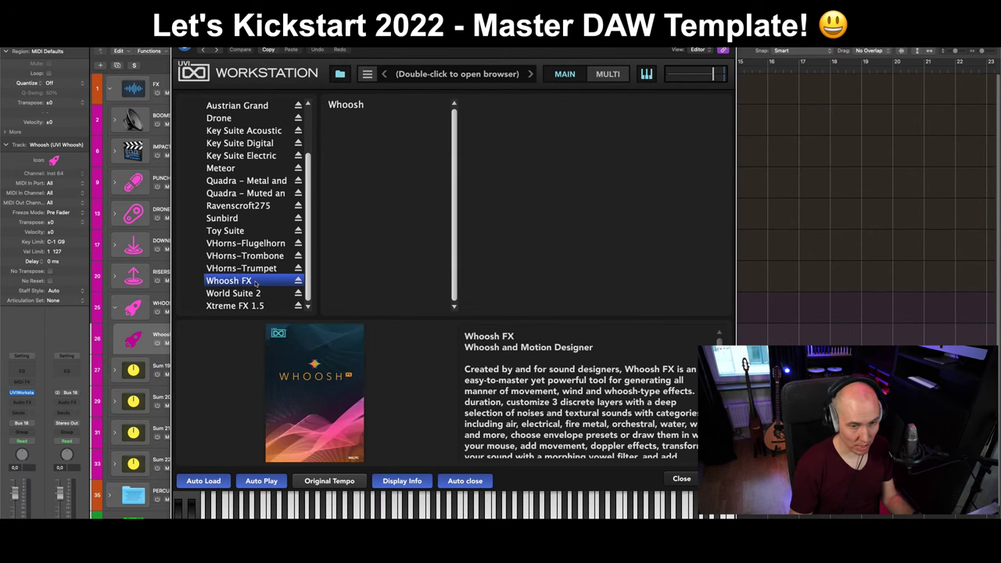
pyautogui.doubleClick(357, 106)
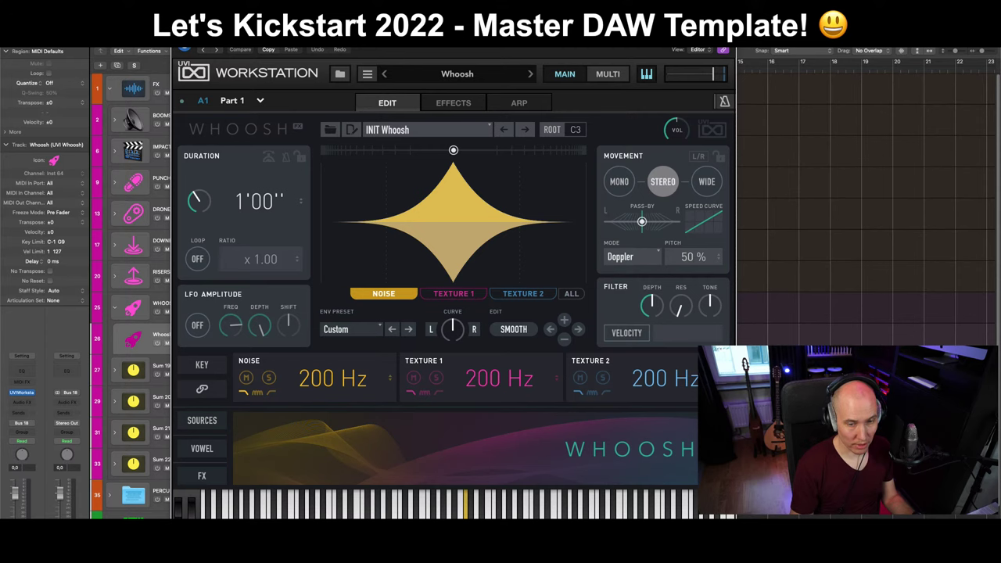
# Lock the whoosh's duration, sync it to the tempo and set it to 1/1.
pyautogui.moveTo(496, 53); pyautogui.dragTo(439, 41)
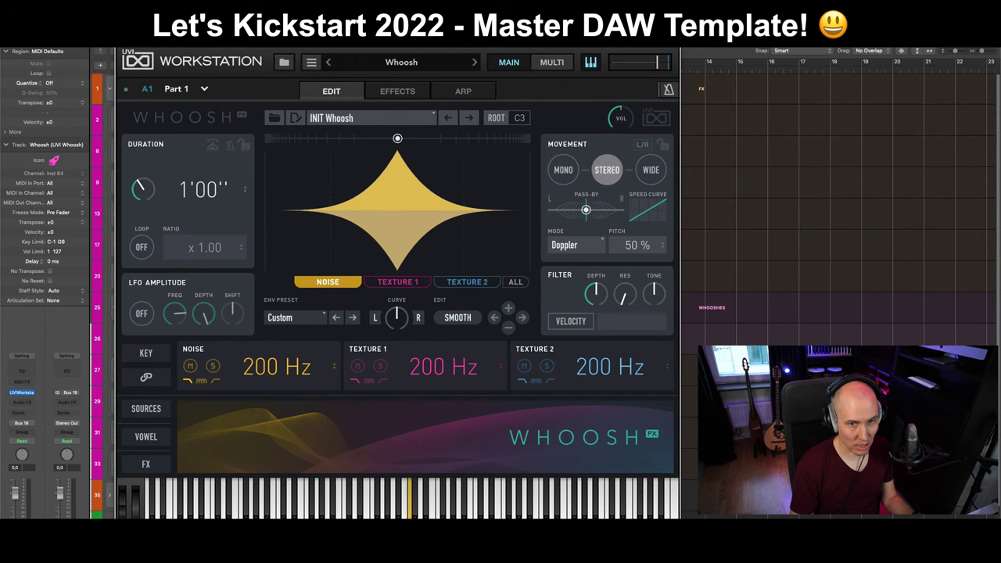
pyautogui.moveTo(440, 42); pyautogui.dragTo(471, 45)
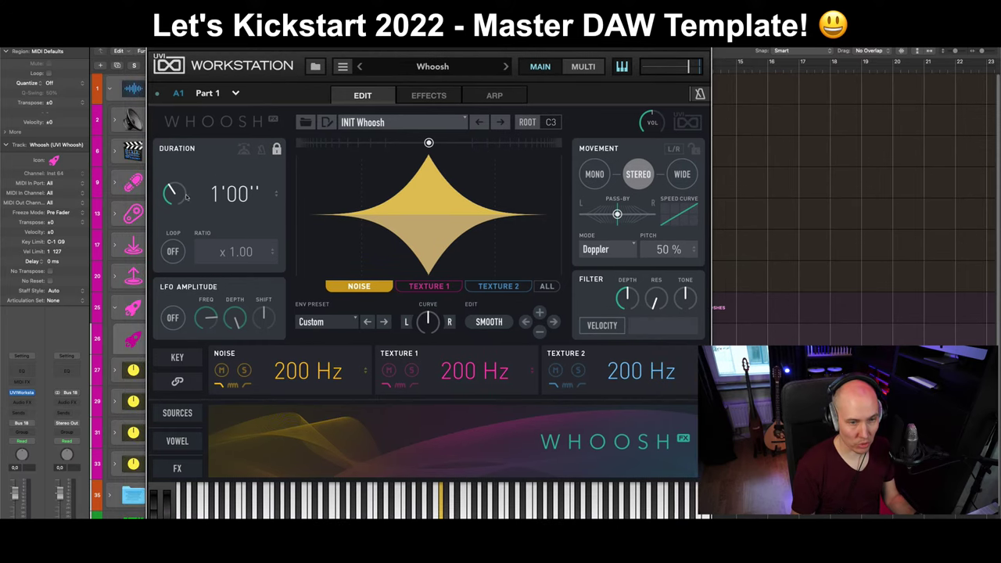
pyautogui.click(262, 150)
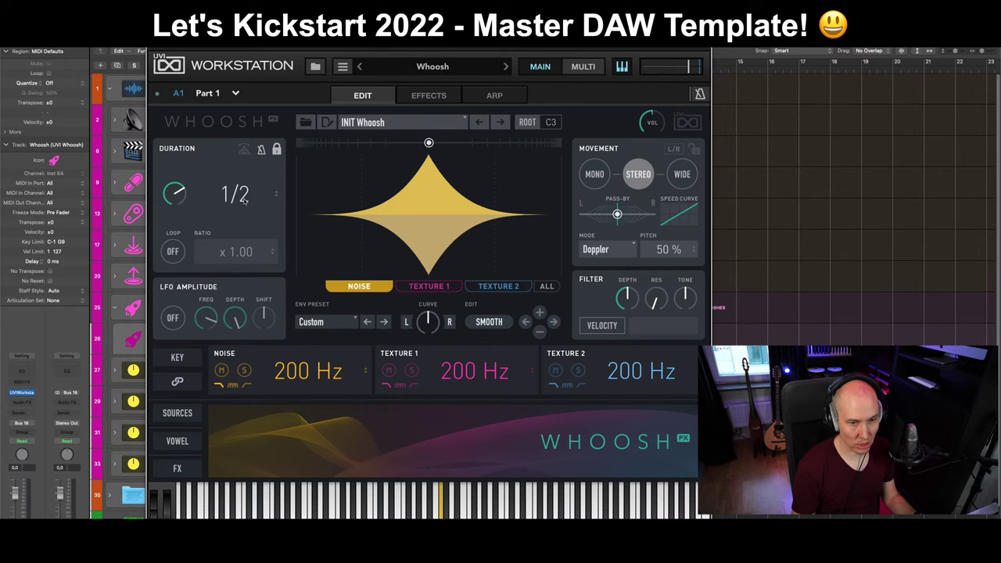
pyautogui.moveTo(245, 189); pyautogui.dragTo(248, 180)
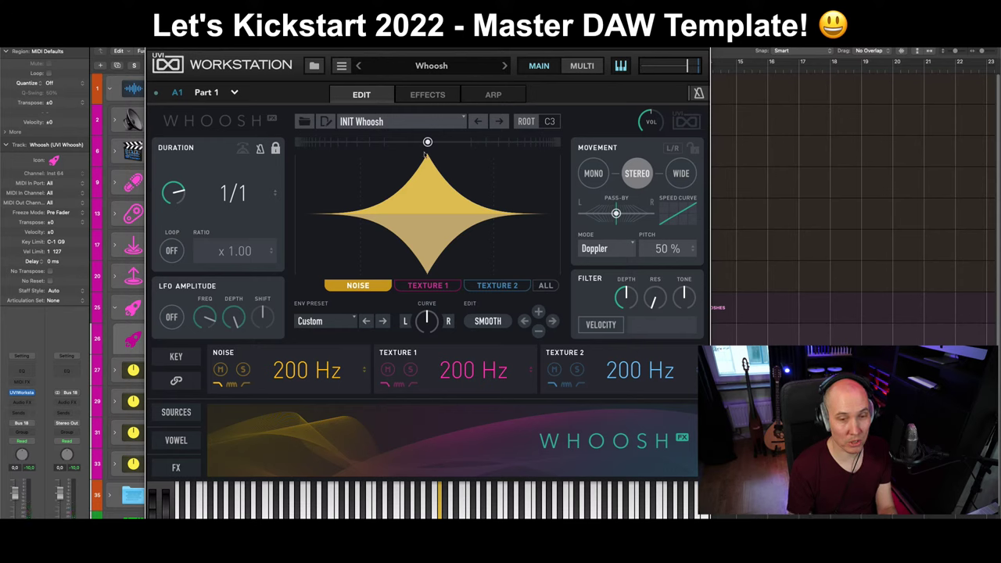
# Shift the marker above the whoosh envelope slightly past its centre and back to a point before the centre.
pyautogui.moveTo(428, 141)
pyautogui.mouseDown()
pyautogui.moveTo(450, 141)
pyautogui.moveTo(438, 142)
pyautogui.mouseUp()
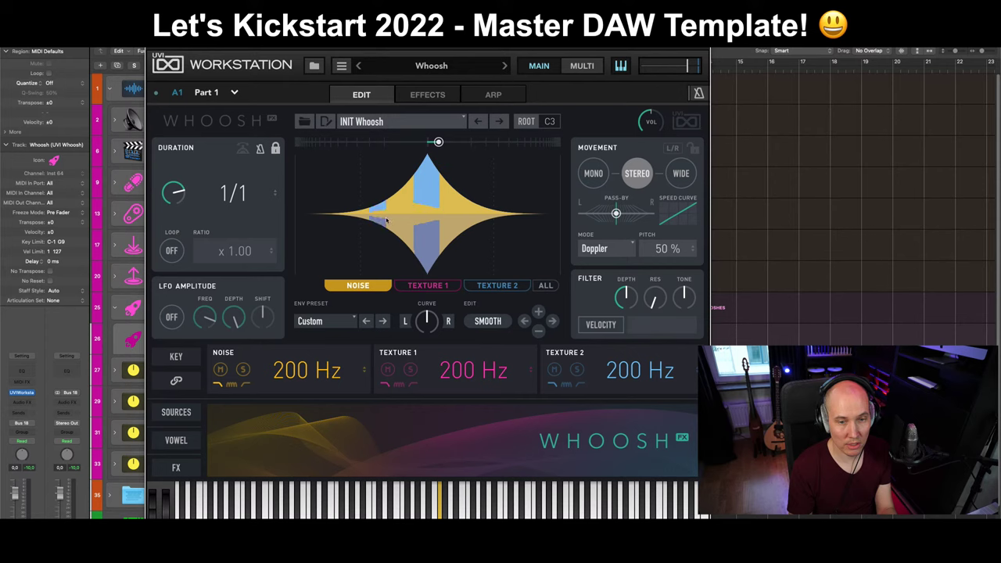
pyautogui.moveTo(438, 142); pyautogui.dragTo(393, 142)
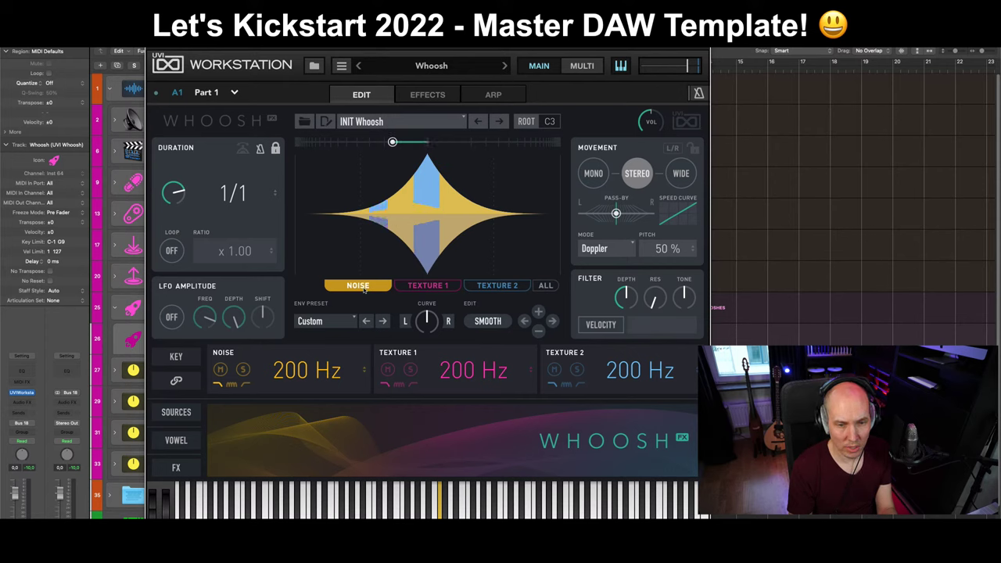
# Apply envelope editing to all layers, shift the marker past the envelope's centre and display the Texture 1 envelope.
pyautogui.click(545, 285)
pyautogui.moveTo(394, 142); pyautogui.dragTo(441, 141)
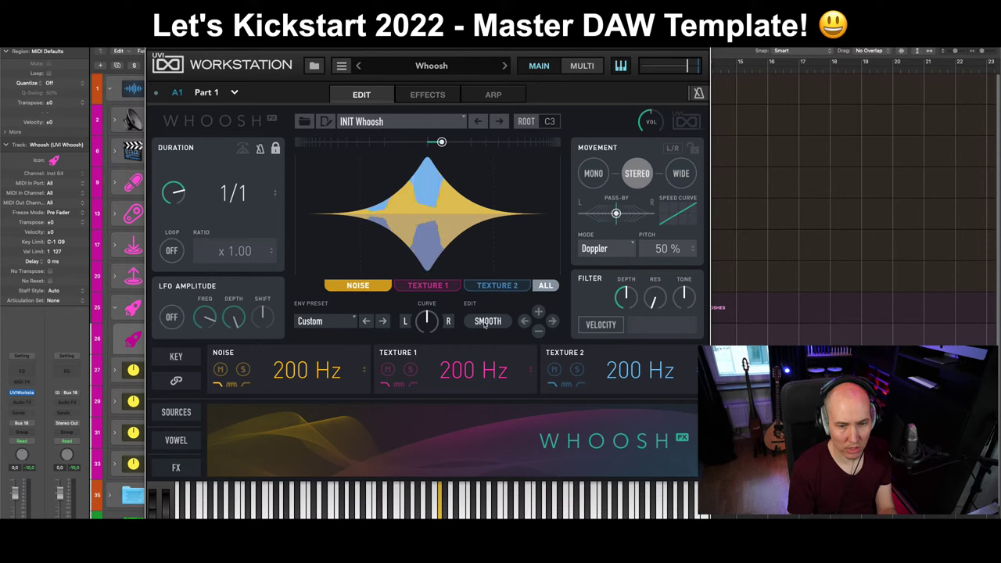
pyautogui.click(423, 286)
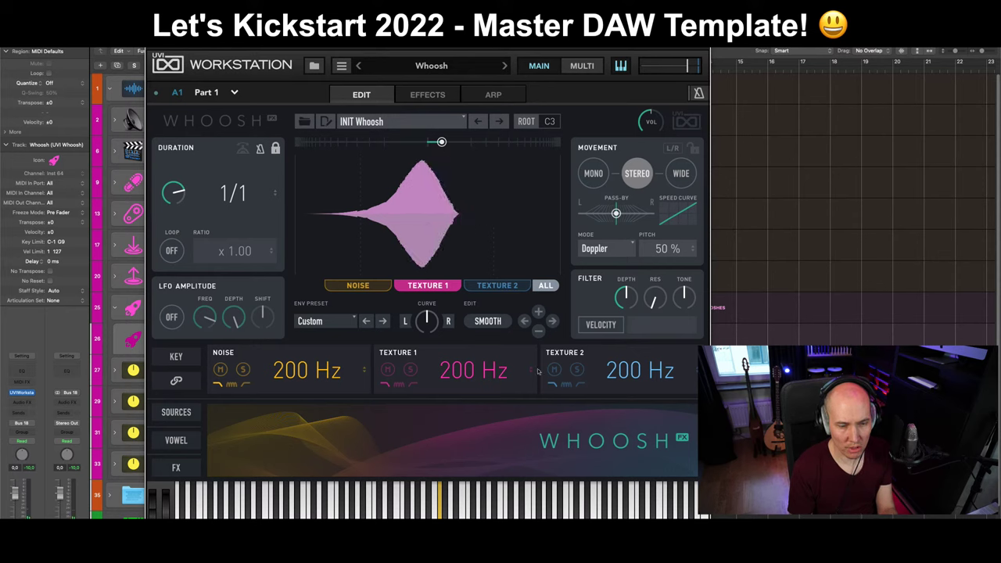
# Load the CLASSIC Movement preset from the 01 - Classic category of Whoosh FX.
pyautogui.click(389, 122)
pyautogui.moveTo(416, 274)
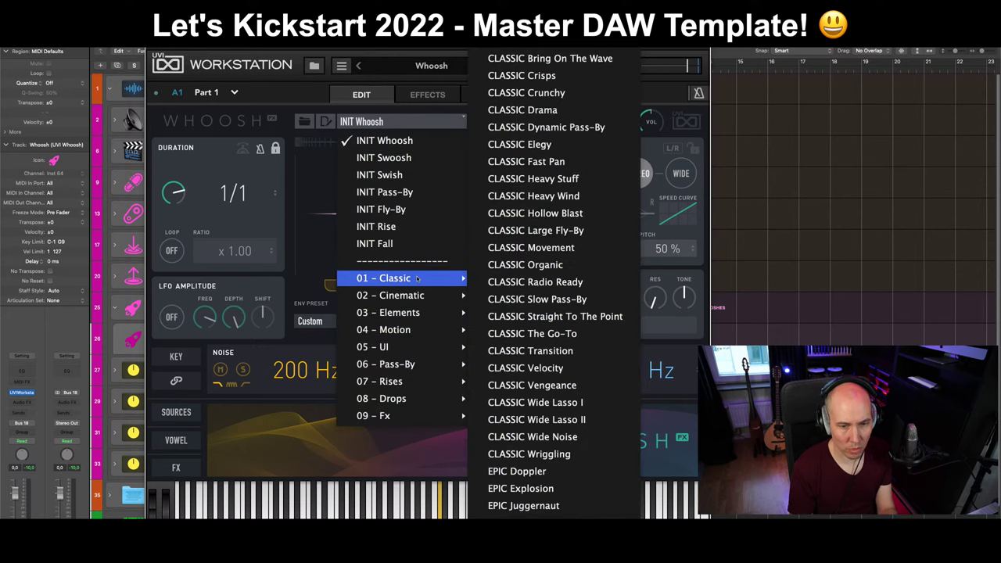
pyautogui.click(545, 247)
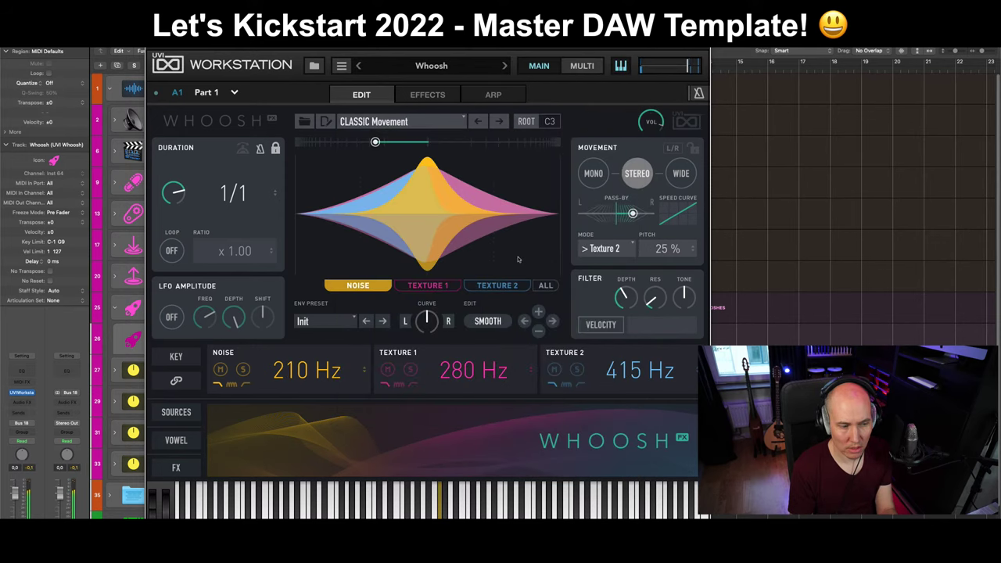
# Reload the INIT Whoosh preset and close the instrument window.
pyautogui.click(382, 122)
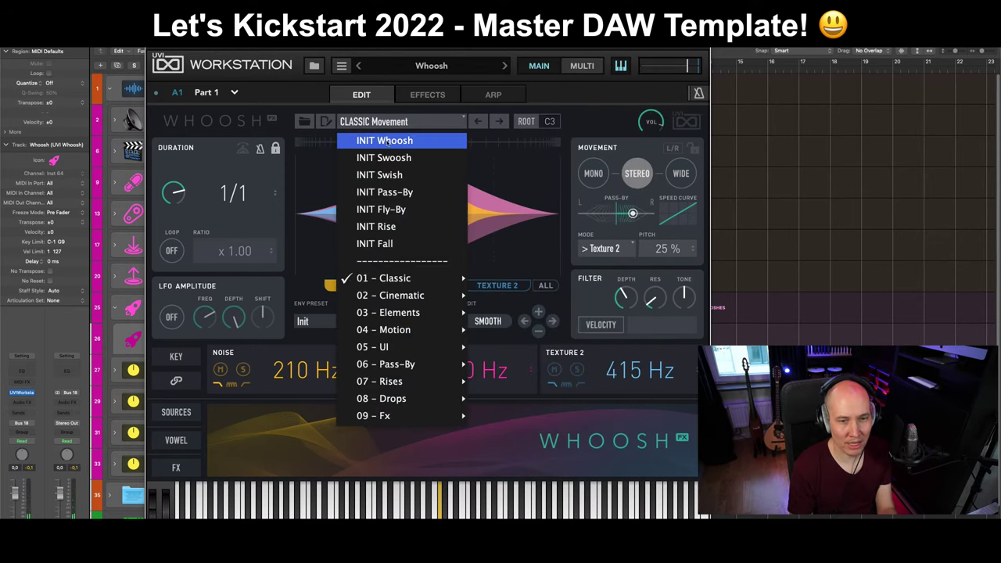
pyautogui.click(388, 137)
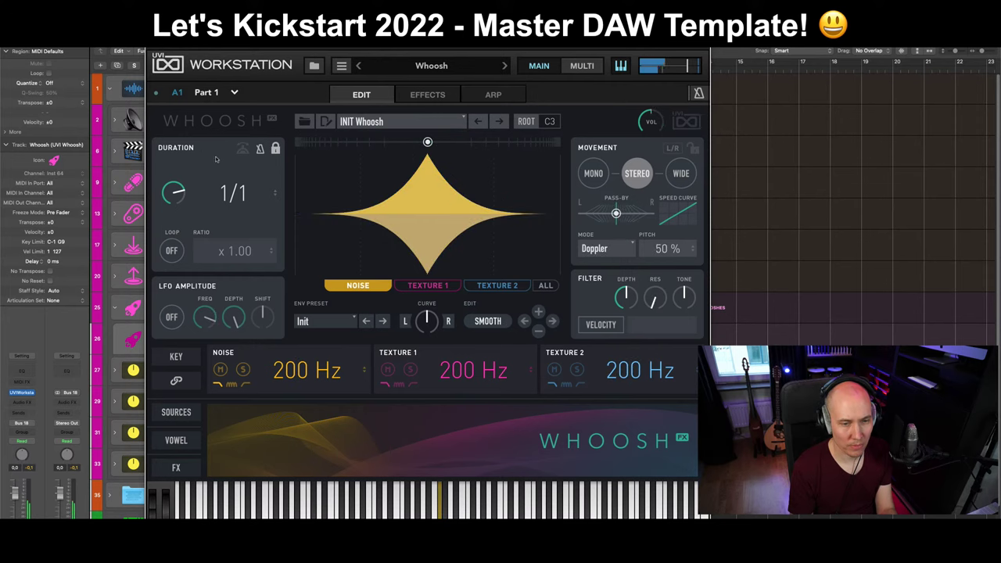
pyautogui.press('super+w')
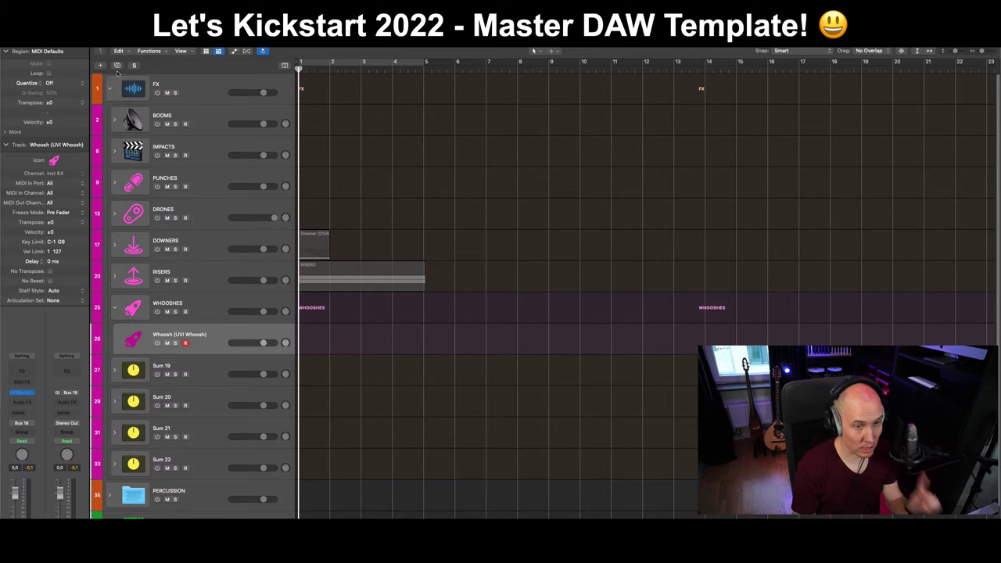
# Duplicate the Whoosh (UVI Whoosh) track inside the WHOOSHES stack.
pyautogui.press('super+d')
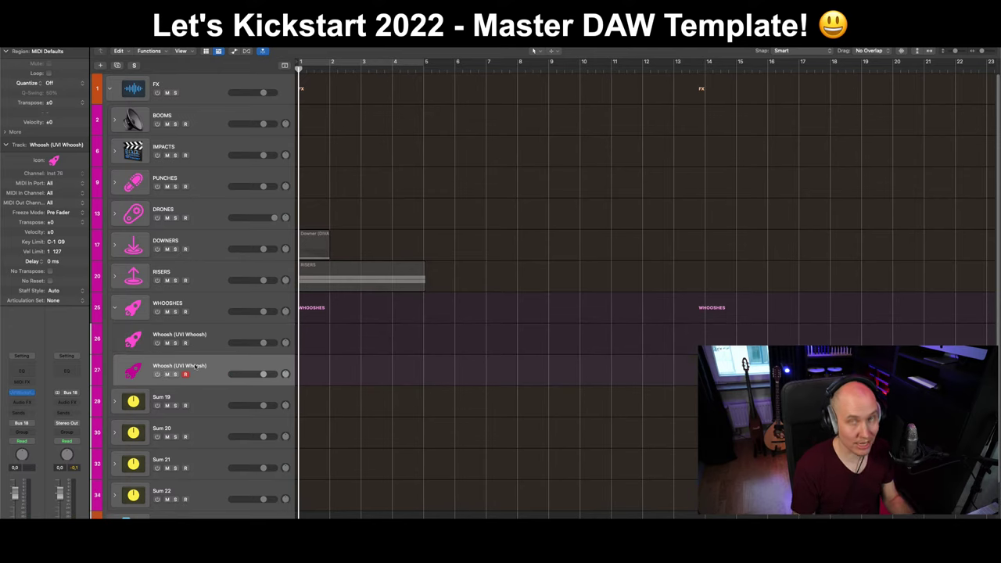
pyautogui.doubleClick(196, 366)
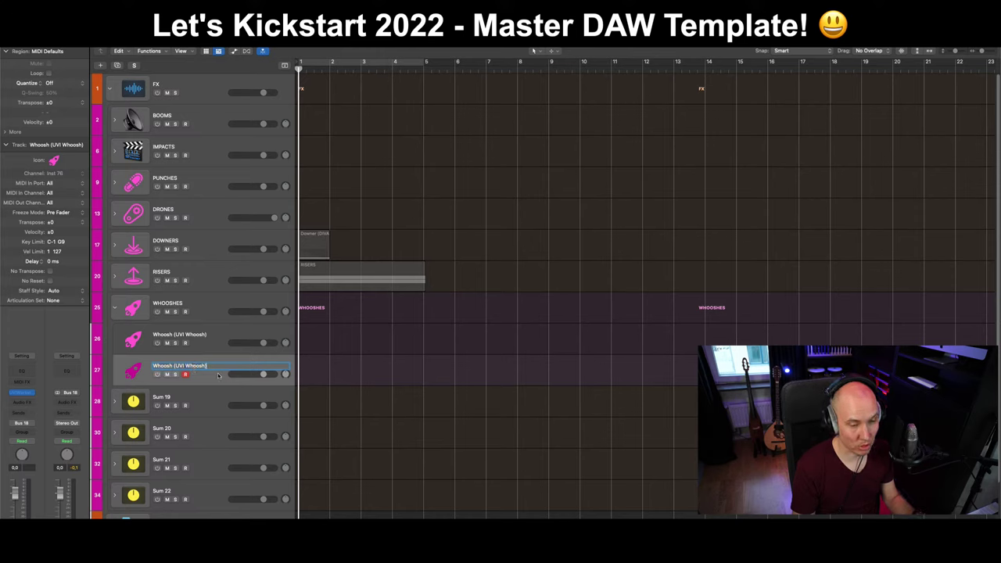
pyautogui.press('Return')
pyautogui.click(59, 43)
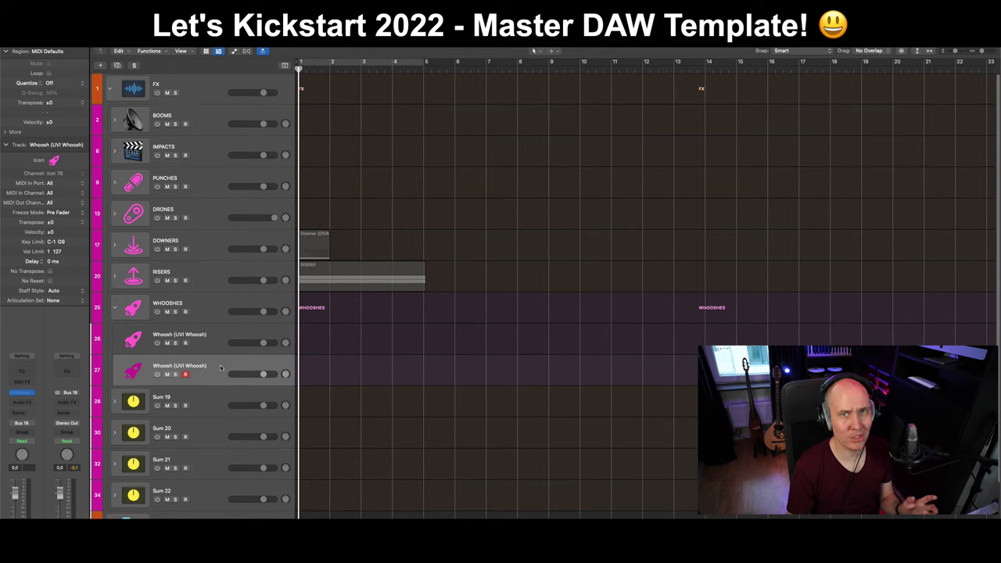
# Replace the duplicated track's instrument with the stereo version of Komplete Kontrol.
pyautogui.click(23, 393)
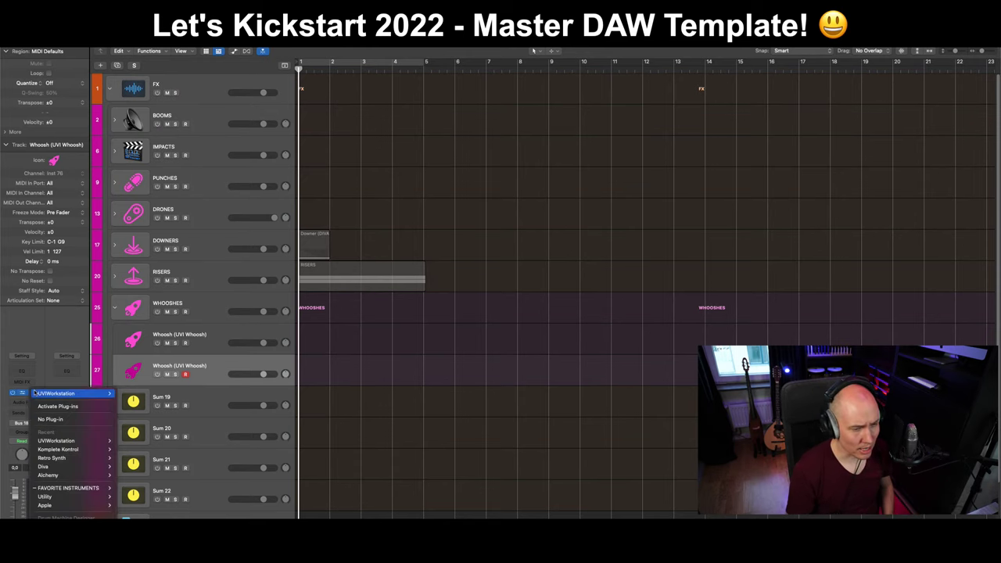
pyautogui.moveTo(60, 440)
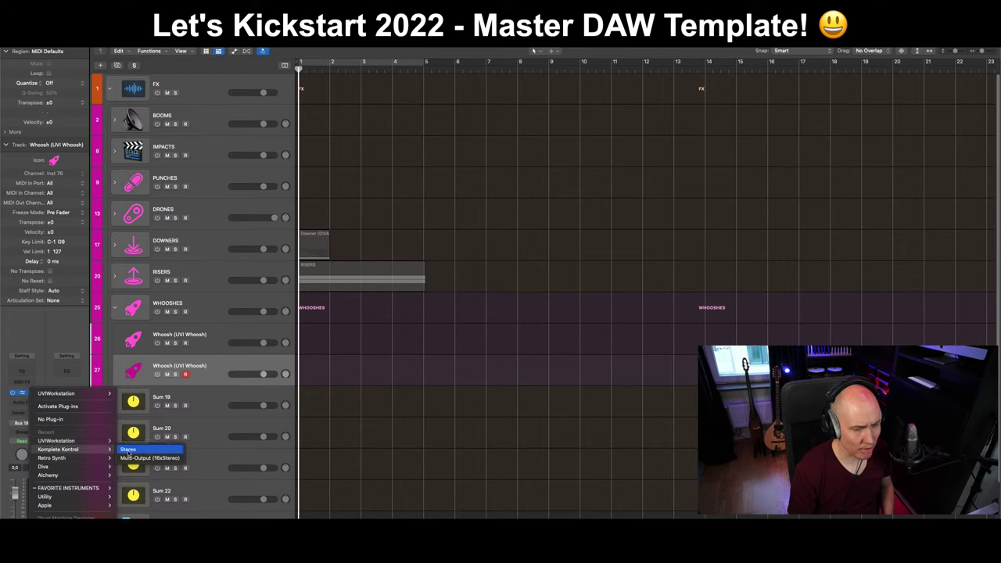
pyautogui.click(144, 443)
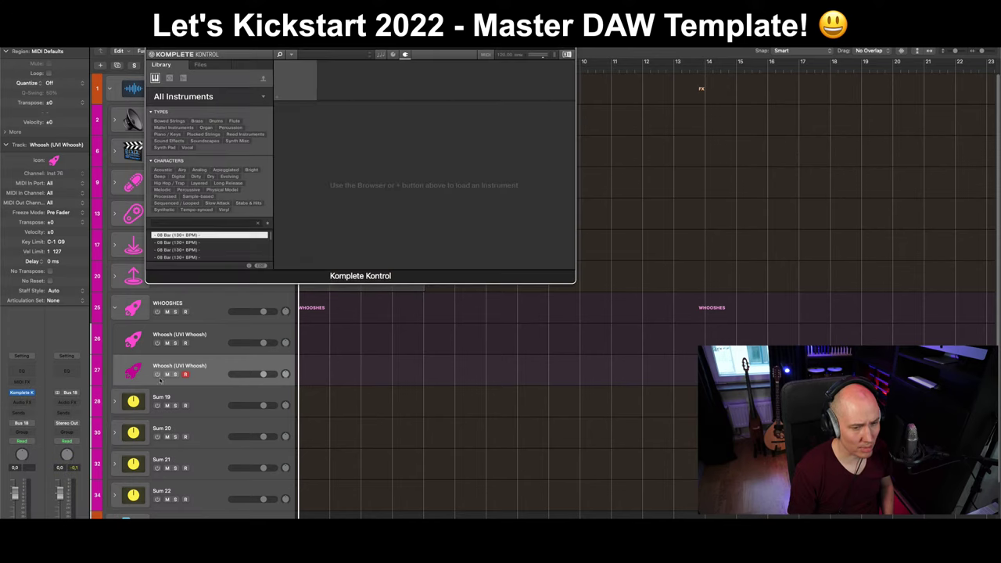
# Load D2 Ensemble Designer.nki from the Damage 2 Instruments folder of the Kontakt library files.
pyautogui.click(196, 67)
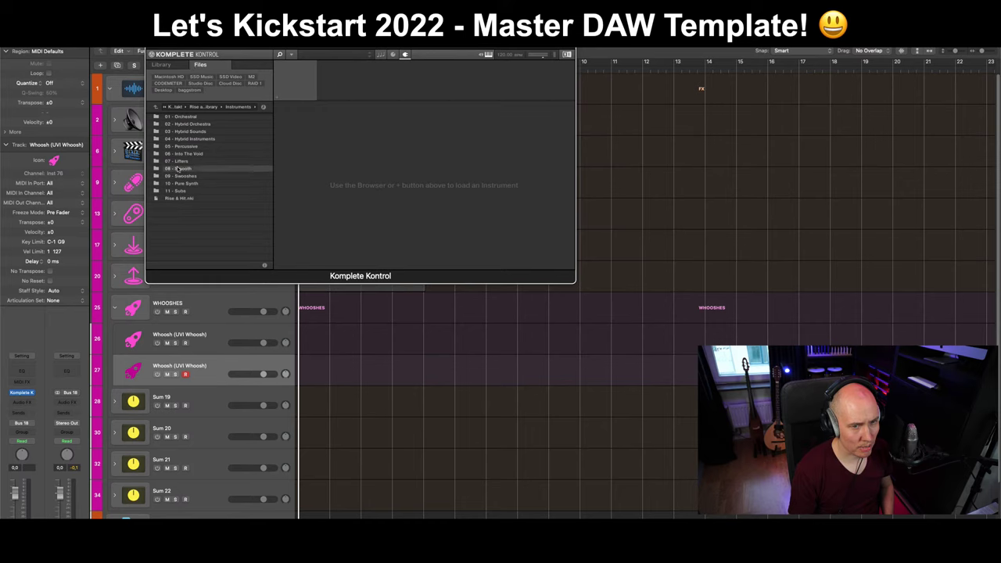
pyautogui.click(157, 108)
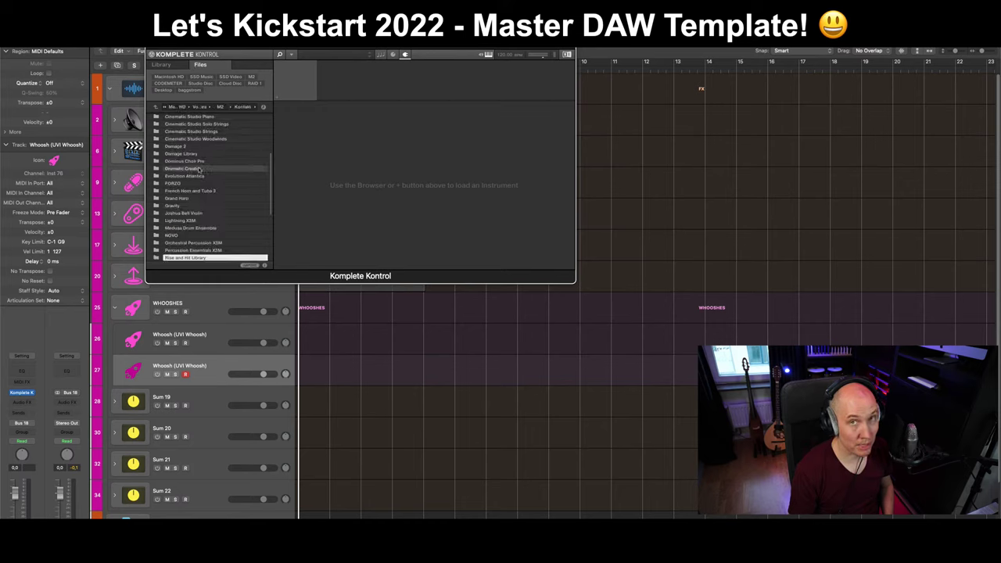
pyautogui.doubleClick(175, 147)
pyautogui.doubleClick(179, 123)
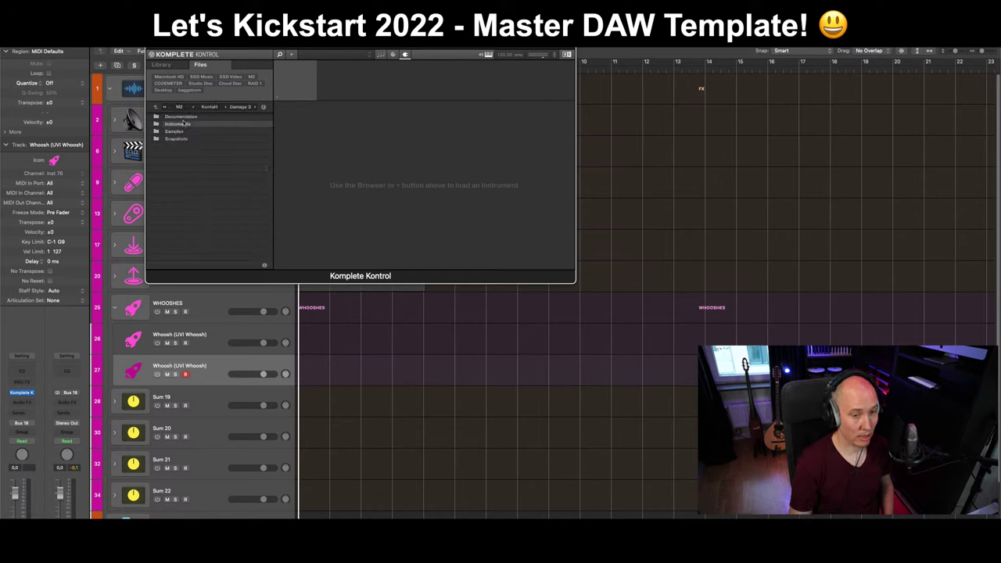
pyautogui.click(184, 124)
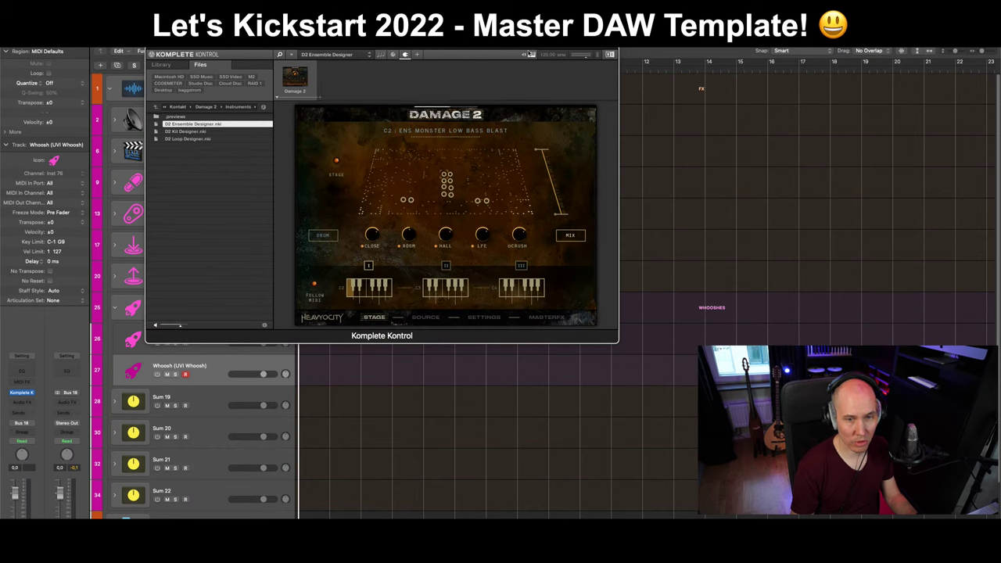
# Load the Hybrid Whooshes - Menu (36) snapshot from Damage 2's 10 Transitions category and close the instrument window.
pyautogui.click(417, 56)
pyautogui.click(319, 125)
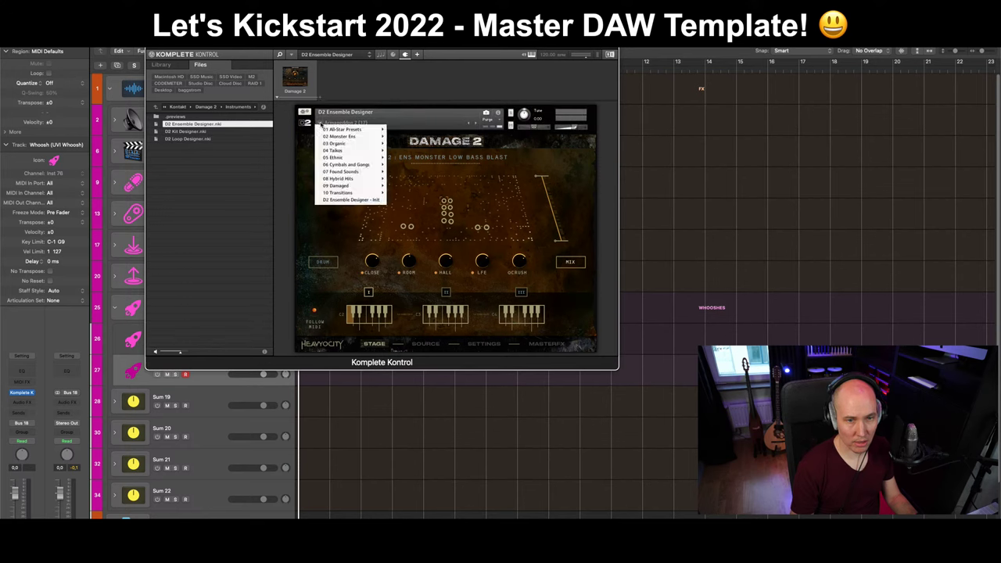
pyautogui.moveTo(389, 193)
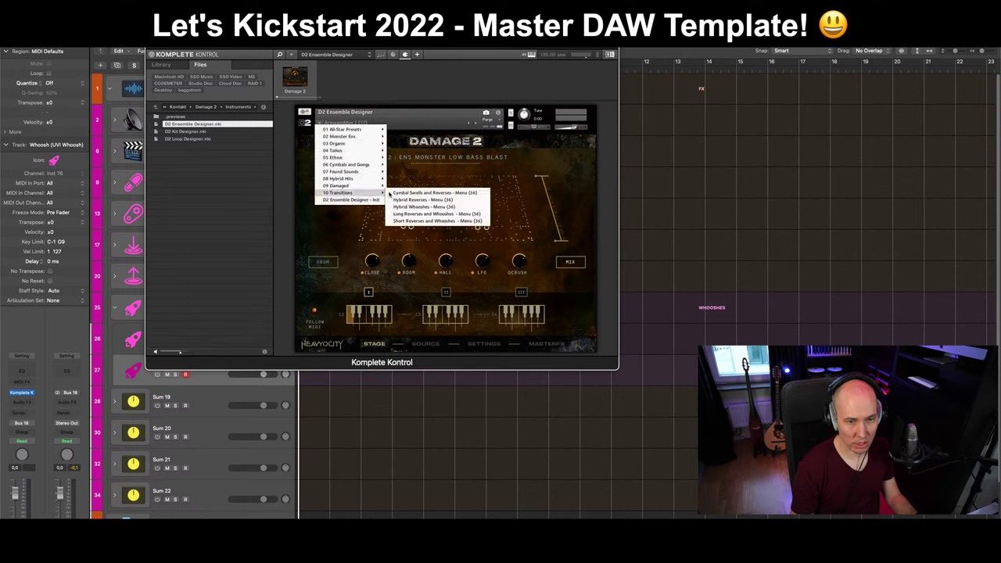
pyautogui.click(452, 208)
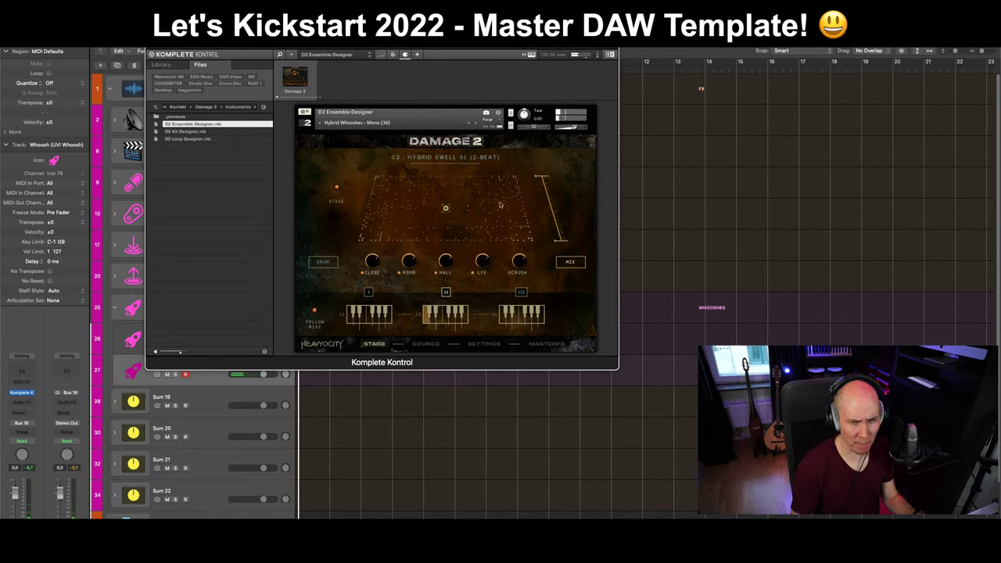
pyautogui.press('super+w')
# Rename the duplicated whoosh track to Whoosh (Damage 2).
pyautogui.doubleClick(191, 365)
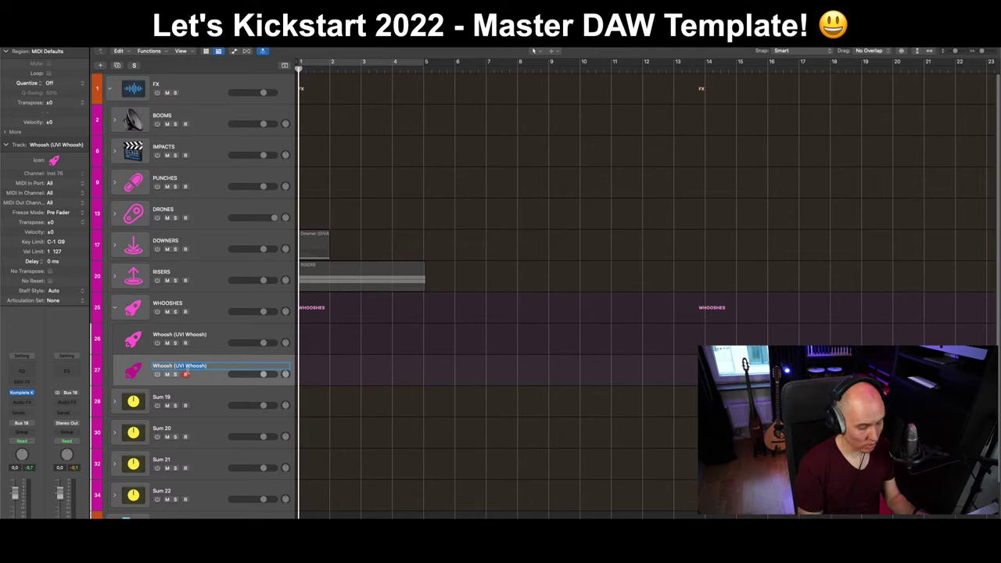
pyautogui.write('Damange')
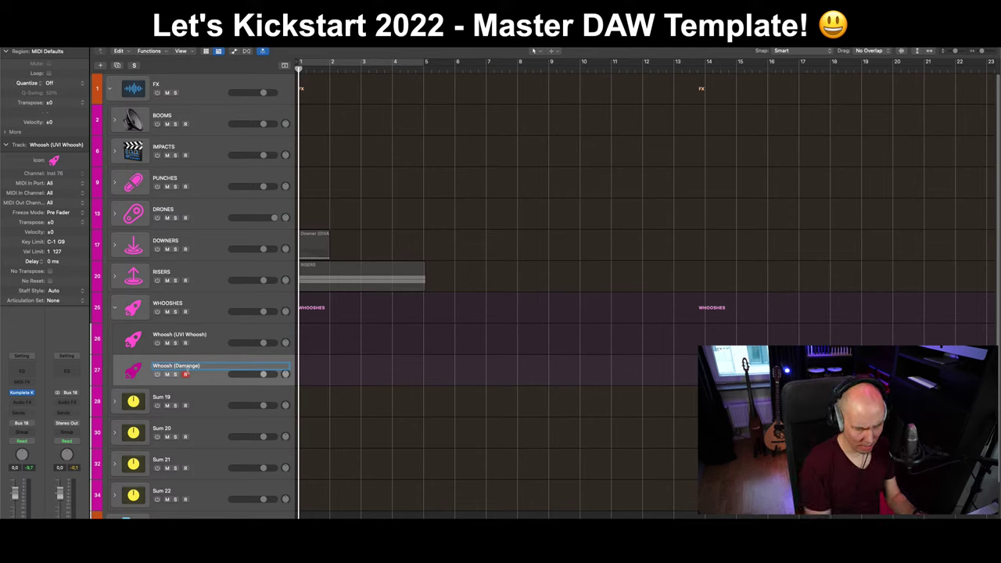
pyautogui.write('p')
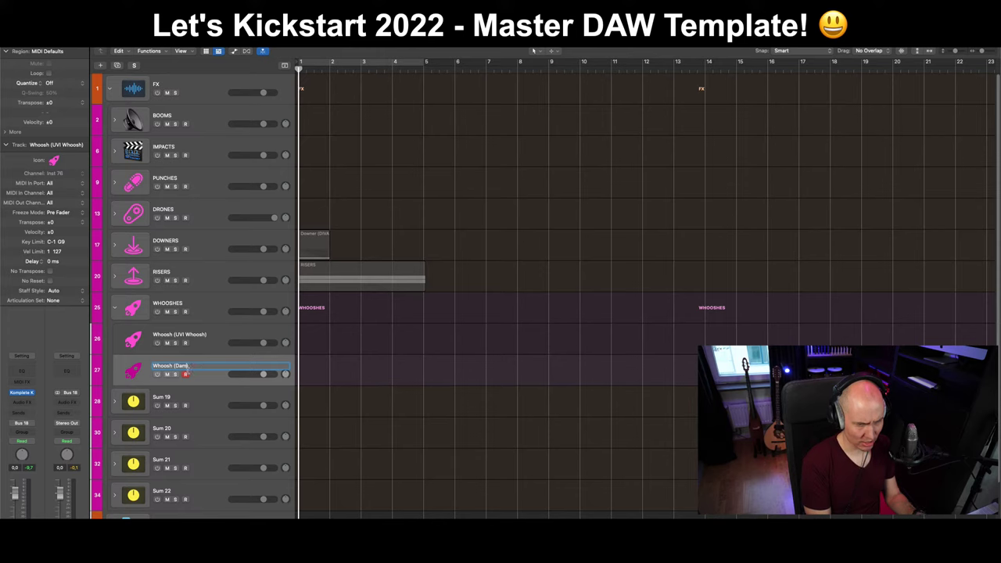
pyautogui.write('ge 2')
pyautogui.press('Return')
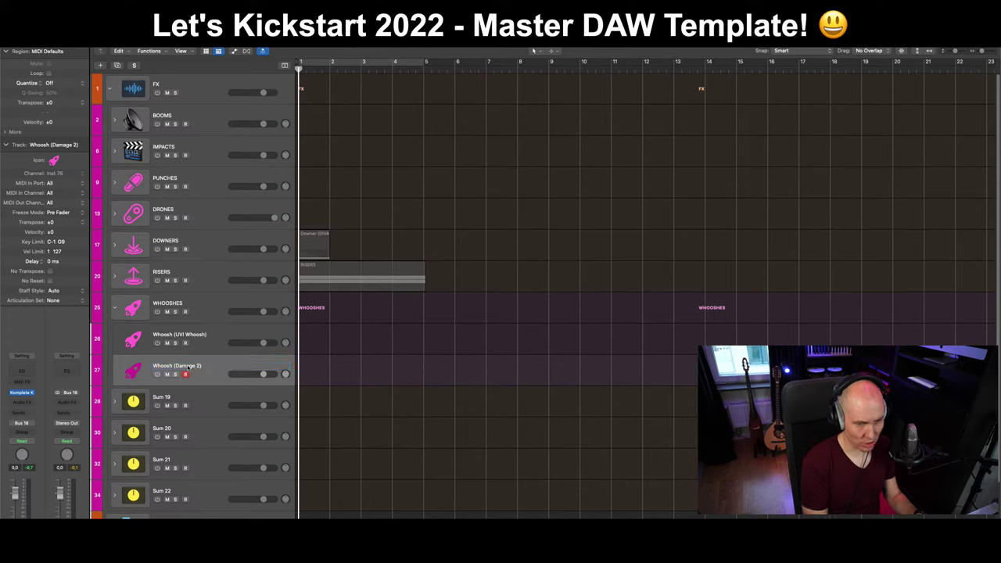
# Duplicate the Whoosh (Damage 2) track and save the project.
pyautogui.click(117, 66)
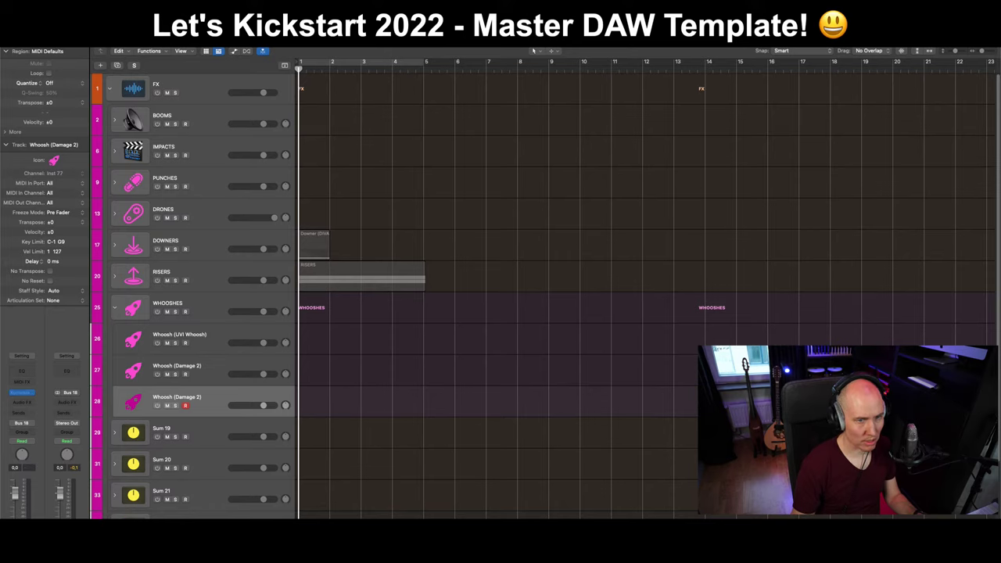
pyautogui.click(78, 82)
pyautogui.click(70, 72)
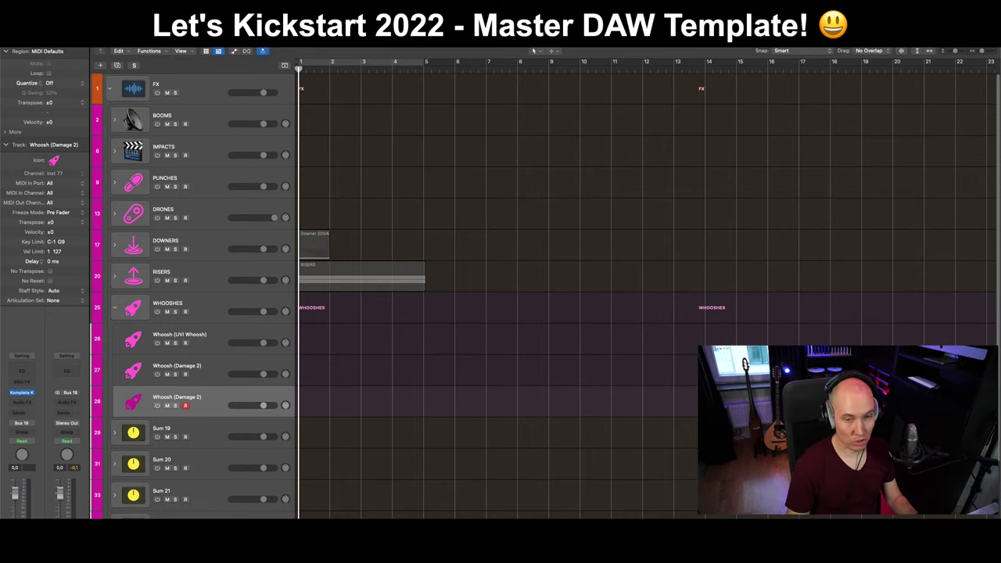
pyautogui.click(86, 41)
pyautogui.click(76, 73)
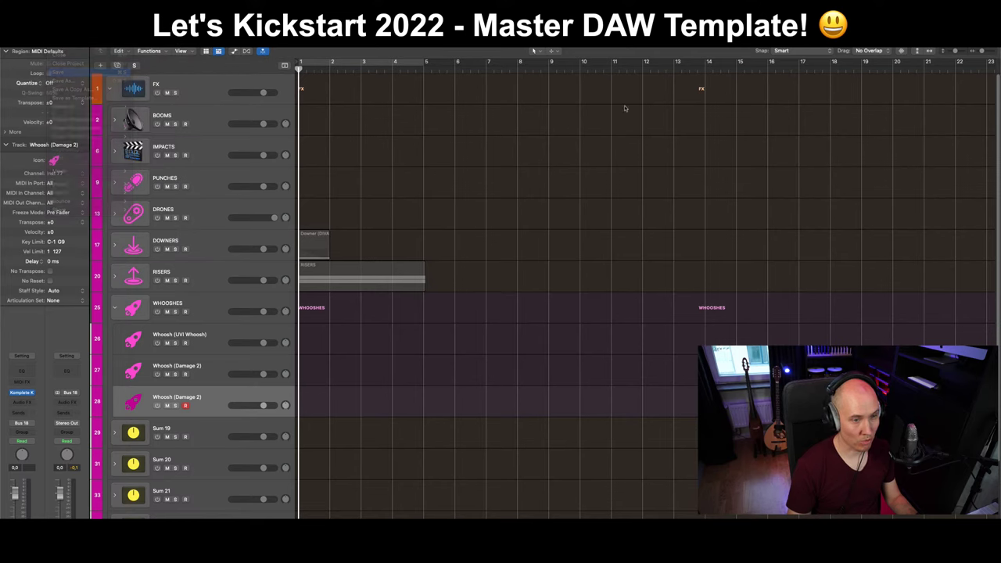
# Select through the tracks of the WHOOSHES stack and toggle the whole stack off and on.
pyautogui.click(214, 304)
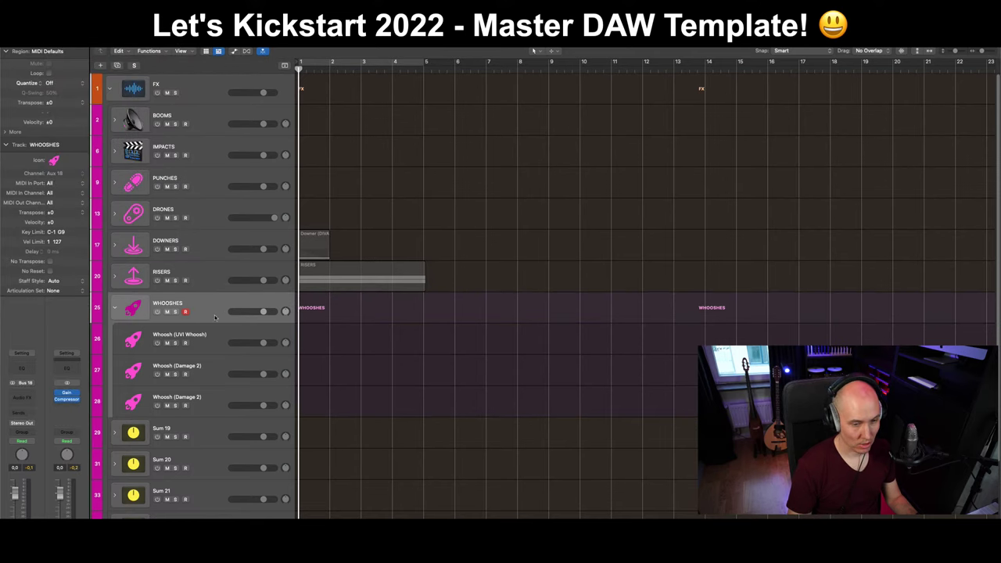
pyautogui.click(216, 404)
pyautogui.click(216, 372)
pyautogui.click(217, 340)
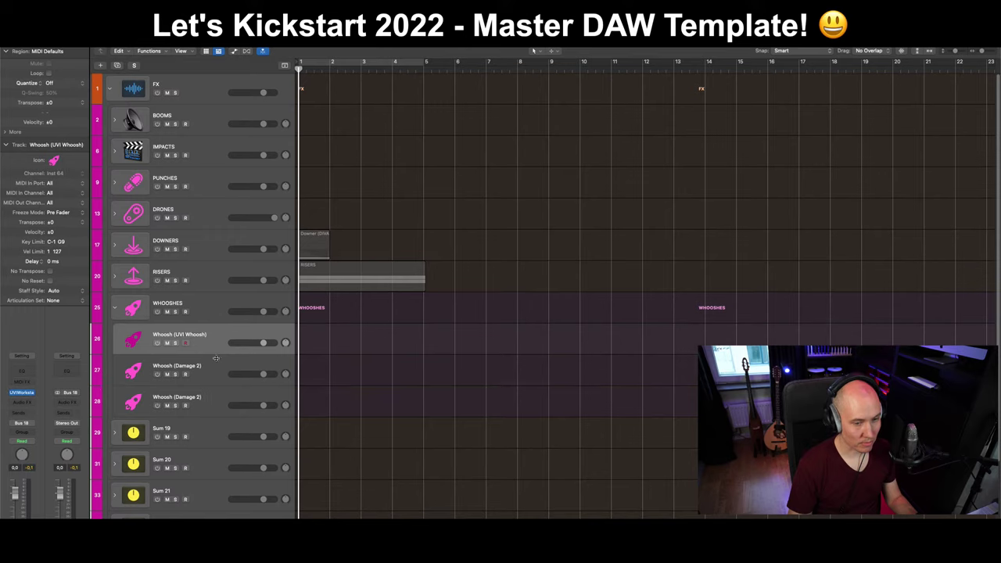
pyautogui.click(216, 365)
pyautogui.click(218, 312)
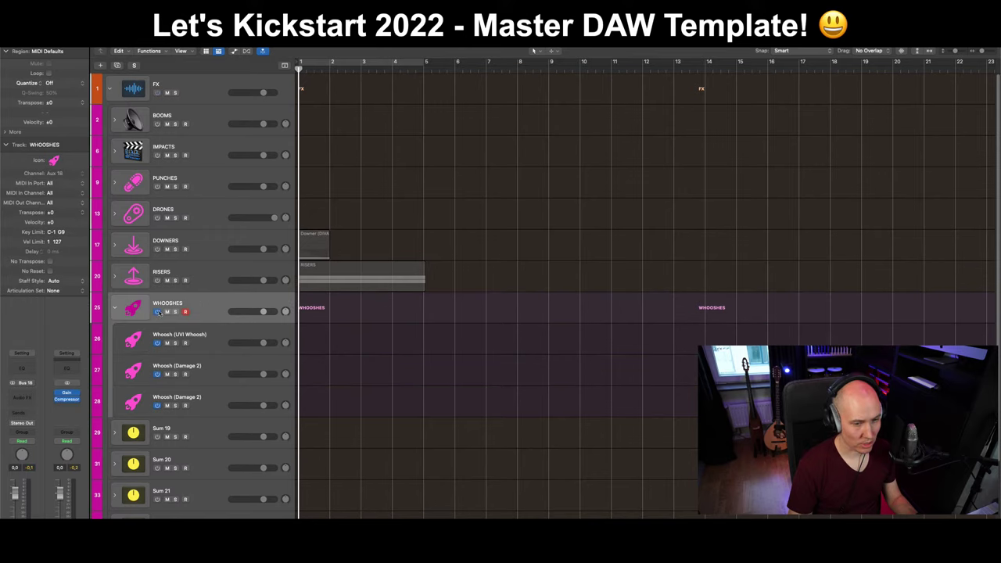
pyautogui.click(172, 336)
pyautogui.click(173, 323)
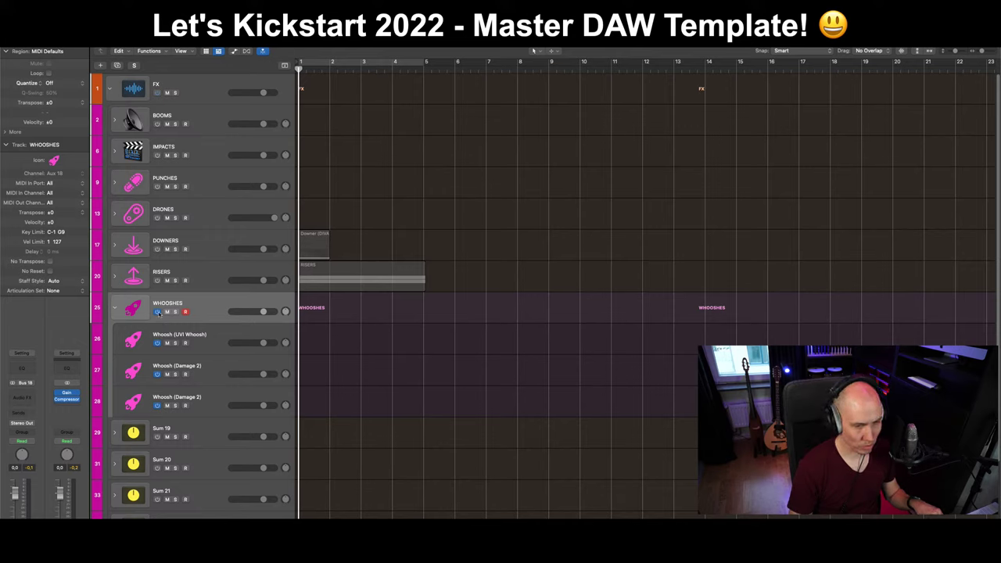
# Collapse and expand the WHOOSHES stack.
pyautogui.click(116, 308)
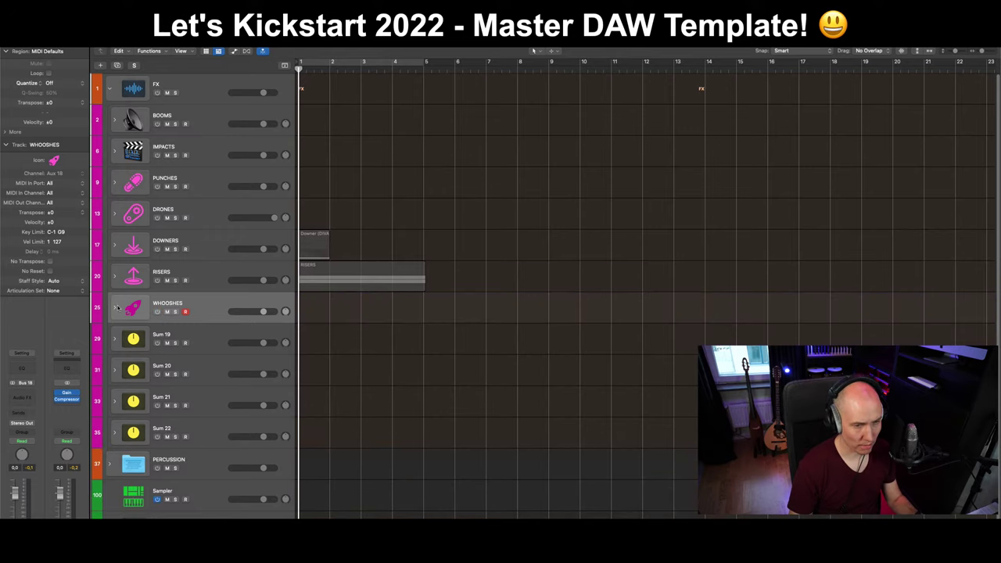
pyautogui.click(116, 308)
pyautogui.click(116, 308)
pyautogui.click(116, 308)
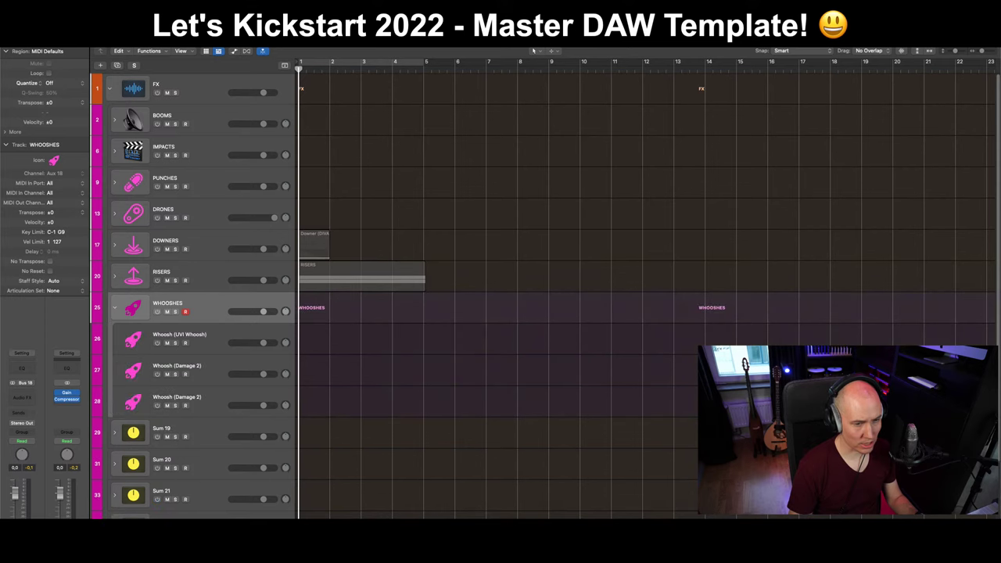
pyautogui.rightClick(118, 308)
pyautogui.press('Escape')
# Duplicate the last Whoosh (Damage 2) track in the WHOOSHES stack once more.
pyautogui.click(216, 404)
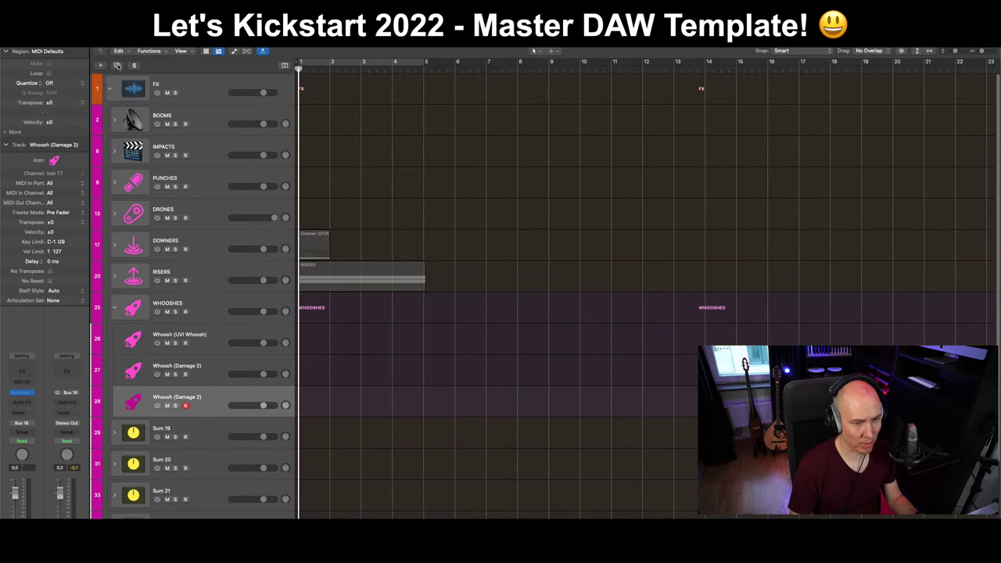
pyautogui.click(117, 66)
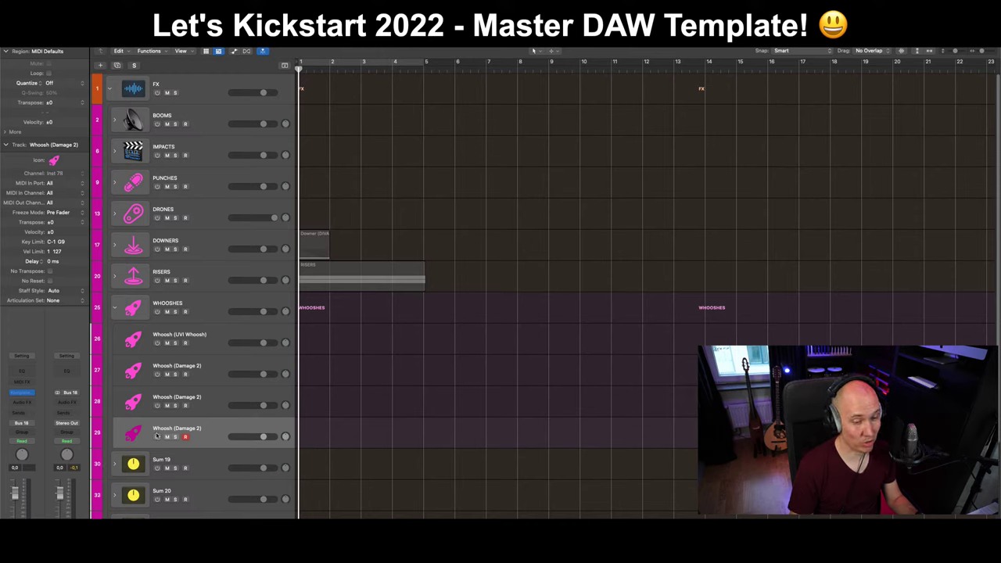
# Load 06. WHOOSHES.nki from the Kontakt library's Evolution Atlantica Instruments folder into the last Whoosh (Damage 2) track.
pyautogui.click(23, 393)
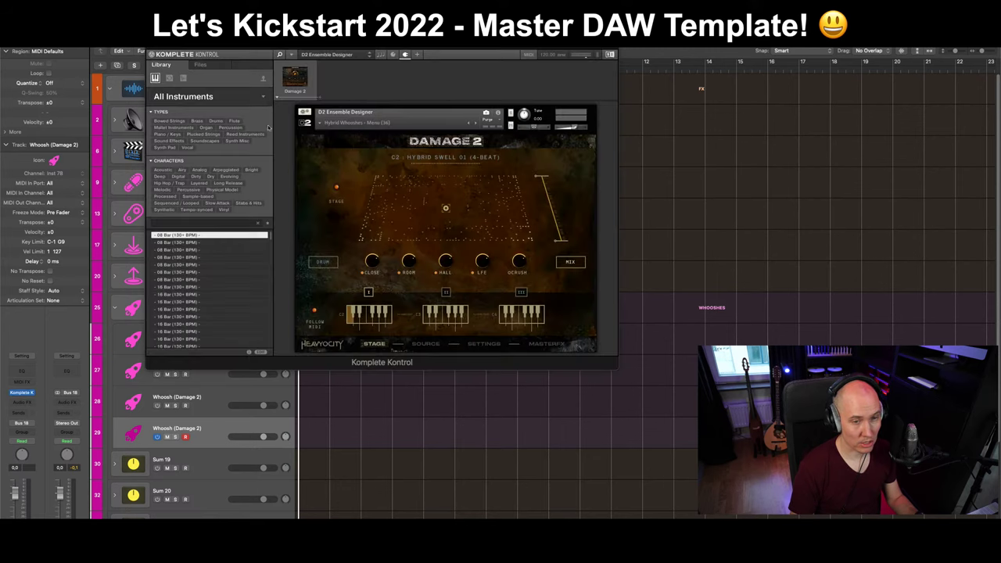
pyautogui.click(200, 64)
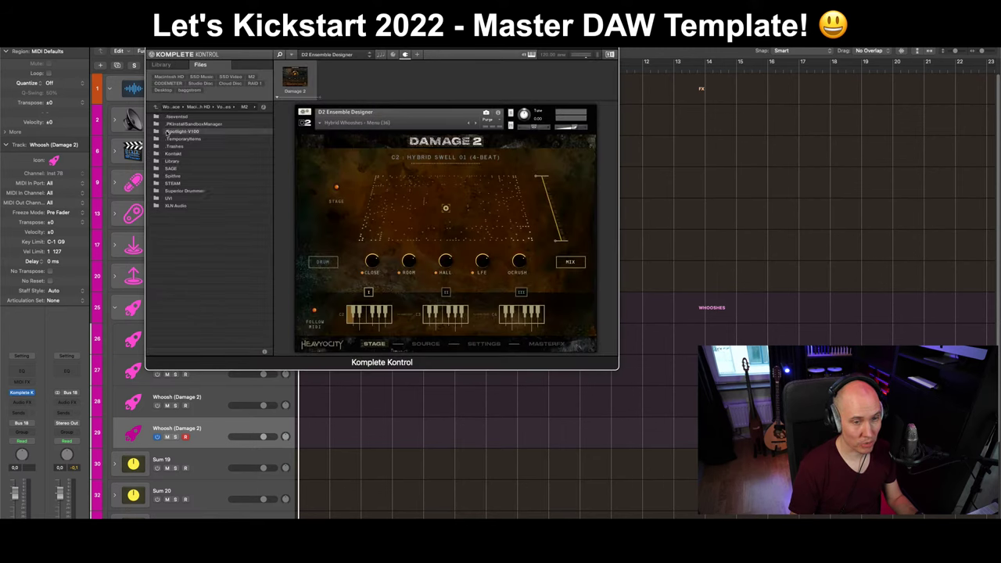
pyautogui.doubleClick(172, 153)
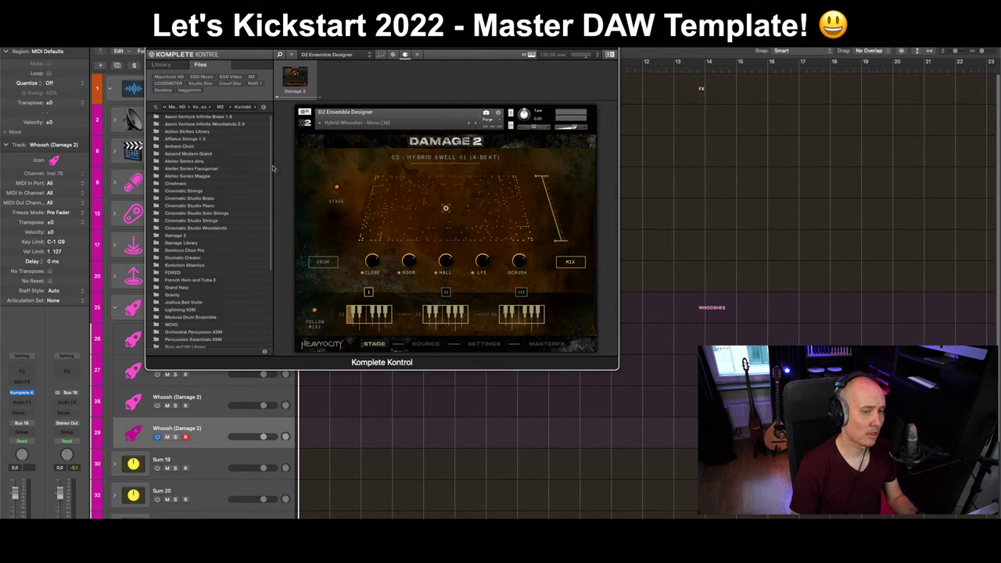
pyautogui.doubleClick(195, 266)
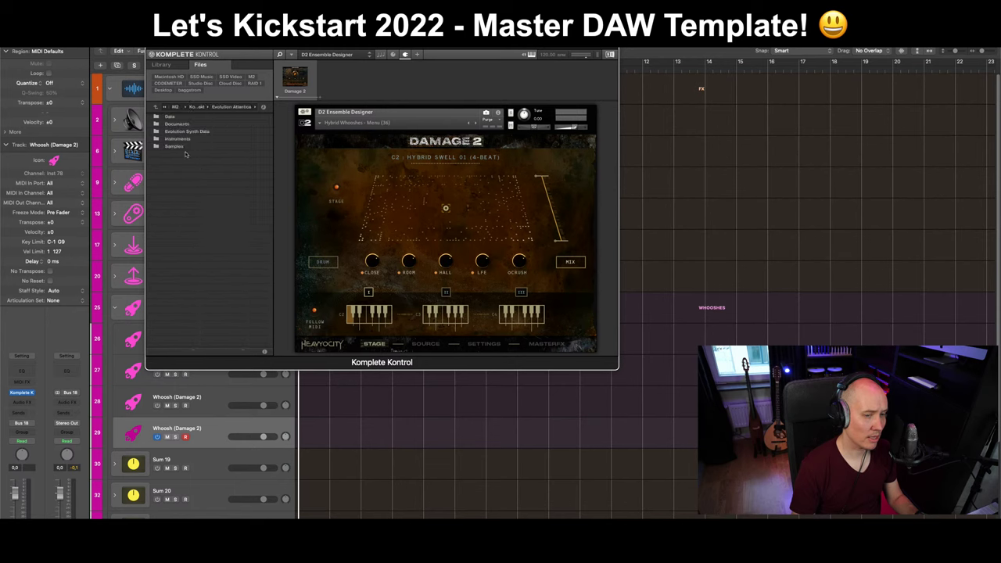
pyautogui.doubleClick(181, 139)
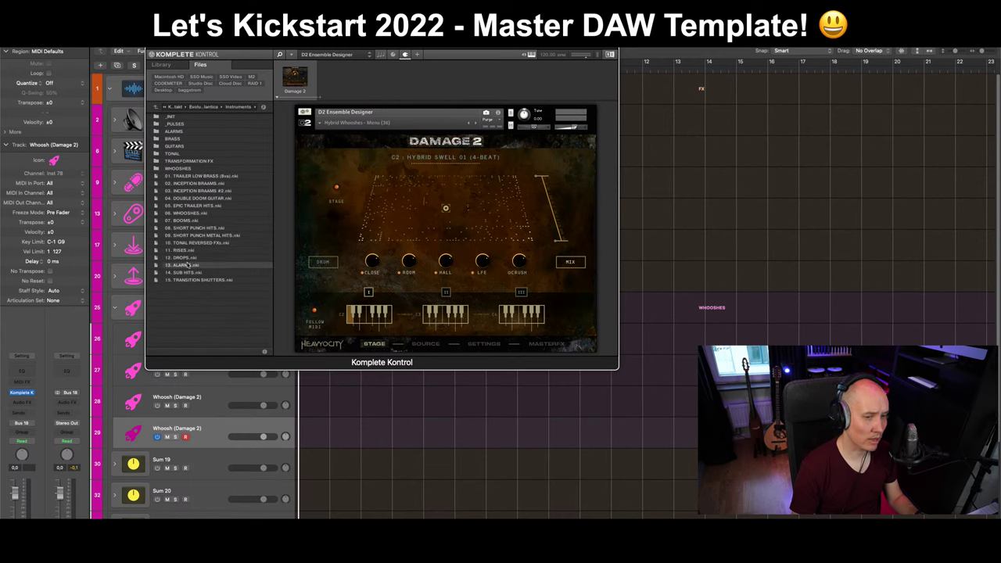
pyautogui.click(198, 213)
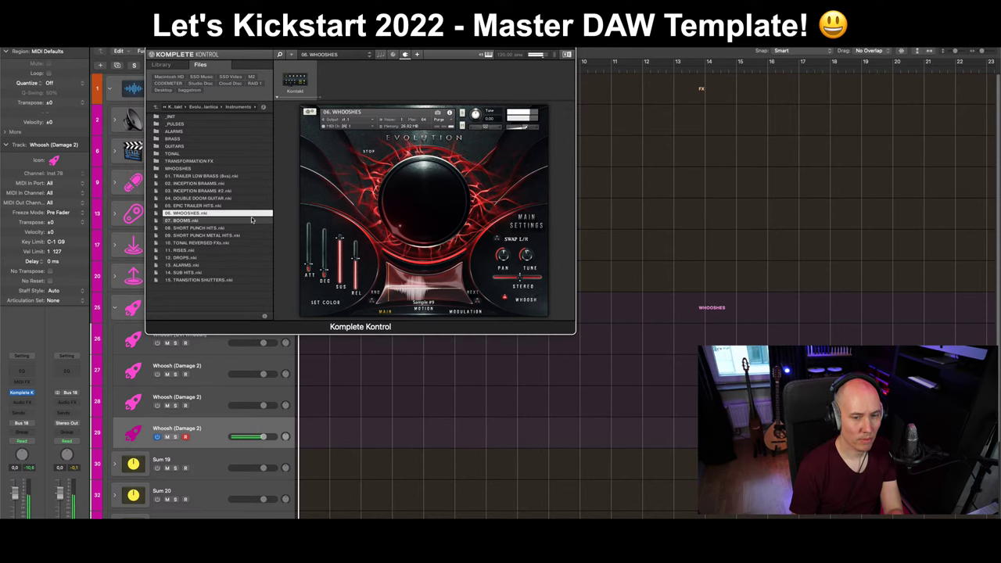
pyautogui.press('super+w')
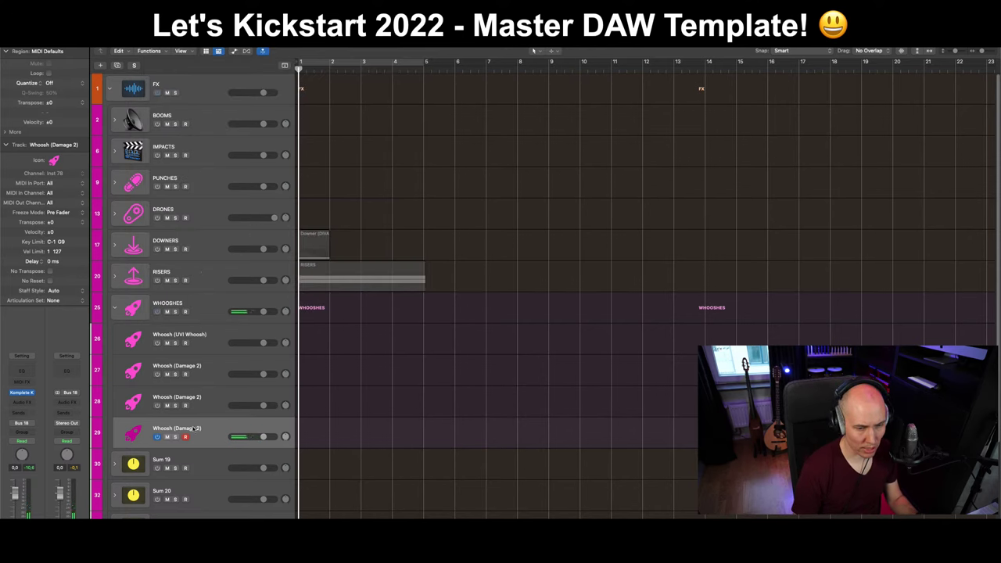
# Compare the Whoosh (Damage 2) tracks' instruments and delete the redundant middle duplicate in the WHOOSHES stack.
pyautogui.doubleClick(194, 429)
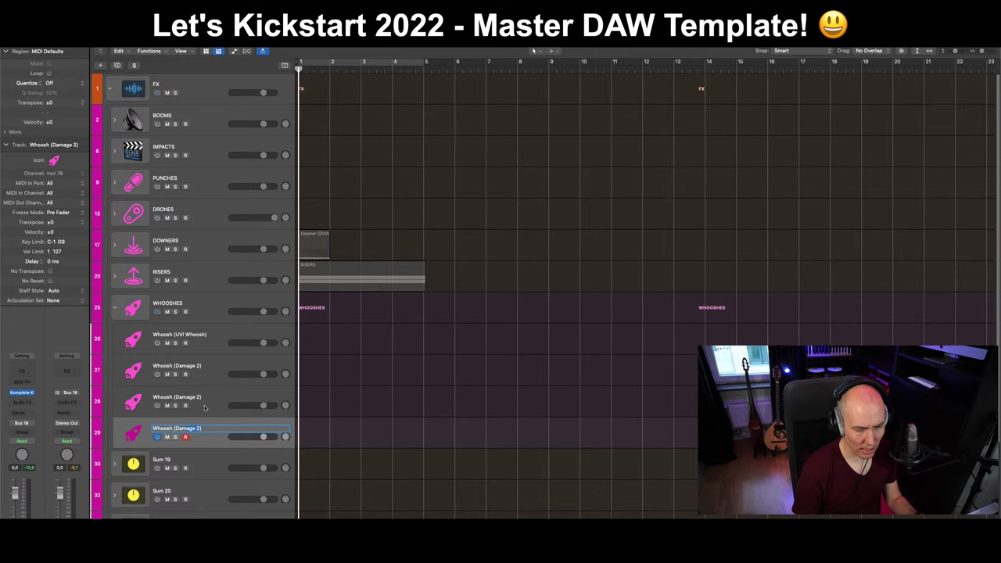
pyautogui.click(205, 407)
pyautogui.click(213, 377)
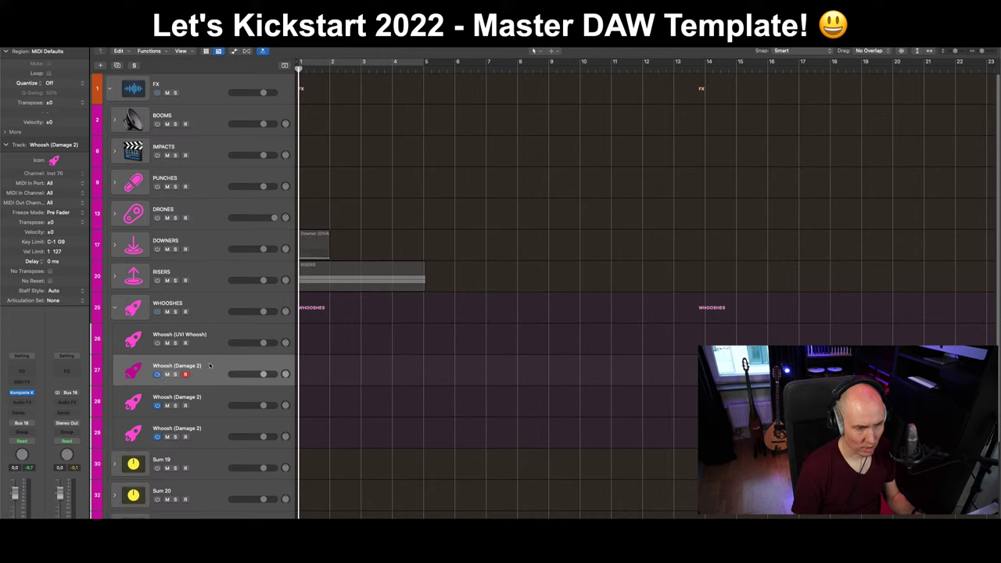
pyautogui.press('v')
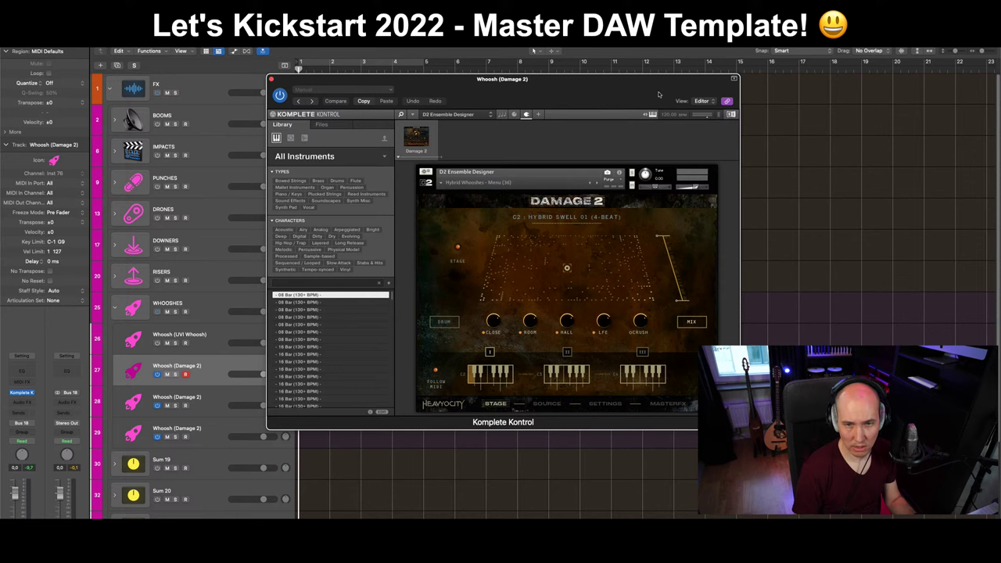
pyautogui.moveTo(659, 95); pyautogui.dragTo(583, 93)
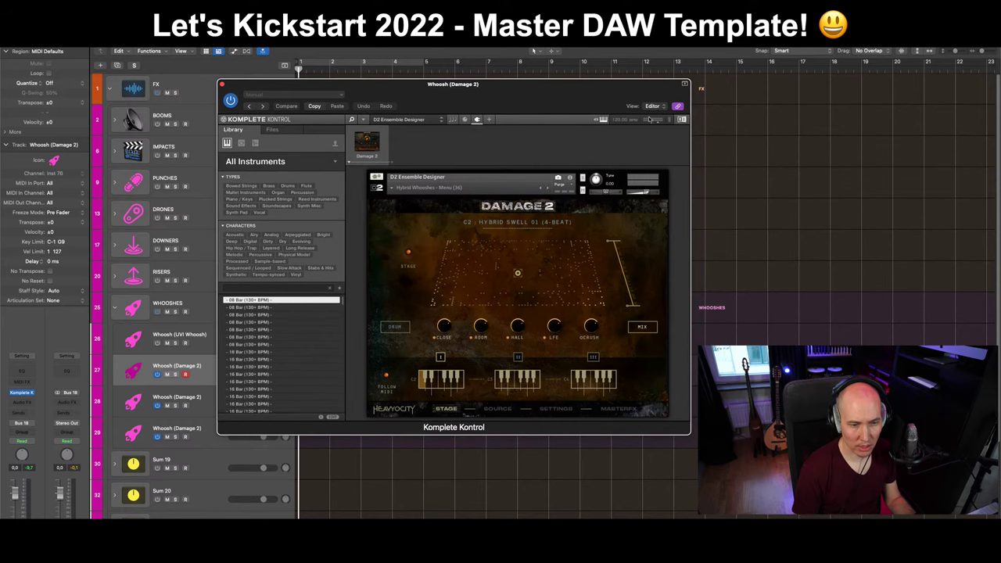
pyautogui.click(202, 406)
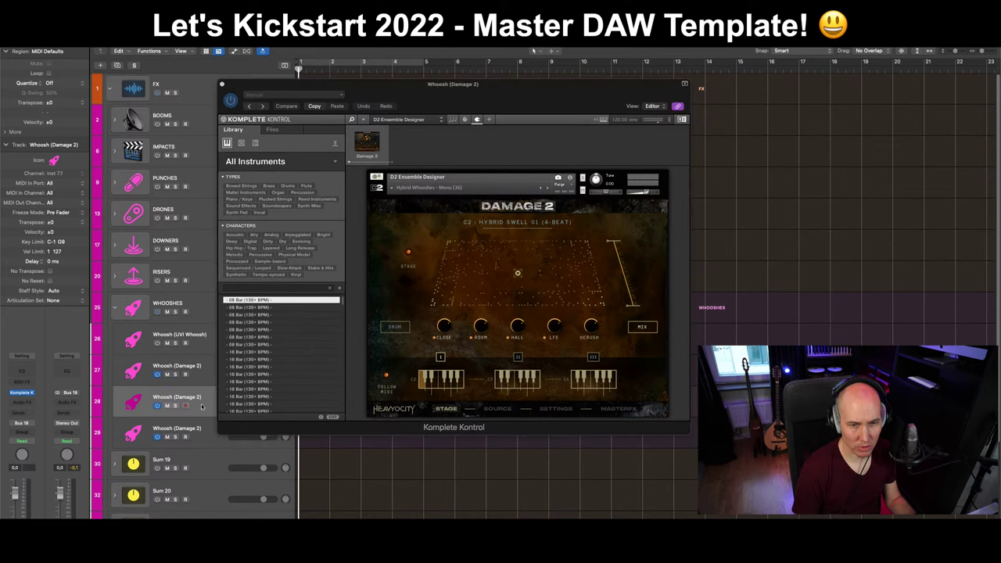
pyautogui.press('super+BackSpace')
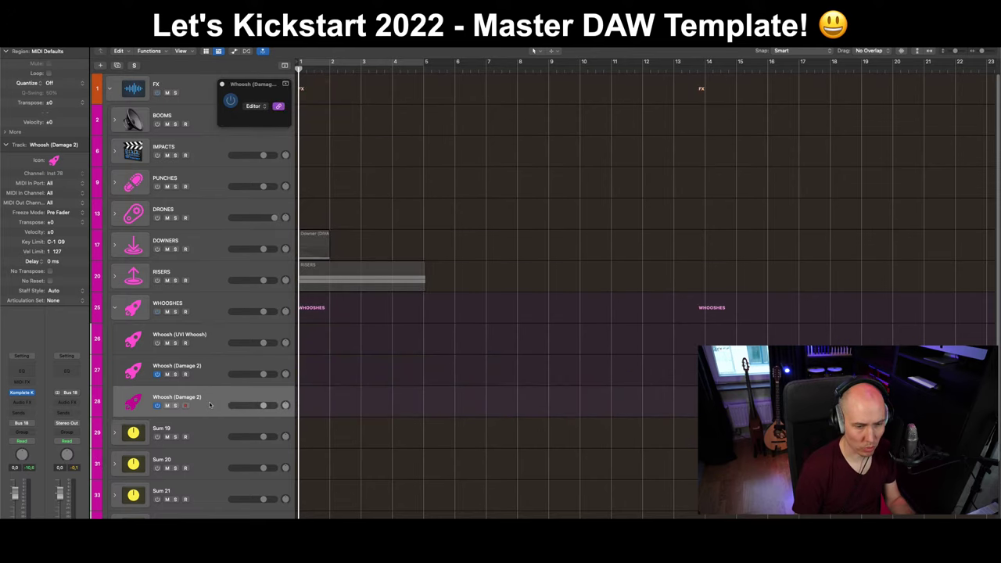
# Rename the track holding the Evolution whooshes as Whoosh (Atlantica) and close its instrument window.
pyautogui.click(219, 369)
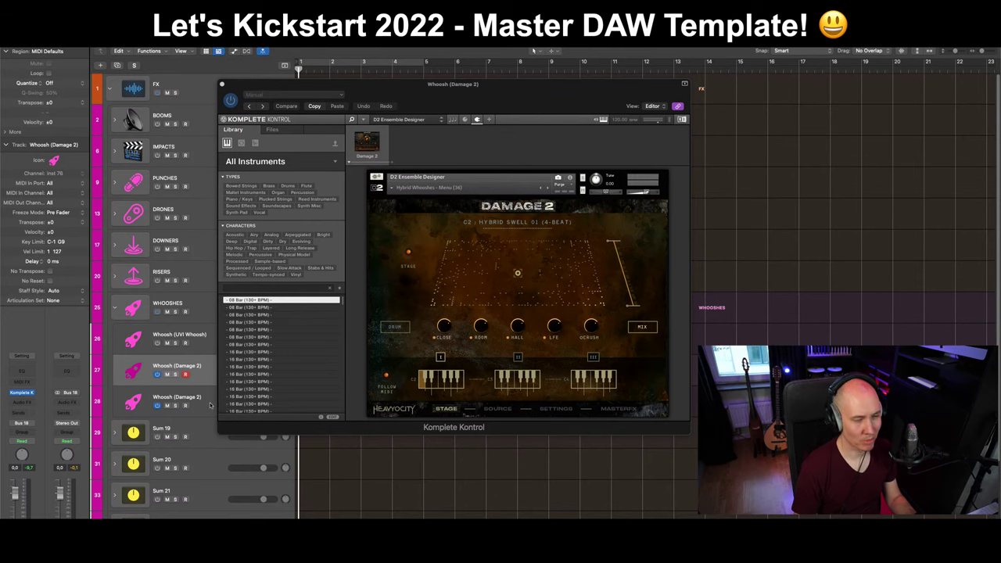
pyautogui.click(210, 405)
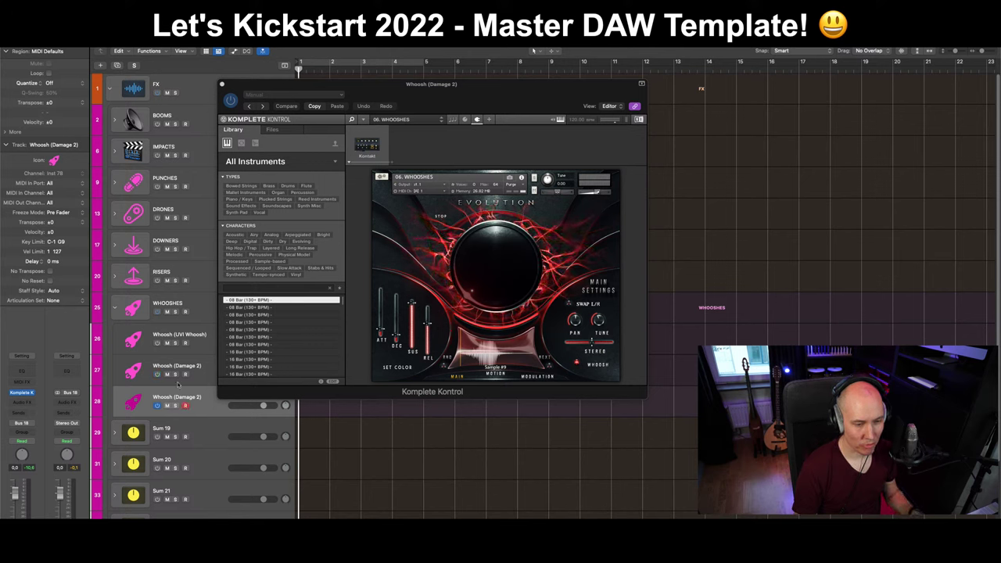
pyautogui.doubleClick(188, 398)
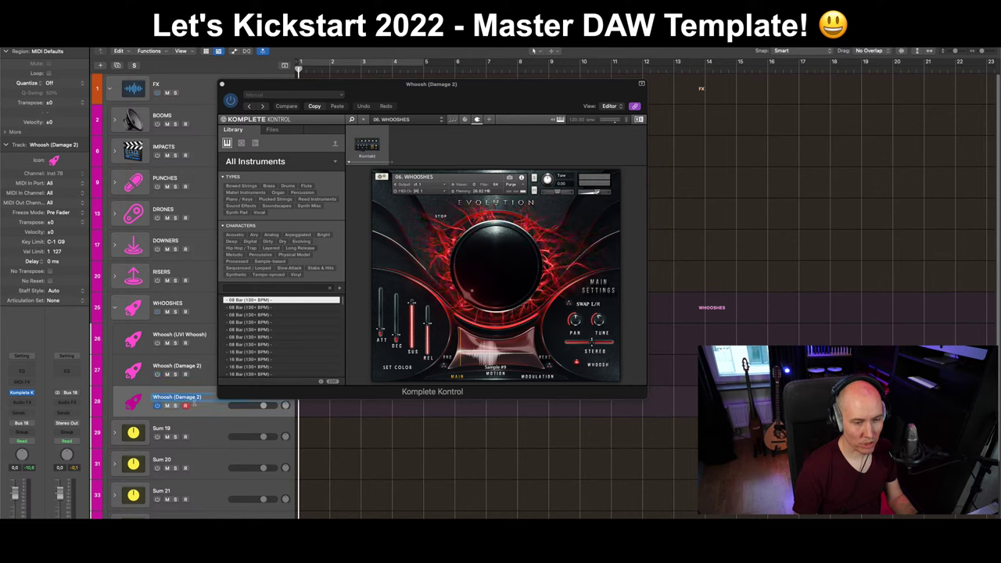
pyautogui.write('Whoosh (At')
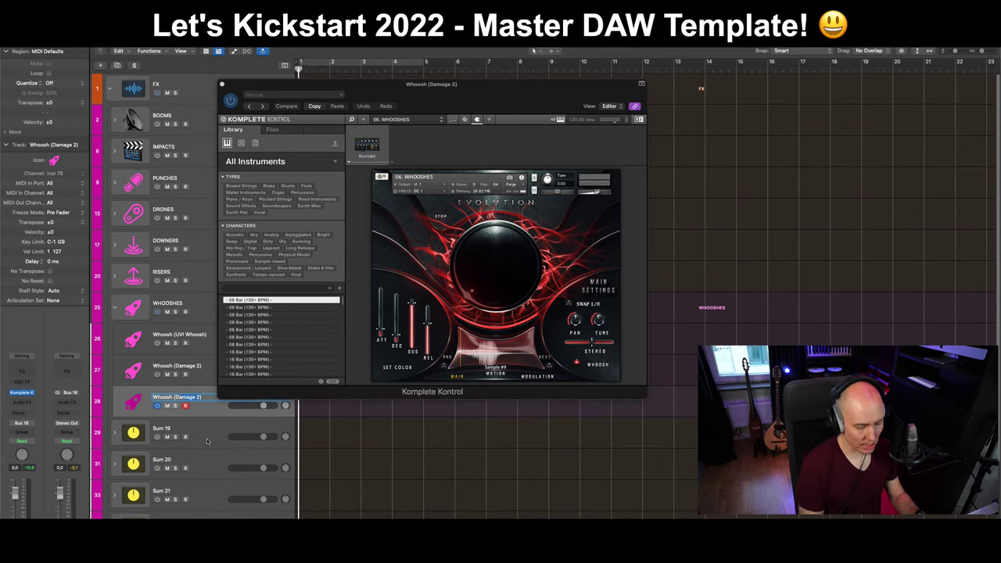
pyautogui.write('lantica)')
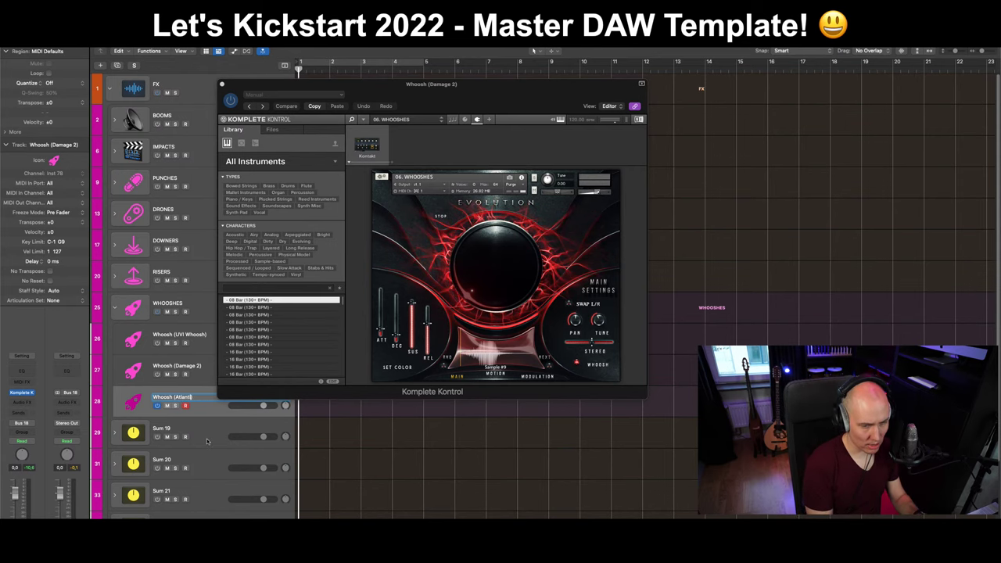
pyautogui.press('Return')
pyautogui.press('super+w')
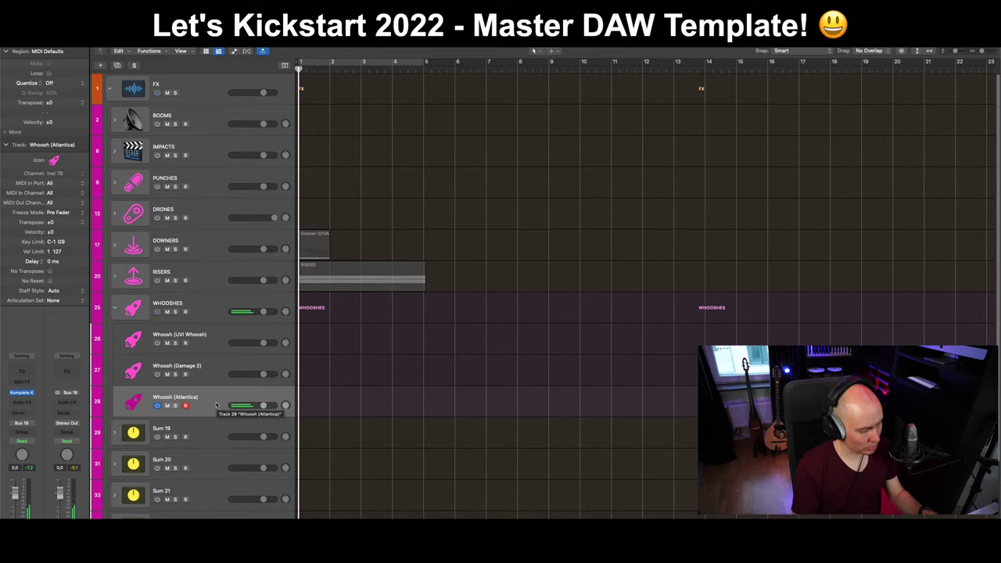
# Reopen the Whoosh (Atlantica) instrument to examine its sounds and file browser, placing its window clear of the track list.
pyautogui.press('v')
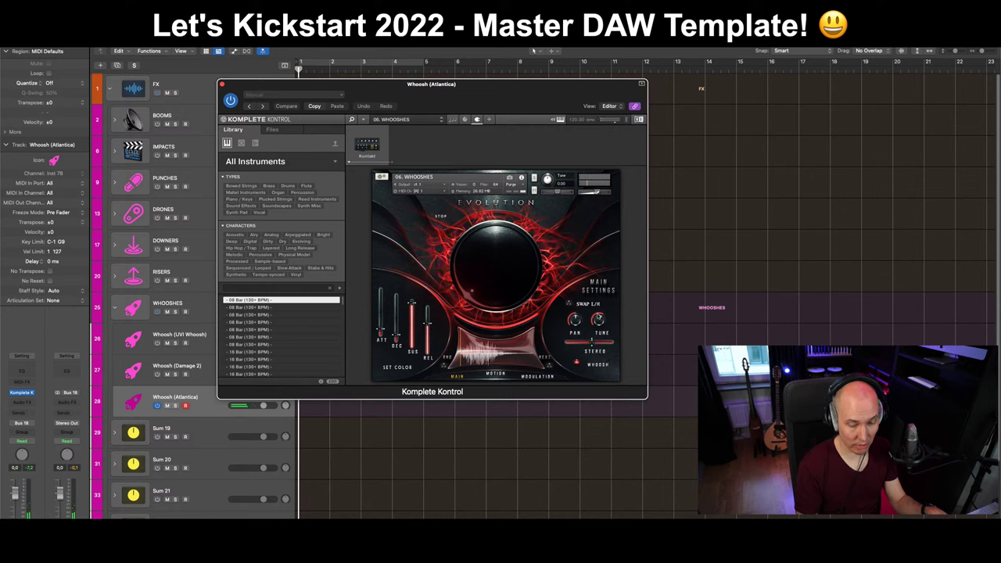
pyautogui.moveTo(598, 320)
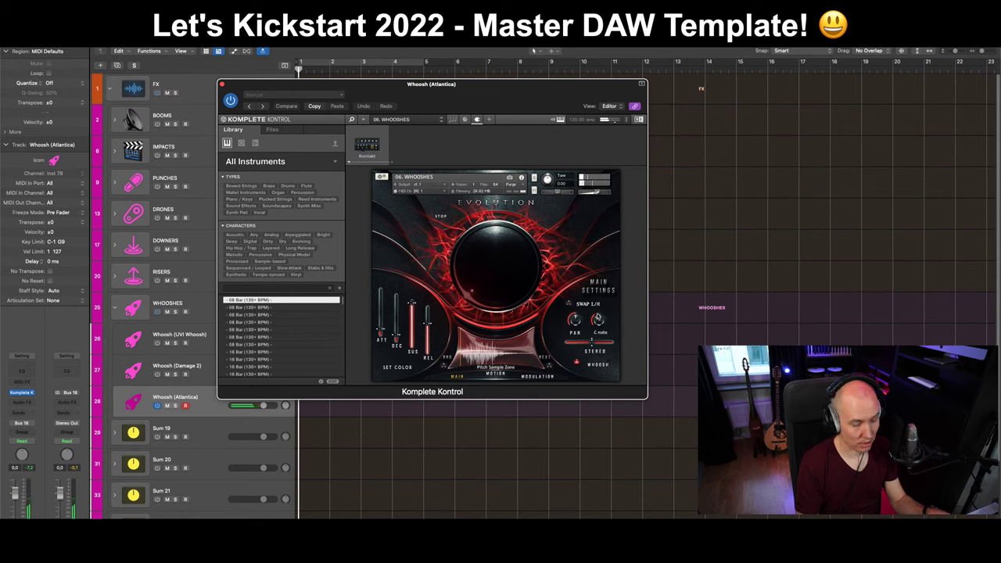
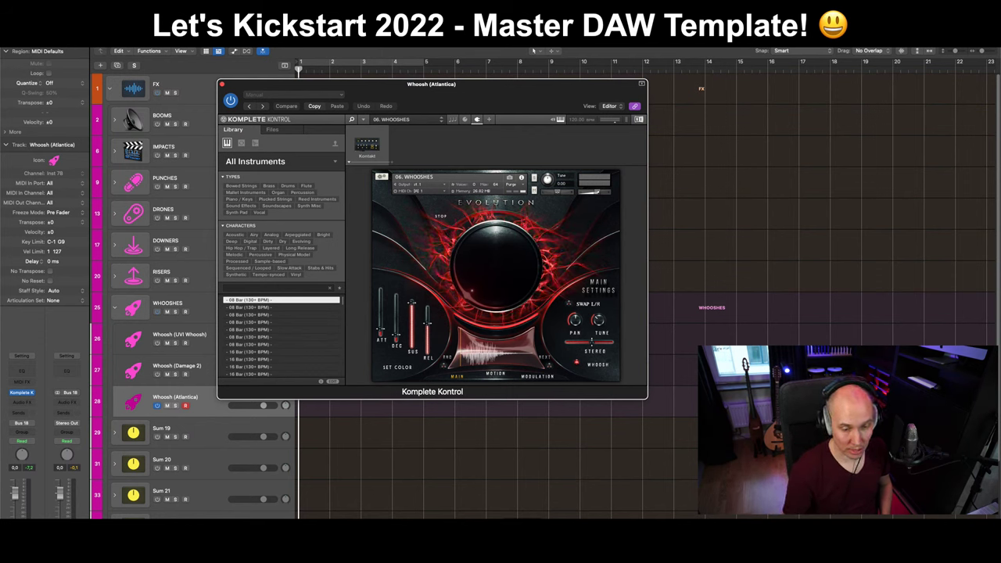
pyautogui.click(284, 130)
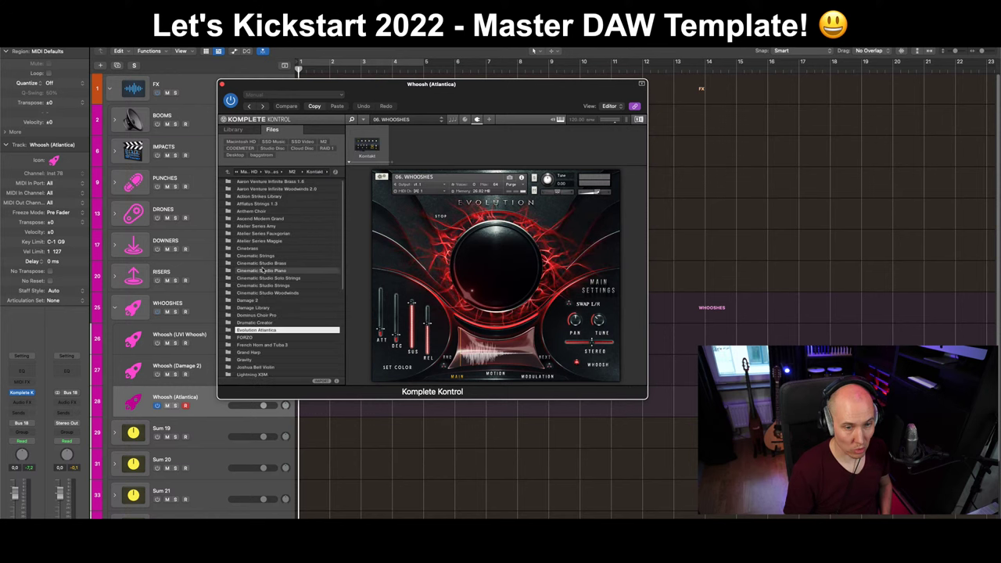
pyautogui.moveTo(391, 93); pyautogui.dragTo(332, 76)
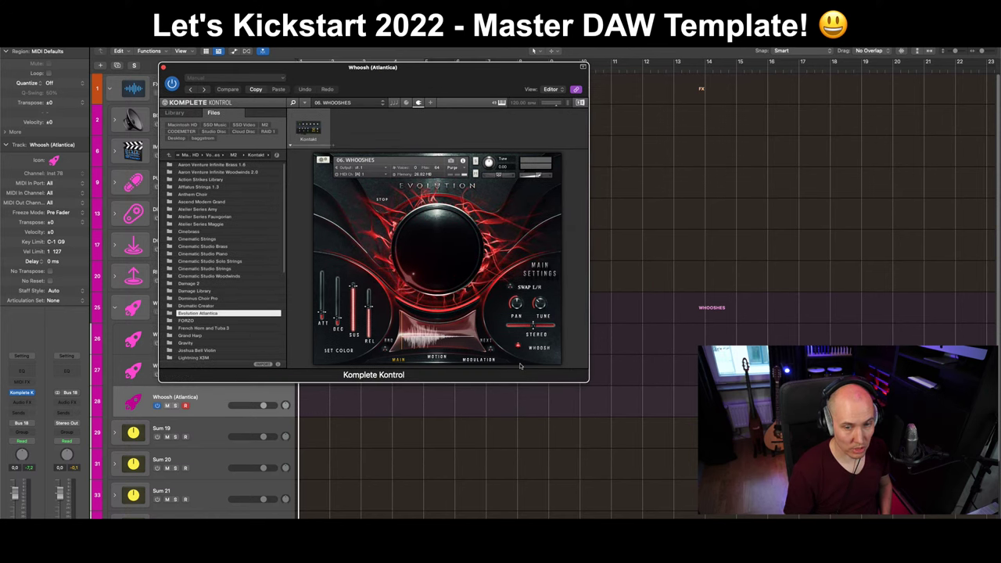
pyautogui.moveTo(452, 77); pyautogui.dragTo(442, 83)
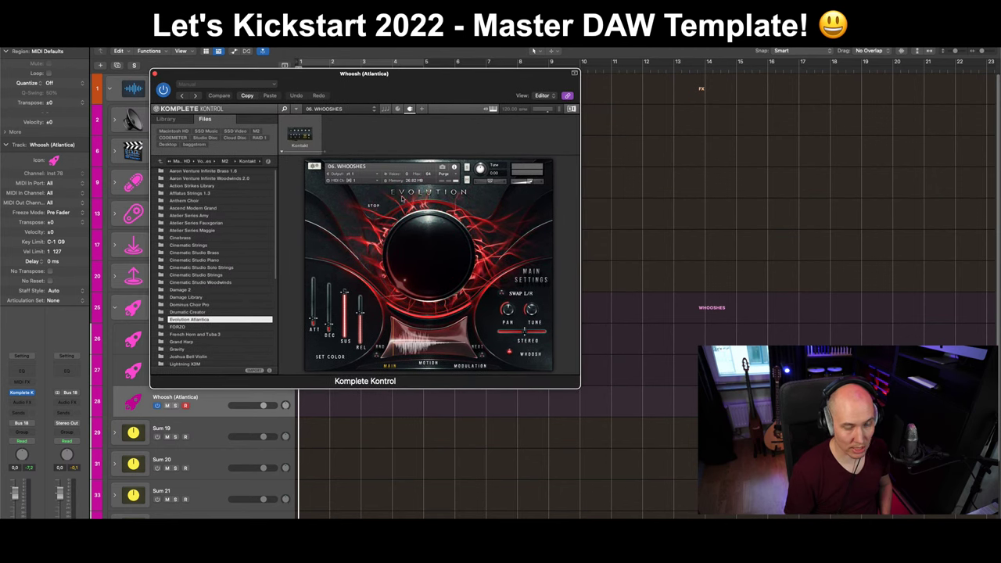
pyautogui.moveTo(462, 82)
pyautogui.mouseDown()
pyautogui.moveTo(447, 70)
pyautogui.moveTo(483, 97)
pyautogui.moveTo(459, 95)
pyautogui.moveTo(470, 97)
pyautogui.mouseUp()
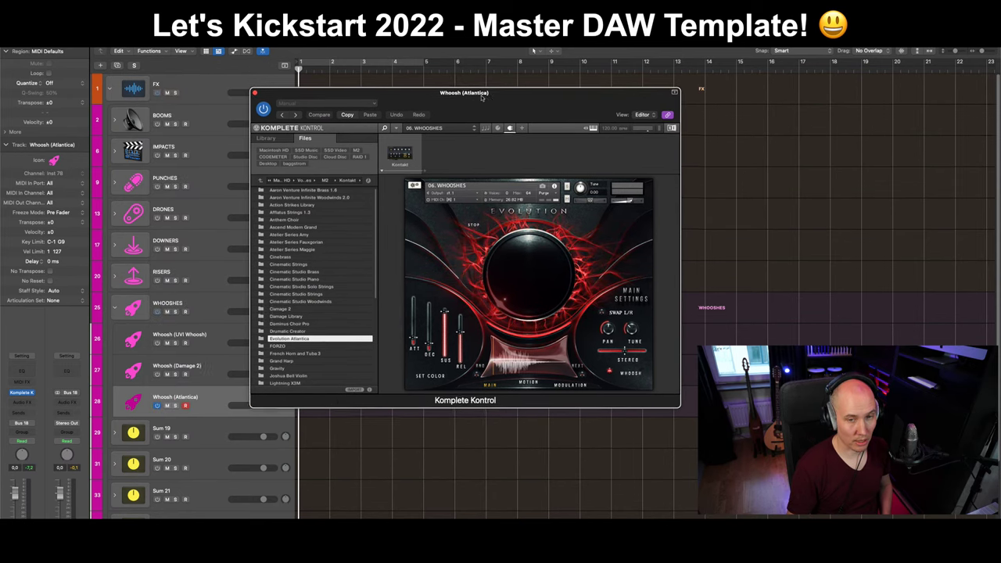
pyautogui.moveTo(486, 99); pyautogui.dragTo(451, 92)
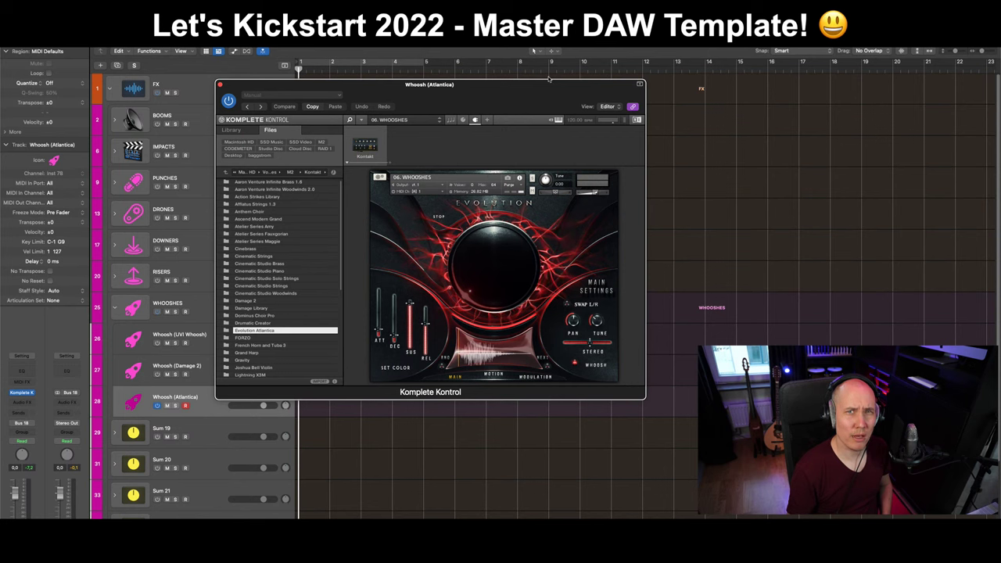
pyautogui.moveTo(511, 100); pyautogui.dragTo(518, 102)
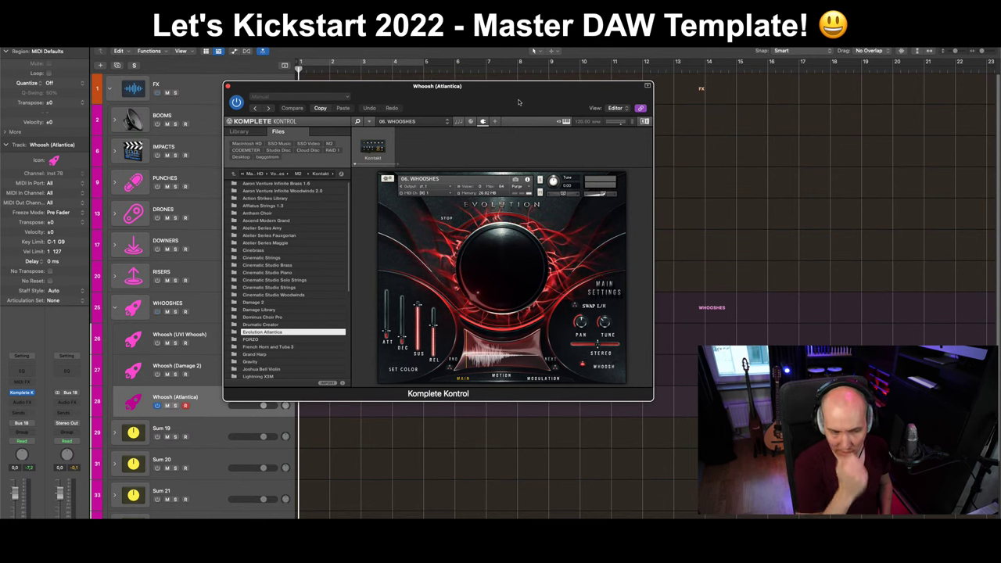
pyautogui.moveTo(519, 102); pyautogui.dragTo(524, 105)
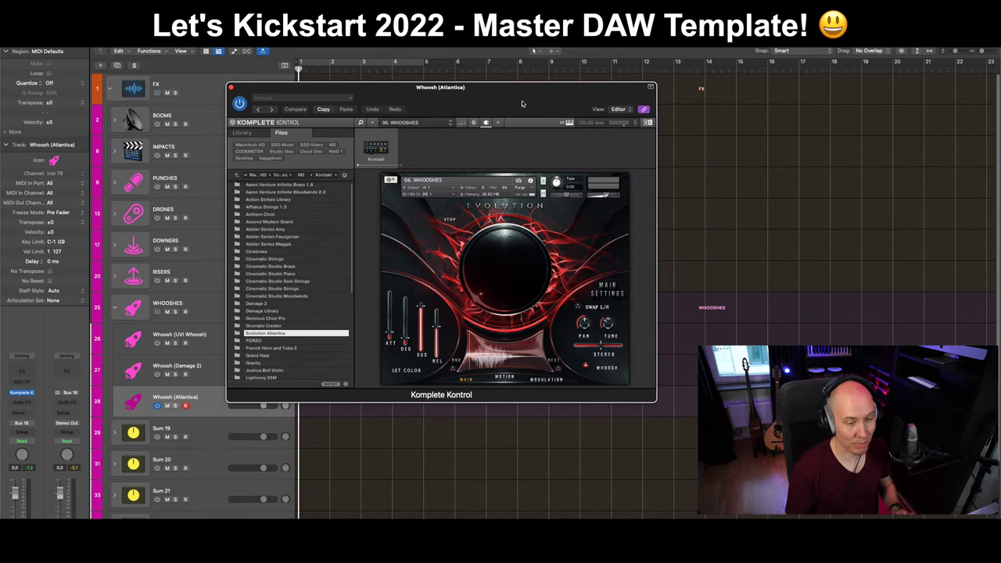
pyautogui.moveTo(522, 103); pyautogui.dragTo(597, 113)
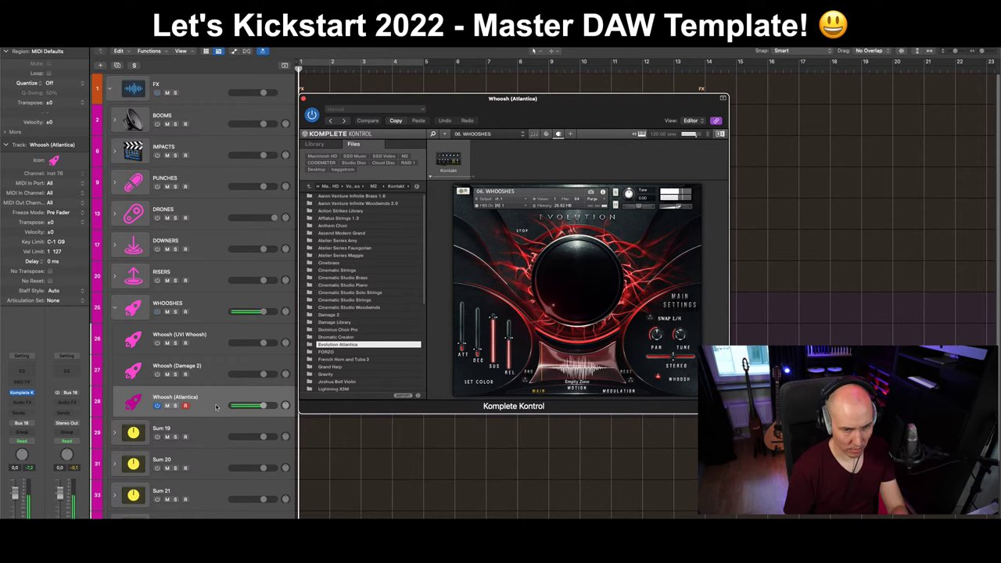
# Audition the UVI Whoosh, Damage 2 and Atlantica whoosh tracks one after another.
pyautogui.click(169, 345)
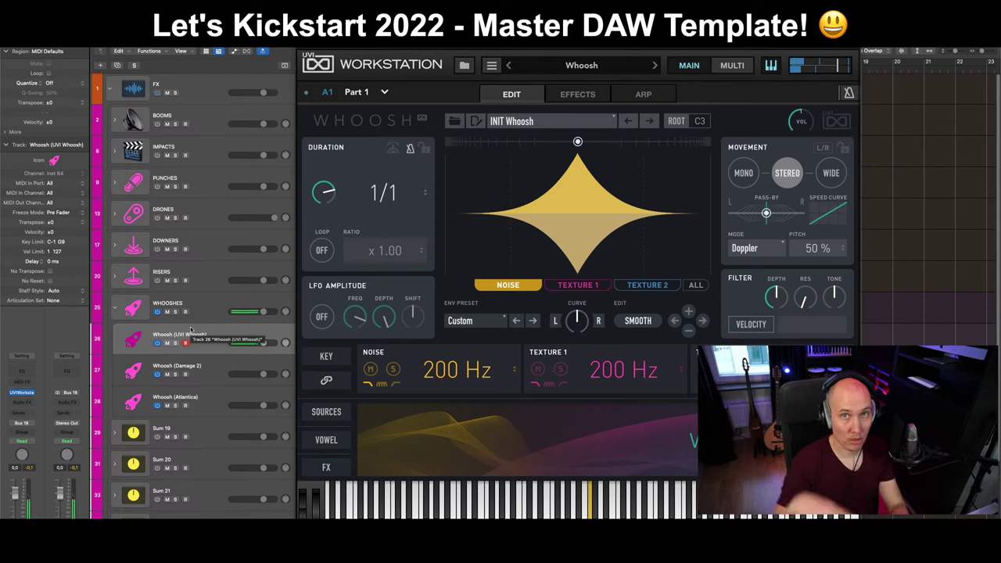
pyautogui.click(221, 367)
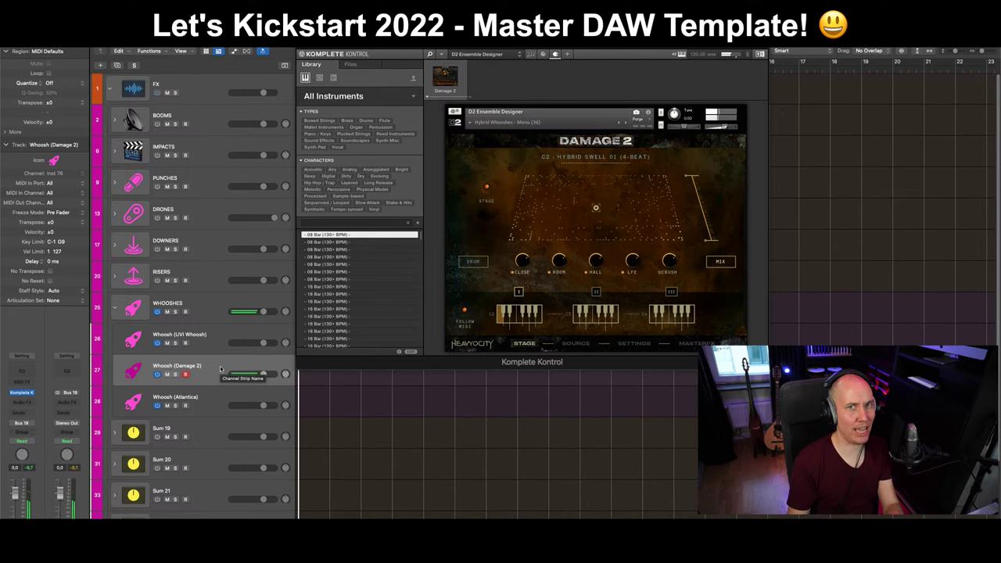
pyautogui.click(216, 405)
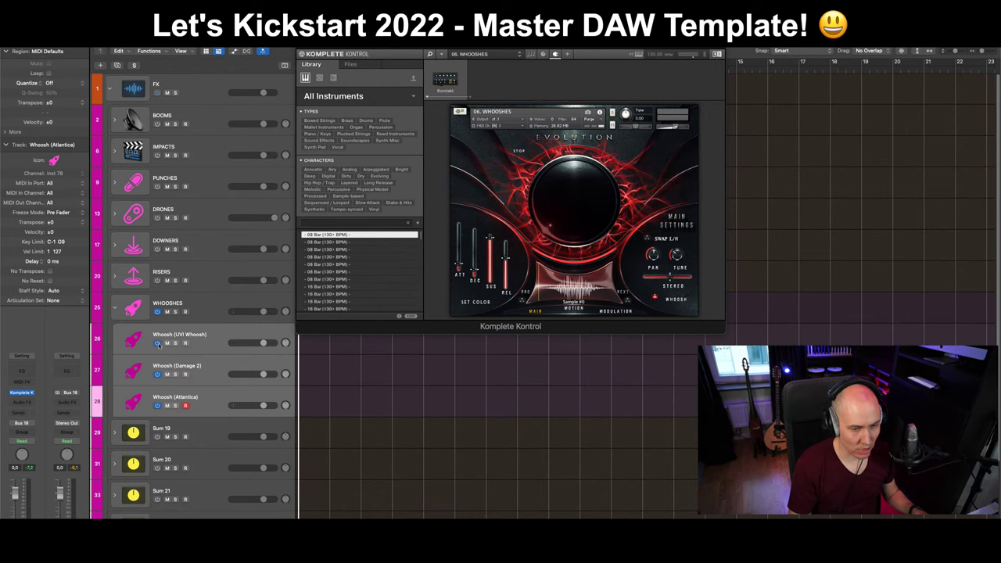
# Close the Atlantica instrument window and collapse the finished WHOOSHES stack.
pyautogui.press('super+w')
pyautogui.click(212, 306)
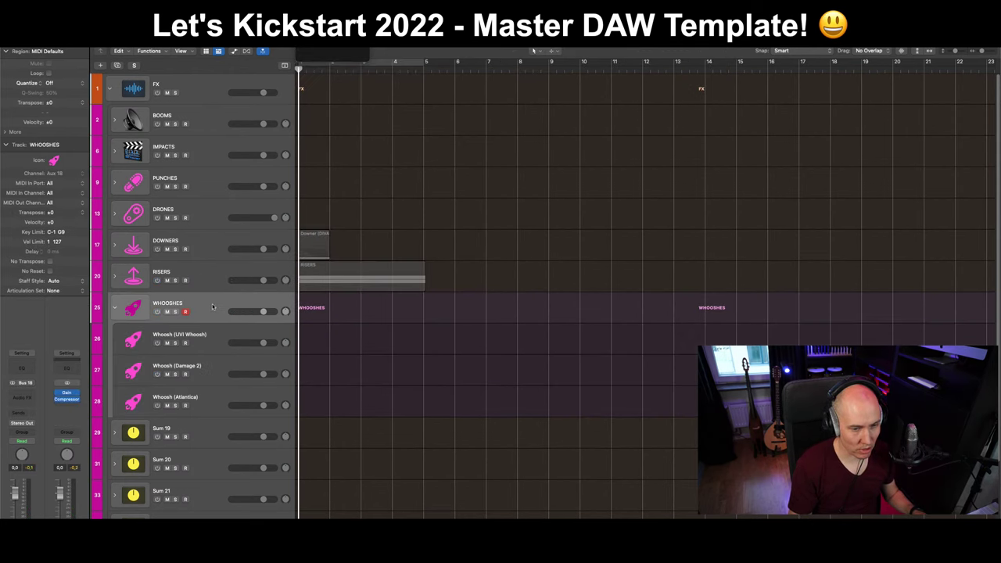
pyautogui.click(114, 308)
pyautogui.click(60, 44)
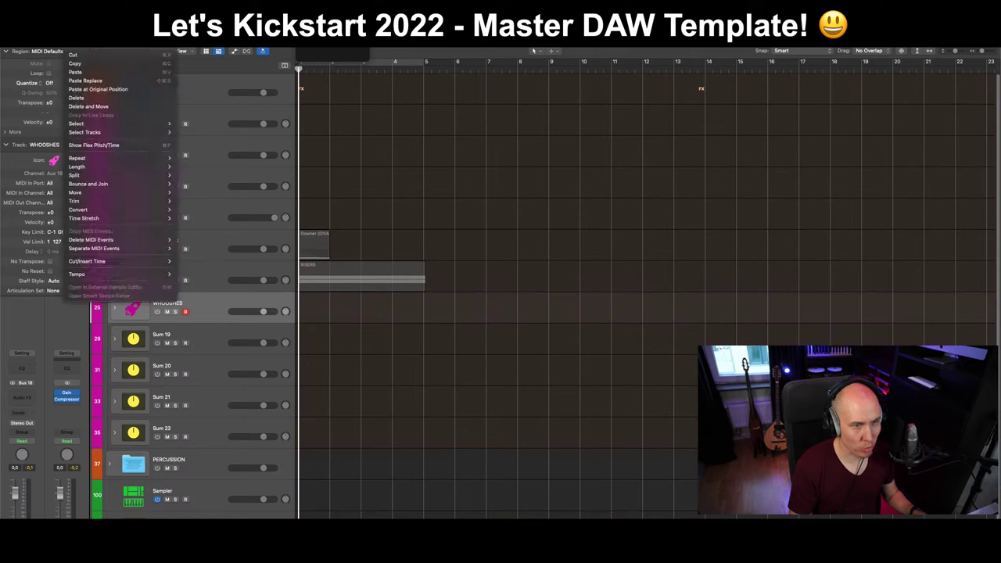
pyautogui.click(71, 72)
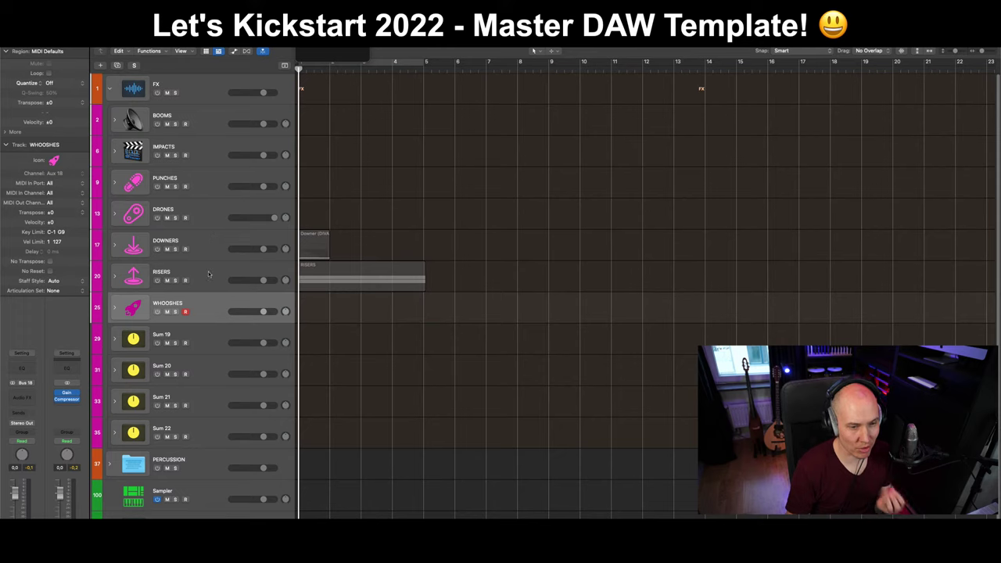
# Expand the Sum 19 stack below WHOOSHES and look over the icons available for it.
pyautogui.click(203, 344)
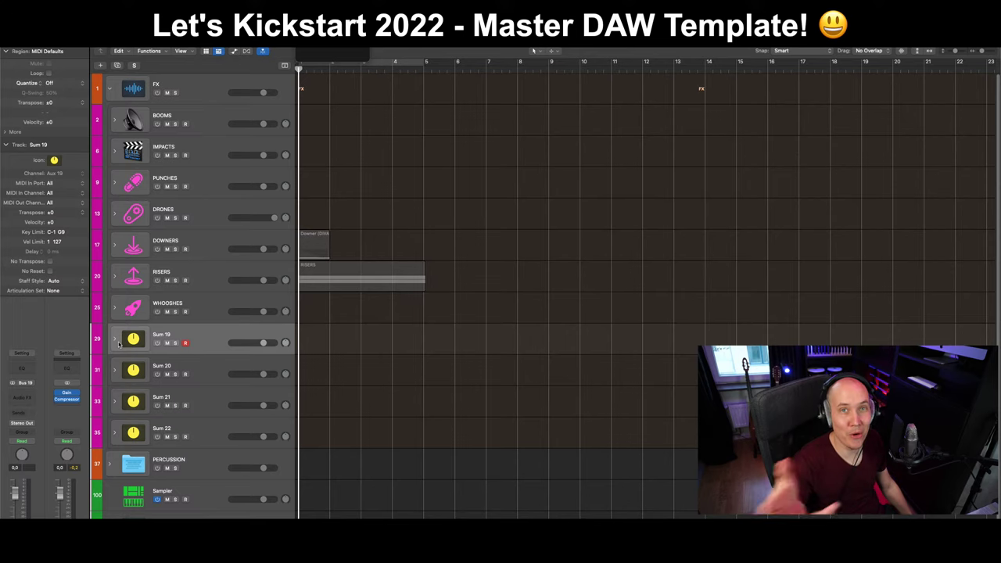
pyautogui.rightClick(133, 343)
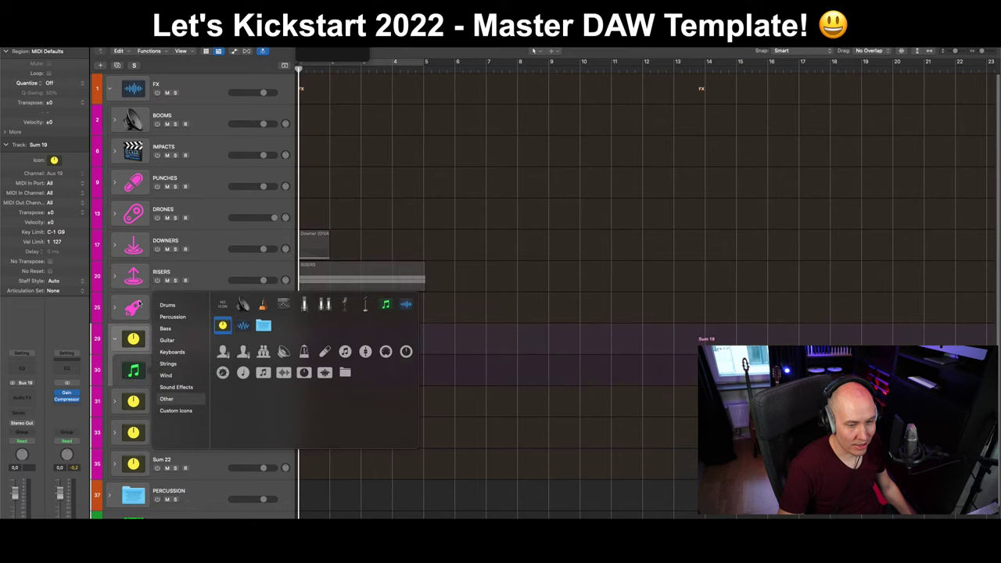
pyautogui.click(210, 275)
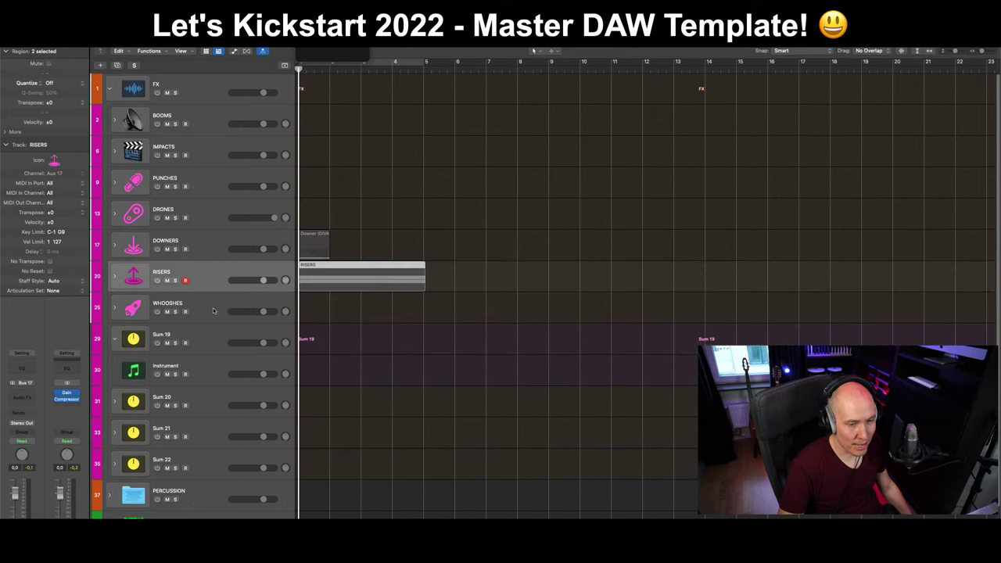
pyautogui.click(224, 304)
pyautogui.click(209, 337)
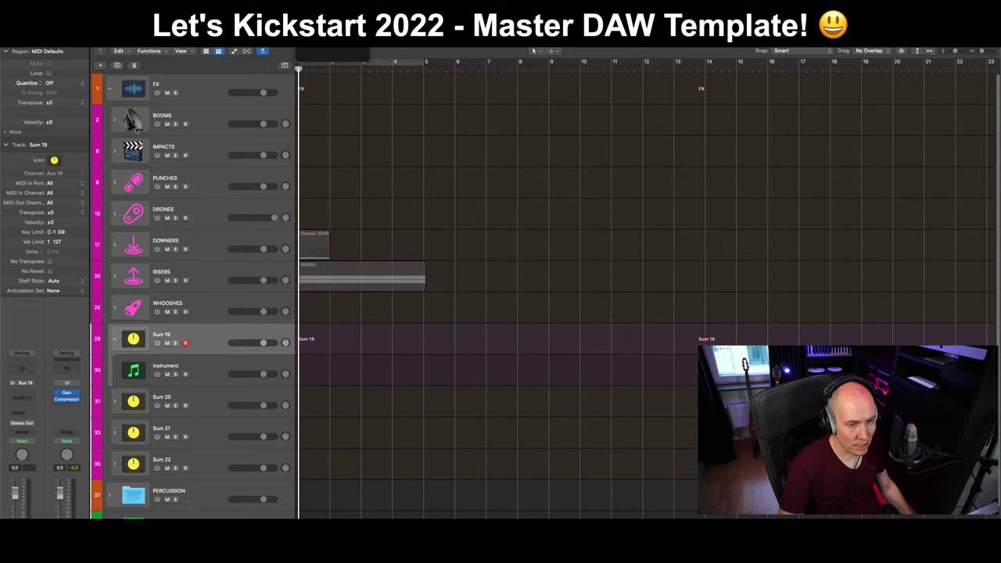
# Collapse the FX stack and expand the PERCUSSION stack to view its substacks for comparison.
pyautogui.click(108, 89)
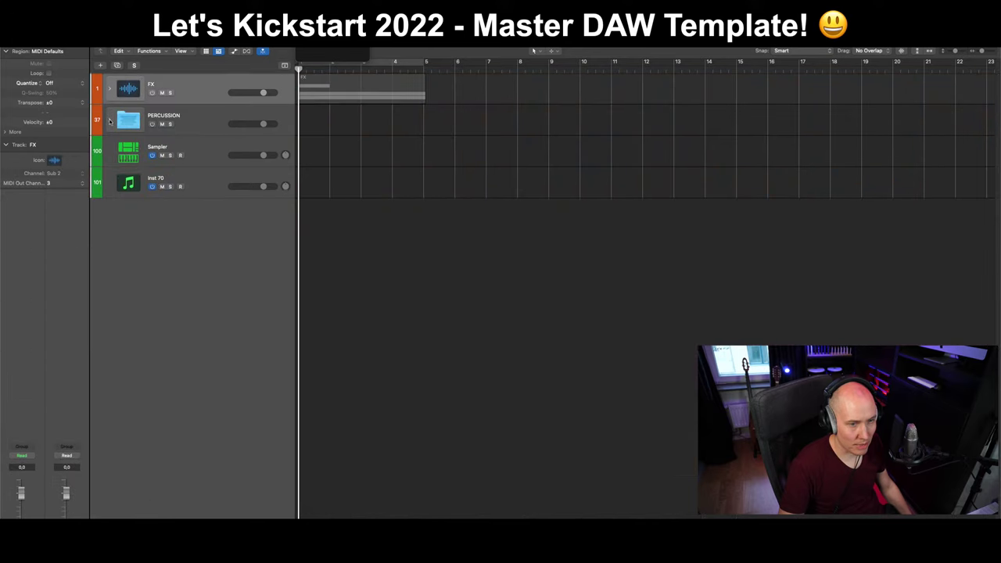
pyautogui.click(110, 121)
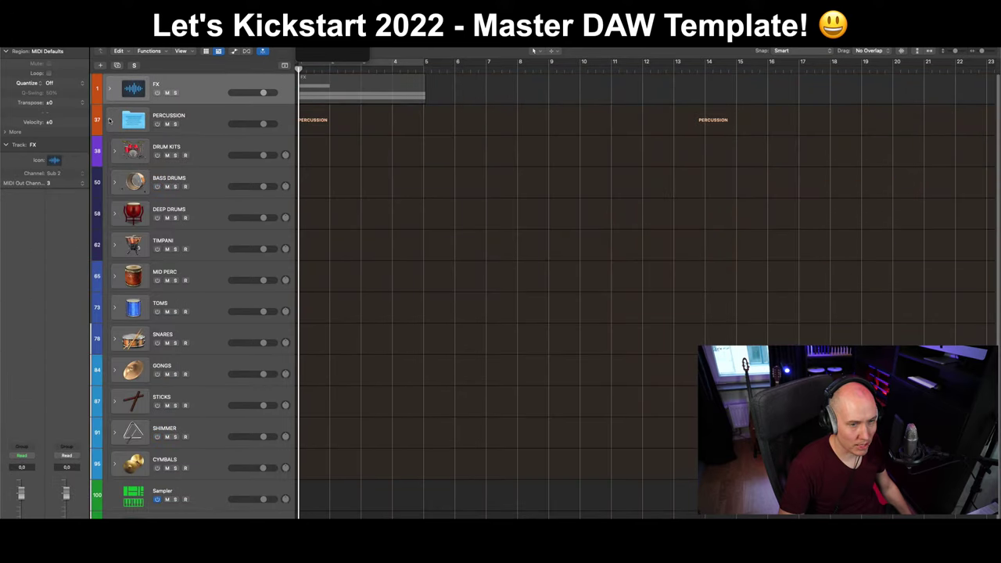
pyautogui.click(113, 151)
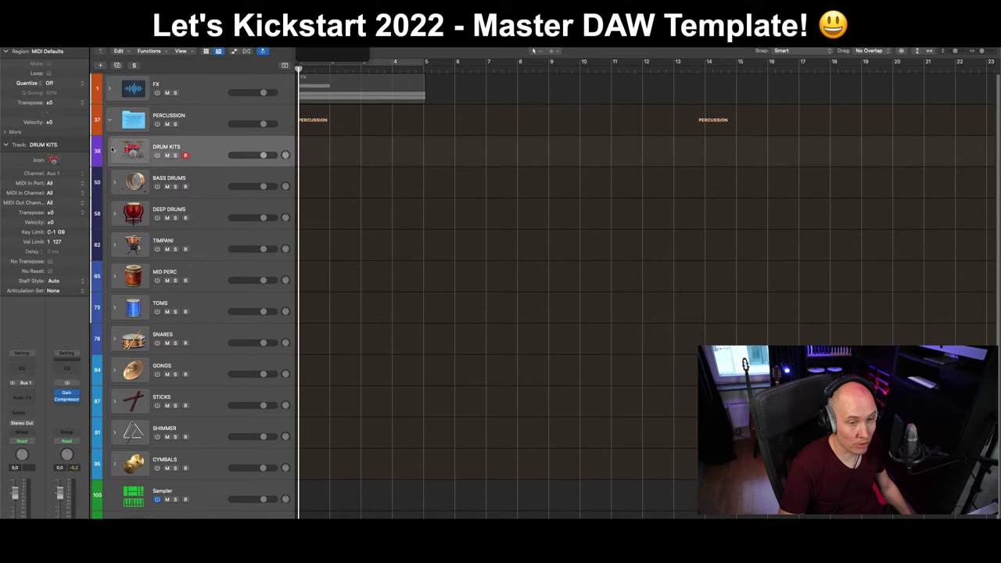
pyautogui.click(115, 153)
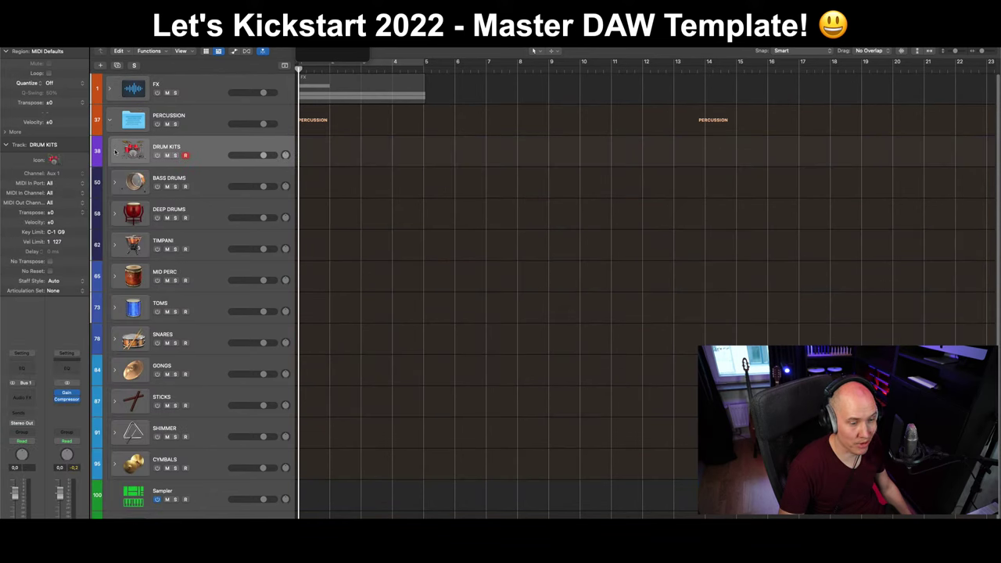
pyautogui.click(202, 129)
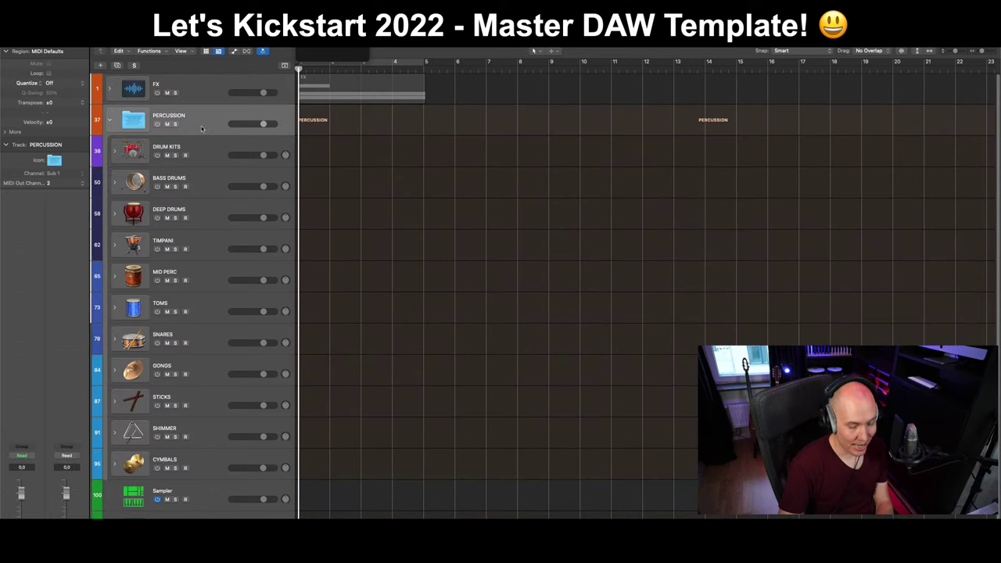
# Review the percussion substacks one by one from BASS DRUMS to CYMBALS, and collapse the PERCUSSION stack.
pyautogui.click(213, 191)
pyautogui.press('Down')
pyautogui.press('Down')
pyautogui.press('Down')
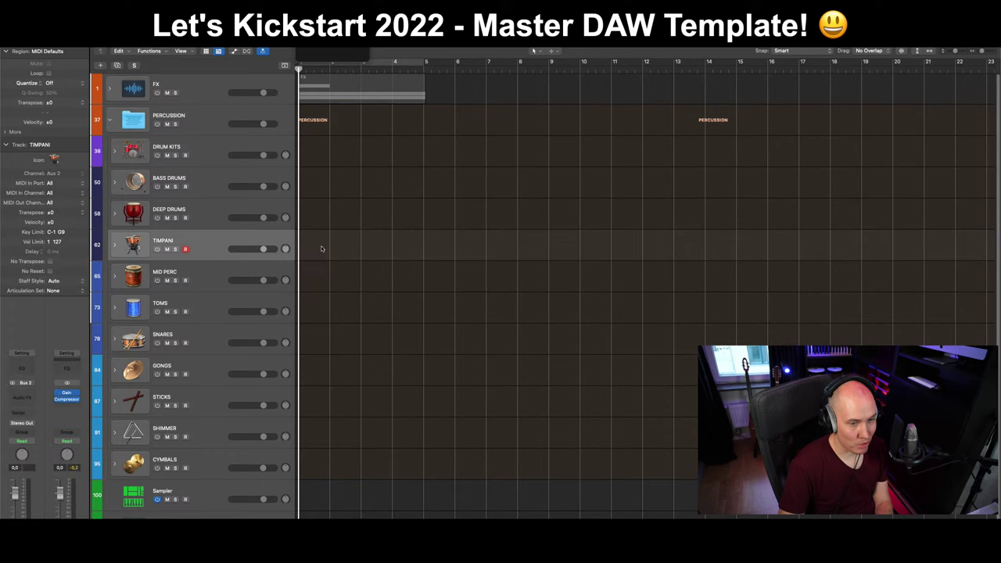
pyautogui.press('Down')
pyautogui.press('Up')
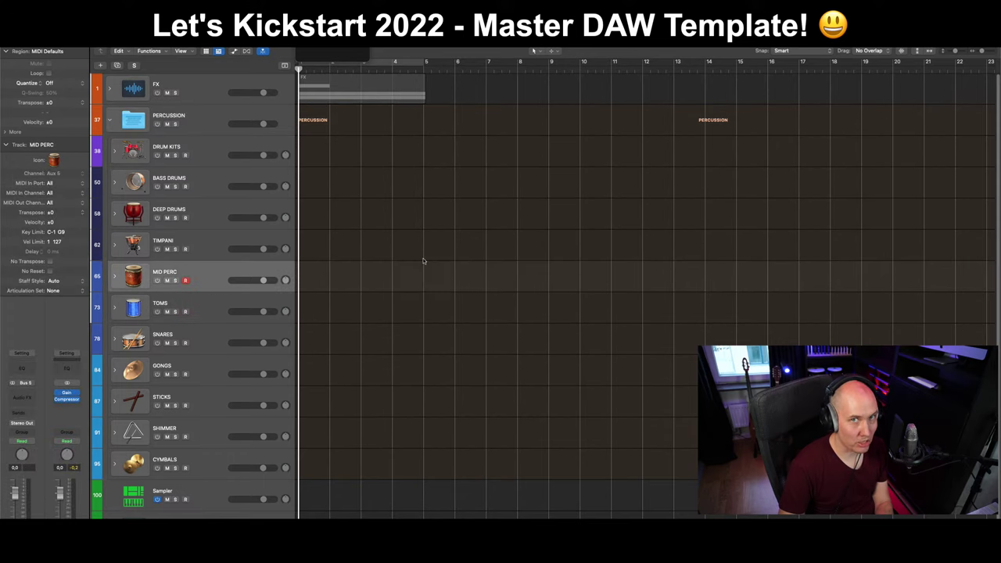
pyautogui.press('Down')
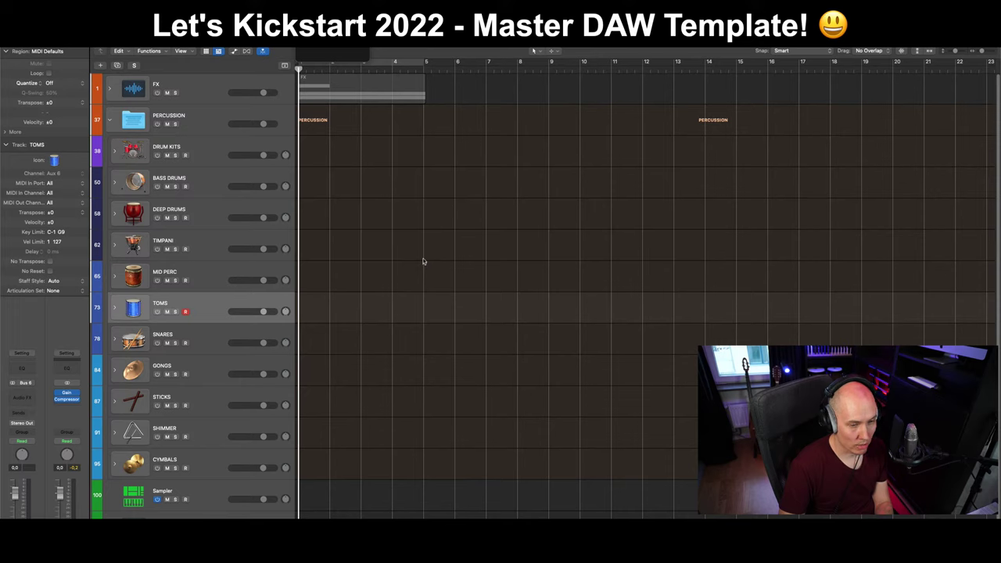
pyautogui.press('Down')
pyautogui.press('Down')
pyautogui.press('Down')
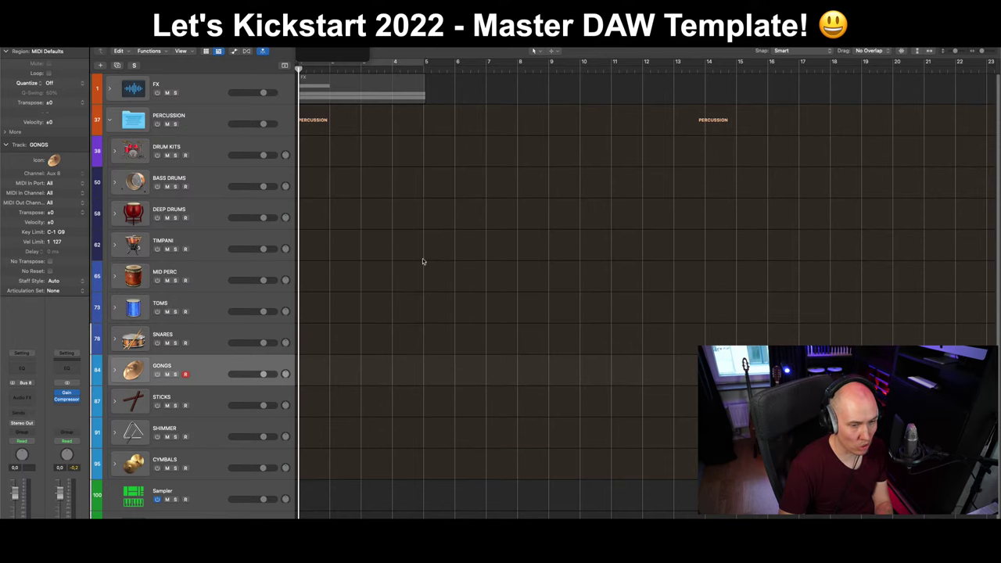
pyautogui.press('Up')
pyautogui.press('Down')
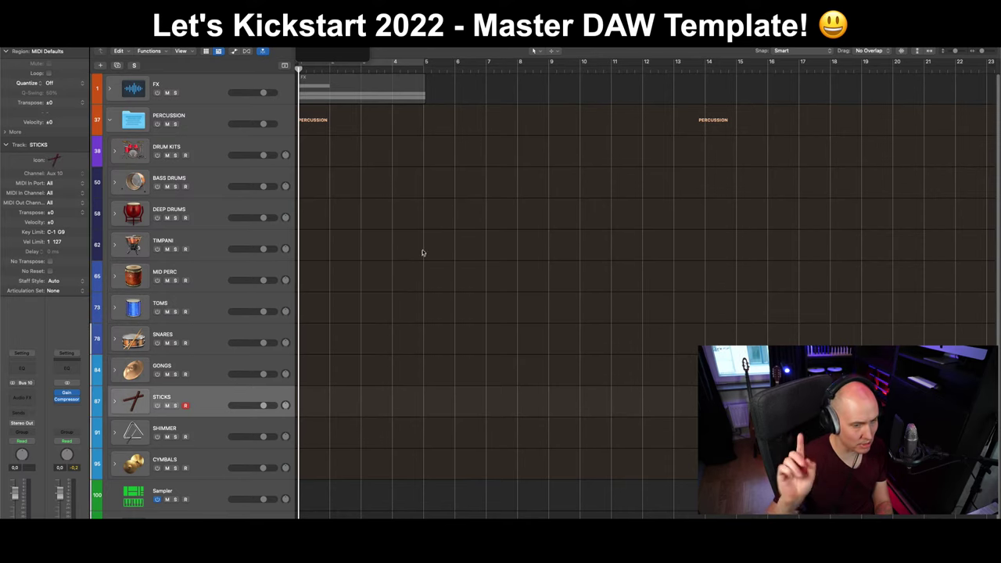
pyautogui.press('Down')
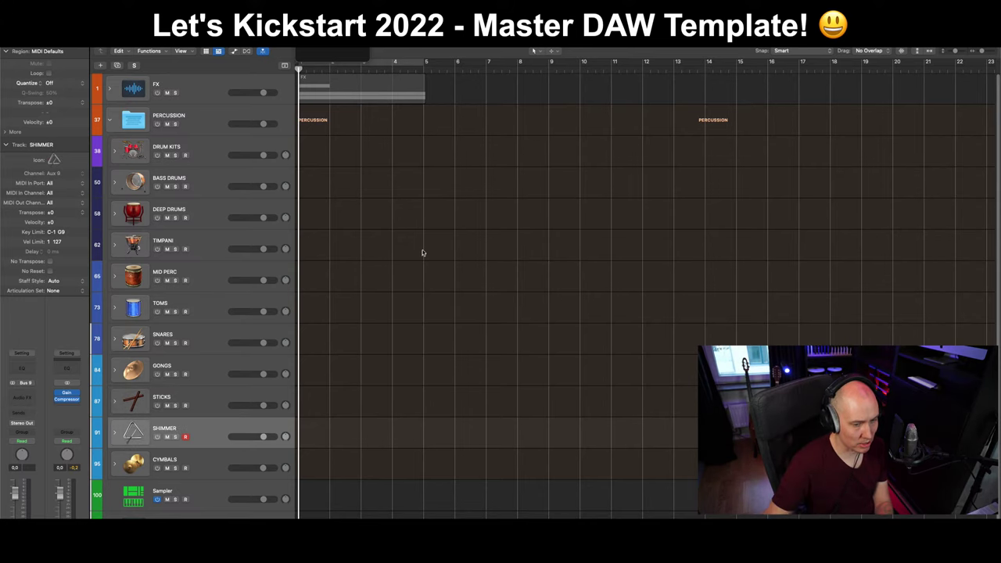
pyautogui.press('Down')
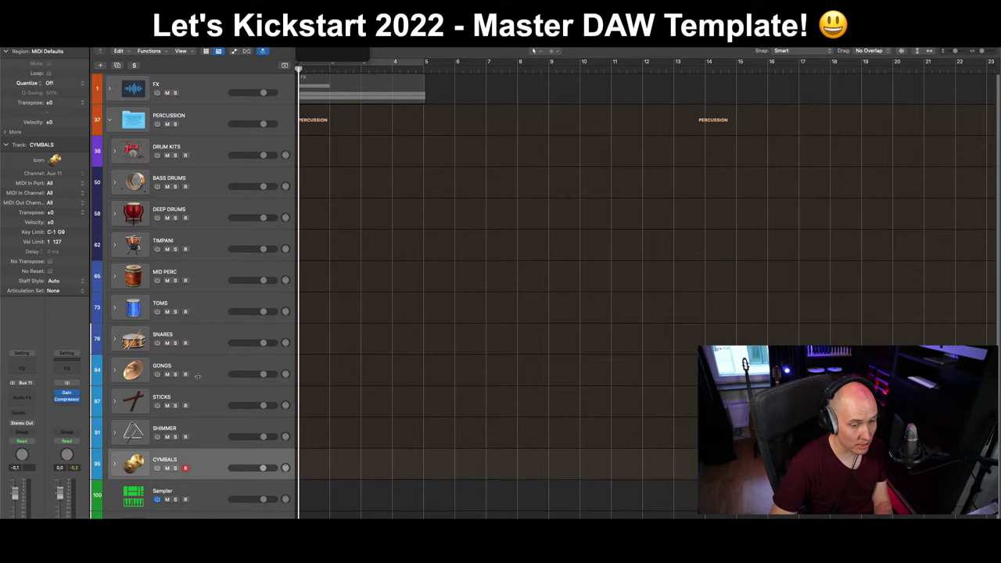
pyautogui.click(111, 119)
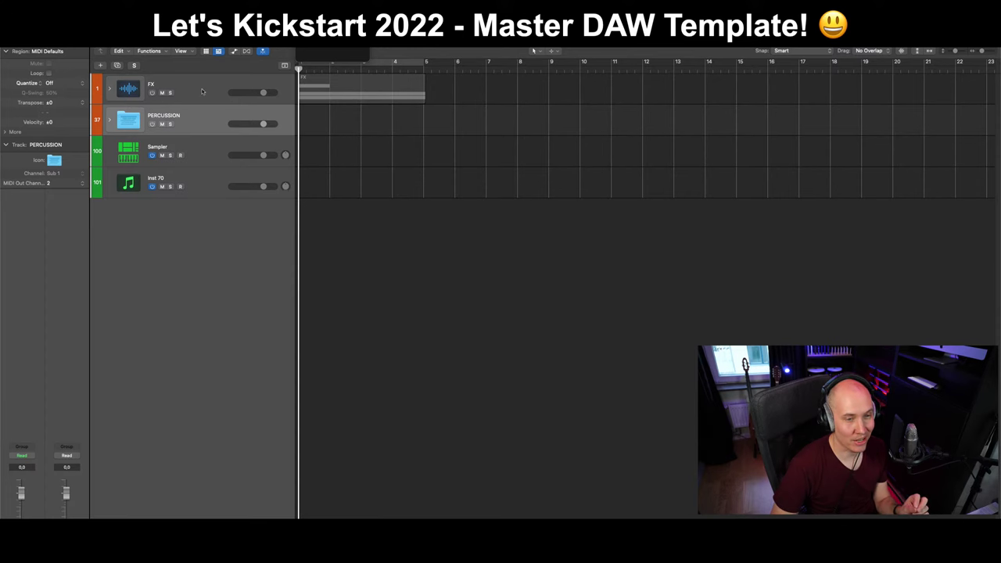
# Expand the FX stack again and review its substacks in order from BOOMS to Sum 19.
pyautogui.click(109, 89)
pyautogui.click(198, 117)
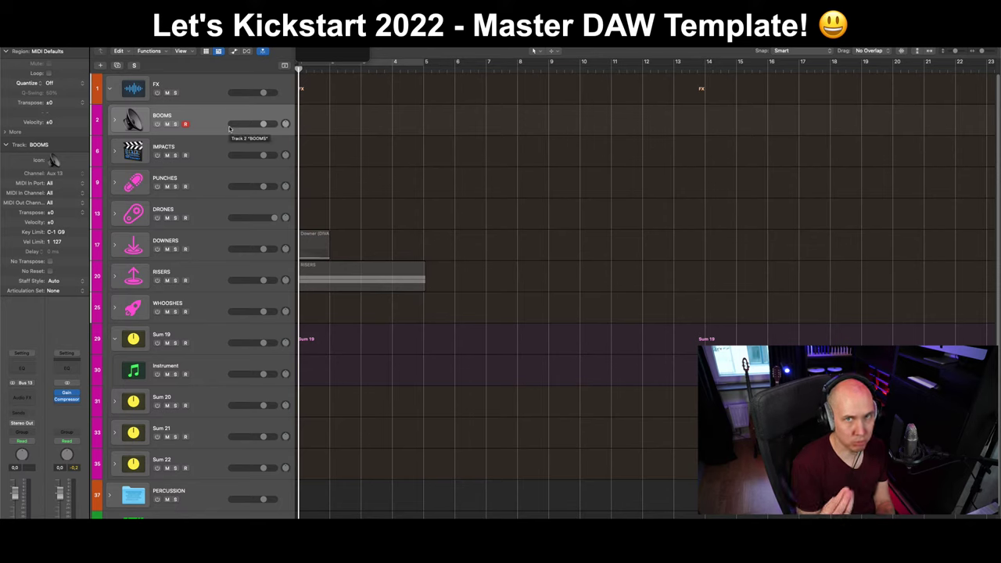
pyautogui.press('Down')
pyautogui.click(227, 190)
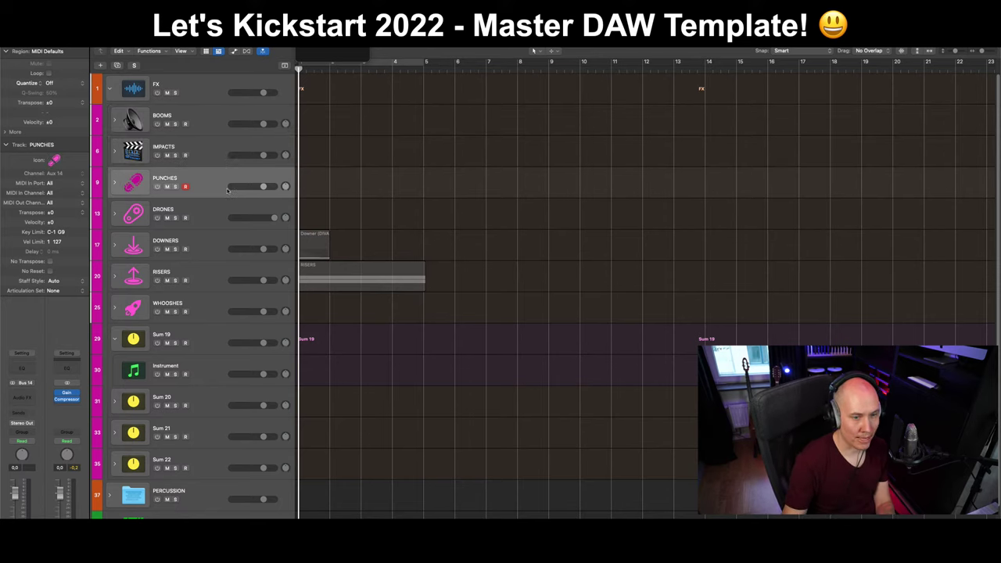
pyautogui.press('Down')
pyautogui.press('Down')
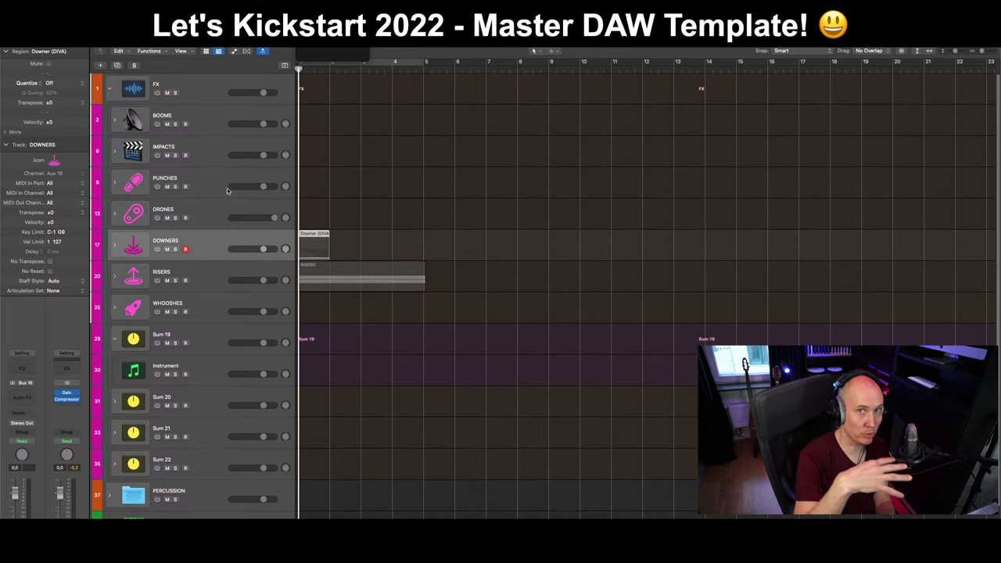
pyautogui.press('Down')
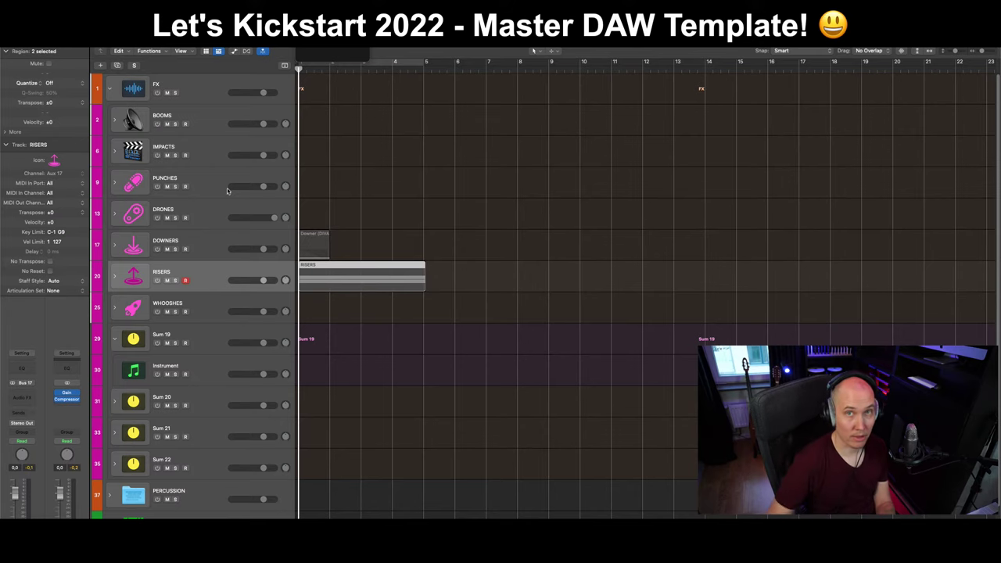
pyautogui.press('Down')
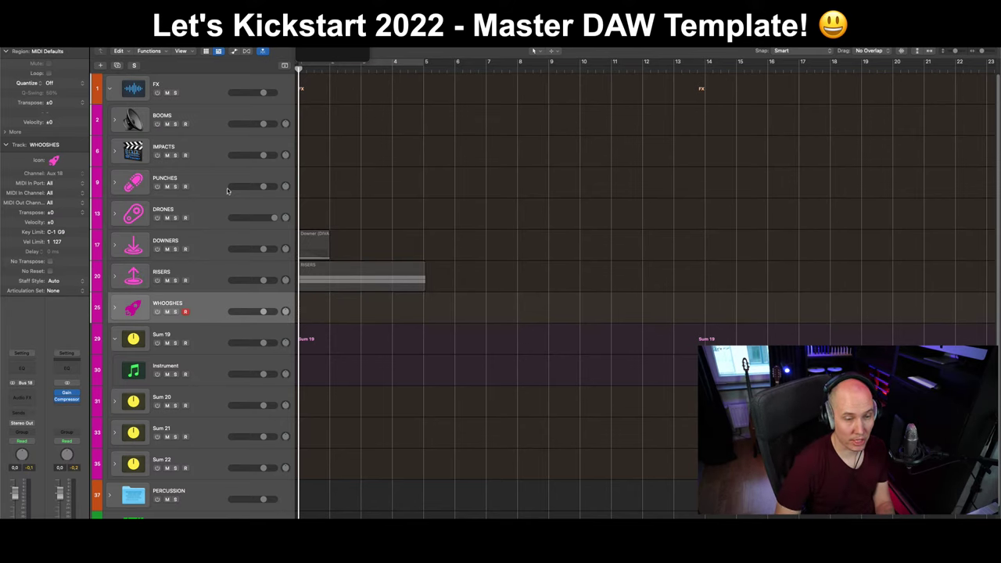
pyautogui.click(235, 351)
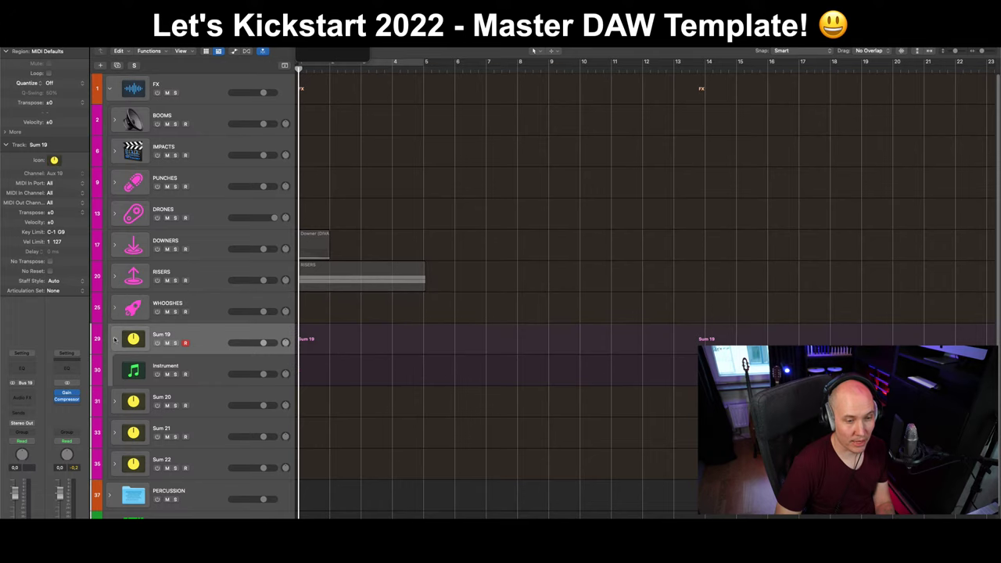
# Give the Sum 19 stack the dog icon from the Sound Effects category.
pyautogui.click(115, 339)
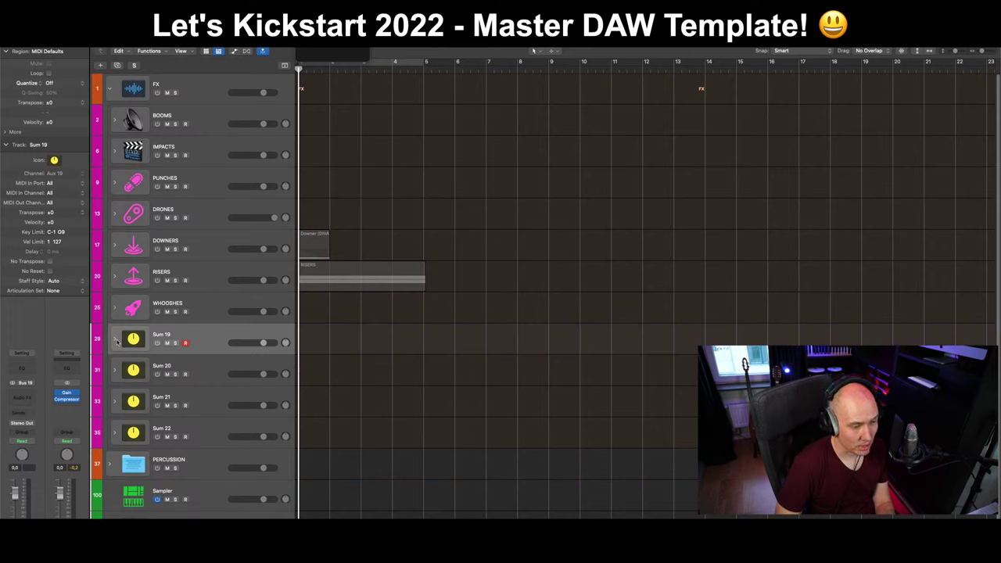
pyautogui.click(116, 341)
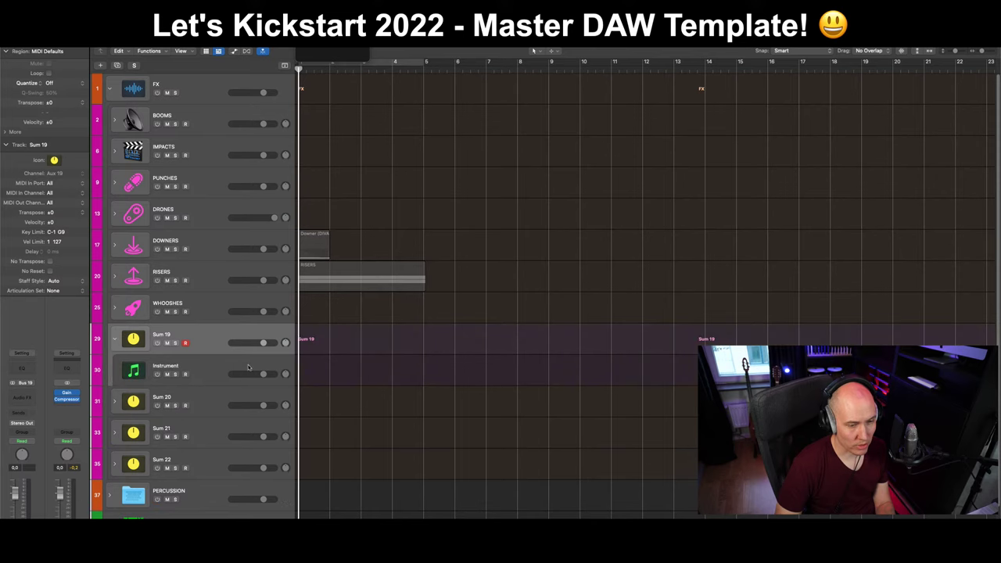
pyautogui.click(141, 343)
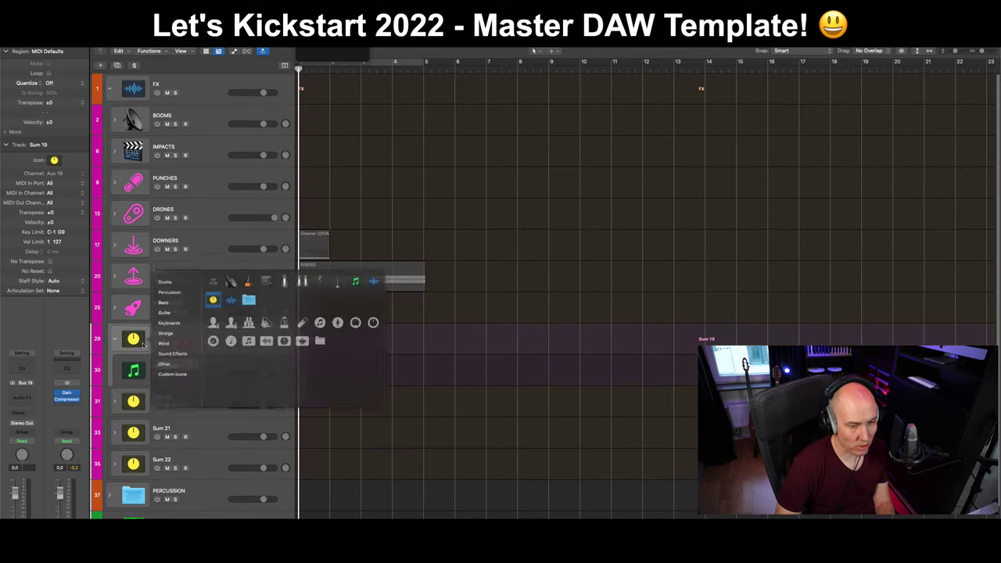
pyautogui.click(196, 356)
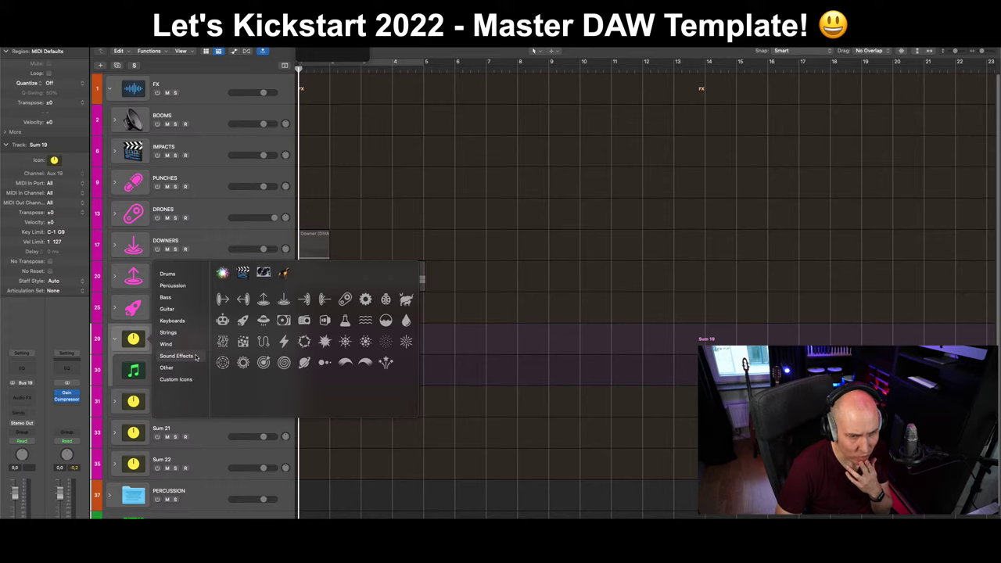
pyautogui.click(283, 273)
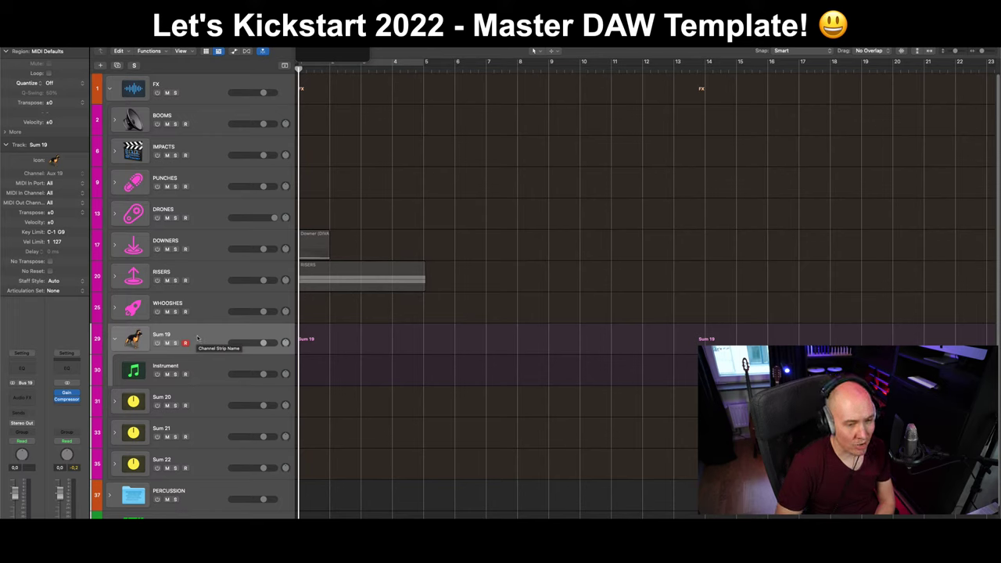
# Set the Sum 19 stack's icon to the cow silhouette from the Sound Effects category.
pyautogui.rightClick(133, 338)
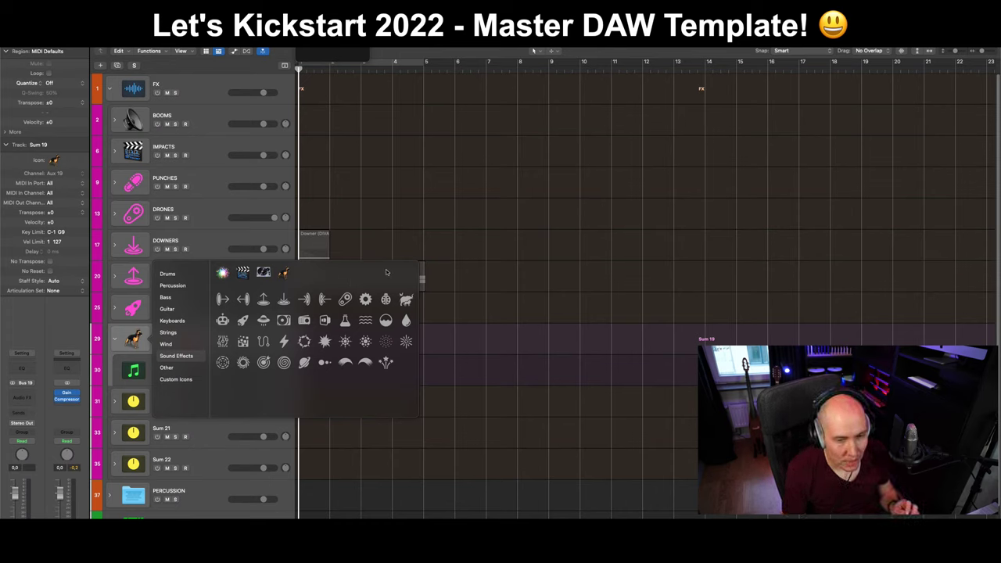
pyautogui.click(384, 188)
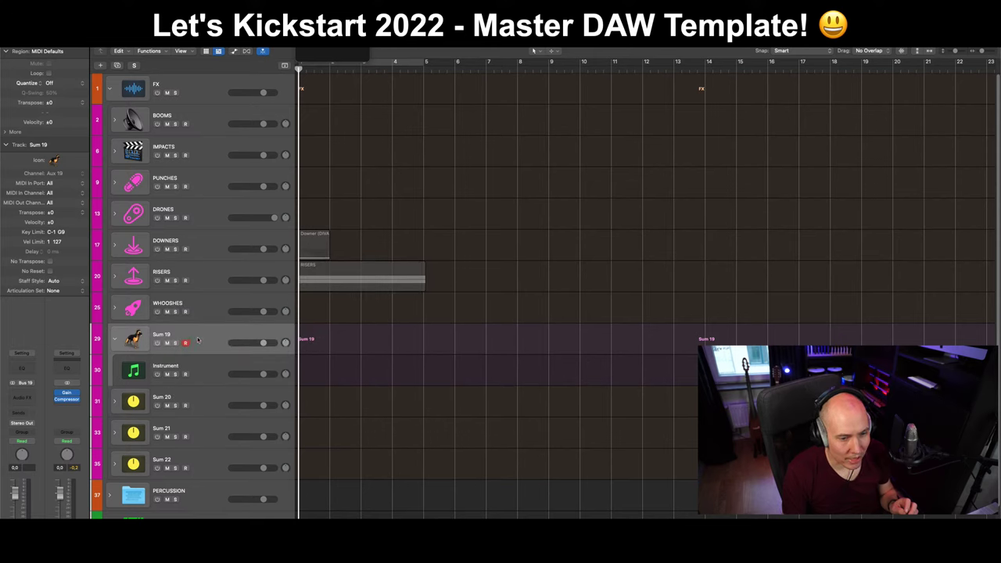
pyautogui.click(137, 337)
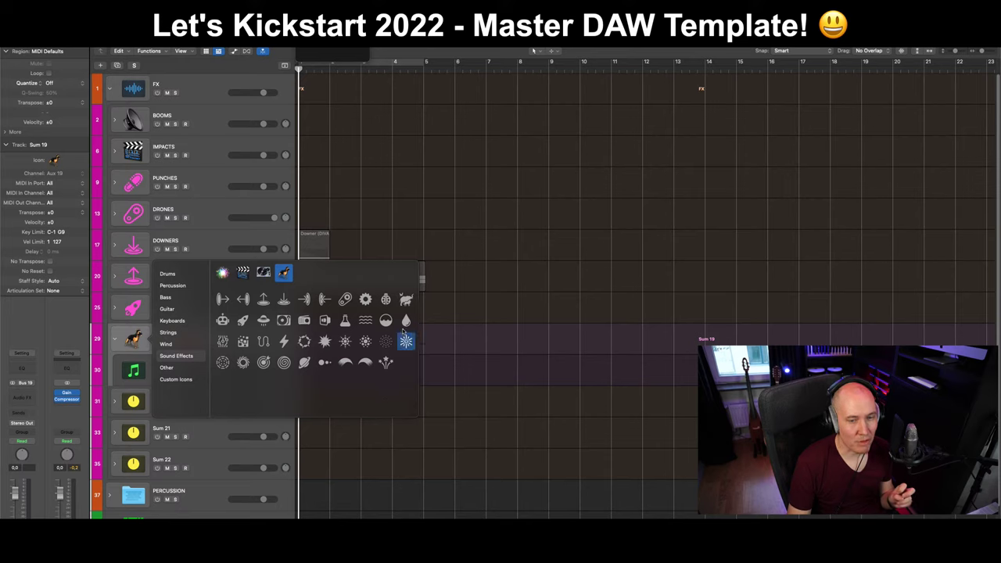
pyautogui.click(406, 303)
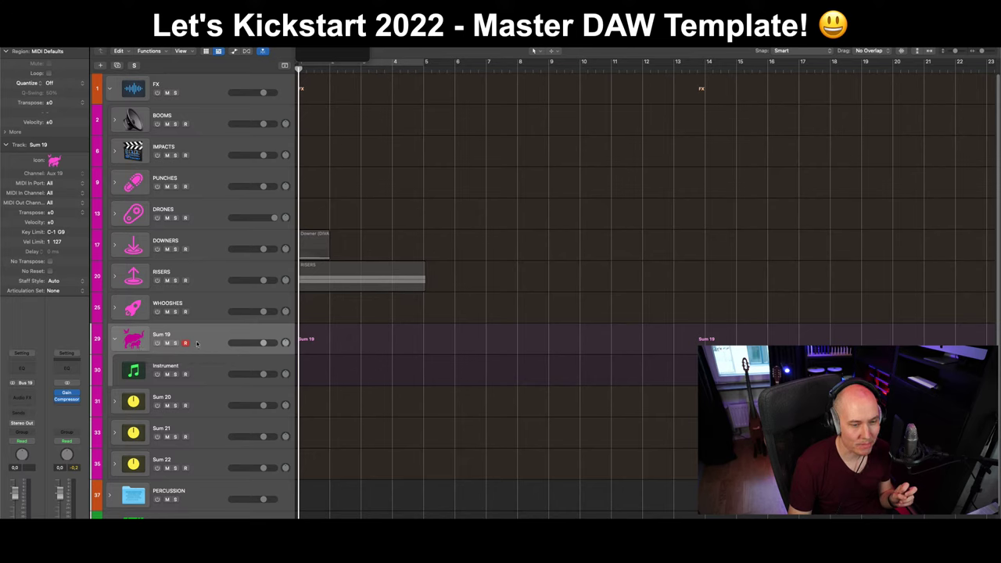
# Set the Sum 19 stack's icon to the robot from the Sound Effects category.
pyautogui.keyDown('ctrl'); pyautogui.click(142, 343); pyautogui.keyUp('ctrl')
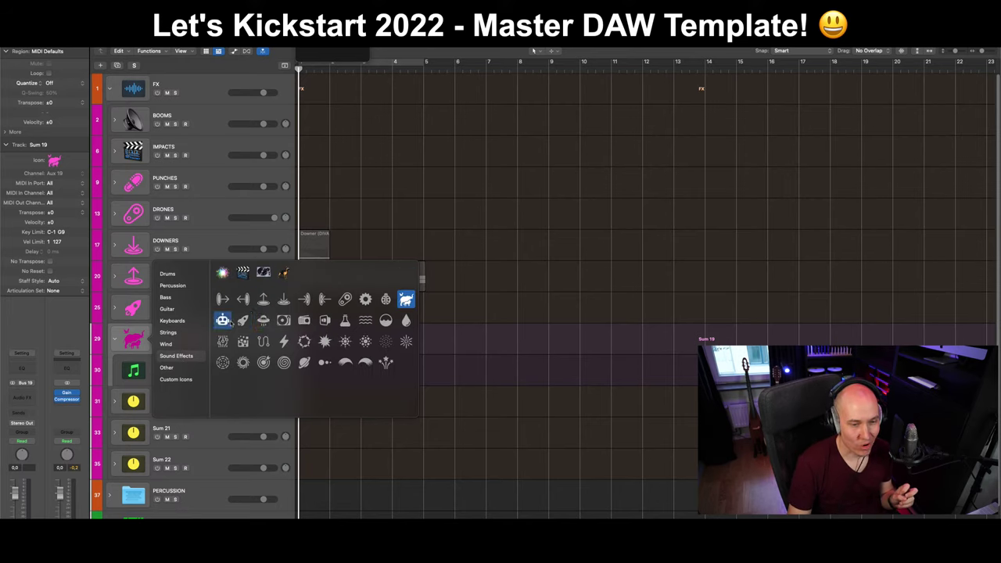
pyautogui.click(225, 322)
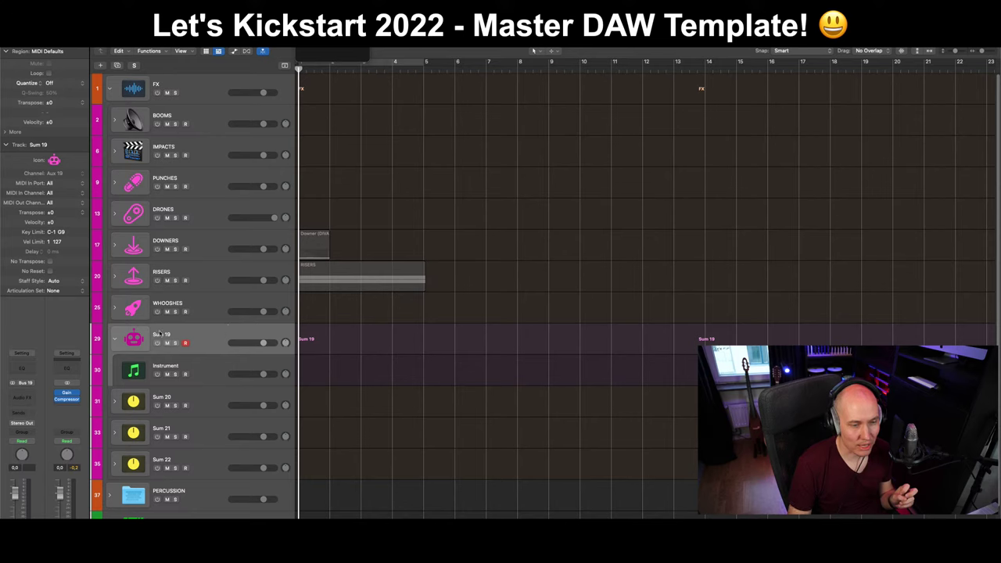
pyautogui.click(145, 335)
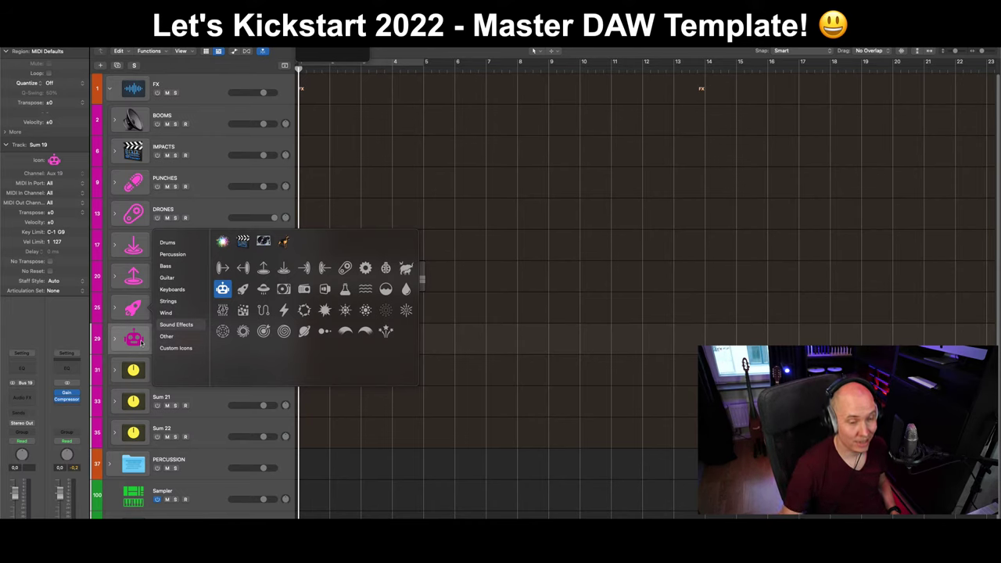
pyautogui.click(141, 342)
pyautogui.click(141, 342)
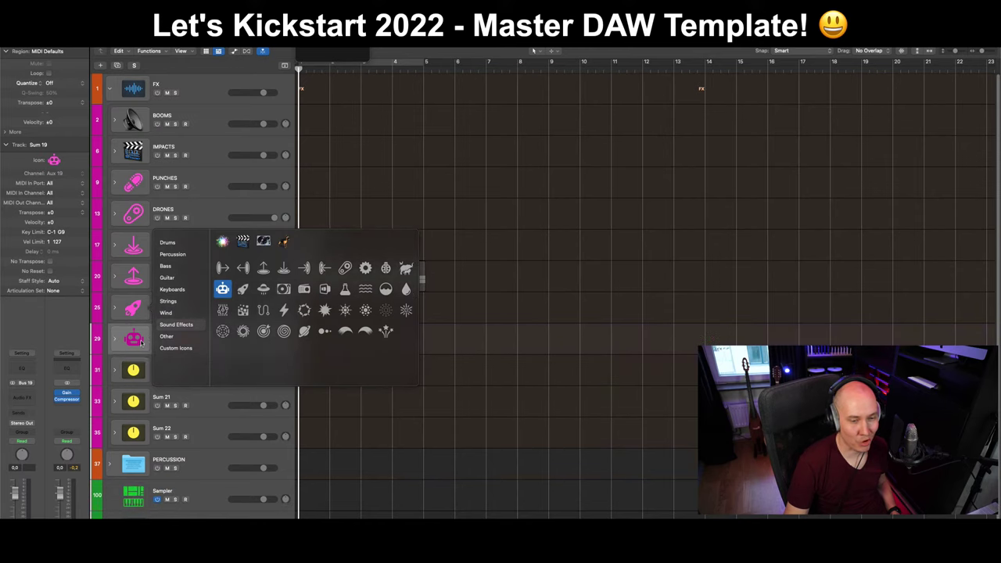
# Change the Sum 19 stack's icon to the laboratory flask from the Sound Effects category and rename the stack HORROR.
pyautogui.click(114, 339)
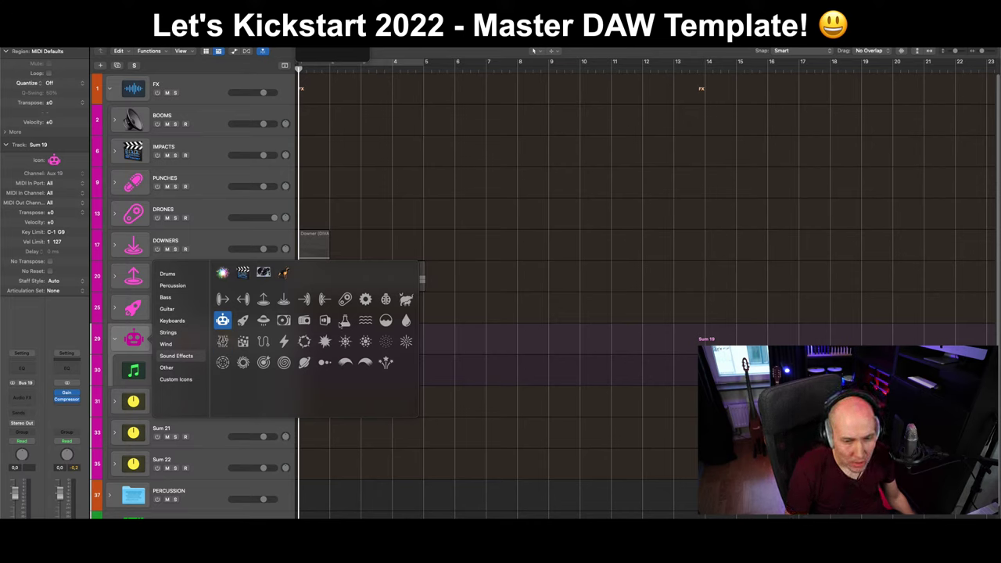
pyautogui.click(345, 322)
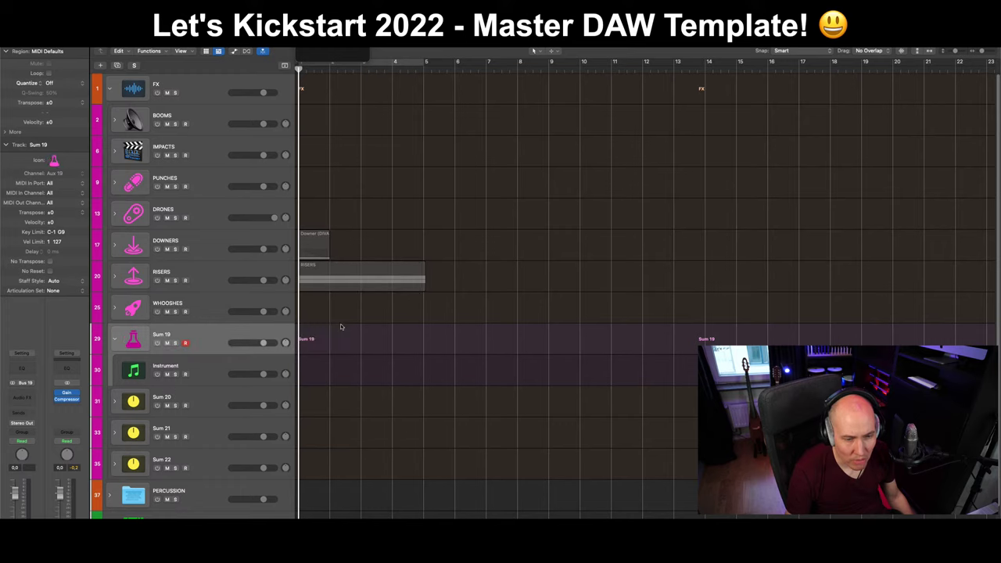
pyautogui.doubleClick(163, 335)
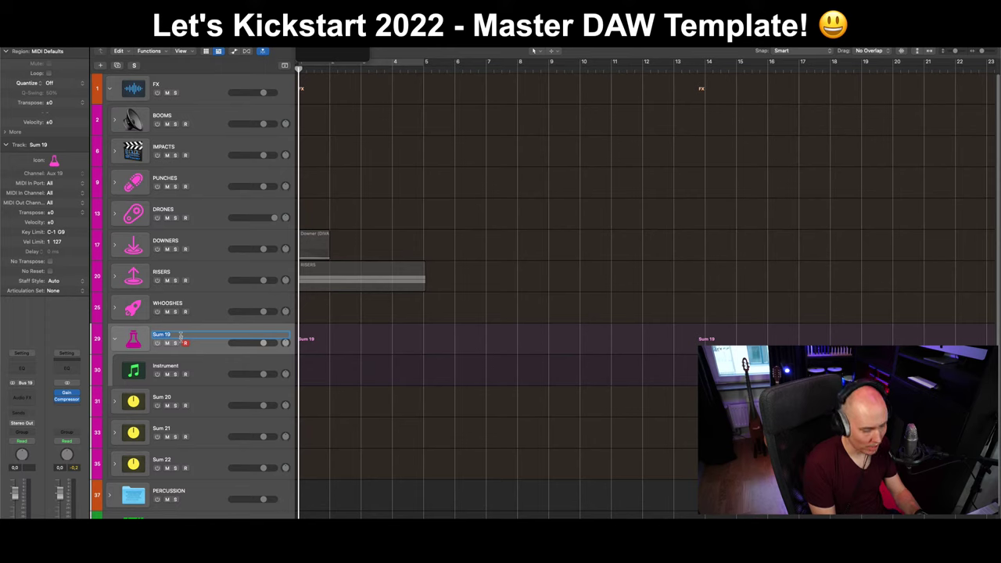
pyautogui.write('HORROR')
pyautogui.press('Return')
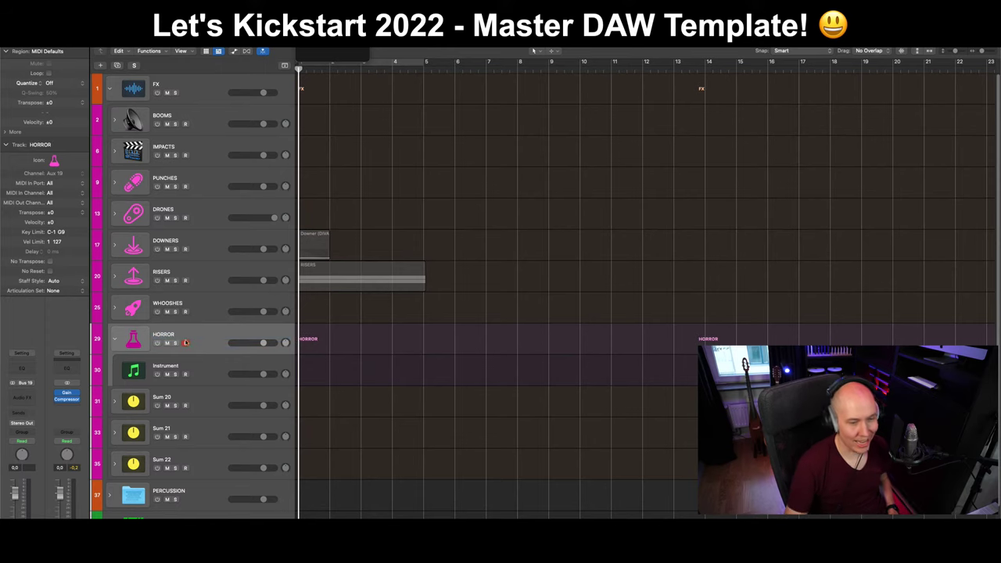
# Select the Instrument track inside the HORROR stack and save the project.
pyautogui.click(200, 374)
pyautogui.click(60, 41)
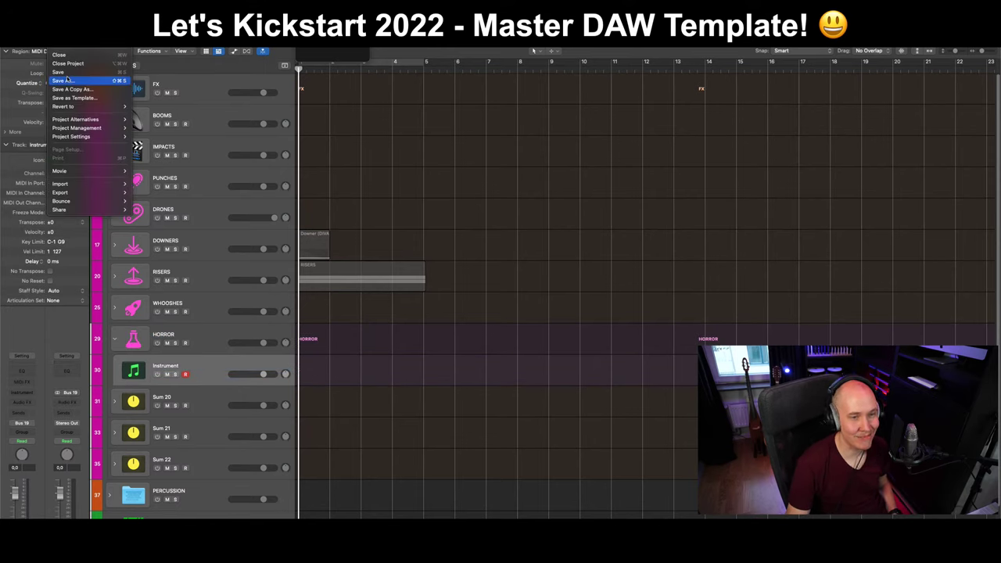
pyautogui.click(61, 72)
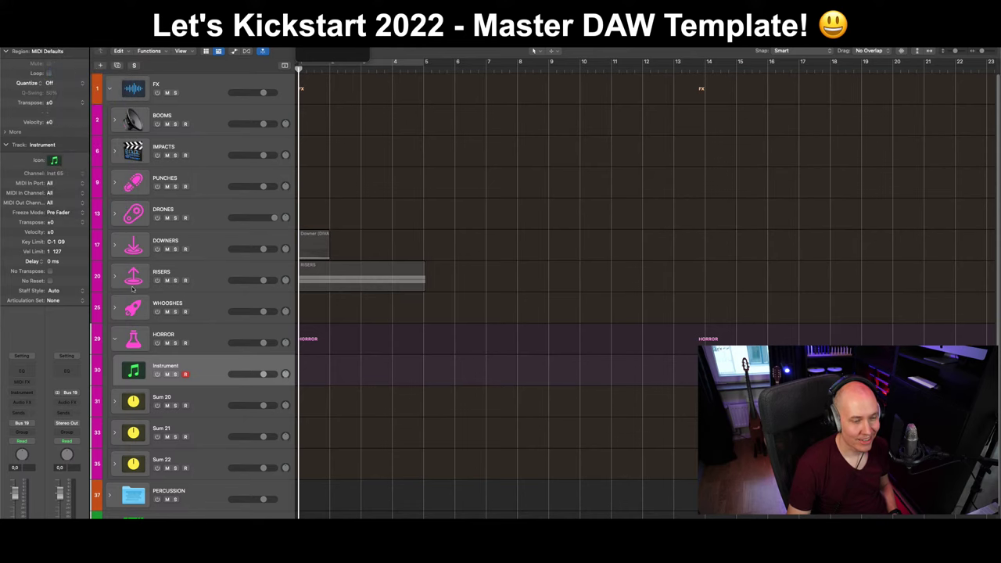
# Give the Instrument track inside HORROR the flask icon from the Sound Effects category and save the project again.
pyautogui.click(139, 372)
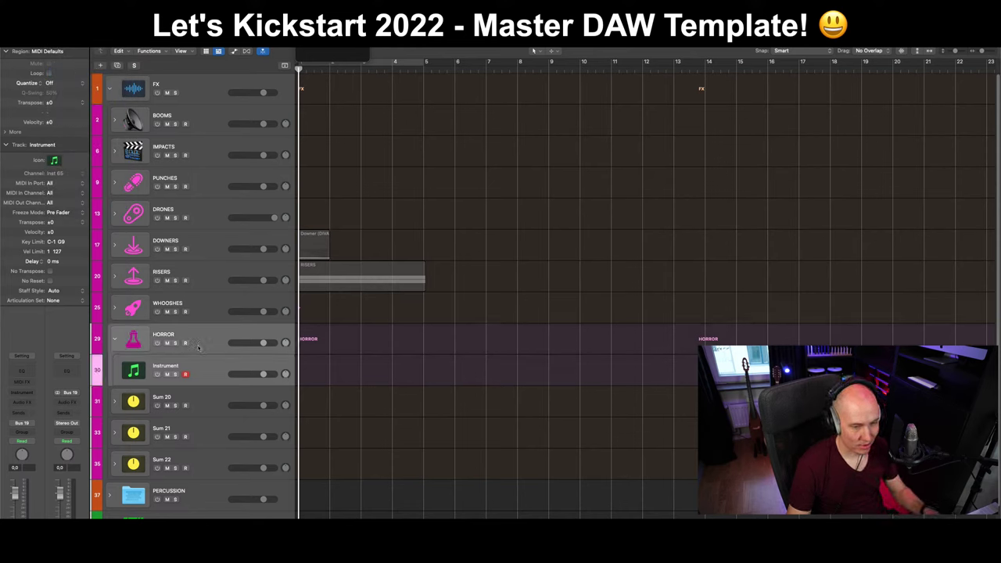
pyautogui.keyDown('ctrl'); pyautogui.click(136, 373); pyautogui.keyUp('ctrl')
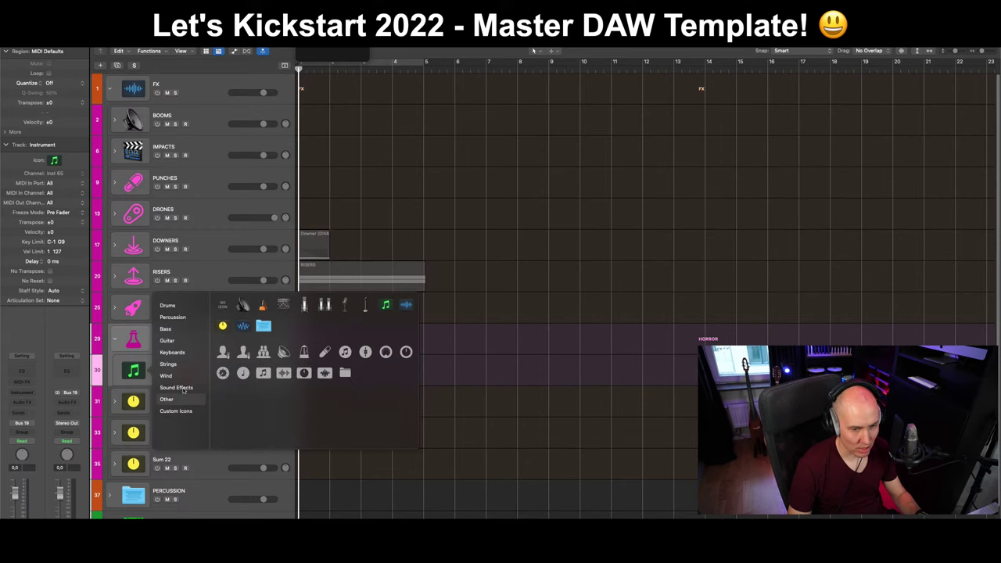
pyautogui.moveTo(183, 388)
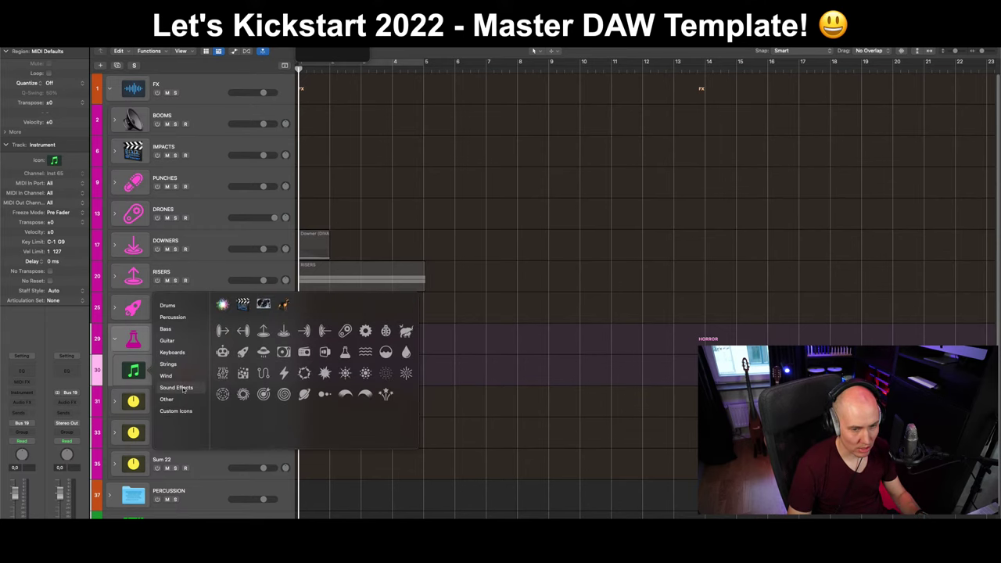
pyautogui.click(345, 353)
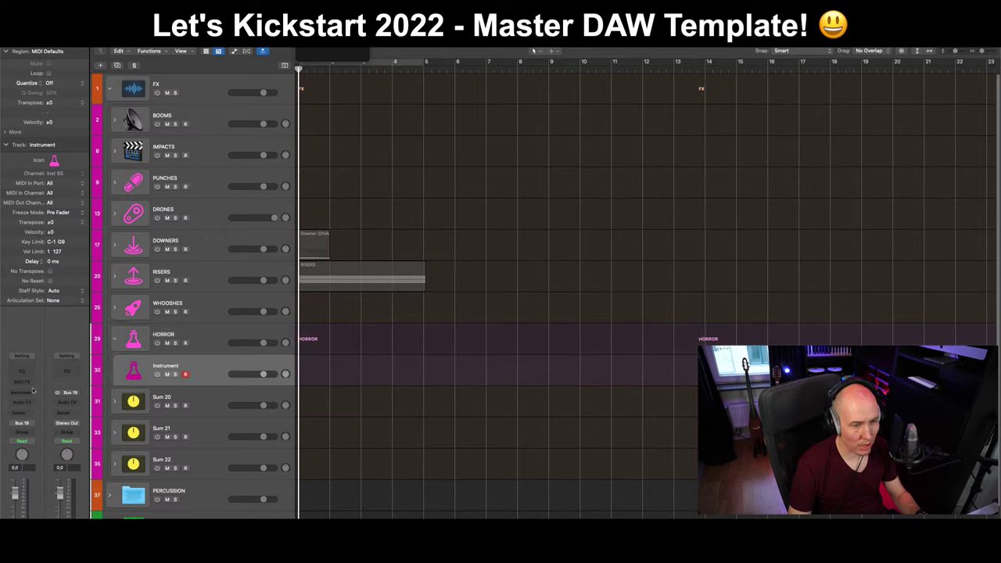
pyautogui.click(118, 51)
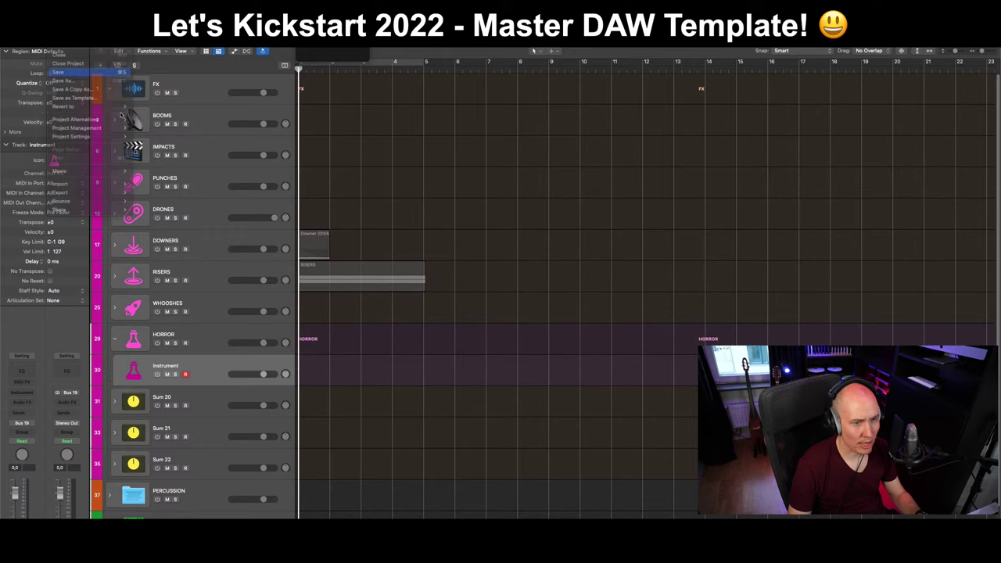
pyautogui.press('Escape')
# Load Omnisphere from the favorite instruments onto the HORROR stack's Instrument track and move its window to uncover the controls.
pyautogui.click(31, 393)
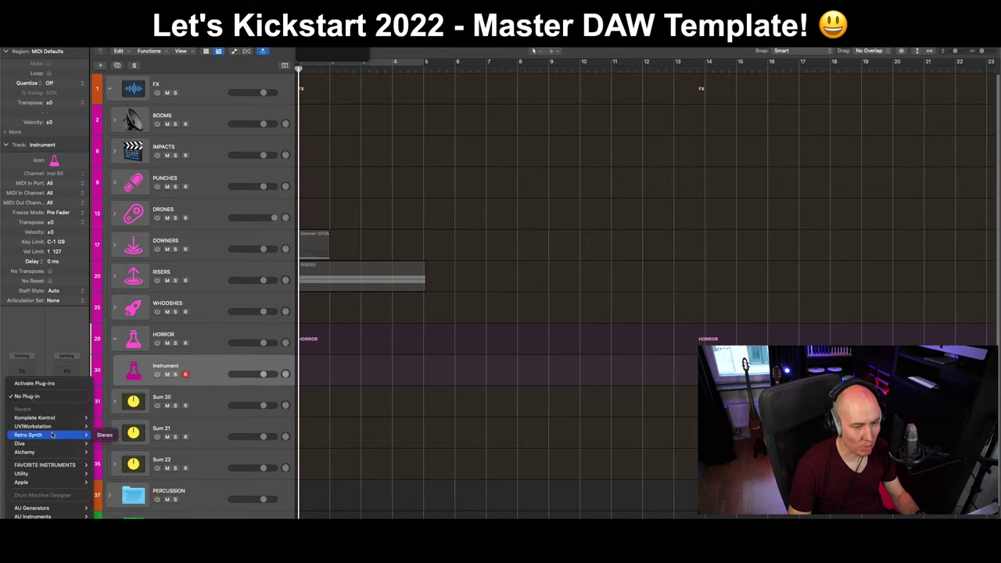
pyautogui.moveTo(56, 457)
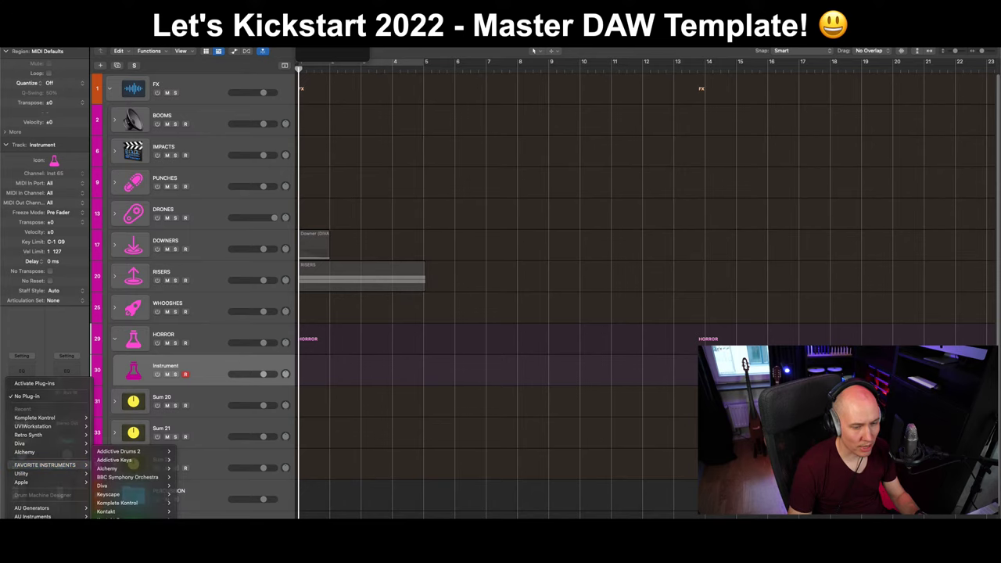
pyautogui.click(118, 517)
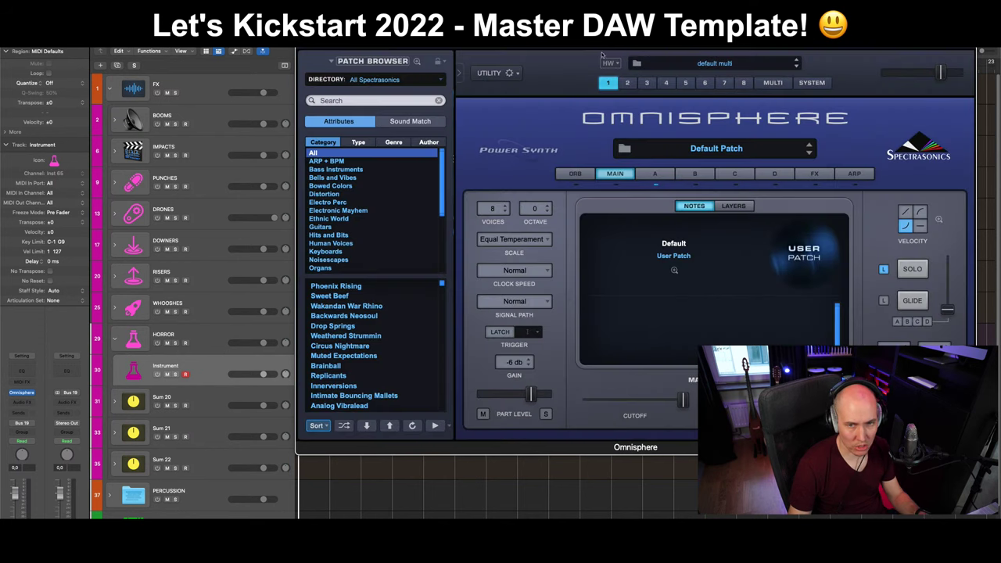
pyautogui.moveTo(604, 55); pyautogui.dragTo(461, 49)
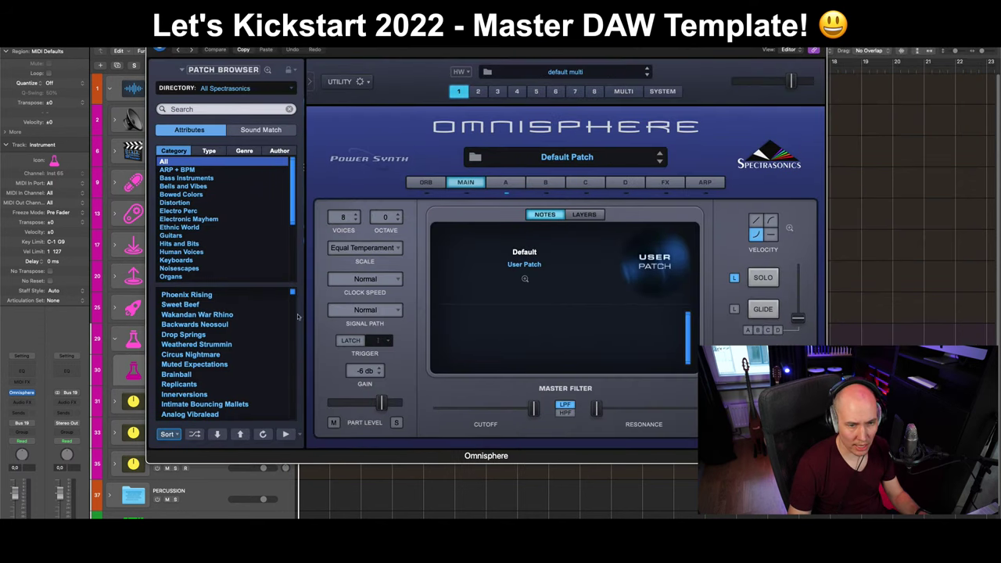
pyautogui.moveTo(296, 293); pyautogui.dragTo(220, 142)
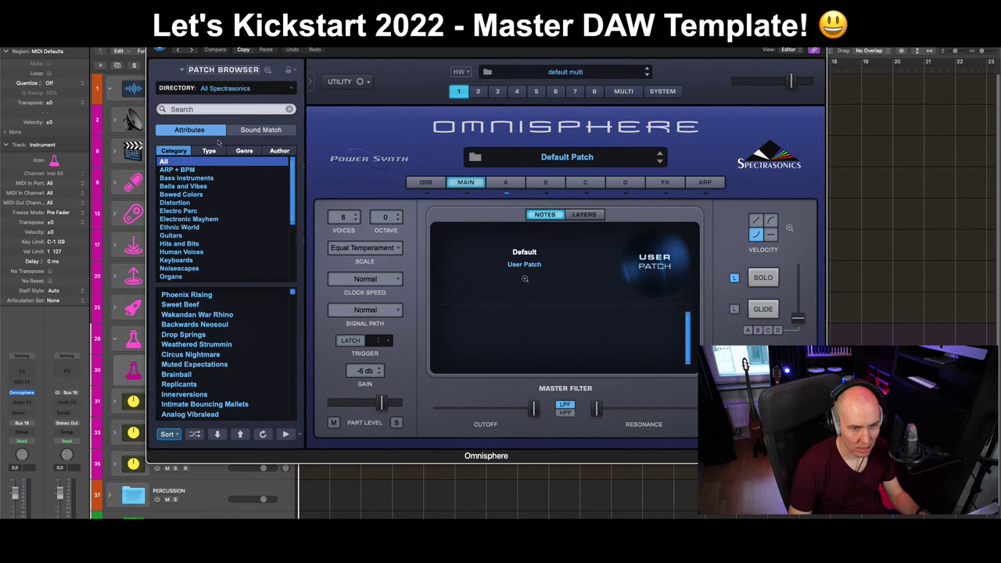
# Open Omnisphere's full Patch Browser, filter by the Noisescapes category and load the patch Flies Attacking the Monkeys.
pyautogui.click(268, 70)
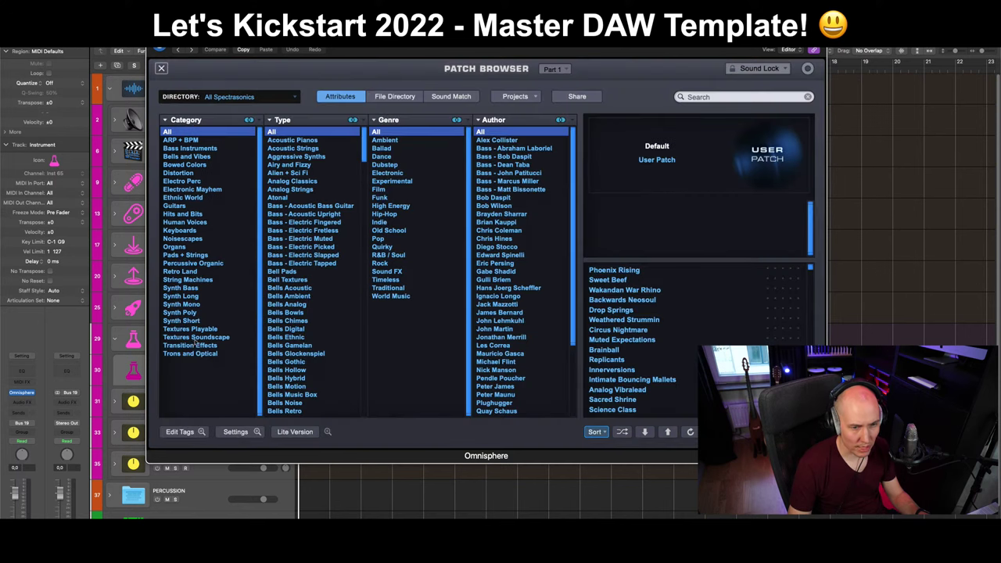
pyautogui.click(190, 239)
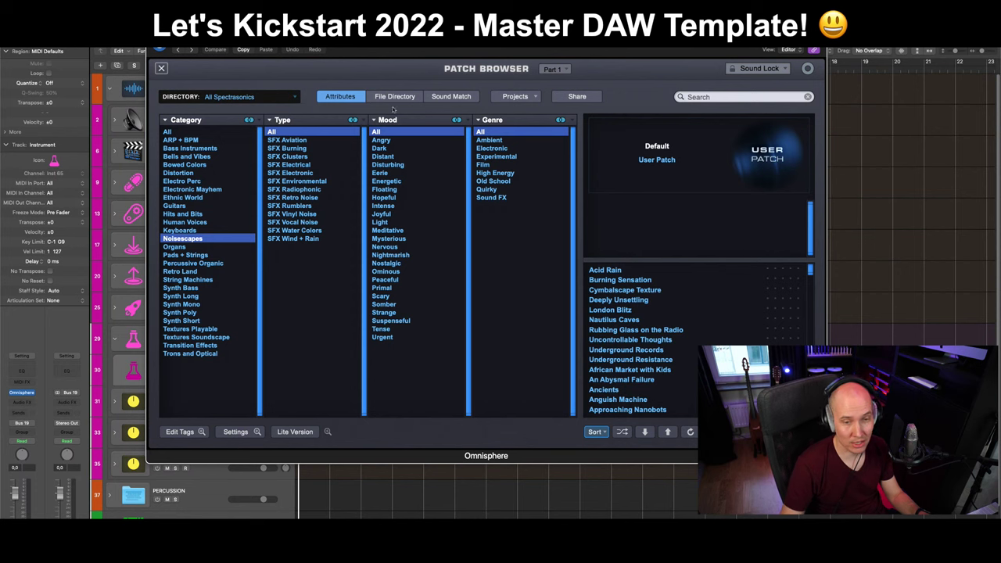
pyautogui.moveTo(426, 36); pyautogui.dragTo(417, 59)
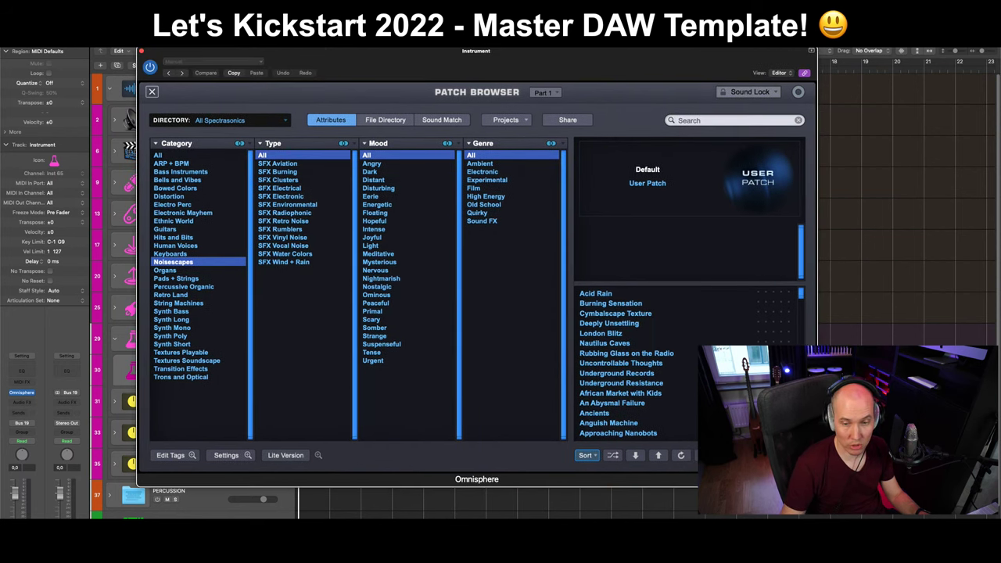
pyautogui.moveTo(801, 296); pyautogui.dragTo(800, 348)
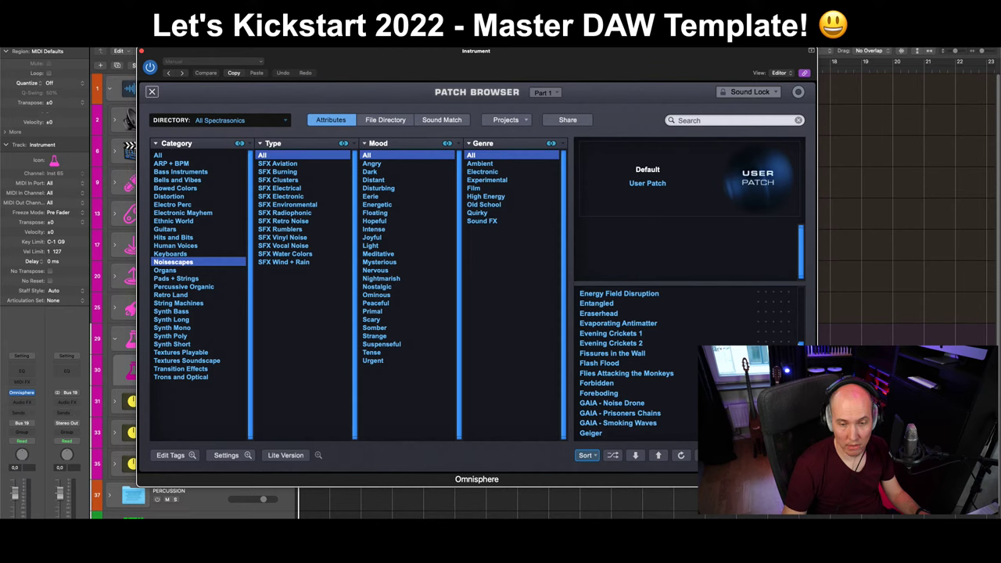
pyautogui.click(618, 375)
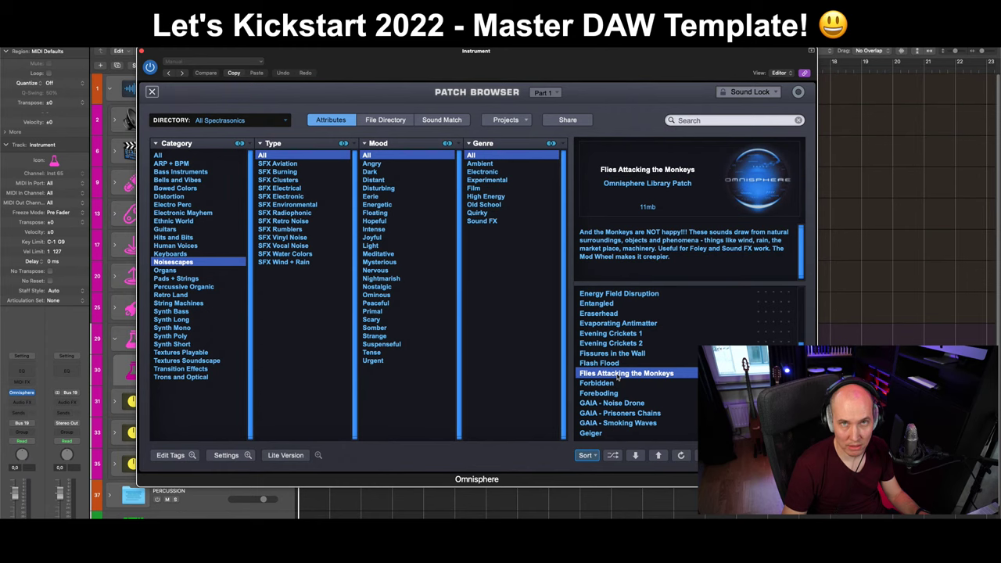
# Hide the Omnisphere window, check the channels in the mixer, and bring the Omnisphere window back.
pyautogui.press('v')
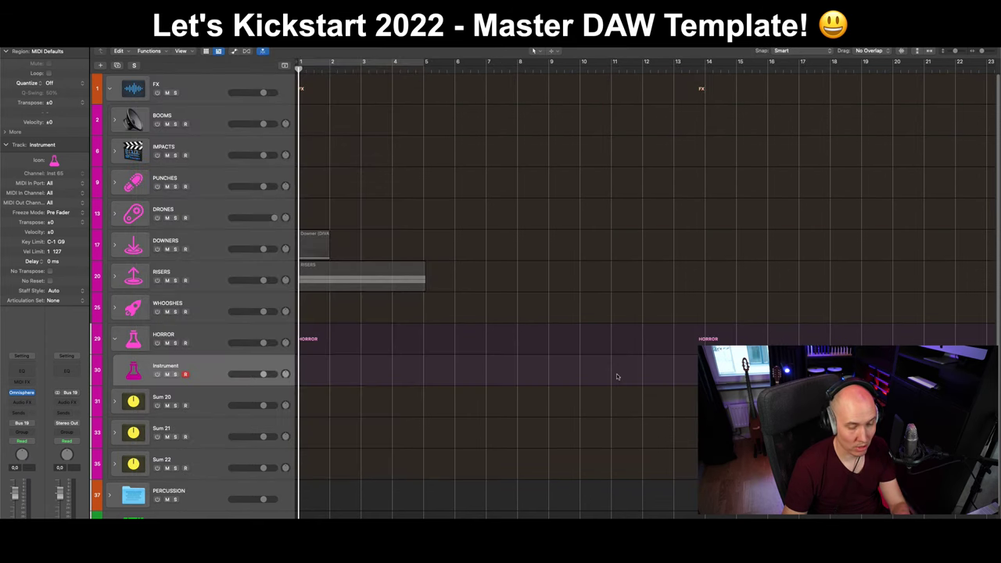
pyautogui.press('x')
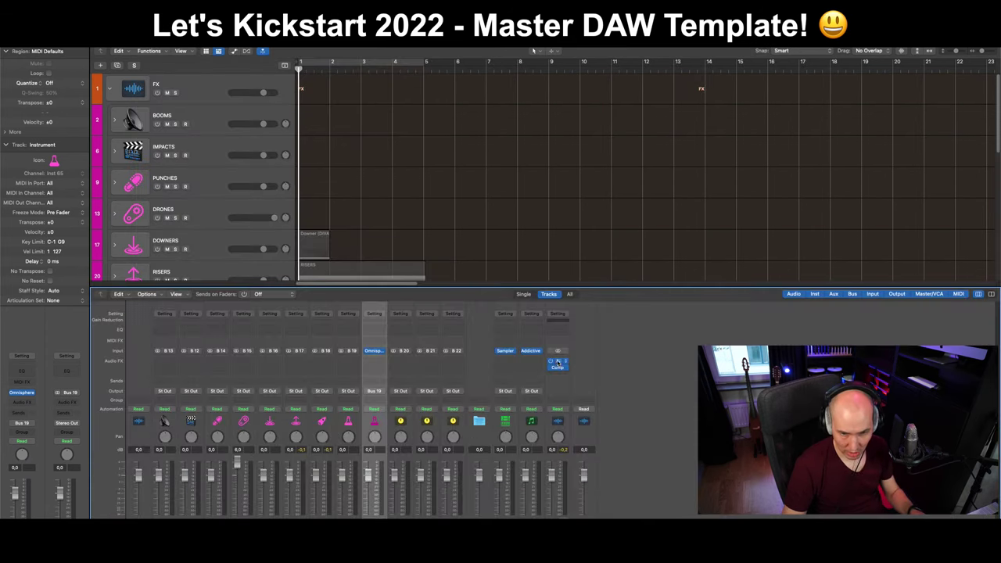
pyautogui.press('x')
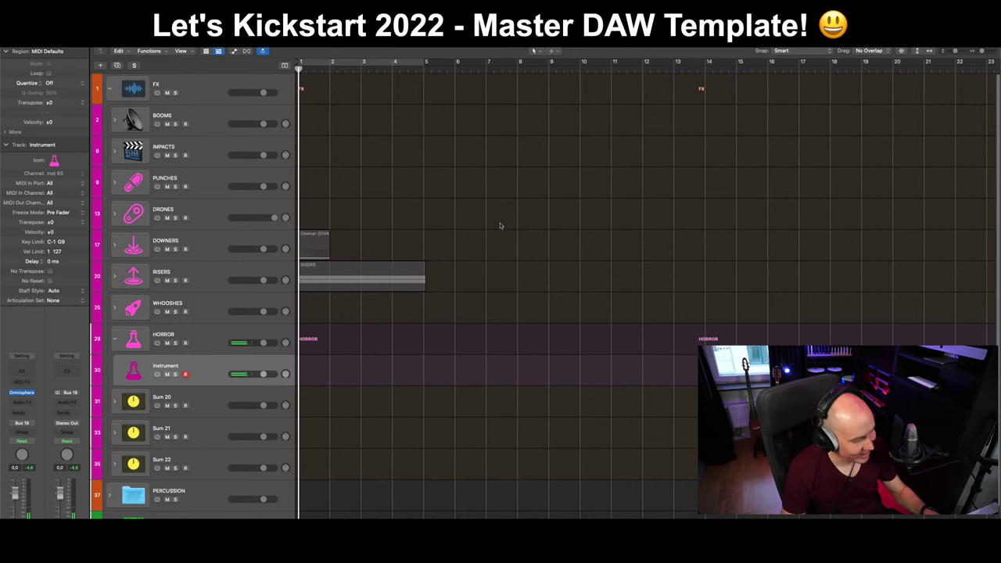
pyautogui.press('v')
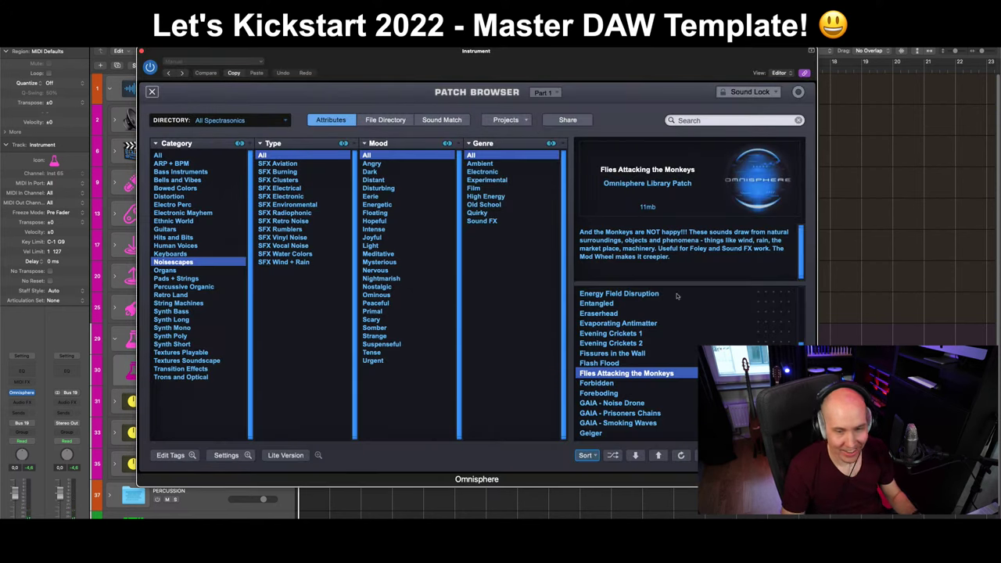
# Try the Flash Flood patch, filter by the Disturbing mood, audition Underground Records and load Underground Resistance.
pyautogui.click(617, 364)
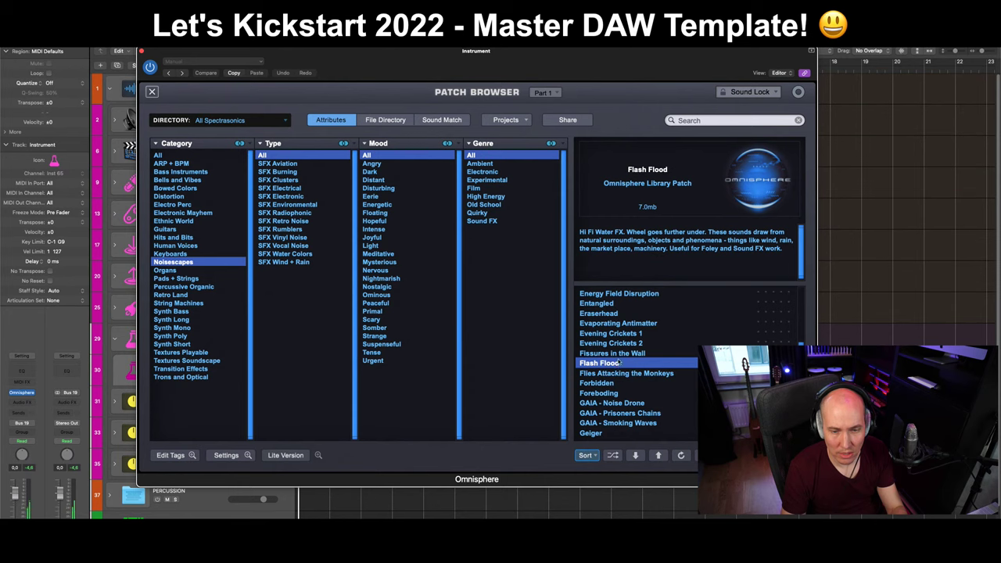
pyautogui.click(393, 190)
pyautogui.moveTo(463, 72); pyautogui.dragTo(436, 38)
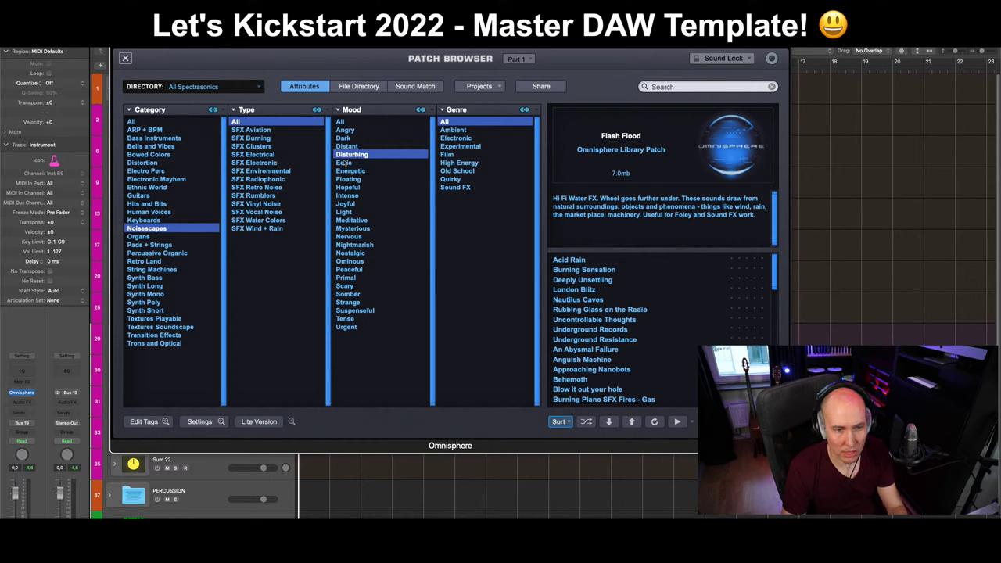
pyautogui.click(610, 350)
pyautogui.click(611, 331)
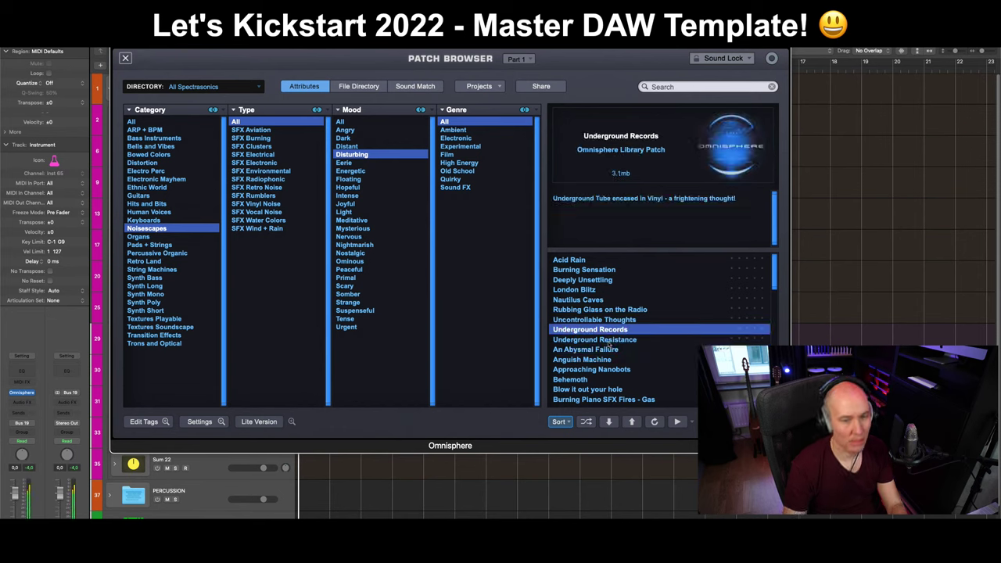
pyautogui.click(608, 341)
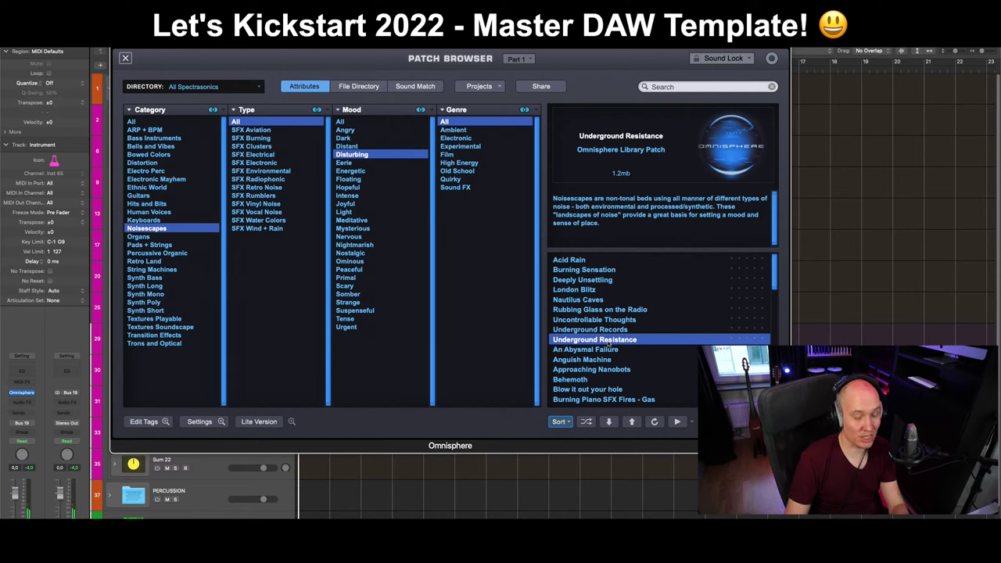
# Close the Omnisphere window, rename the HORROR stack's Instrument track as Horror (Omnisphere), and save the project.
pyautogui.press('super+w')
pyautogui.doubleClick(163, 367)
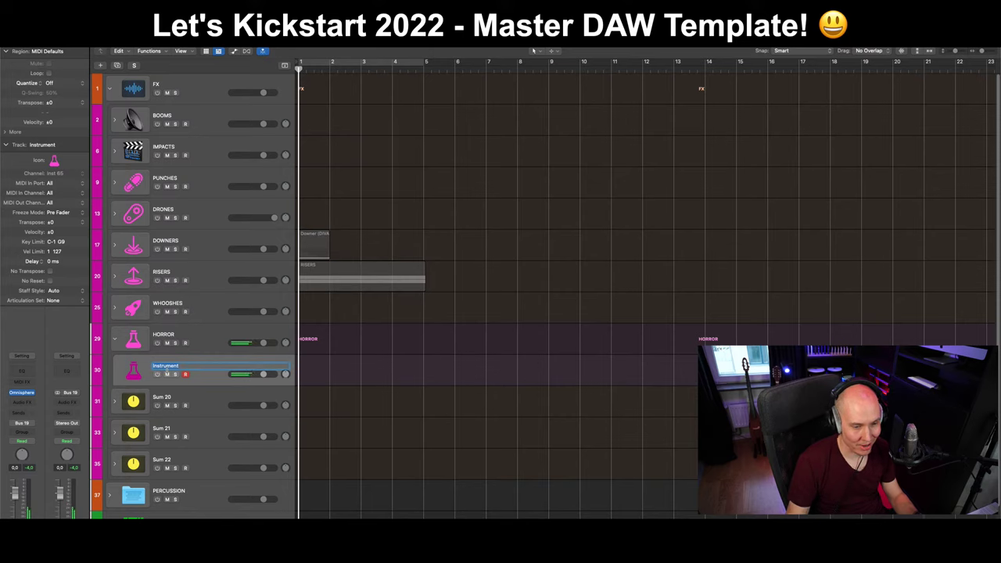
pyautogui.write('Horror')
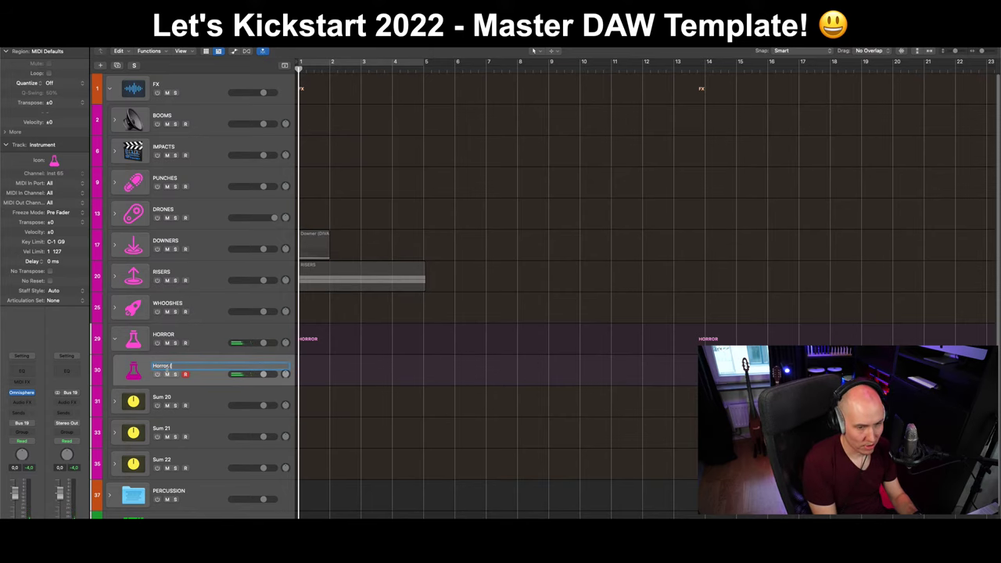
pyautogui.write(' (Omnisphere)')
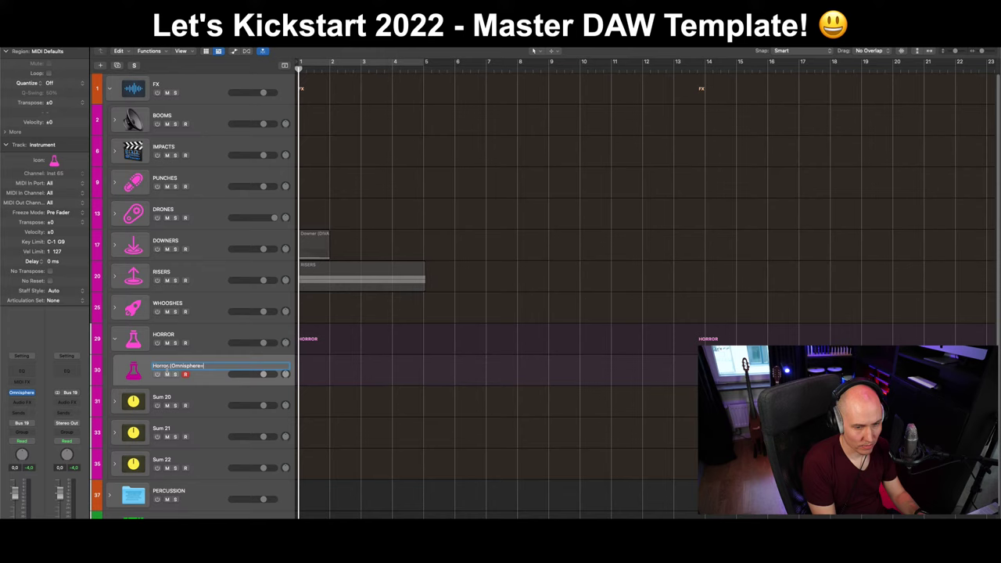
pyautogui.press('Return')
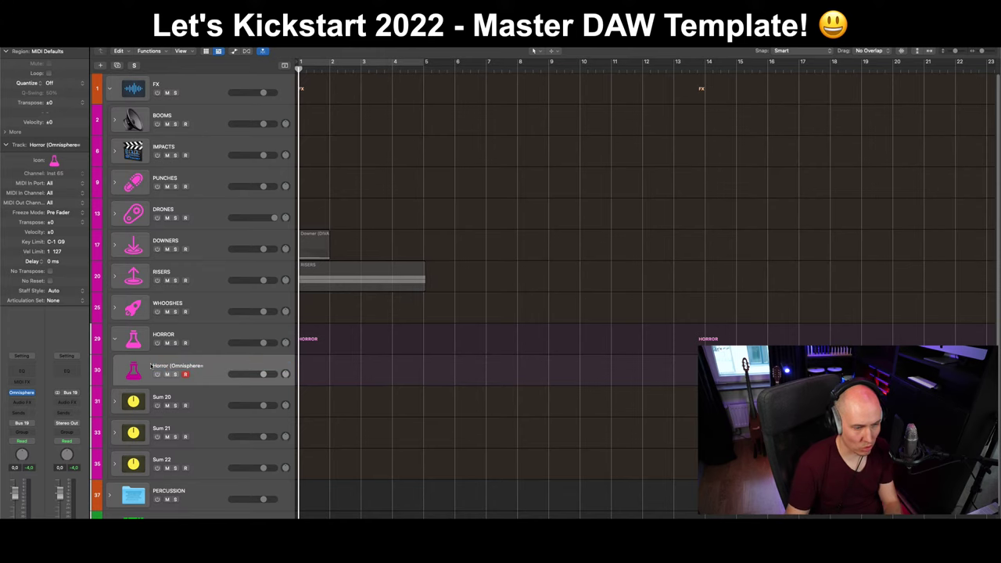
pyautogui.doubleClick(204, 367)
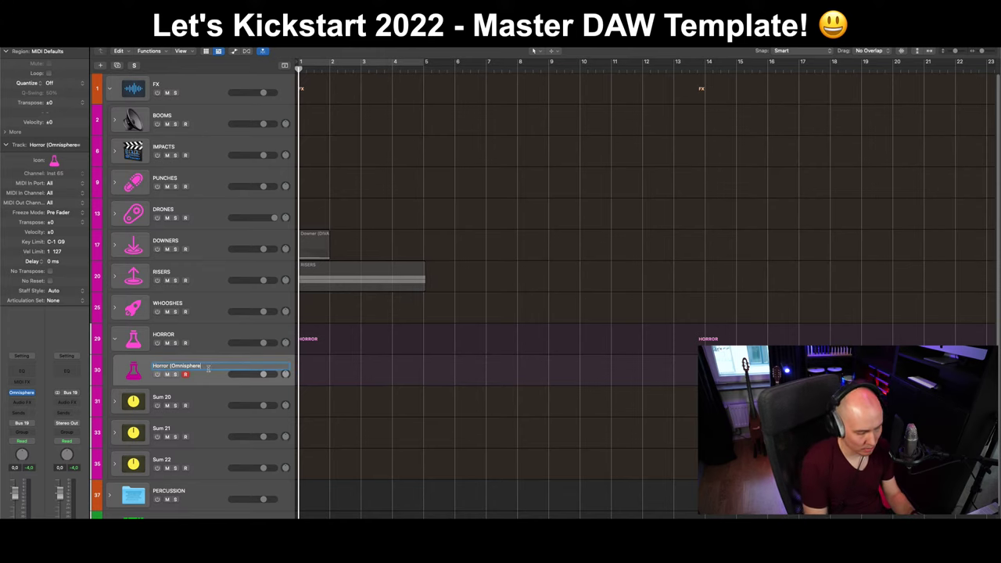
pyautogui.press('Return')
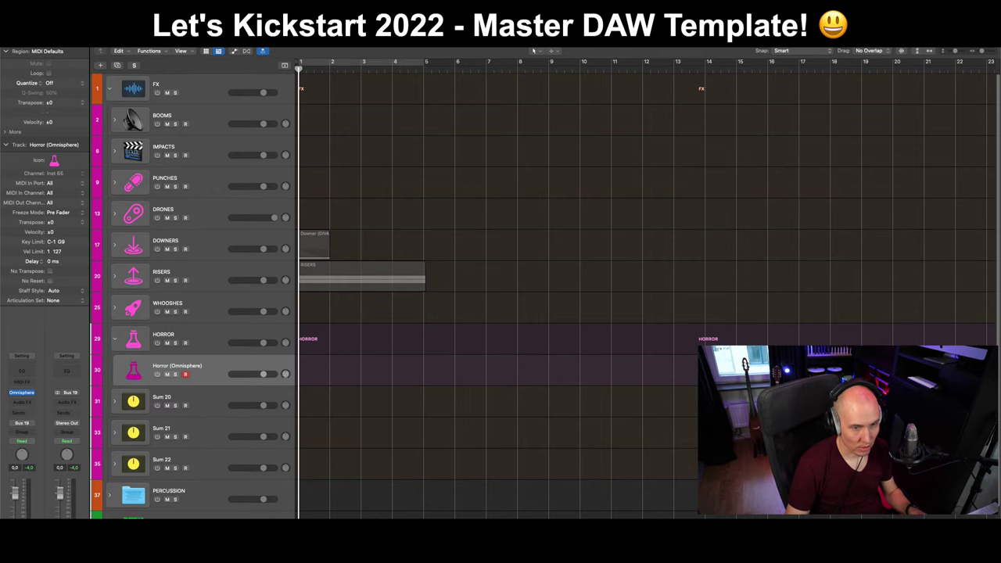
pyautogui.click(63, 43)
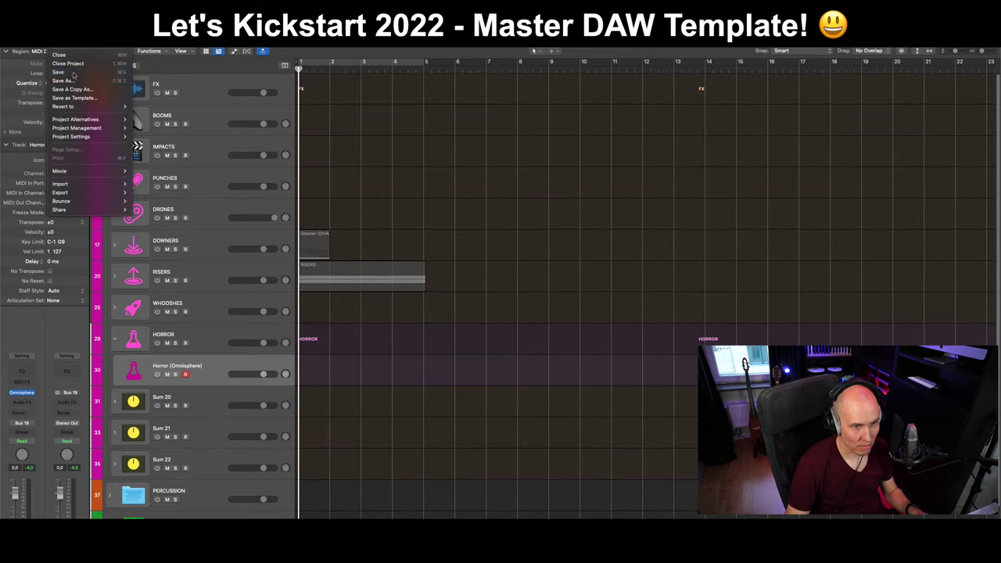
pyautogui.click(86, 73)
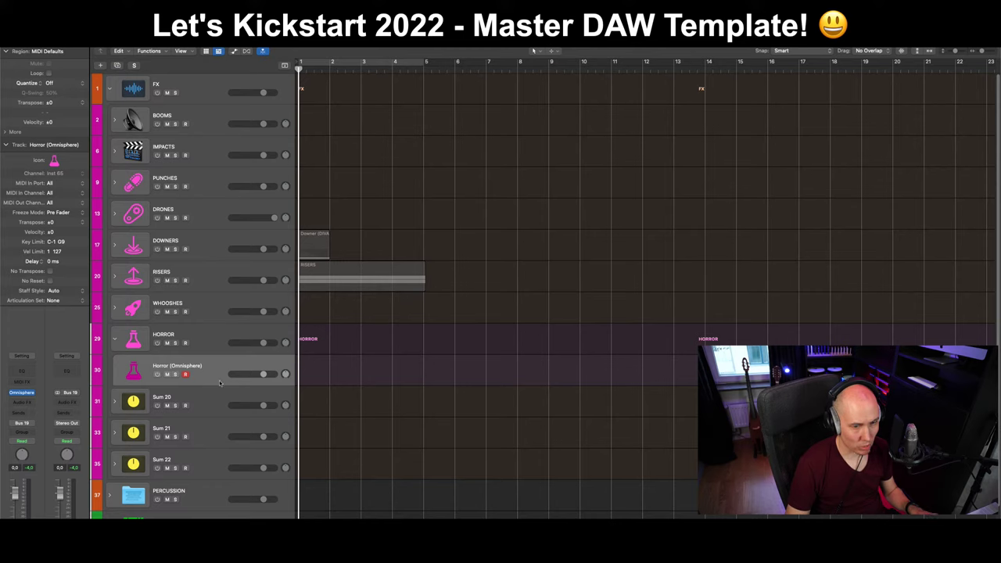
# Duplicate the Horror (Omnisphere) track with its settings, and on the switched-on copy replace Omnisphere with Komplete Kontrol in stereo.
pyautogui.click(117, 65)
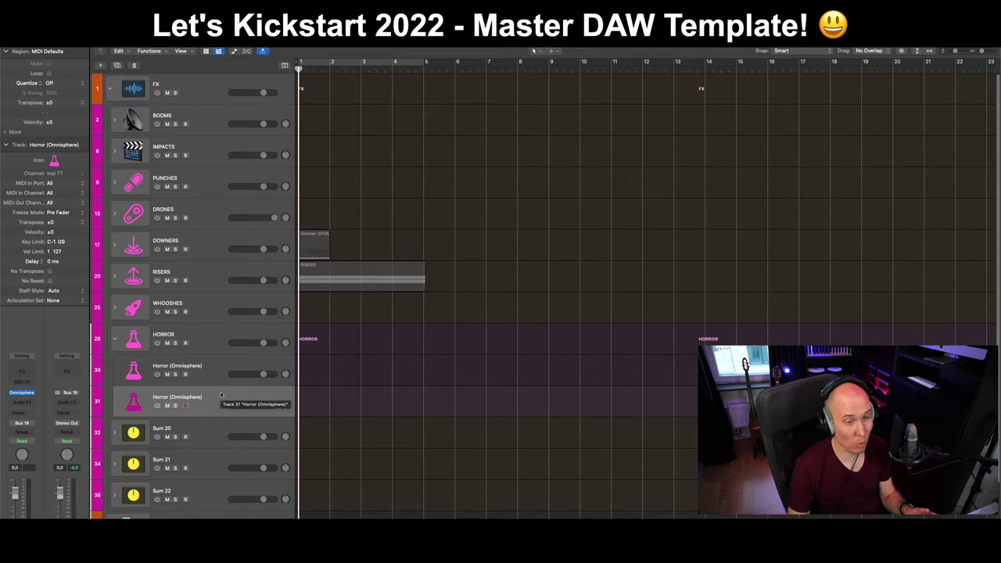
pyautogui.click(156, 405)
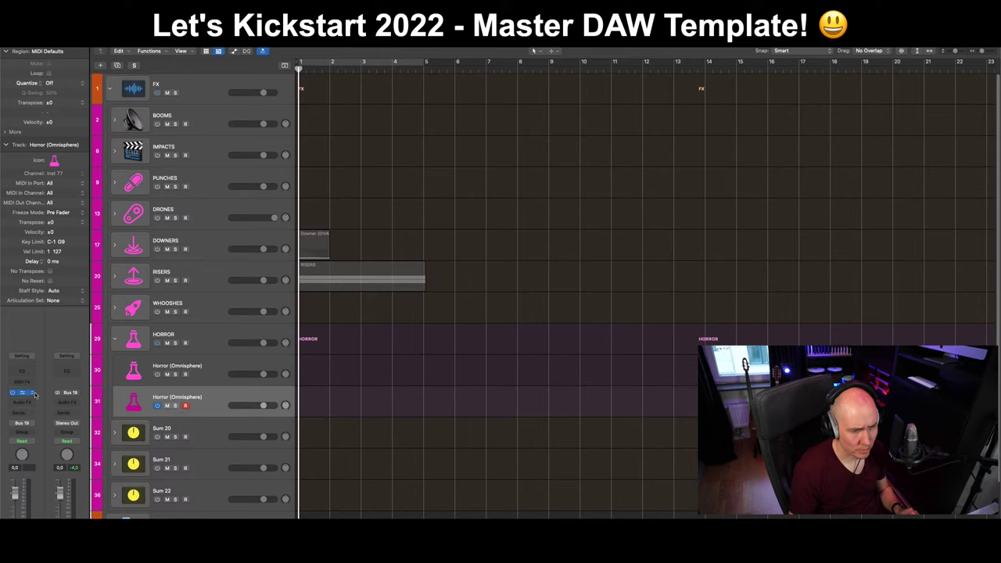
pyautogui.click(37, 395)
pyautogui.moveTo(78, 439)
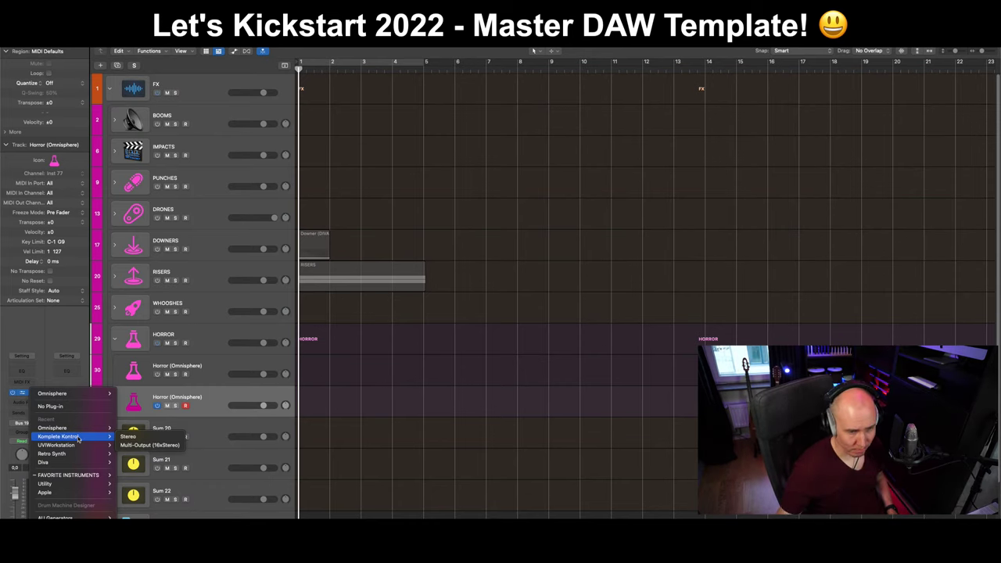
pyautogui.click(472, 433)
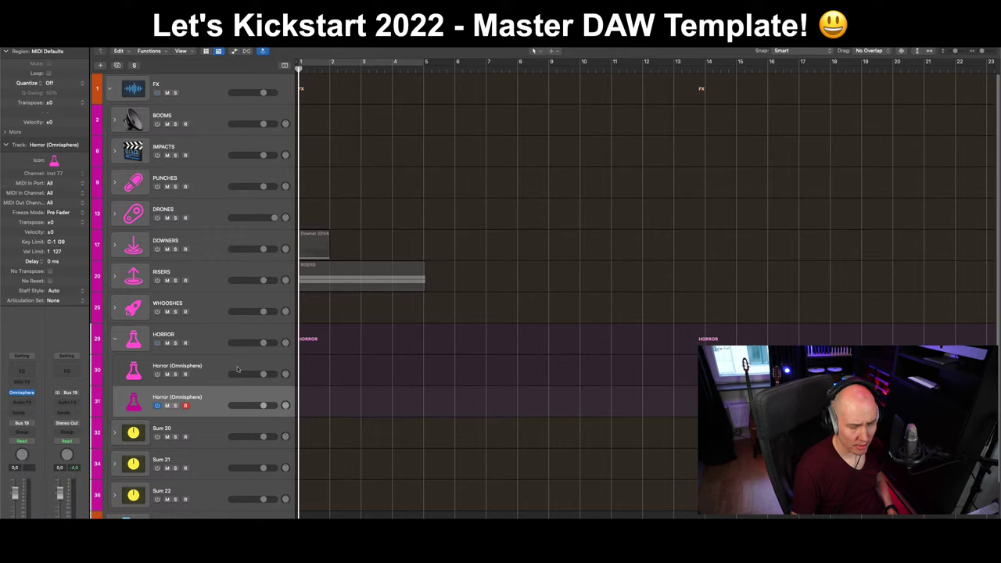
pyautogui.click(22, 391)
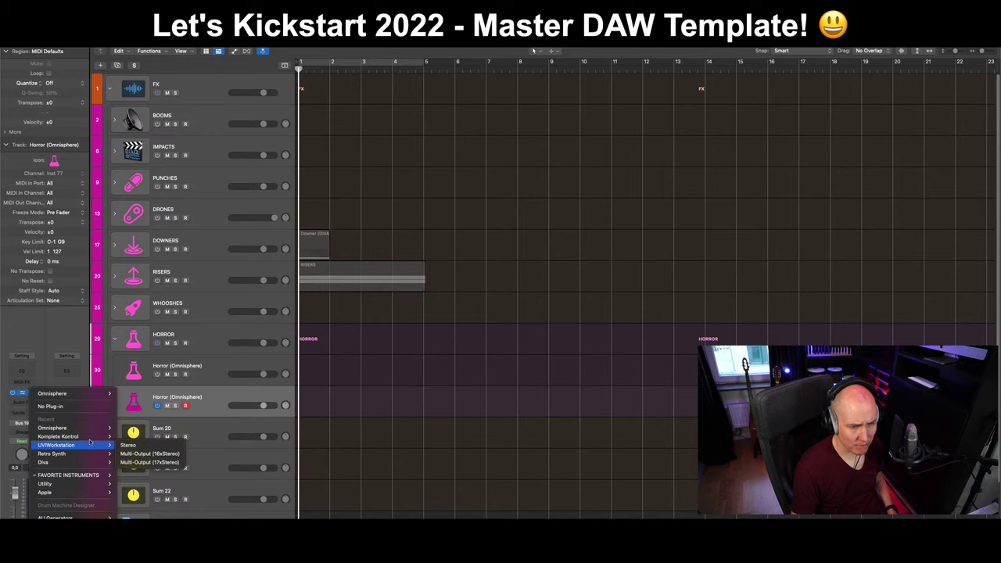
pyautogui.click(129, 436)
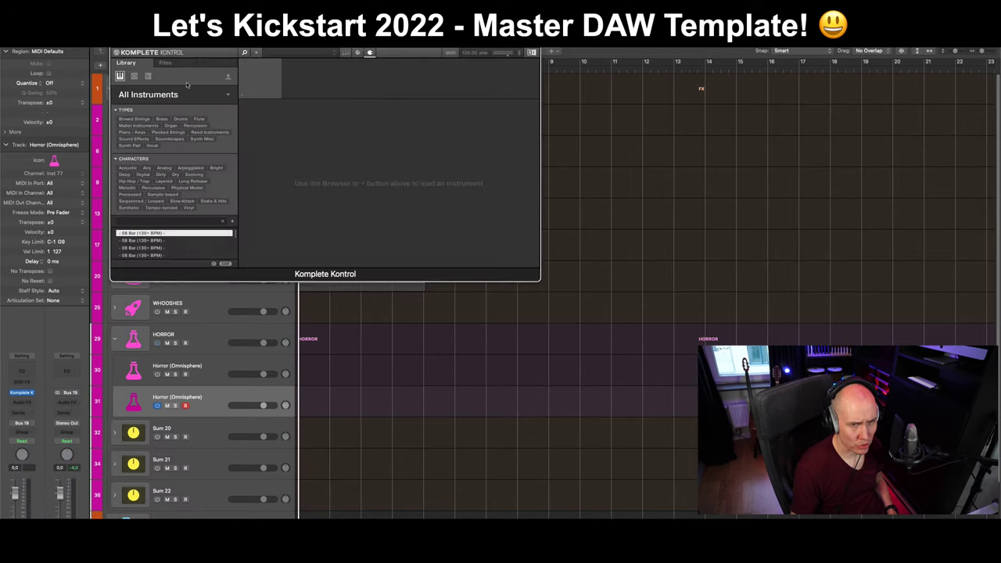
# Browse Komplete Kontrol's files to the Gravity library's Instruments folder, look inside Hits, and open the Stings folder.
pyautogui.click(169, 64)
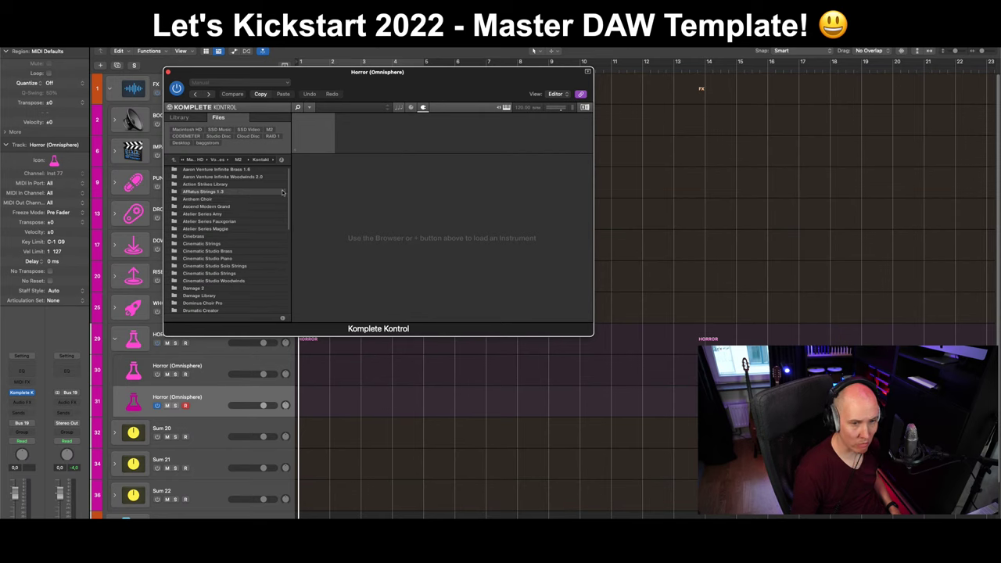
pyautogui.moveTo(290, 191); pyautogui.dragTo(289, 247)
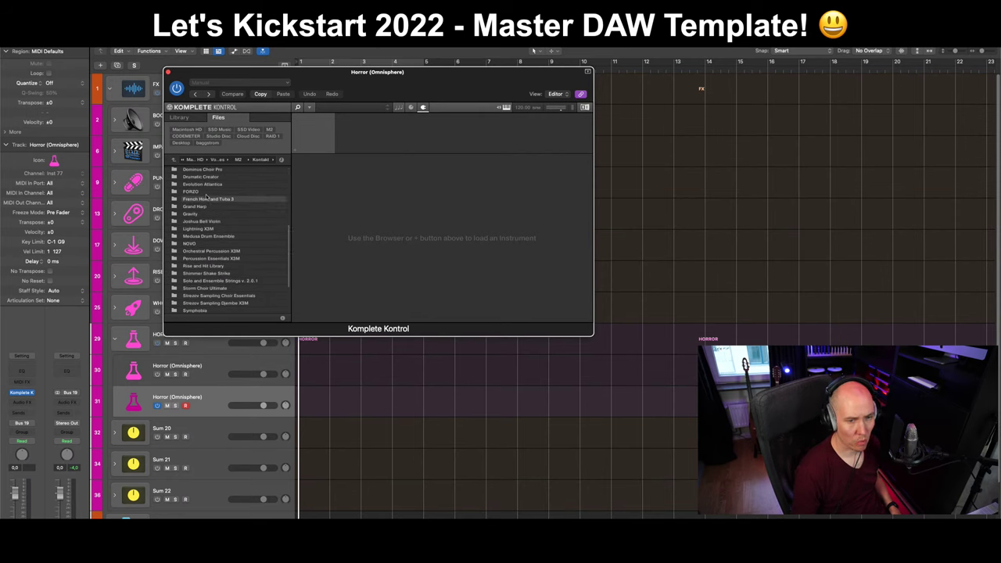
pyautogui.doubleClick(203, 214)
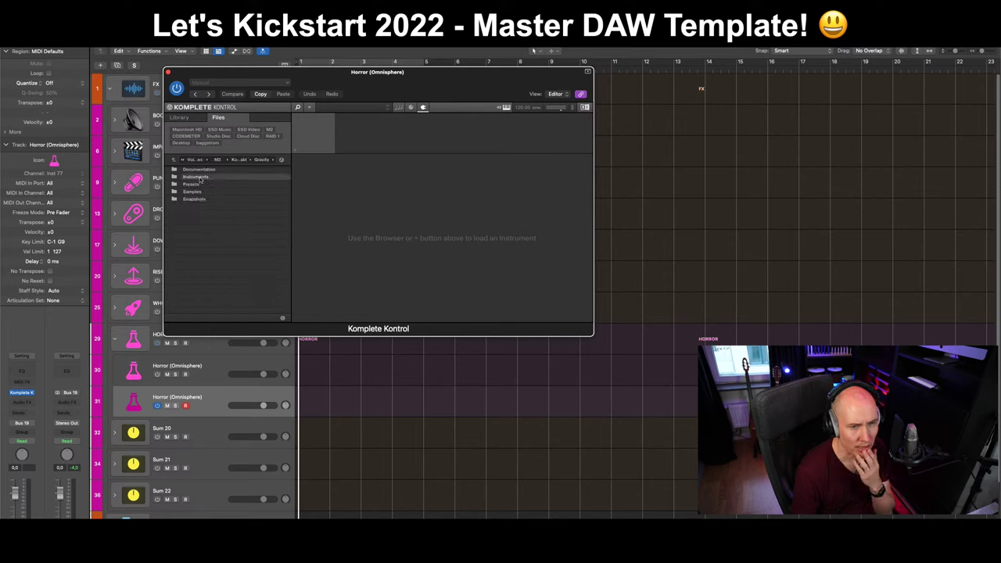
pyautogui.doubleClick(199, 177)
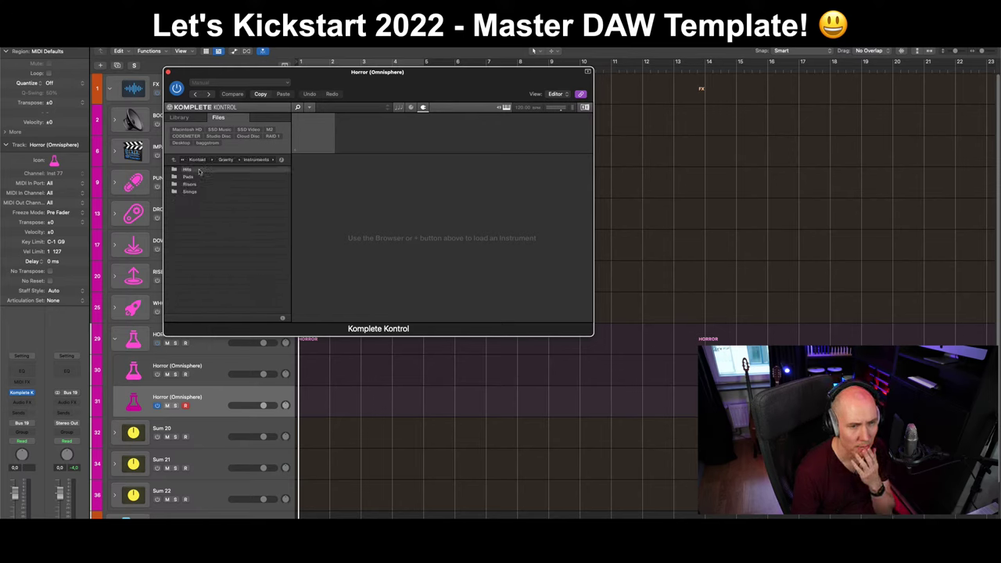
pyautogui.doubleClick(198, 169)
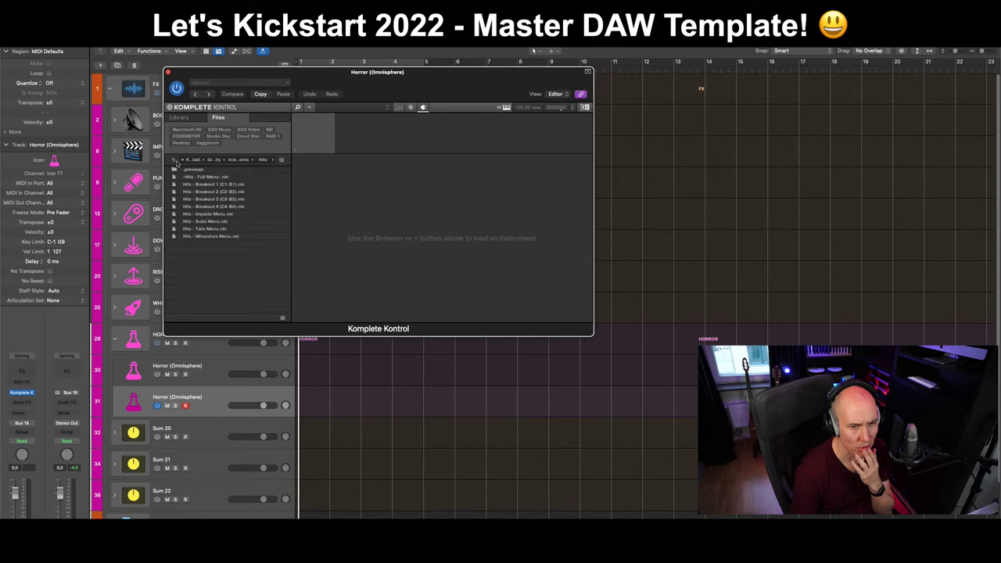
pyautogui.click(174, 160)
pyautogui.doubleClick(199, 192)
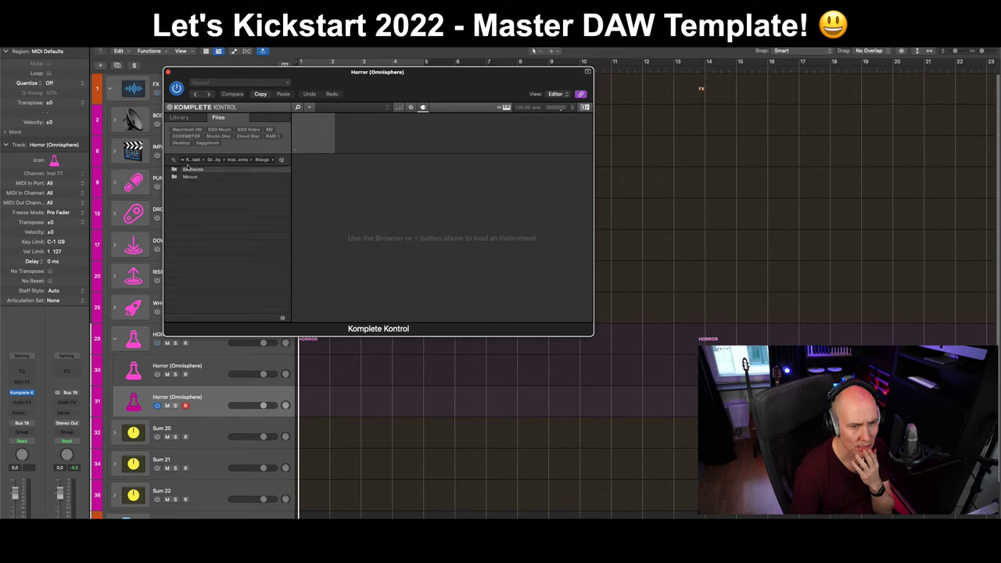
# Load the Gravity patch Black Hole 2 (C#1).nki from the Elements > Disturbing Metals Reverses folder and reposition the plug-in window.
pyautogui.doubleClick(185, 170)
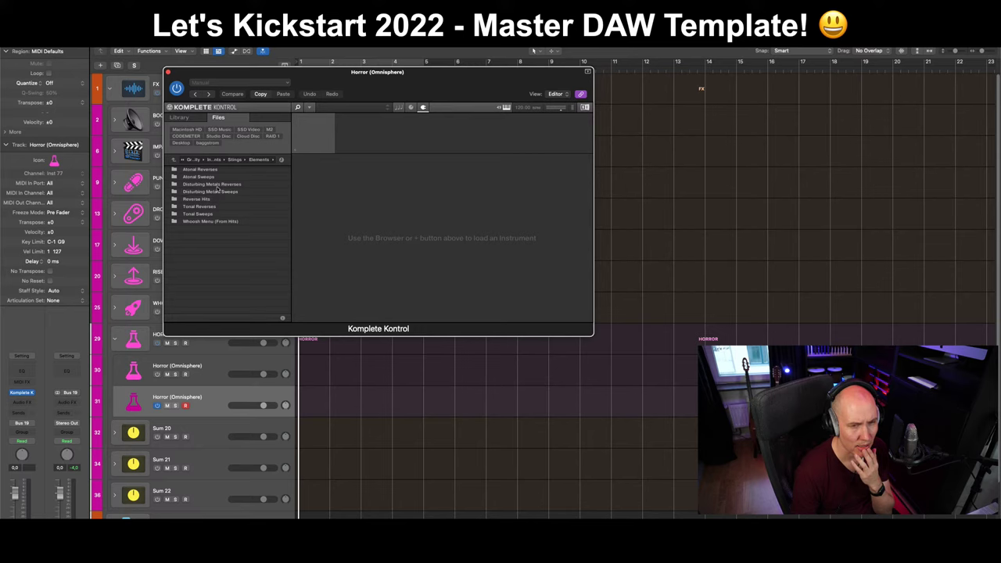
pyautogui.doubleClick(218, 184)
pyautogui.click(218, 191)
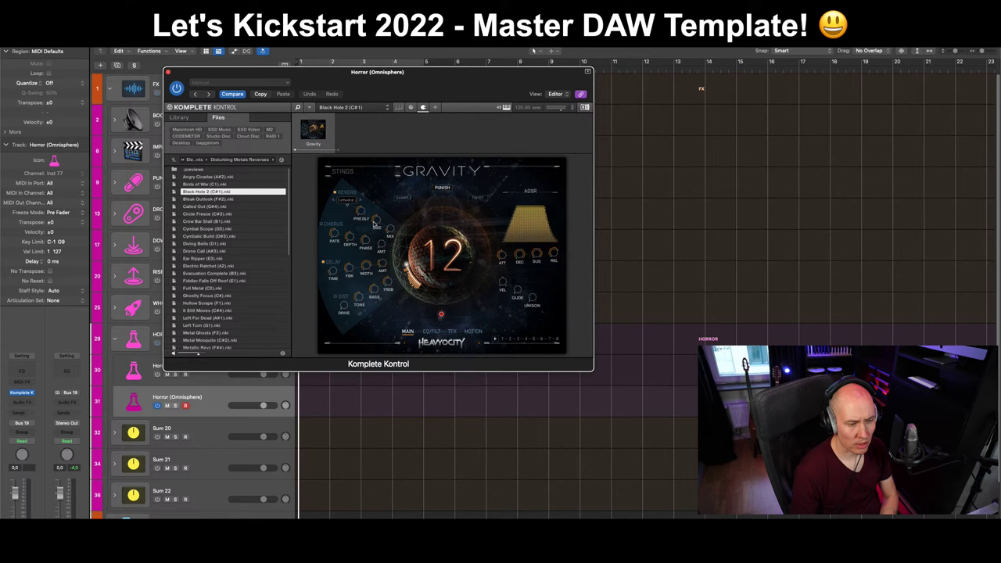
pyautogui.moveTo(358, 97); pyautogui.dragTo(471, 113)
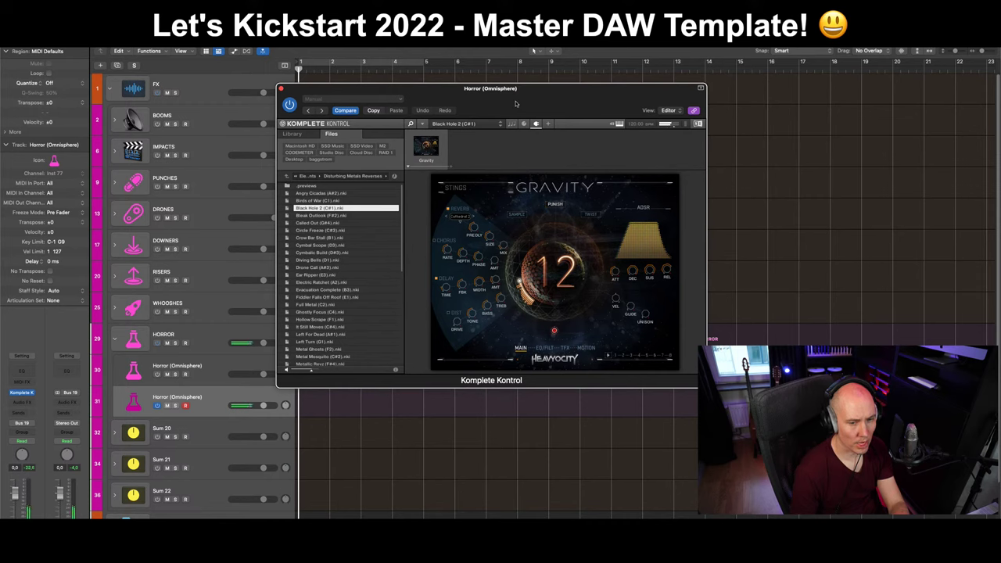
pyautogui.moveTo(516, 104); pyautogui.dragTo(524, 122)
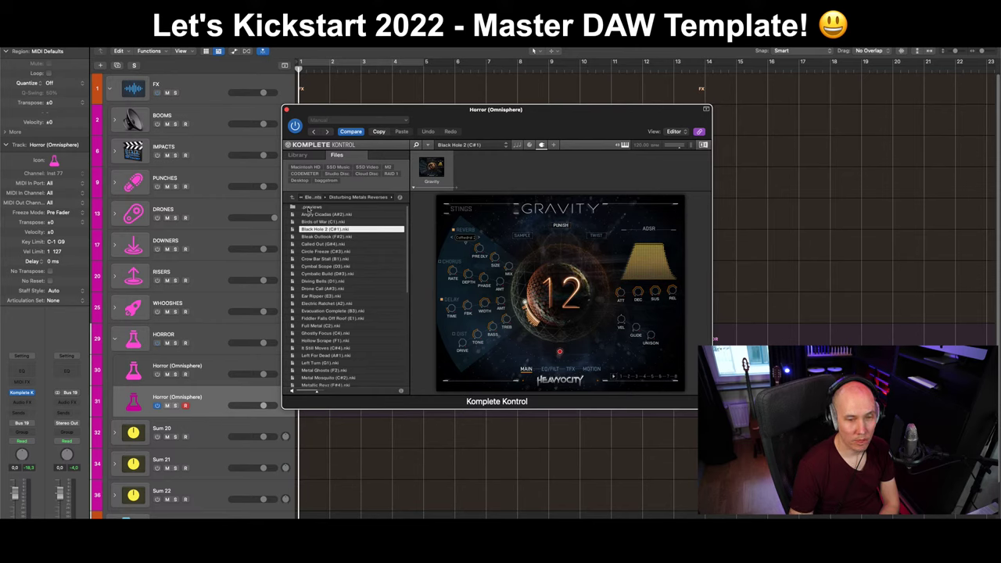
# Load Crow Bar Stall (B1) from the Disturbing Metals Reverses folder in place of the current Gravity patch.
pyautogui.click(293, 198)
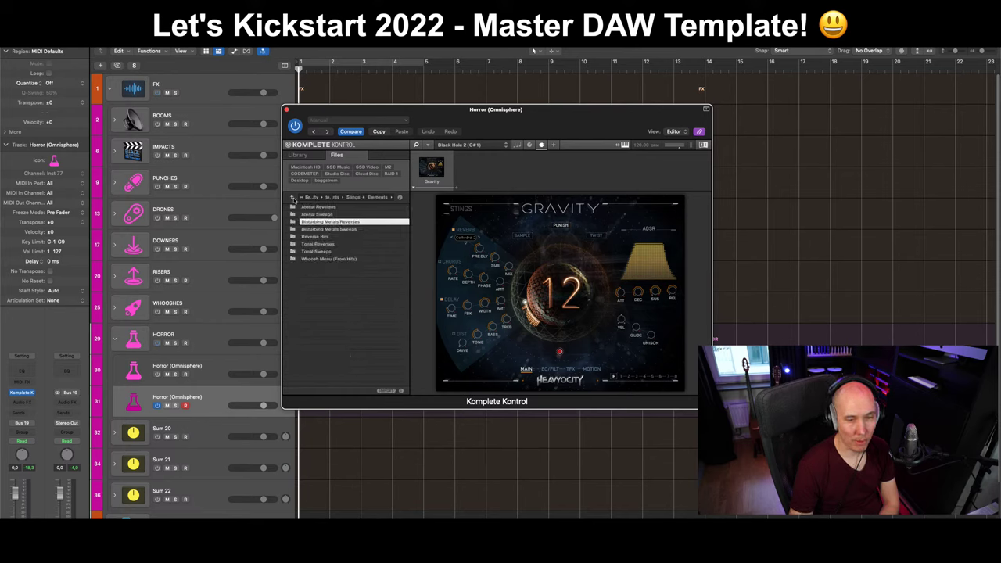
pyautogui.doubleClick(325, 222)
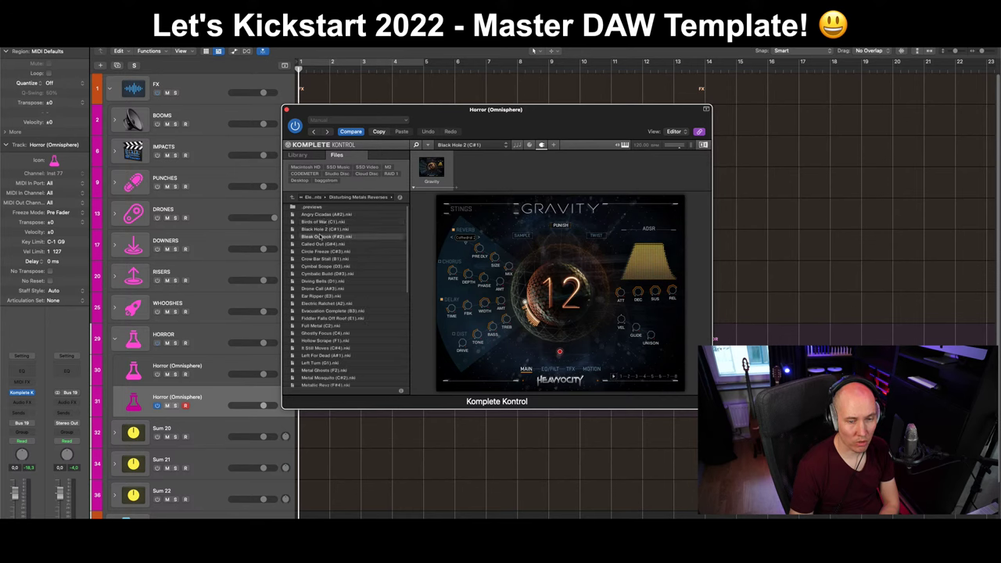
pyautogui.click(320, 259)
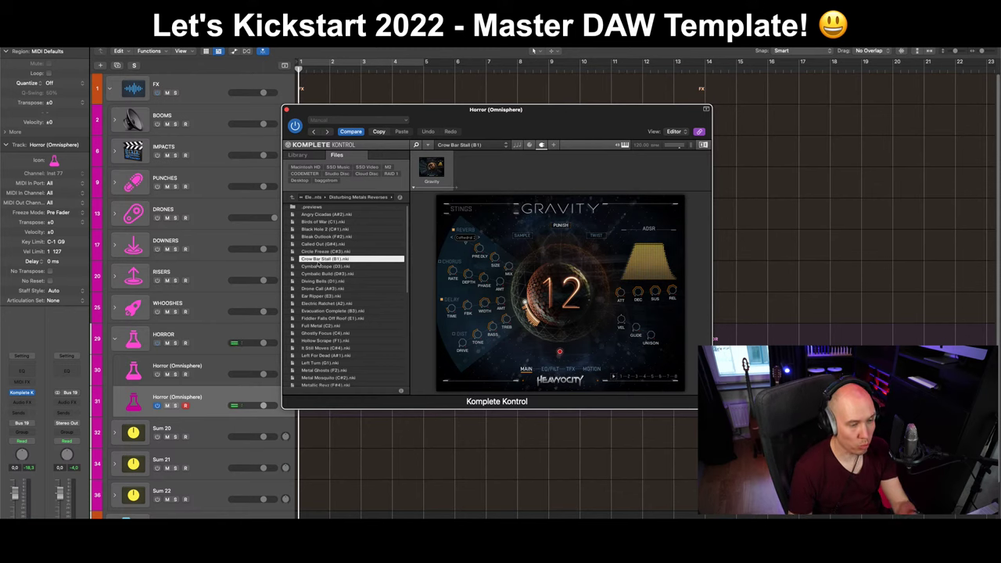
pyautogui.click(314, 156)
pyautogui.click(337, 155)
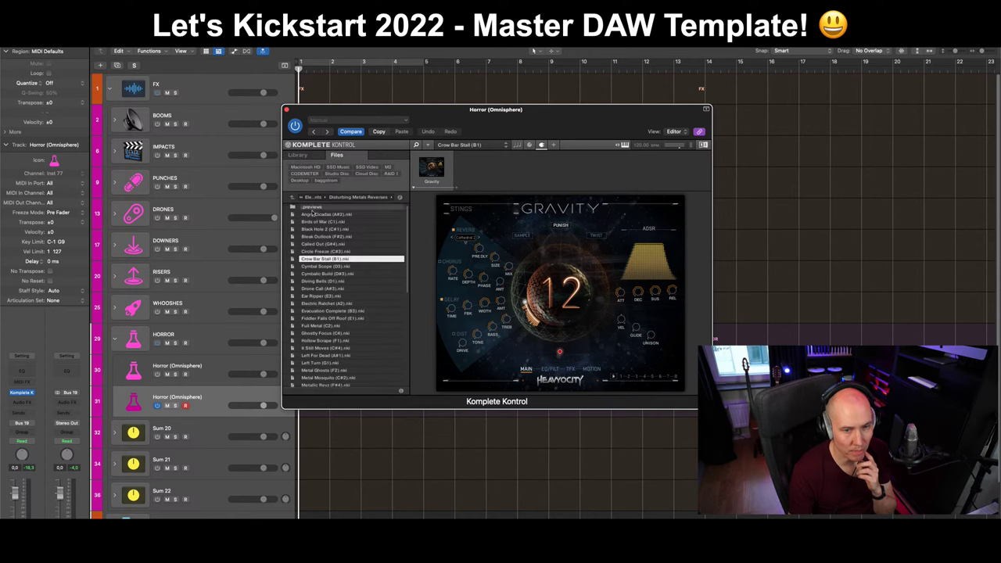
# Go back up to the Kontakt folder on M2 and look through its instrument libraries.
pyautogui.click(293, 198)
pyautogui.click(293, 198)
pyautogui.click(293, 198)
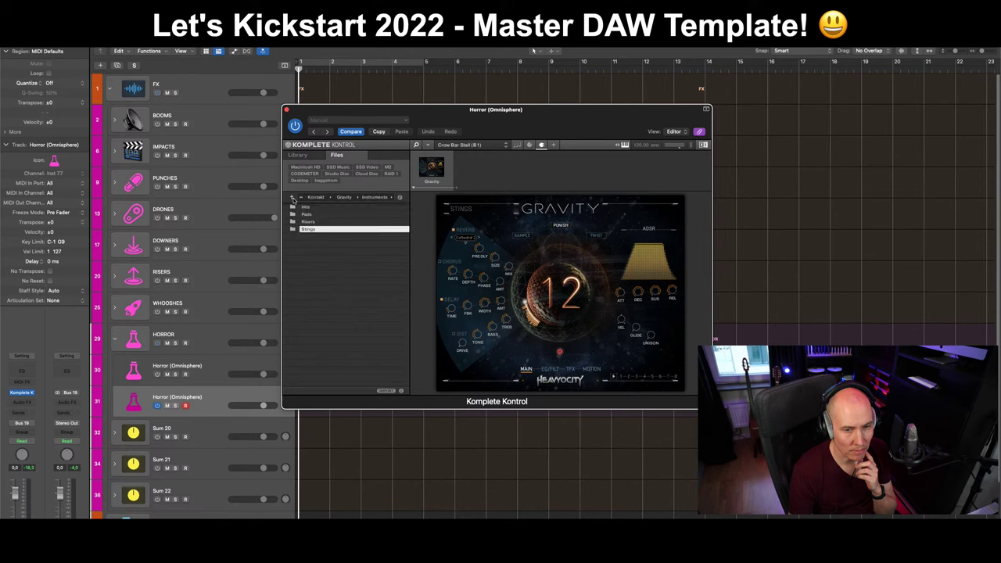
pyautogui.click(292, 198)
pyautogui.click(293, 198)
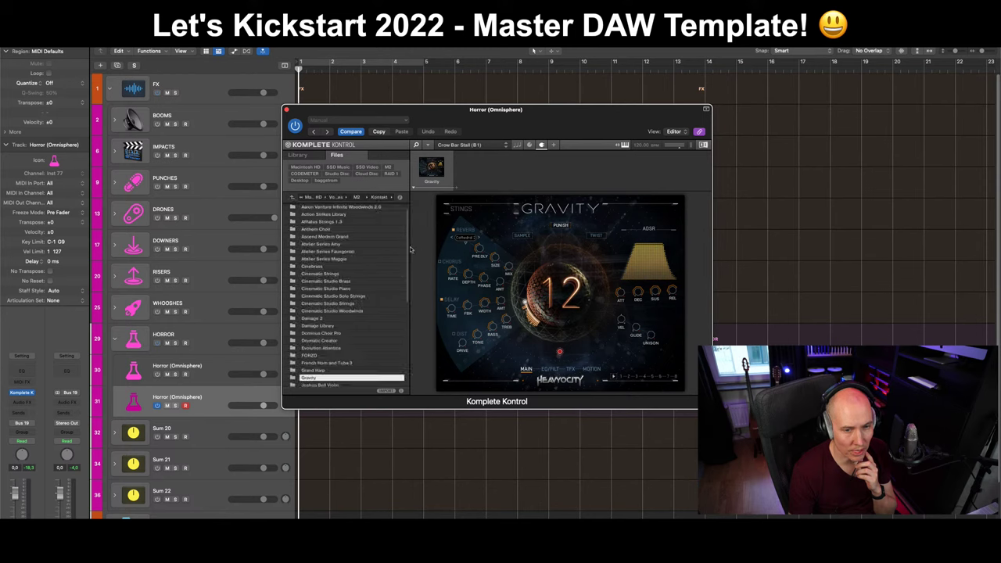
pyautogui.moveTo(410, 249); pyautogui.dragTo(404, 345)
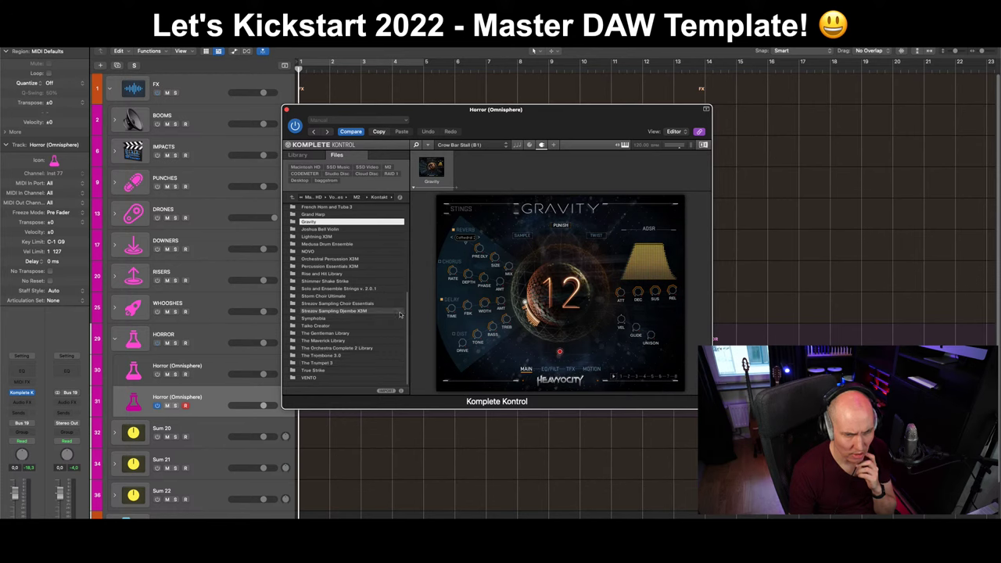
pyautogui.moveTo(406, 312); pyautogui.dragTo(410, 213)
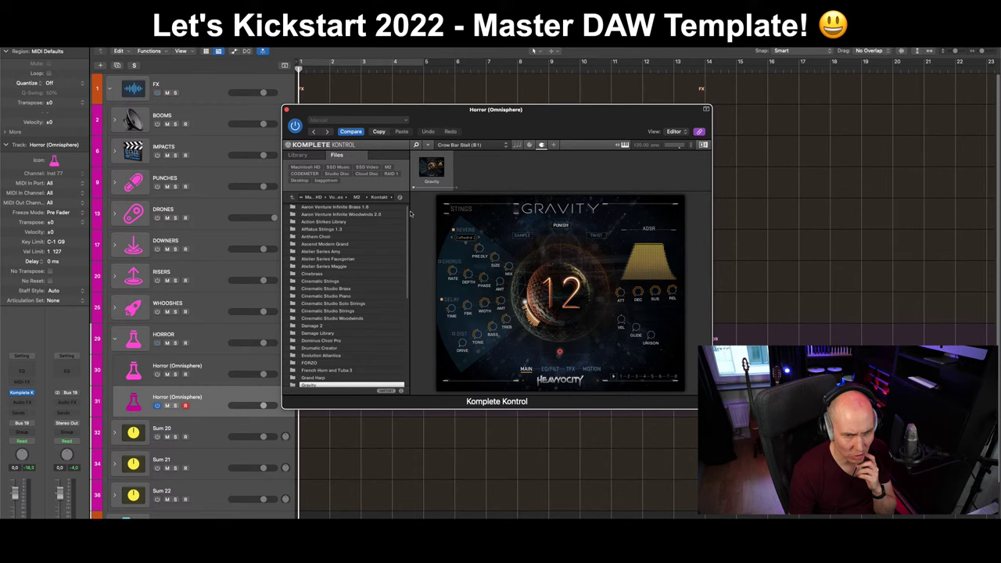
pyautogui.moveTo(410, 222); pyautogui.dragTo(404, 328)
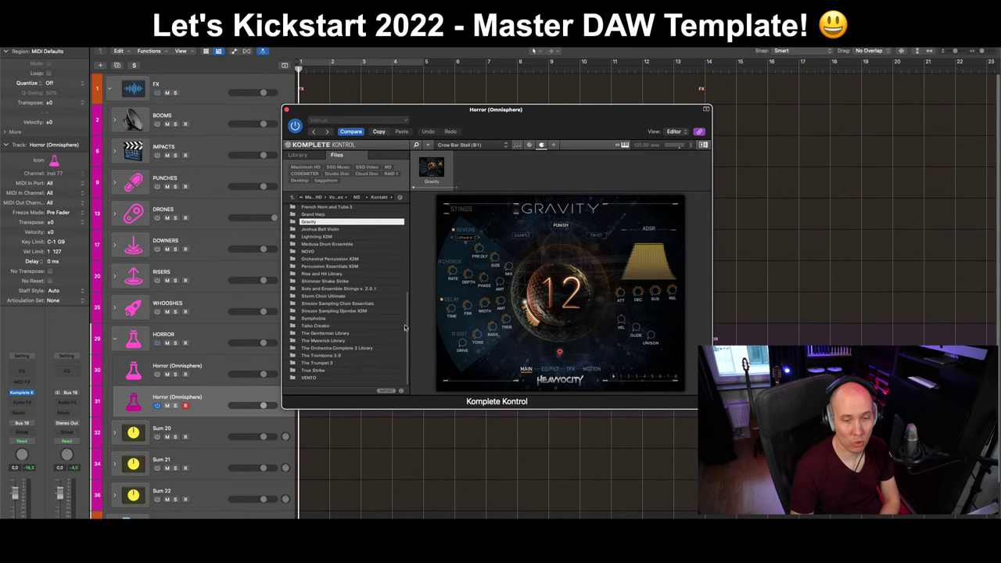
# Load Symphobia All-in-One.nki from the Symphobia library's Instruments folder and reposition the plug-in window.
pyautogui.moveTo(540, 120); pyautogui.dragTo(542, 133)
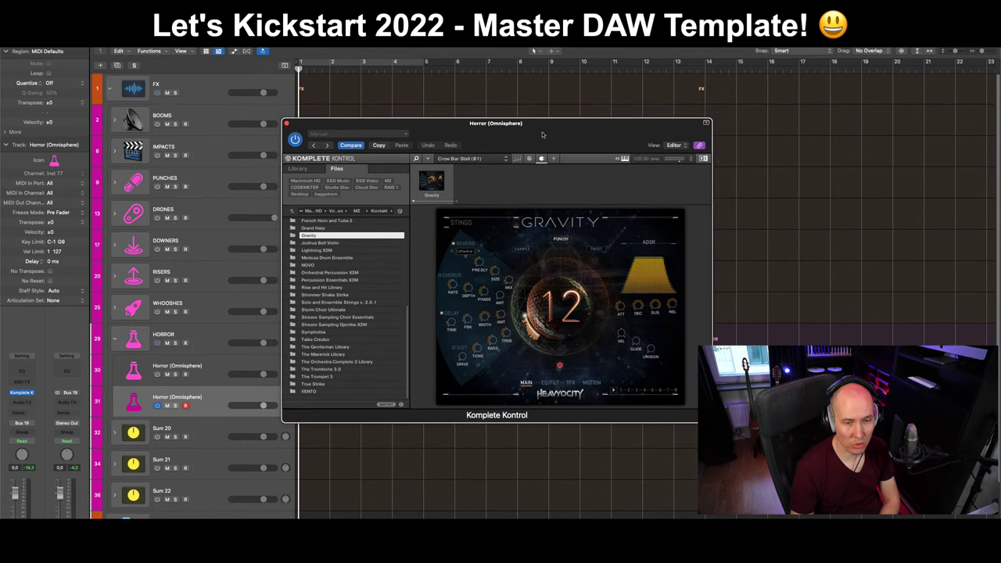
pyautogui.doubleClick(327, 332)
pyautogui.doubleClick(325, 228)
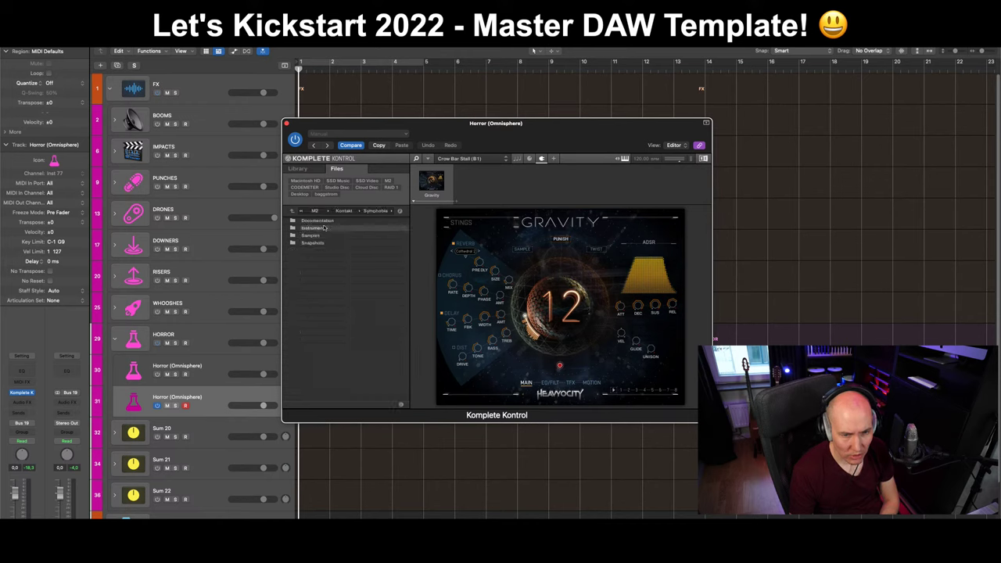
pyautogui.click(324, 228)
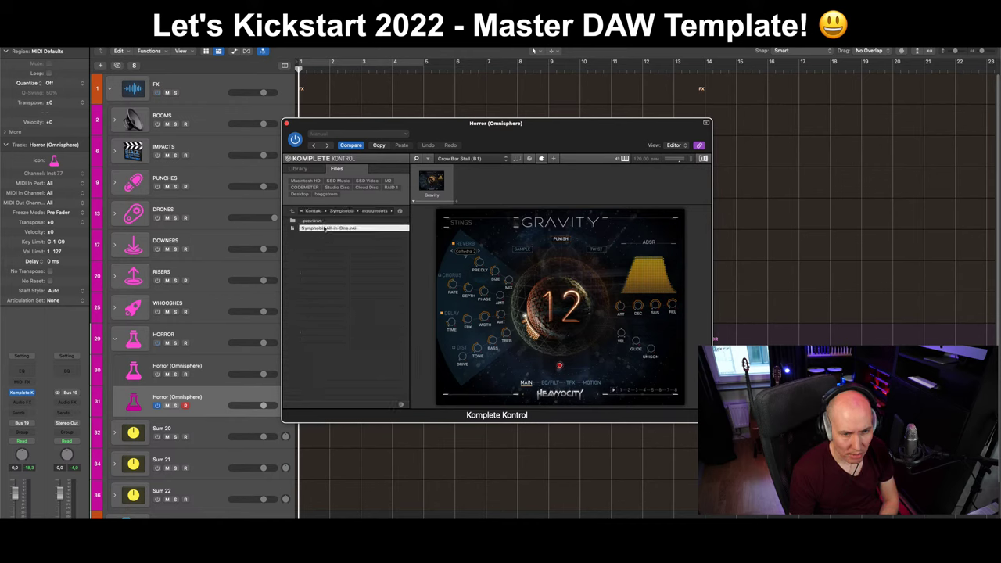
pyautogui.doubleClick(324, 228)
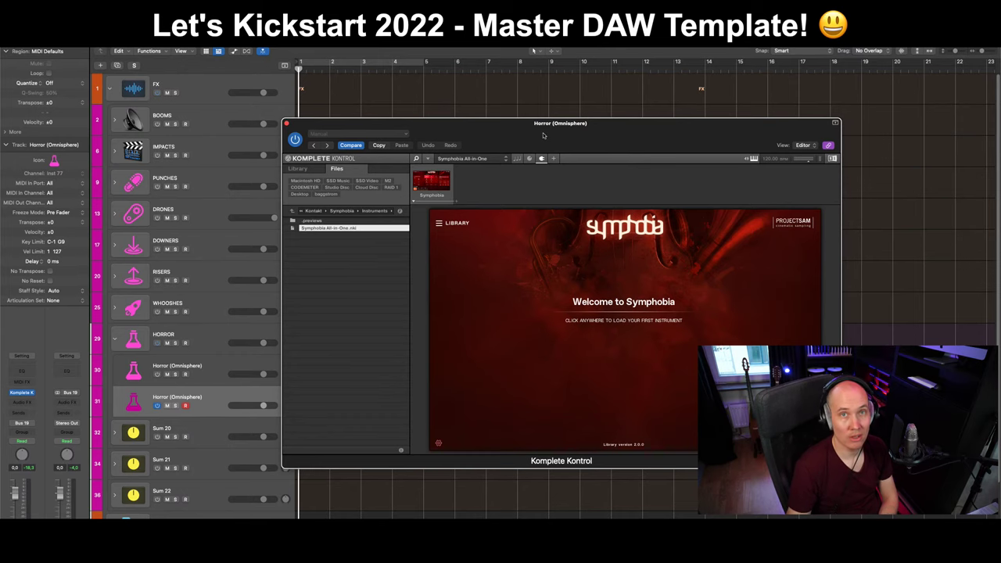
pyautogui.moveTo(580, 133); pyautogui.dragTo(549, 135)
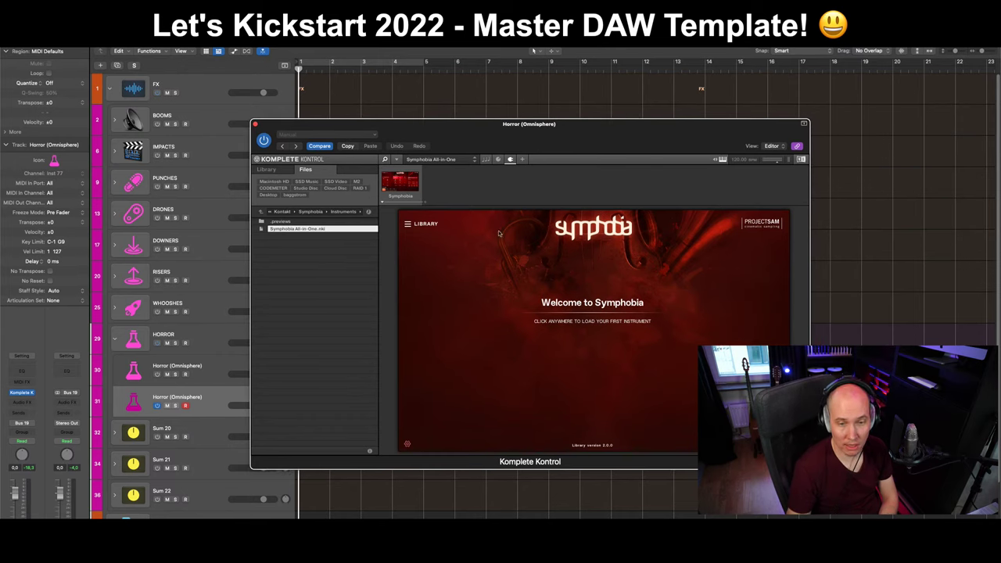
# Audition the Vacuum, Punch Blue and Cloudmaker instruments from Symphobia's Dystopia category.
pyautogui.click(408, 224)
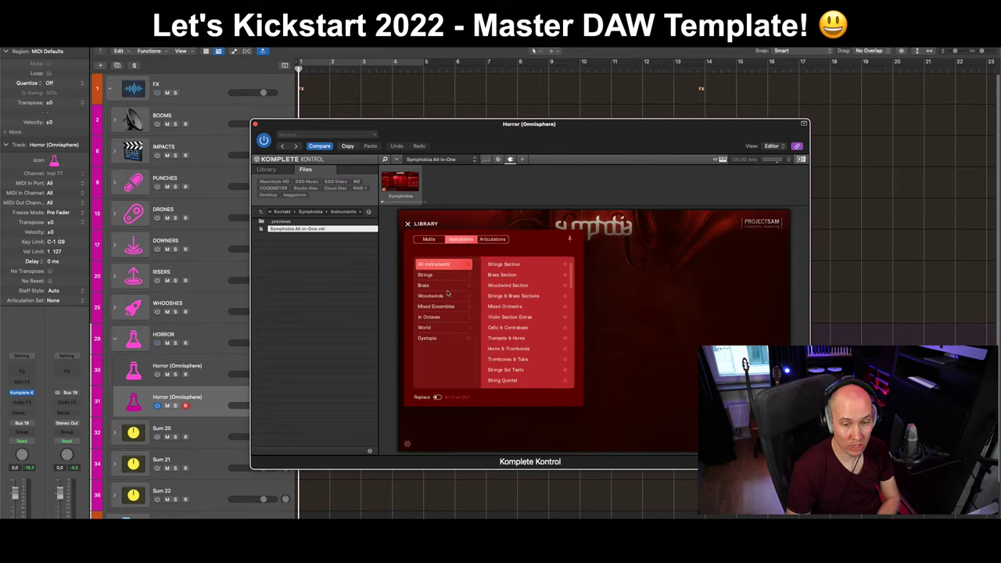
pyautogui.click(435, 338)
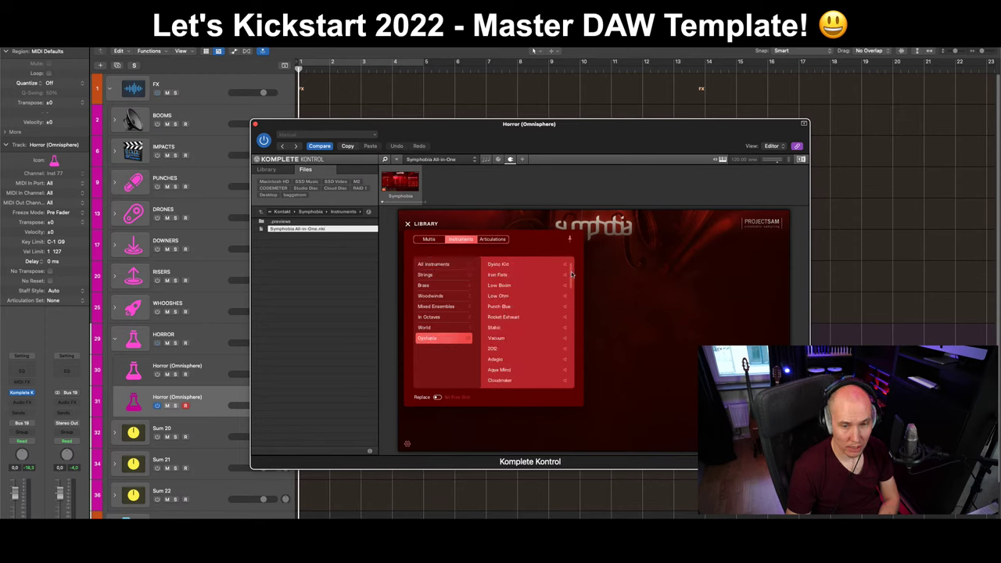
pyautogui.doubleClick(498, 337)
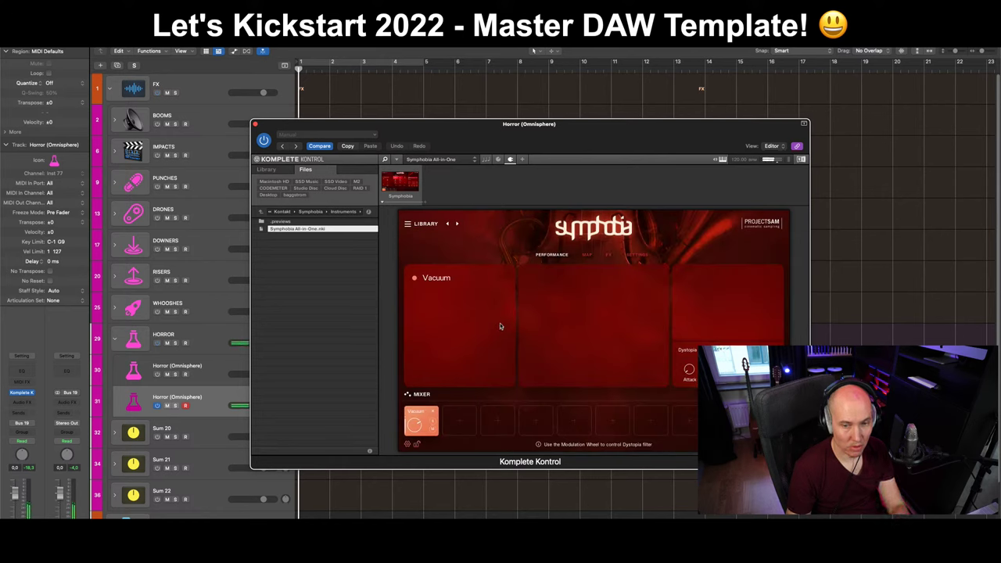
pyautogui.click(406, 225)
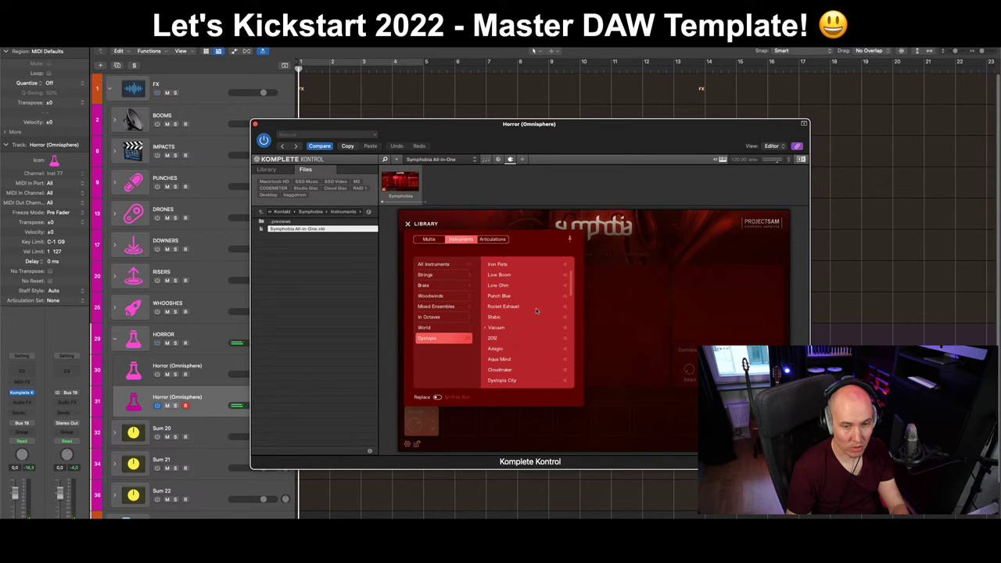
pyautogui.doubleClick(501, 296)
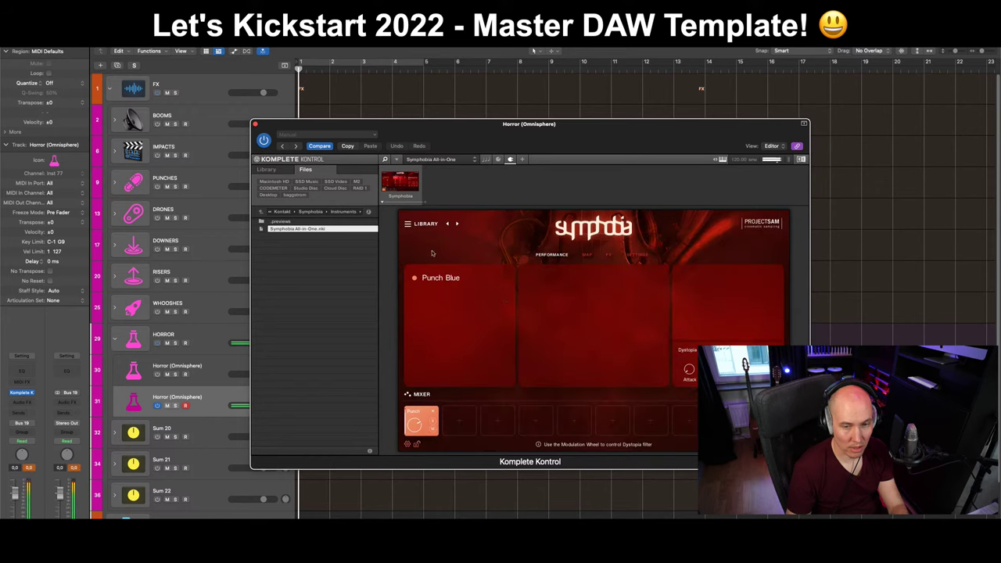
pyautogui.click(408, 224)
pyautogui.doubleClick(525, 366)
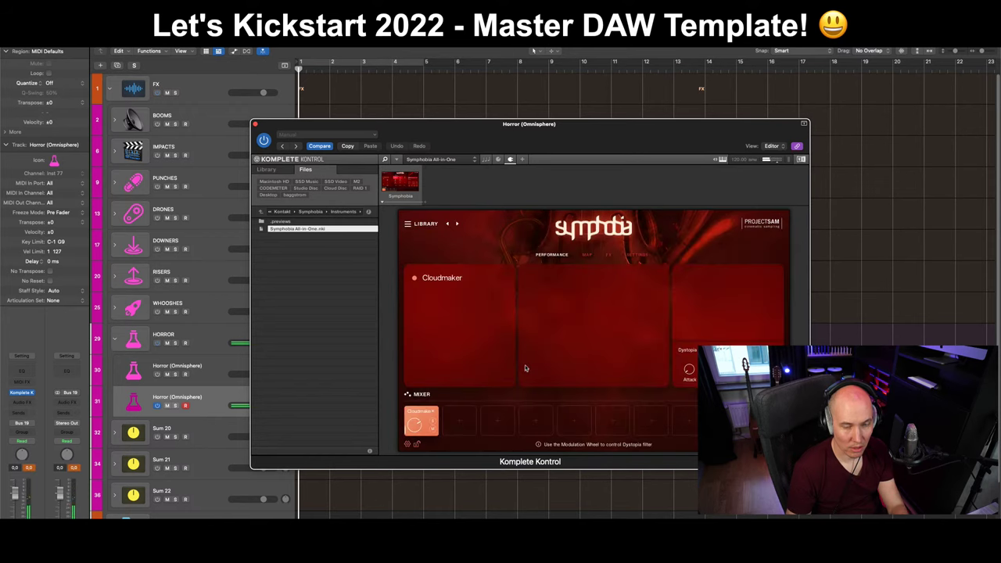
# Load the Last Drink instrument from Symphobia's Dystopia category.
pyautogui.click(408, 224)
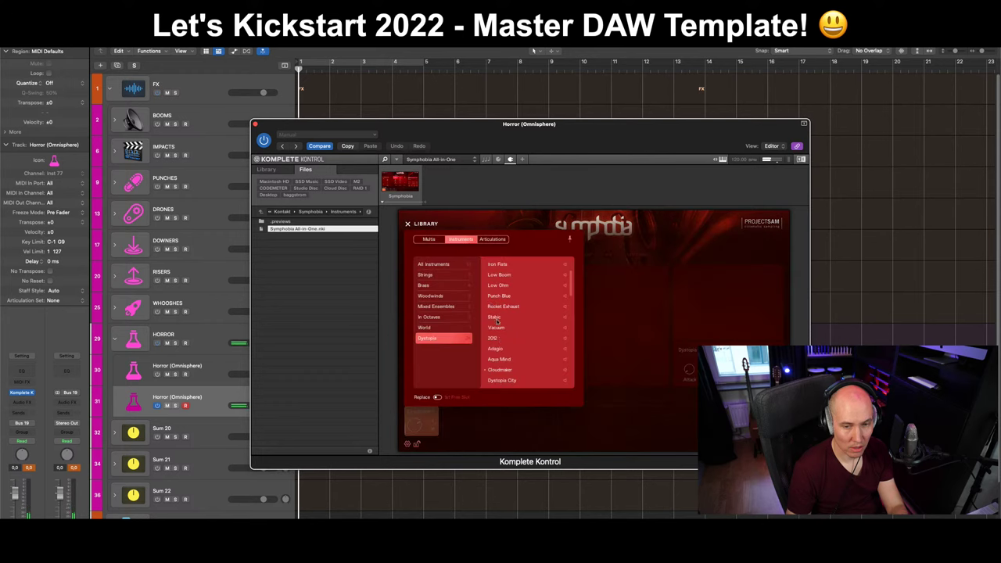
pyautogui.scroll(-3, 544, 326)
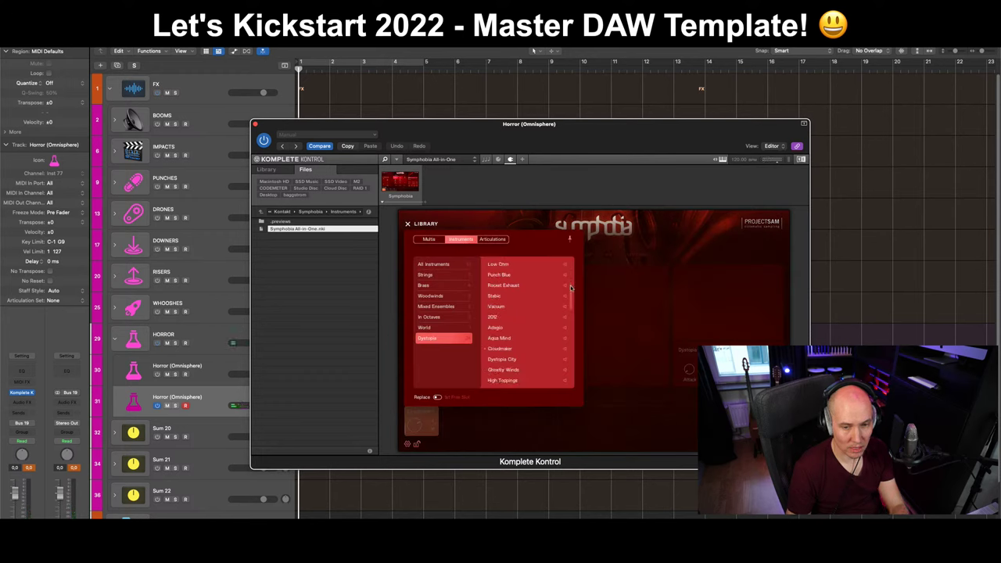
pyautogui.doubleClick(532, 366)
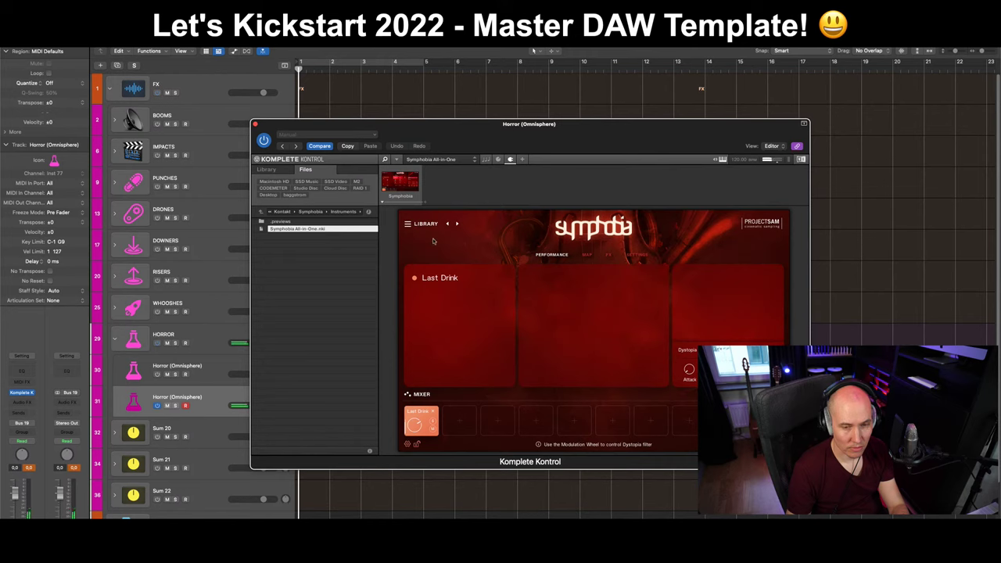
# Look through the remaining instruments in Symphobia's Dystopia category and hide the plug-in window.
pyautogui.click(407, 224)
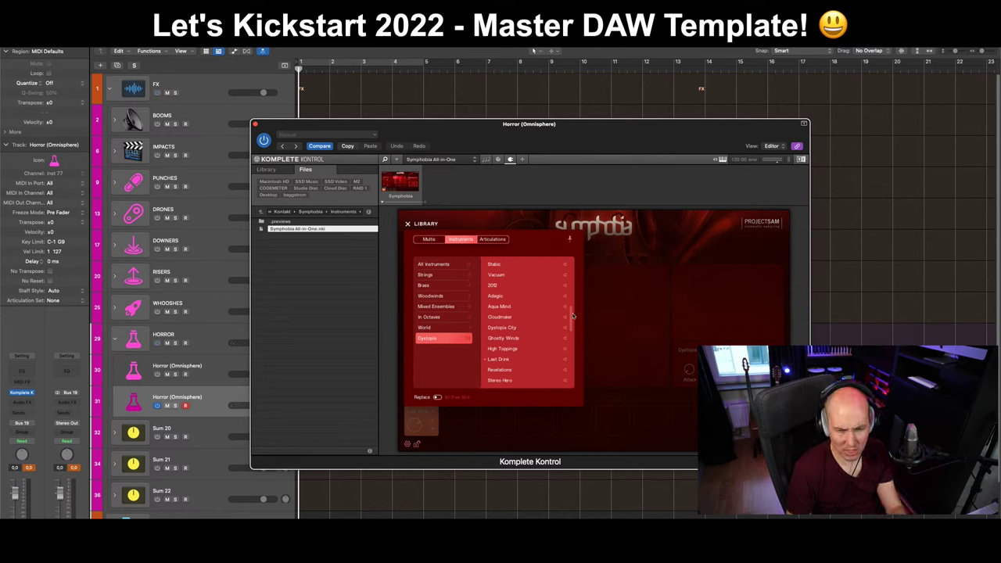
pyautogui.scroll(-3, 573, 321)
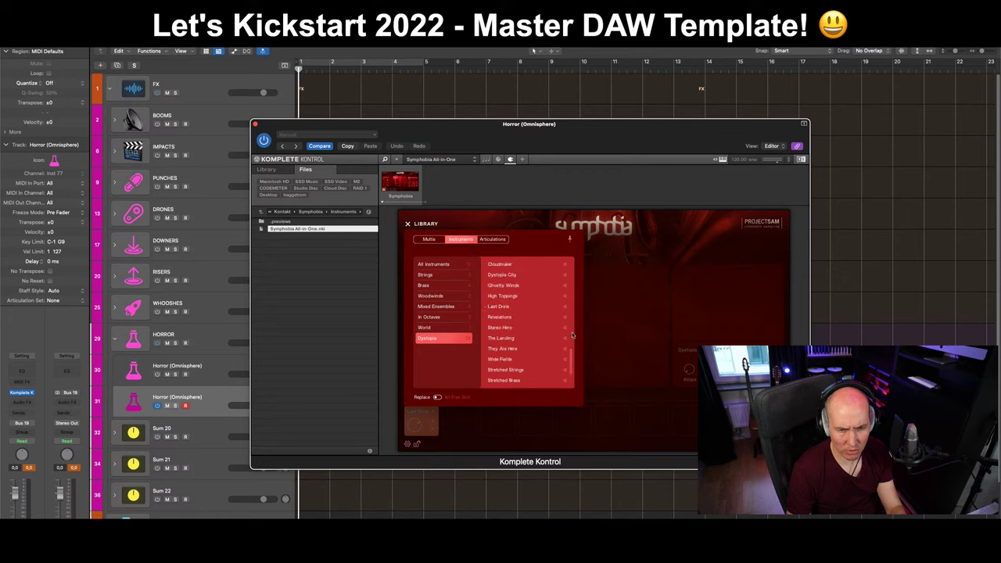
pyautogui.scroll(5, 573, 335)
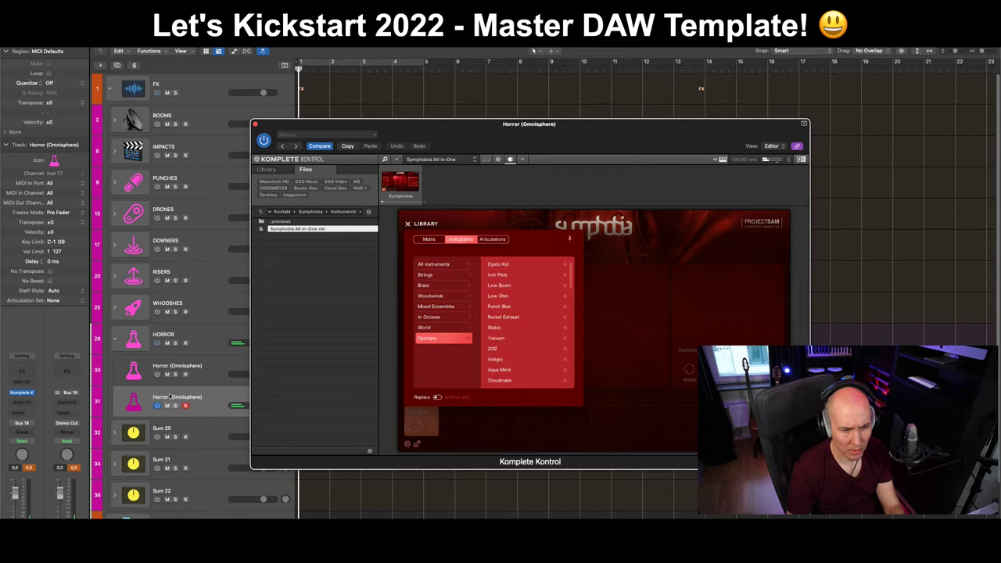
pyautogui.press('v')
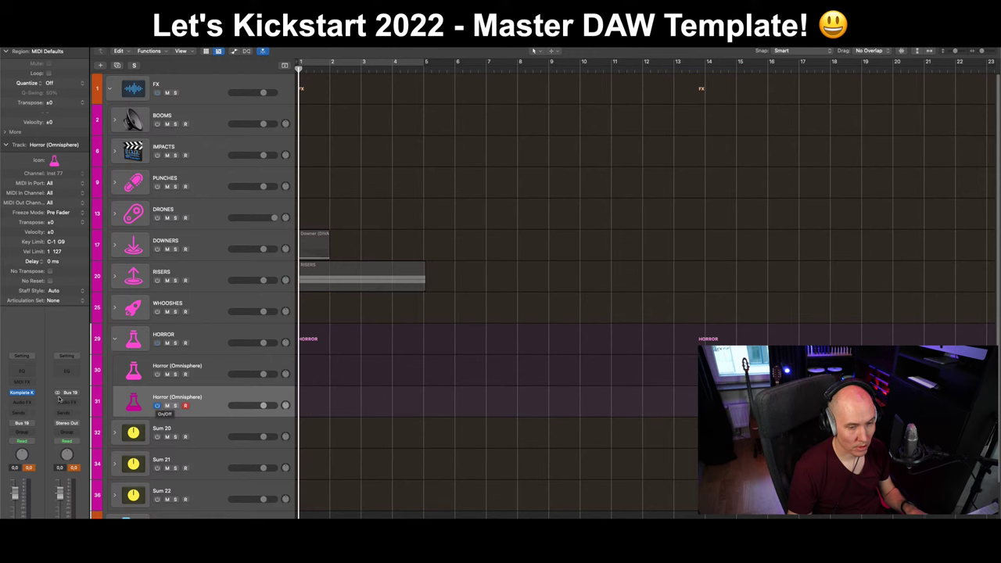
# Reopen Komplete Kontrol on the second Horror track and look through the libraries in the Kontakt folder.
pyautogui.click(23, 392)
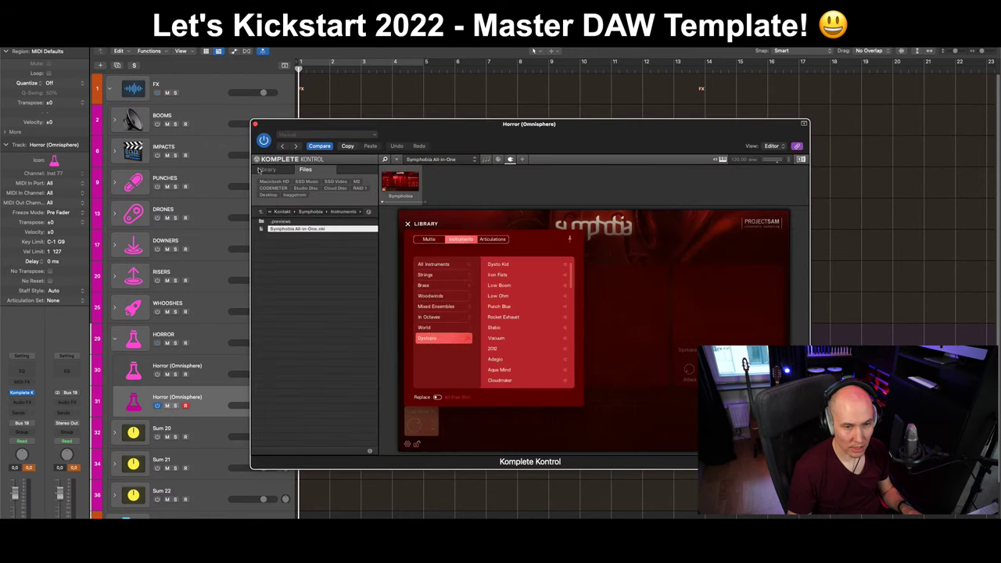
pyautogui.click(262, 212)
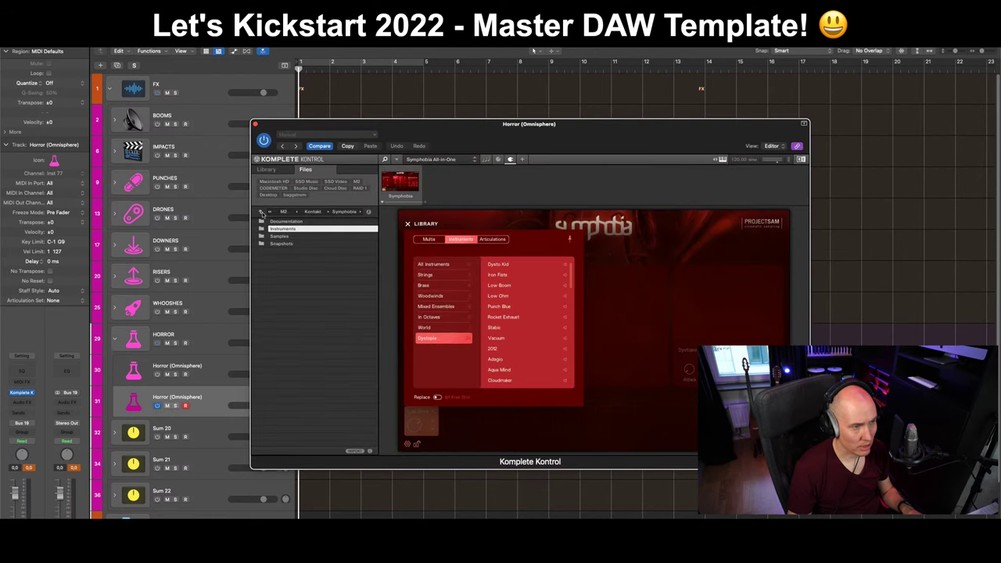
pyautogui.click(262, 212)
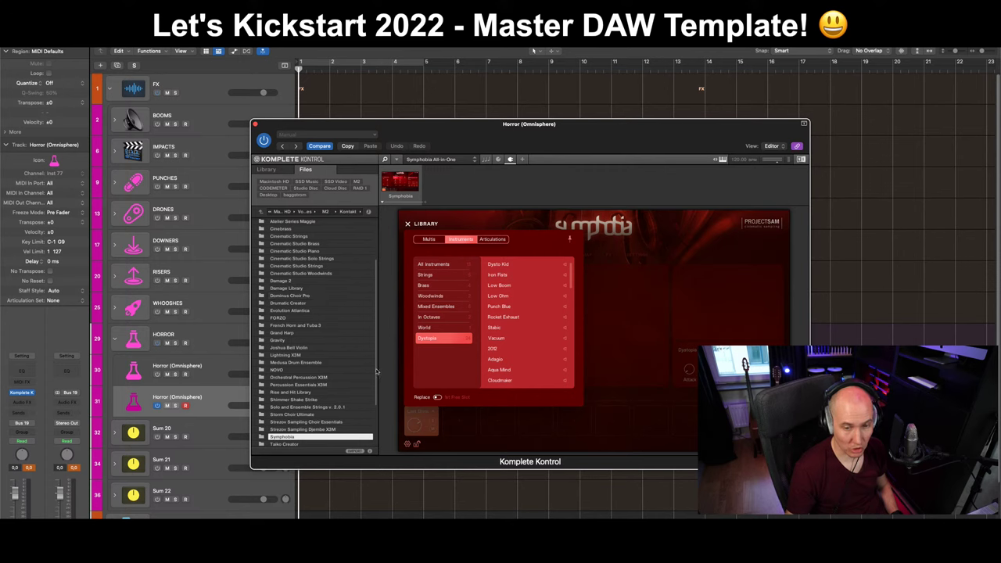
pyautogui.scroll(-4, 376, 372)
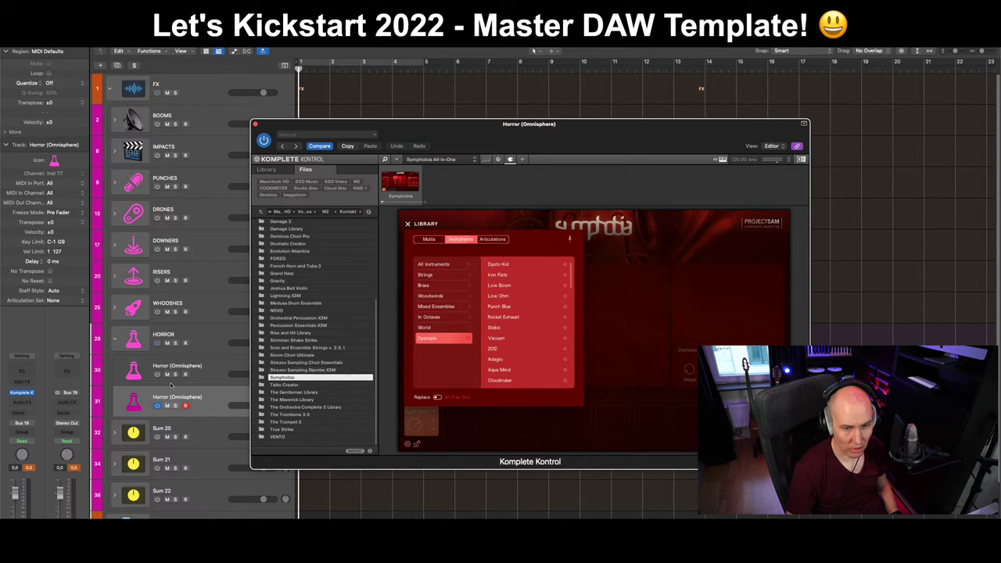
# Replace Komplete Kontrol with UVI Workstation on the second Horror track and open its soundbank browser.
pyautogui.click(38, 392)
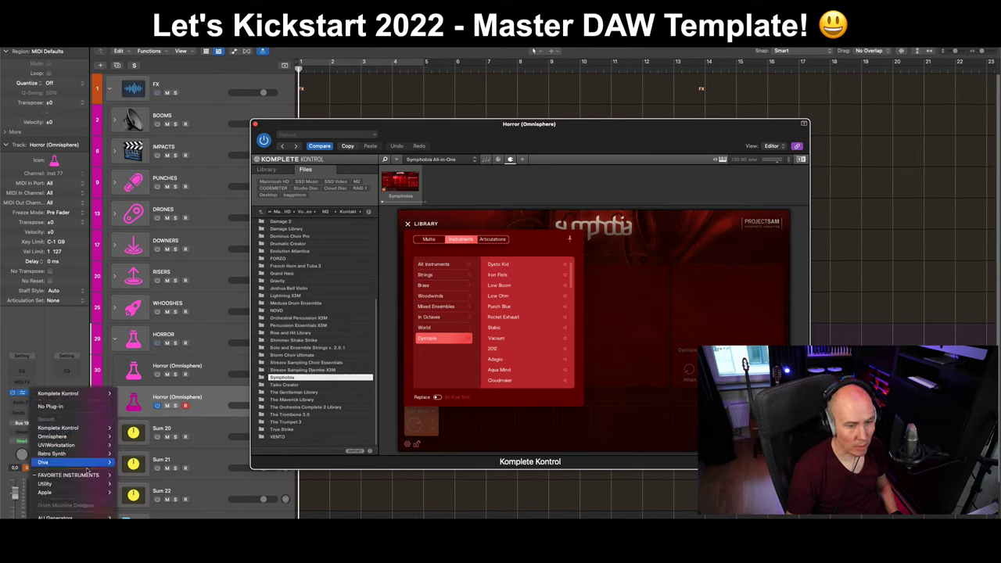
pyautogui.moveTo(96, 448)
pyautogui.click(134, 446)
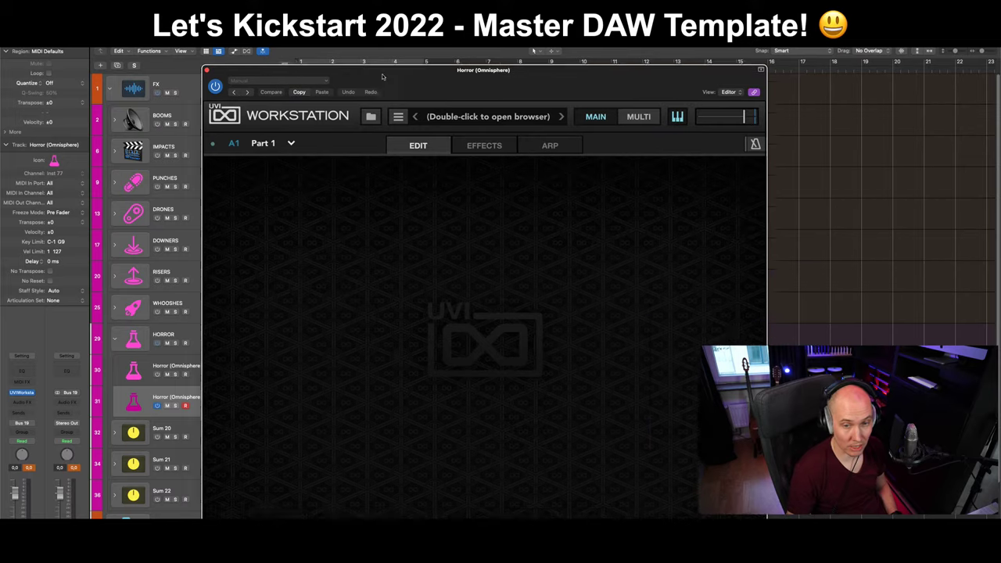
pyautogui.doubleClick(430, 99)
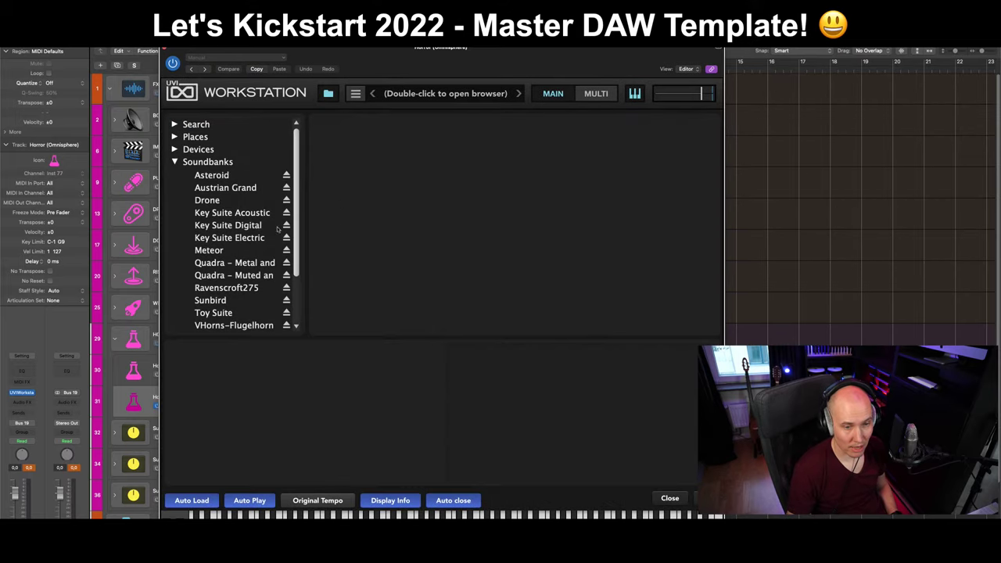
pyautogui.scroll(-3, 232, 250)
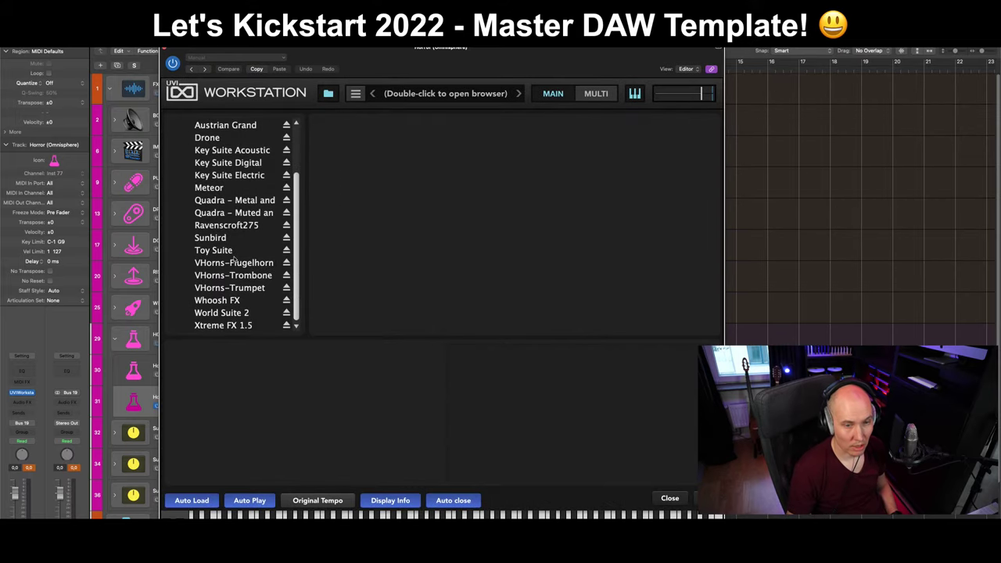
# Load the sound Bingo Kart 2.wav from the Unreal category of the Xtreme FX 1.5 soundbank.
pyautogui.click(227, 326)
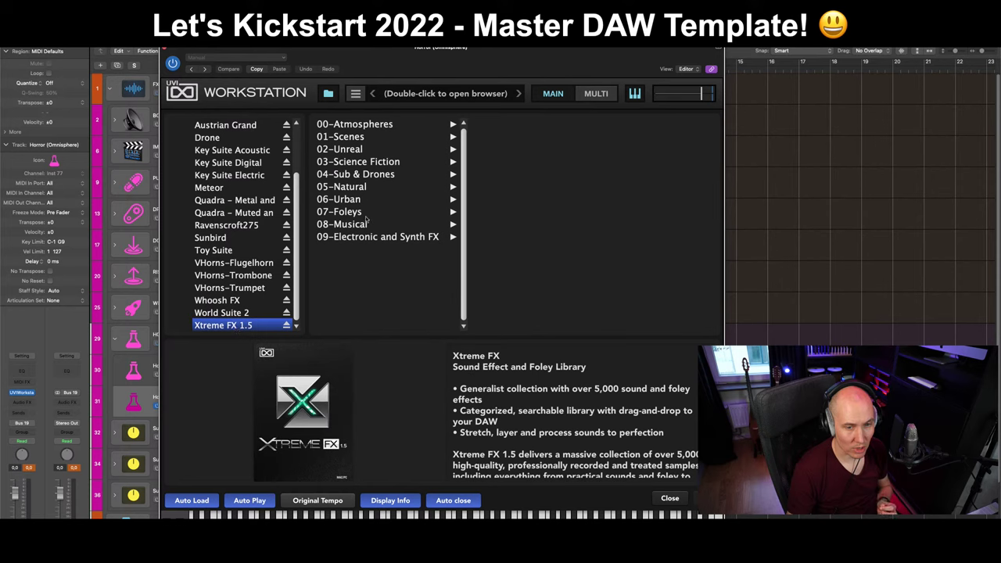
pyautogui.click(375, 155)
pyautogui.click(539, 172)
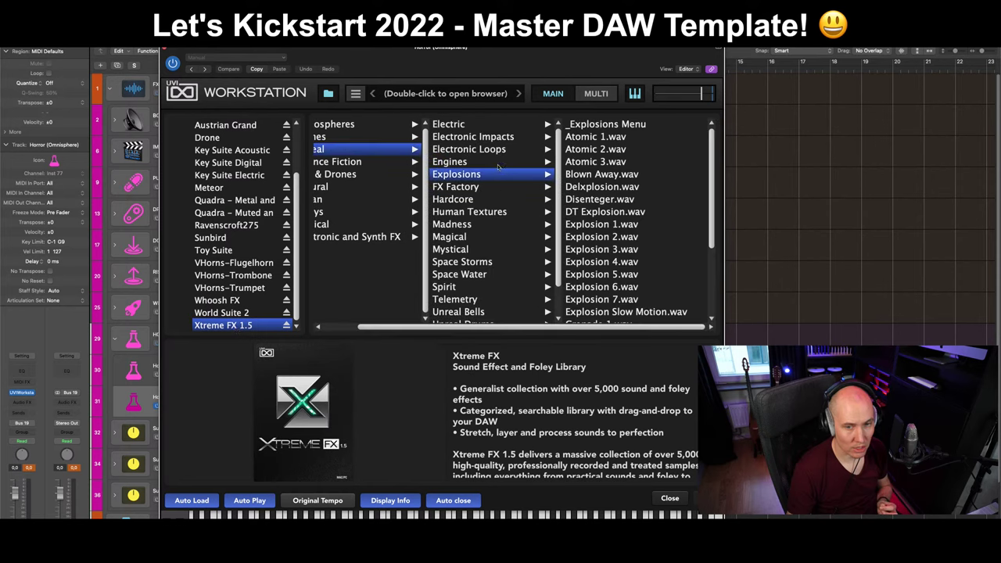
pyautogui.click(564, 162)
pyautogui.doubleClick(596, 163)
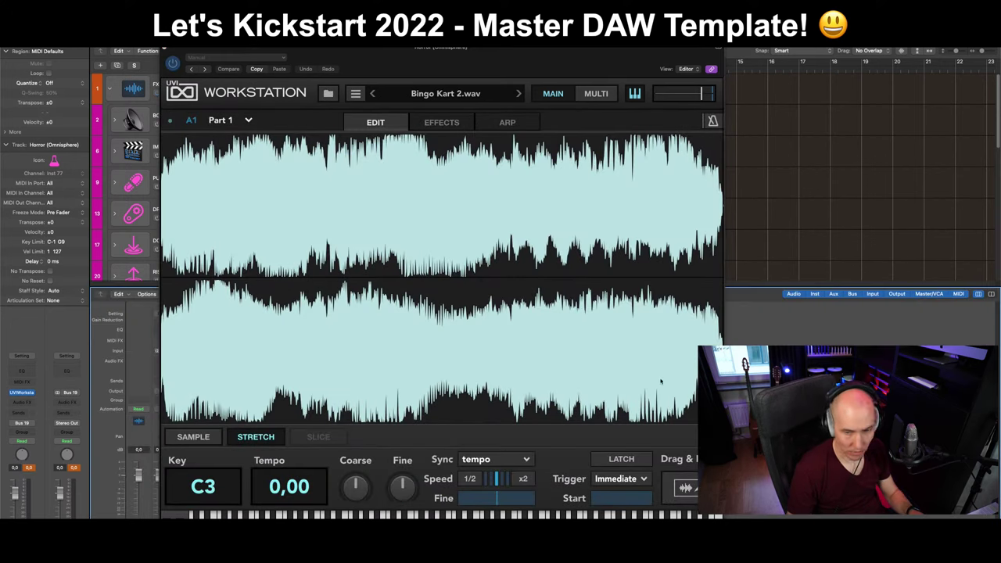
pyautogui.press('super+w')
pyautogui.press('x')
pyautogui.press('x')
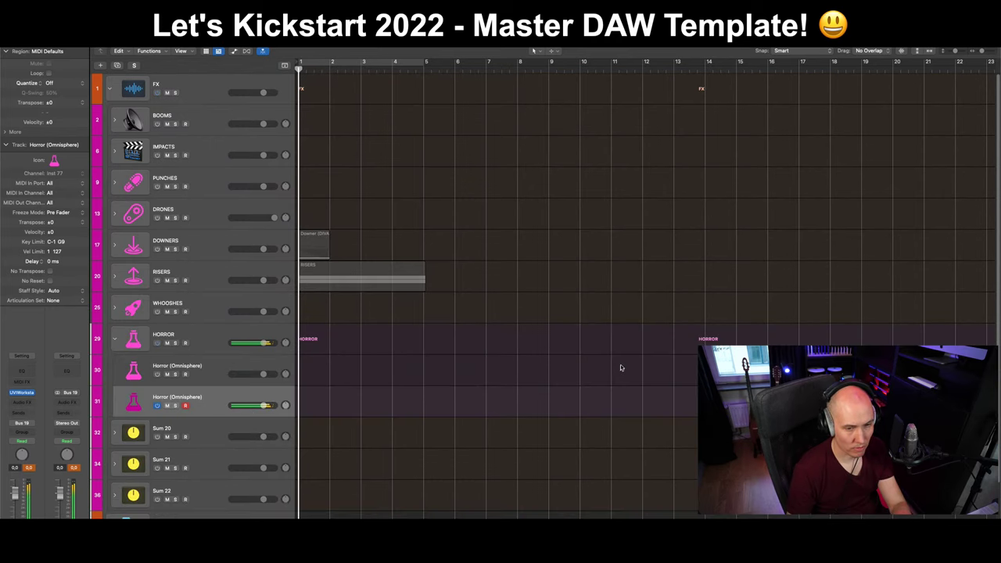
pyautogui.press('v')
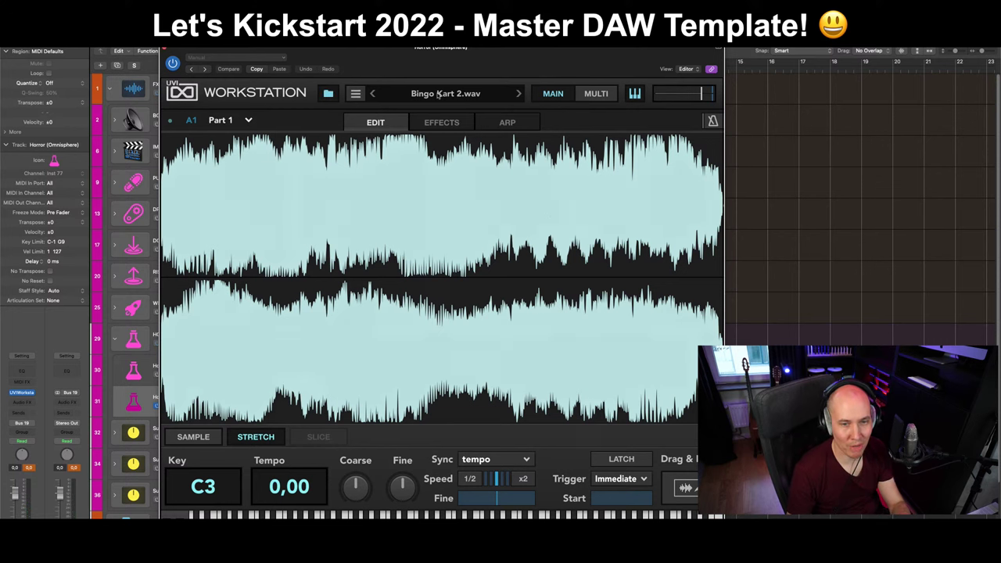
# Load the Car Sensation patch from the Scenes category of the Xtreme FX 1.5 soundbank.
pyautogui.click(328, 93)
pyautogui.click(383, 162)
pyautogui.click(380, 137)
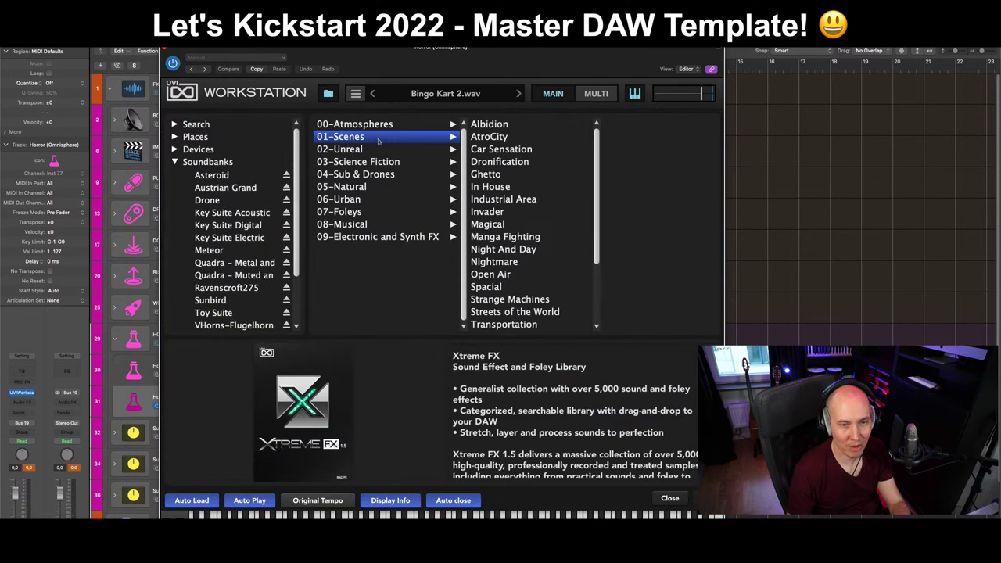
pyautogui.click(388, 123)
pyautogui.click(378, 136)
pyautogui.click(494, 150)
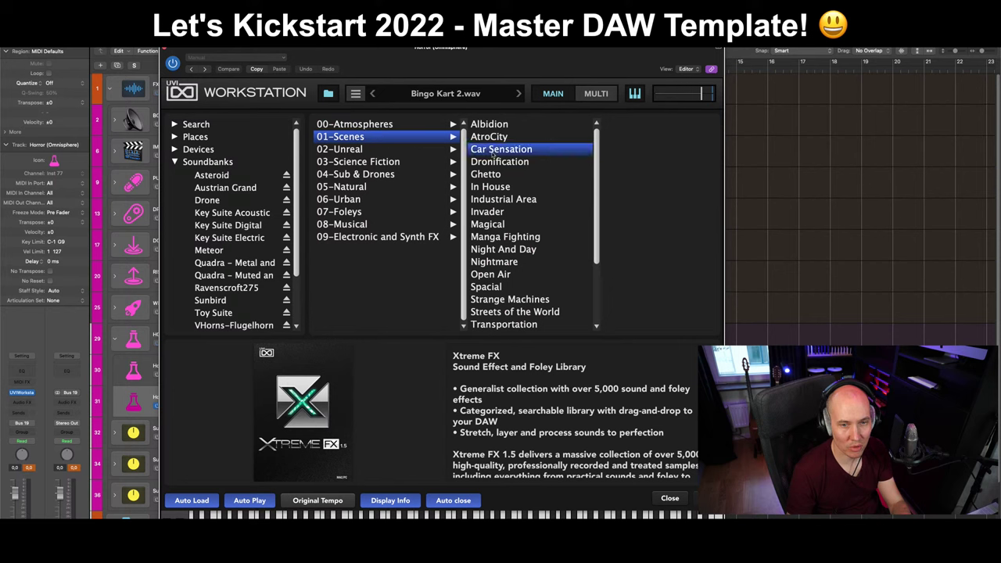
pyautogui.doubleClick(492, 150)
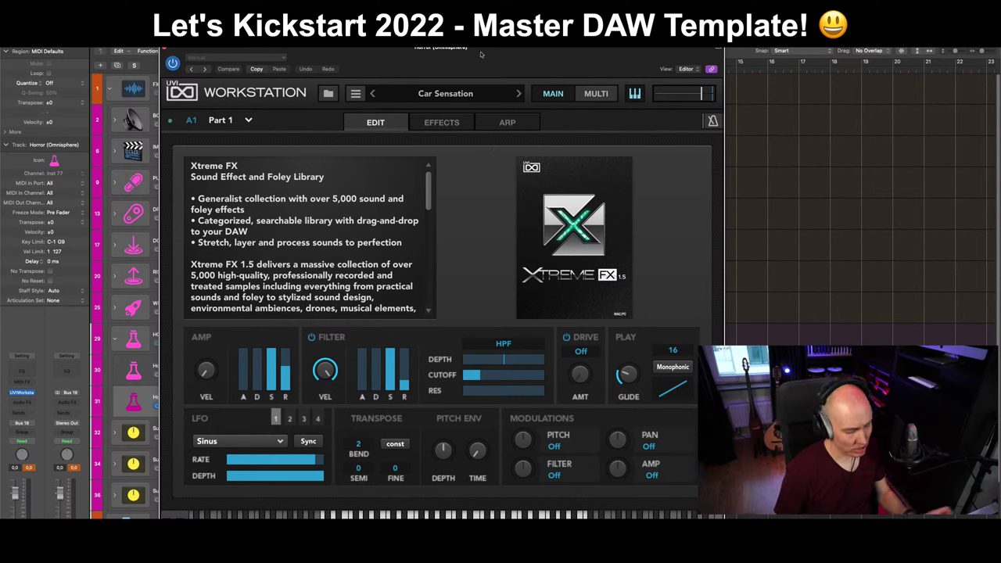
# Load the Meteor instrument from its soundbank and look at its preset categories.
pyautogui.click(432, 94)
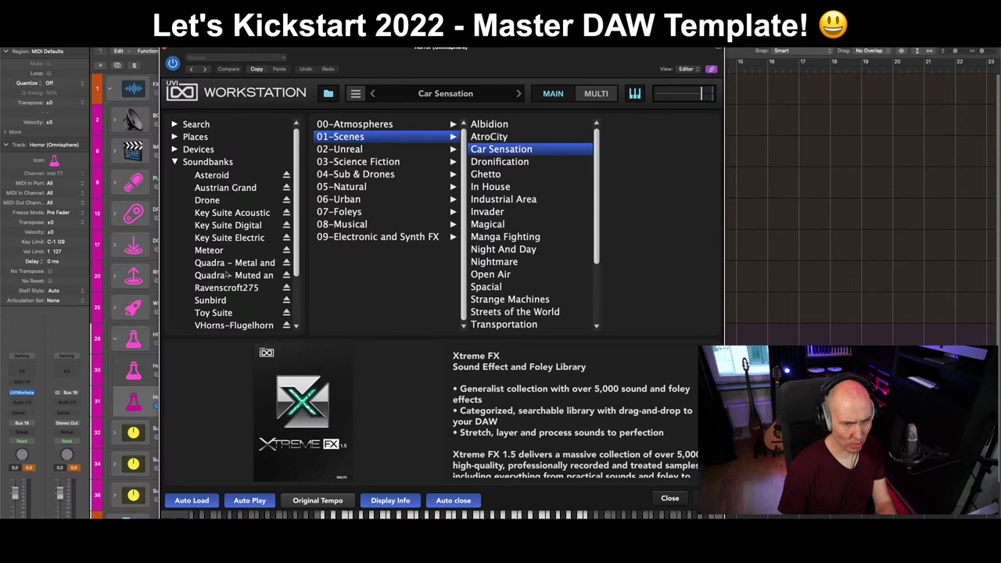
pyautogui.scroll(-5, 227, 305)
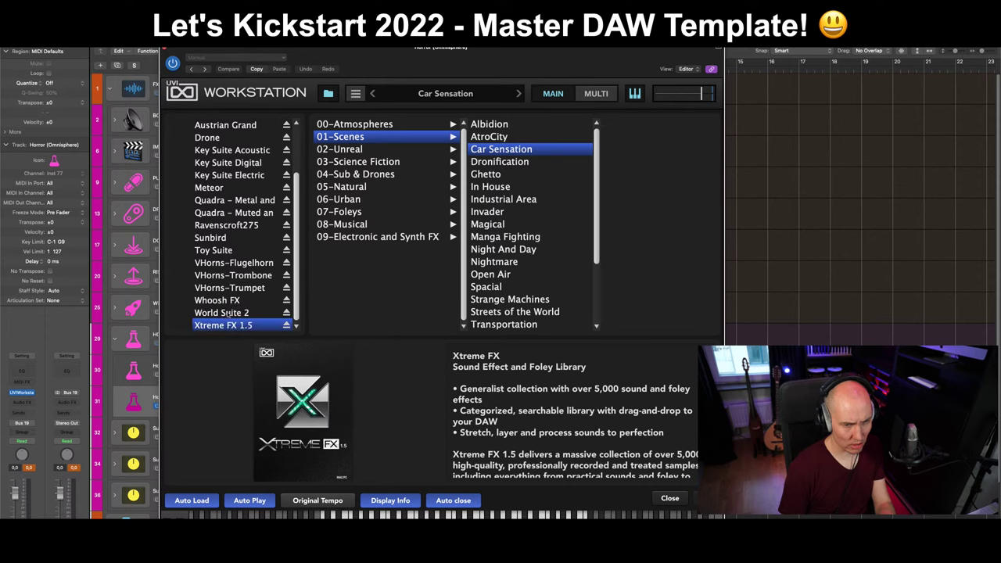
pyautogui.scroll(3, 227, 300)
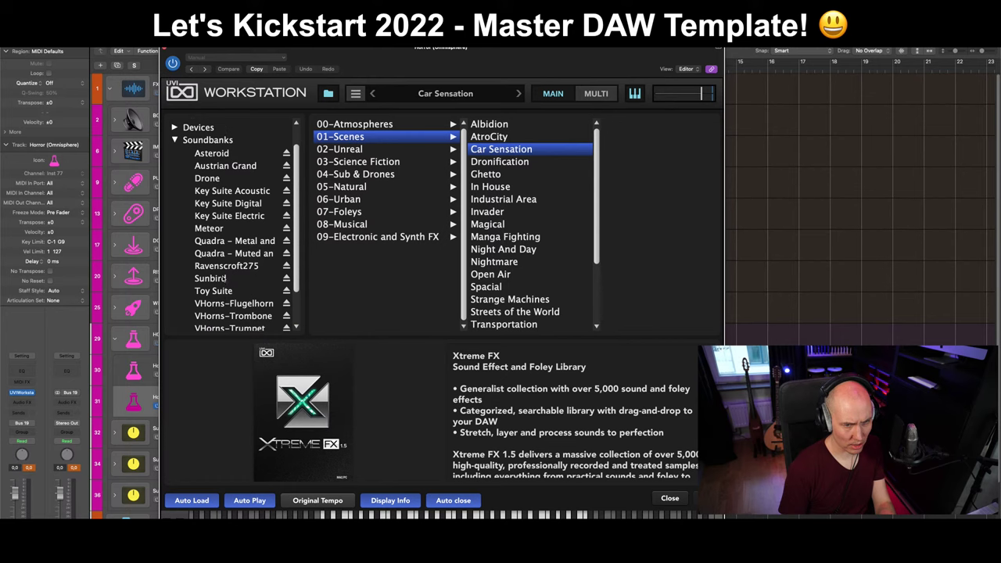
pyautogui.click(218, 226)
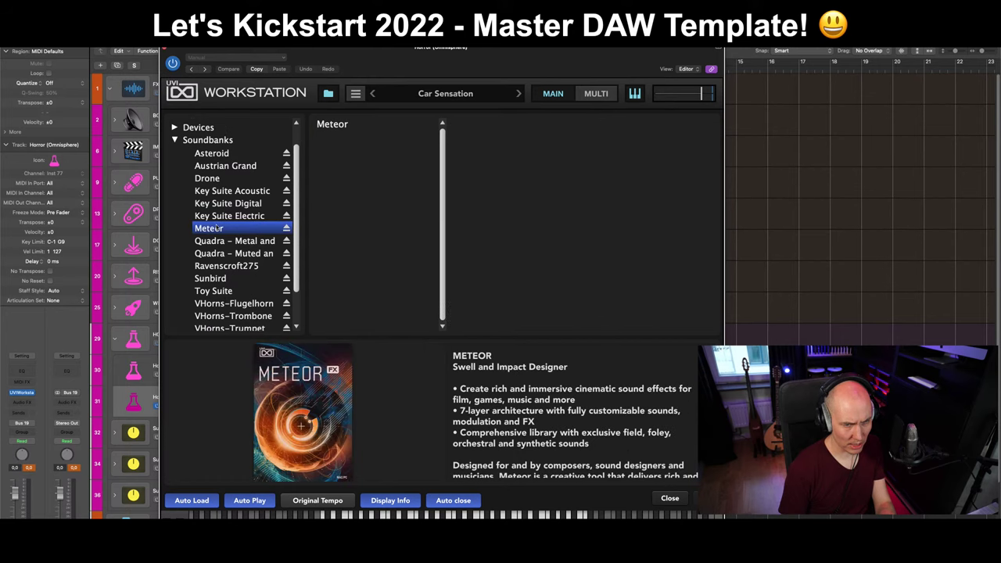
pyautogui.click(334, 127)
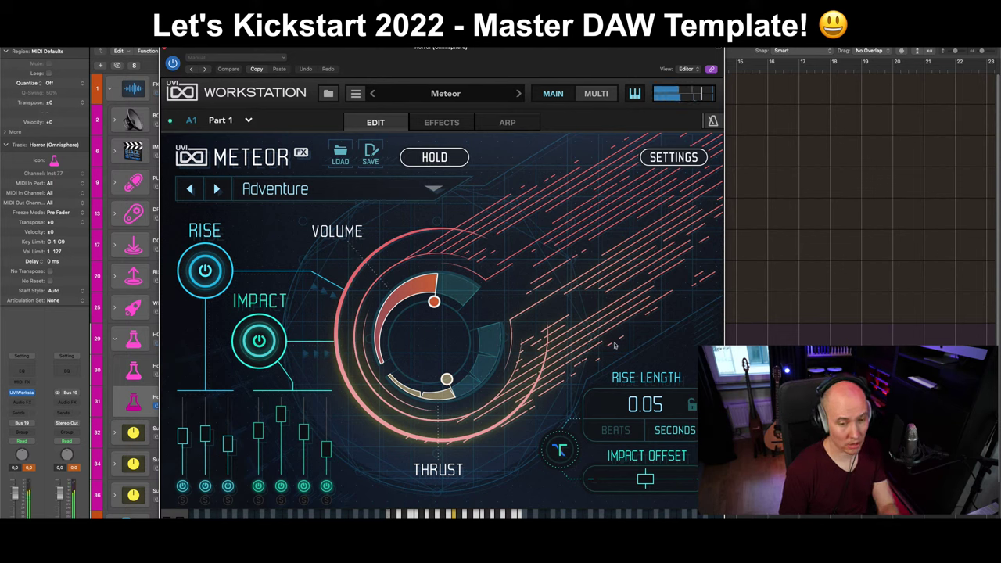
pyautogui.click(385, 189)
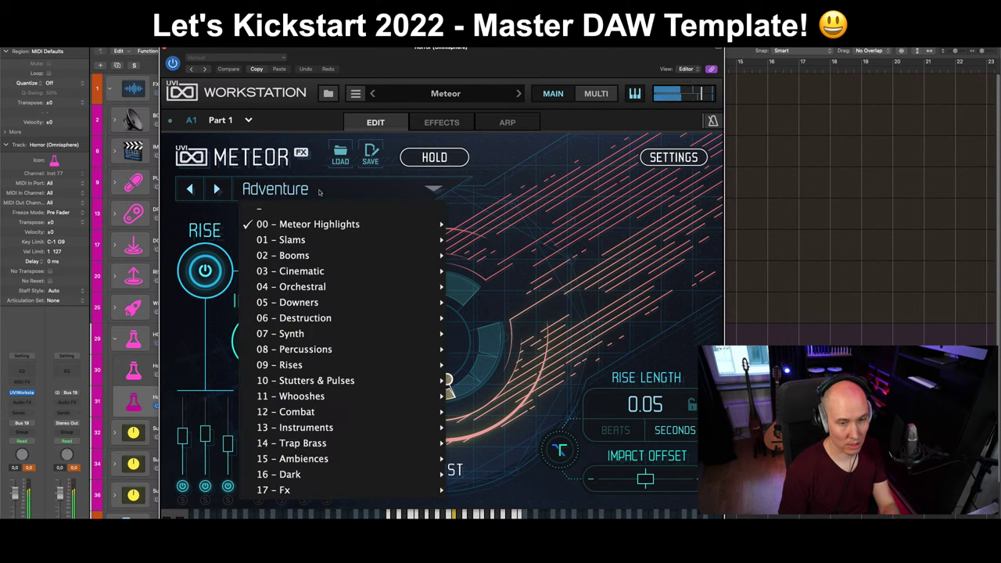
pyautogui.click(414, 188)
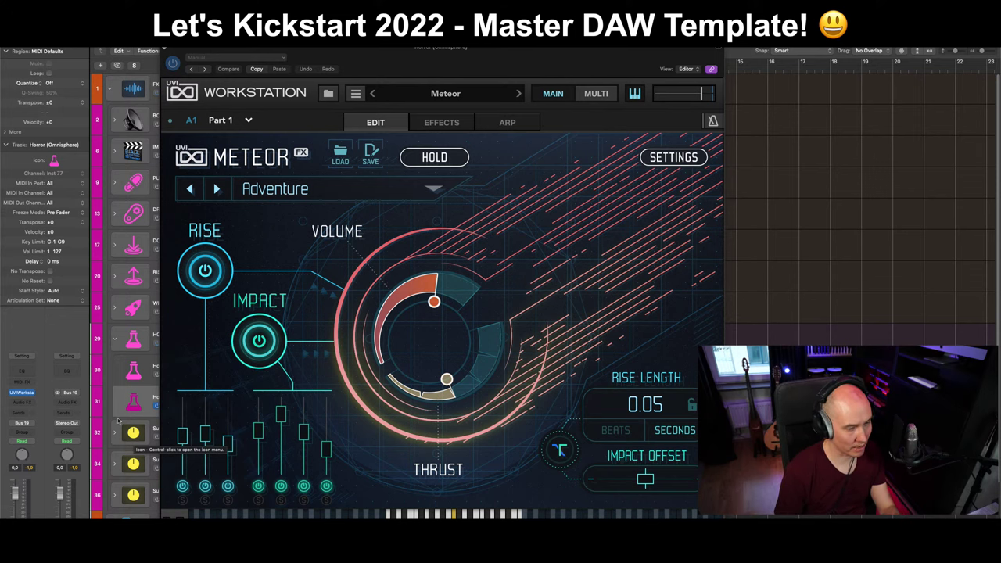
pyautogui.press('x')
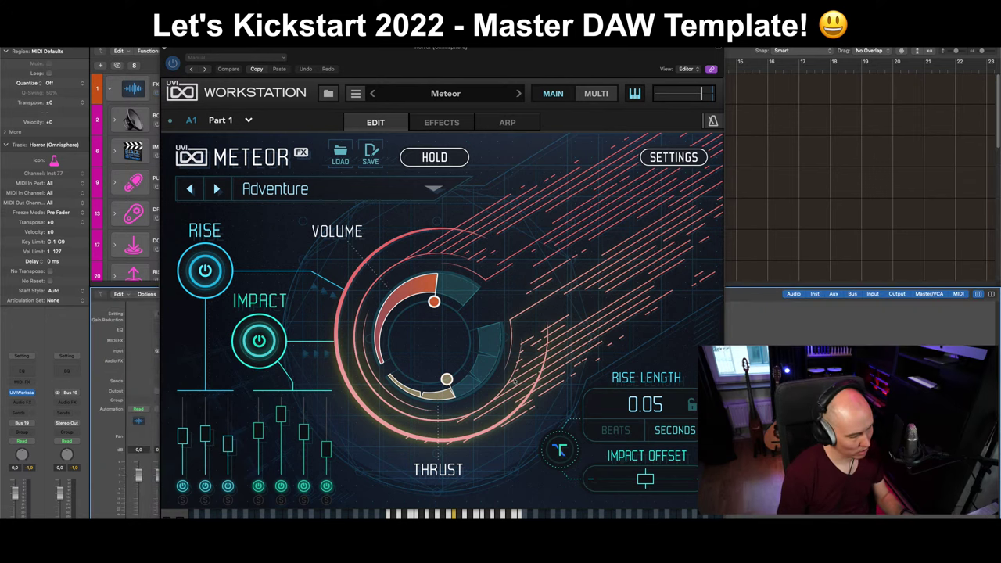
pyautogui.press('super+w')
pyautogui.press('x')
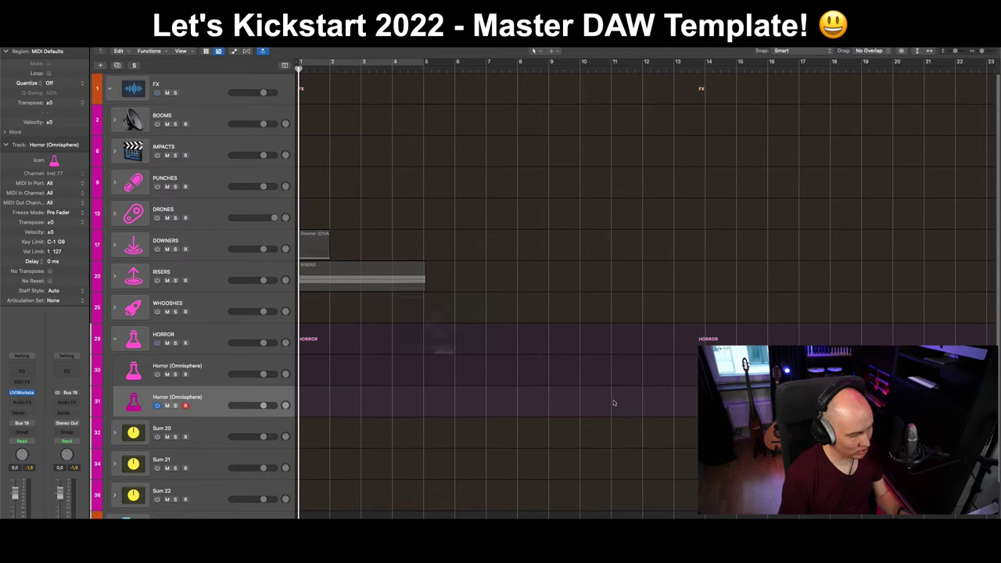
pyautogui.press('v')
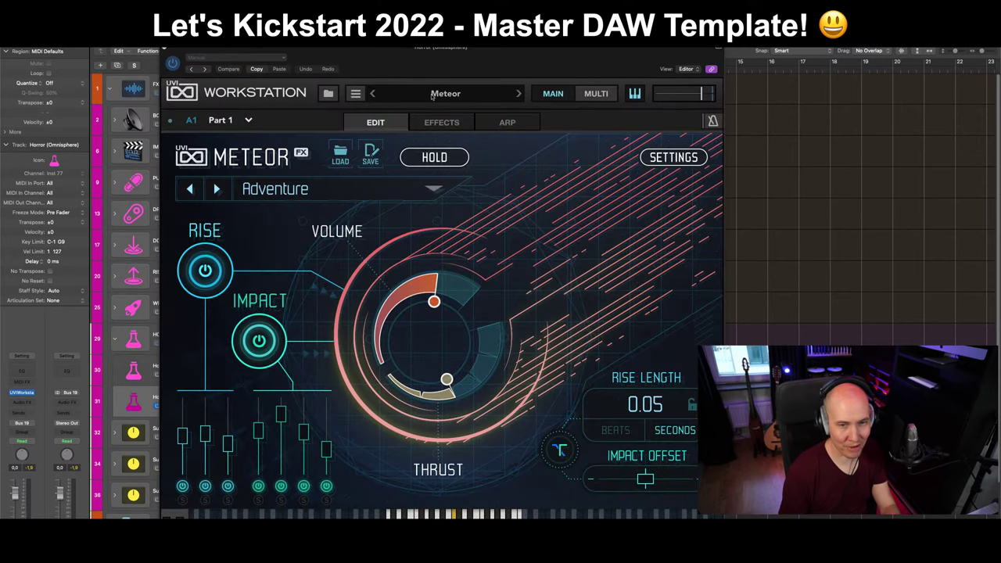
# Check the categories of the Quadra Metal and Wood soundbank and reload the Meteor instrument.
pyautogui.click(434, 93)
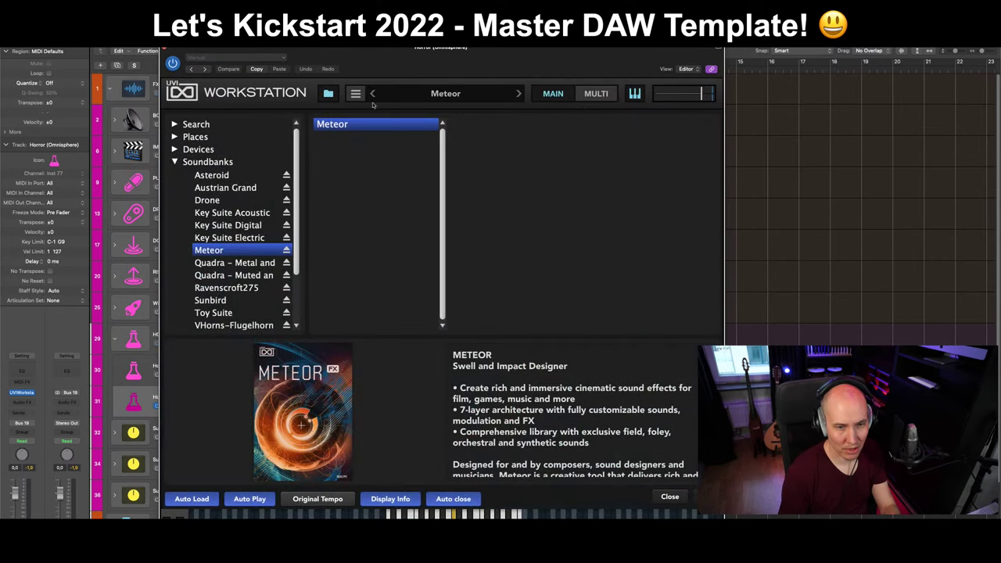
pyautogui.click(233, 263)
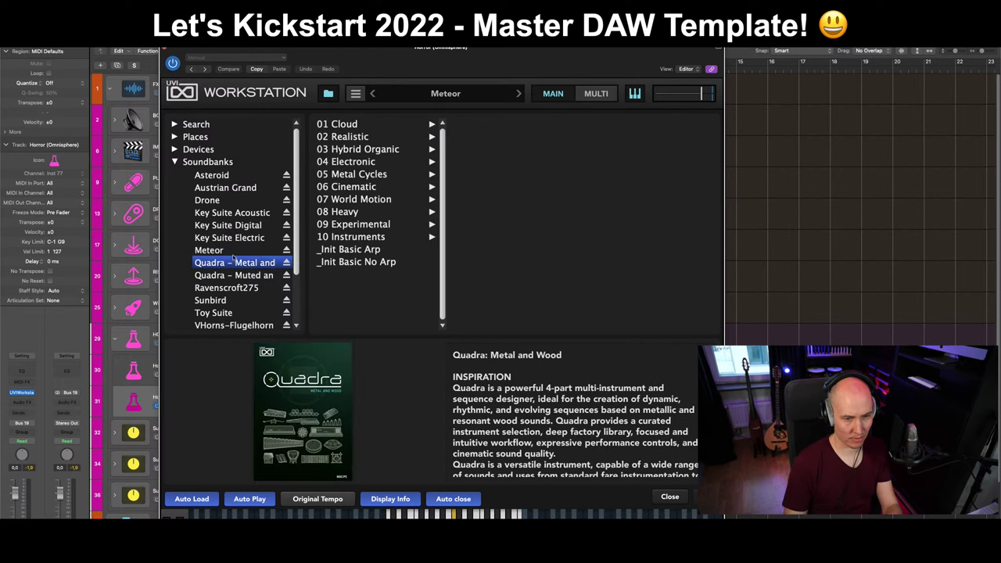
pyautogui.click(233, 250)
pyautogui.click(385, 128)
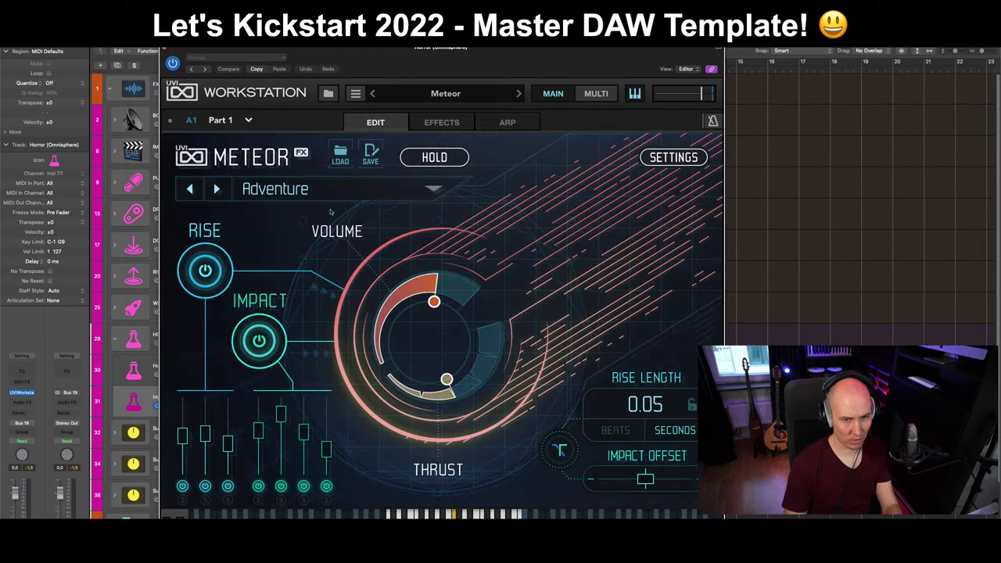
# Audition Meteor's Catchy preset from the Slams category and Lost Harbor from the Orchestral category.
pyautogui.click(292, 192)
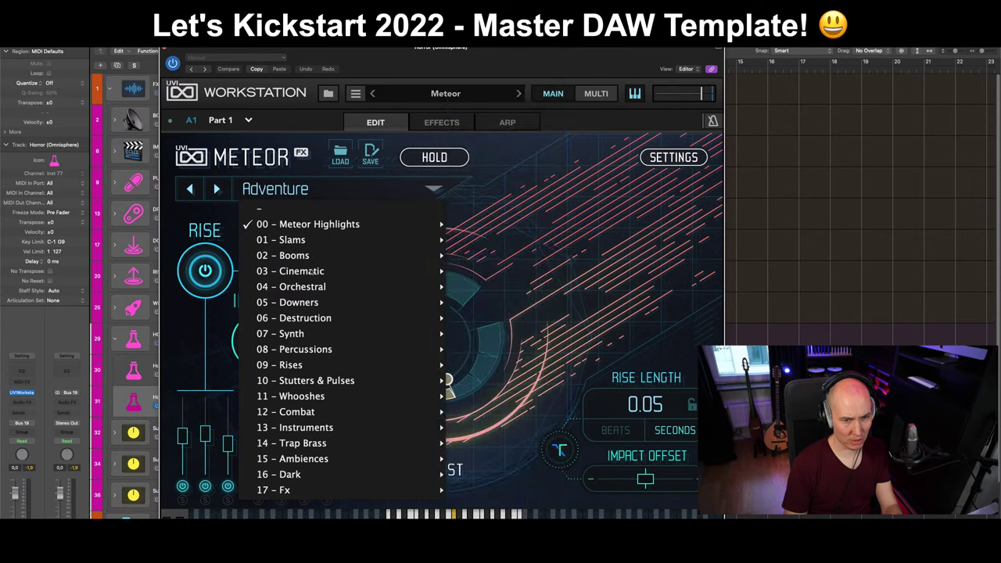
pyautogui.moveTo(321, 244)
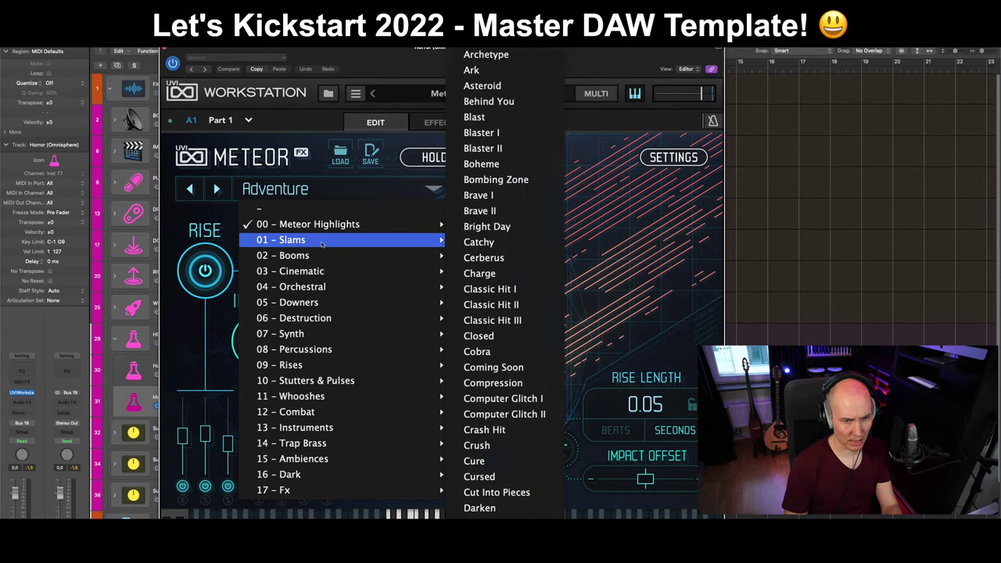
pyautogui.click(461, 241)
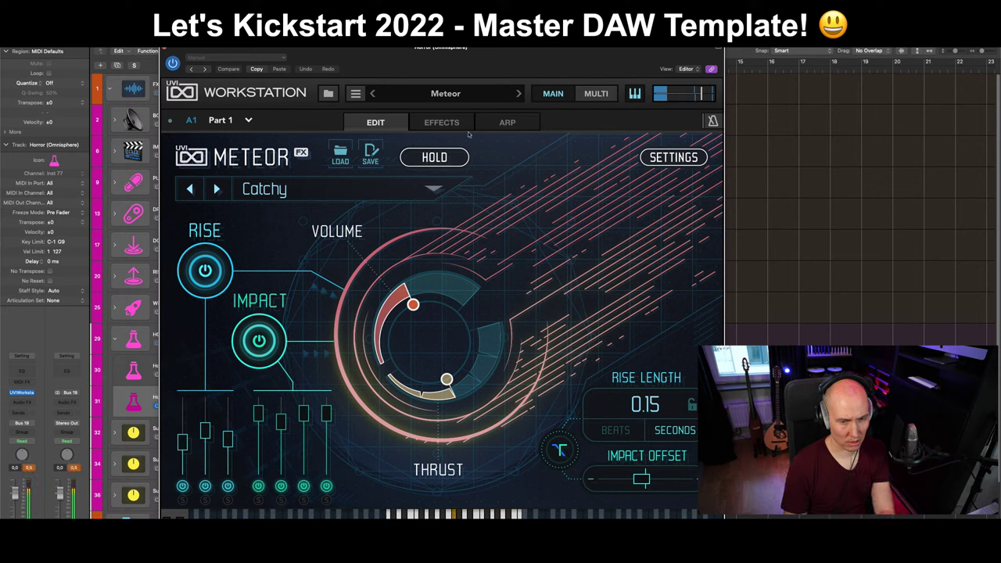
pyautogui.click(434, 188)
pyautogui.moveTo(327, 306)
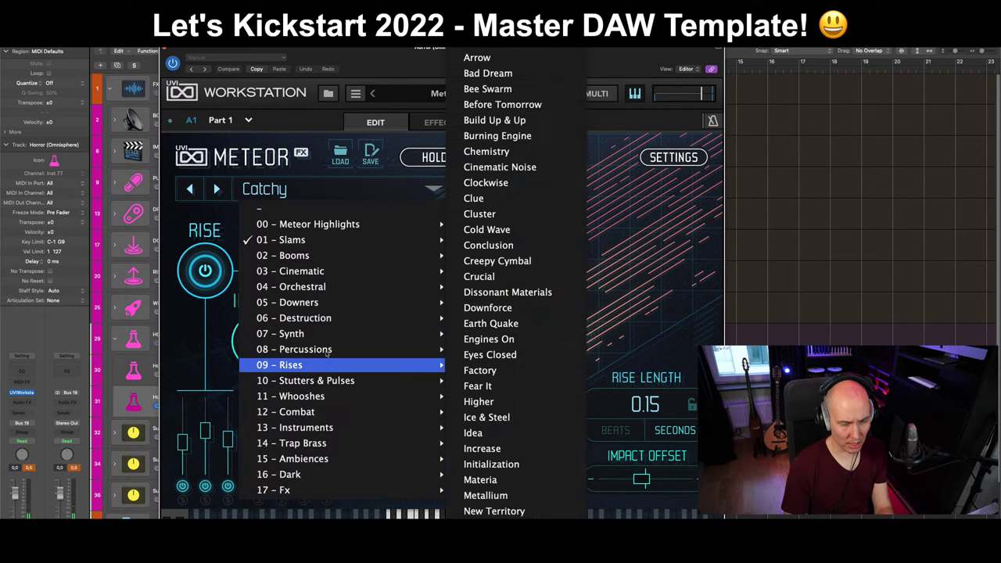
pyautogui.moveTo(340, 290)
pyautogui.click(475, 279)
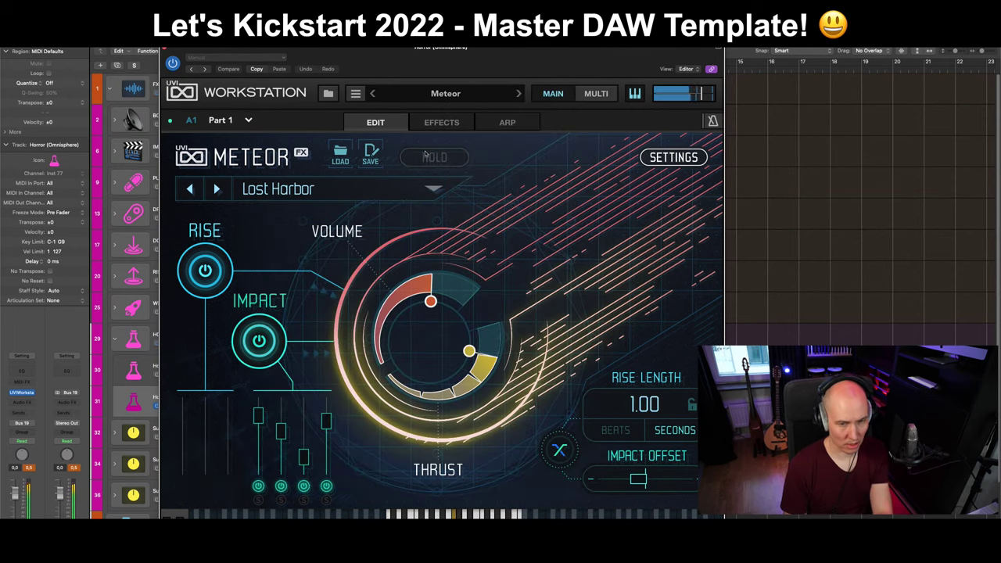
# Audition Meteor's Ouch preset from the Combat category.
pyautogui.click(384, 189)
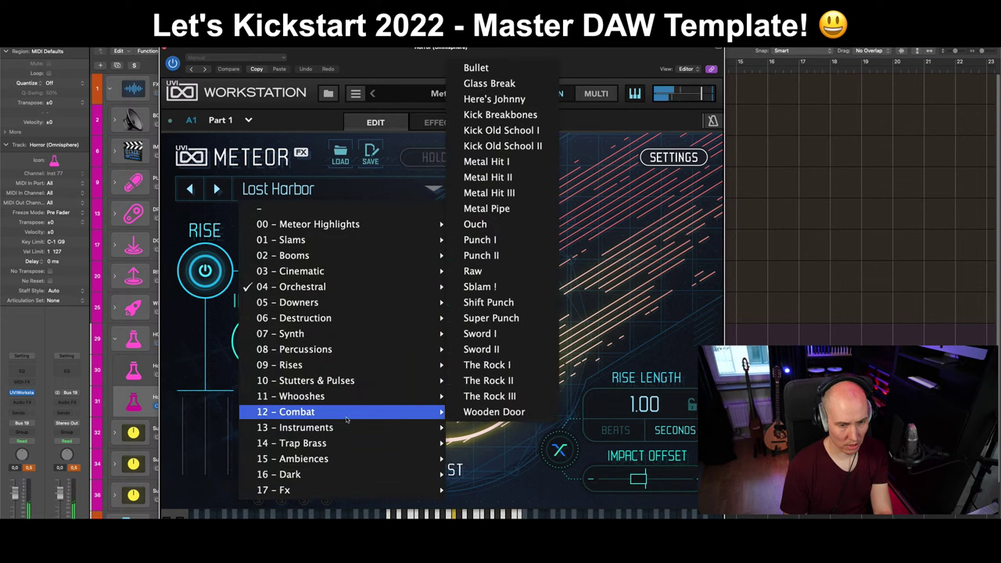
pyautogui.moveTo(347, 406)
pyautogui.click(477, 224)
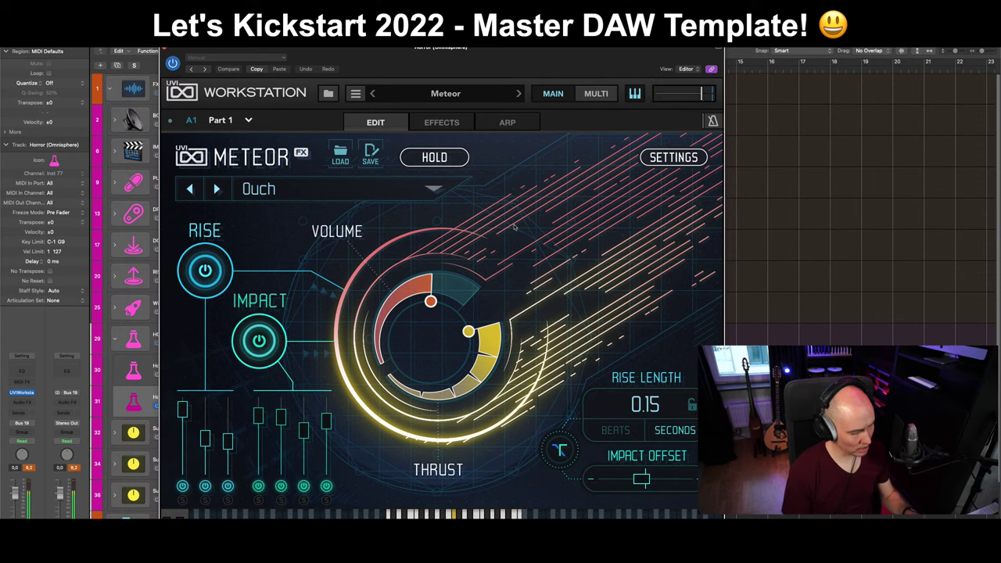
# Load Meteor's Bombing Zone preset from the Meteor Highlights category.
pyautogui.click(312, 185)
pyautogui.moveTo(310, 255)
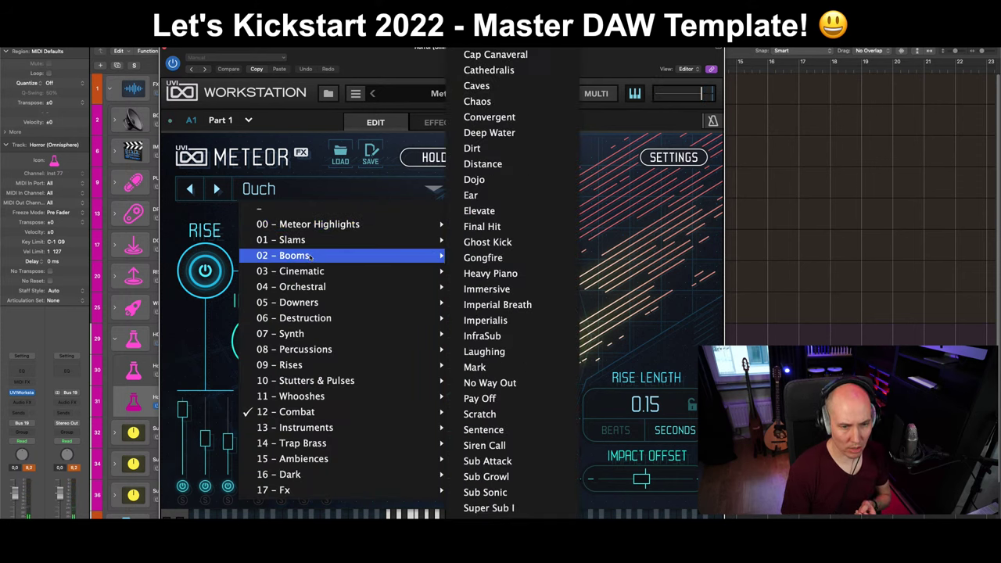
pyautogui.moveTo(343, 226)
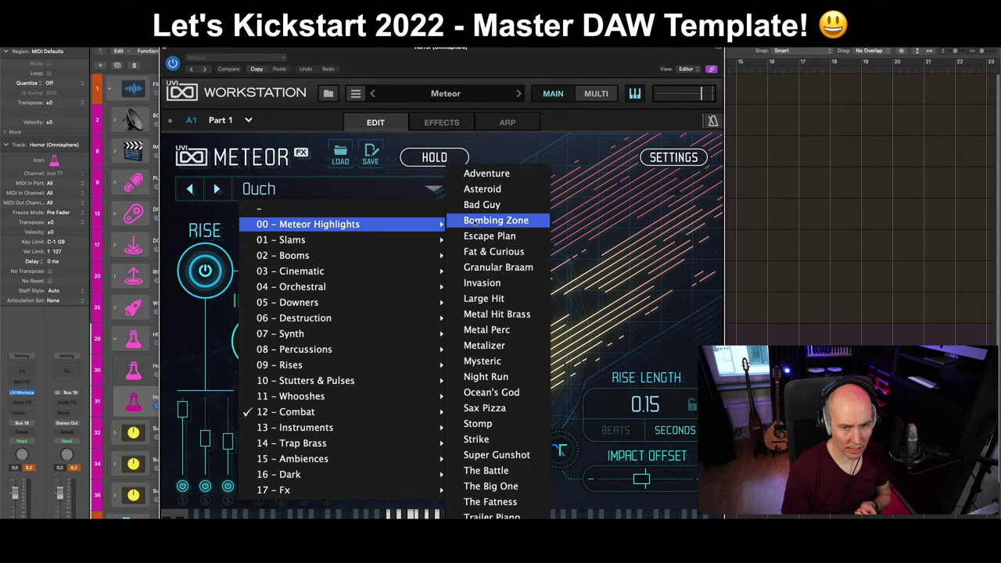
pyautogui.click(462, 219)
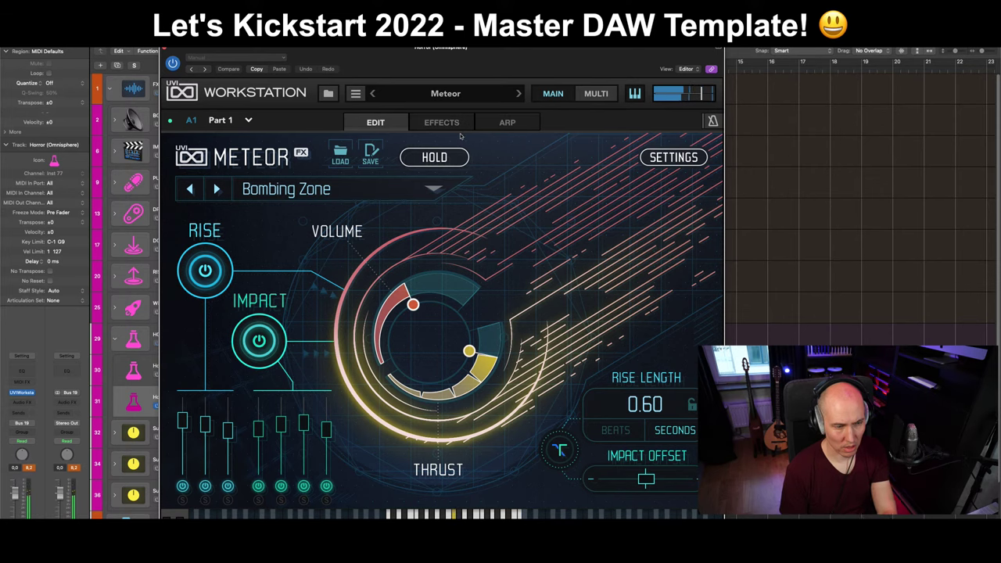
# Load Meteor's Gongfire preset from the Booms category on the second Horror track and close the instrument window.
pyautogui.press('super+w')
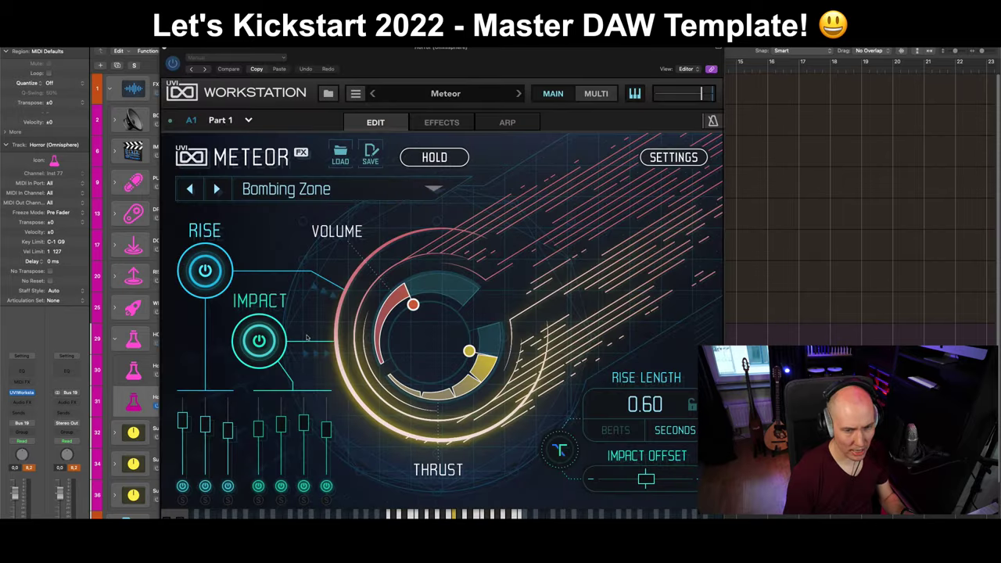
pyautogui.press('super+w')
pyautogui.press('v')
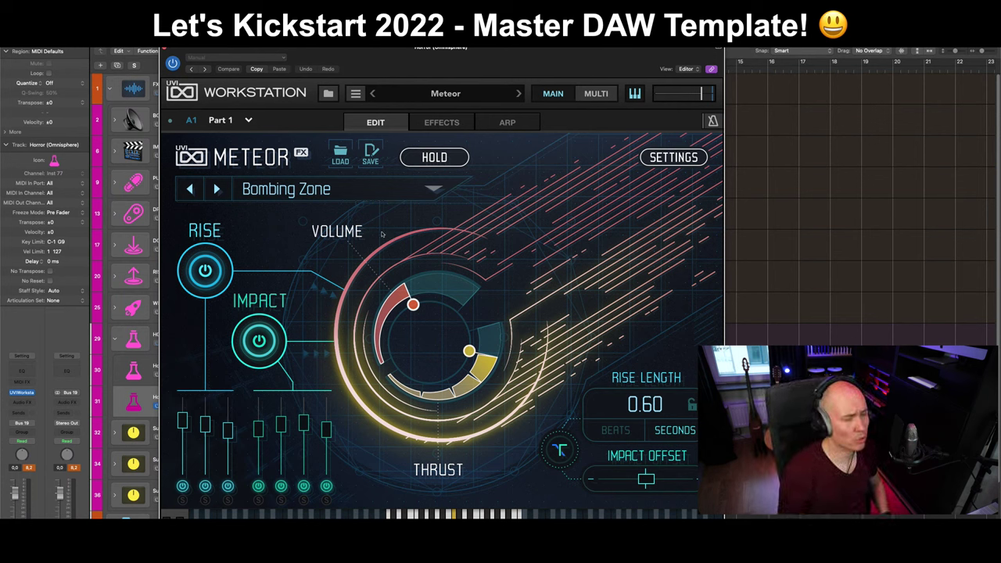
pyautogui.click(433, 188)
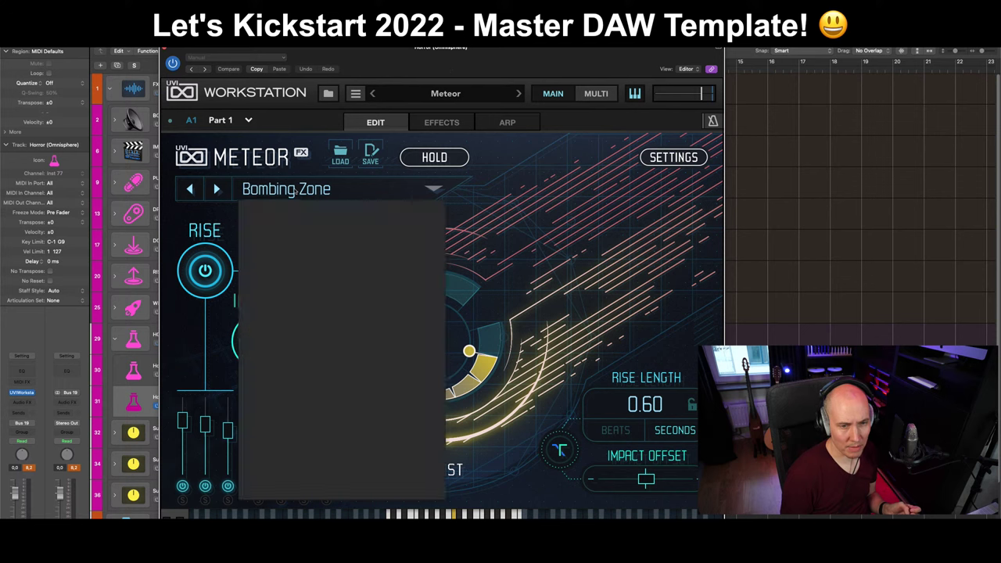
pyautogui.moveTo(422, 255)
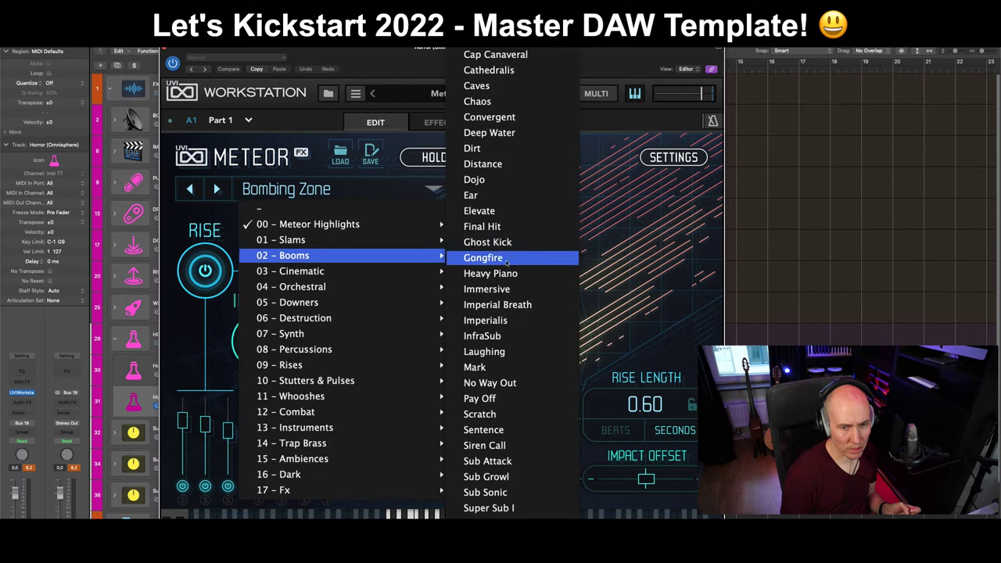
pyautogui.click(486, 258)
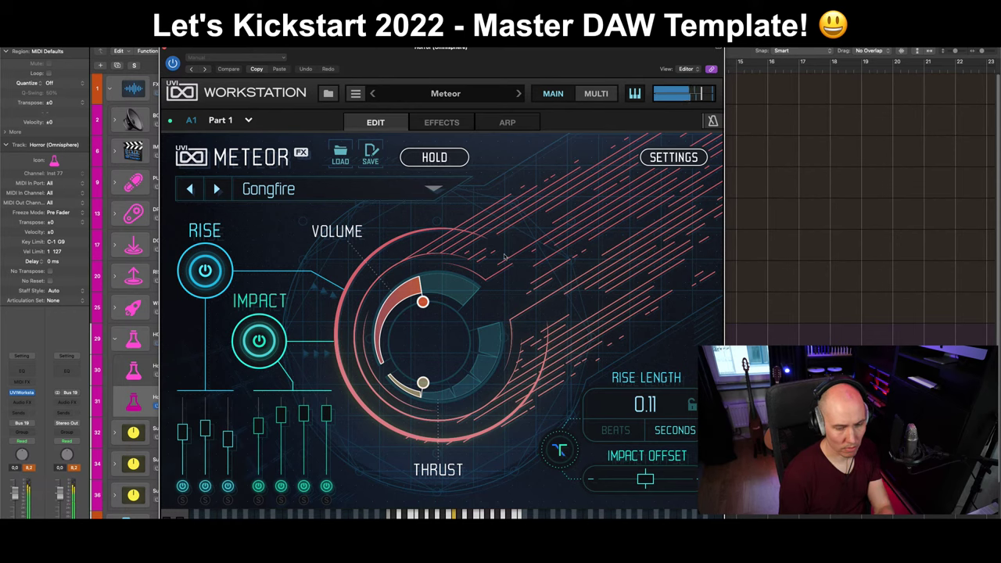
pyautogui.press('super+w')
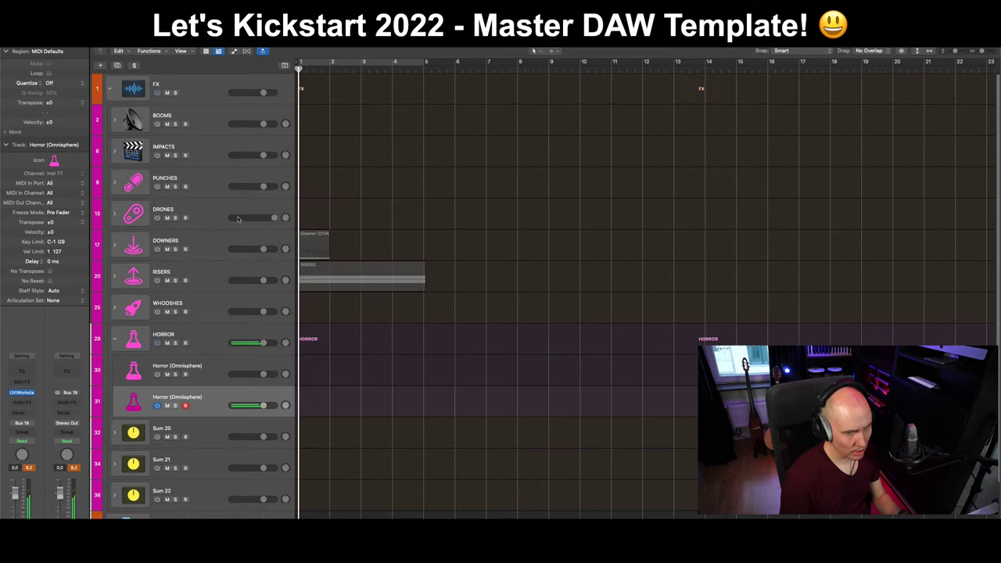
# Move the second Horror (Omnisphere) track into the IMPACTS stack and rename it Horror (UVI Meteor).
pyautogui.click(115, 153)
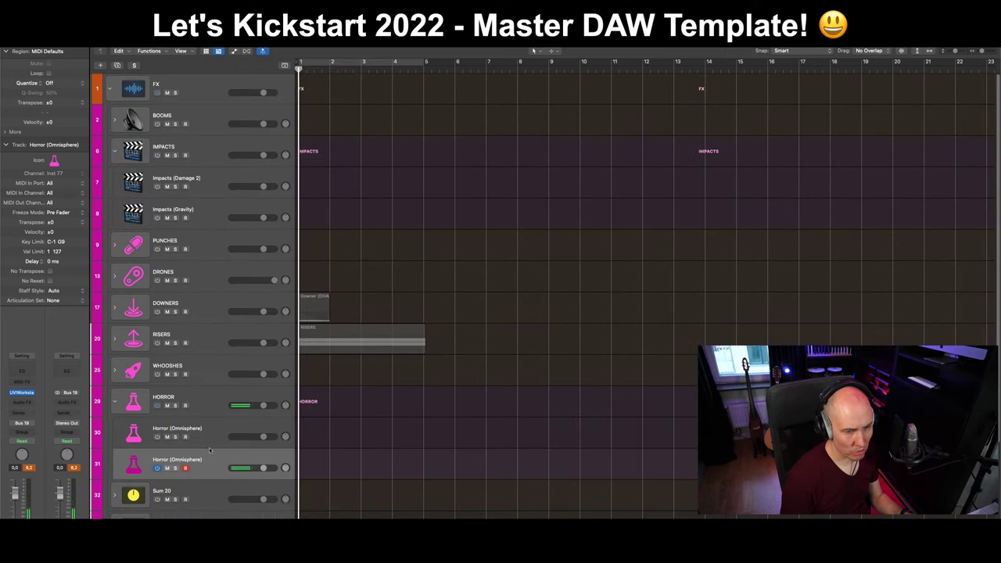
pyautogui.moveTo(214, 460); pyautogui.dragTo(191, 180)
pyautogui.doubleClick(188, 179)
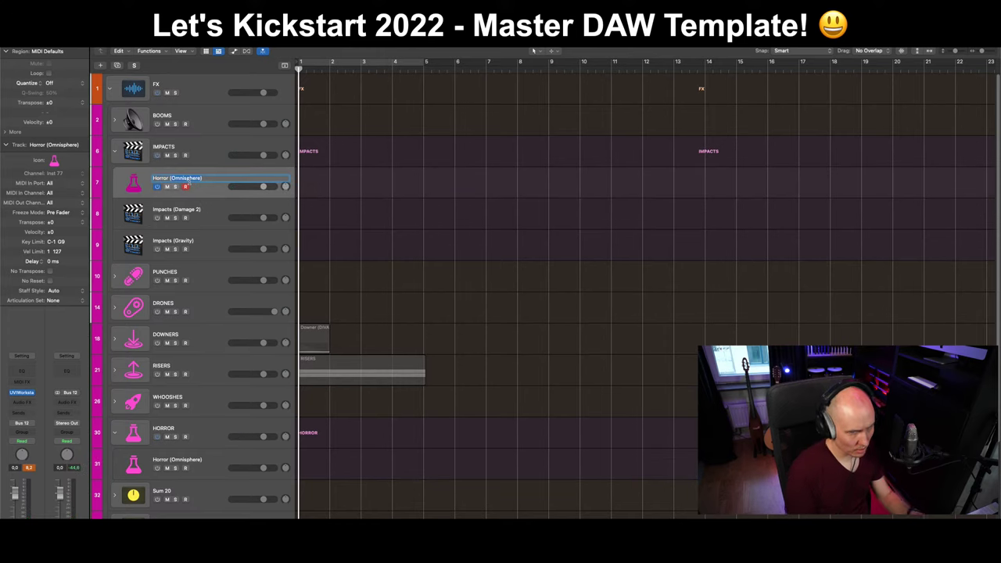
pyautogui.write('Horror (UVI)')
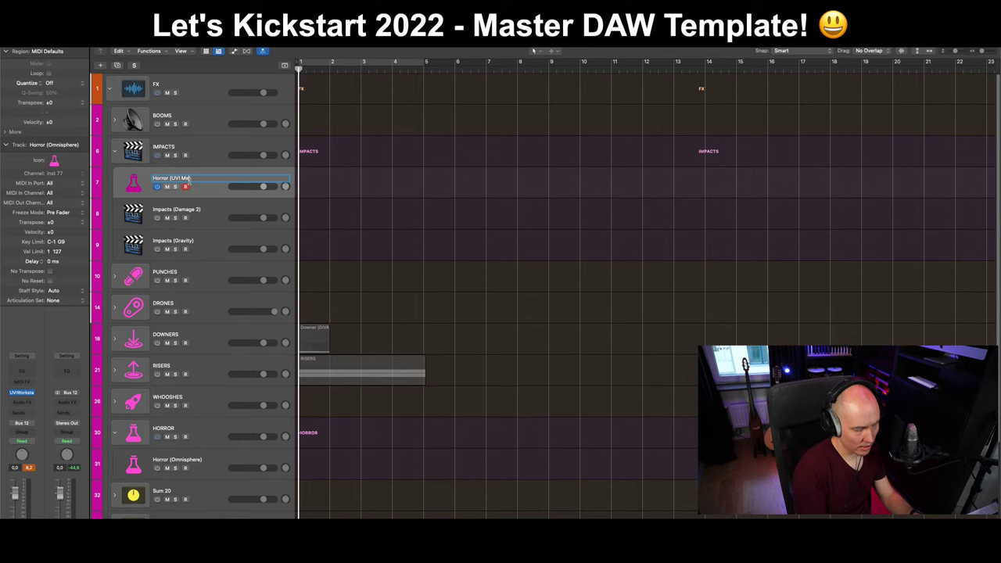
pyautogui.write(' Meteor')
pyautogui.press('Return')
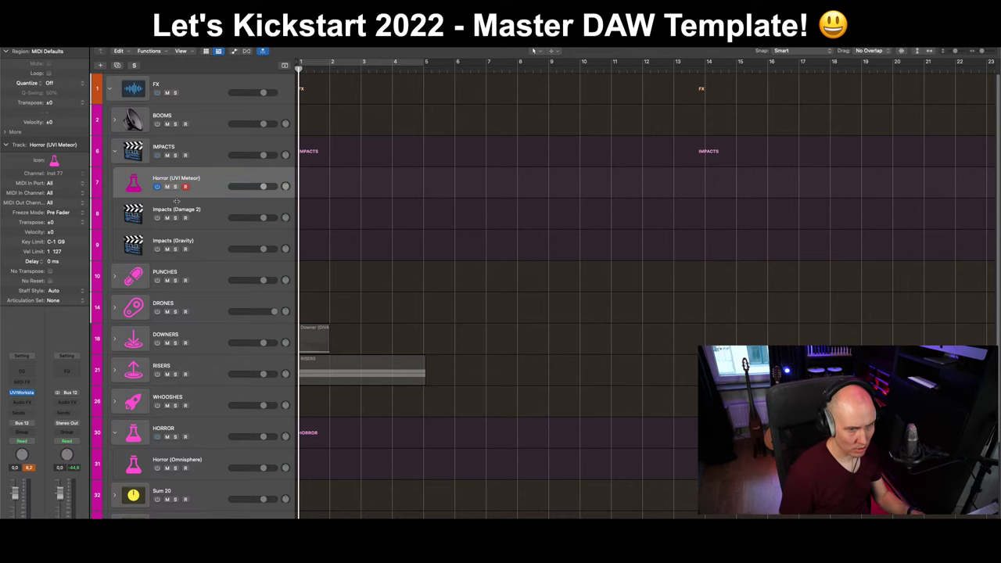
# Give the Horror (UVI Meteor) track in the IMPACTS stack the clapperboard icon from Sound Effects.
pyautogui.click(205, 149)
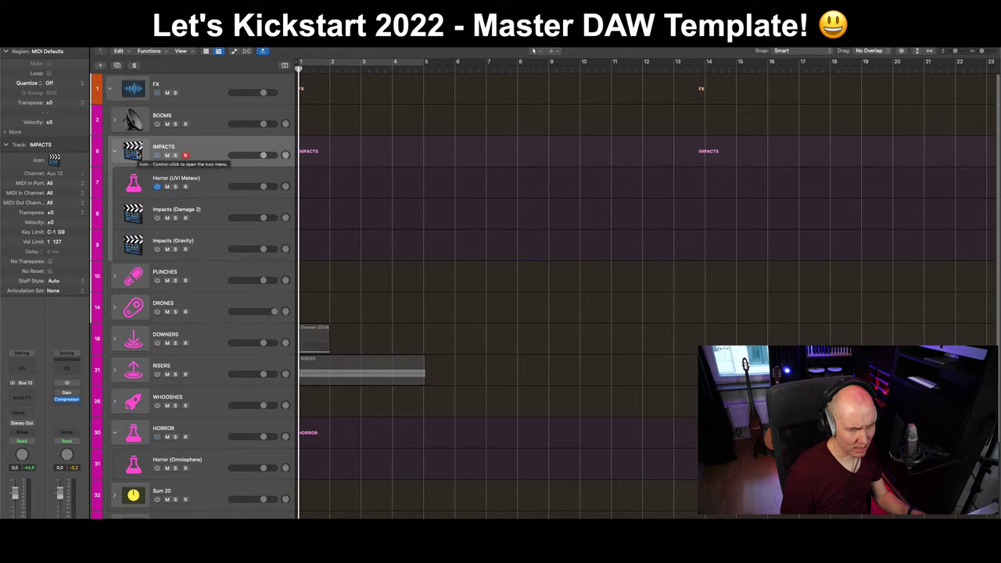
pyautogui.keyDown('shift'); pyautogui.click(225, 252); pyautogui.keyUp('shift')
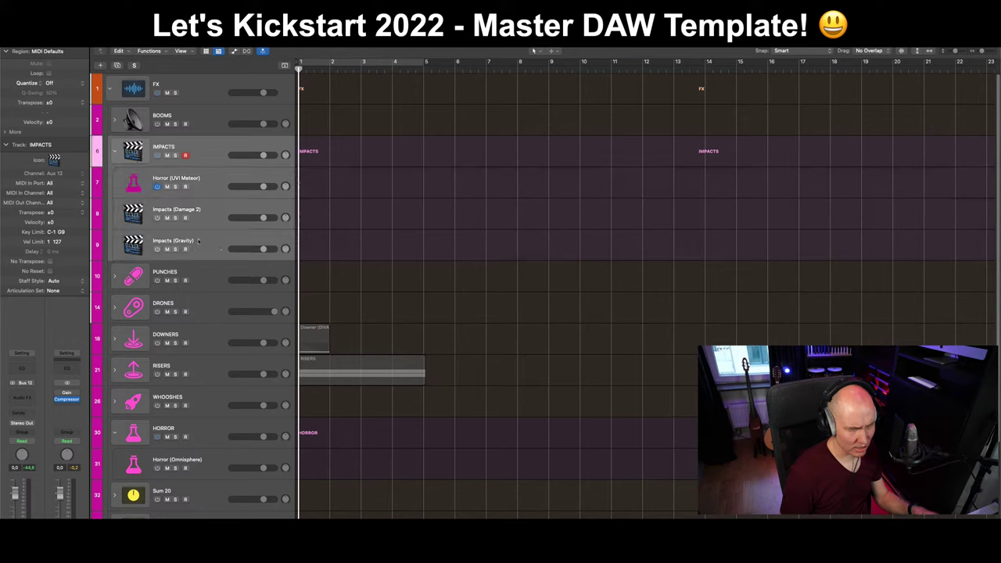
pyautogui.keyDown('ctrl'); pyautogui.click(133, 184); pyautogui.keyUp('ctrl')
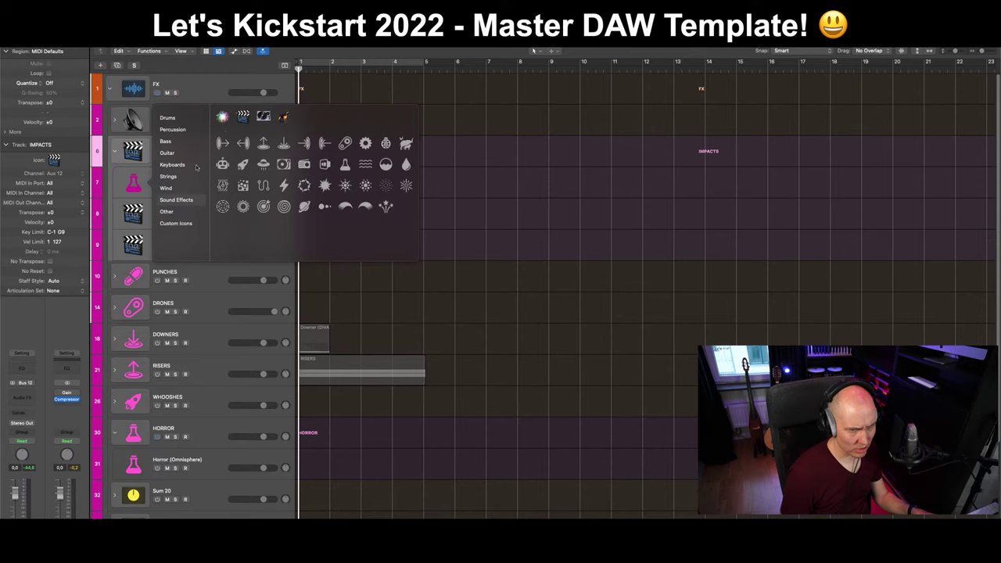
pyautogui.click(244, 116)
pyautogui.click(205, 186)
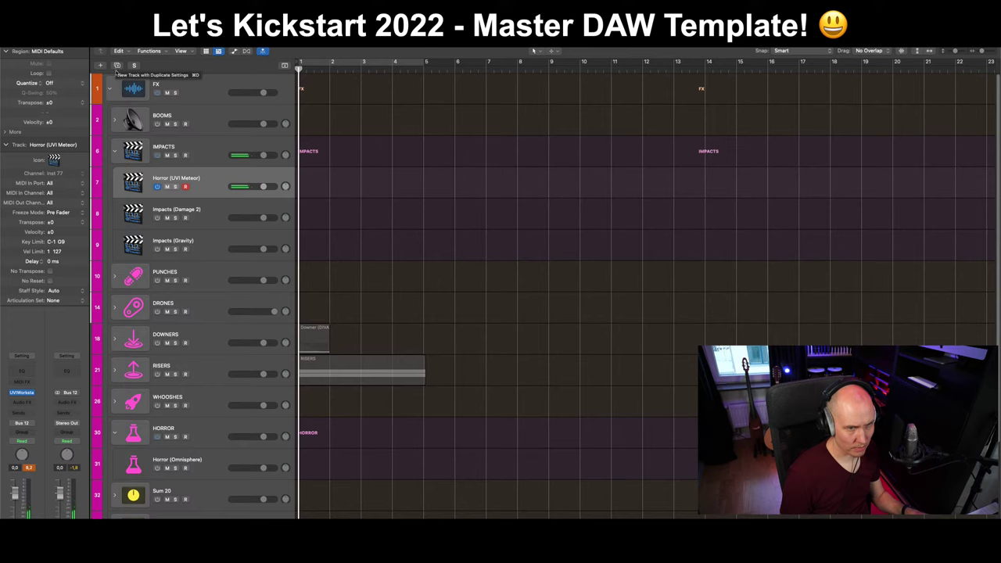
# Duplicate the Horror (UVI Meteor) track with its settings and place the duplicate in the collapsed BOOMS stack.
pyautogui.click(116, 65)
pyautogui.moveTo(205, 210); pyautogui.dragTo(222, 153)
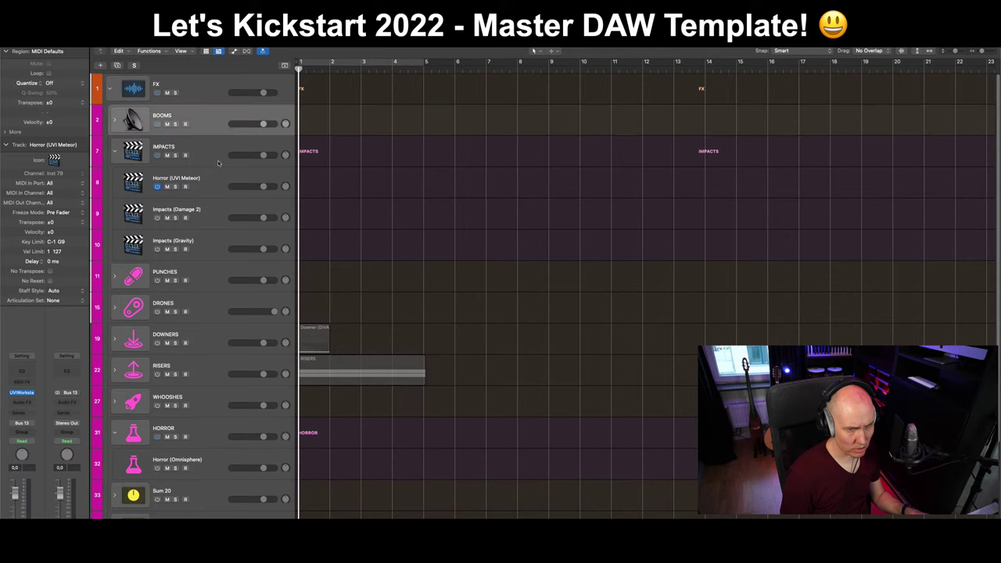
pyautogui.click(116, 121)
pyautogui.click(115, 122)
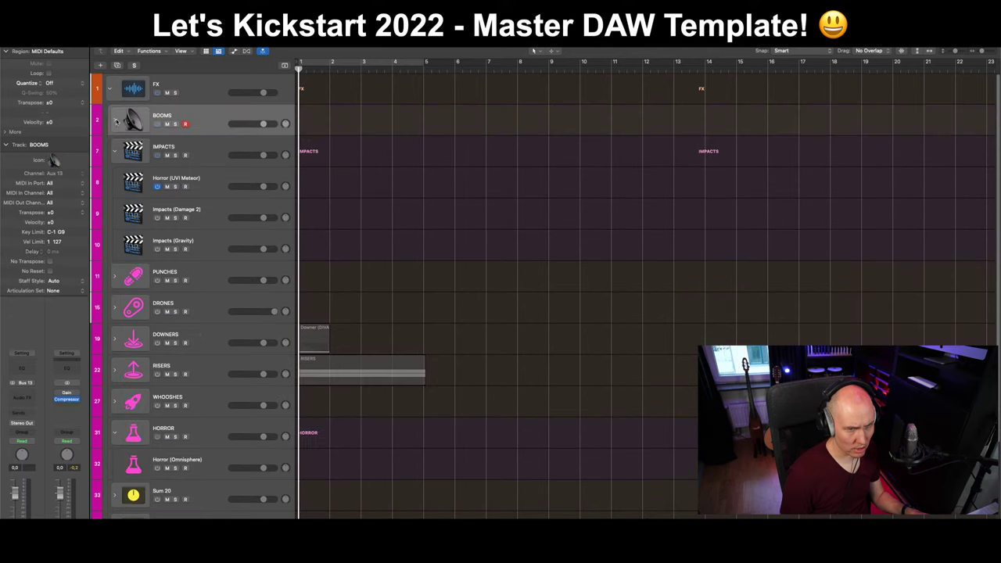
# Copy the Horror (UVI Meteor) track from IMPACTS into the HORROR stack, and switch off the copy left in IMPACTS.
pyautogui.click(209, 179)
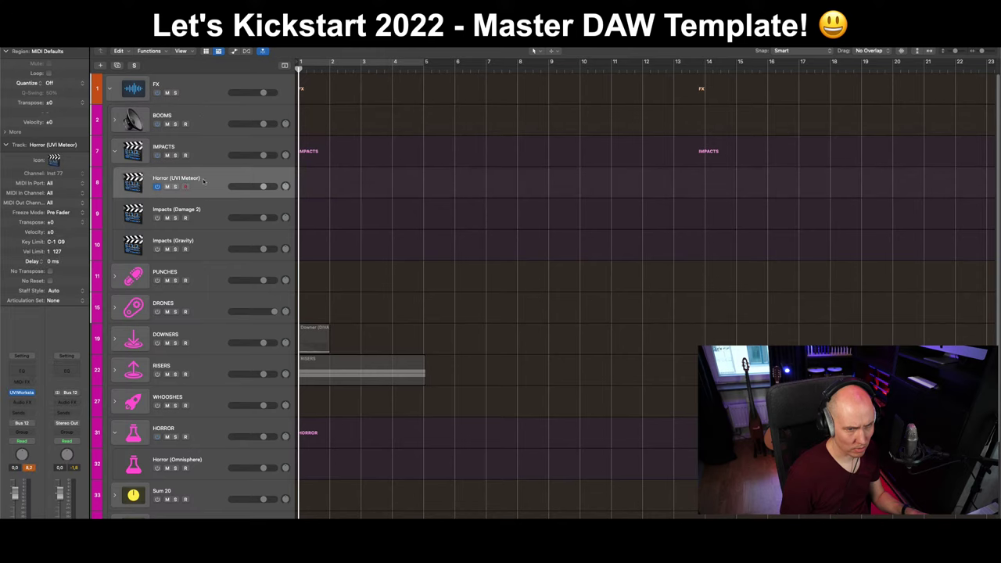
pyautogui.moveTo(196, 182); pyautogui.dragTo(226, 474)
pyautogui.click(155, 188)
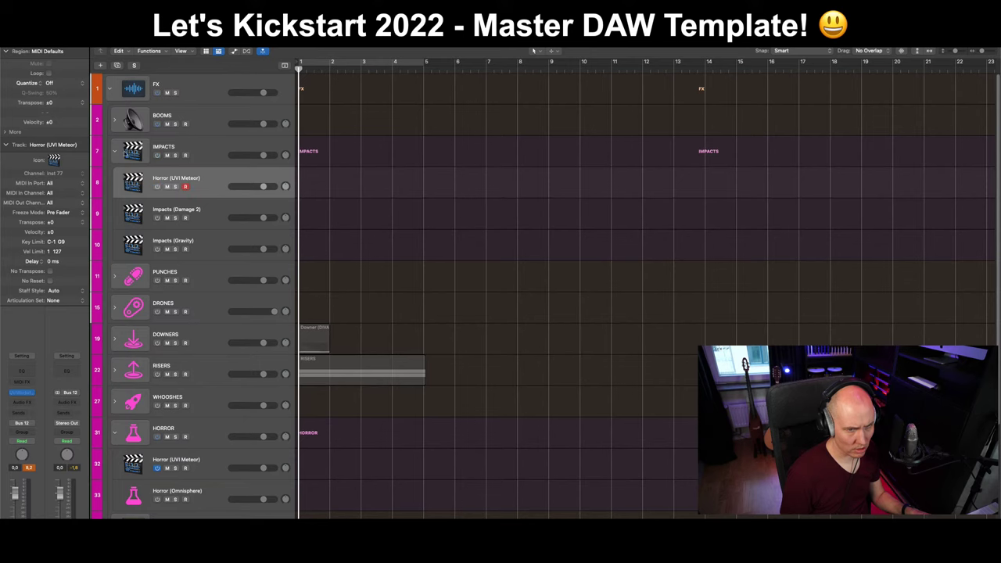
pyautogui.click(116, 151)
pyautogui.click(224, 376)
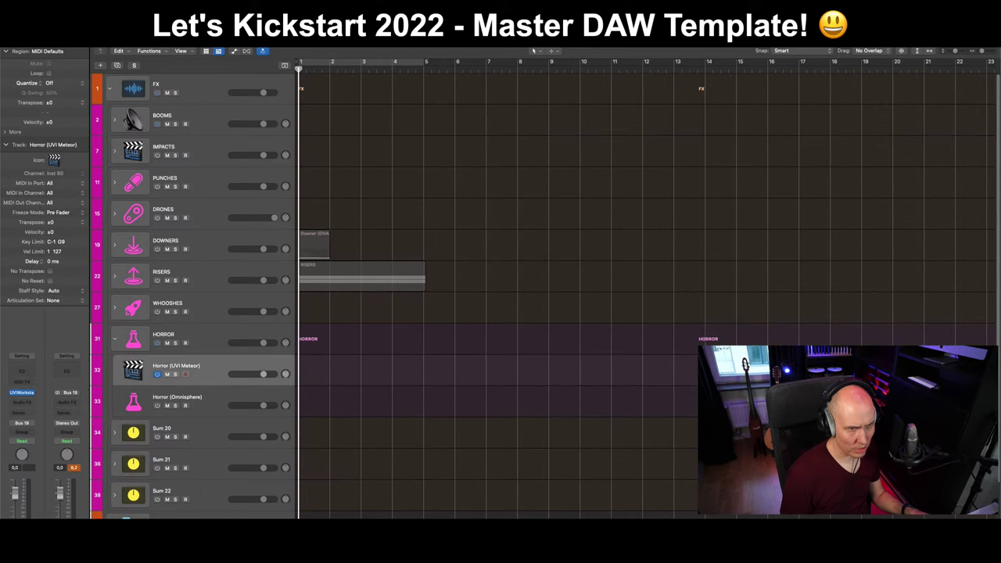
# Save the project and check the Meteor instrument on the Horror (UVI Meteor) track in the HORROR stack.
pyautogui.click(118, 51)
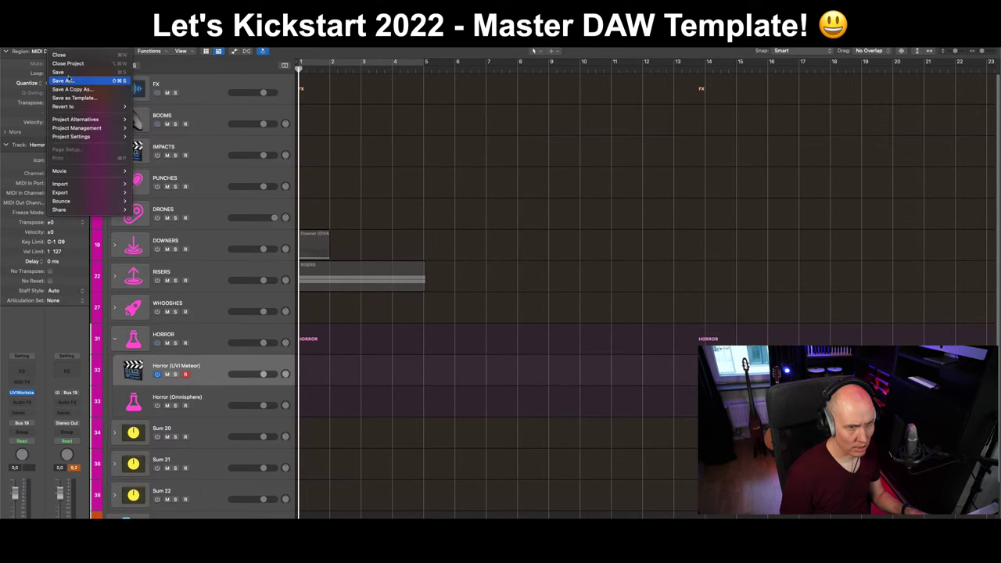
pyautogui.click(71, 77)
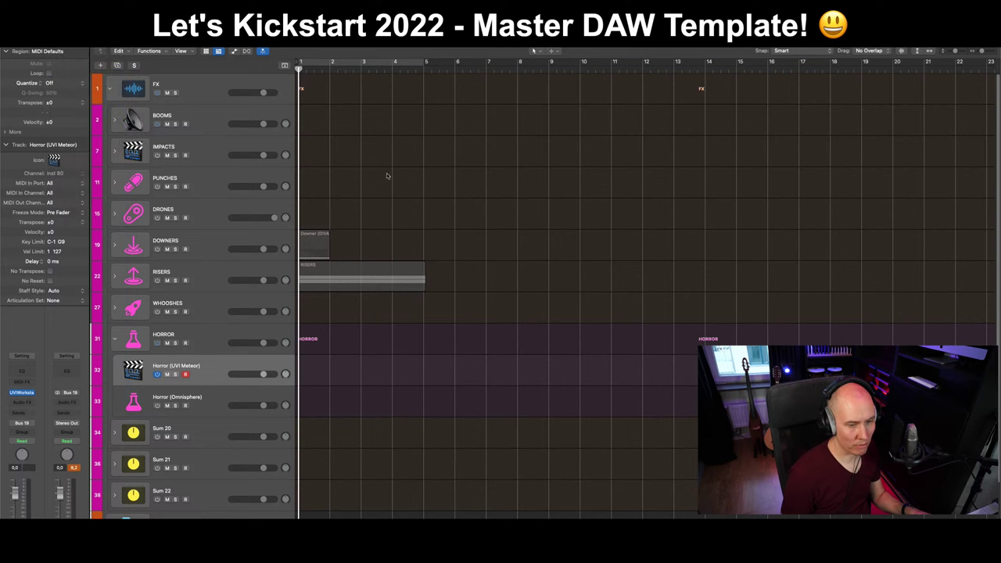
pyautogui.press('v')
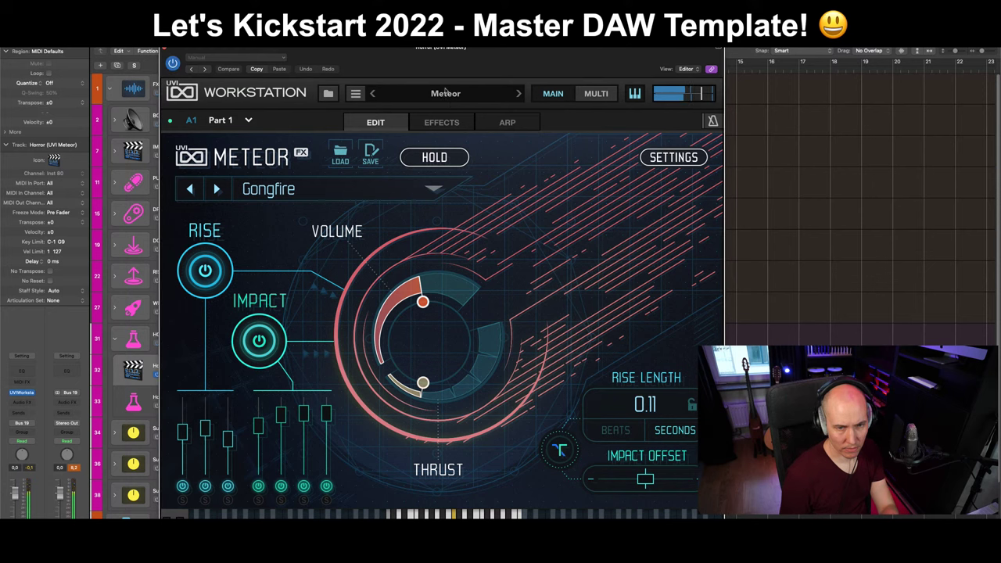
pyautogui.click(446, 93)
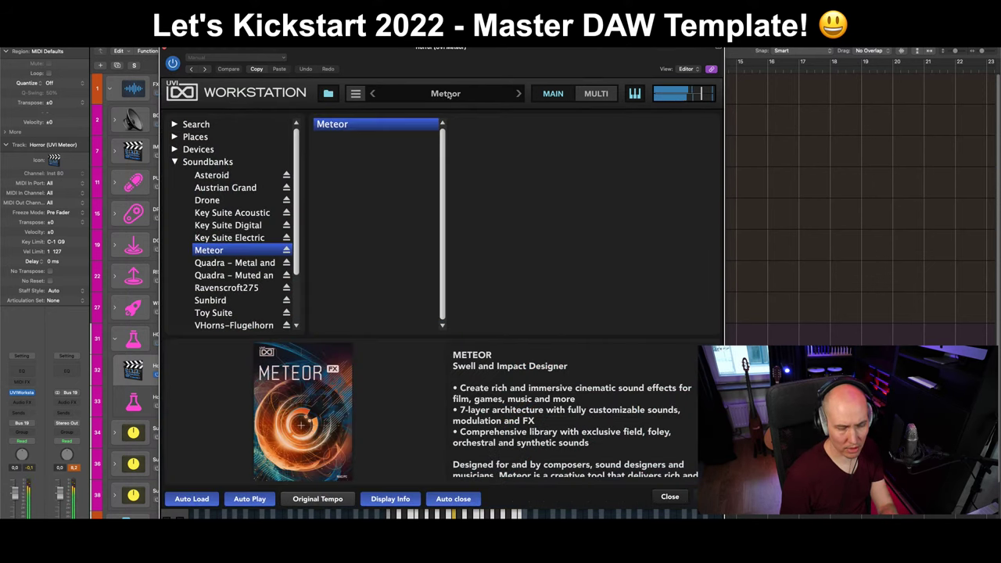
pyautogui.press('super+w')
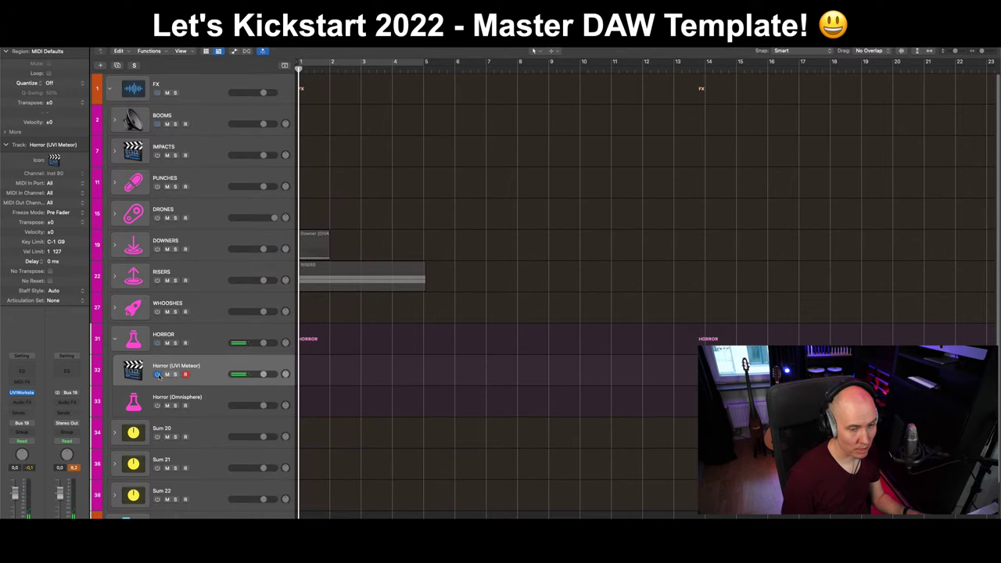
# Place Horror (Omnisphere) above Horror (UVI Meteor) in the HORROR stack and give both tracks the flask icon from Sound Effects.
pyautogui.moveTo(209, 400); pyautogui.dragTo(209, 374)
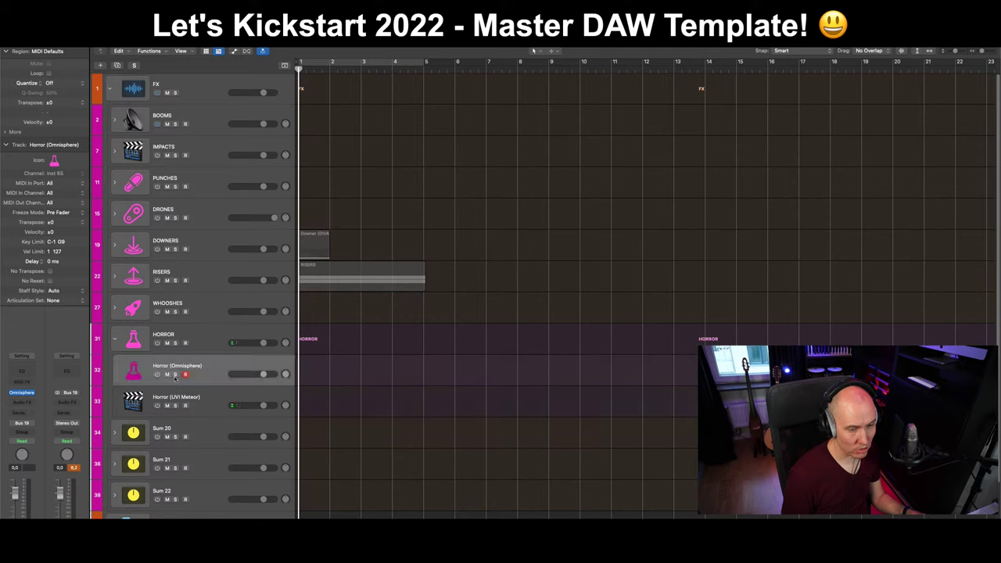
pyautogui.hotkey('alt', 'c')
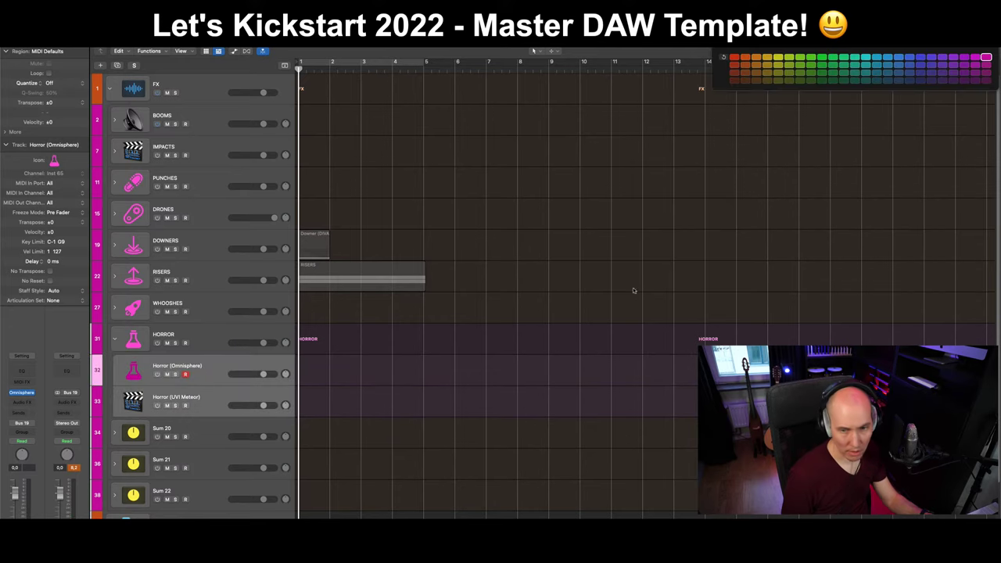
pyautogui.rightClick(133, 369)
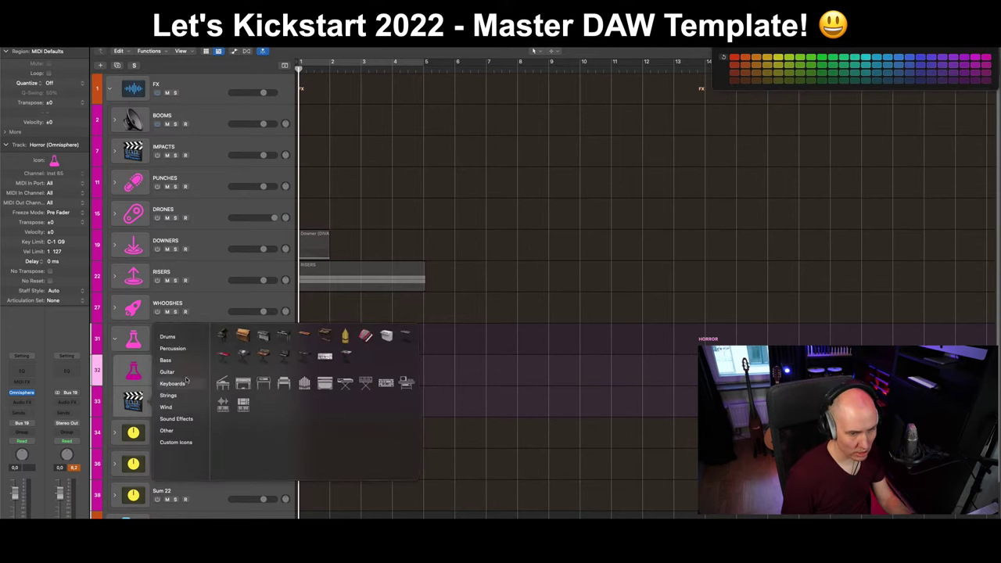
pyautogui.click(167, 431)
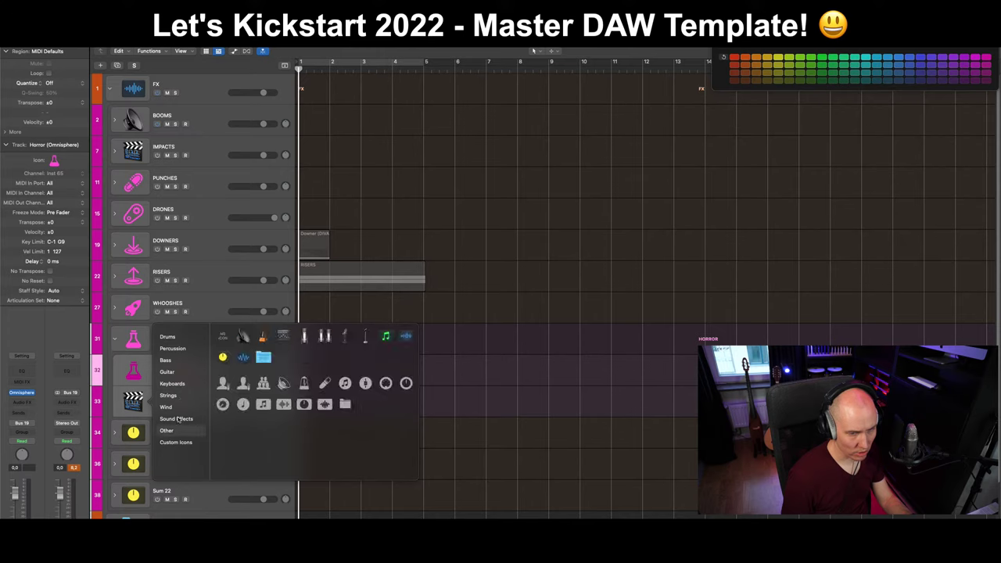
pyautogui.click(179, 420)
pyautogui.click(342, 383)
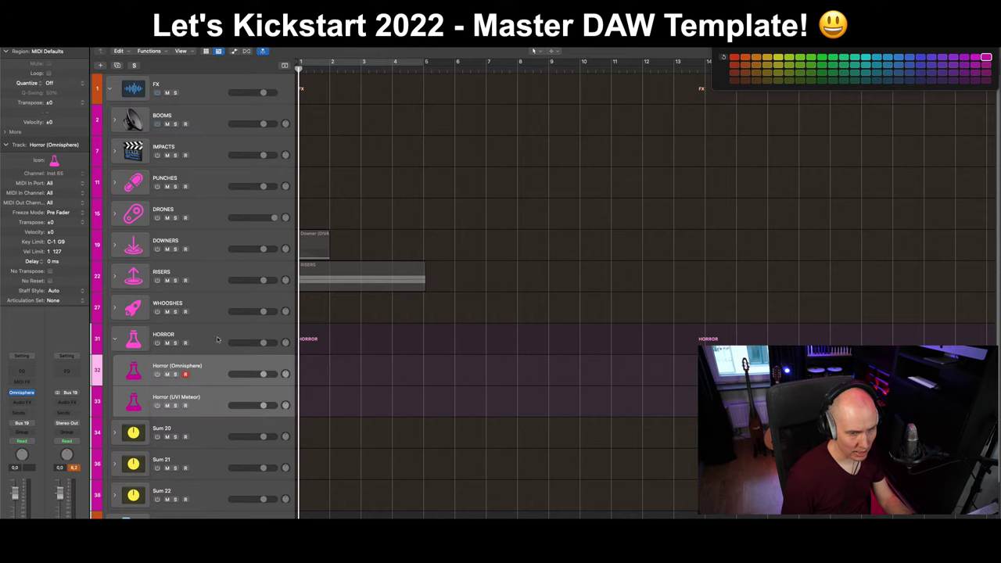
pyautogui.click(215, 396)
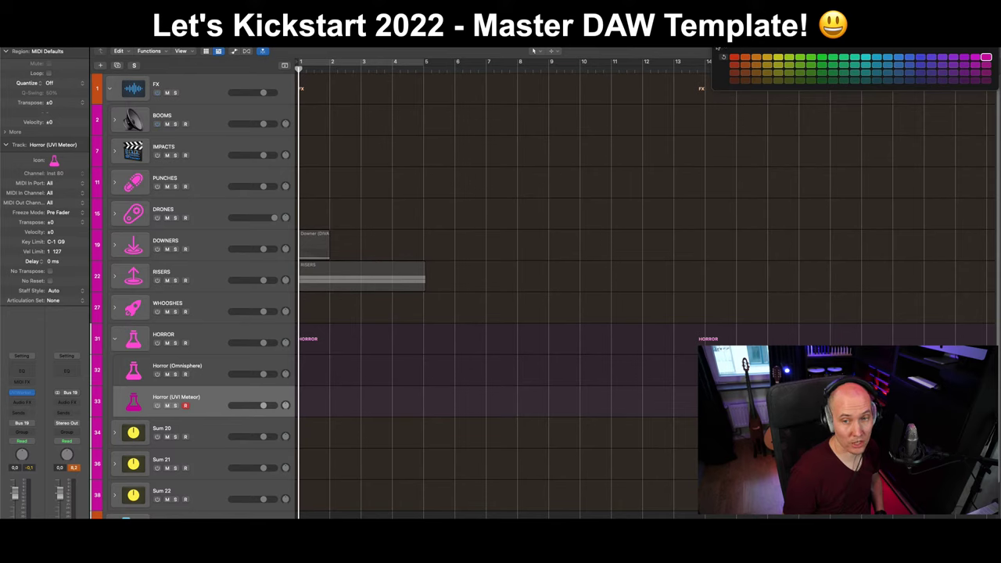
pyautogui.hotkey('alt', 'c')
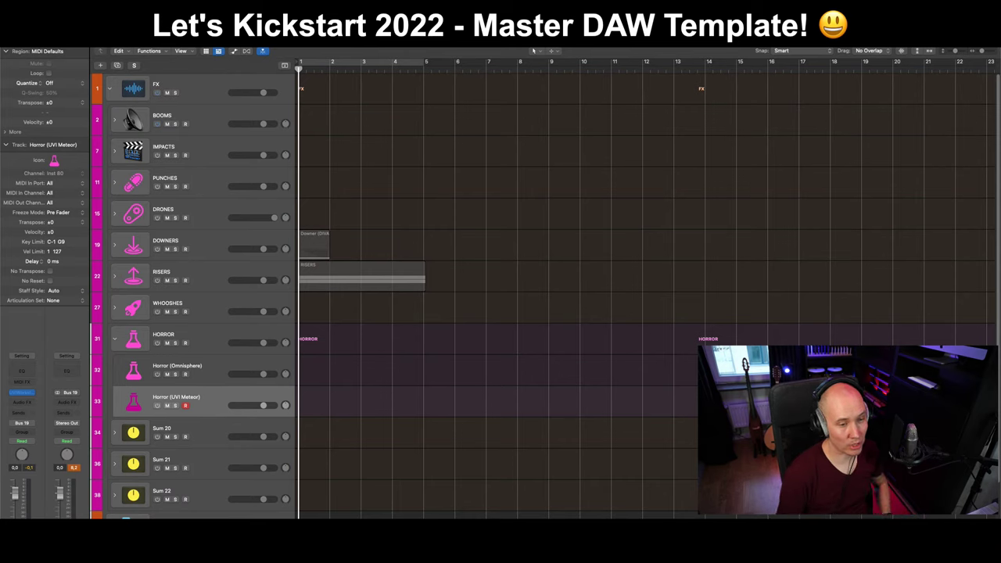
# Collapse the HORROR stack and save the project.
pyautogui.click(218, 365)
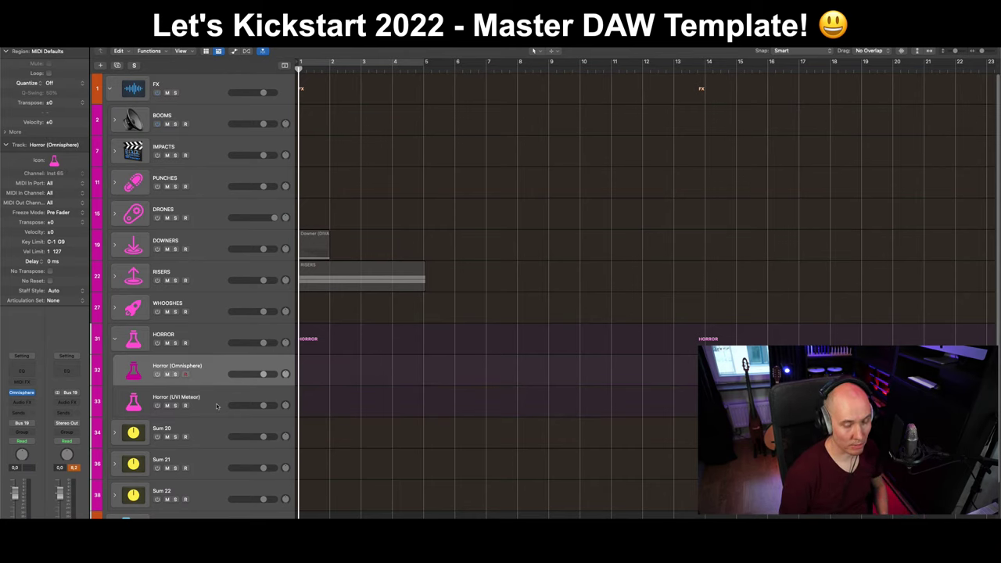
pyautogui.click(218, 405)
pyautogui.click(206, 380)
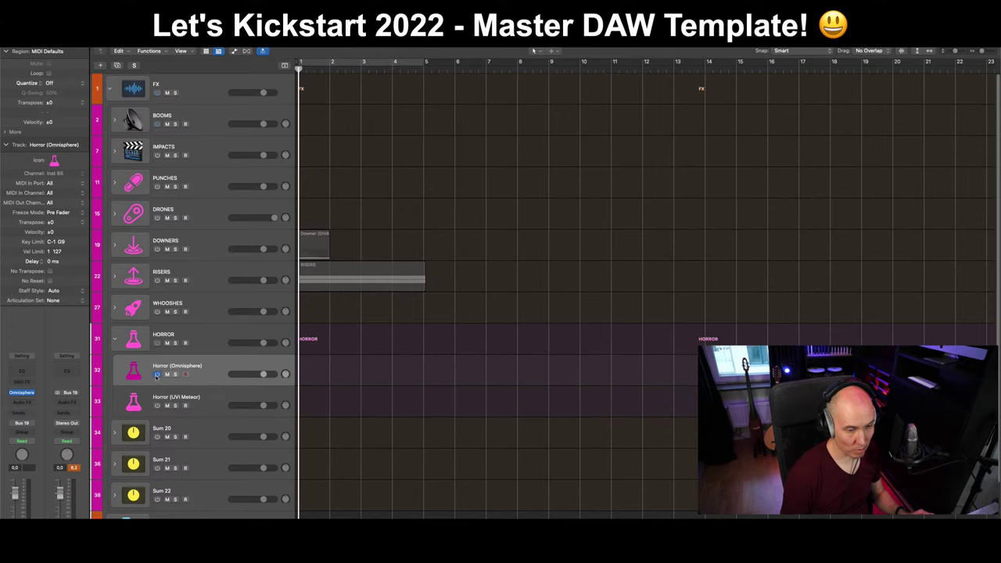
pyautogui.click(142, 339)
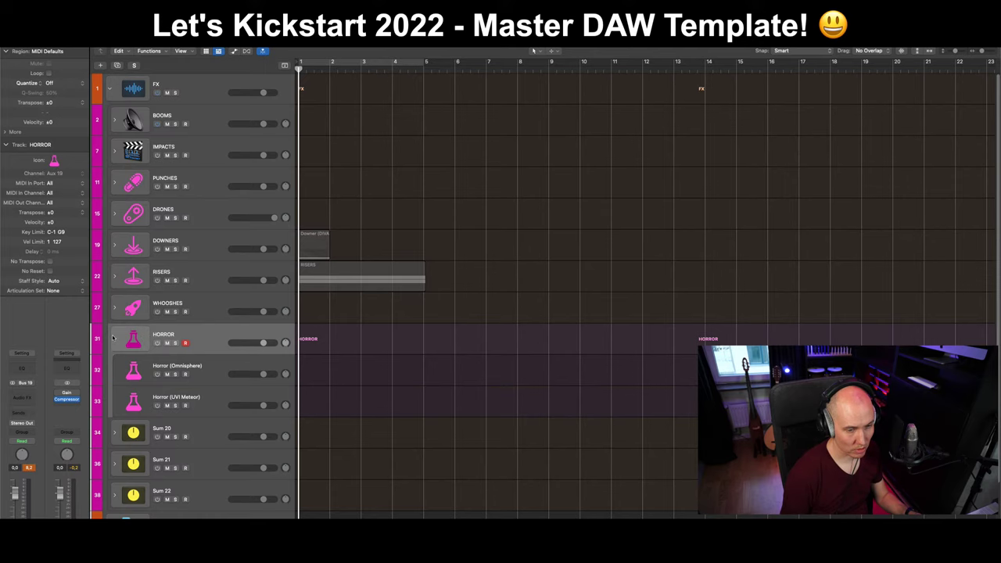
pyautogui.click(113, 338)
pyautogui.click(62, 47)
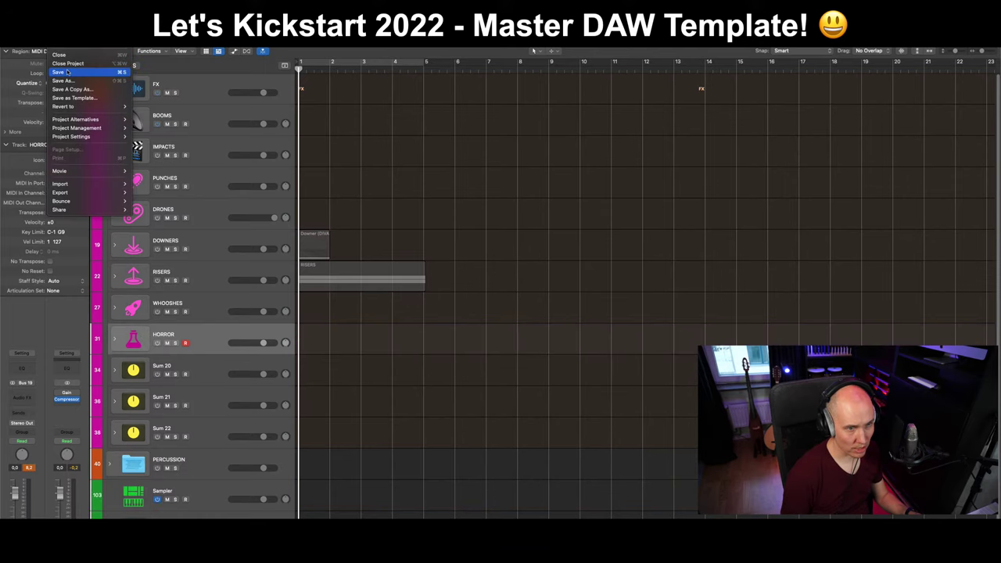
pyautogui.click(70, 72)
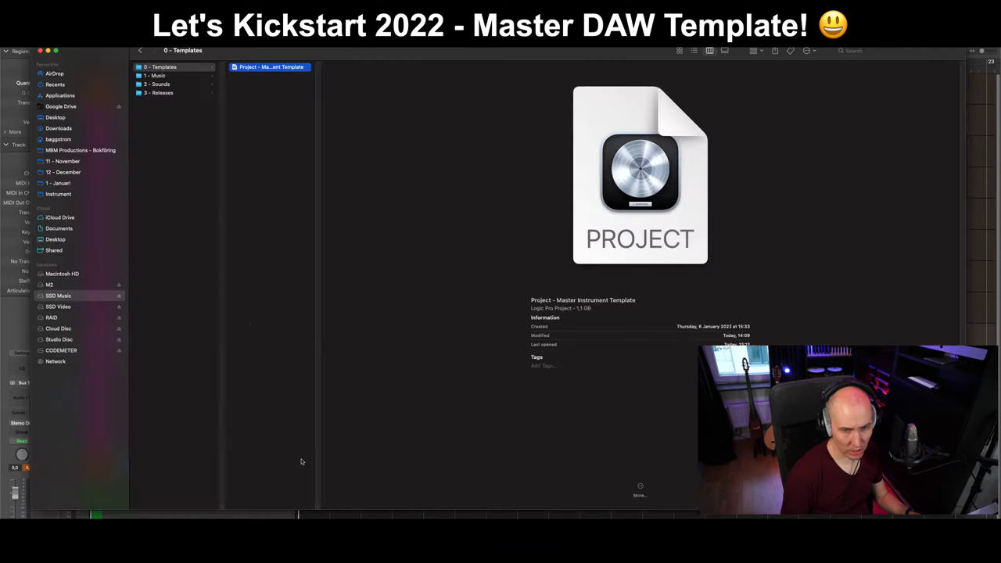
# Switch to Finder, look in the Kontakt Libraries folder on the RAID drive, and close the Finder window.
pyautogui.click(54, 318)
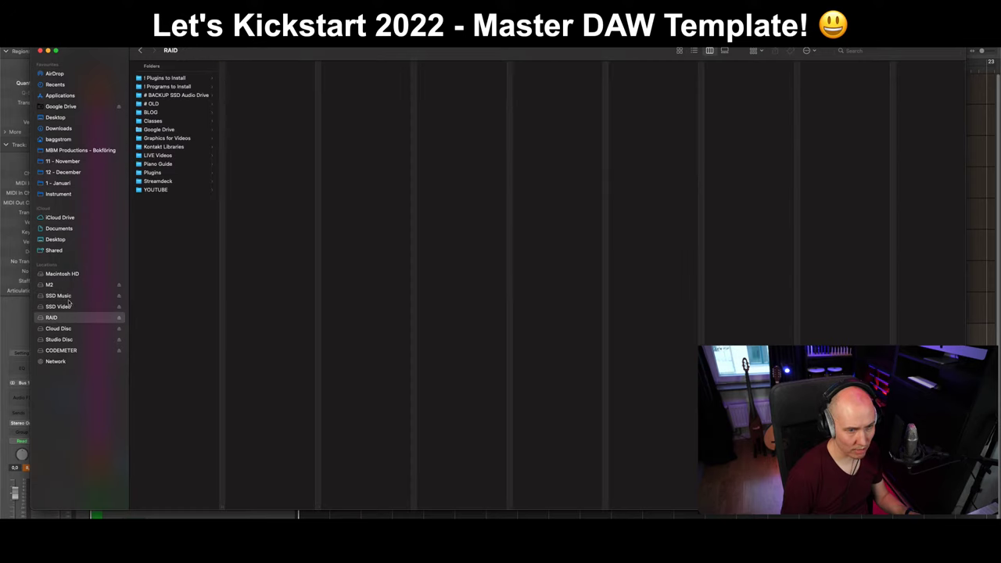
pyautogui.click(164, 146)
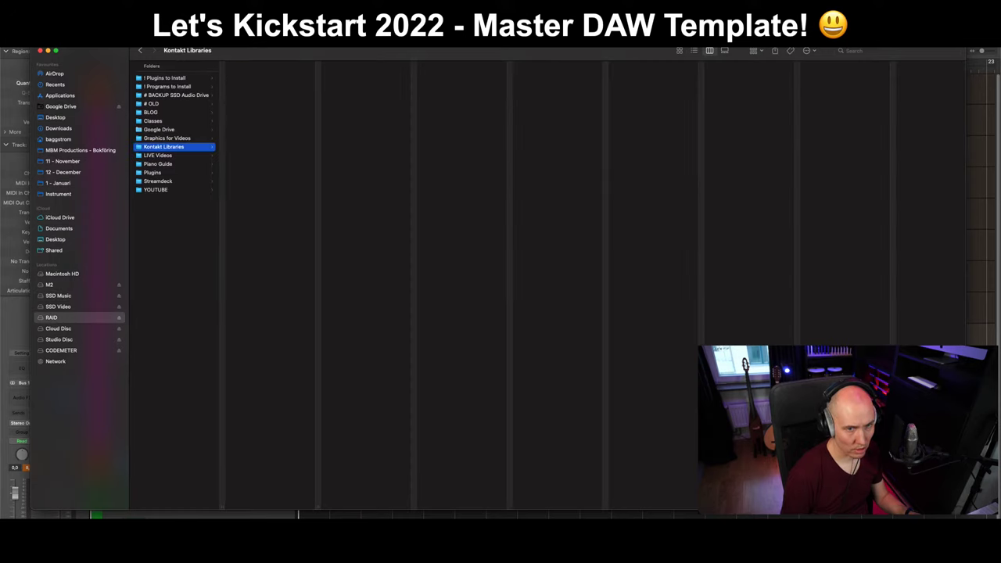
pyautogui.moveTo(323, 49); pyautogui.dragTo(372, 50)
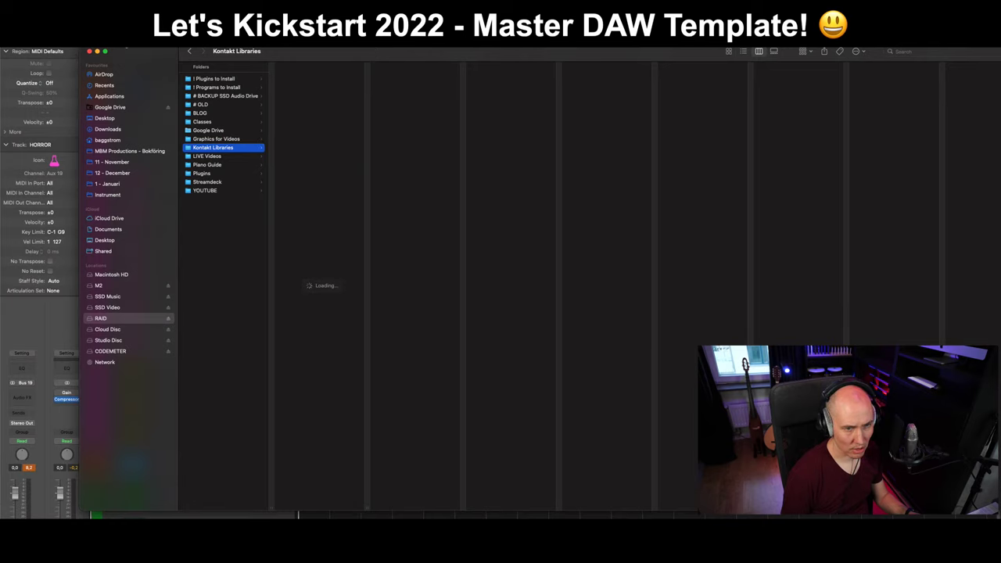
pyautogui.click(90, 51)
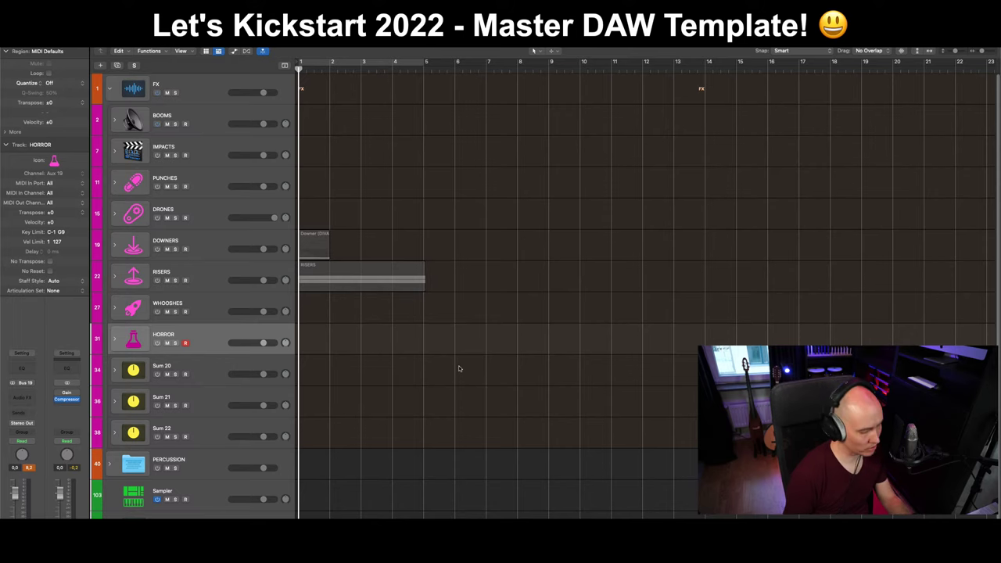
# Expand the BOOMS stack, check its tracks, and switch off its Horror (UVI Meteor) track.
pyautogui.click(215, 373)
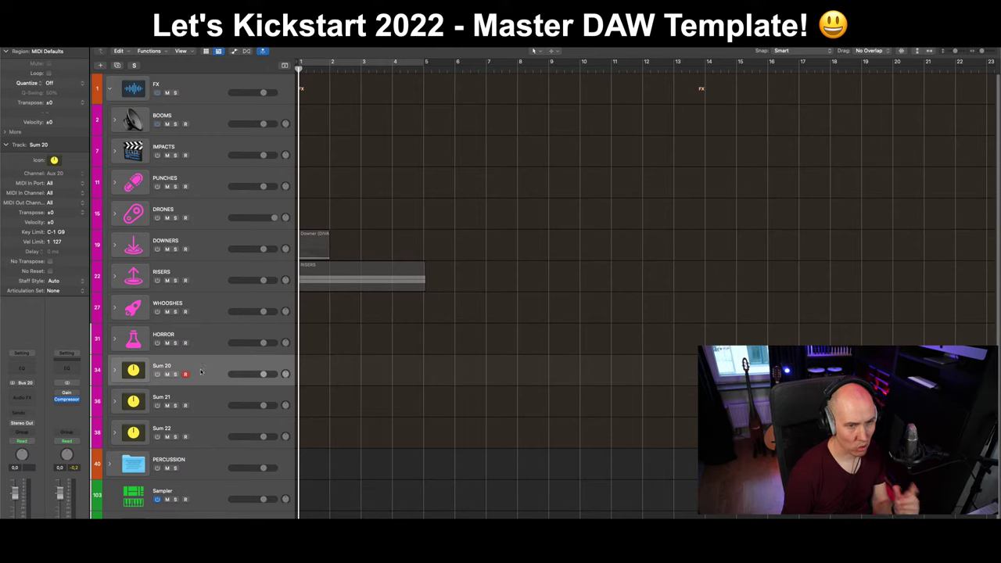
pyautogui.click(213, 122)
pyautogui.click(115, 120)
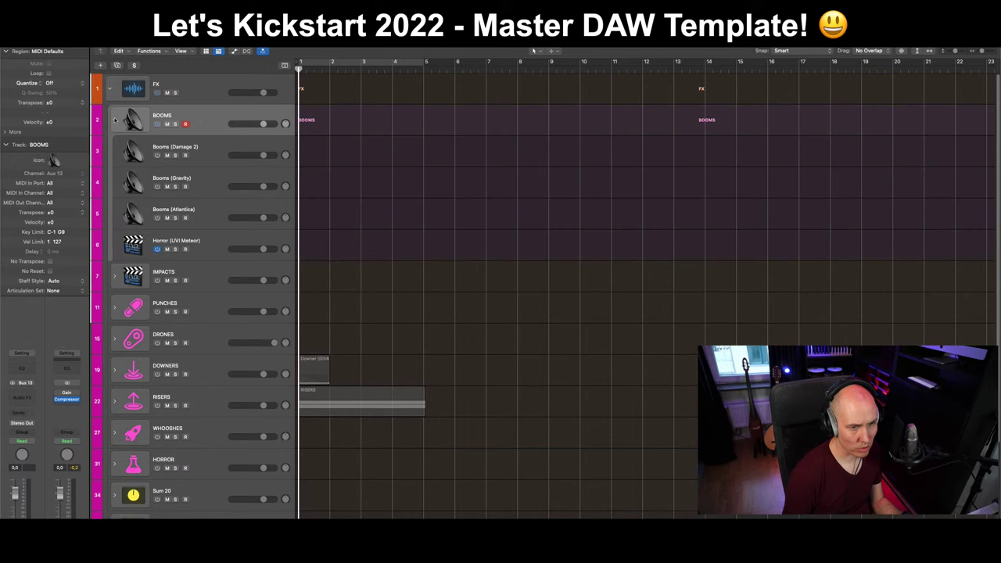
pyautogui.click(211, 156)
pyautogui.click(217, 174)
pyautogui.click(213, 216)
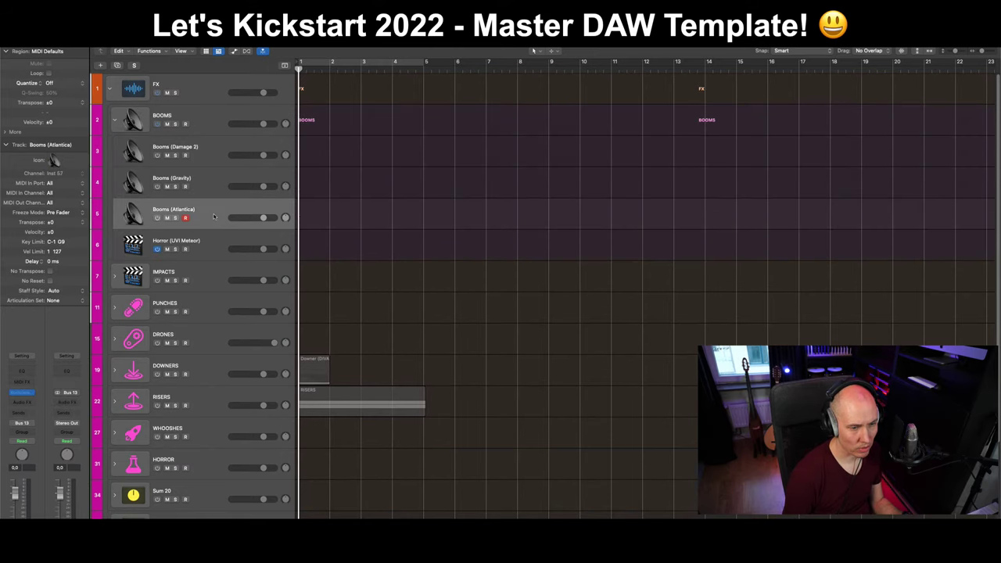
pyautogui.click(213, 253)
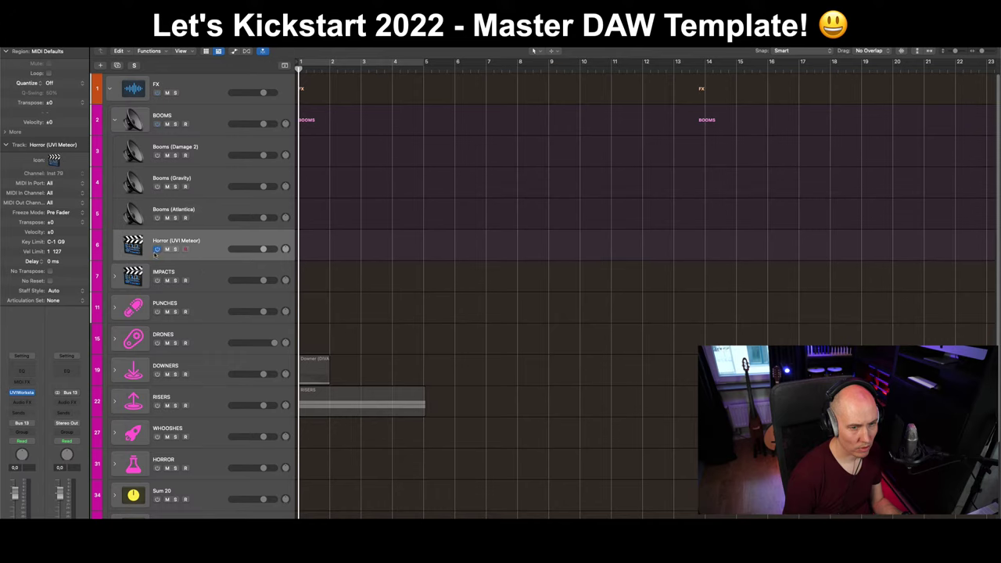
# Apply the satellite dish icon to the BOOMS stack and all its tracks, including Horror (UVI Meteor), and collapse the stack.
pyautogui.click(115, 120)
pyautogui.click(115, 120)
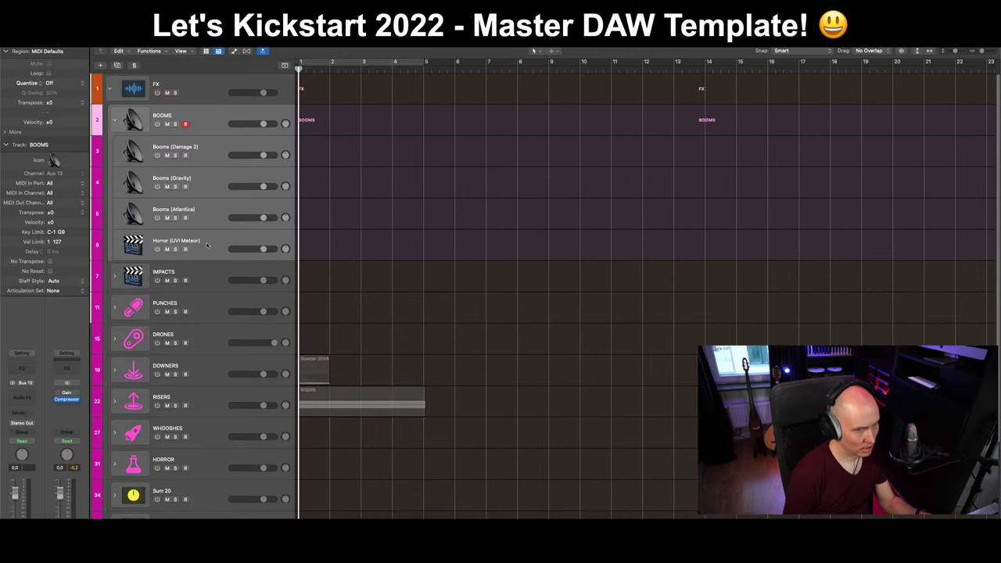
pyautogui.hotkey('alt', 'c')
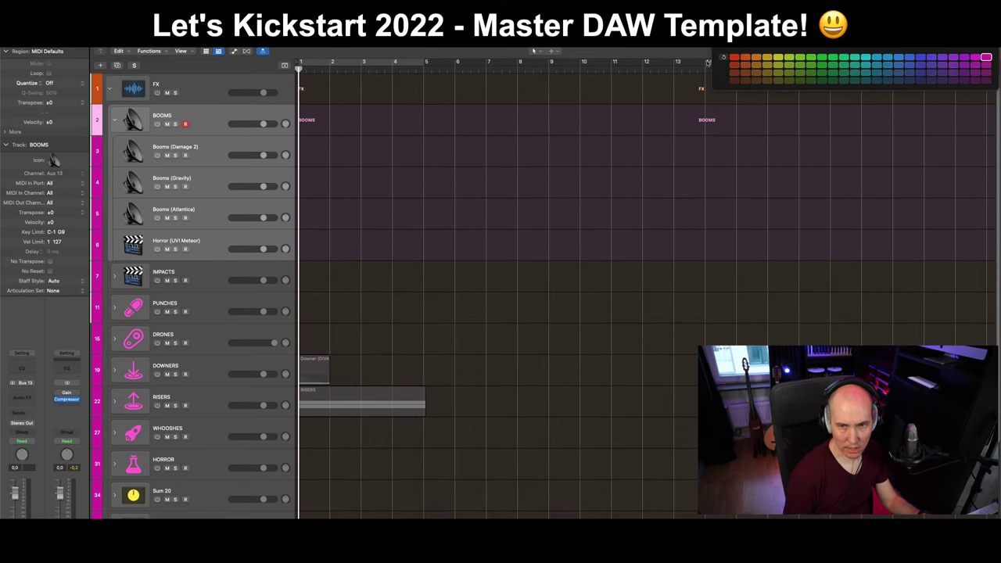
pyautogui.click(133, 119)
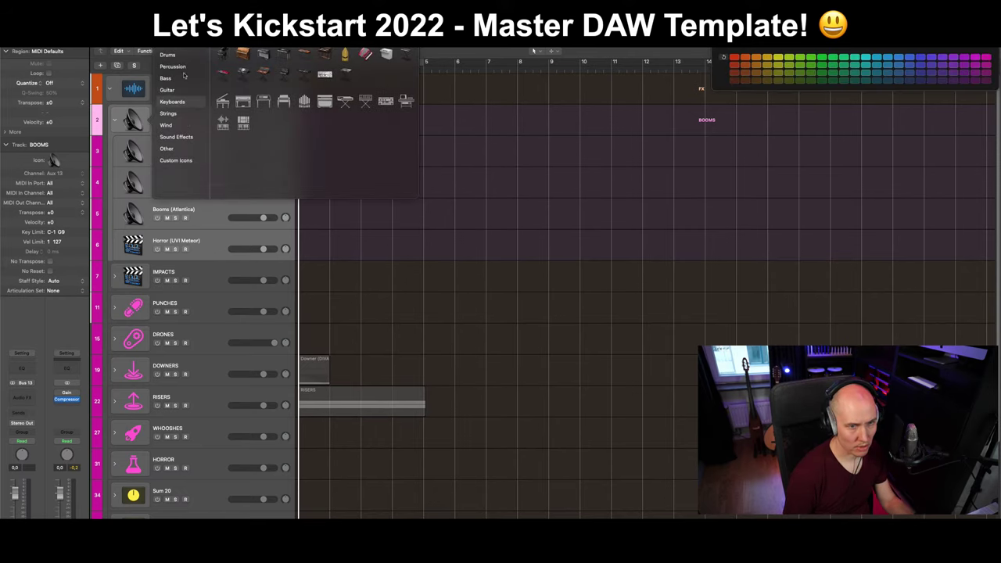
pyautogui.moveTo(182, 68)
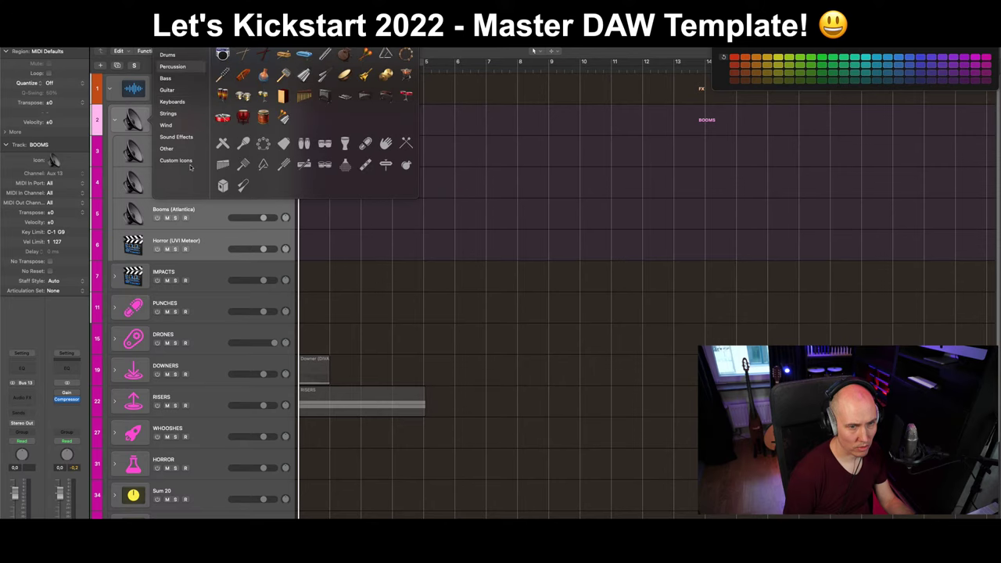
pyautogui.click(135, 127)
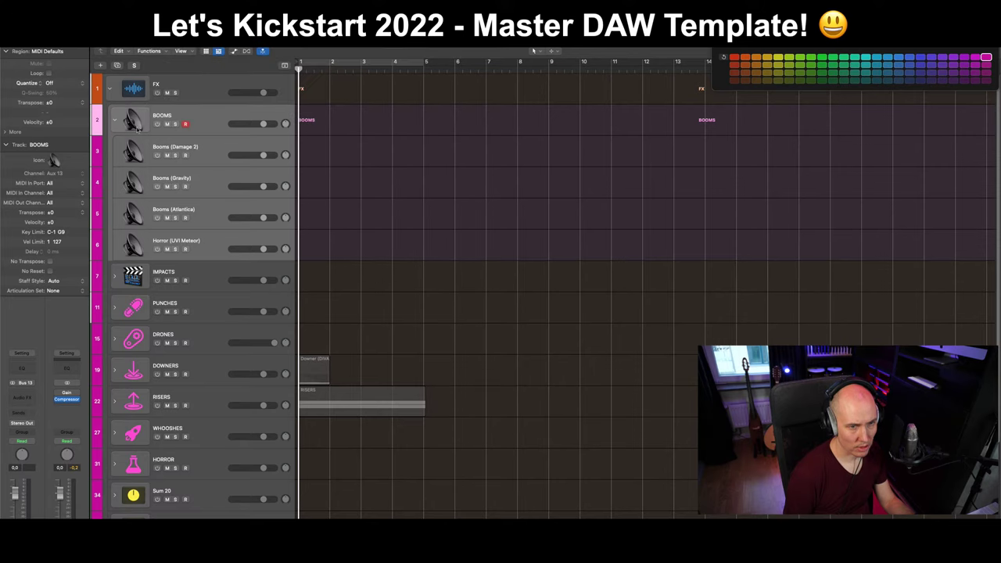
pyautogui.click(116, 121)
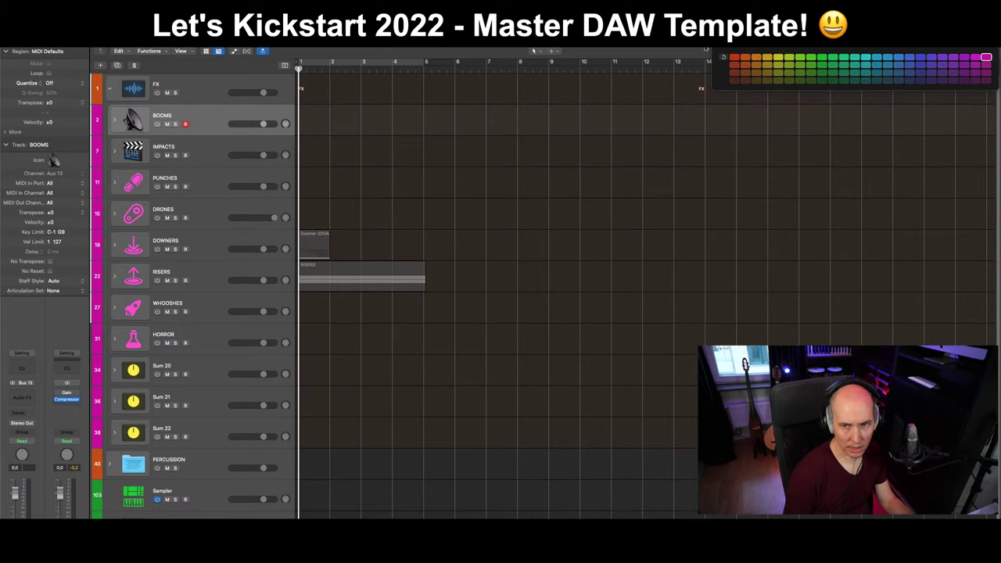
pyautogui.hotkey('alt', 'c')
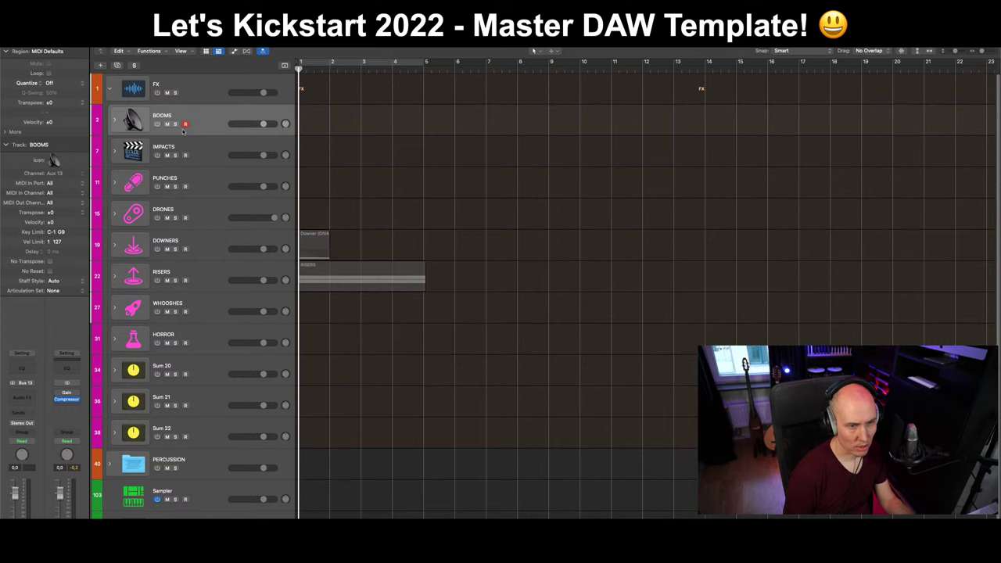
# Select the Sum 20 stack and save the project.
pyautogui.click(204, 371)
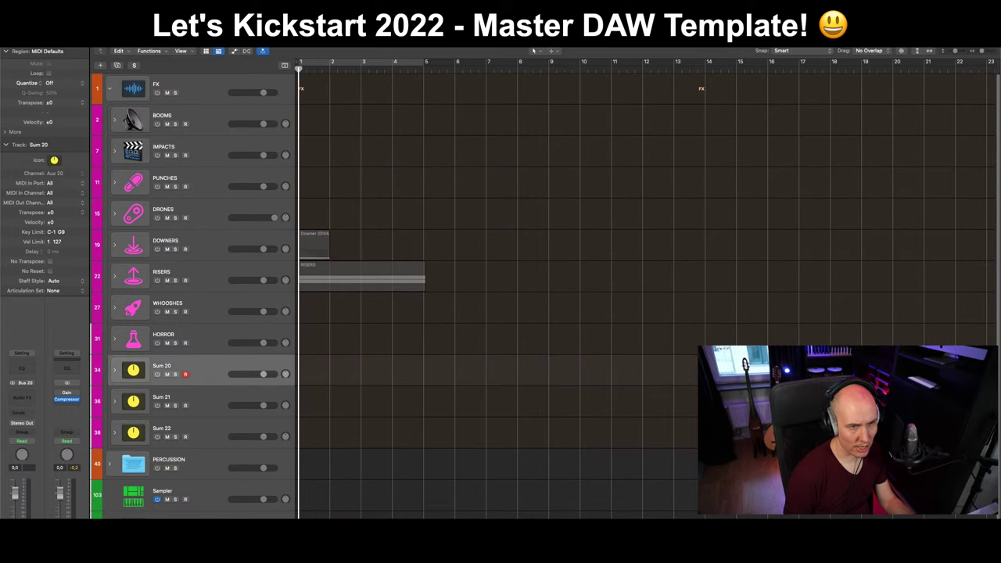
pyautogui.click(62, 44)
pyautogui.click(69, 73)
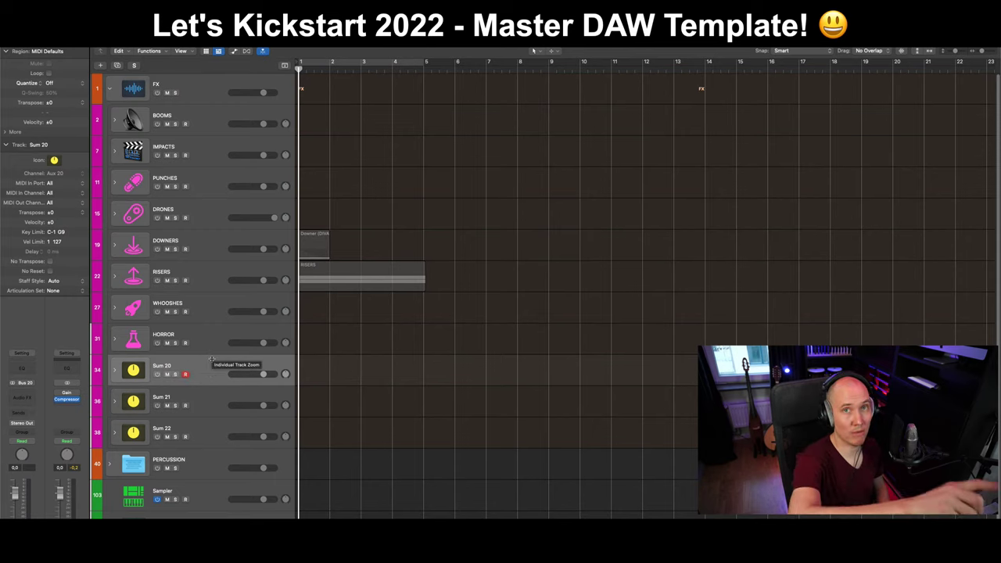
pyautogui.click(139, 373)
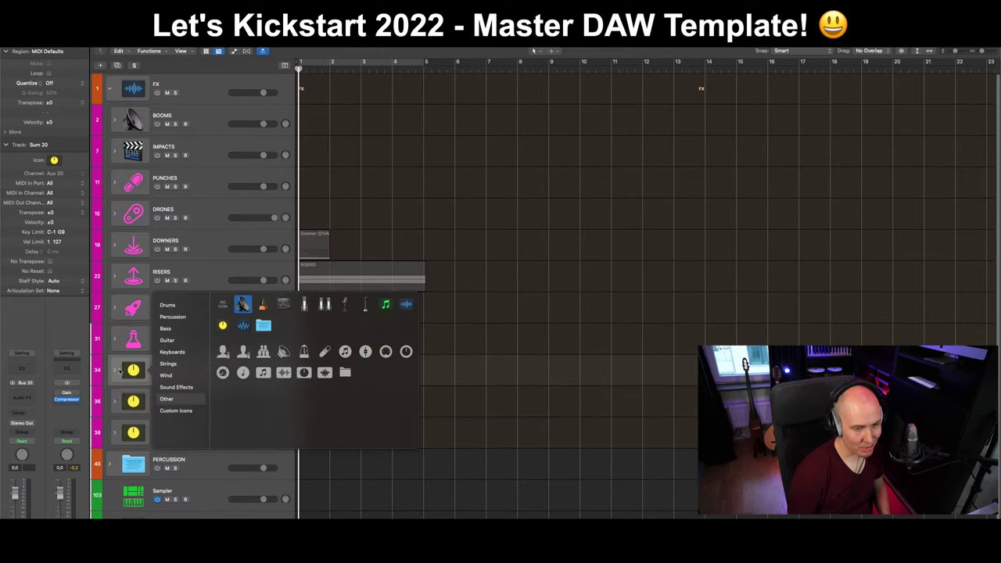
pyautogui.click(220, 265)
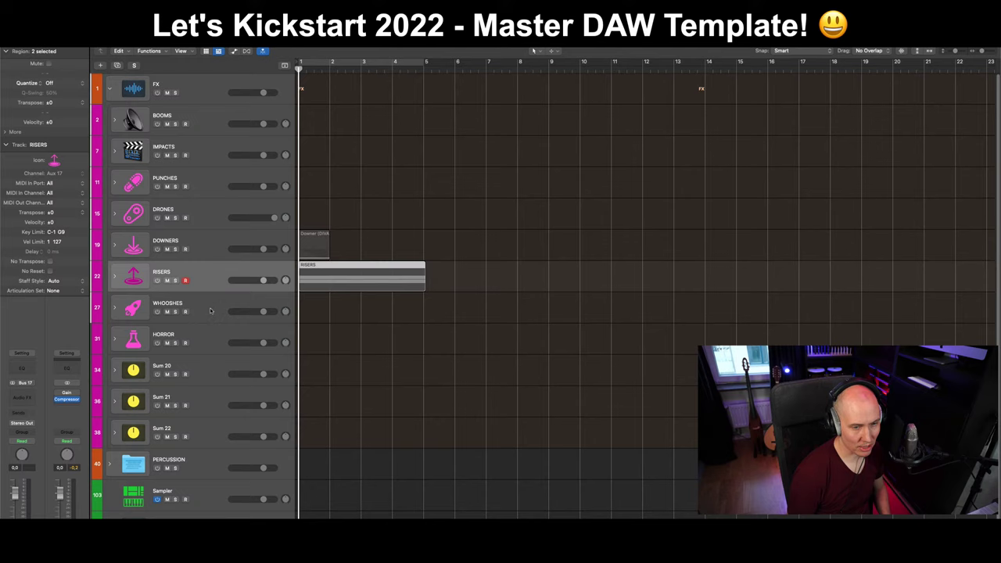
pyautogui.click(209, 372)
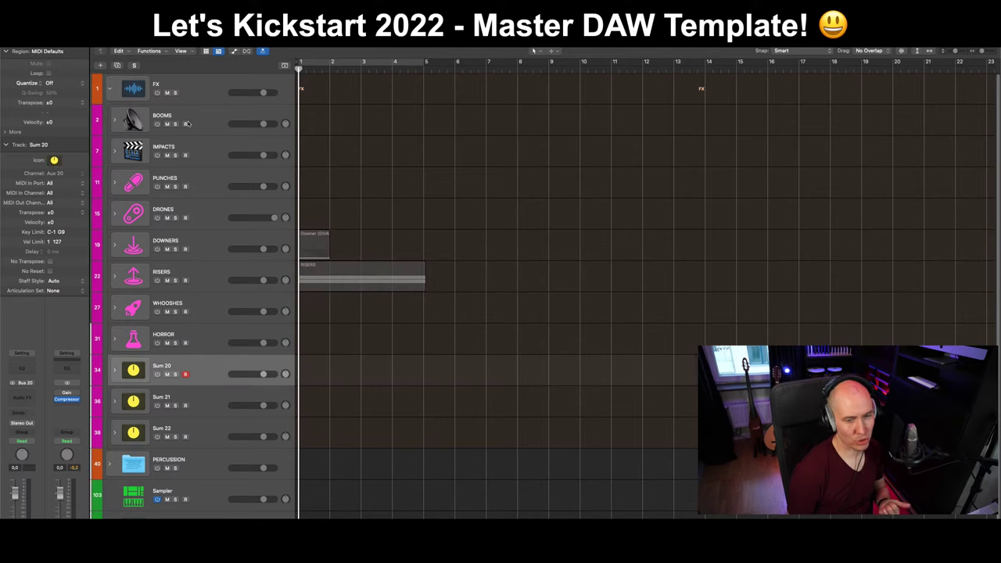
# Expand the Sum 20 stack, give it the colourful starburst icon, and rename it AMBIENCE.
pyautogui.click(115, 370)
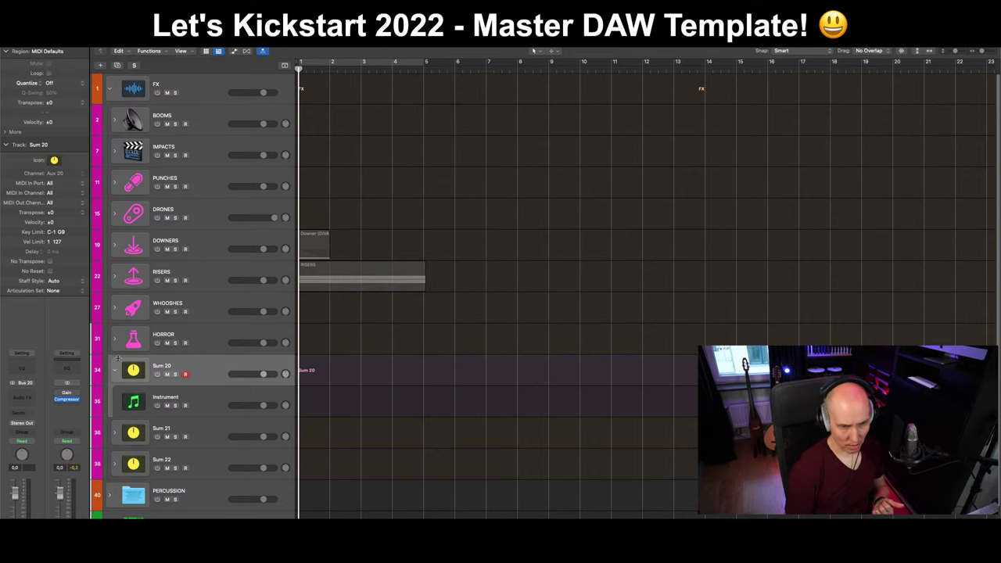
pyautogui.click(133, 370)
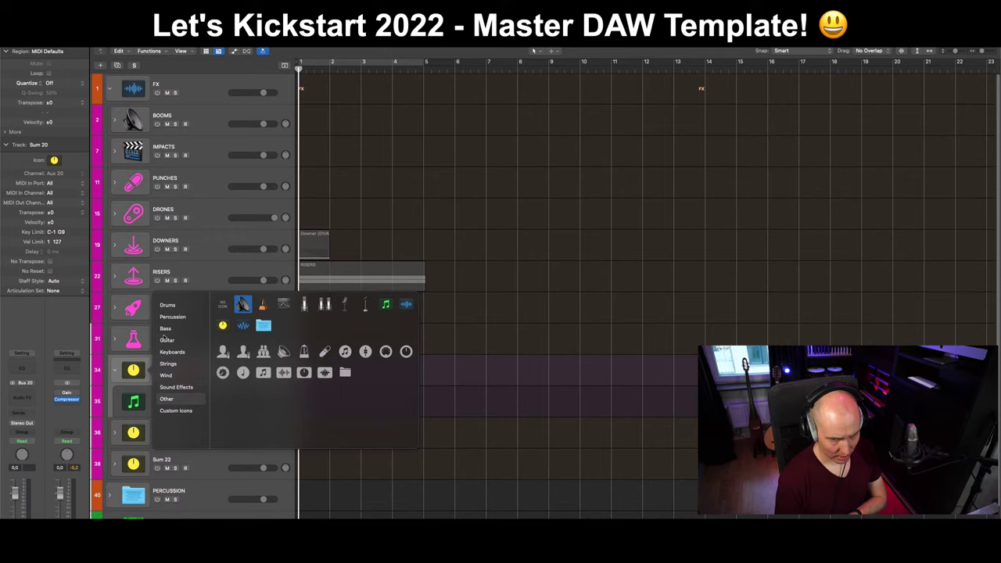
pyautogui.click(167, 399)
pyautogui.click(222, 304)
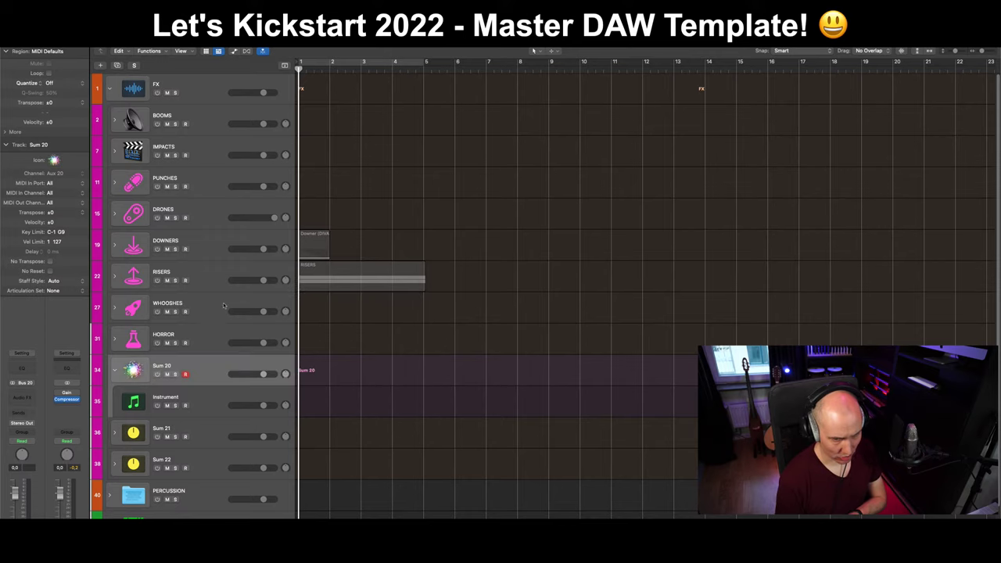
pyautogui.doubleClick(157, 366)
pyautogui.write('A')
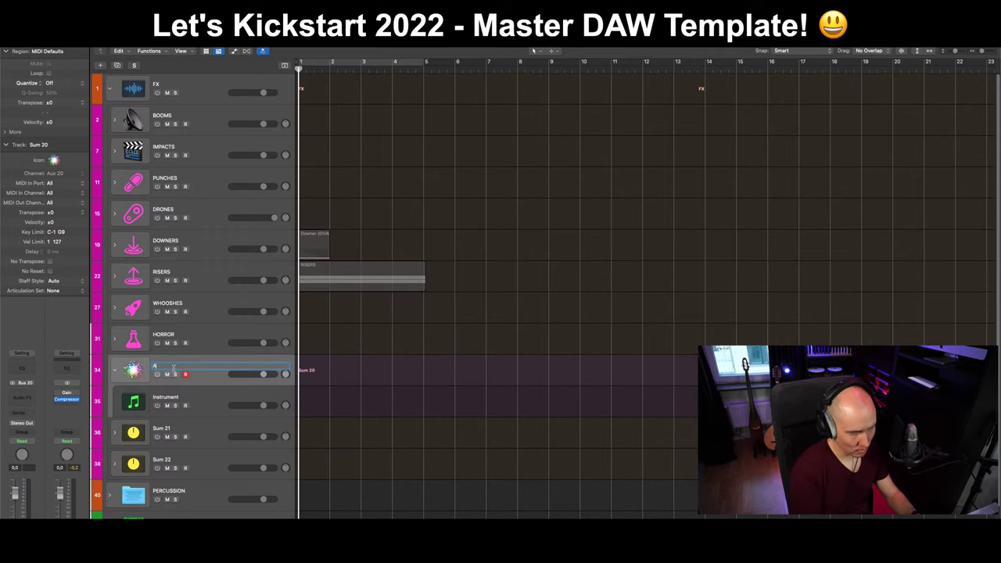
pyautogui.write('MBIE')
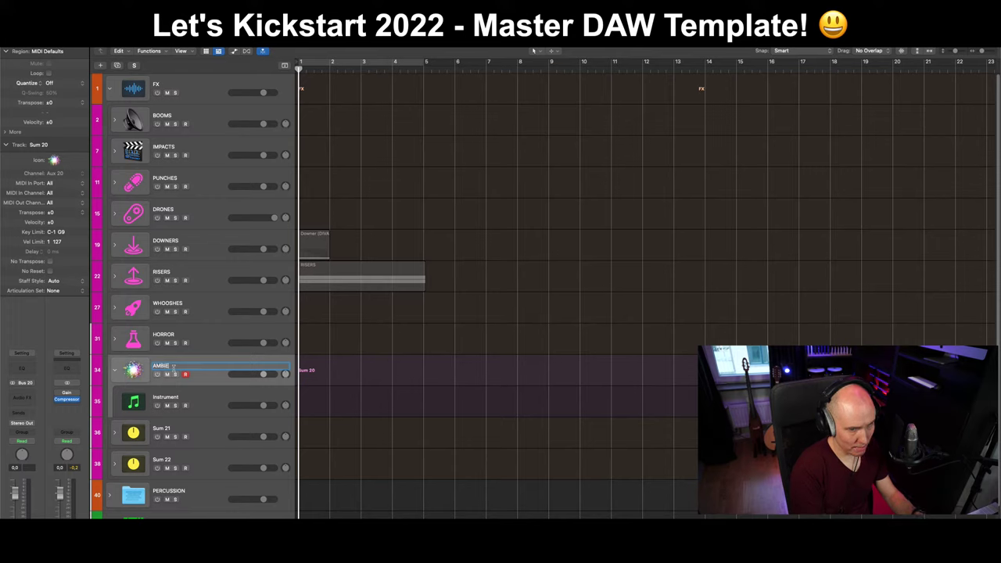
pyautogui.write('NCE')
pyautogui.press('Return')
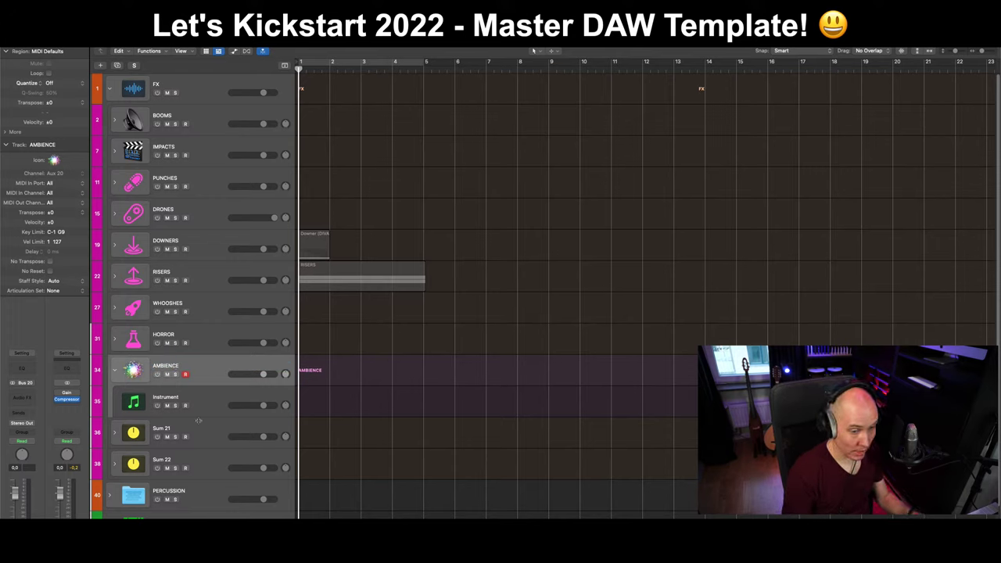
# Load Omnisphere on the Instrument track inside the AMBIENCE stack and make its whole plug-in window visible.
pyautogui.click(201, 397)
pyautogui.click(15, 389)
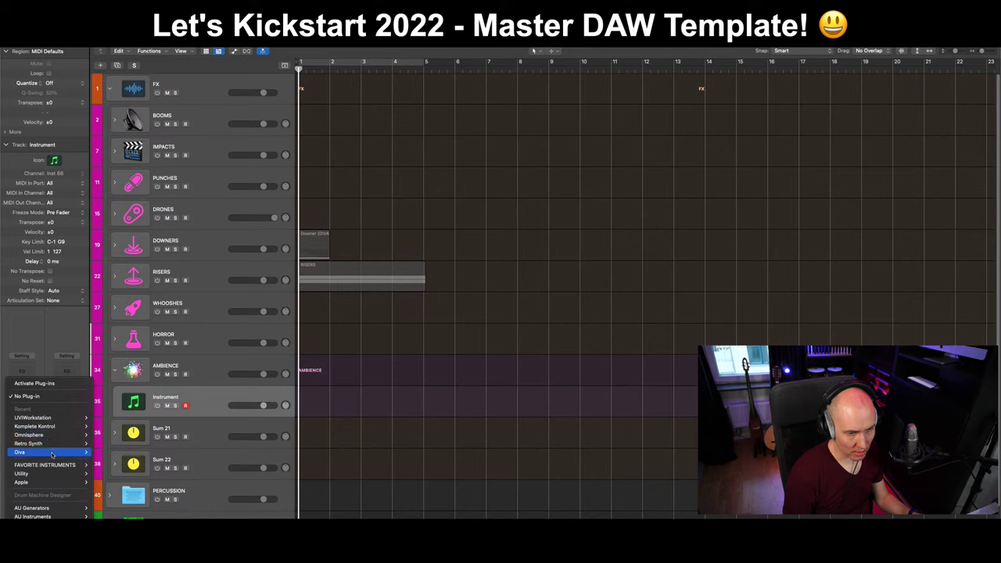
pyautogui.moveTo(70, 417)
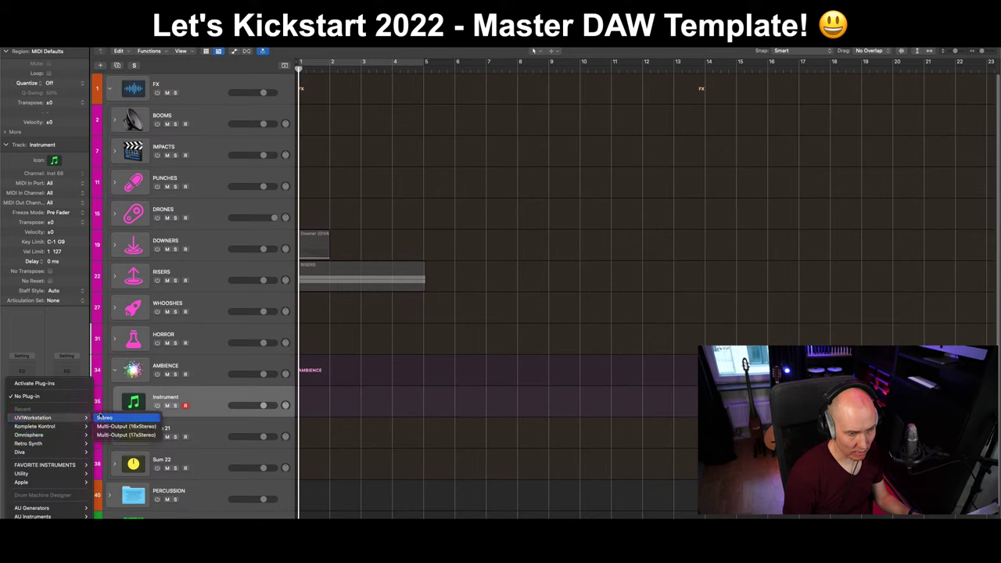
pyautogui.click(104, 419)
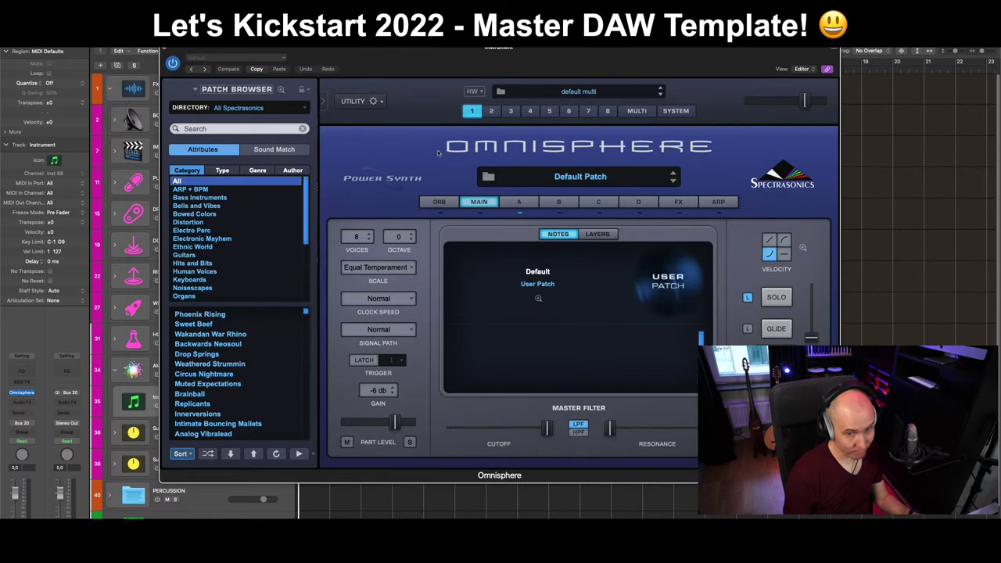
pyautogui.moveTo(452, 55); pyautogui.dragTo(415, 83)
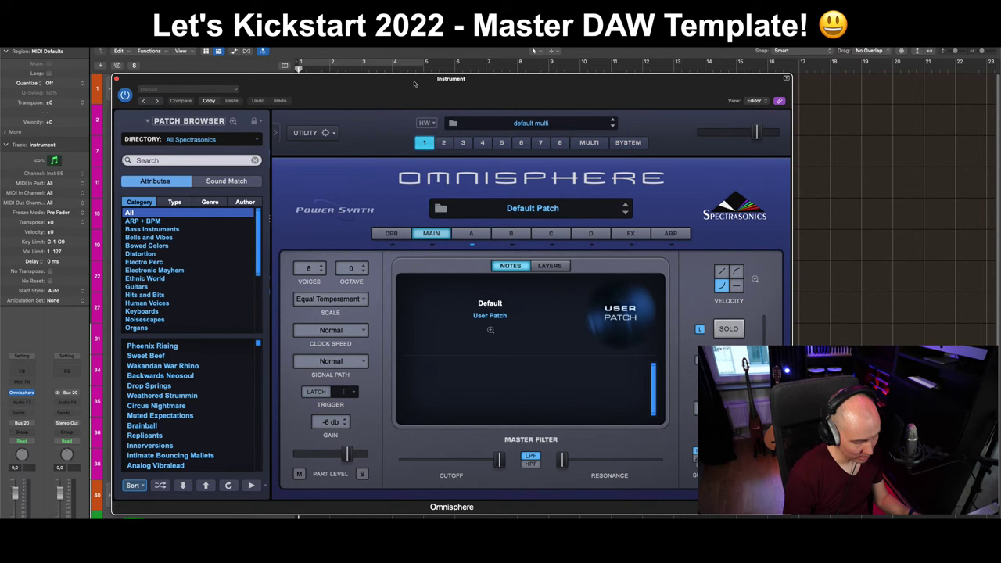
# Load the City in the Clouds patch from Omnisphere's Textures Soundscape category and close the plug-in window.
pyautogui.click(514, 209)
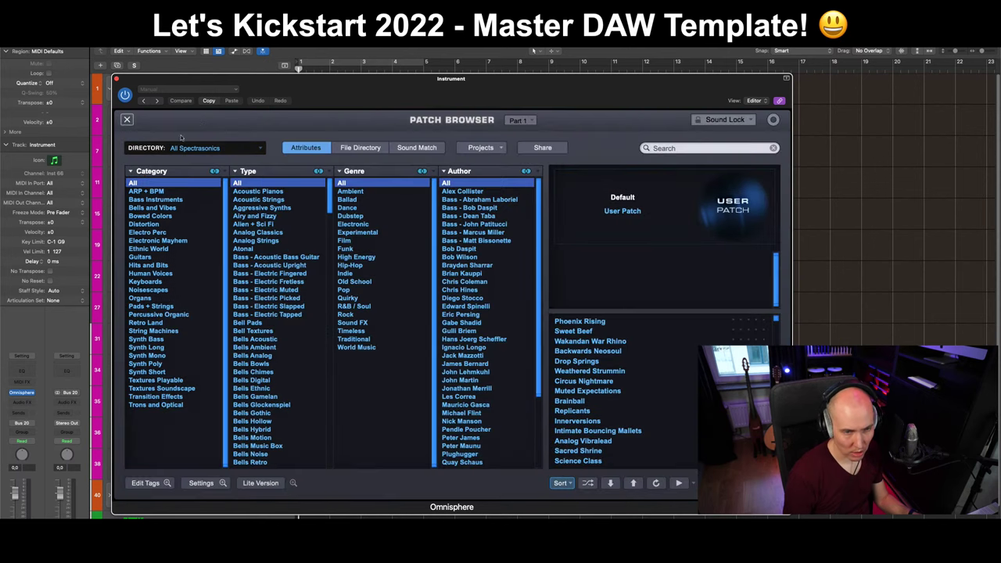
pyautogui.click(165, 388)
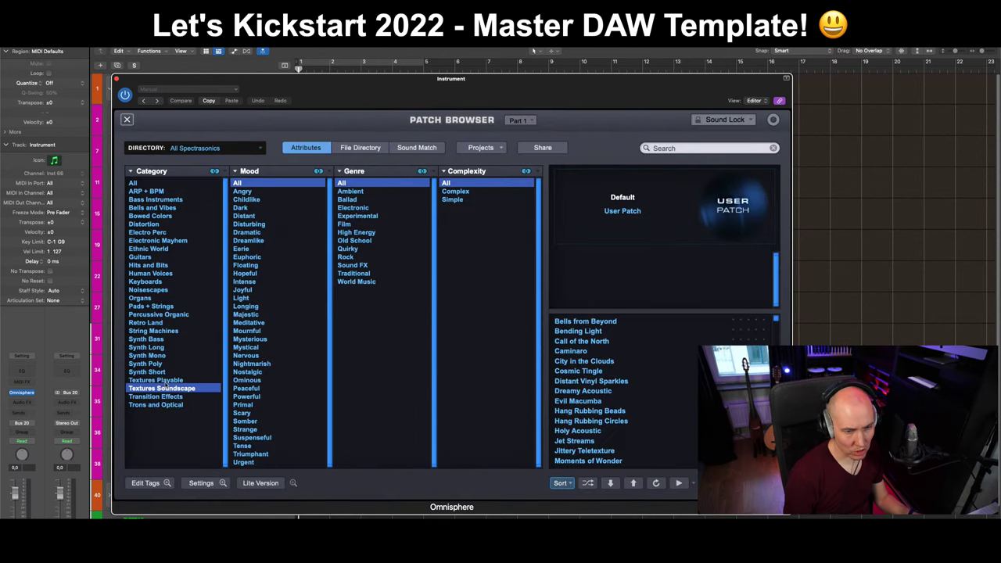
pyautogui.click(609, 363)
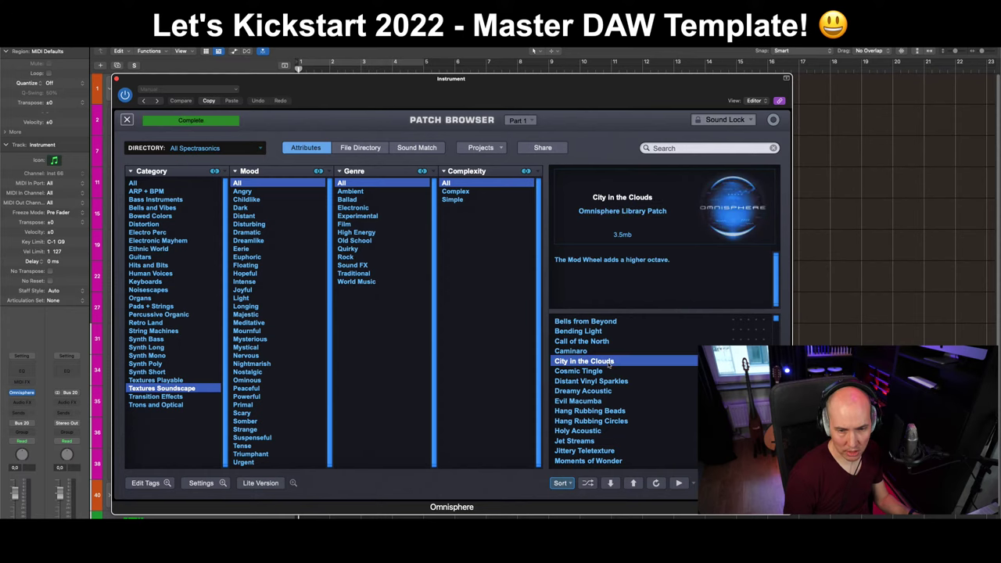
pyautogui.press('super+w')
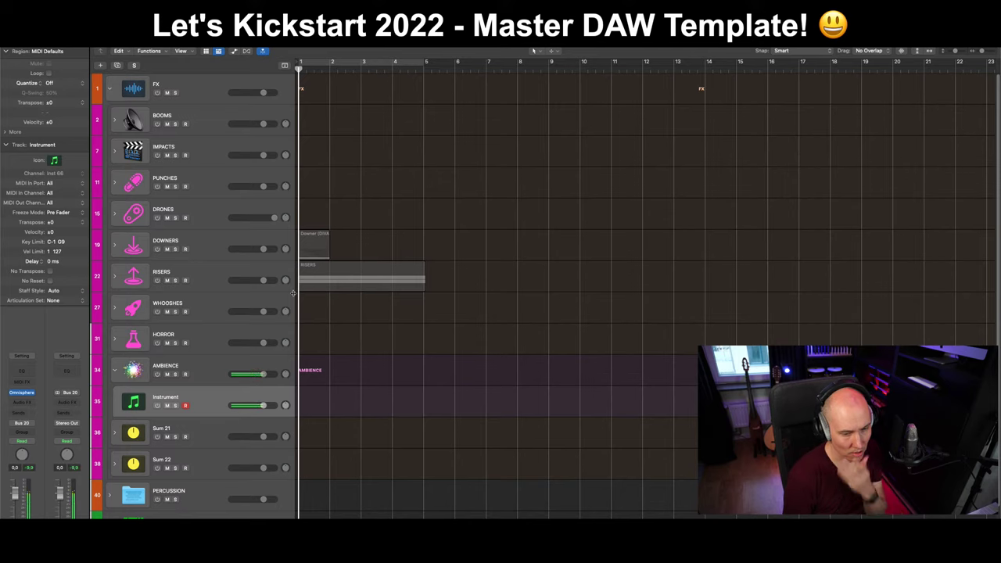
# Rename the Instrument track in the AMBIENCE stack to Ambience (Omnisphere) and give it the colourful starburst icon.
pyautogui.doubleClick(176, 395)
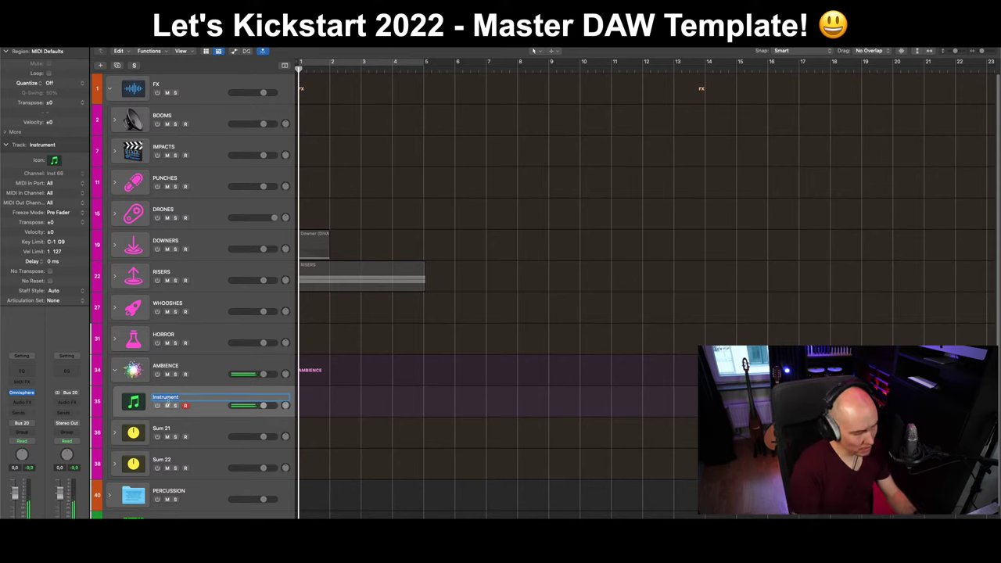
pyautogui.write('Ambience (')
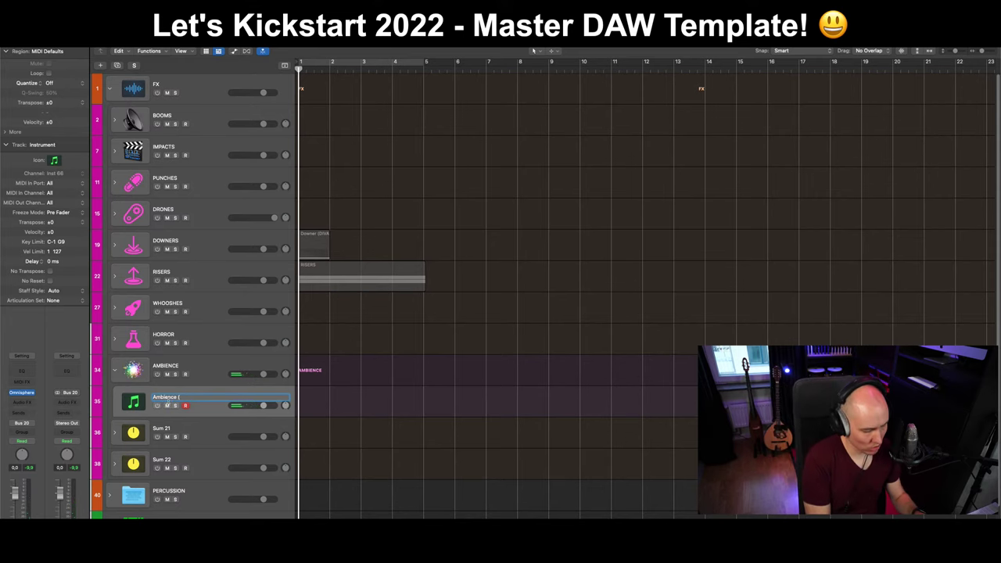
pyautogui.write('Omnisphere)')
pyautogui.press('Return')
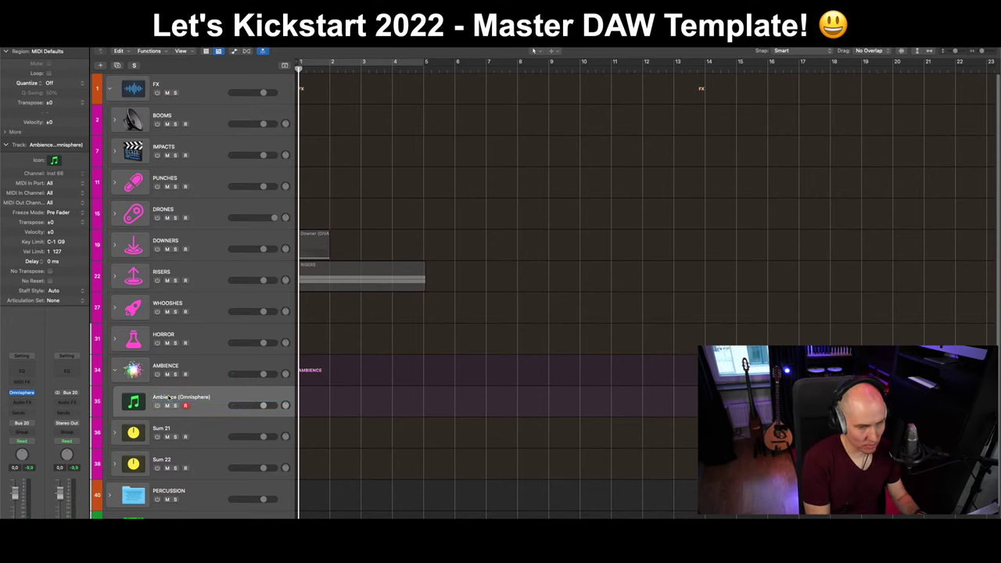
pyautogui.click(133, 401)
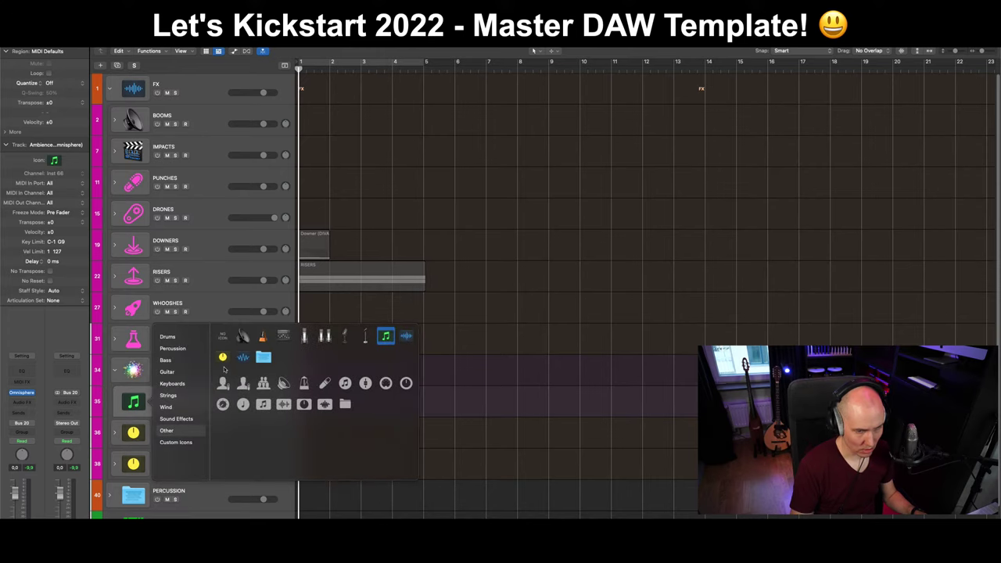
pyautogui.click(176, 441)
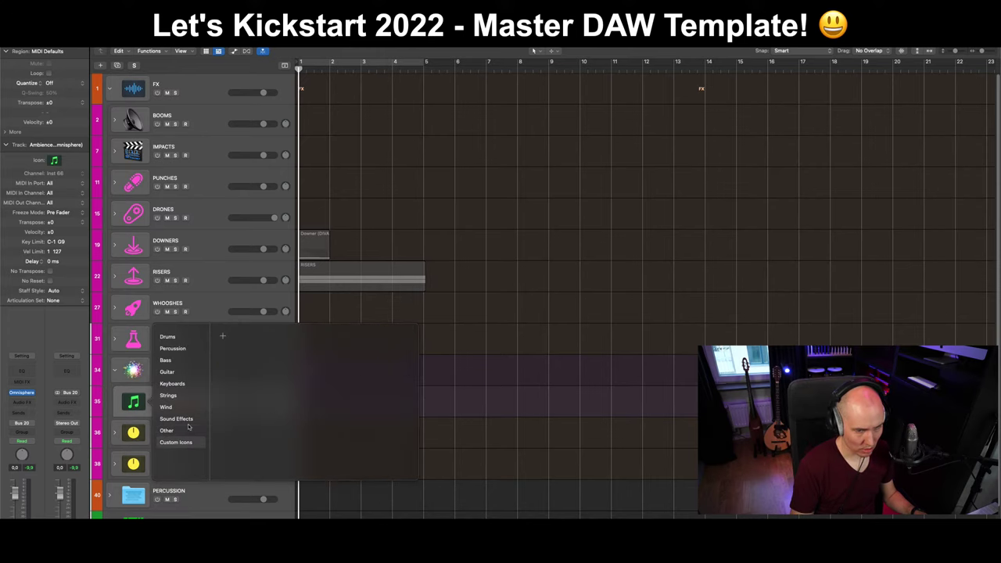
pyautogui.click(188, 419)
pyautogui.click(222, 336)
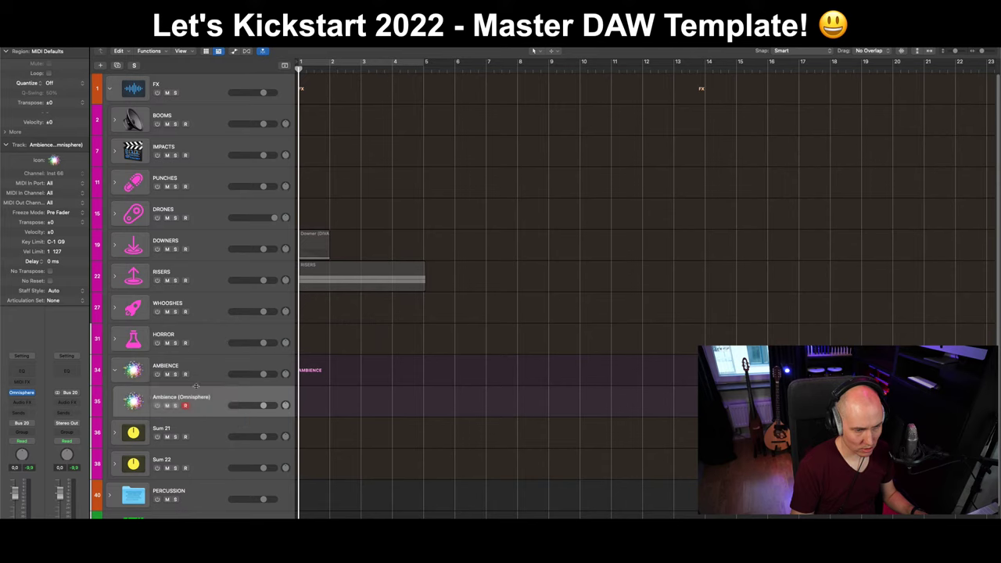
# Duplicate the Ambience (Omnisphere) track inside the AMBIENCE stack and select the copy.
pyautogui.click(225, 375)
pyautogui.click(252, 400)
pyautogui.click(117, 65)
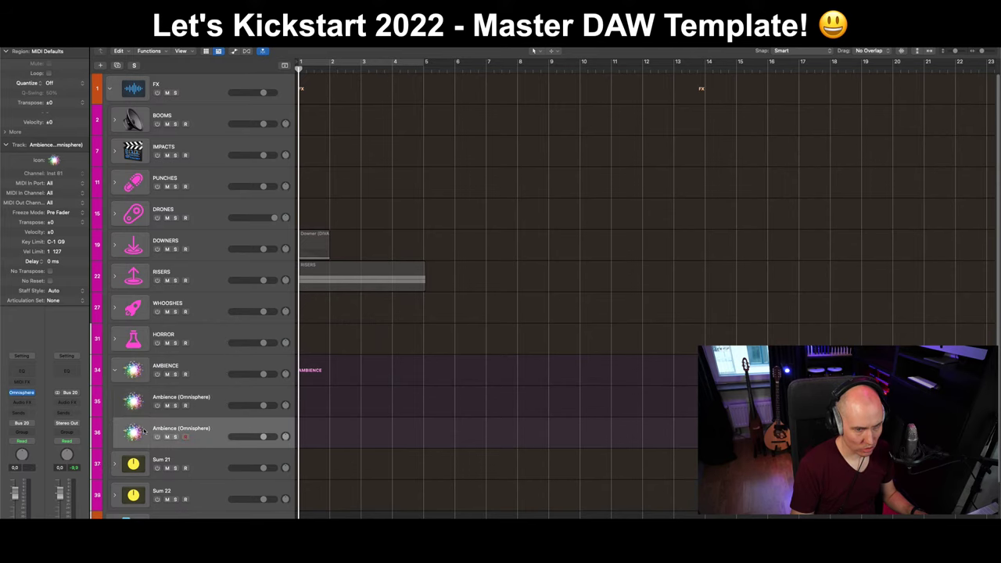
pyautogui.click(222, 405)
pyautogui.press('Down')
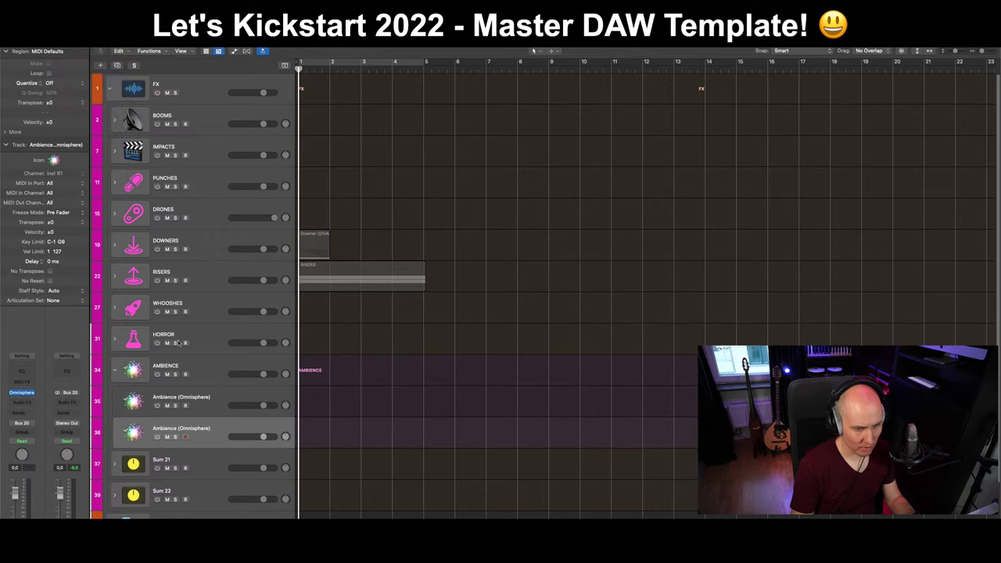
# Try Komplete Kontrol in stereo on the duplicated track, browse its Kontakt library folders, and close its window.
pyautogui.click(22, 392)
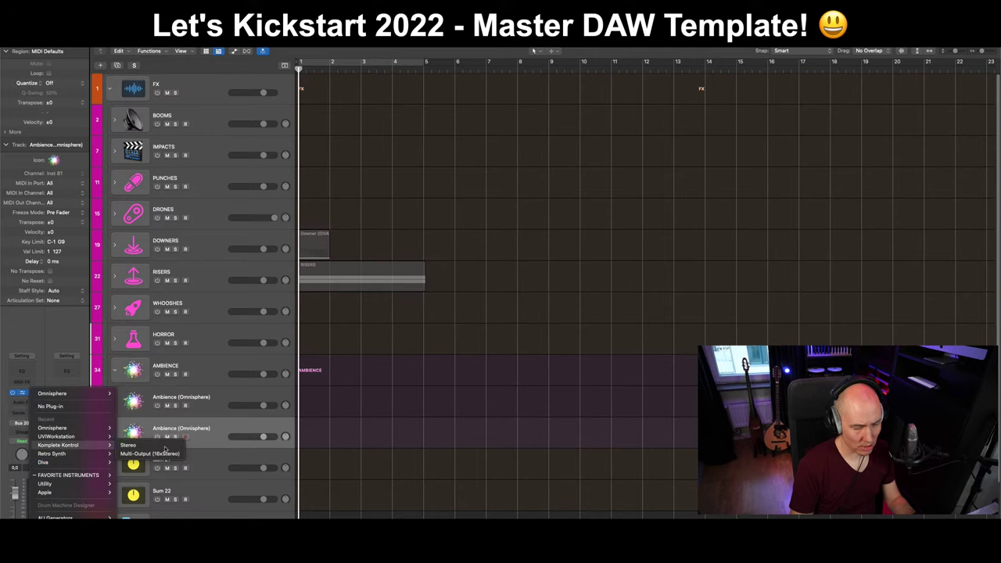
pyautogui.click(168, 446)
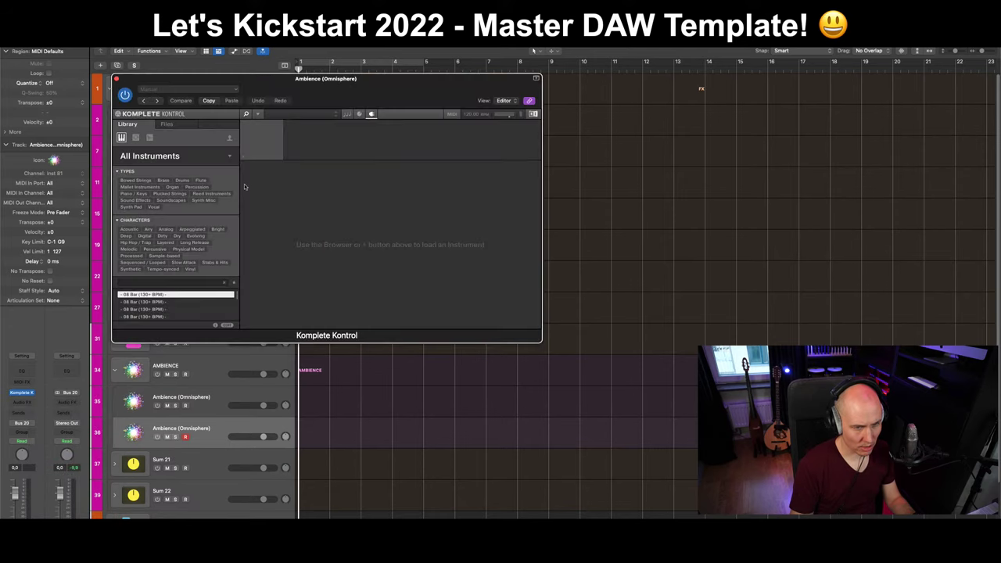
pyautogui.click(171, 126)
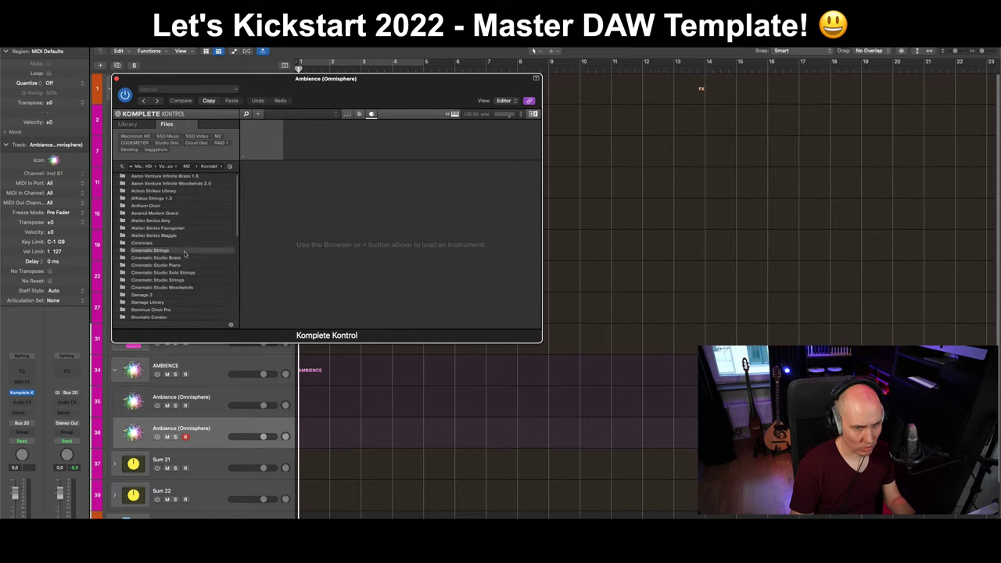
pyautogui.scroll(-1, 238, 221)
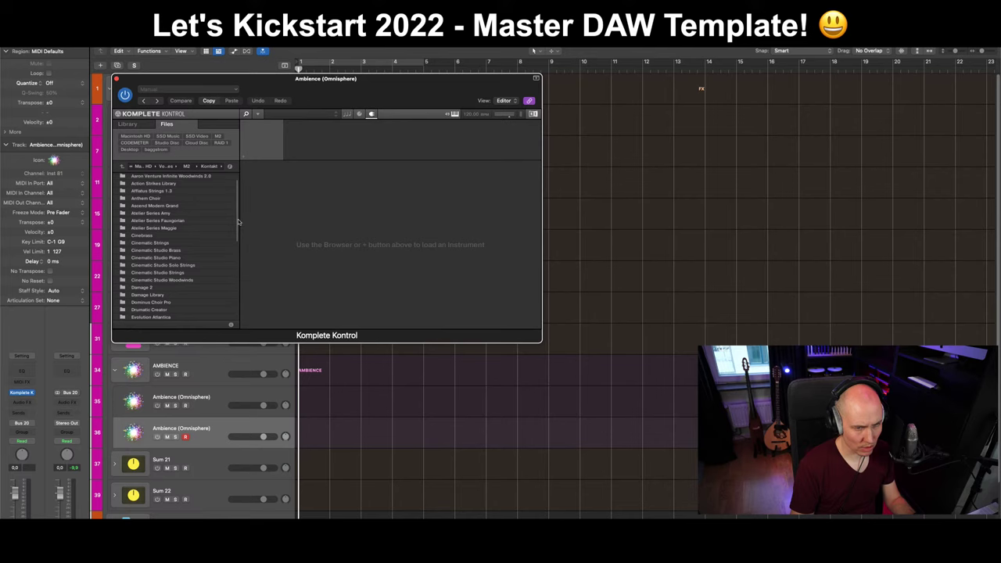
pyautogui.scroll(-1, 238, 223)
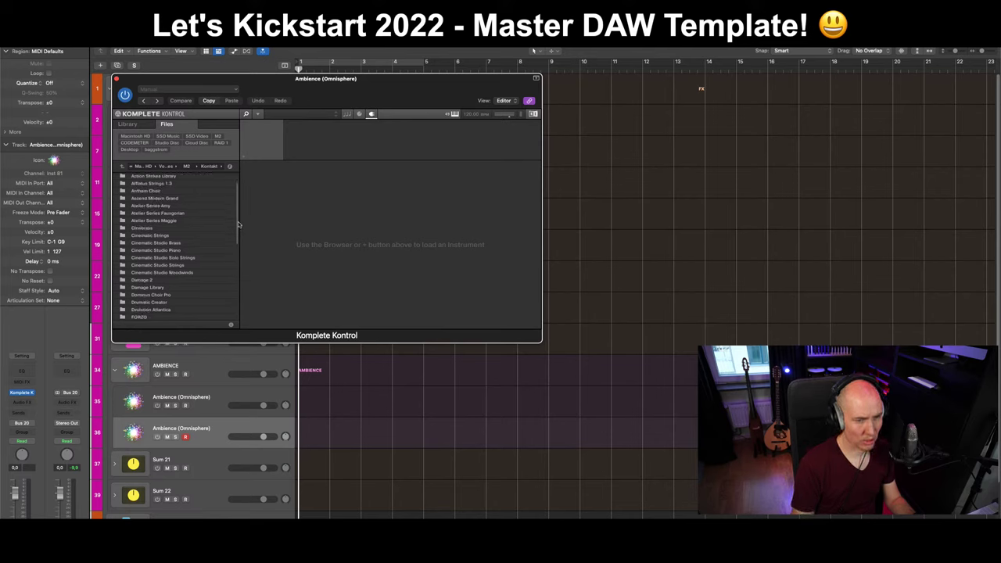
pyautogui.scroll(-5, 240, 240)
pyautogui.moveTo(240, 240); pyautogui.dragTo(240, 265)
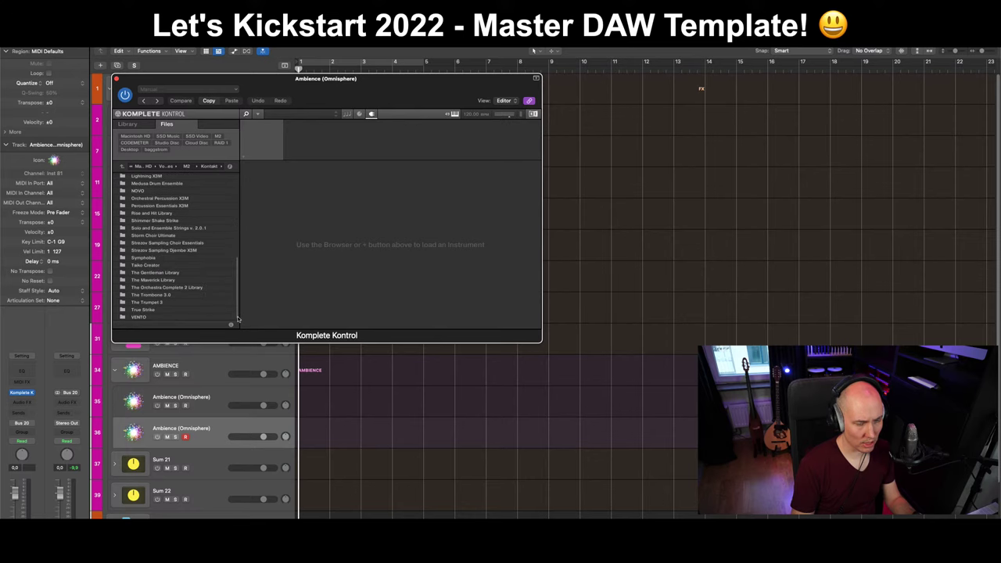
pyautogui.press('super+w')
# Replace Komplete Kontrol with Alchemy as the instrument on the duplicated Ambience track.
pyautogui.click(30, 392)
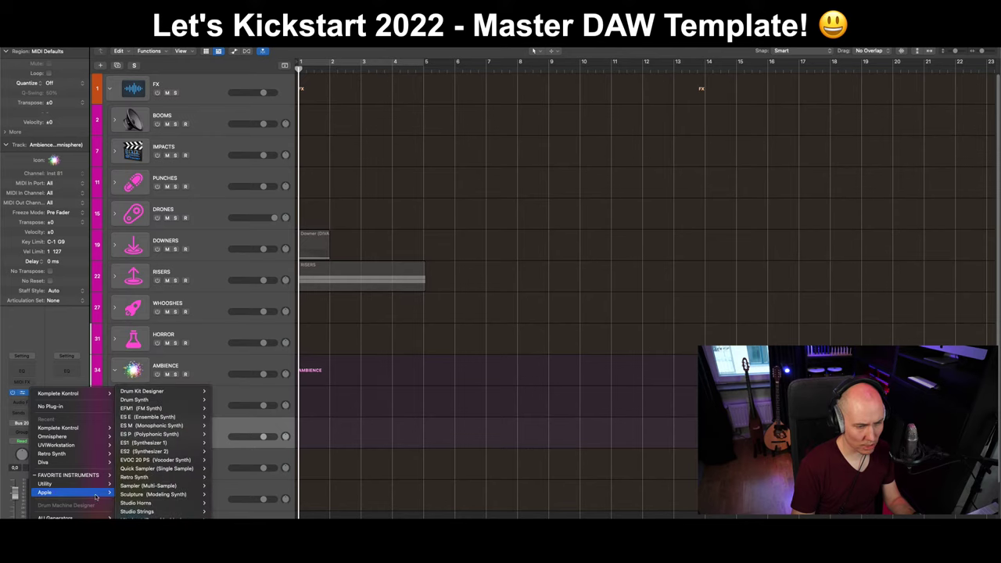
pyautogui.moveTo(74, 492)
pyautogui.moveTo(70, 475)
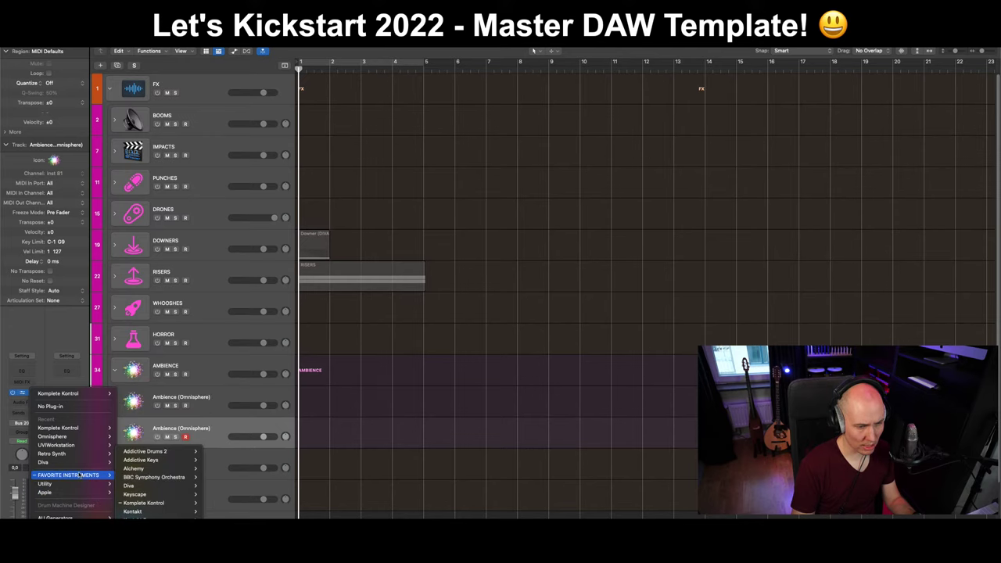
pyautogui.moveTo(167, 462)
pyautogui.click(213, 460)
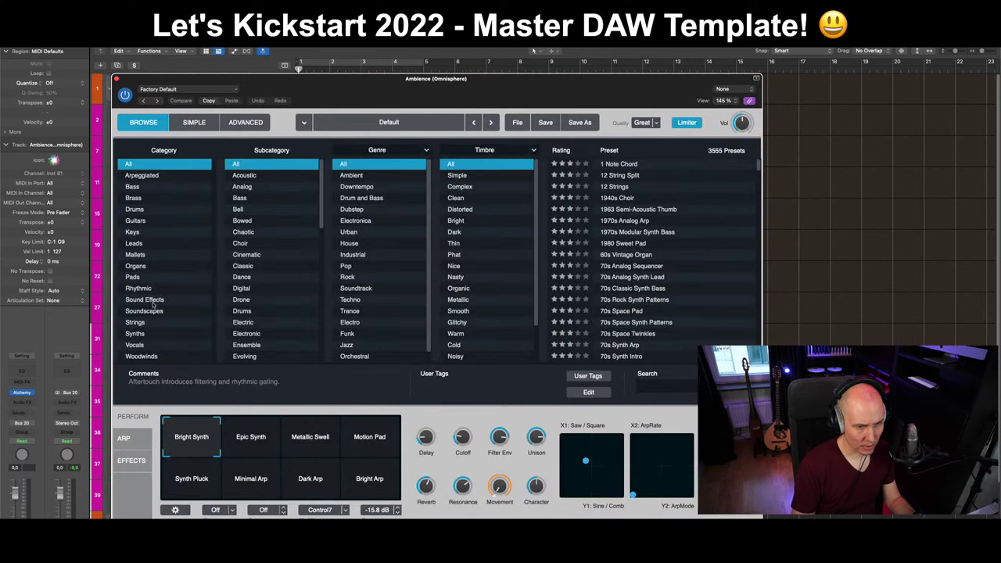
# Audition Alchemy's Natural presets under Sound Effects, load Deep Breath, and close the plug-in window.
pyautogui.click(141, 300)
pyautogui.click(254, 209)
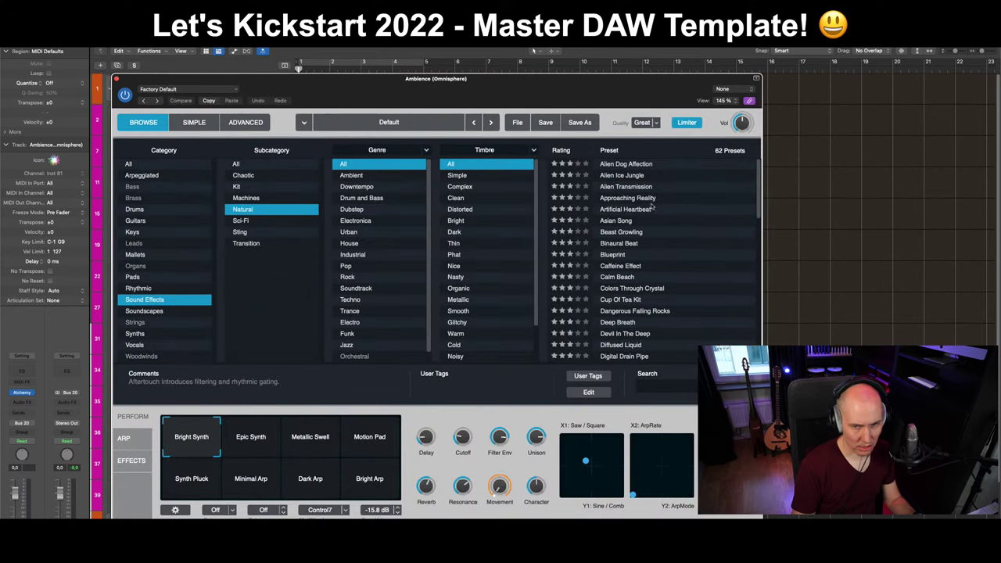
pyautogui.click(648, 210)
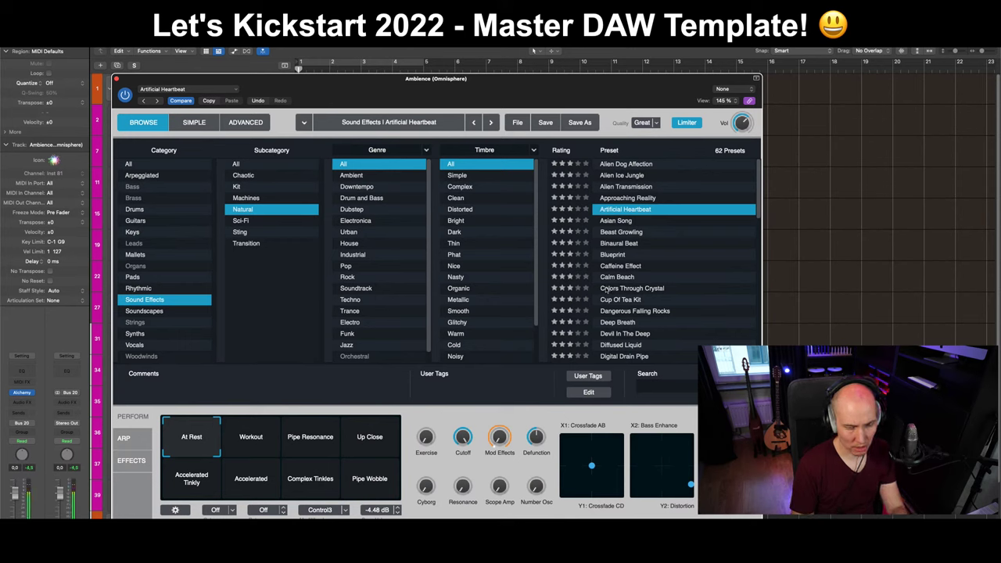
pyautogui.click(614, 277)
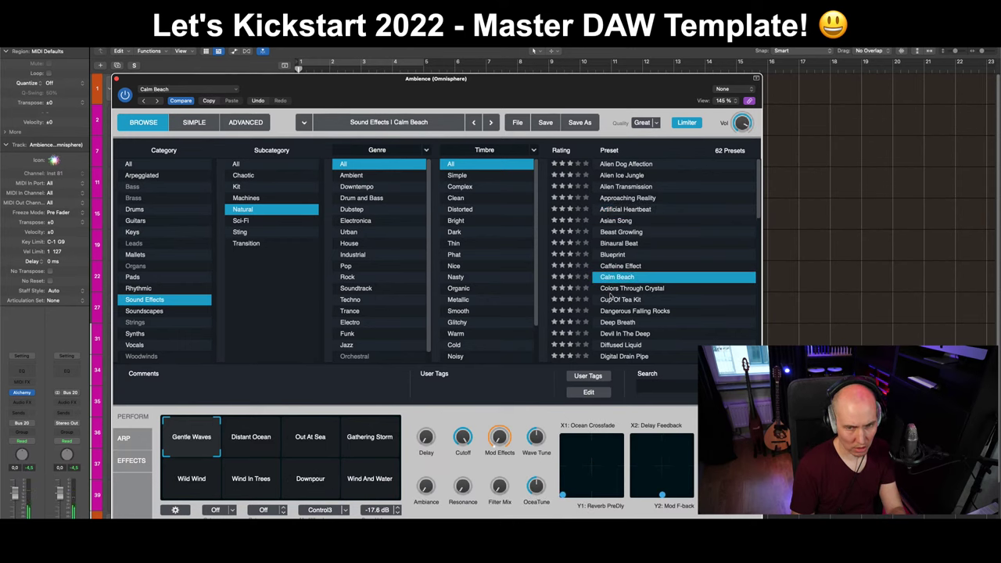
pyautogui.click(611, 290)
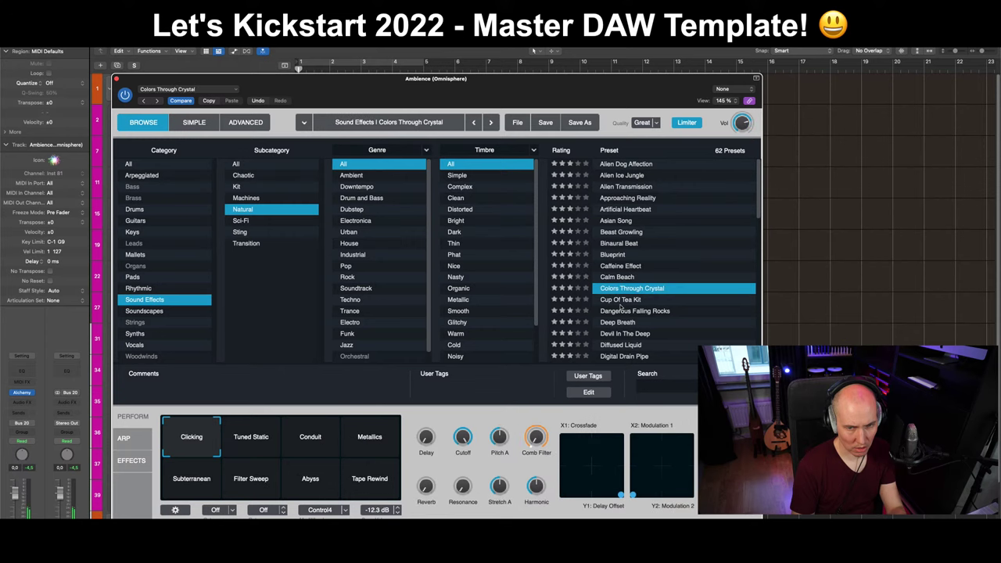
pyautogui.click(622, 311)
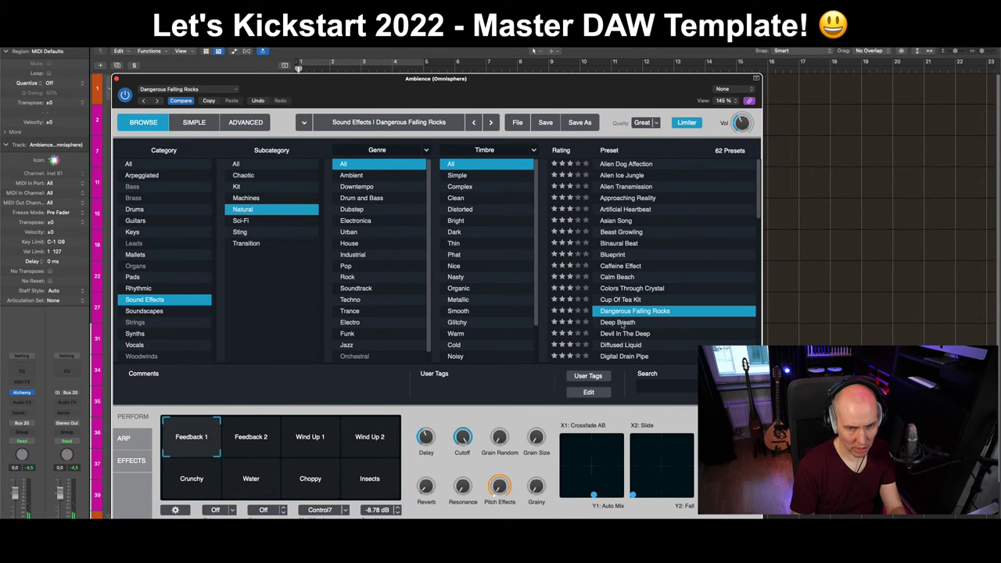
pyautogui.click(622, 323)
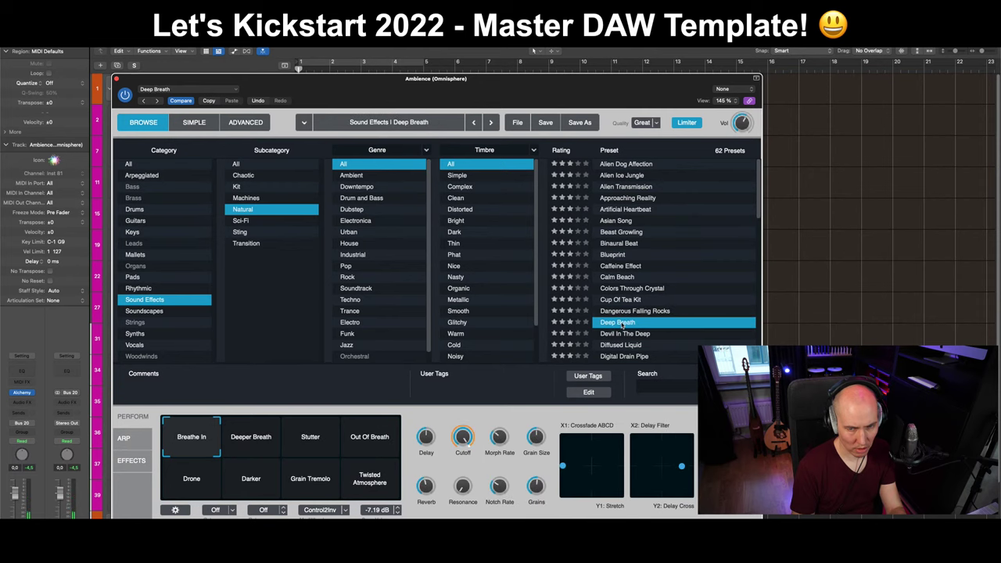
pyautogui.press('super+w')
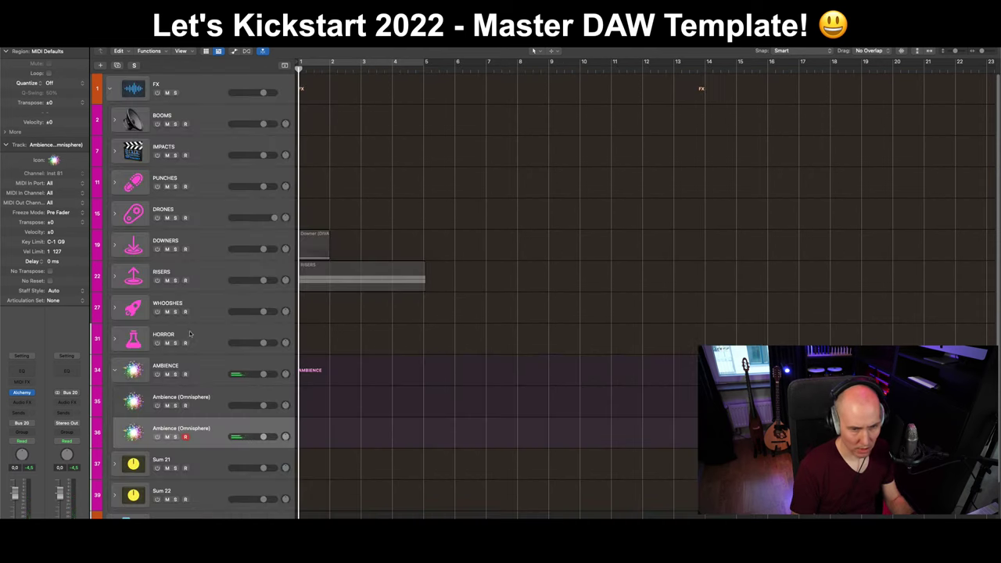
# Rename the duplicated track Ambience (Alchemy).
pyautogui.doubleClick(189, 430)
pyautogui.write('Alchemy')
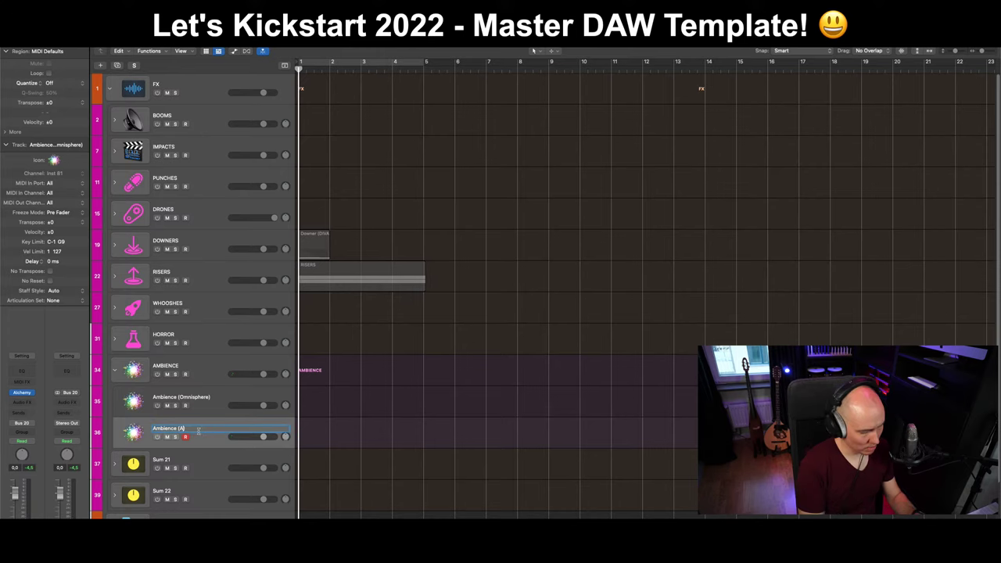
pyautogui.press('BackSpace')
pyautogui.press('BackSpace')
pyautogui.press('BackSpace')
pyautogui.press('BackSpace')
pyautogui.press('BackSpace')
pyautogui.press('BackSpace')
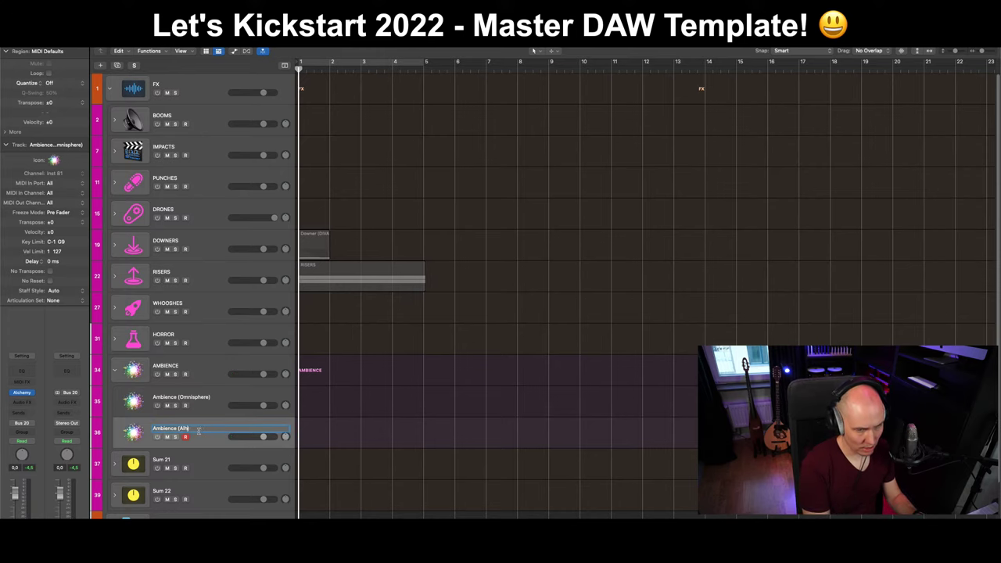
pyautogui.write('lchemy')
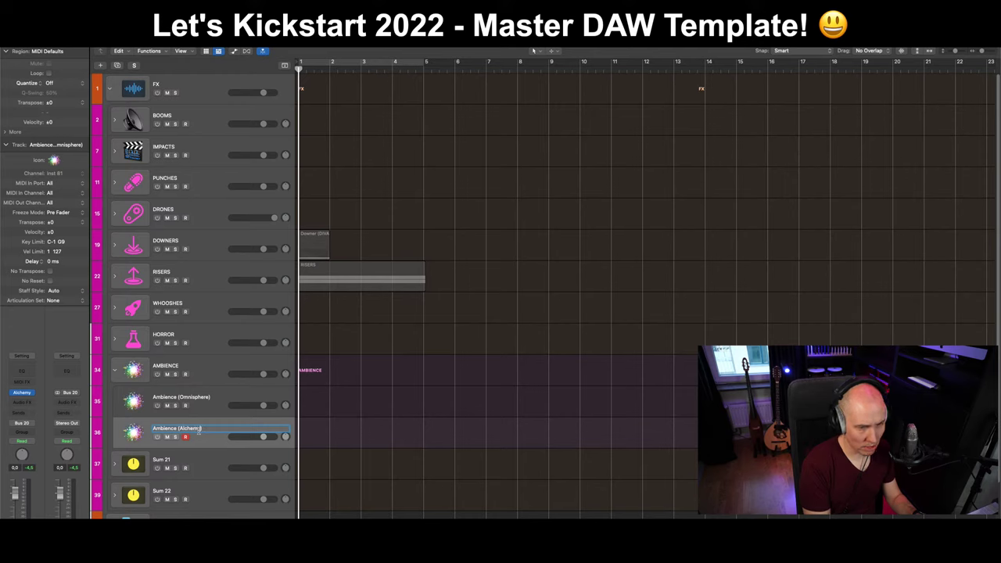
pyautogui.press('Return')
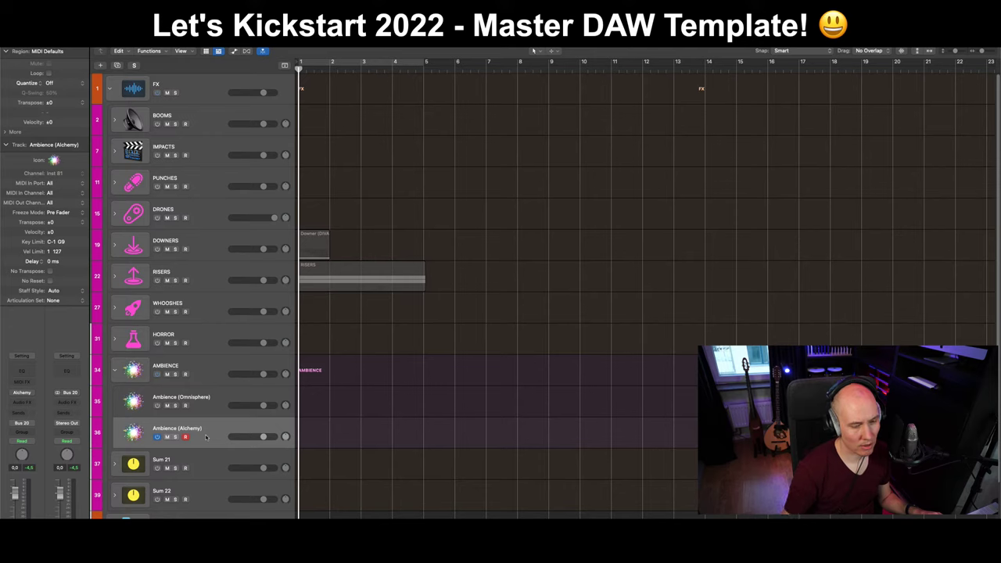
# Select the AMBIENCE stack and collapse it.
pyautogui.click(204, 365)
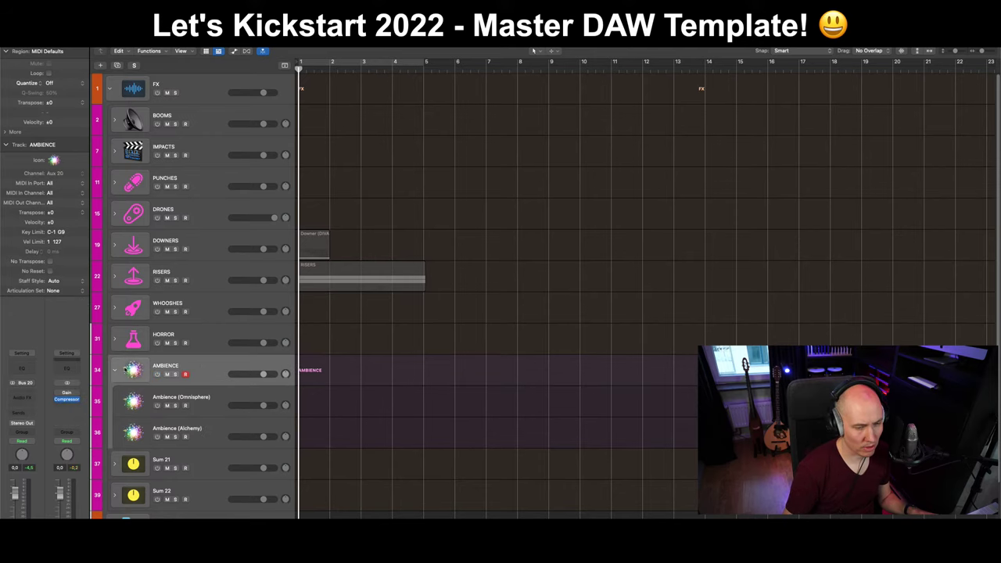
pyautogui.click(115, 369)
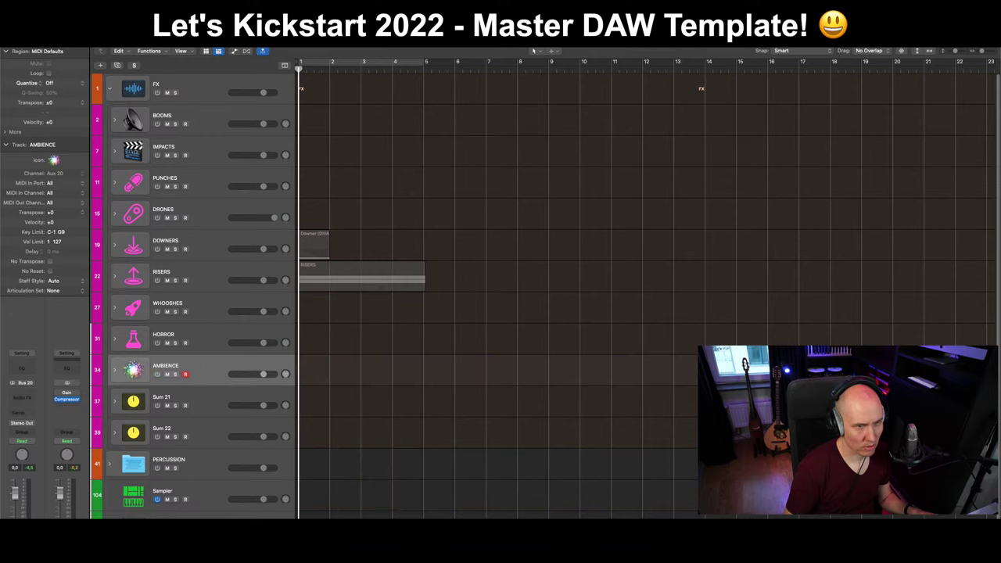
pyautogui.click(50, 82)
pyautogui.click(72, 72)
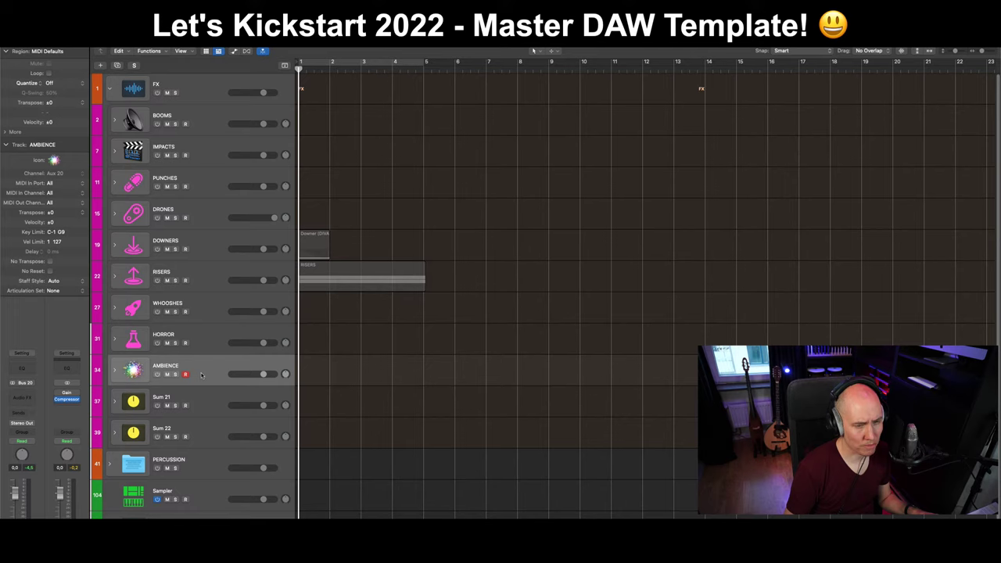
# Expand the AMBIENCE stack to check the tracks inside it and collapse it again.
pyautogui.click(208, 395)
pyautogui.click(220, 362)
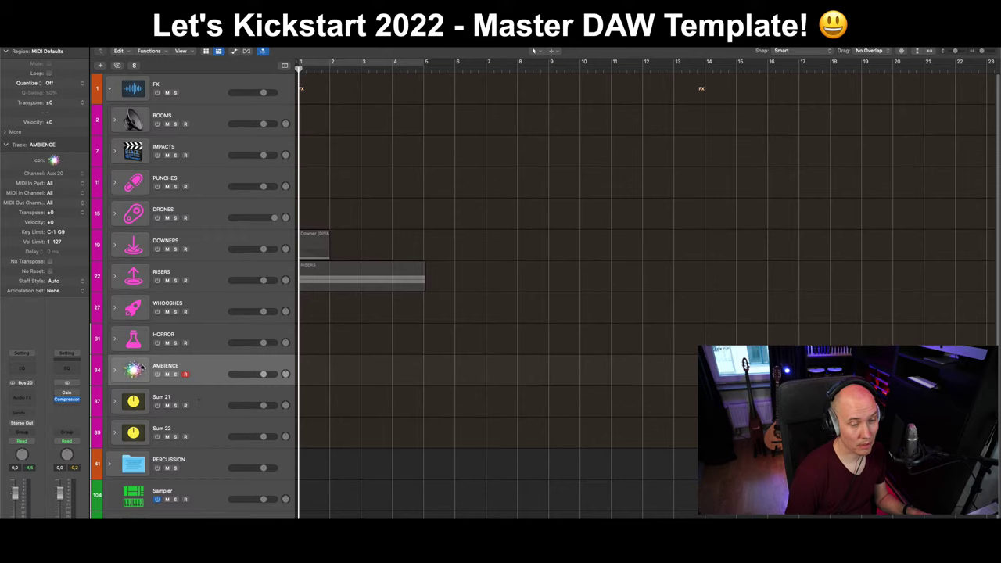
pyautogui.click(116, 369)
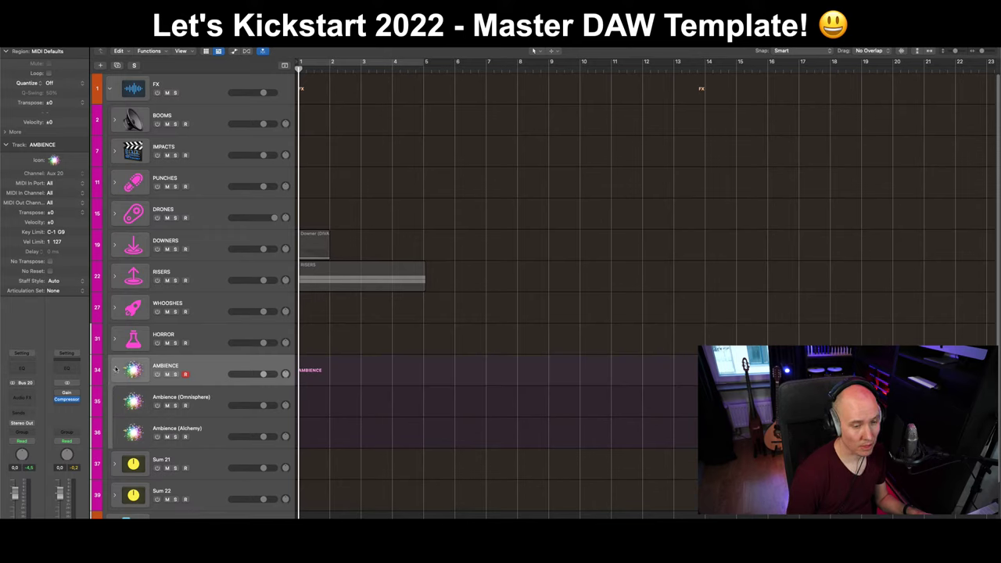
pyautogui.click(116, 370)
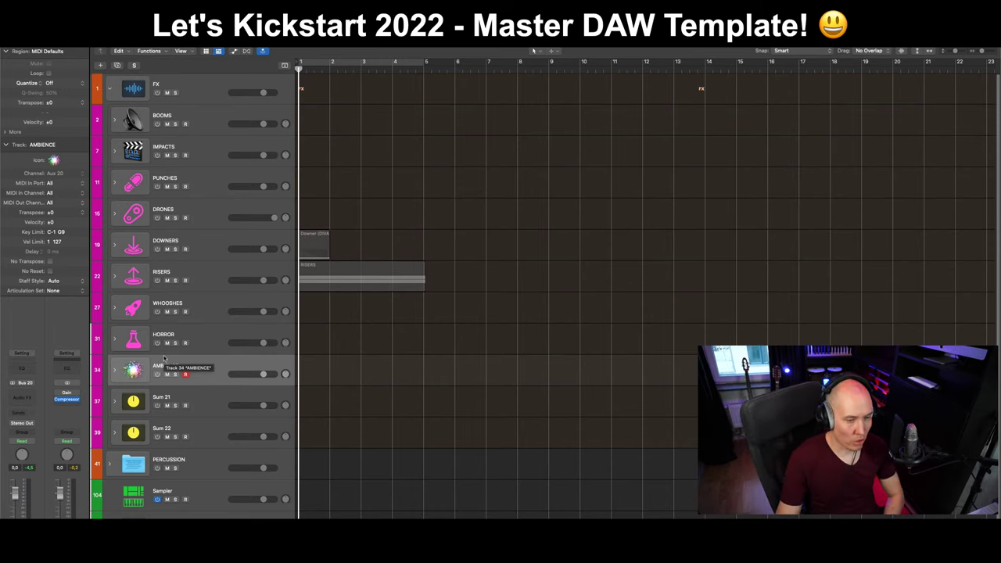
pyautogui.click(209, 352)
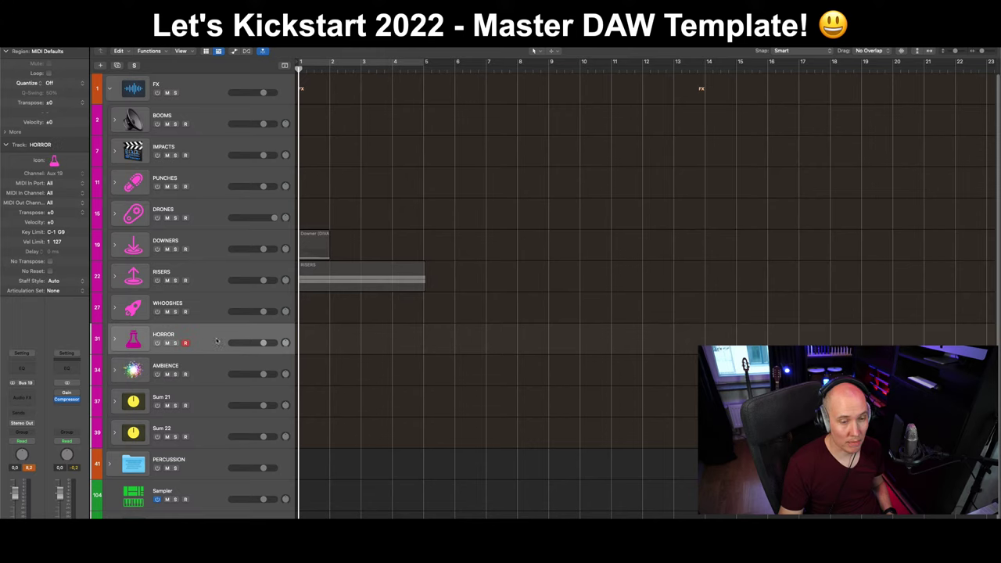
pyautogui.click(208, 362)
pyautogui.click(208, 350)
pyautogui.click(207, 360)
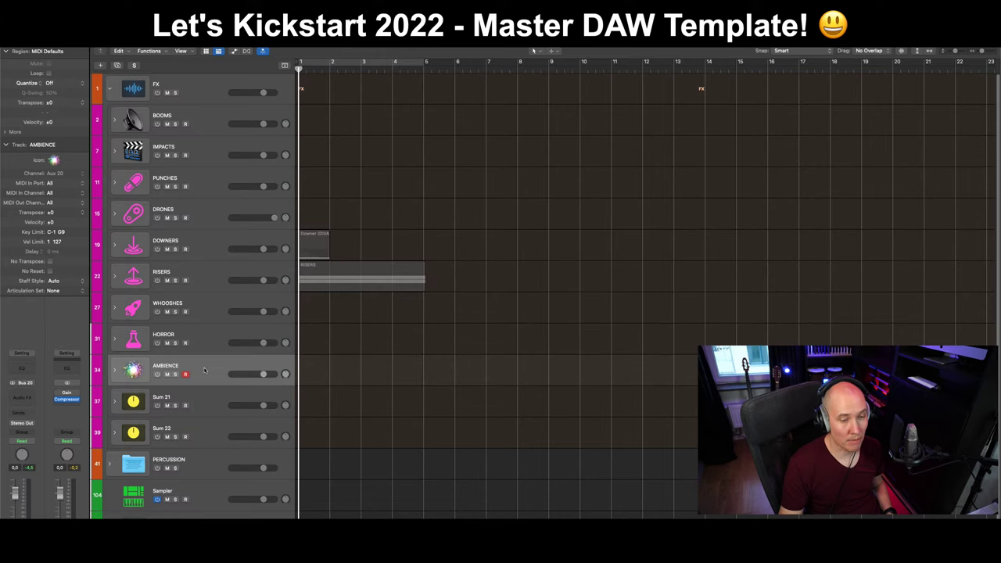
pyautogui.click(206, 351)
pyautogui.click(203, 367)
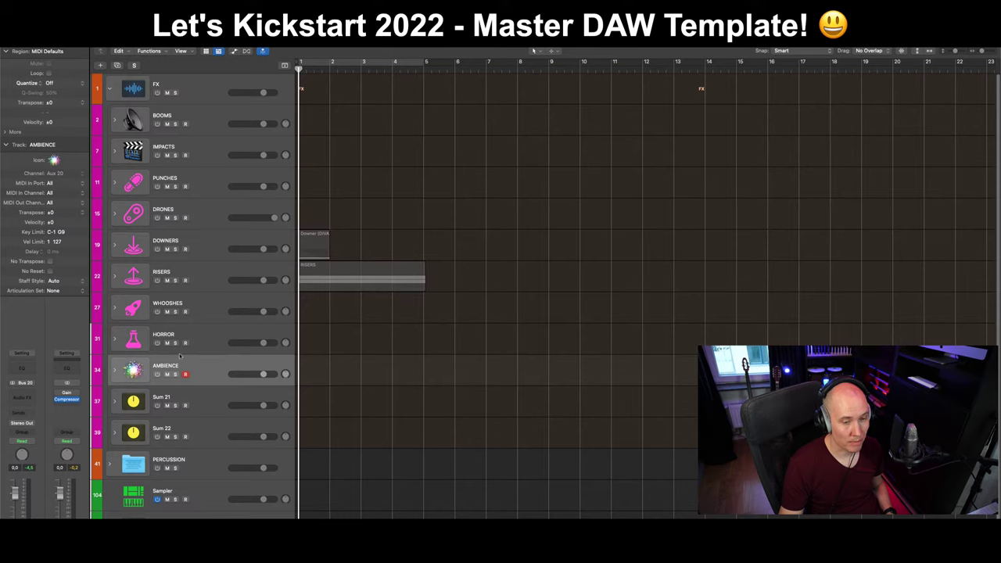
# Review the tracks inside the HORROR and AMBIENCE stacks, leaving both collapsed.
pyautogui.click(211, 337)
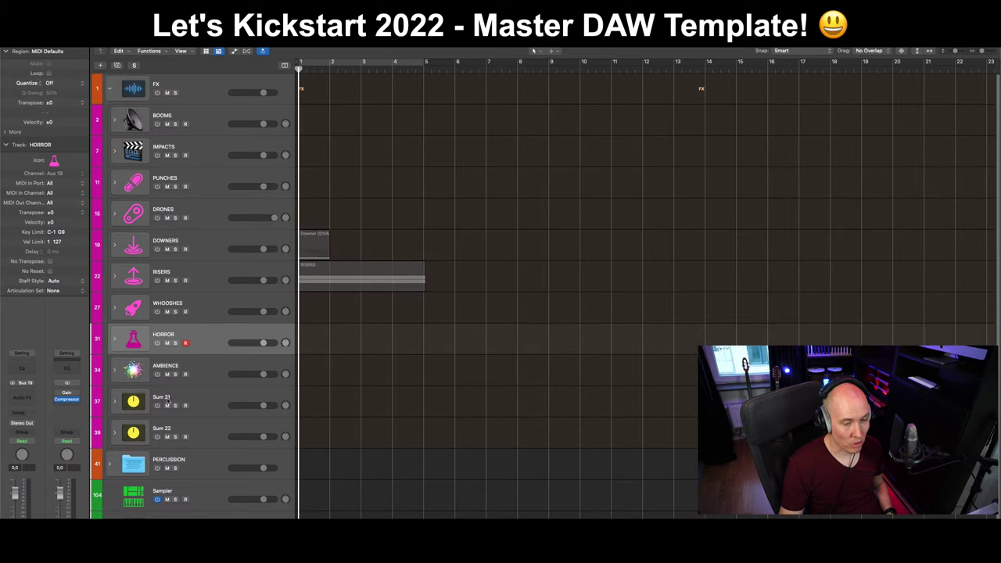
pyautogui.click(215, 365)
pyautogui.click(114, 338)
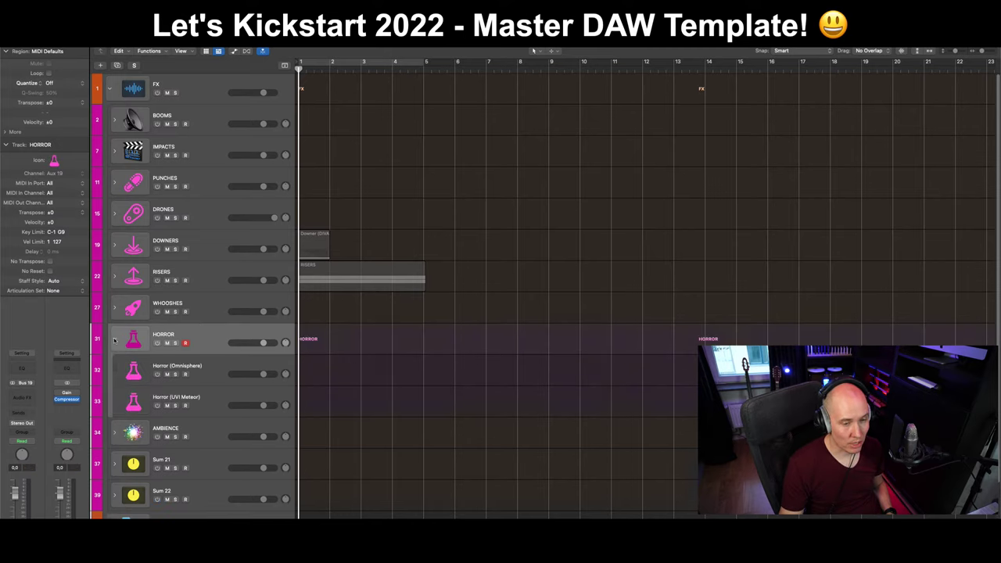
pyautogui.click(100, 365)
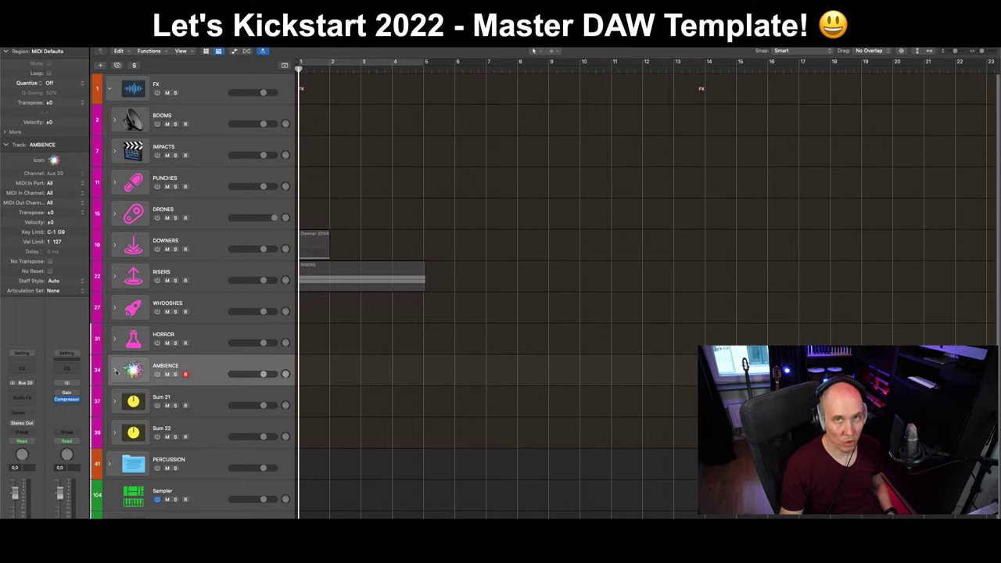
pyautogui.click(115, 370)
pyautogui.click(116, 371)
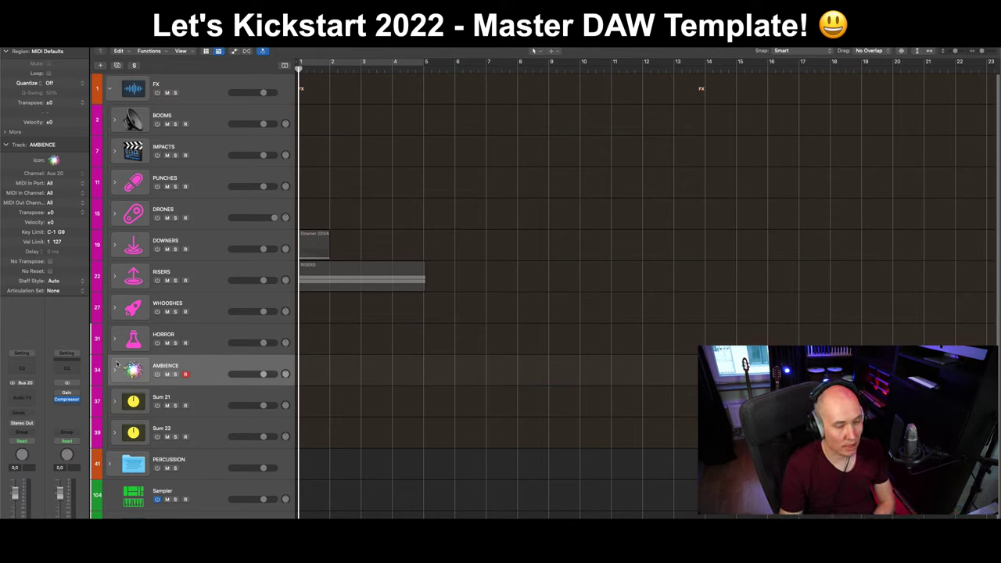
pyautogui.click(202, 394)
pyautogui.click(207, 369)
pyautogui.click(204, 399)
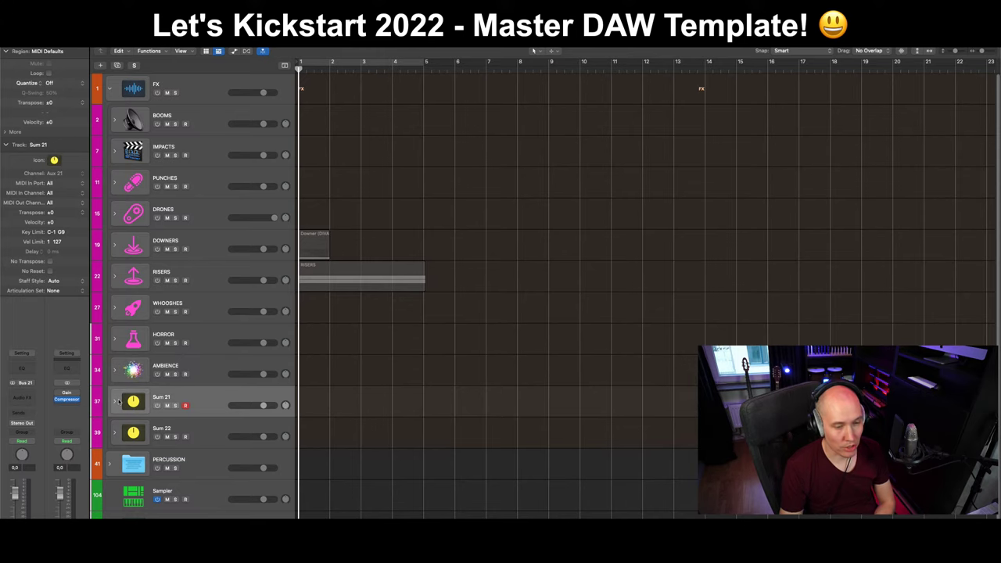
pyautogui.click(116, 401)
pyautogui.click(222, 435)
pyautogui.click(136, 403)
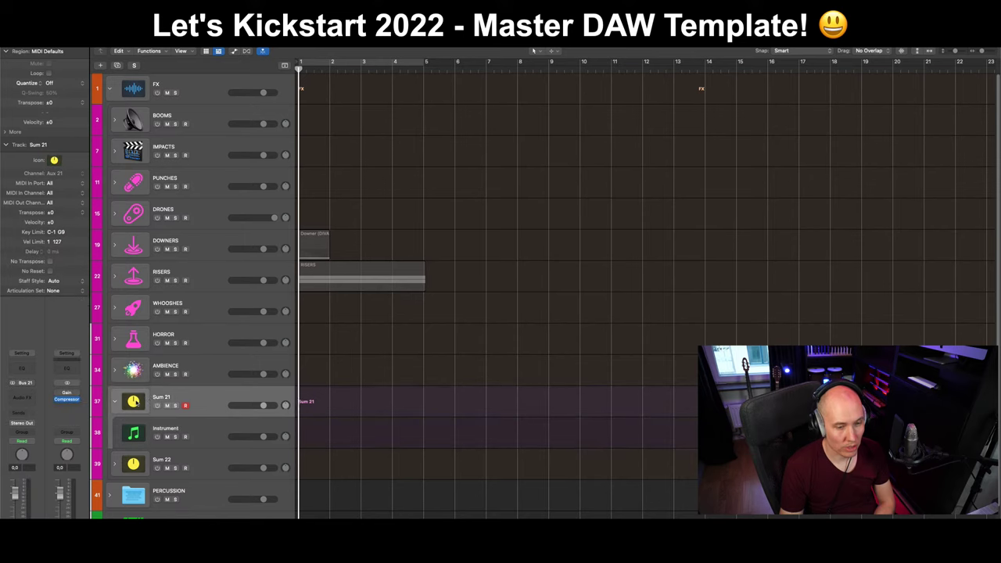
pyautogui.rightClick(136, 403)
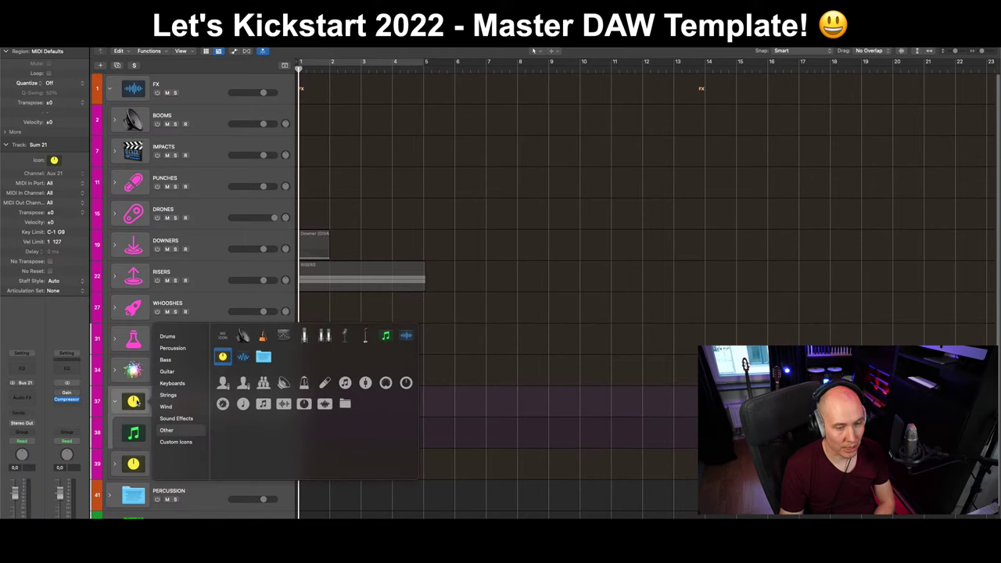
pyautogui.click(187, 385)
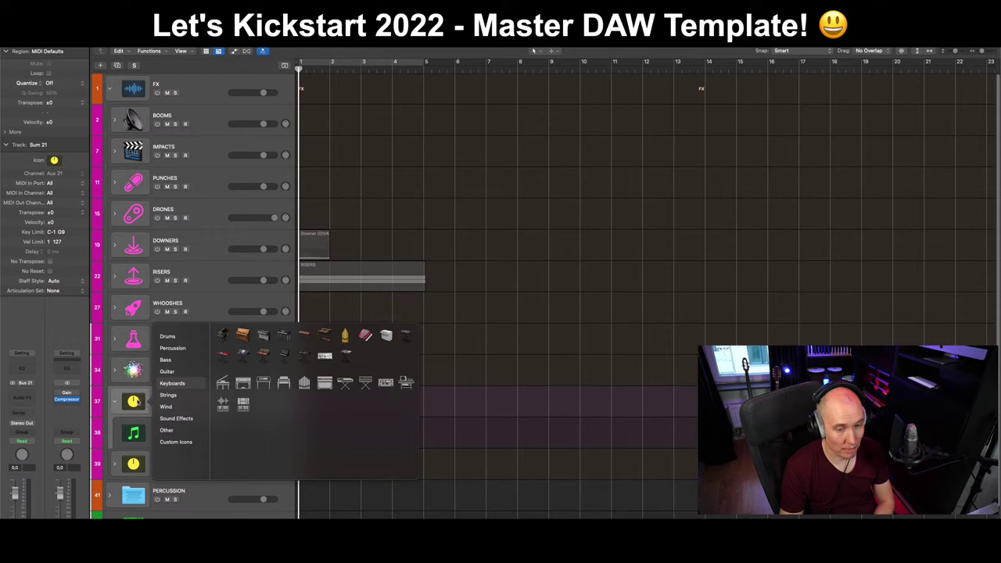
pyautogui.click(461, 451)
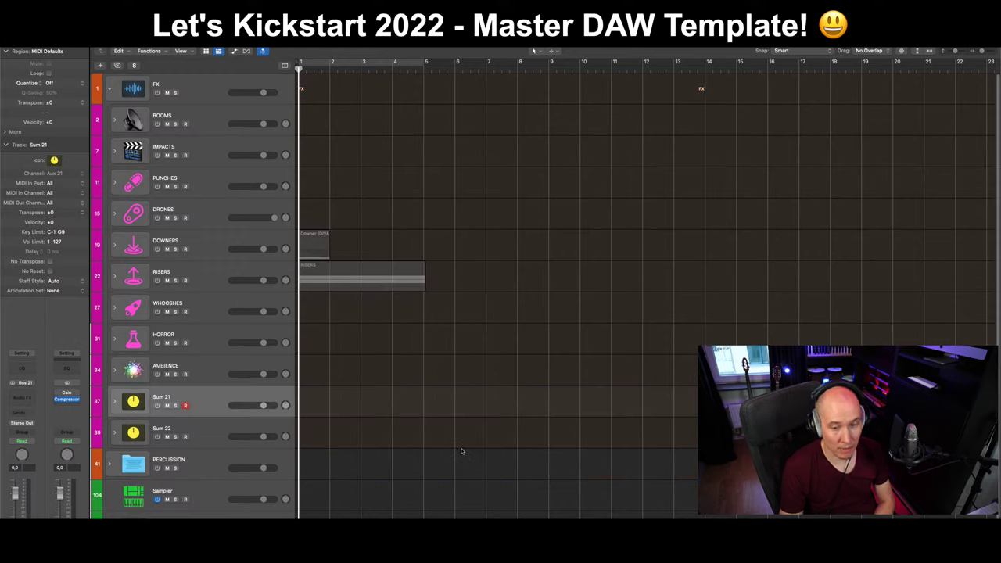
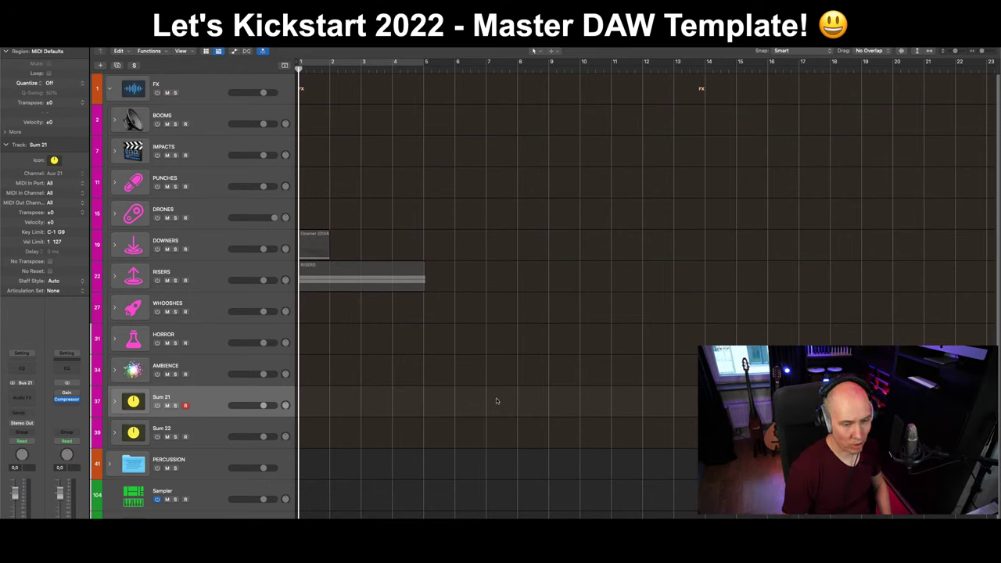
# Save the project.
pyautogui.click(71, 43)
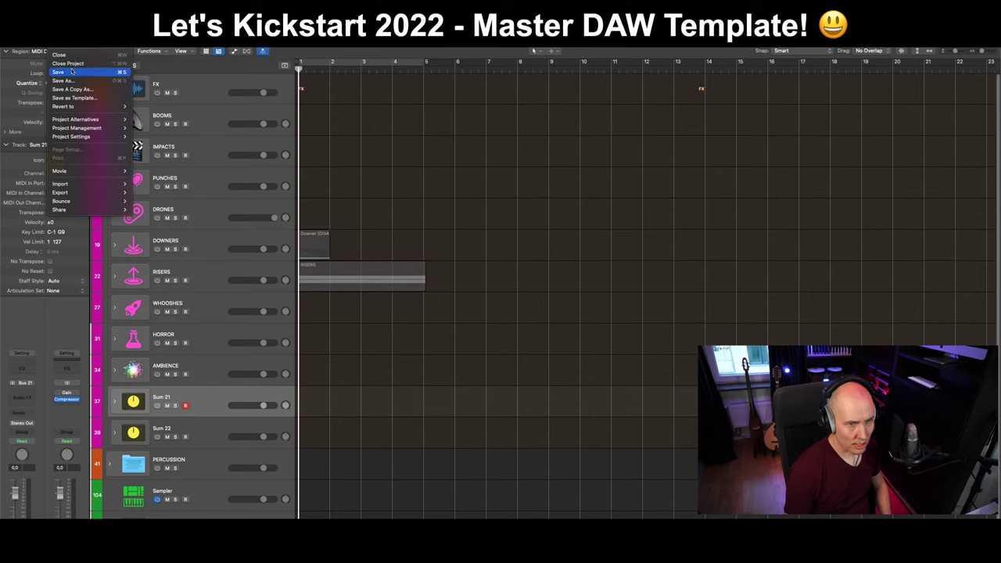
pyautogui.click(326, 433)
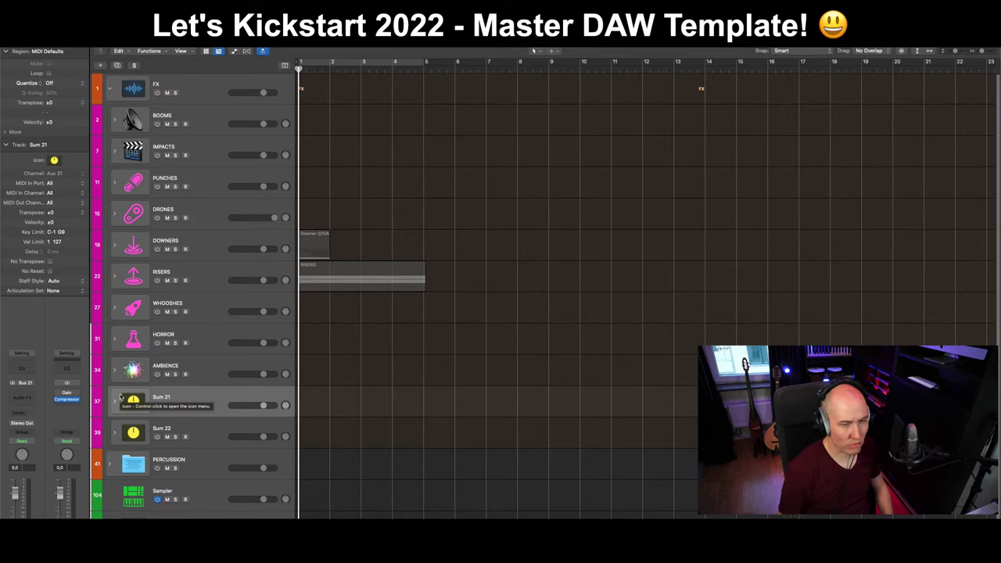
# Go through the FX stacks one by one from IMPACTS to Sum 21 to review which sound categories exist.
pyautogui.click(208, 385)
pyautogui.click(209, 399)
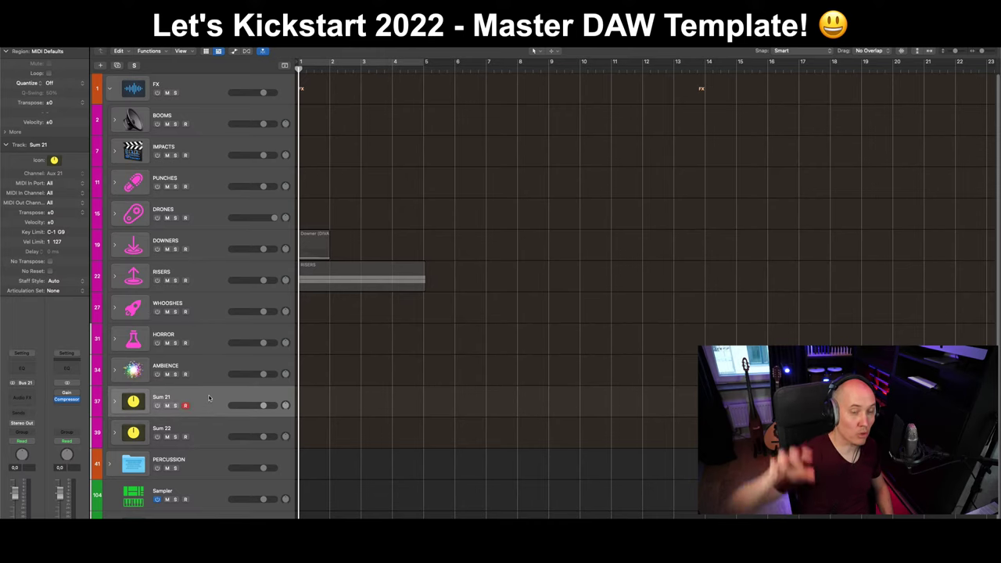
pyautogui.click(222, 162)
pyautogui.click(210, 184)
pyautogui.click(209, 205)
pyautogui.click(209, 244)
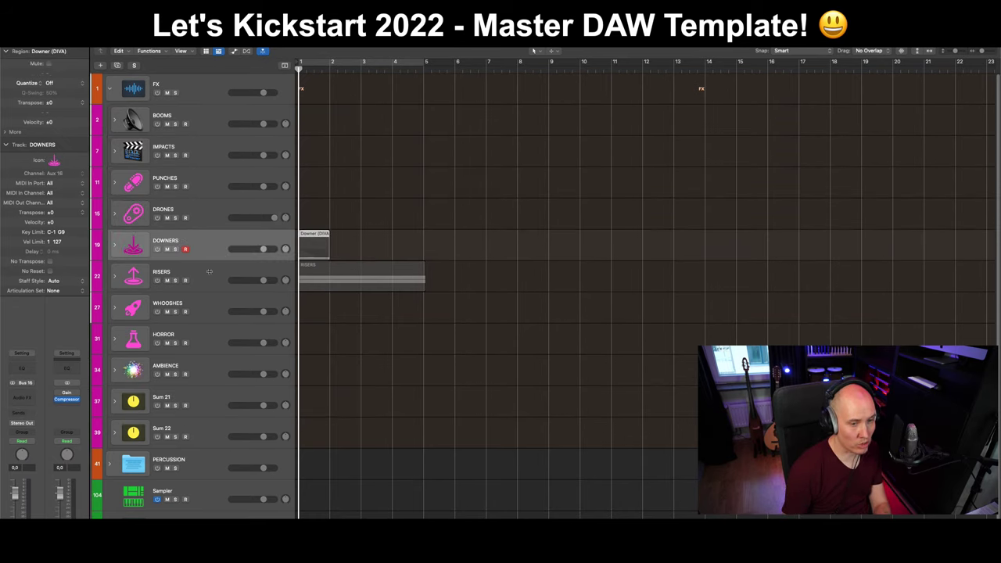
pyautogui.click(208, 279)
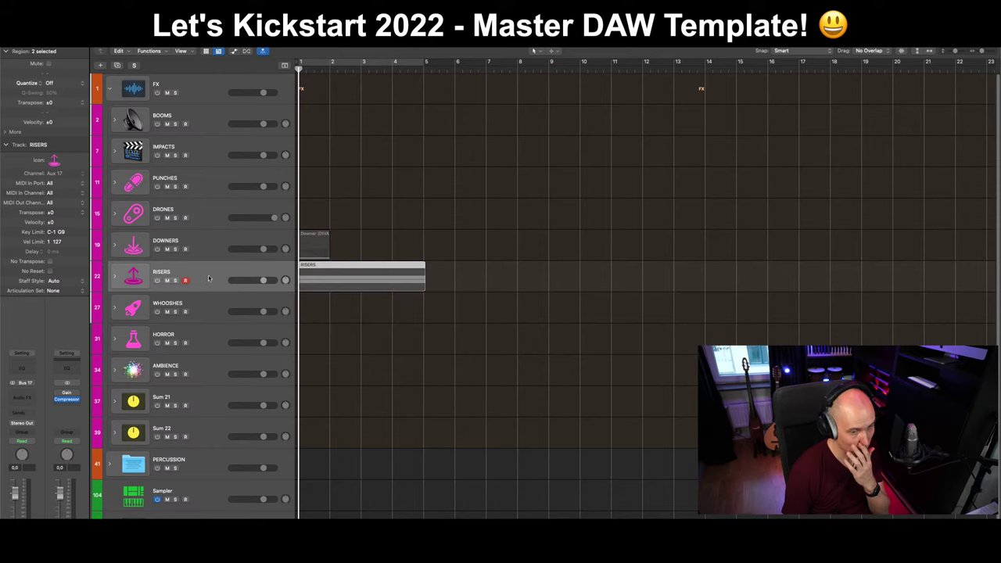
pyautogui.click(208, 307)
pyautogui.click(209, 339)
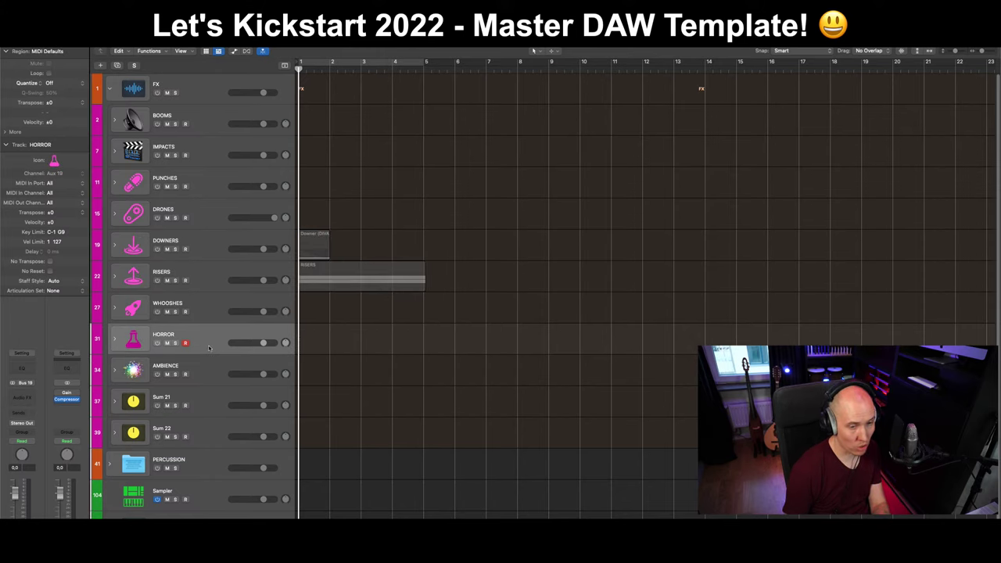
pyautogui.click(208, 371)
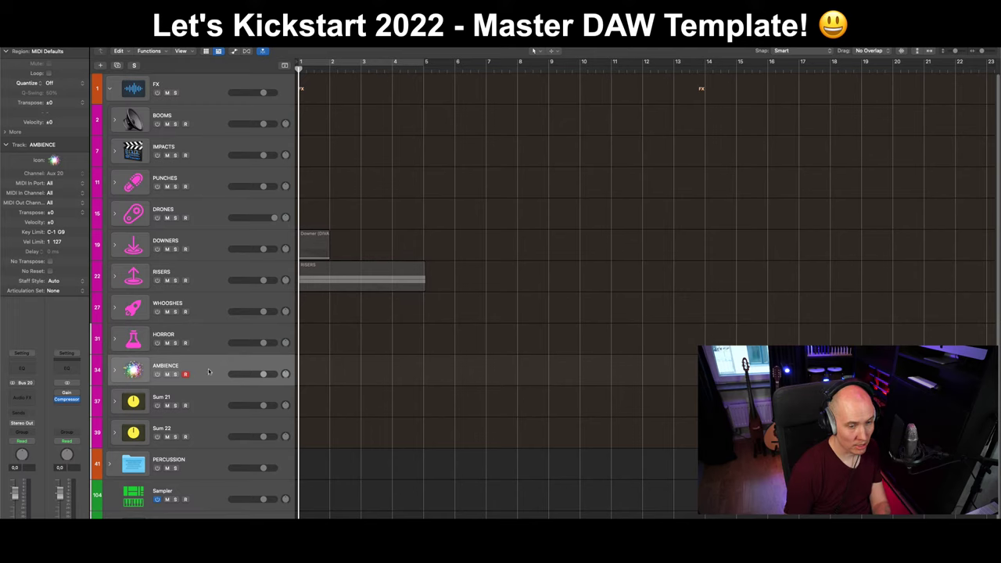
pyautogui.click(208, 404)
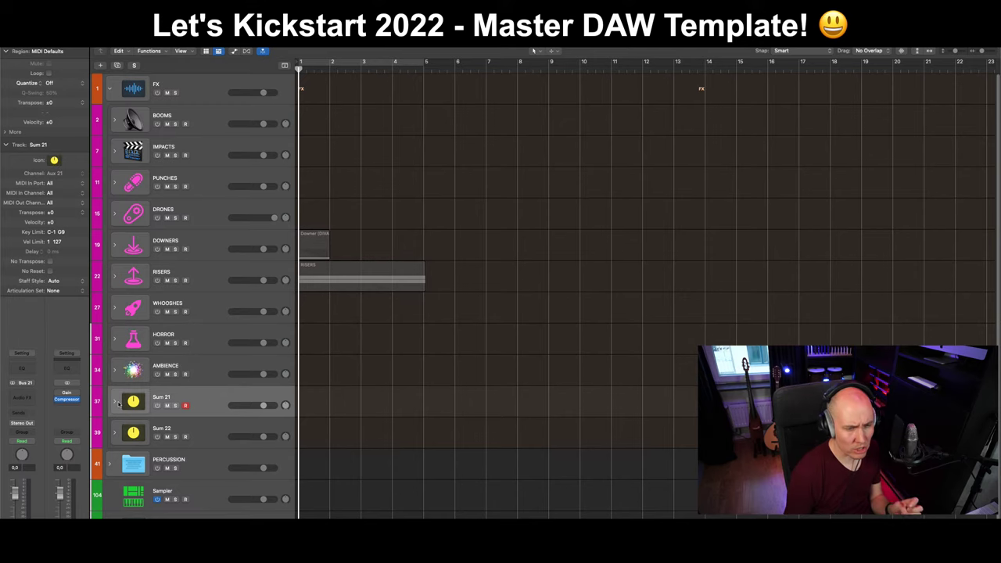
# Rename the Sum 21 stack STABS.
pyautogui.doubleClick(157, 399)
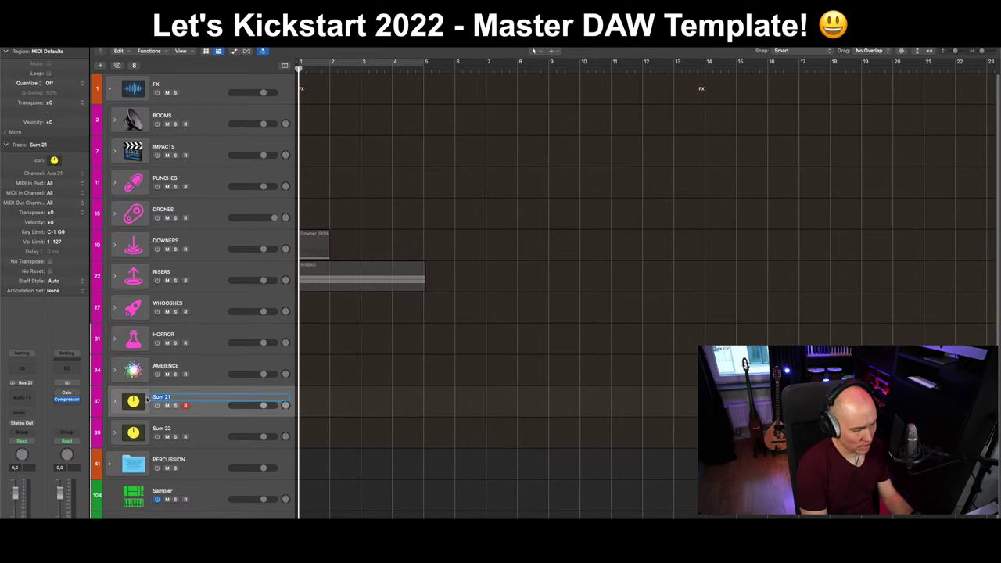
pyautogui.write('STAB')
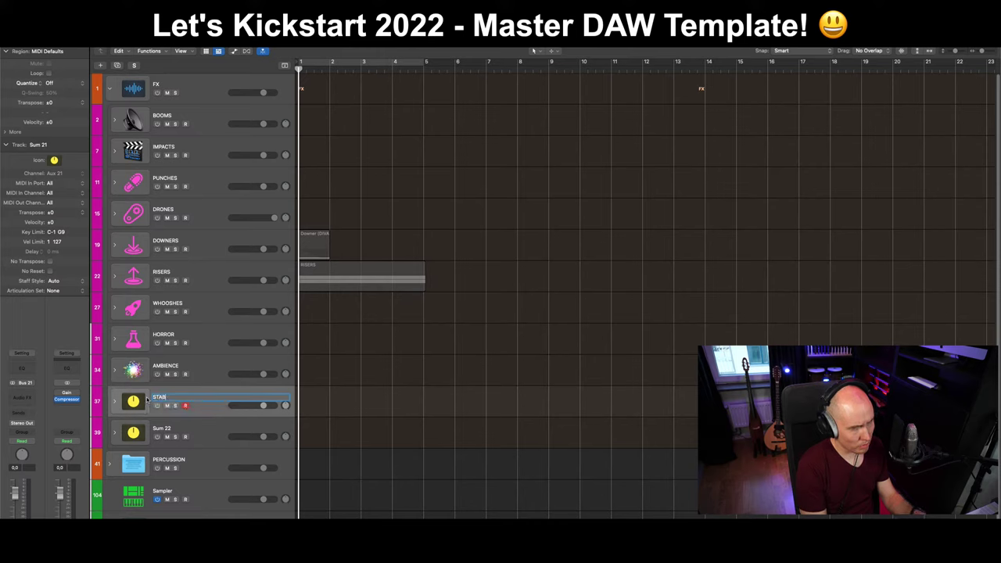
pyautogui.write('S')
pyautogui.press('Return')
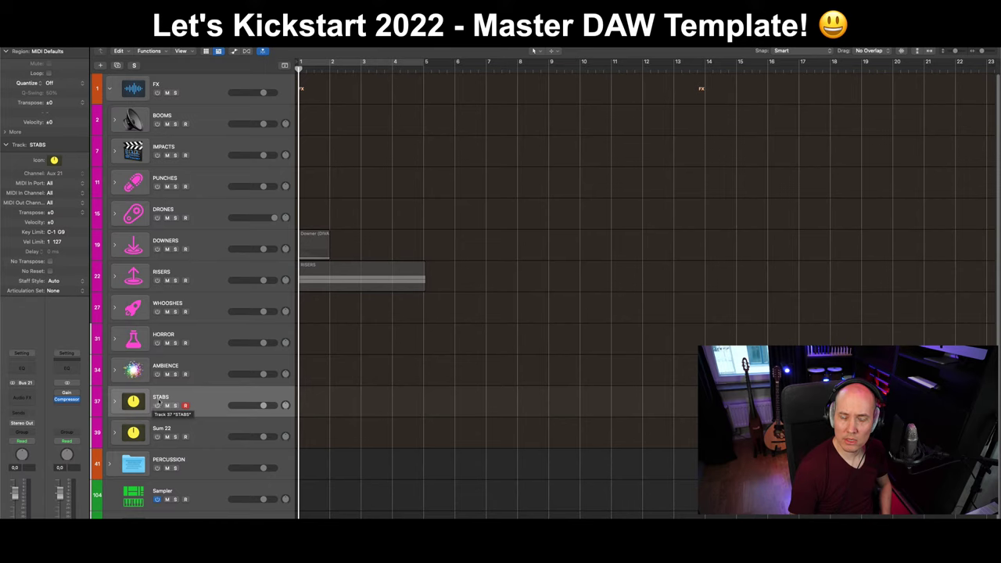
# Replace the name of the stack below AMBIENCE with WAR.
pyautogui.doubleClick(161, 398)
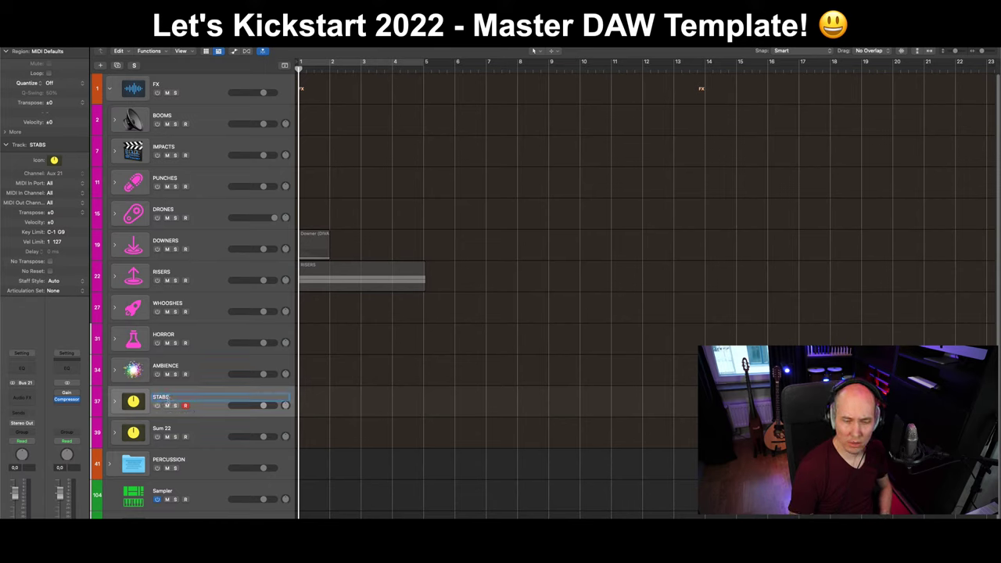
pyautogui.moveTo(169, 398); pyautogui.dragTo(153, 399)
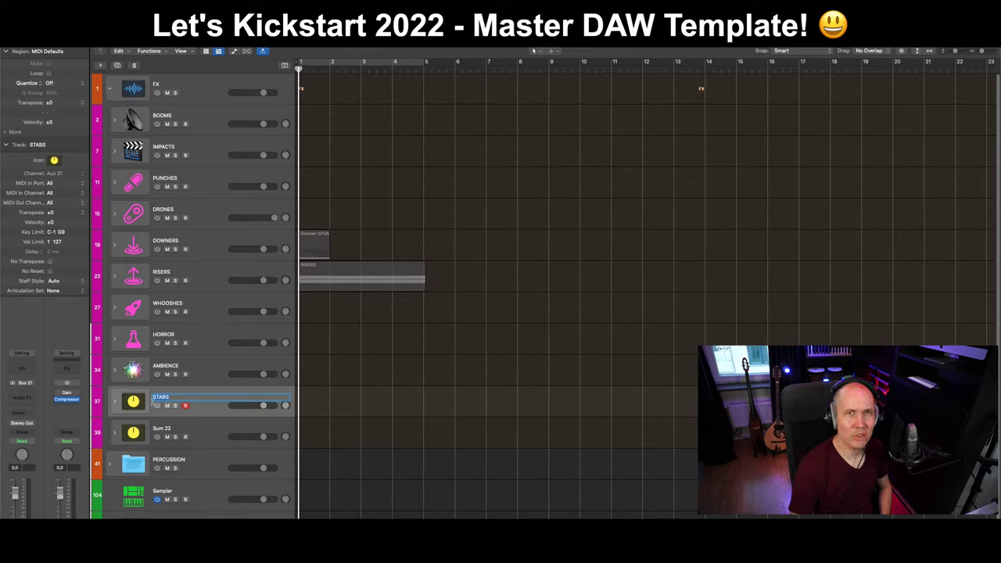
pyautogui.press('BackSpace')
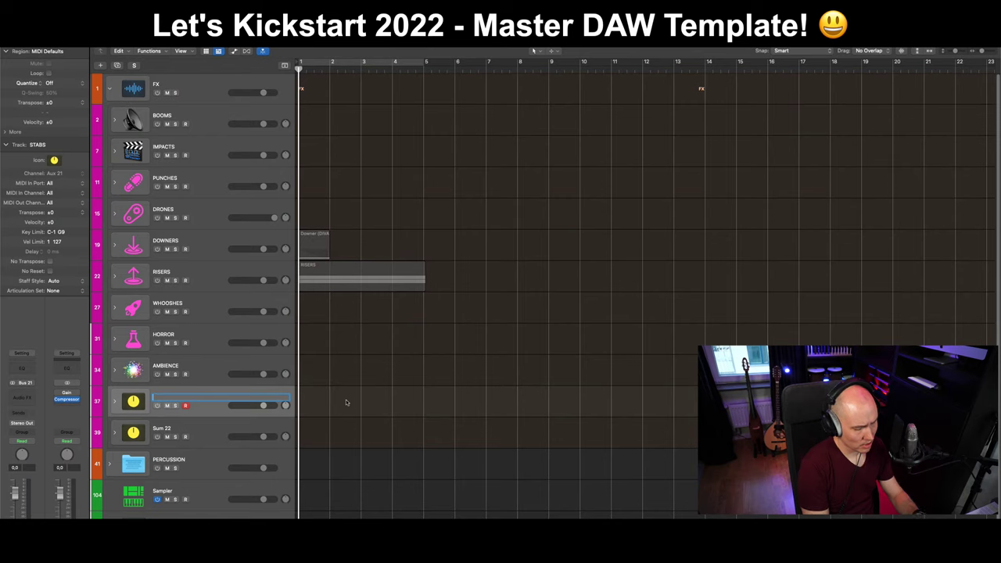
pyautogui.write('WAR')
pyautogui.press('Return')
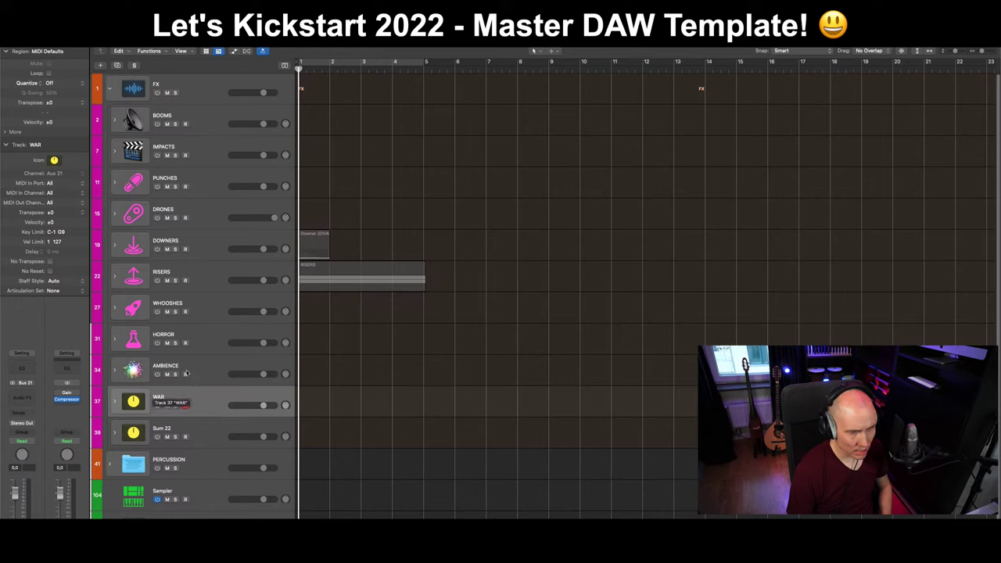
# Expand the HORROR stack to examine its Omnisphere and UVI Meteor tracks and collapse it again.
pyautogui.click(133, 341)
pyautogui.click(114, 339)
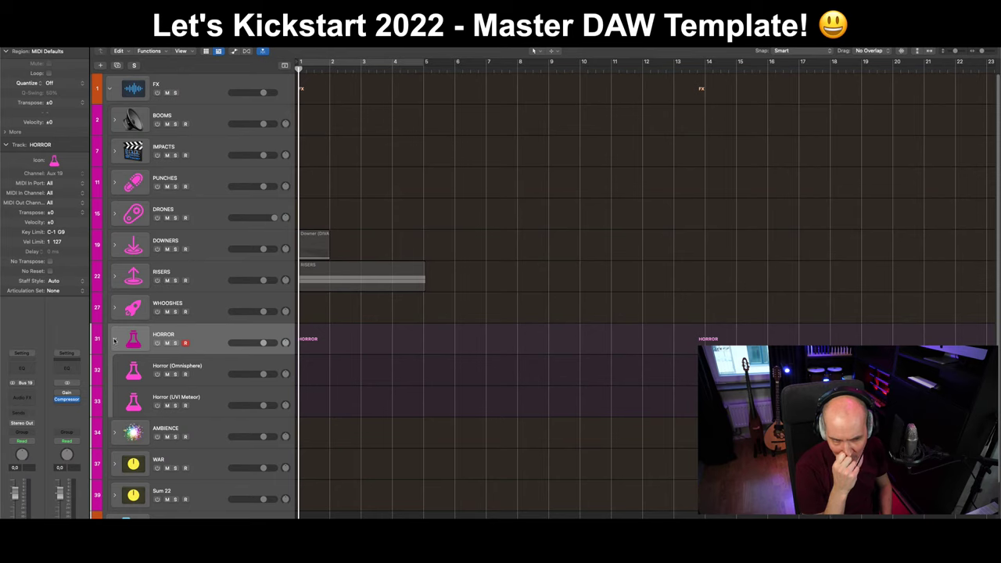
pyautogui.click(225, 379)
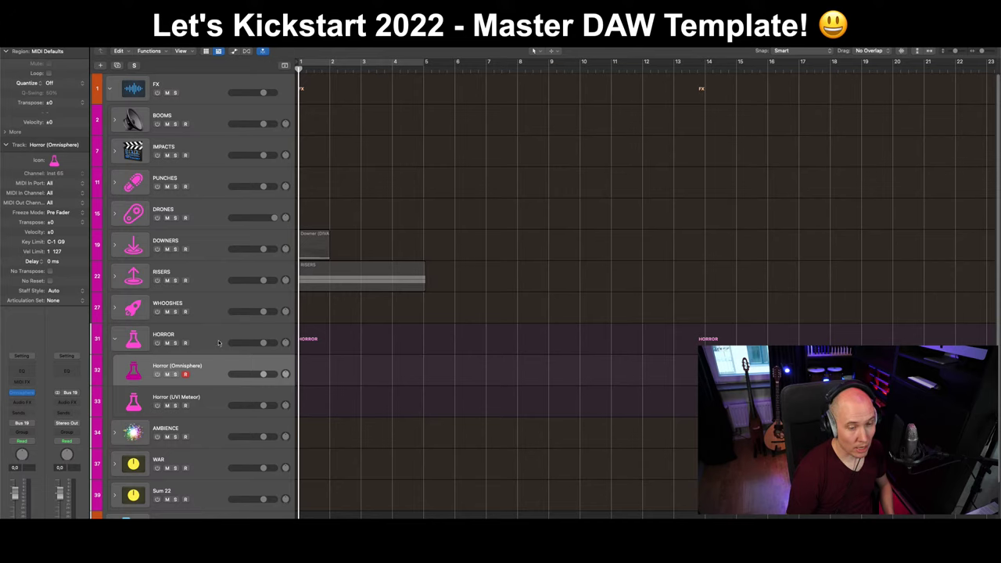
pyautogui.click(153, 336)
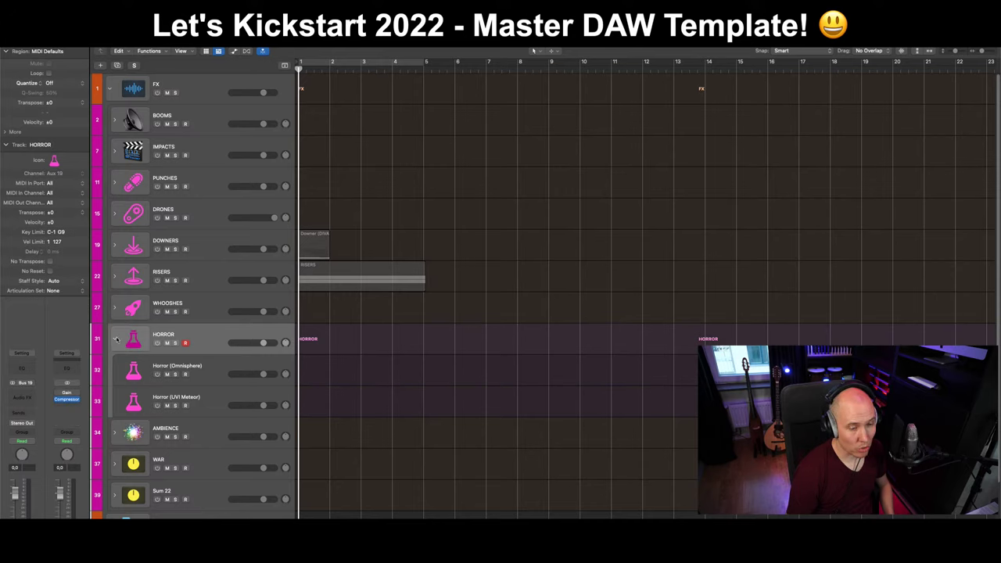
pyautogui.click(115, 339)
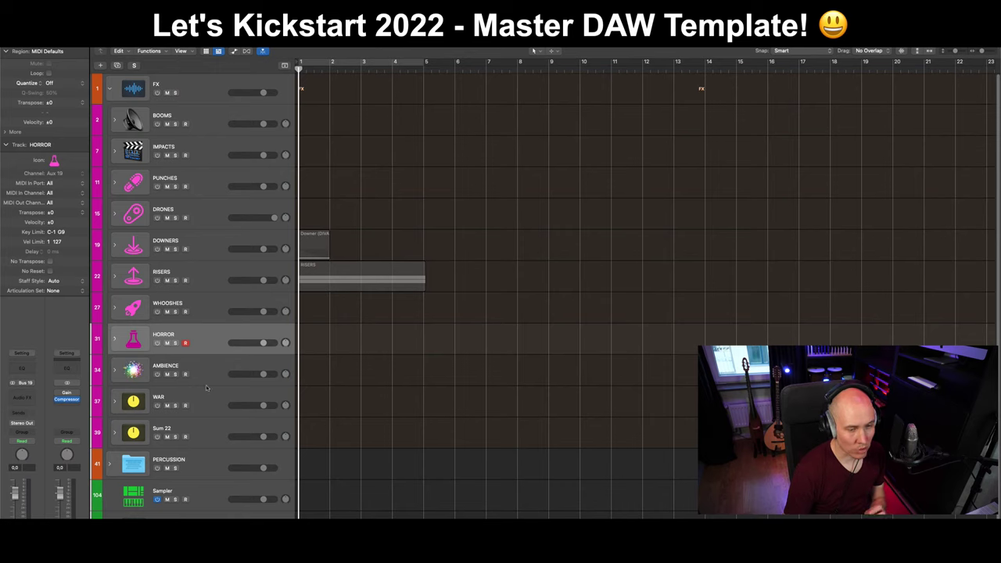
# Give the WAR stack the target icon from the Sound Effects icon category.
pyautogui.click(208, 380)
pyautogui.click(190, 419)
pyautogui.click(133, 402)
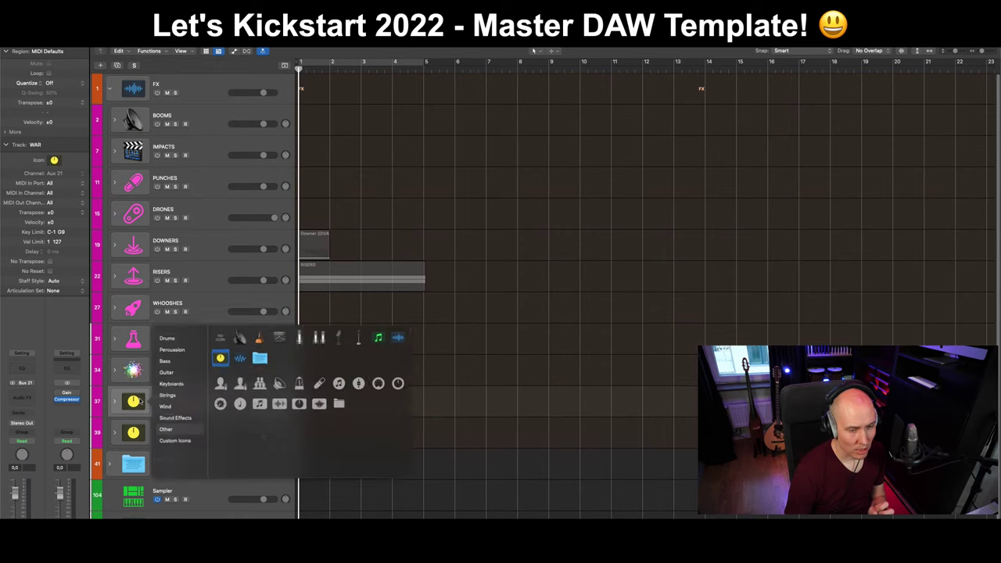
pyautogui.click(180, 418)
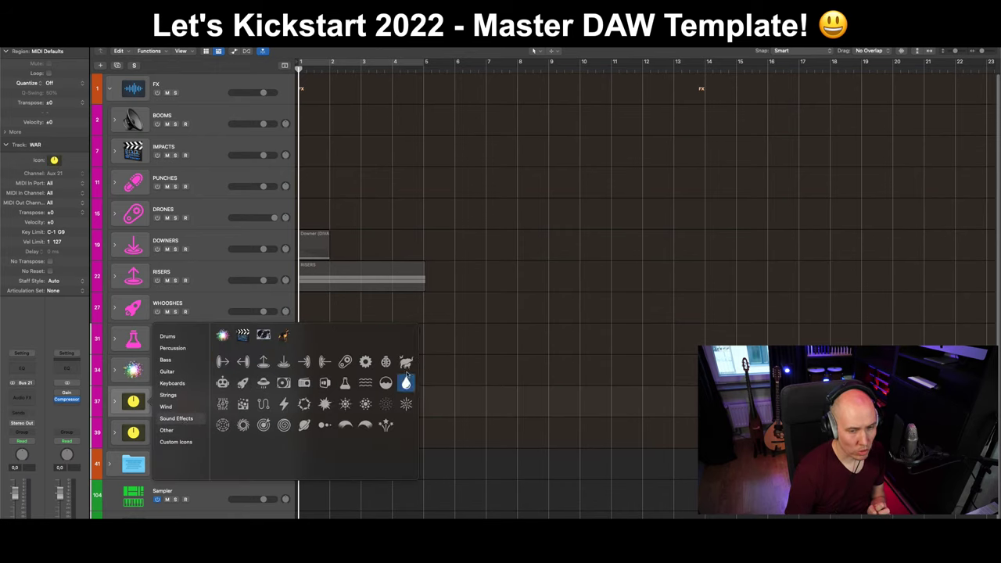
pyautogui.click(192, 441)
pyautogui.click(187, 430)
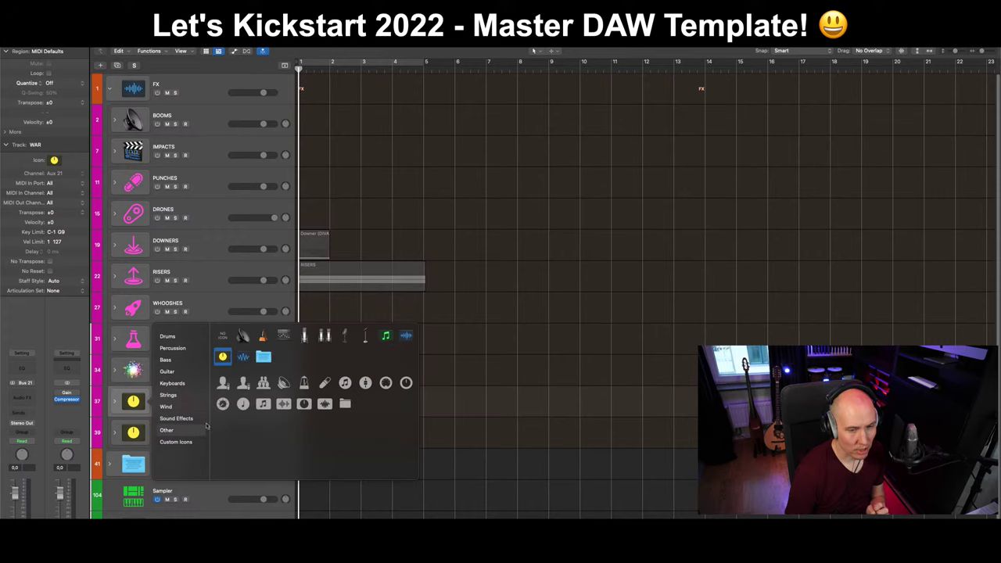
pyautogui.click(168, 407)
pyautogui.click(173, 419)
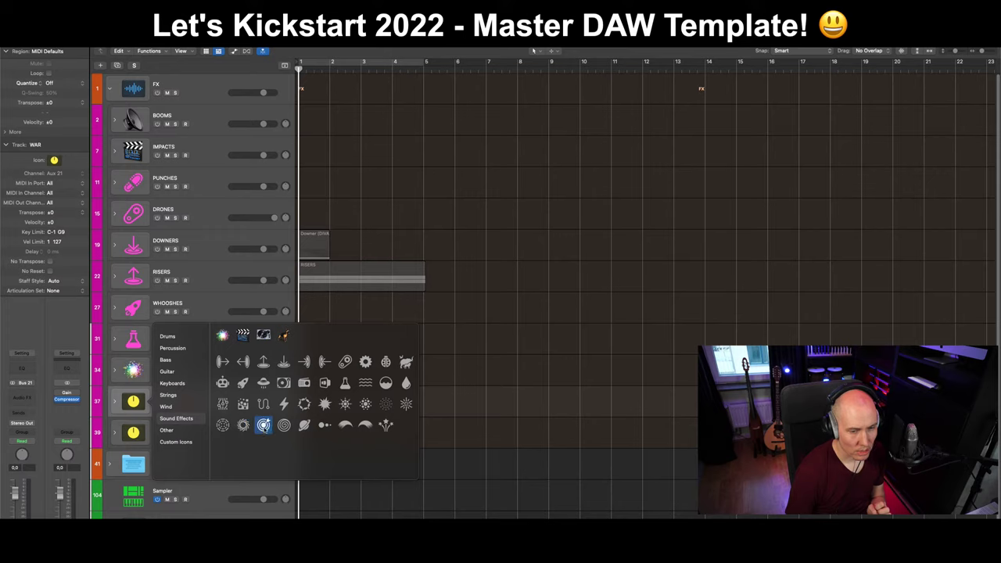
pyautogui.click(264, 424)
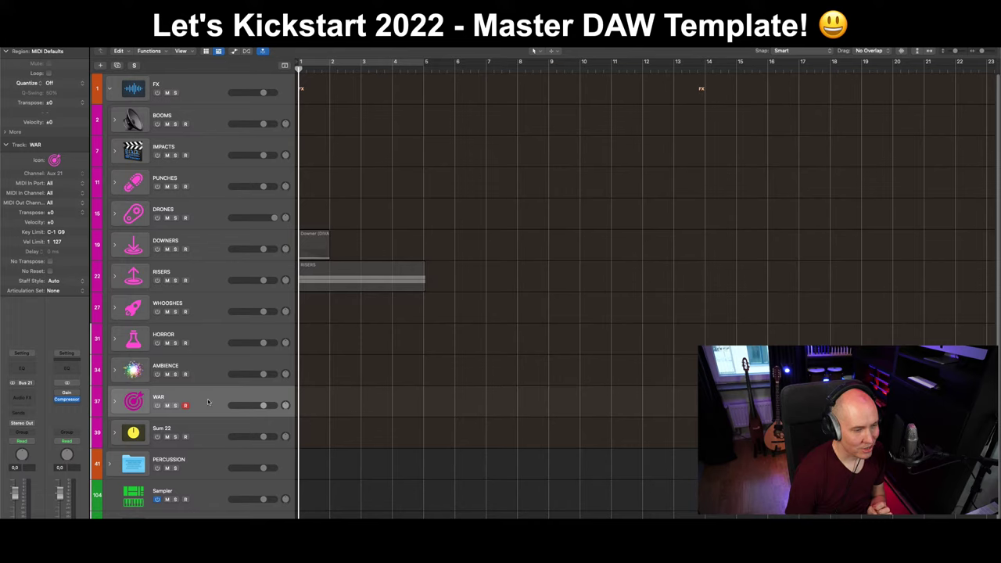
pyautogui.press('alt+super+s')
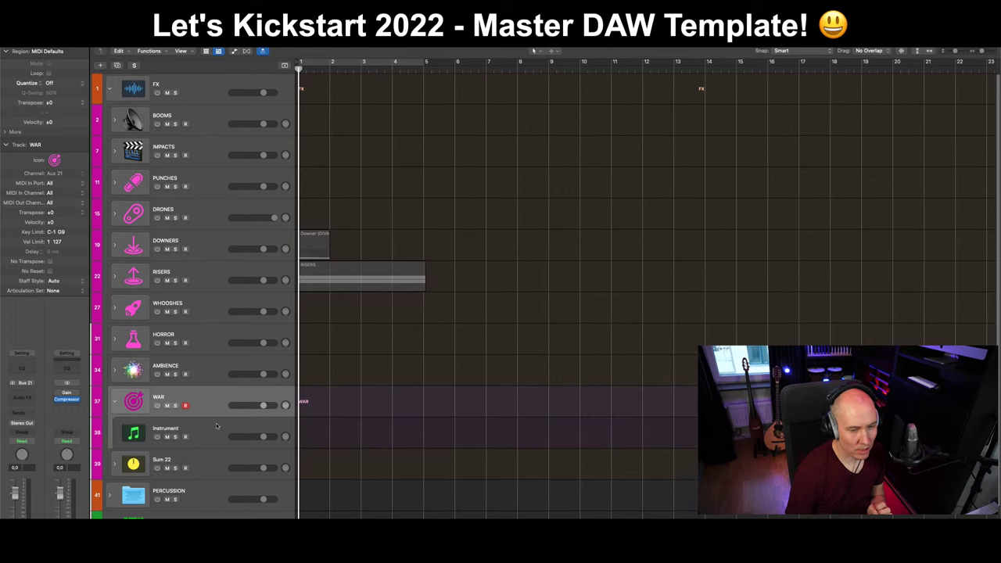
pyautogui.click(133, 435)
pyautogui.click(132, 434)
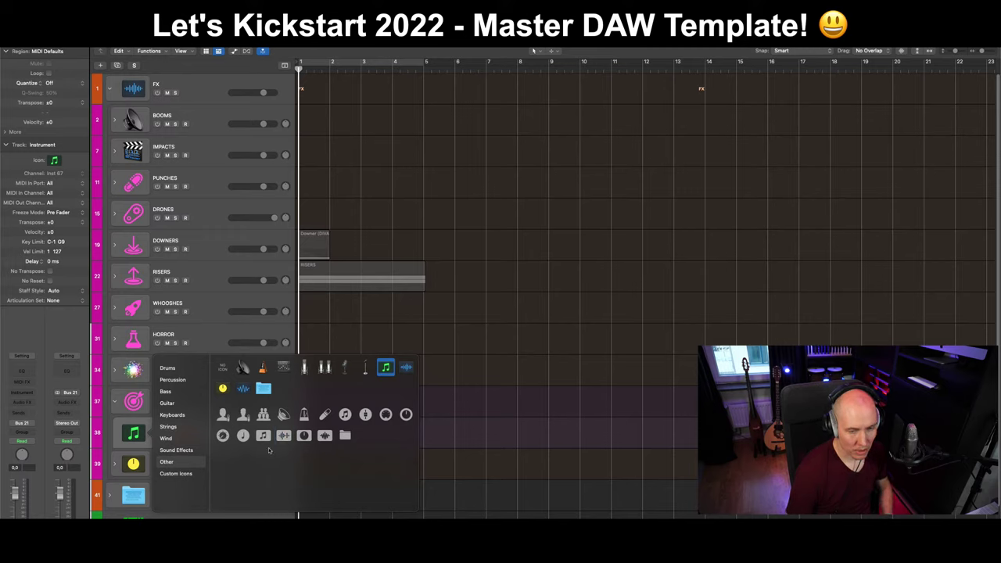
pyautogui.click(172, 474)
pyautogui.click(176, 450)
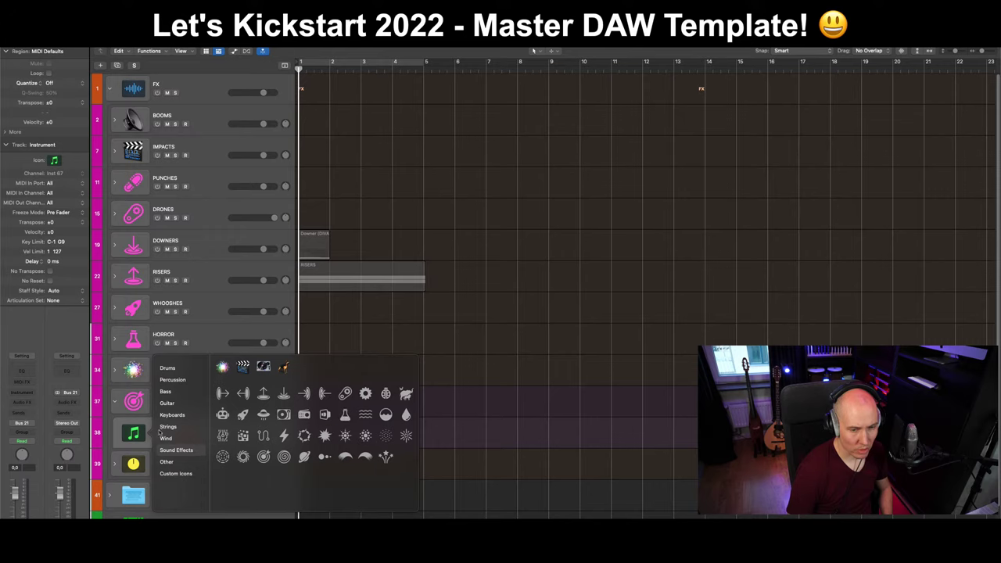
pyautogui.click(179, 462)
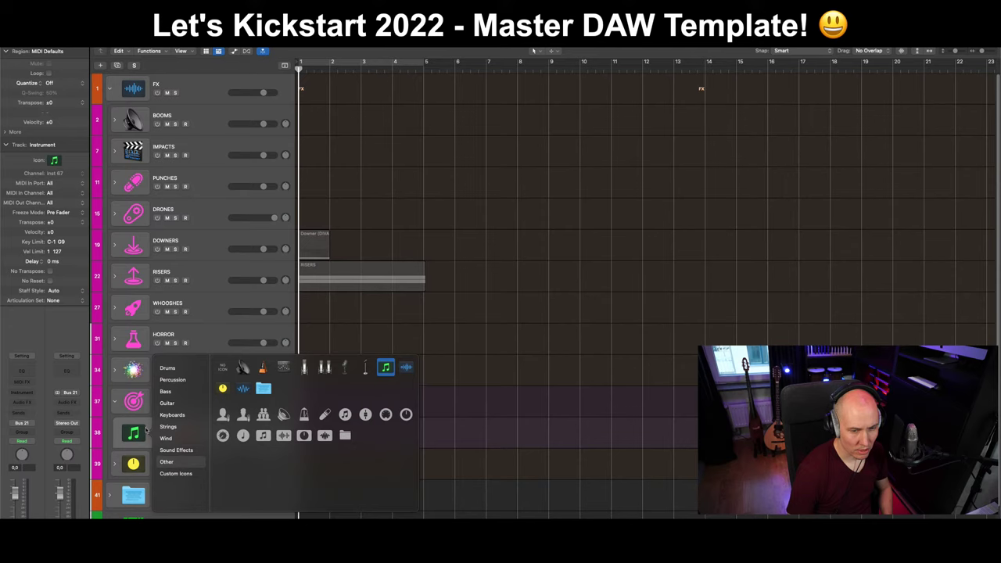
pyautogui.click(139, 430)
pyautogui.click(134, 432)
pyautogui.click(134, 426)
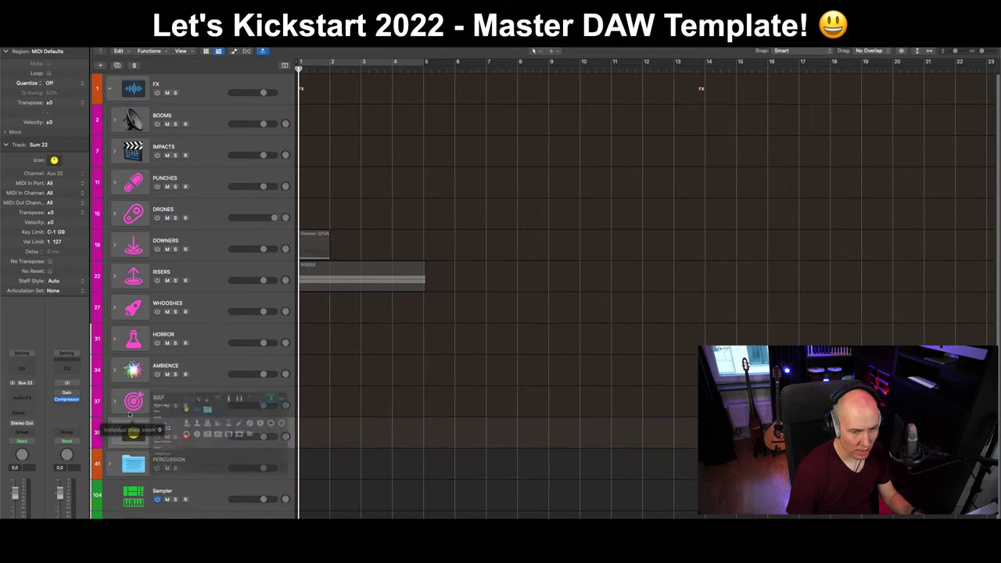
# Expand the WAR stack and select the Instrument track inside it.
pyautogui.click(114, 402)
pyautogui.click(220, 403)
pyautogui.click(201, 430)
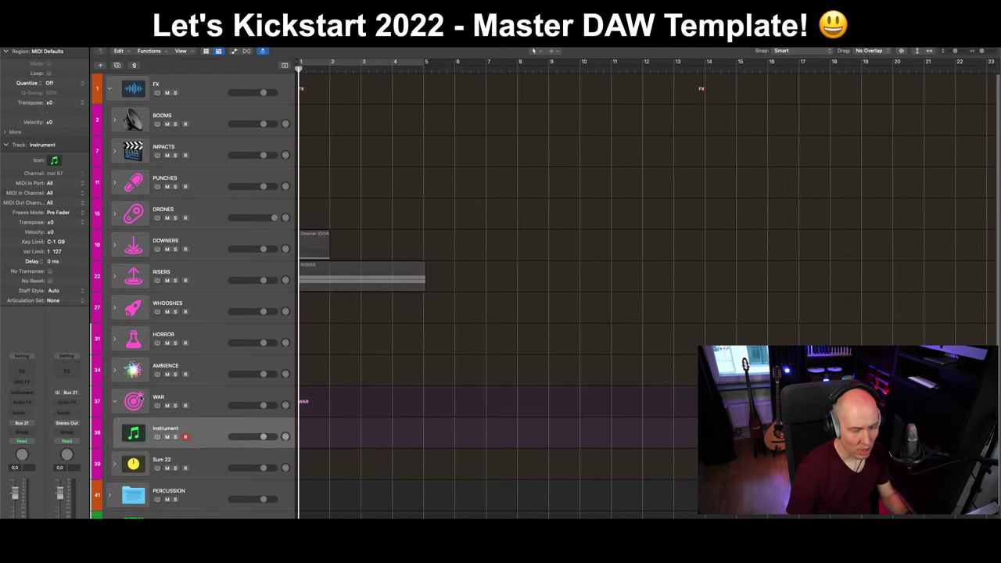
pyautogui.click(29, 391)
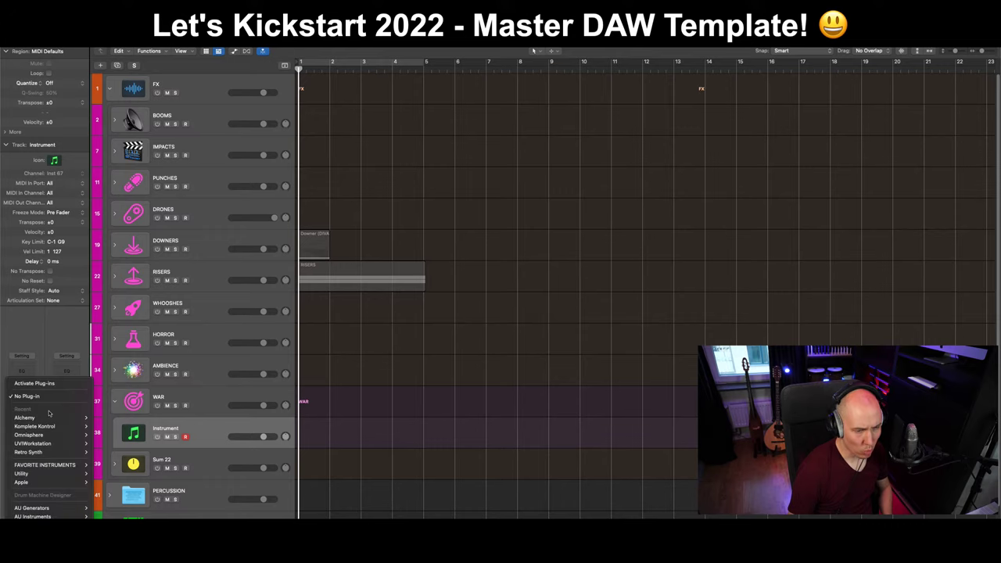
pyautogui.moveTo(51, 413)
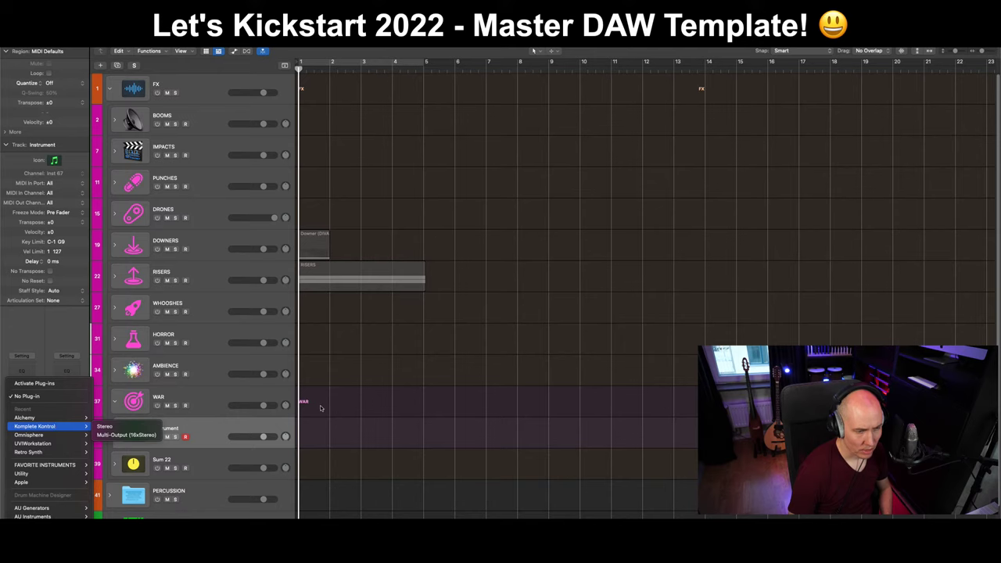
pyautogui.click(56, 426)
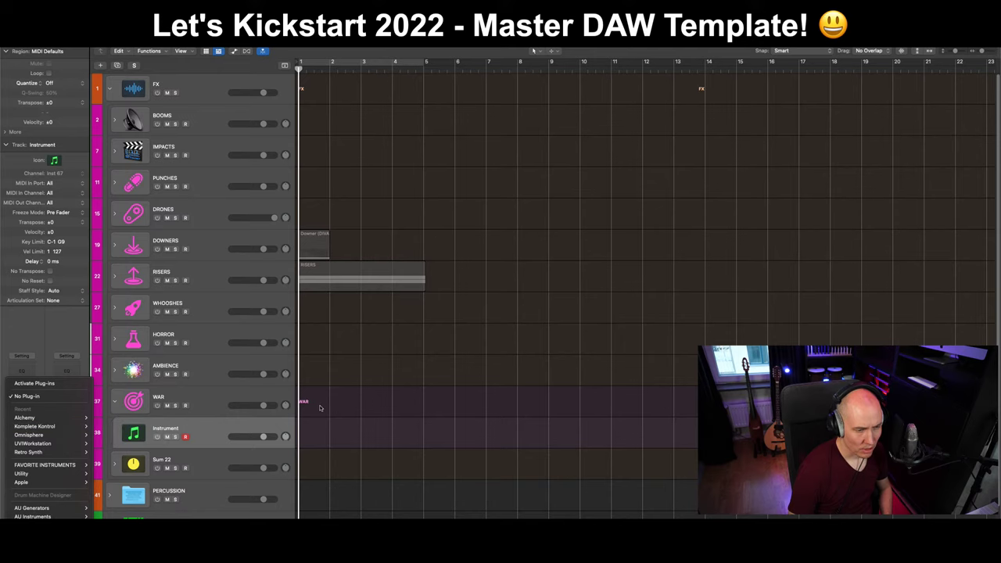
pyautogui.click(225, 391)
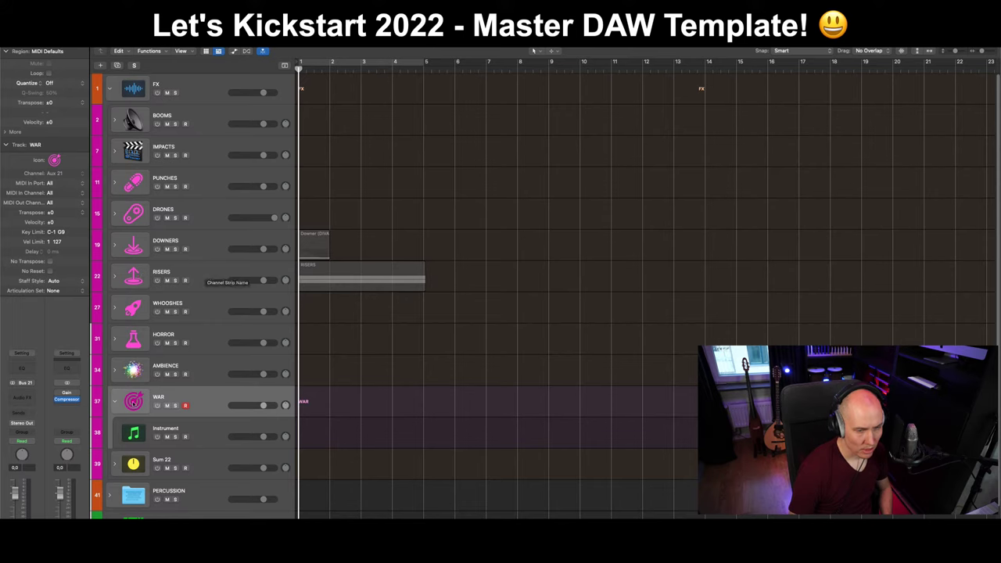
# Review the FX stacks from DOWNERS down to WAR to consider which sounds the WAR stack needs.
pyautogui.click(191, 256)
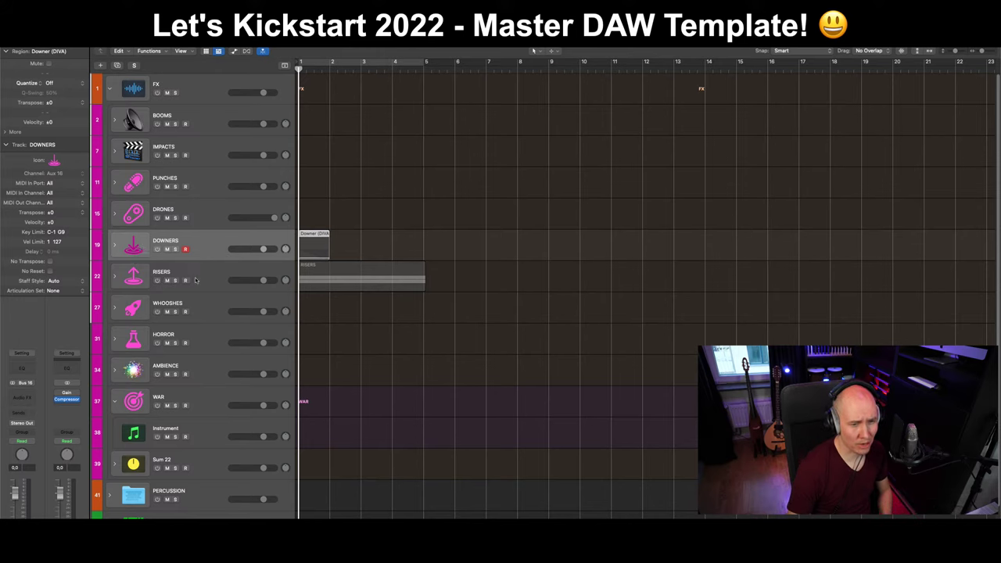
pyautogui.click(122, 279)
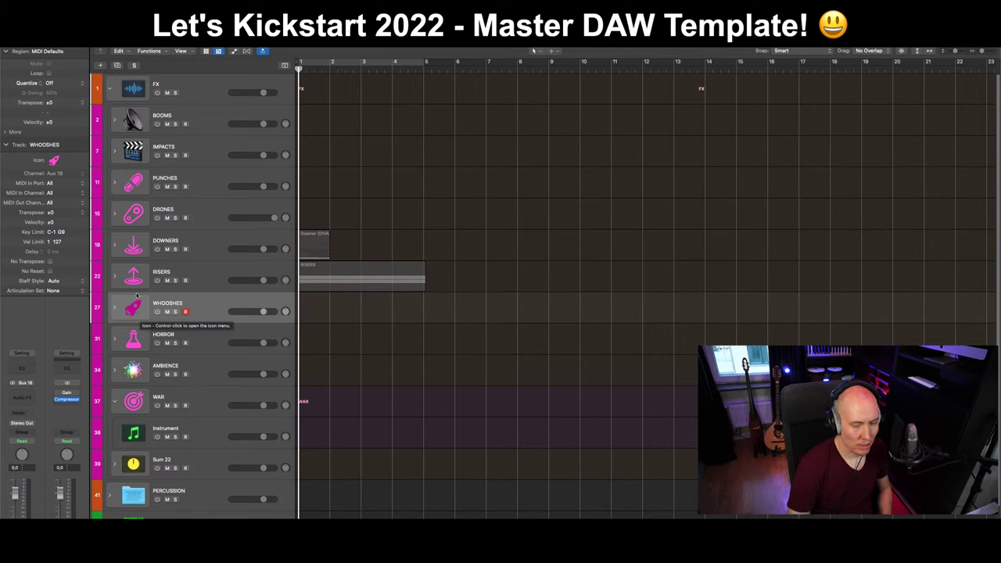
pyautogui.click(207, 342)
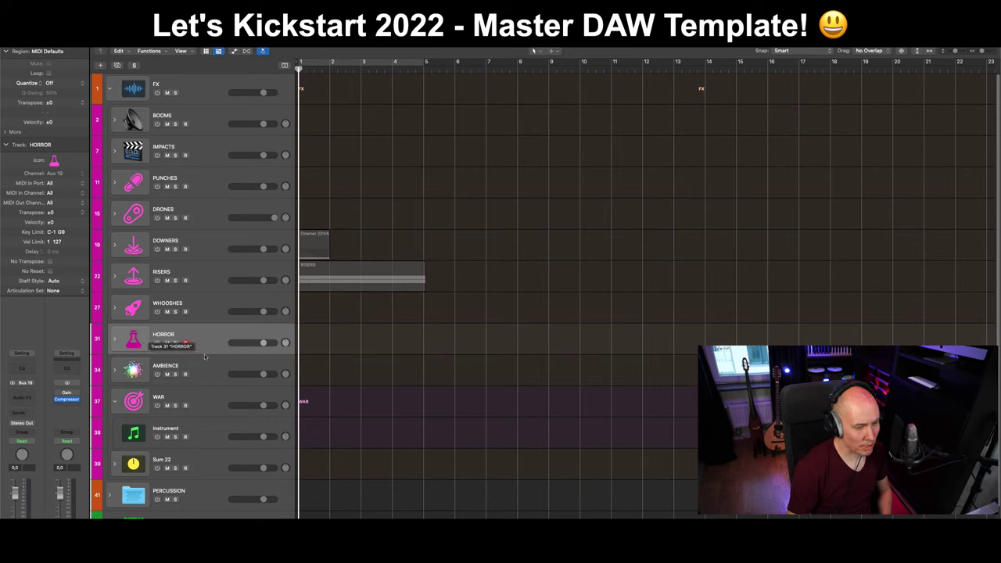
pyautogui.click(222, 400)
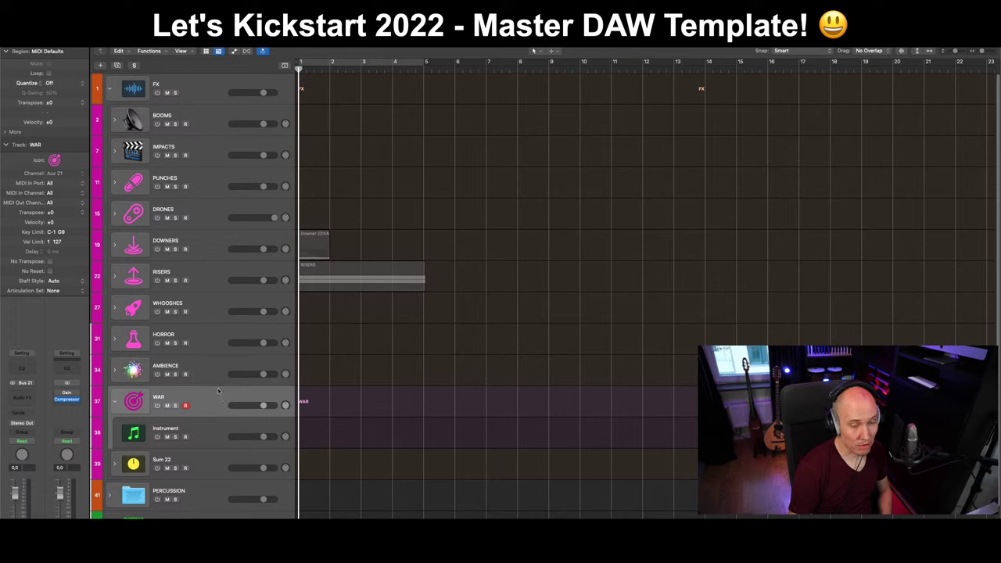
# Load the stereo version of Komplete Kontrol on the Instrument track inside the WAR stack.
pyautogui.click(219, 432)
pyautogui.click(35, 392)
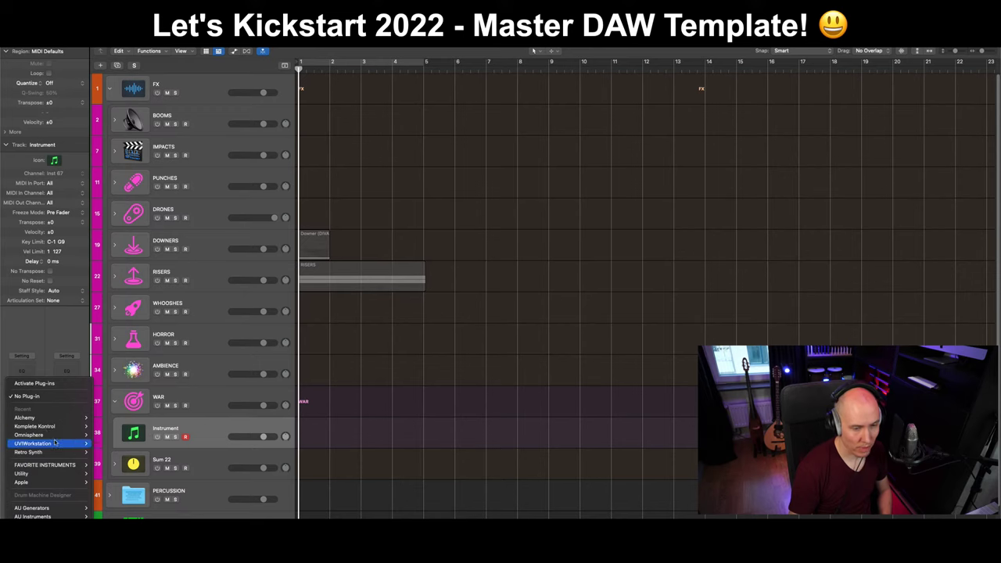
pyautogui.click(105, 427)
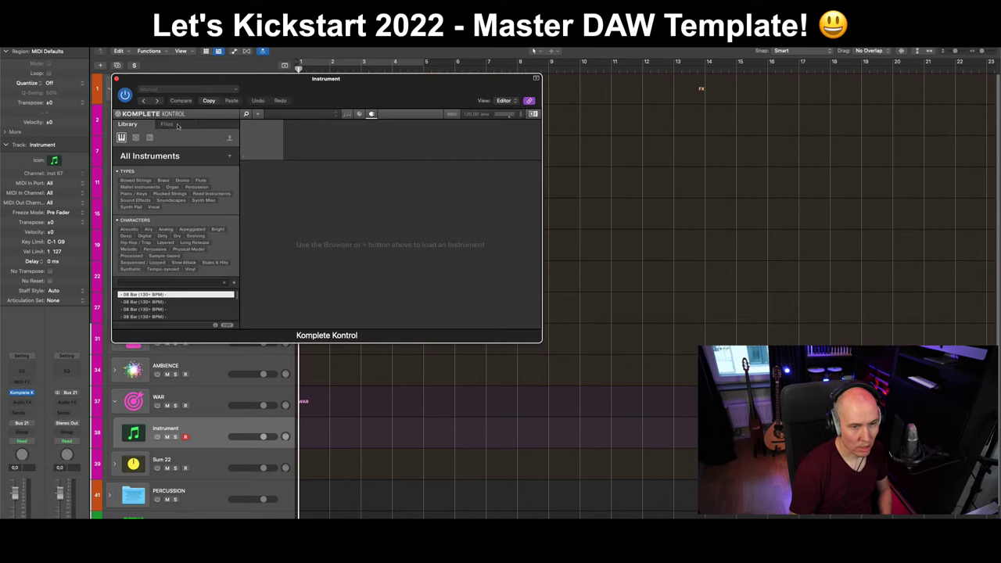
pyautogui.click(170, 117)
pyautogui.click(587, 338)
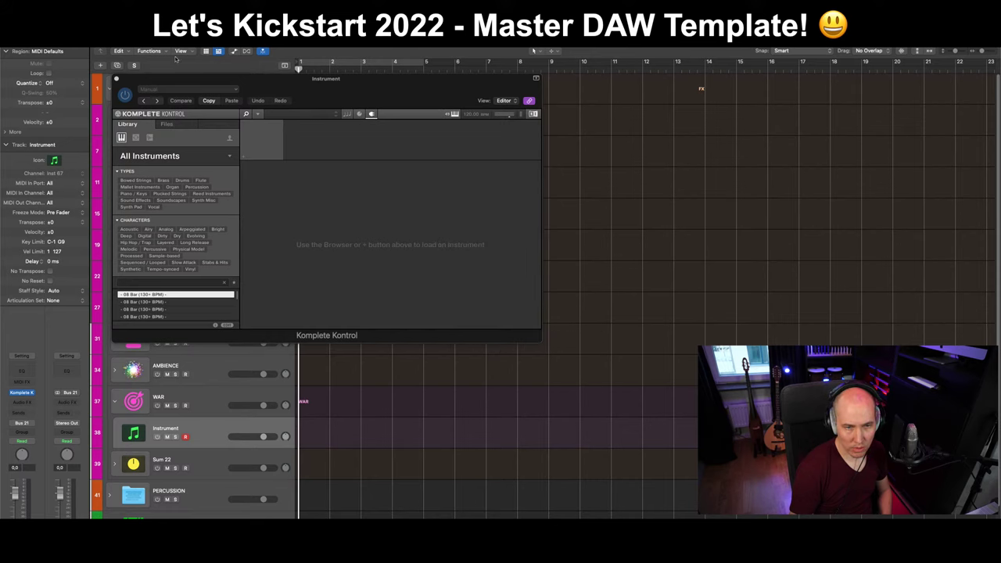
# Browse Komplete Kontrol's files to the Damage 2 Instruments folder and load D2 Ensemble Designer.nki.
pyautogui.click(167, 124)
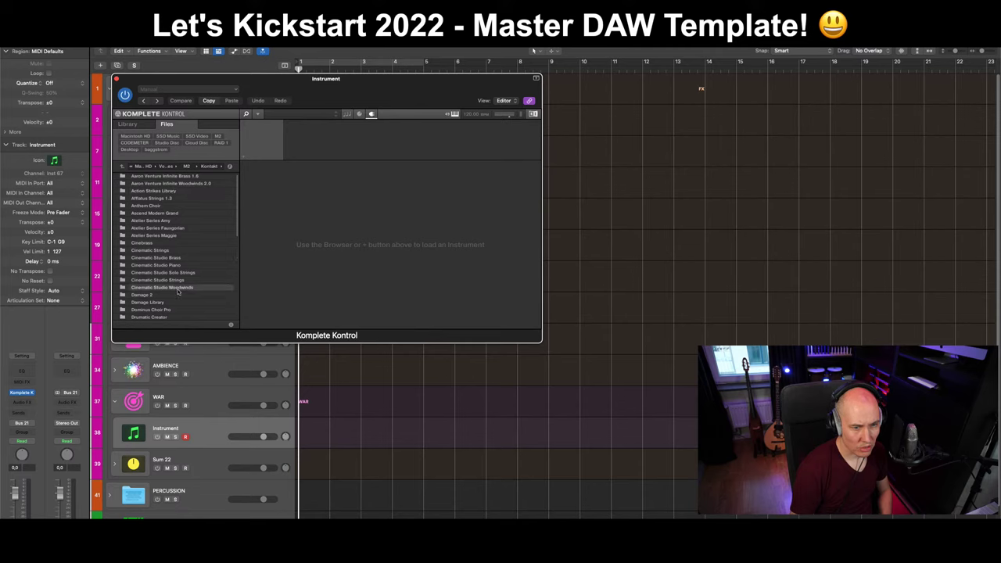
pyautogui.scroll(-3, 181, 292)
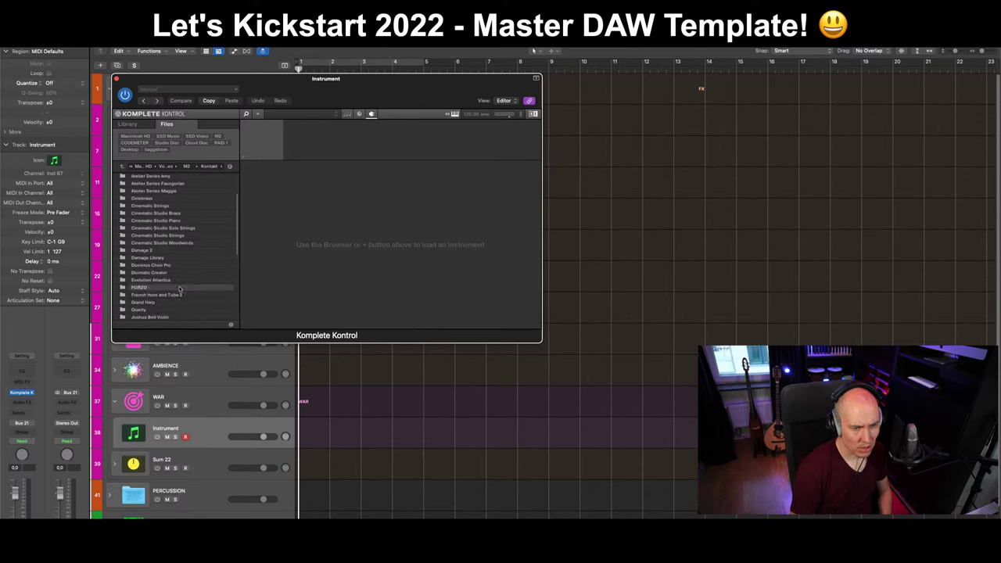
pyautogui.doubleClick(149, 250)
pyautogui.doubleClick(156, 184)
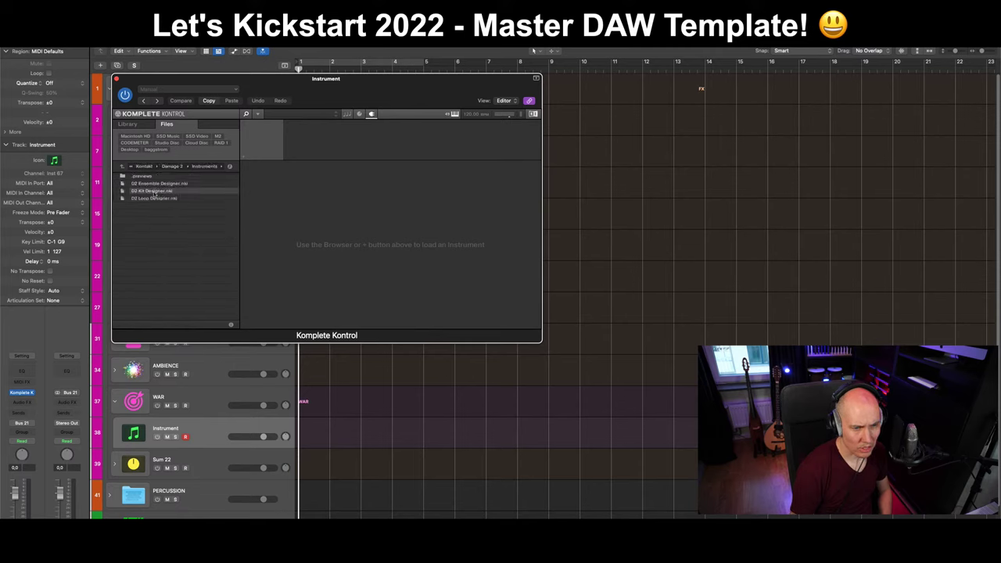
pyautogui.click(157, 185)
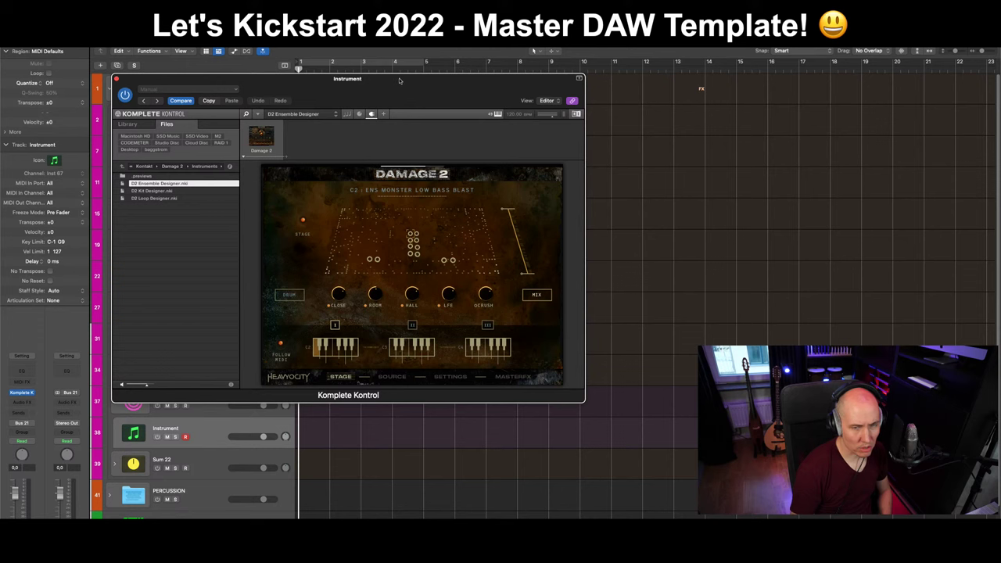
# Reveal the D2 Ensemble Designer header, look through its preset categories without loading one, and hide the plug-in window.
pyautogui.moveTo(401, 85); pyautogui.dragTo(435, 91)
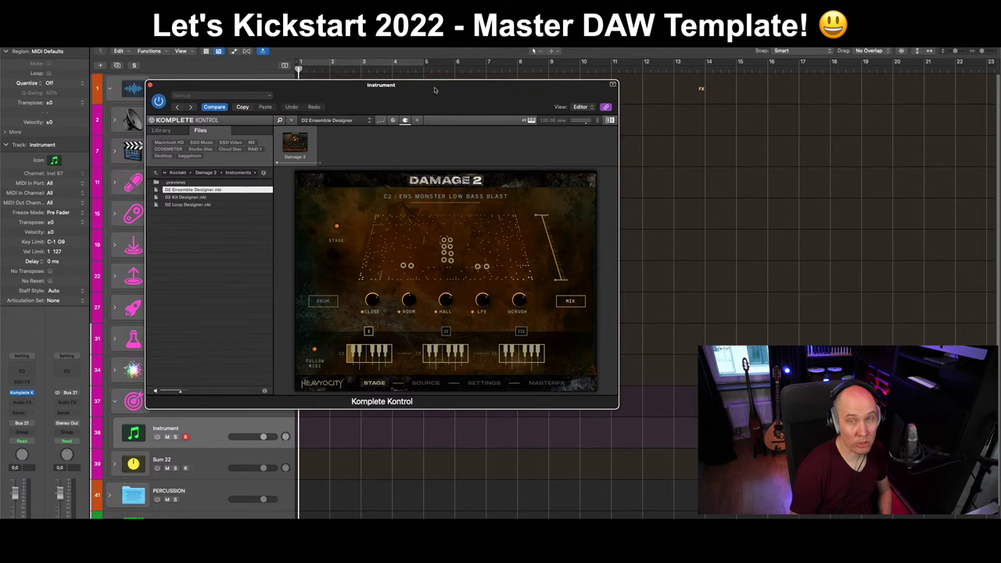
pyautogui.moveTo(435, 91); pyautogui.dragTo(496, 104)
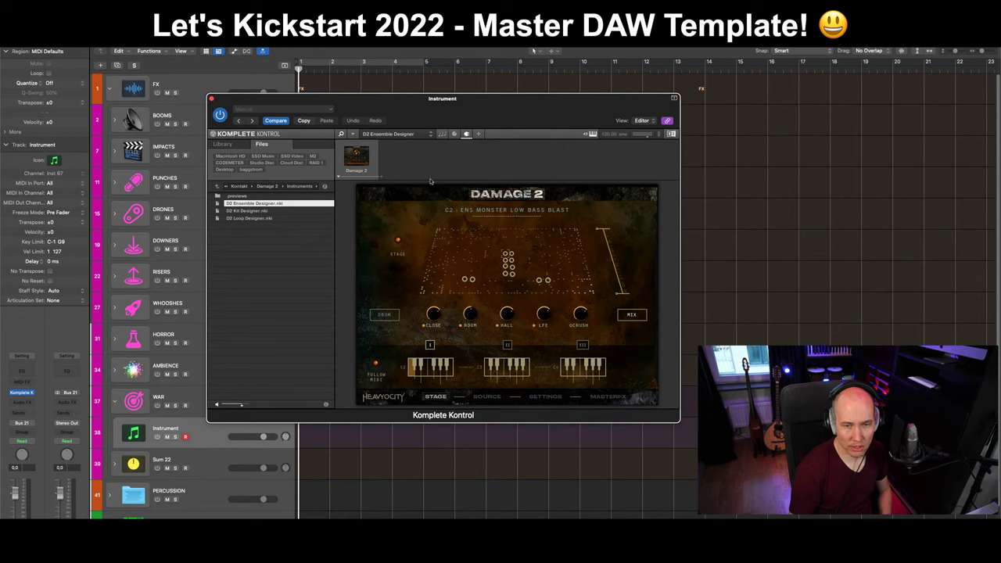
pyautogui.click(478, 135)
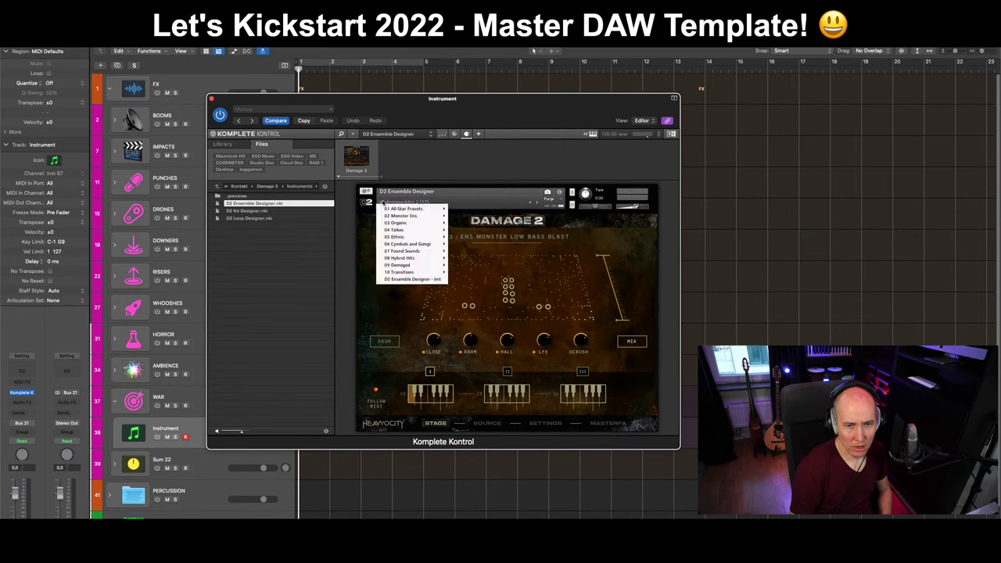
pyautogui.click(383, 202)
pyautogui.moveTo(429, 265)
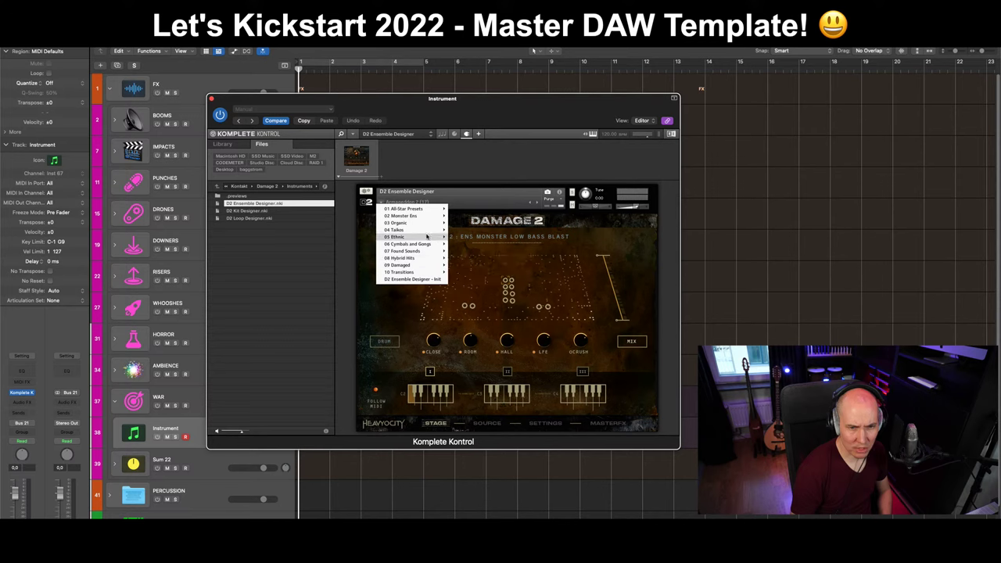
pyautogui.moveTo(427, 236)
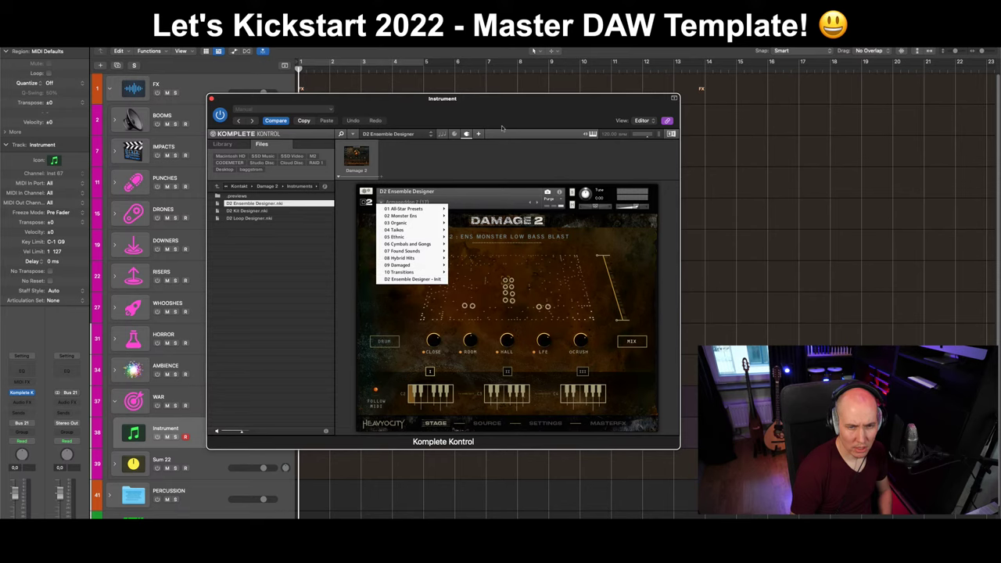
pyautogui.click(762, 239)
pyautogui.press('v')
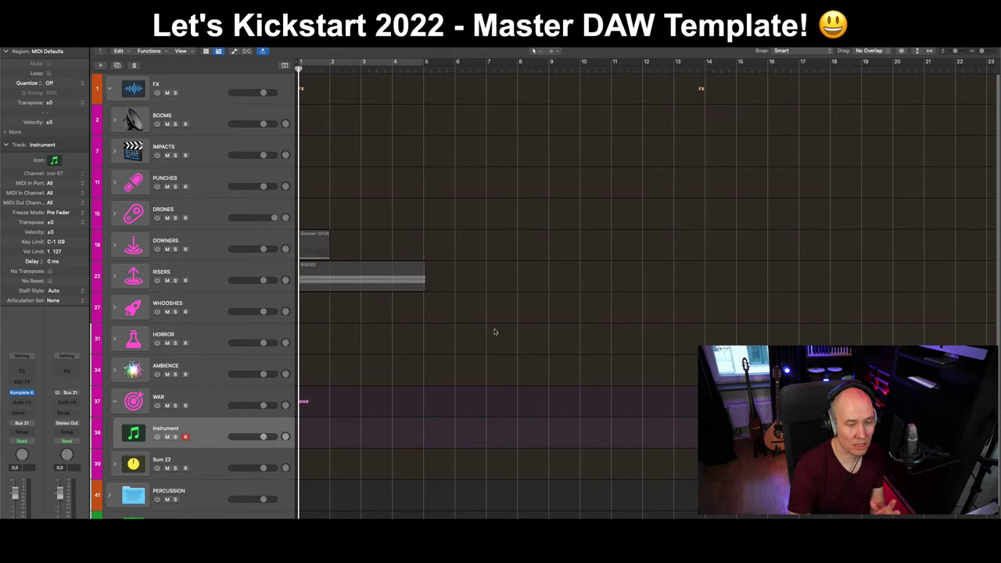
# Collapse the WAR stack and expand PERCUSSION to look over its drum stacks.
pyautogui.click(114, 402)
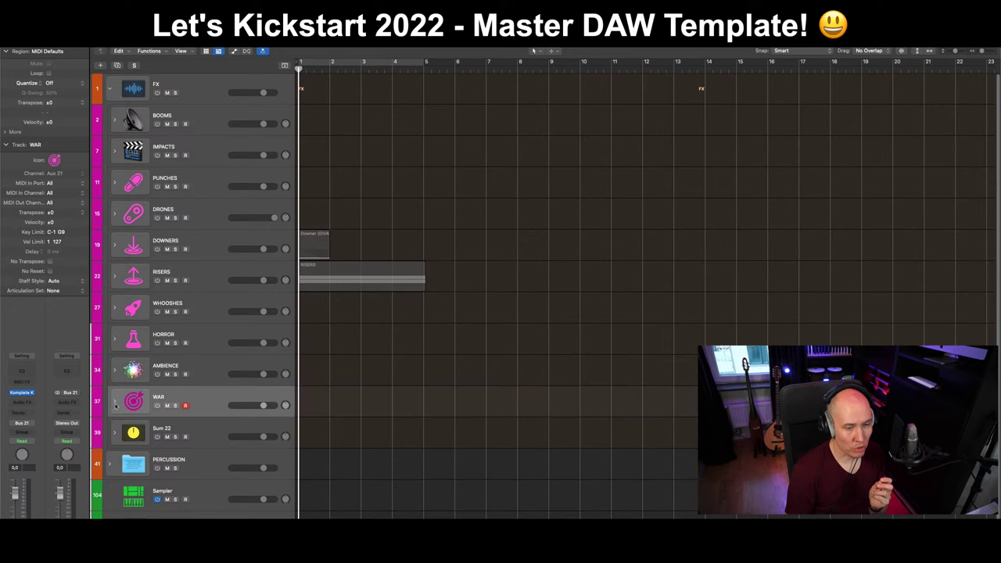
pyautogui.scroll(-3, 189, 453)
pyautogui.scroll(-8, 190, 453)
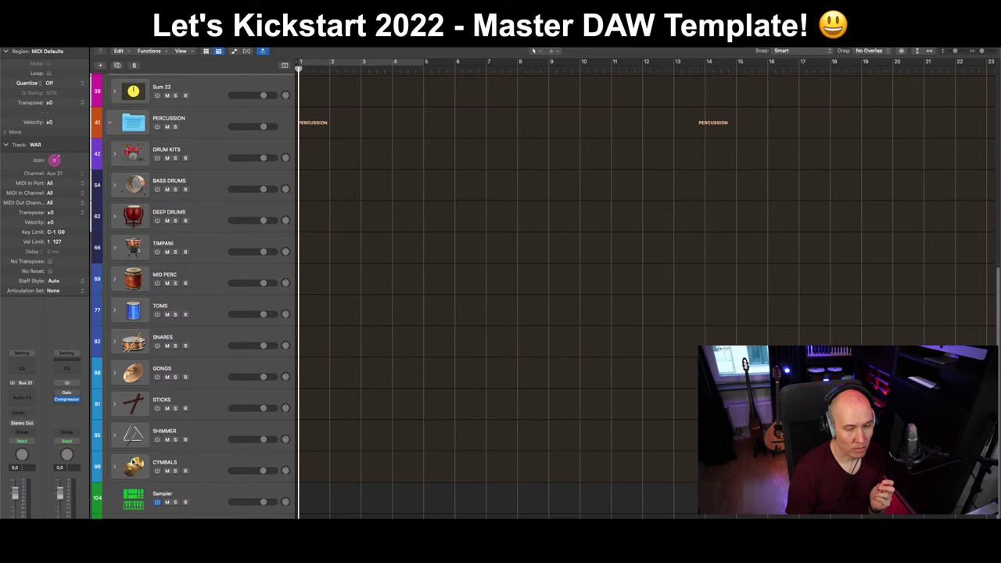
pyautogui.scroll(3, 115, 189)
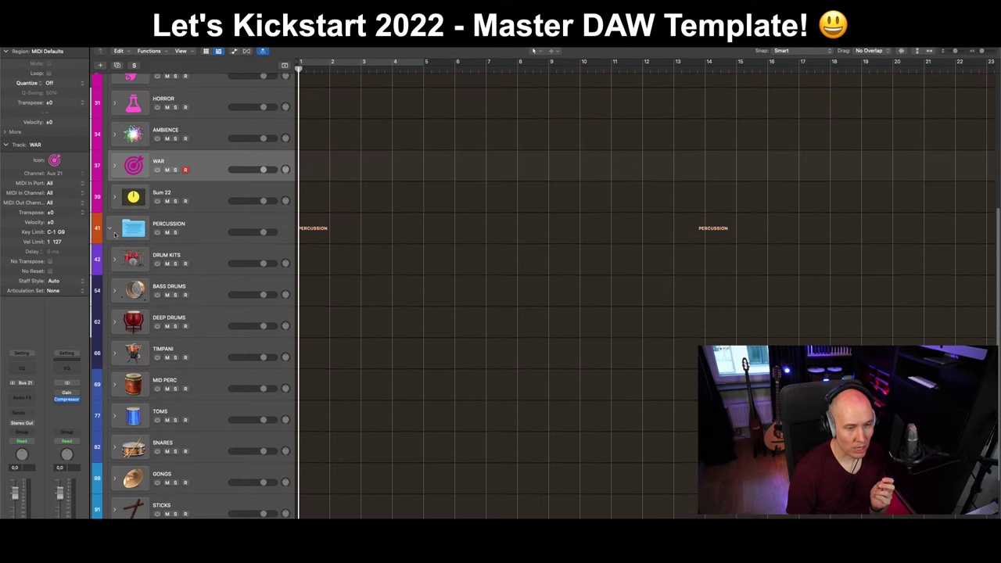
# Collapse the PERCUSSION stack and expand the WAR and HORROR stacks.
pyautogui.click(111, 234)
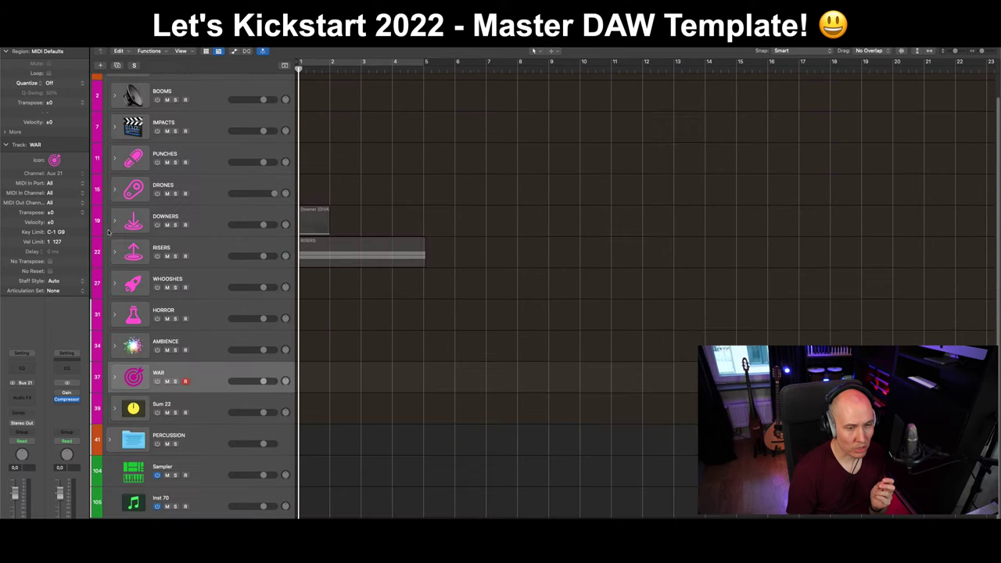
pyautogui.click(132, 379)
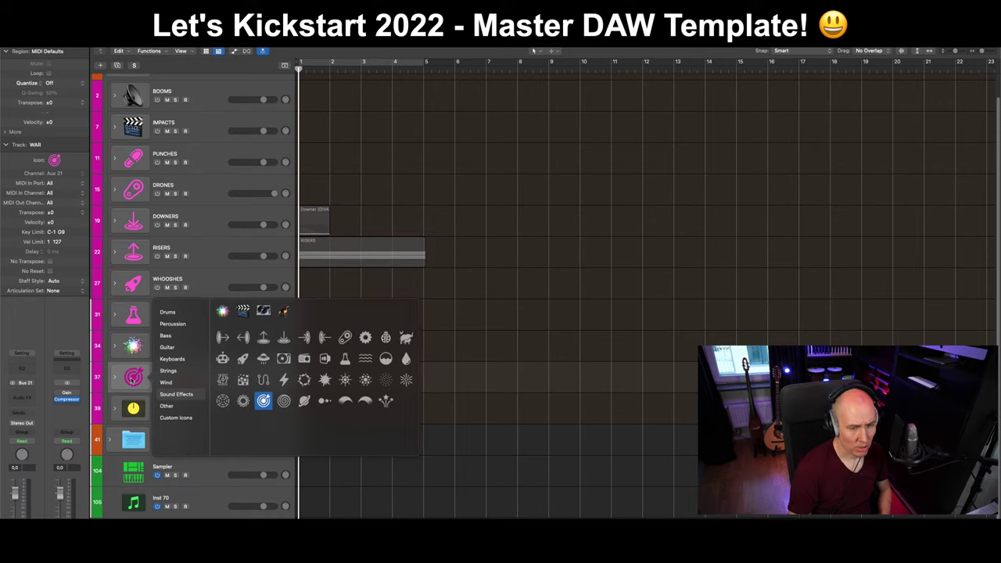
pyautogui.click(114, 377)
pyautogui.click(139, 352)
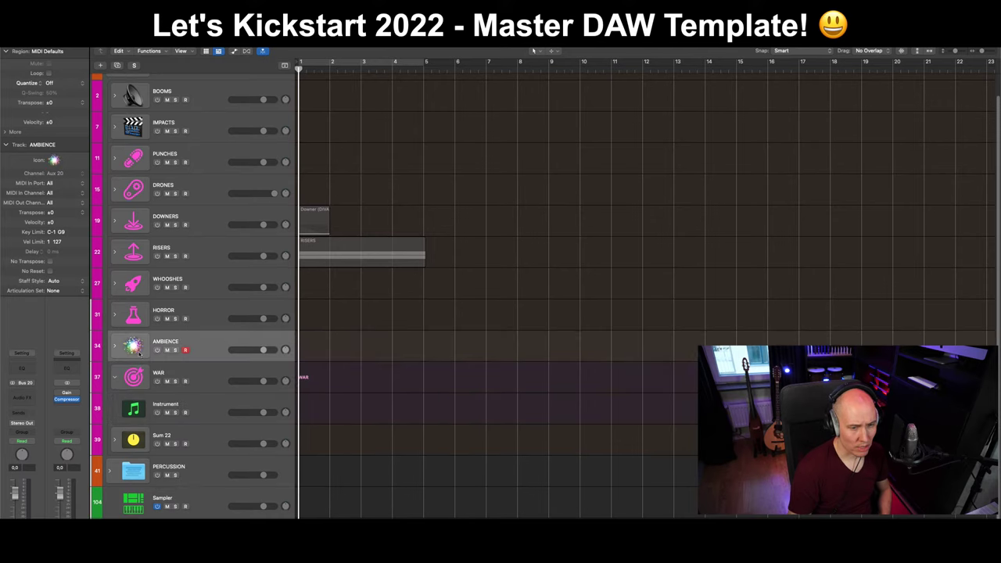
pyautogui.click(115, 314)
pyautogui.click(212, 443)
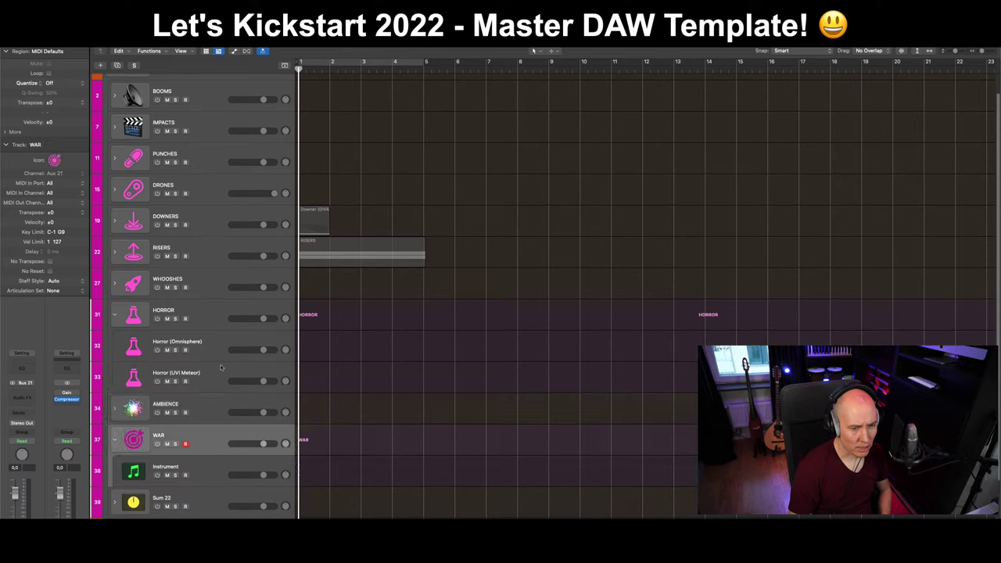
# Duplicate the Horror (UVI Meteor) track with its settings inside the HORROR stack and save the project.
pyautogui.click(221, 368)
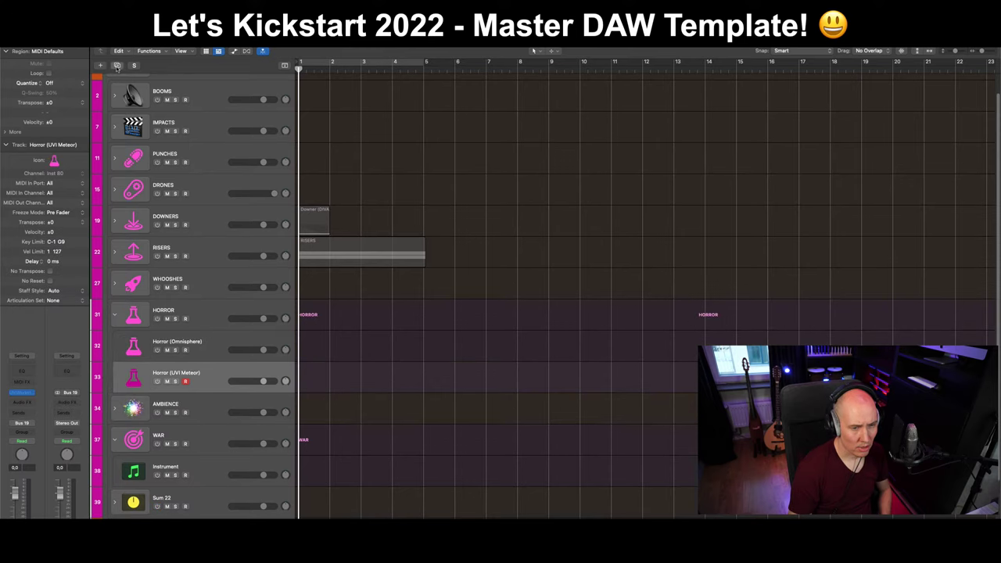
pyautogui.click(117, 66)
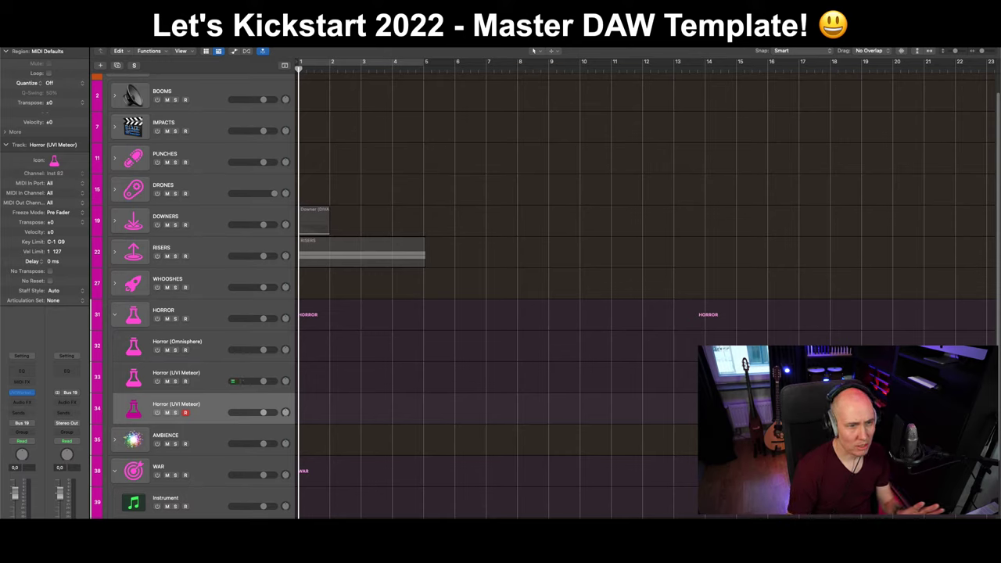
pyautogui.click(61, 47)
pyautogui.click(70, 72)
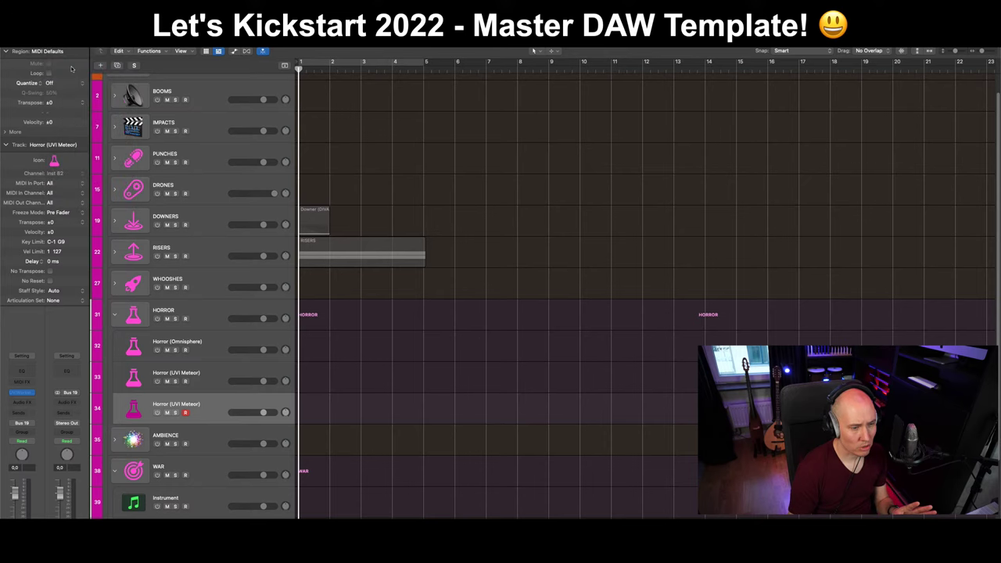
# Turn on the duplicated Horror (UVI Meteor) track and replace its UVIWorkstation instrument with the stereo version of Komplete Kontrol.
pyautogui.click(31, 393)
pyautogui.moveTo(81, 442)
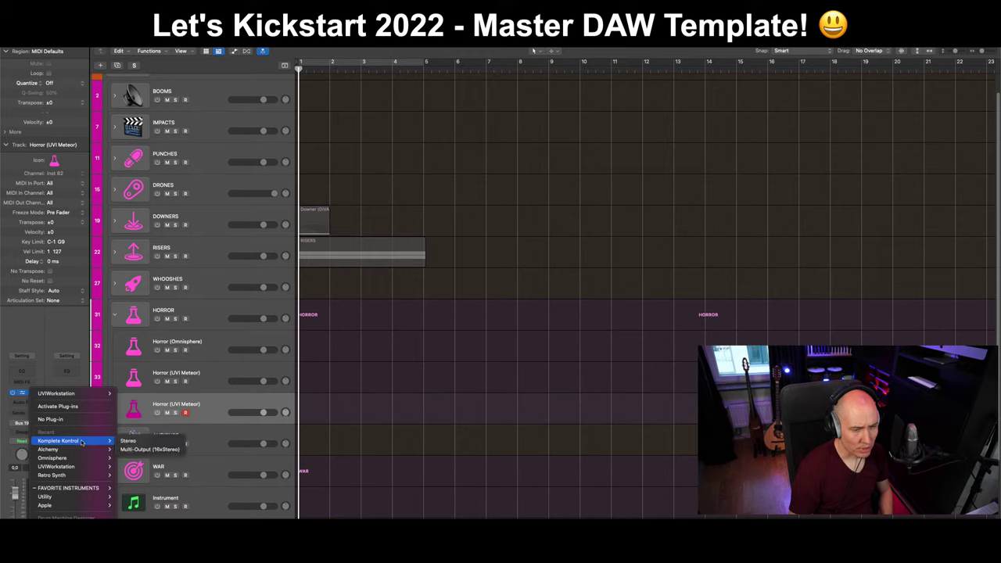
pyautogui.click(219, 423)
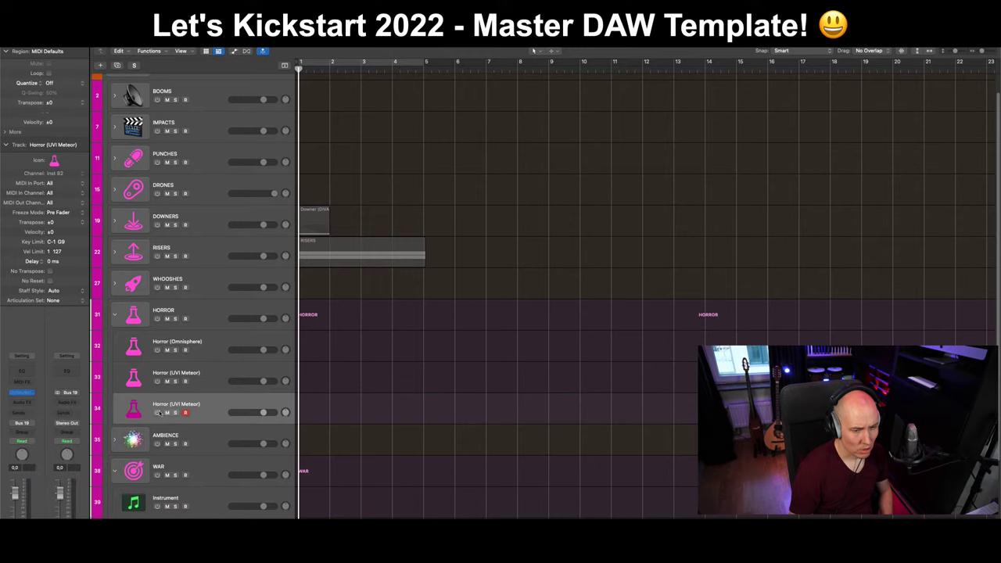
pyautogui.click(49, 47)
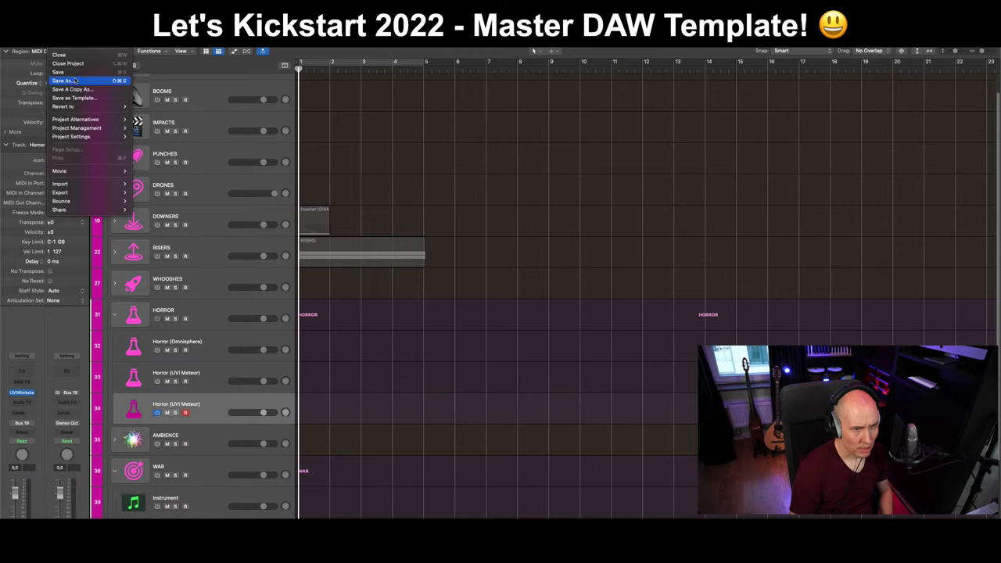
pyautogui.press('Escape')
pyautogui.click(33, 393)
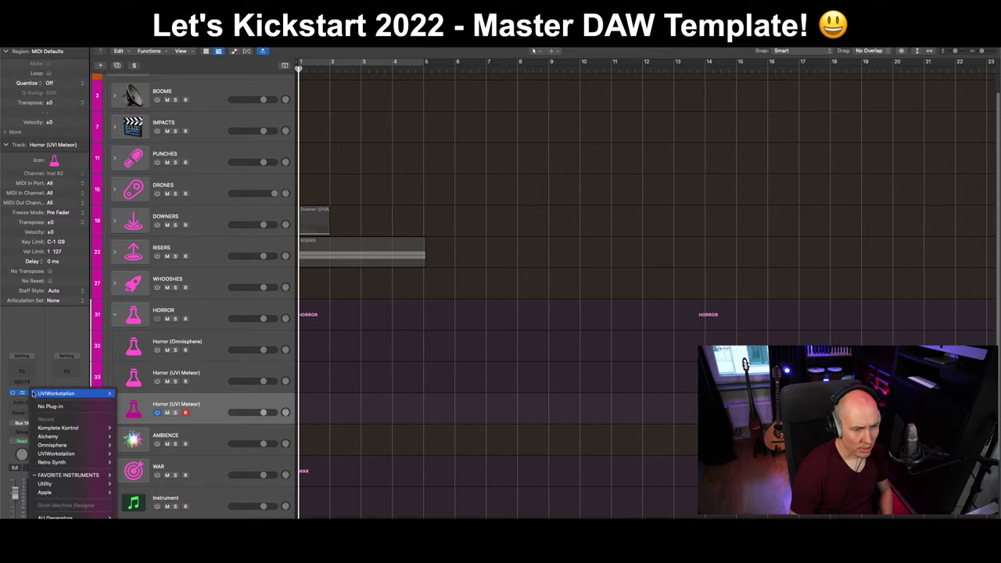
pyautogui.moveTo(69, 427)
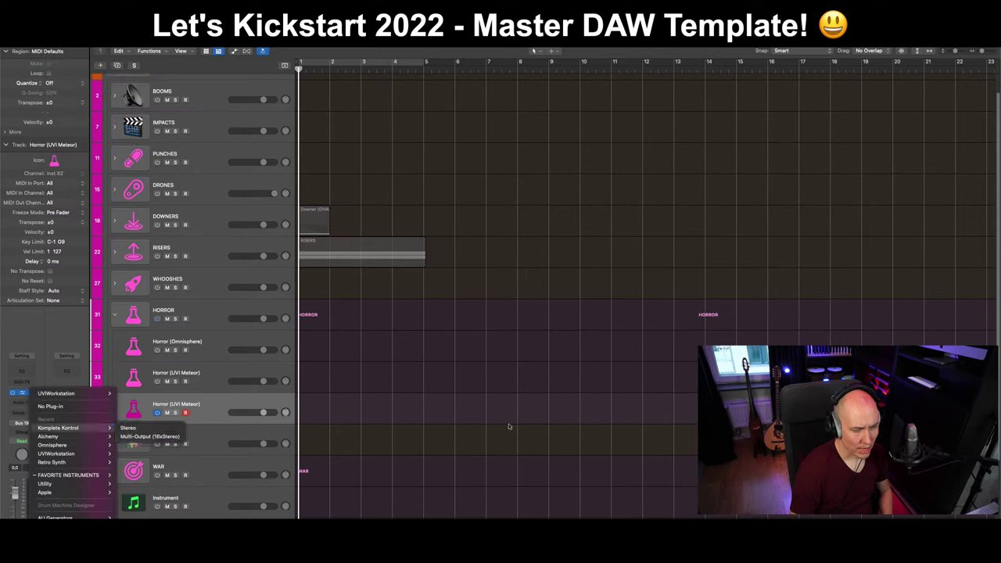
pyautogui.press('Escape')
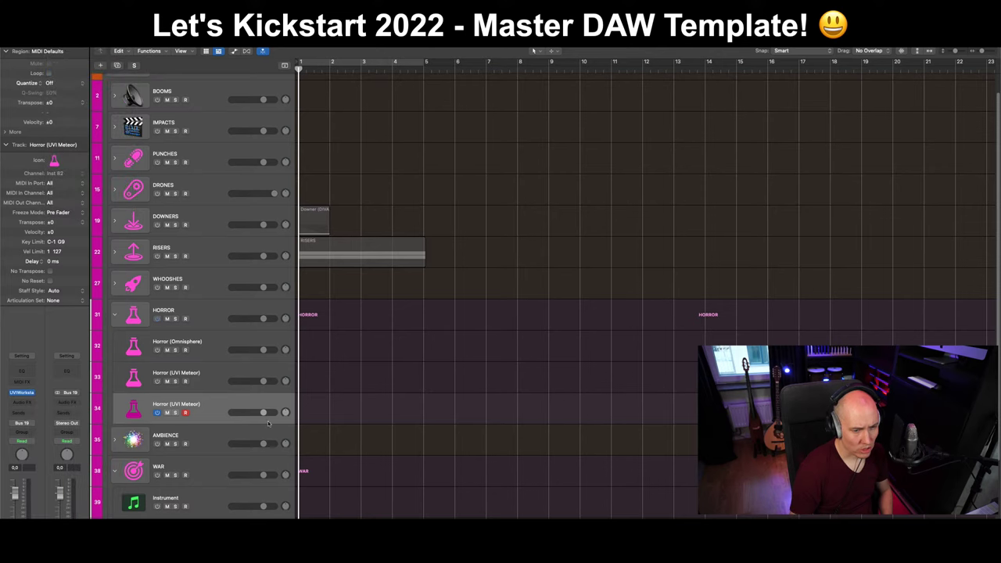
pyautogui.click(33, 392)
pyautogui.moveTo(69, 428)
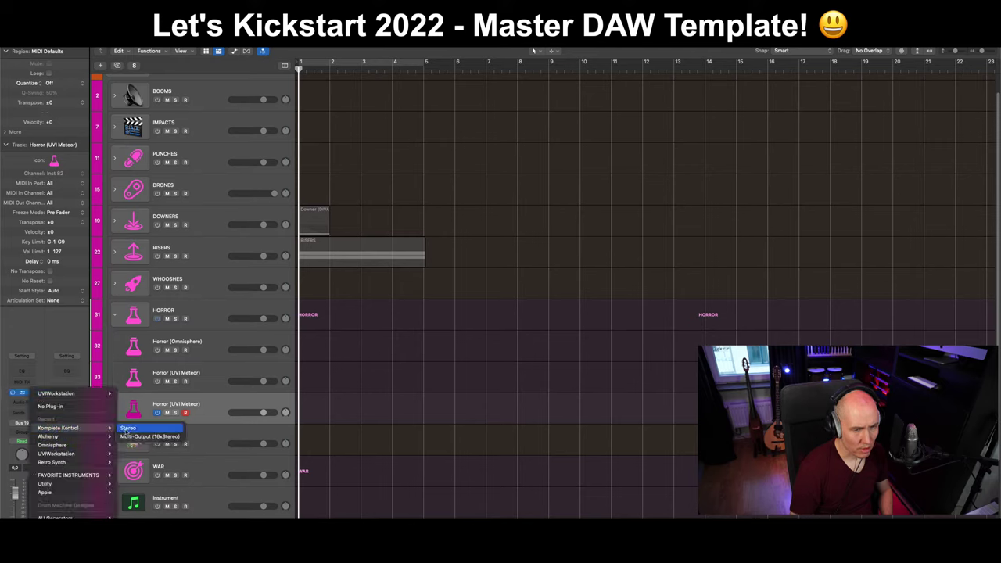
pyautogui.click(129, 430)
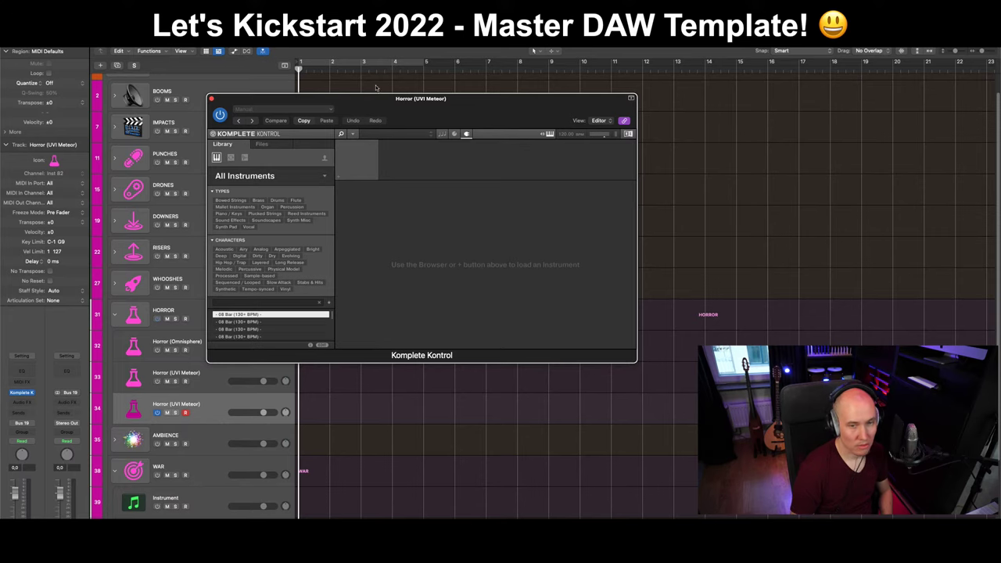
pyautogui.moveTo(377, 100); pyautogui.dragTo(464, 112)
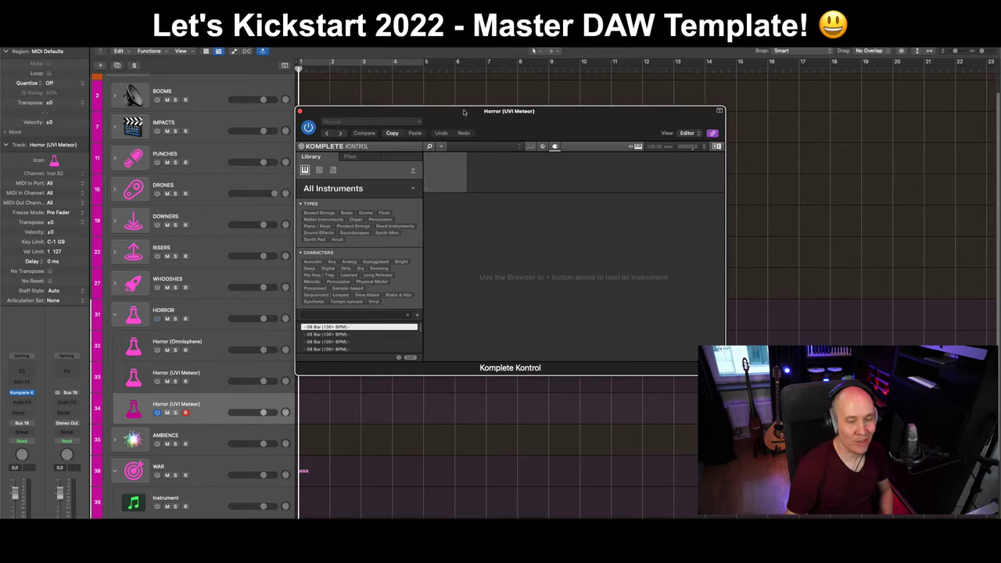
pyautogui.click(209, 311)
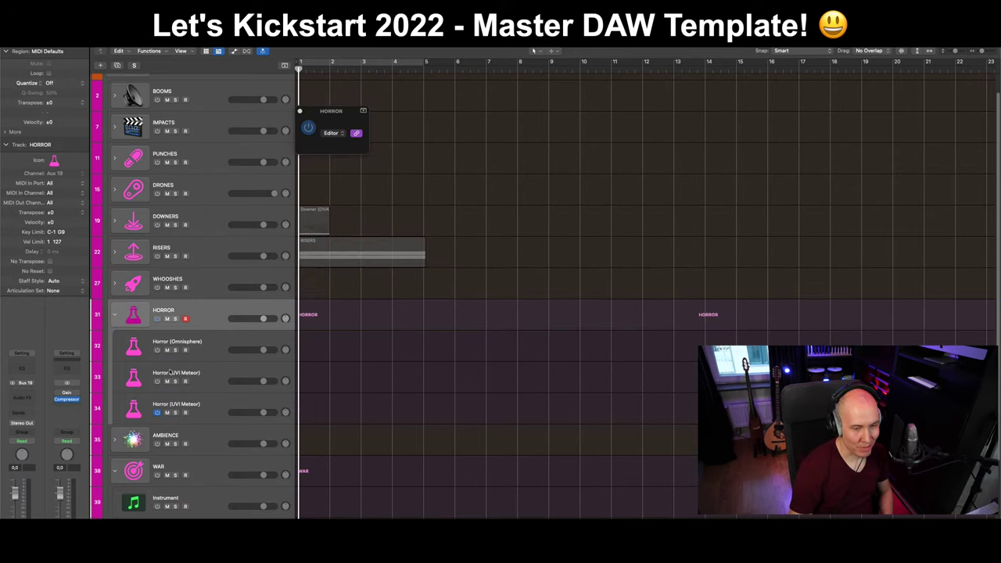
pyautogui.click(203, 407)
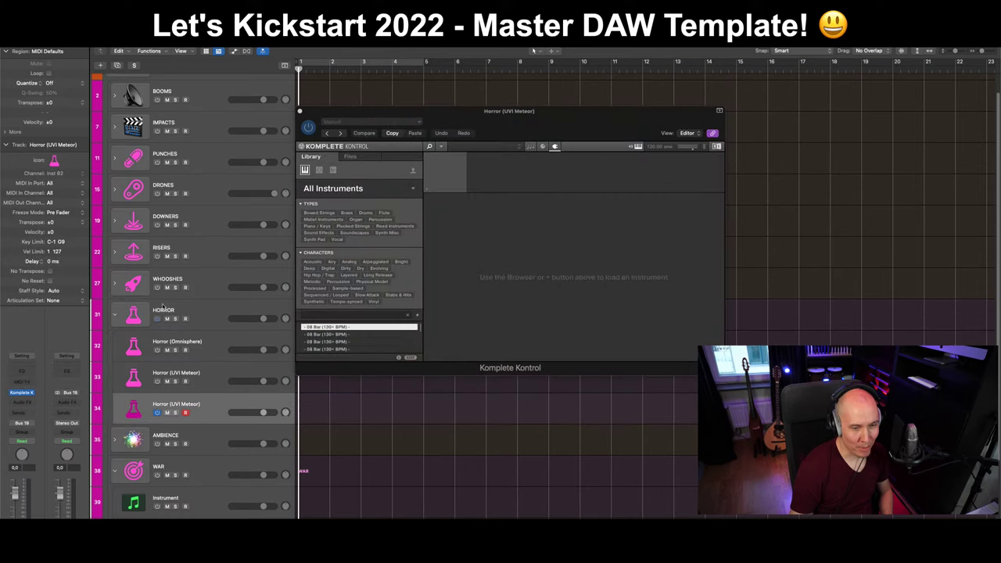
pyautogui.click(216, 313)
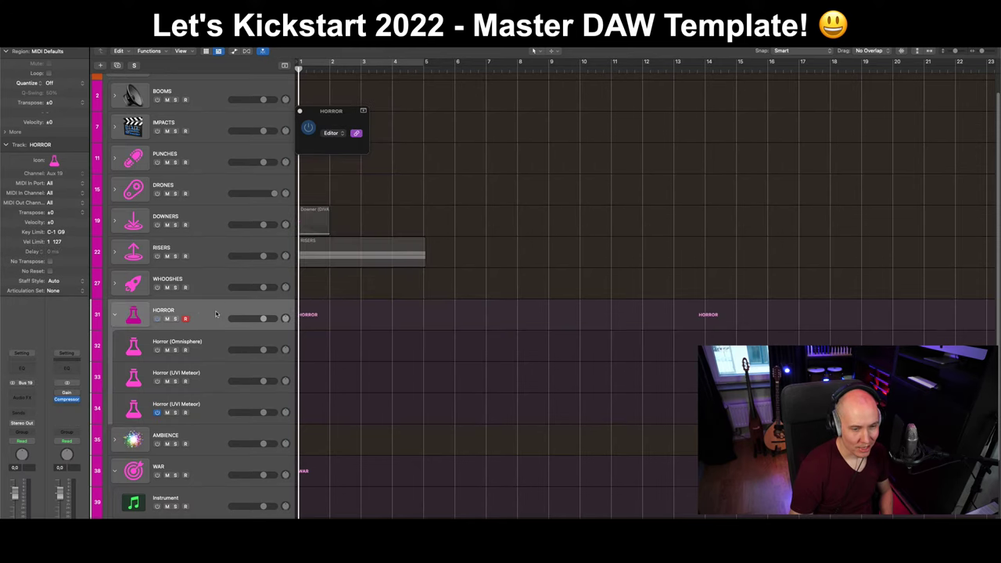
pyautogui.click(208, 420)
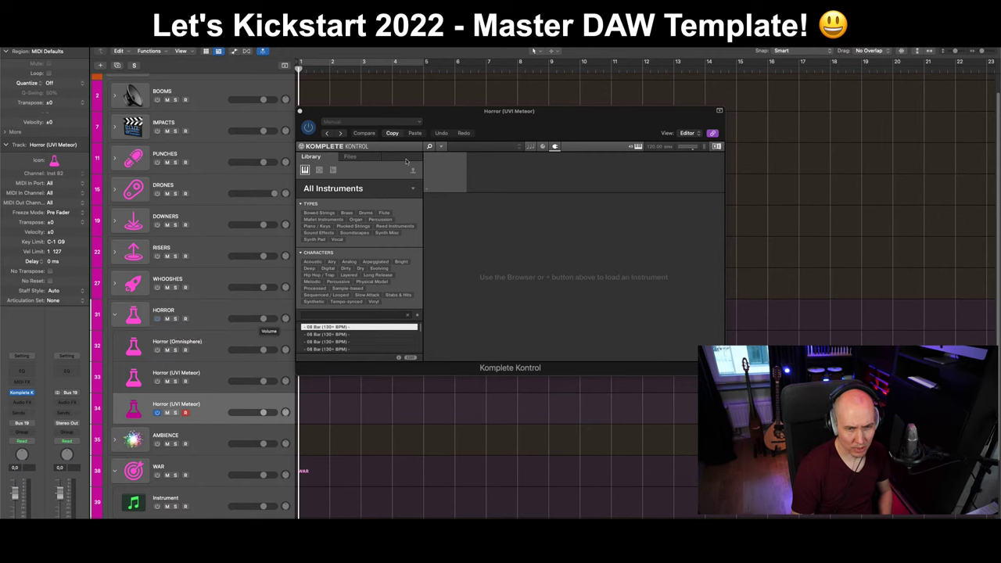
# Browse Komplete Kontrol's files to the Damage 2 Instruments folder and load D2 Ensemble Designer.nki on the duplicated Horror track.
pyautogui.moveTo(518, 128); pyautogui.dragTo(527, 129)
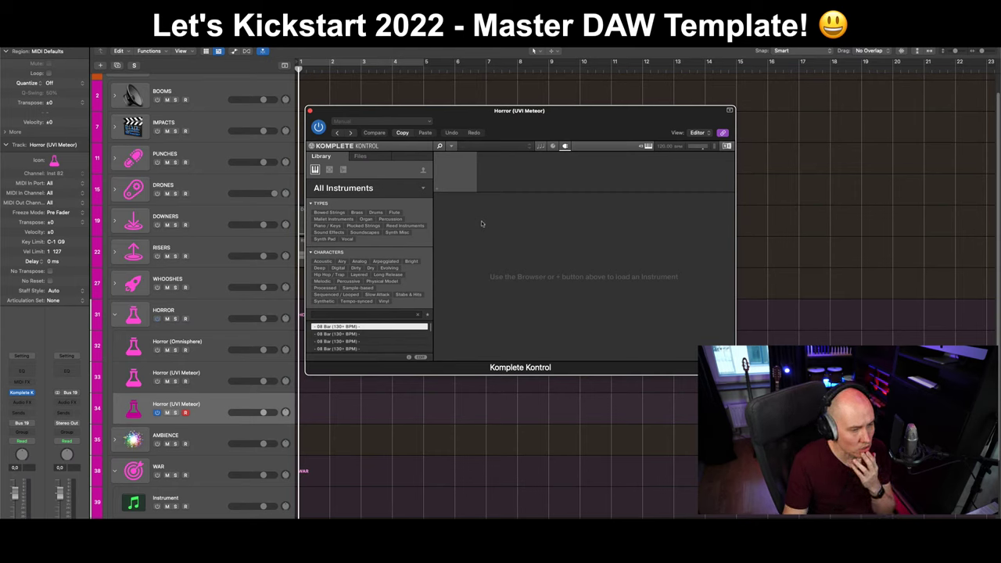
pyautogui.click(362, 155)
pyautogui.scroll(-5, 383, 266)
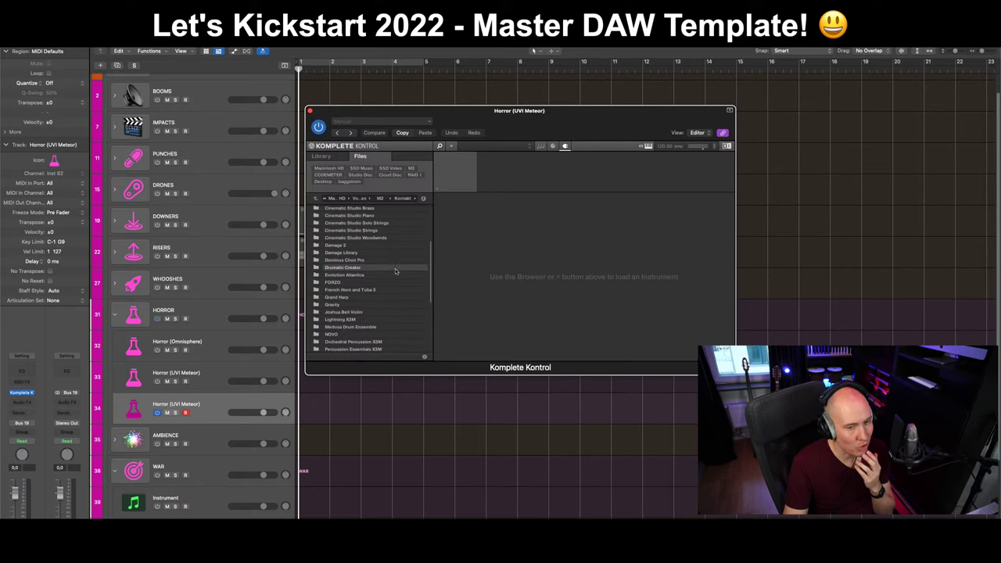
pyautogui.doubleClick(344, 245)
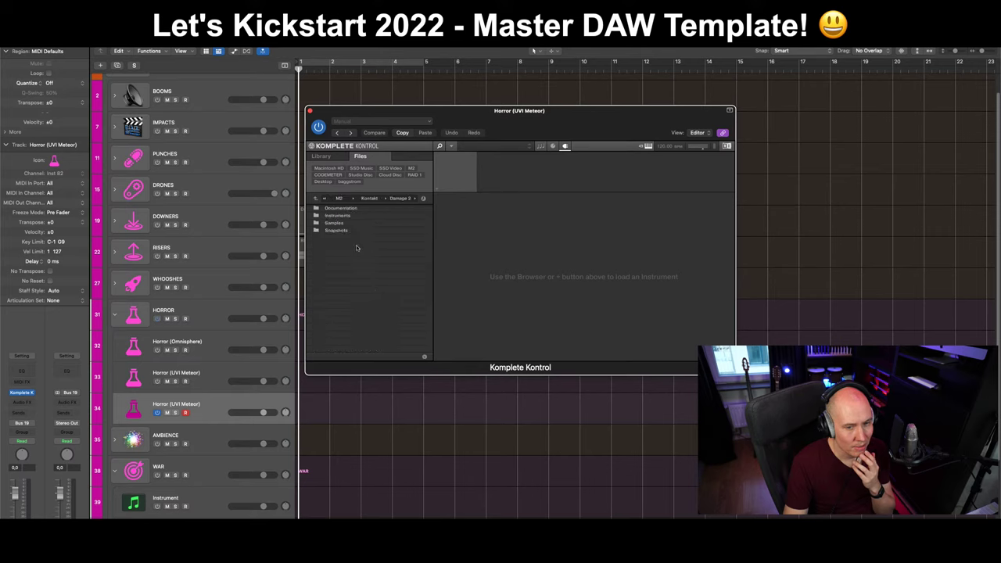
pyautogui.doubleClick(345, 215)
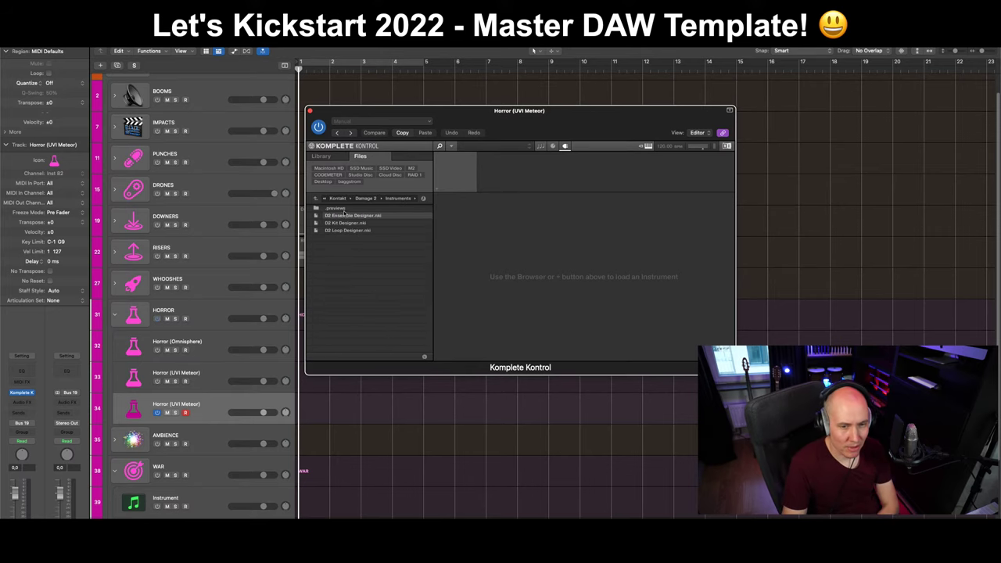
pyautogui.click(344, 215)
pyautogui.doubleClick(345, 215)
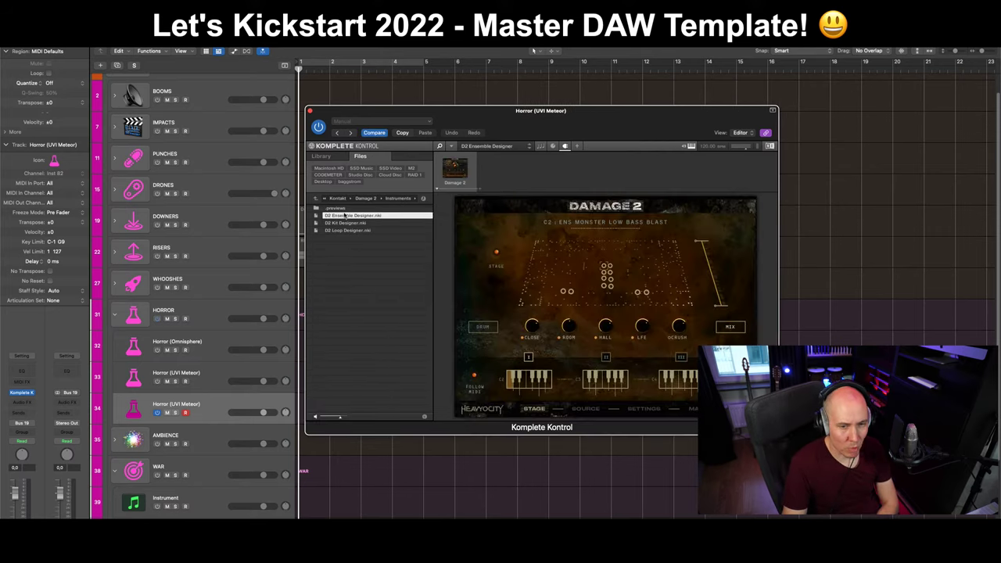
# Reveal the instrument header and load the preset Damaged Combo 01 (Hits Kit Perc) - Menu (36) from the 09 Damaged category.
pyautogui.click(579, 145)
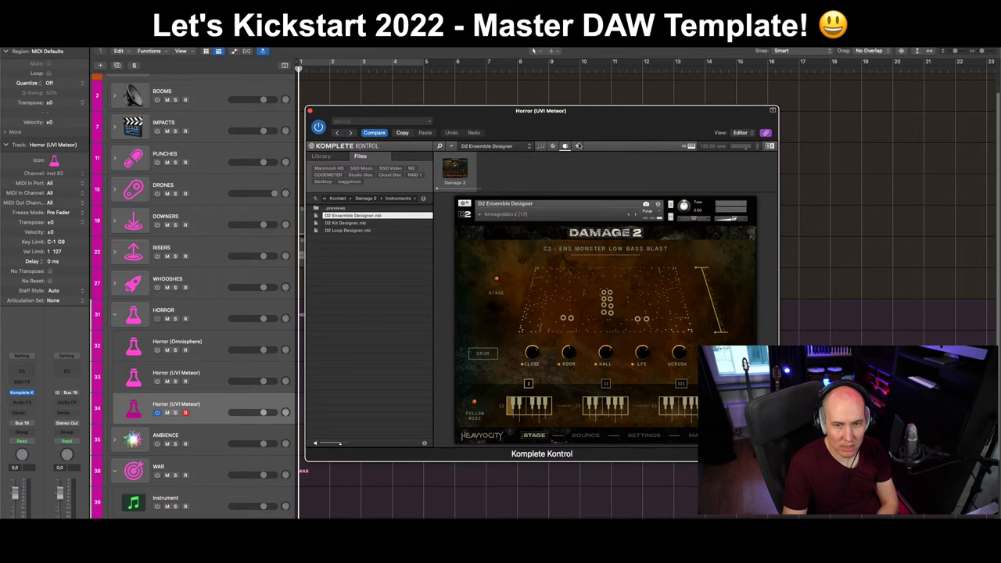
pyautogui.click(502, 216)
pyautogui.moveTo(504, 283)
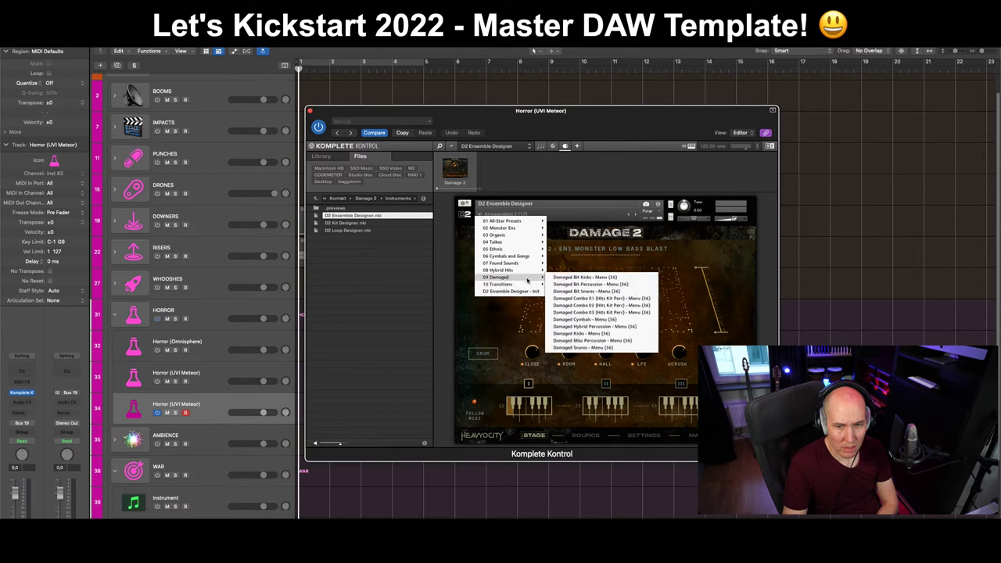
pyautogui.moveTo(501, 249)
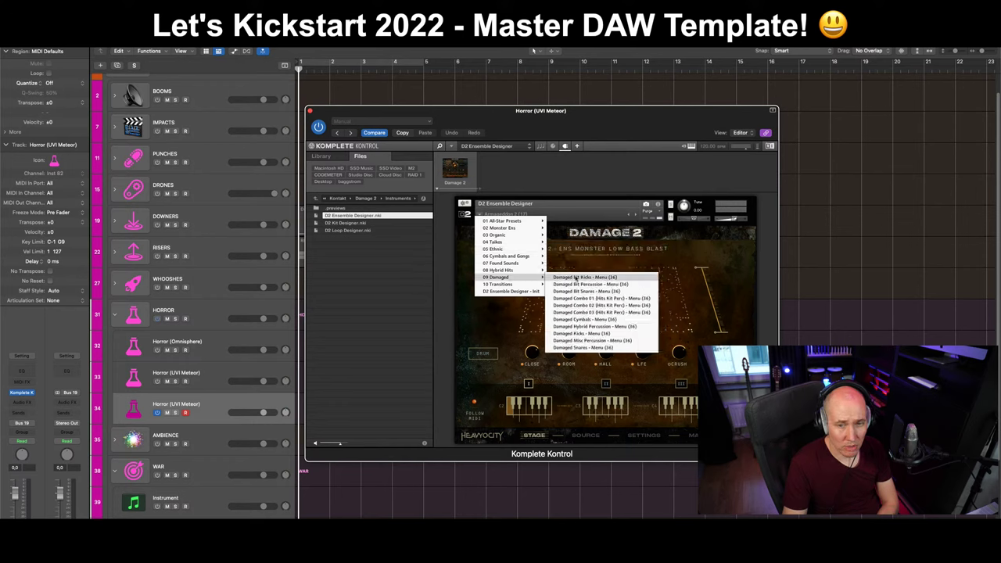
pyautogui.click(588, 298)
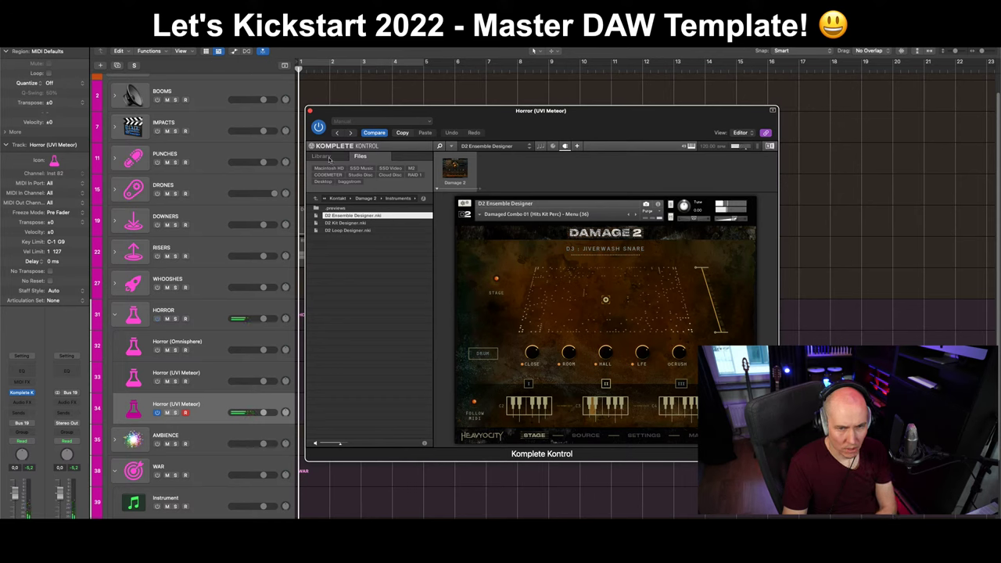
# Go back up to the Kontakt folder, look through its library folders, and close the plug-in window.
pyautogui.click(316, 198)
pyautogui.click(316, 199)
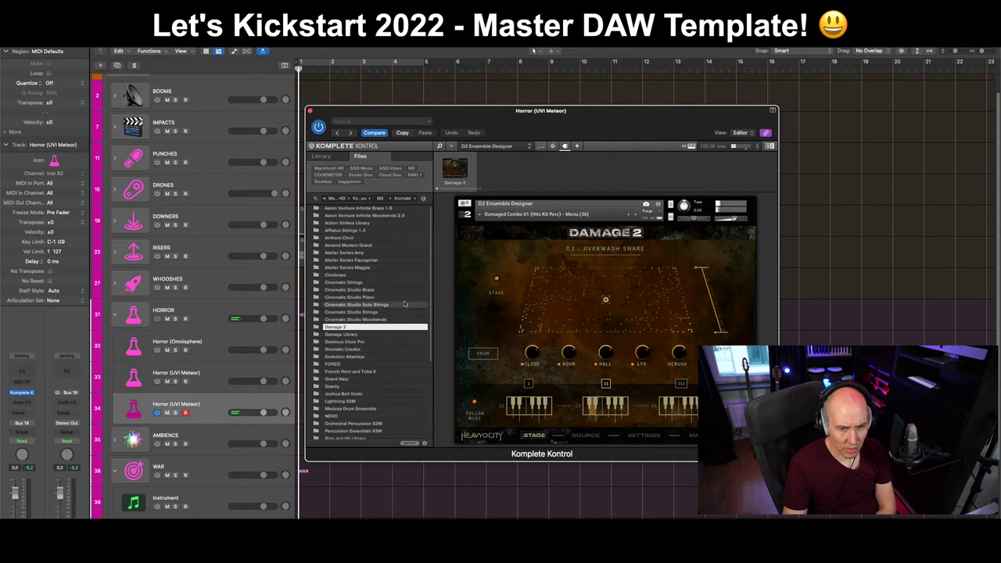
pyautogui.scroll(-2, 399, 305)
pyautogui.scroll(-4, 399, 305)
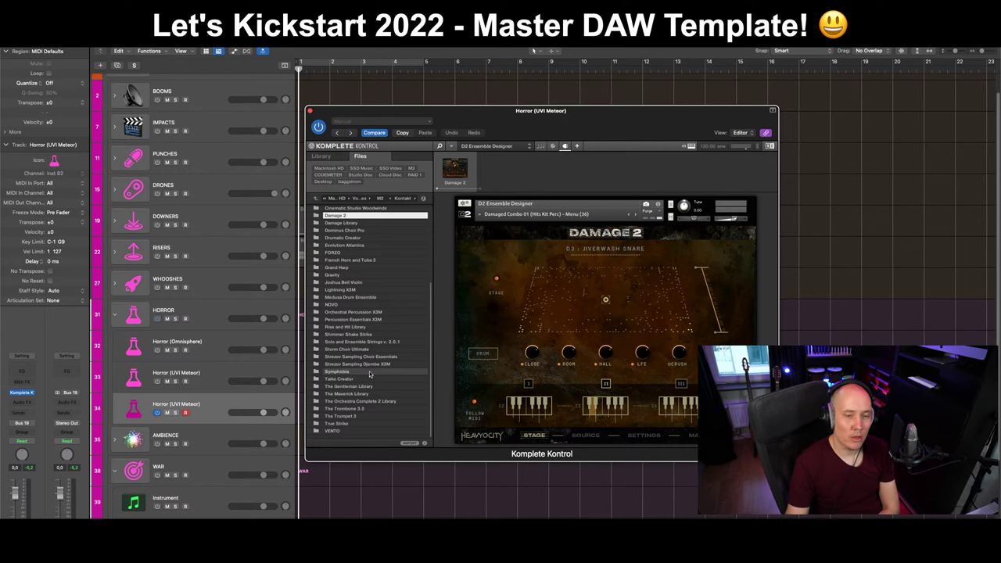
pyautogui.moveTo(482, 111); pyautogui.dragTo(532, 132)
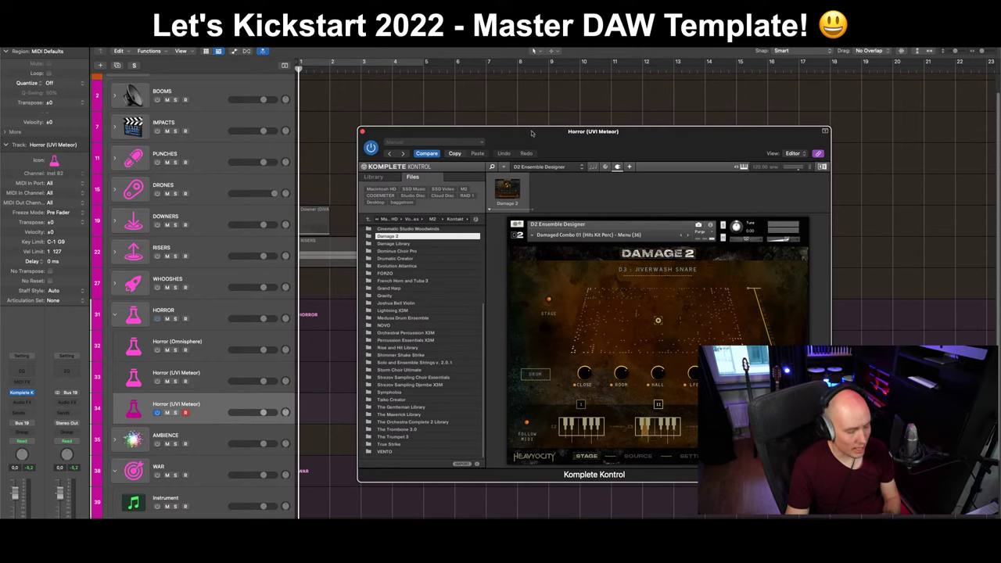
pyautogui.click(362, 131)
# Collapse the HORROR stack and open the Komplete Kontrol window of the Instrument track in the WAR stack.
pyautogui.click(115, 316)
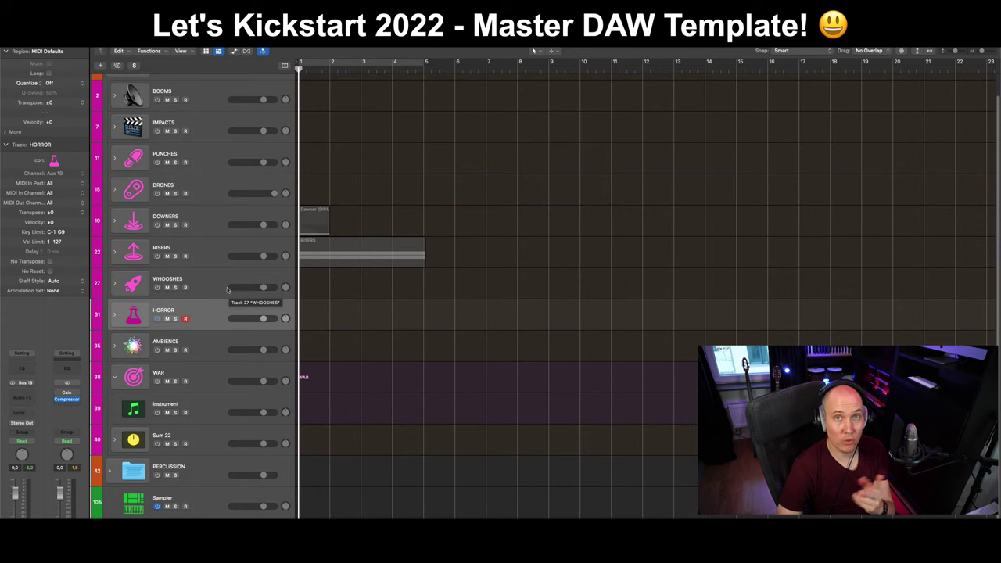
pyautogui.scroll(-1, 201, 368)
pyautogui.click(201, 394)
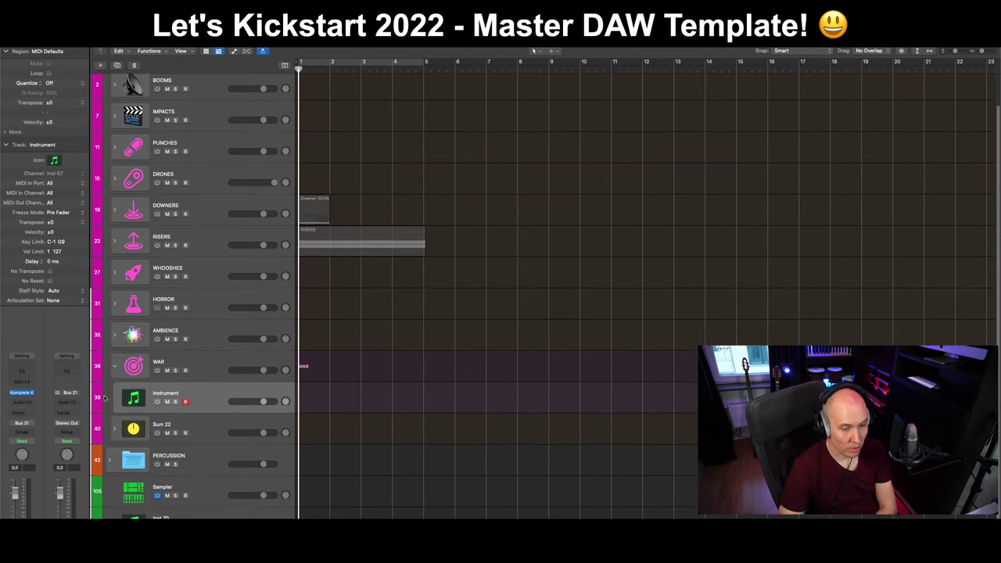
pyautogui.click(24, 393)
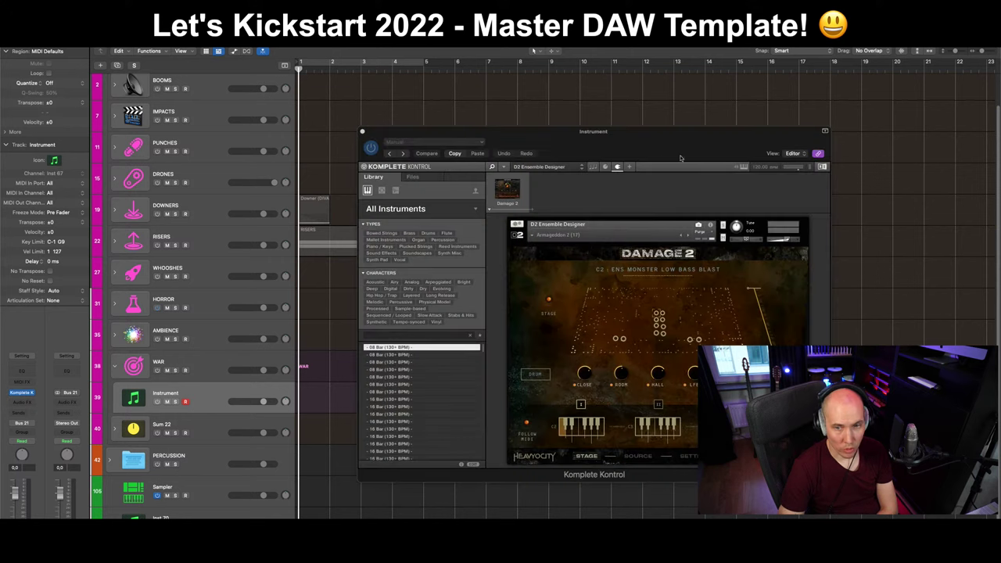
# Check inside the AMBIENCE stack, collapse it again, and switch the WAR track's Komplete Kontrol browser to the file view.
pyautogui.moveTo(681, 160); pyautogui.dragTo(503, 138)
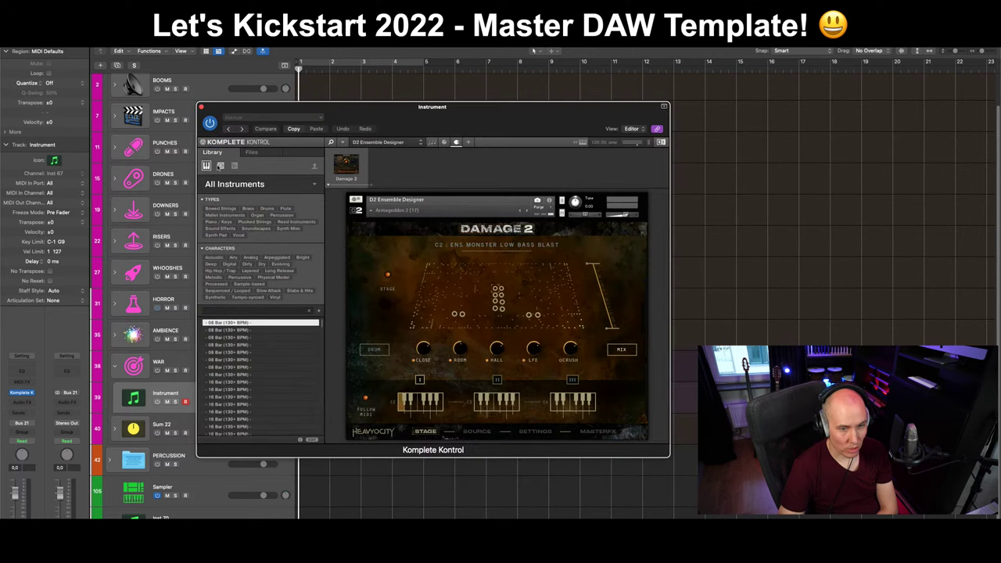
pyautogui.click(115, 334)
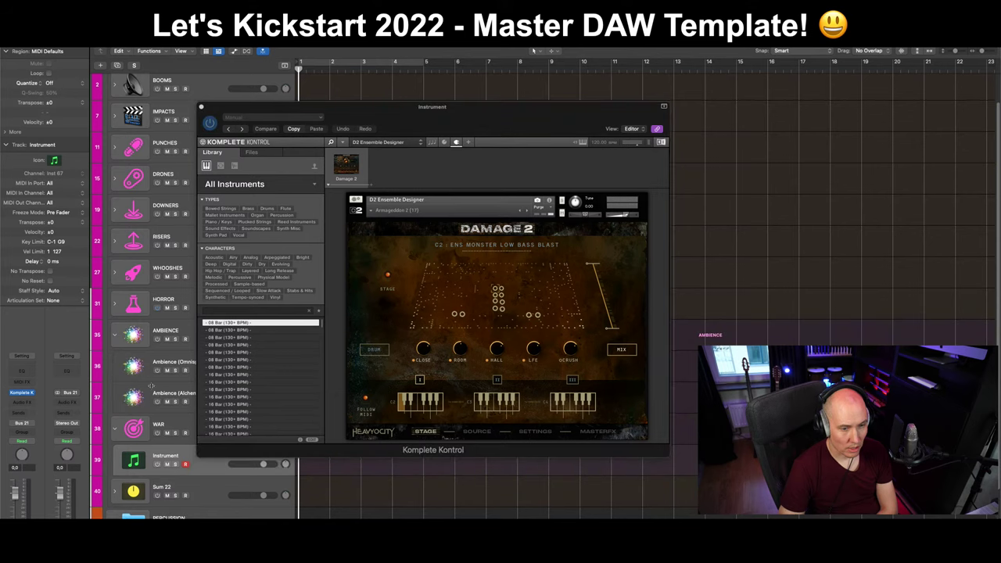
pyautogui.click(115, 331)
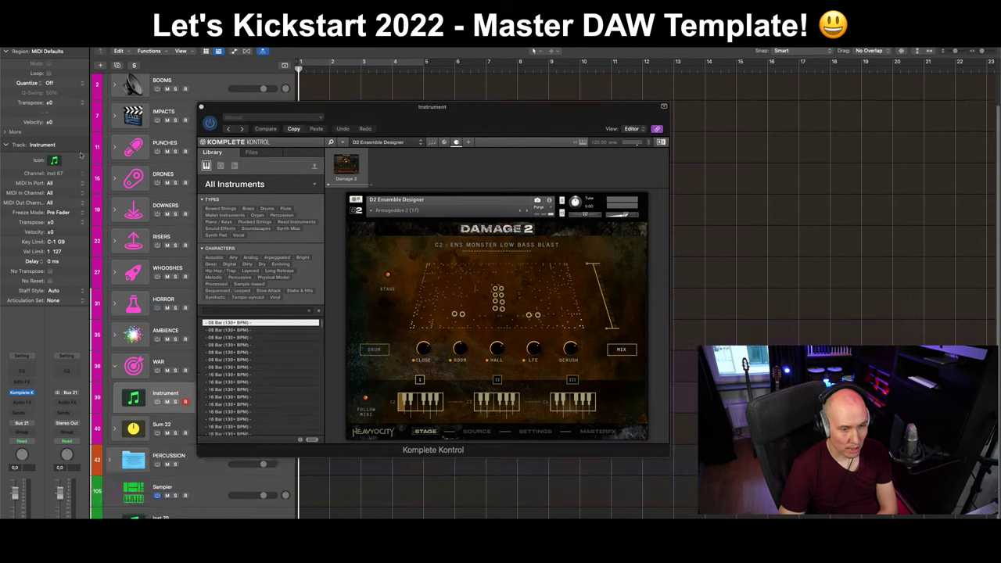
pyautogui.click(63, 45)
pyautogui.click(232, 188)
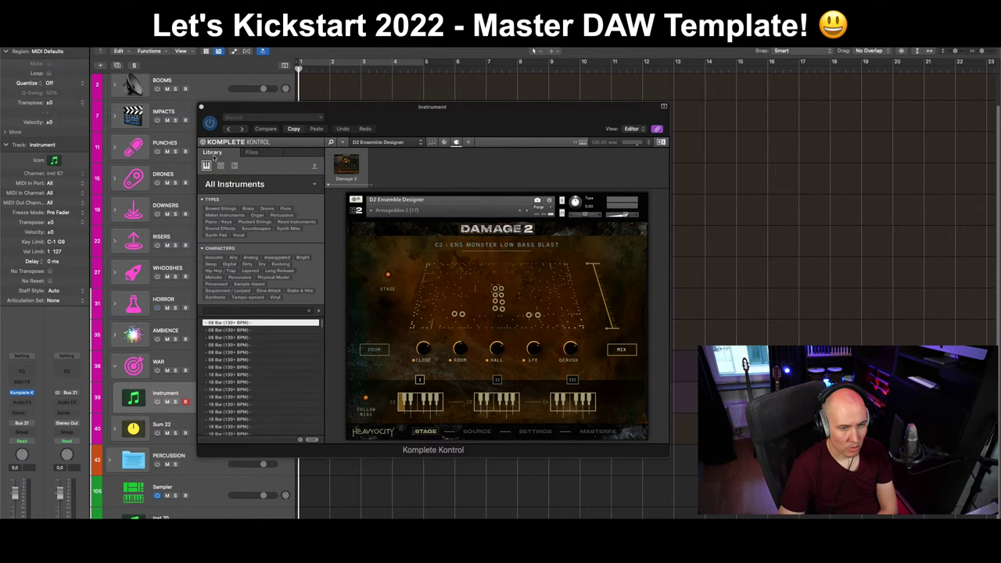
pyautogui.click(251, 152)
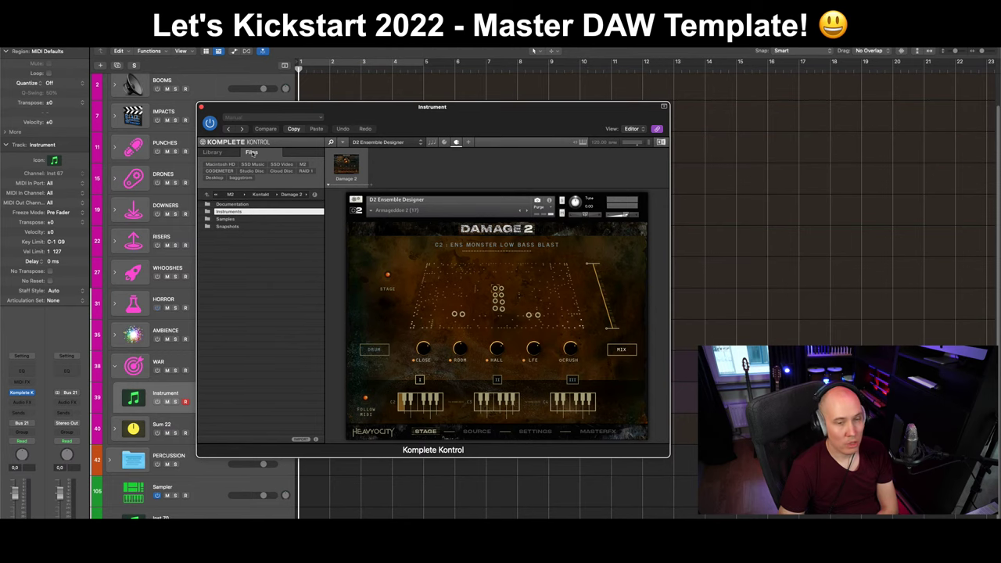
pyautogui.moveTo(441, 119)
pyautogui.mouseDown()
pyautogui.moveTo(485, 133)
pyautogui.moveTo(454, 129)
pyautogui.mouseUp()
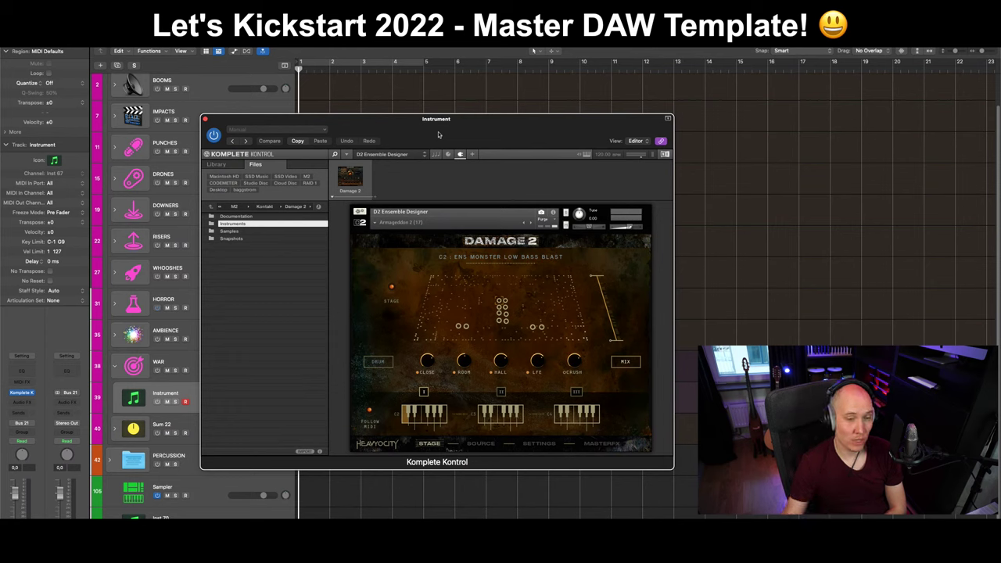
pyautogui.moveTo(413, 125); pyautogui.dragTo(437, 107)
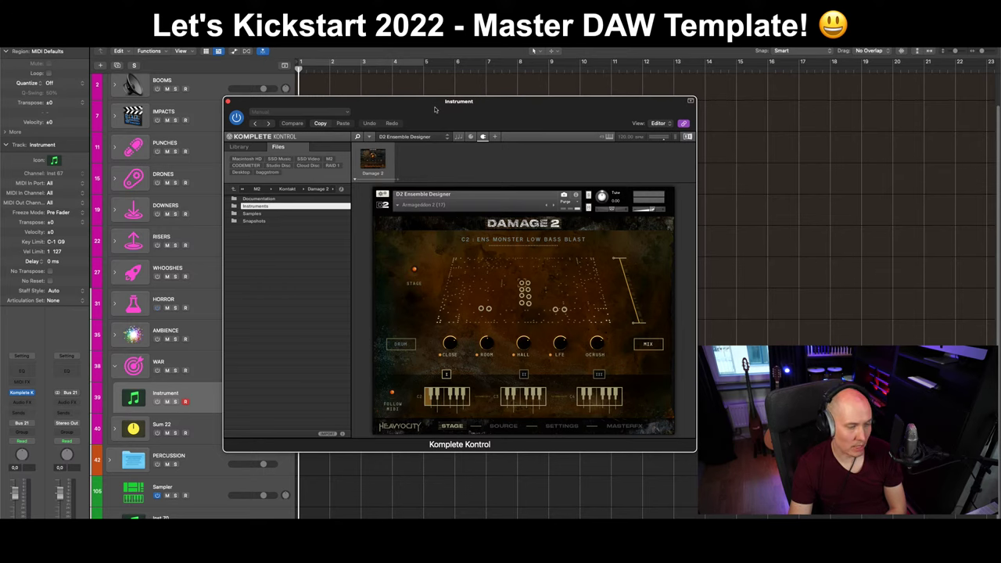
pyautogui.moveTo(436, 109); pyautogui.dragTo(439, 112)
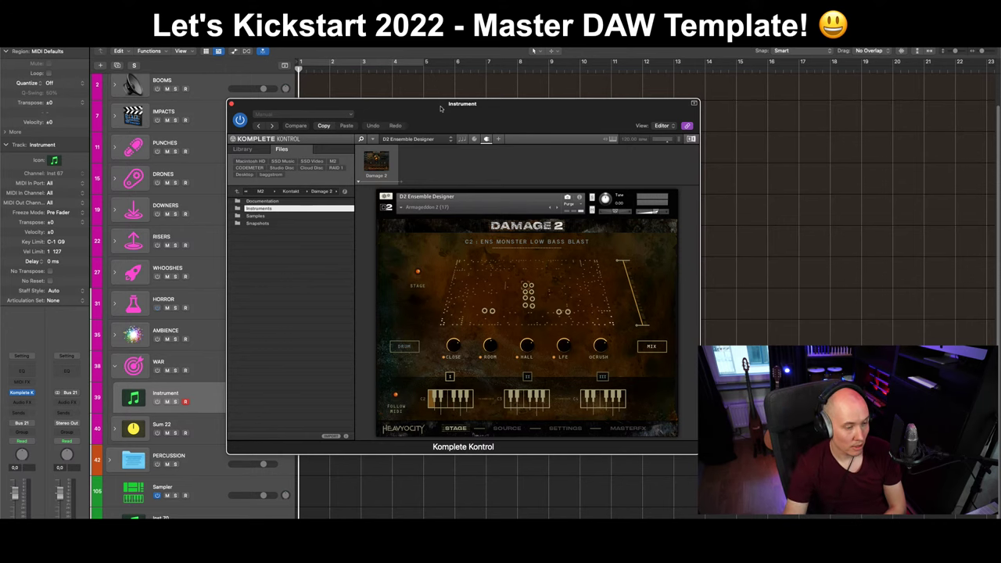
pyautogui.moveTo(440, 109)
pyautogui.mouseDown()
pyautogui.moveTo(464, 115)
pyautogui.moveTo(457, 111)
pyautogui.mouseUp()
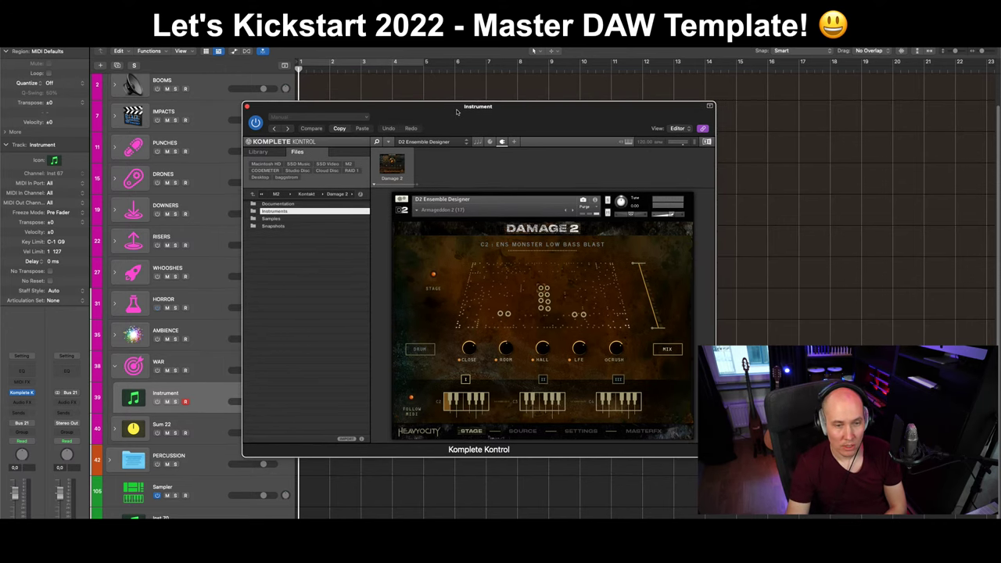
pyautogui.click(259, 153)
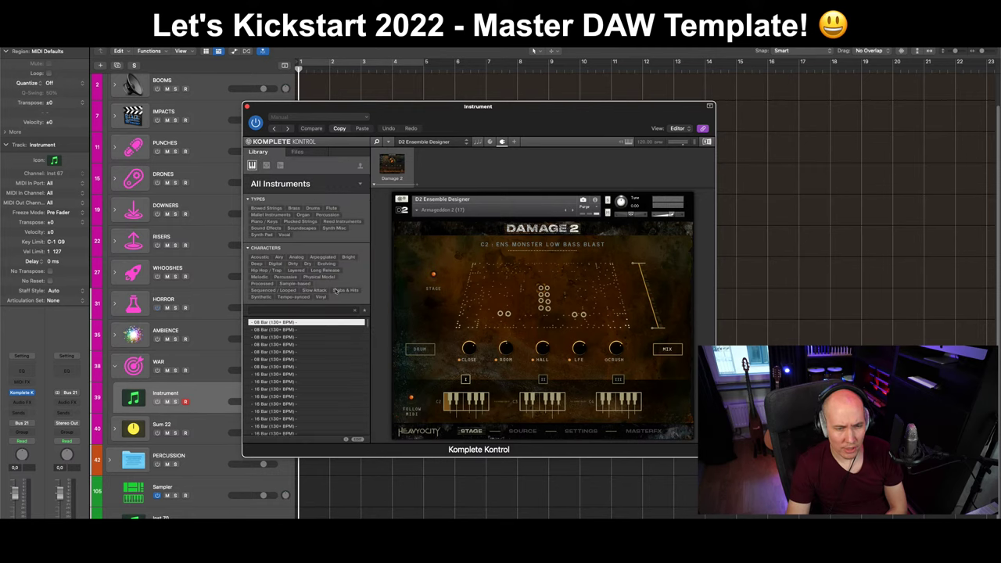
# Go from the Damage 2 Instruments folder up to the Kontakt folder and look through its library folders.
pyautogui.click(298, 151)
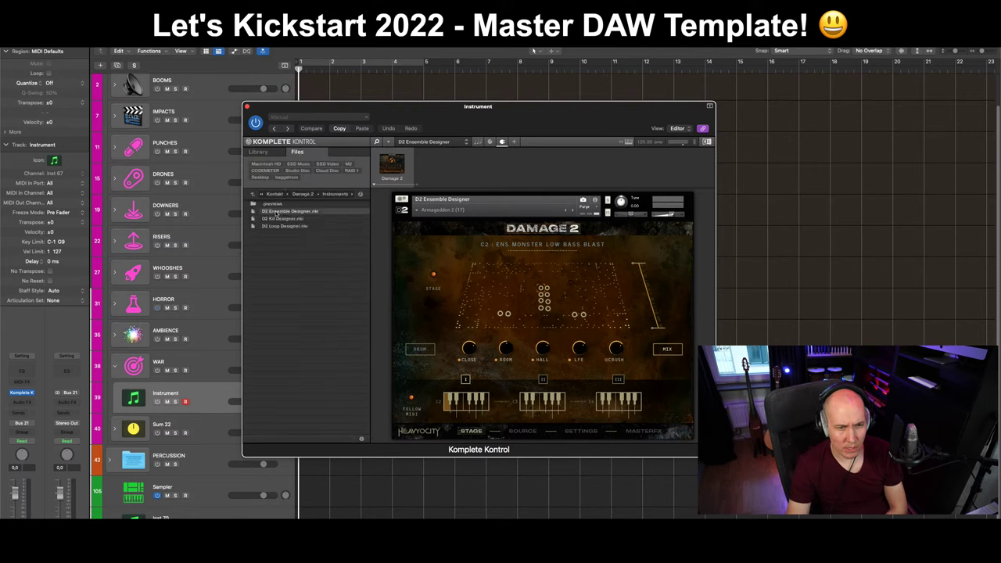
pyautogui.click(253, 194)
pyautogui.click(253, 194)
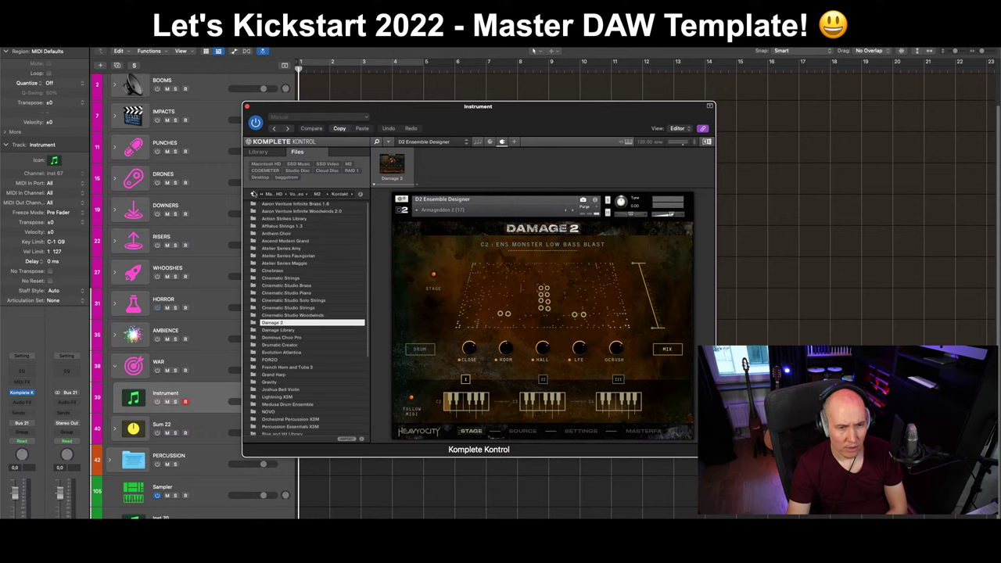
pyautogui.scroll(-5, 370, 350)
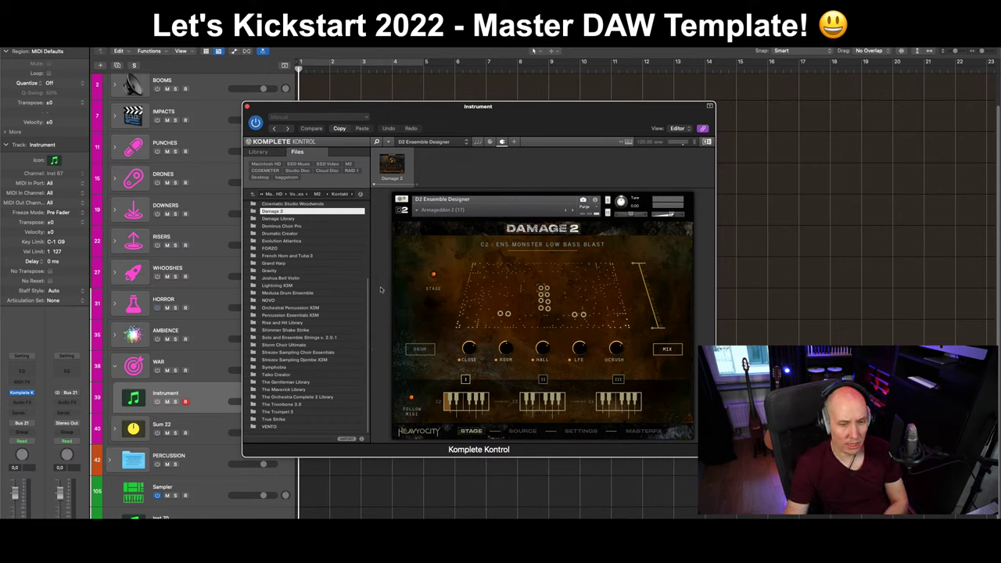
pyautogui.scroll(1, 369, 294)
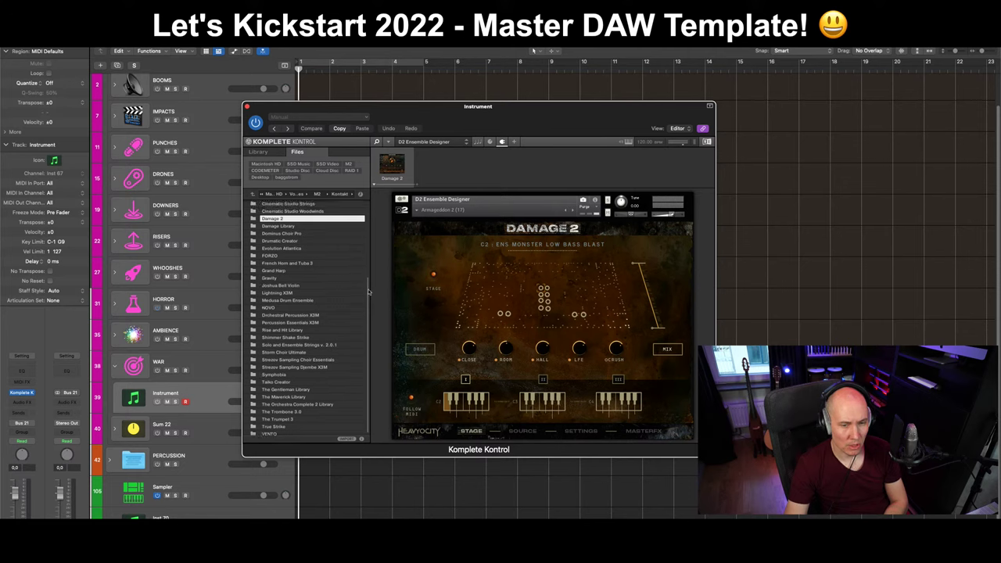
pyautogui.scroll(-1, 367, 307)
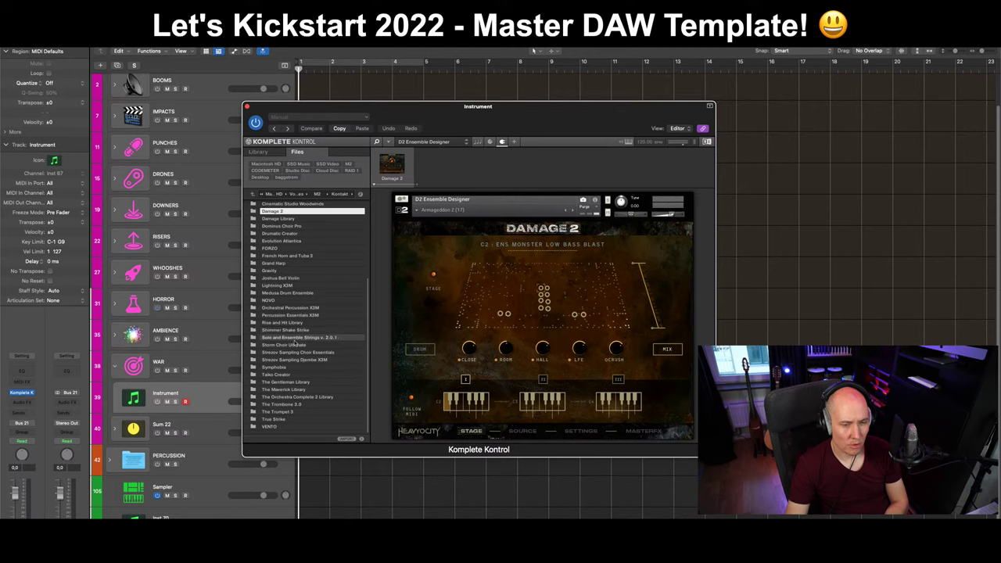
pyautogui.scroll(3, 293, 345)
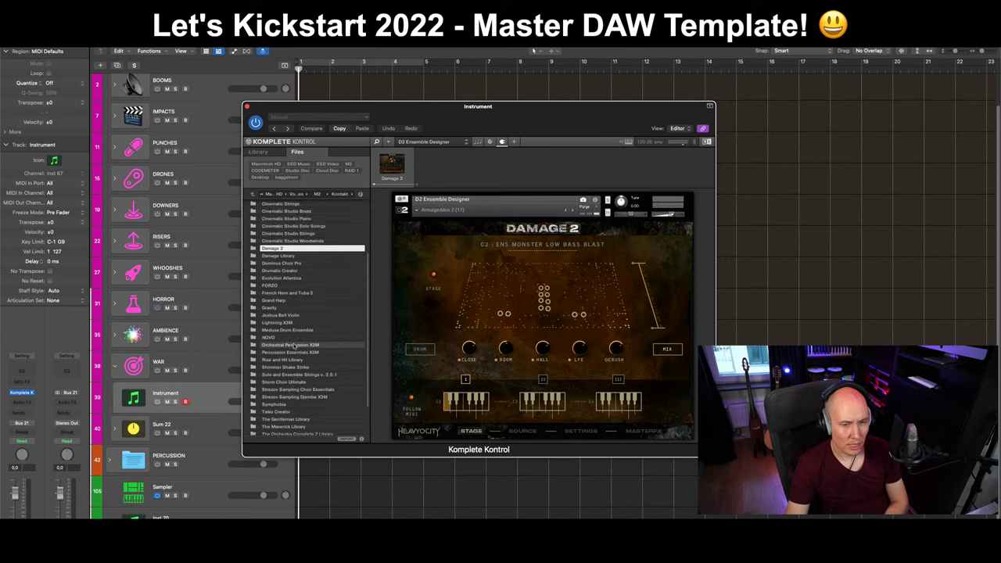
pyautogui.scroll(1, 294, 344)
# Open the NOVO library's Instruments folder, check its Evolved subfolder, and return to the Kontakt folder.
pyautogui.doubleClick(283, 351)
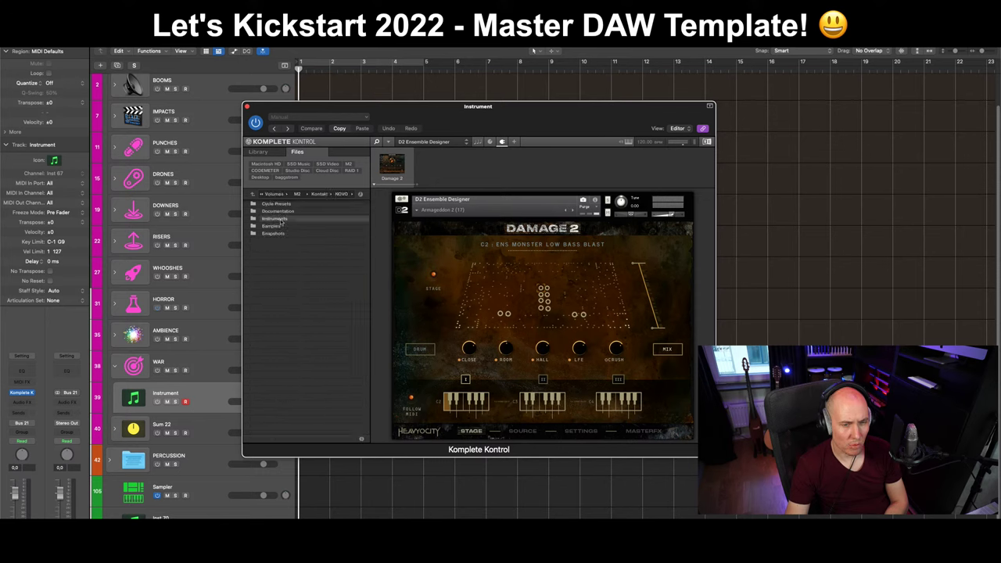
pyautogui.doubleClick(282, 222)
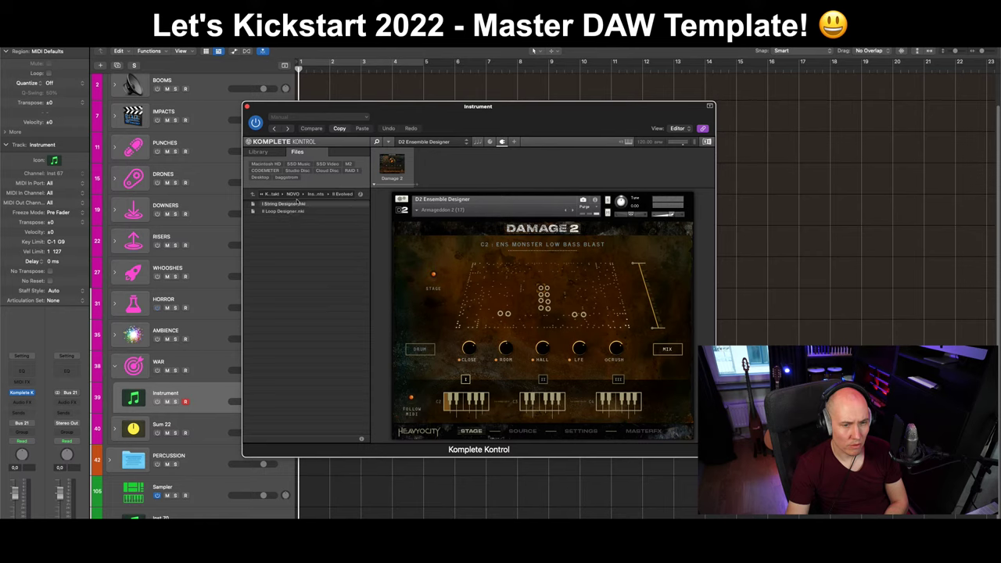
pyautogui.click(253, 194)
pyautogui.doubleClick(291, 212)
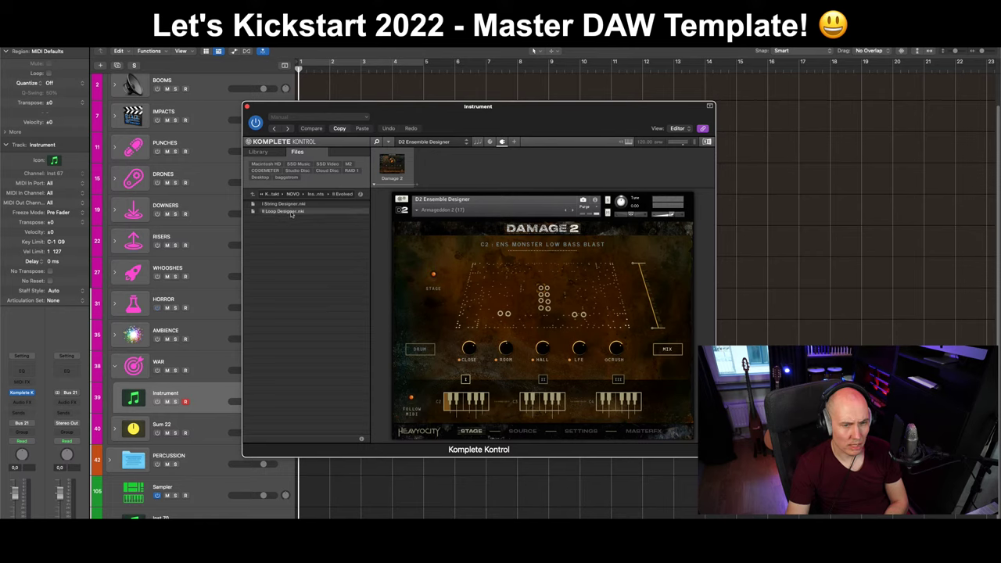
pyautogui.click(252, 194)
pyautogui.click(252, 194)
pyautogui.click(253, 194)
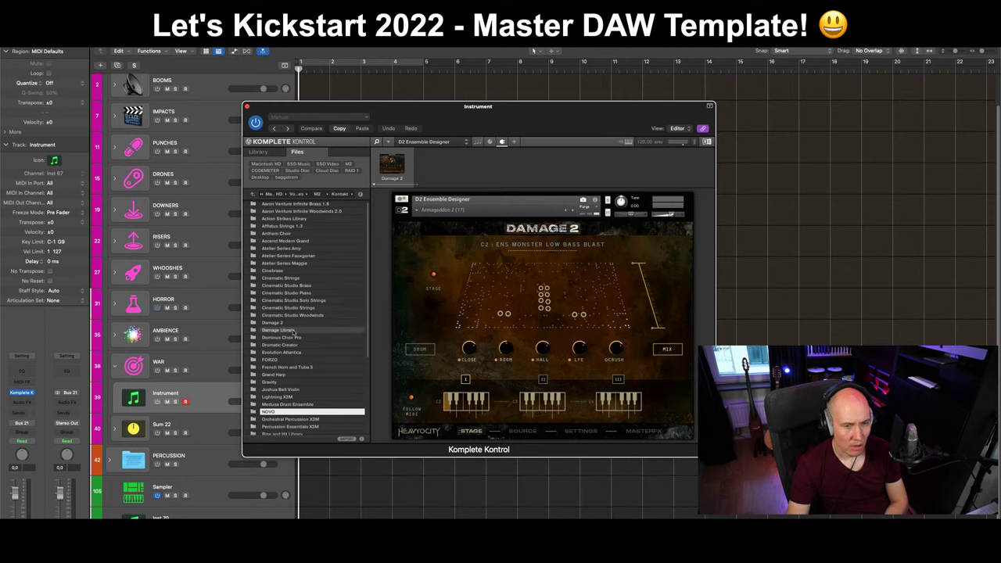
# Browse Damage Library's 02 Percussive Kits to 03 Metals, try PERC Cymbal Performance FX, and load PERC Cym-bow FX on the WAR Instrument track.
pyautogui.doubleClick(293, 333)
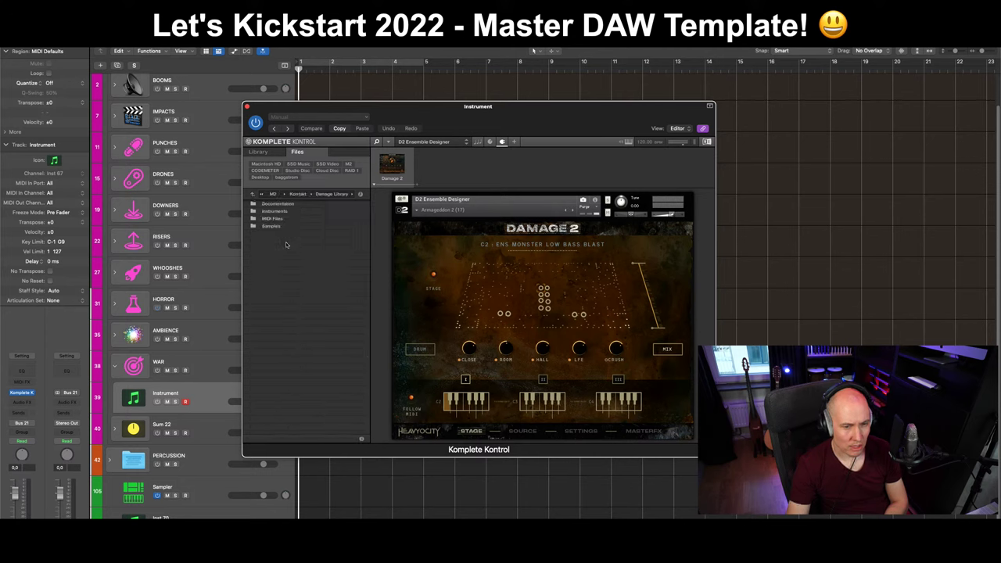
pyautogui.doubleClick(283, 211)
pyautogui.doubleClick(283, 212)
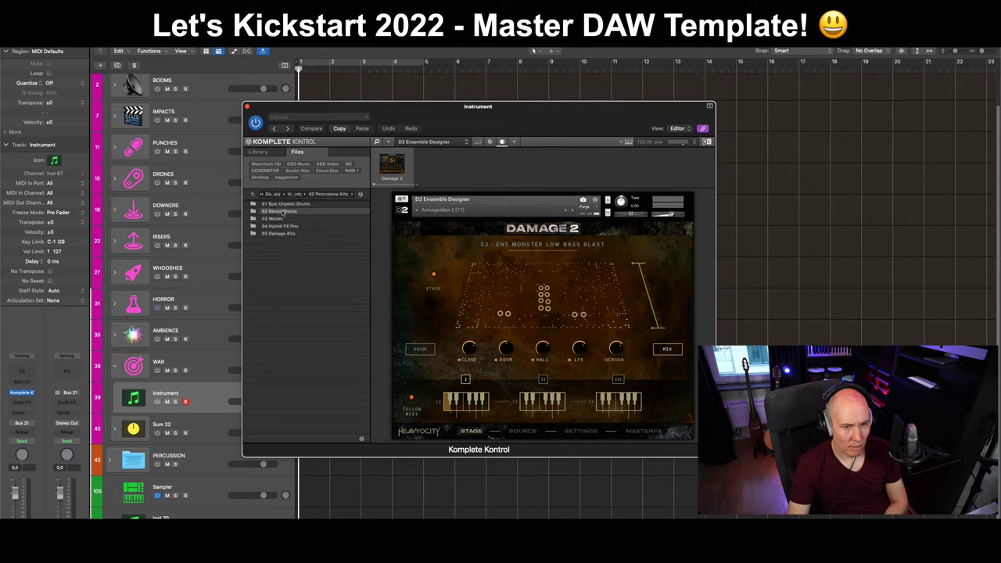
pyautogui.doubleClick(289, 220)
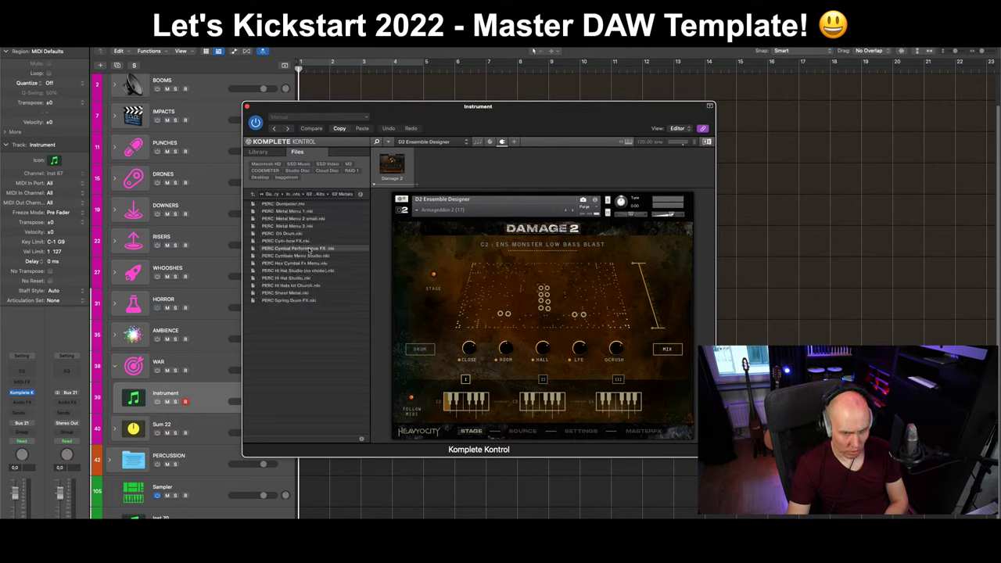
pyautogui.doubleClick(301, 241)
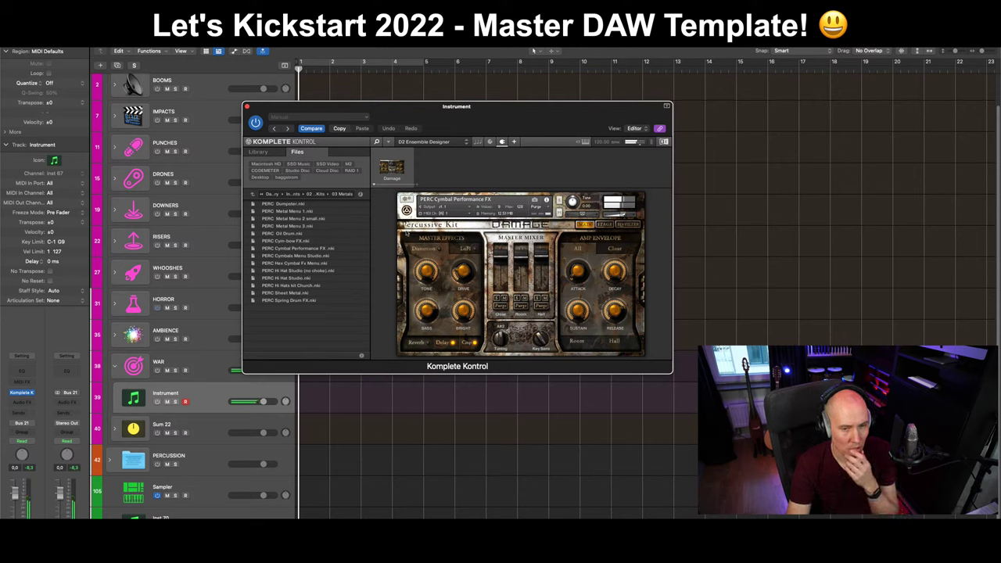
pyautogui.click(287, 241)
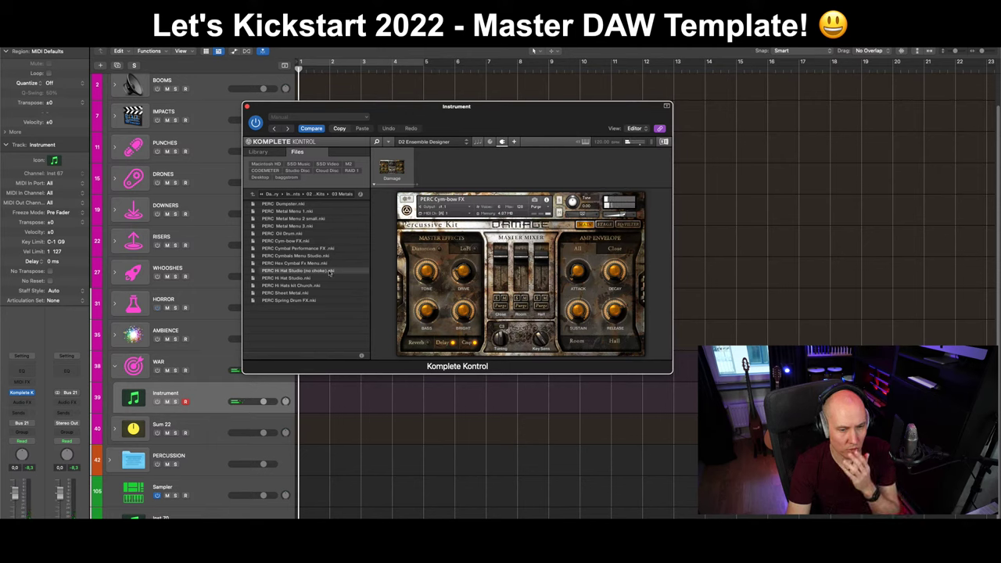
# Duplicate the WAR stack's Instrument track together with its Damage patch and move the plug-in window off the track list.
pyautogui.click(167, 395)
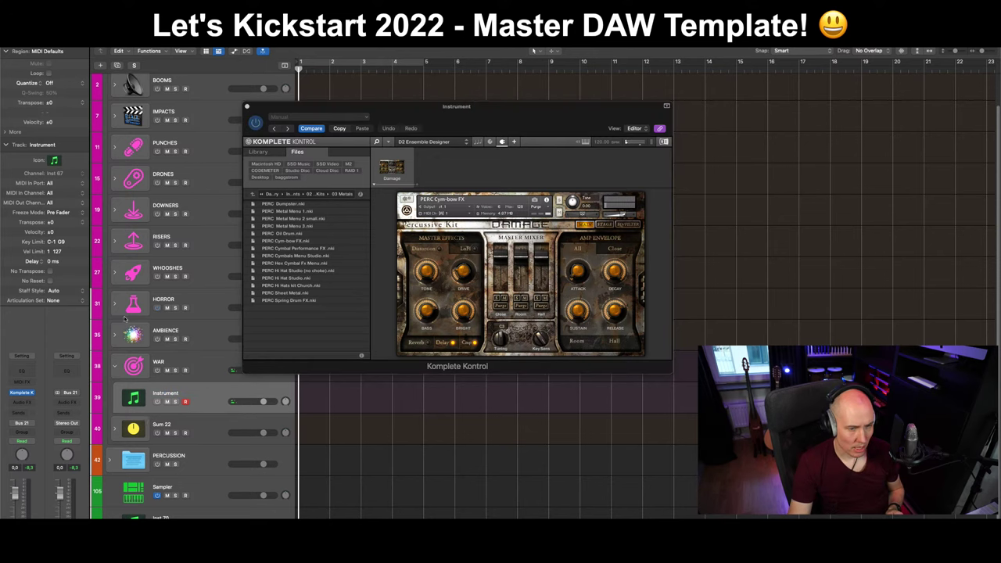
pyautogui.click(120, 304)
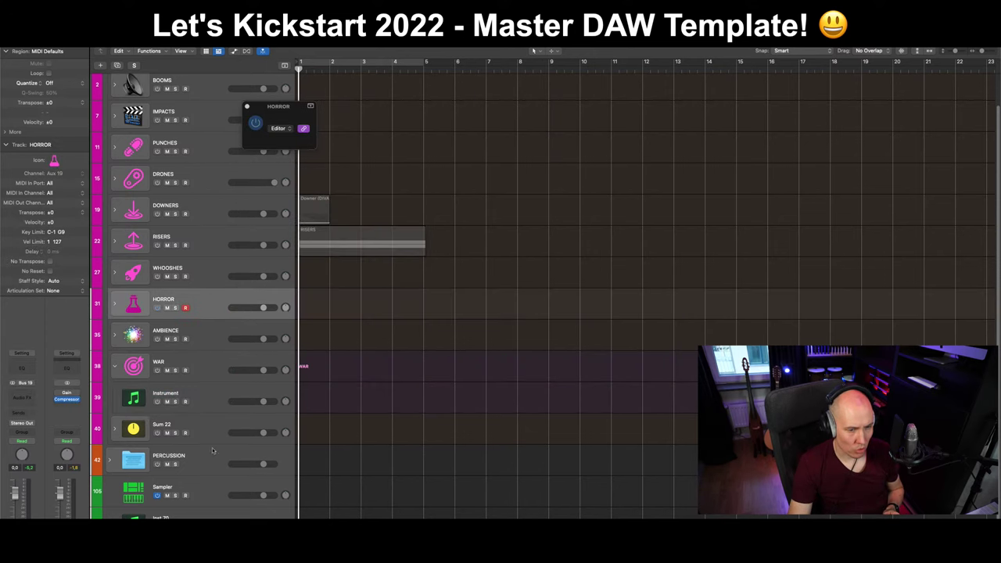
pyautogui.click(201, 391)
pyautogui.click(121, 68)
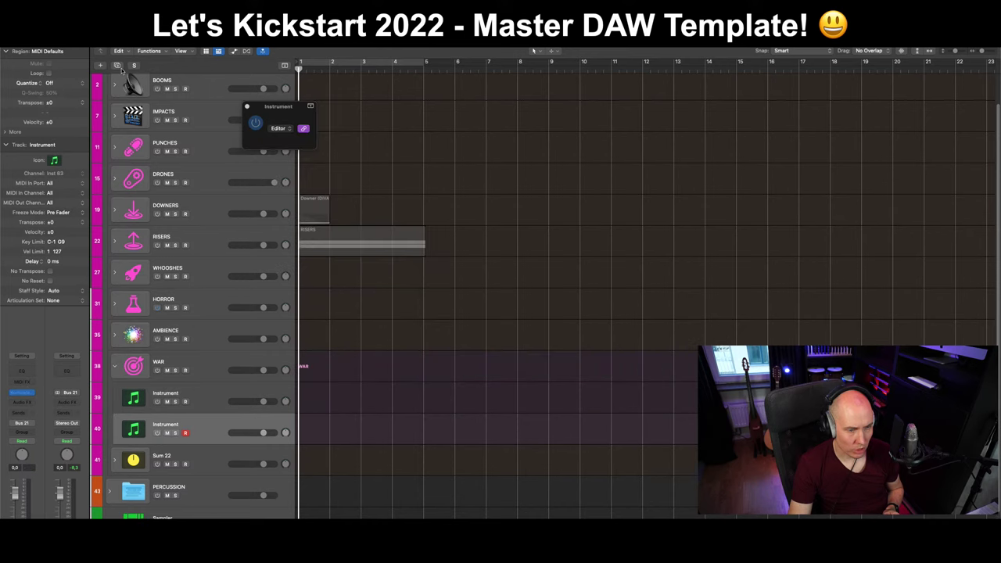
pyautogui.click(228, 394)
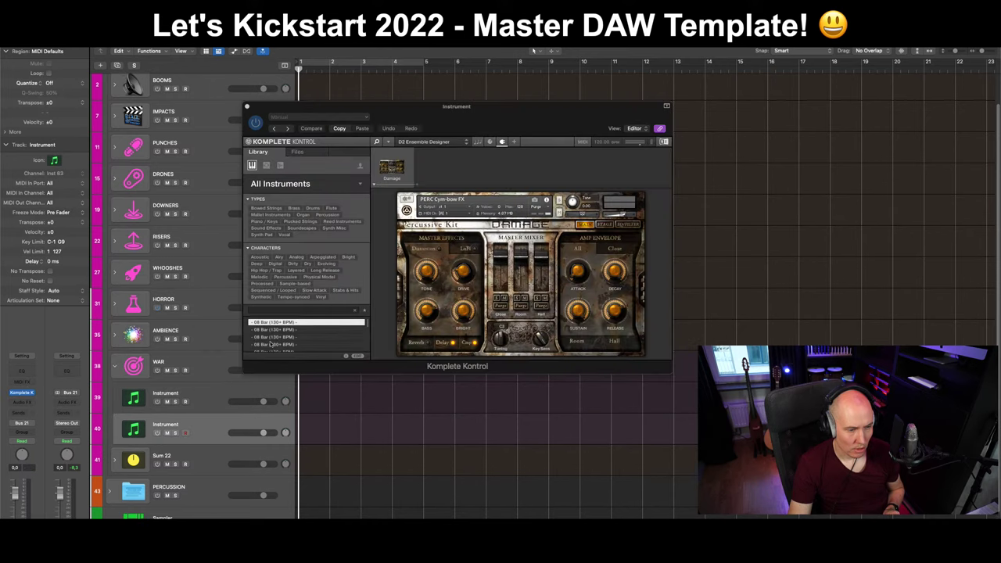
pyautogui.moveTo(430, 117); pyautogui.dragTo(565, 117)
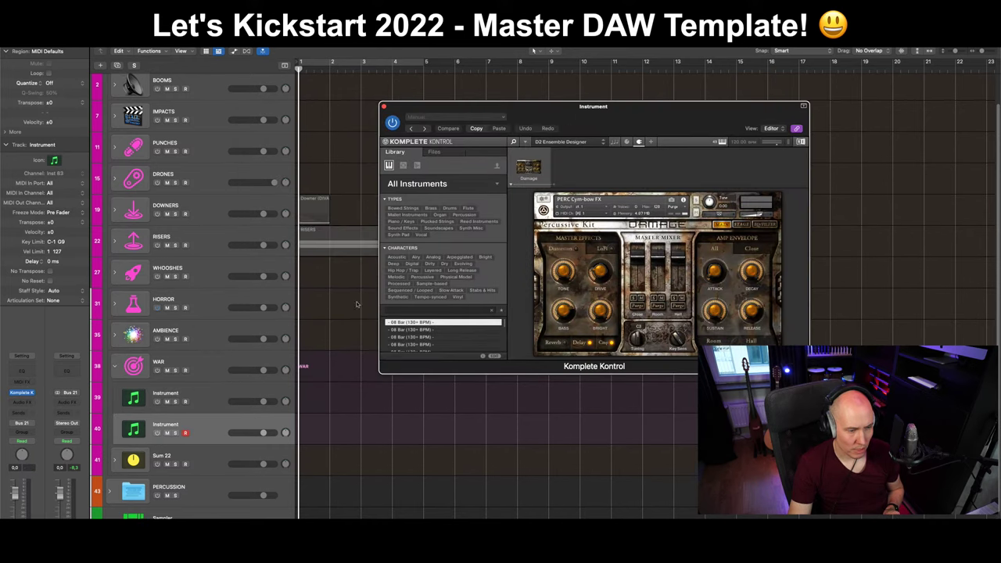
# Move the duplicated Instrument track into the HORROR stack and delete the last Horror (UVI Meteor) track there.
pyautogui.click(204, 427)
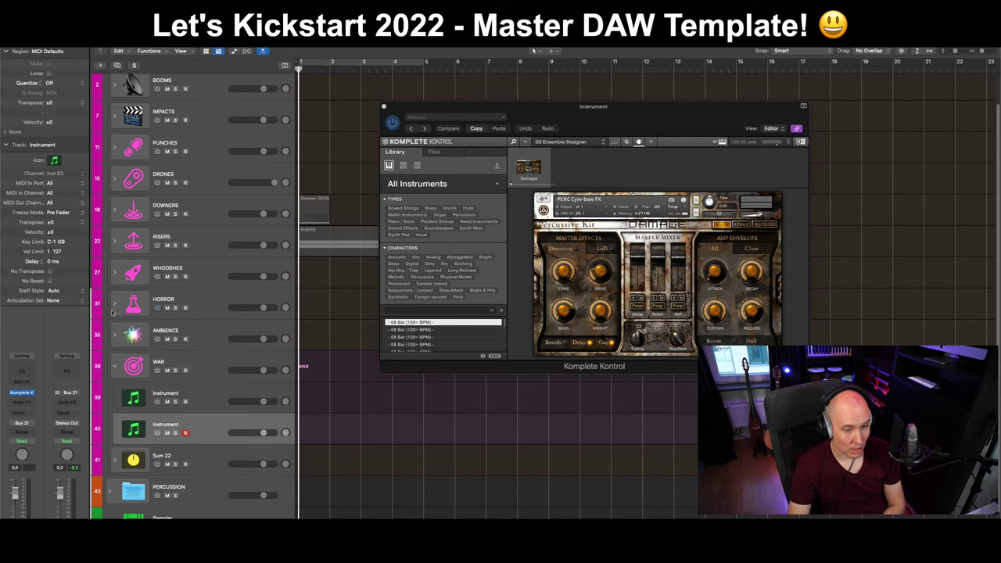
pyautogui.moveTo(211, 432); pyautogui.dragTo(244, 428)
pyautogui.click(225, 426)
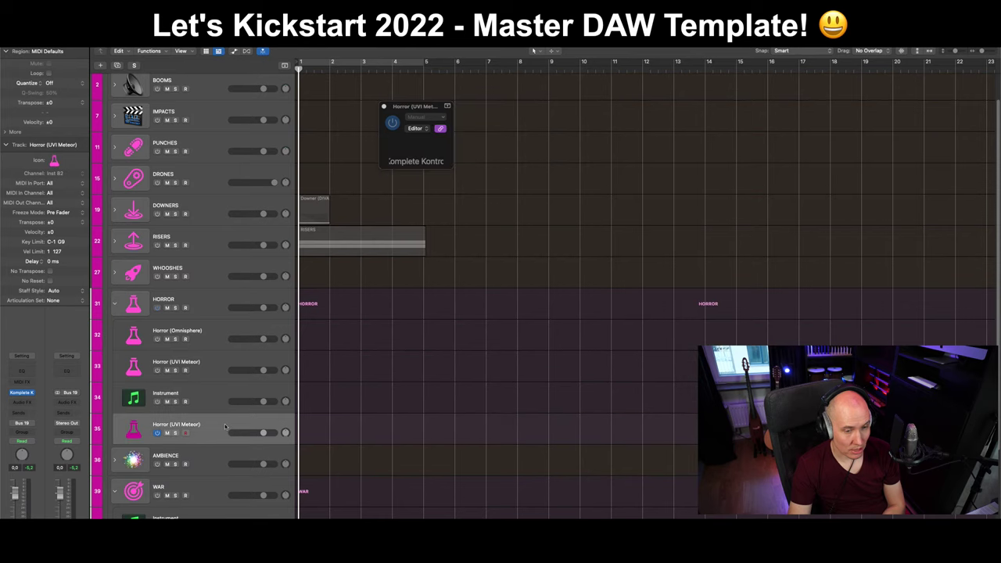
pyautogui.press('super+BackSpace')
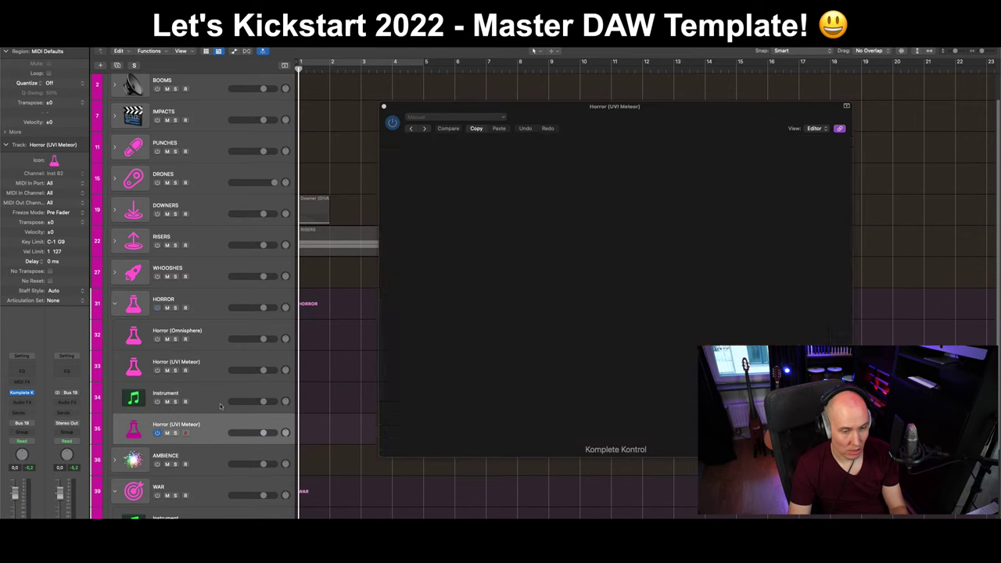
# Give the Instrument track in the HORROR stack the flask icon from the Sound Effects icons.
pyautogui.click(135, 396)
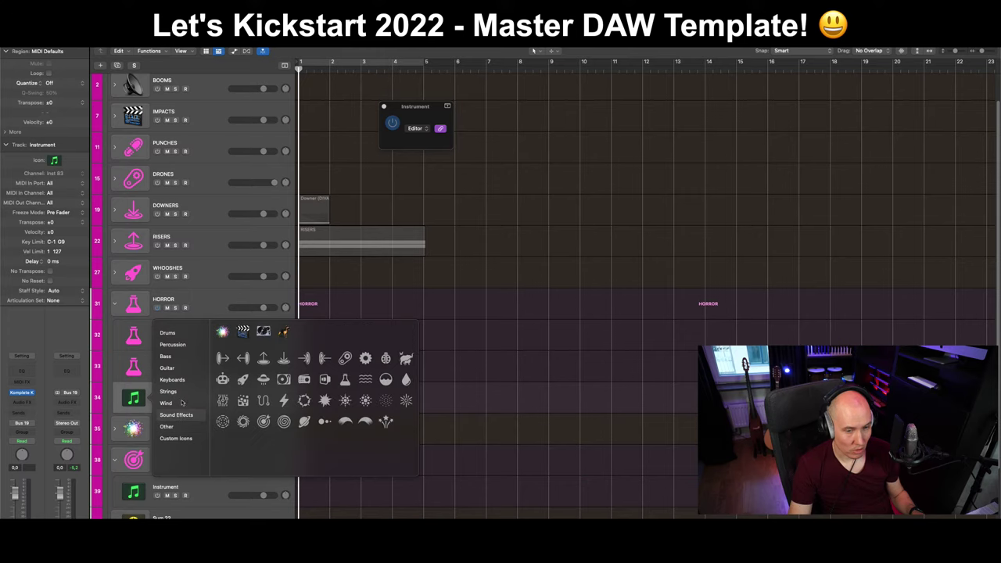
pyautogui.moveTo(180, 414)
pyautogui.click(345, 379)
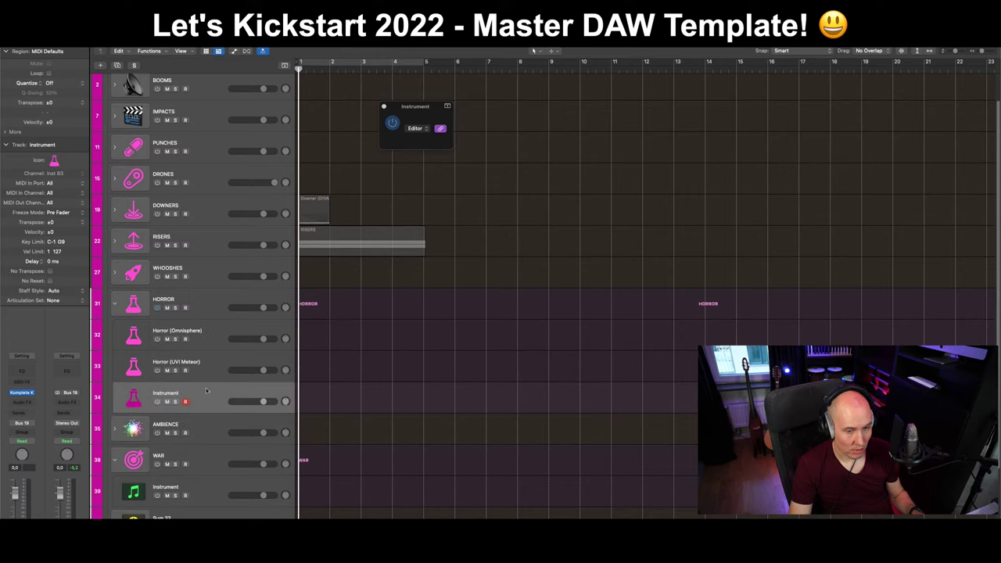
# Rename the Instrument track in the HORROR stack as "Horror (Damage 1)".
pyautogui.doubleClick(177, 398)
pyautogui.write('Horror')
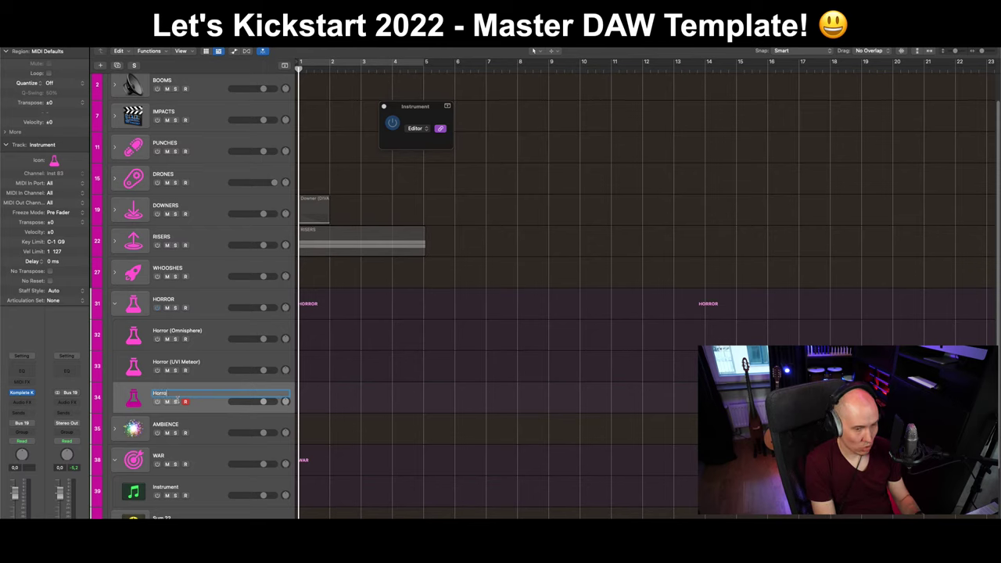
pyautogui.write(' (D')
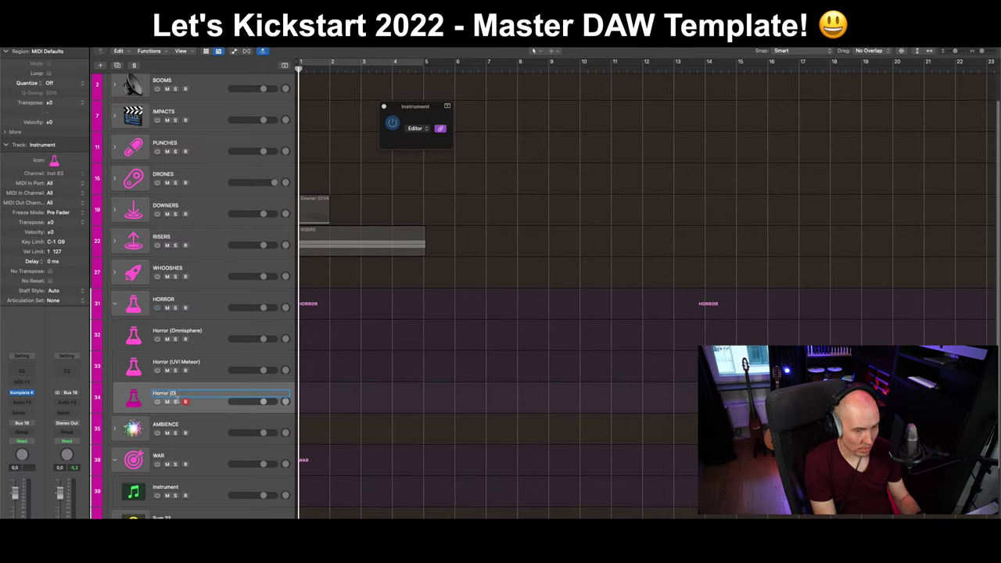
pyautogui.press('BackSpace')
pyautogui.write('Dama')
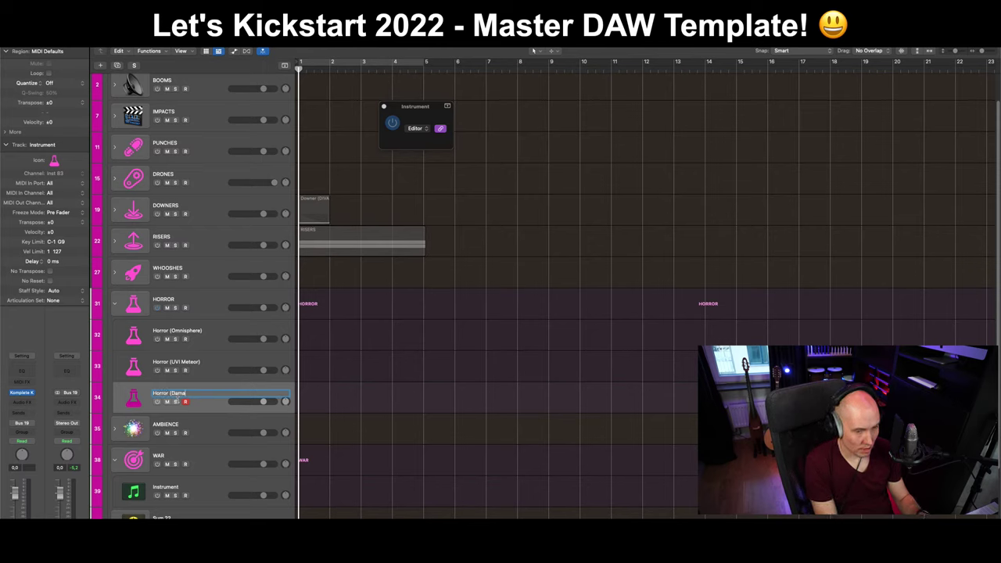
pyautogui.write('ge 1)')
pyautogui.press('Return')
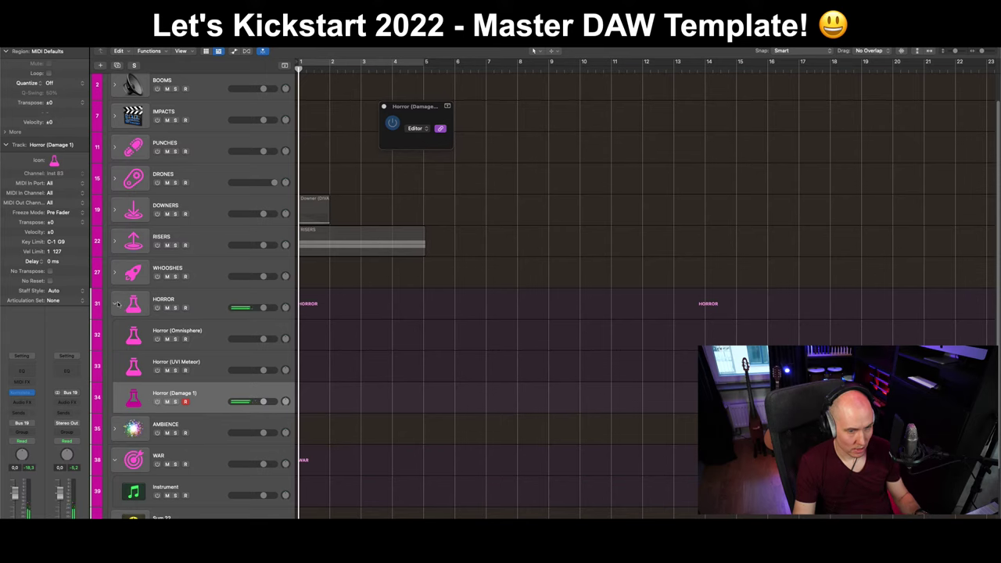
# Collapse the HORROR stack and open the Komplete Kontrol instrument of the WAR stack's Instrument track.
pyautogui.click(114, 302)
pyautogui.click(208, 362)
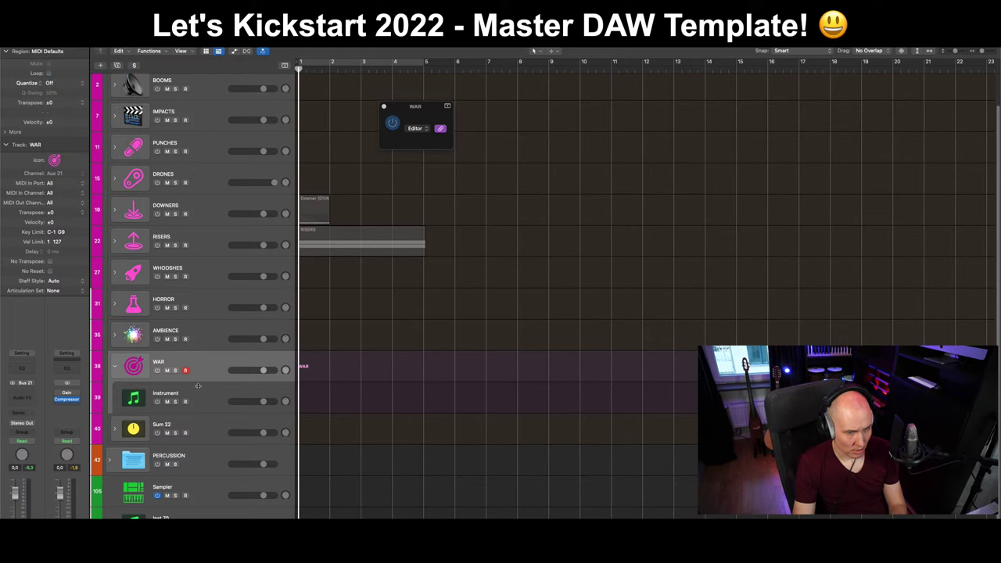
pyautogui.scroll(2, 201, 357)
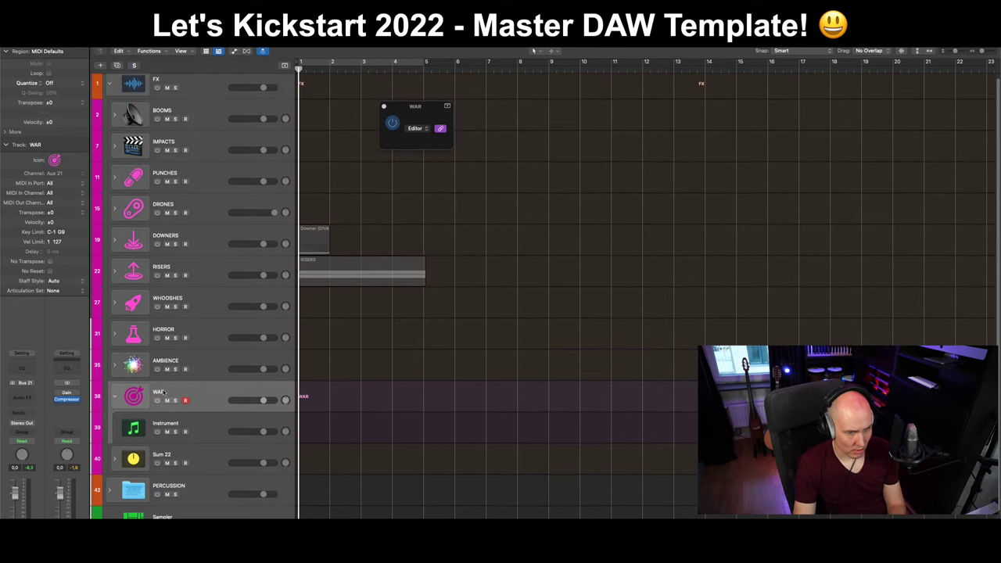
pyautogui.click(215, 428)
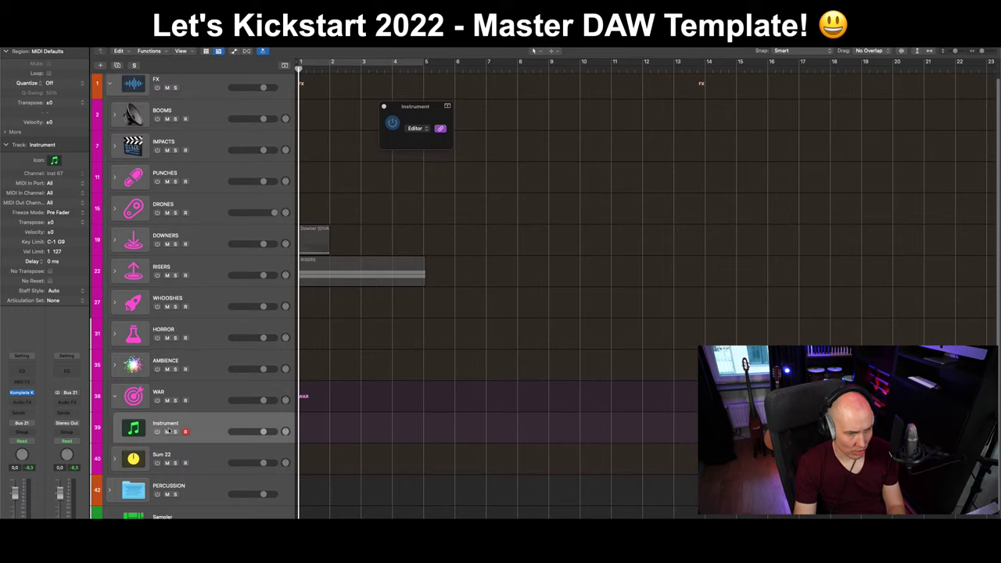
pyautogui.click(24, 392)
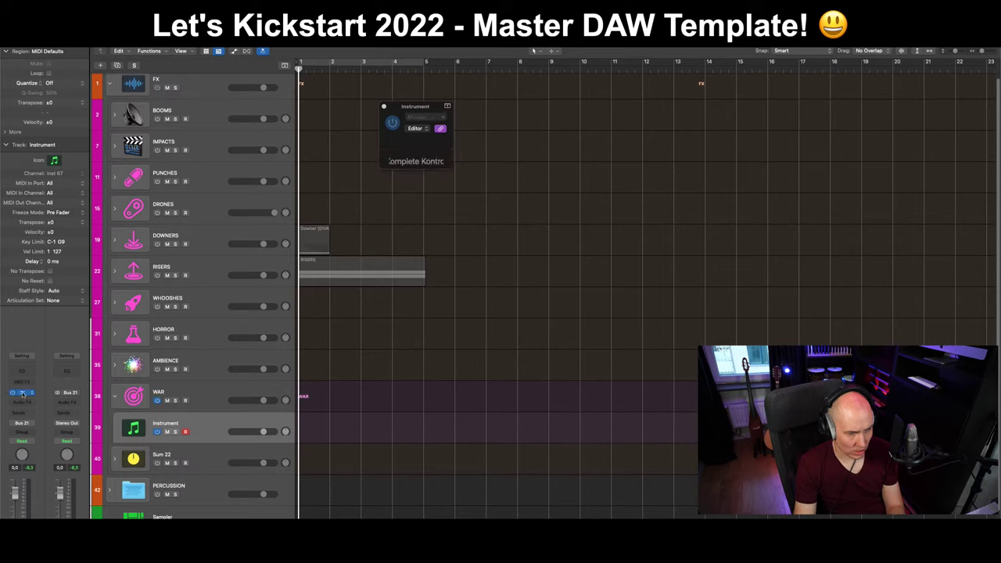
pyautogui.moveTo(526, 137); pyautogui.dragTo(482, 150)
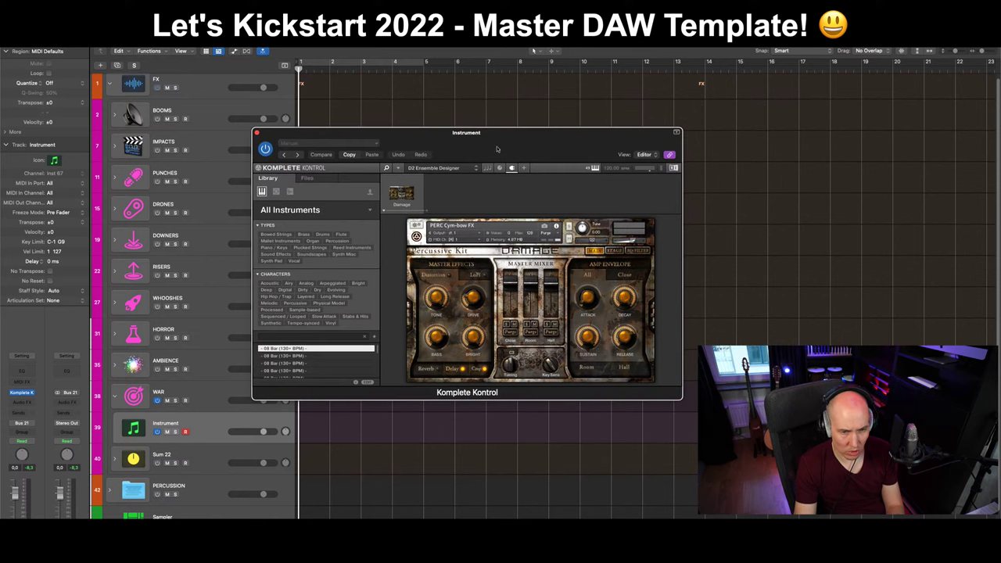
# Browse the plug-in's files from Damage Library back to the Kontakt folder and into Afflatus Strings 1.3's Instruments, 1. Ensembles.
pyautogui.click(316, 180)
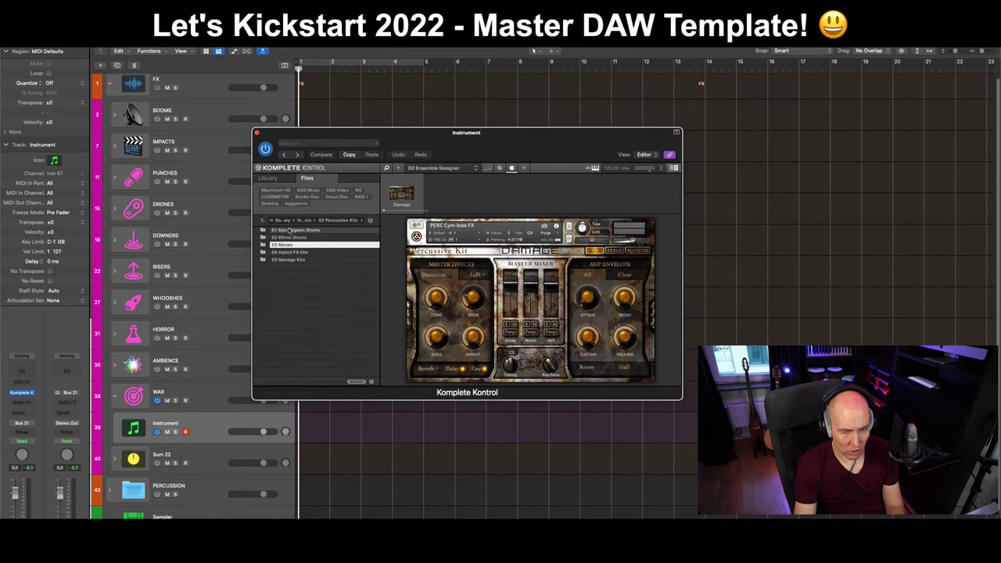
pyautogui.click(263, 221)
pyautogui.click(263, 221)
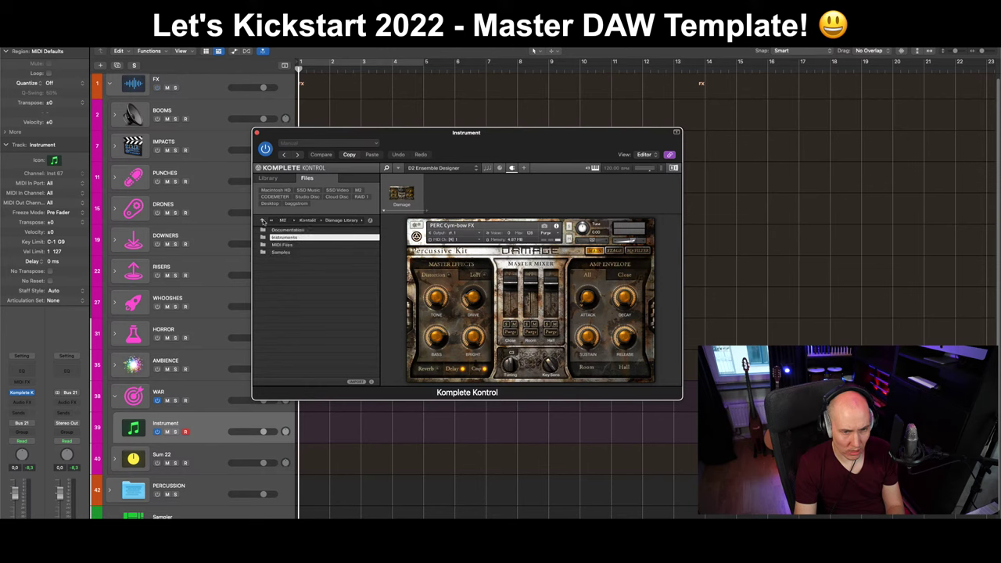
pyautogui.click(263, 221)
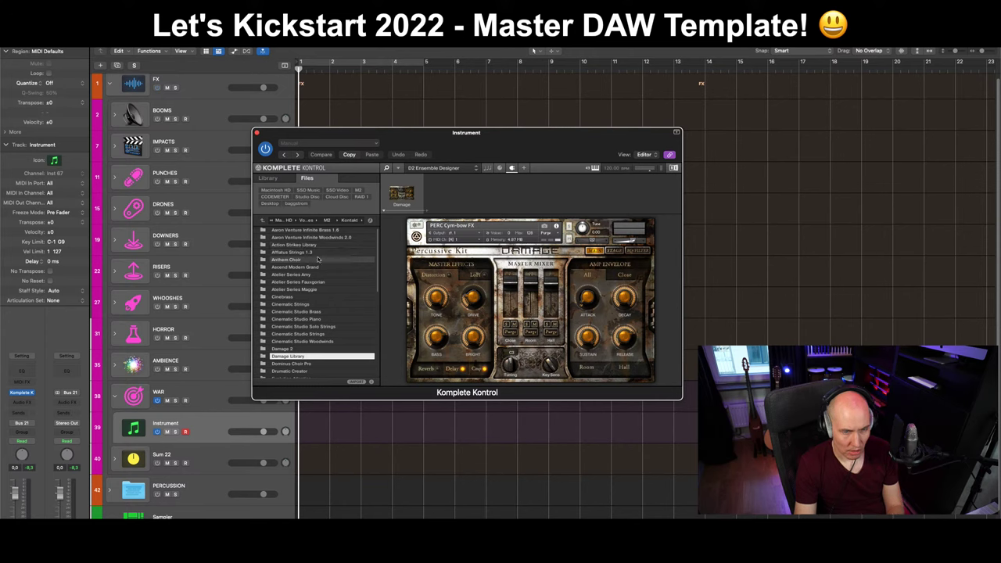
pyautogui.scroll(-1, 378, 248)
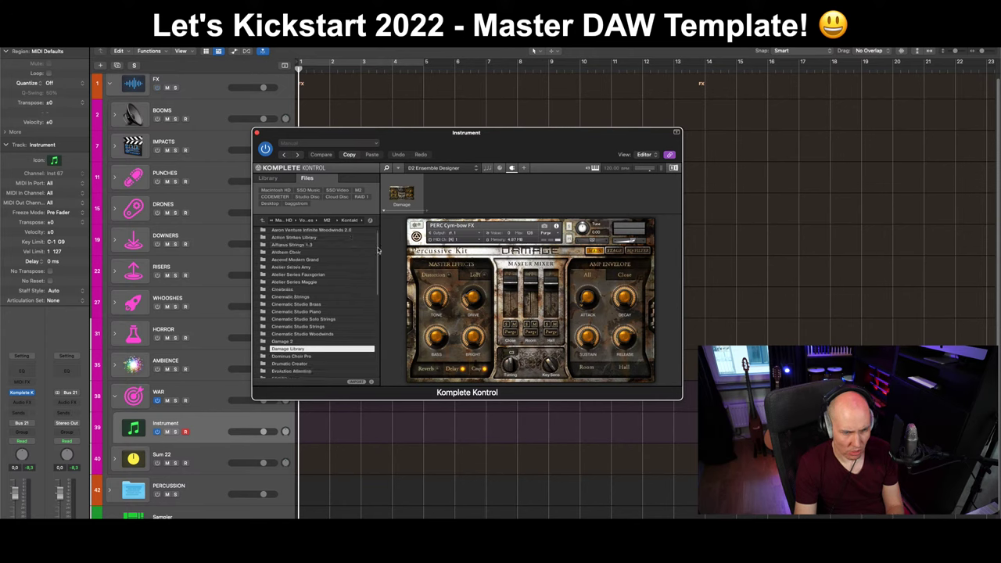
pyautogui.doubleClick(301, 244)
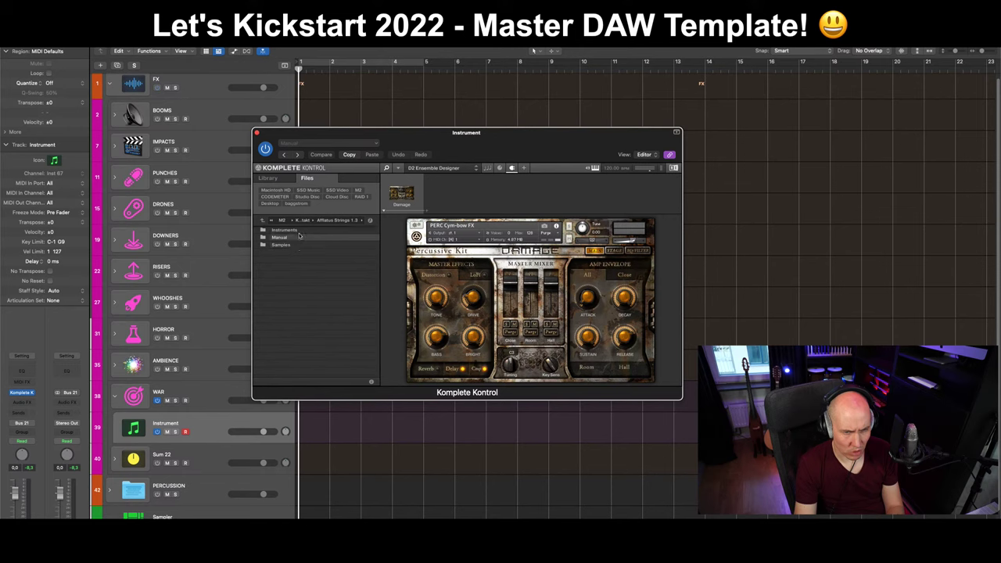
pyautogui.doubleClick(301, 231)
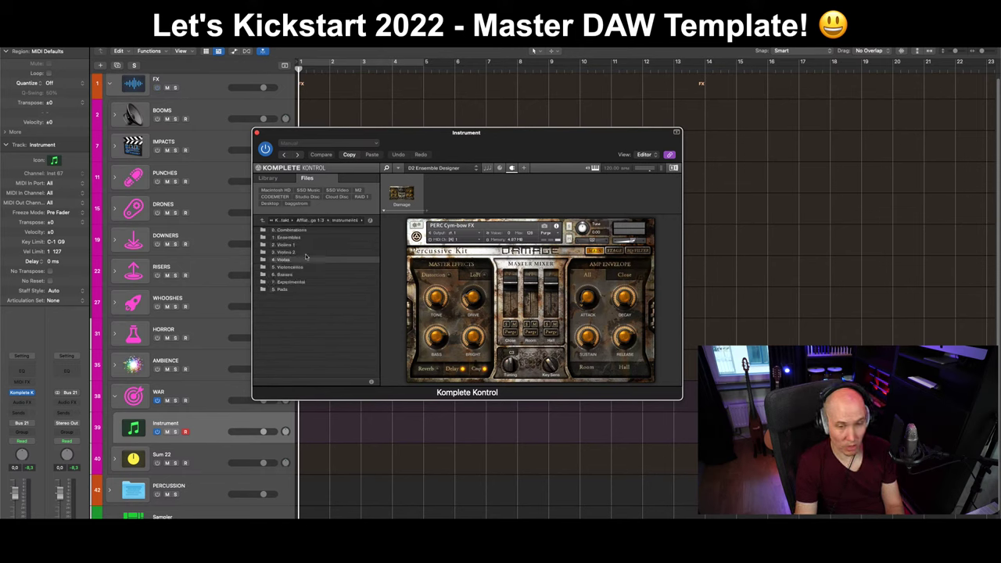
pyautogui.doubleClick(304, 237)
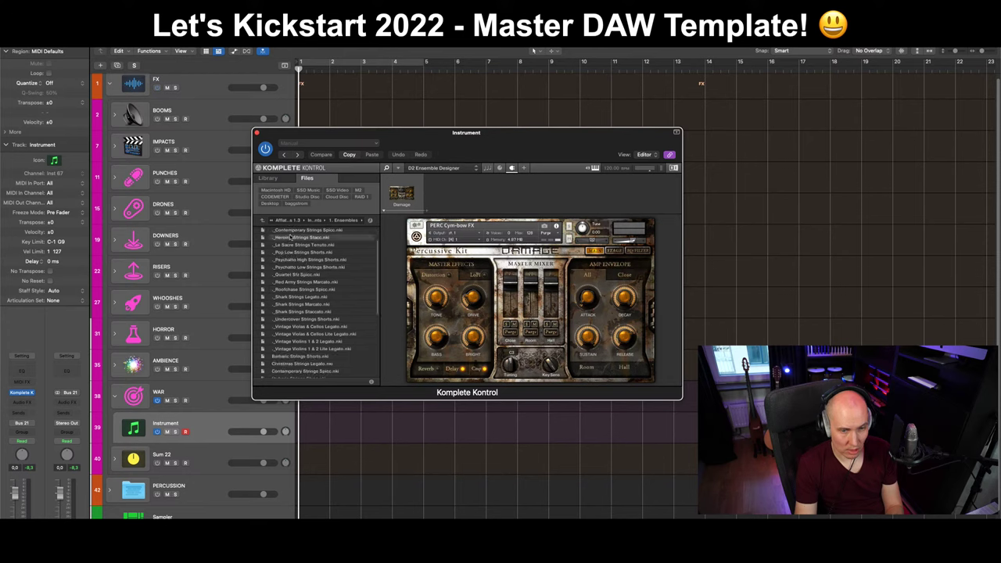
pyautogui.doubleClick(288, 231)
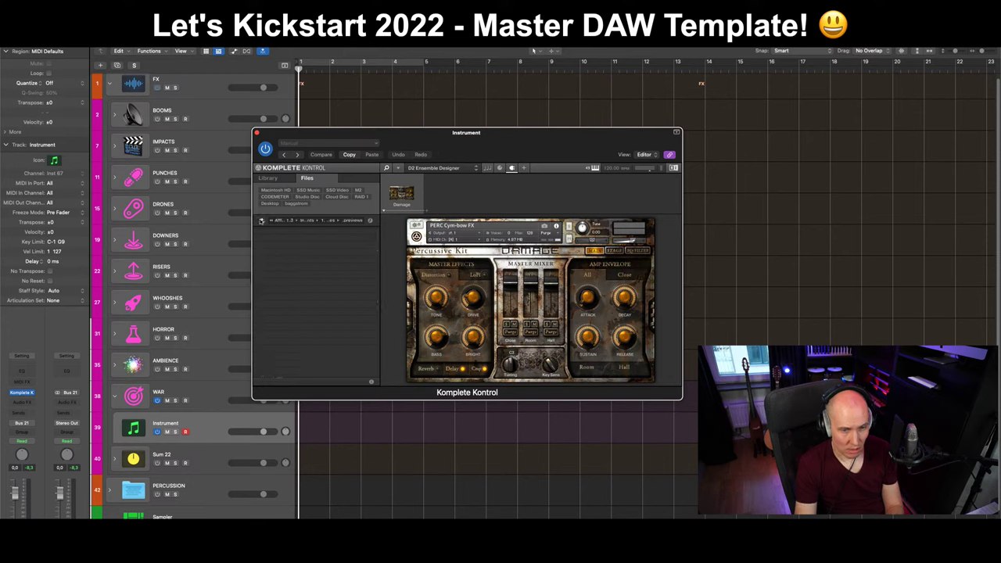
pyautogui.click(261, 221)
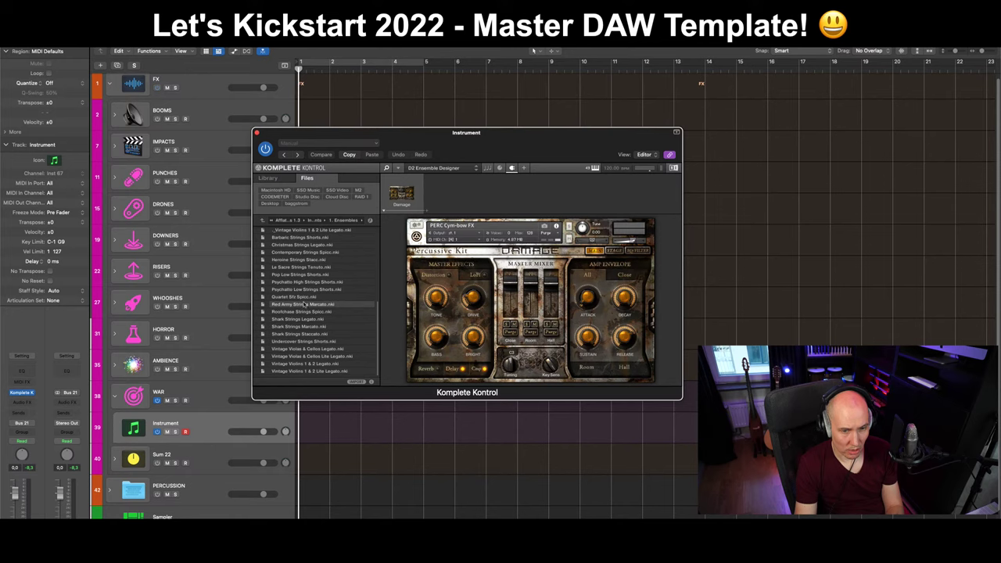
# Examine the Experimental and Combinations folders of the Afflatus Strings library for a suitable horror strings patch.
pyautogui.click(280, 220)
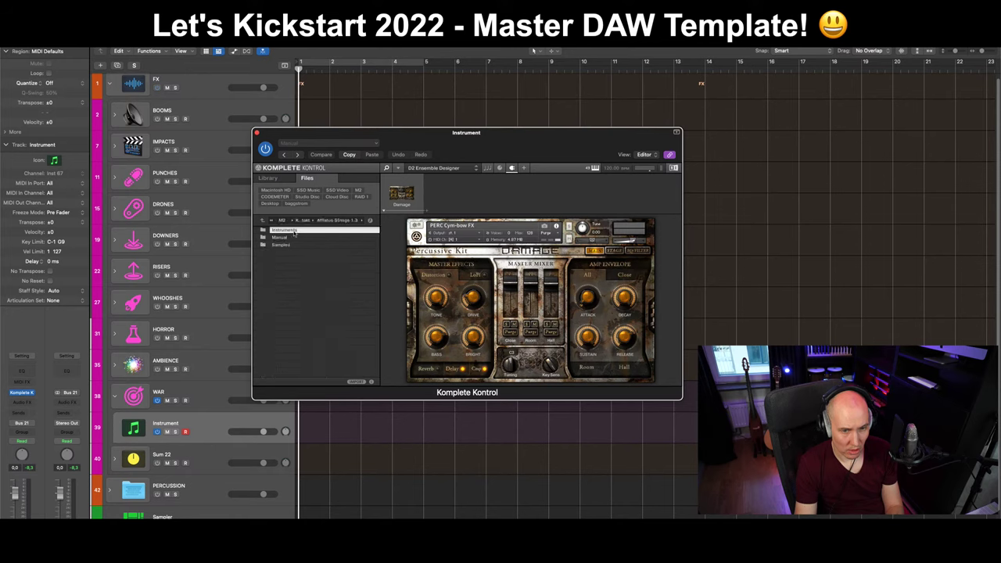
pyautogui.doubleClick(289, 231)
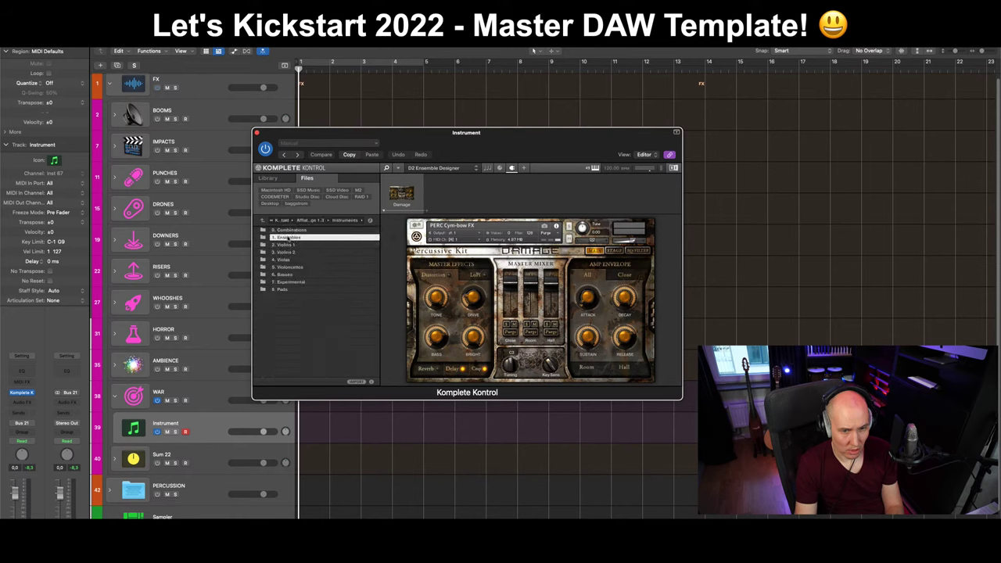
pyautogui.doubleClick(291, 281)
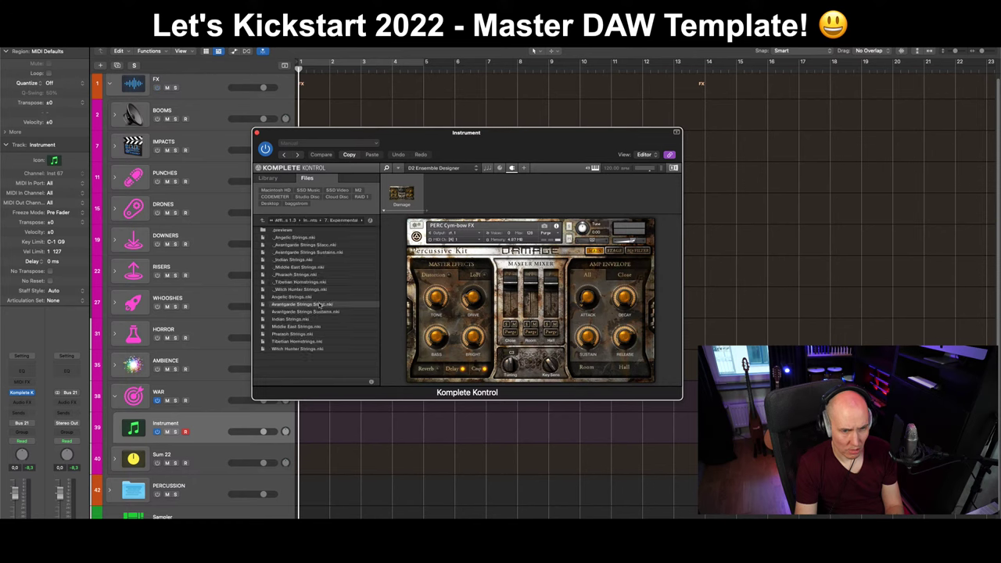
pyautogui.click(263, 220)
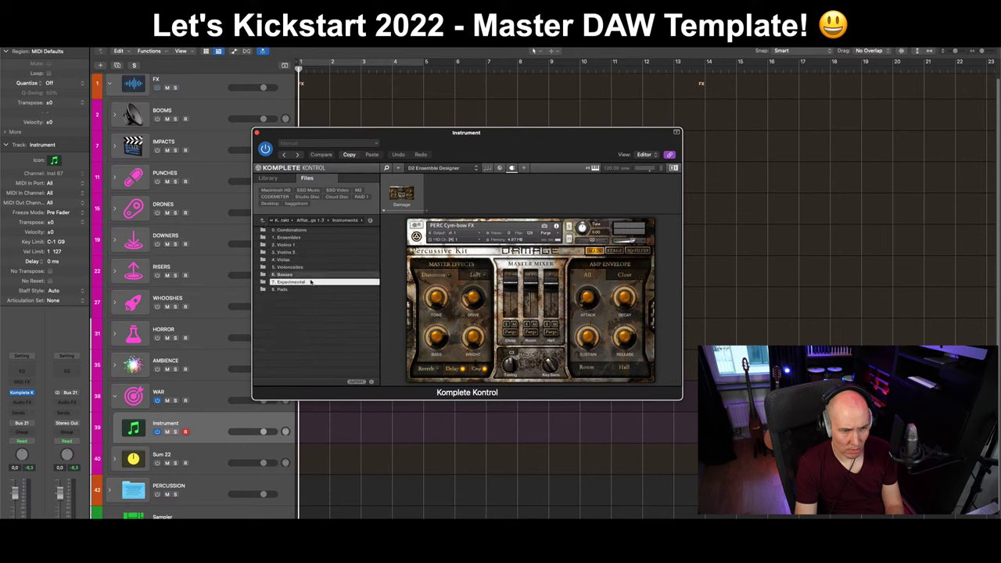
pyautogui.doubleClick(285, 230)
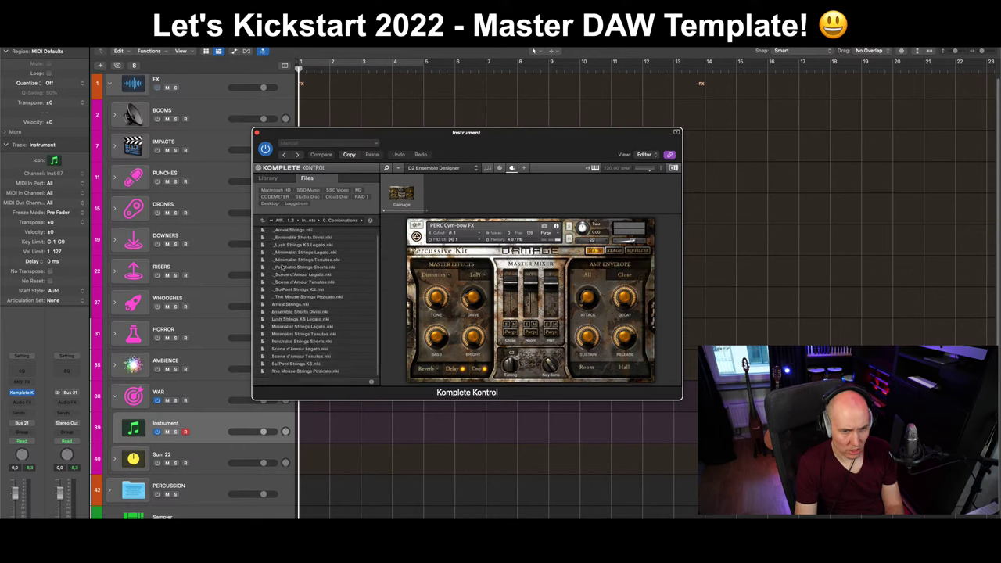
pyautogui.click(263, 220)
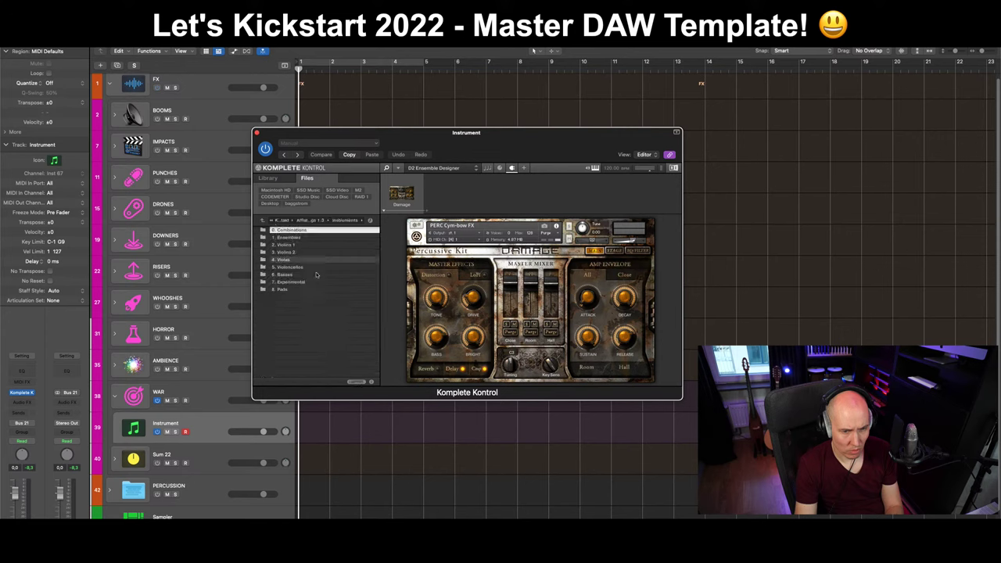
# Load Psychatto Low Strings Shorts.nki from the Afflatus Ensembles folder into Komplete Kontrol.
pyautogui.doubleClick(287, 237)
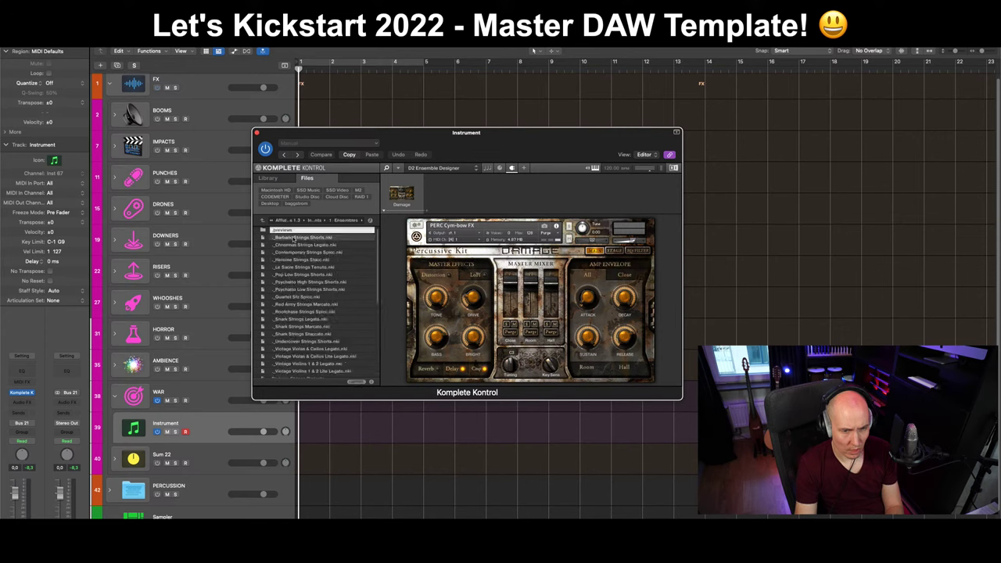
pyautogui.scroll(-5, 318, 299)
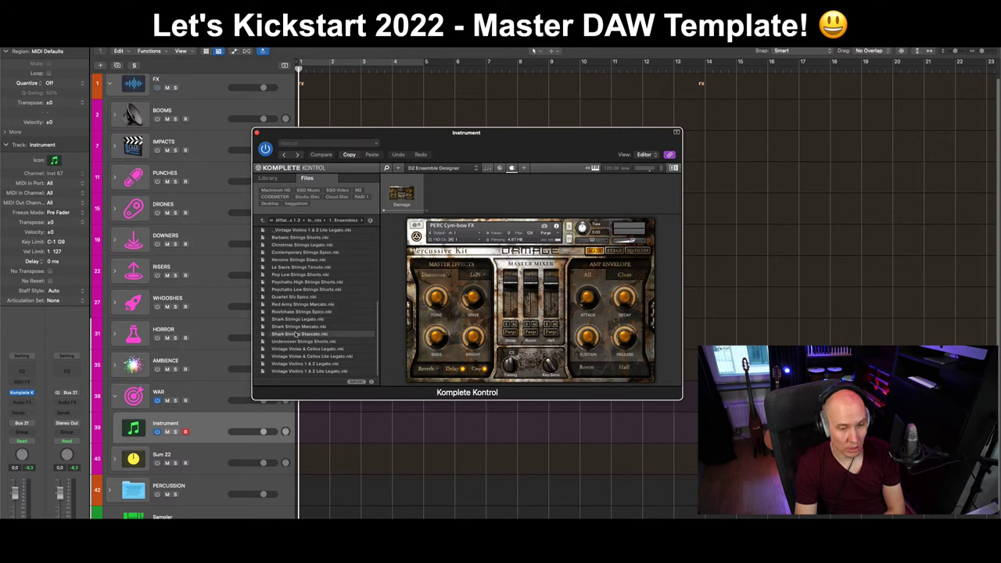
pyautogui.scroll(3, 297, 338)
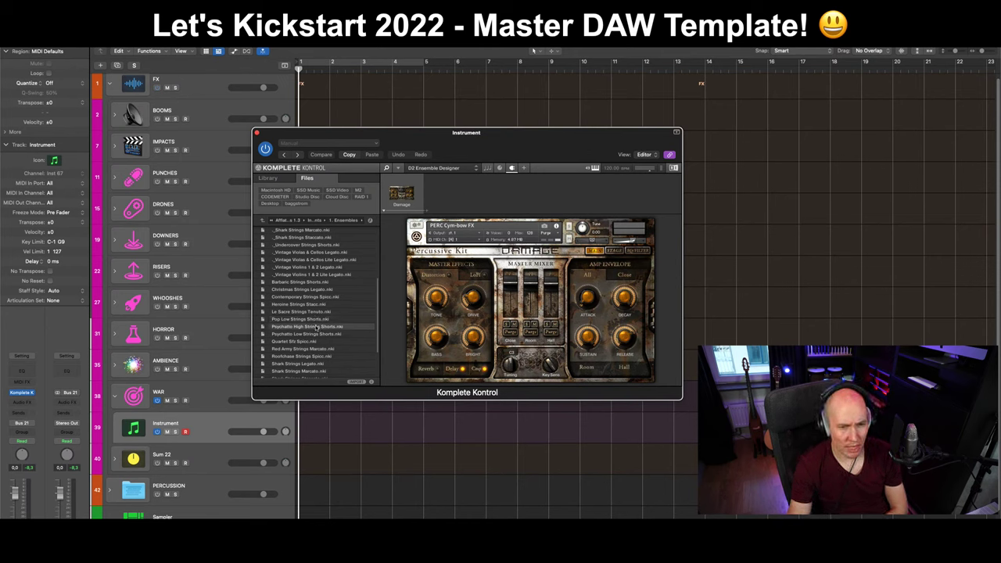
pyautogui.doubleClick(317, 334)
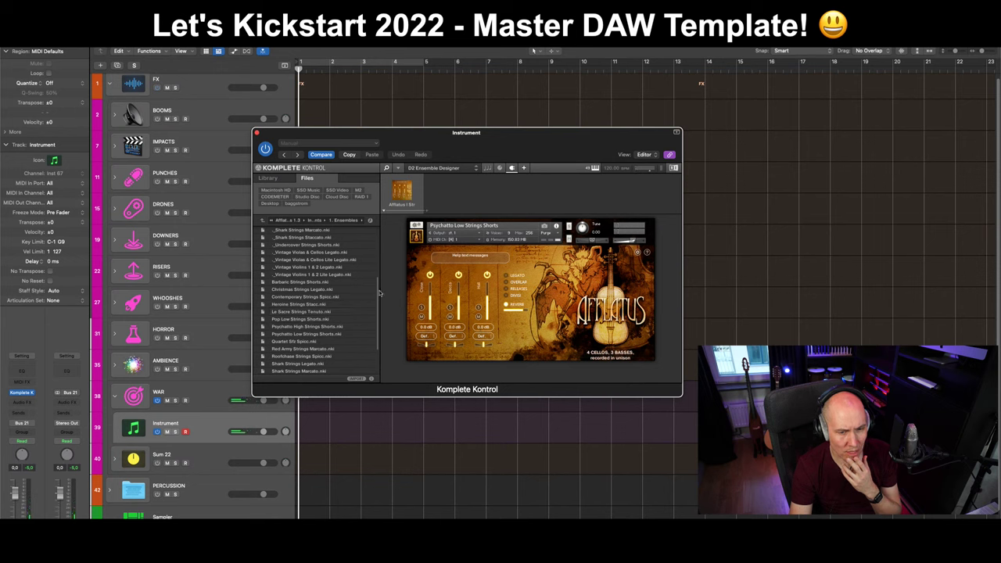
# Try to load _Barbaric Strings Shorts.nki from the Ensembles folder and return to the Afflatus Instruments folder.
pyautogui.scroll(-3, 377, 311)
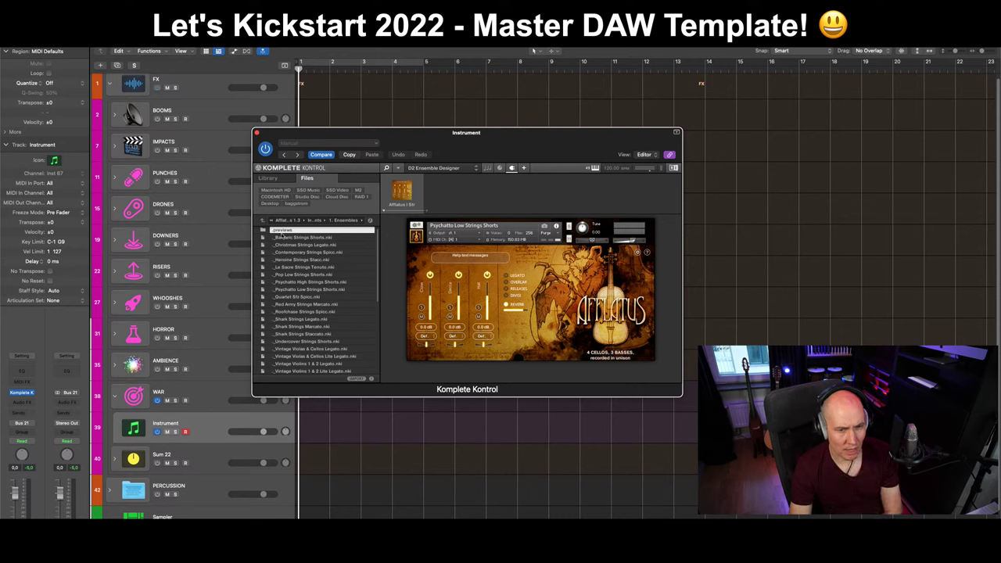
pyautogui.moveTo(345, 237); pyautogui.dragTo(463, 275)
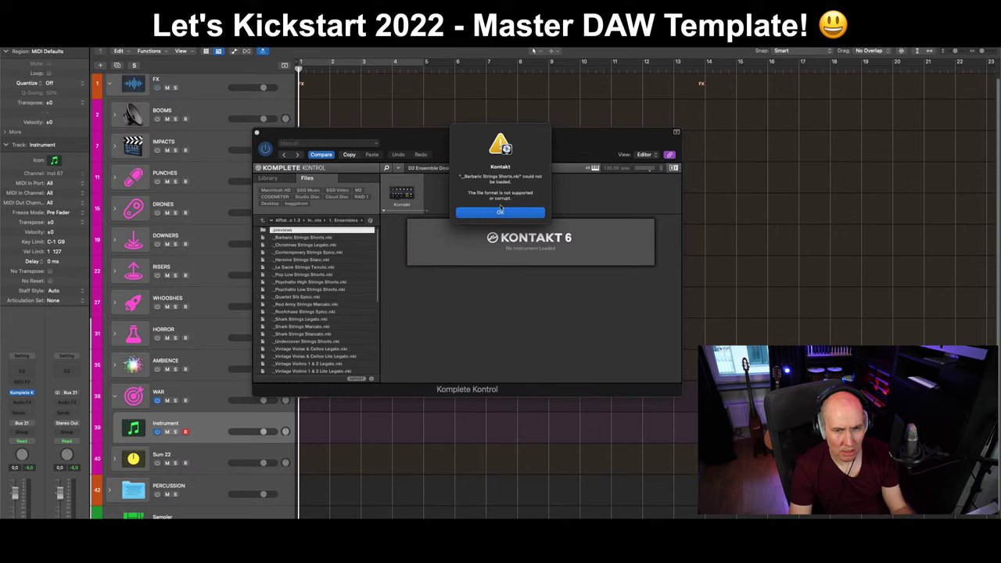
pyautogui.click(500, 212)
pyautogui.click(262, 221)
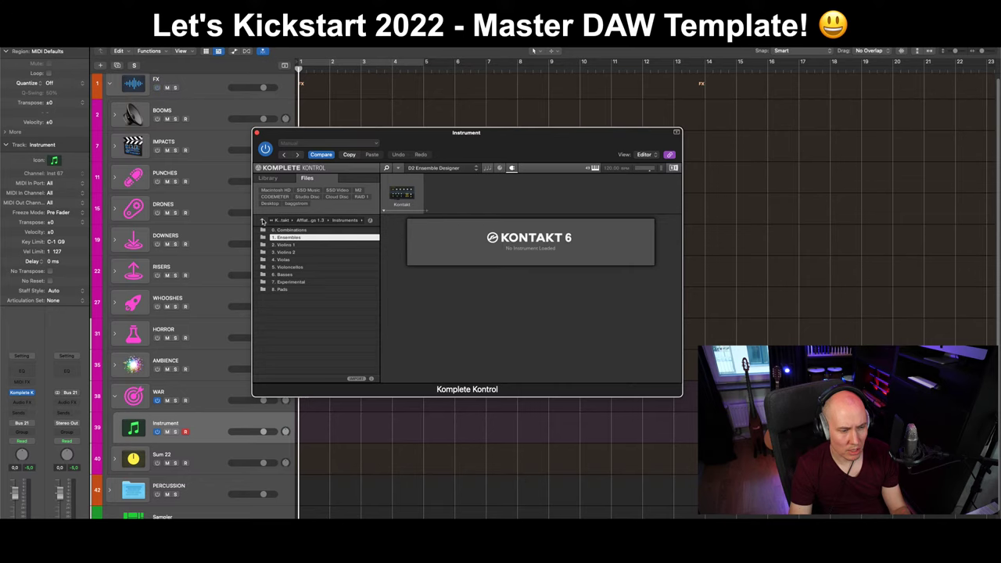
# Replace Komplete Kontrol with Omnisphere on the Instrument track in the WAR stack and dismiss the synth's start screen.
pyautogui.moveTo(497, 135); pyautogui.dragTo(552, 132)
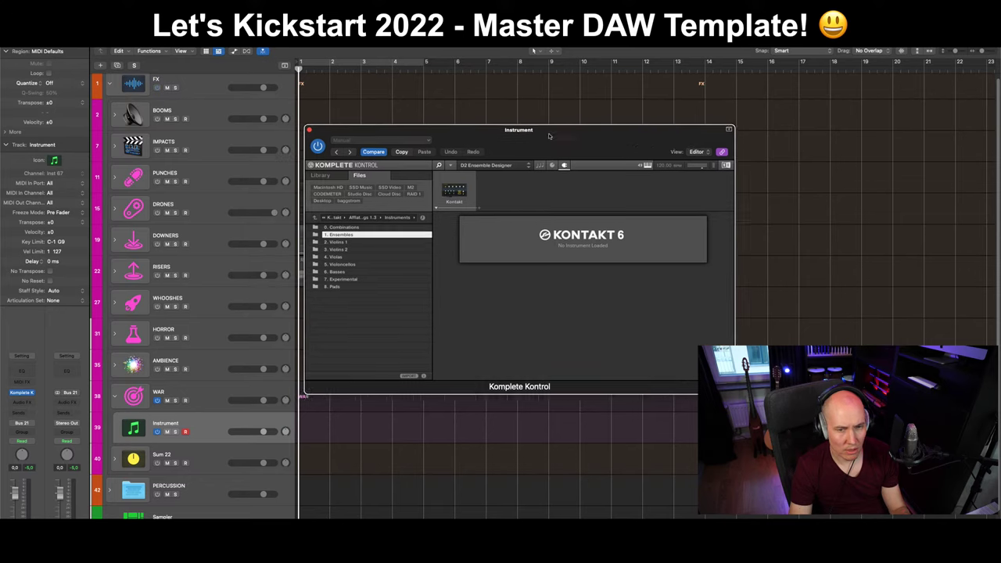
pyautogui.click(206, 423)
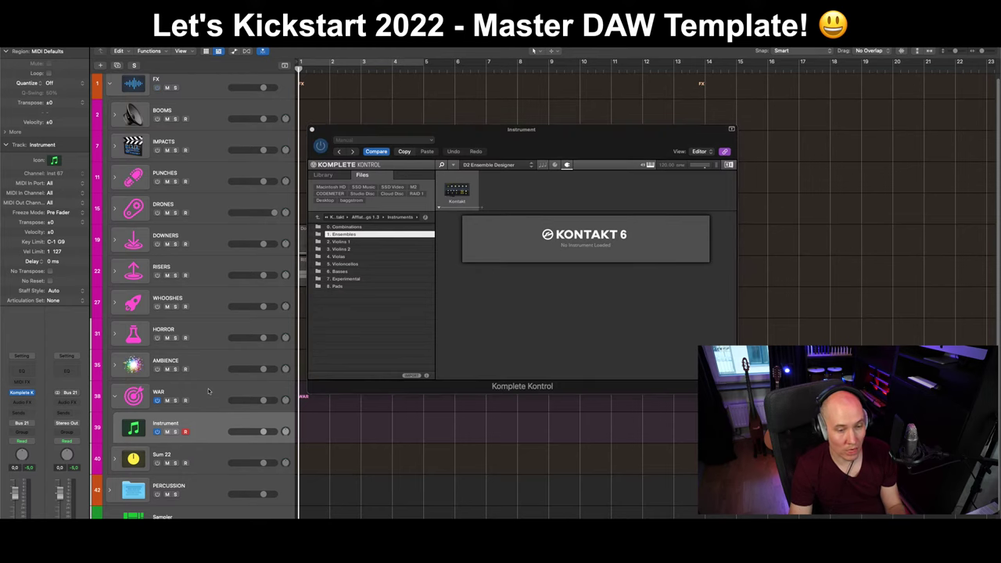
pyautogui.click(206, 395)
pyautogui.click(207, 433)
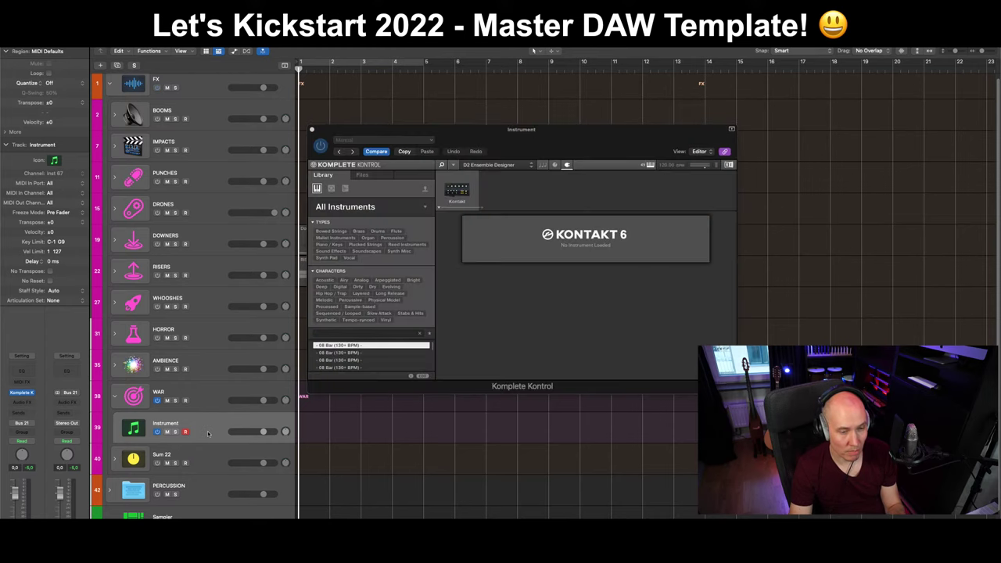
pyautogui.click(31, 392)
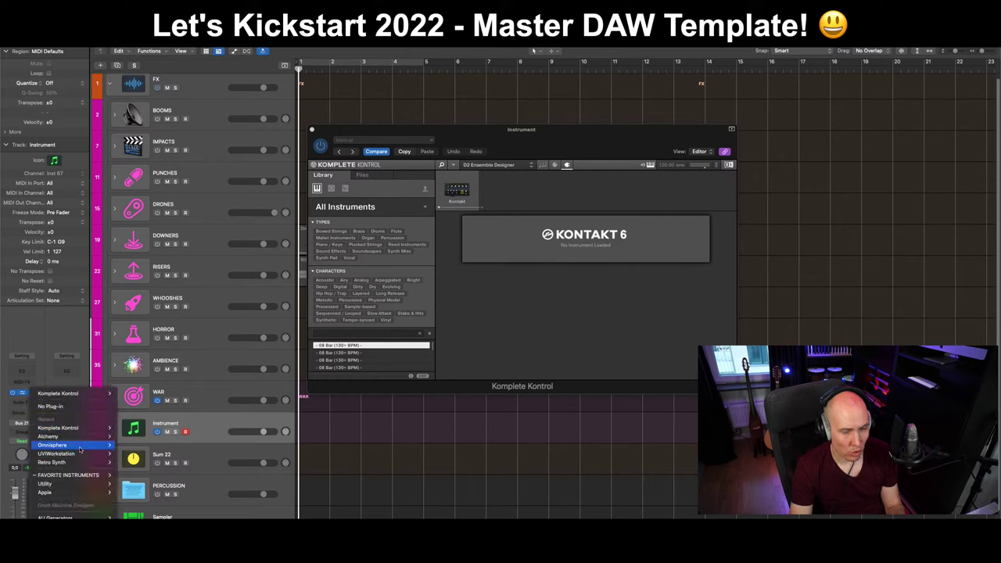
pyautogui.moveTo(79, 449)
pyautogui.click(129, 445)
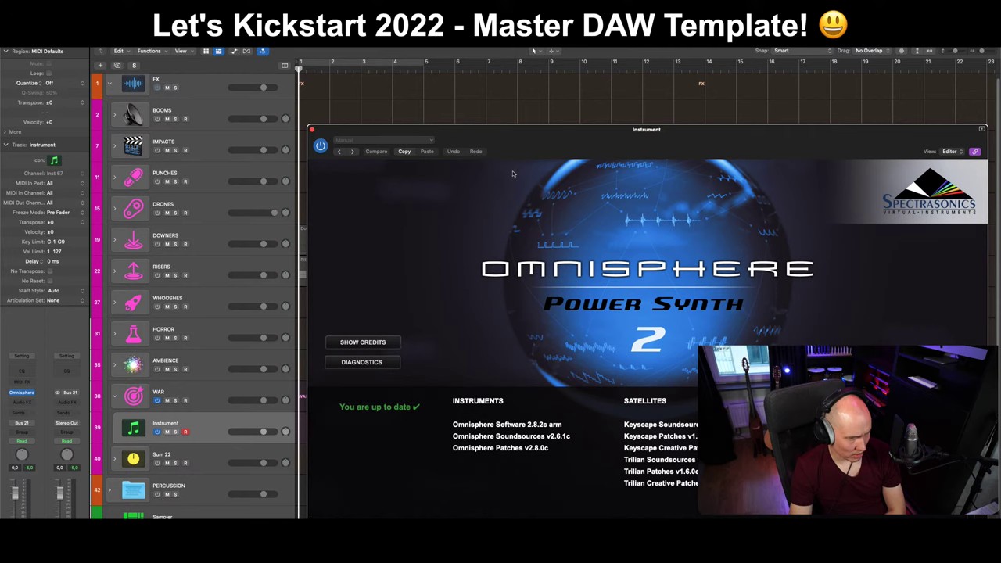
pyautogui.moveTo(720, 138); pyautogui.dragTo(588, 88)
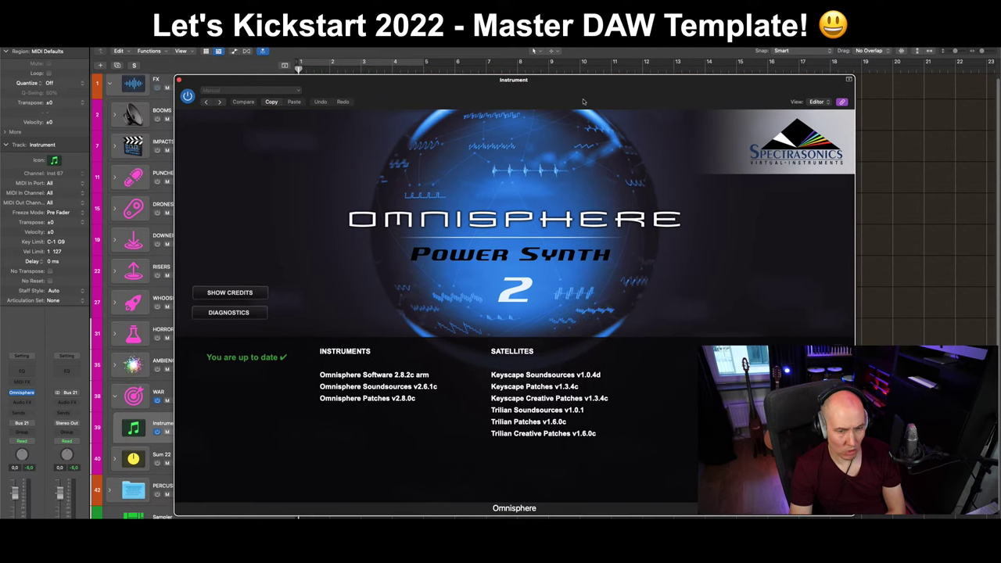
pyautogui.click(474, 219)
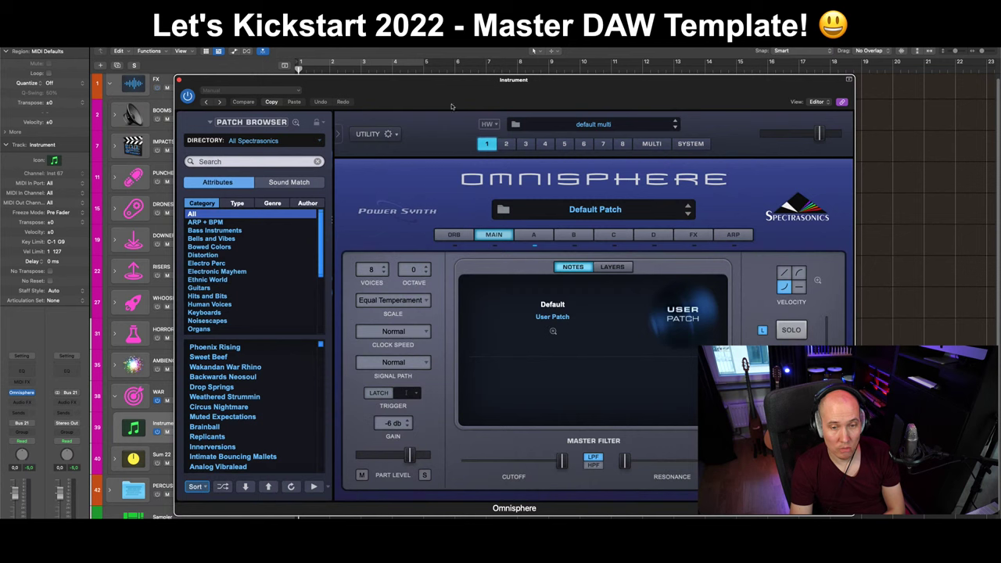
# Load the Barkcello Sustain Arco patch from Omnisphere's Bowed Colors category and close the plug-in window.
pyautogui.moveTo(466, 89); pyautogui.dragTo(460, 93)
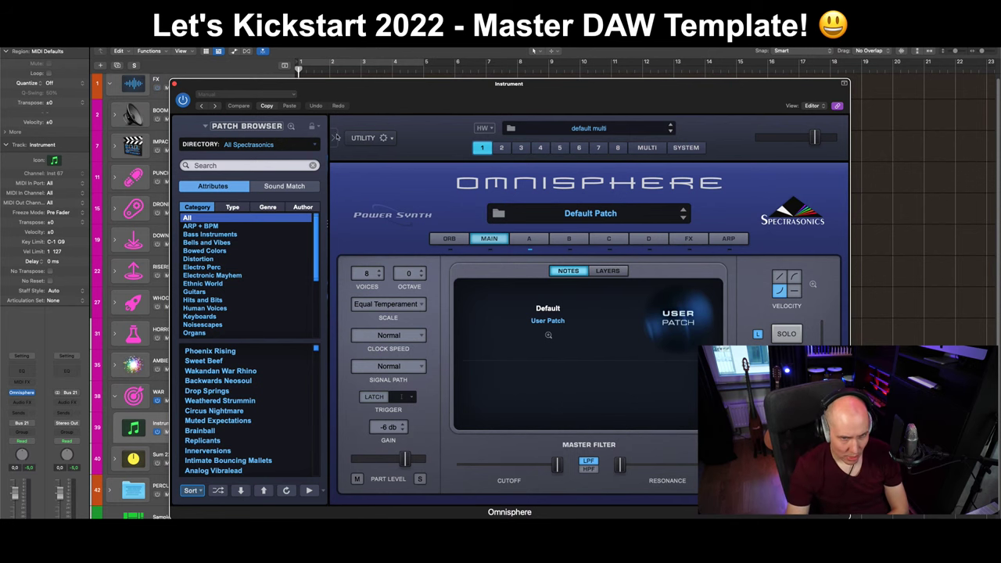
pyautogui.click(305, 127)
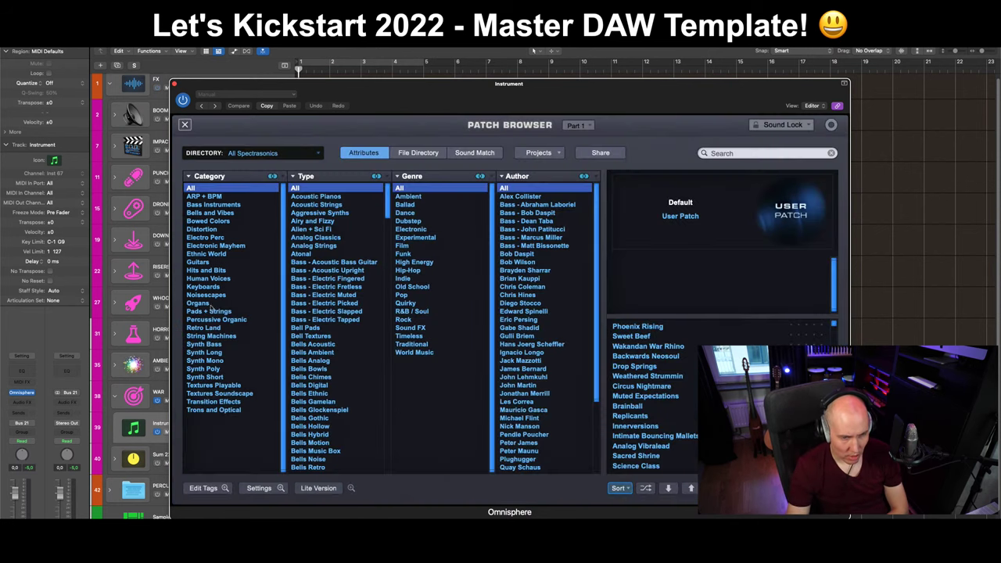
pyautogui.click(222, 222)
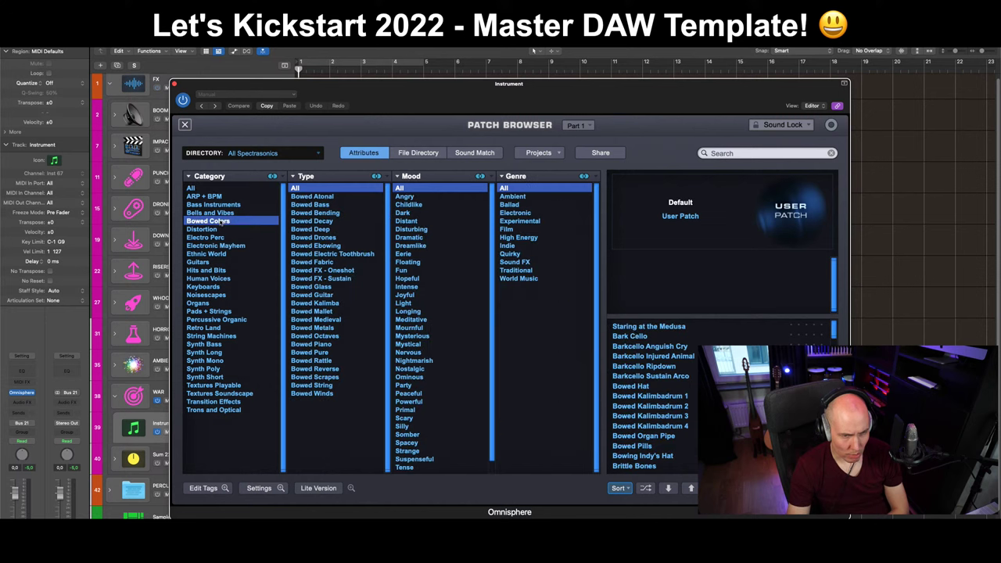
pyautogui.click(666, 377)
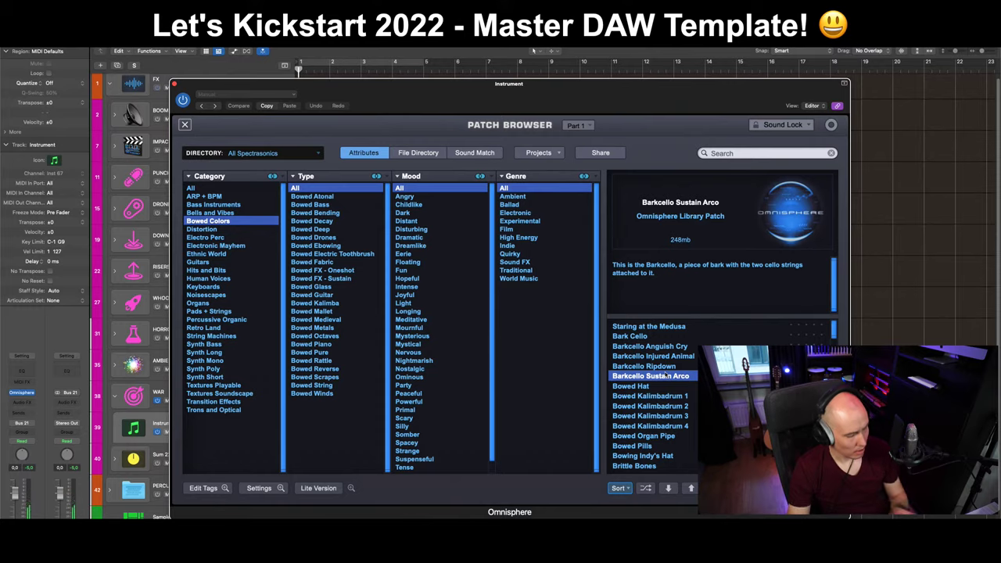
pyautogui.press('super+w')
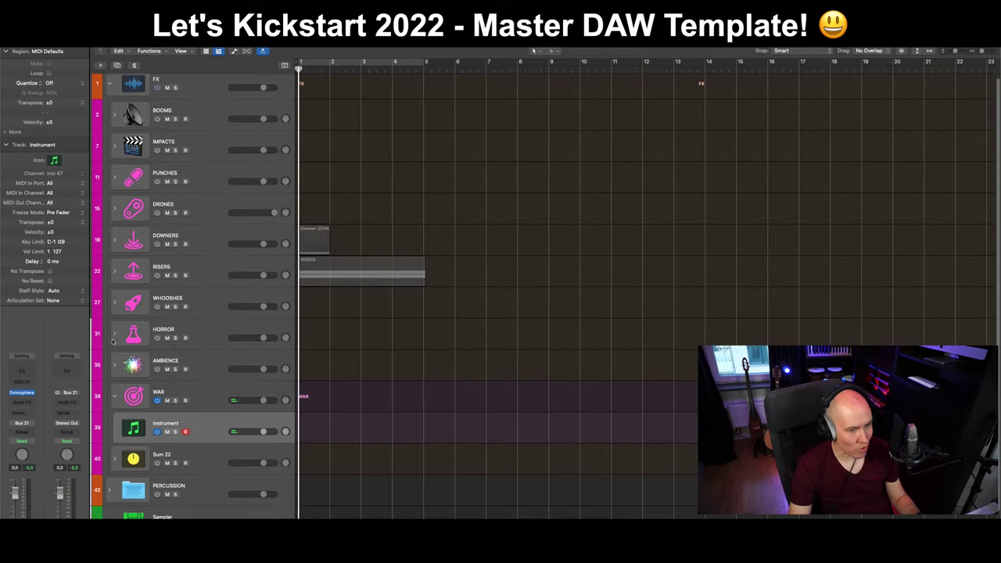
# Move the Instrument track into the HORROR stack directly below Horror (Omnisphere) and rename it Horror (Omnisphere).
pyautogui.click(114, 335)
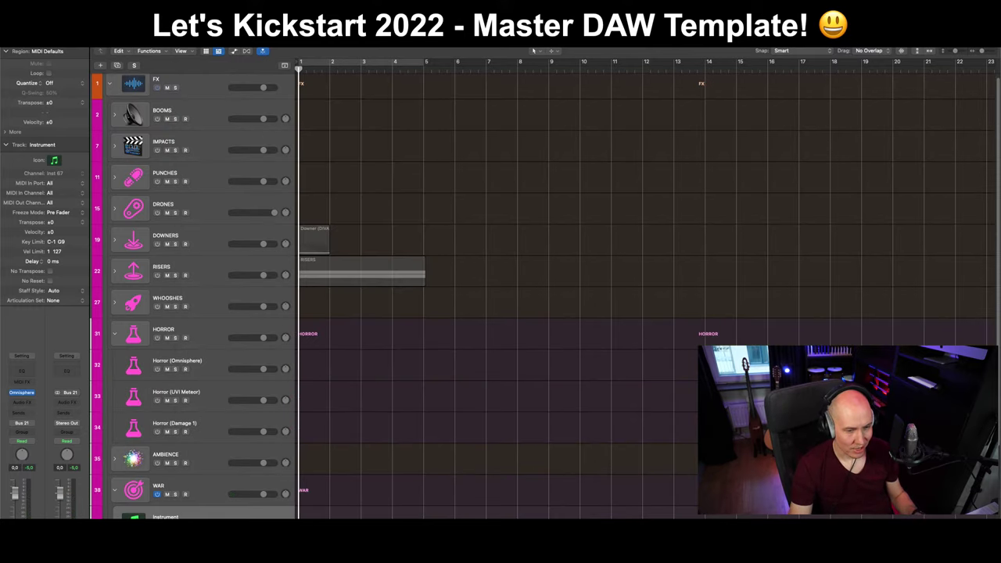
pyautogui.moveTo(223, 516); pyautogui.dragTo(209, 385)
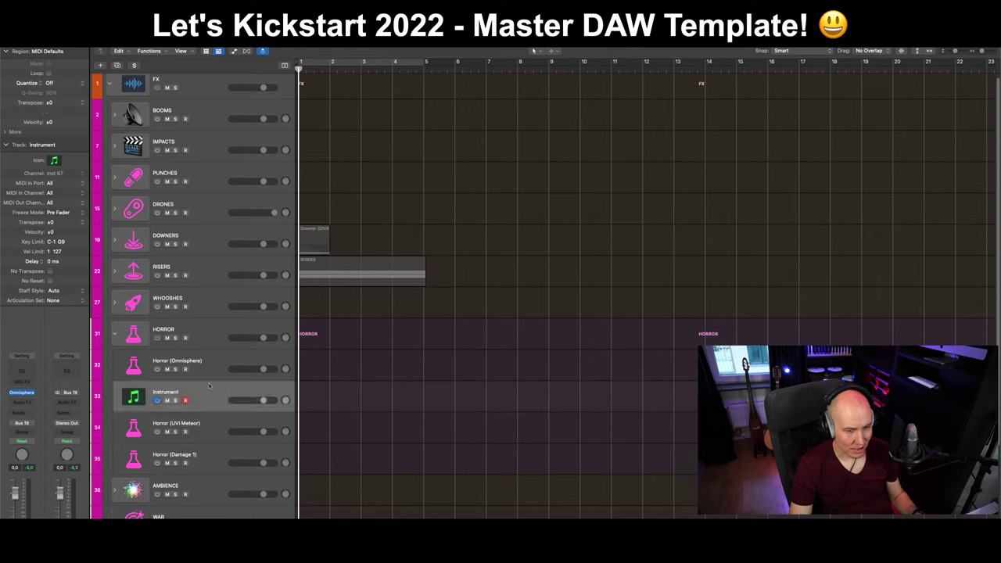
pyautogui.doubleClick(166, 391)
pyautogui.write('Ho')
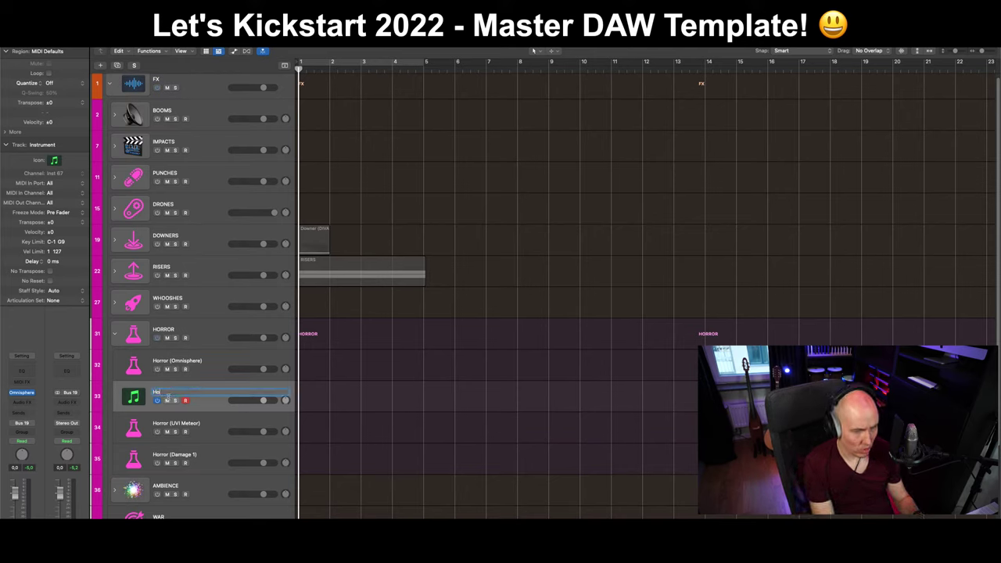
pyautogui.write('rror (Omni')
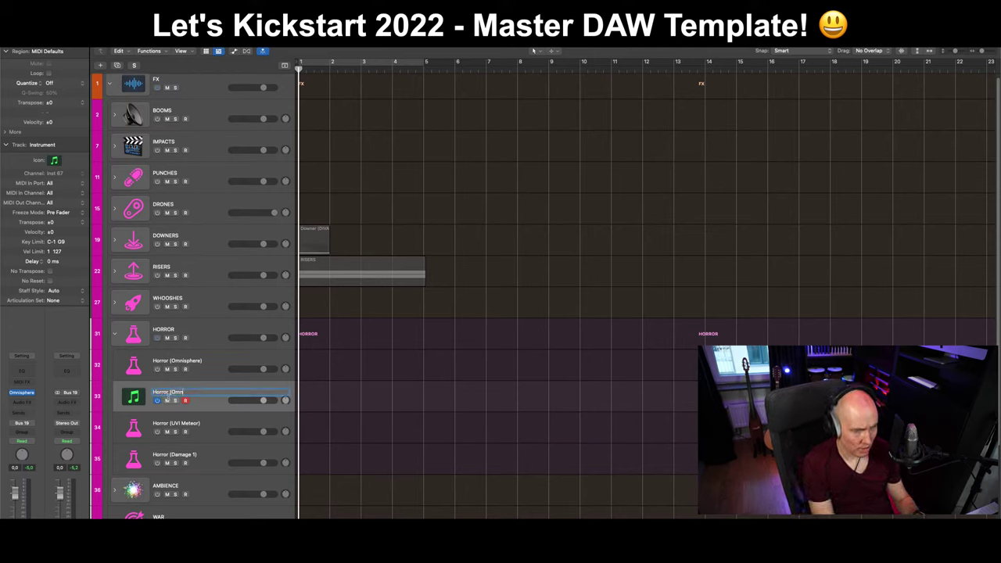
pyautogui.write('sphereE)')
pyautogui.press('Return')
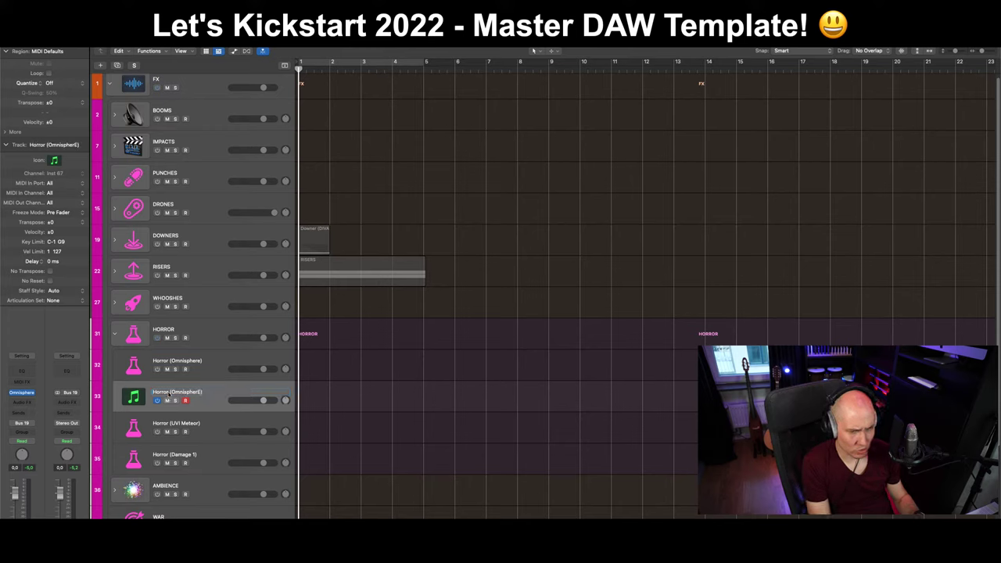
pyautogui.doubleClick(214, 393)
pyautogui.press('BackSpace')
pyautogui.press('BackSpace')
pyautogui.press('BackSpace')
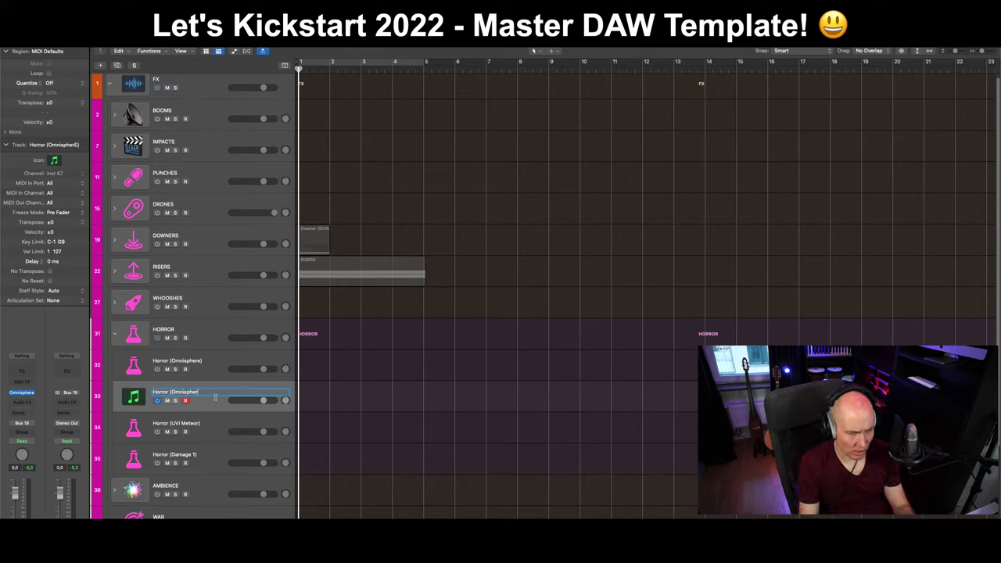
pyautogui.write('e)')
pyautogui.press('Return')
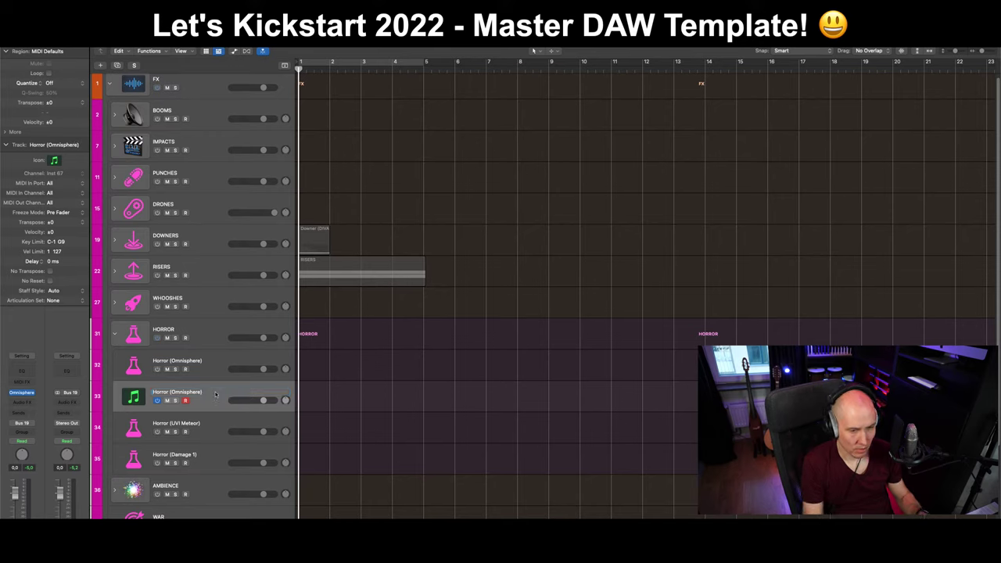
# Give the second Horror (Omnisphere) track in the HORROR stack the flask icon from the Sound Effects category and switch the track off.
pyautogui.click(144, 395)
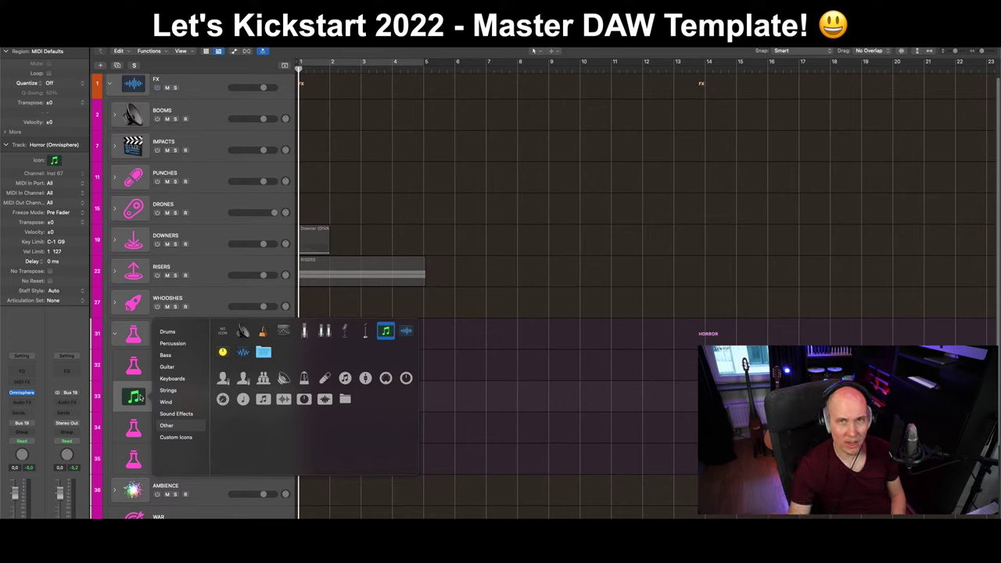
pyautogui.click(140, 398)
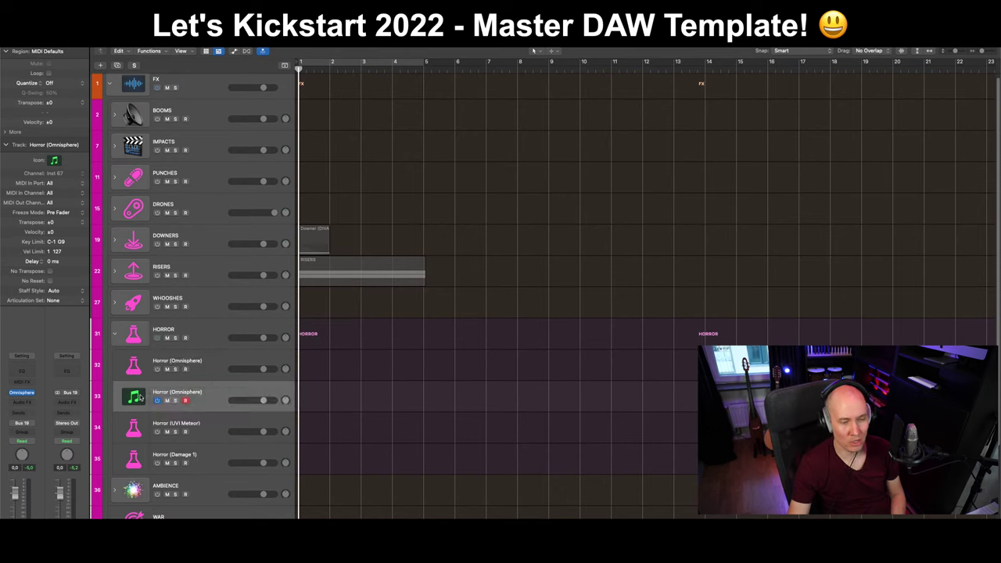
pyautogui.click(140, 398)
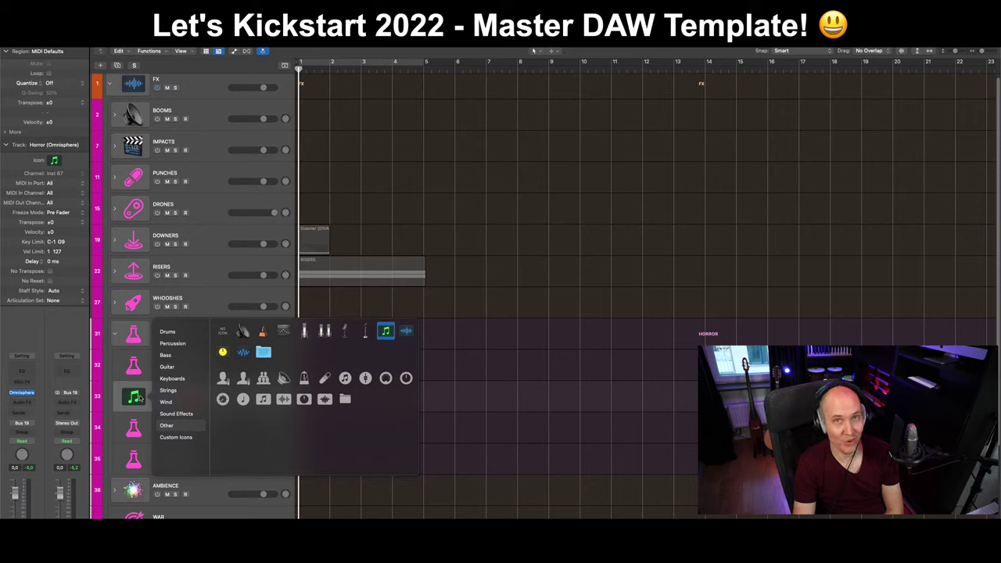
pyautogui.click(142, 398)
pyautogui.moveTo(142, 398); pyautogui.dragTo(144, 401)
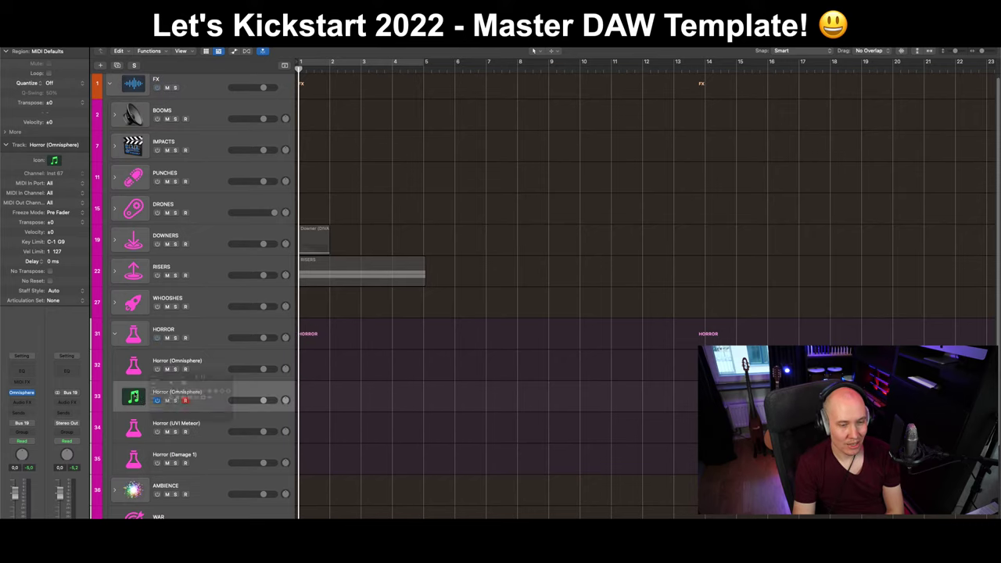
pyautogui.click(133, 396)
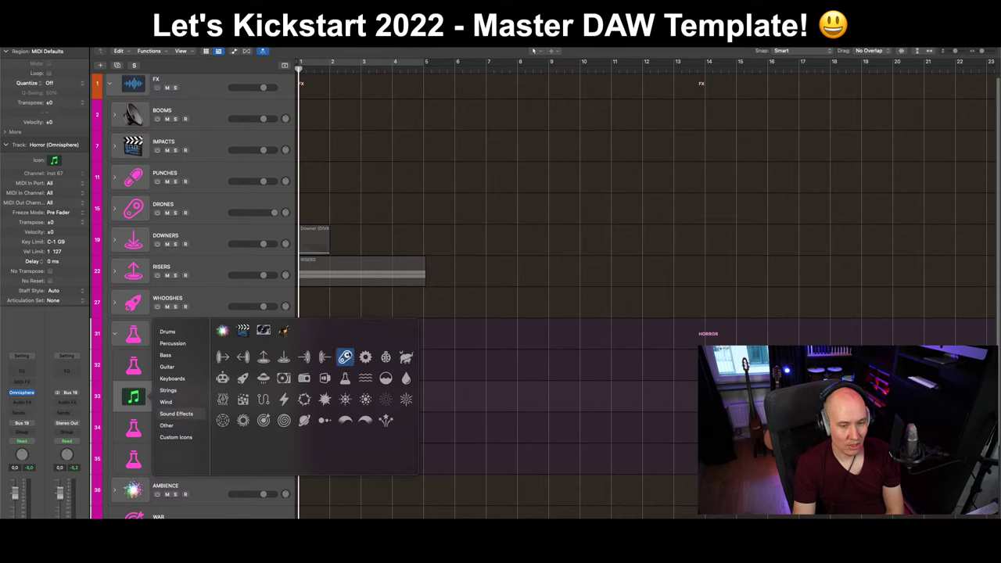
pyautogui.click(345, 378)
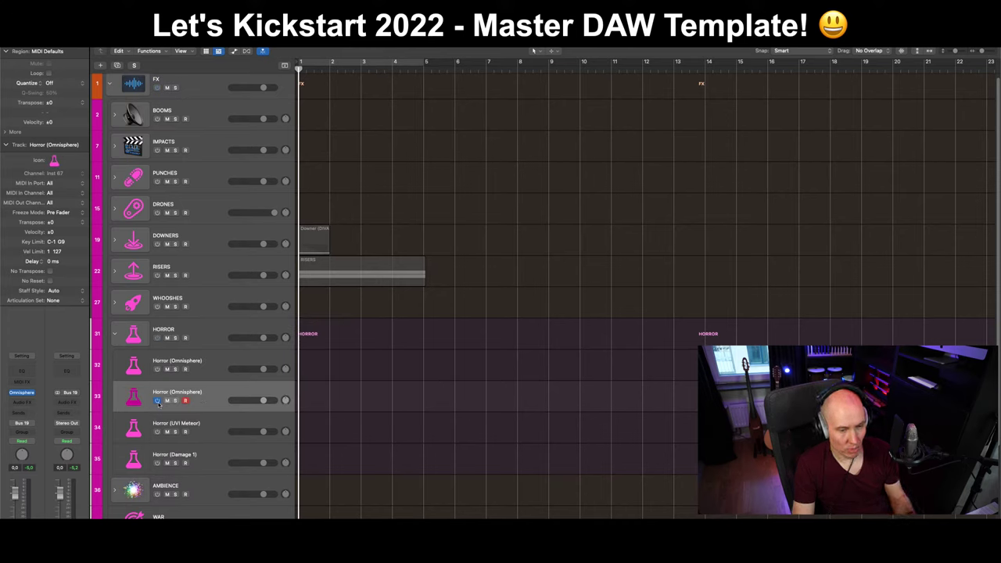
pyautogui.click(157, 402)
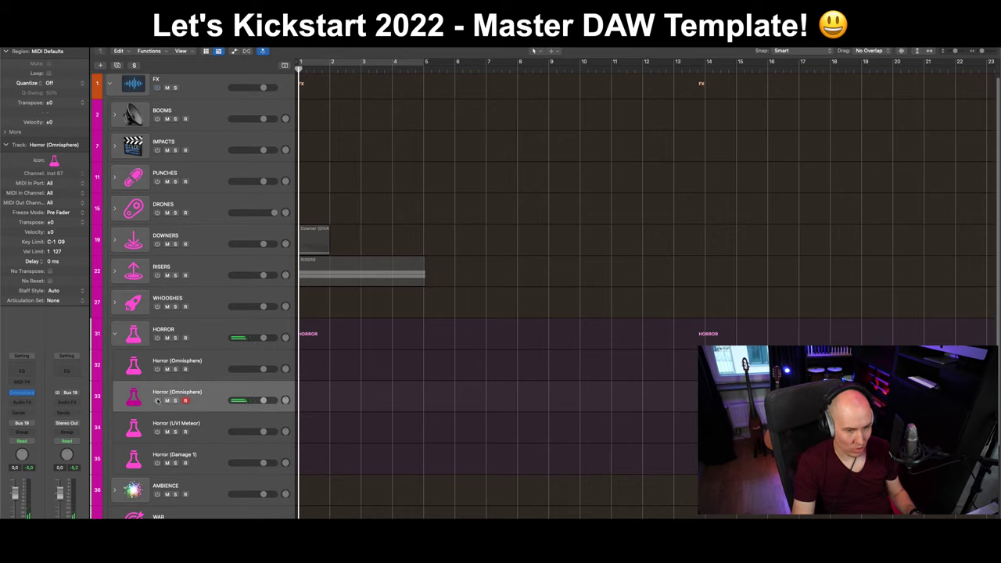
# Delete the empty WAR track from the FX stack.
pyautogui.keyDown('alt'); pyautogui.click(114, 335); pyautogui.keyUp('alt')
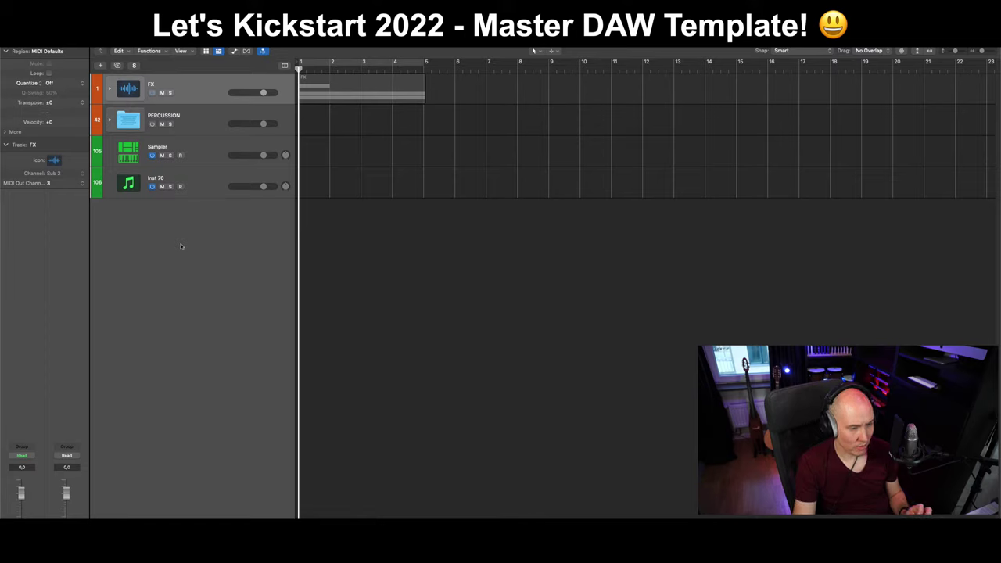
pyautogui.click(189, 121)
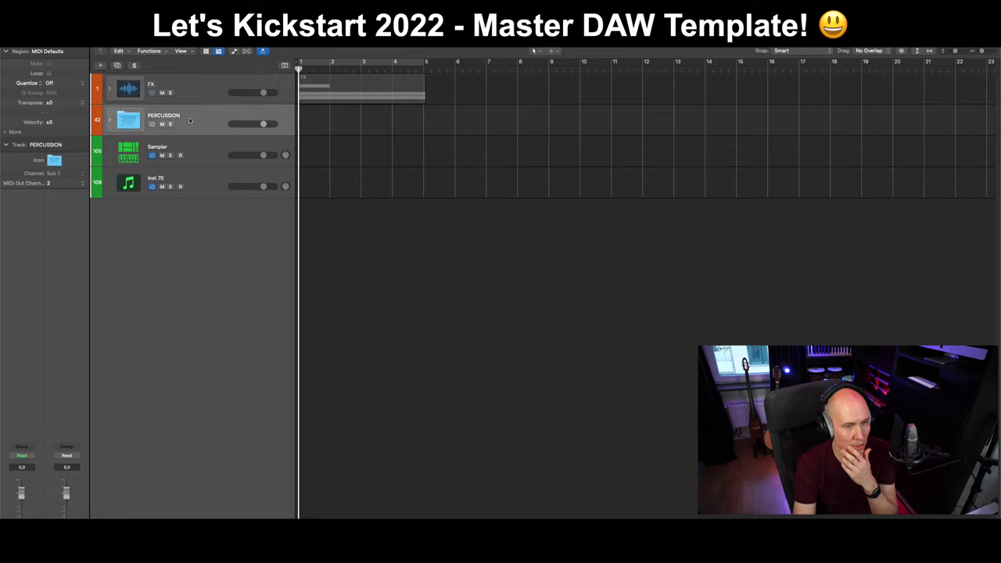
pyautogui.click(110, 121)
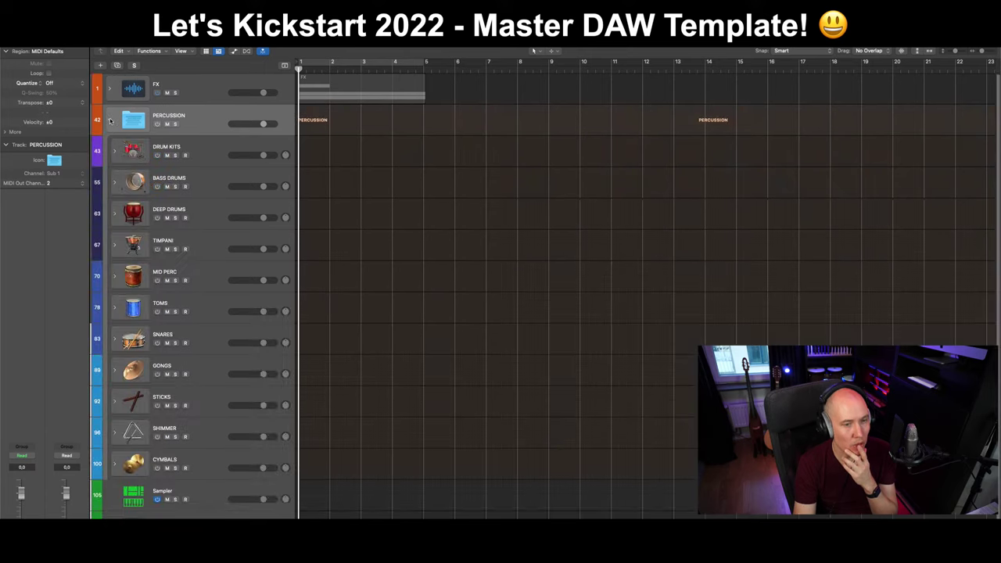
pyautogui.click(111, 120)
pyautogui.click(109, 89)
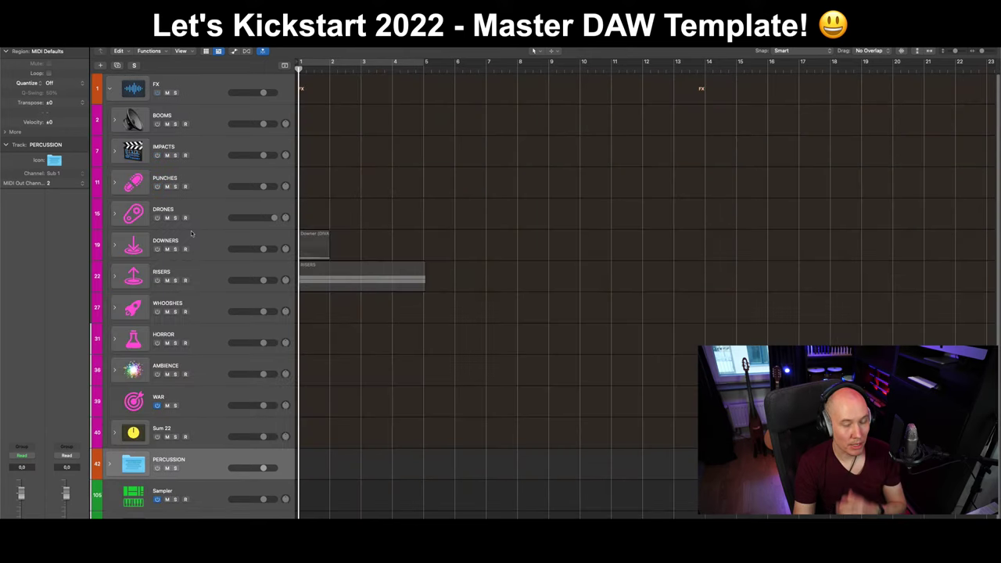
pyautogui.click(192, 412)
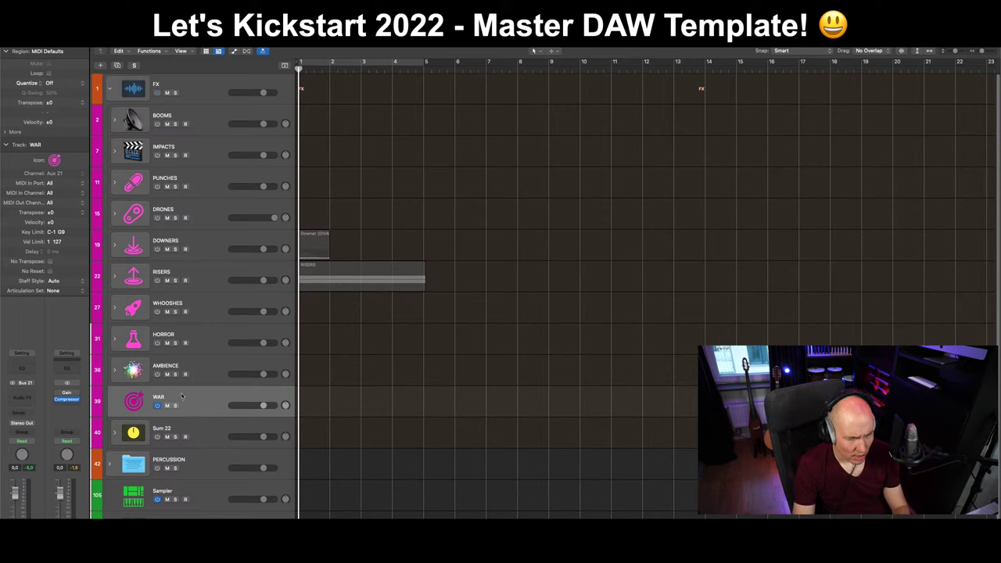
pyautogui.press('super+BackSpace')
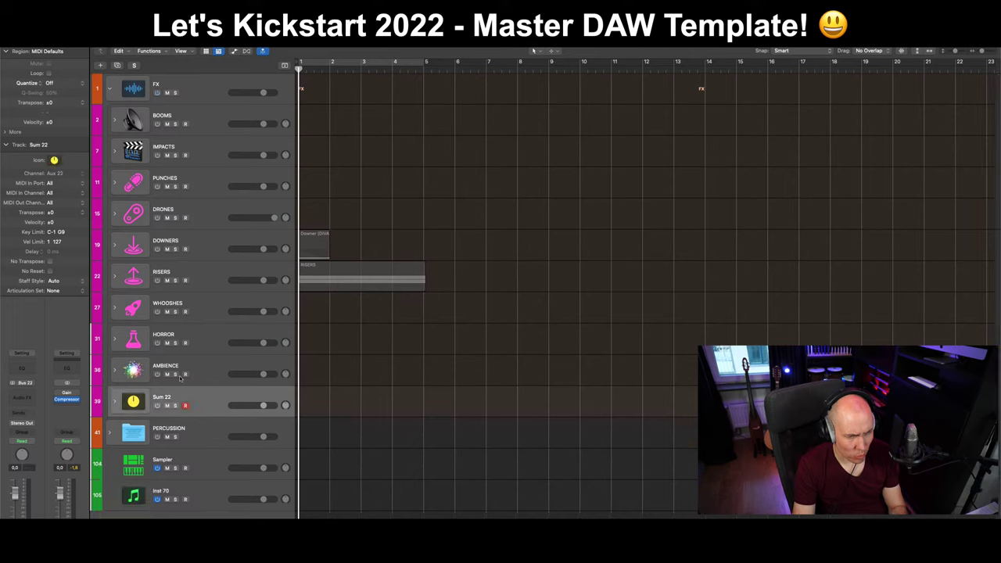
pyautogui.click(198, 341)
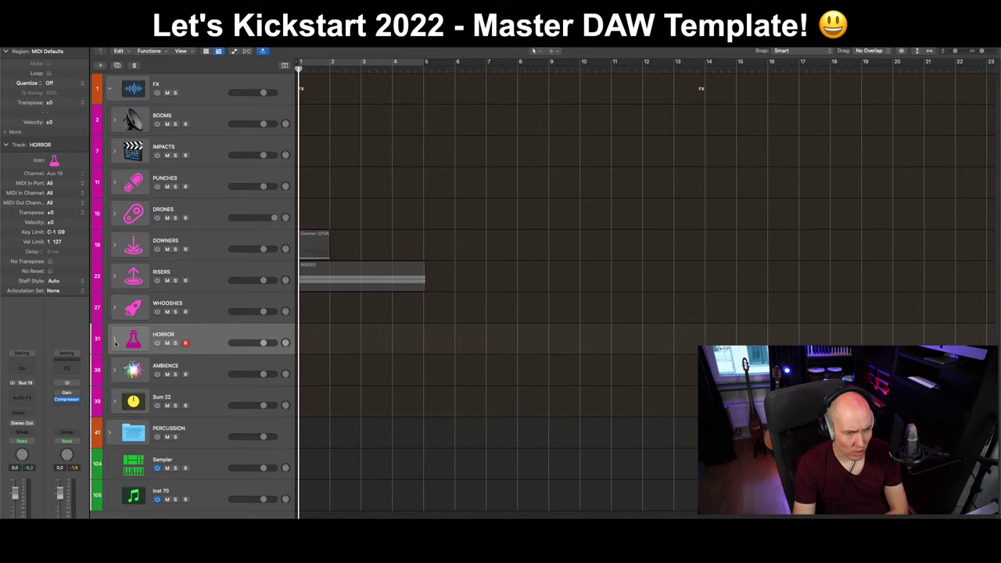
pyautogui.click(114, 342)
pyautogui.click(114, 342)
pyautogui.click(211, 363)
pyautogui.click(206, 389)
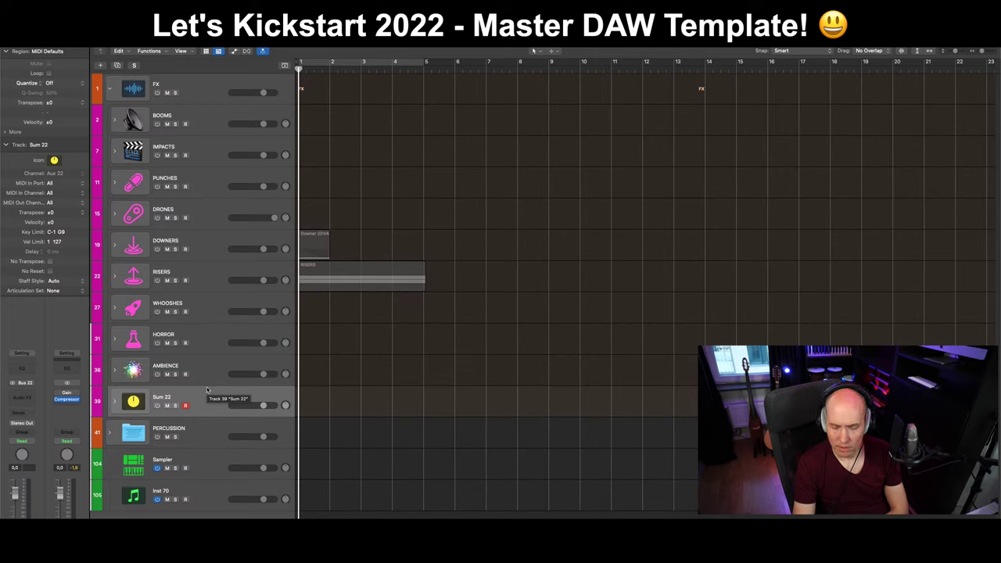
# Switch on the Whoosh (Atlantica) track in the WHOOSHES stack and show the file browser in its Komplete Kontrol plug-in.
pyautogui.click(116, 307)
pyautogui.click(218, 391)
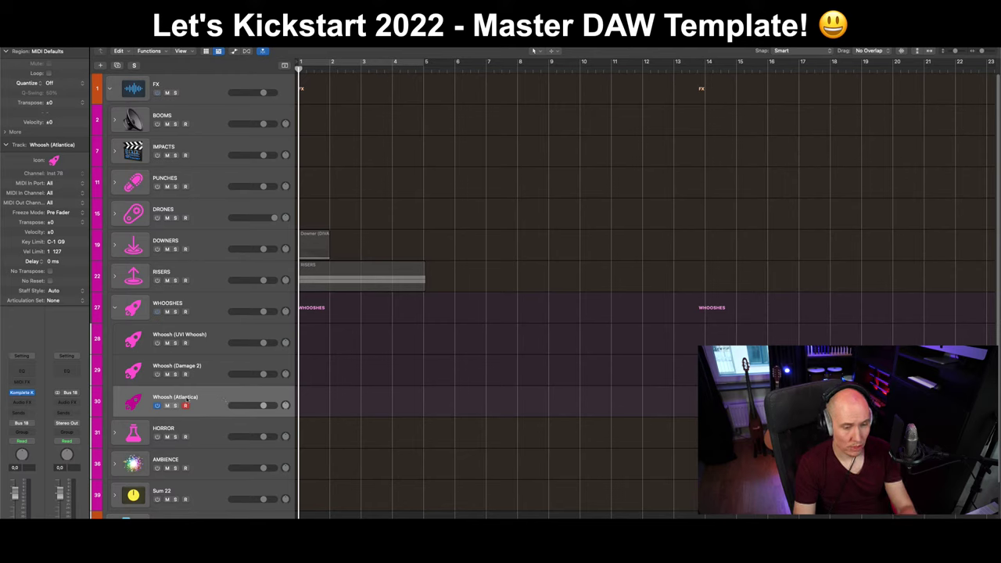
pyautogui.click(157, 406)
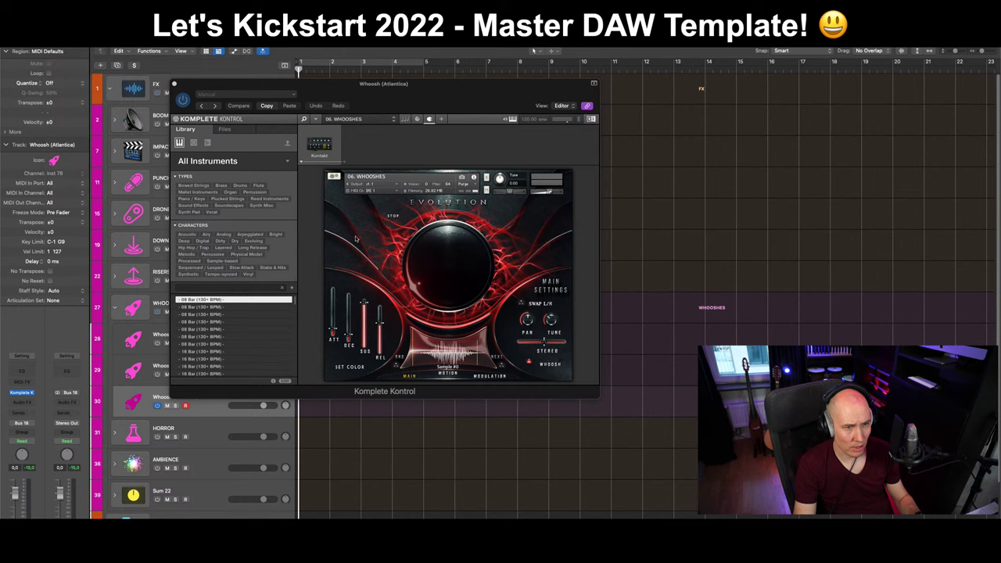
pyautogui.moveTo(367, 84); pyautogui.dragTo(463, 85)
pyautogui.click(323, 131)
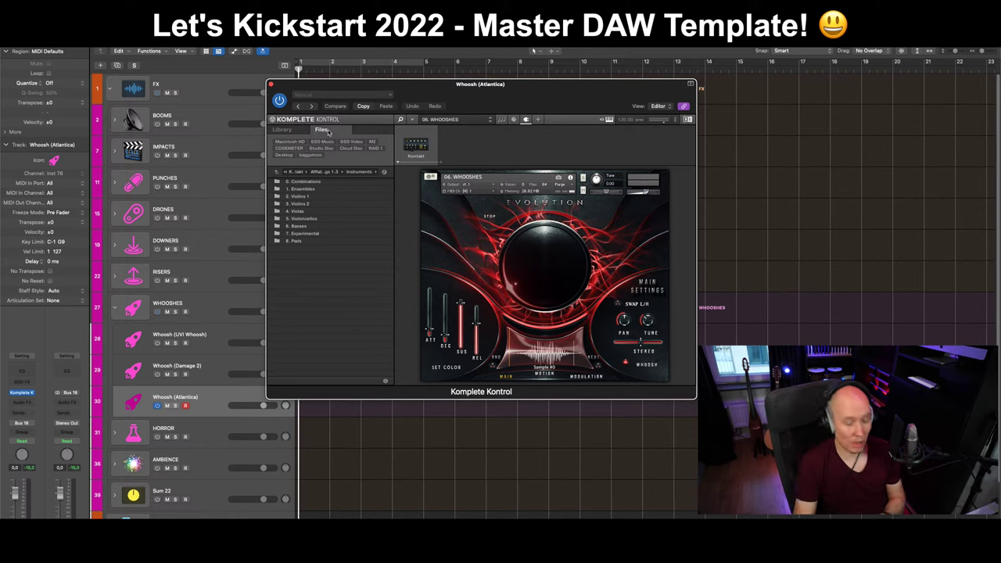
pyautogui.click(213, 405)
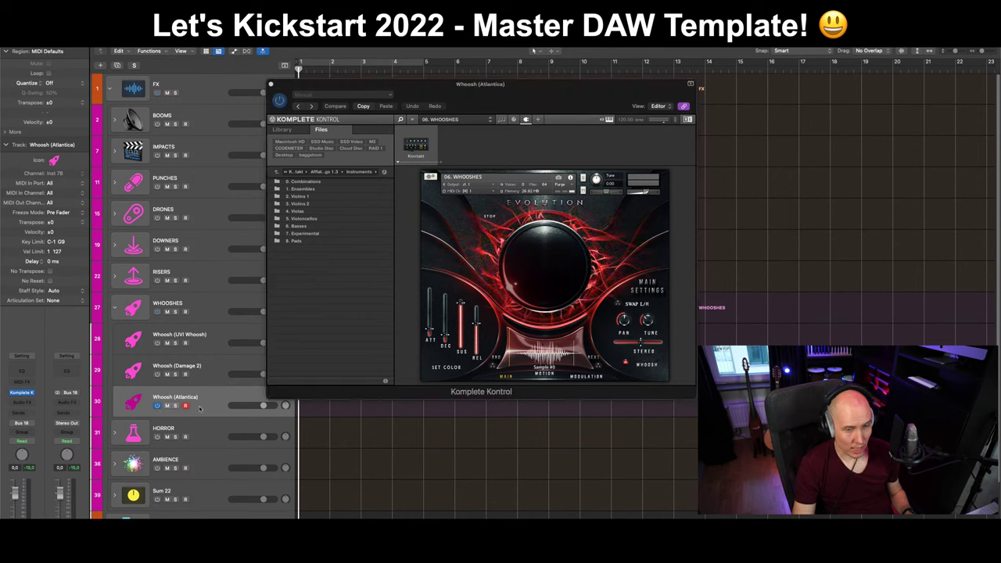
pyautogui.click(459, 94)
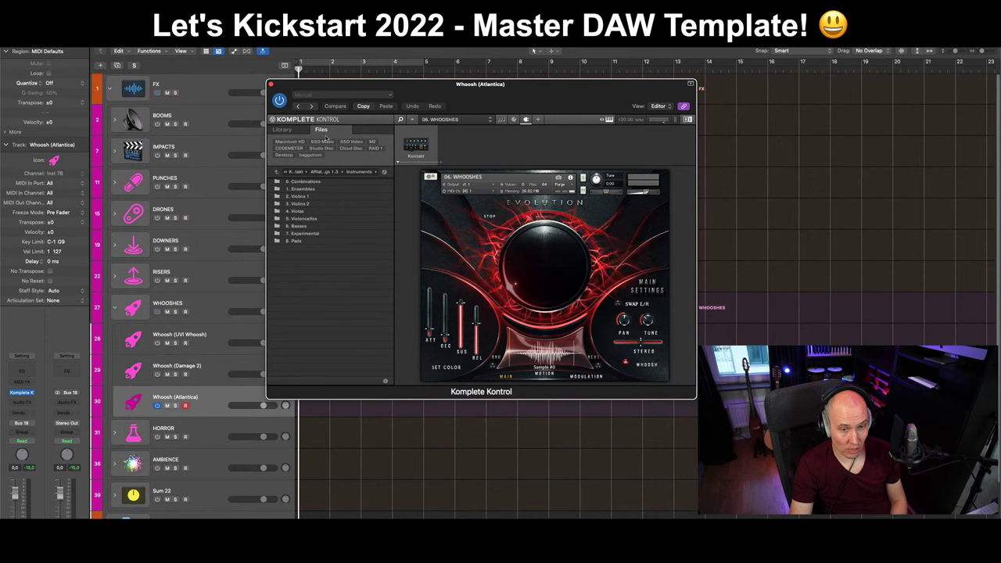
# Browse the Kontakt library files to the Instruments folder of Evolution Atlantica.
pyautogui.click(276, 171)
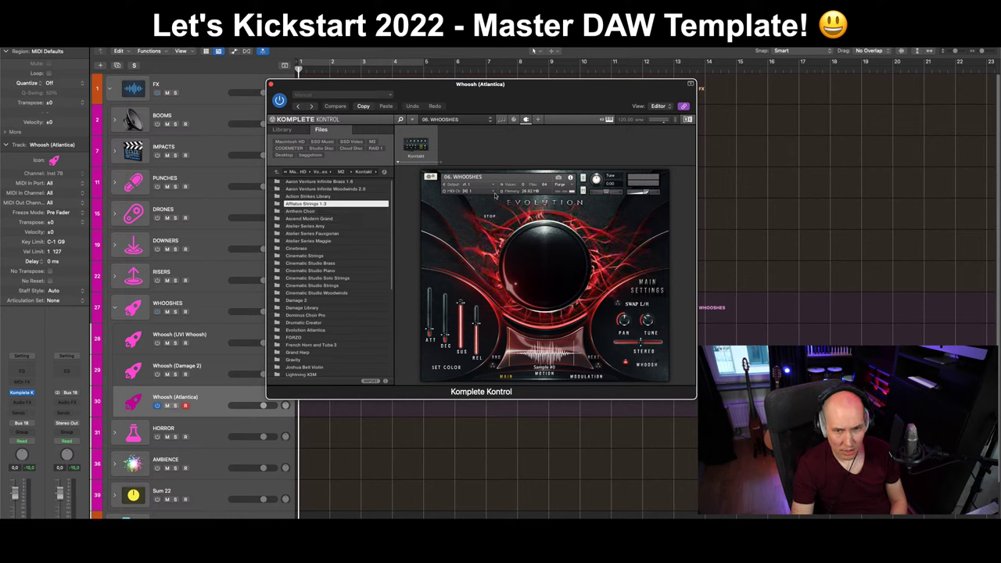
pyautogui.doubleClick(305, 329)
pyautogui.doubleClick(302, 204)
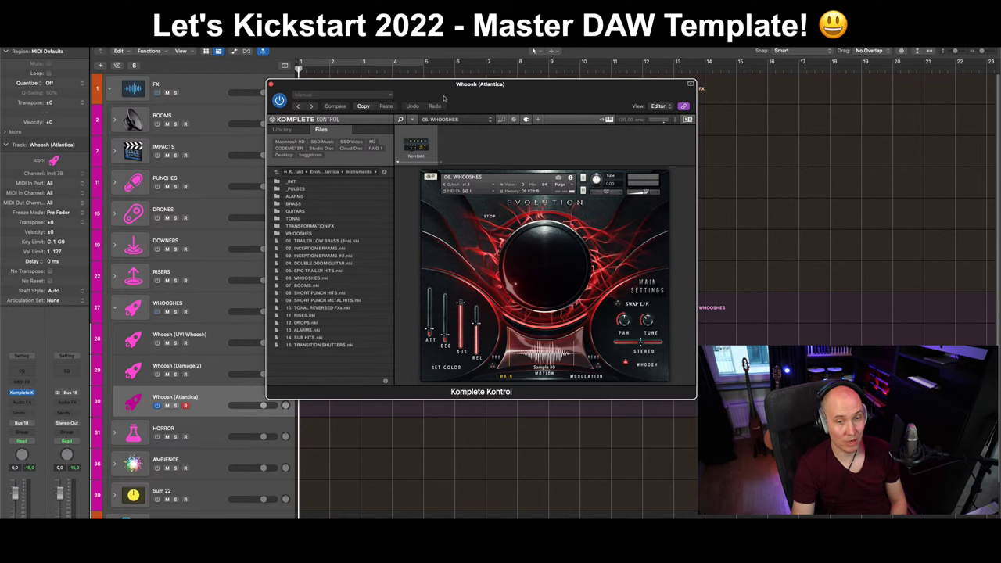
pyautogui.moveTo(465, 94); pyautogui.dragTo(438, 114)
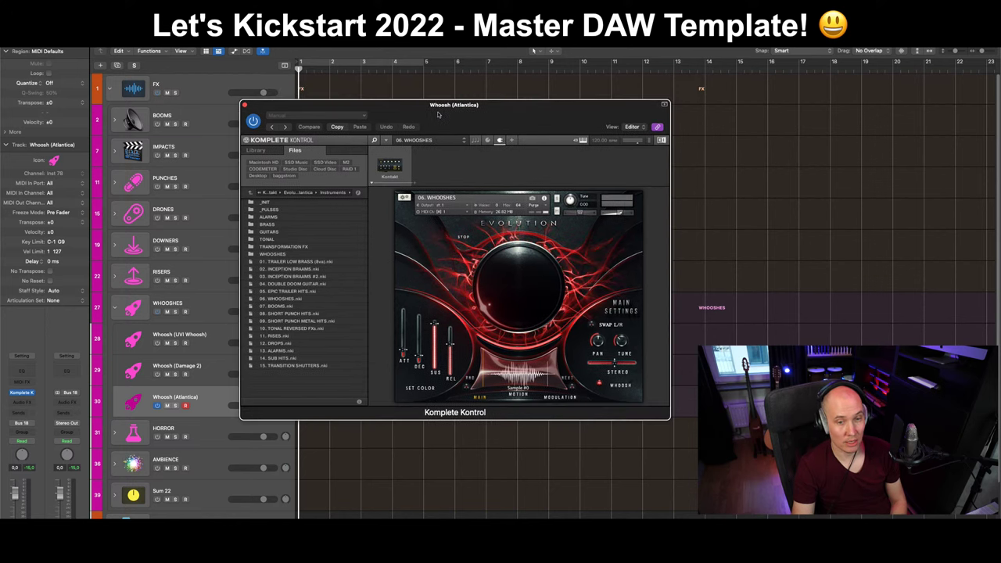
# Switch on the Whoosh (Damage 2) track and examine its Damage 2 preset categories, source sounds and the plug-in's file browser.
pyautogui.click(212, 370)
pyautogui.click(158, 375)
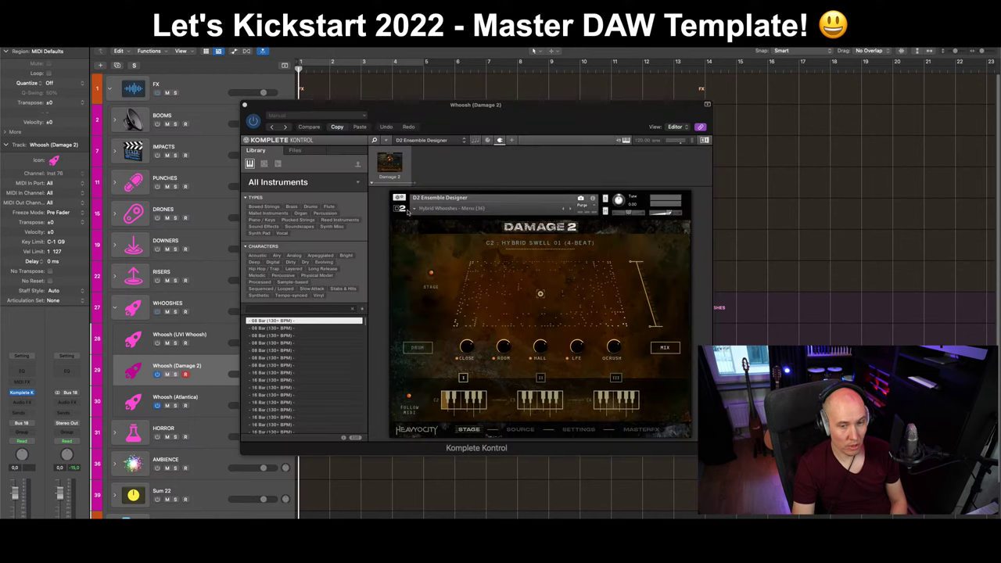
pyautogui.click(414, 209)
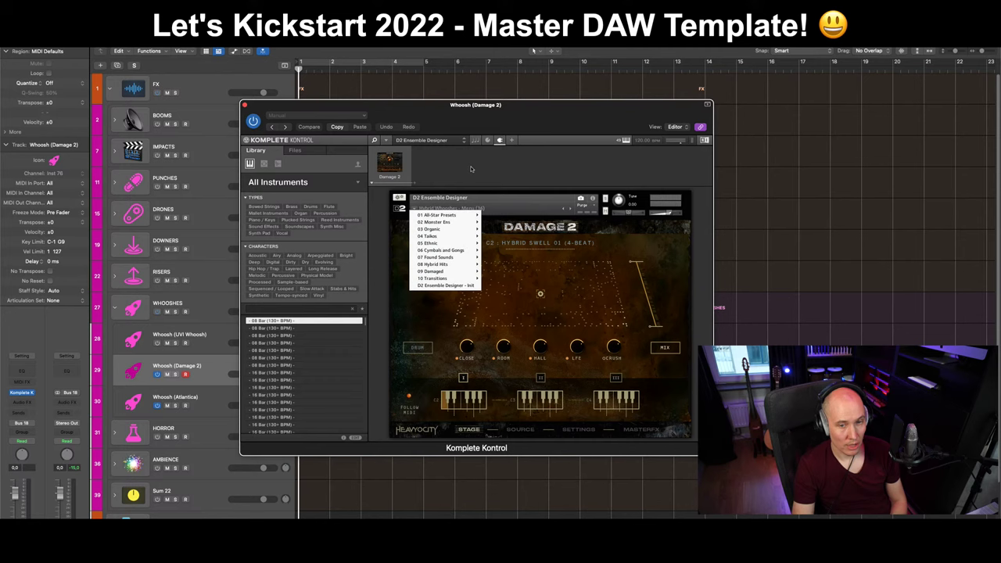
pyautogui.click(216, 397)
pyautogui.click(216, 334)
pyautogui.click(215, 366)
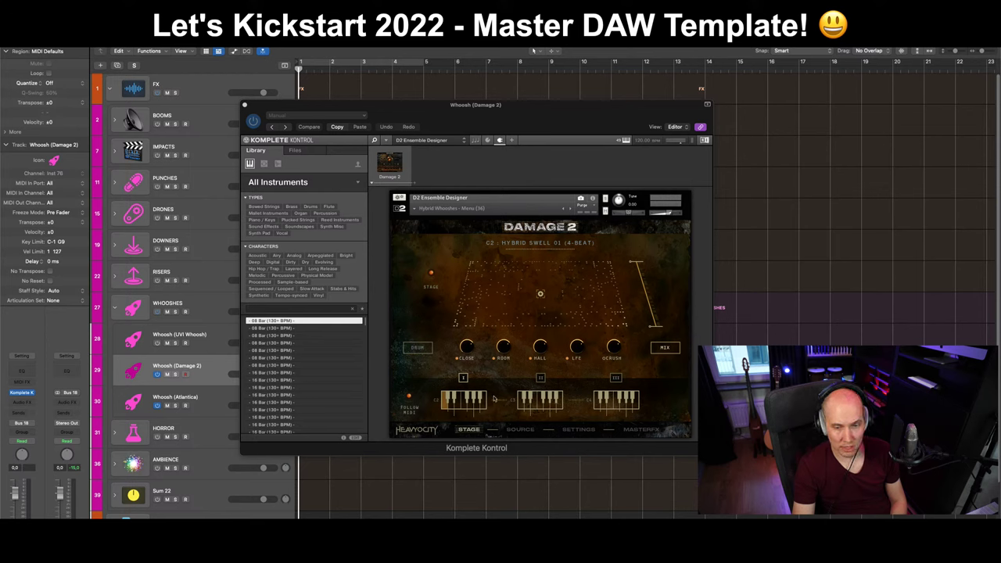
pyautogui.click(520, 429)
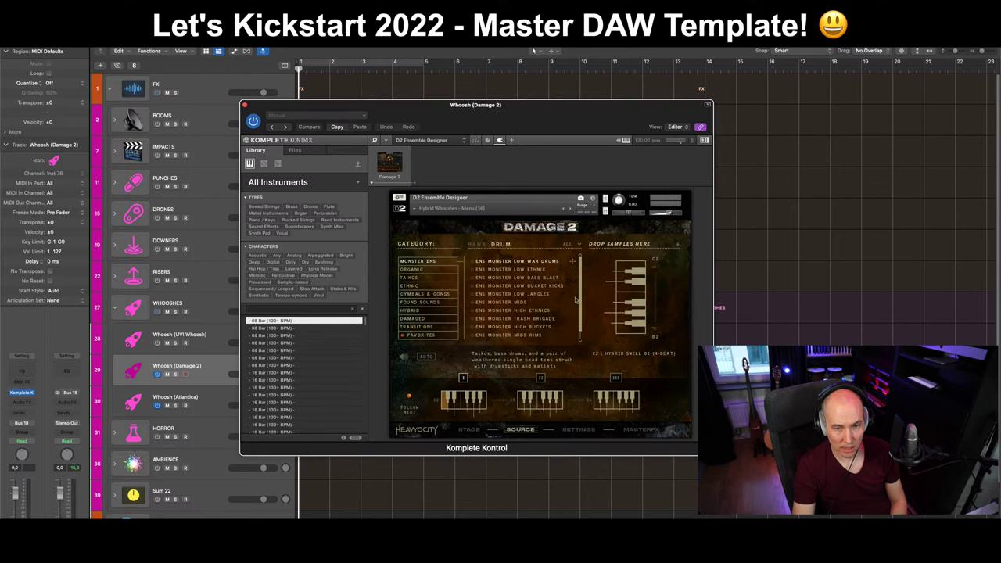
pyautogui.click(468, 430)
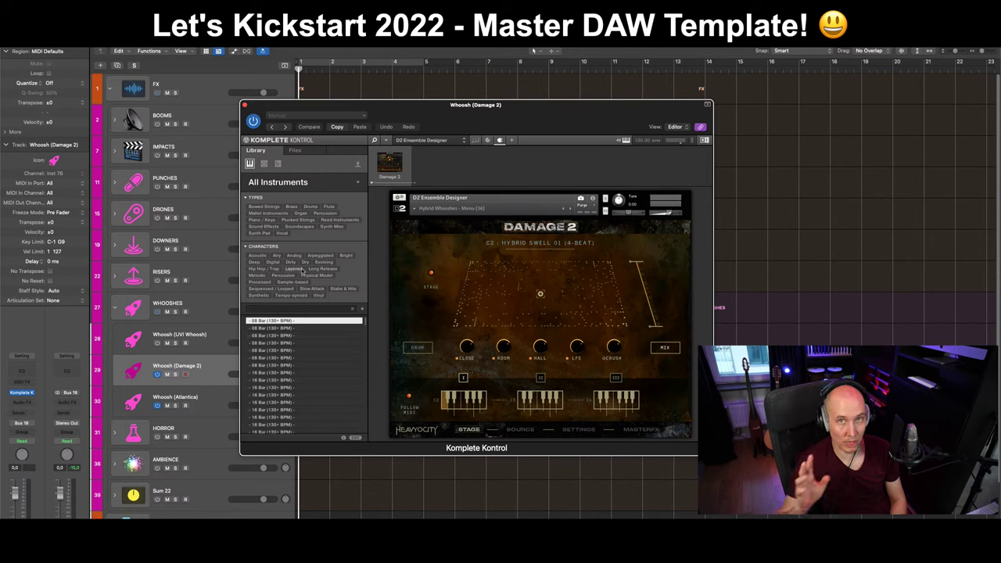
pyautogui.click(295, 149)
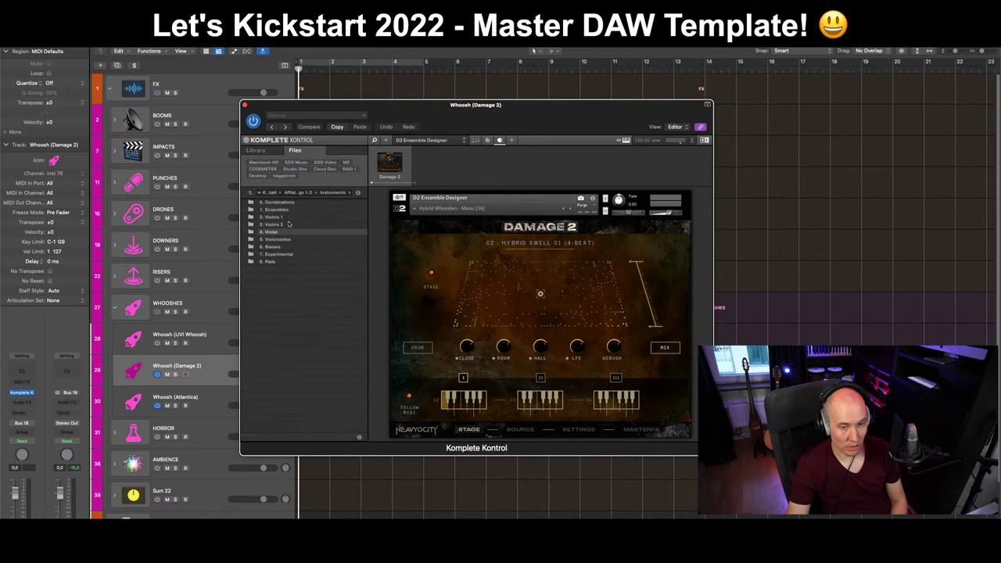
# Switch off the Whoosh (Damage 2) and Whoosh (Atlantica) tracks and collapse the WHOOSHES stack.
pyautogui.click(199, 368)
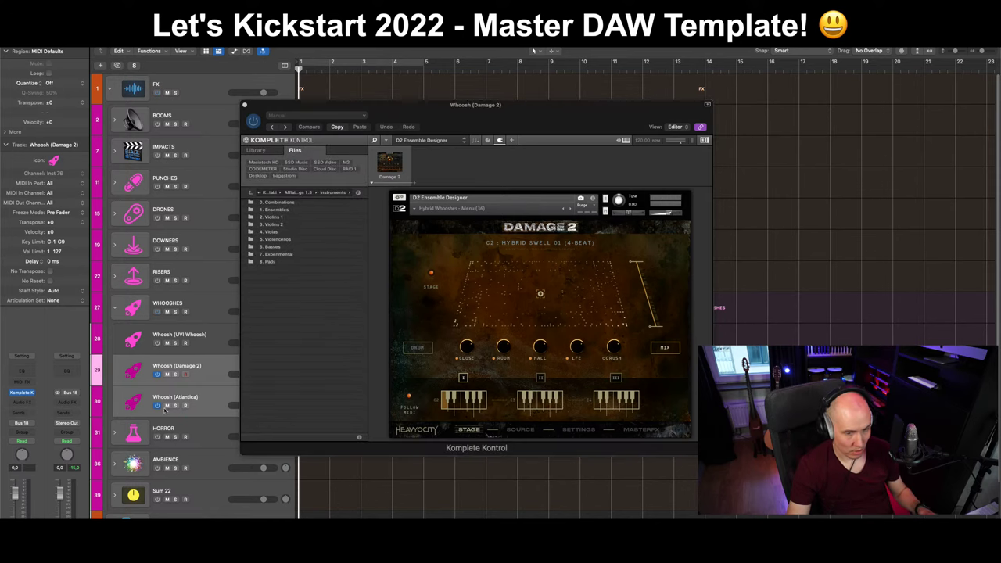
pyautogui.click(130, 310)
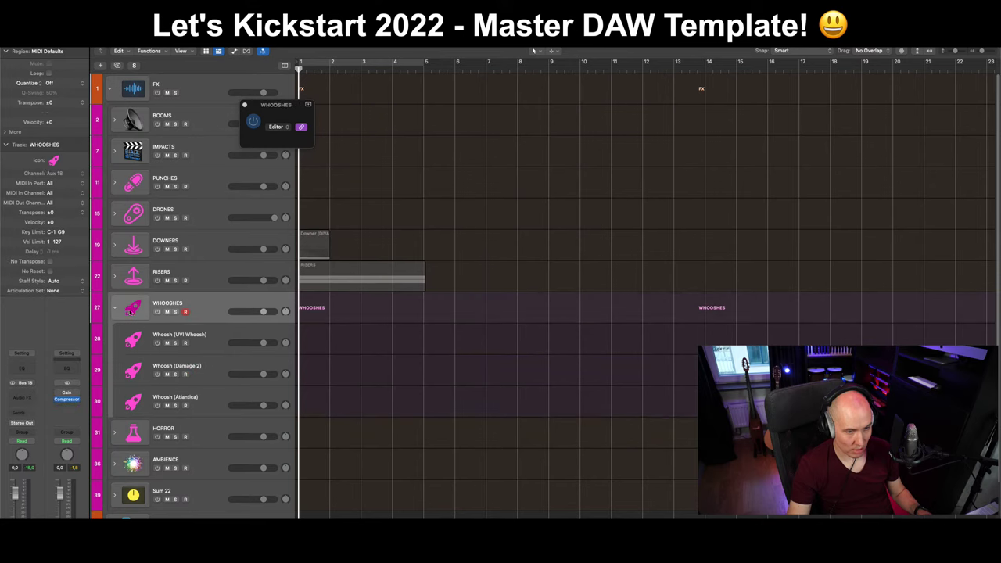
pyautogui.click(116, 308)
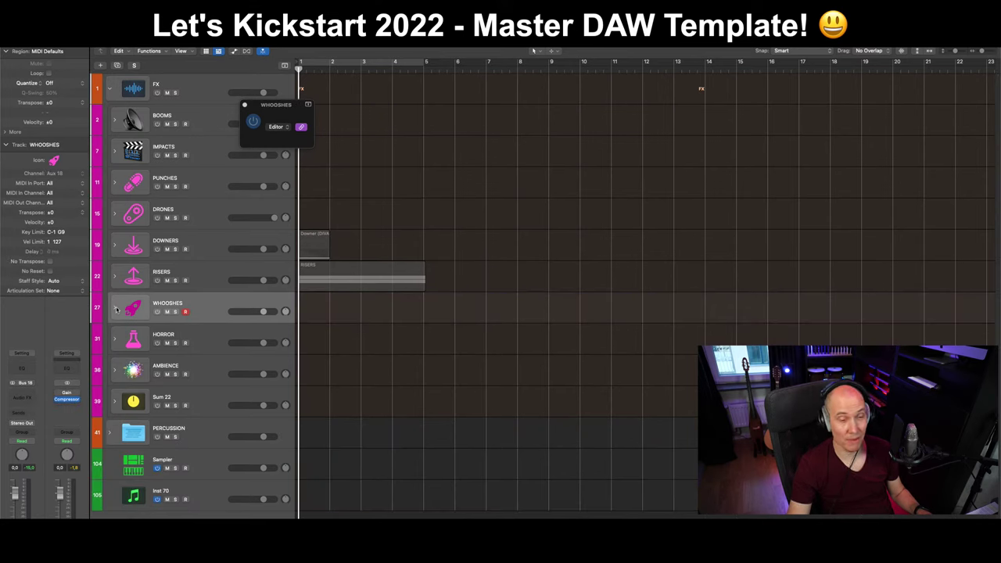
# Select the Sum 22 stack below AMBIENCE in the FX stack.
pyautogui.press('Down')
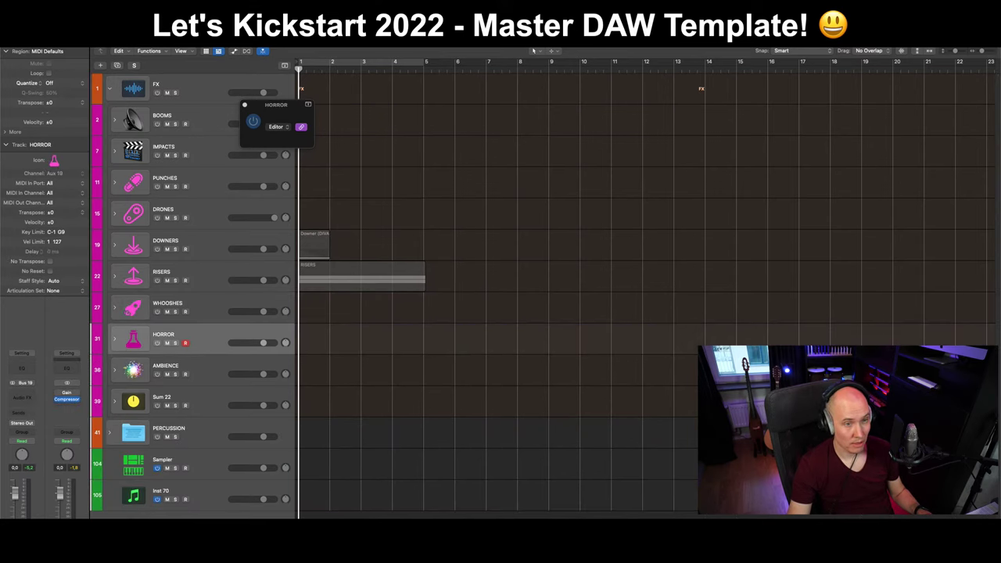
pyautogui.click(67, 82)
pyautogui.click(67, 74)
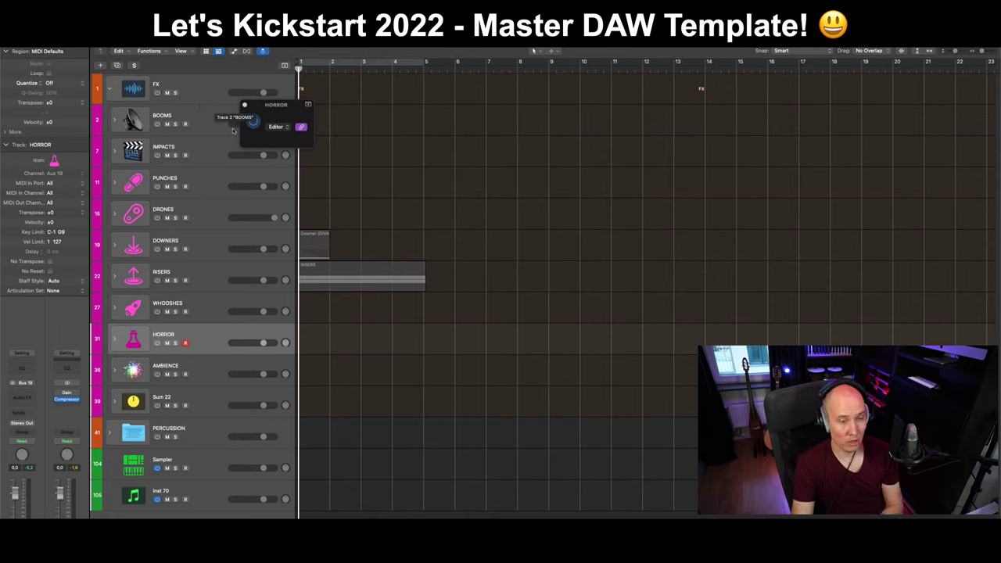
pyautogui.click(207, 368)
pyautogui.click(209, 408)
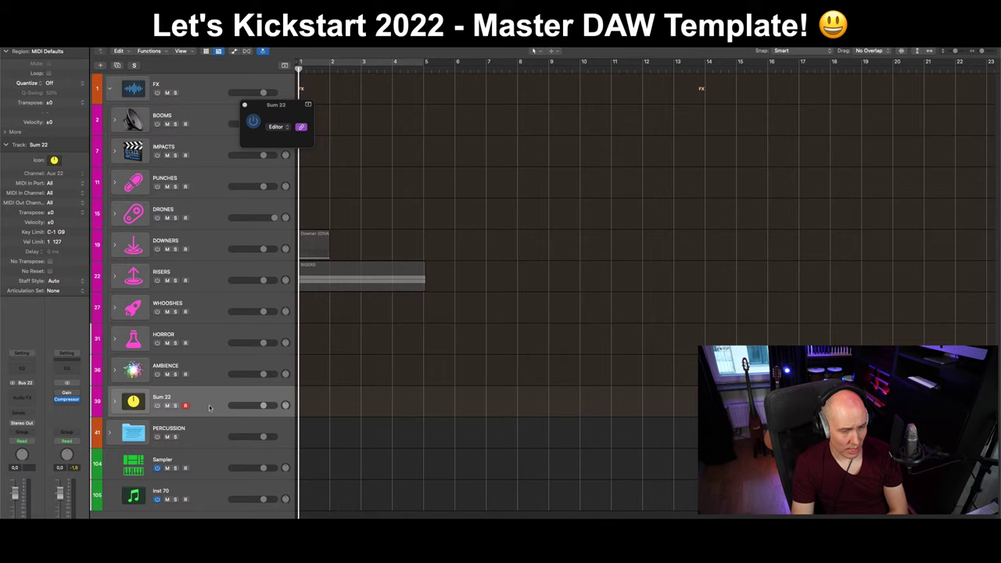
# Save the project and select the IMPACTS stack.
pyautogui.click(58, 43)
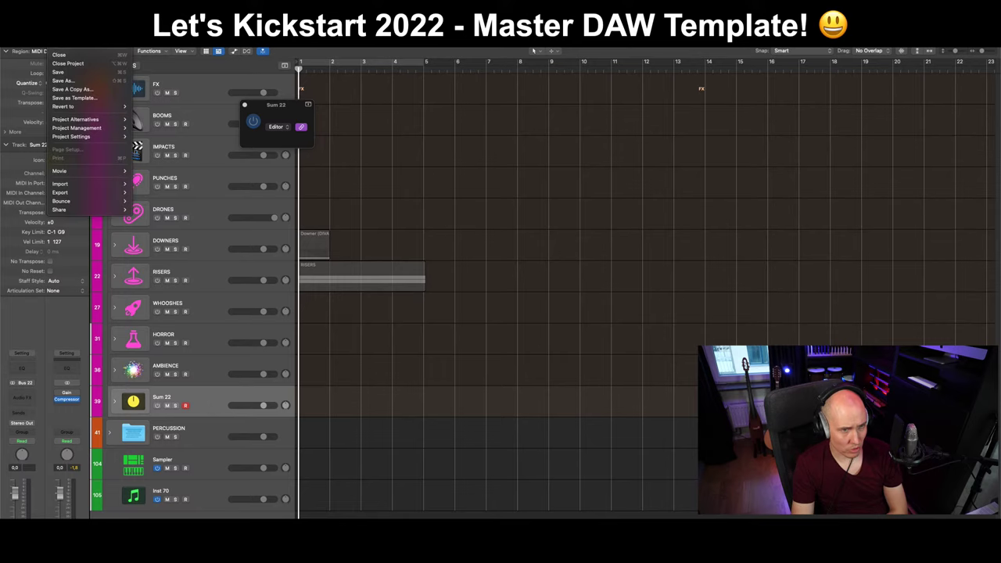
pyautogui.click(74, 72)
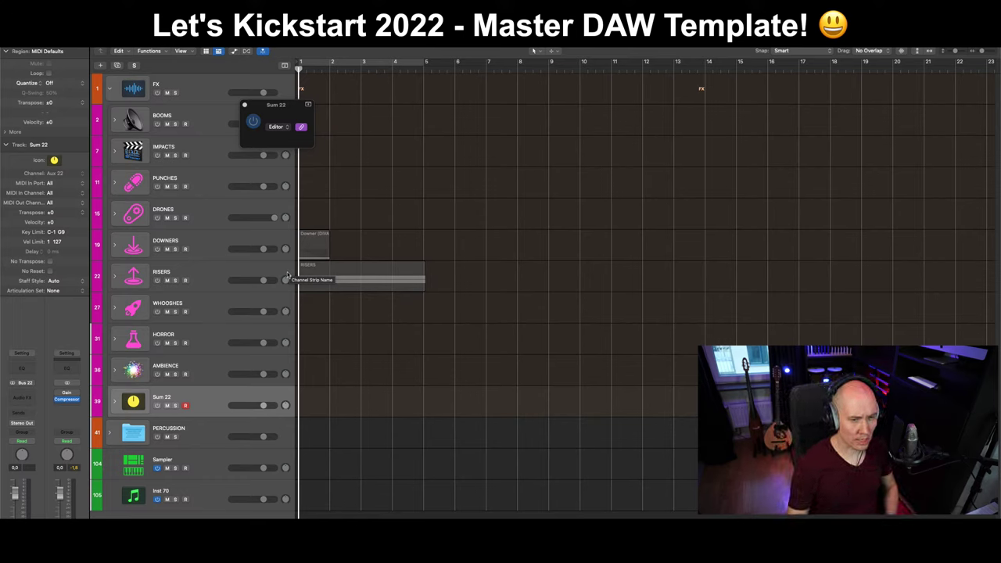
pyautogui.click(207, 149)
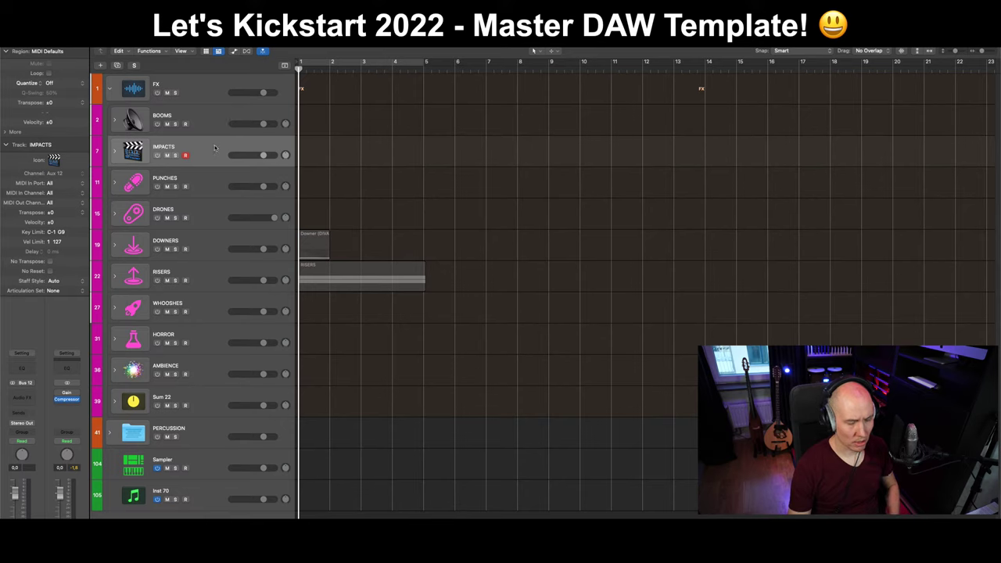
# Expand the AMBIENCE stack and switch on its Ambience (Omnisphere) track.
pyautogui.click(200, 368)
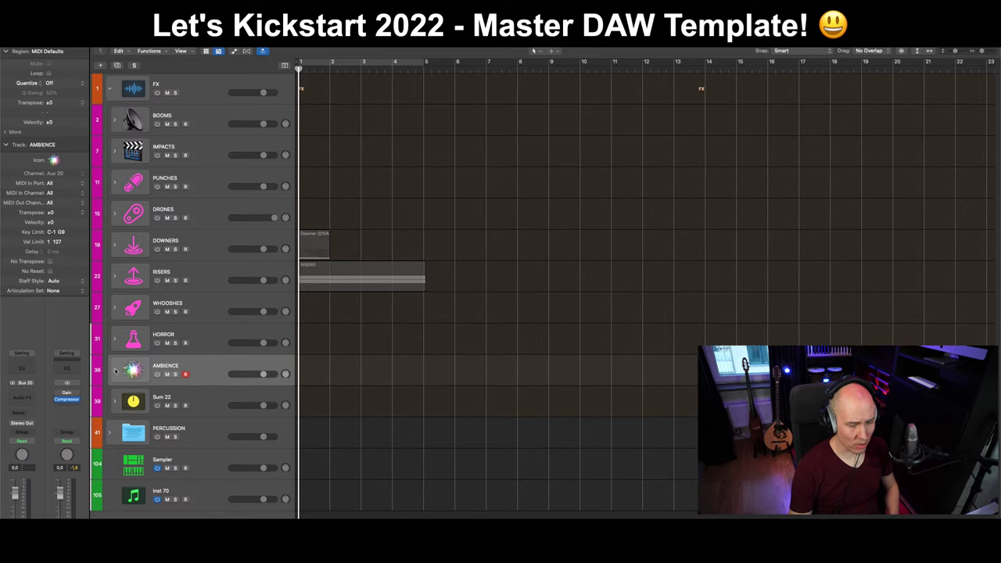
pyautogui.click(115, 371)
pyautogui.click(226, 403)
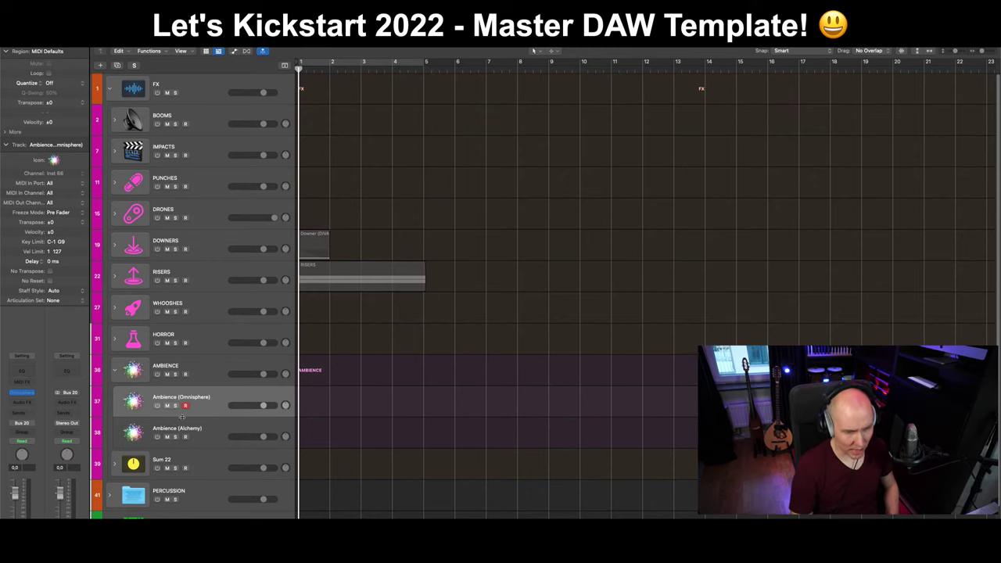
pyautogui.click(157, 406)
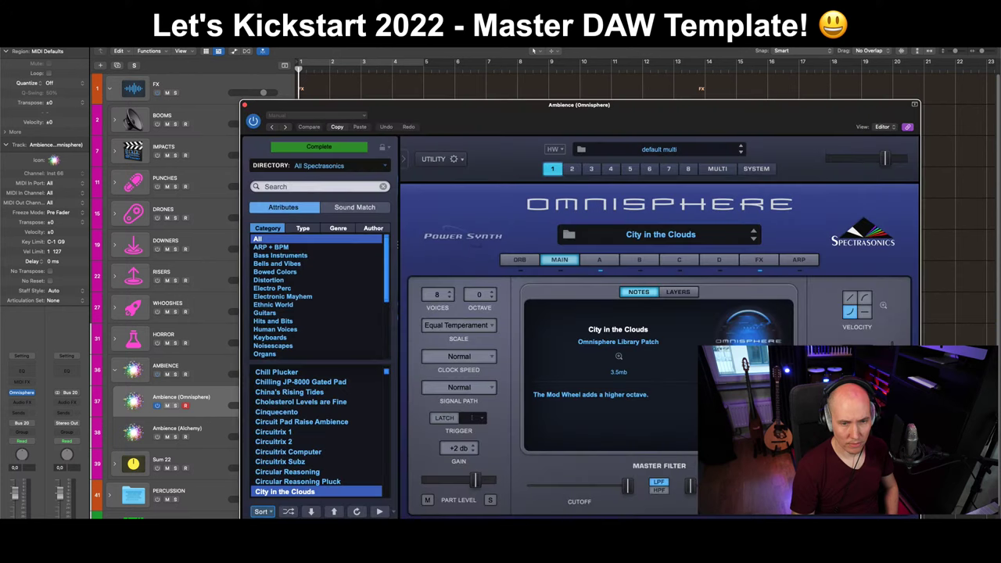
# Examine the attribute columns in Omnisphere's full patch browser, and switch the Ambience (Omnisphere) track back off.
pyautogui.click(361, 150)
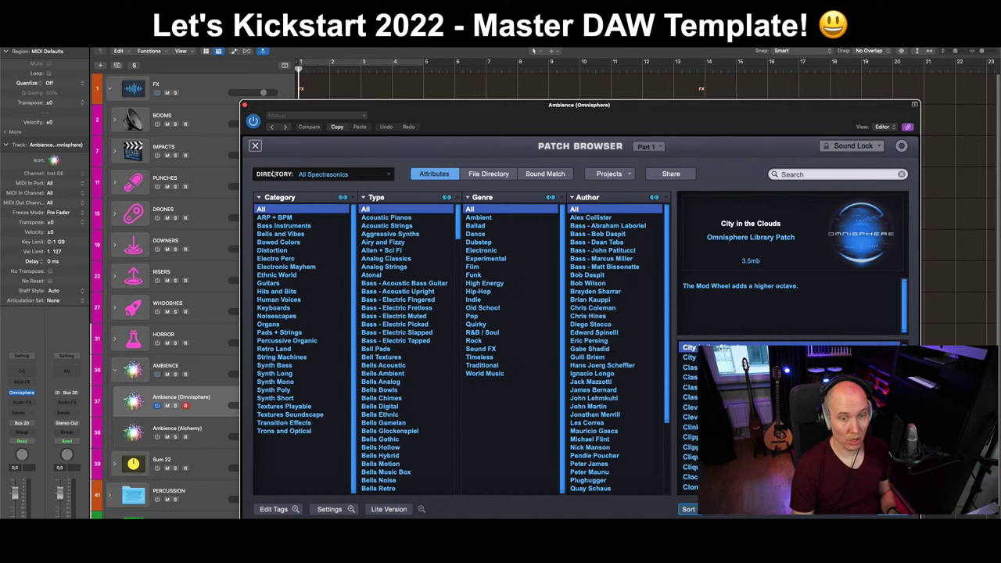
pyautogui.click(258, 146)
pyautogui.moveTo(497, 123); pyautogui.dragTo(333, 61)
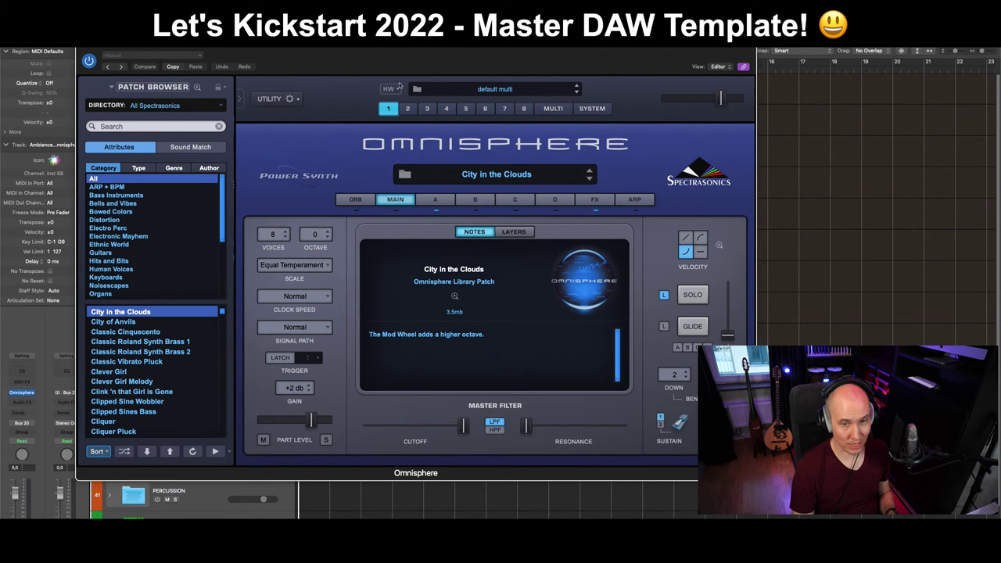
pyautogui.click(198, 88)
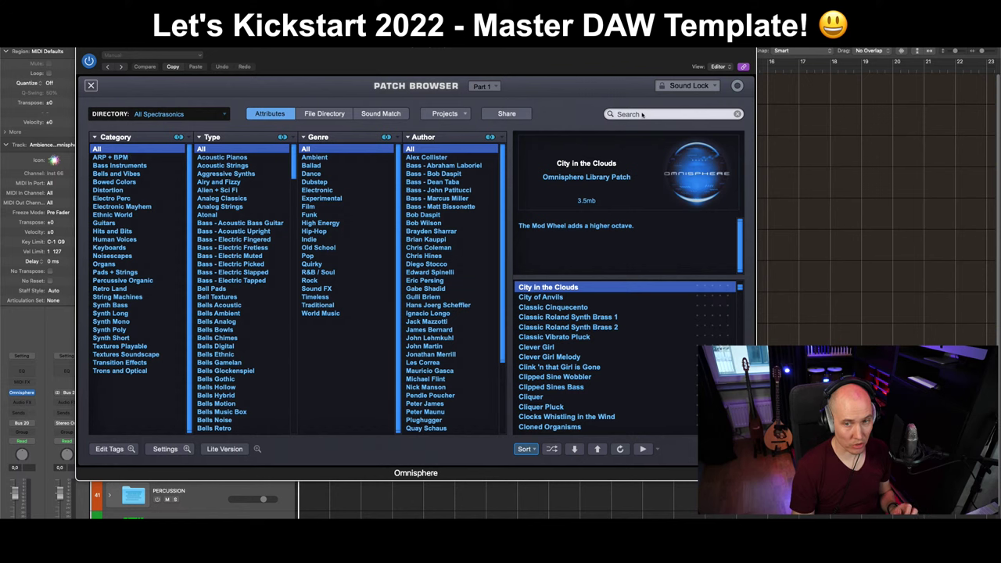
pyautogui.click(90, 85)
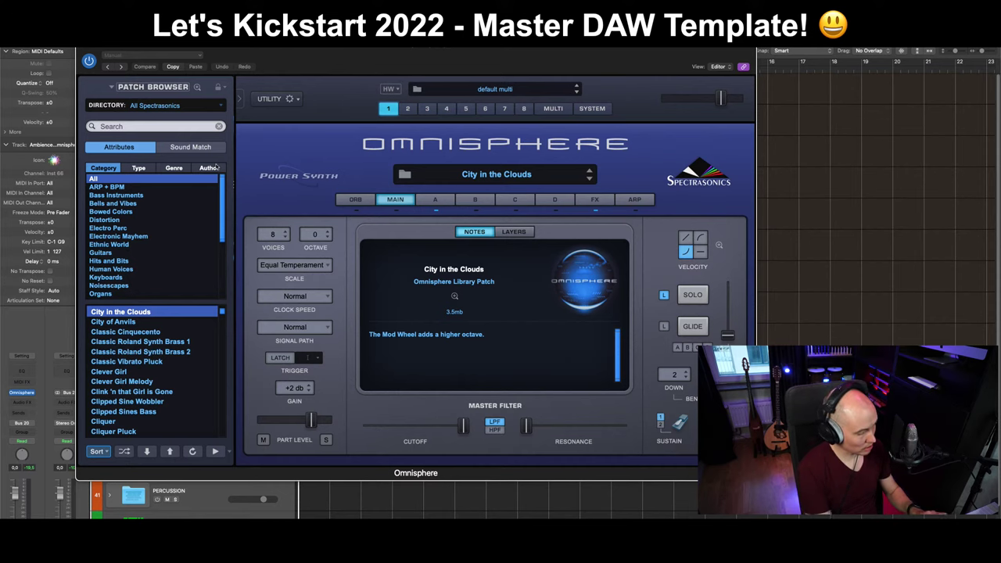
pyautogui.press('super+w')
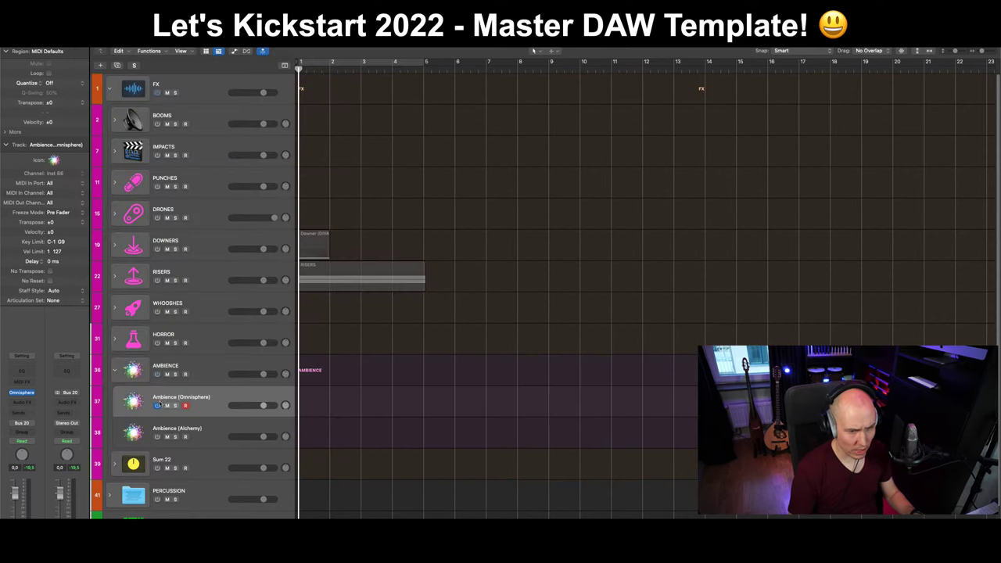
pyautogui.click(115, 370)
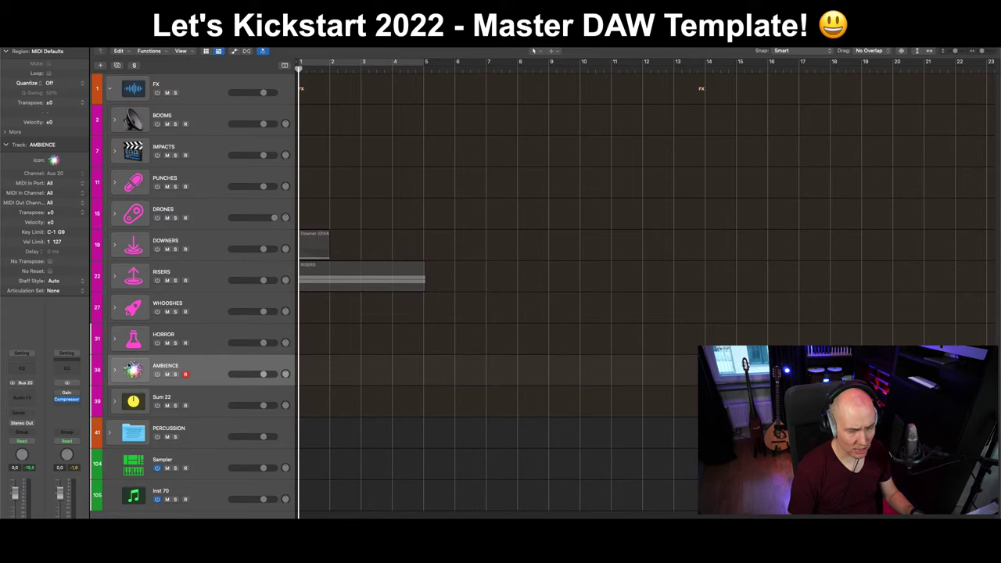
# Duplicate the Ambience (Alchemy) track inside the AMBIENCE stack.
pyautogui.click(115, 370)
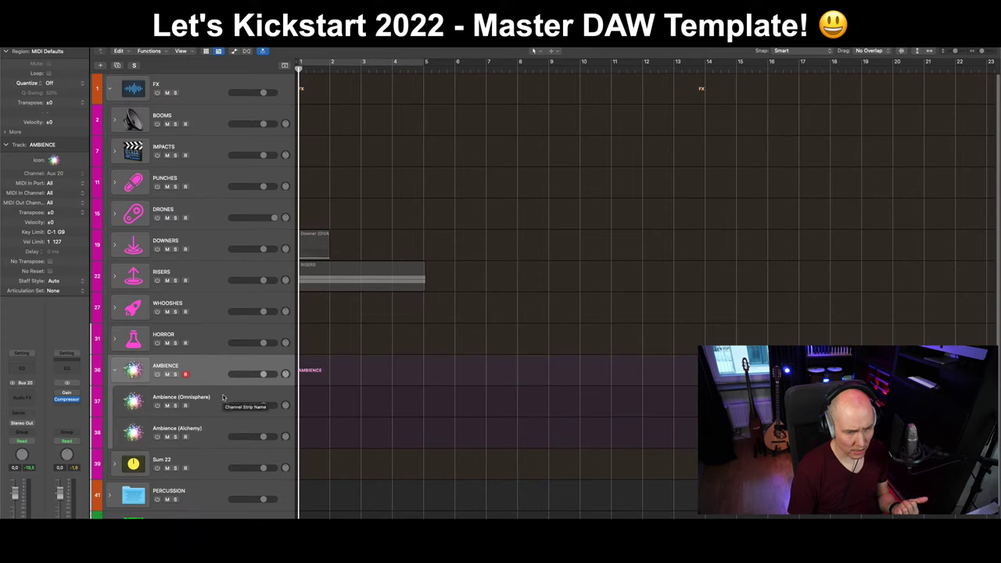
pyautogui.click(222, 426)
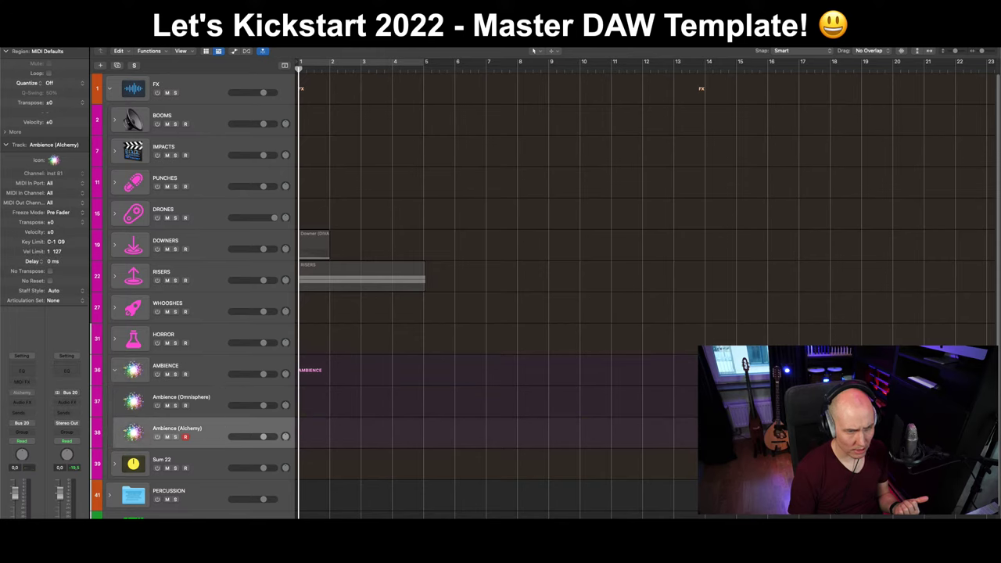
pyautogui.press('super+d')
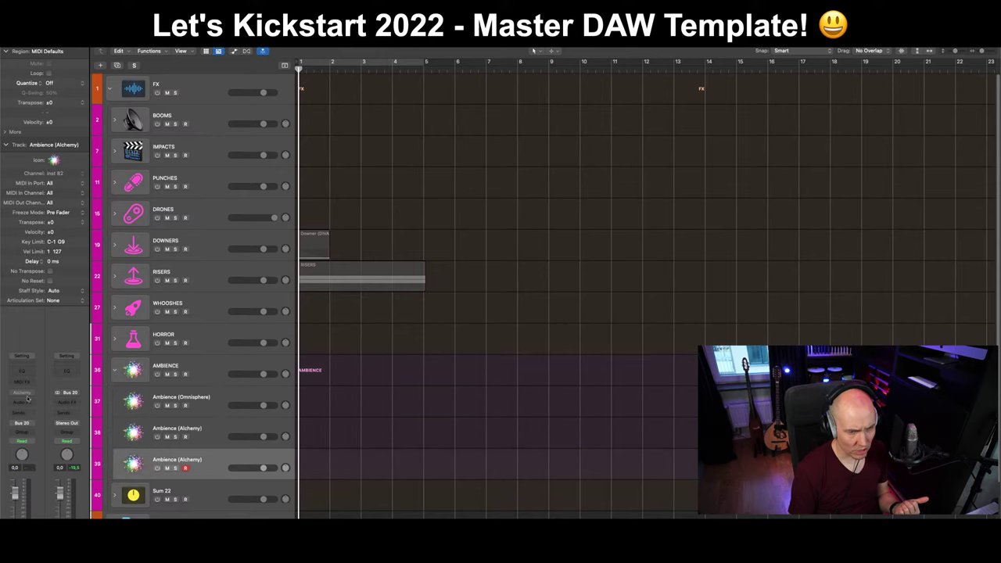
# Replace Alchemy with UVIWorkstation as the instrument on the duplicated ambience track.
pyautogui.moveTo(16, 395)
pyautogui.click(23, 393)
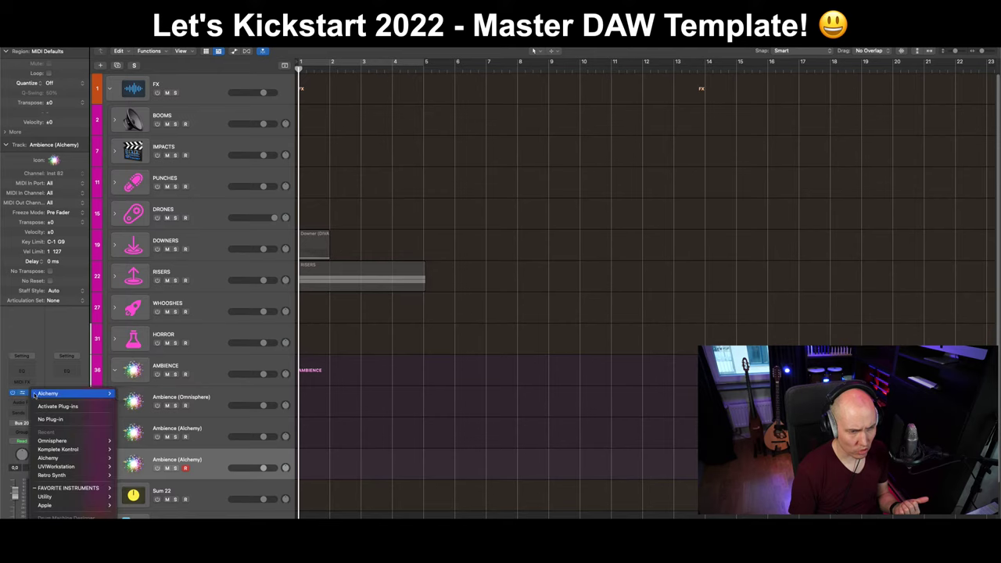
pyautogui.moveTo(78, 467)
pyautogui.click(129, 467)
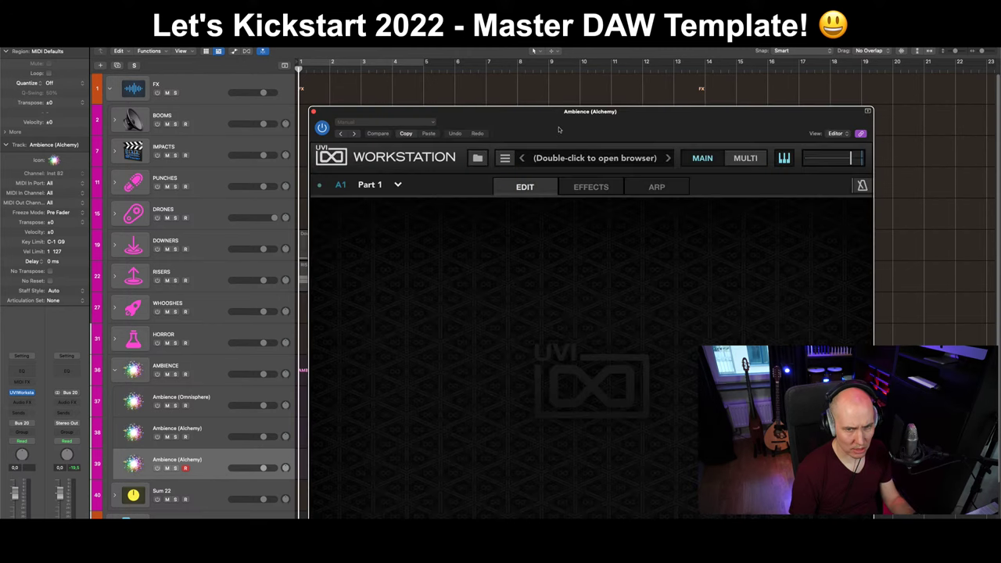
# Browse the UVI Workstation soundbanks Drone and Whoosh FX, and open Xtreme FX 1.5.
pyautogui.moveTo(558, 129); pyautogui.dragTo(459, 81)
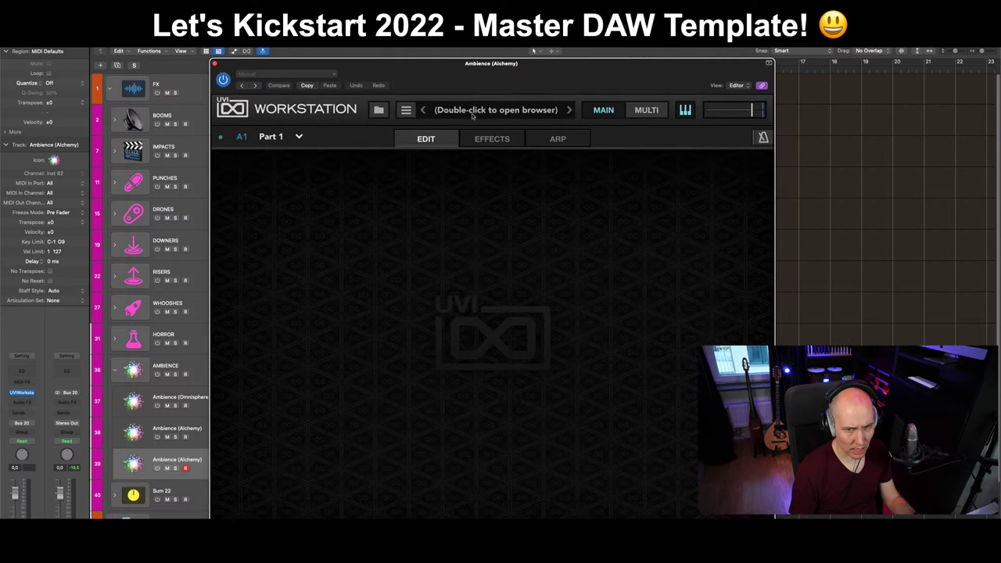
pyautogui.click(379, 110)
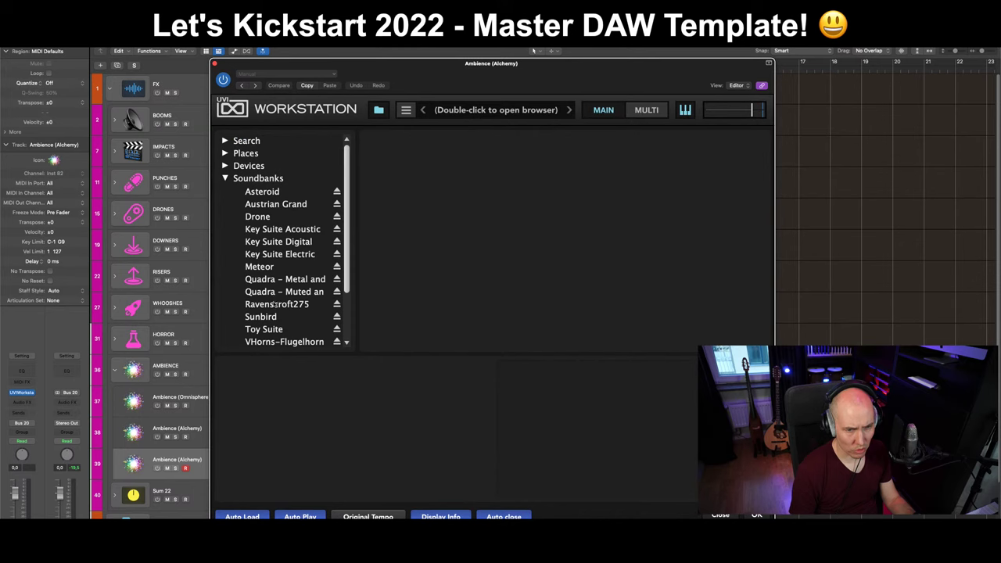
pyautogui.click(258, 217)
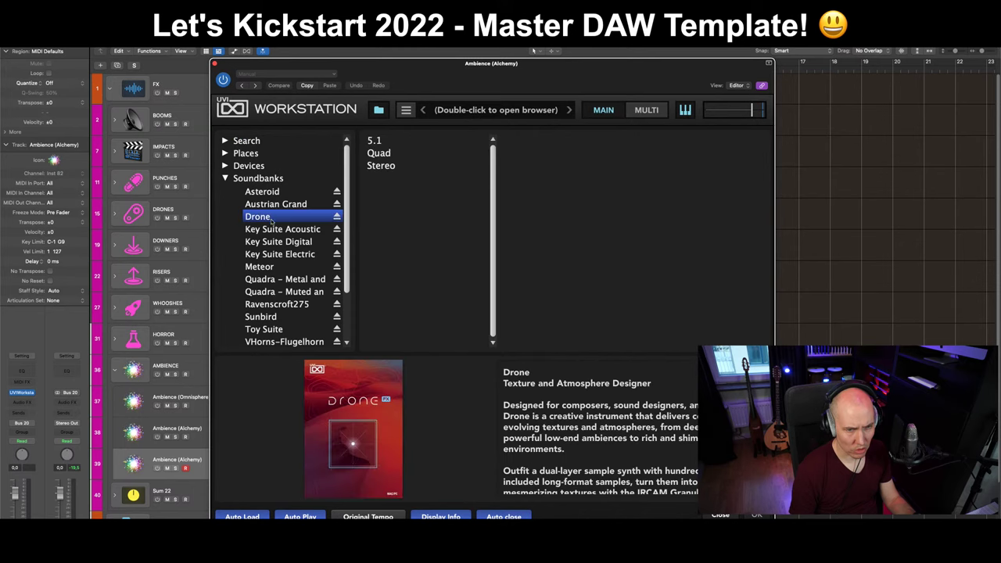
pyautogui.scroll(-3, 305, 268)
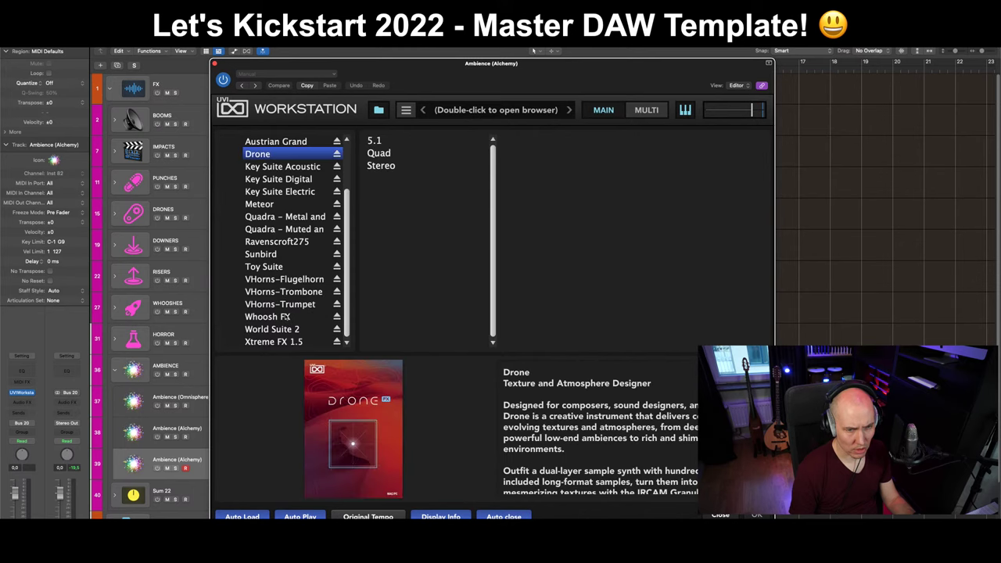
pyautogui.click(288, 316)
pyautogui.click(285, 340)
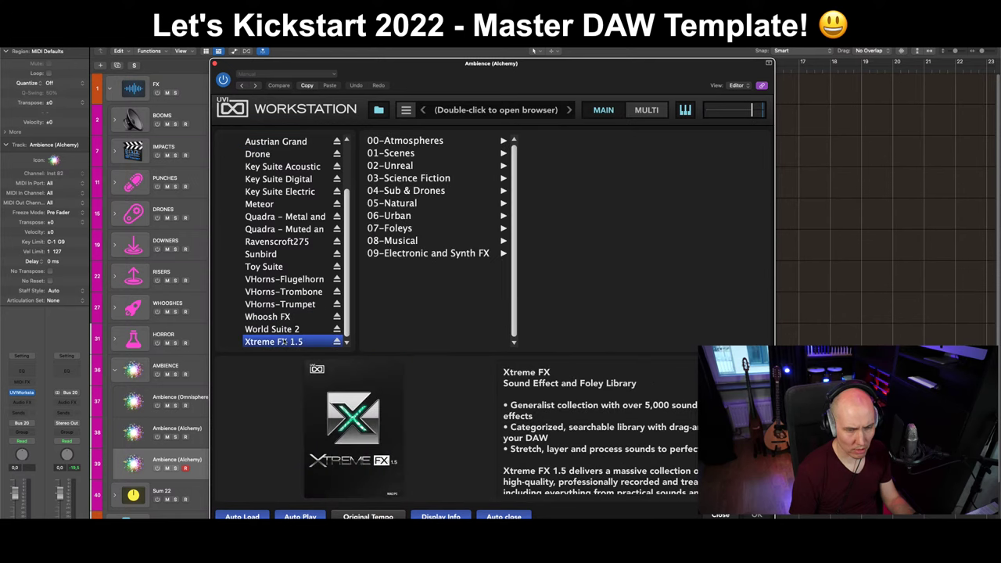
# Load and try out the Alien Creature Presence 2-E3 sound from Organic in the 04-Sub & Drones category.
pyautogui.click(420, 193)
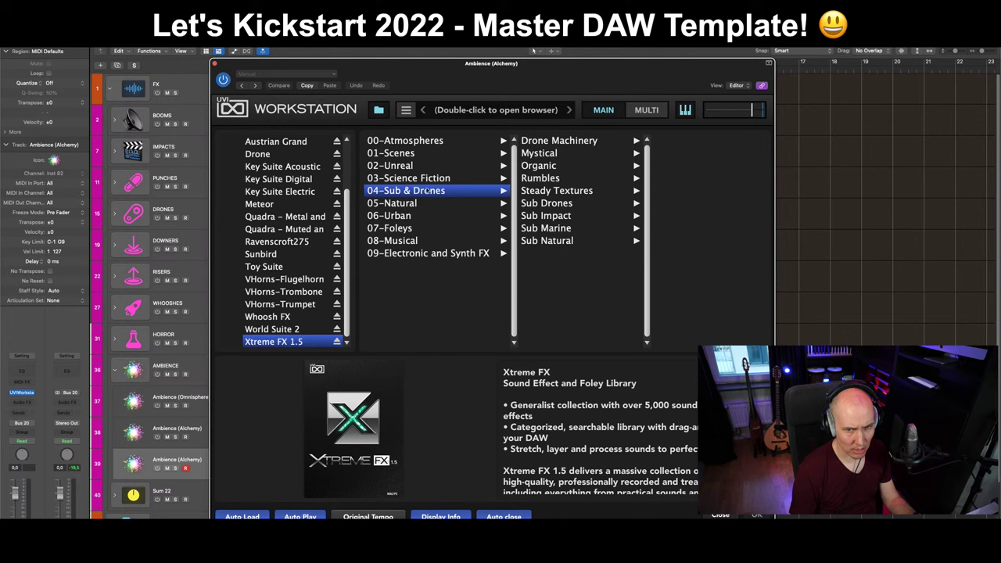
pyautogui.click(538, 166)
pyautogui.click(641, 182)
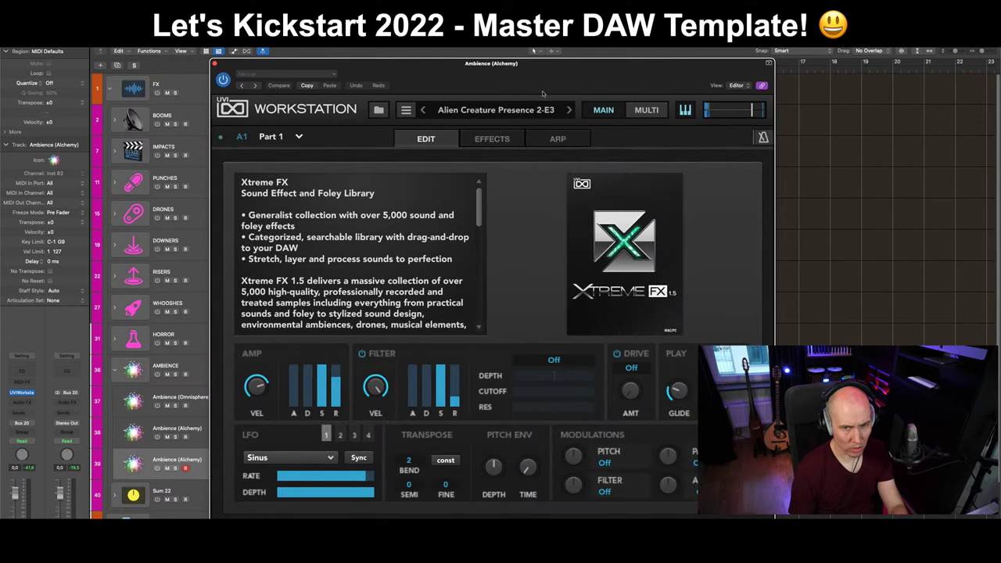
pyautogui.moveTo(543, 94); pyautogui.dragTo(562, 47)
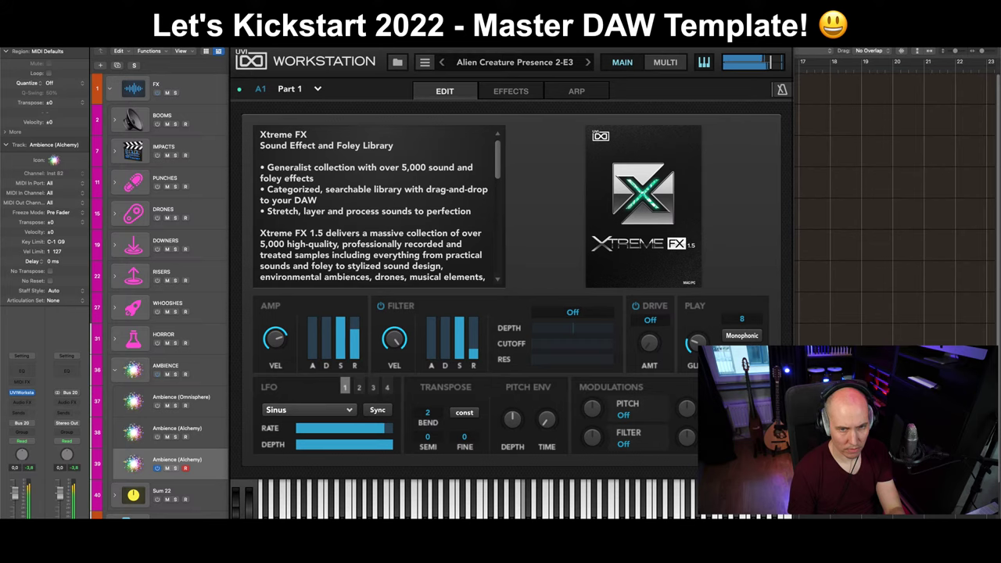
pyautogui.press('super+w')
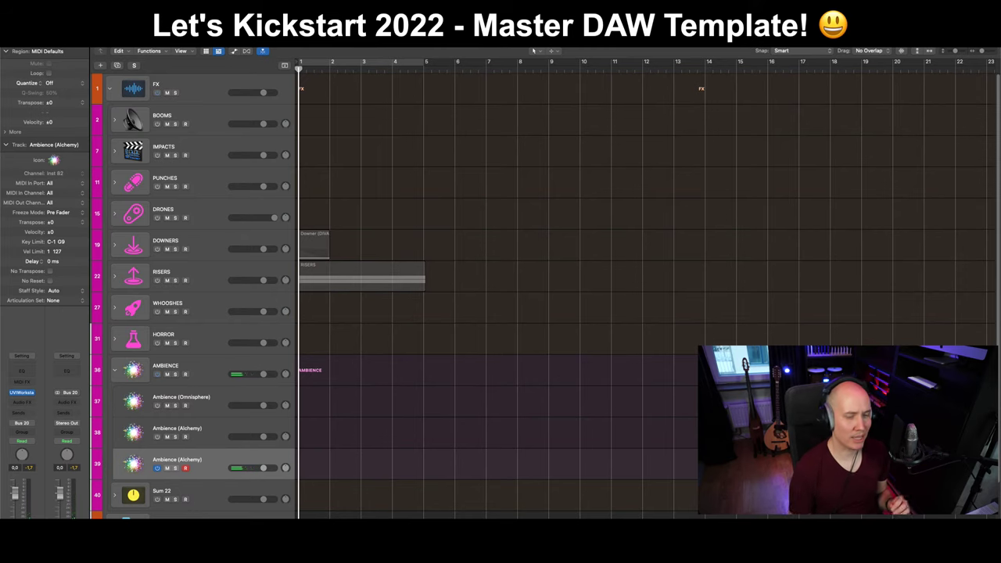
# Rename the duplicated track "Ambience (UVI Drone)" and switch it off.
pyautogui.doubleClick(198, 459)
pyautogui.write('Ambience (UVI Drone)')
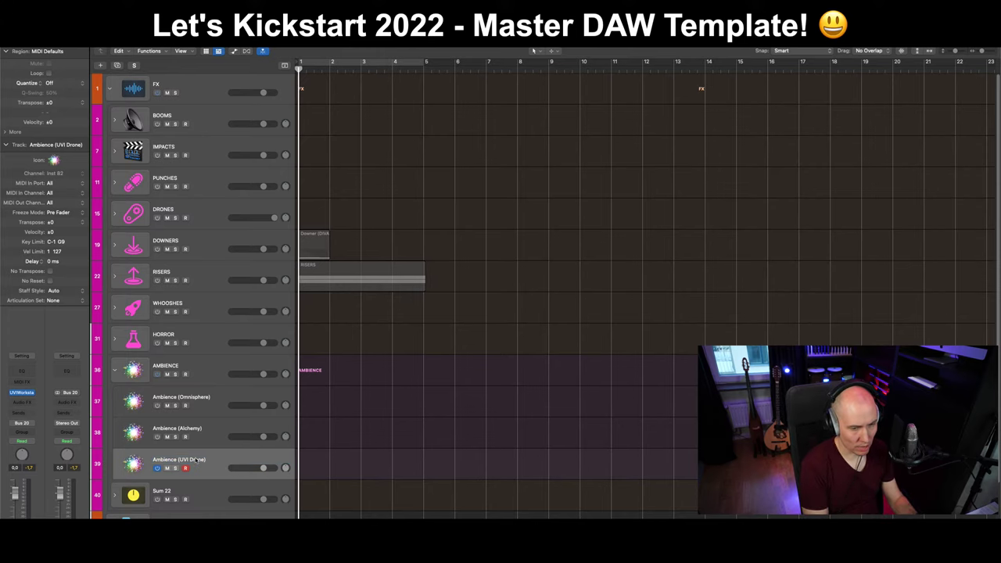
pyautogui.press('Return')
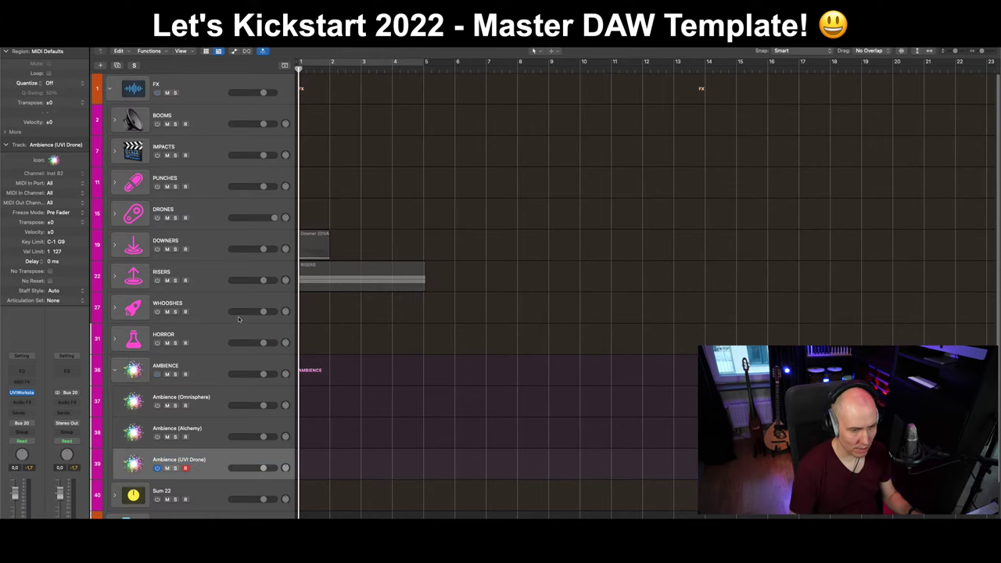
# Collapse the AMBIENCE stack and save the project.
pyautogui.click(115, 370)
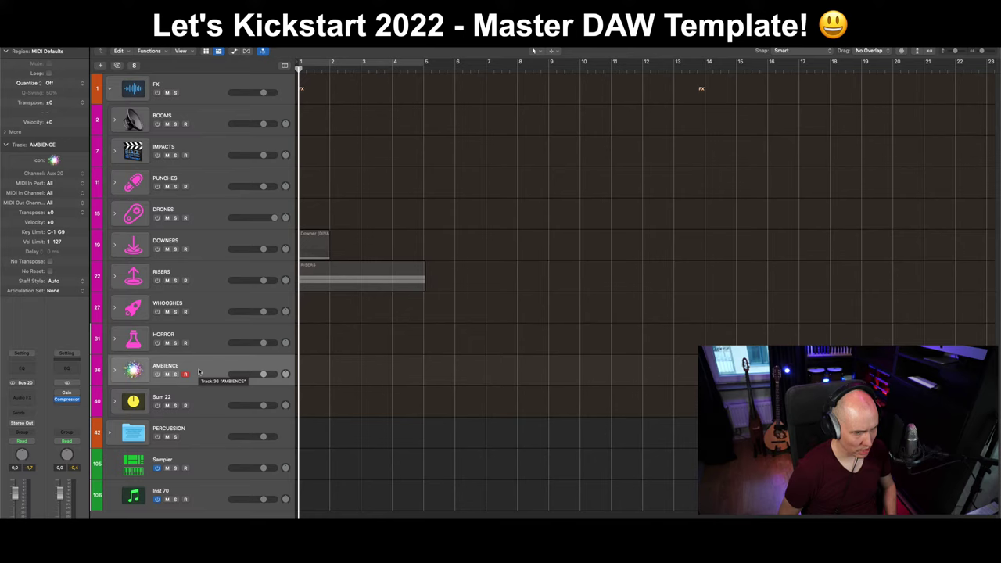
pyautogui.click(61, 43)
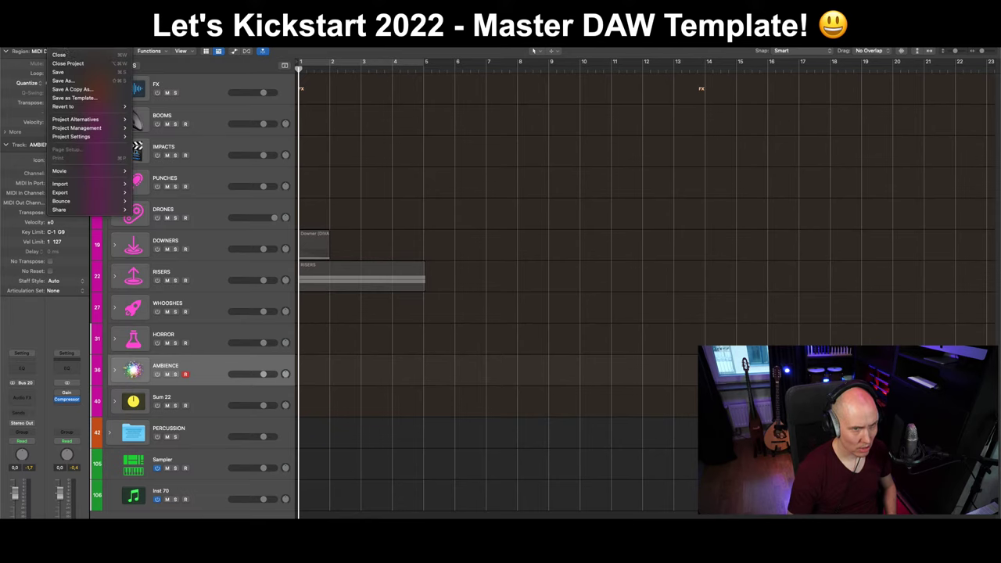
pyautogui.click(68, 72)
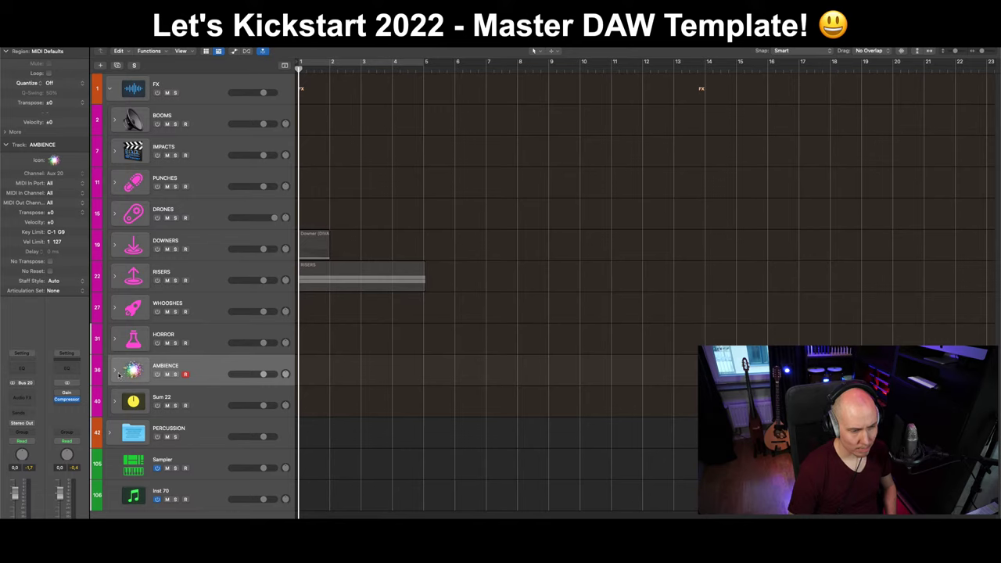
pyautogui.click(114, 374)
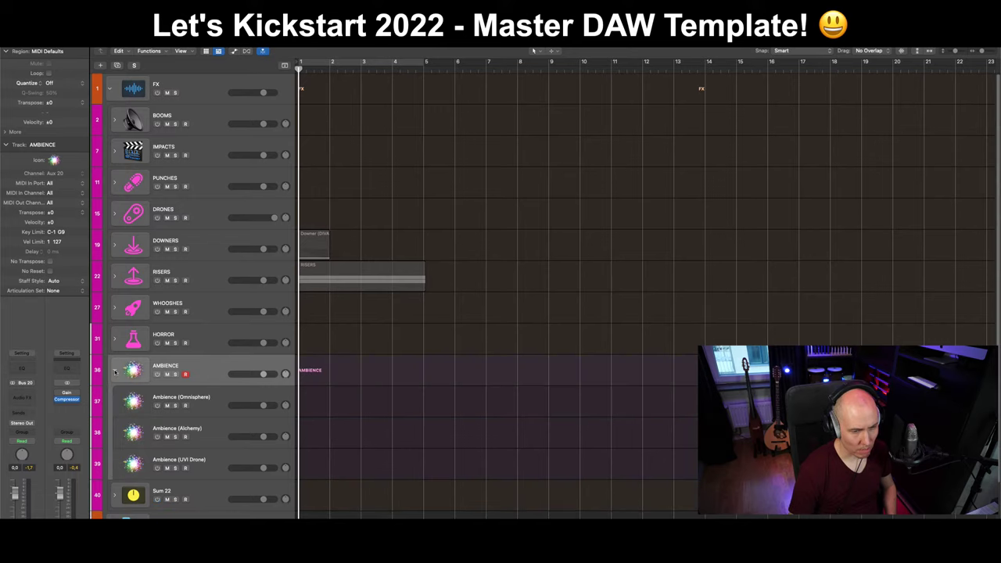
pyautogui.click(115, 373)
pyautogui.click(116, 374)
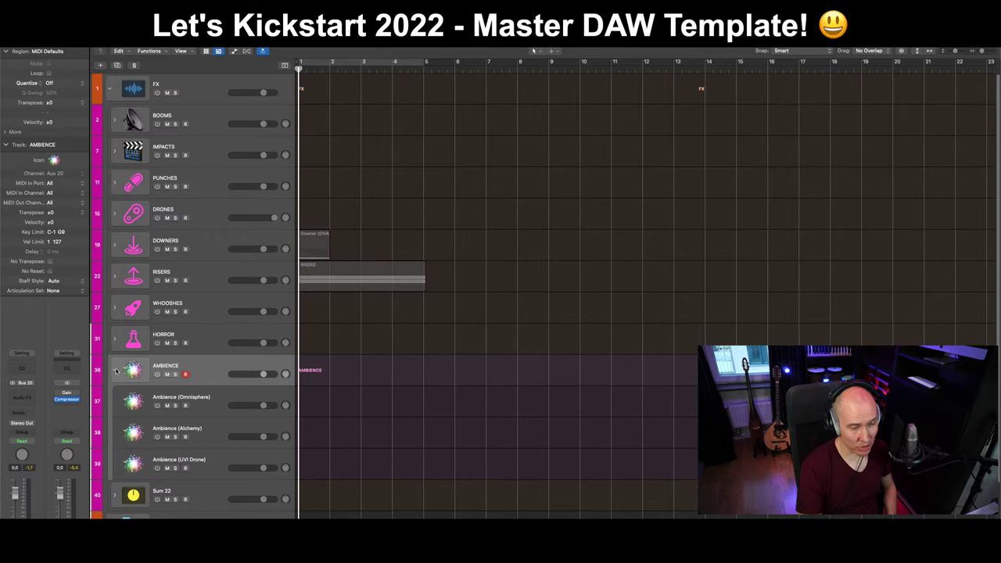
pyautogui.click(116, 371)
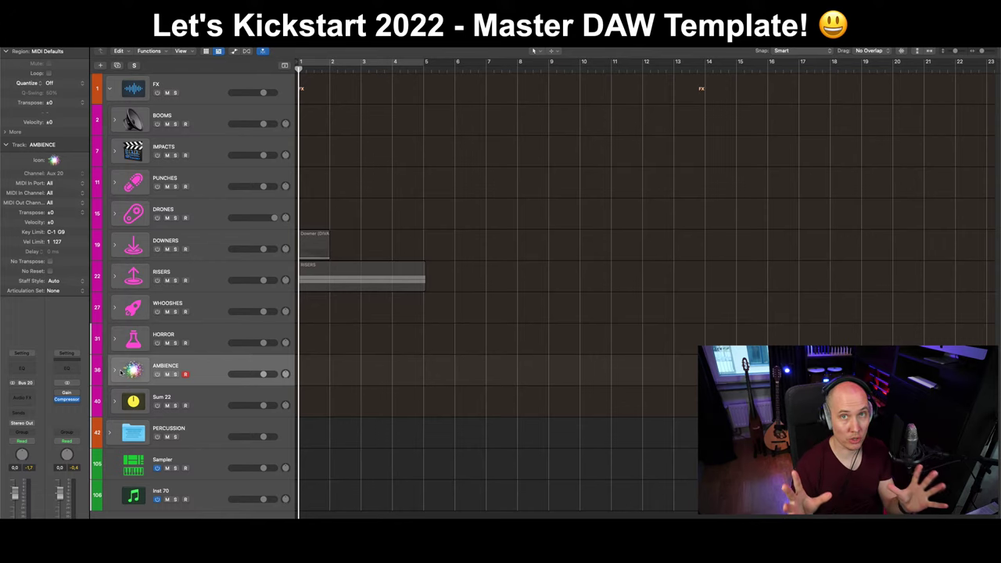
# Expand the WHOOSHES stack and switch on its Whoosh (Atlantica) track.
pyautogui.click(114, 307)
pyautogui.click(189, 406)
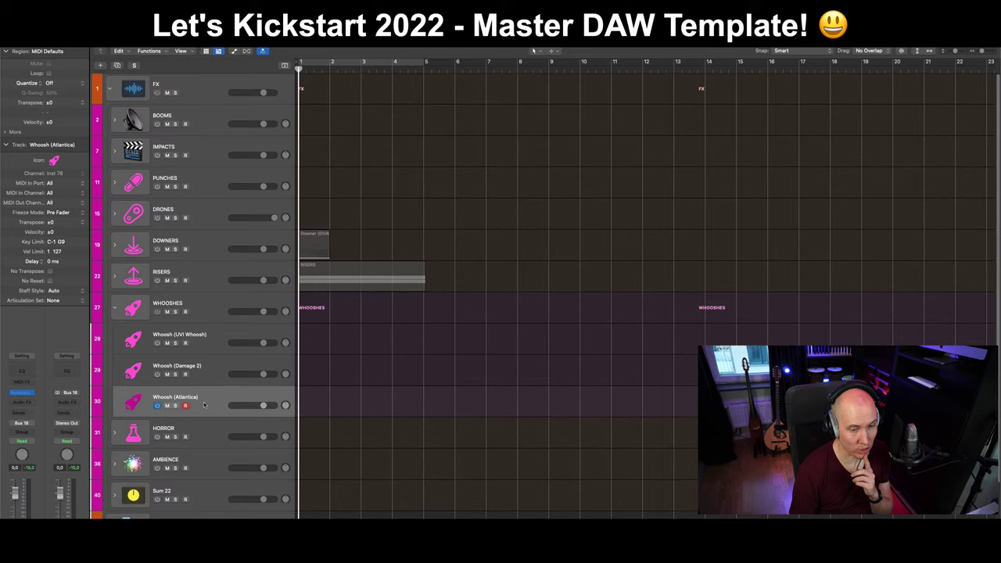
# Open the Whoosh (Atlantica) track's Komplete Kontrol instrument and examine the Evolution Atlantica patch files in its file browser.
pyautogui.click(156, 405)
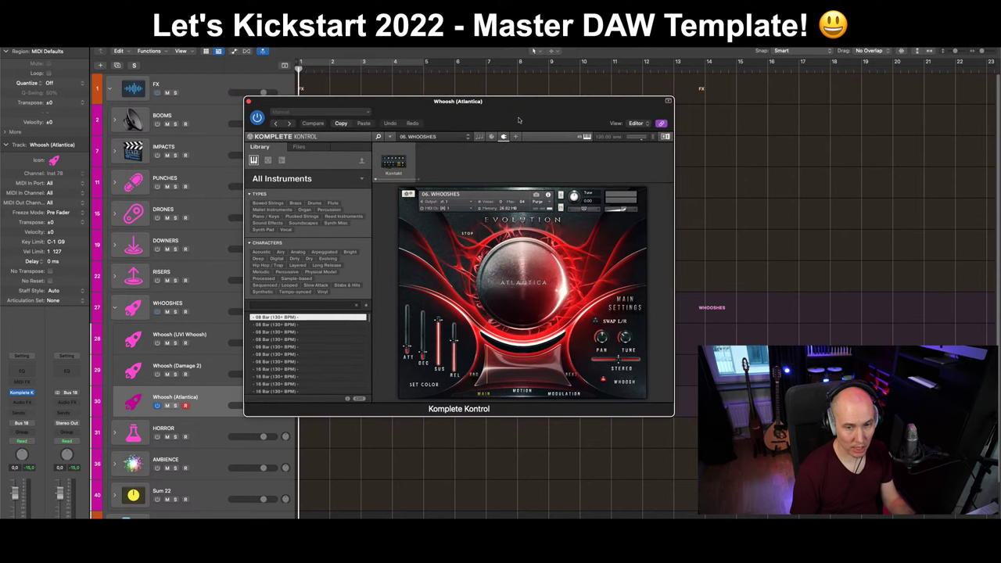
pyautogui.moveTo(530, 105); pyautogui.dragTo(522, 125)
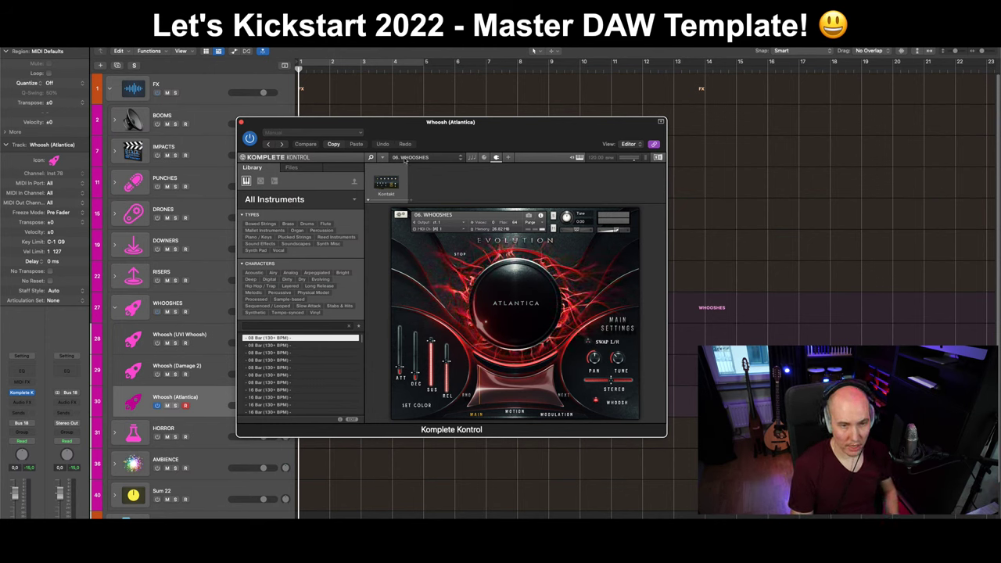
pyautogui.click(383, 157)
pyautogui.click(383, 157)
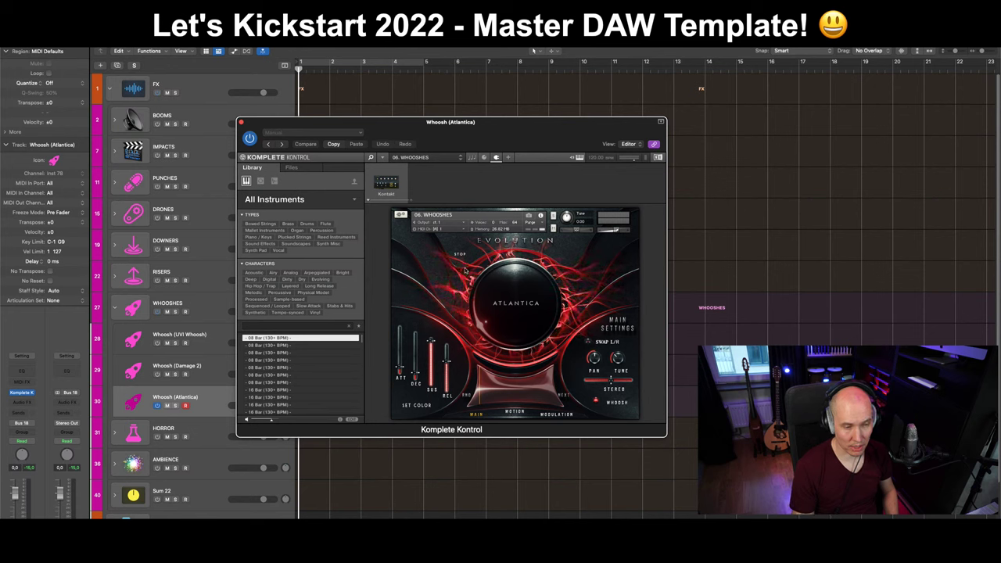
pyautogui.click(295, 169)
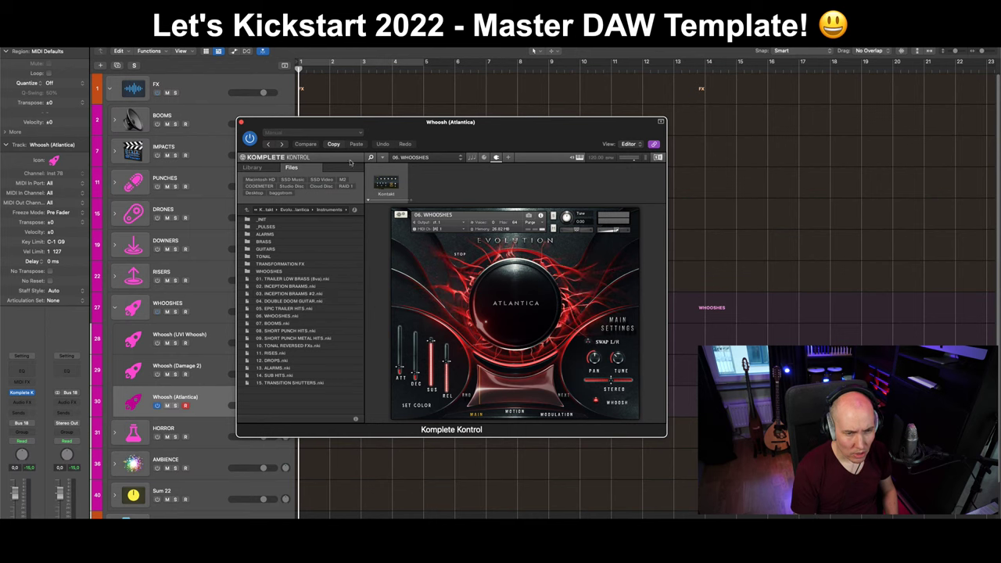
pyautogui.moveTo(453, 137); pyautogui.dragTo(452, 143)
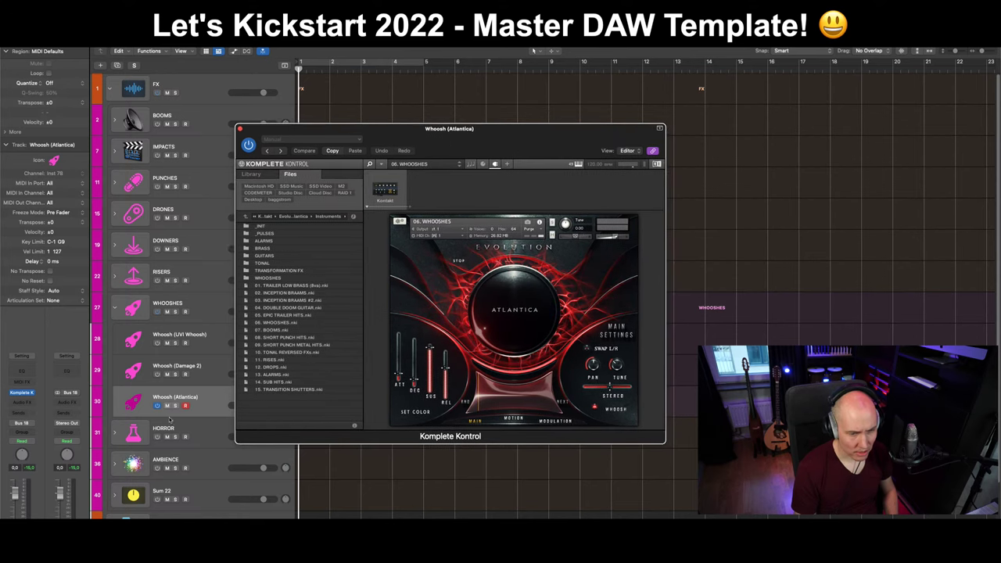
# Close the Whoosh (Atlantica) instrument, collapse the WHOOSHES stack and save the project.
pyautogui.press('v')
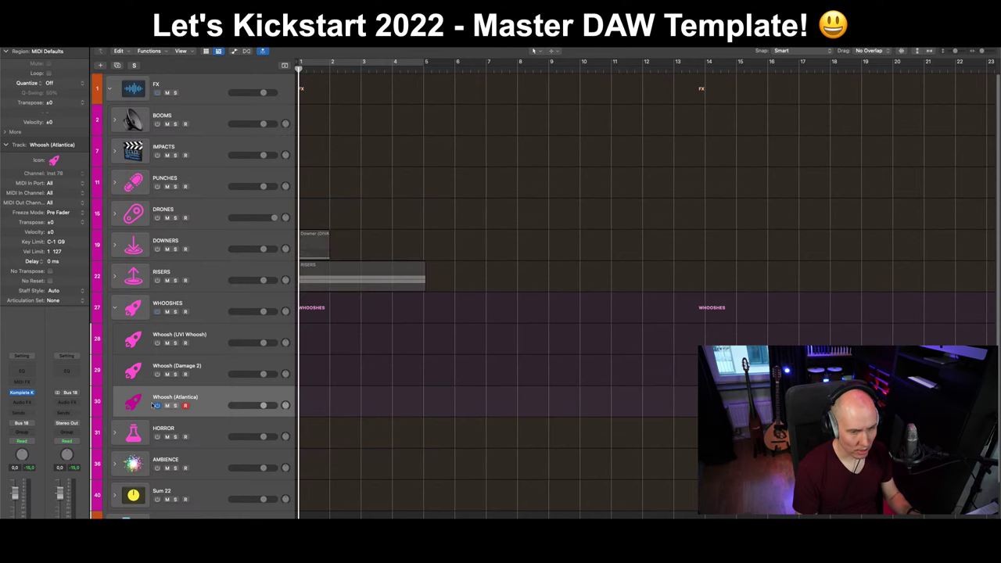
pyautogui.click(116, 310)
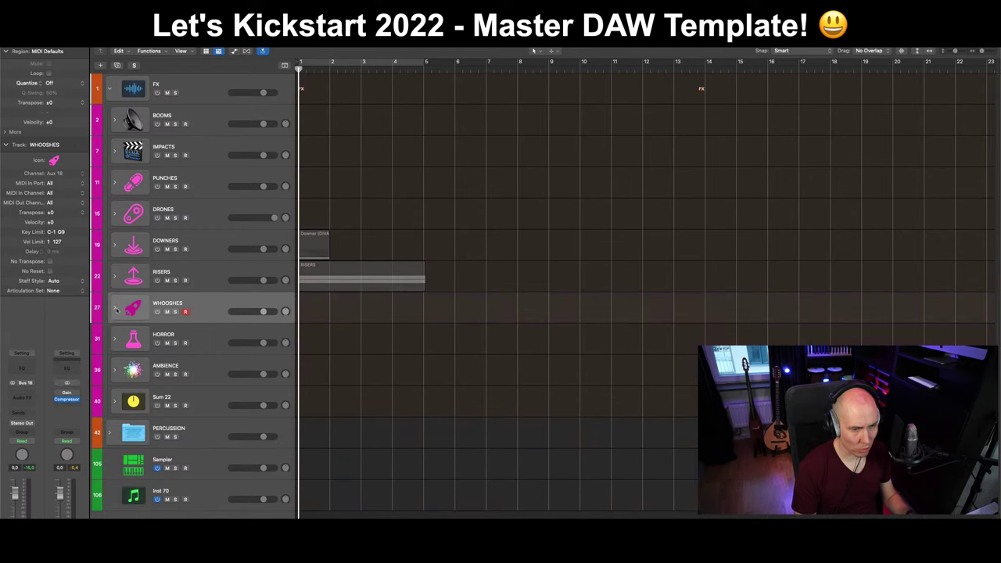
pyautogui.click(210, 345)
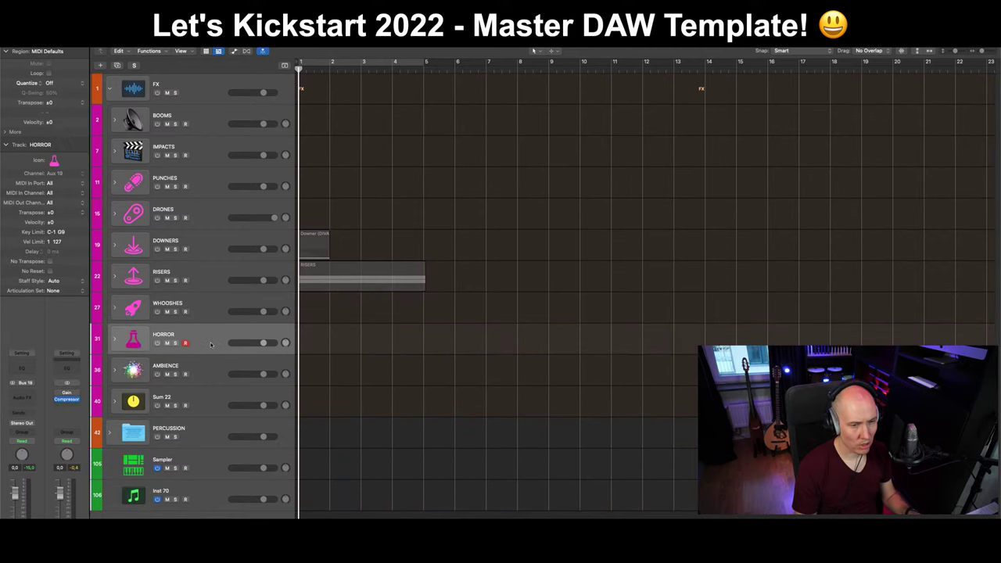
pyautogui.press('Down')
pyautogui.click(63, 43)
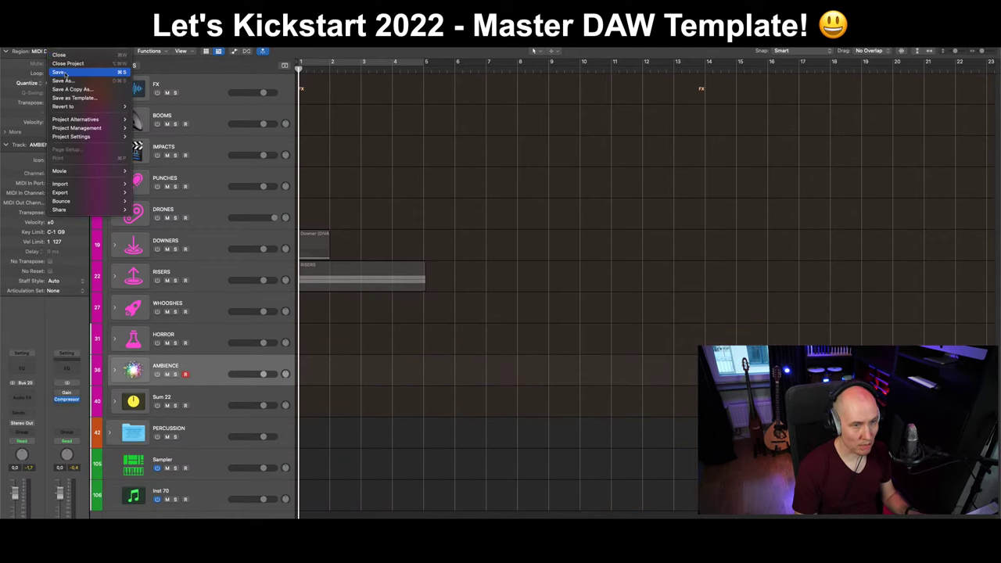
pyautogui.click(63, 72)
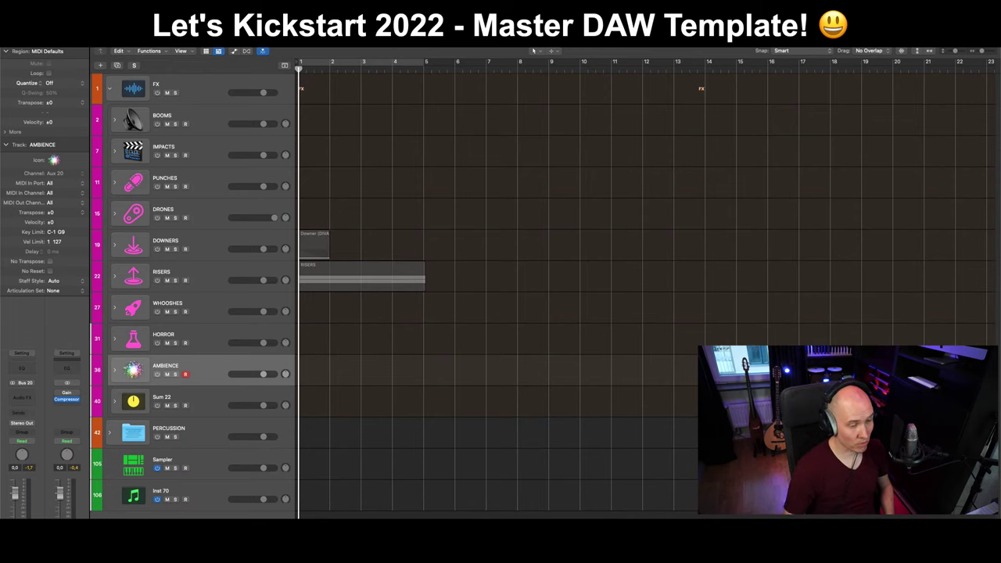
# Examine the Omnisphere, Alchemy and UVI Drone tracks inside the AMBIENCE stack.
pyautogui.click(209, 398)
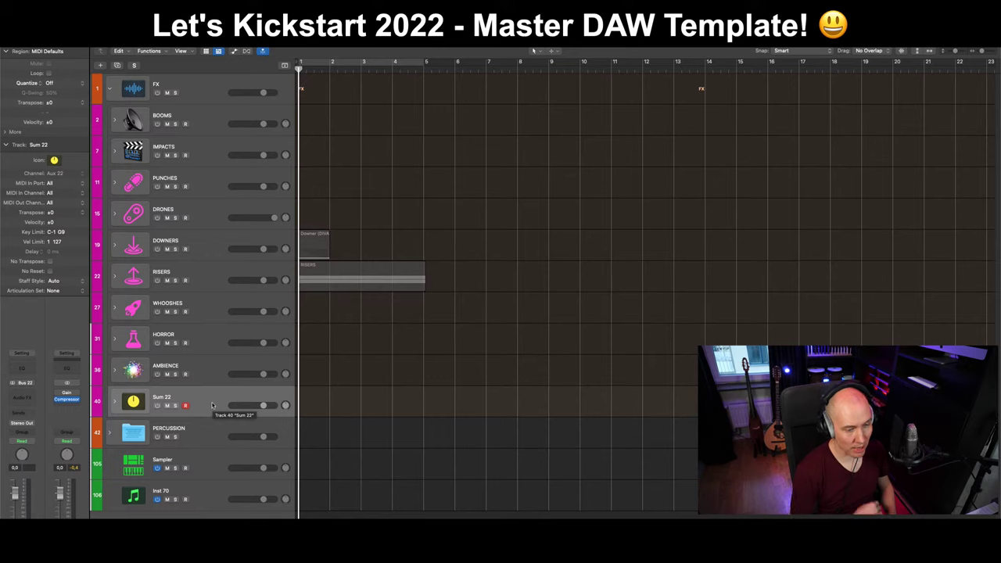
pyautogui.click(218, 365)
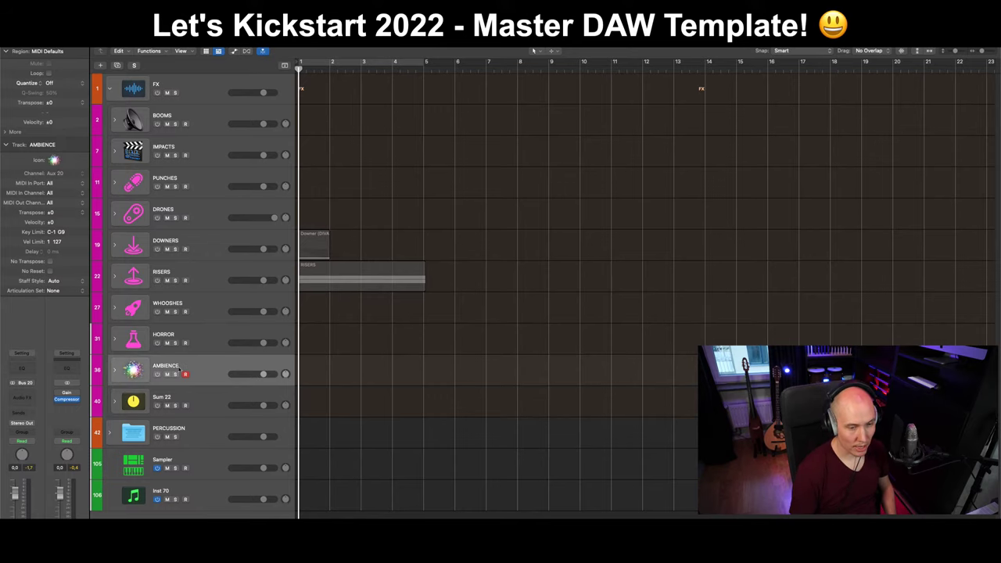
pyautogui.click(115, 369)
pyautogui.click(216, 403)
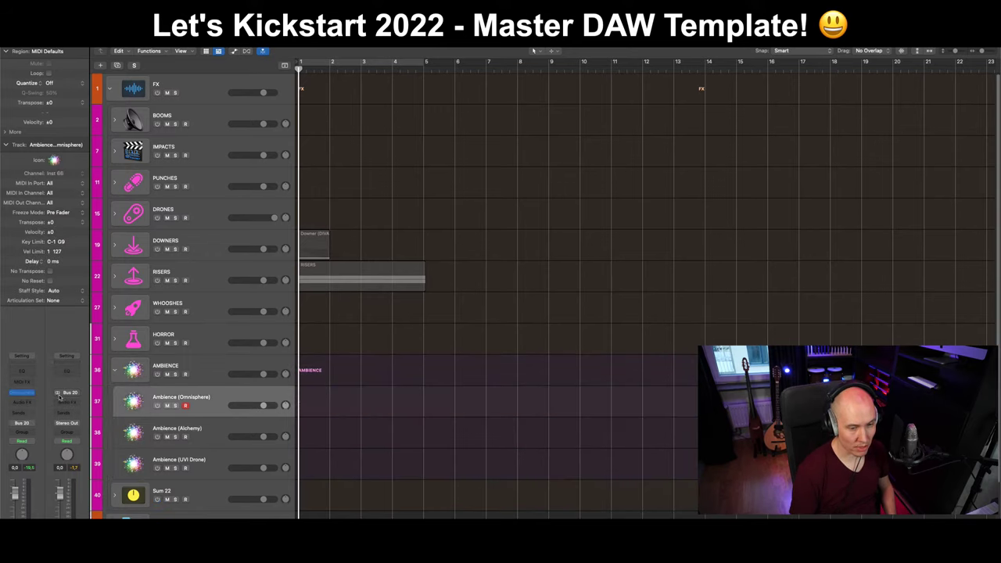
pyautogui.click(219, 438)
pyautogui.click(116, 372)
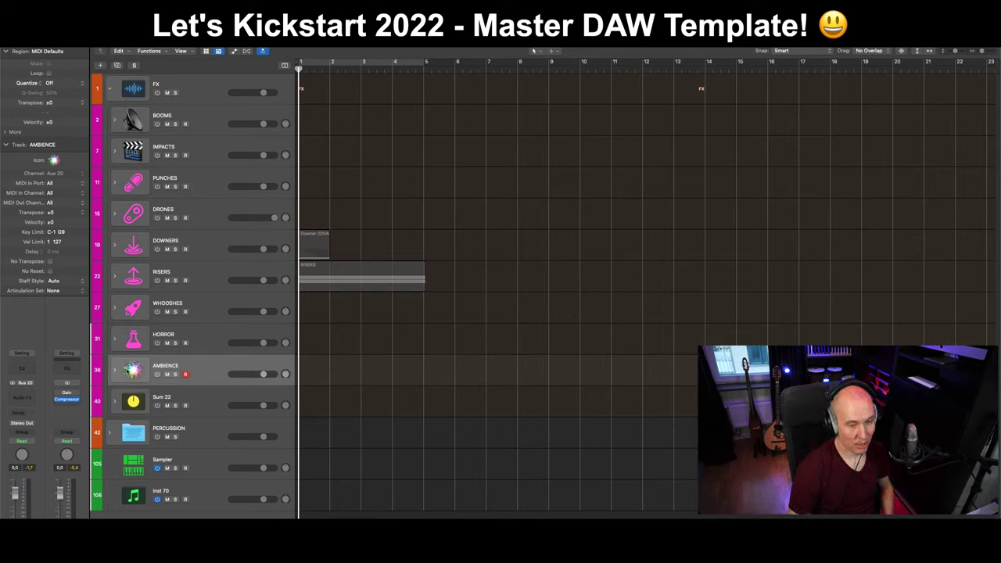
pyautogui.click(219, 402)
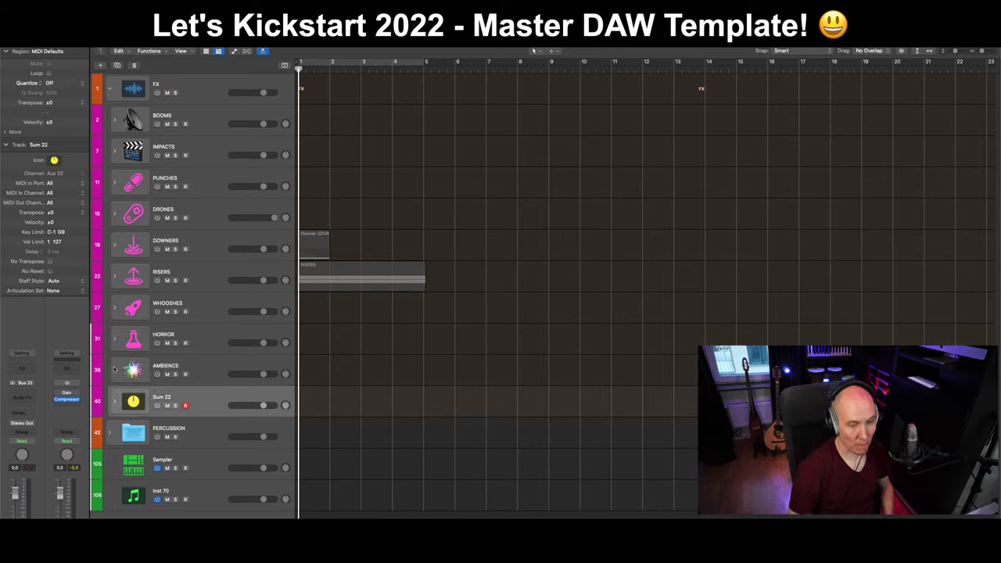
pyautogui.click(114, 370)
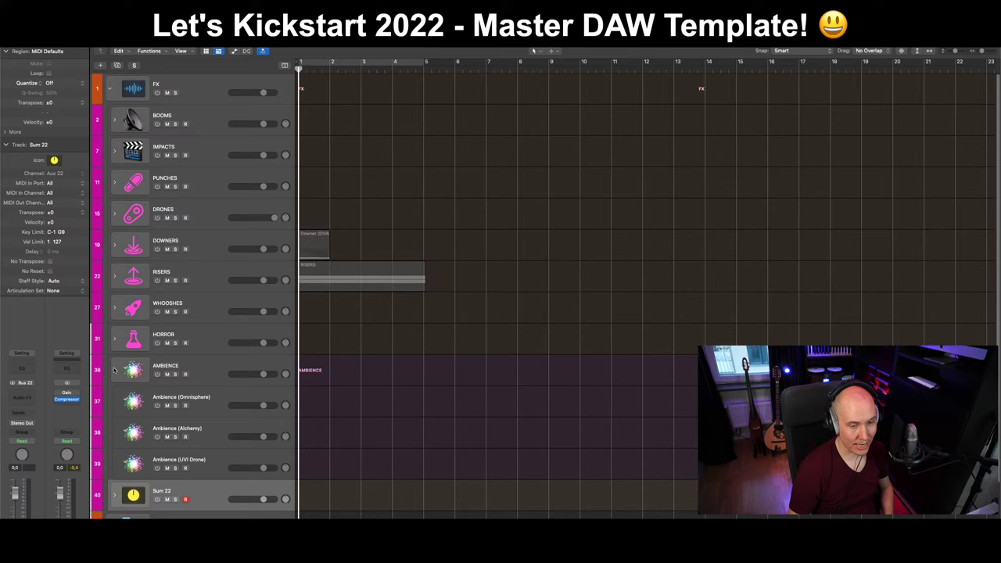
pyautogui.click(216, 470)
pyautogui.click(220, 432)
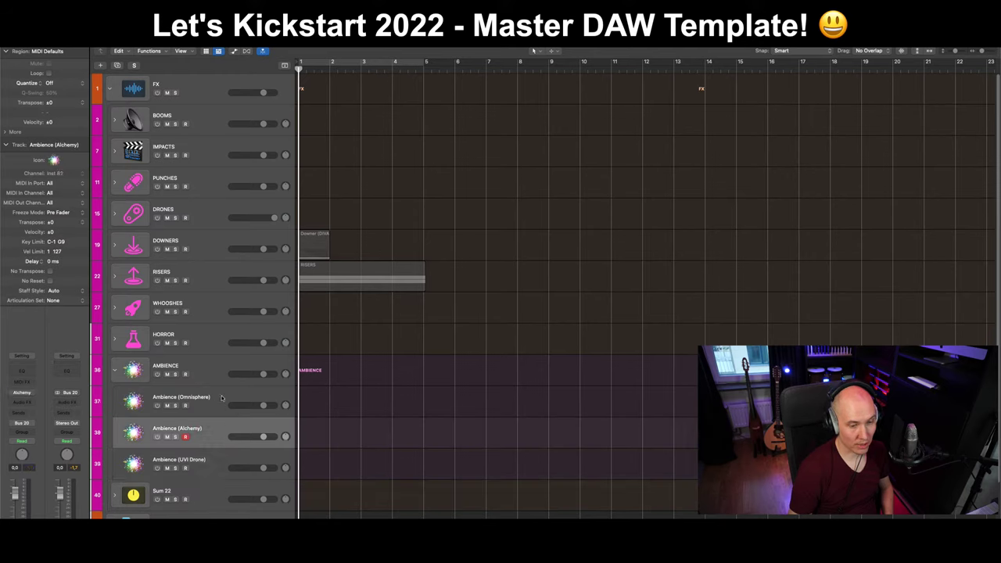
pyautogui.click(223, 404)
# Switch on the Ambience (Alchemy) track to try out its sound, and switch it off again.
pyautogui.click(213, 442)
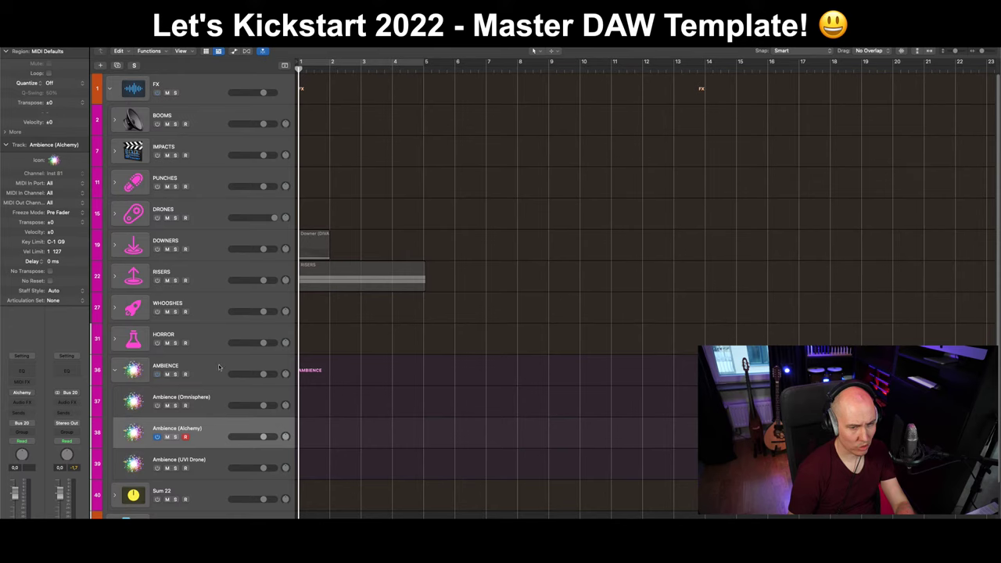
pyautogui.click(219, 404)
pyautogui.click(215, 429)
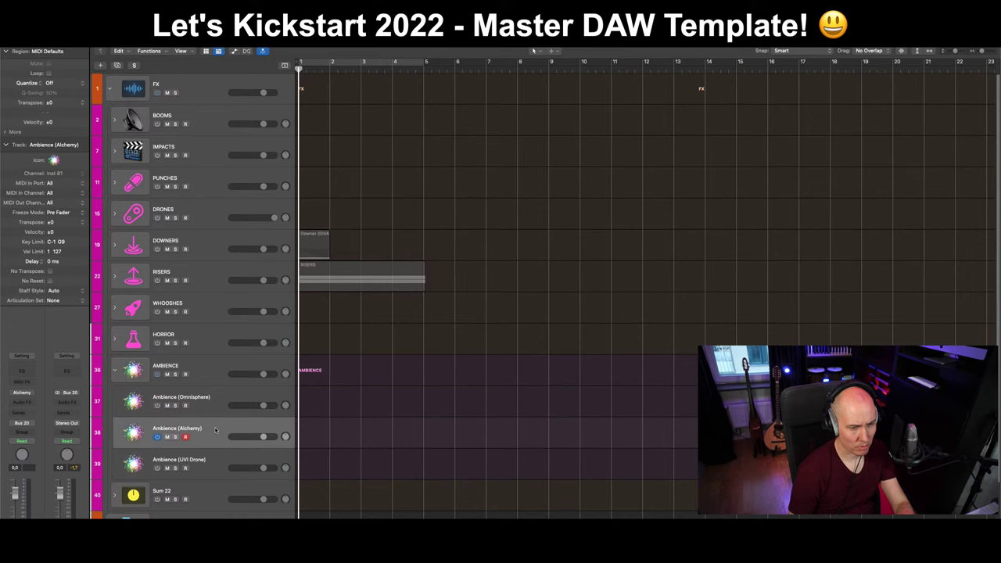
pyautogui.click(22, 392)
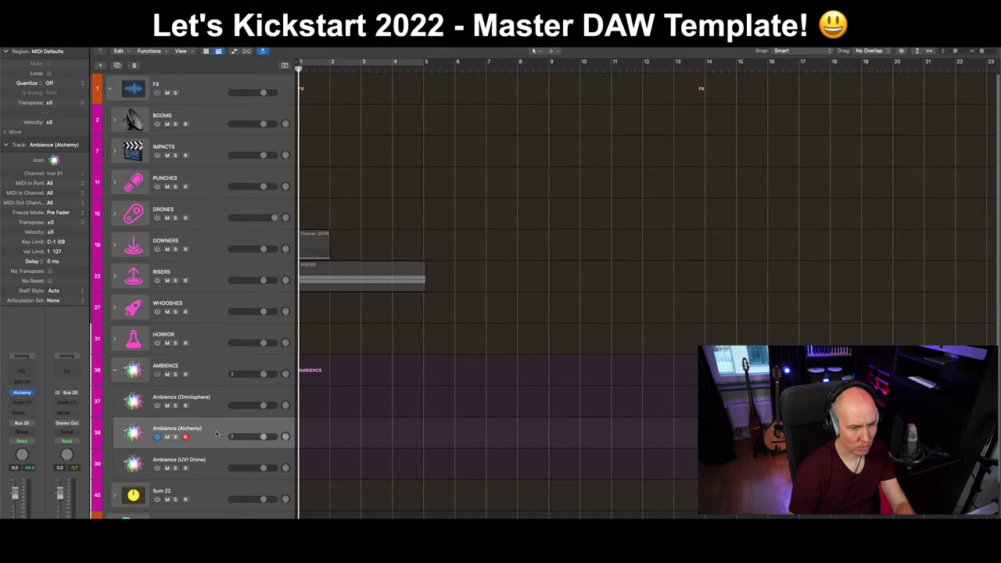
pyautogui.click(157, 437)
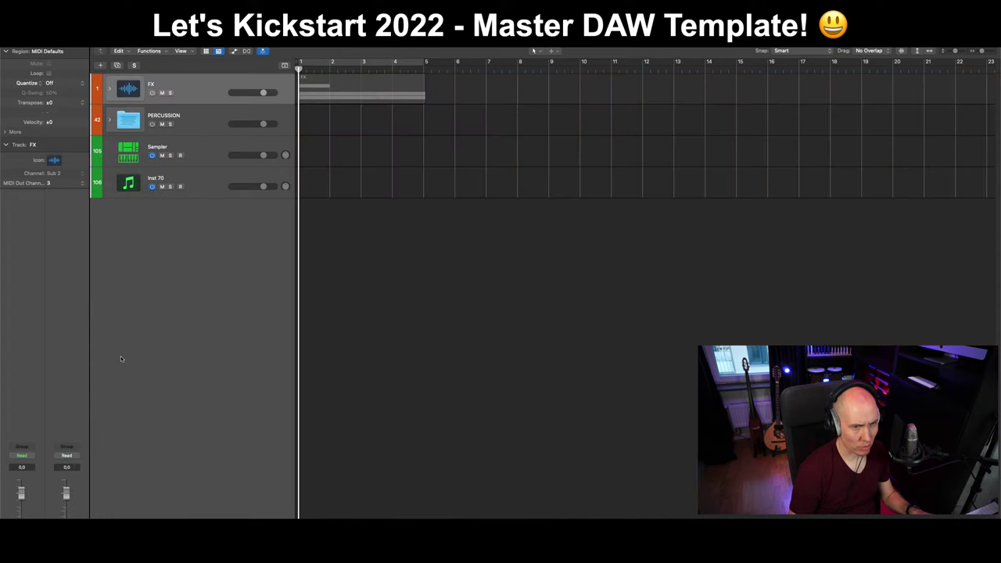
# Expand the main FX stack and select its AMBIENCE stack.
pyautogui.click(108, 90)
pyautogui.click(226, 368)
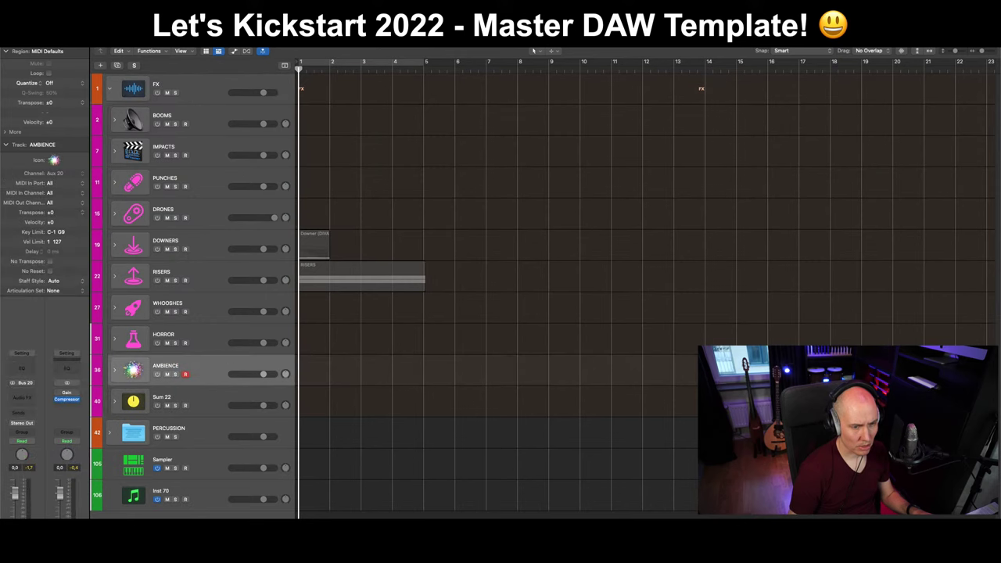
pyautogui.click(191, 216)
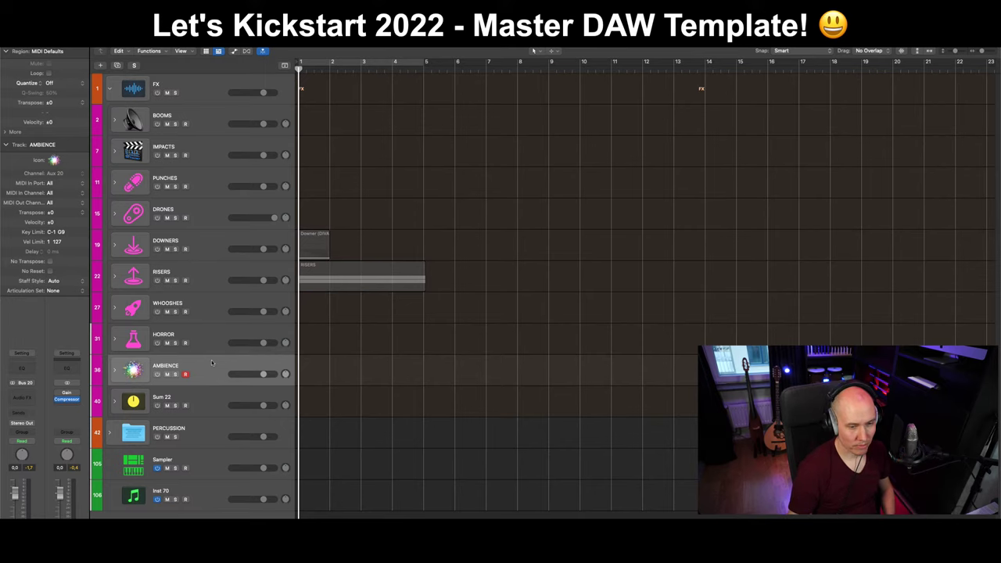
pyautogui.click(208, 348)
pyautogui.click(206, 368)
pyautogui.click(208, 396)
pyautogui.click(216, 376)
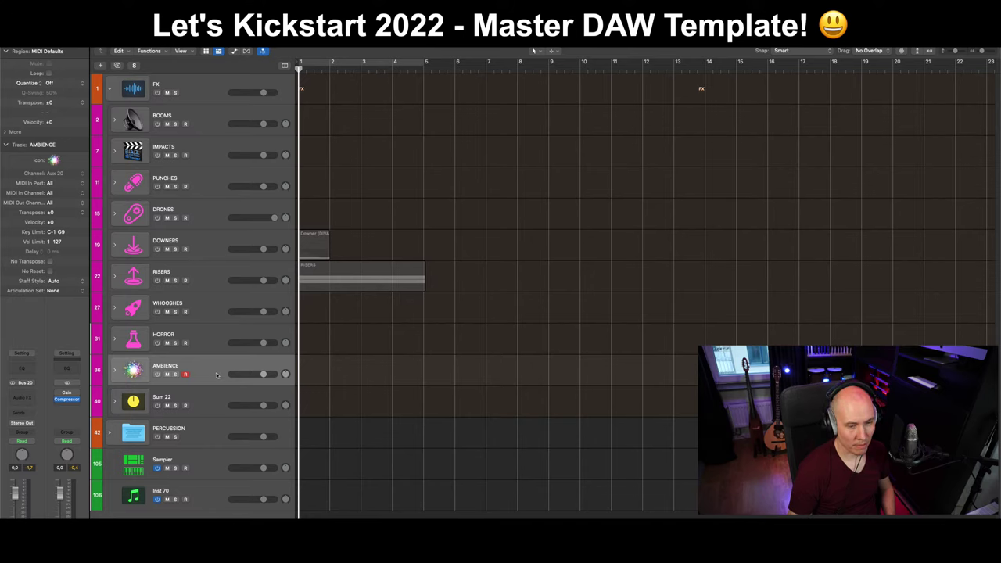
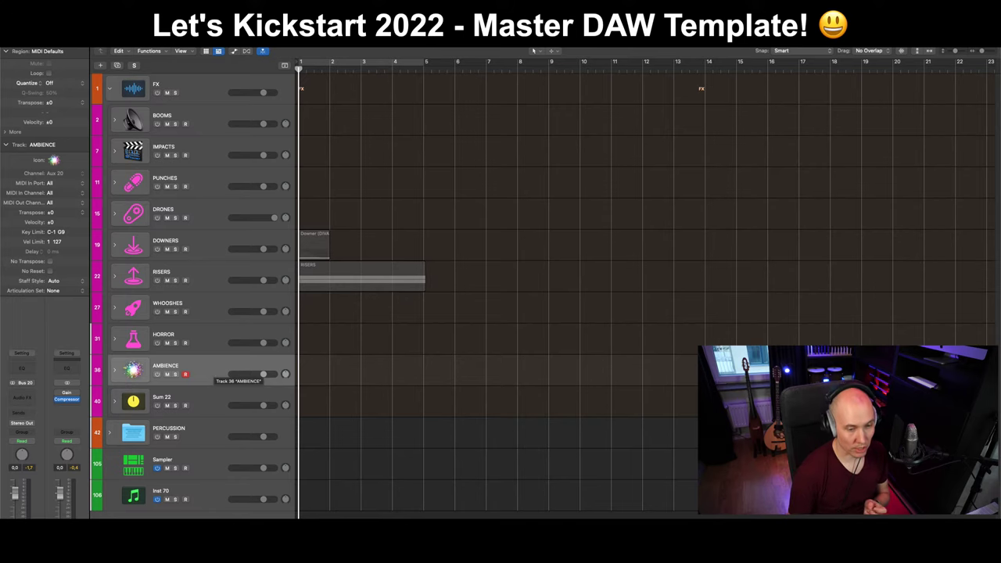
# Add a Diva instrument track below Inst 70 and load the HS Butterscotch preset from the 3 POLY SYNTH folder.
pyautogui.click(208, 499)
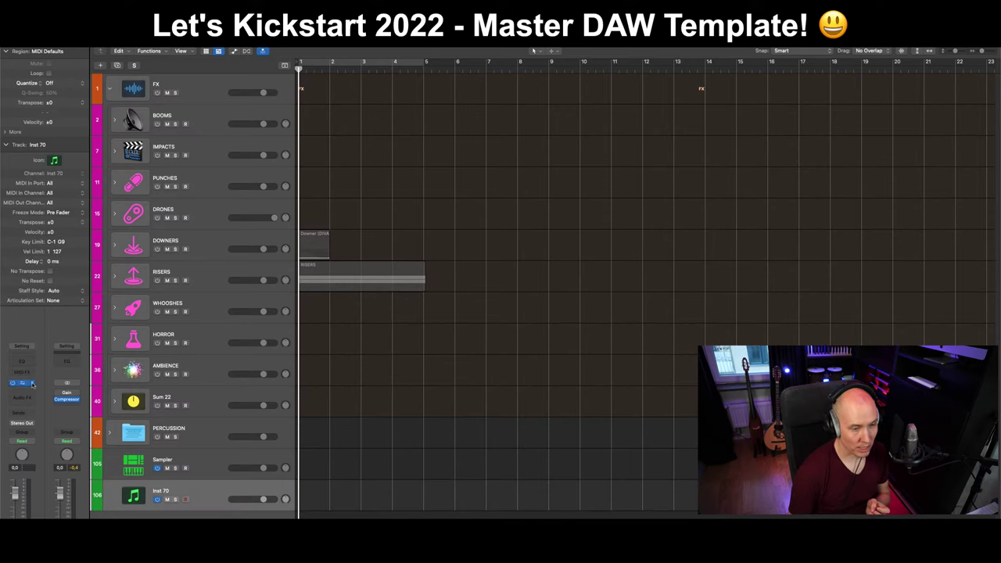
pyautogui.press('alt+super+s')
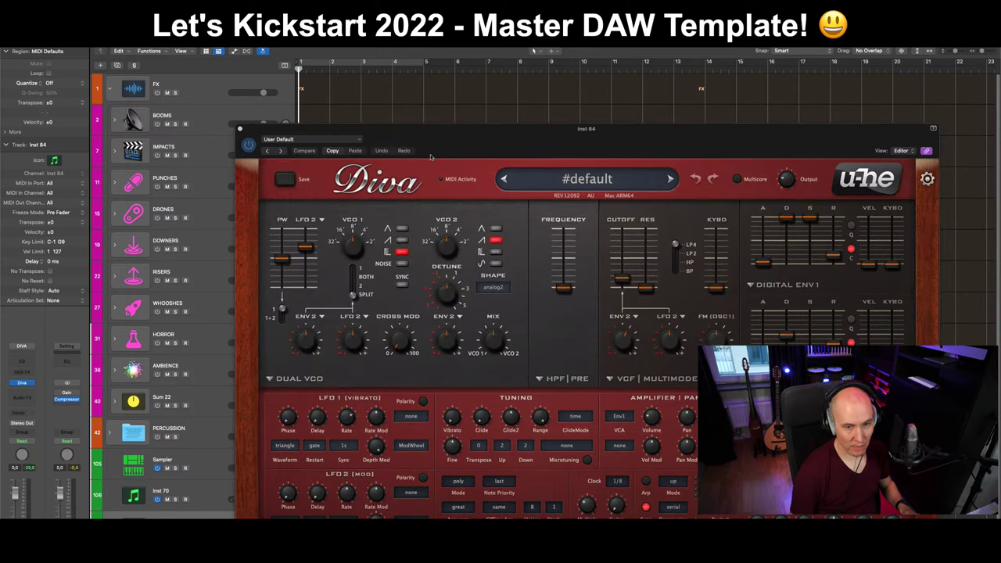
pyautogui.moveTo(484, 135); pyautogui.dragTo(256, 51)
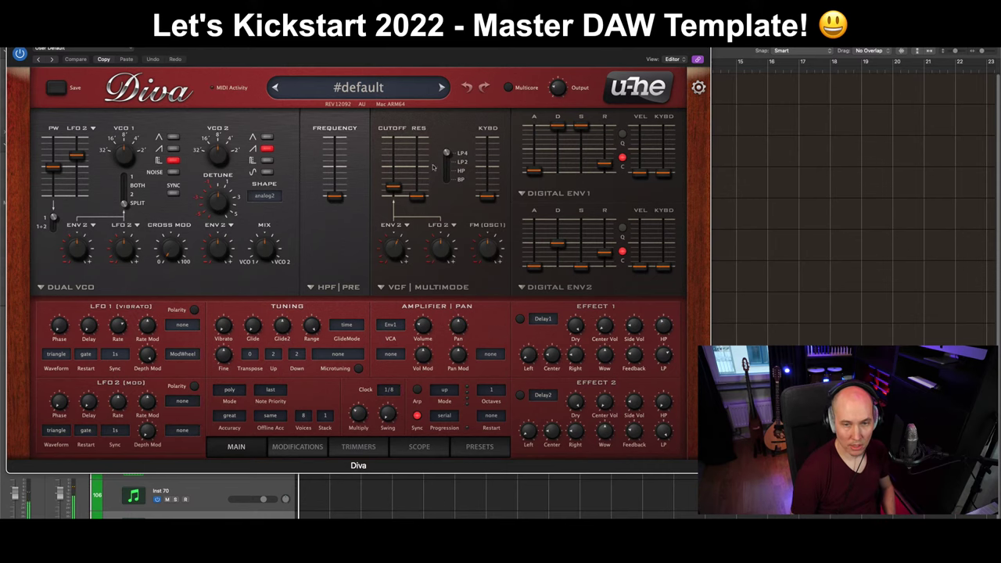
pyautogui.click(479, 446)
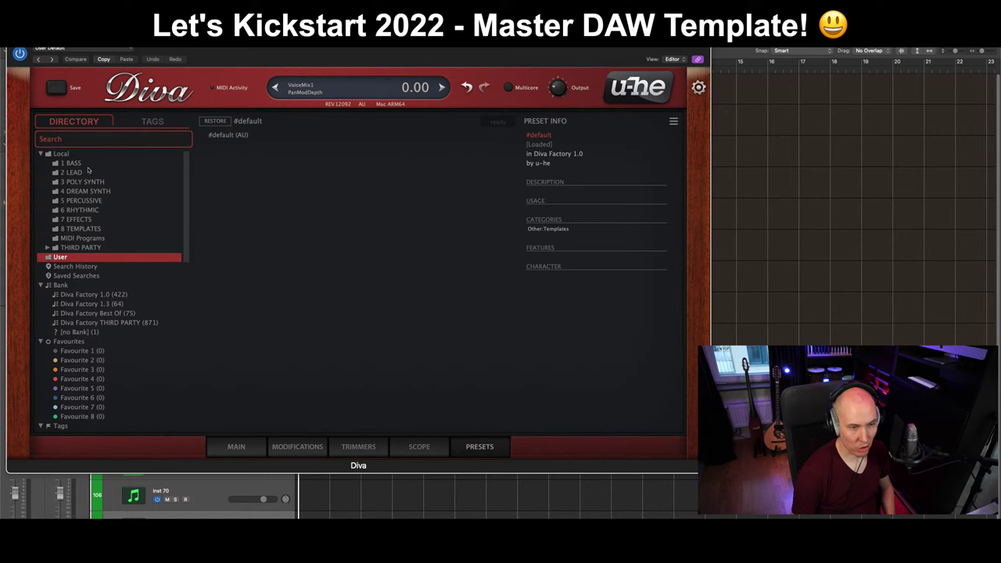
pyautogui.click(86, 183)
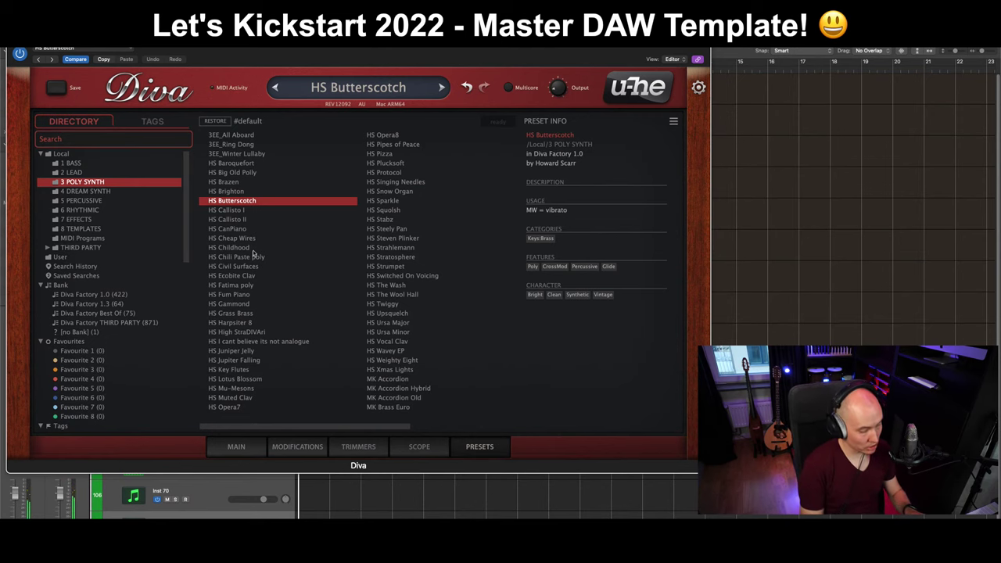
pyautogui.press('super+w')
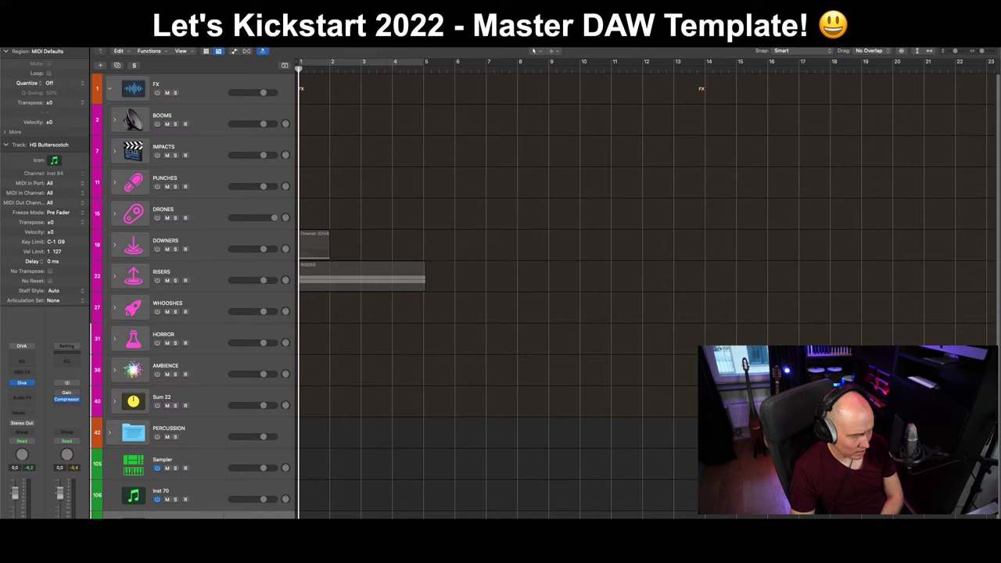
pyautogui.click(212, 501)
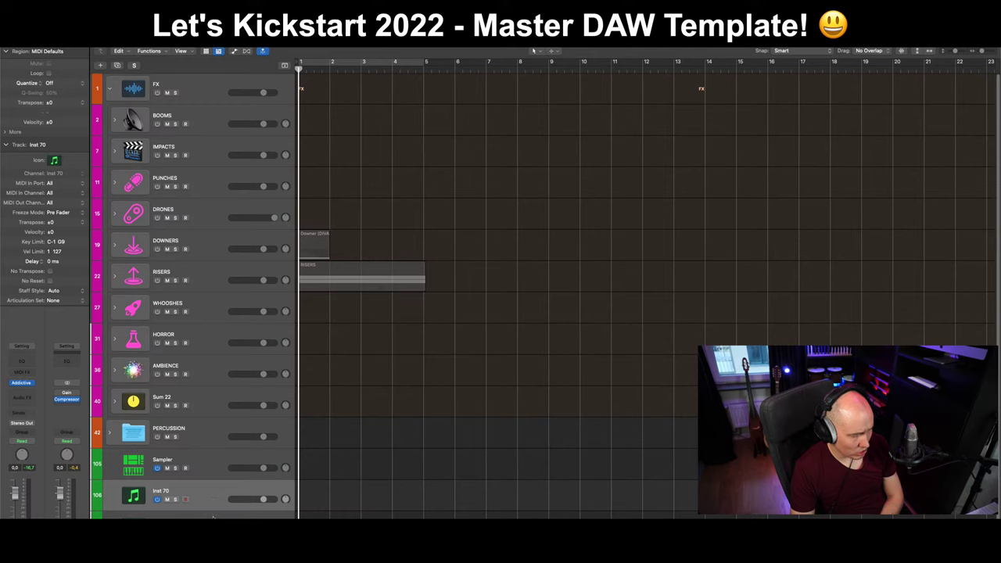
pyautogui.click(213, 518)
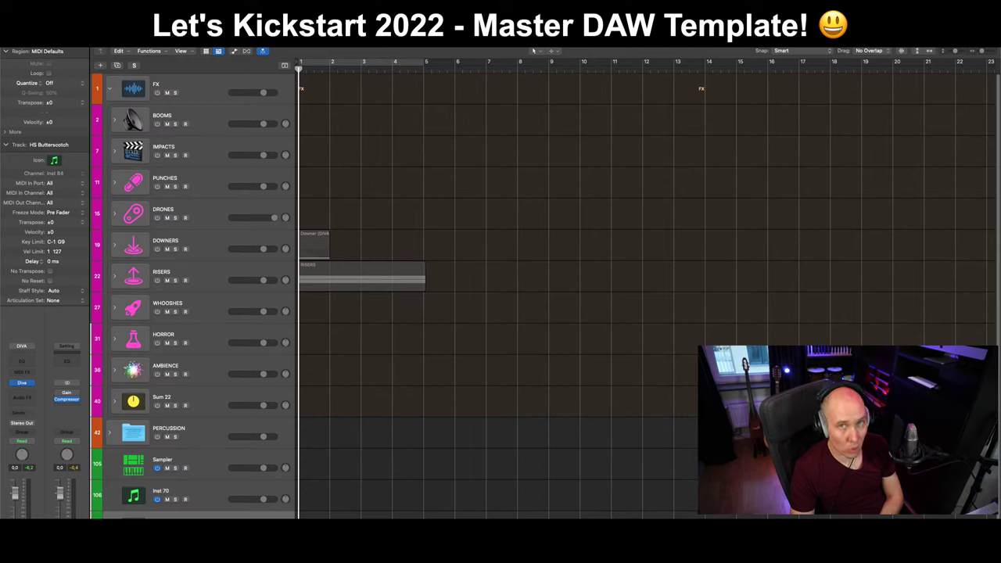
pyautogui.click(213, 497)
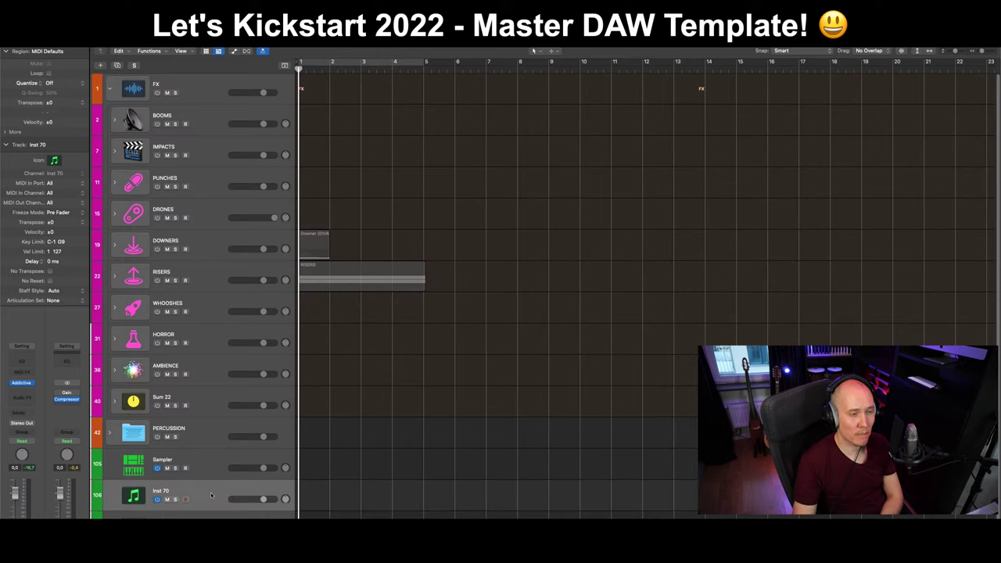
pyautogui.click(213, 518)
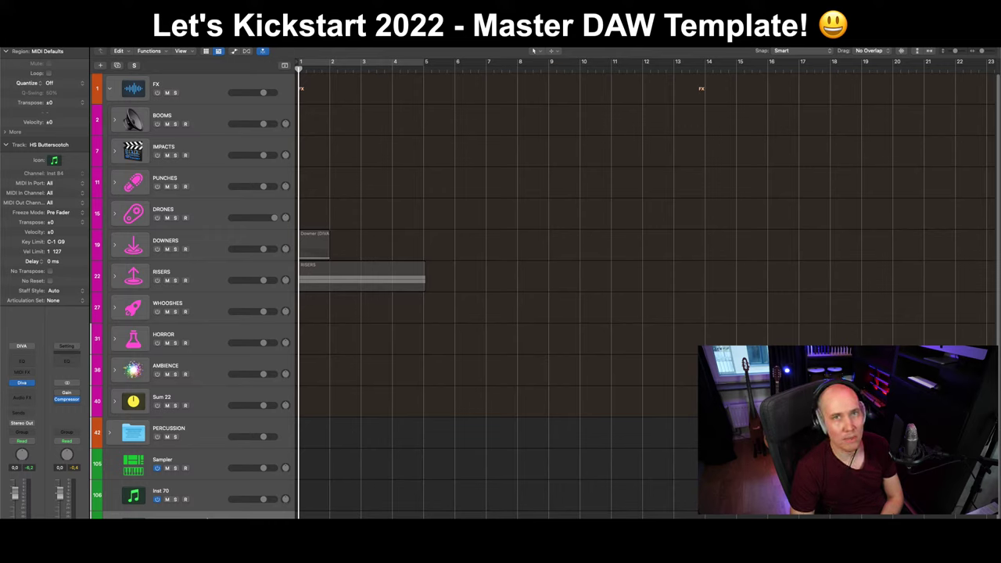
# Replace the Diva instrument on the HS Butterscotch track with the stereo D16 Group Phoscyon plug-in.
pyautogui.click(221, 494)
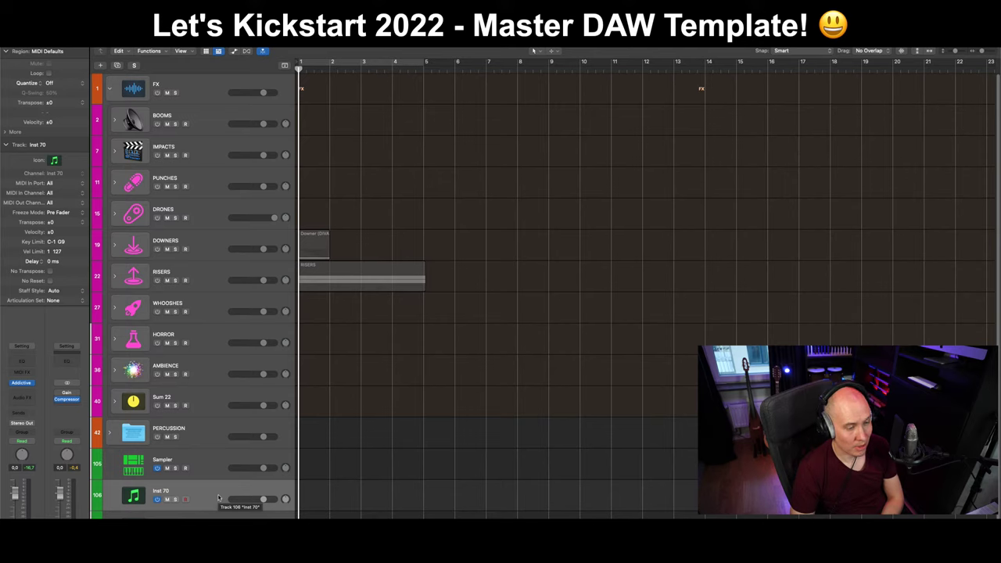
pyautogui.press('Down')
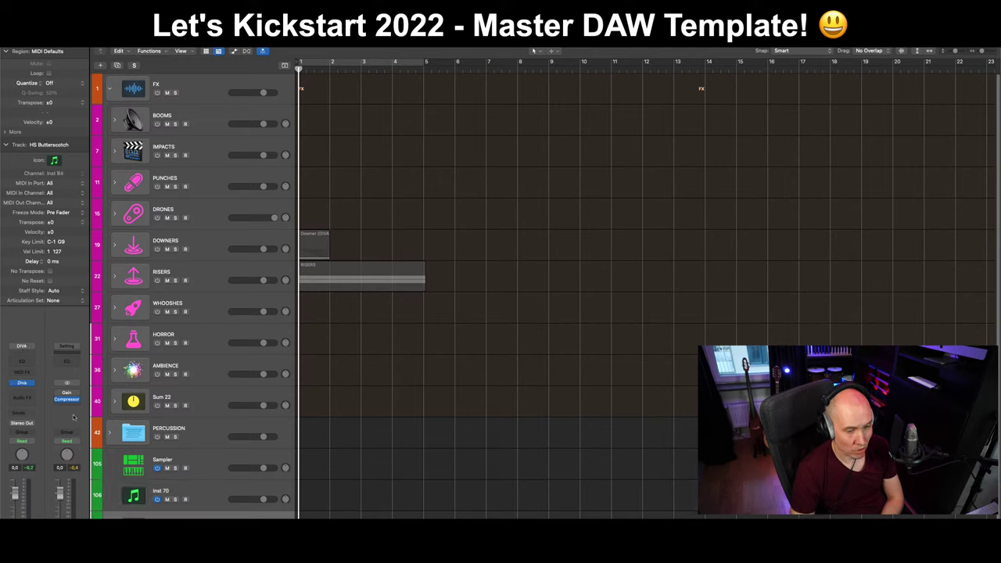
pyautogui.click(22, 383)
pyautogui.moveTo(61, 453)
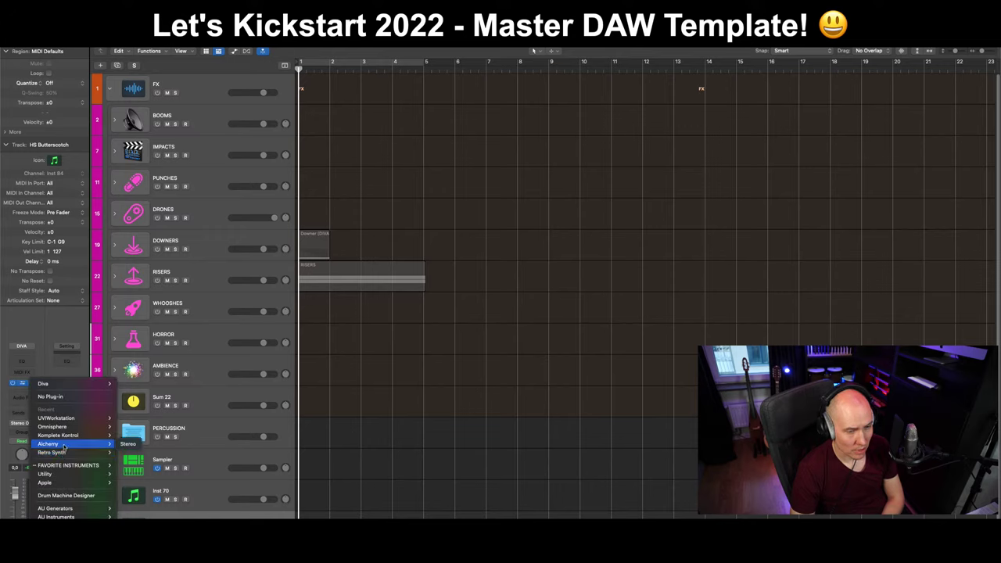
pyautogui.moveTo(62, 516)
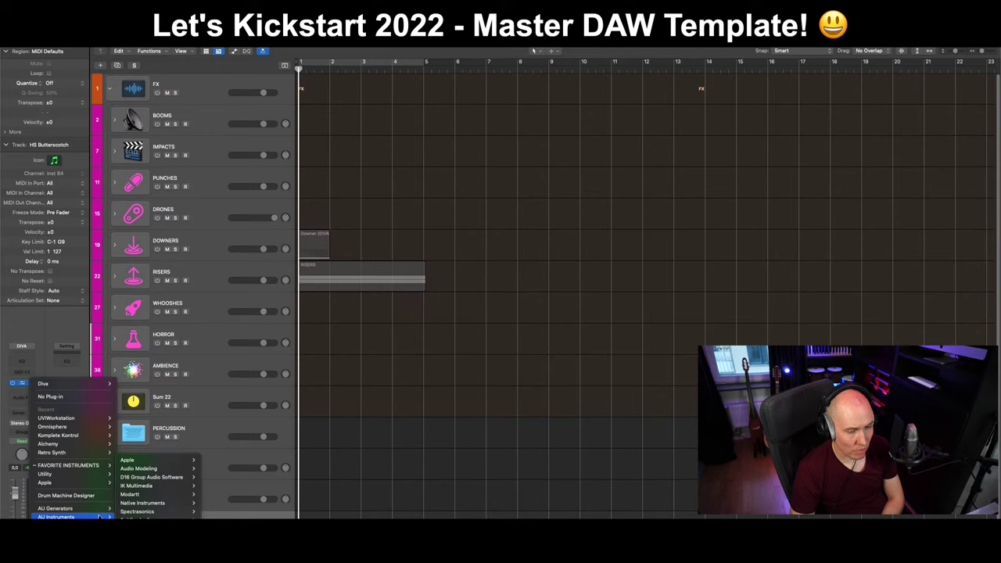
pyautogui.moveTo(156, 477)
pyautogui.moveTo(216, 477)
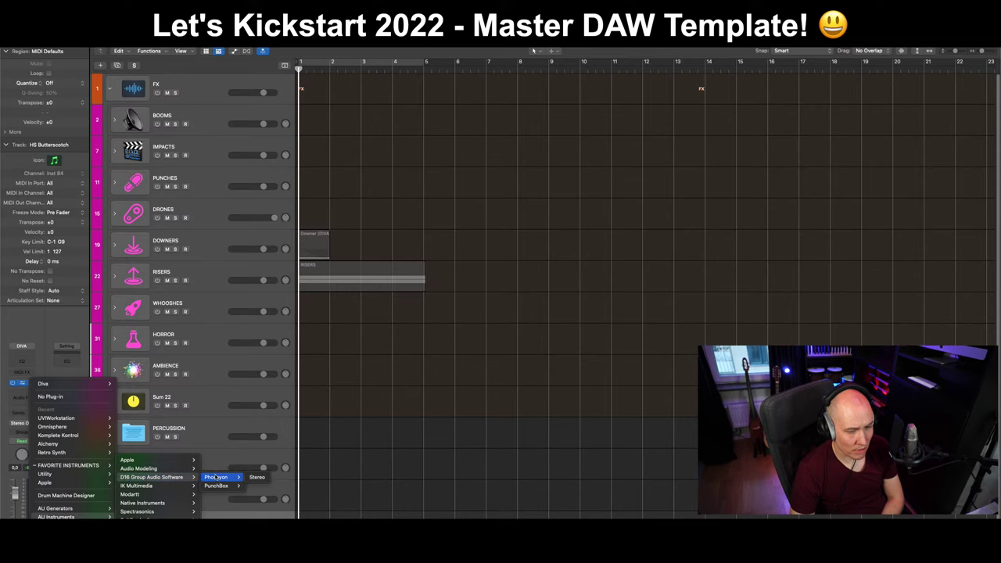
pyautogui.click(258, 478)
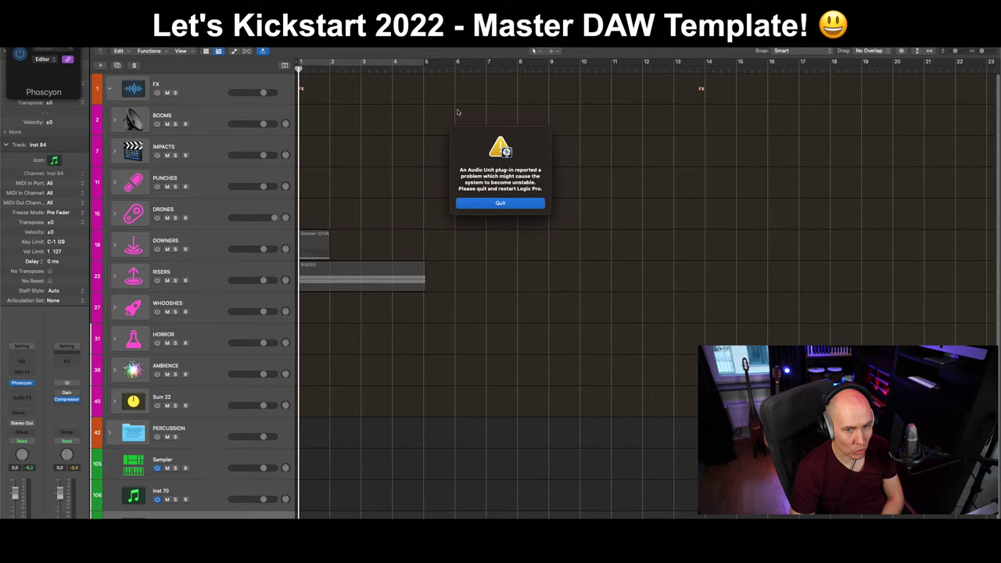
# Quit Logic Pro and save the changes to Project - Master Instrument Template.
pyautogui.click(515, 204)
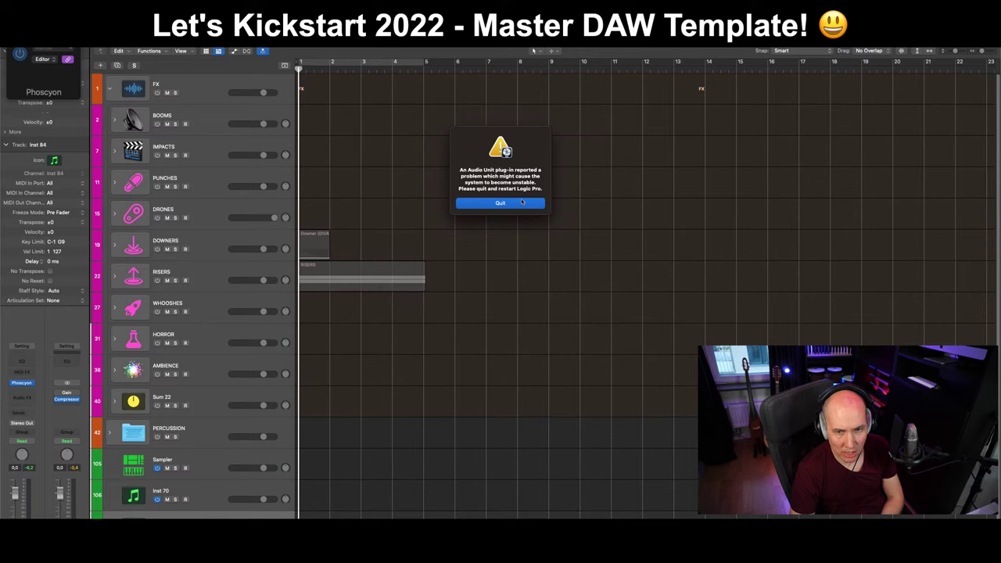
pyautogui.click(516, 207)
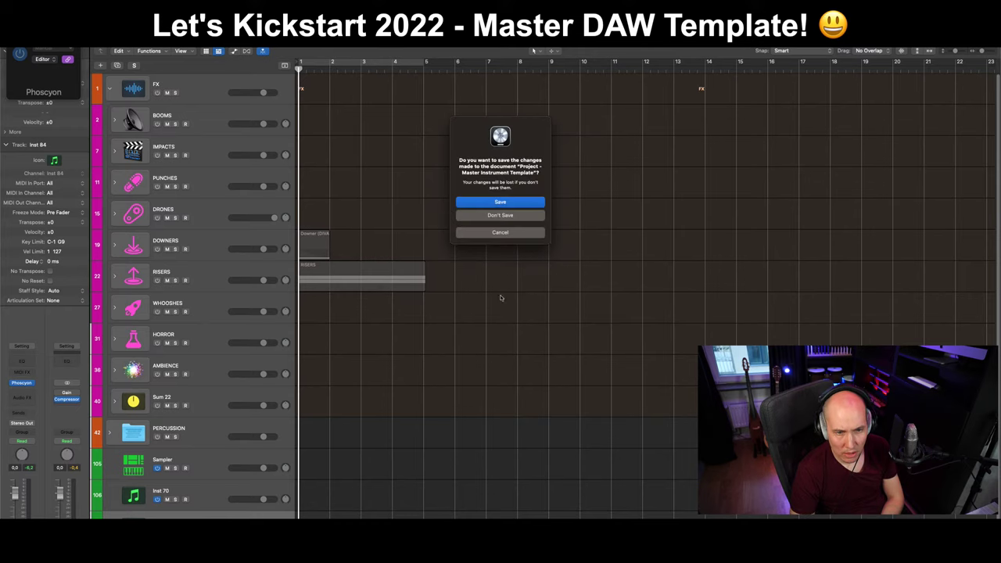
pyautogui.click(500, 202)
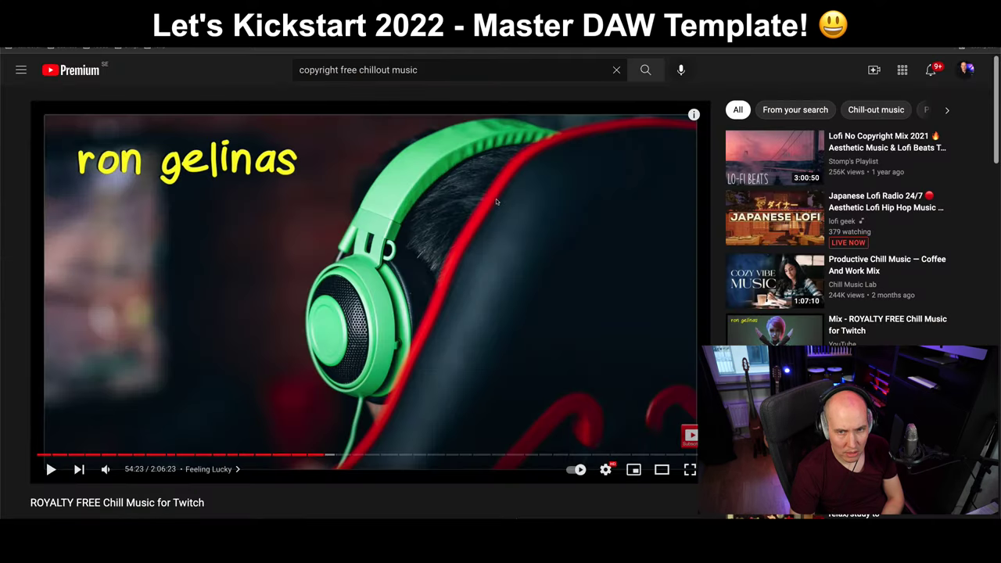
# Switch to Finder, try to reopen Project - Master Instrument Template from the 0 - Templates folder on SSD Music, and quit Logic Pro.
pyautogui.press('super+Tab')
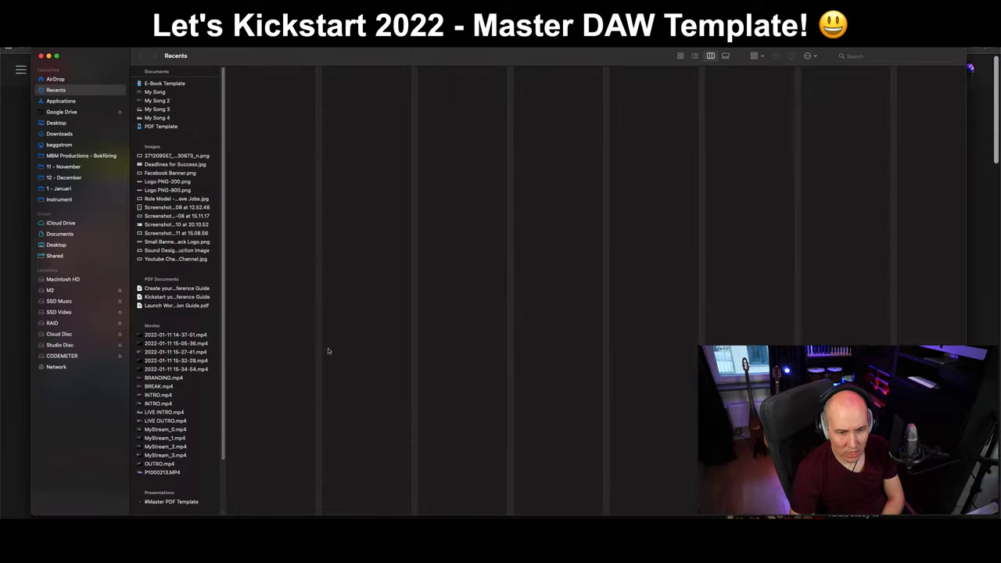
pyautogui.click(62, 301)
pyautogui.click(65, 313)
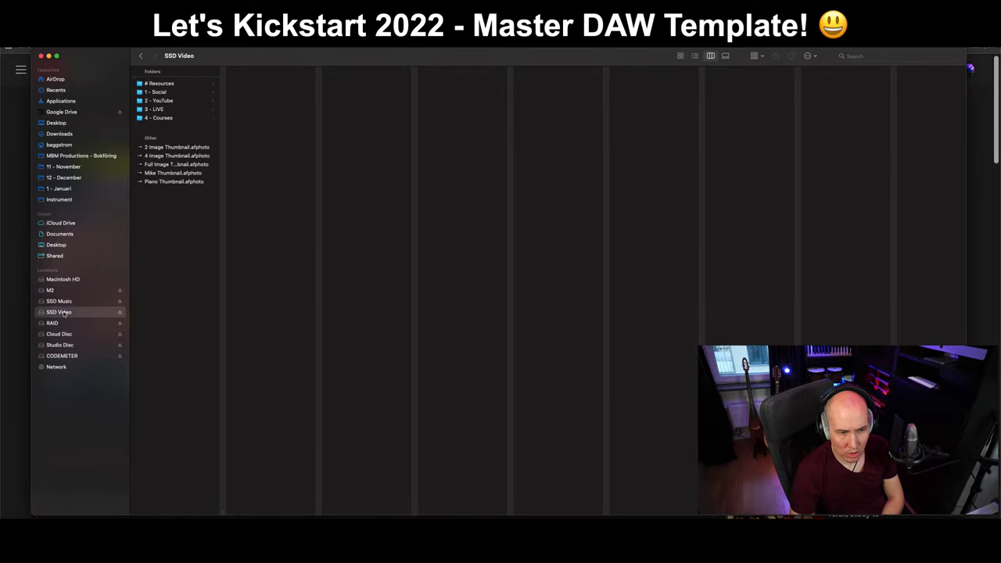
pyautogui.click(71, 302)
pyautogui.click(177, 73)
pyautogui.doubleClick(266, 72)
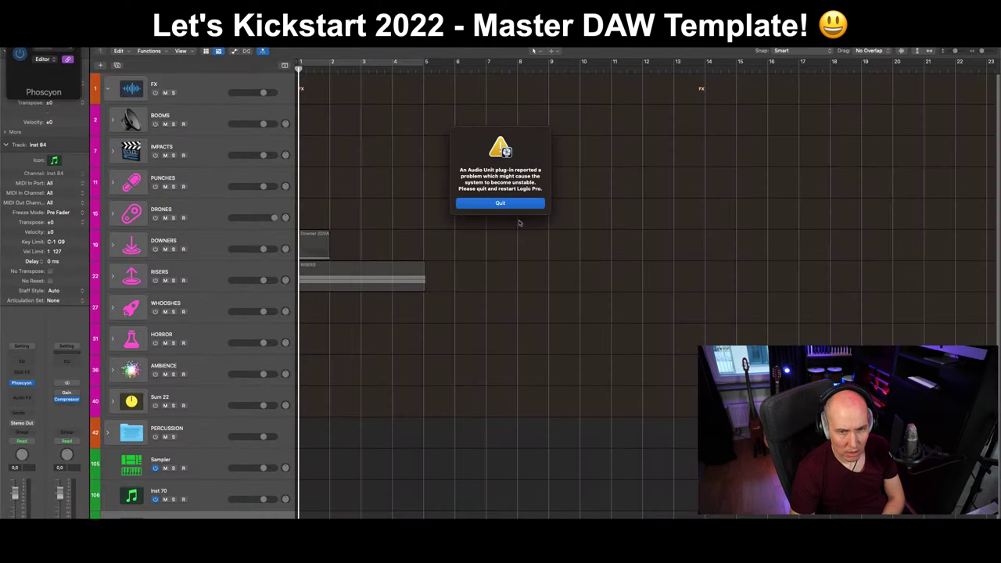
pyautogui.click(496, 205)
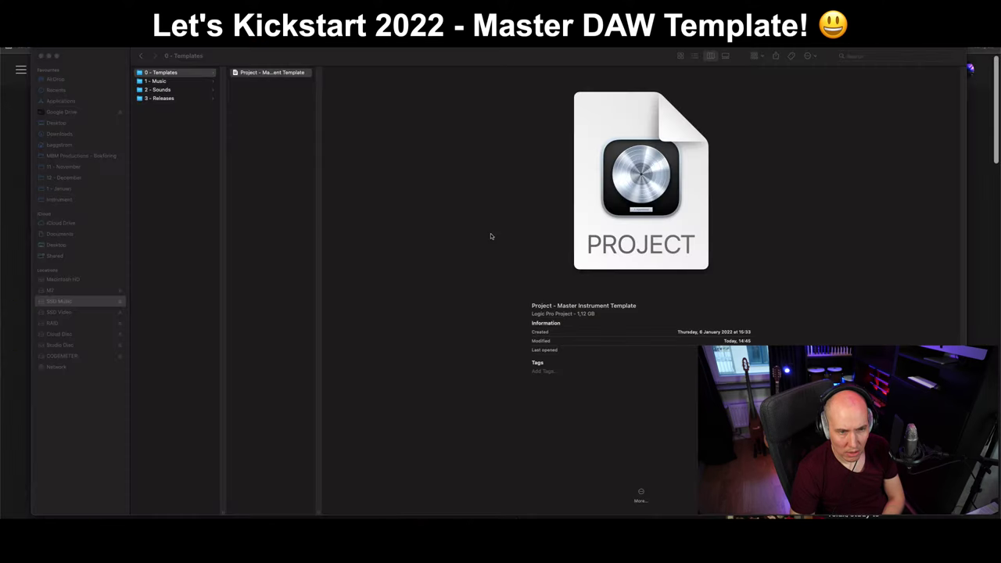
# Retry opening Project - Master Instrument Template from Finder, and quit Logic Pro again.
pyautogui.click(304, 195)
pyautogui.doubleClick(290, 72)
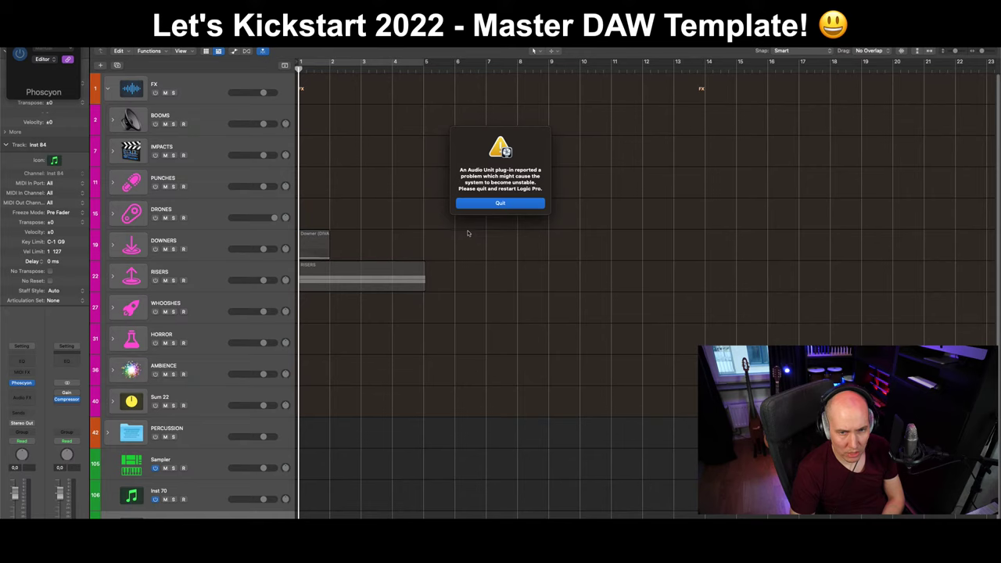
pyautogui.click(510, 206)
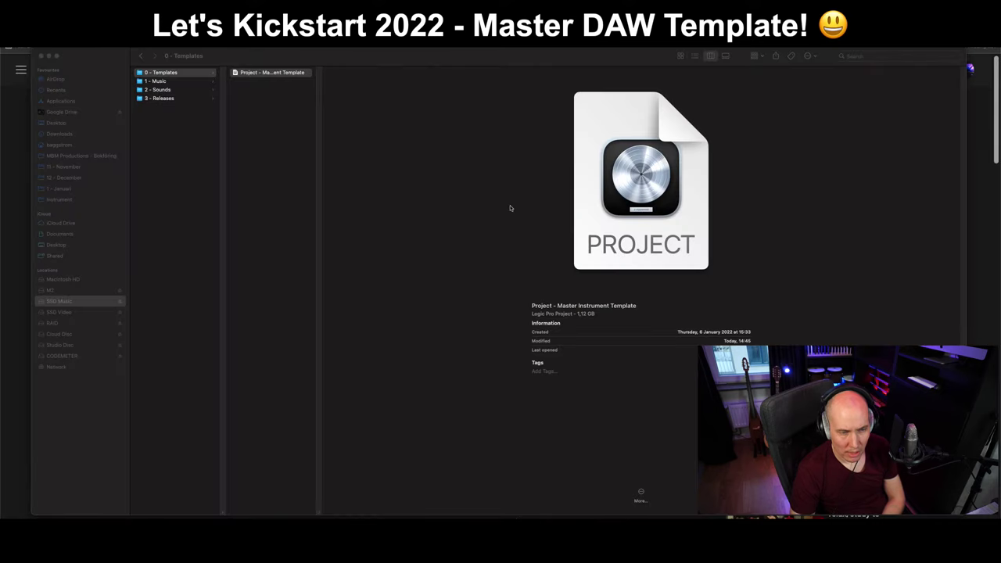
# Reposition the Finder window and widen the file column to fit the full project name.
pyautogui.click(291, 206)
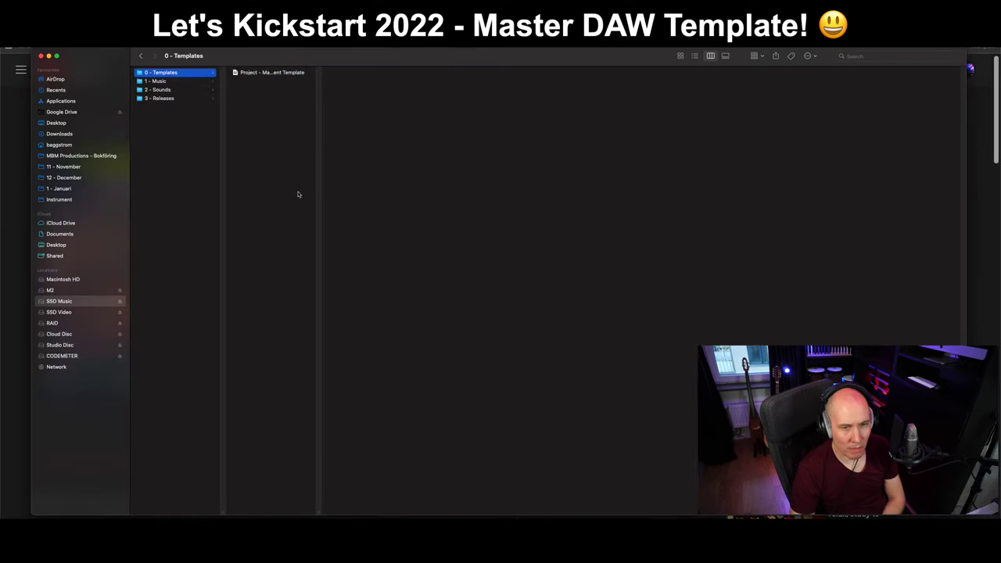
pyautogui.moveTo(384, 54); pyautogui.dragTo(345, 58)
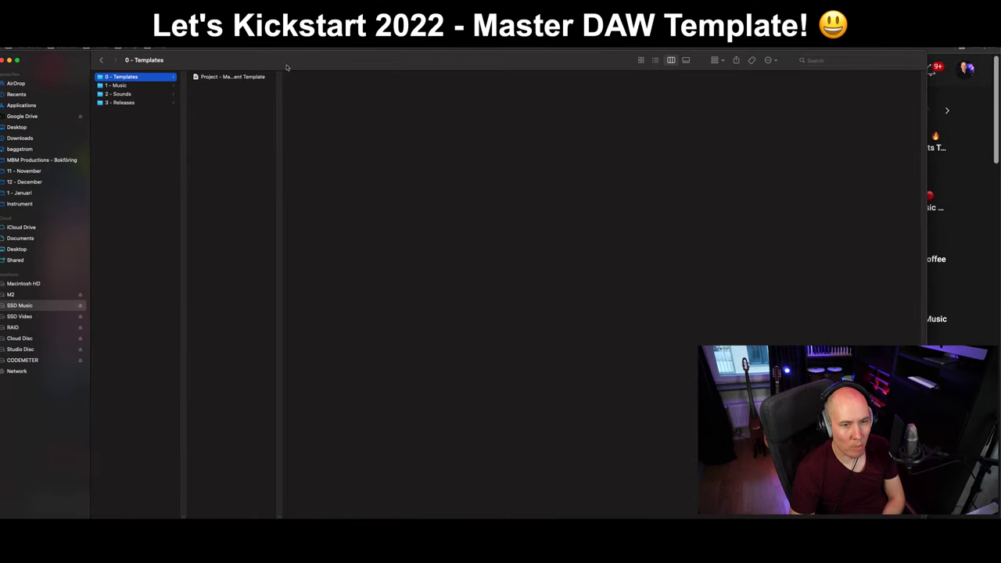
pyautogui.moveTo(280, 514); pyautogui.dragTo(290, 517)
pyautogui.doubleClick(289, 516)
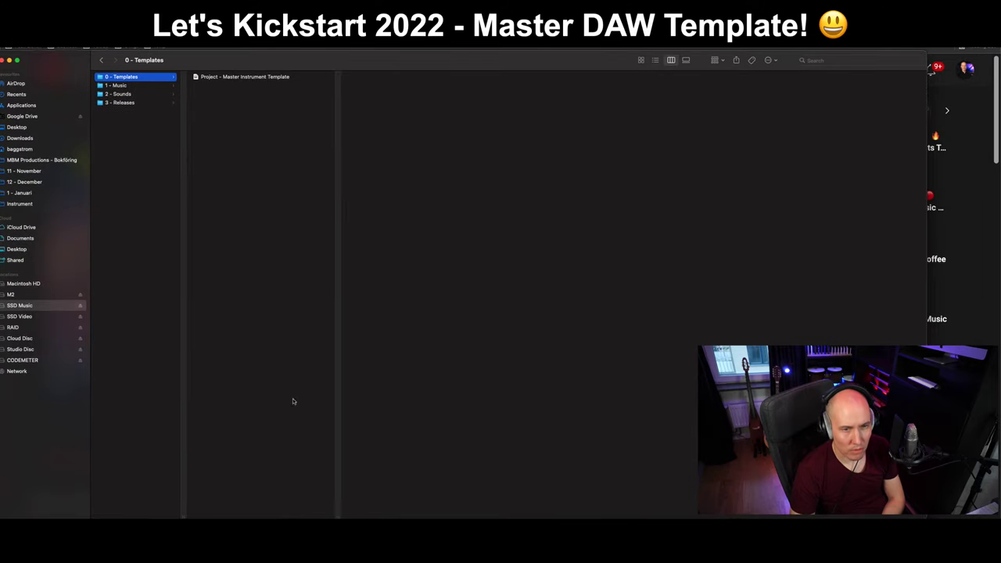
# Launch Logic Pro and create an empty project with one software instrument track using an empty channel strip.
pyautogui.click(505, 504)
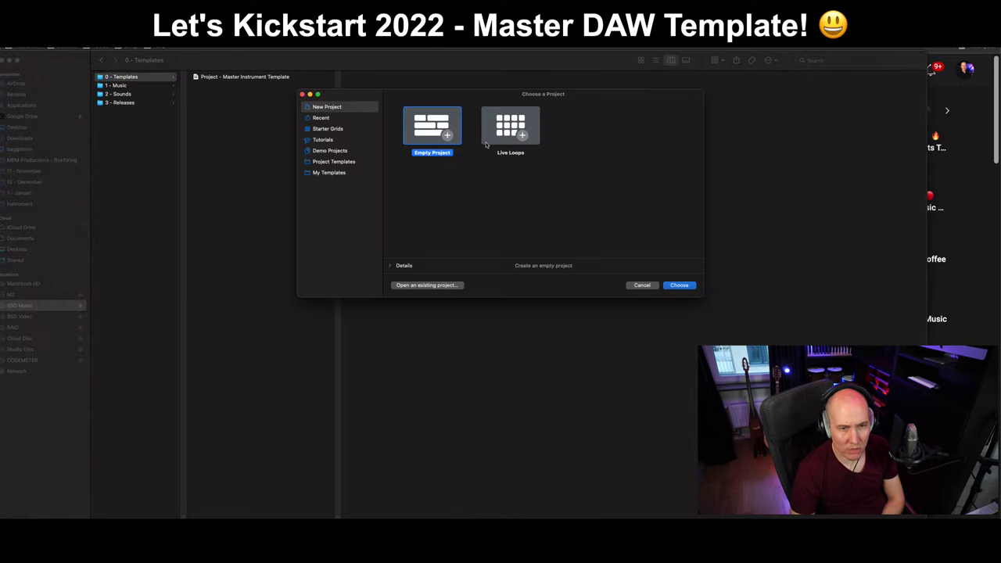
pyautogui.click(681, 287)
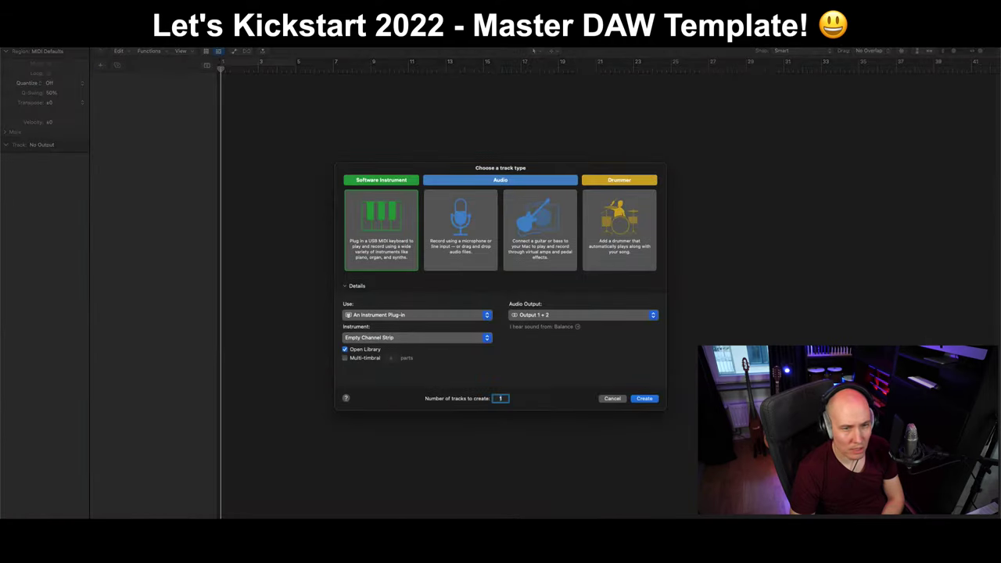
pyautogui.click(644, 399)
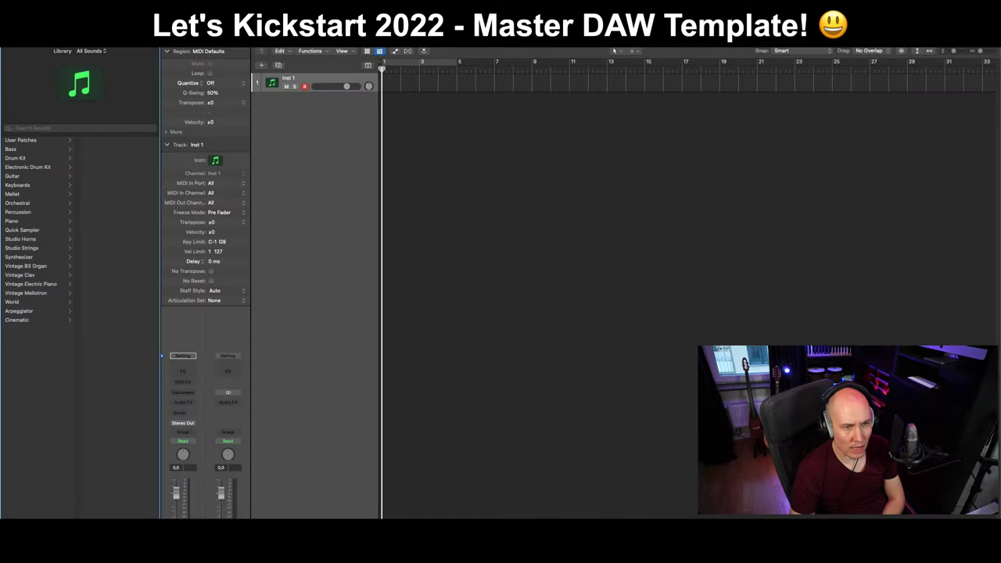
pyautogui.click(350, 208)
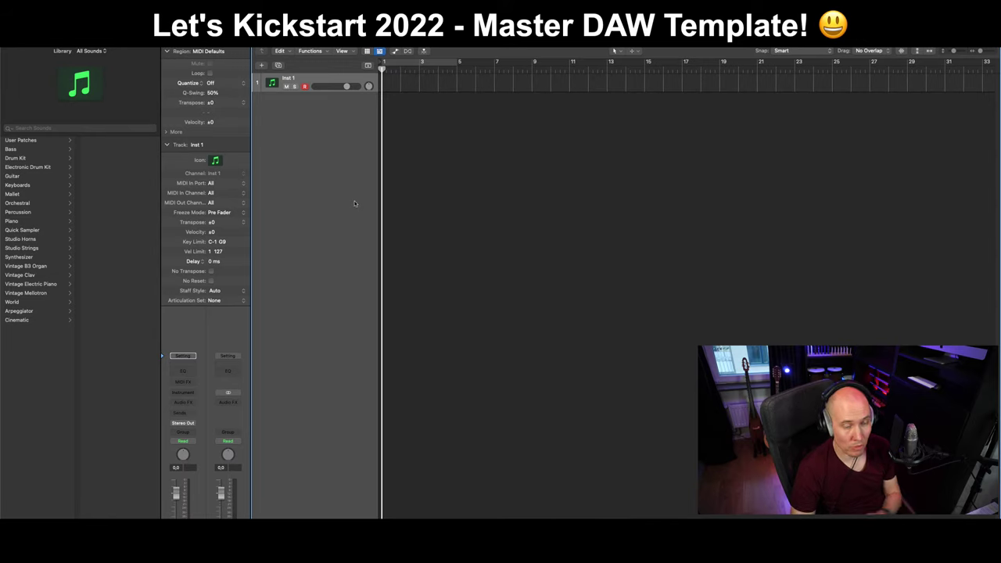
# Search the Plug-in Manager for "ph" and disable the Phoscyon instrument.
pyautogui.click(75, 43)
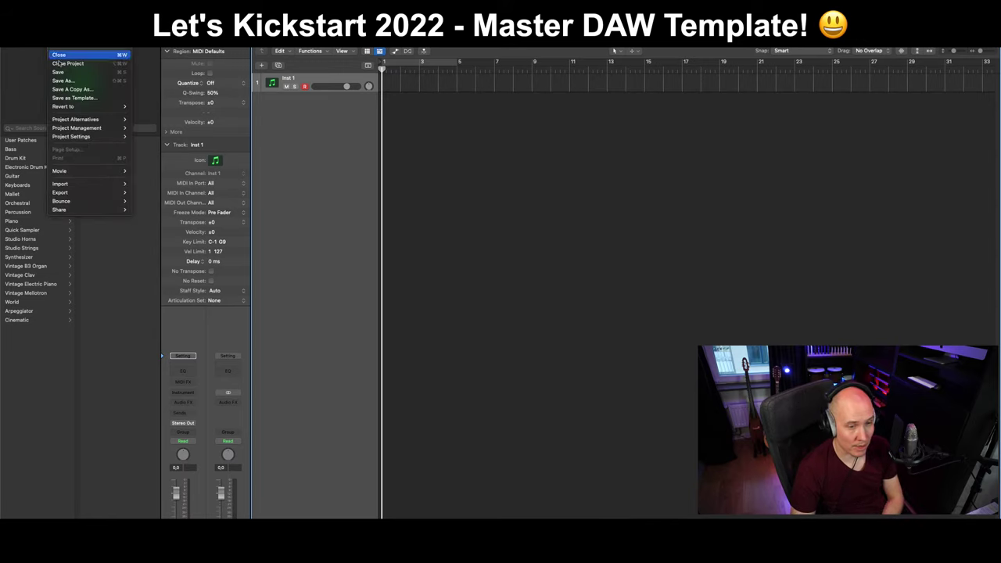
pyautogui.moveTo(55, 38)
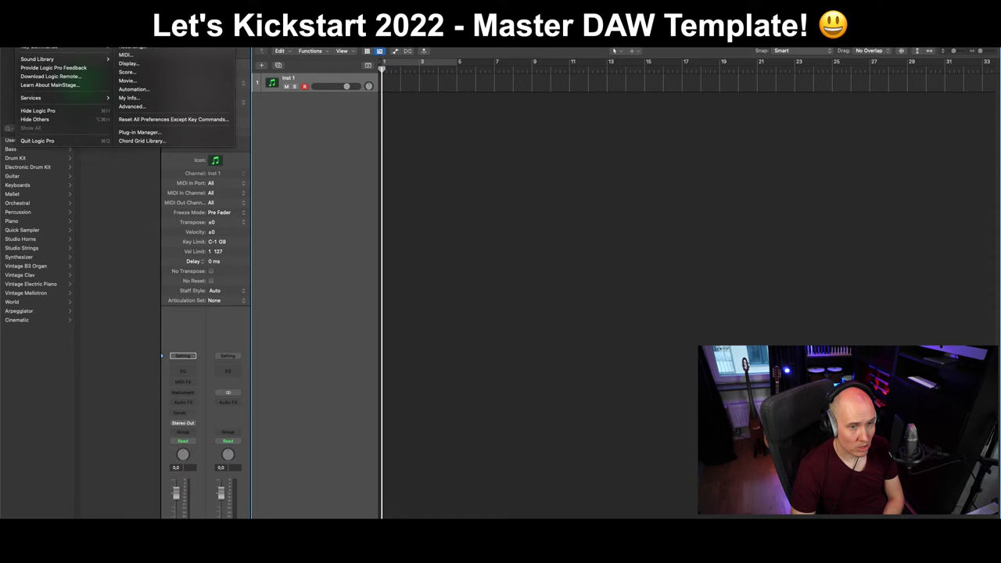
pyautogui.click(139, 132)
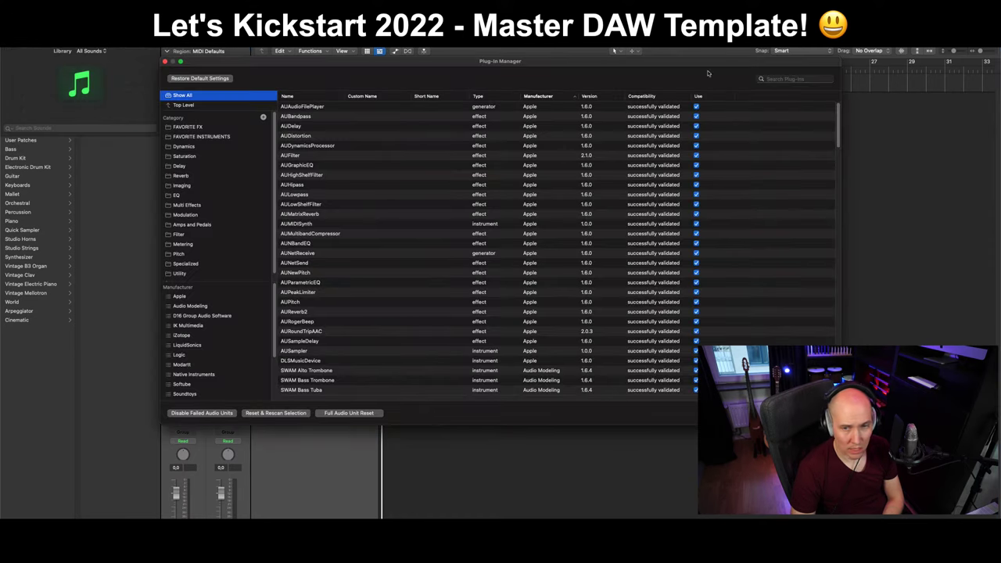
pyautogui.click(818, 82)
pyautogui.write('ph')
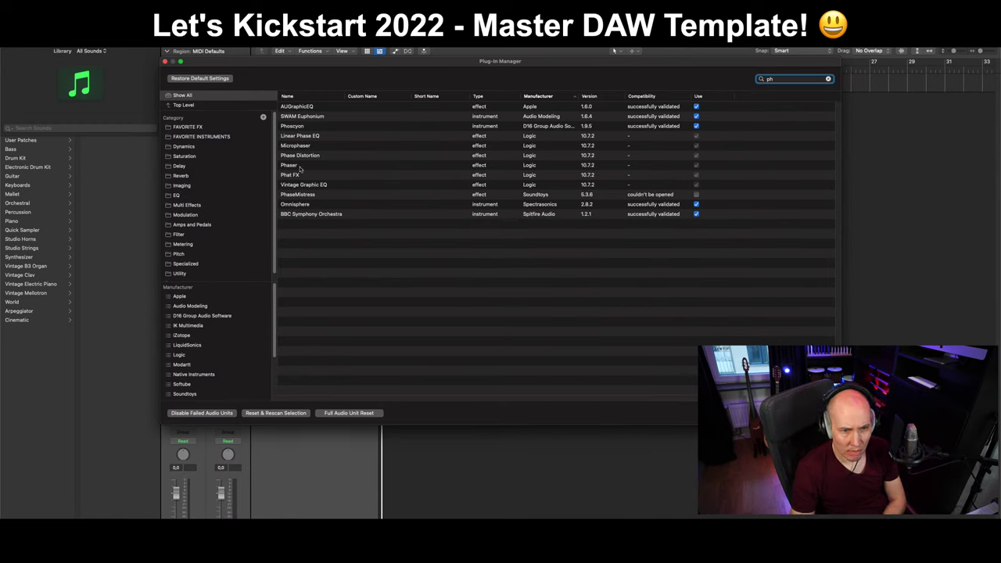
pyautogui.click(696, 126)
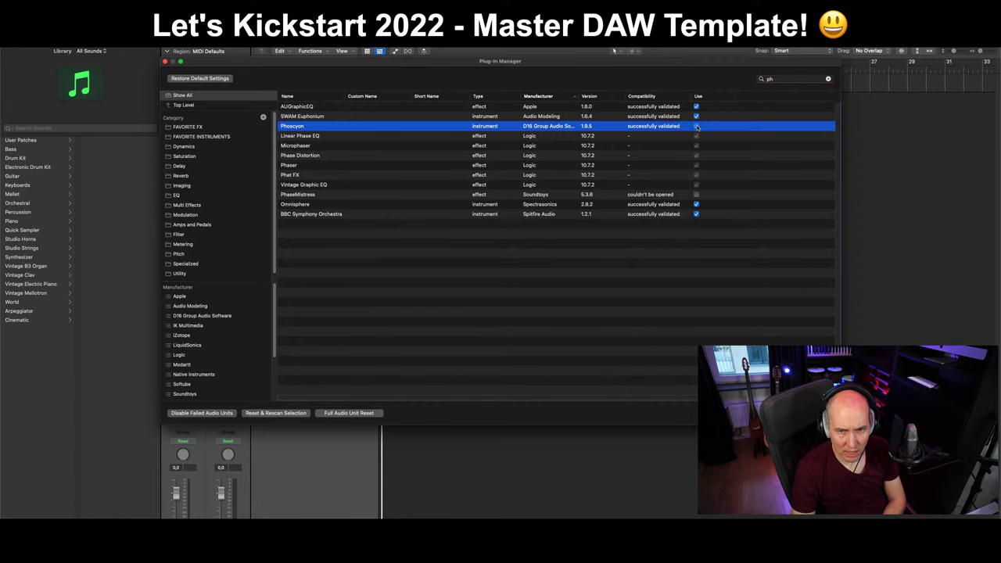
pyautogui.click(814, 413)
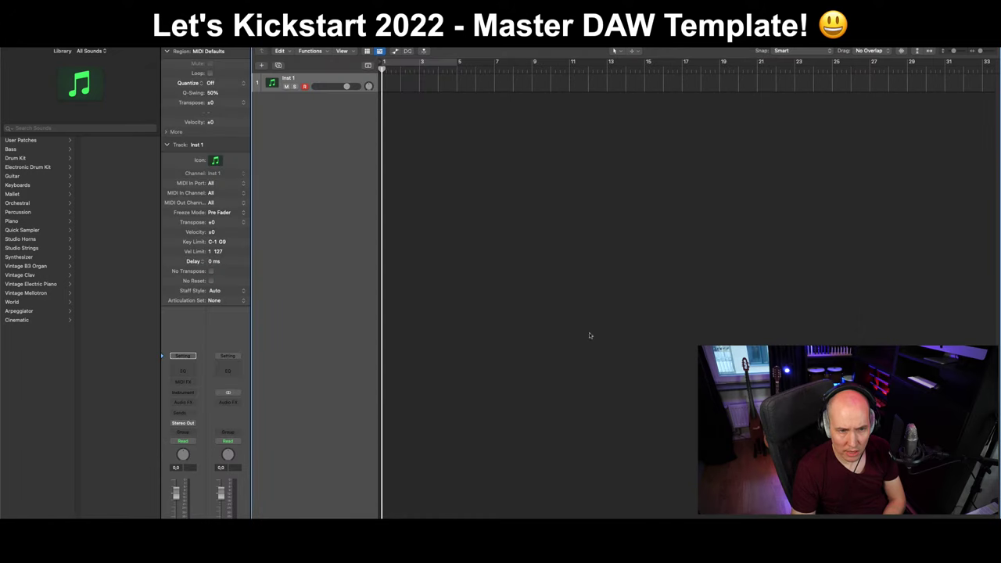
# Quit Logic Pro without saving the empty project, try opening Project - Master Instrument Template from Finder, and quit again.
pyautogui.click(78, 39)
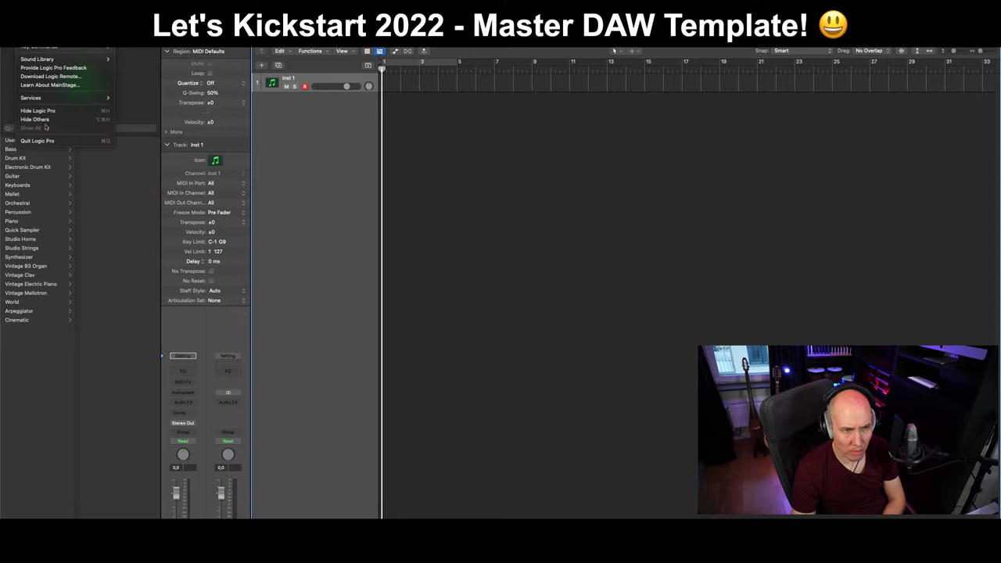
pyautogui.click(49, 141)
pyautogui.click(502, 217)
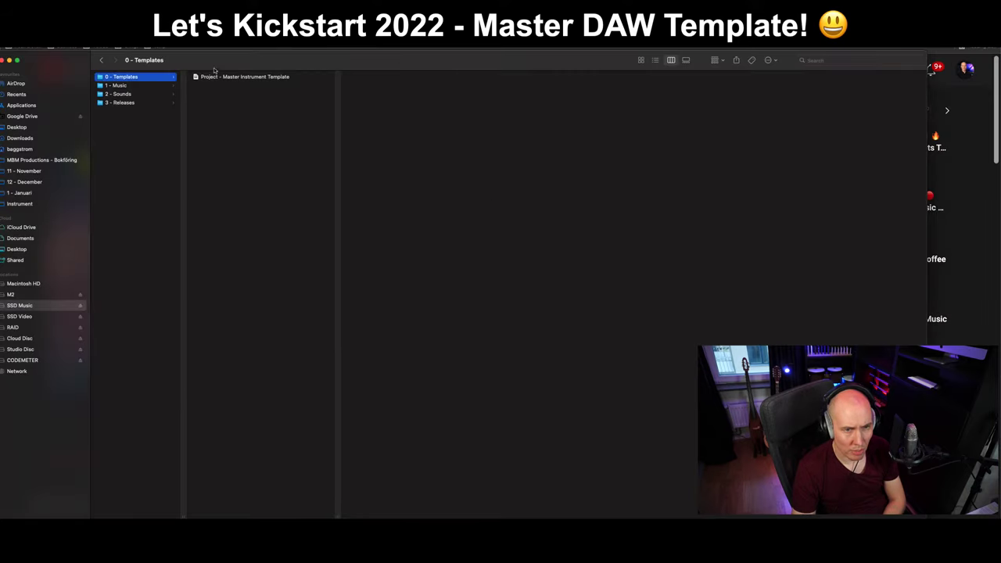
pyautogui.doubleClick(214, 76)
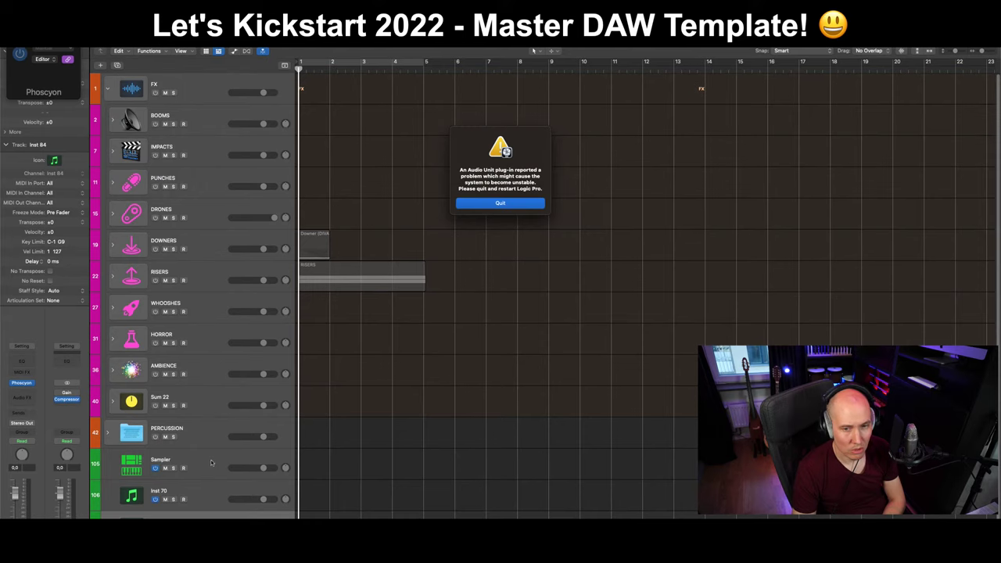
pyautogui.click(499, 203)
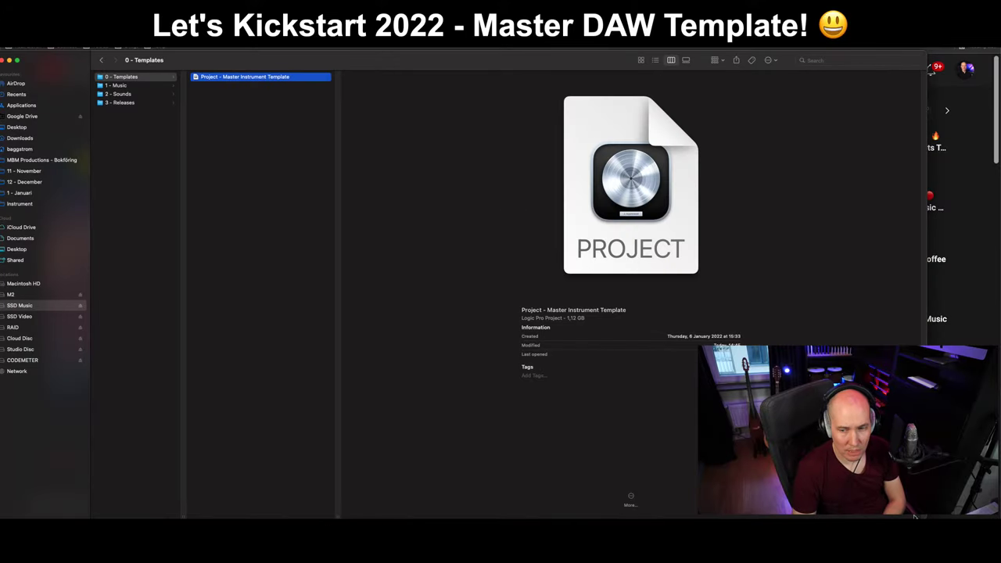
# Widen the Finder window and check which applications can open Project - Master Instrument Template.
pyautogui.moveTo(915, 516); pyautogui.dragTo(992, 517)
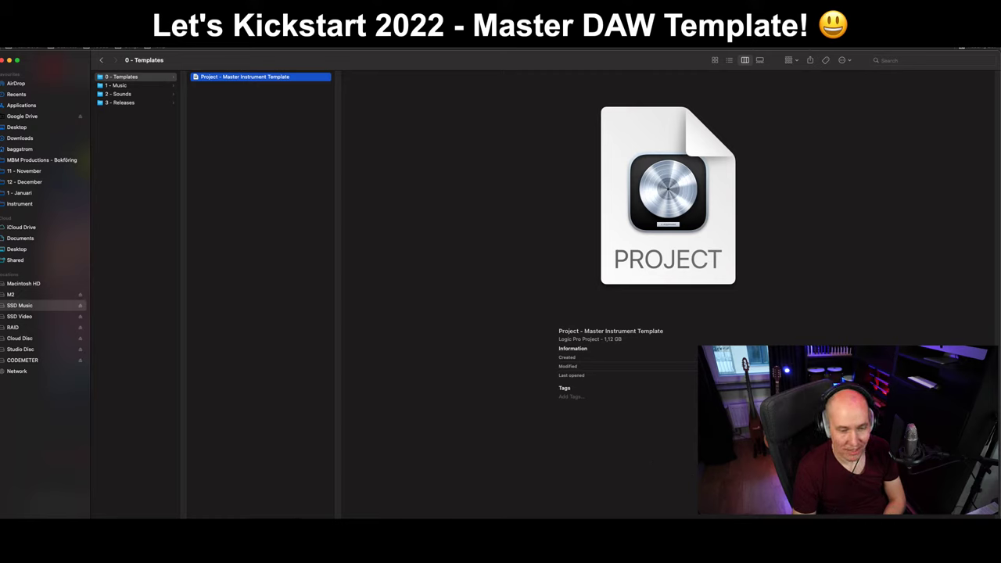
pyautogui.click(280, 253)
pyautogui.click(270, 77)
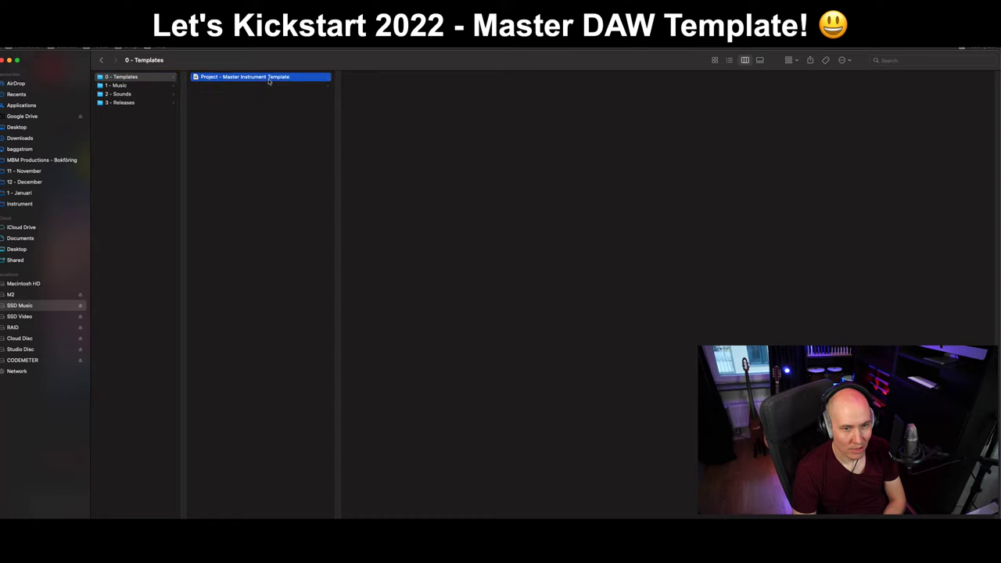
pyautogui.rightClick(270, 78)
pyautogui.moveTo(305, 94)
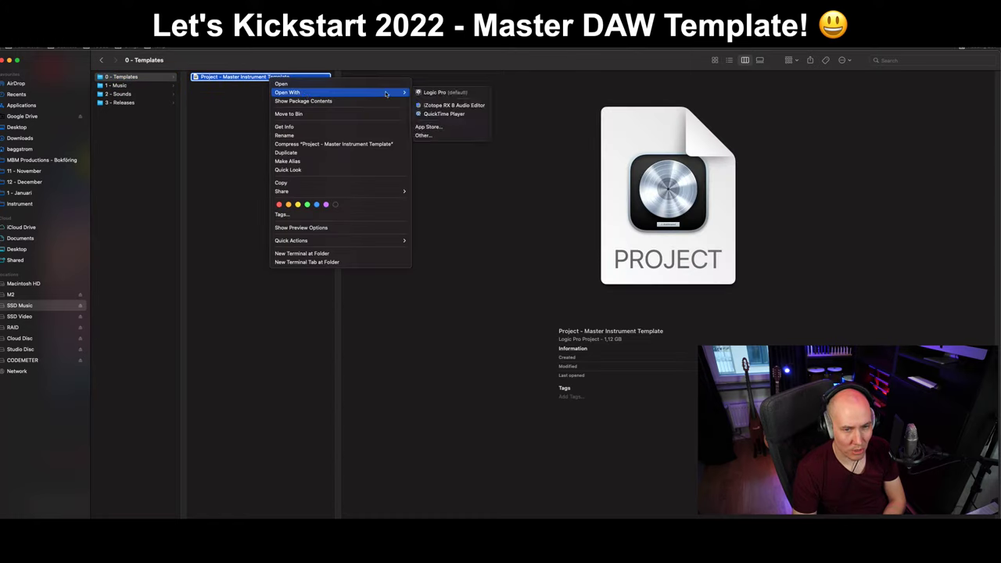
pyautogui.click(224, 124)
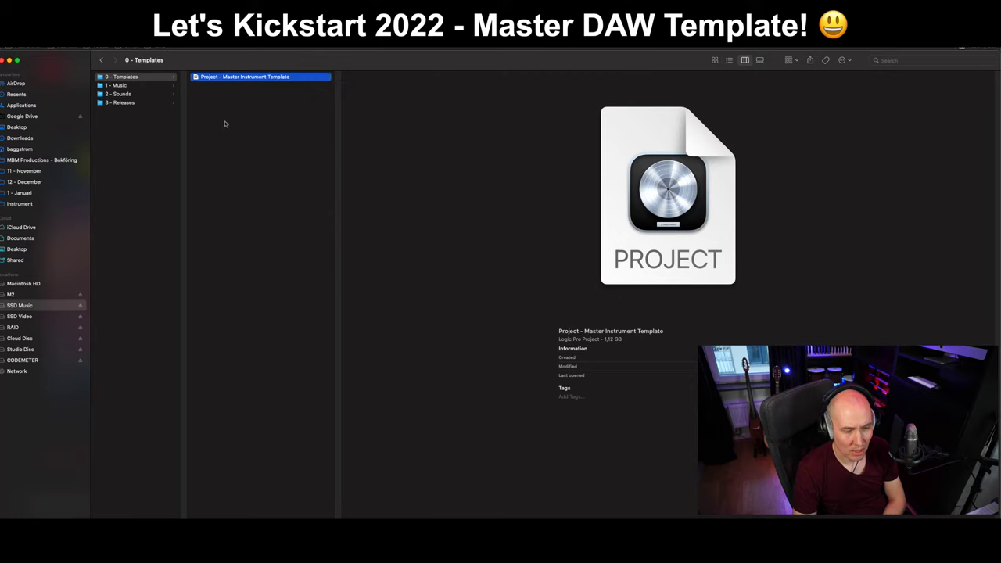
# Try opening Project - Master Instrument Template, move the plug-in warning aside to inspect the Phoscyon channel strip, and quit Logic Pro.
pyautogui.doubleClick(232, 75)
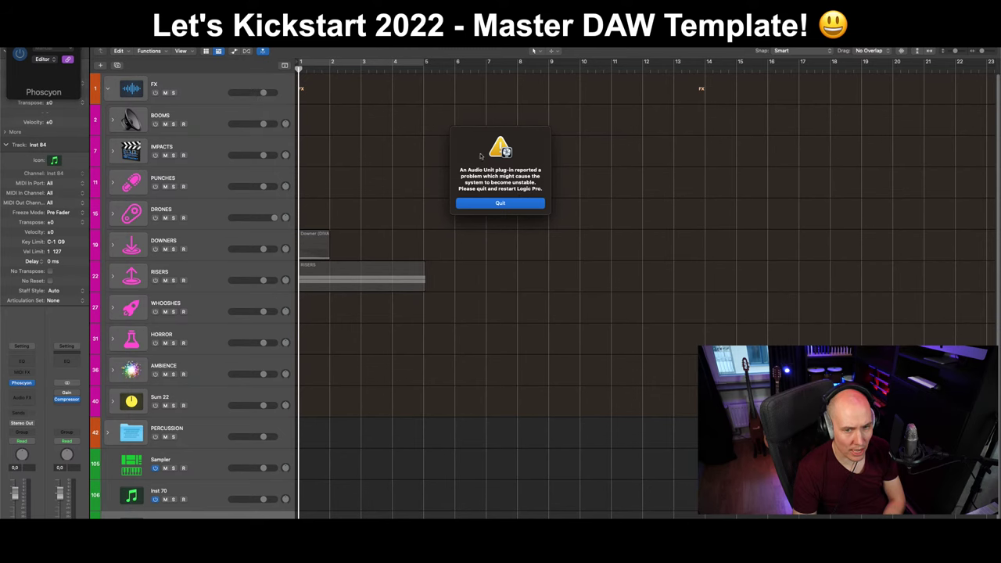
pyautogui.moveTo(480, 157); pyautogui.dragTo(493, 211)
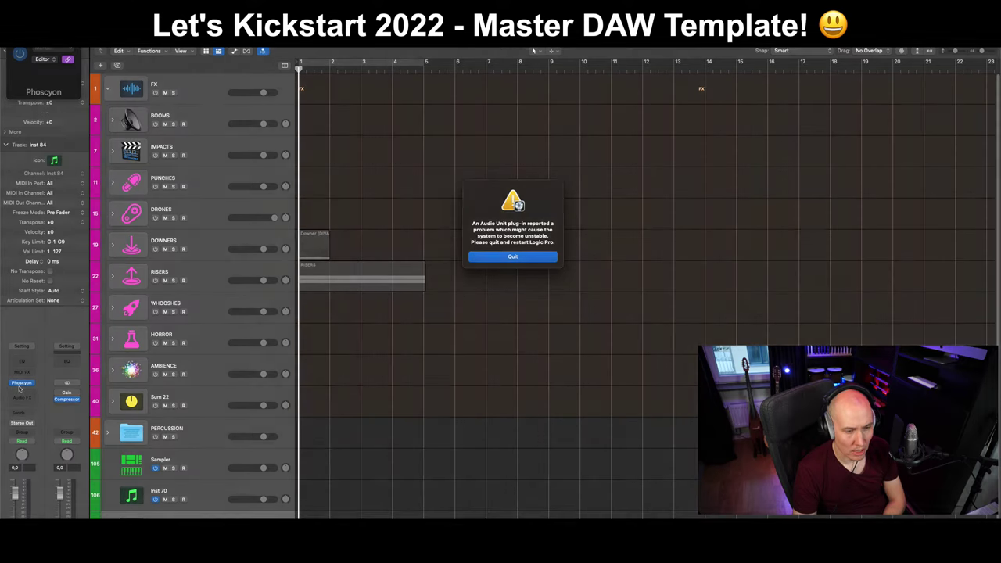
pyautogui.moveTo(22, 383)
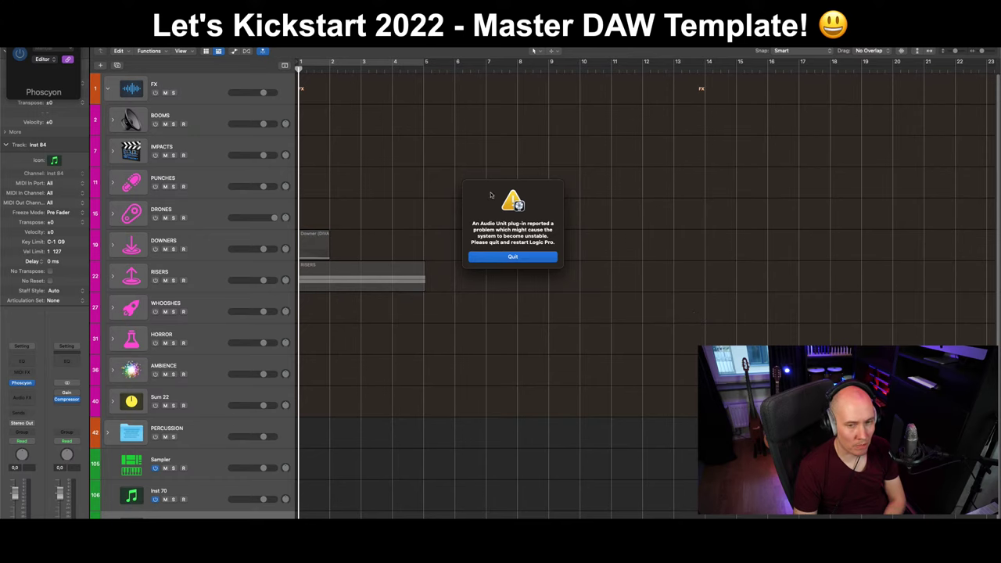
pyautogui.moveTo(491, 194); pyautogui.dragTo(390, 162)
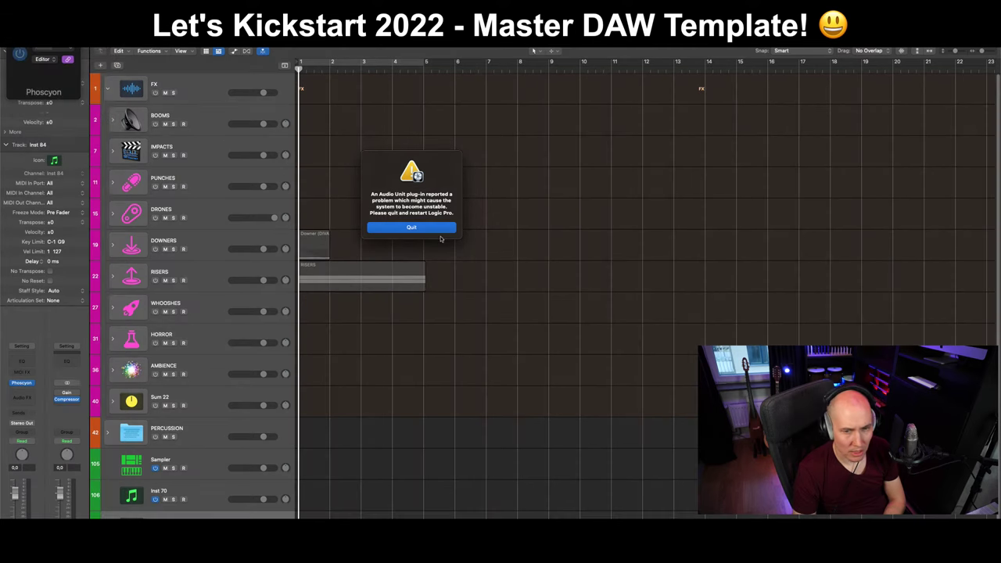
pyautogui.click(437, 227)
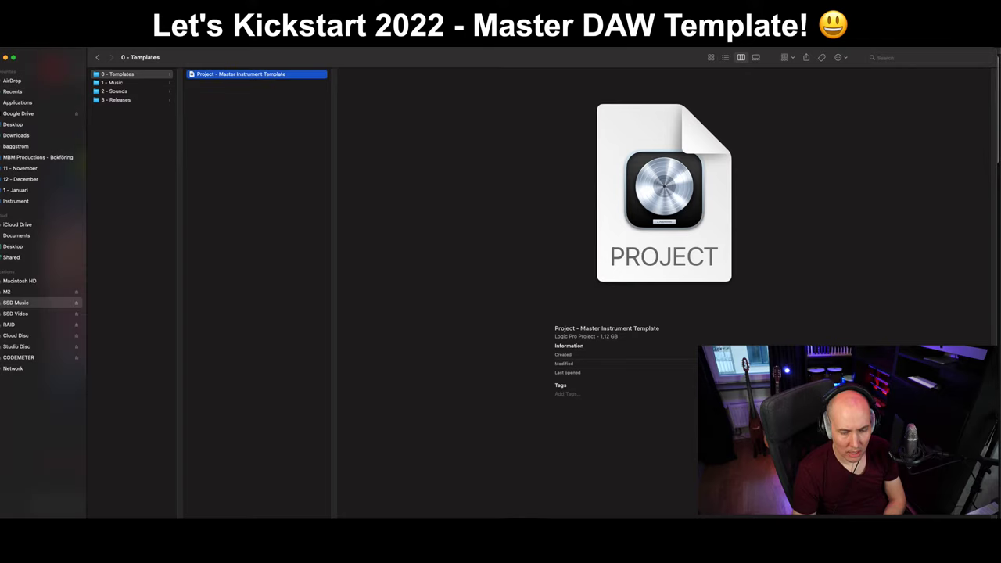
# Launch Logic Pro and create an empty project with one software instrument track.
pyautogui.click(506, 516)
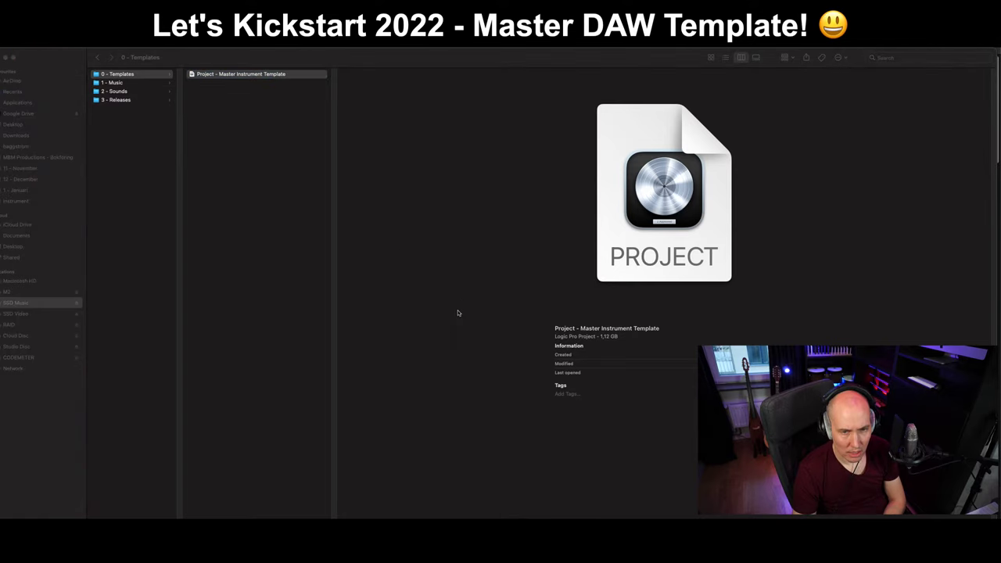
pyautogui.click(691, 286)
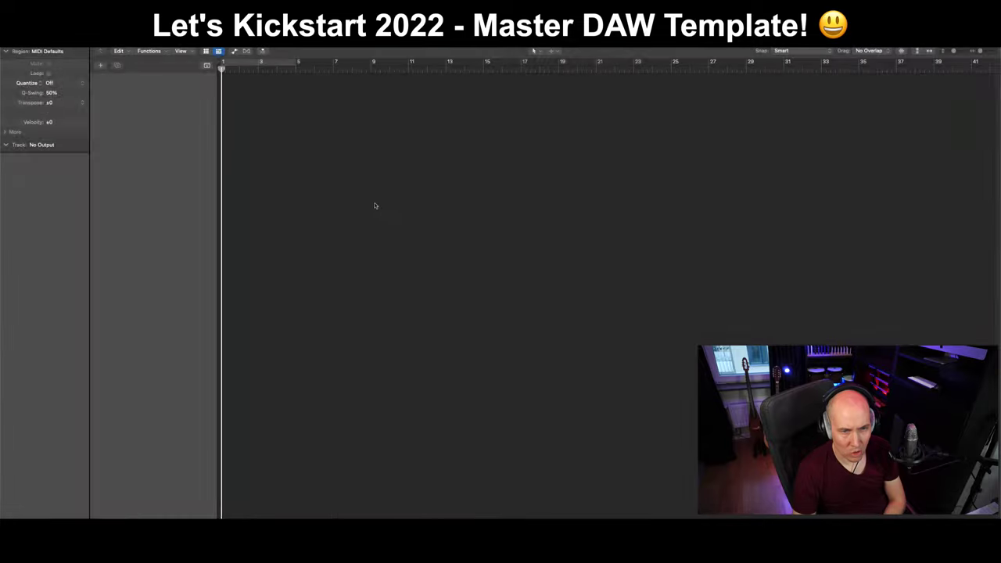
pyautogui.click(643, 398)
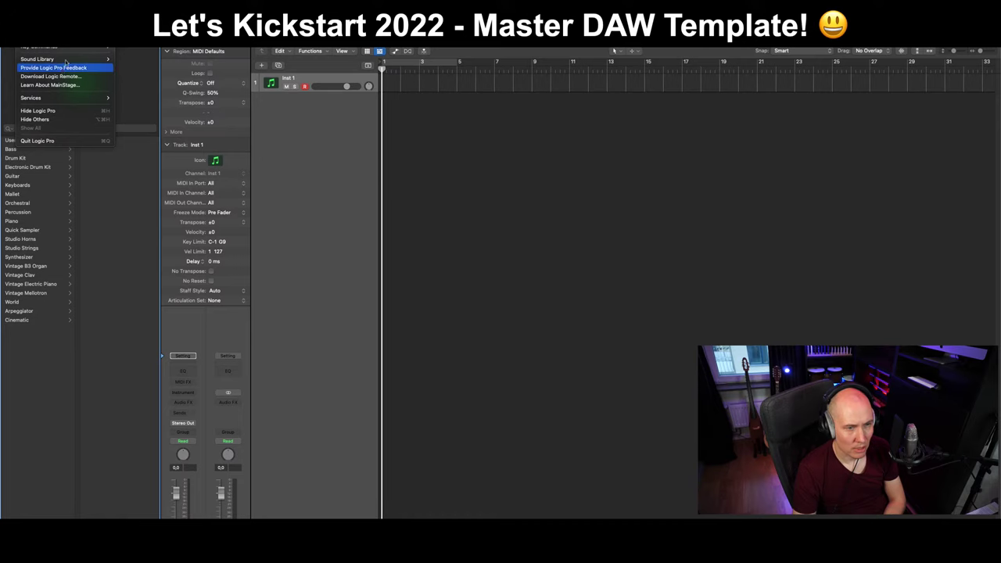
# Open the Plug-in Manager and search it for "pho".
pyautogui.moveTo(74, 42)
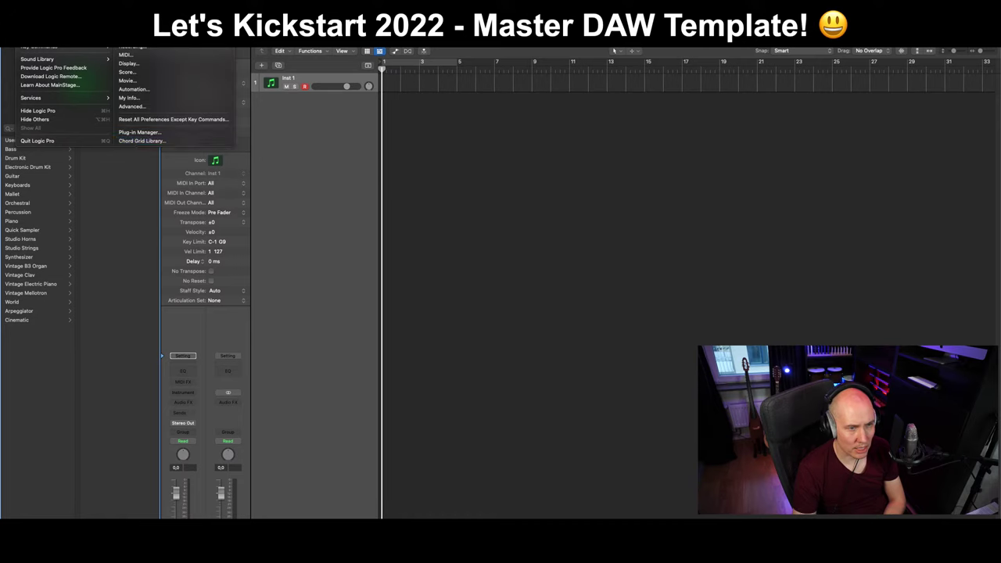
pyautogui.click(182, 131)
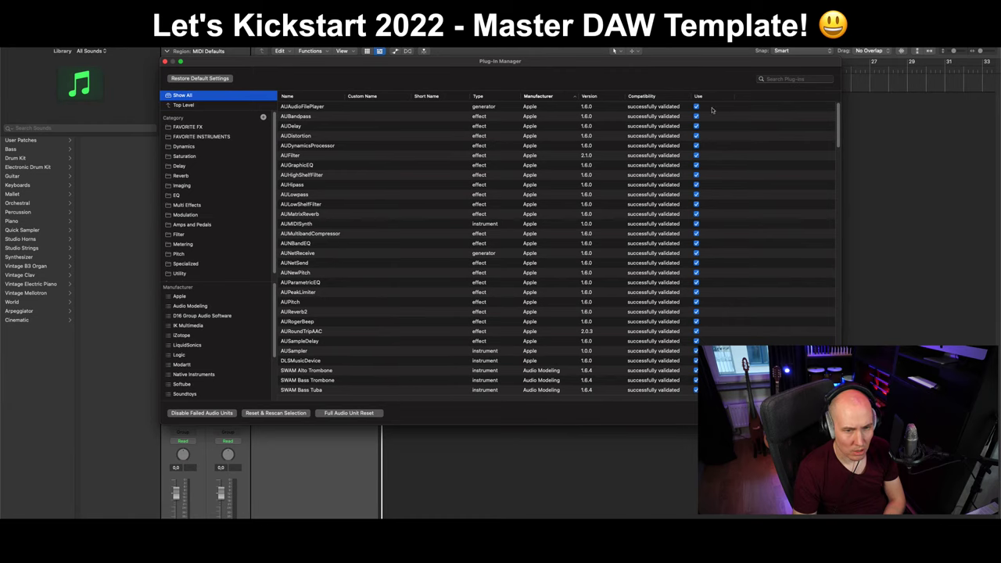
pyautogui.click(805, 79)
pyautogui.write('sho')
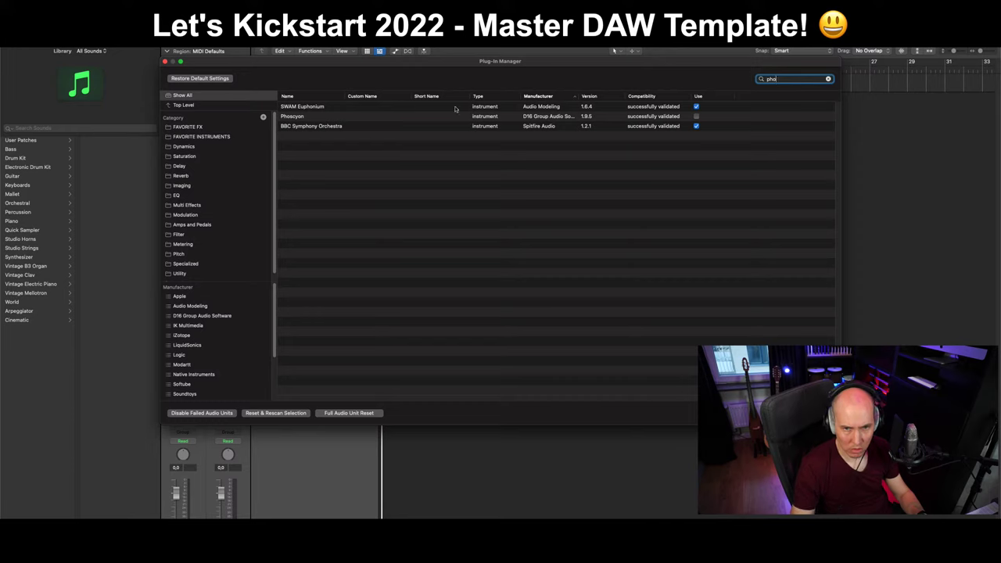
# Reset and rescan the Phoscyon instrument, and close the validation results and the Plug-in Manager.
pyautogui.click(696, 116)
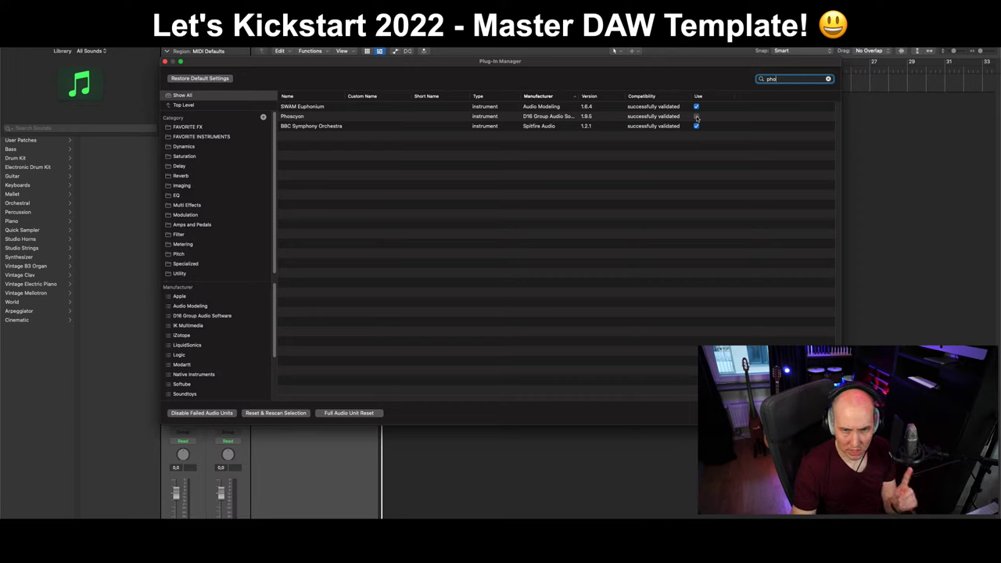
pyautogui.click(609, 117)
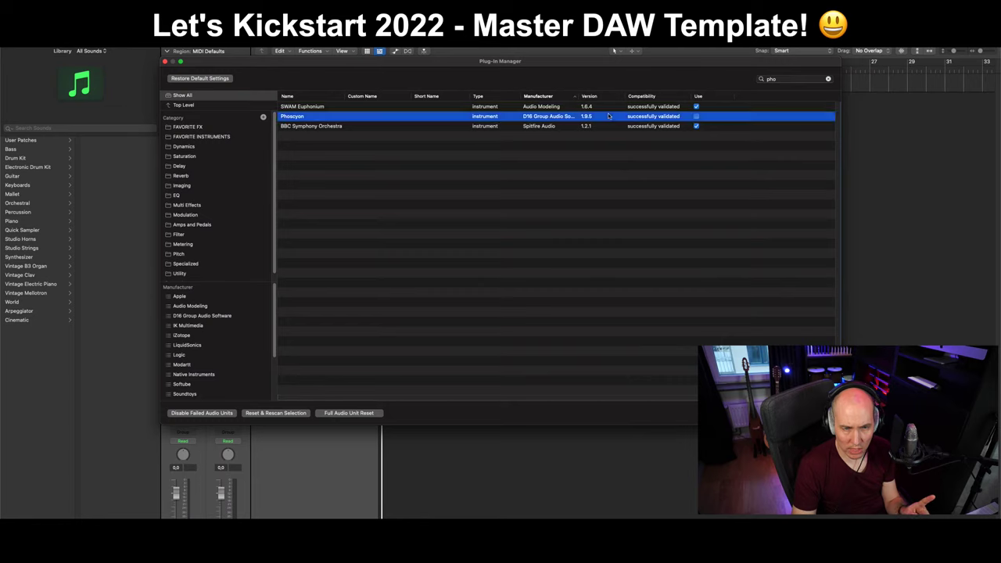
pyautogui.keyDown('super'); pyautogui.click(609, 116); pyautogui.keyUp('super')
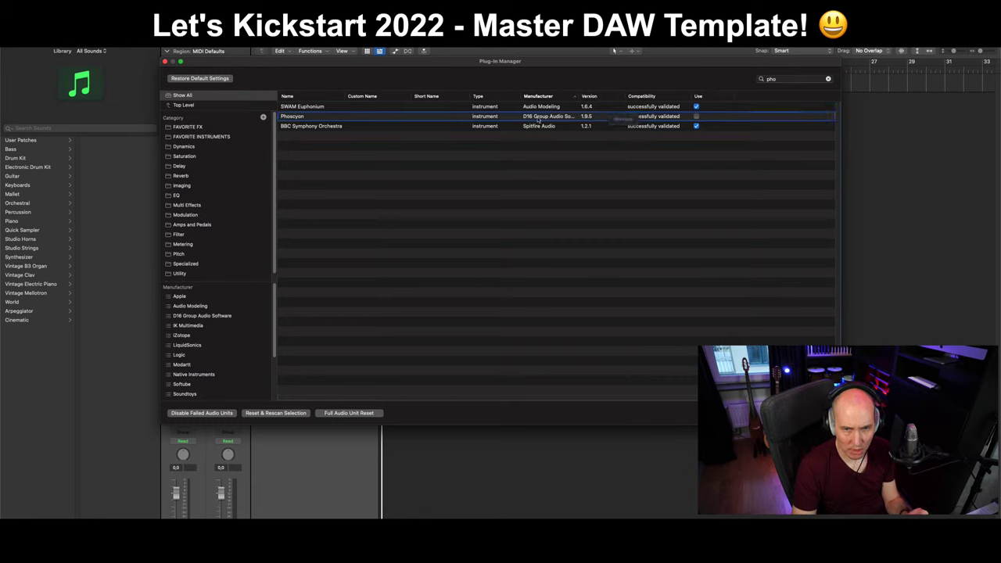
pyautogui.click(633, 117)
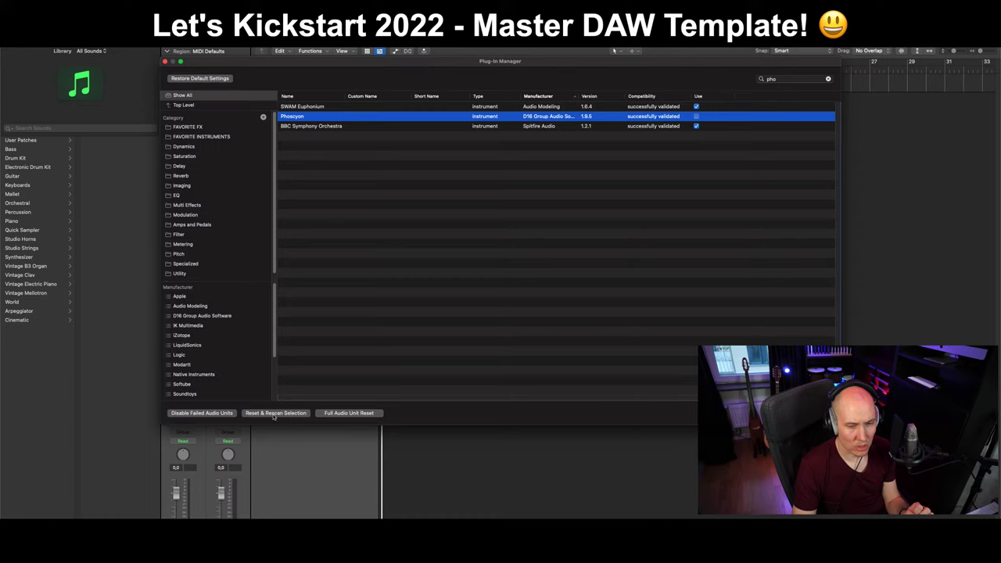
pyautogui.click(299, 415)
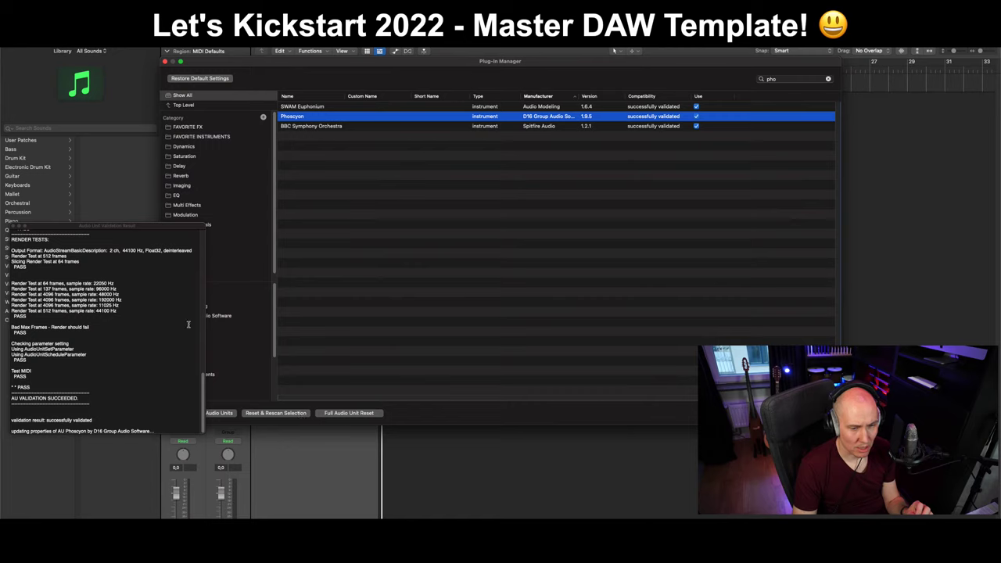
pyautogui.click(205, 398)
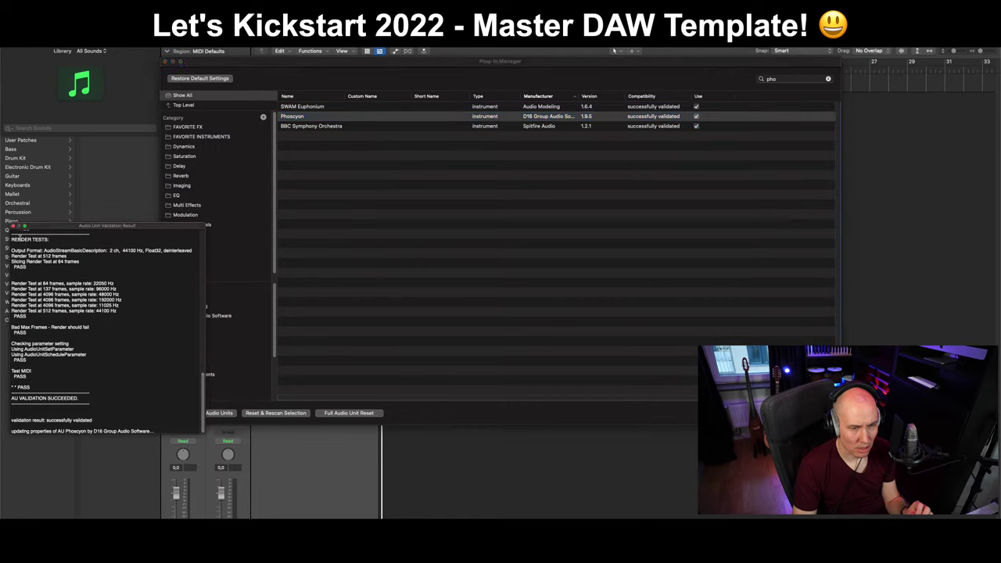
pyautogui.click(11, 226)
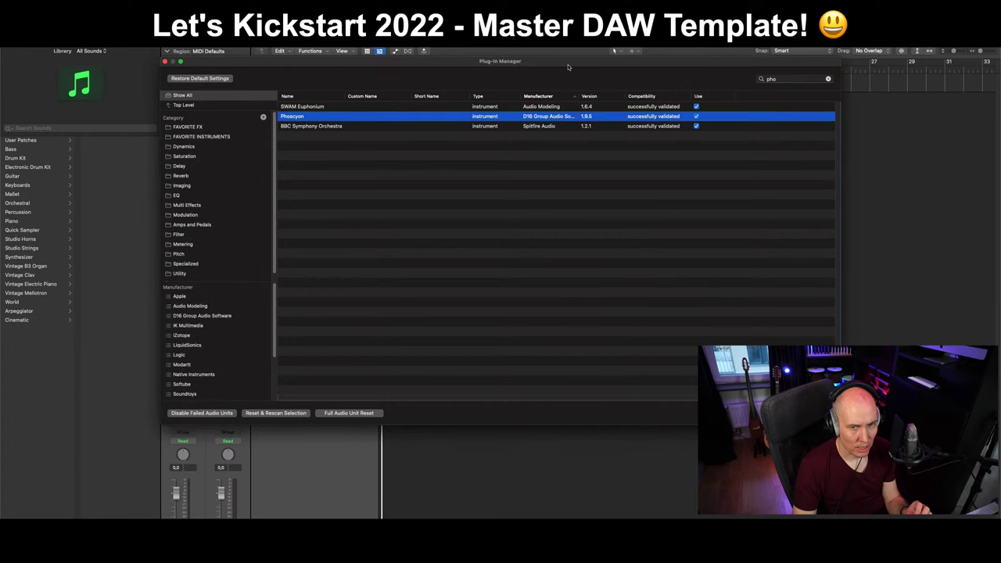
pyautogui.moveTo(571, 61); pyautogui.dragTo(532, 83)
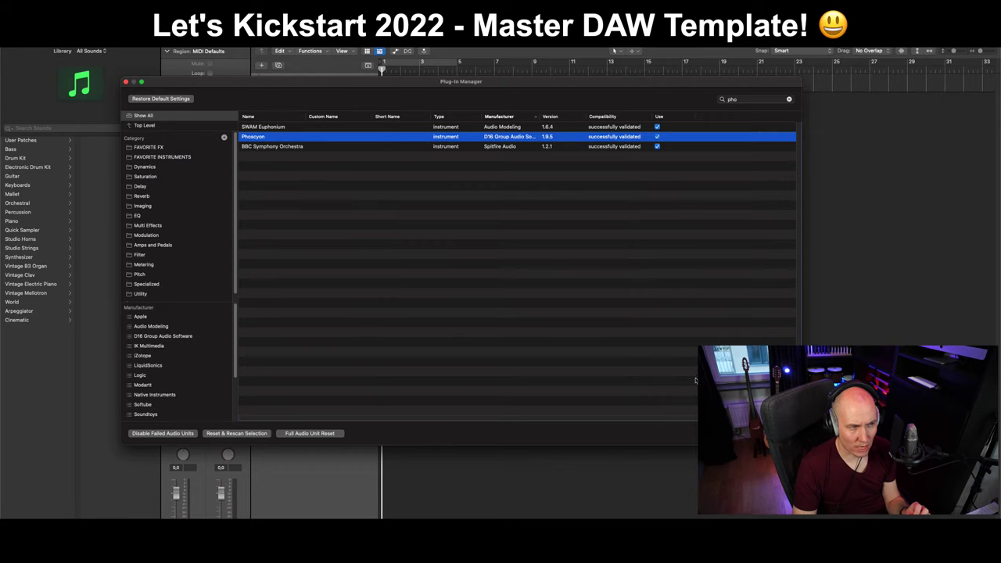
pyautogui.press('super+w')
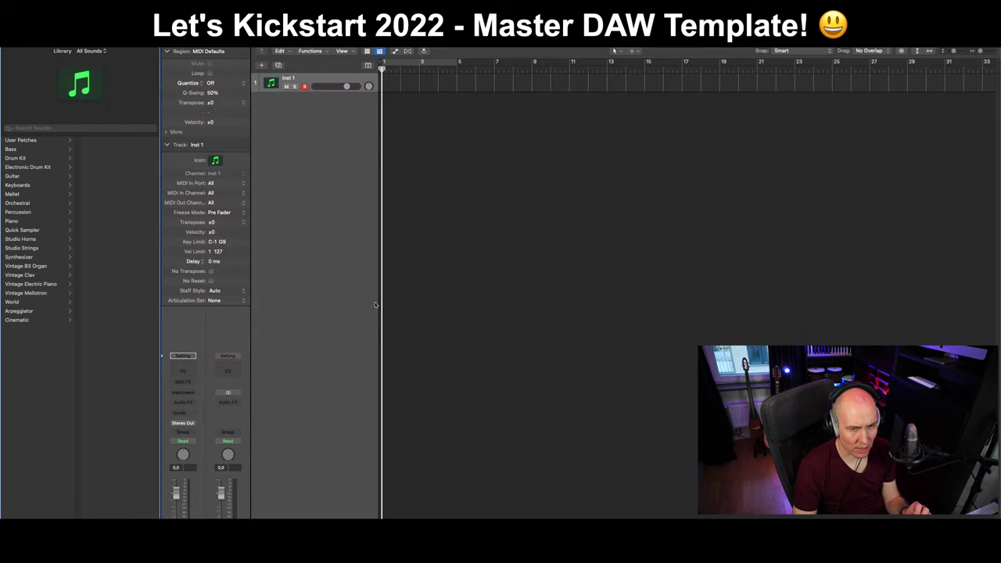
# Quit Logic Pro without saving the empty project.
pyautogui.click(59, 43)
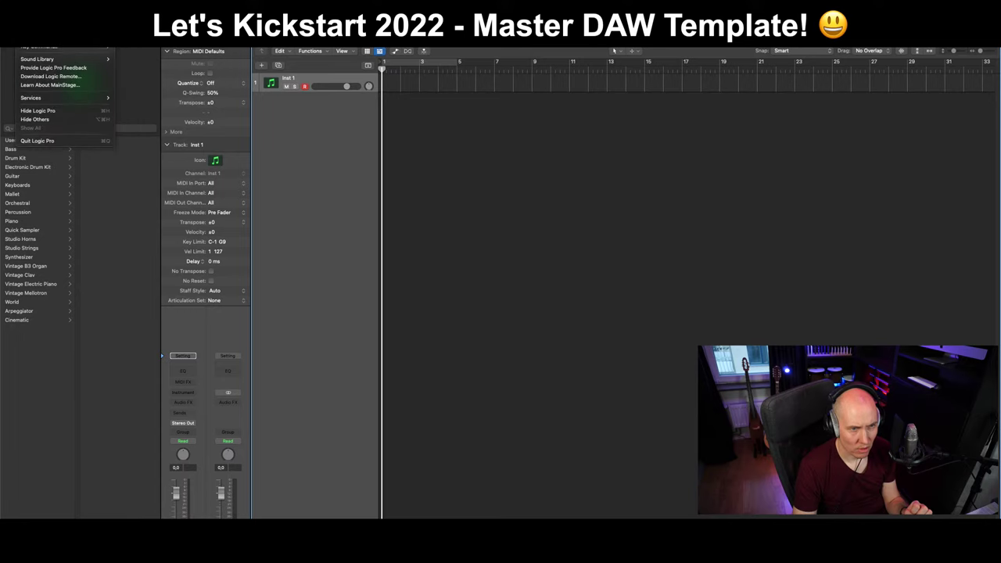
pyautogui.moveTo(35, 43)
pyautogui.click(56, 142)
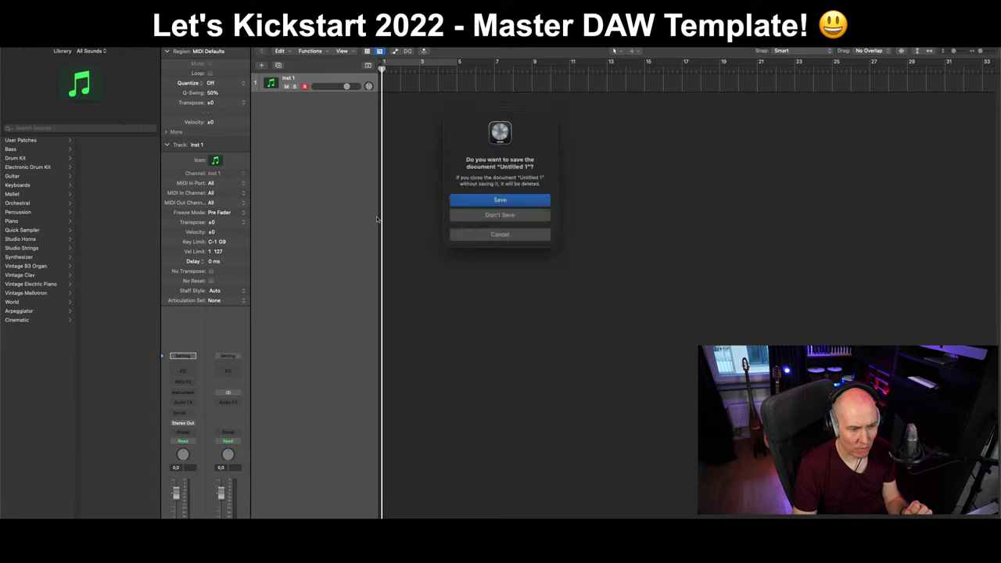
pyautogui.click(500, 211)
# Try reopening Project - Master Instrument Template from Finder, and quit Logic Pro from the plug-in warning.
pyautogui.click(240, 80)
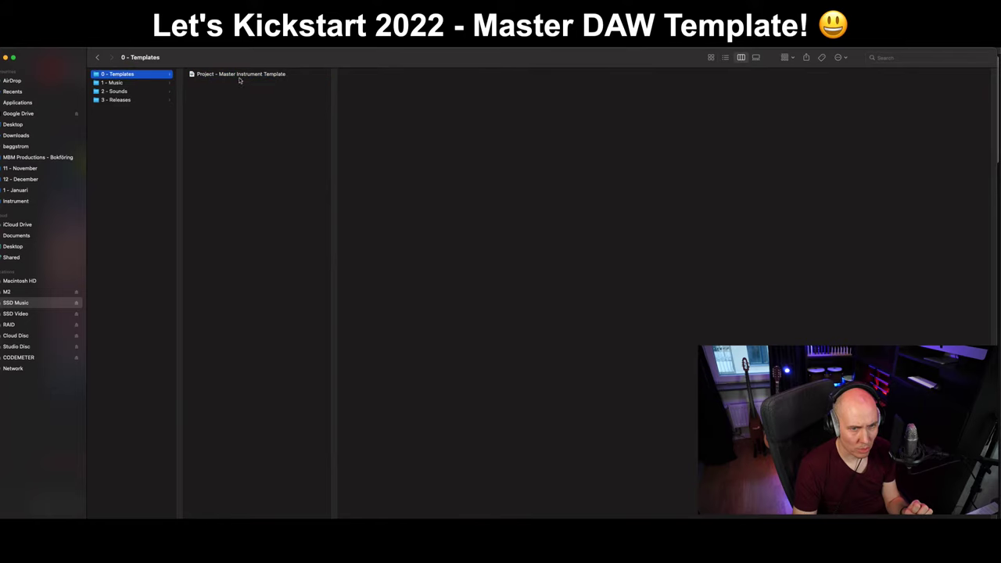
pyautogui.doubleClick(239, 75)
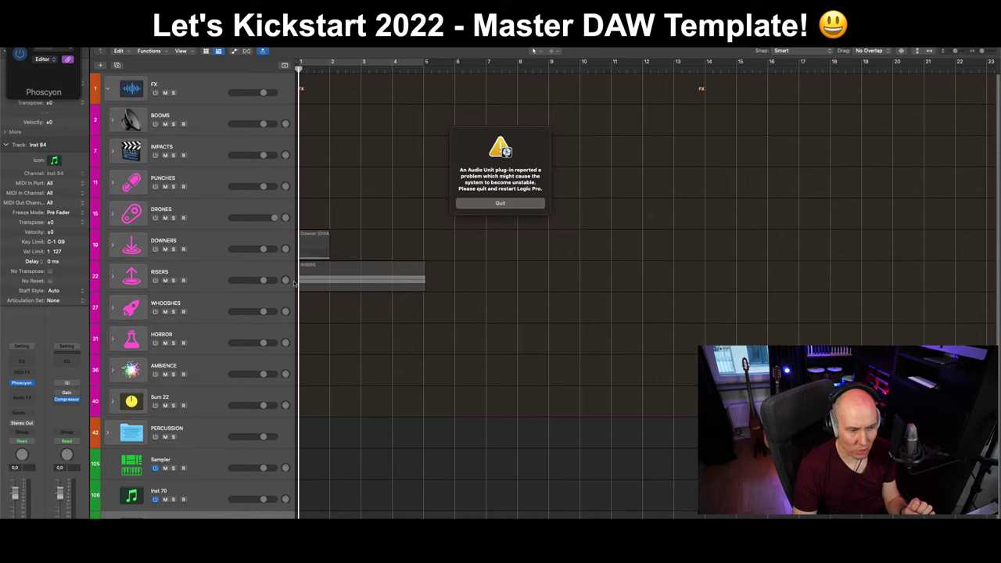
pyautogui.click(503, 204)
# Copy Project - Master Instrument Template and paste the duplicate into the 0 - Templates folder.
pyautogui.click(267, 108)
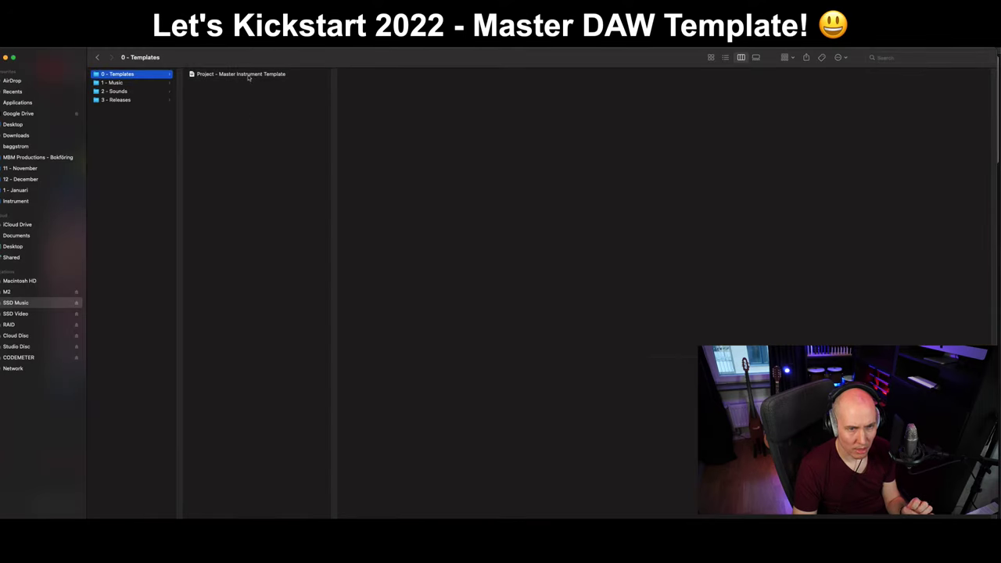
pyautogui.click(249, 74)
pyautogui.rightClick(249, 74)
pyautogui.click(234, 93)
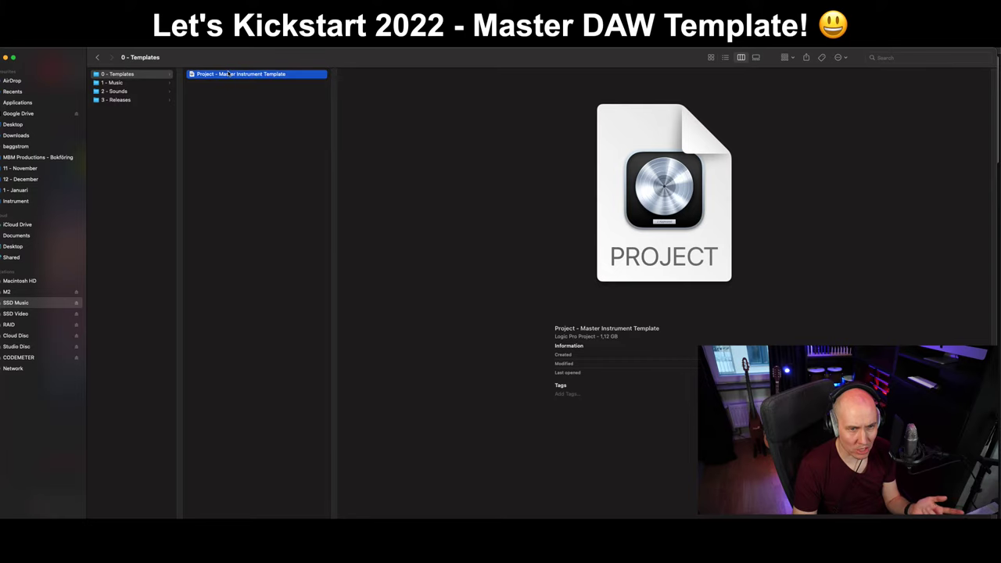
pyautogui.click(235, 93)
pyautogui.click(234, 75)
pyautogui.click(275, 190)
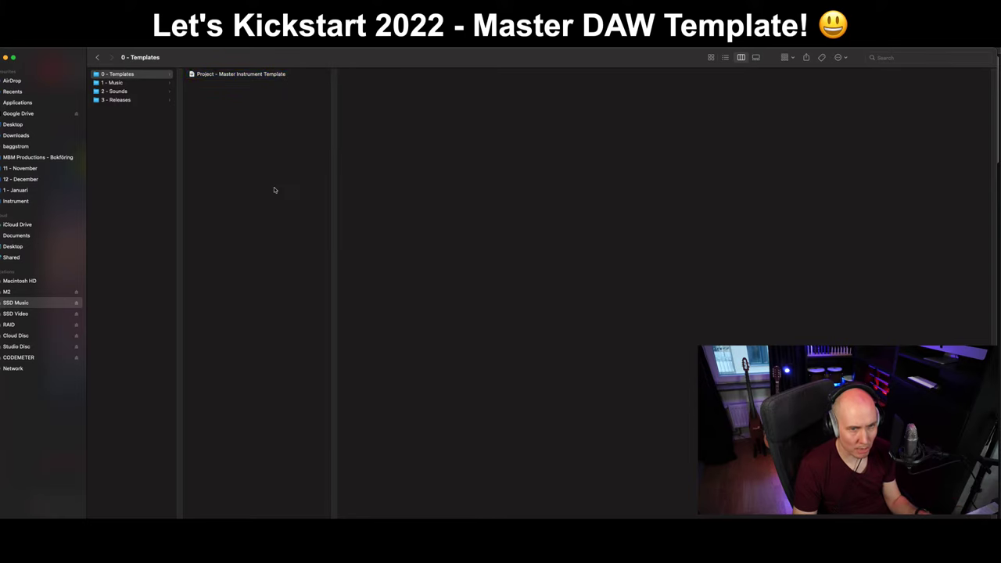
pyautogui.press('super+v')
pyautogui.click(271, 140)
pyautogui.click(268, 83)
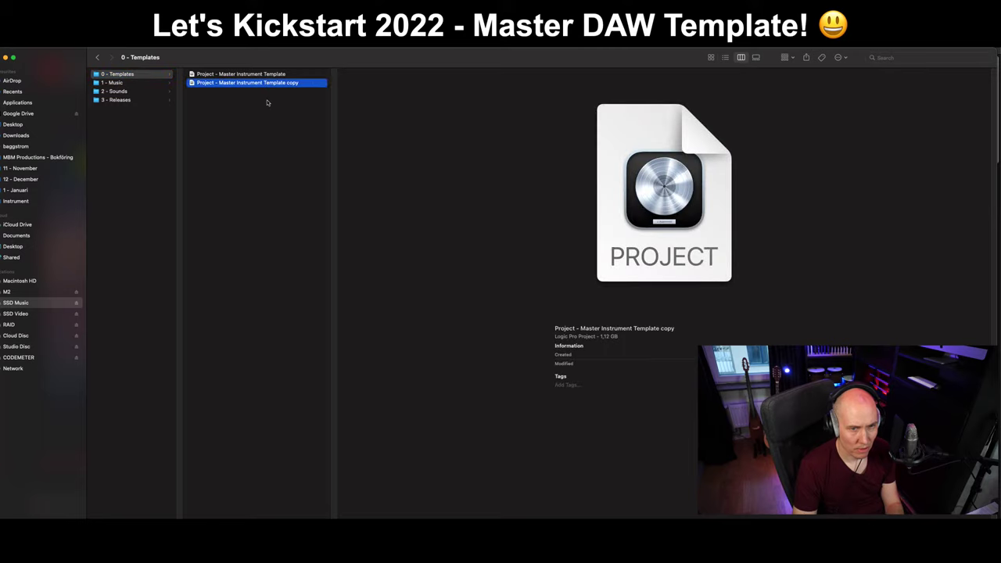
# Try opening Project - Master Instrument Template copy in Logic Pro.
pyautogui.click(264, 94)
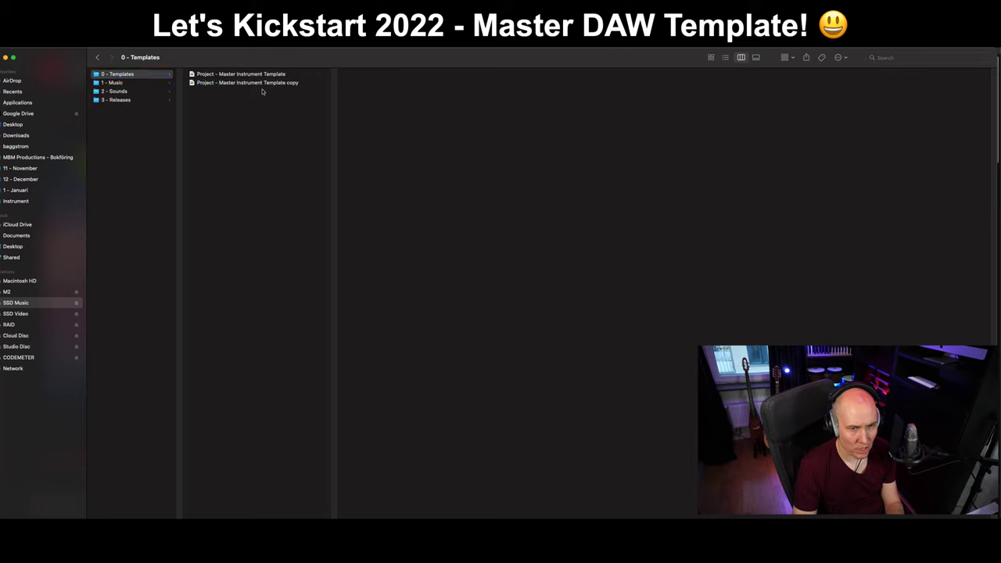
pyautogui.click(264, 83)
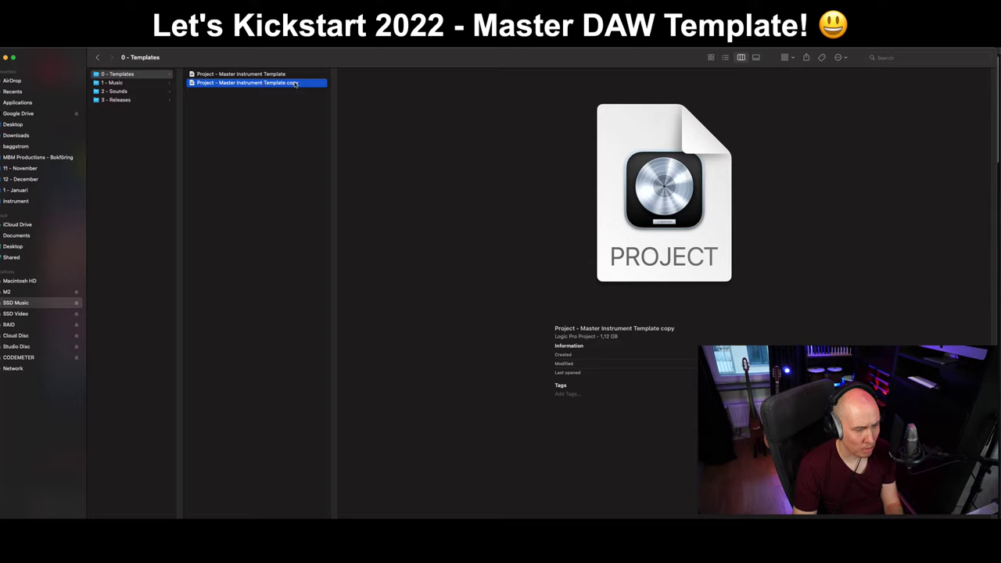
pyautogui.doubleClick(296, 84)
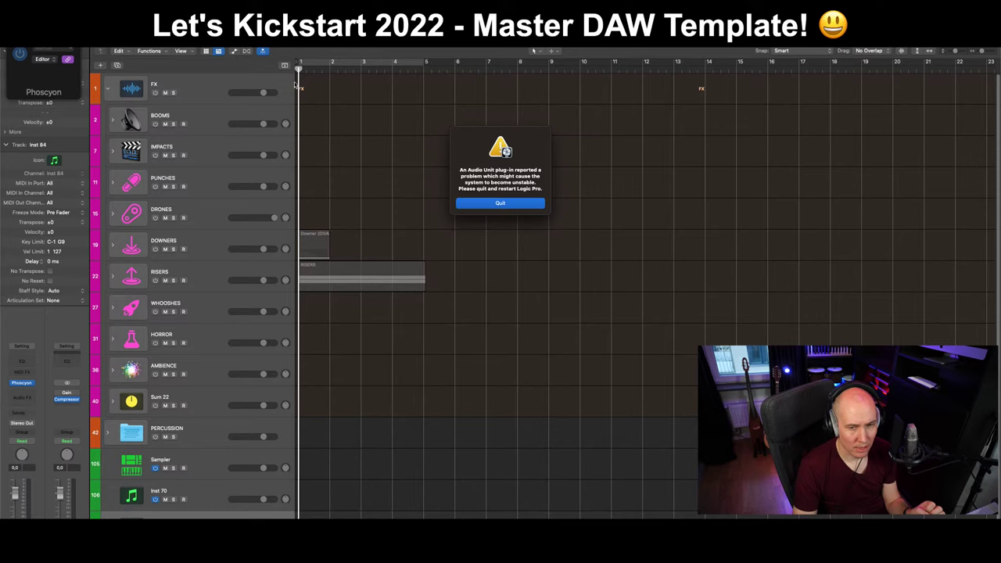
# Quit Logic Pro from the plug-in warning and select Project - Master Instrument Template copy in Finder.
pyautogui.click(505, 203)
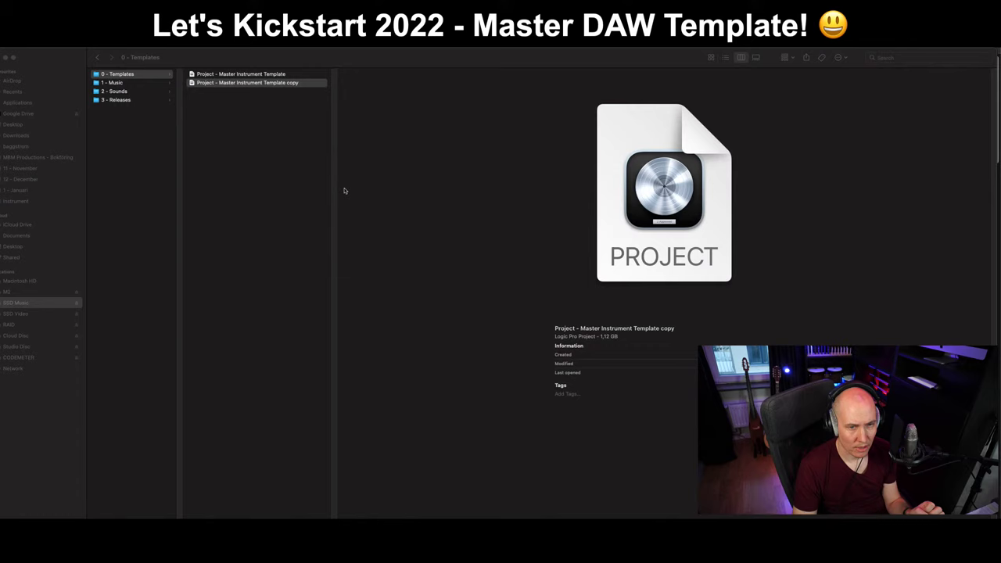
pyautogui.click(214, 173)
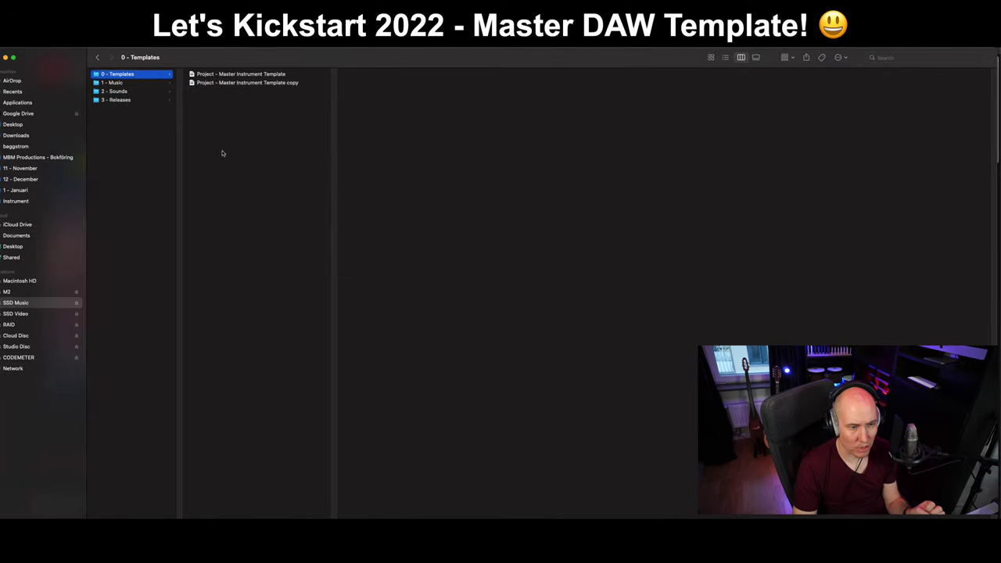
pyautogui.click(260, 83)
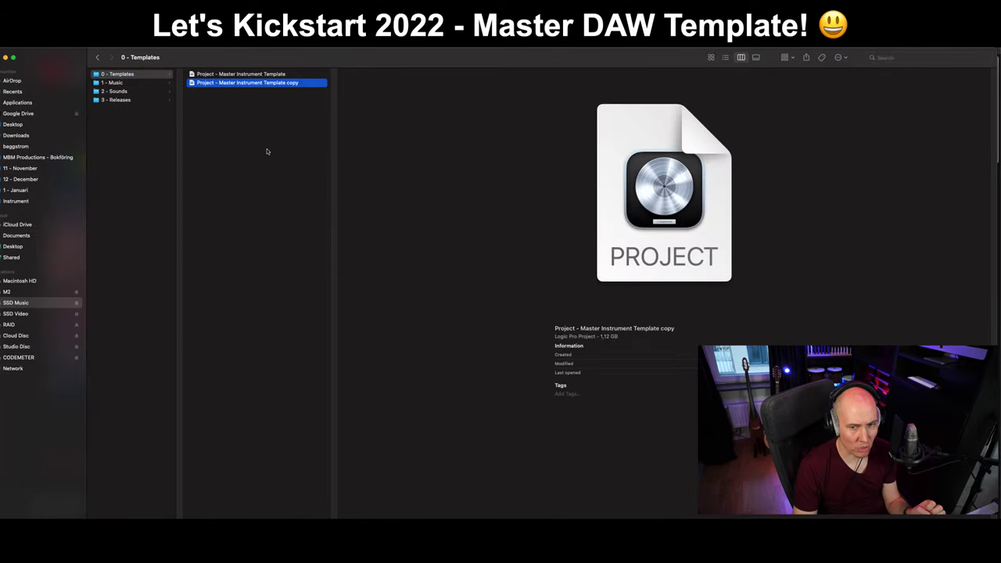
pyautogui.click(269, 137)
pyautogui.click(275, 83)
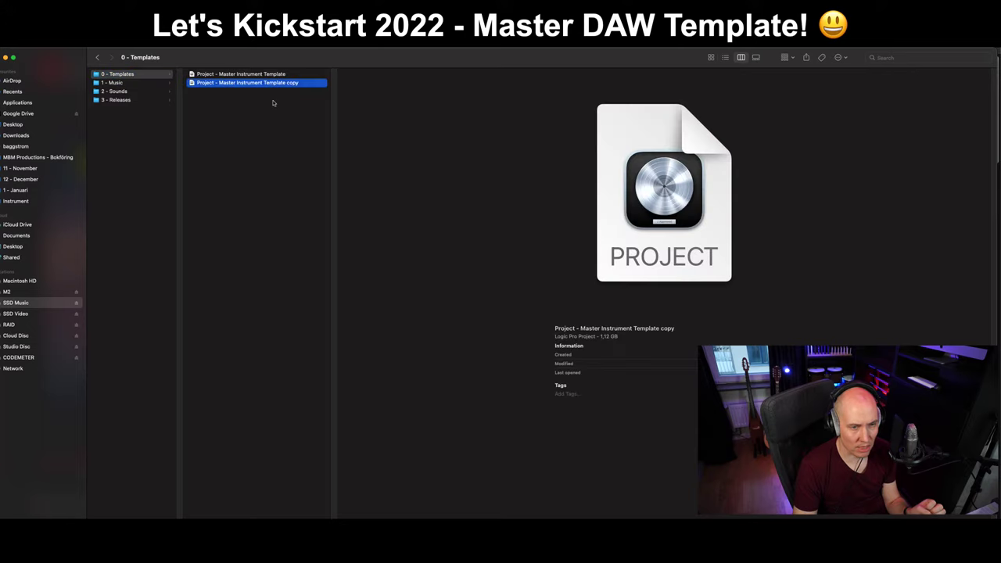
pyautogui.click(274, 102)
pyautogui.moveTo(300, 60)
pyautogui.mouseDown()
pyautogui.moveTo(326, 54)
pyautogui.moveTo(318, 57)
pyautogui.mouseUp()
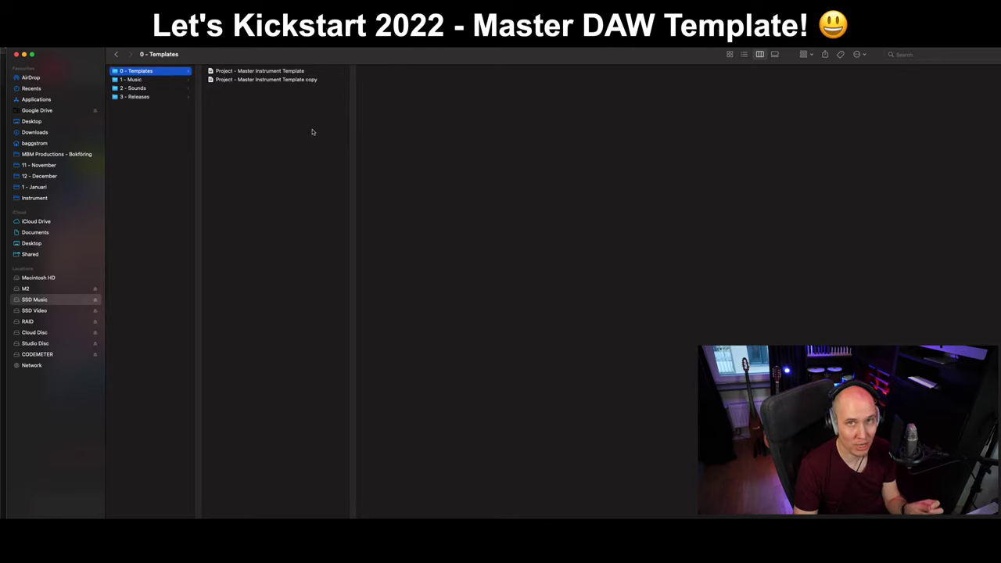
pyautogui.click(295, 81)
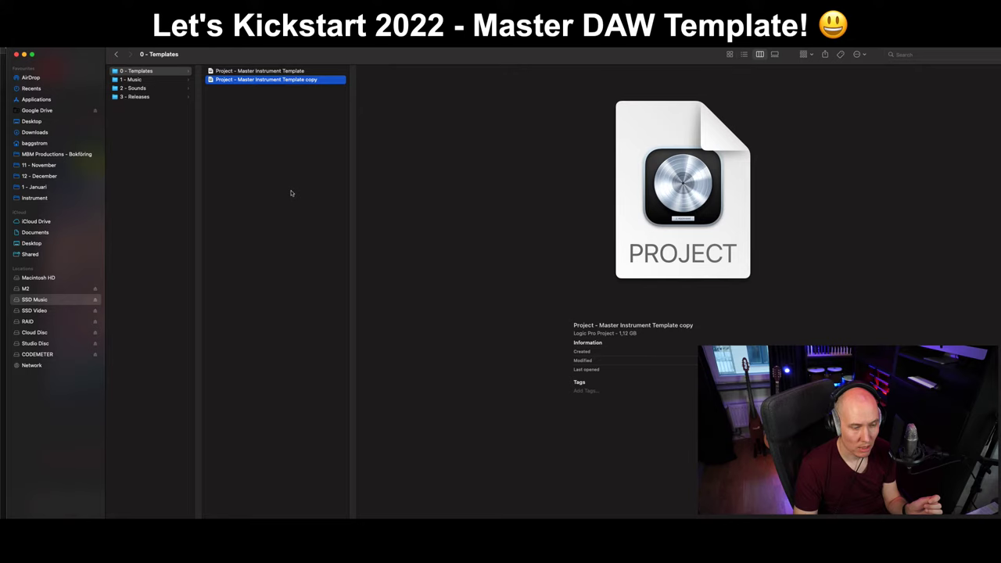
# Locate Logic Pro in the Applications folder and view its file information.
pyautogui.click(45, 91)
pyautogui.click(47, 99)
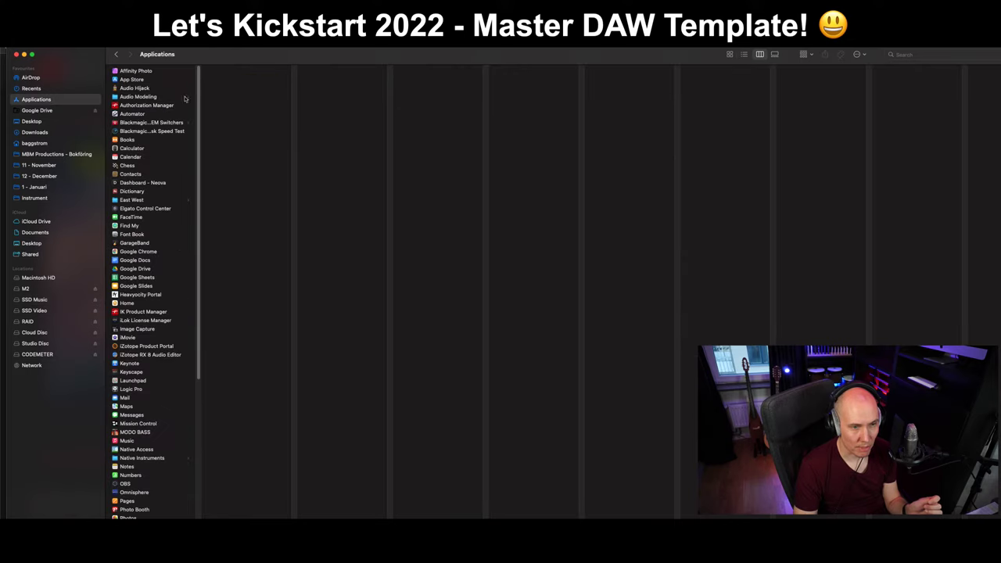
pyautogui.scroll(-5, 140, 485)
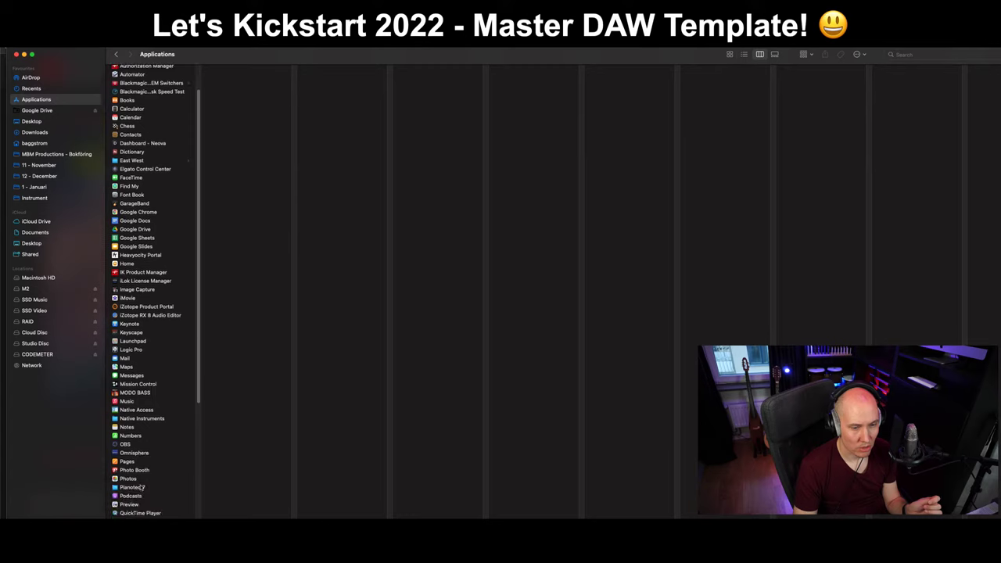
pyautogui.scroll(-1, 141, 448)
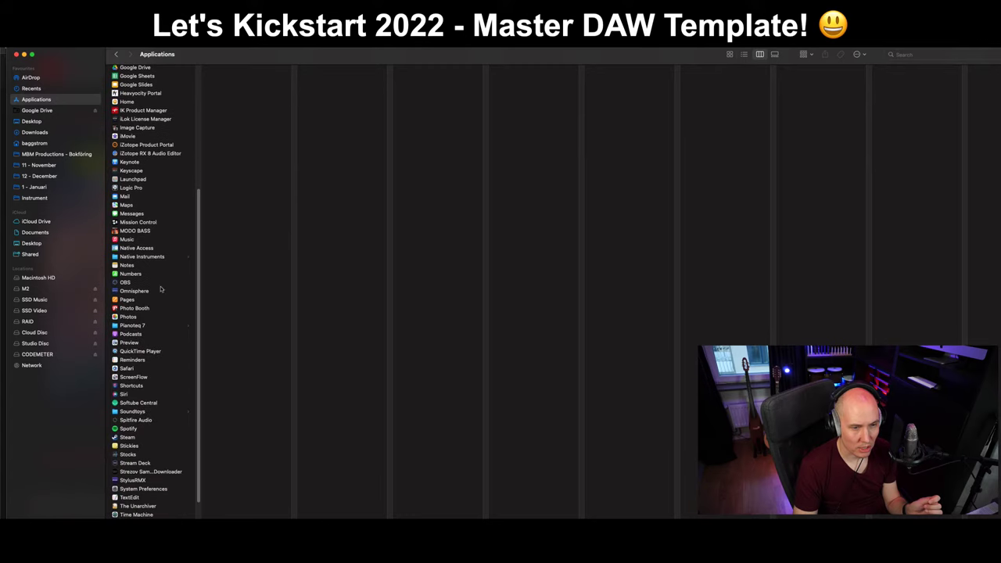
pyautogui.click(143, 189)
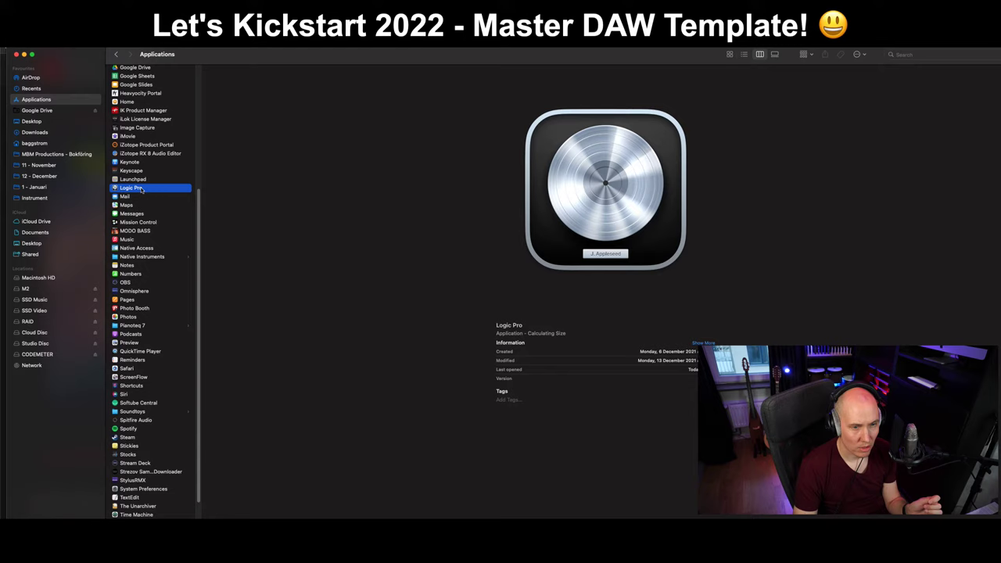
# Look through the Applications, Library and Users folders on Macintosh HD for Logic Pro's cache files.
pyautogui.click(39, 278)
pyautogui.click(141, 71)
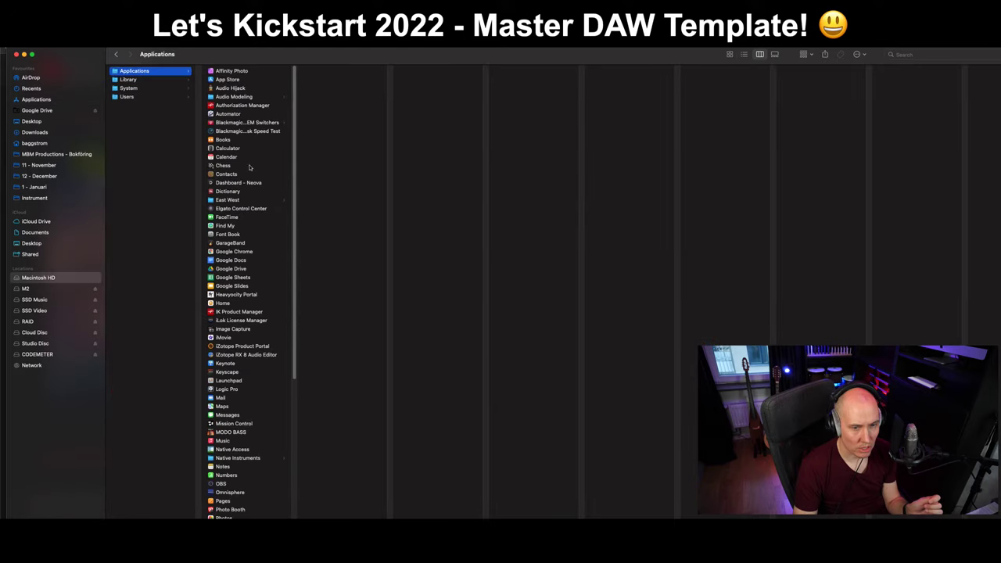
pyautogui.click(155, 81)
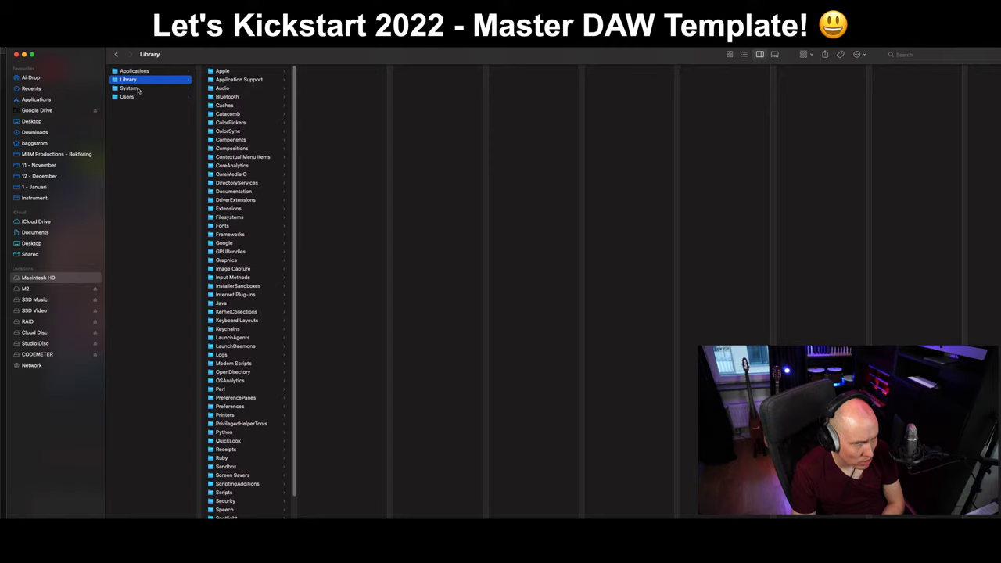
pyautogui.scroll(-2, 256, 258)
pyautogui.scroll(2, 257, 258)
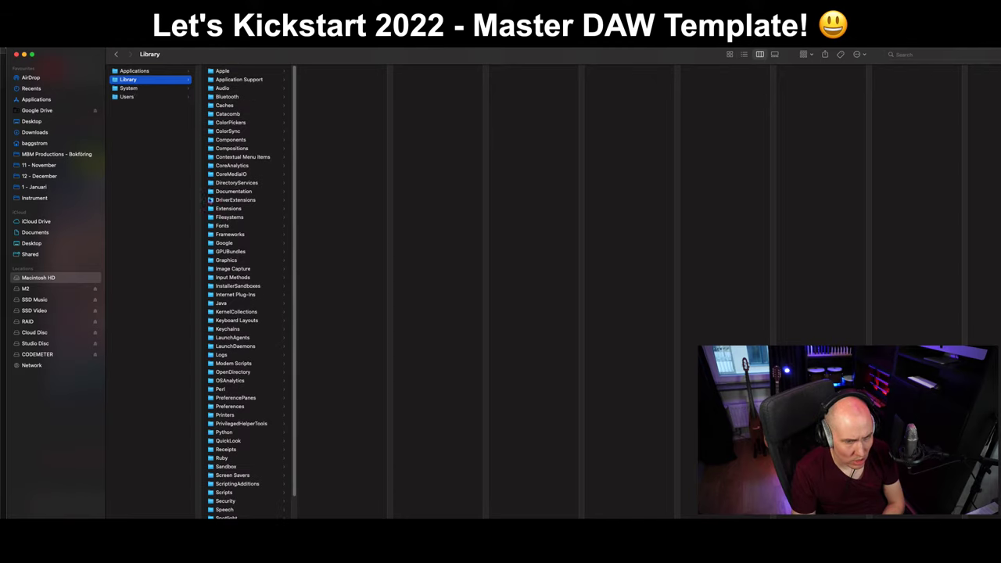
pyautogui.click(147, 97)
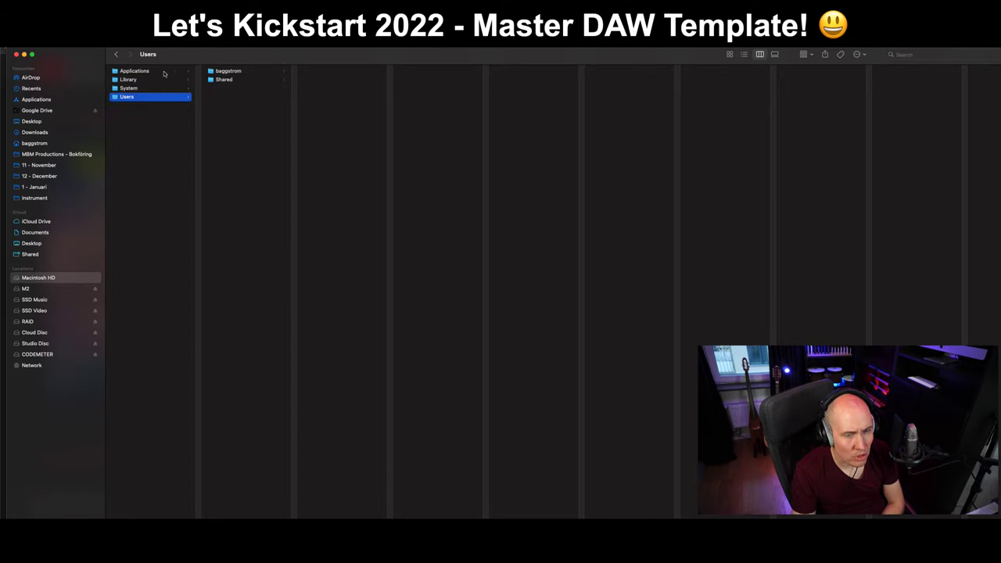
pyautogui.click(164, 72)
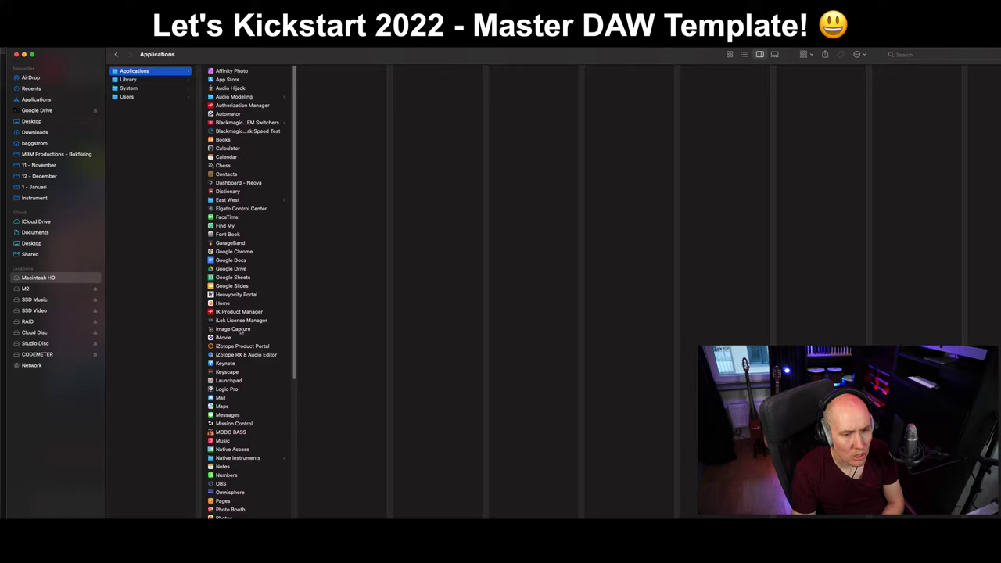
# Search This Mac for "logic cache".
pyautogui.click(909, 54)
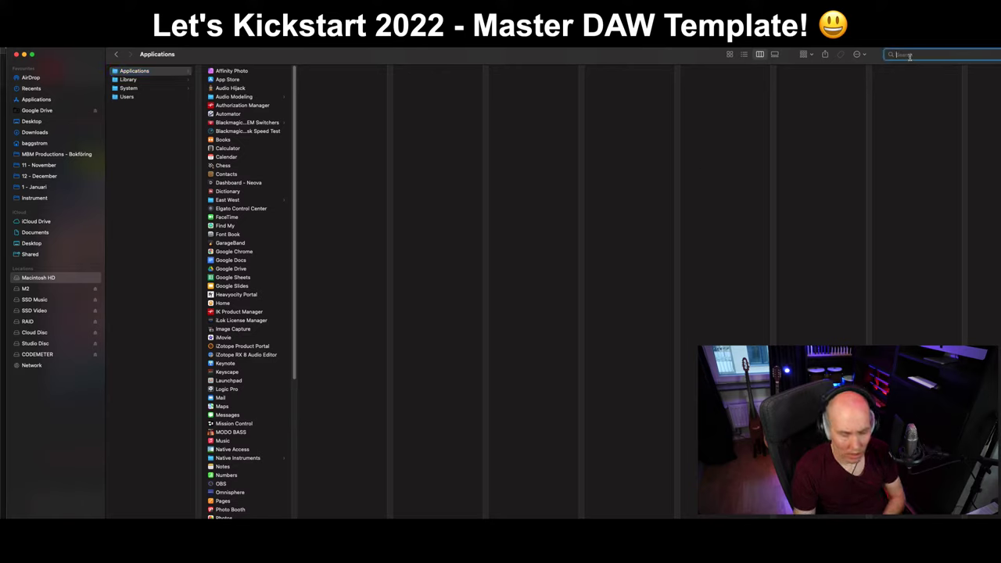
pyautogui.write('uogic cache')
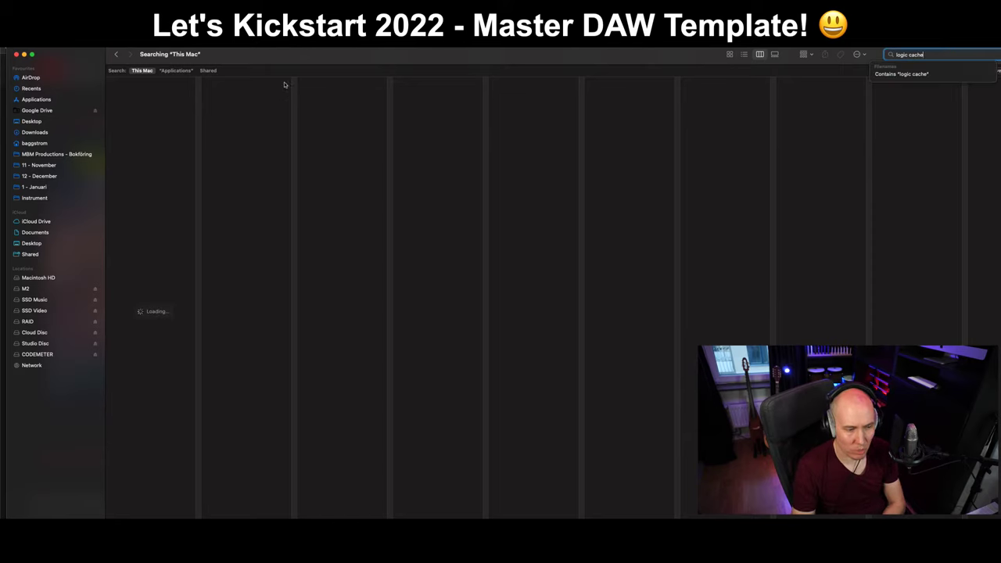
pyautogui.press('Return')
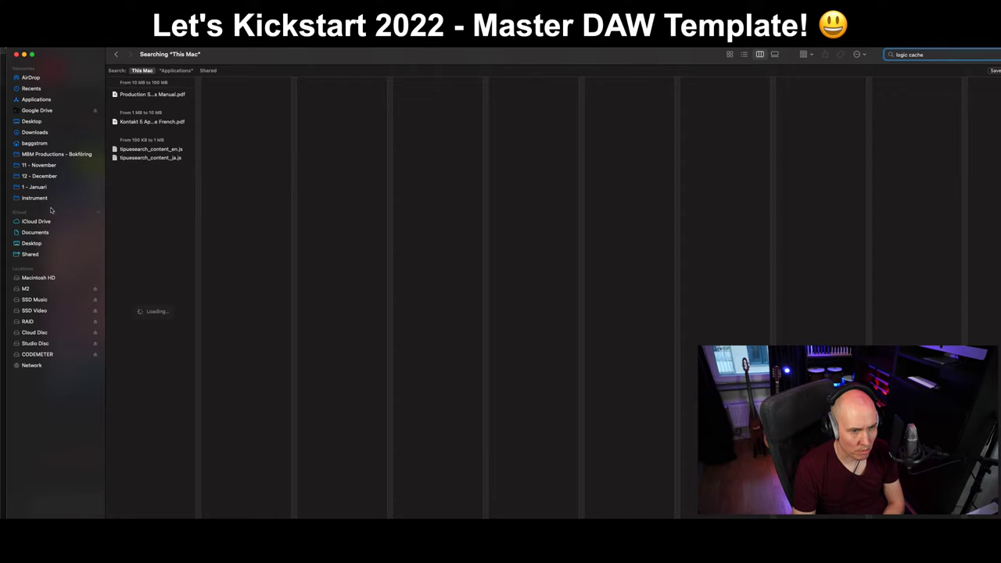
# Examine the Applications and Library folders inside the System folder on Macintosh HD for Logic-related items.
pyautogui.click(55, 278)
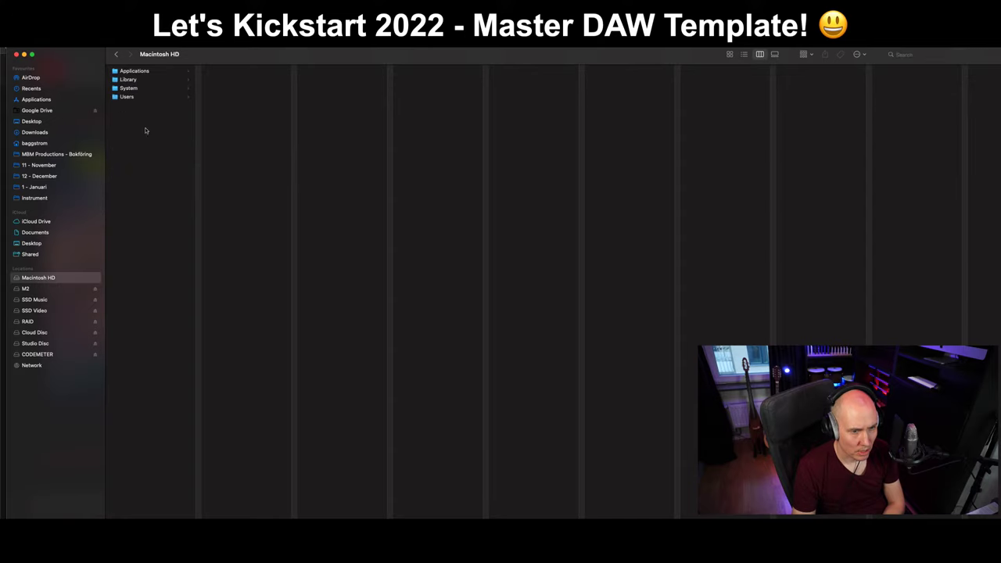
pyautogui.click(135, 86)
pyautogui.click(229, 72)
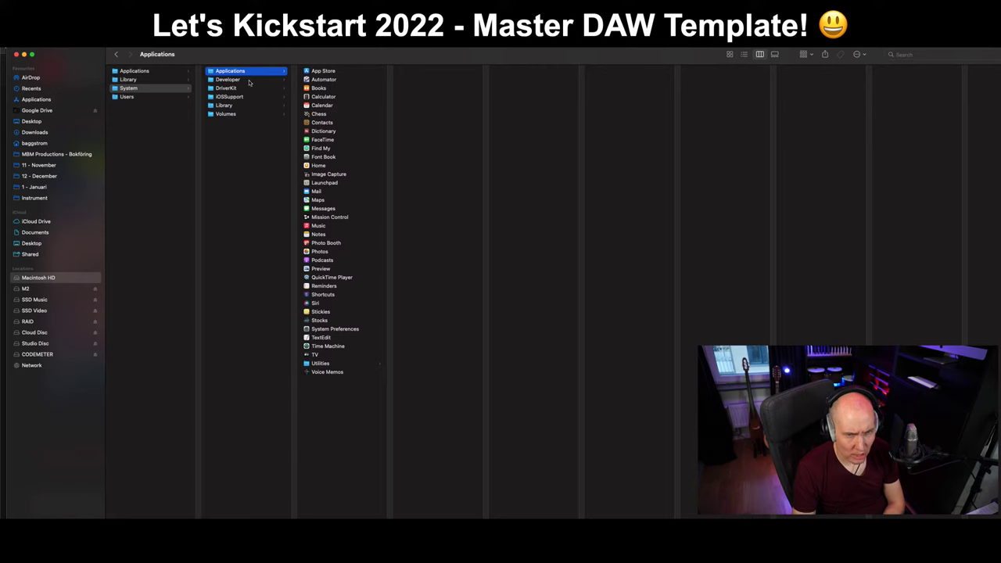
pyautogui.click(246, 107)
pyautogui.scroll(-10, 312, 255)
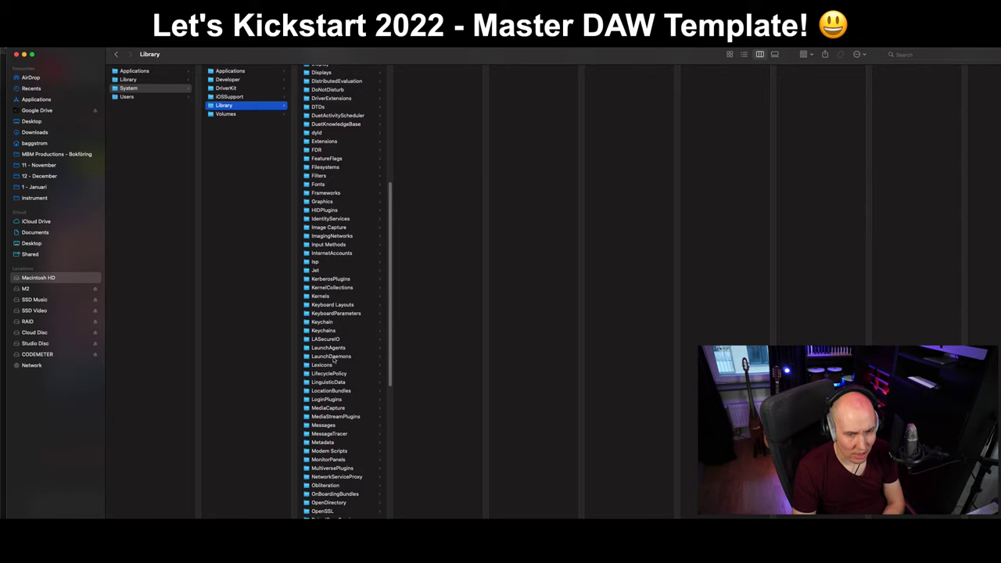
pyautogui.scroll(-10, 334, 361)
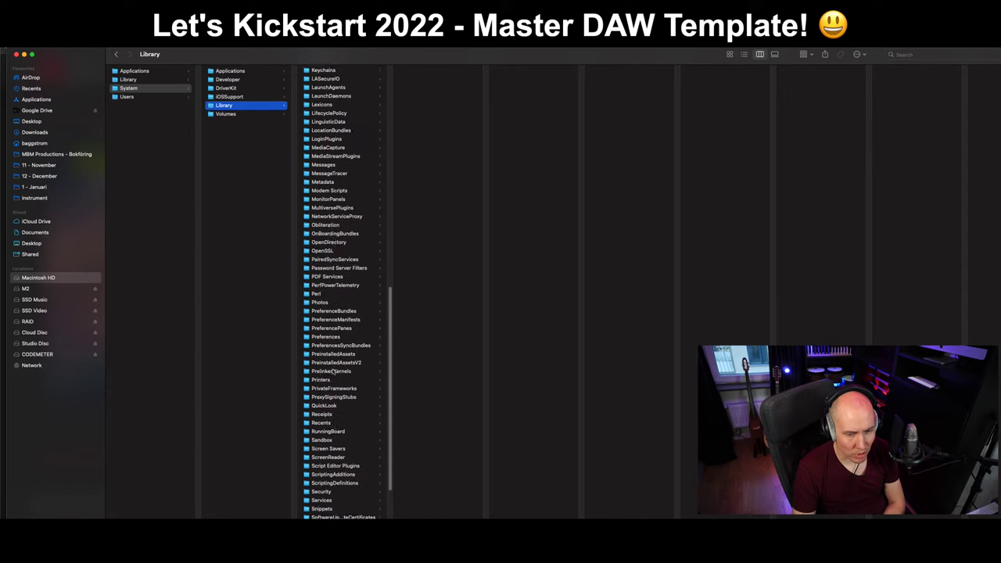
pyautogui.scroll(15, 333, 371)
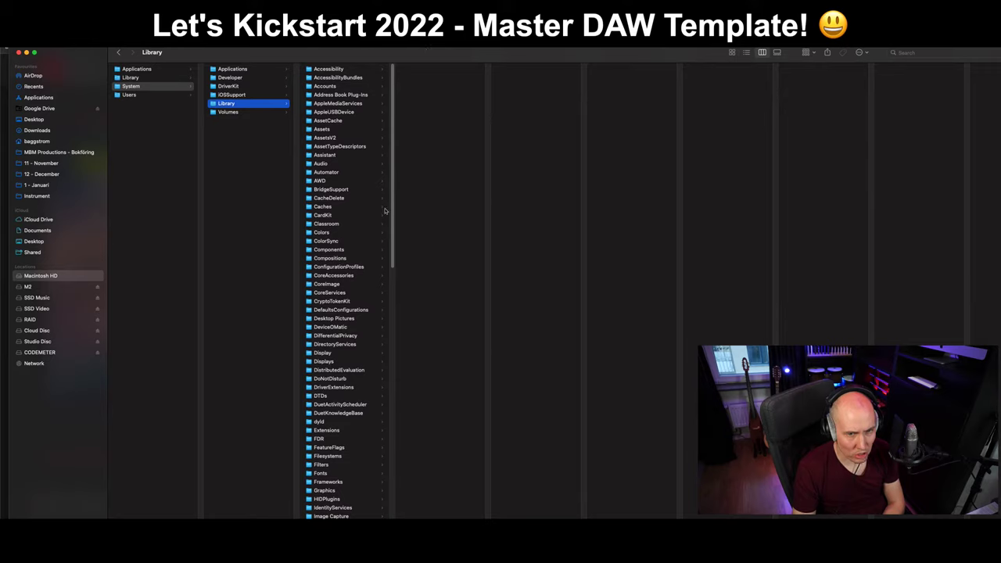
pyautogui.click(241, 186)
pyautogui.click(242, 102)
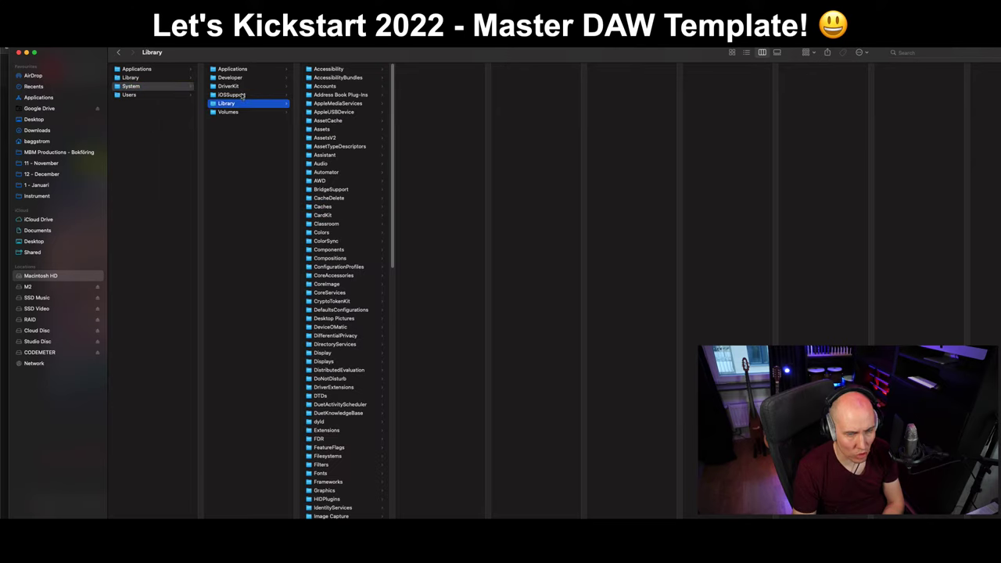
pyautogui.click(244, 169)
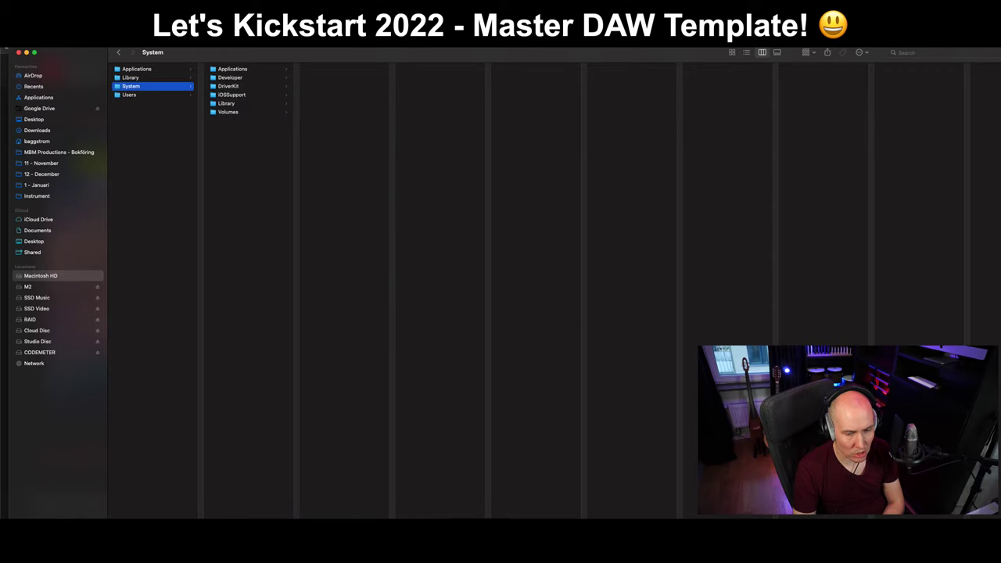
# Search System Preferences for "logic", clear the search and close the window.
pyautogui.moveTo(532, 48); pyautogui.dragTo(363, 81)
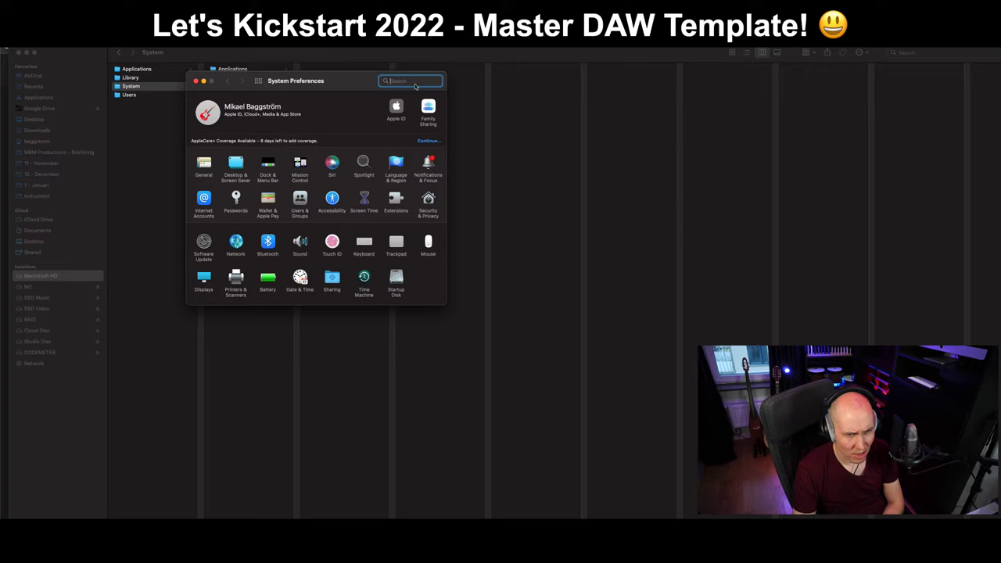
pyautogui.write('logic')
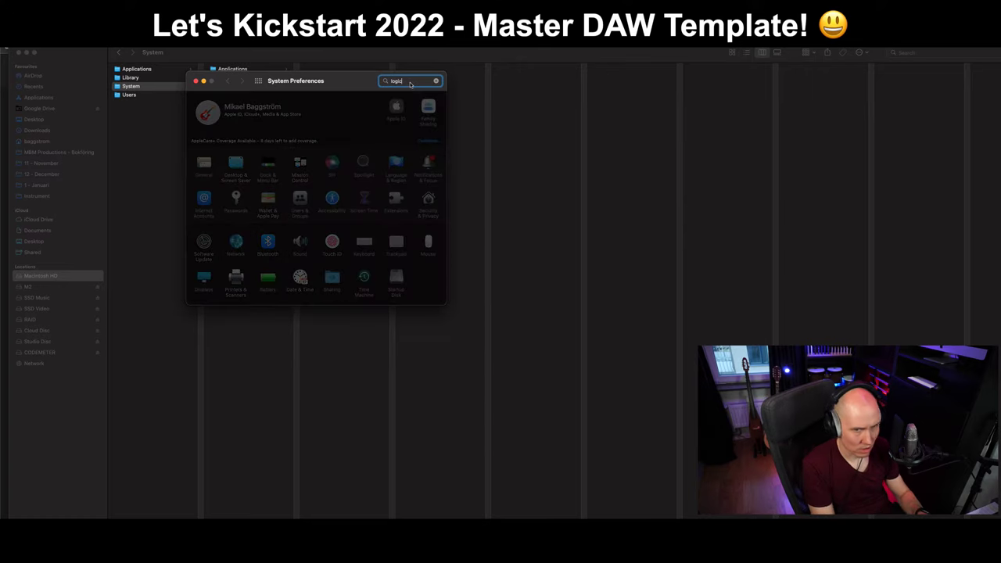
pyautogui.click(435, 80)
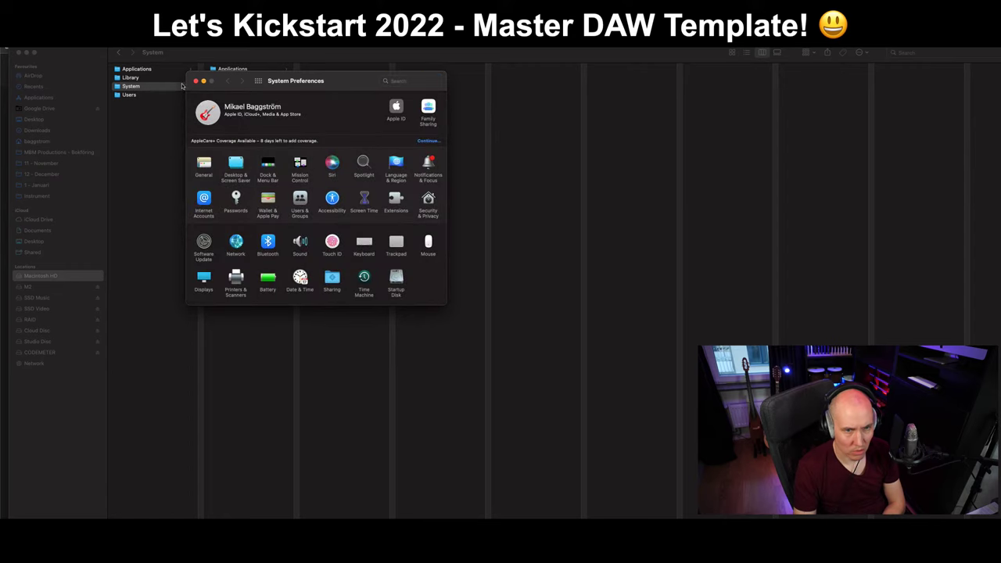
pyautogui.click(195, 80)
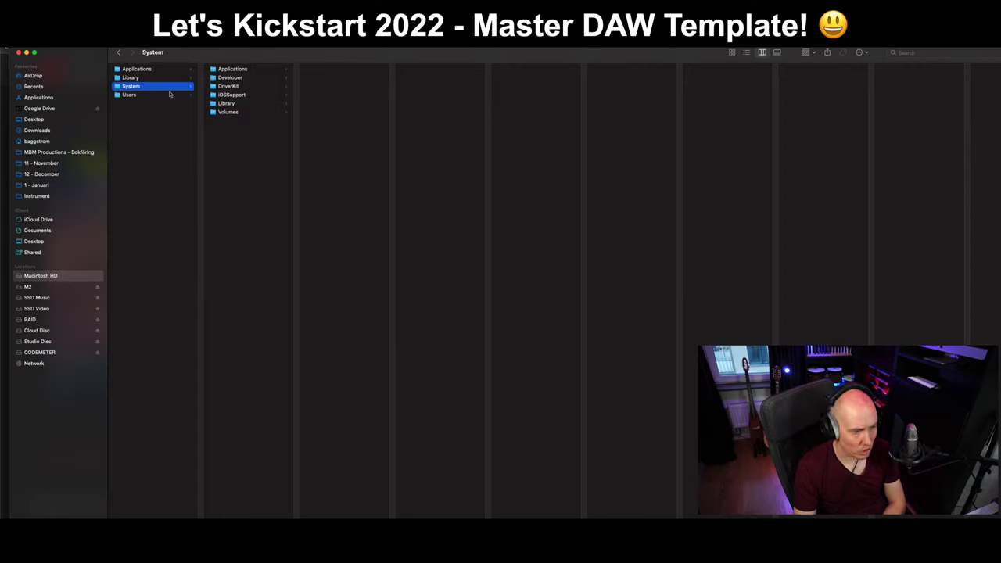
# Open LoginPlugins in the System Library folder and inspect the Contents folder of BezelServices.loginPlugin.
pyautogui.click(238, 104)
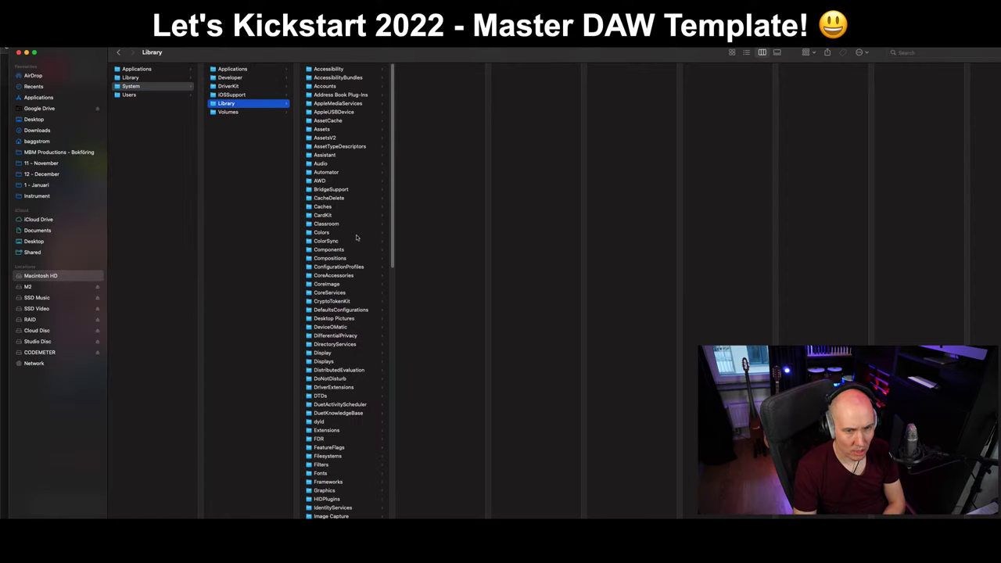
pyautogui.scroll(-5, 359, 502)
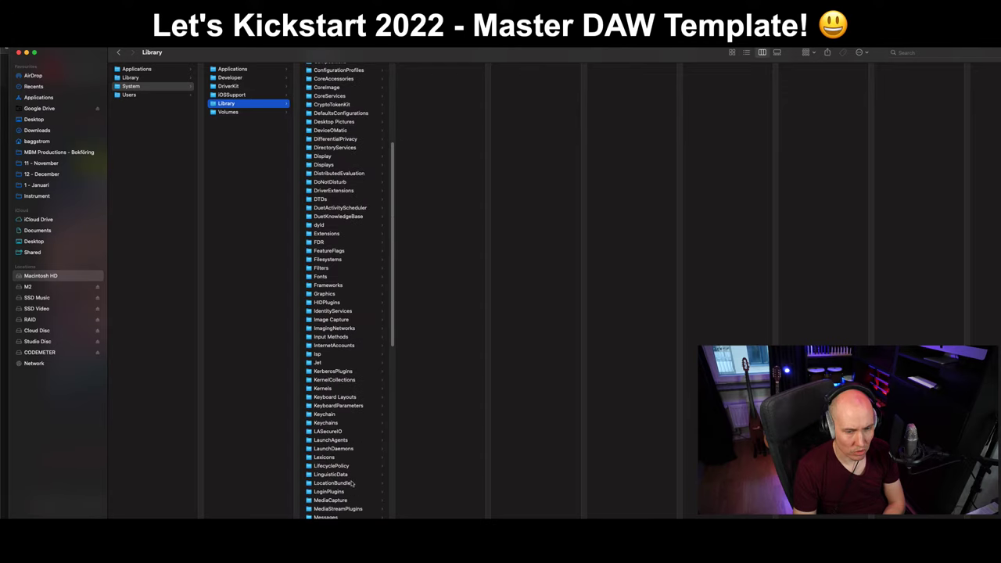
pyautogui.click(330, 494)
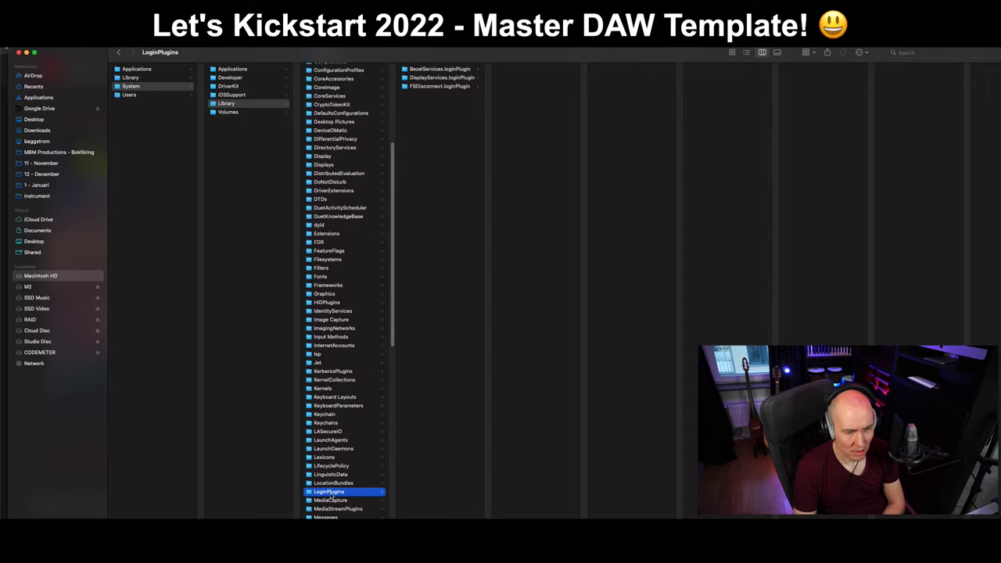
pyautogui.click(457, 71)
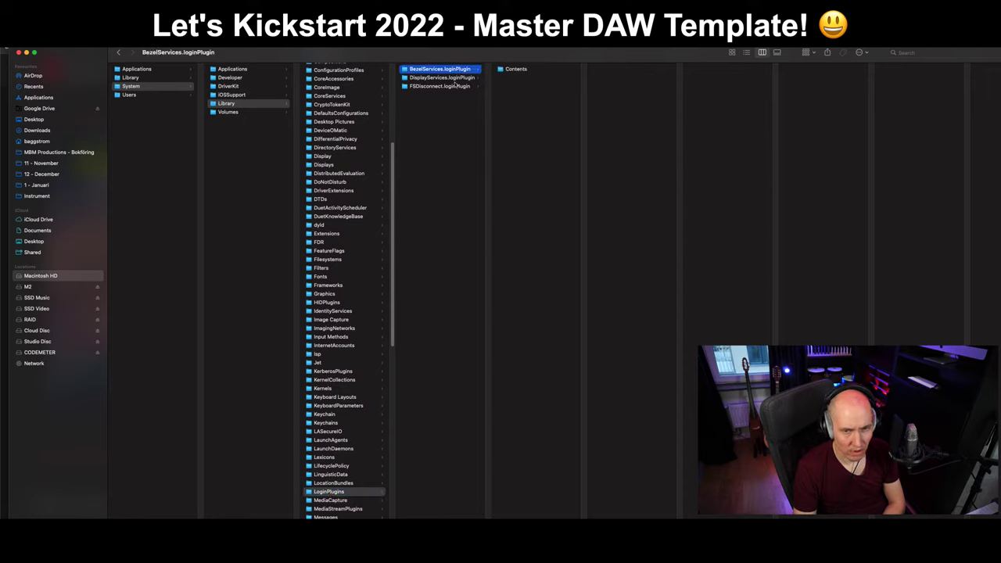
pyautogui.click(456, 82)
pyautogui.click(457, 70)
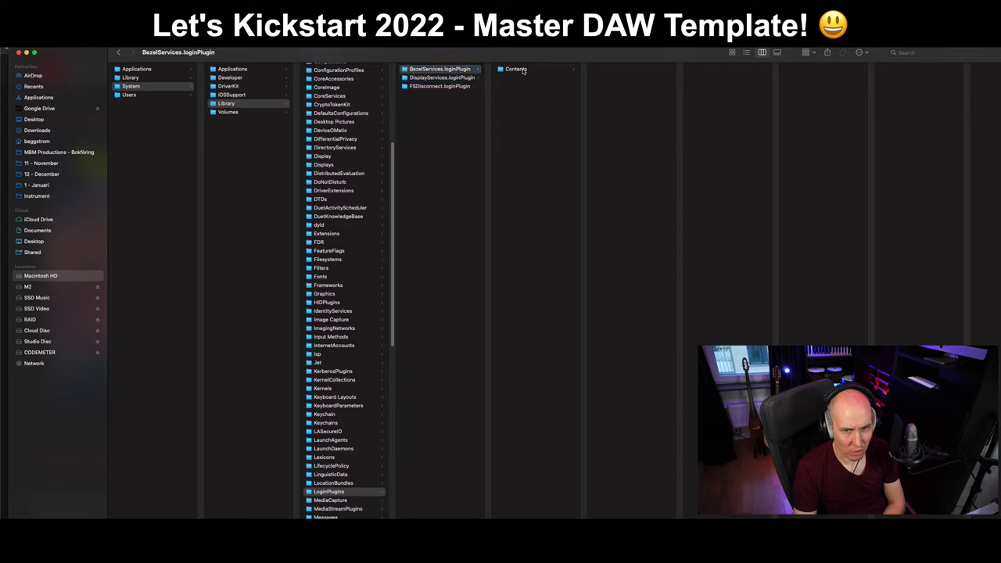
pyautogui.click(518, 68)
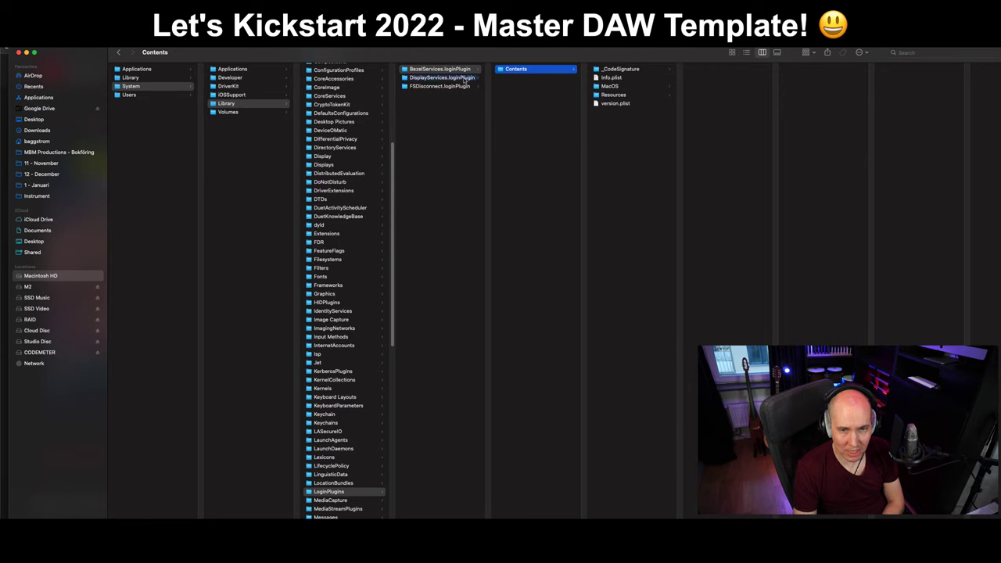
# Inspect the three login plug-ins in LoginPlugins, ending with the Contents folder of FSDisconnect.loginPlugin.
pyautogui.click(465, 123)
pyautogui.click(450, 70)
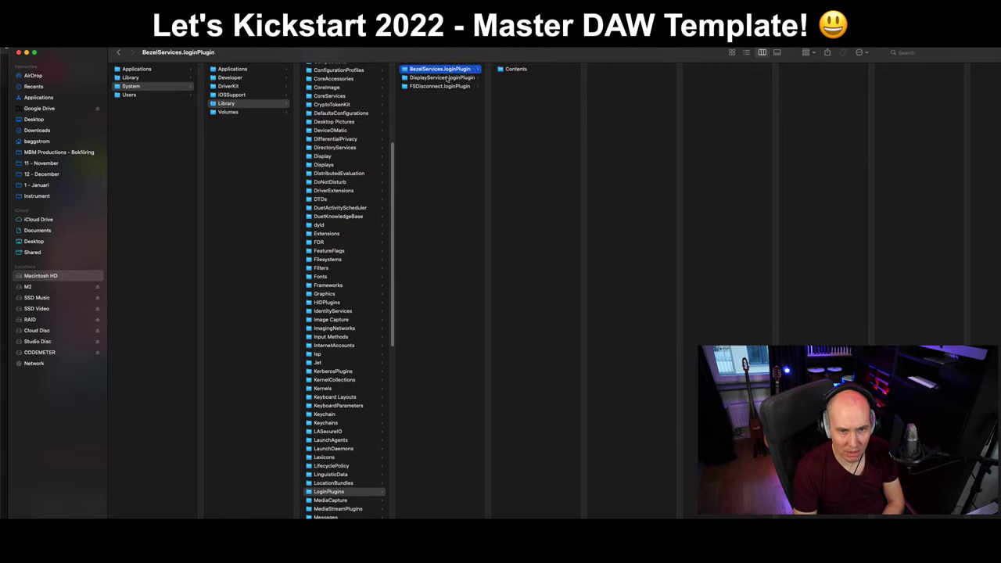
pyautogui.click(450, 78)
pyautogui.click(448, 86)
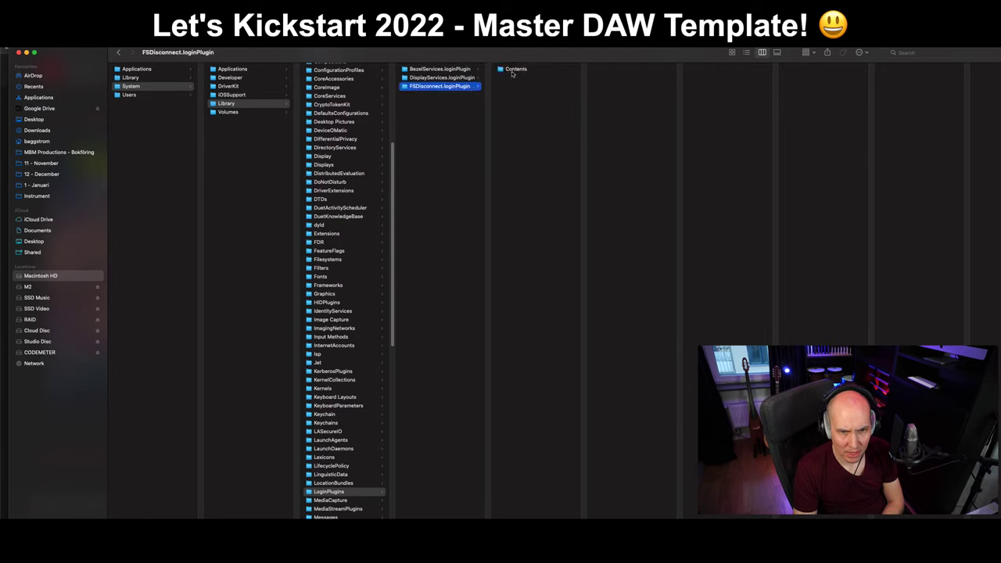
pyautogui.press('Right')
# Look through the rest of the System Library folder list for Logic or plug-in cache folders.
pyautogui.scroll(-5, 359, 426)
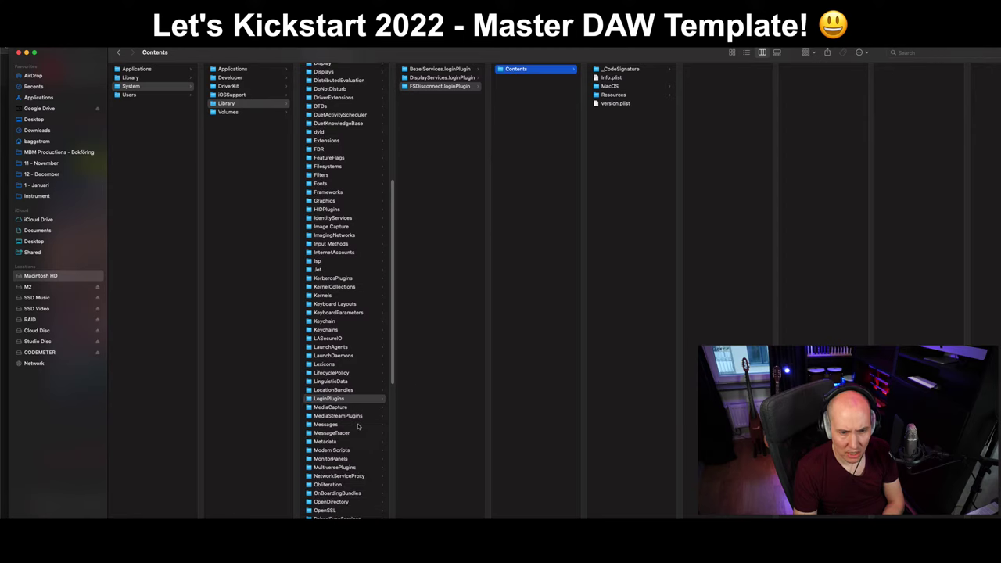
pyautogui.scroll(-15, 358, 427)
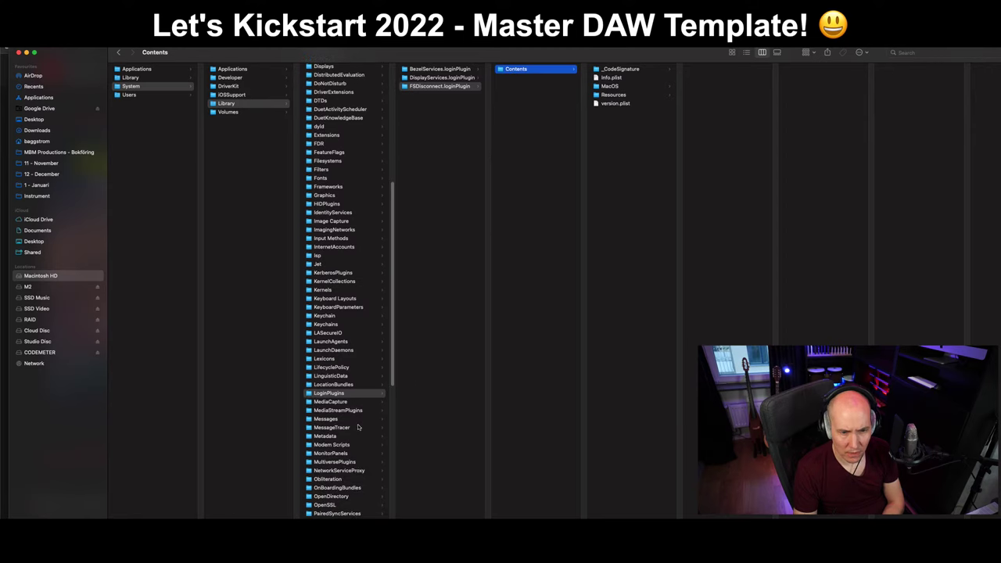
pyautogui.scroll(-1, 360, 427)
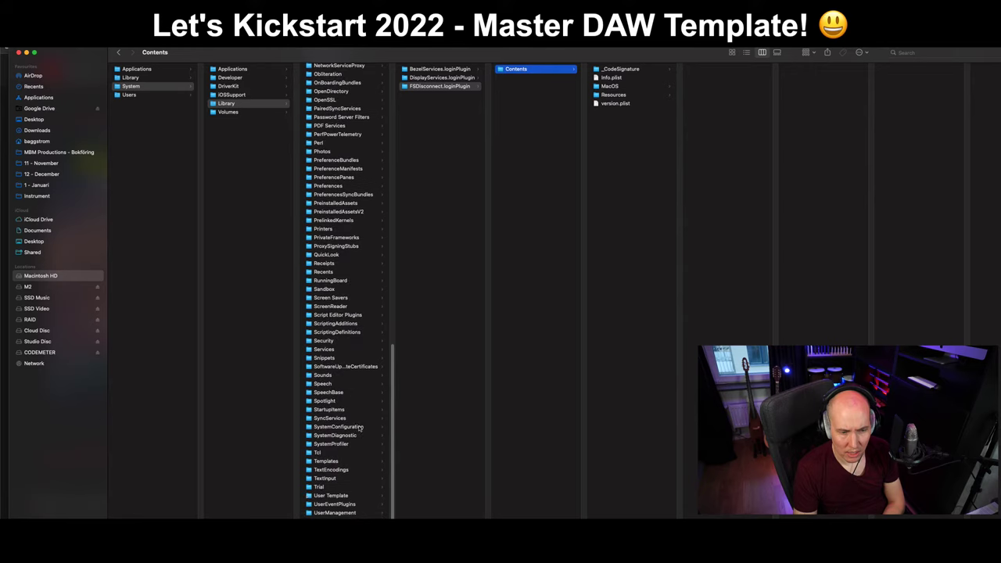
pyautogui.scroll(10, 360, 427)
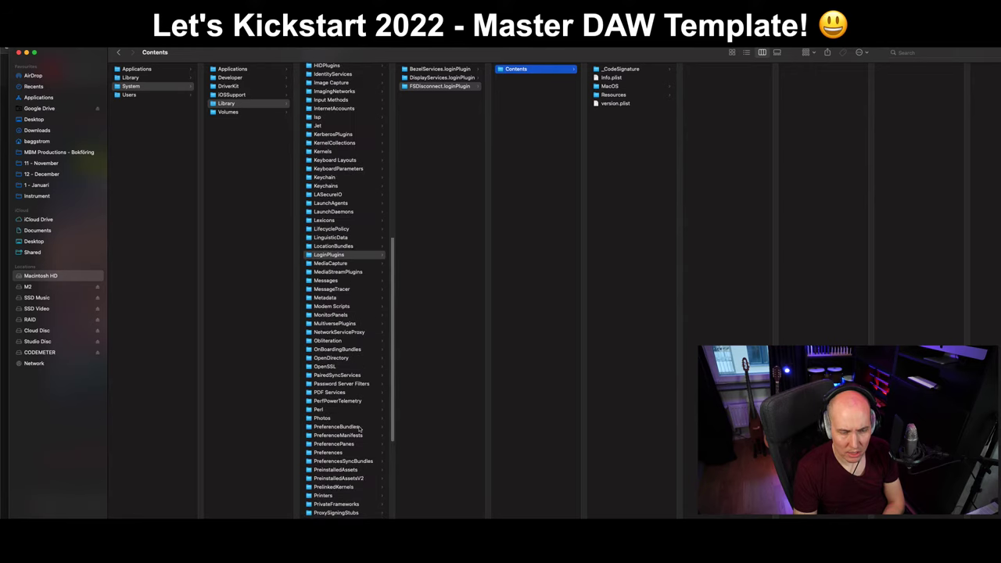
pyautogui.scroll(1, 367, 392)
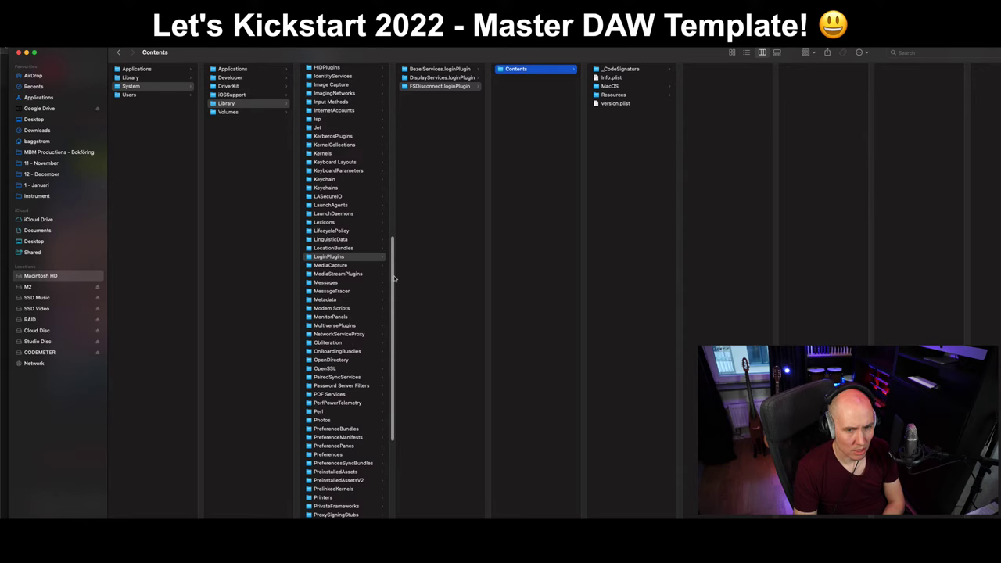
pyautogui.scroll(1, 396, 270)
pyautogui.scroll(1, 396, 271)
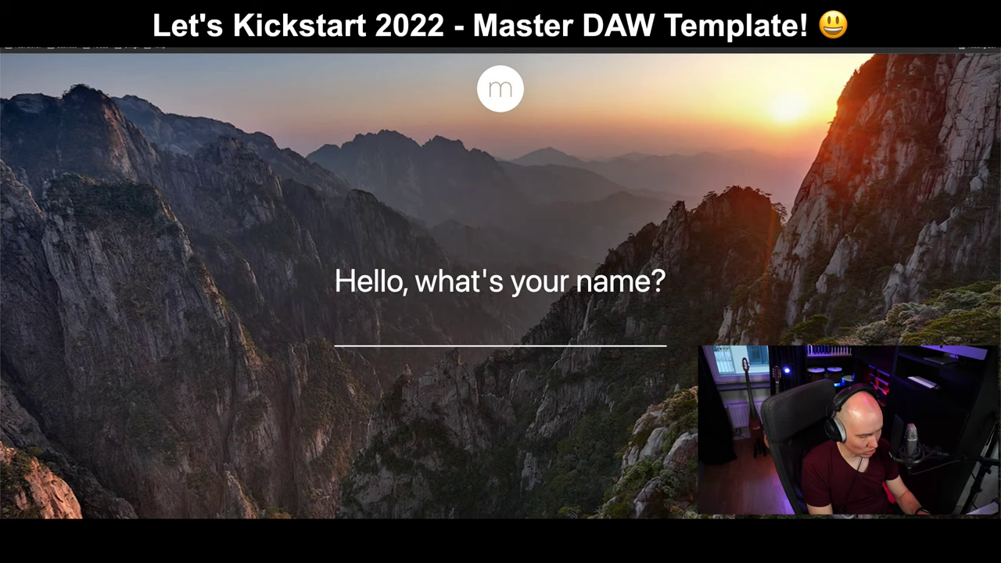
# Switch to the web browser and search Google for "logic pro x crashes when opening project".
pyautogui.write('logi')
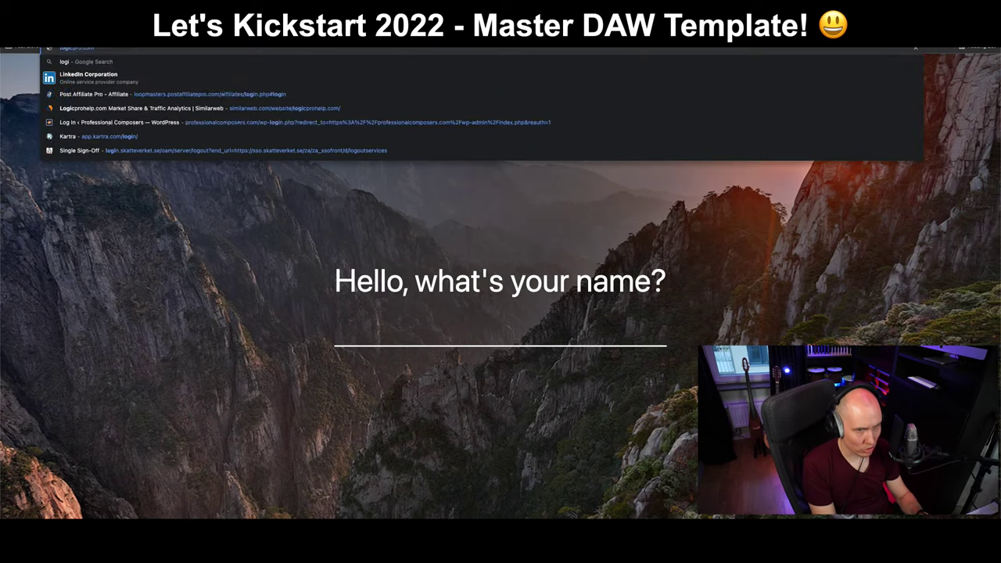
pyautogui.write('c pro project')
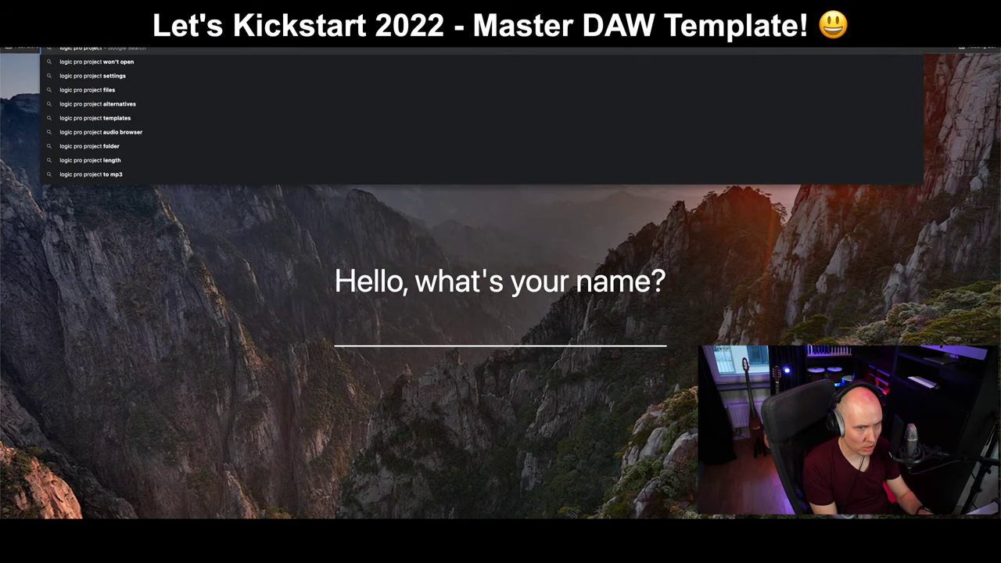
pyautogui.write(' crashes when open')
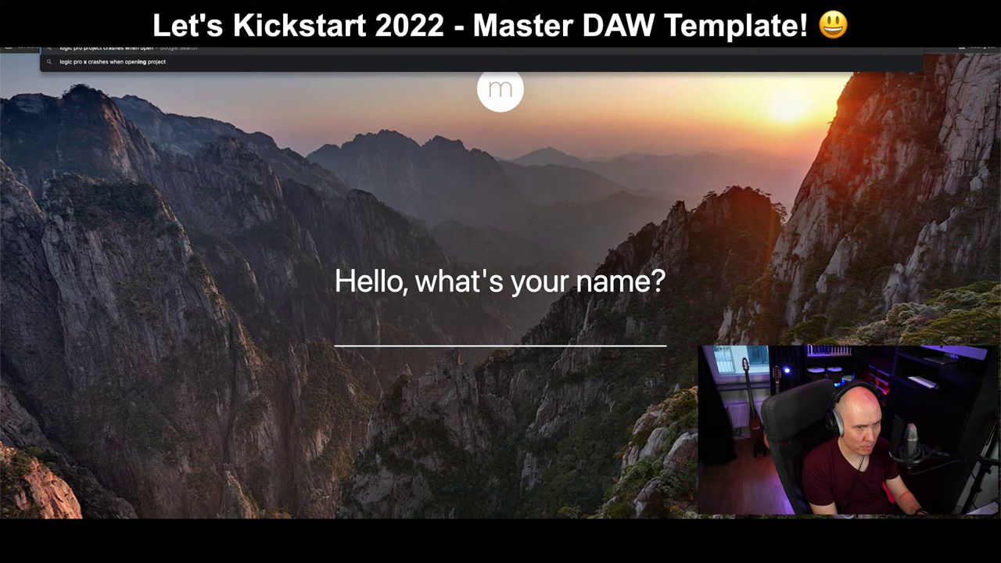
pyautogui.press('Down')
pyautogui.press('Return')
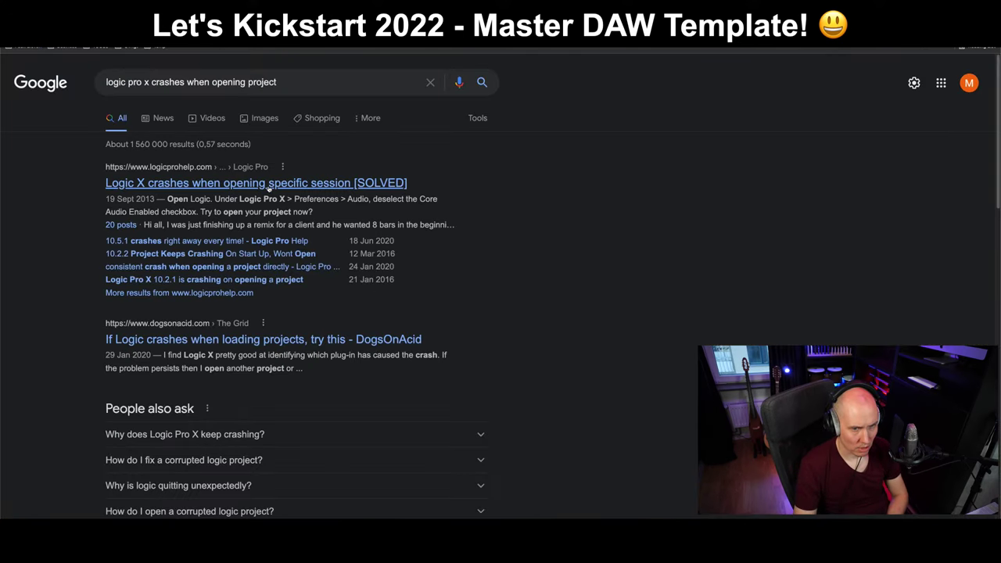
# Open the Logic Pro Help thread "Logic X crashes when opening specific session [SOLVED]" and read to the first Site Admin reply.
pyautogui.click(269, 185)
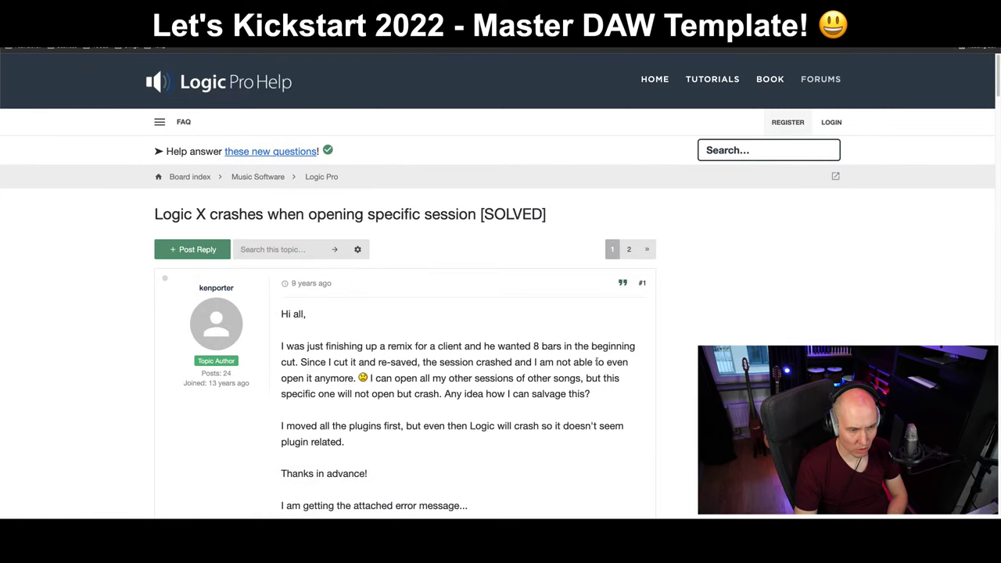
pyautogui.scroll(-1, 596, 361)
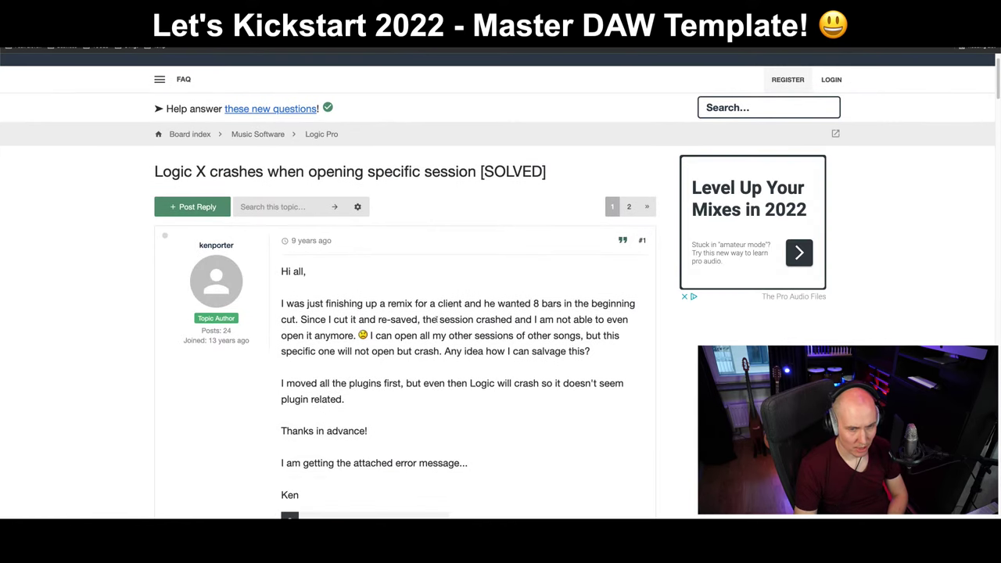
pyautogui.scroll(-6, 435, 319)
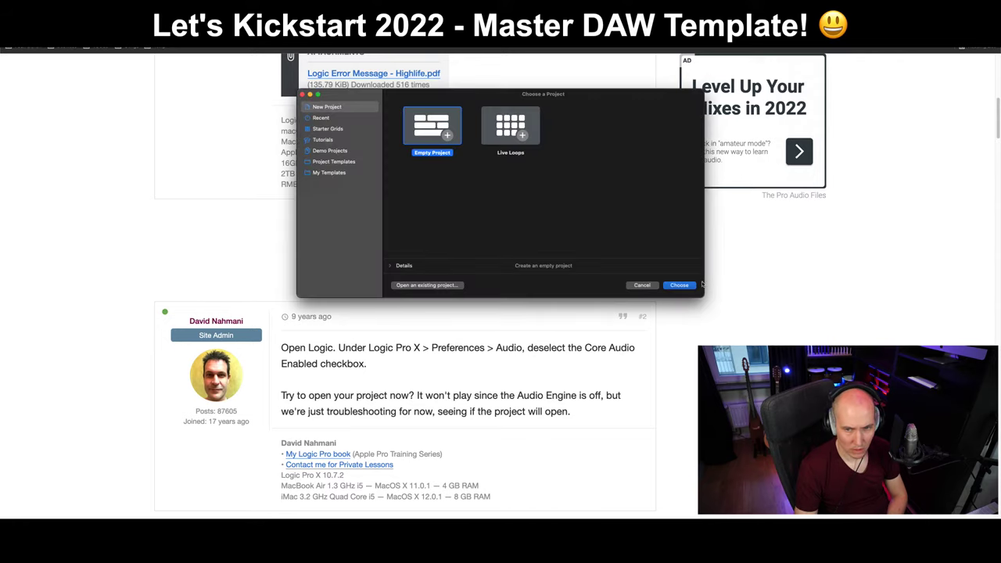
# From a new empty Logic project with one software instrument track, disable Core Audio in the audio preferences, and quit Logic Pro.
pyautogui.press('Return')
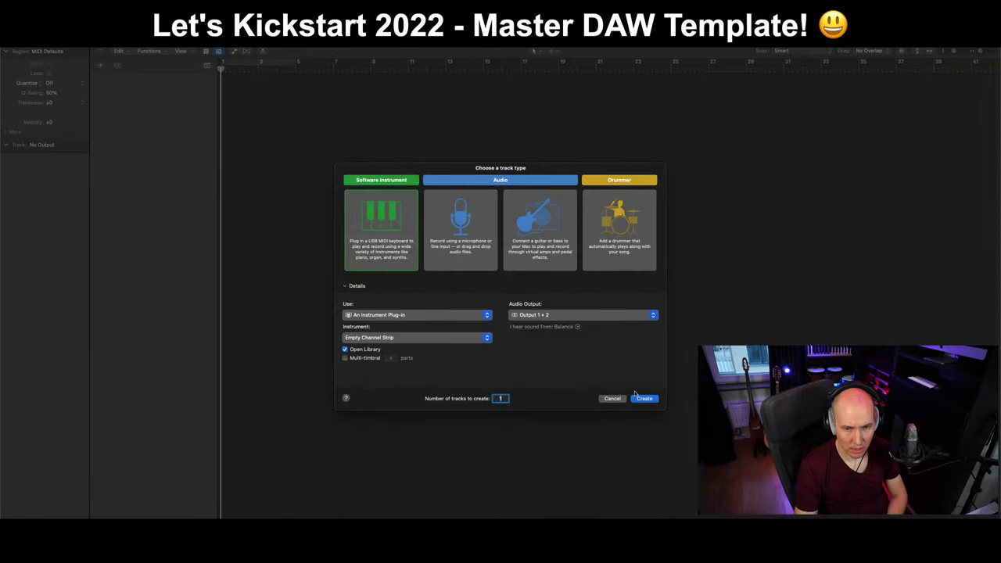
pyautogui.click(643, 398)
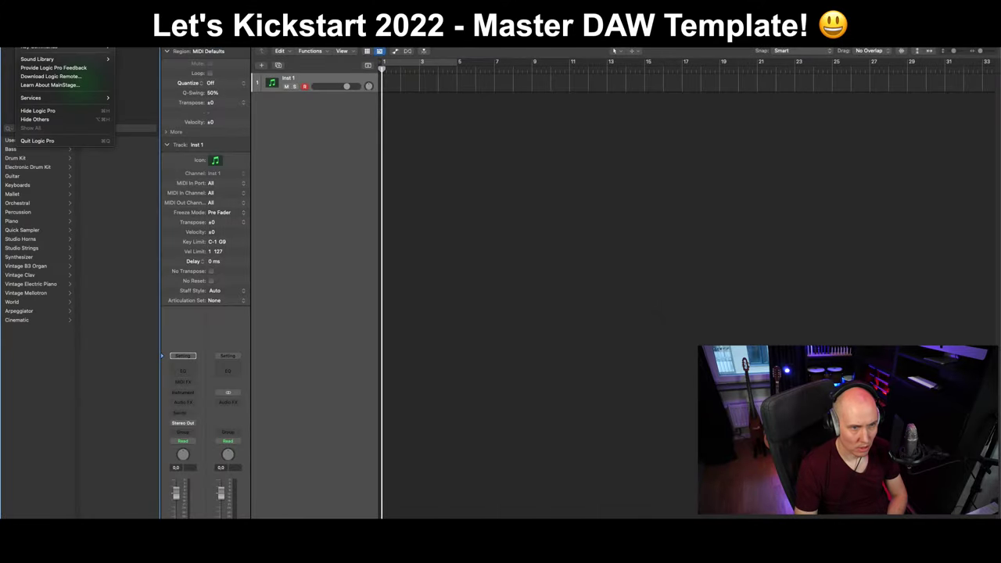
pyautogui.moveTo(47, 32)
pyautogui.click(129, 45)
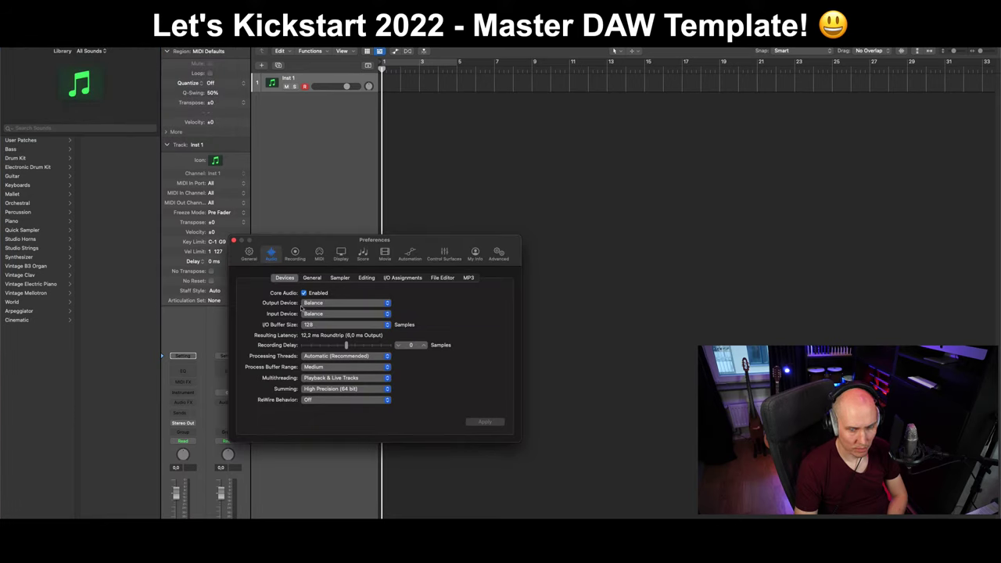
pyautogui.click(305, 294)
pyautogui.click(485, 423)
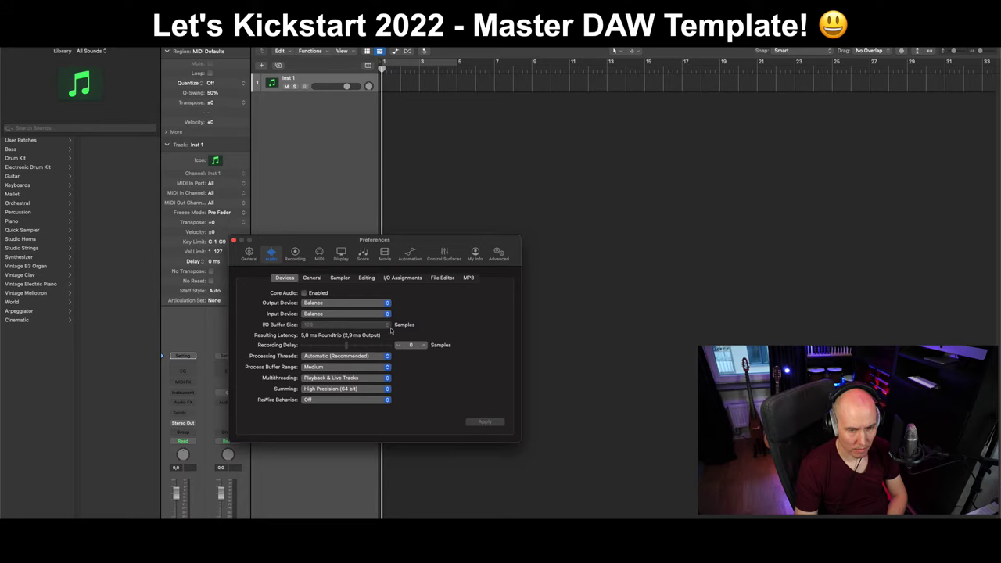
pyautogui.click(232, 241)
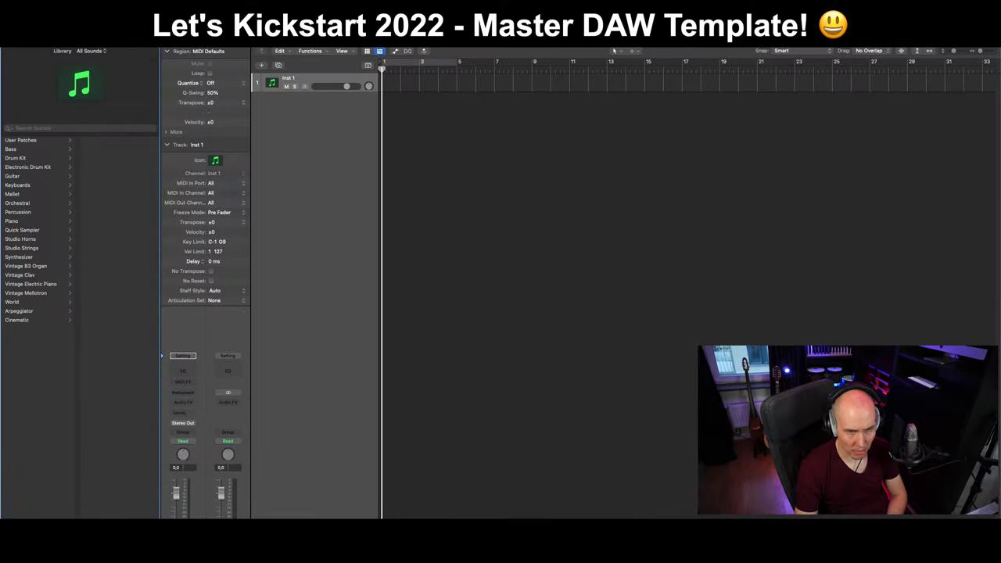
pyautogui.click(38, 40)
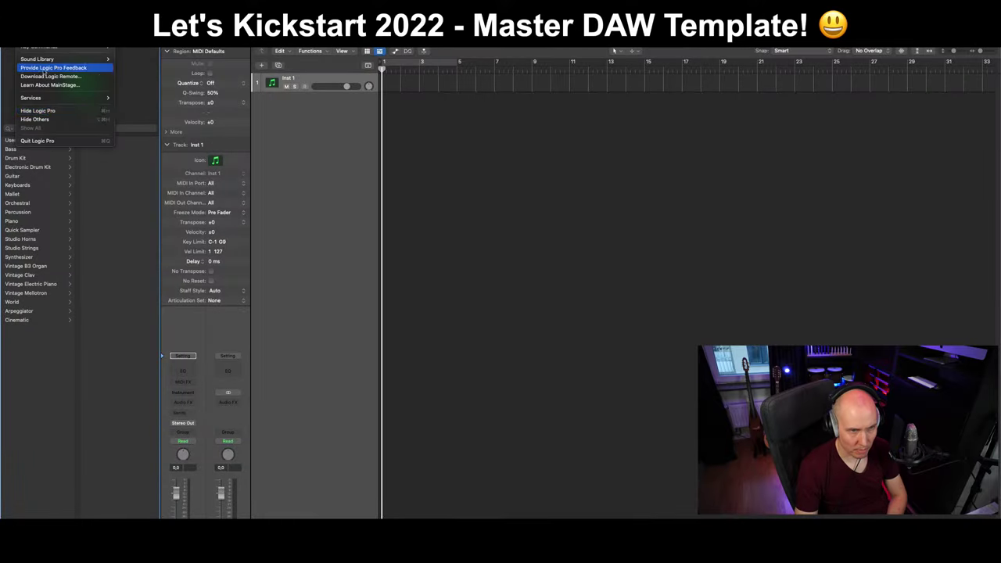
pyautogui.click(47, 140)
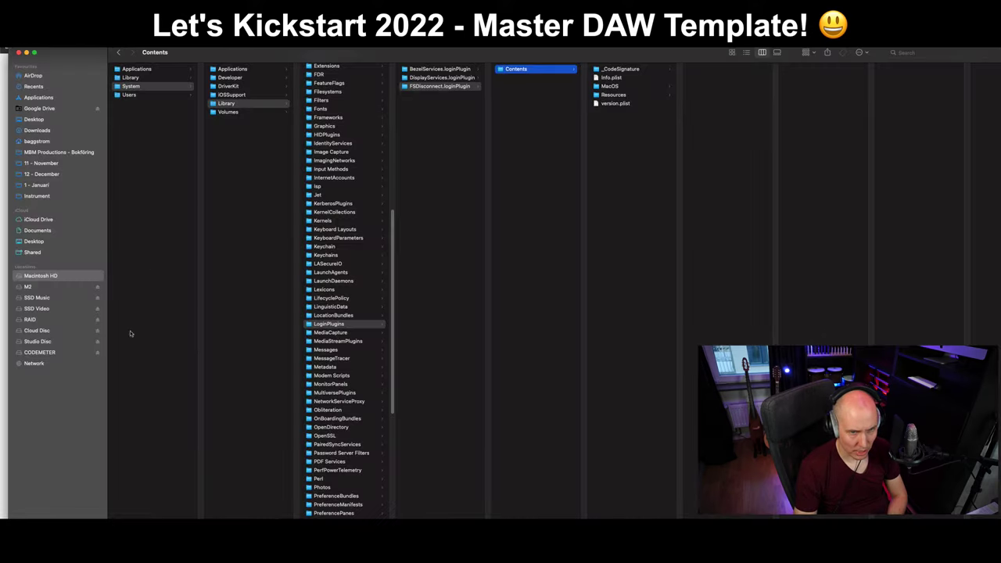
# In Finder, browse the drives and examine the Caches folder inside the Library folder on Macintosh HD.
pyautogui.click(65, 331)
pyautogui.click(59, 318)
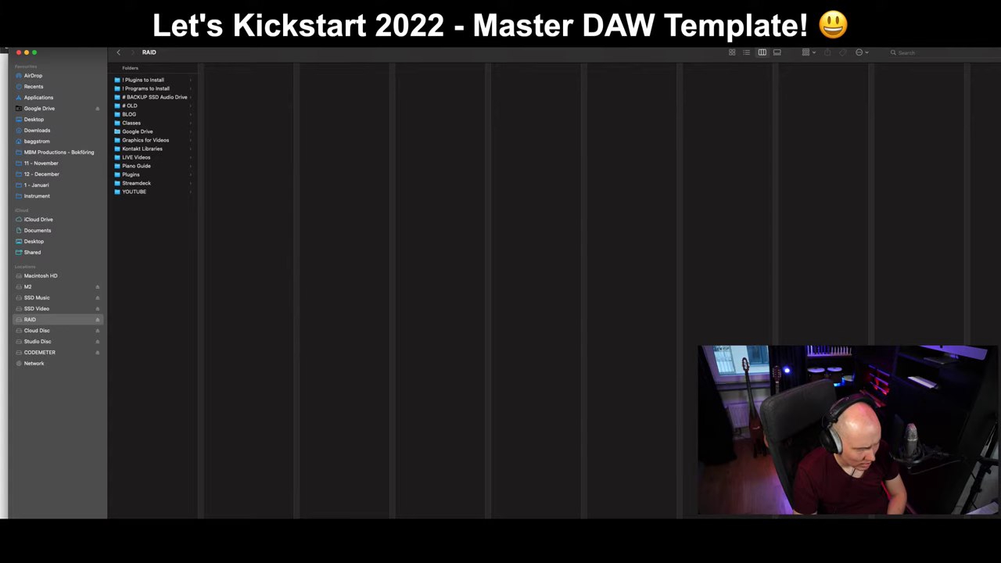
pyautogui.click(50, 298)
pyautogui.click(55, 276)
pyautogui.click(134, 78)
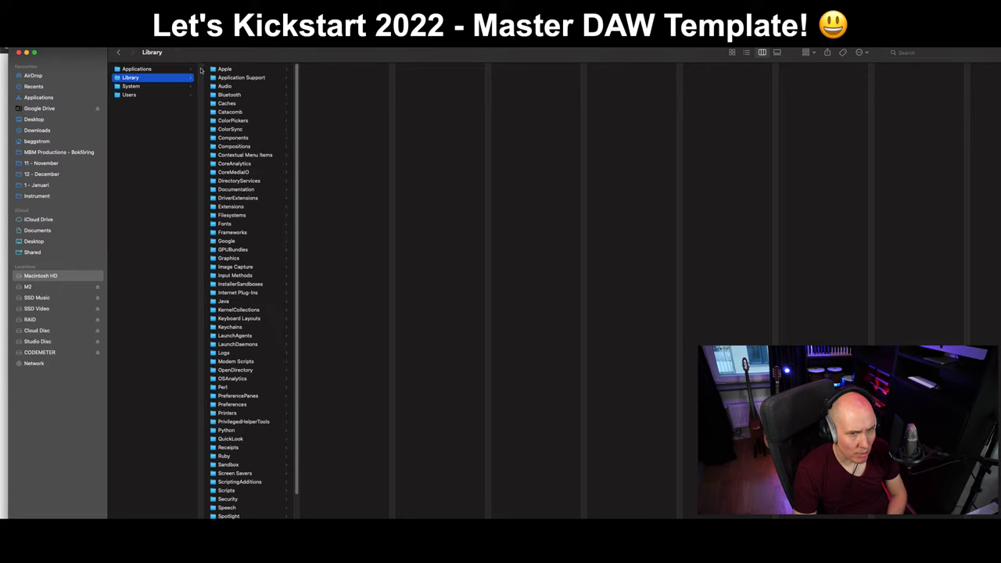
pyautogui.click(234, 105)
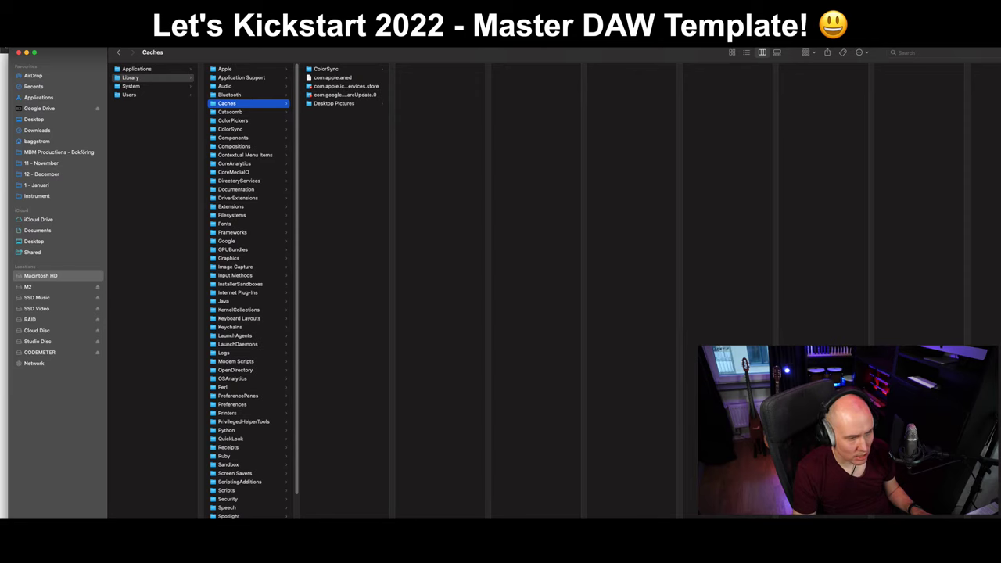
pyautogui.press('super+Tab')
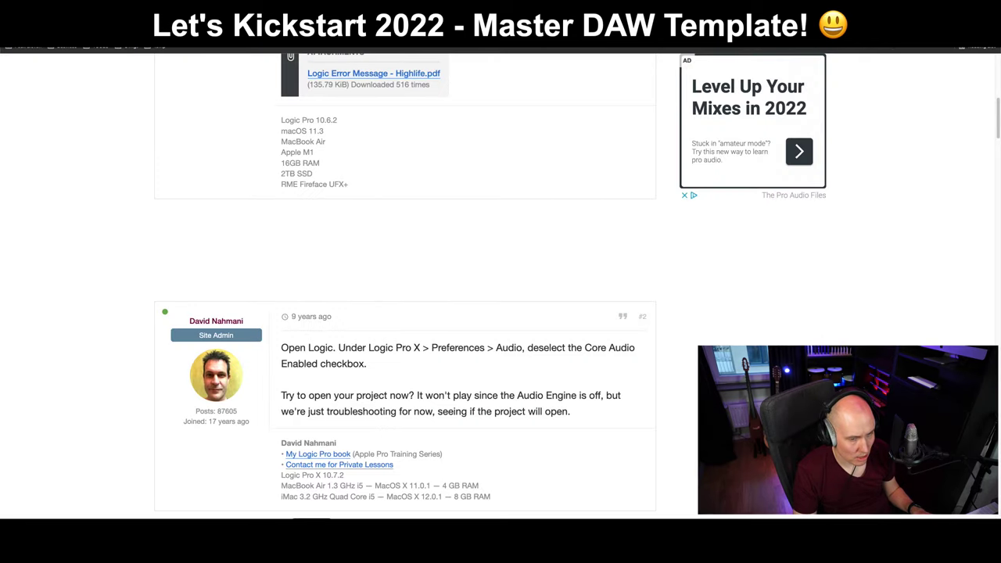
pyautogui.press('super+Tab')
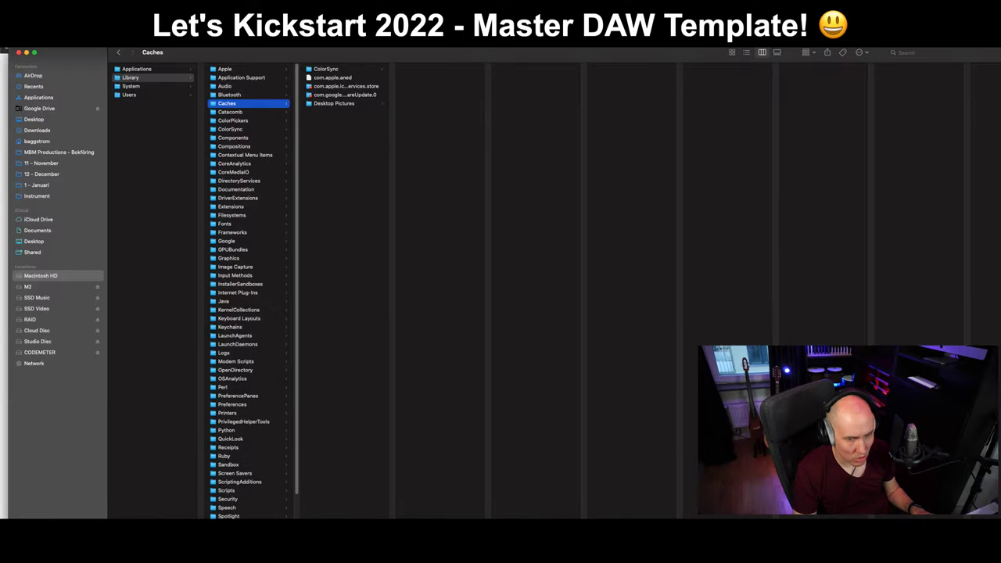
# Try to open Project - Master Instrument Template from the 0 - Templates folder on SSD Music.
pyautogui.click(68, 298)
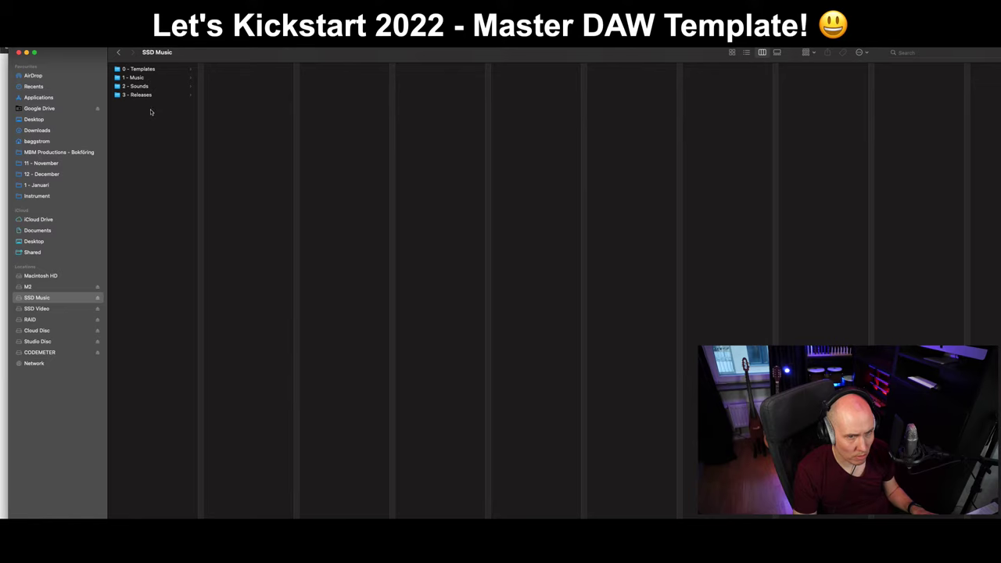
pyautogui.click(154, 79)
pyautogui.press('Up')
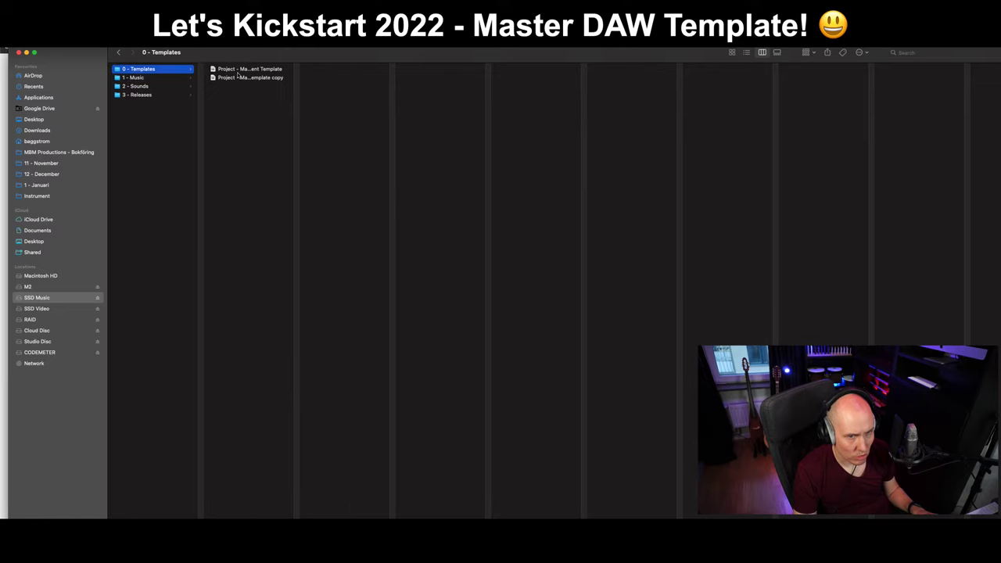
pyautogui.doubleClick(277, 69)
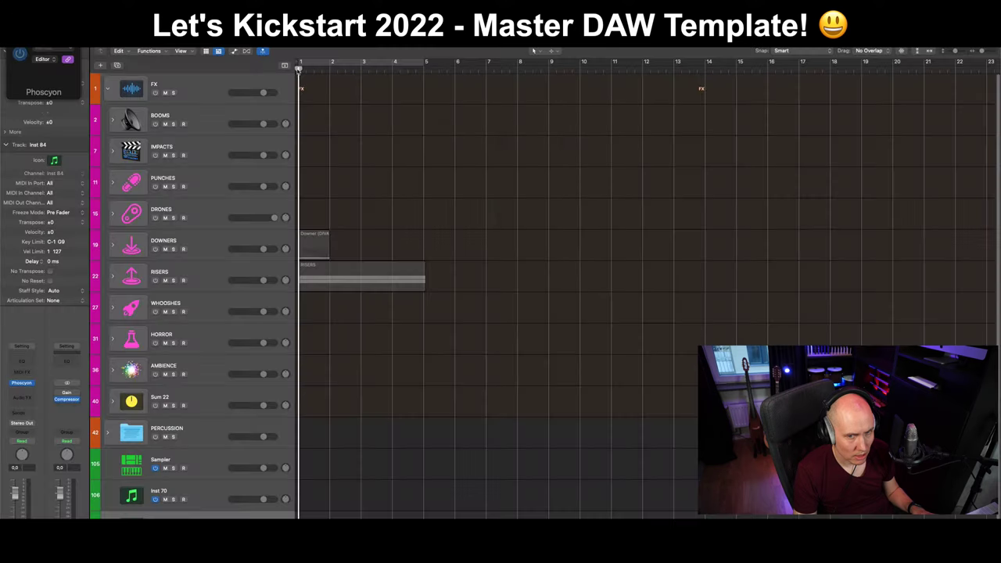
pyautogui.click(508, 204)
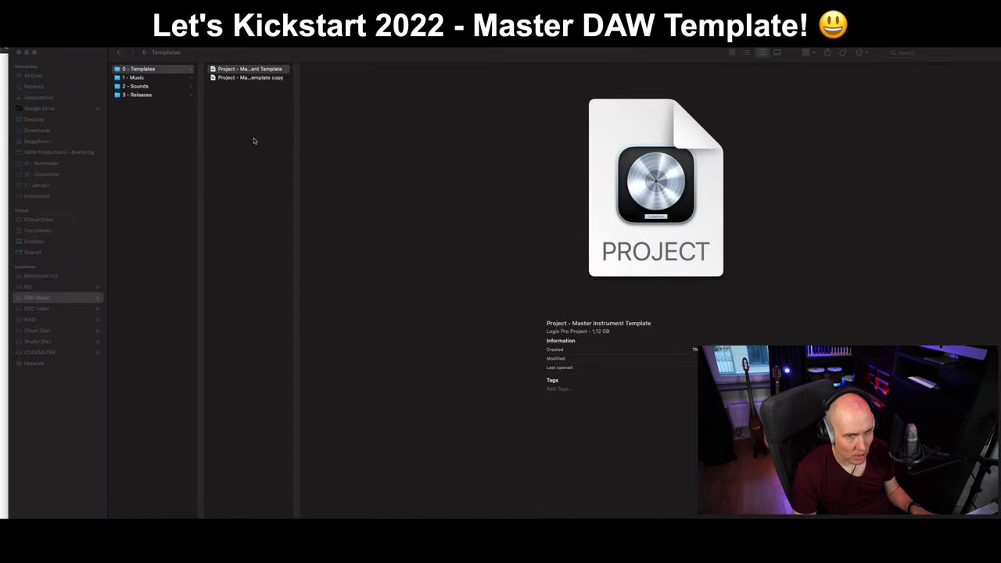
# Return to the forum thread in the browser and highlight the Site Admin's advice on reimporting tracks into a new empty project.
pyautogui.press('super+Tab')
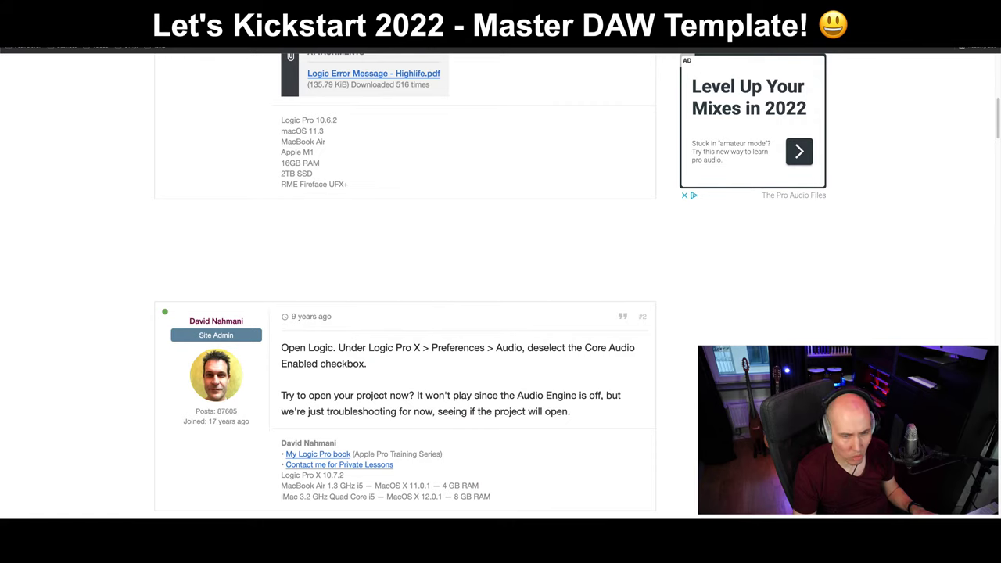
pyautogui.scroll(-3, 384, 470)
pyautogui.scroll(-10, 384, 470)
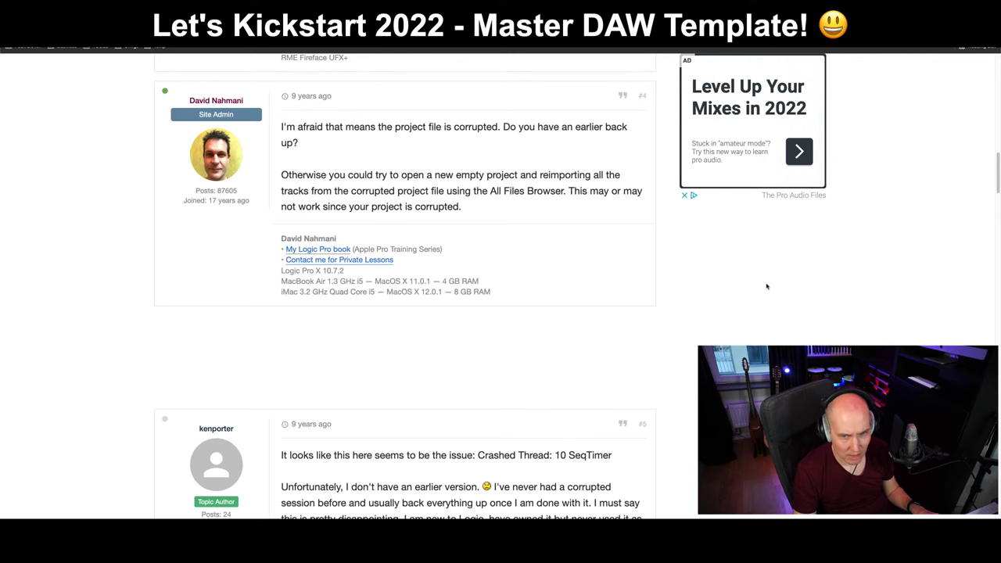
pyautogui.scroll(-2, 767, 284)
pyautogui.scroll(1, 404, 285)
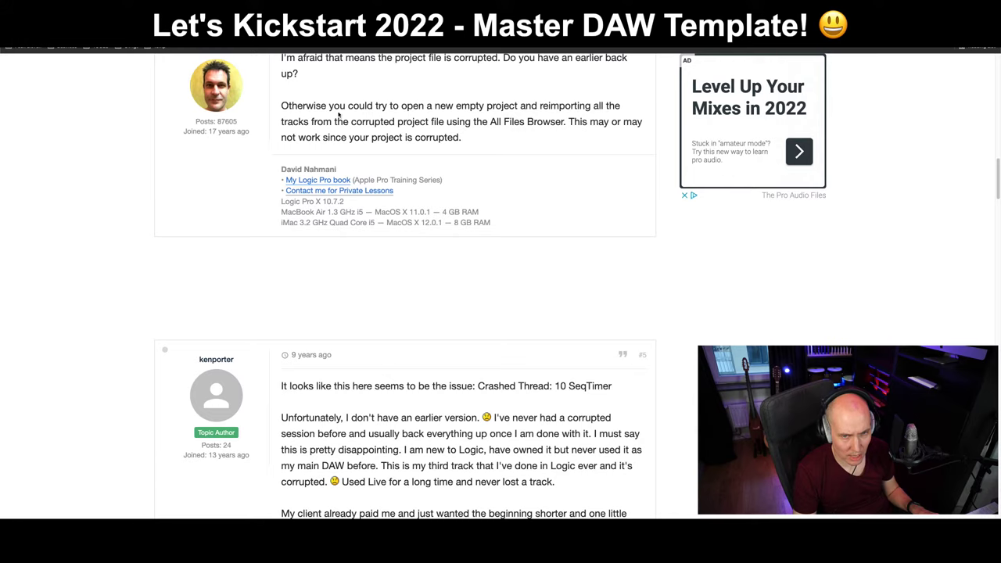
pyautogui.moveTo(280, 107); pyautogui.dragTo(485, 150)
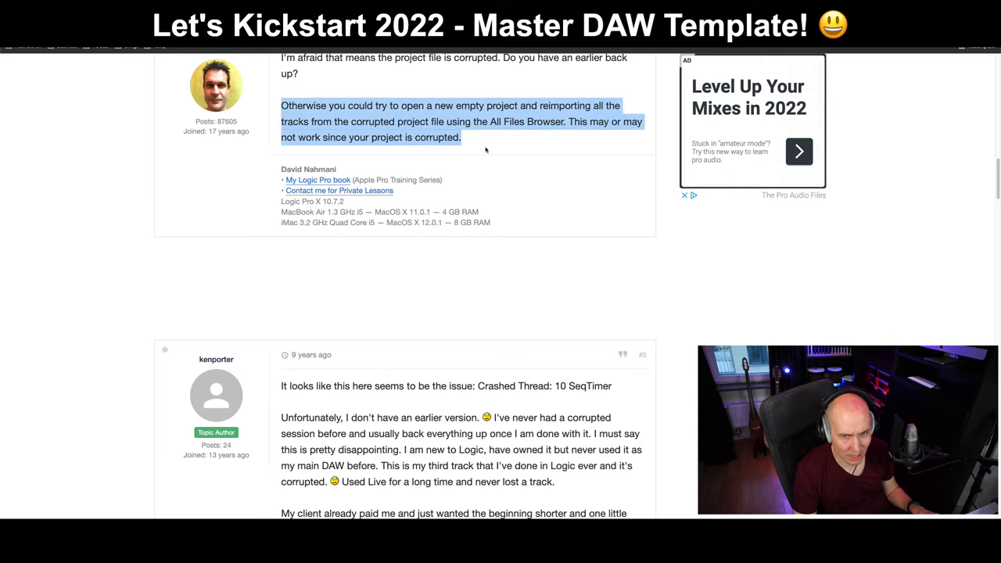
# Open Project - Master Instrument Template from the 0 - Templates folder, loading its backup of Thursday, 13 January 2022 at 14:41:57.
pyautogui.click(485, 150)
pyautogui.scroll(-3, 528, 203)
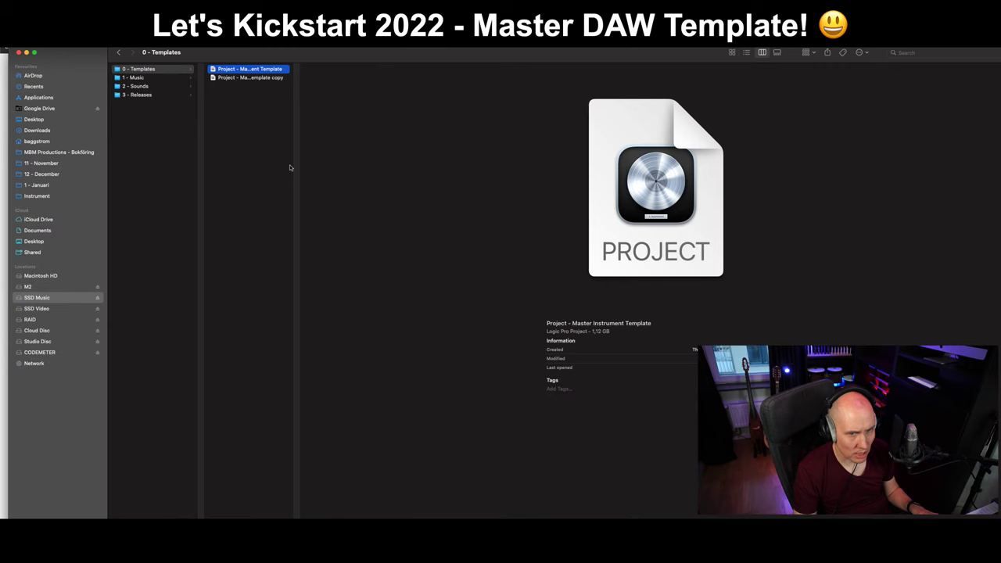
pyautogui.click(286, 157)
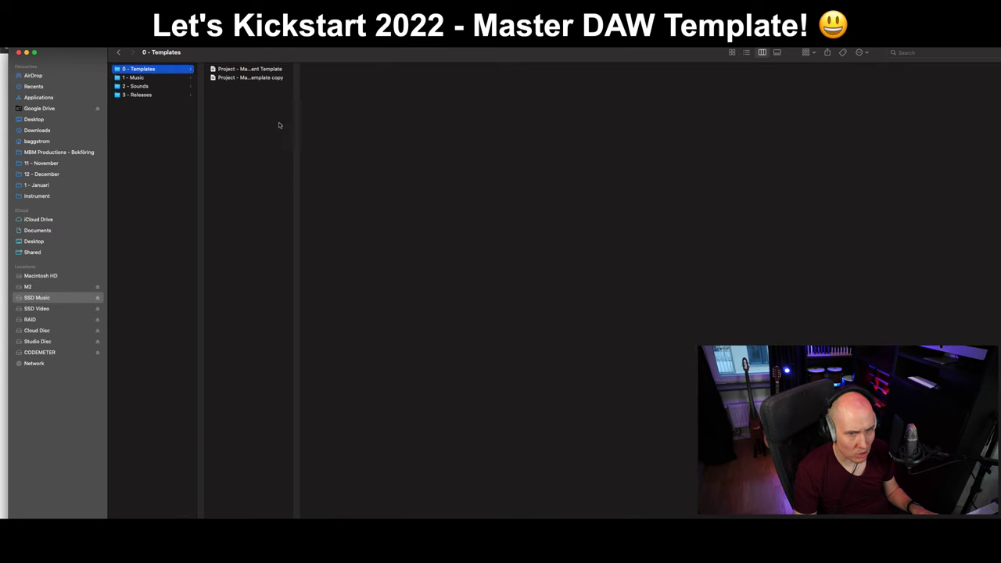
pyautogui.click(269, 70)
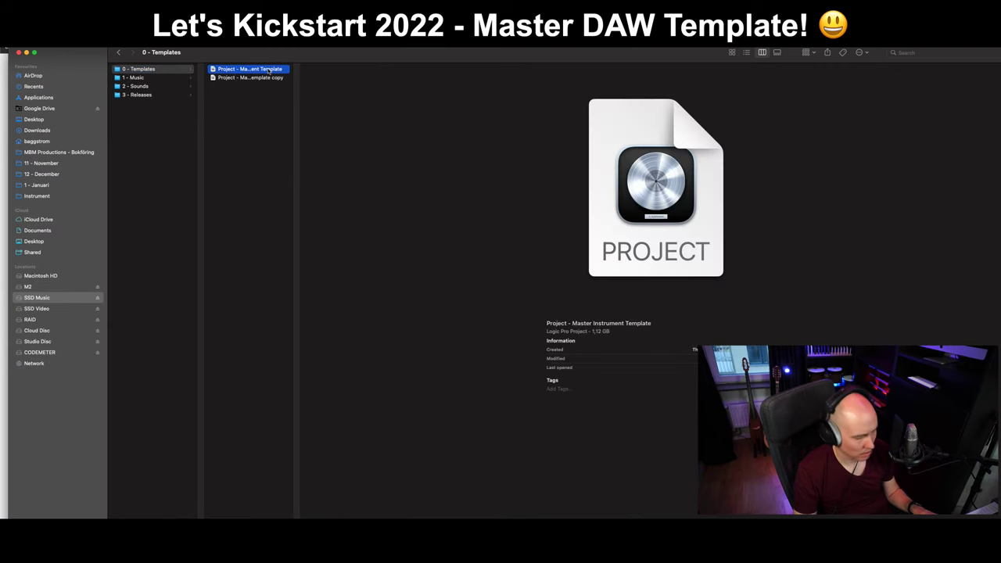
pyautogui.doubleClick(269, 69)
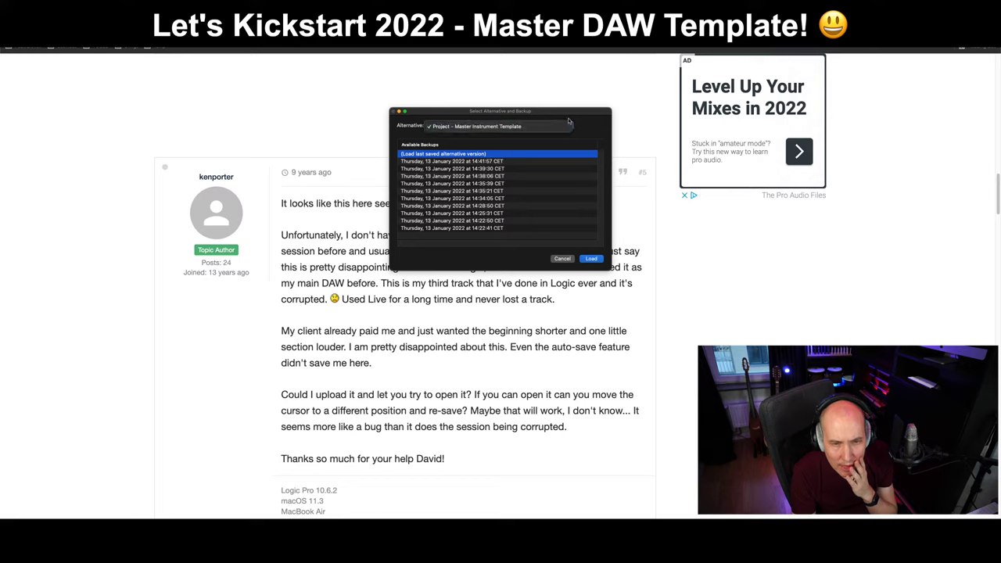
pyautogui.click(483, 161)
pyautogui.click(592, 259)
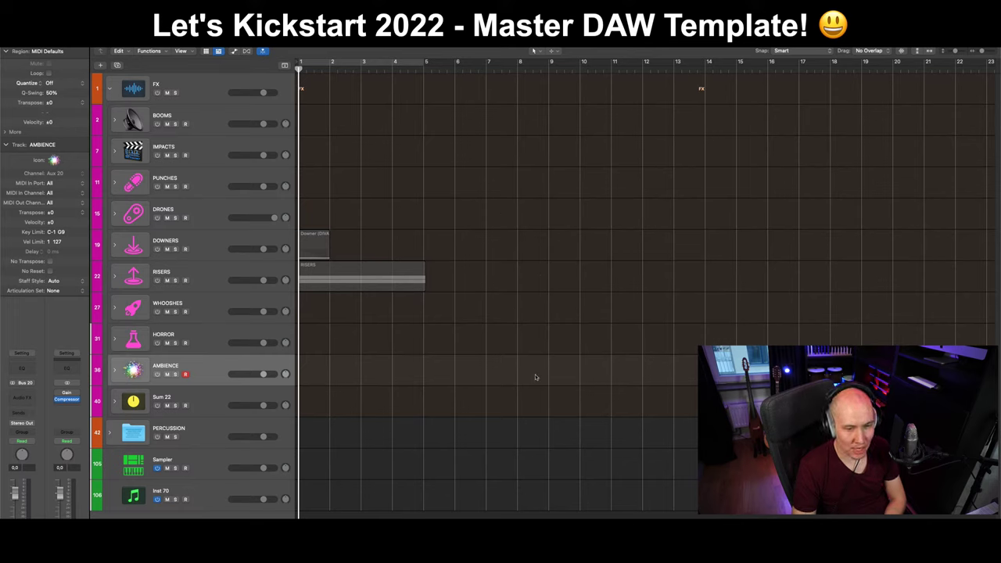
# Check the FX, PERCUSSION and Sum 22 tracks in the recovered project by selecting each in turn.
pyautogui.click(187, 91)
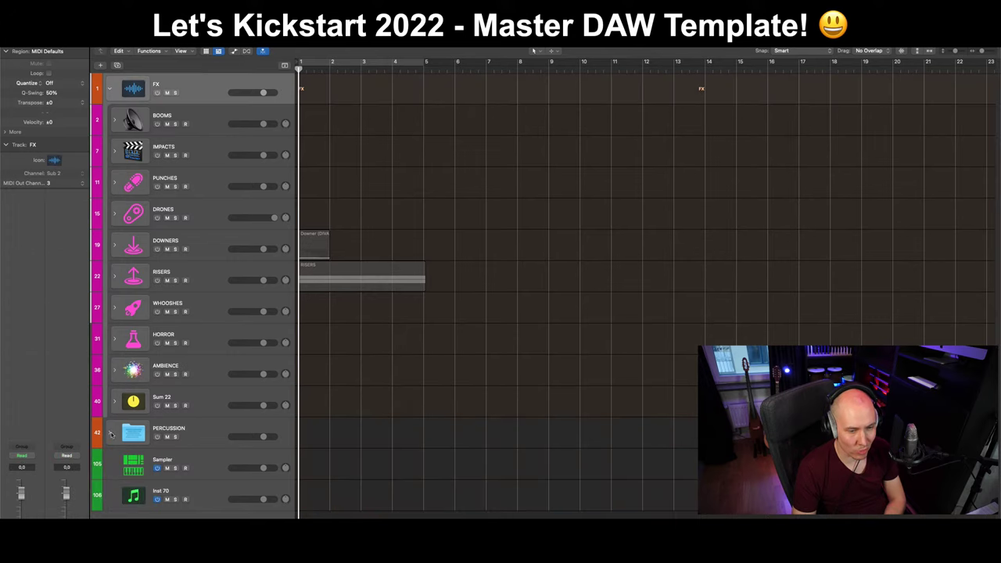
pyautogui.click(208, 439)
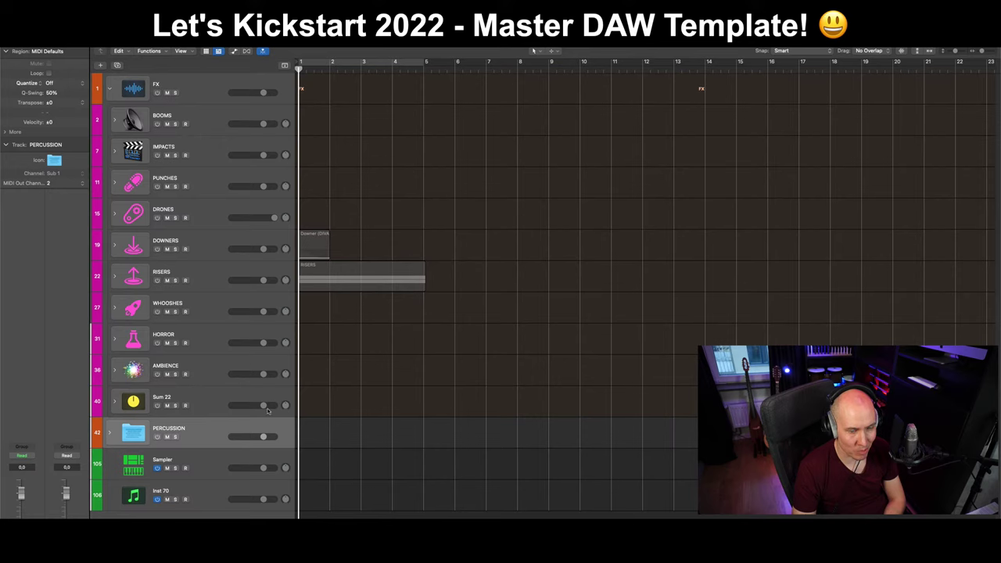
pyautogui.click(139, 401)
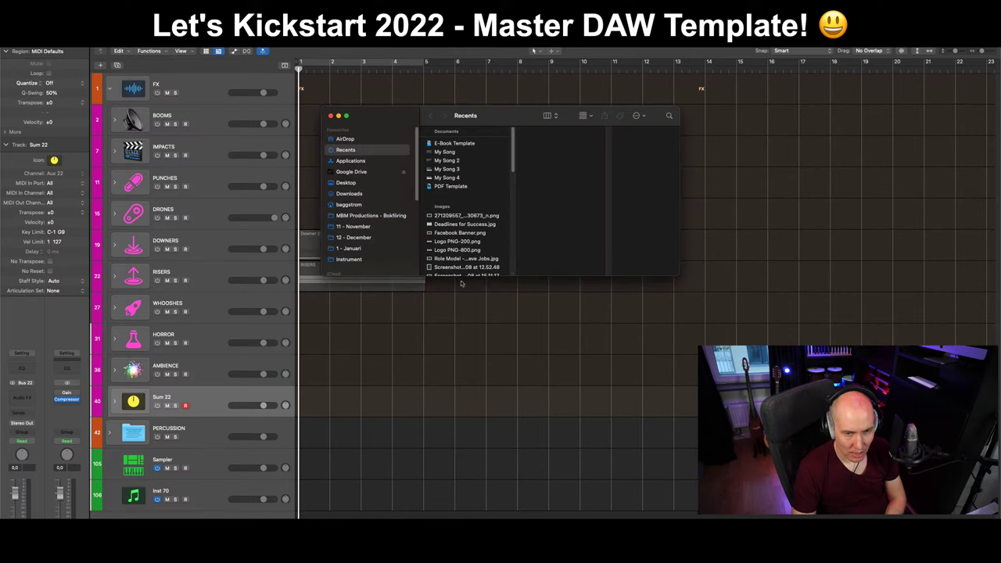
# In an enlarged Finder window, delete Project - Master Instrument Template copy from the 0 - Templates folder on SSD Music and fit the file column's width.
pyautogui.moveTo(513, 119); pyautogui.dragTo(193, 52)
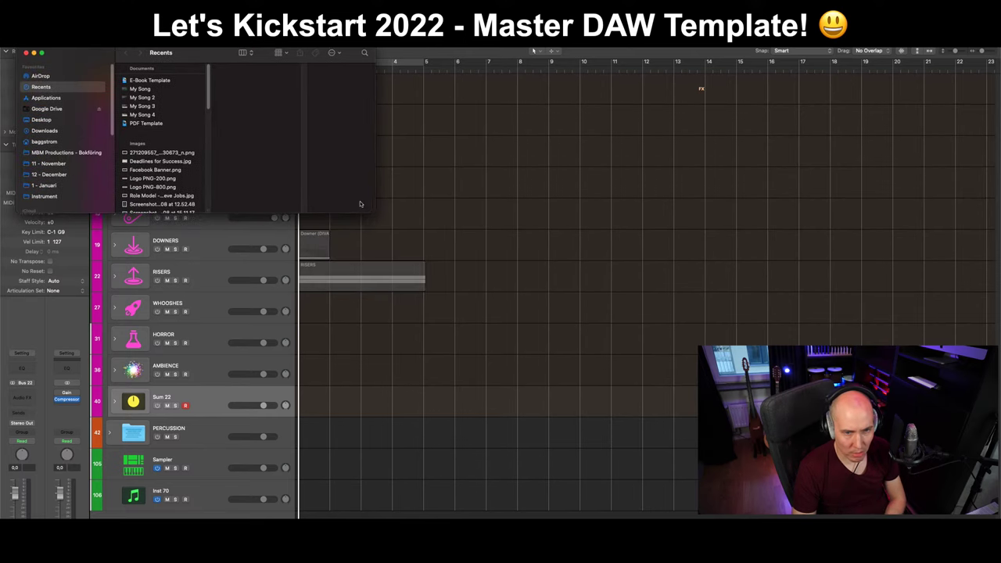
pyautogui.moveTo(374, 213); pyautogui.dragTo(993, 485)
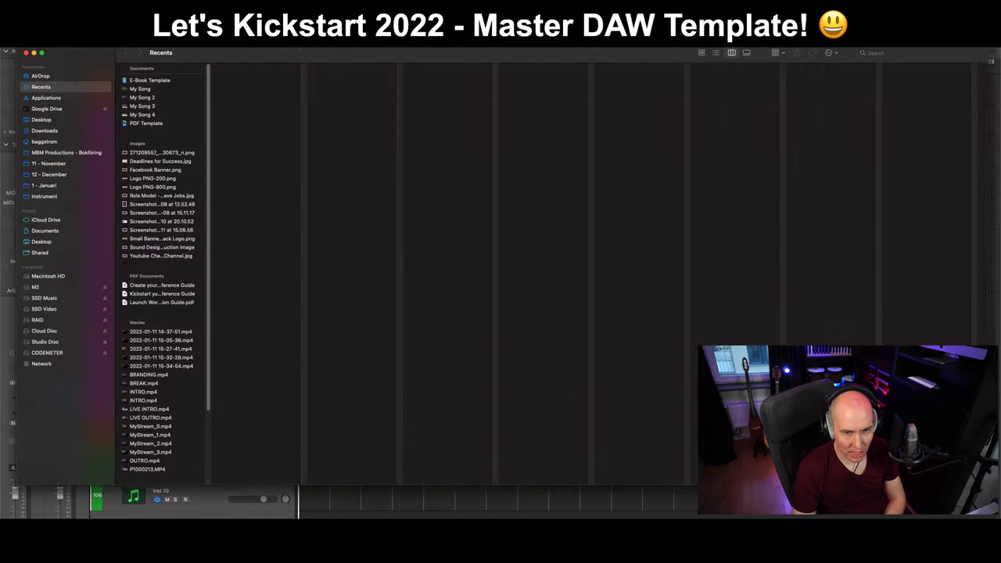
pyautogui.click(56, 330)
pyautogui.click(59, 309)
pyautogui.click(59, 299)
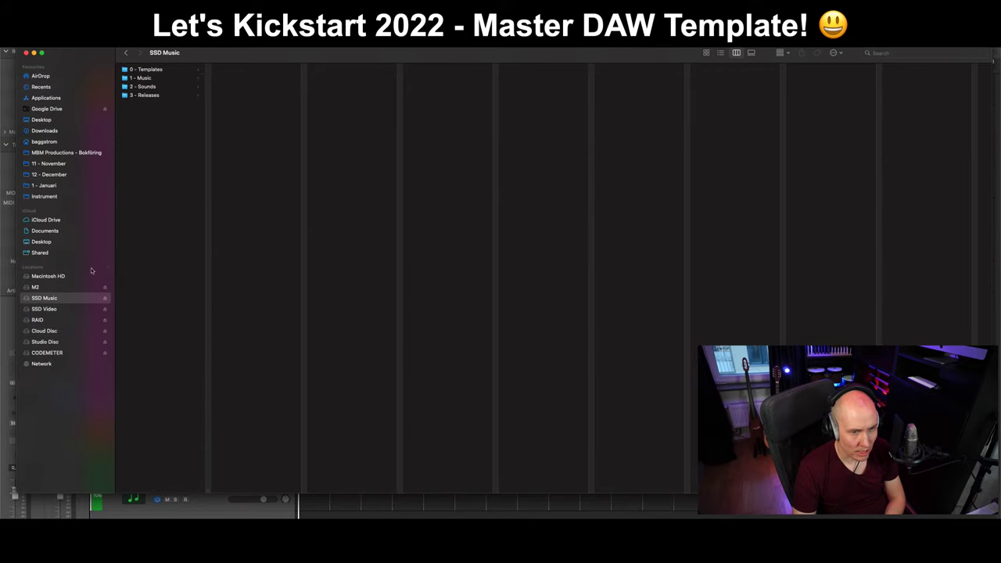
pyautogui.click(171, 71)
pyautogui.click(286, 78)
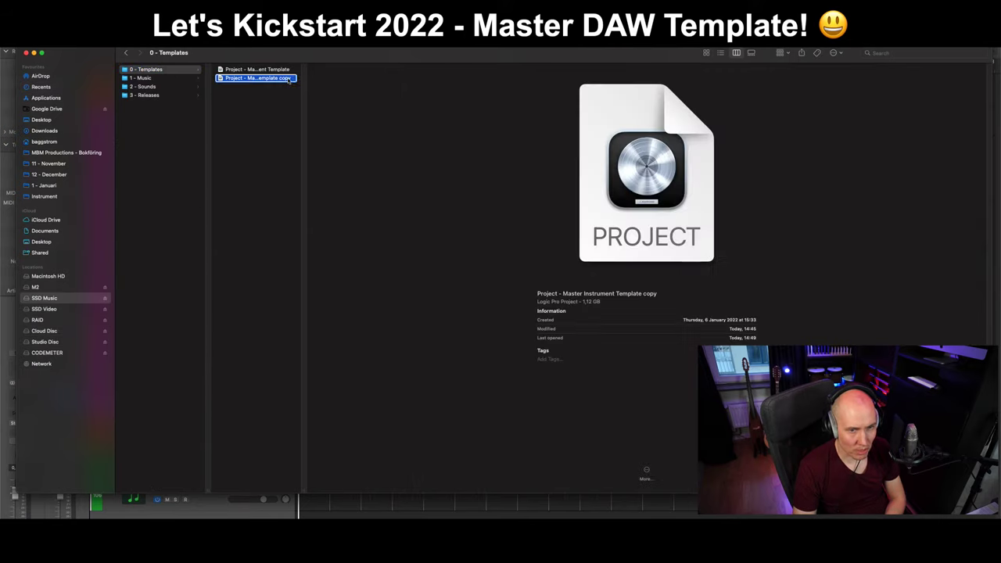
pyautogui.rightClick(288, 79)
pyautogui.click(312, 115)
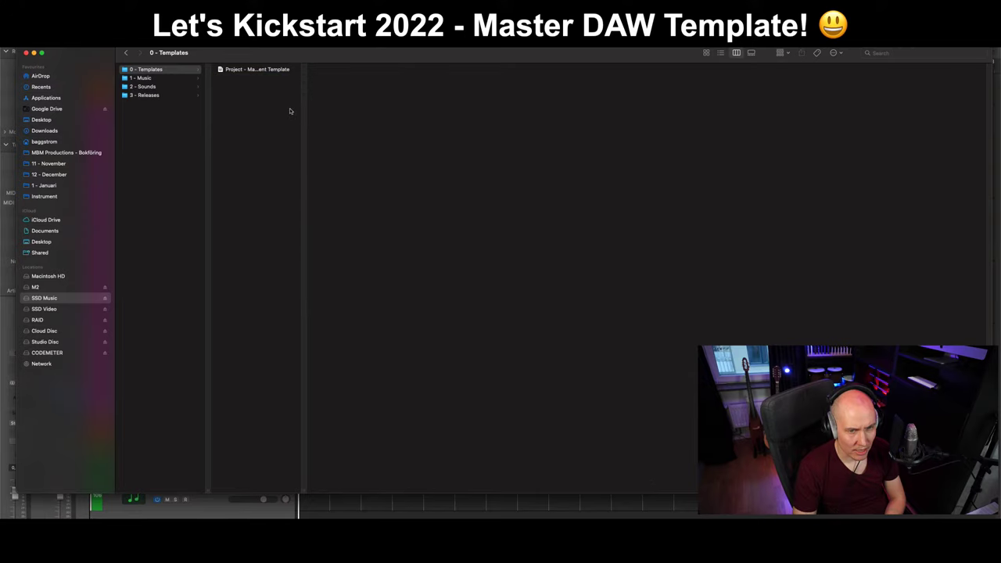
pyautogui.doubleClick(304, 492)
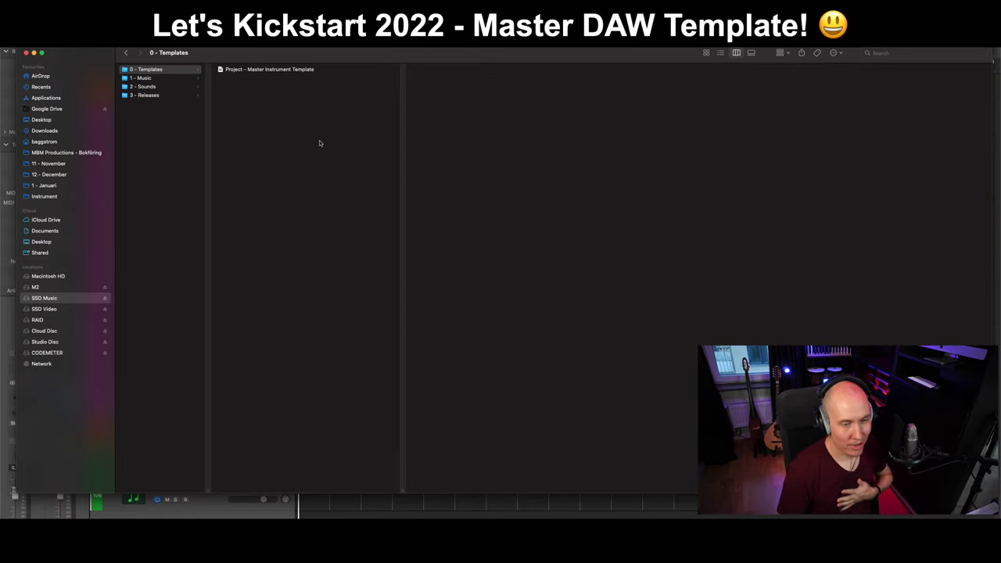
# Return to the Master Instrument Template project in Logic Pro and look at the icon choices for the Sum 22 track.
pyautogui.doubleClick(266, 69)
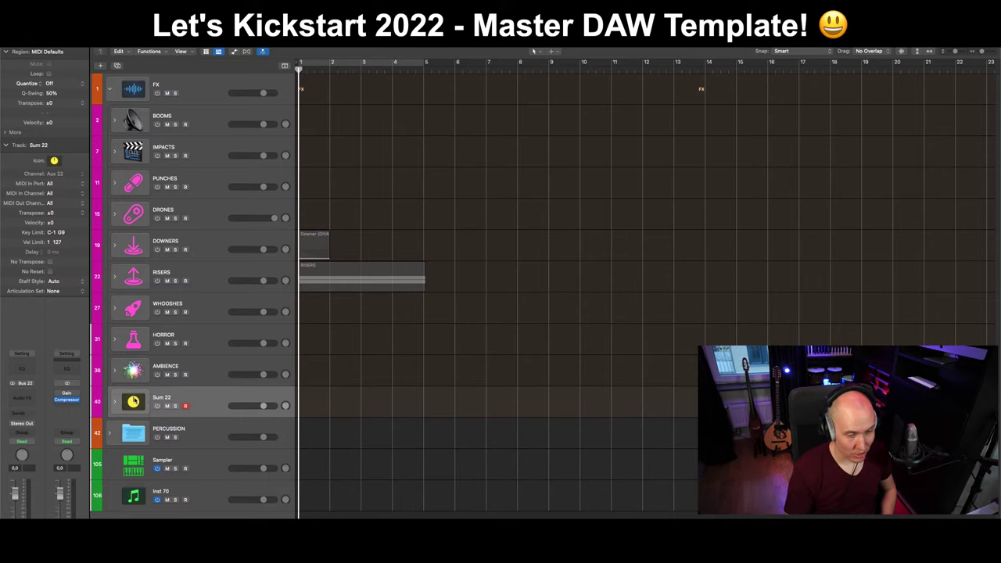
pyautogui.click(134, 402)
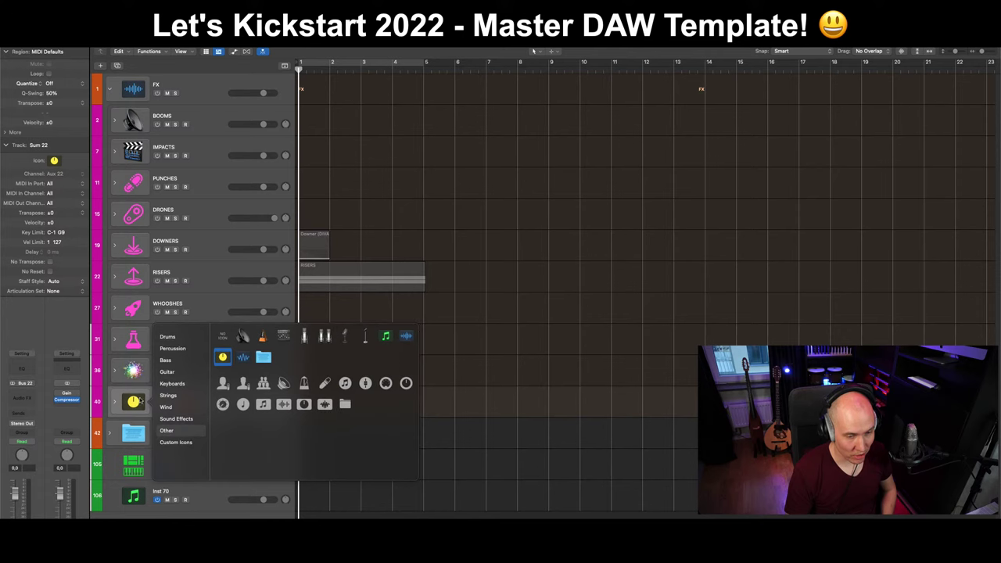
pyautogui.press('y')
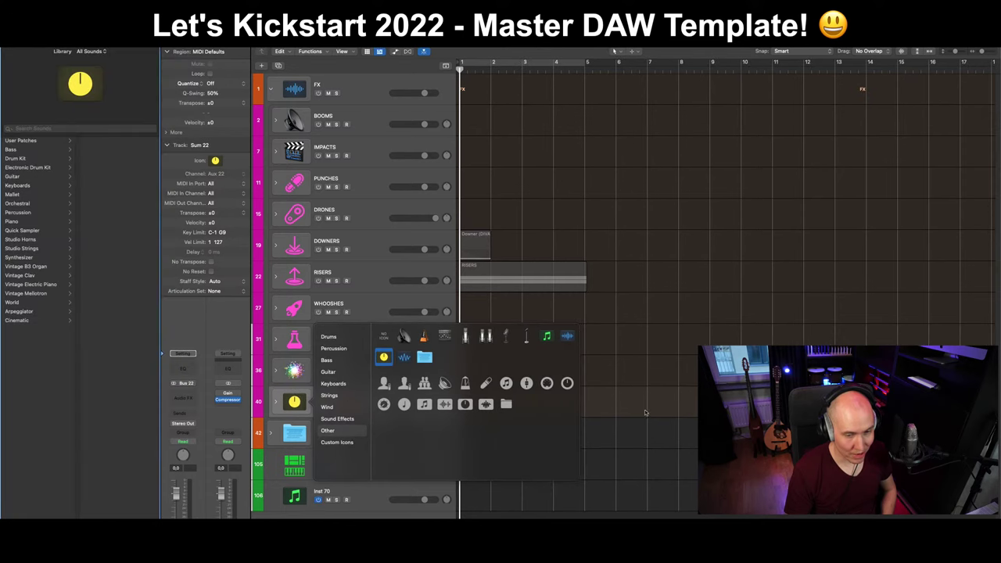
pyautogui.click(599, 410)
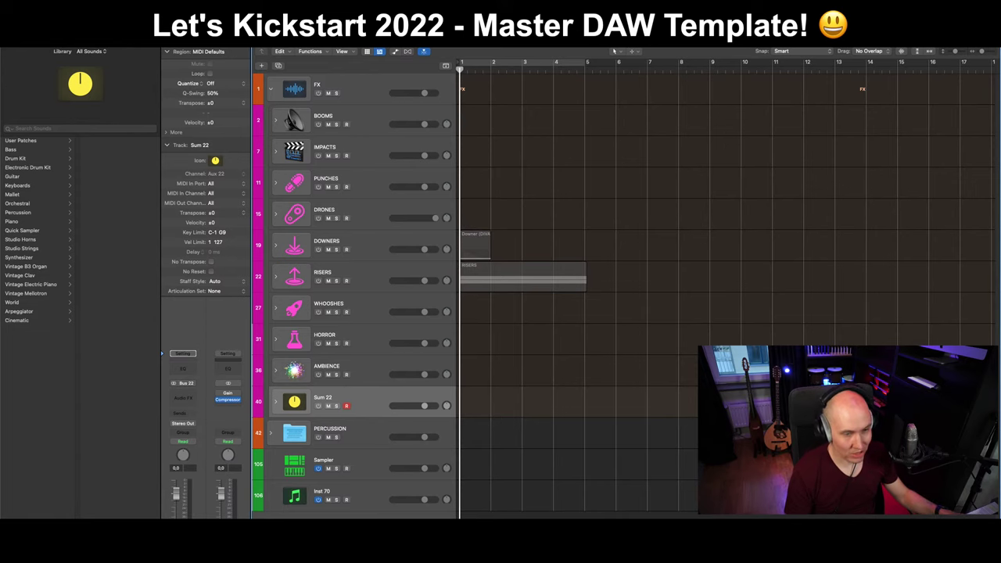
pyautogui.press('i')
pyautogui.press('y')
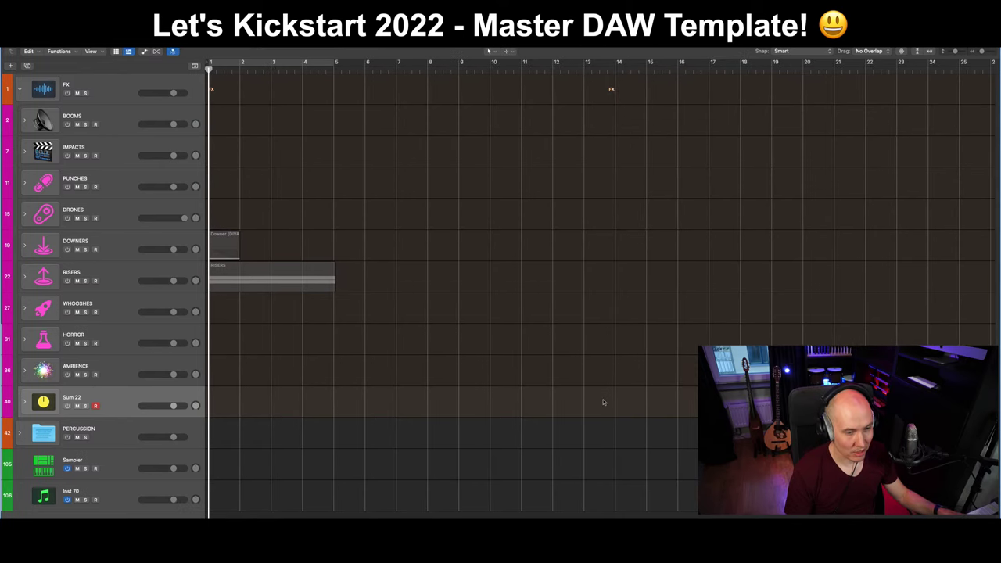
pyautogui.press('i')
pyautogui.press('i')
pyautogui.press('i')
pyautogui.press('i')
pyautogui.press('i')
pyautogui.press('i')
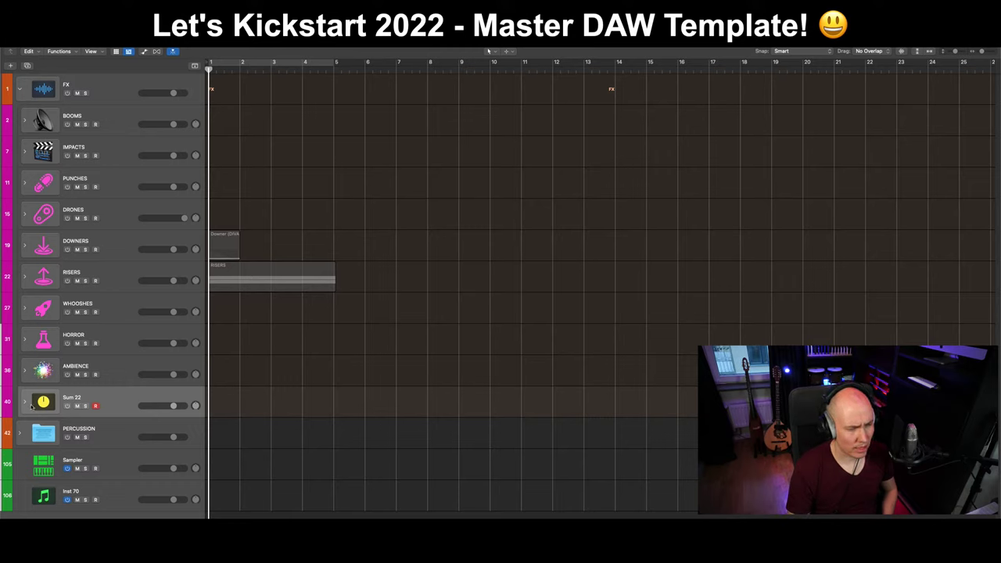
# Examine the Sound Effects icon choices for the Sum 22 track stack and close the icon chooser.
pyautogui.click(25, 402)
pyautogui.click(26, 402)
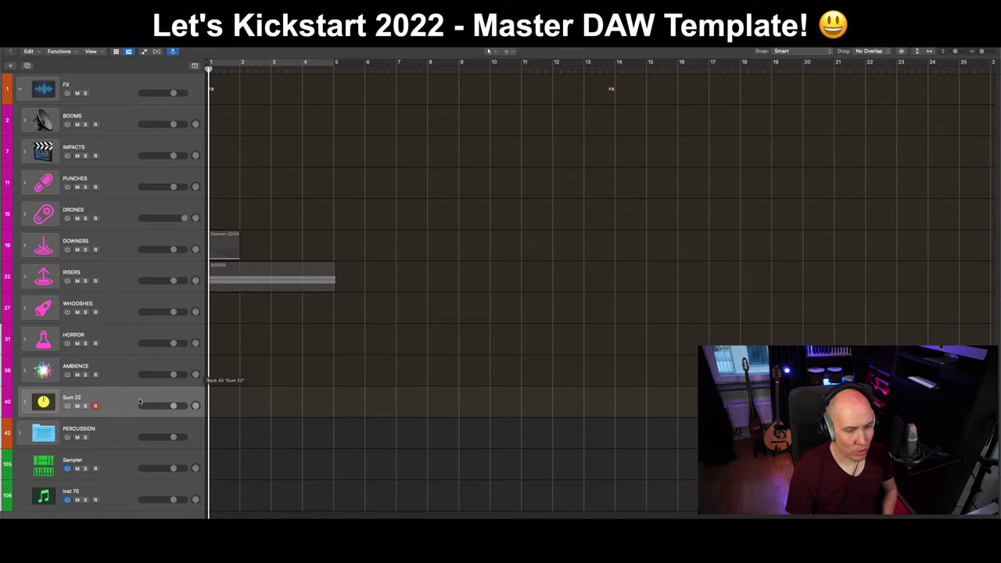
pyautogui.click(43, 402)
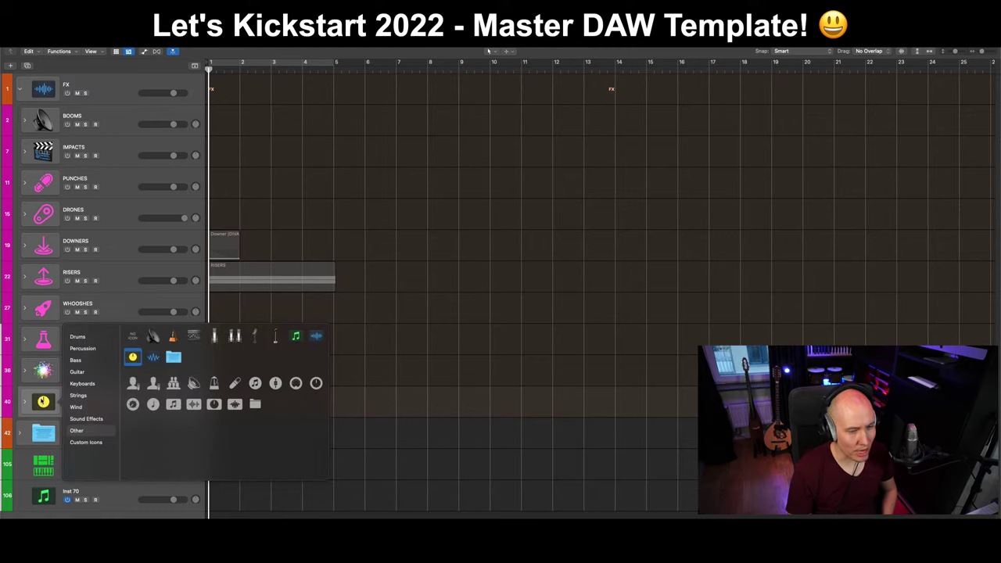
pyautogui.click(100, 419)
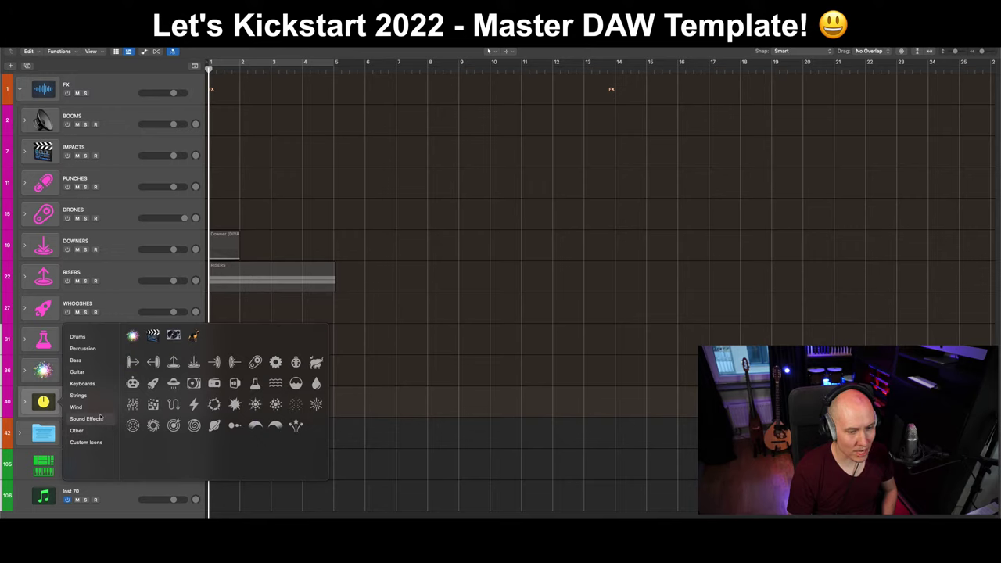
pyautogui.click(543, 375)
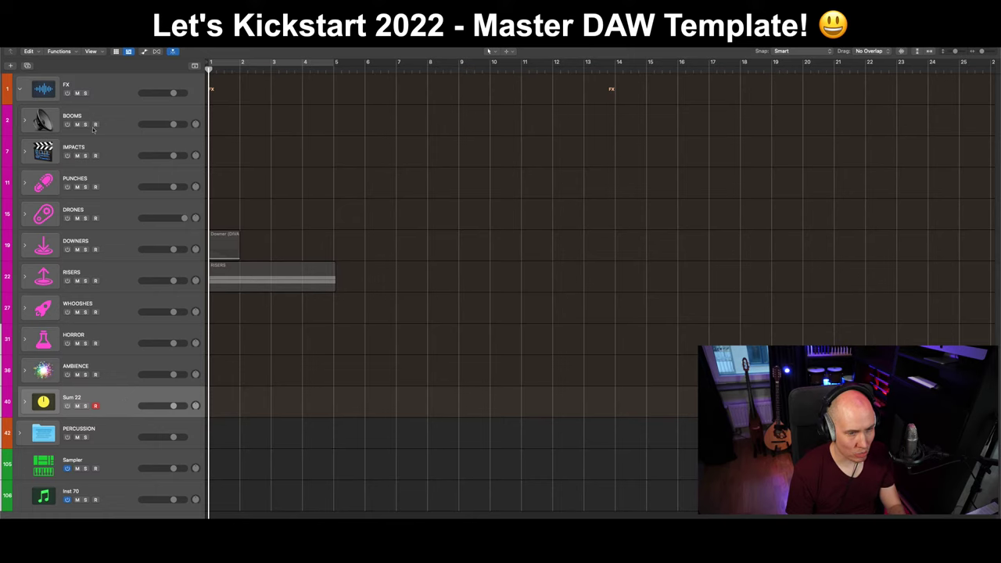
# Inspect the Ambience (UVI Drone) track inside the AMBIENCE stack with the inspector shown, and collapse the stack.
pyautogui.click(26, 372)
pyautogui.click(136, 458)
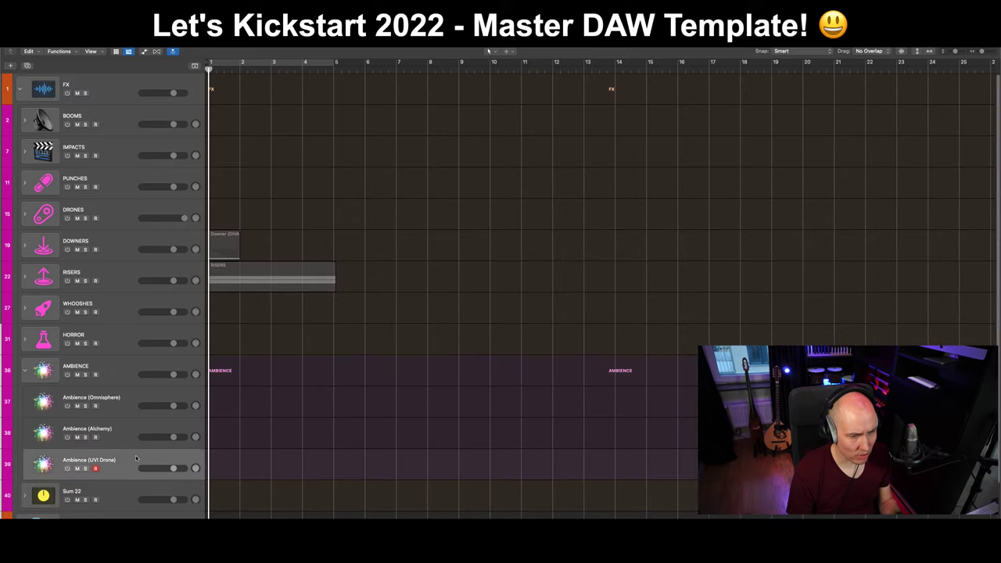
pyautogui.press('i')
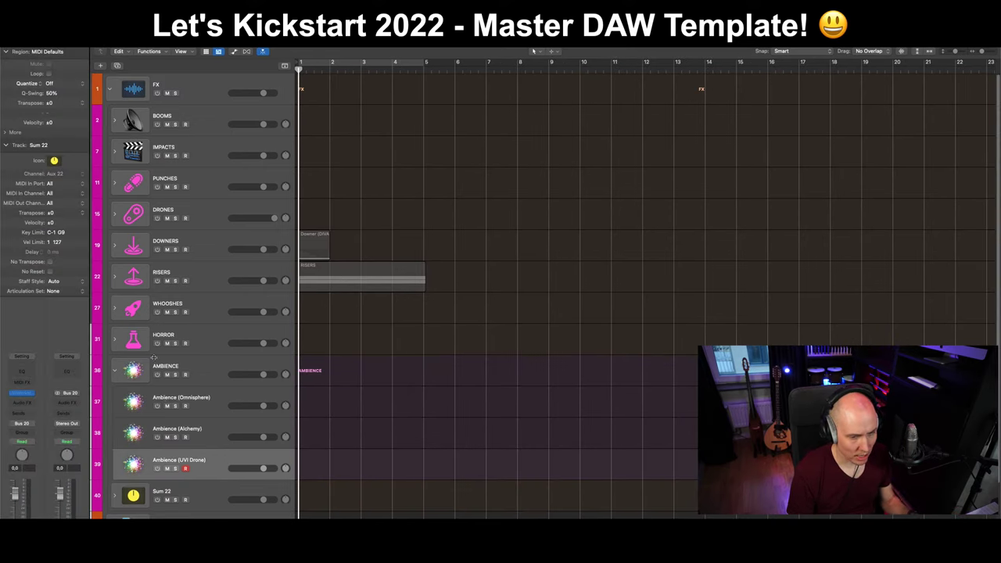
pyautogui.click(115, 371)
# Switch to Finder and examine the library folders in Kontakt Libraries on the RAID drive, with the column widened to show full names.
pyautogui.press('super+Tab')
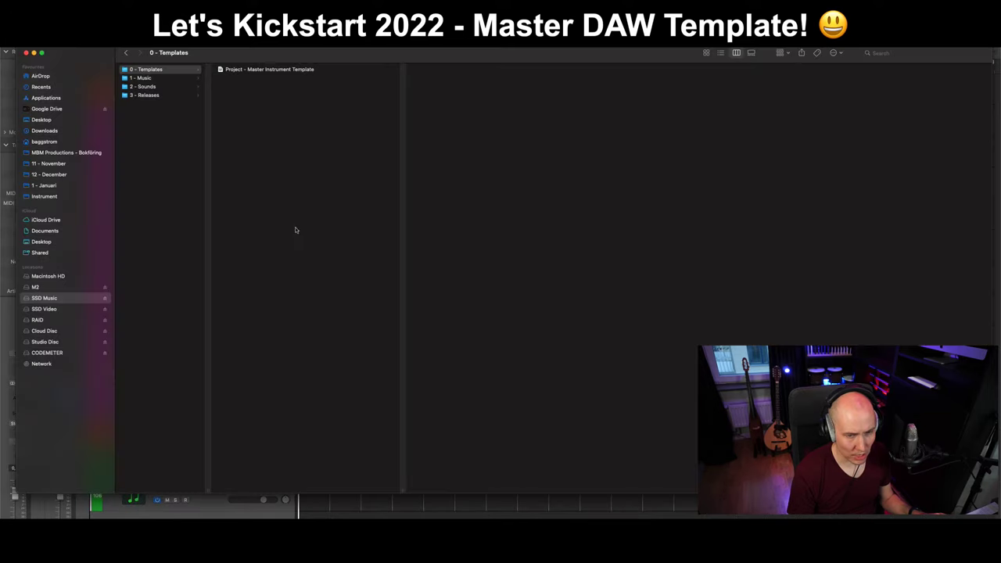
pyautogui.click(66, 310)
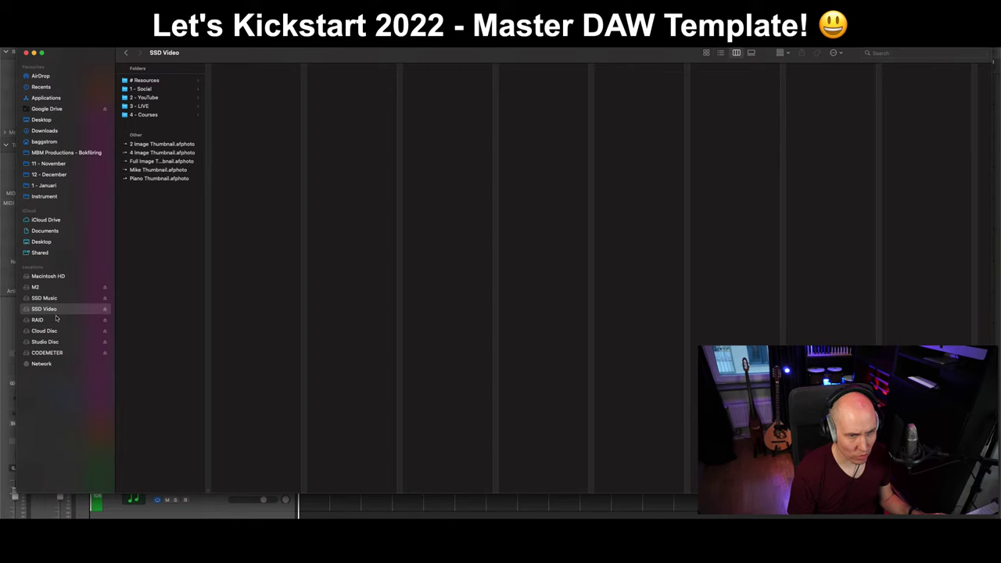
pyautogui.click(54, 320)
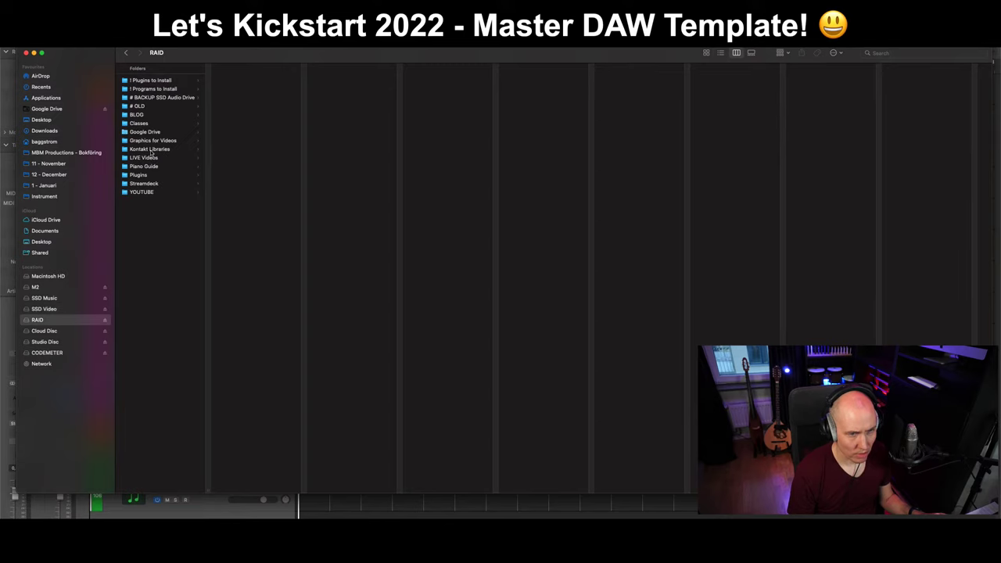
pyautogui.click(150, 150)
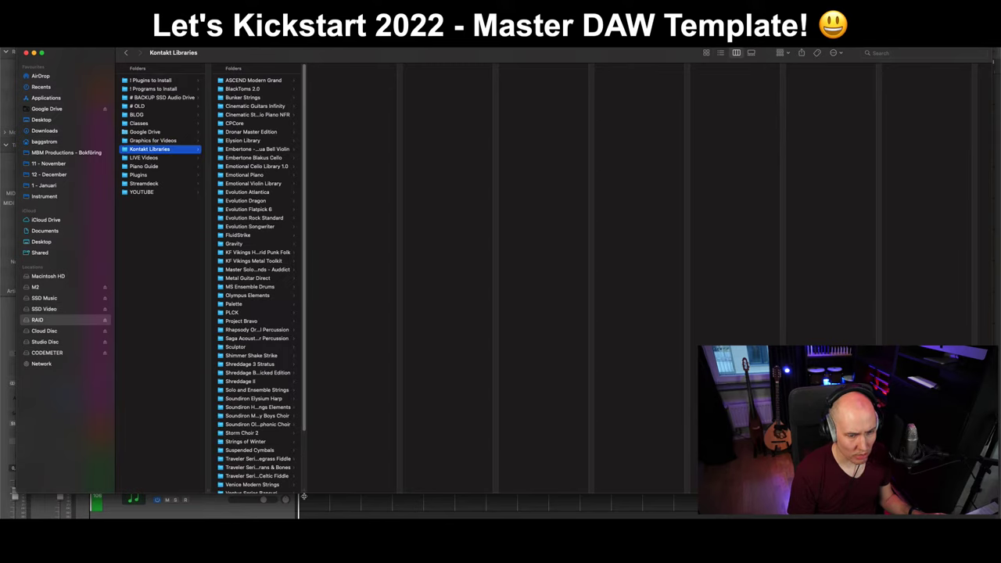
pyautogui.doubleClick(304, 275)
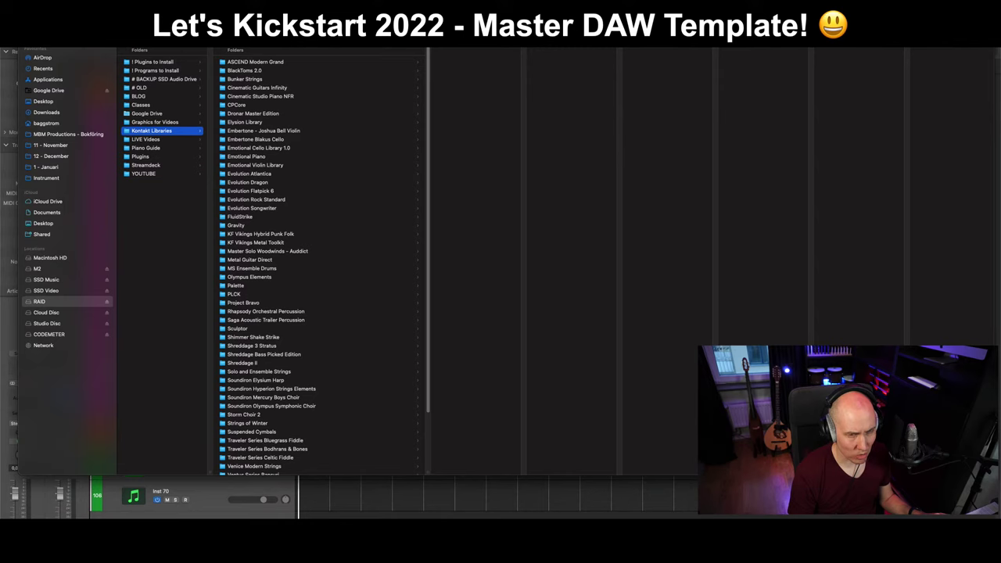
pyautogui.scroll(-4, 298, 289)
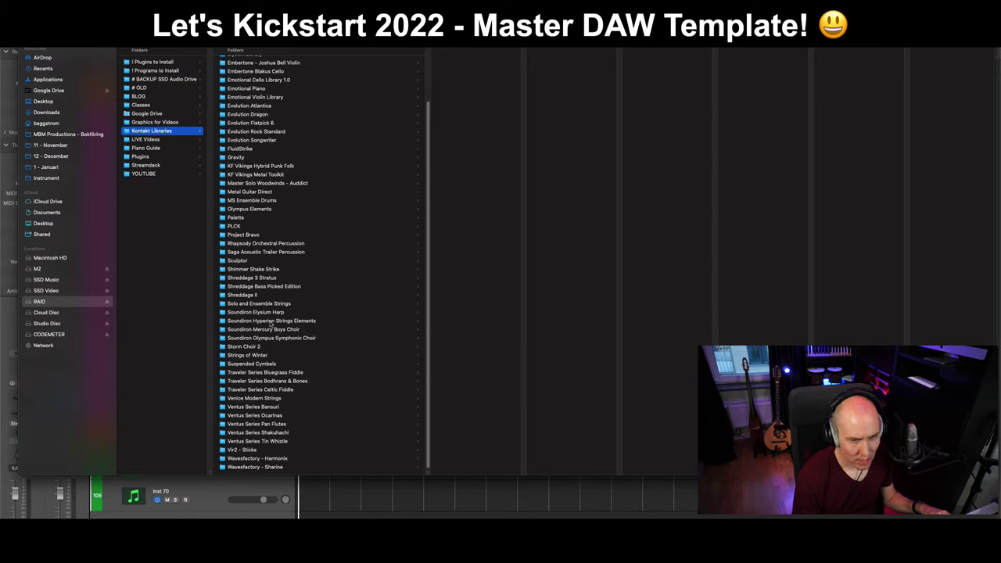
pyautogui.scroll(2, 270, 326)
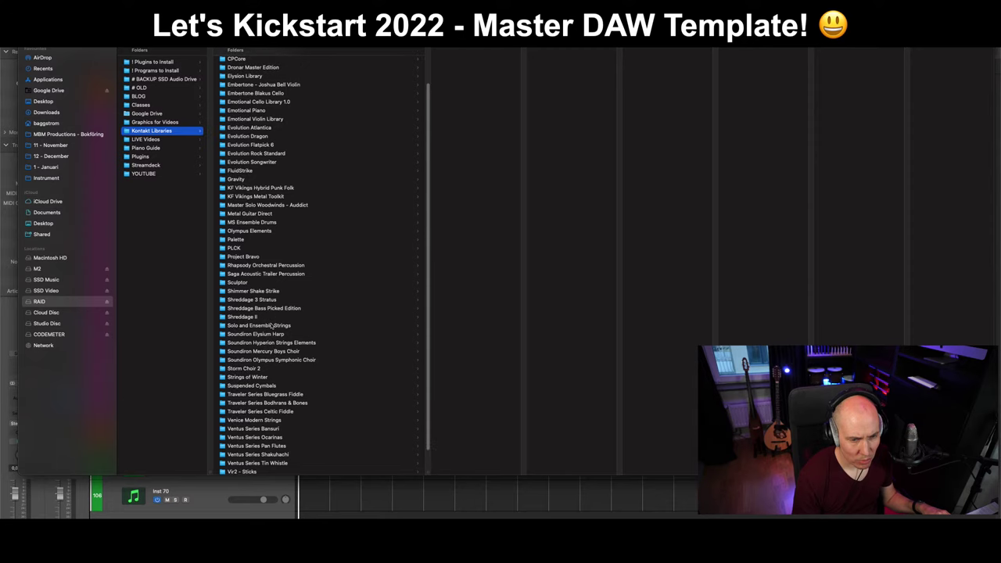
pyautogui.scroll(1, 266, 386)
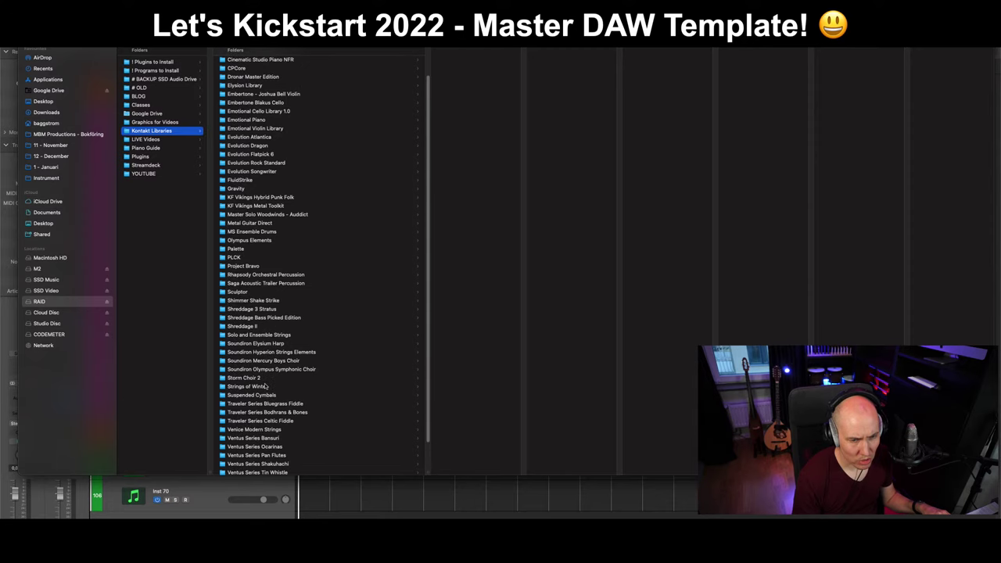
pyautogui.scroll(3, 266, 387)
# Check the size of the Palette folder in Kontakt Libraries through its info window, and close the window.
pyautogui.click(244, 286)
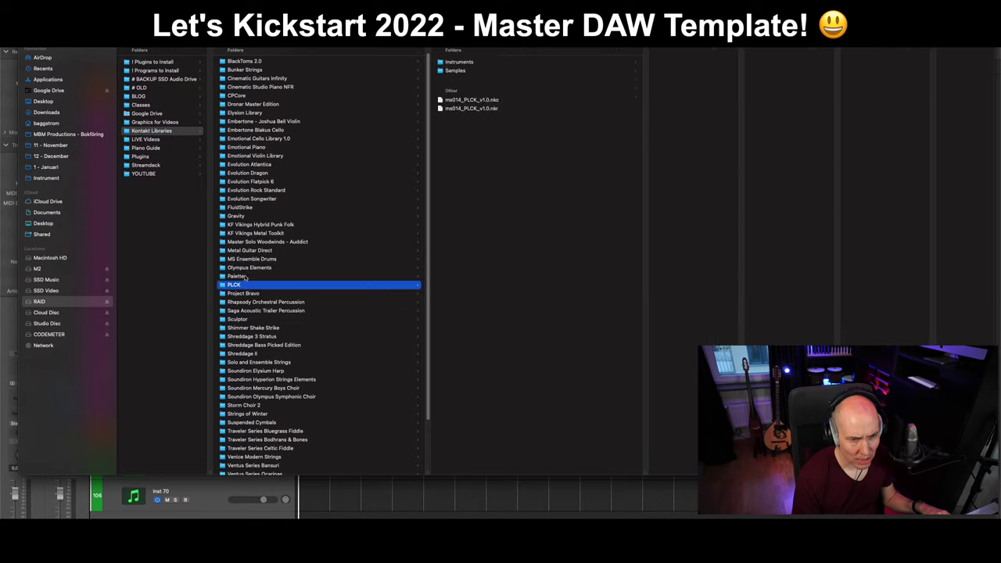
pyautogui.click(245, 277)
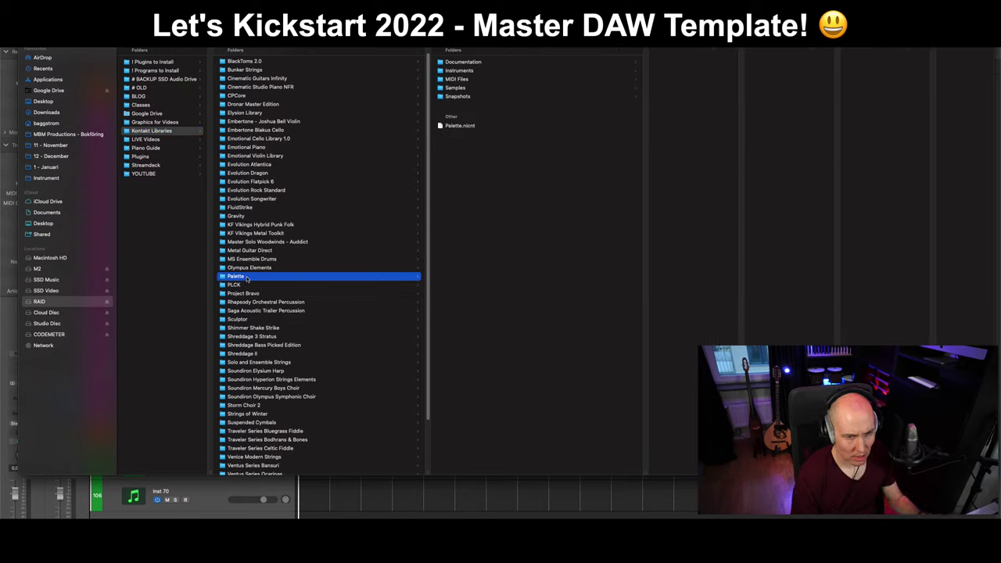
pyautogui.rightClick(246, 278)
pyautogui.click(283, 316)
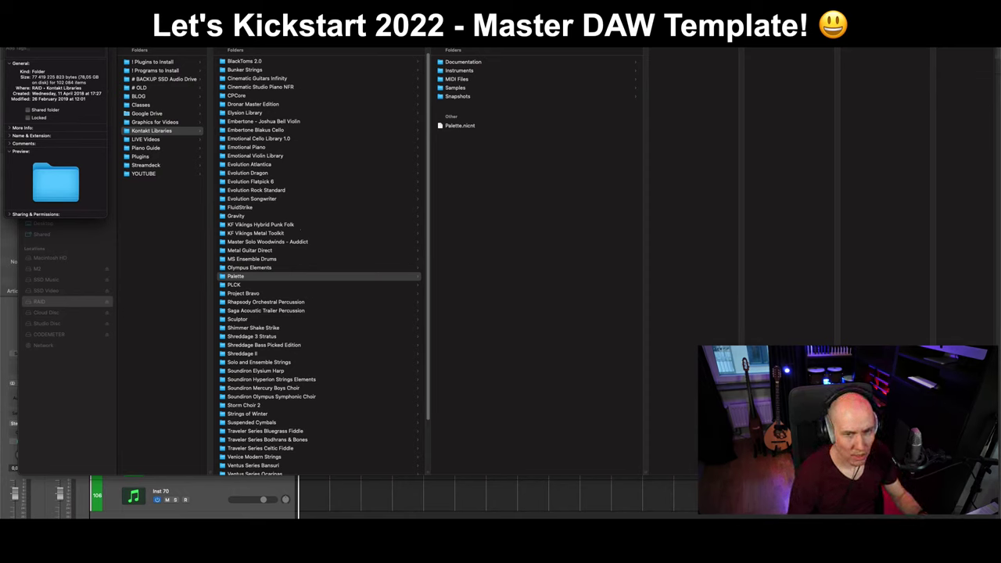
pyautogui.click(558, 109)
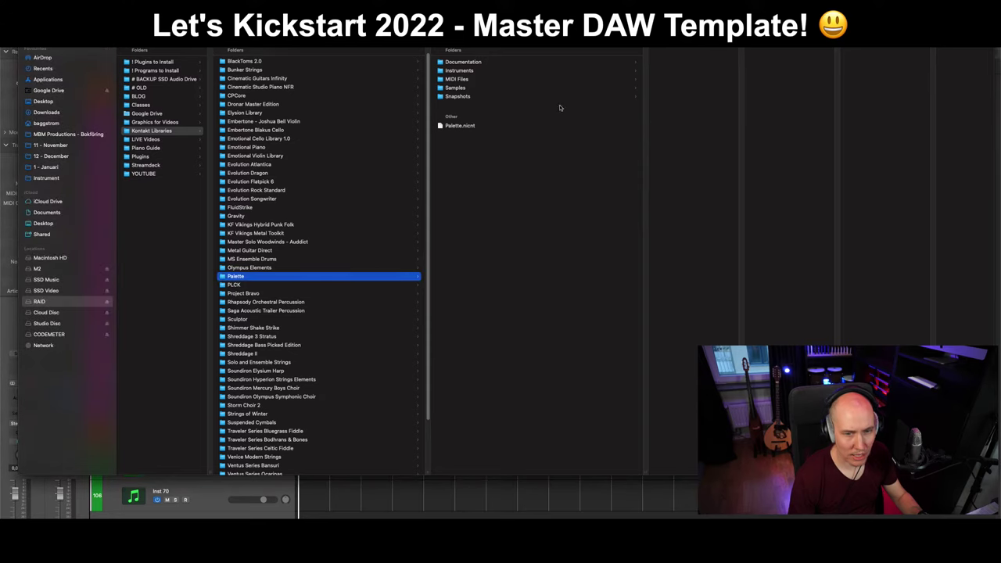
# Look into Palette's Instruments folder, copy the Palette folder from Kontakt Libraries, and go to the M2 drive.
pyautogui.click(491, 71)
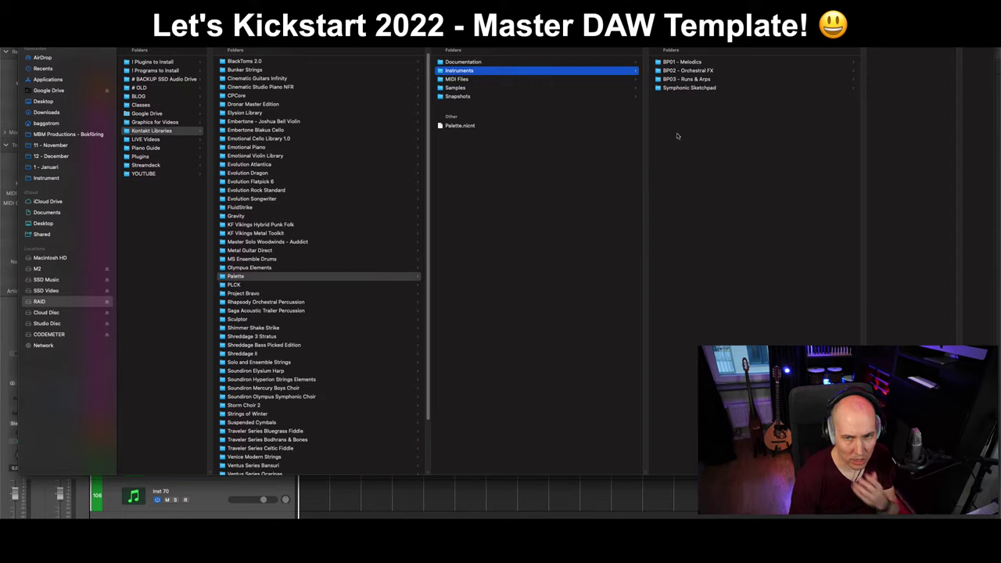
pyautogui.click(244, 286)
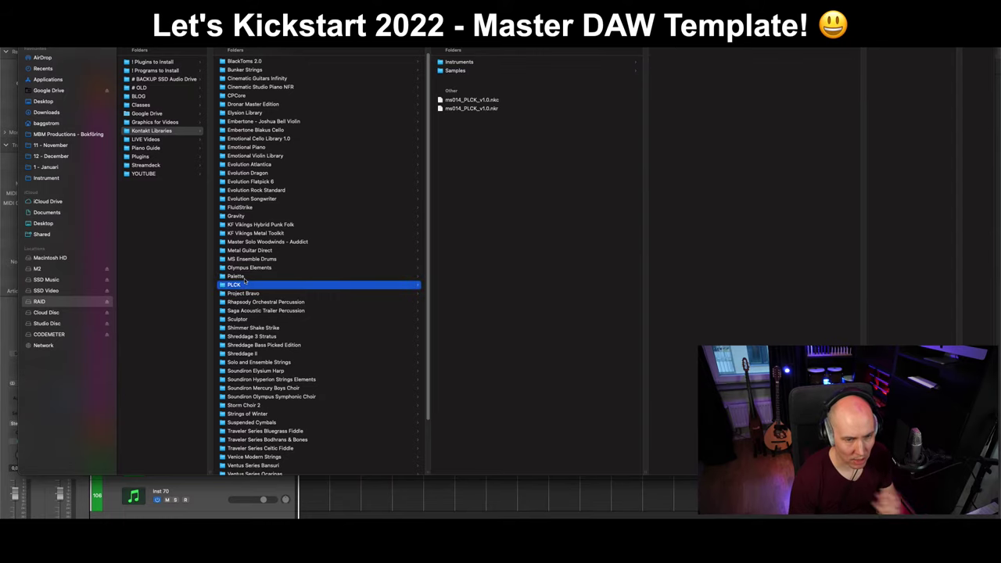
pyautogui.click(245, 278)
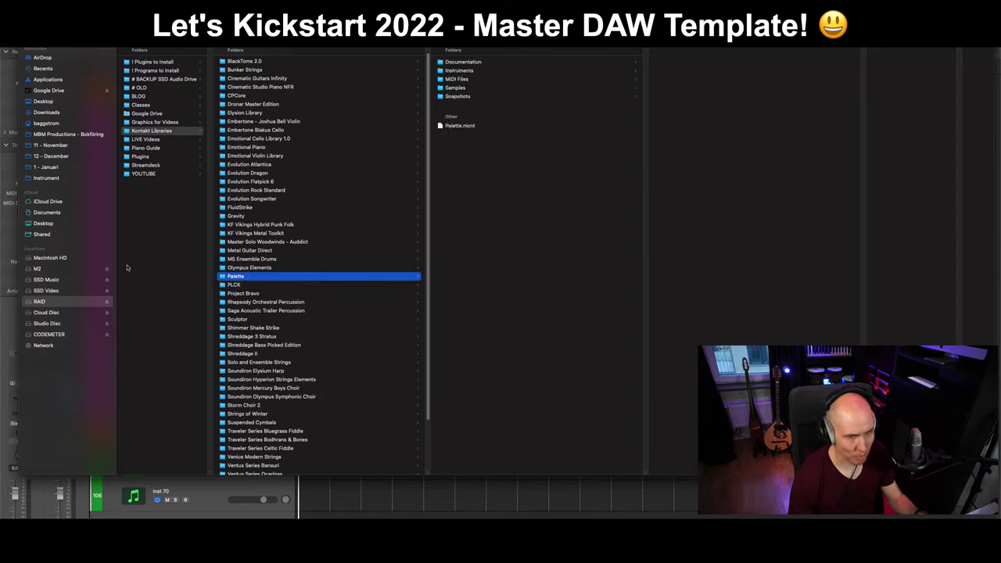
pyautogui.click(67, 312)
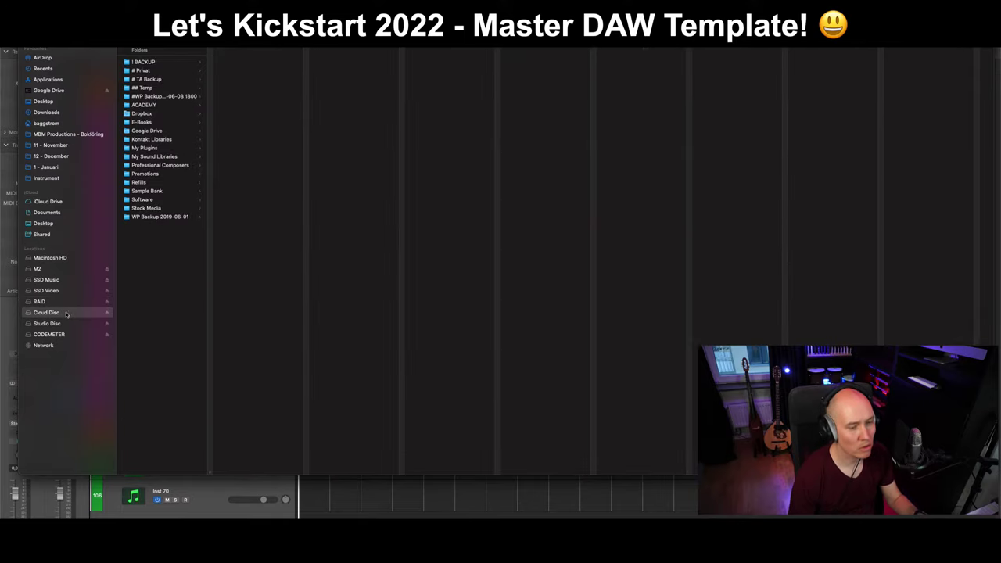
pyautogui.click(57, 272)
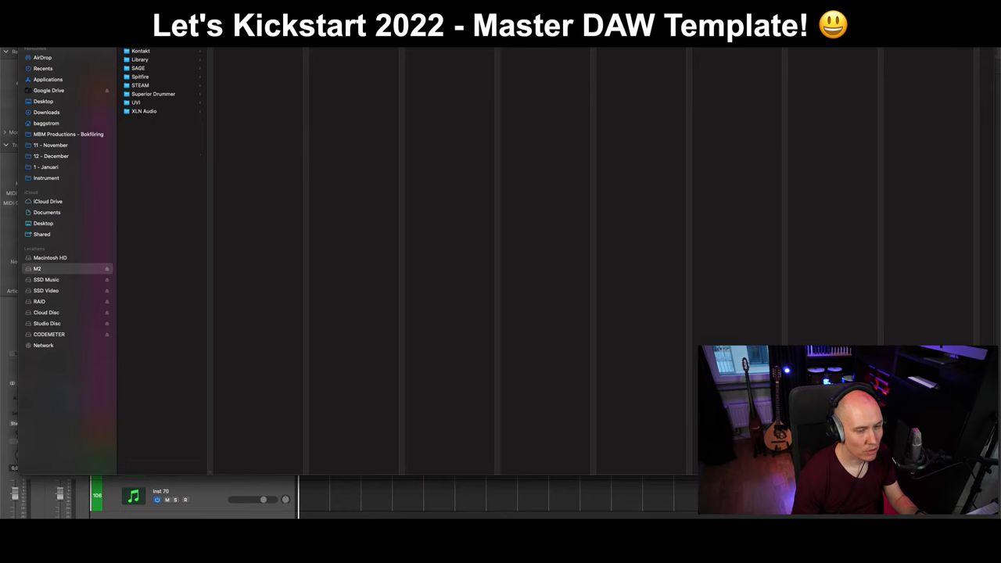
# Return to Logic Pro and look inside the AMBIENCE stack, collapsing it again.
pyautogui.press('Escape')
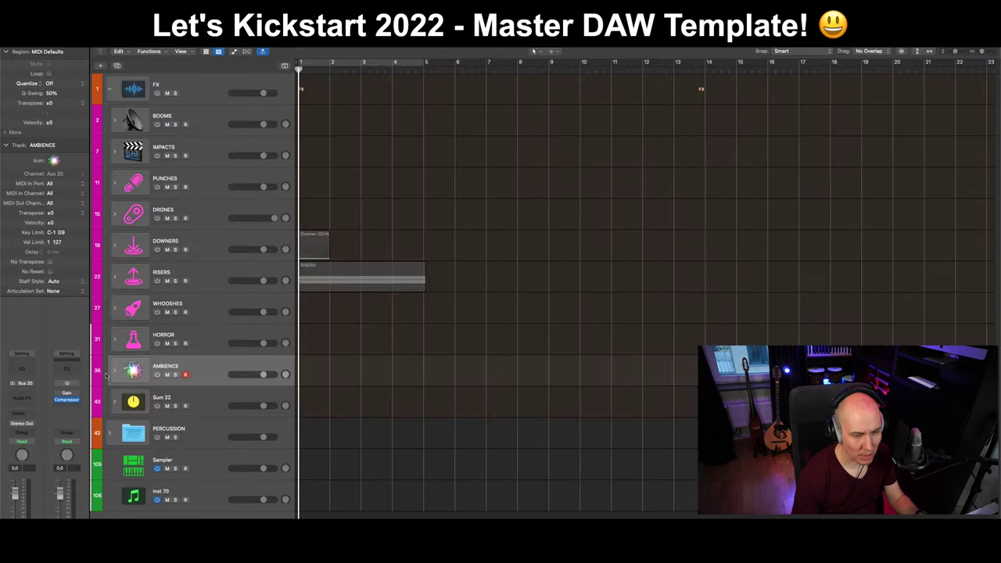
pyautogui.click(115, 371)
pyautogui.click(114, 371)
pyautogui.click(215, 377)
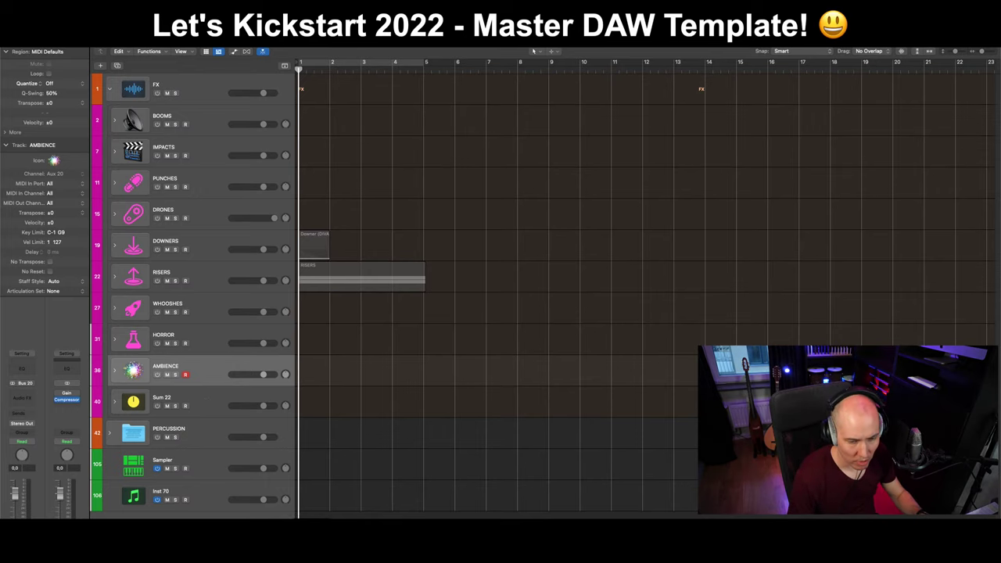
# Switch to Finder and check the M2 drive's capacity and available space in its info window, closing it when done.
pyautogui.press('super+o')
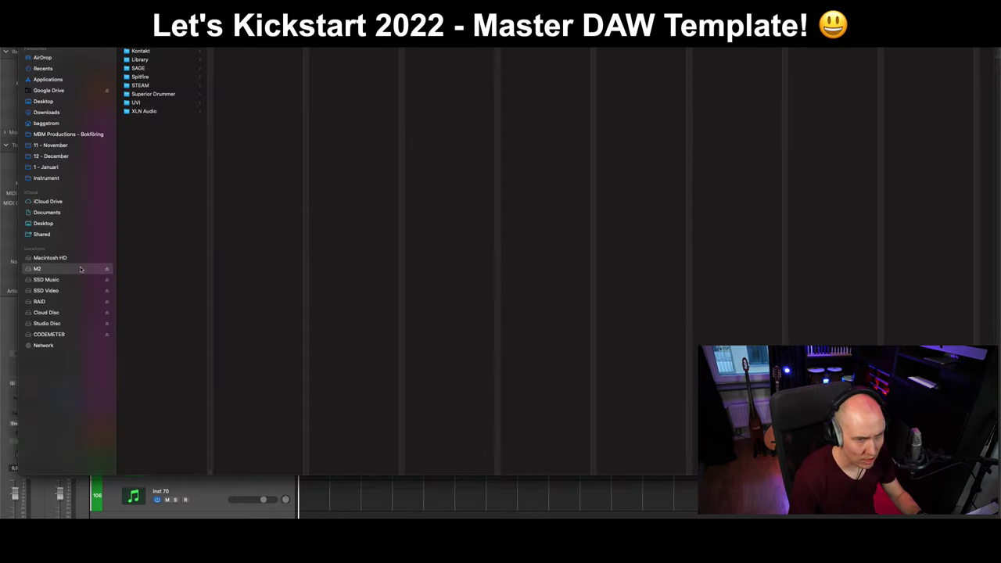
pyautogui.rightClick(83, 269)
pyautogui.click(112, 317)
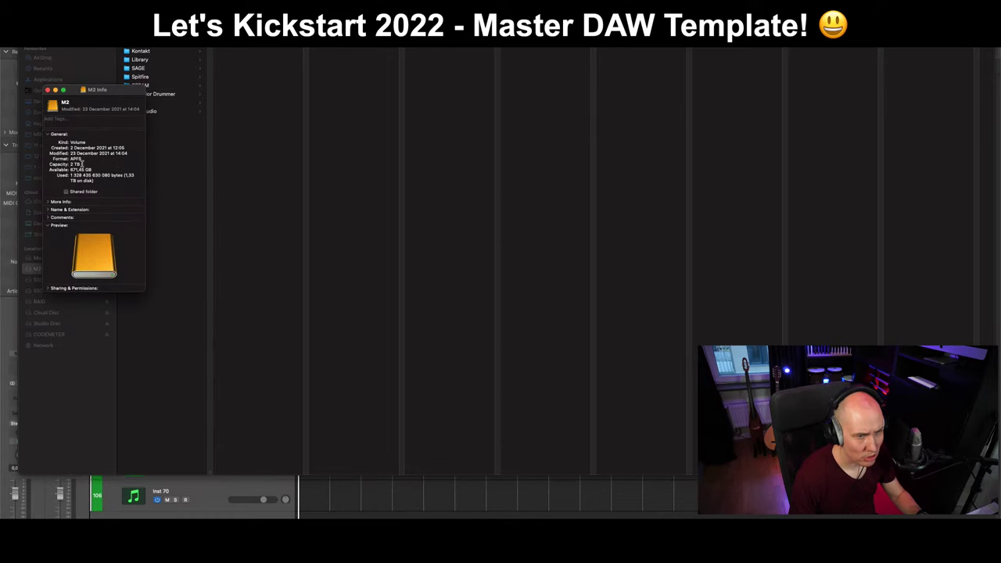
pyautogui.click(48, 90)
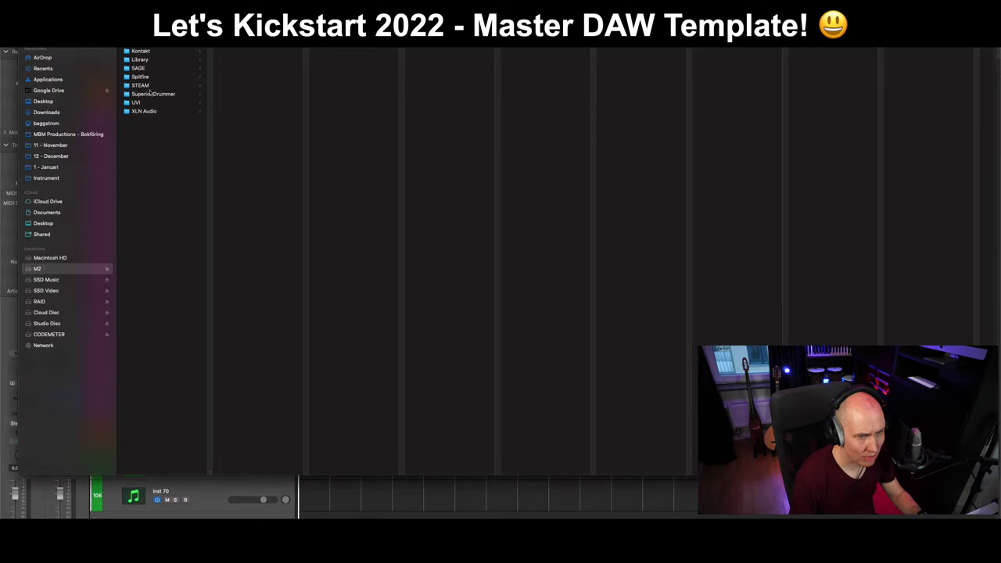
# Paste the copied Palette library folder into the Kontakt folder on the M2 drive.
pyautogui.click(151, 61)
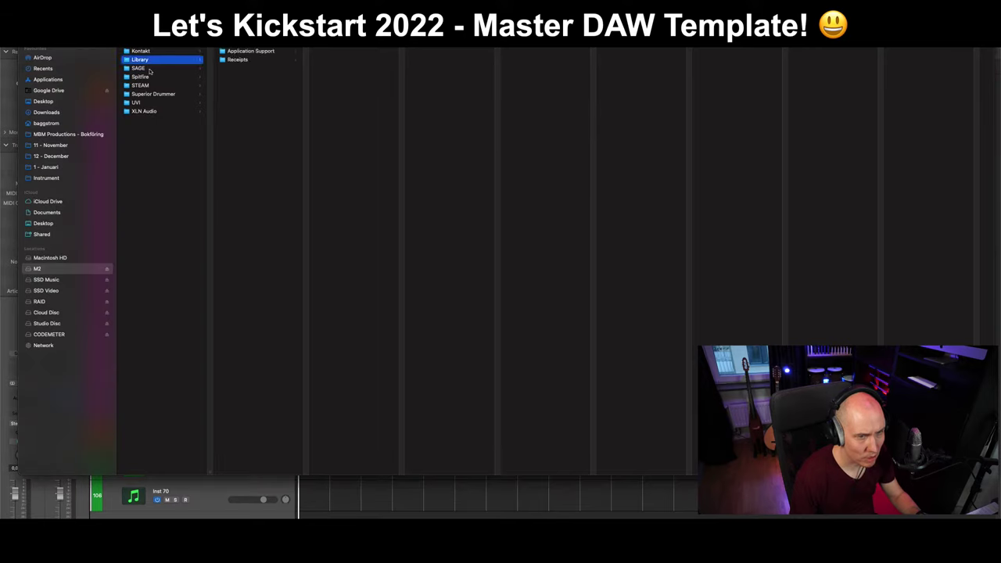
pyautogui.click(149, 51)
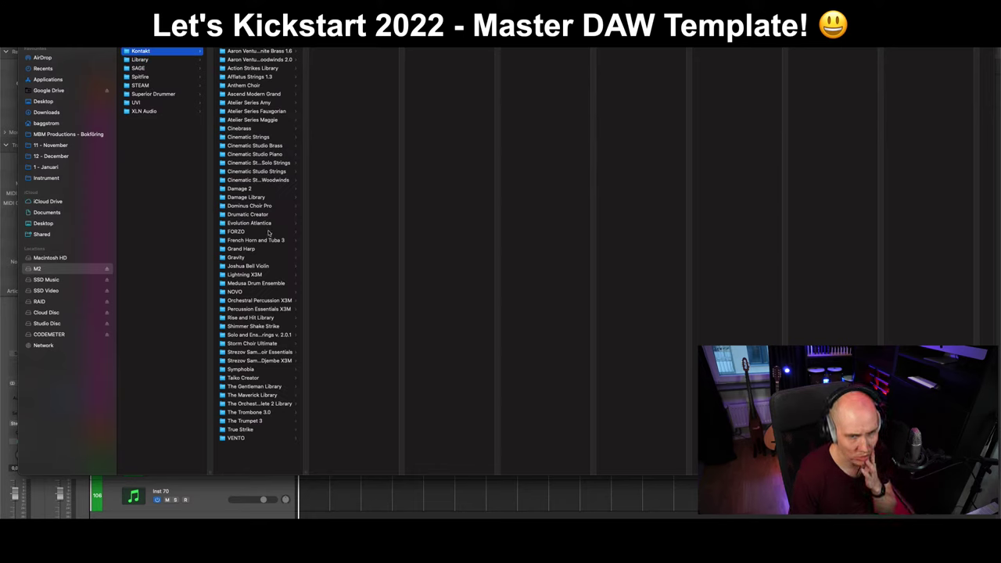
pyautogui.press('super+v')
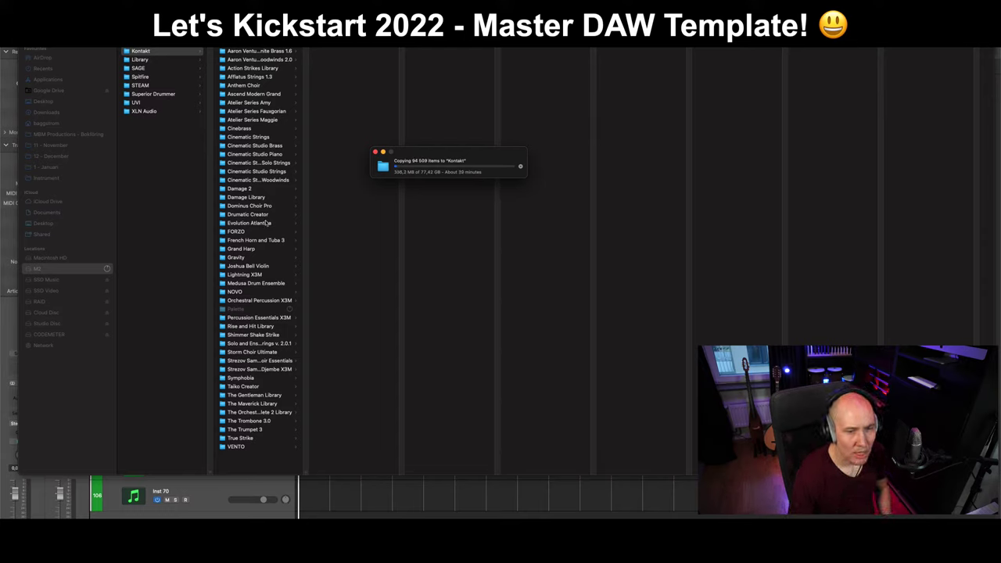
# Look at the Grand Harp folder in M2's Kontakt folder and go back to the RAID drive's folders.
pyautogui.click(255, 249)
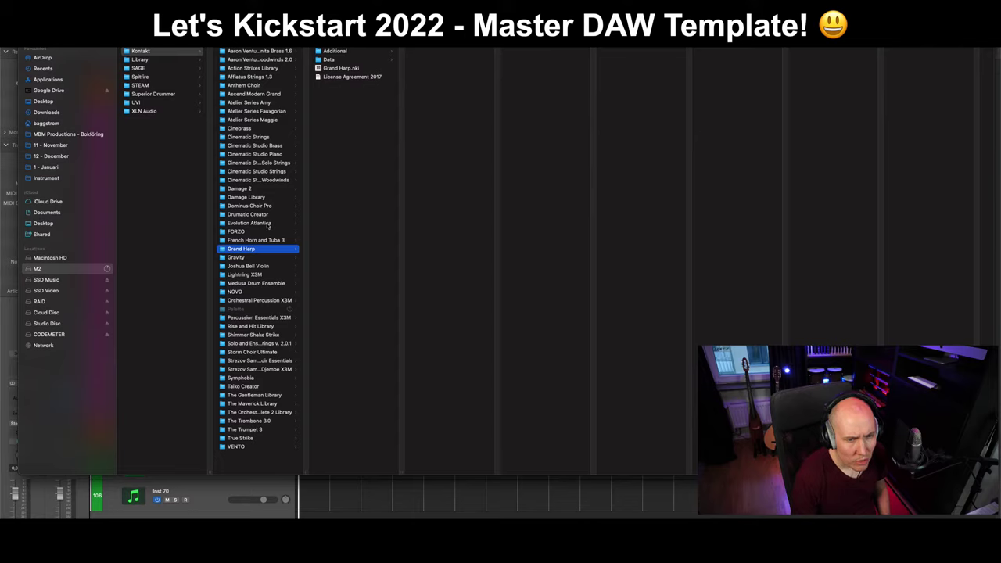
pyautogui.click(61, 269)
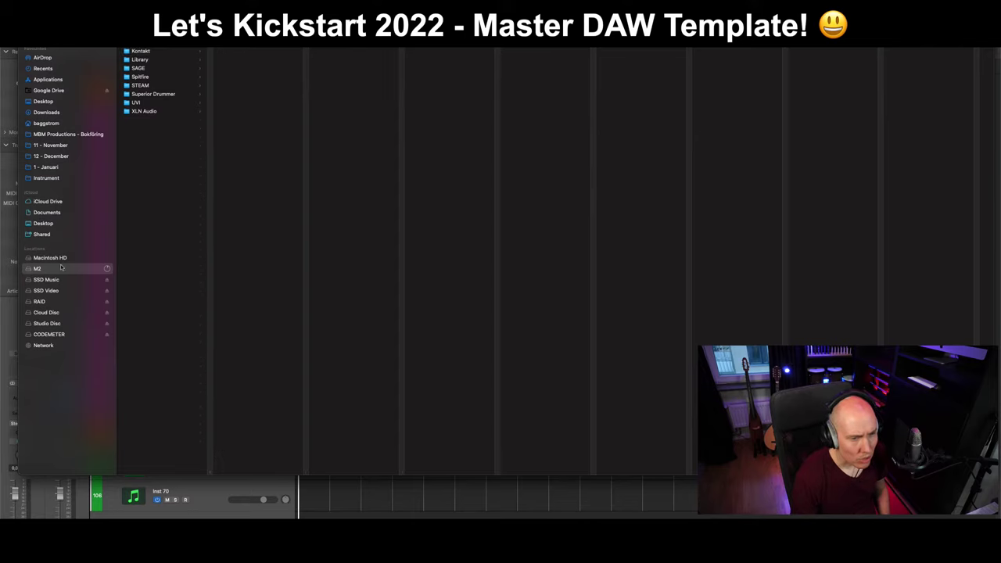
pyautogui.click(64, 302)
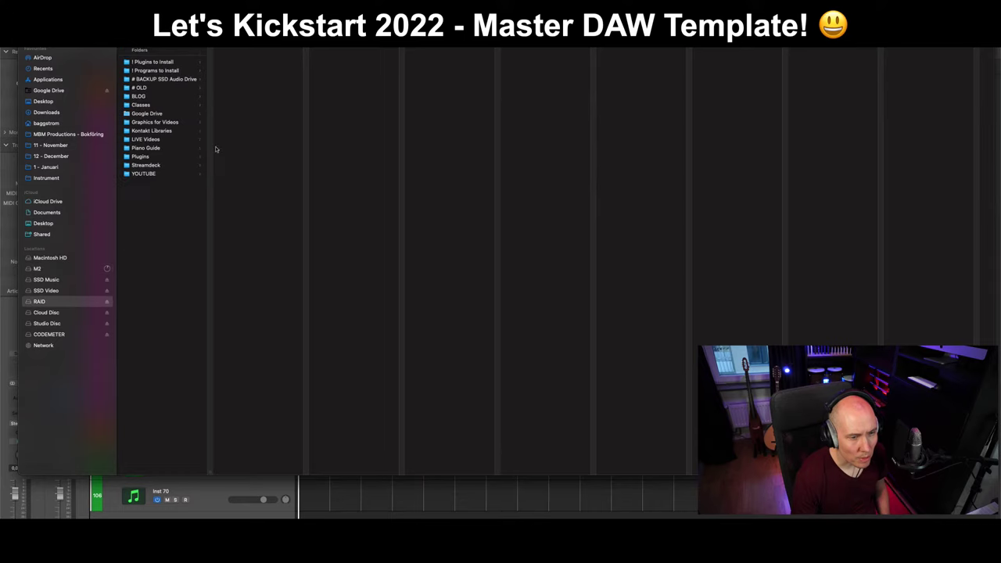